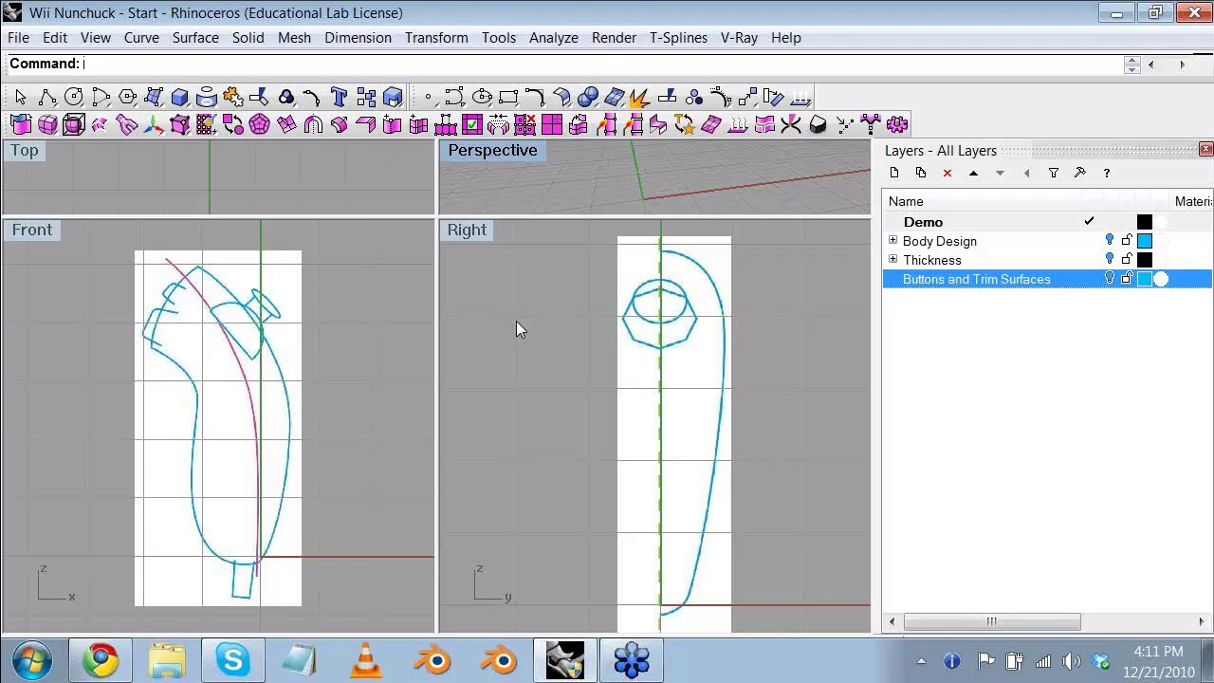
Step: Take the program window out of full screen, resize it to fill the area above the taskbar, and turn on grid snap
left_click(464, 233)
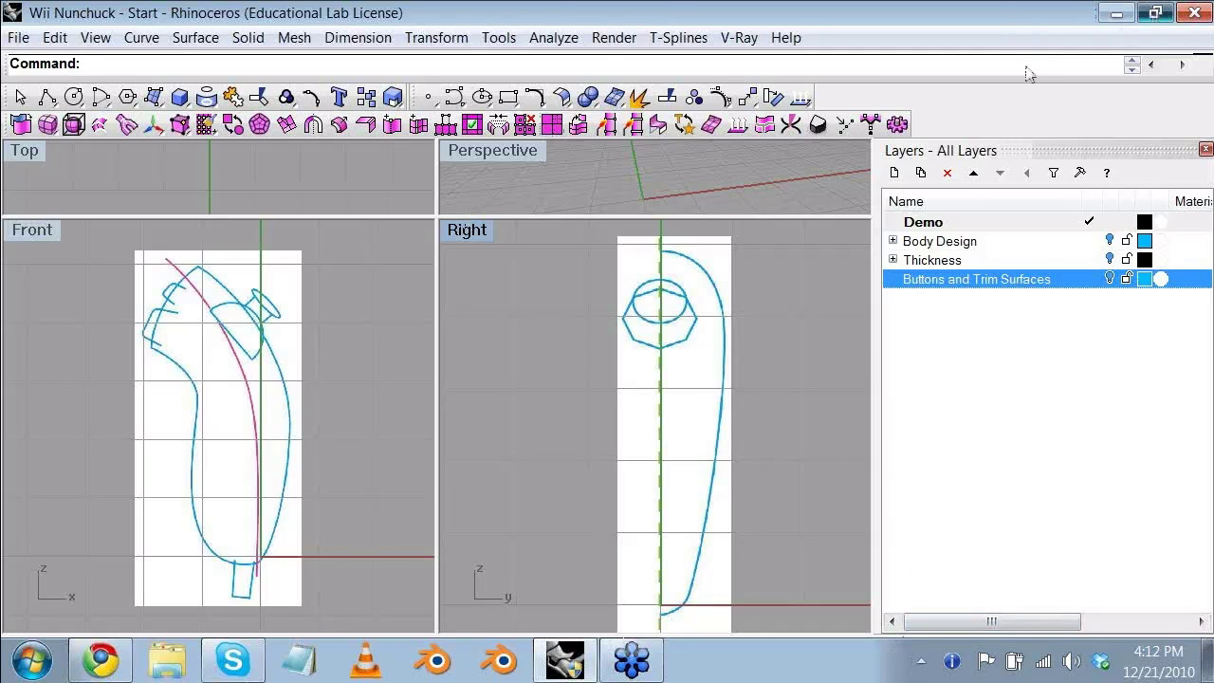
key("super+Down")
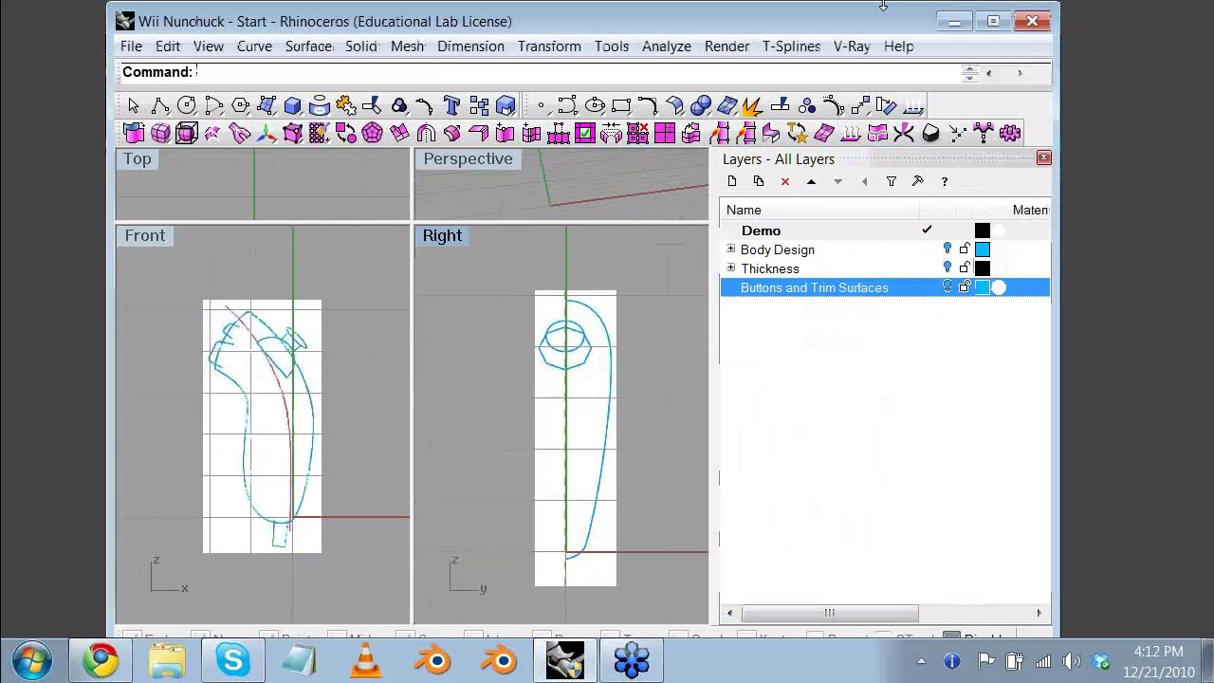
left_click_drag(882, 8, 743, 18)
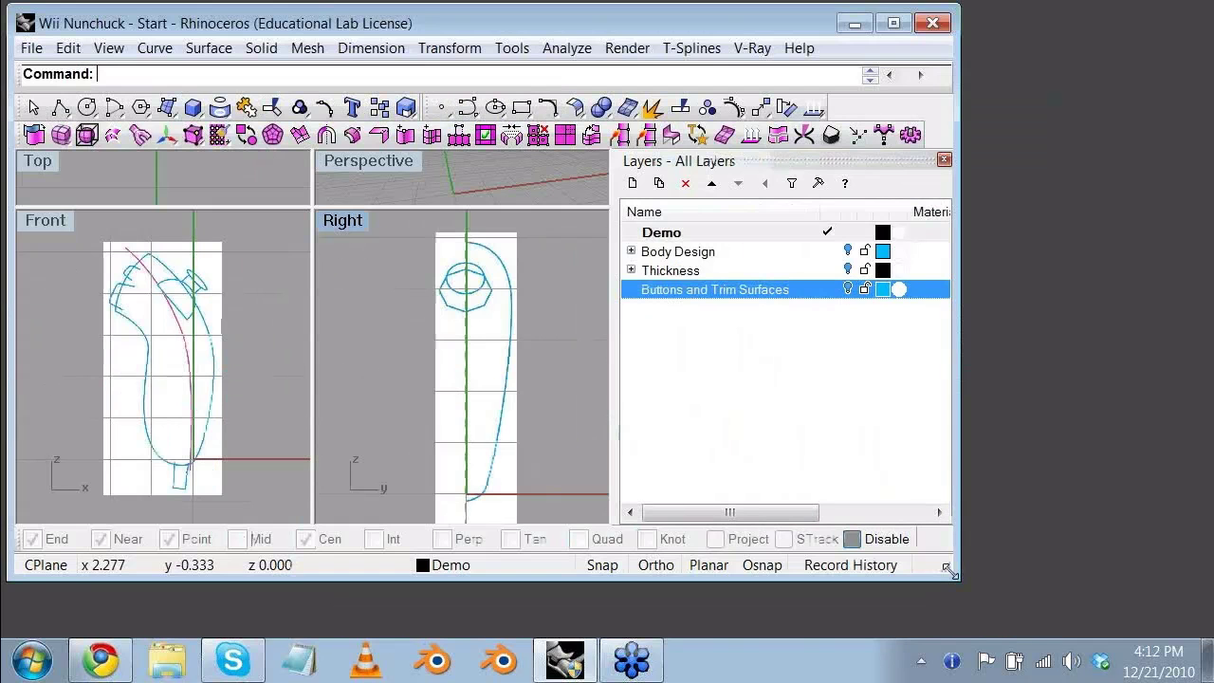
left_click_drag(948, 569, 1196, 628)
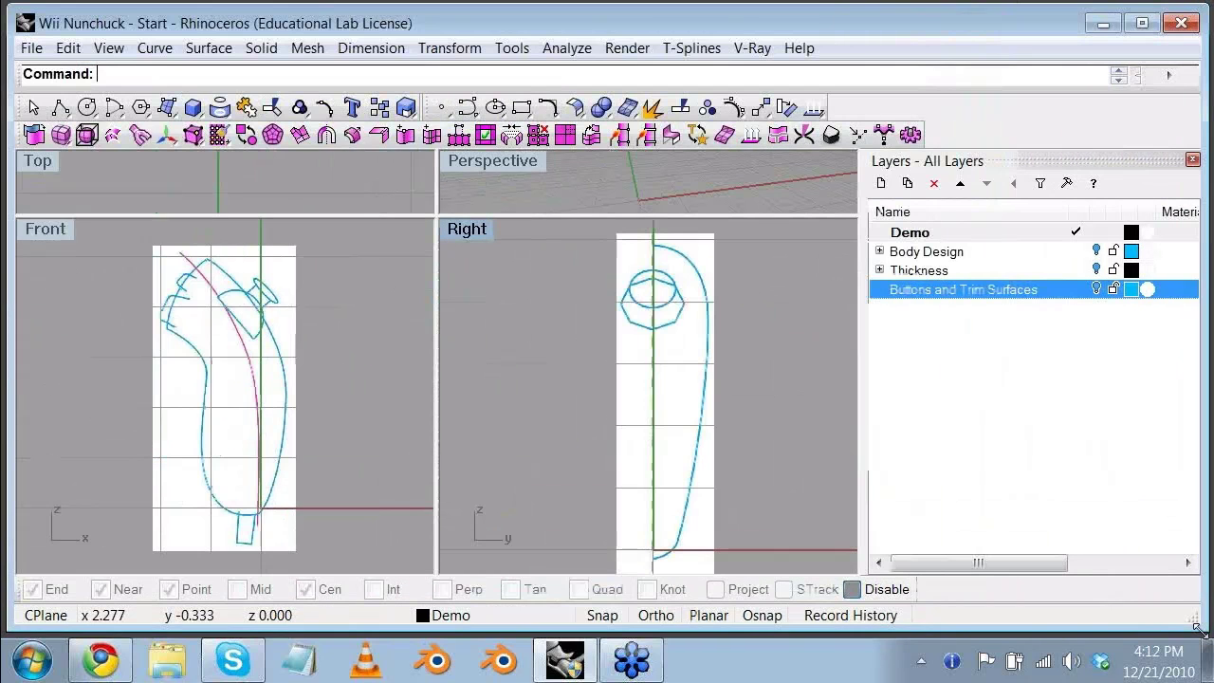
left_click_drag(1197, 629, 1197, 632)
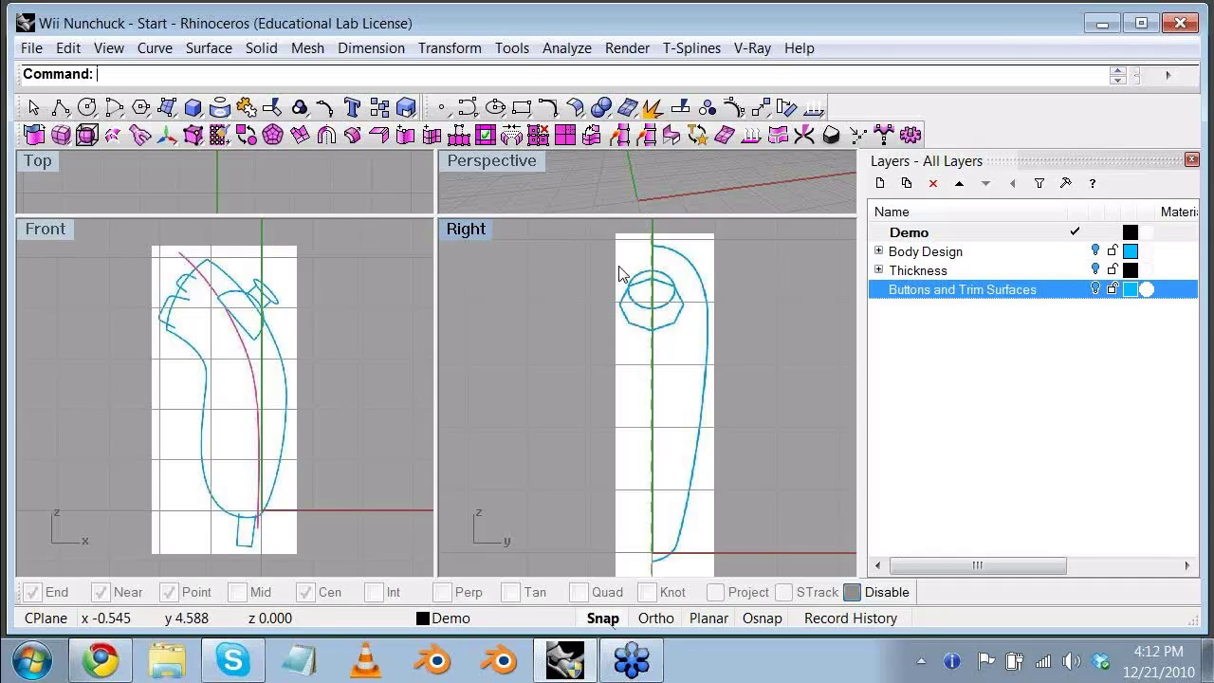
Step: Append a first square T-spline face in the Right view with corners at 0,5, 1,5, 1,4 and 0,4
left_click(460, 136)
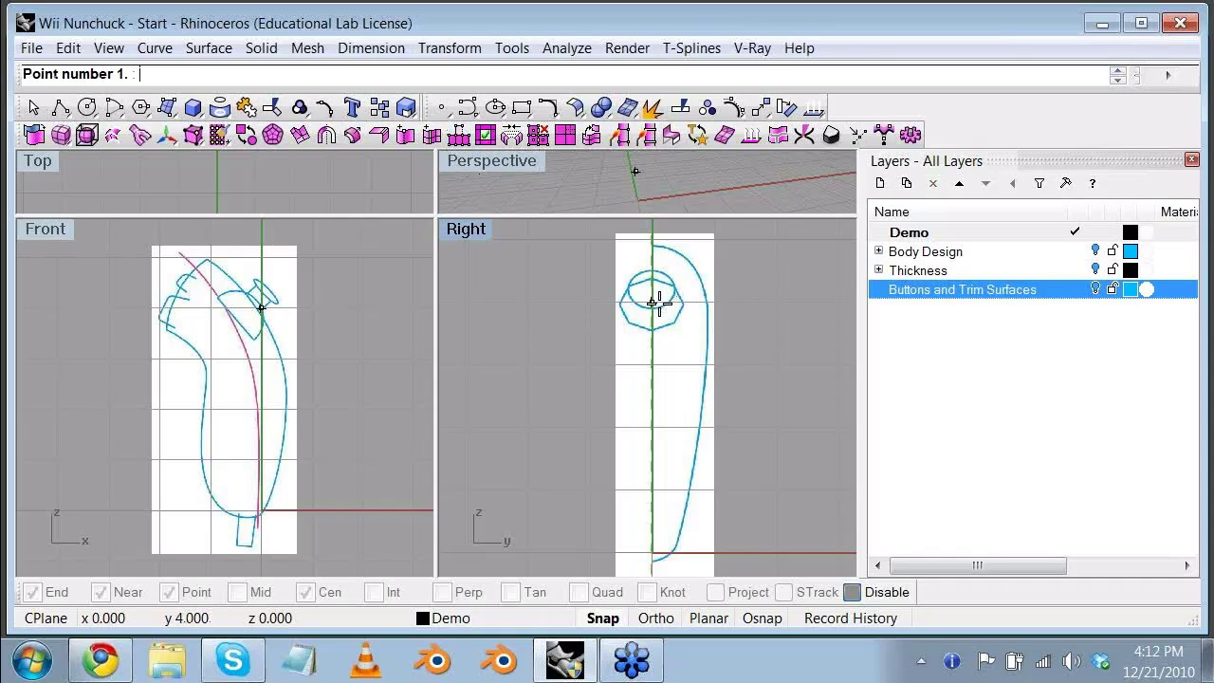
left_click(652, 239)
left_click(714, 239)
left_click(715, 239)
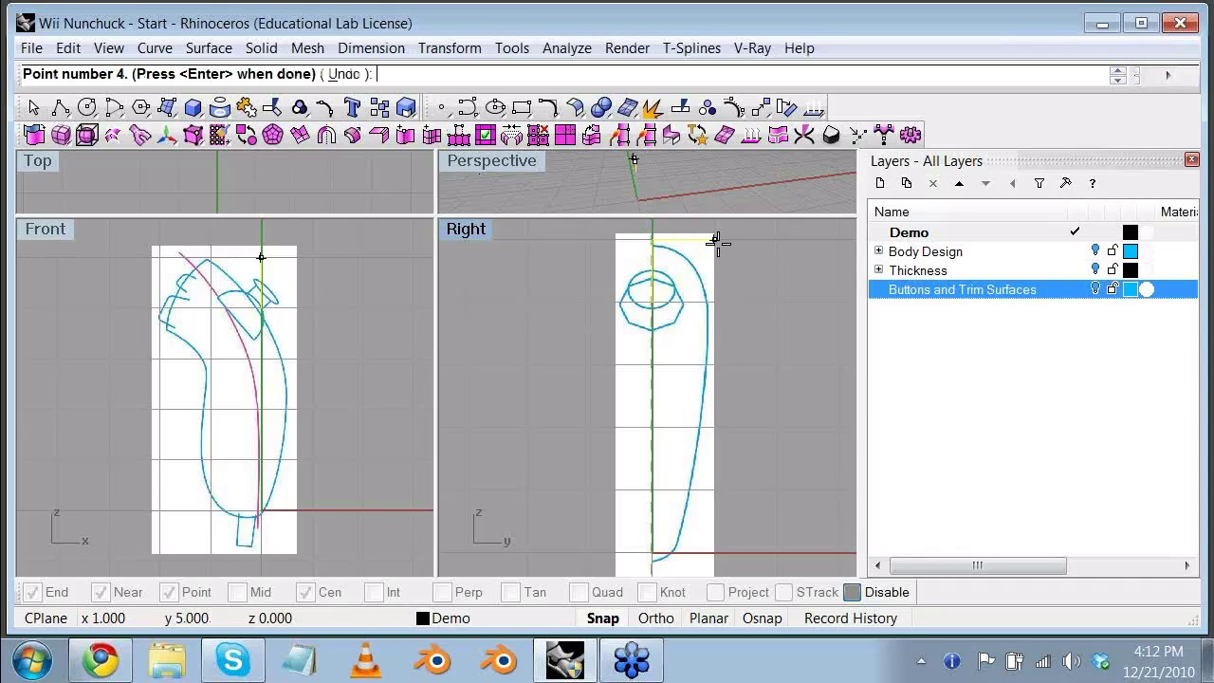
left_click(714, 303)
left_click(651, 304)
key("Return")
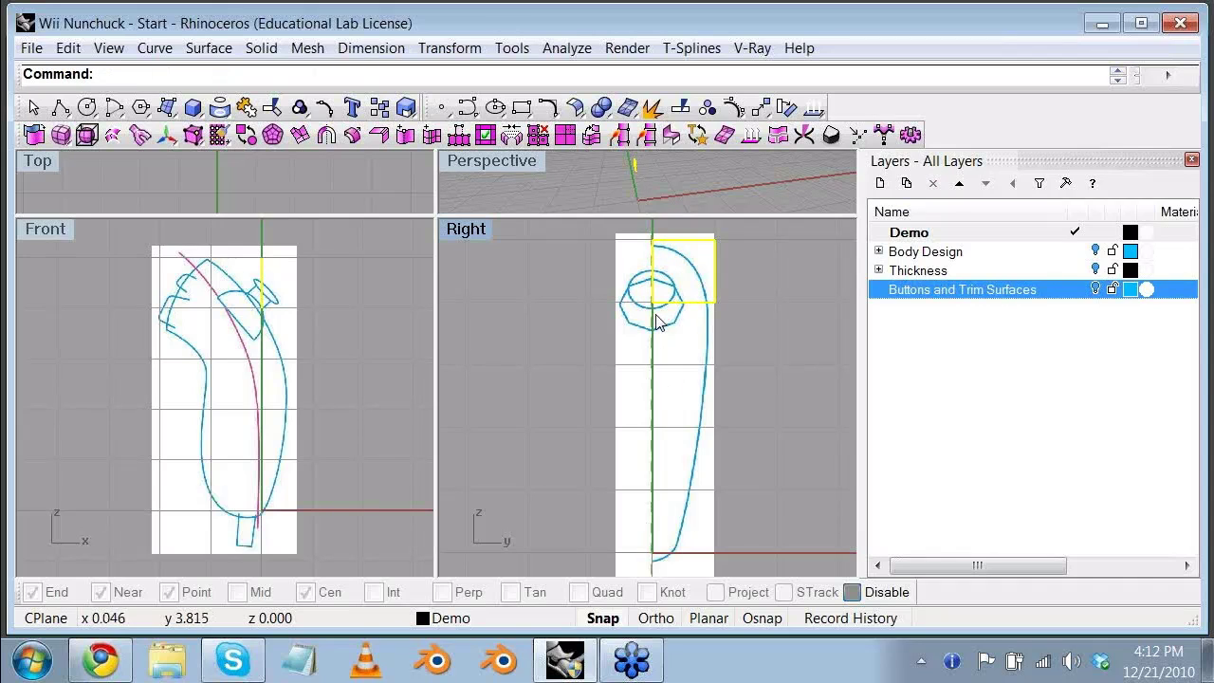
Step: Append a second T-spline face directly below the first, with its lower corners at 0,3 and 1,3
key("Return")
left_click(651, 363)
left_click(715, 364)
left_click(714, 364)
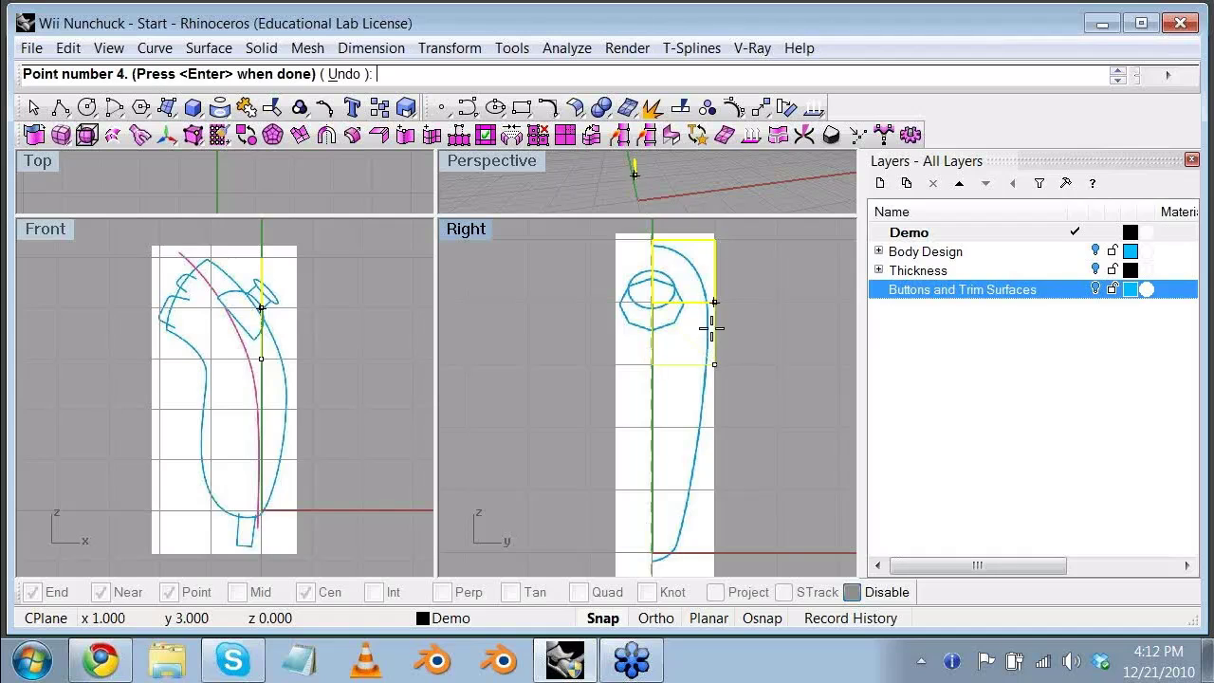
left_click(714, 303)
key("Return")
Step: Append a third T-spline face below the second, with its lower corners at 0,2 and 1,2
key("Return")
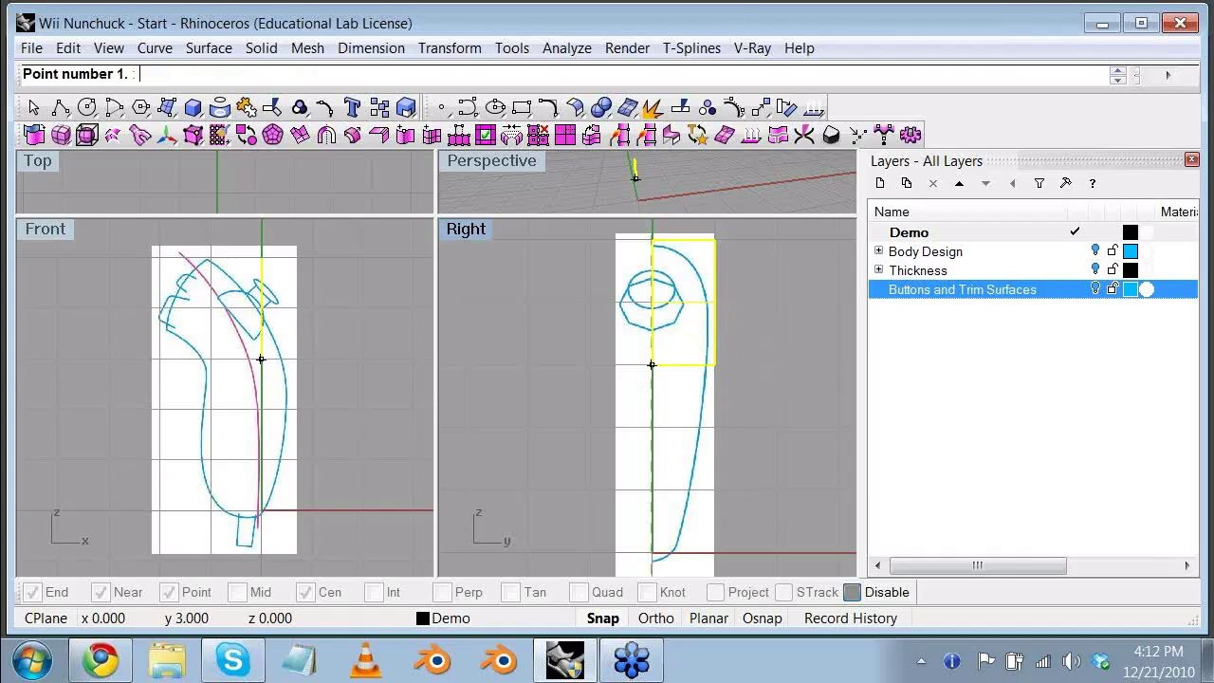
left_click(651, 364)
left_click(652, 427)
left_click(714, 427)
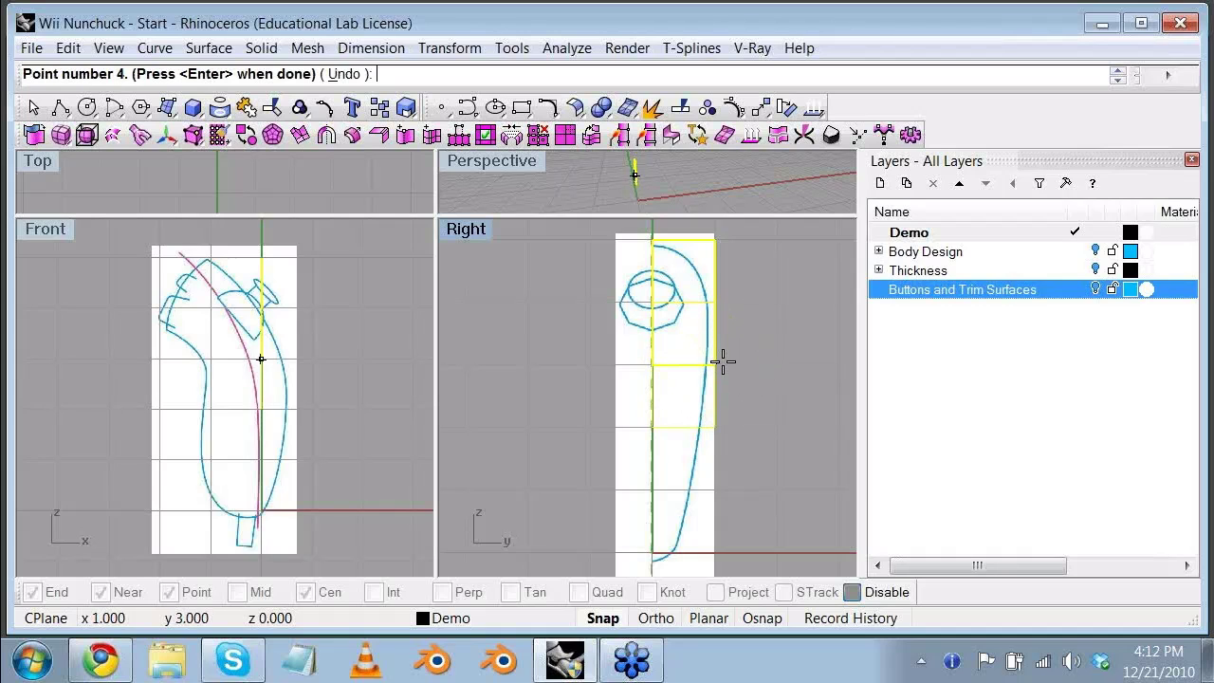
left_click(716, 363)
key("Return")
Step: Append a fourth T-spline face below the third, with its lower corners at 0,1 and 1,1
key("Return")
left_click(651, 426)
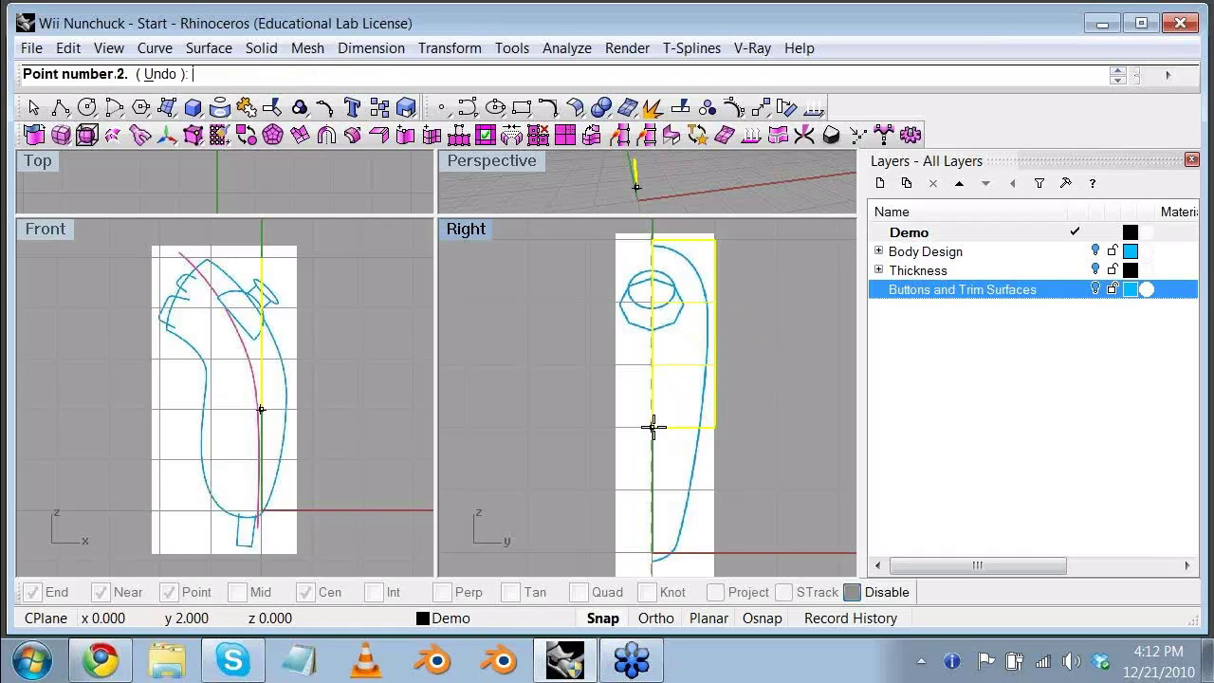
left_click(651, 489)
left_click(713, 489)
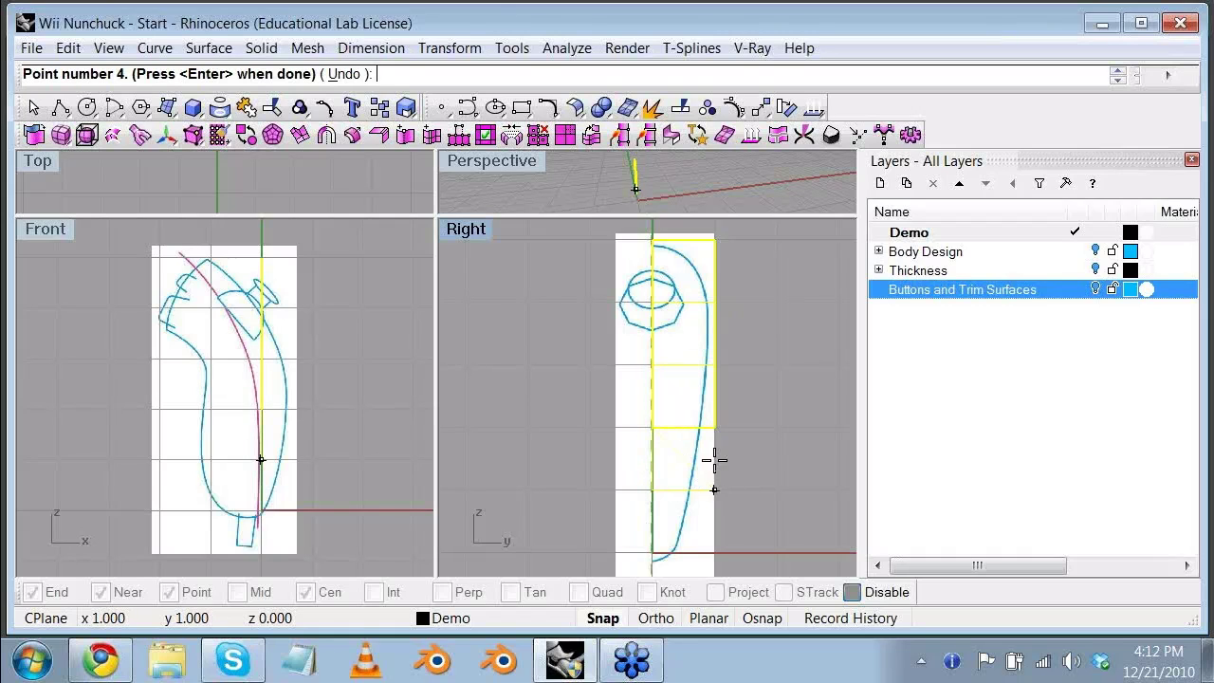
left_click(714, 426)
key("Return")
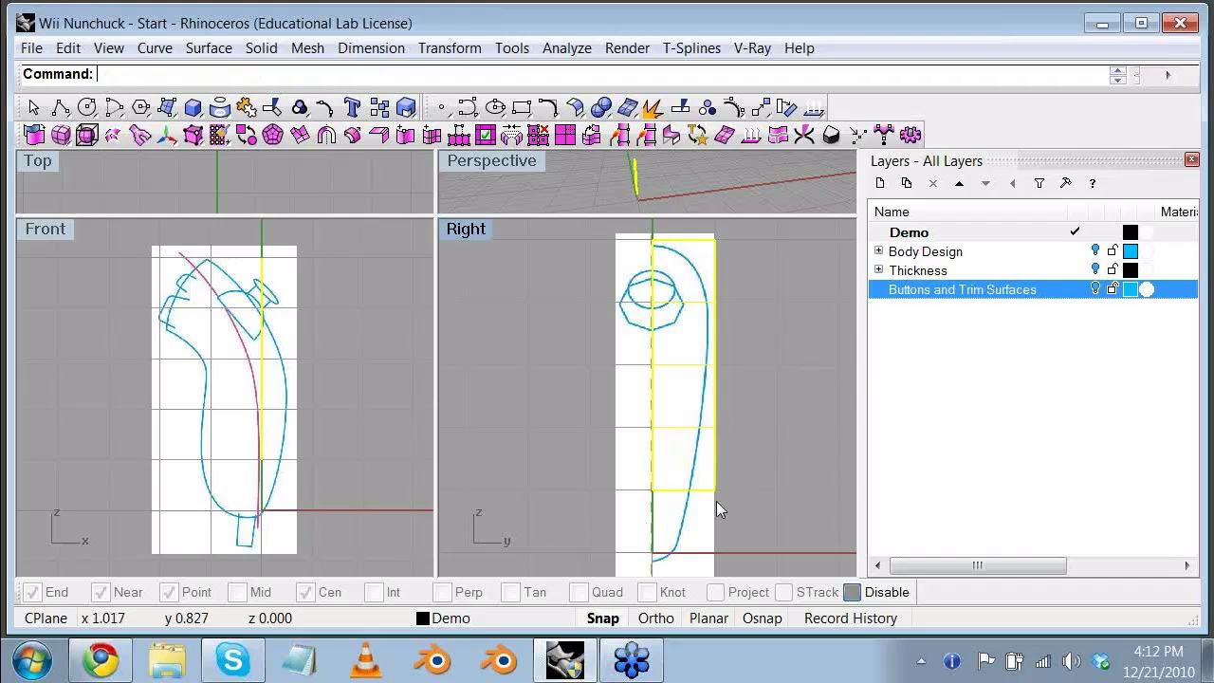
Step: Append a fifth T-spline face below the fourth, with its lower corners at 0,0 and 1,0
key("Return")
left_click(652, 489)
left_click(651, 552)
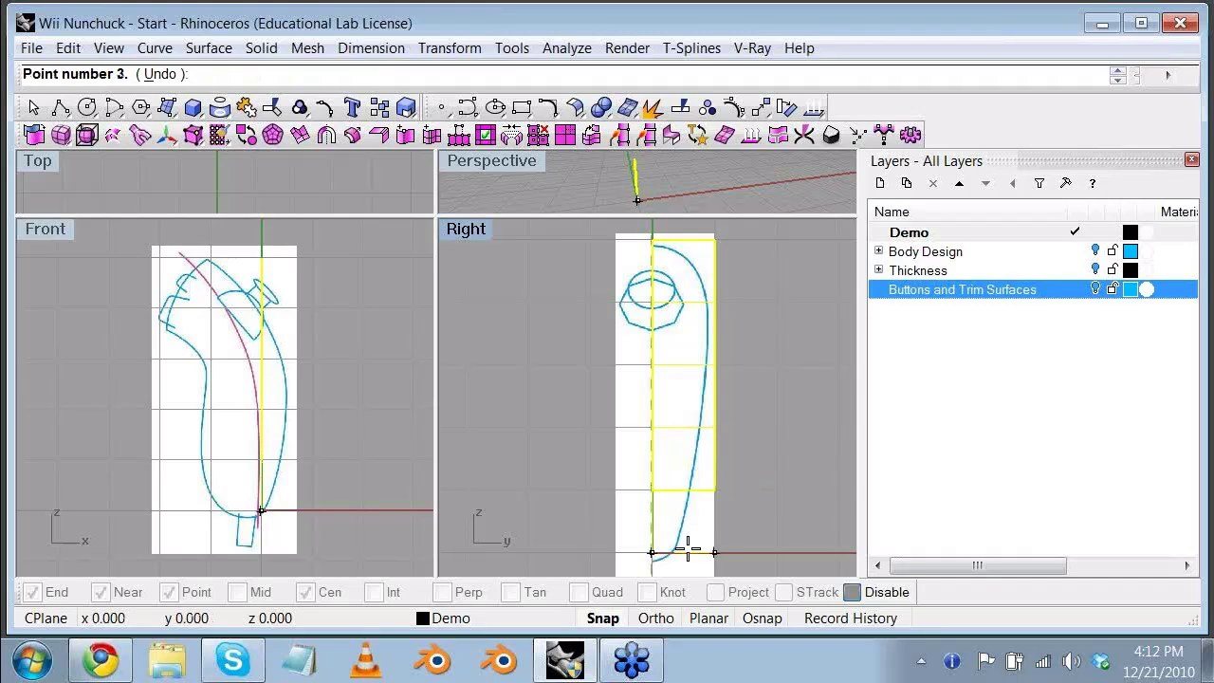
left_click(714, 552)
left_click(714, 490)
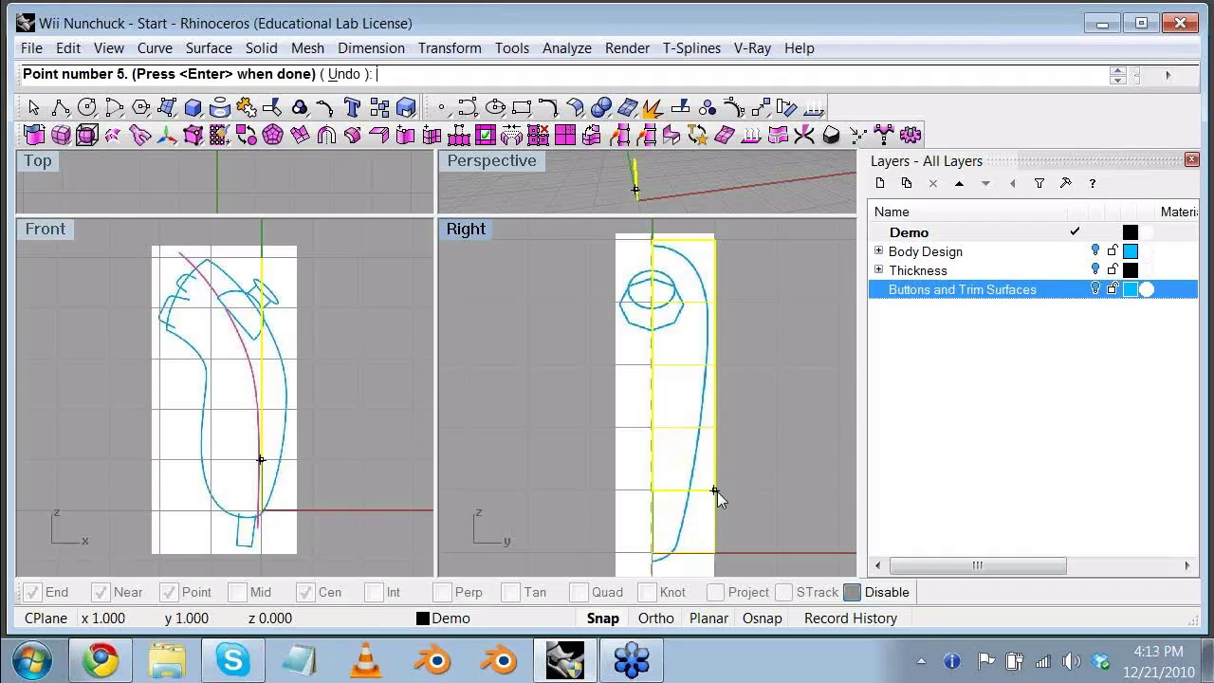
key("Return")
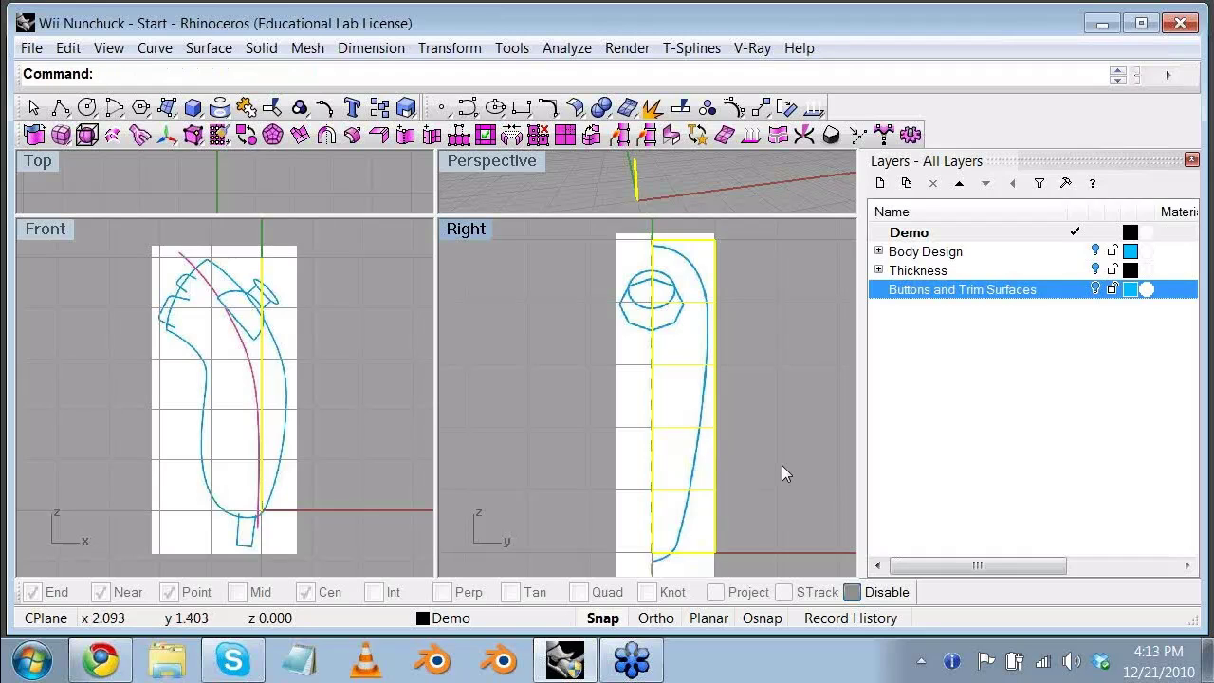
Step: Activate the Translate manipulator on the T-spline surface in the maximized Right view and set its mode to Verts
double_click(521, 168)
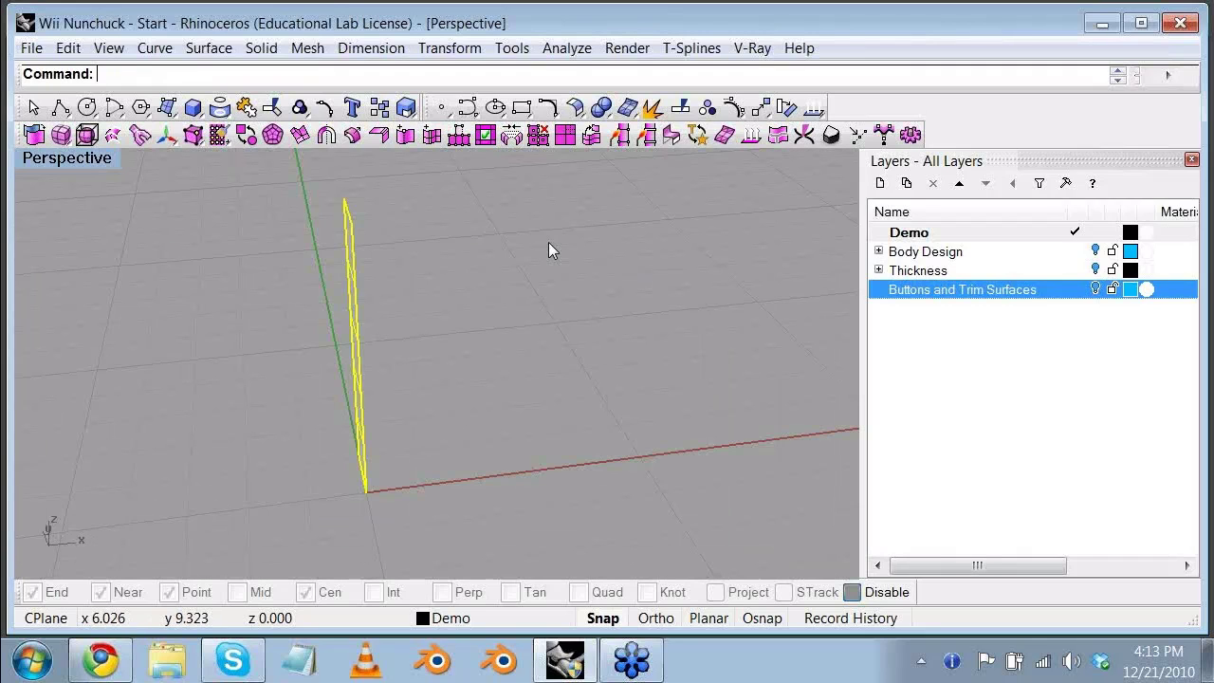
right_click_drag(548, 242, 584, 223)
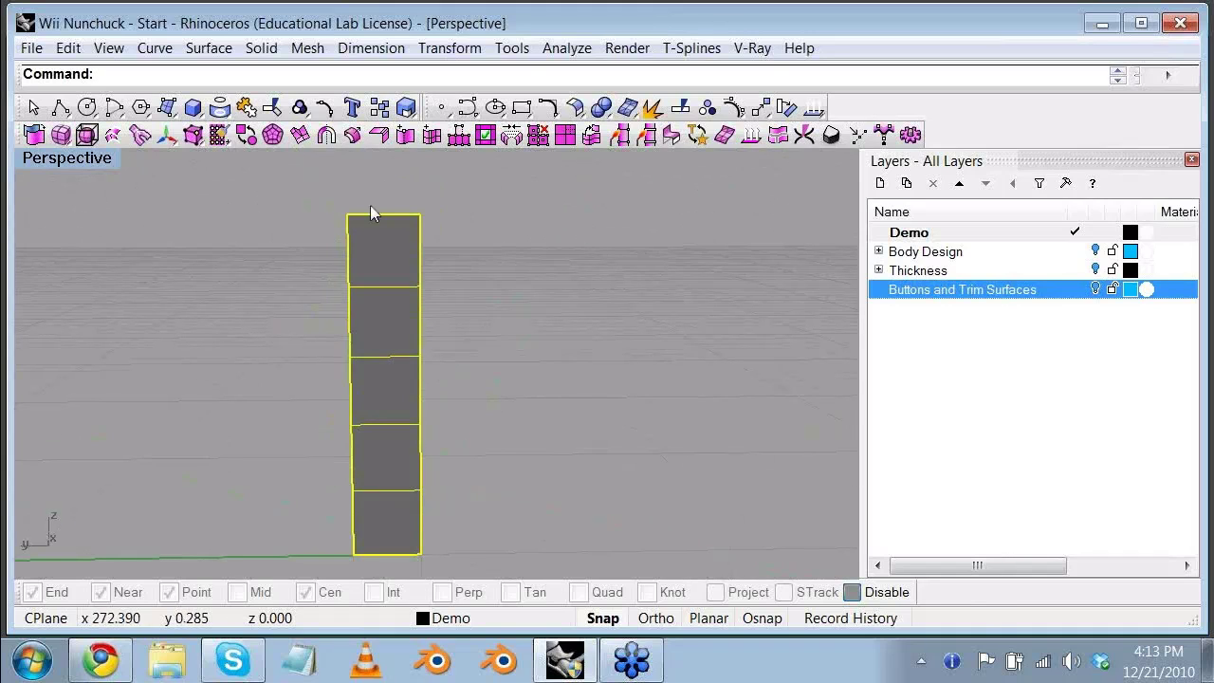
double_click(94, 161)
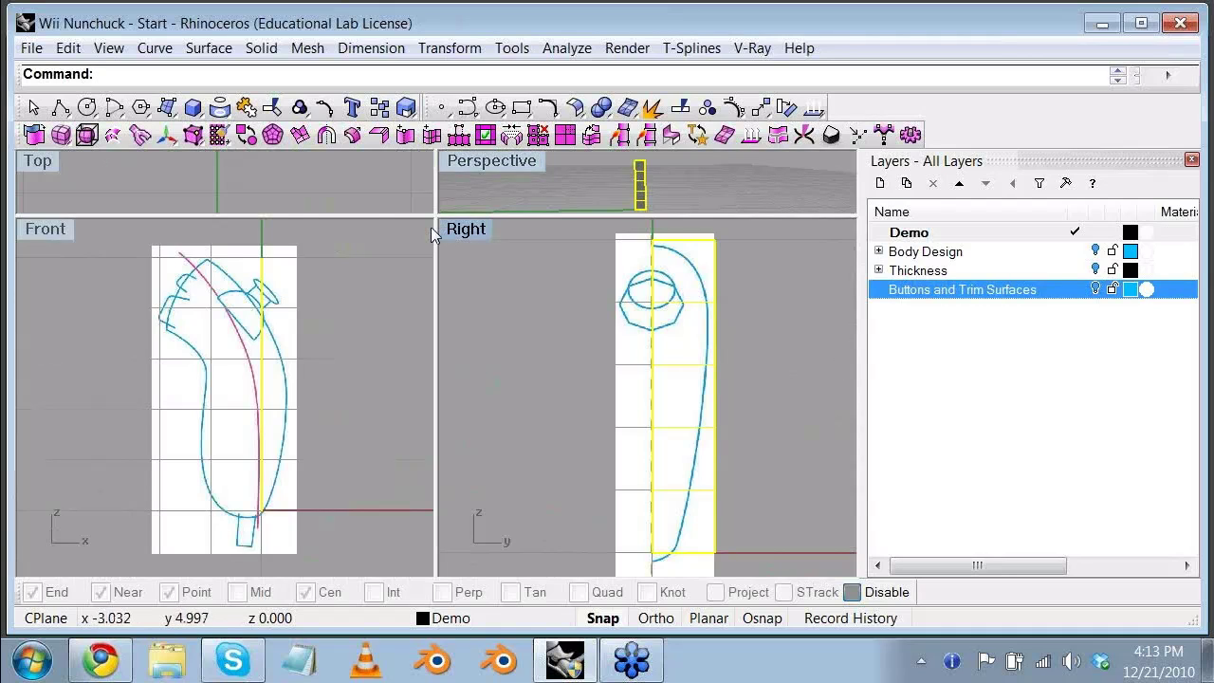
left_click(166, 143)
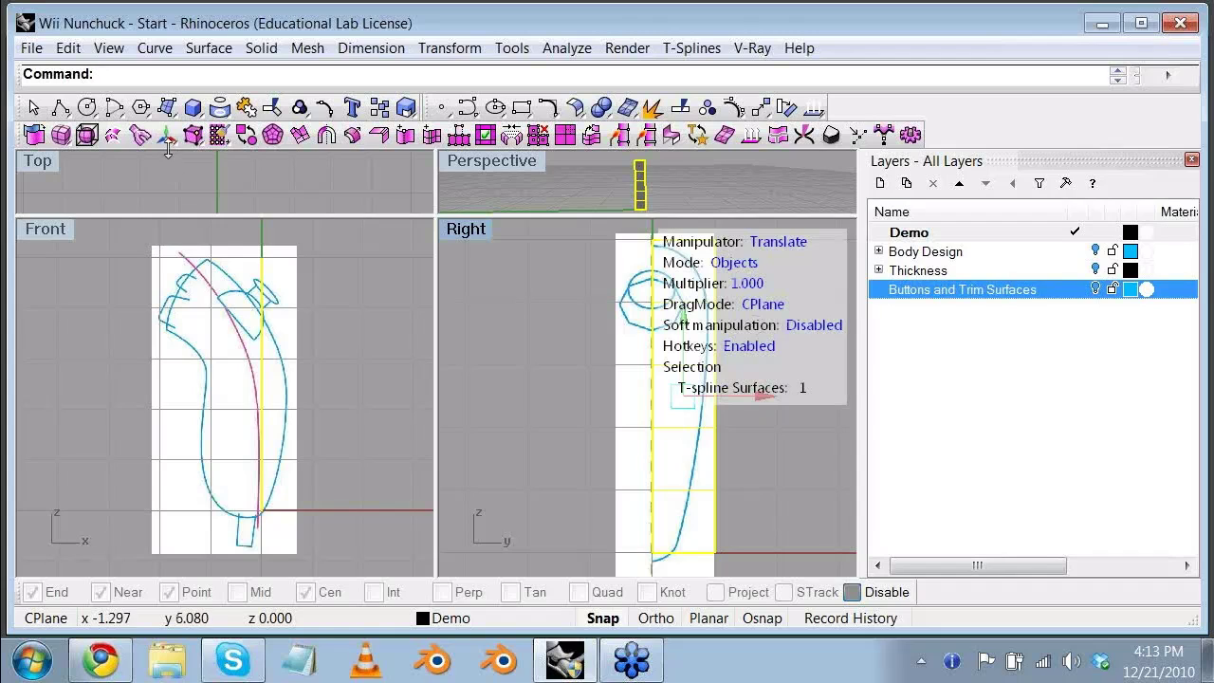
left_click(461, 230)
double_click(460, 229)
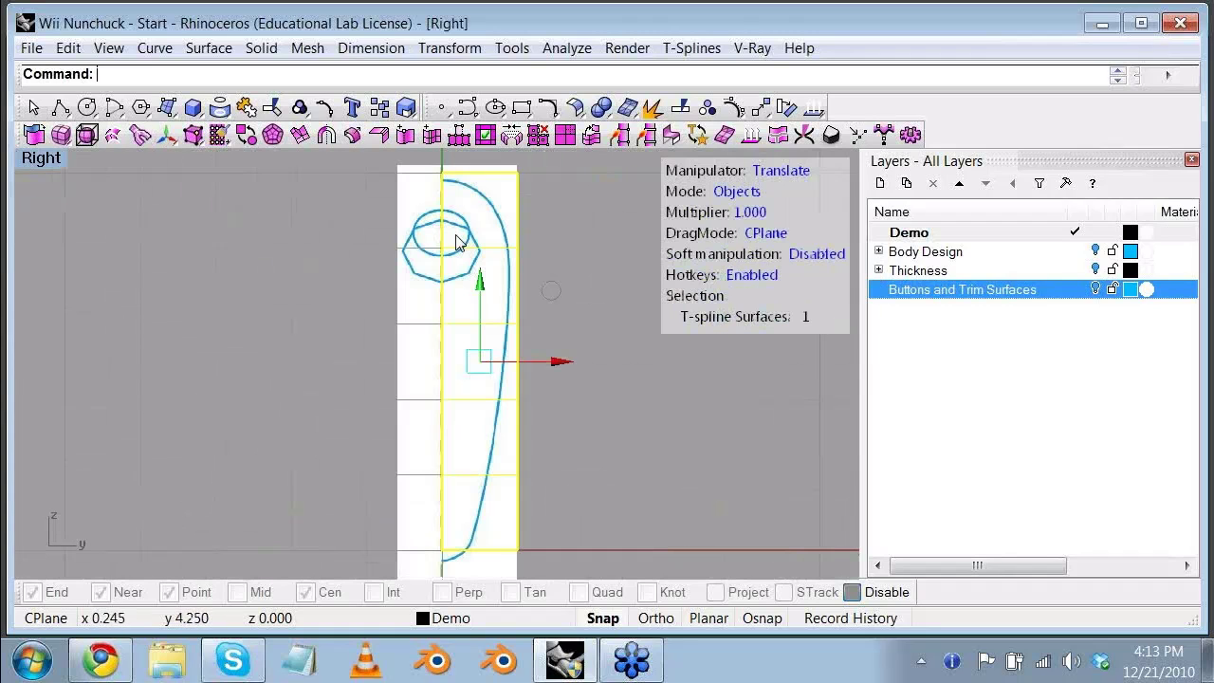
right_click_drag(545, 251, 467, 250)
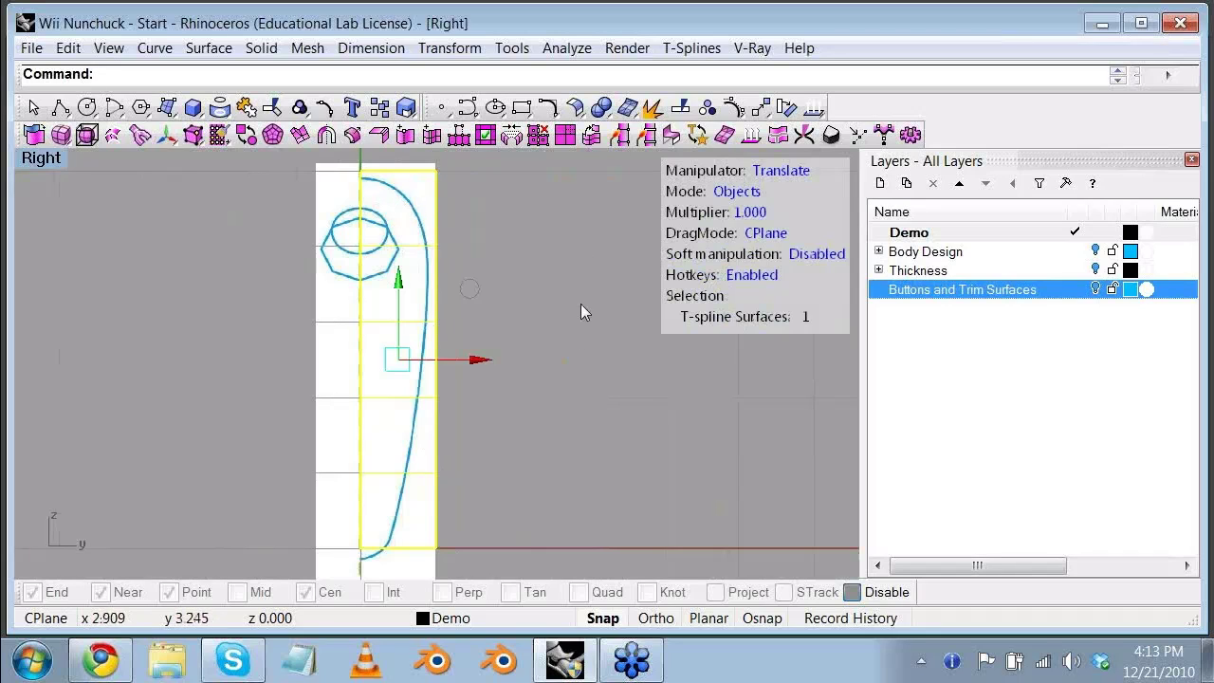
left_click(737, 195)
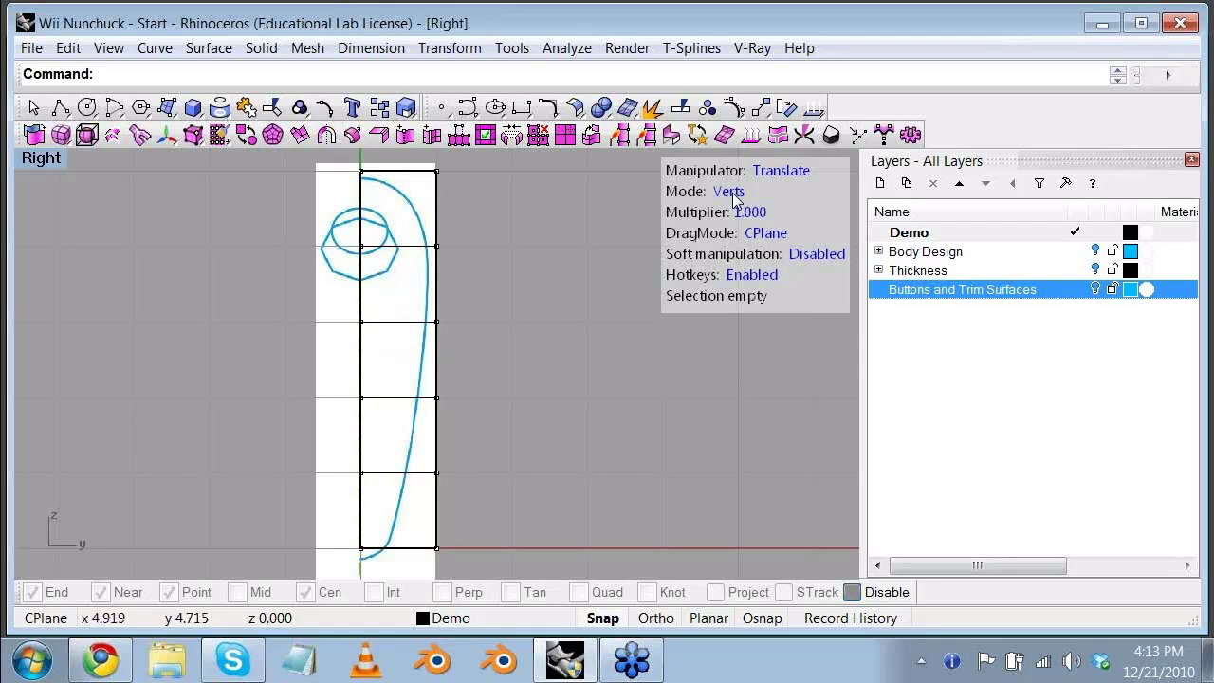
left_click(733, 192)
left_click(732, 193)
left_click(733, 194)
Step: Move the top three vertices of the surface's outer edge inward to follow the blue profile curve
left_click(437, 171)
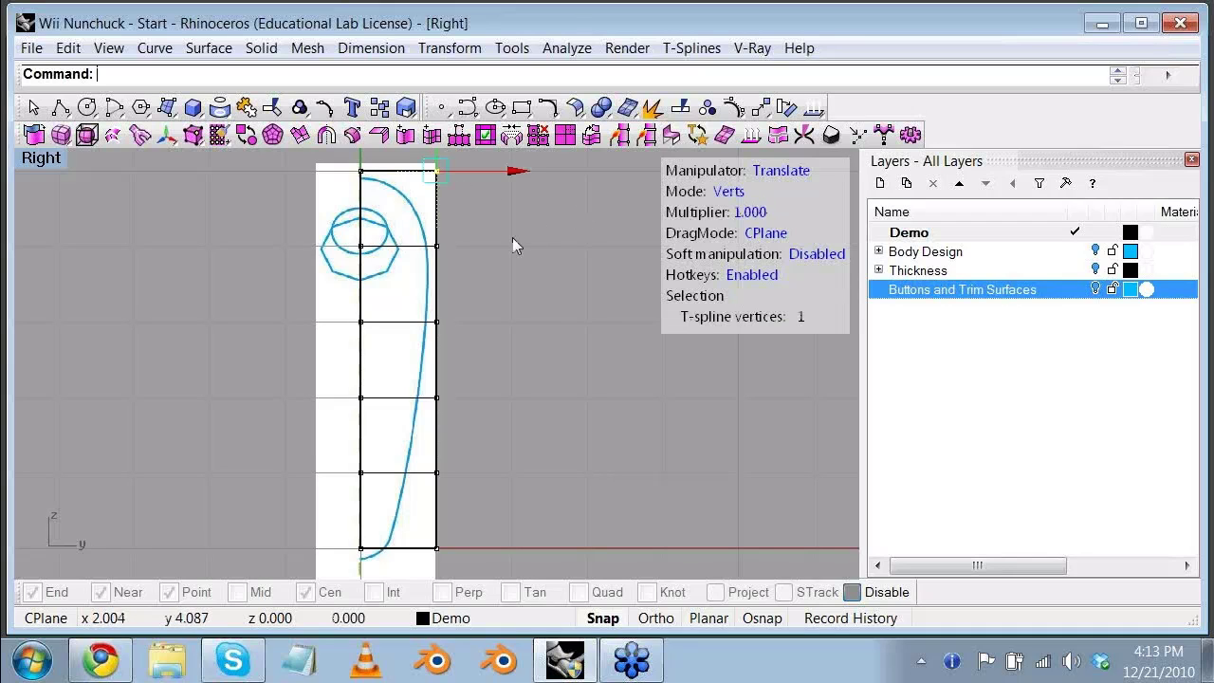
right_click_drag(513, 223, 514, 231)
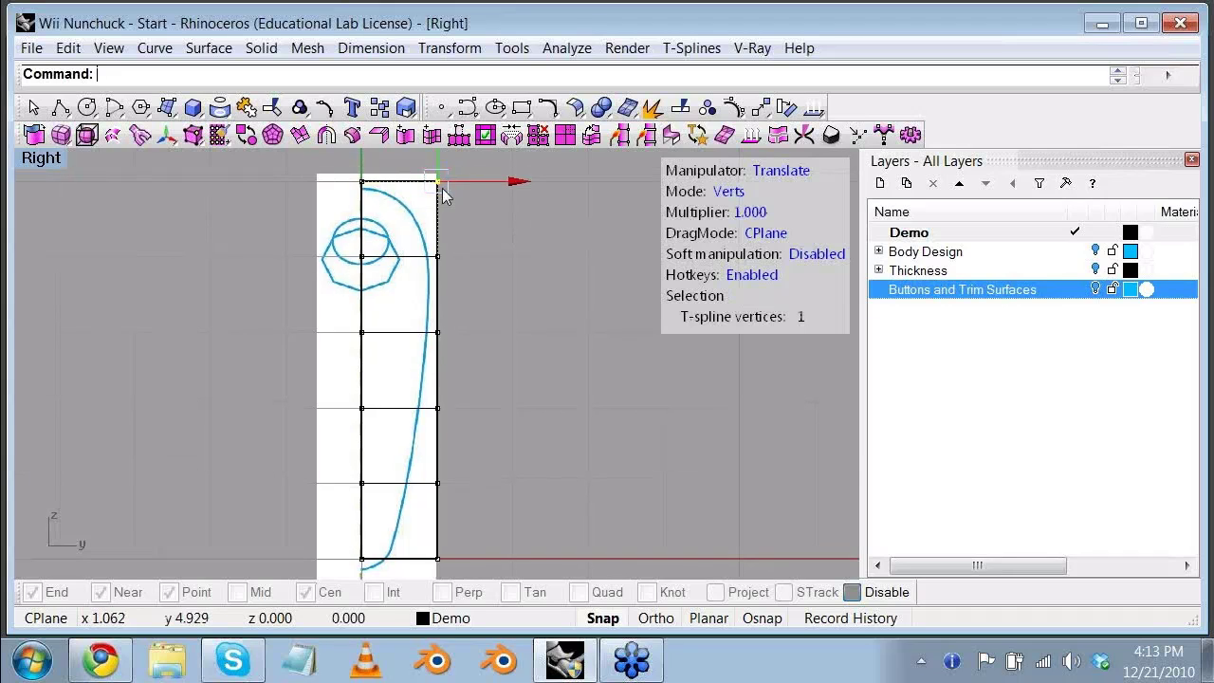
left_click_drag(442, 186, 420, 208)
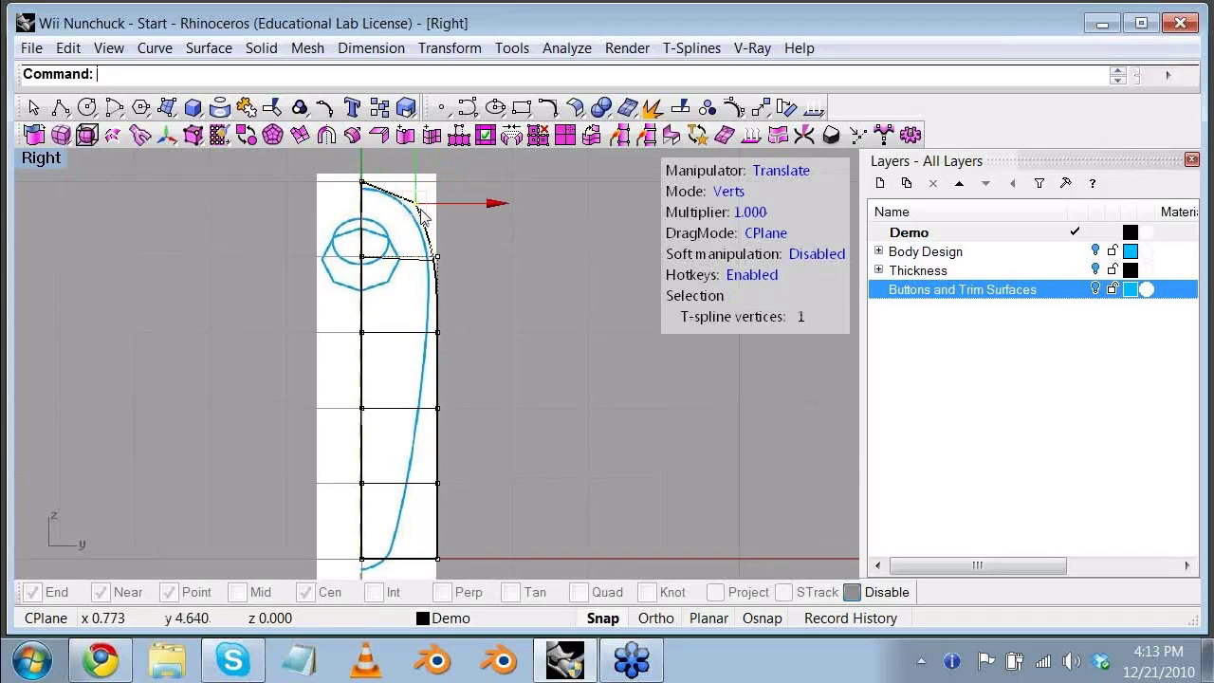
left_click(440, 256)
left_click_drag(512, 257, 506, 257)
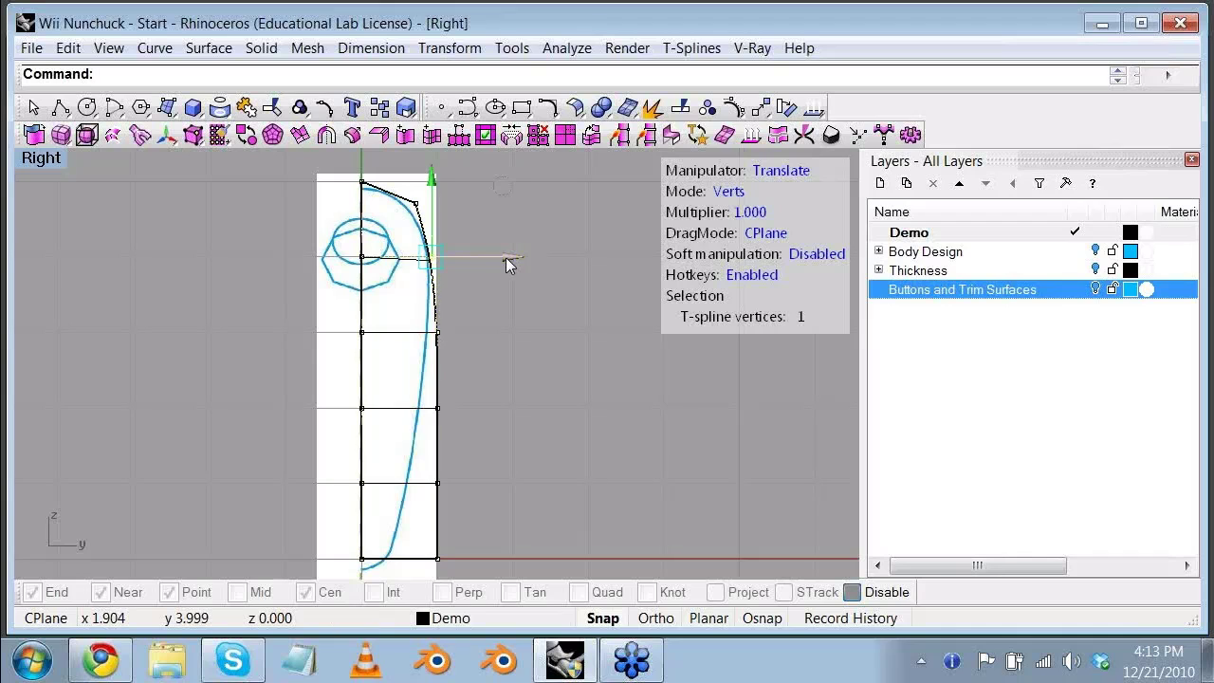
left_click(436, 332)
left_click_drag(512, 337, 500, 338)
Step: Move the outer-edge vertices at heights 2 and 1 inward onto the lower part of the profile curve
right_click_drag(503, 425, 518, 333)
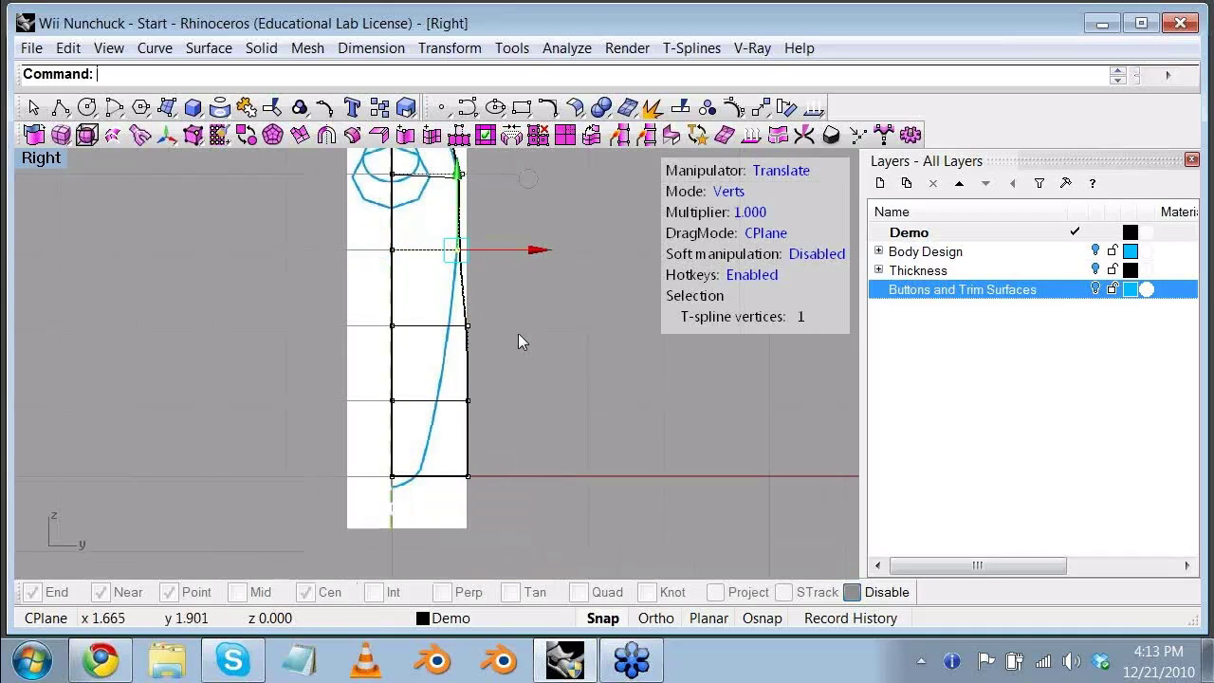
left_click(468, 325)
left_click_drag(551, 330, 529, 330)
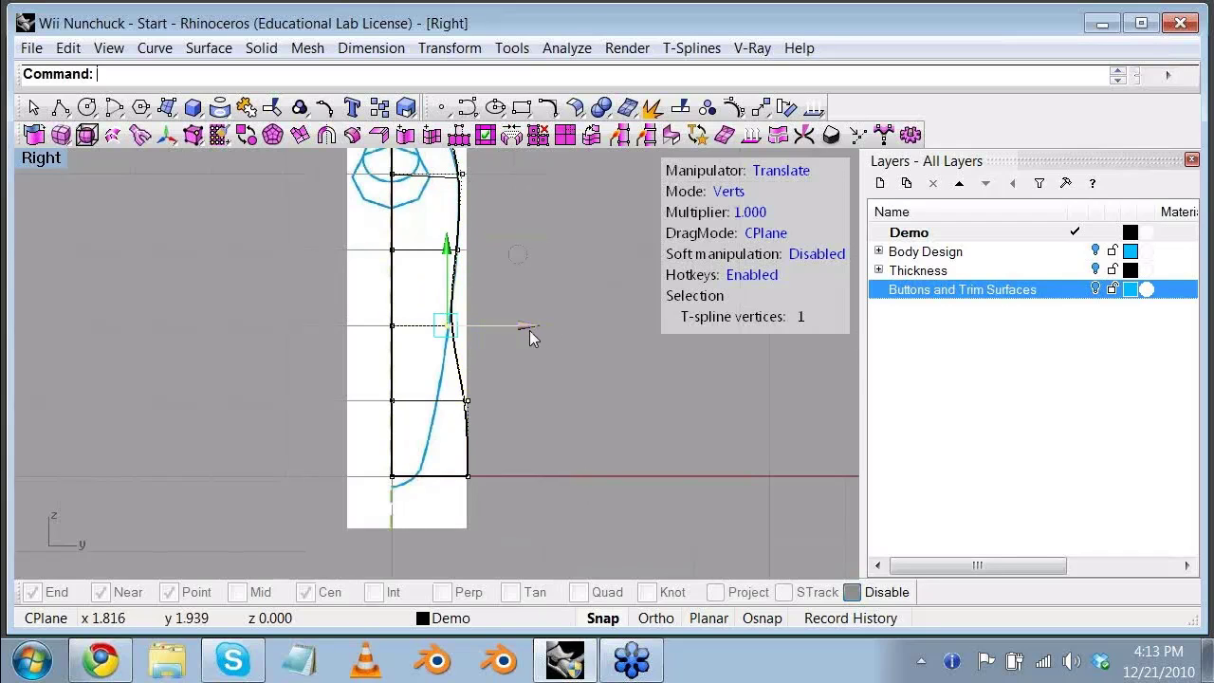
left_click(474, 409)
left_click_drag(541, 399, 510, 407)
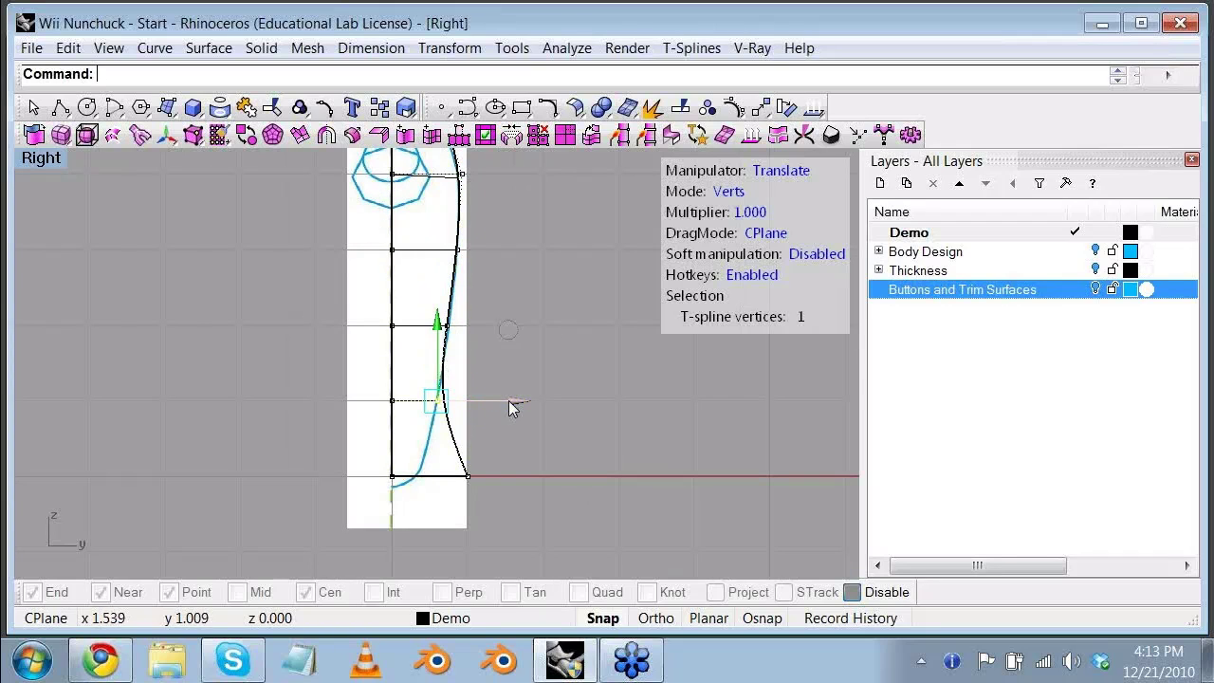
Step: Move the bottom centreline vertex down to the profile's end and the bottom outer vertex inward to the curve
left_click(394, 479)
left_click_drag(391, 399, 392, 411)
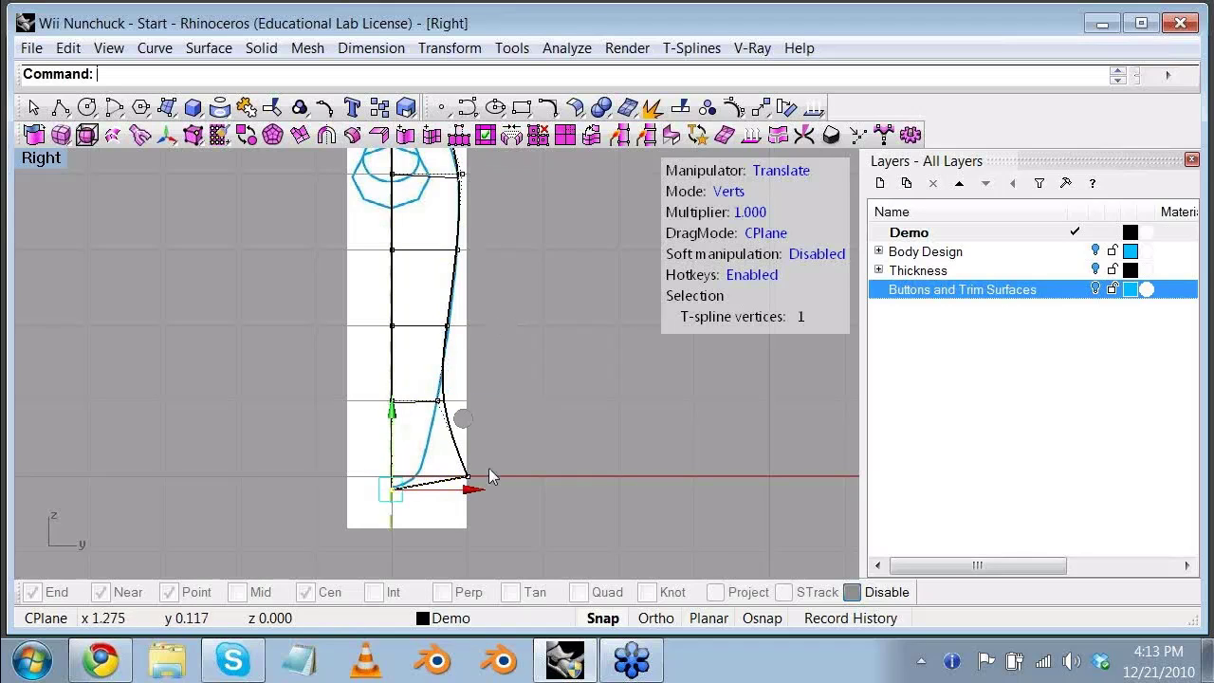
left_click_drag(470, 480, 423, 489)
Step: Move the surface's top centreline vertex slightly down to the upper end of the profile curve
right_click_drag(493, 275, 496, 368)
left_click(448, 207)
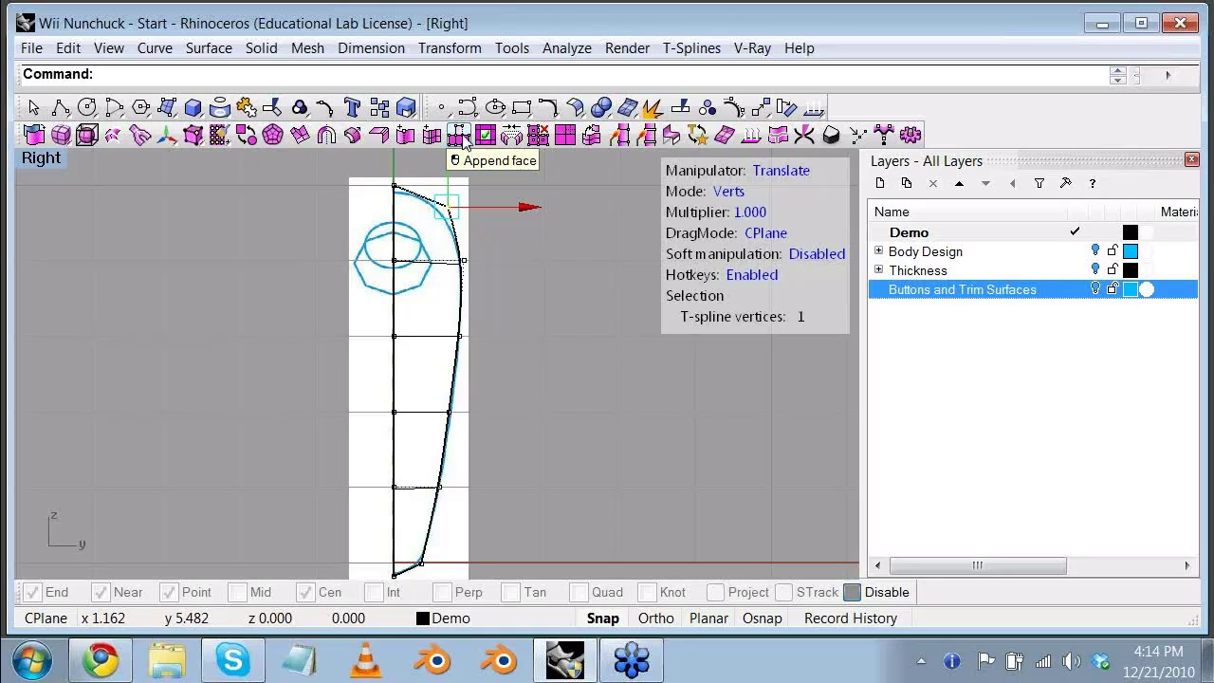
left_click(394, 186)
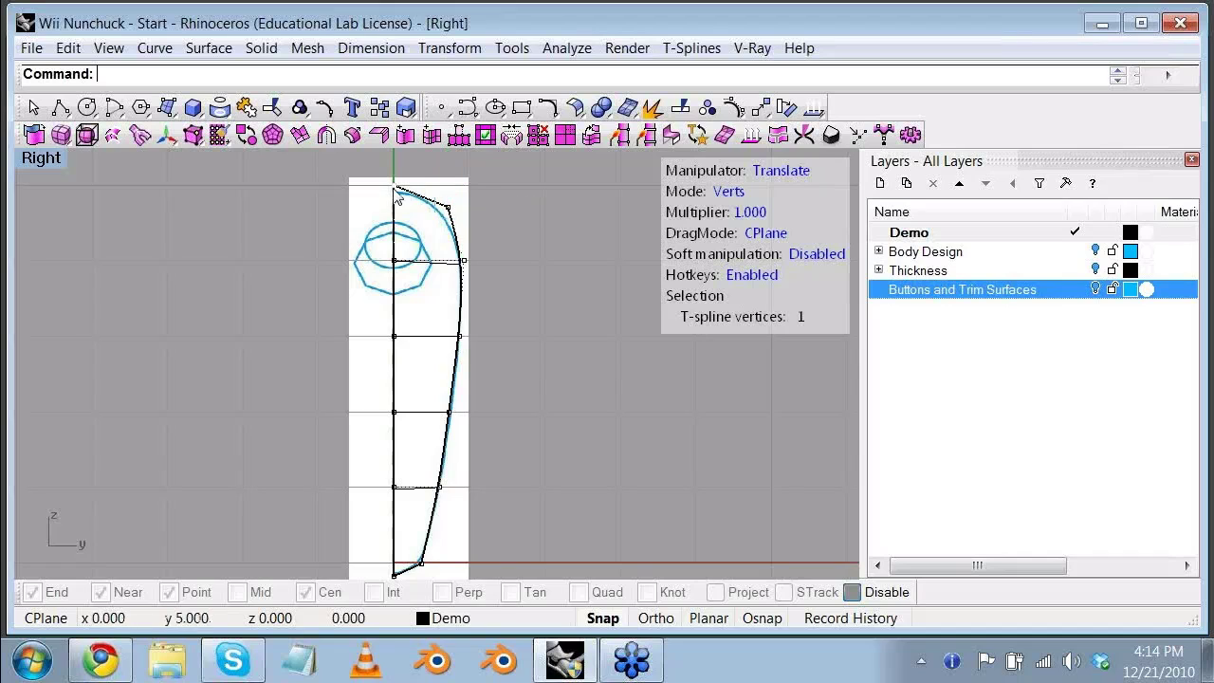
right_click_drag(321, 242, 310, 329)
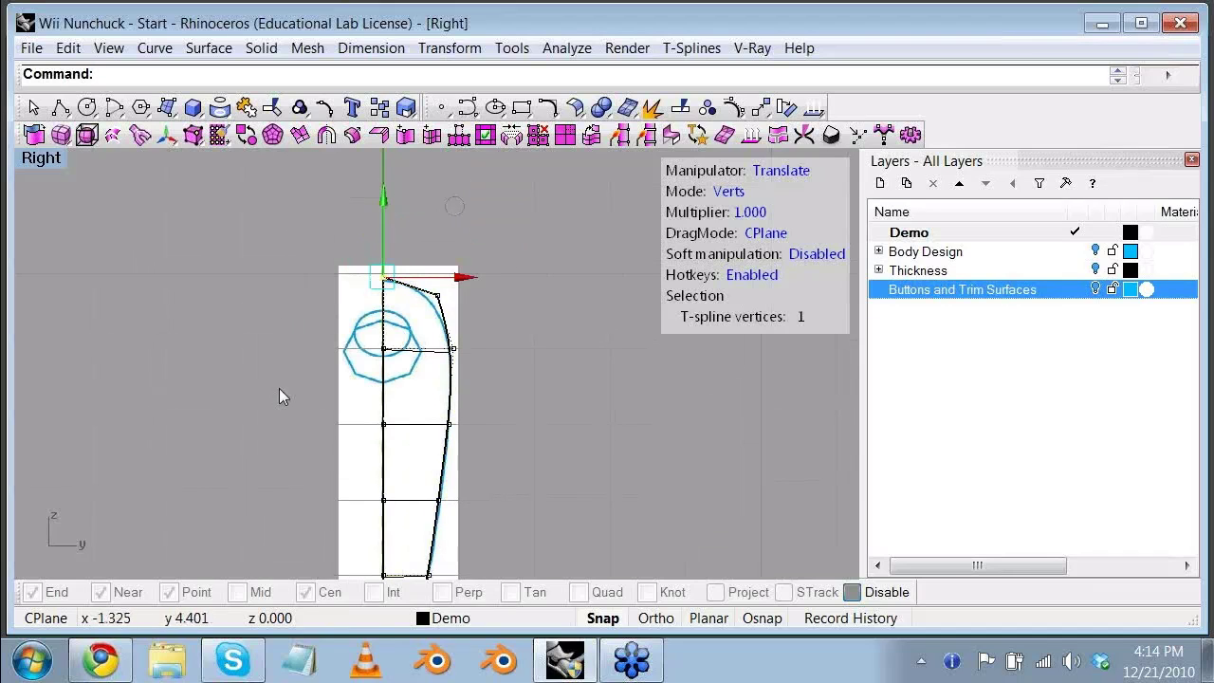
Step: Clear the vertex selection and examine the flat half-body surface against the profile curve and in perspective
right_click_drag(279, 388, 285, 314)
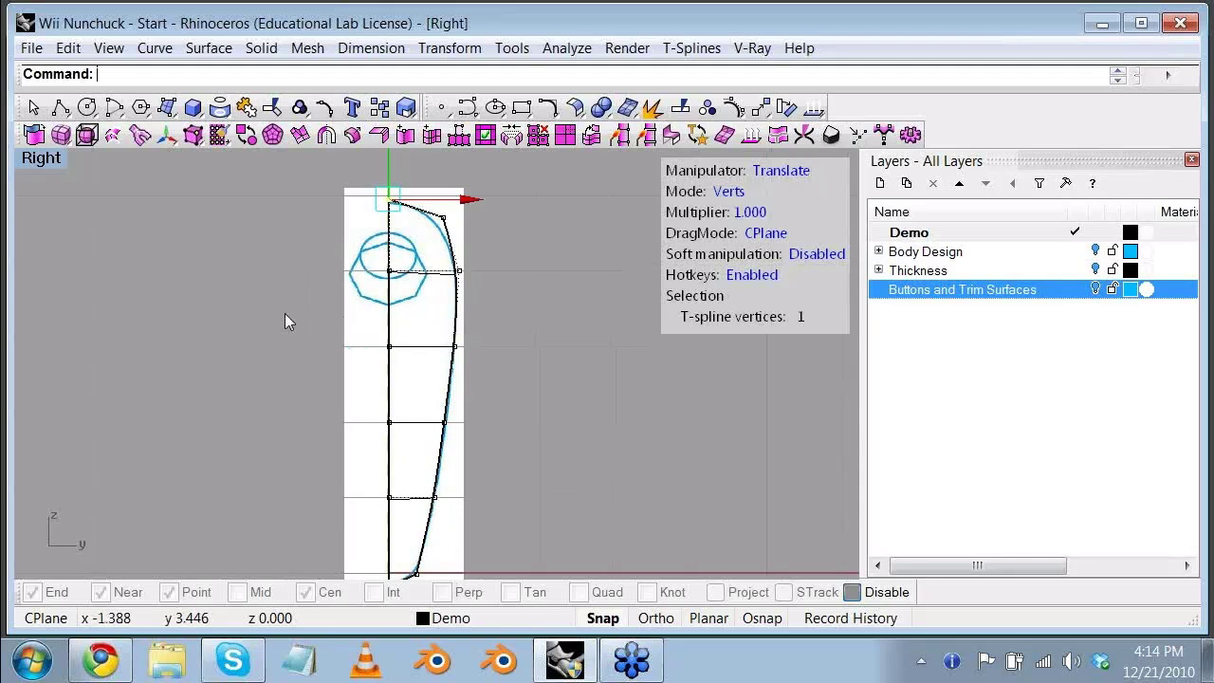
right_click_drag(285, 313, 301, 283)
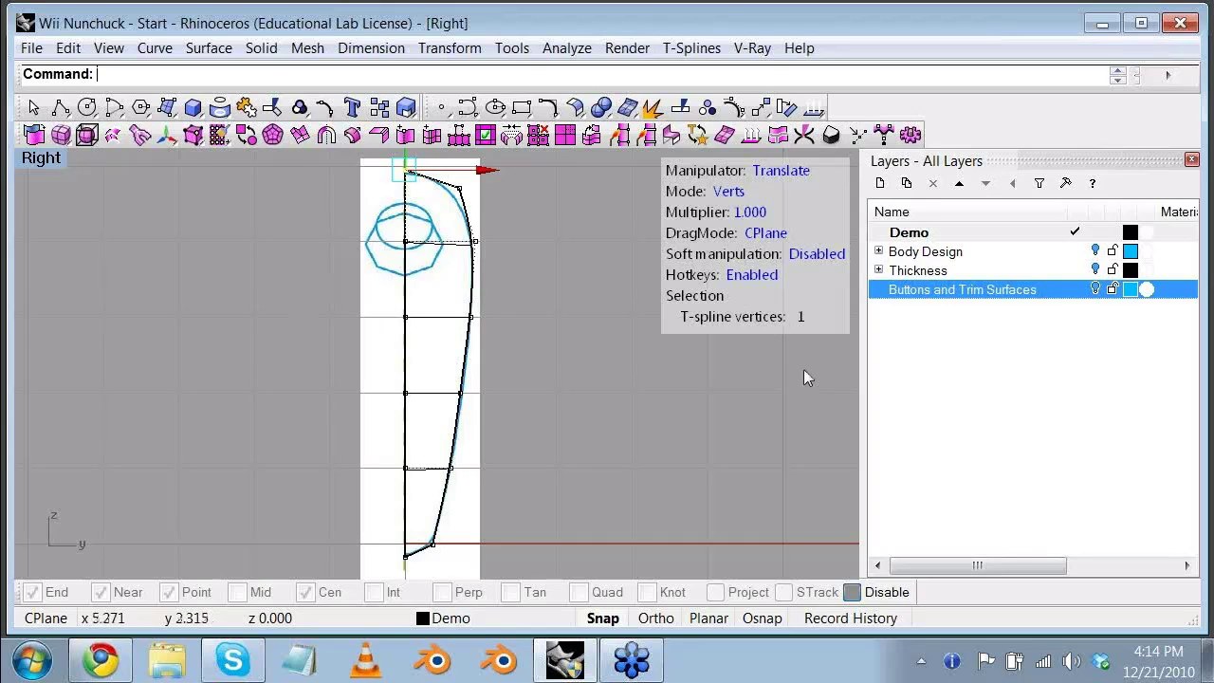
left_click(245, 134)
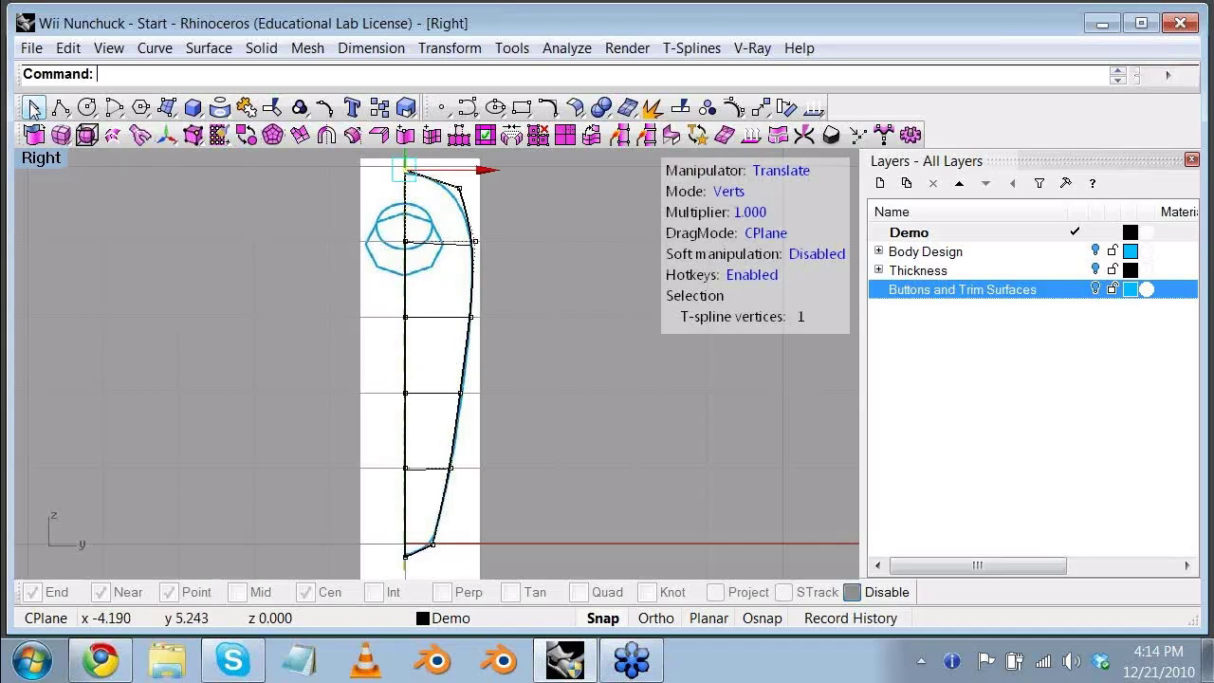
left_click(33, 108)
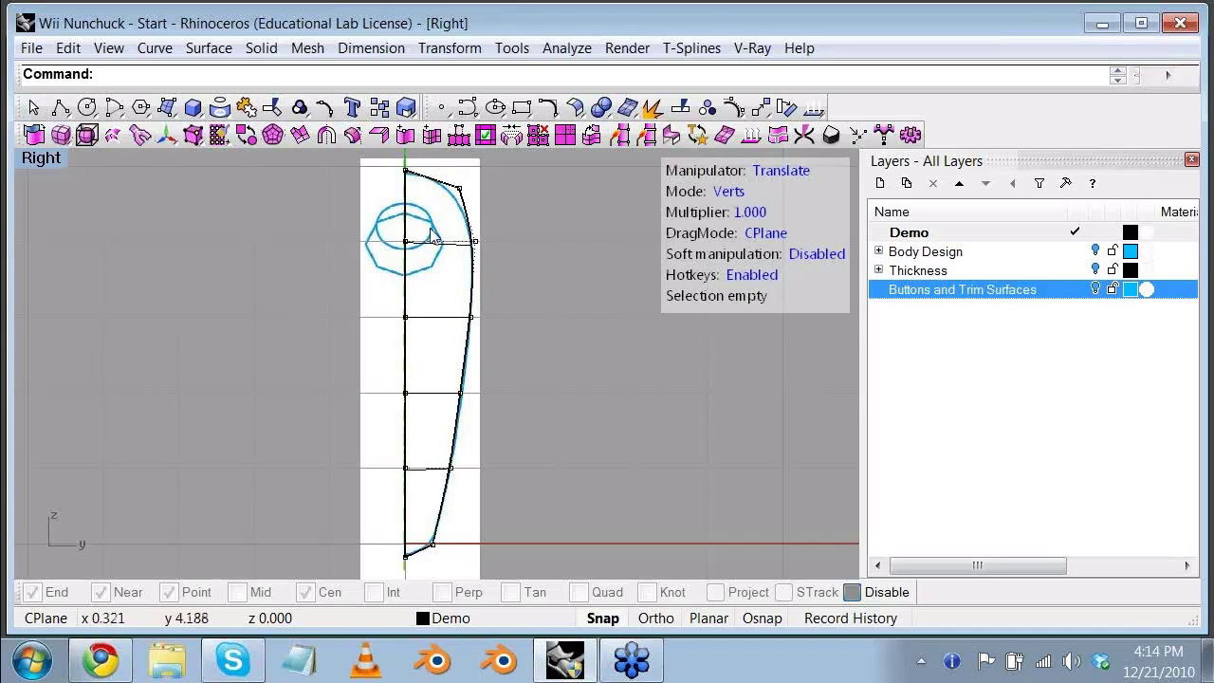
double_click(57, 167)
key("ctrl+m")
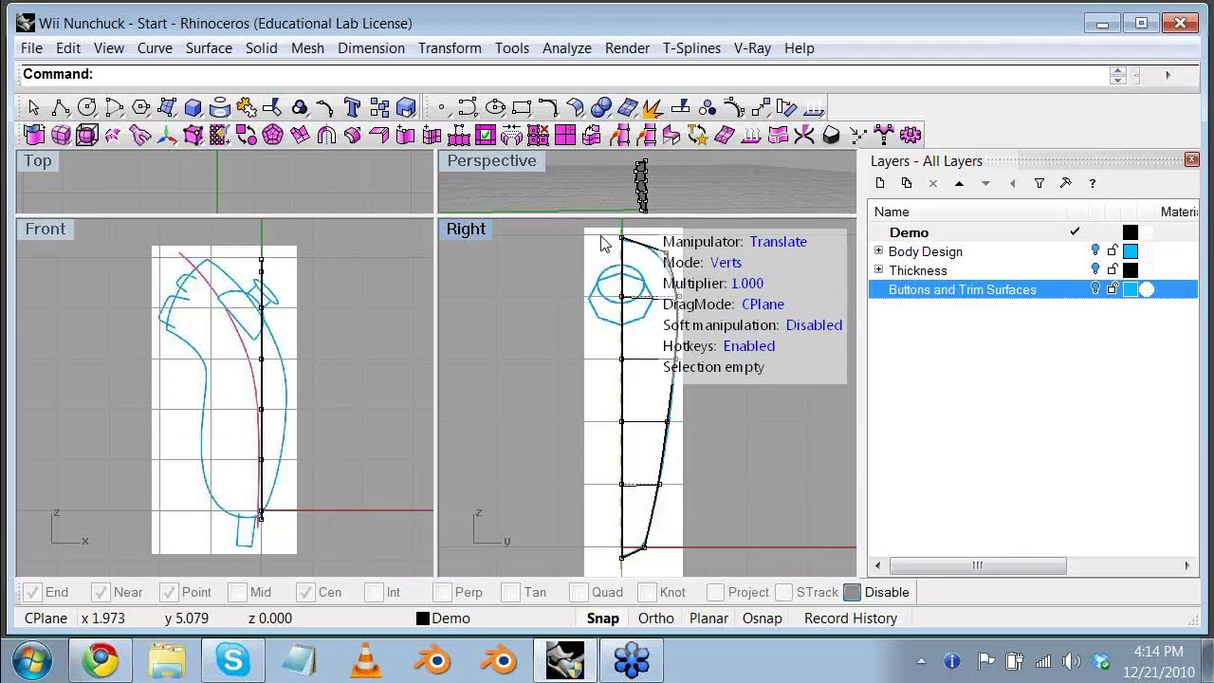
key("ctrl+m")
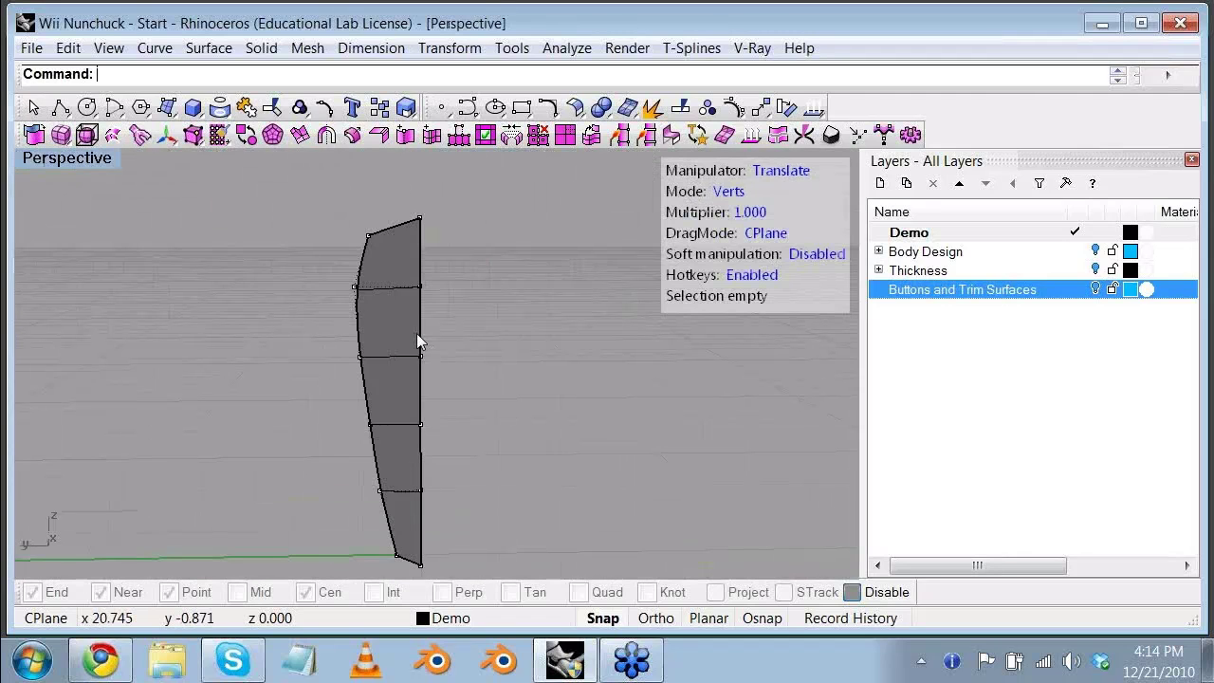
right_click_drag(416, 333, 314, 300)
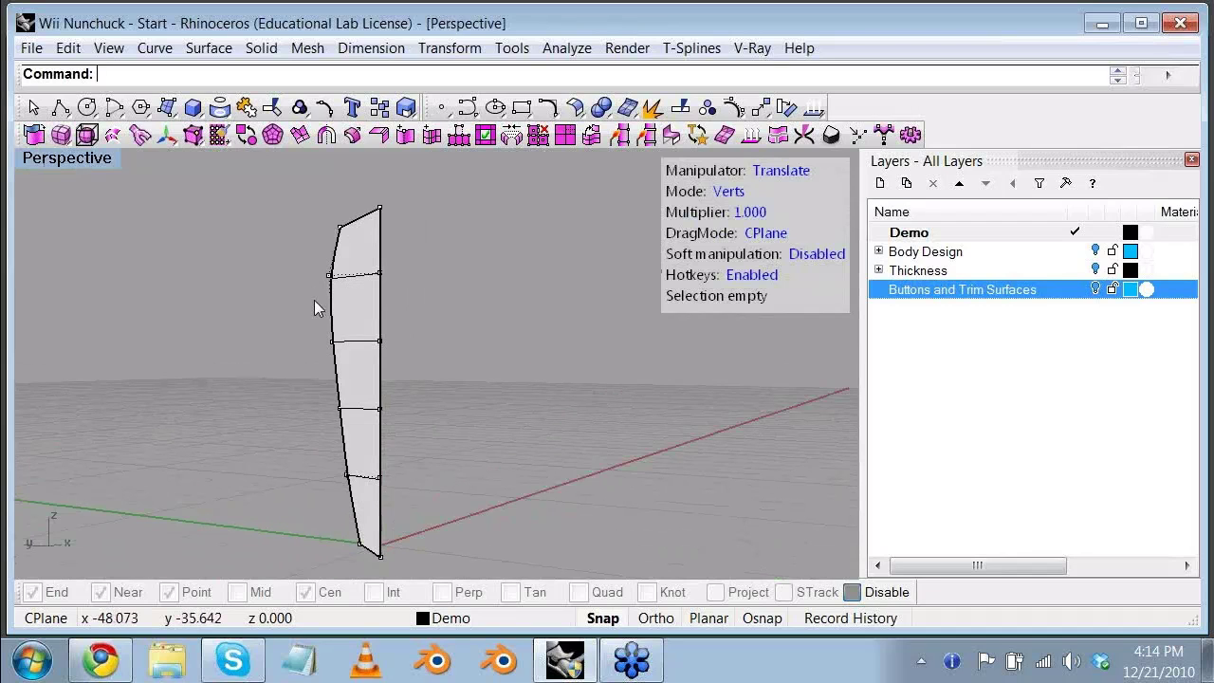
key("ctrl+m")
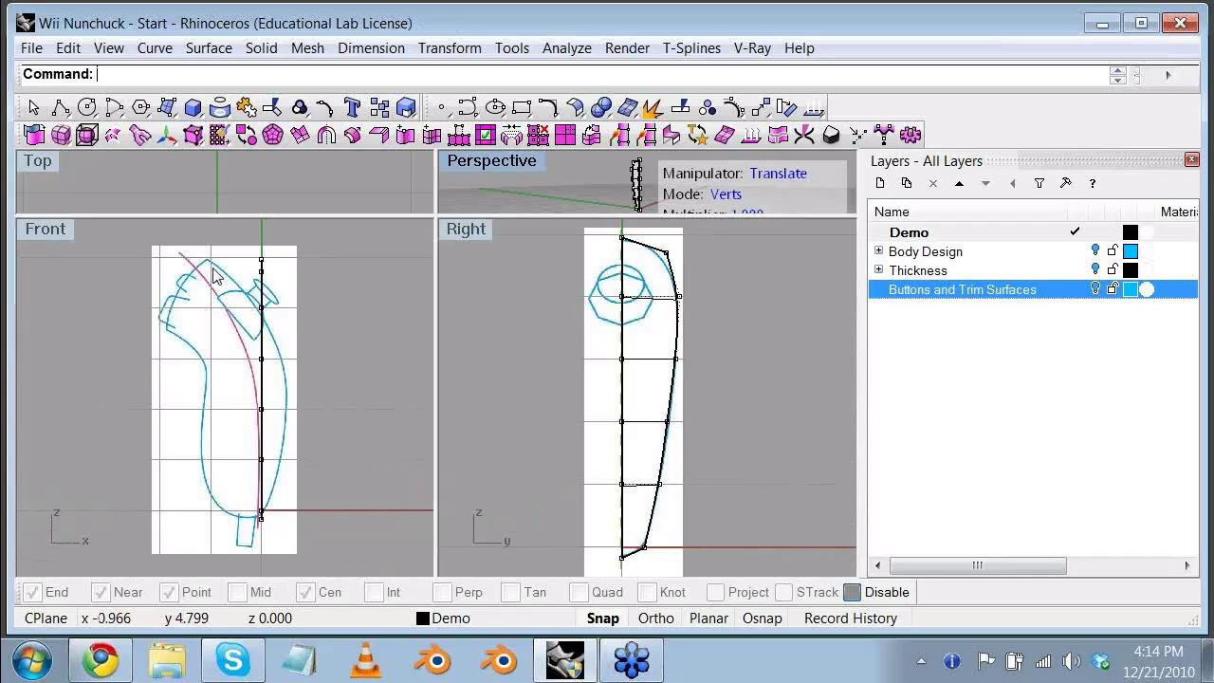
Step: In edge mode, select all seven outer boundary edges of the surface along the blue profile curve in the Right view
left_click(469, 234)
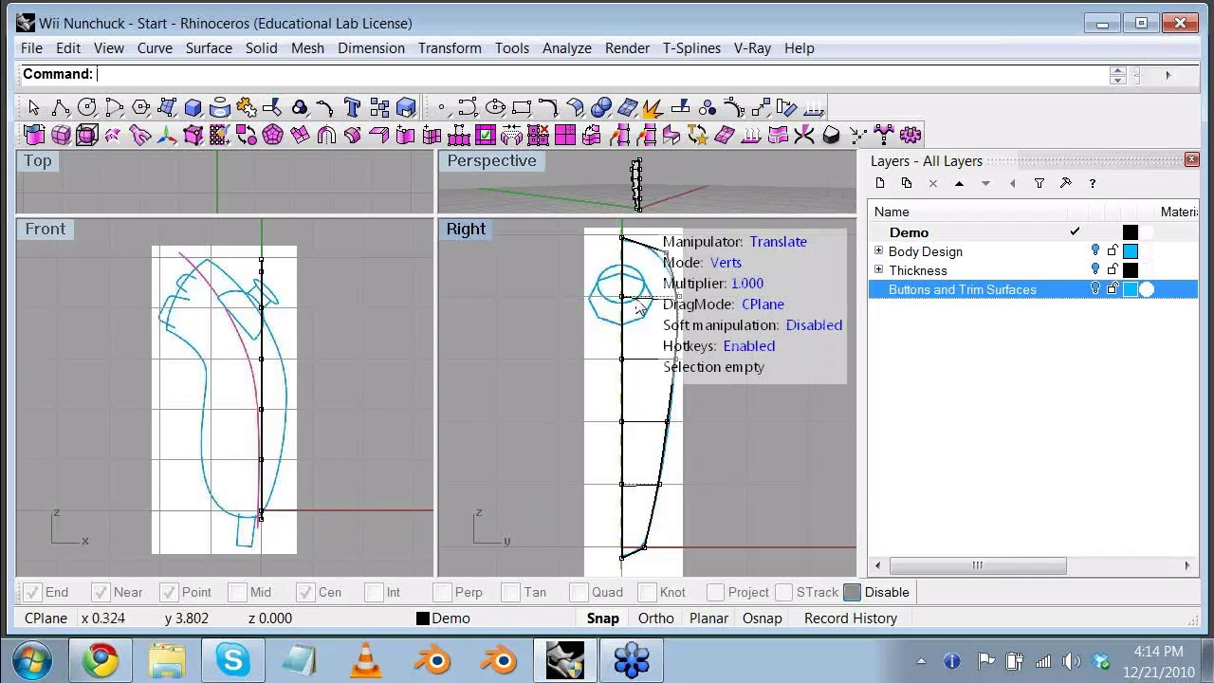
double_click(472, 230)
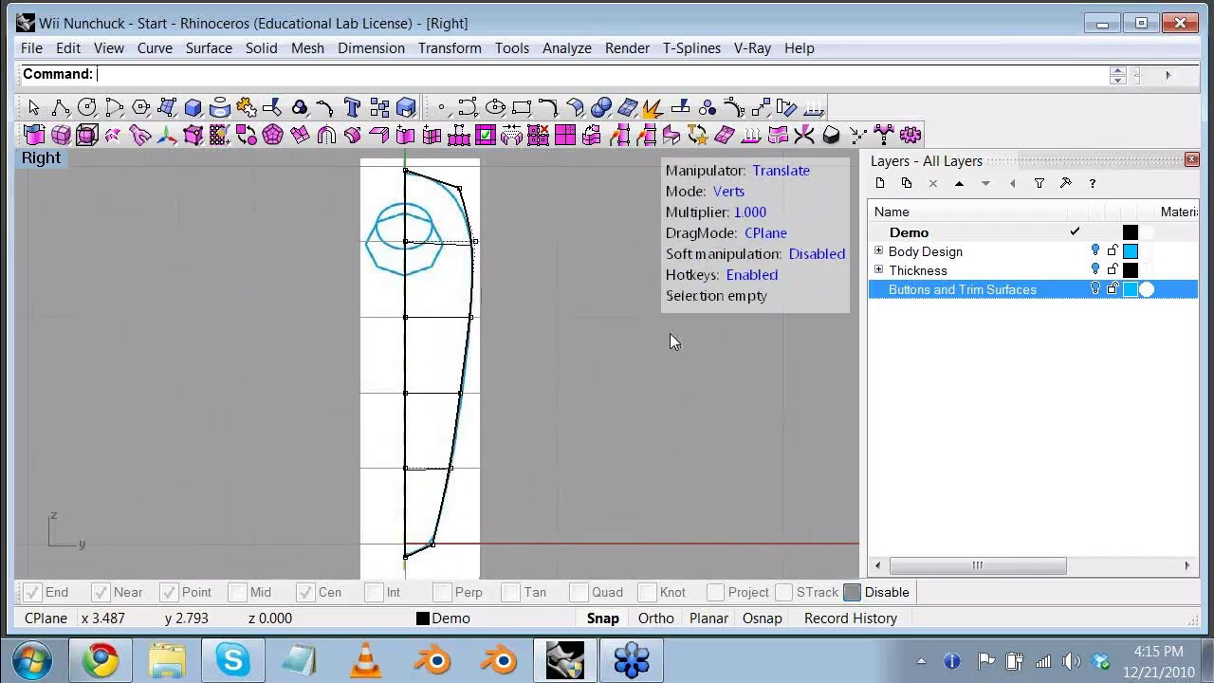
left_click(729, 192)
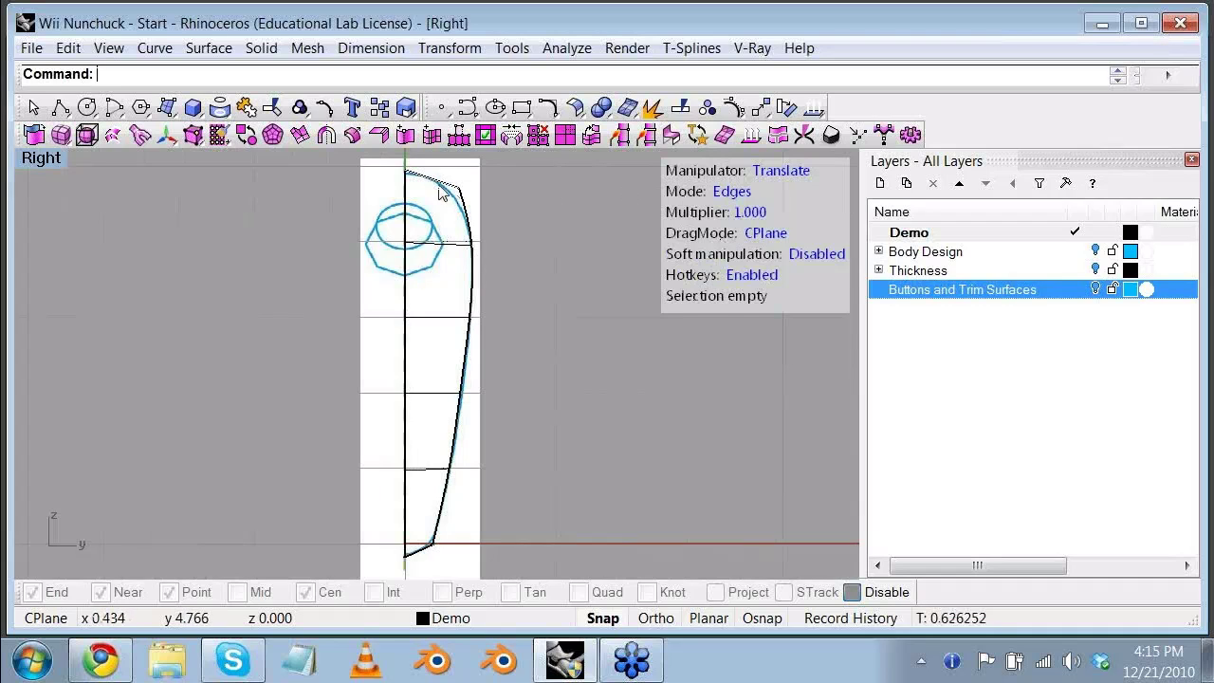
left_click(471, 220)
left_click(472, 216, "shift")
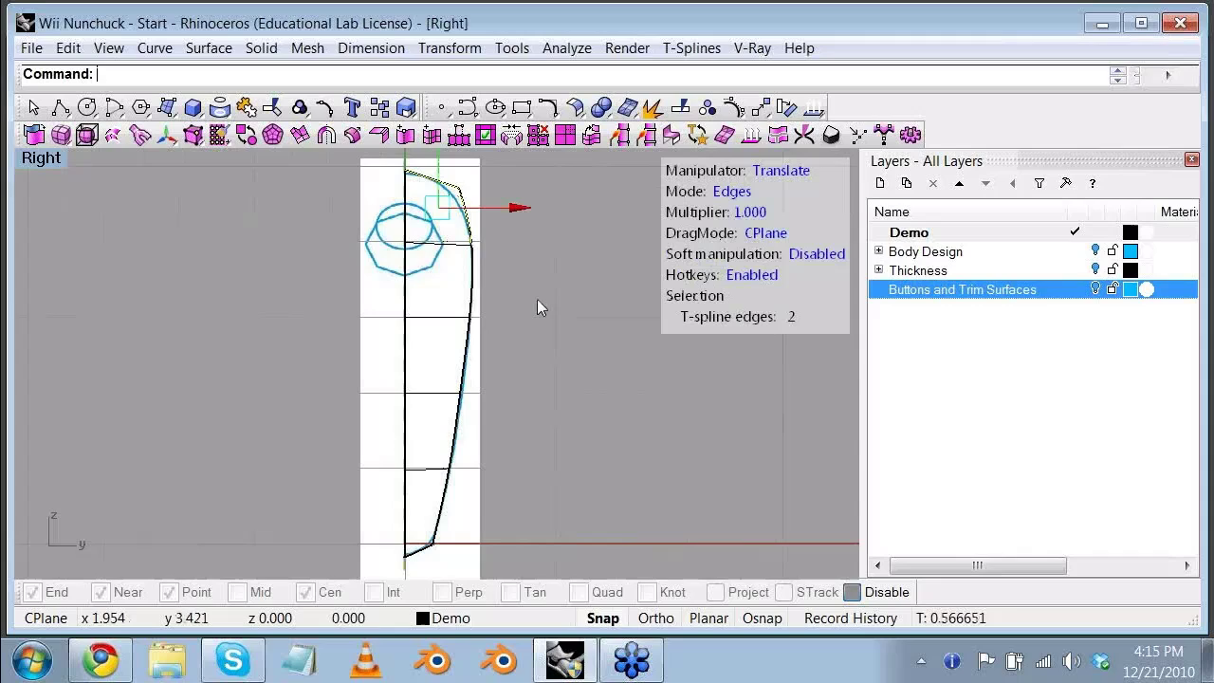
left_click(474, 304, "shift")
left_click(467, 362, "shift")
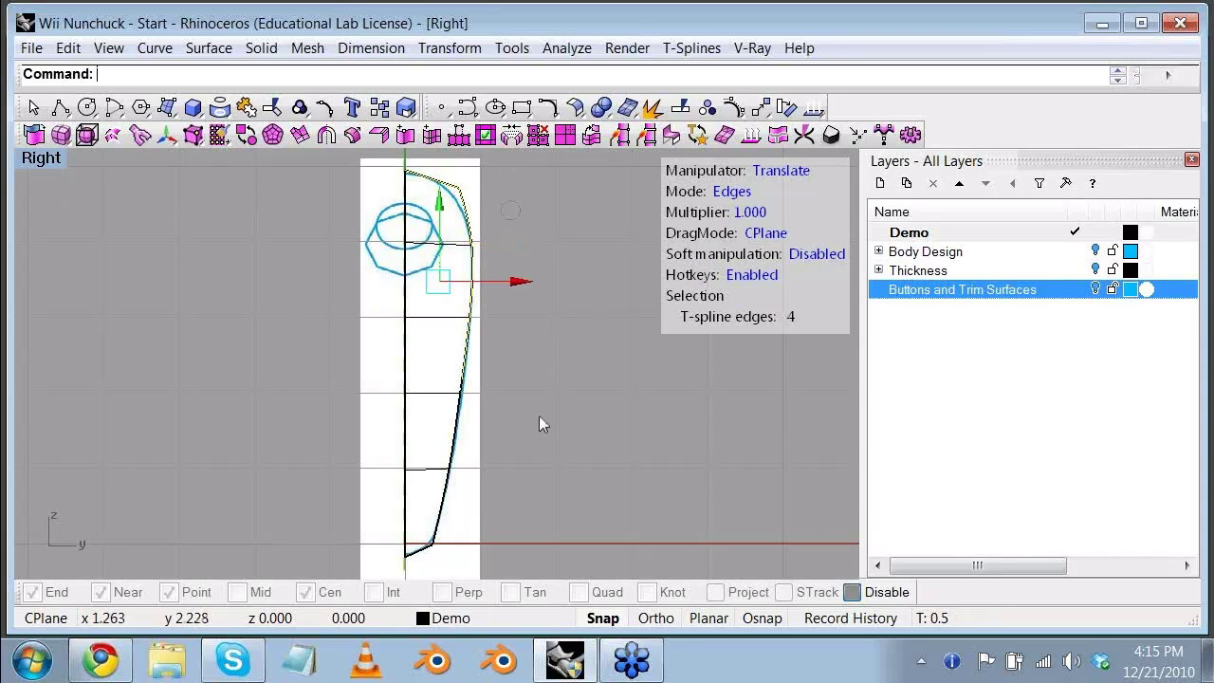
left_click(457, 438, "shift")
left_click(450, 510, "shift")
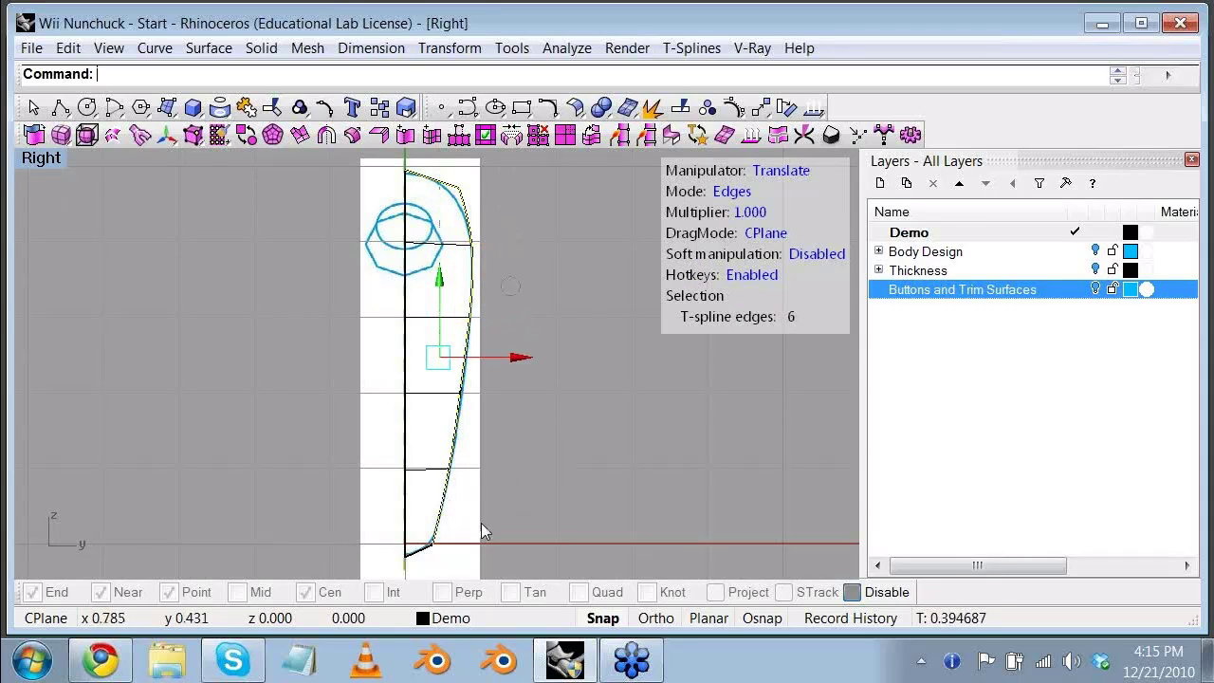
left_click(429, 548, "shift")
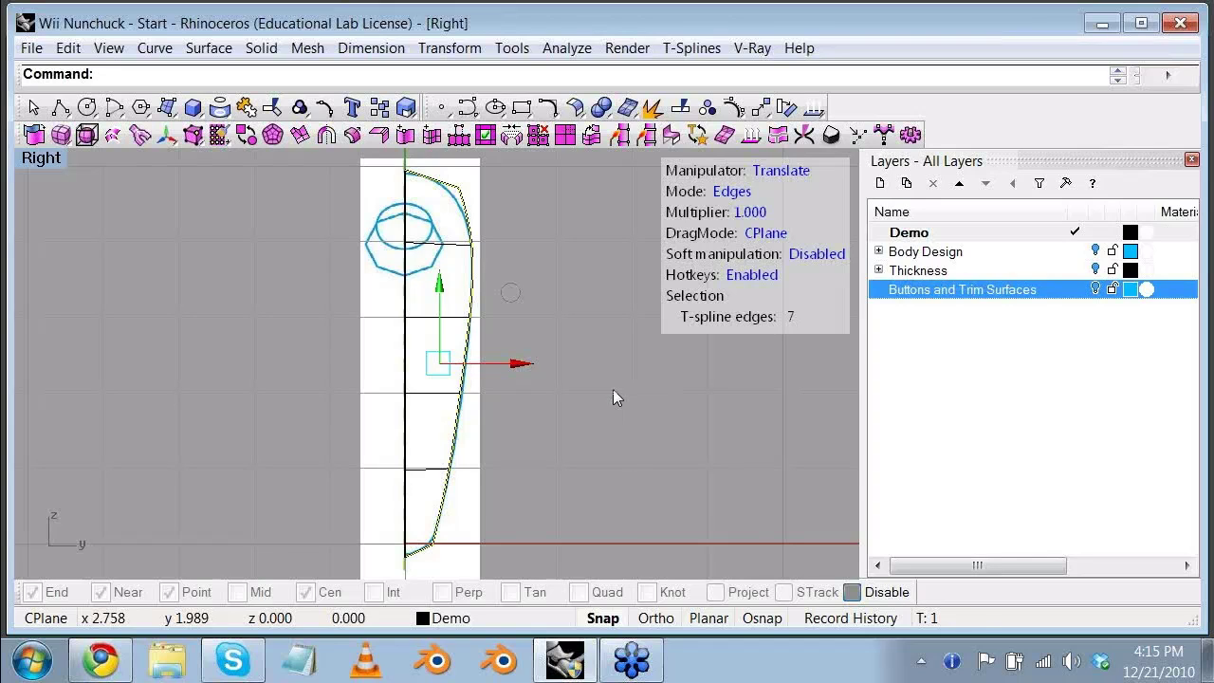
Step: Extrude the seven selected outer edges and offset the new edges a short distance in negative X in the Front view
double_click(41, 162)
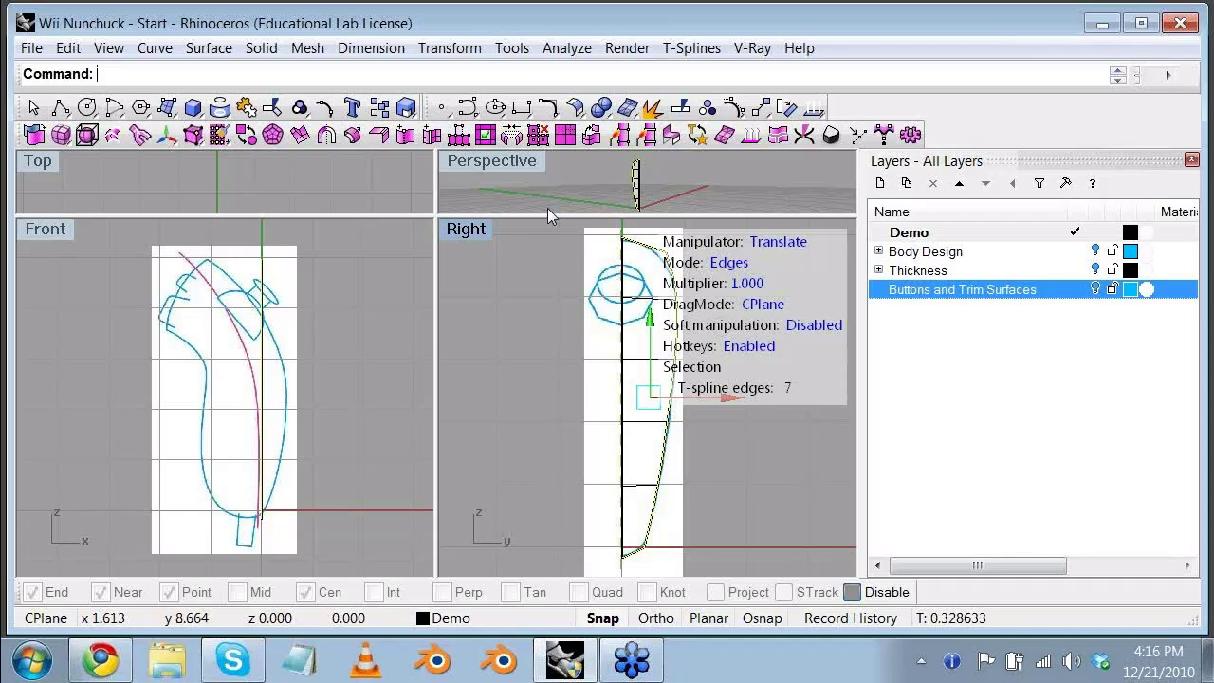
left_click(301, 138)
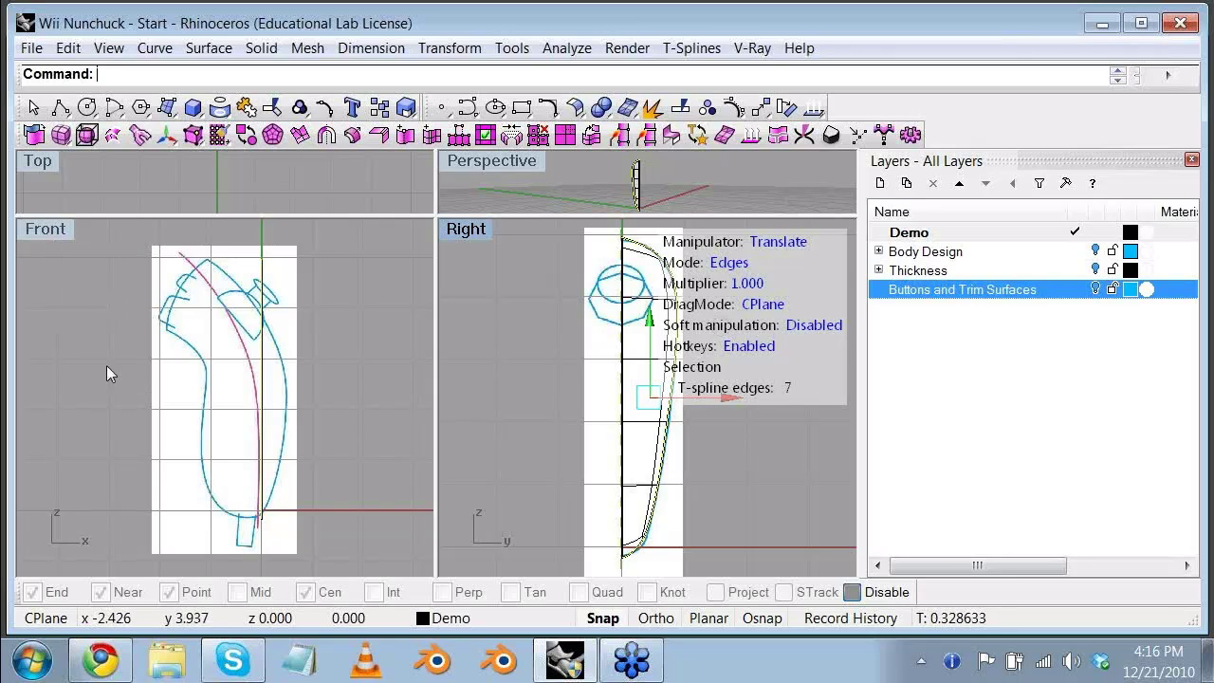
left_click(41, 235)
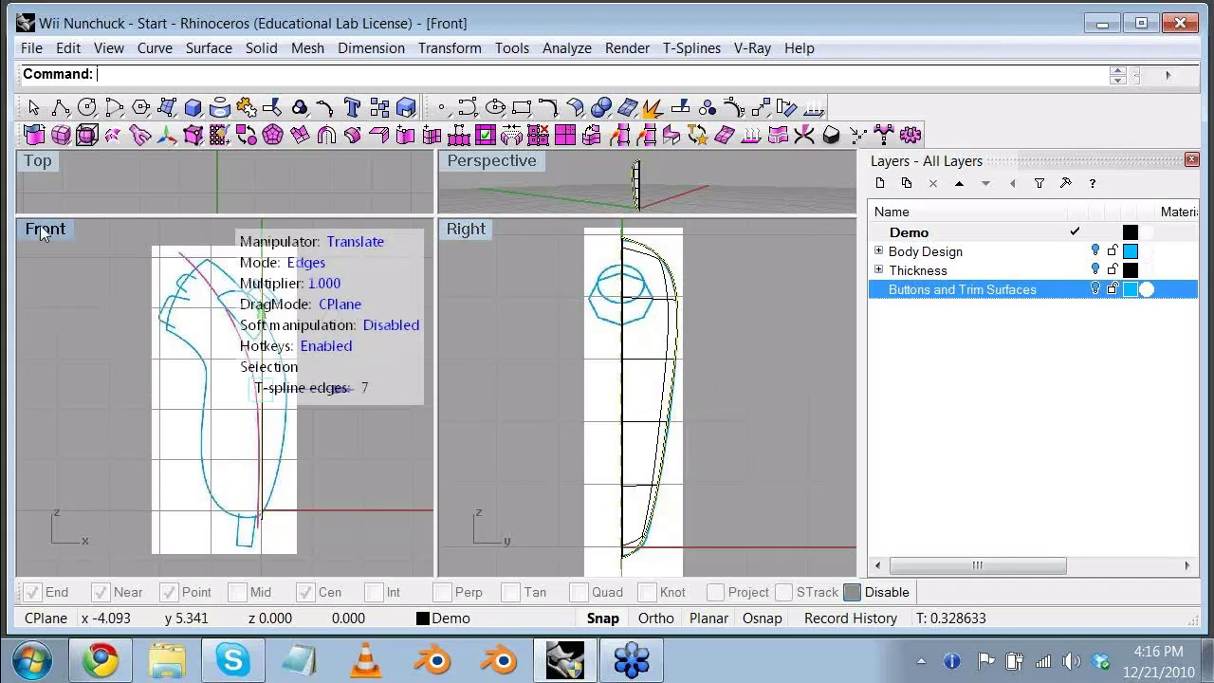
double_click(41, 236)
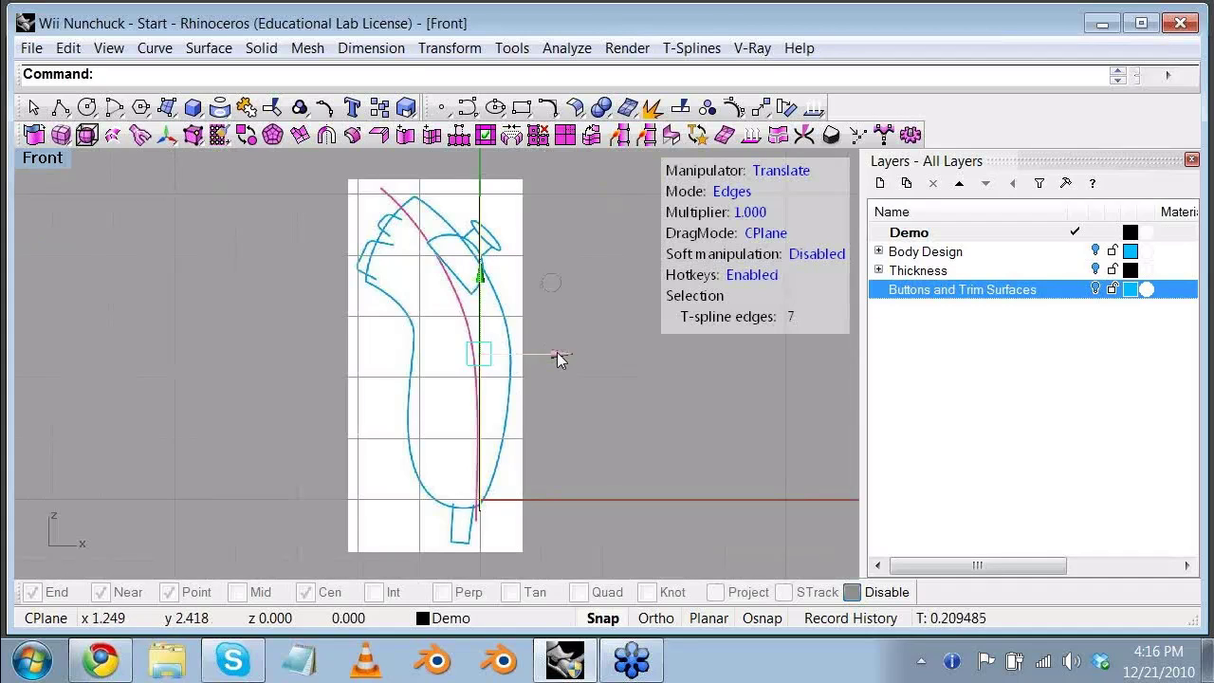
left_click_drag(558, 358, 539, 355)
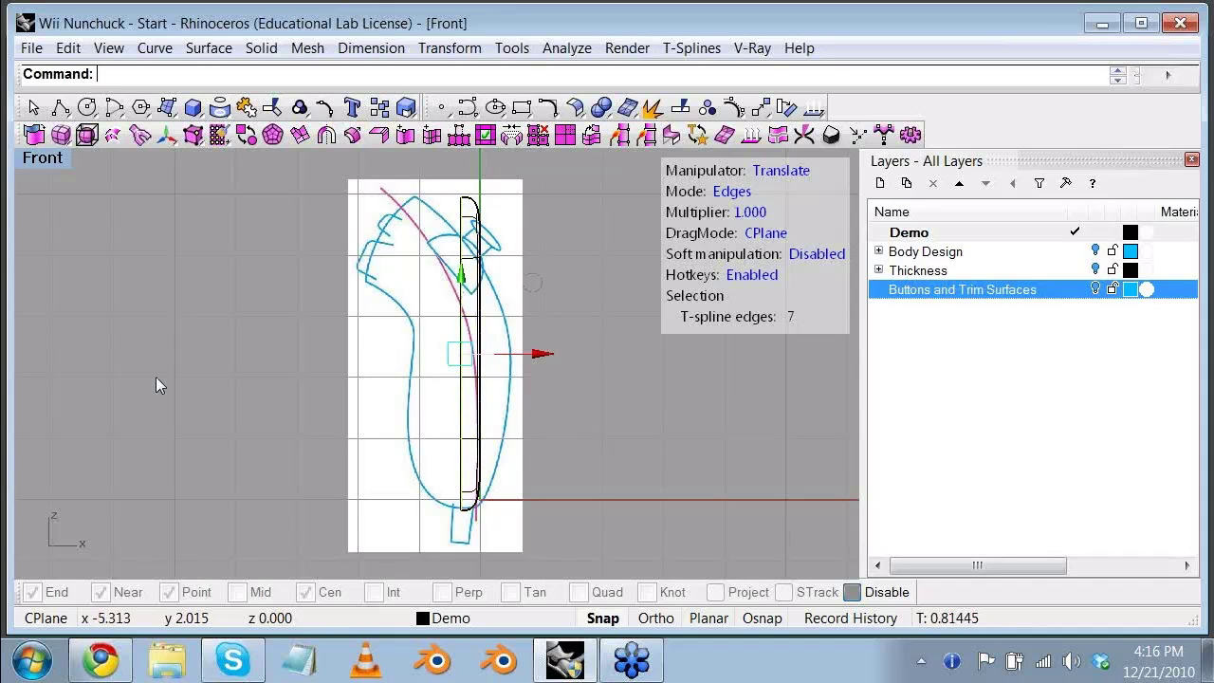
Step: Check the extruded side wall in perspective and toggle the T-spline surface from smooth to box display
double_click(57, 159)
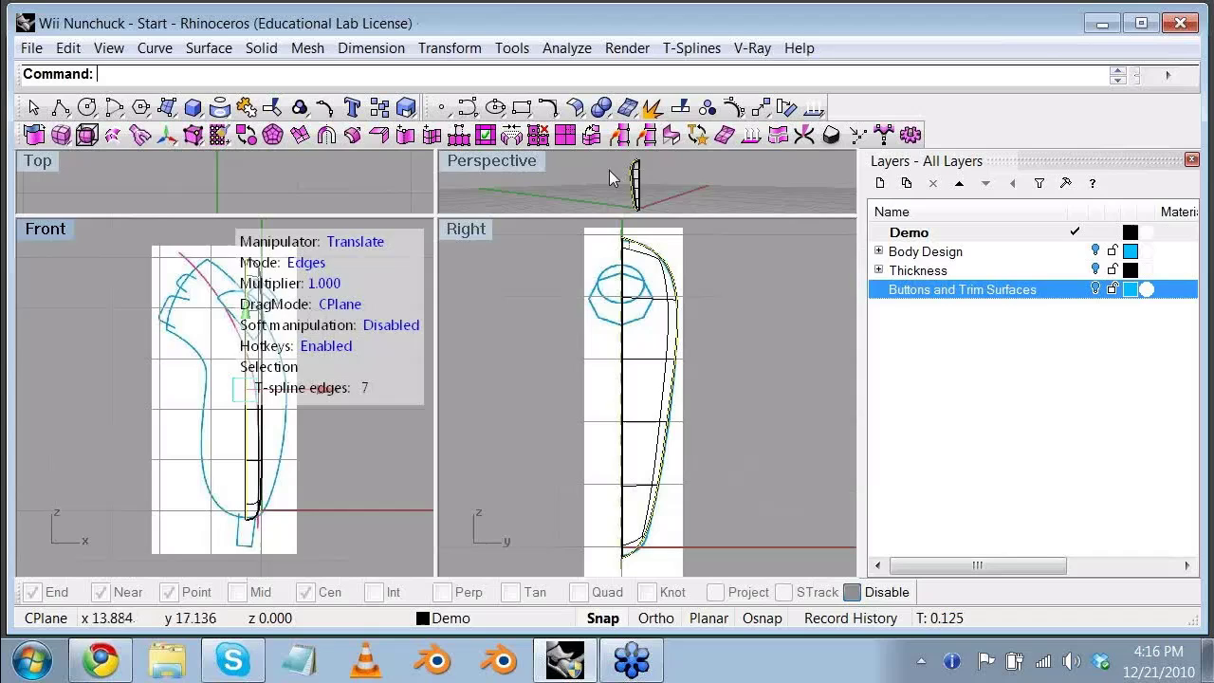
double_click(509, 161)
right_click_drag(458, 244, 284, 275)
right_click_drag(721, 322, 127, 382)
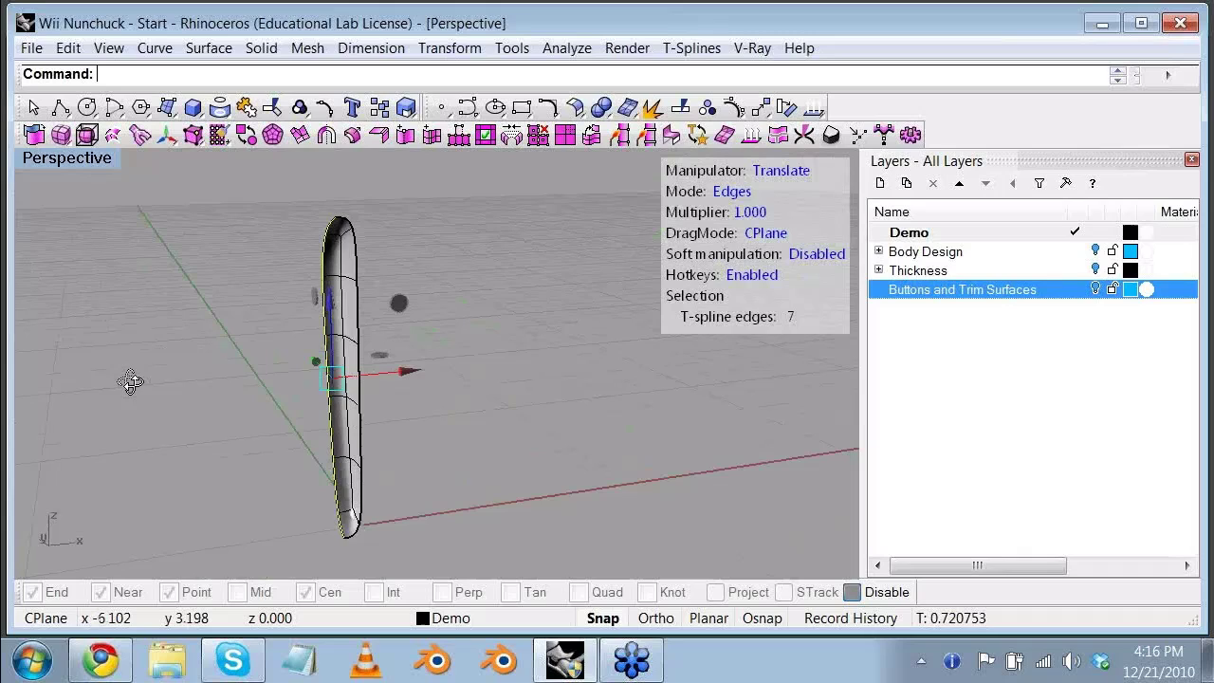
double_click(91, 159)
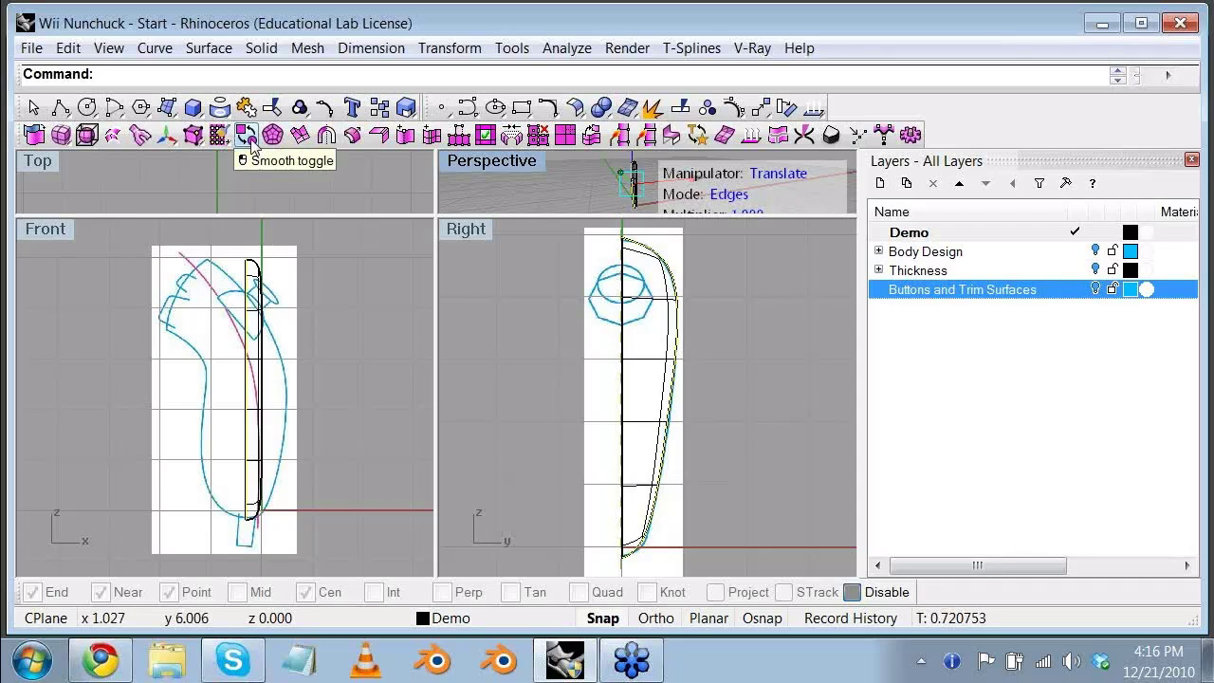
left_click(249, 137)
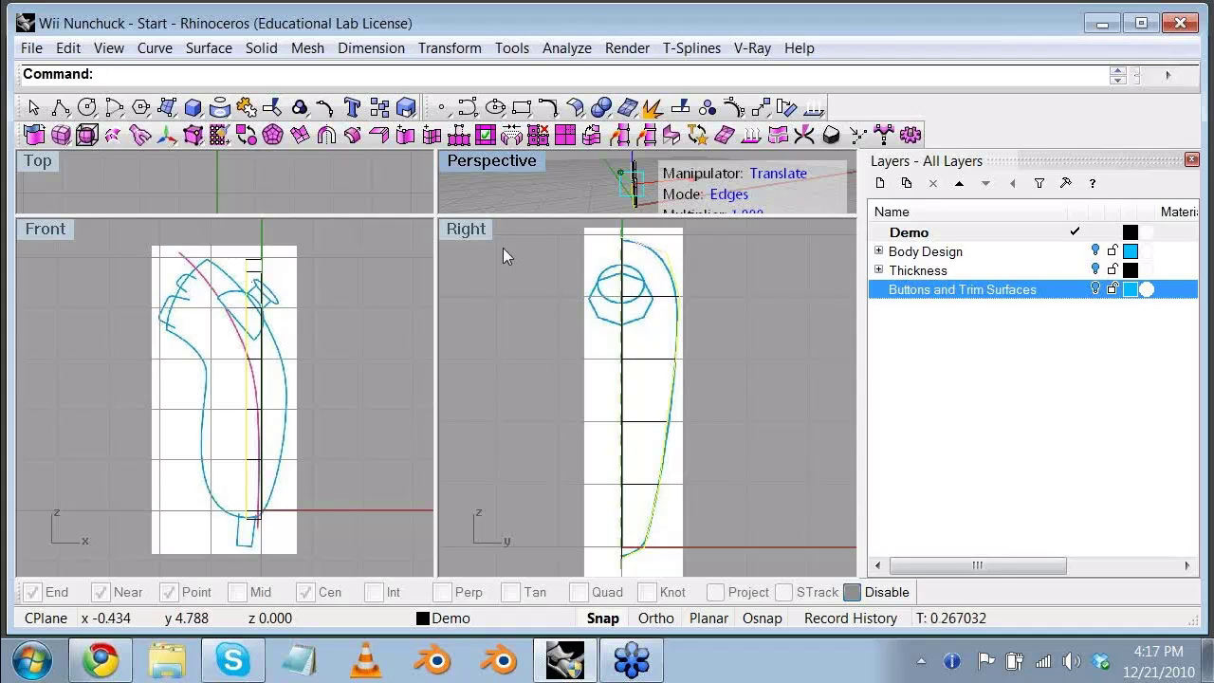
Step: Move the four top vertices of the body in the Front view to the profile's upper tip, between the pink curve and blue outline
double_click(43, 230)
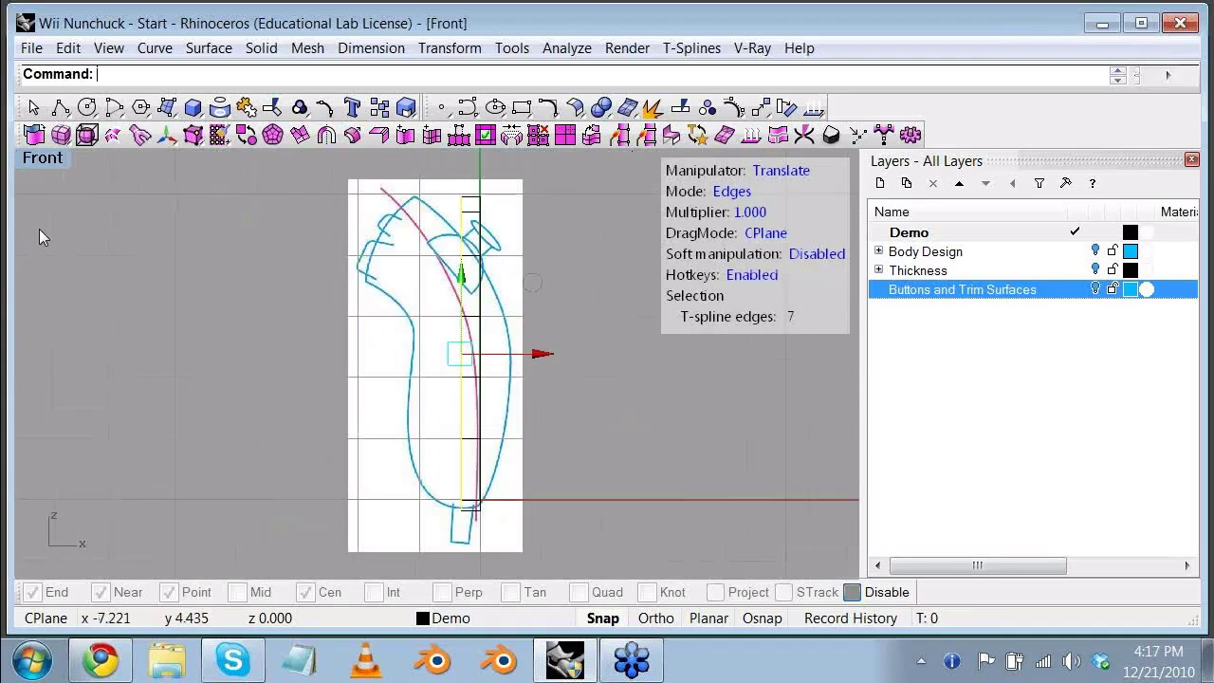
left_click(727, 193)
left_click(726, 193)
left_click(730, 192)
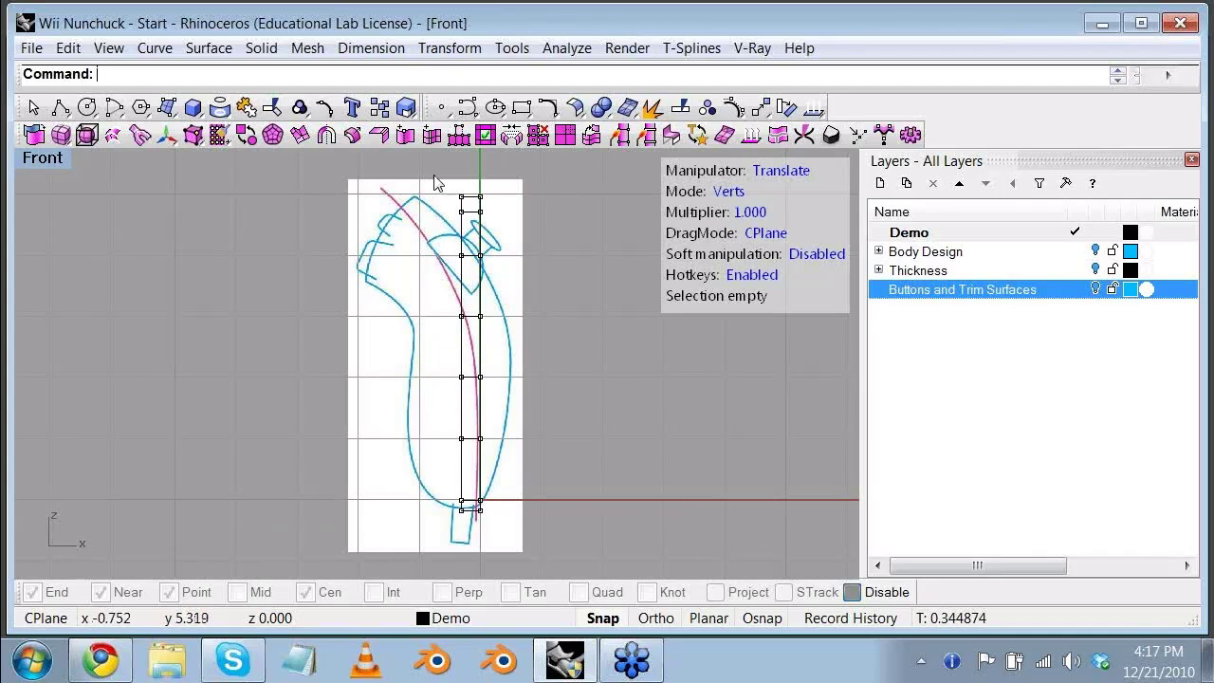
left_click_drag(434, 176, 523, 233)
right_click_drag(534, 241, 522, 283)
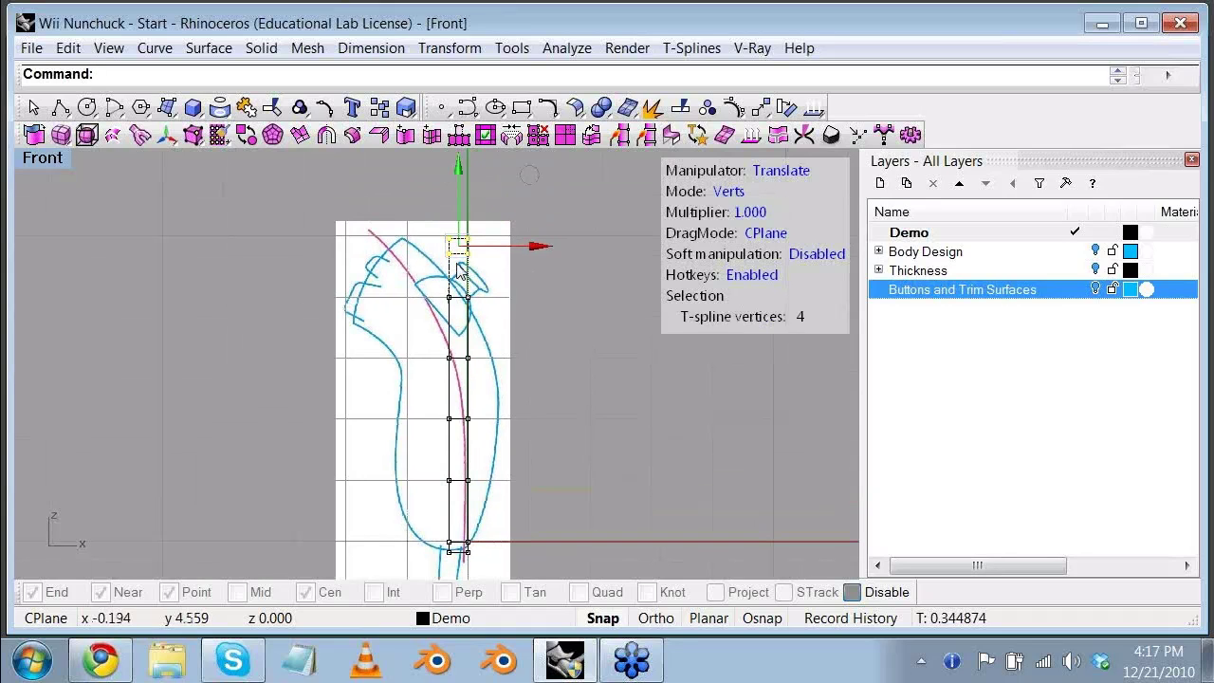
left_click_drag(459, 258, 413, 243)
scroll(415, 242, "up", 2)
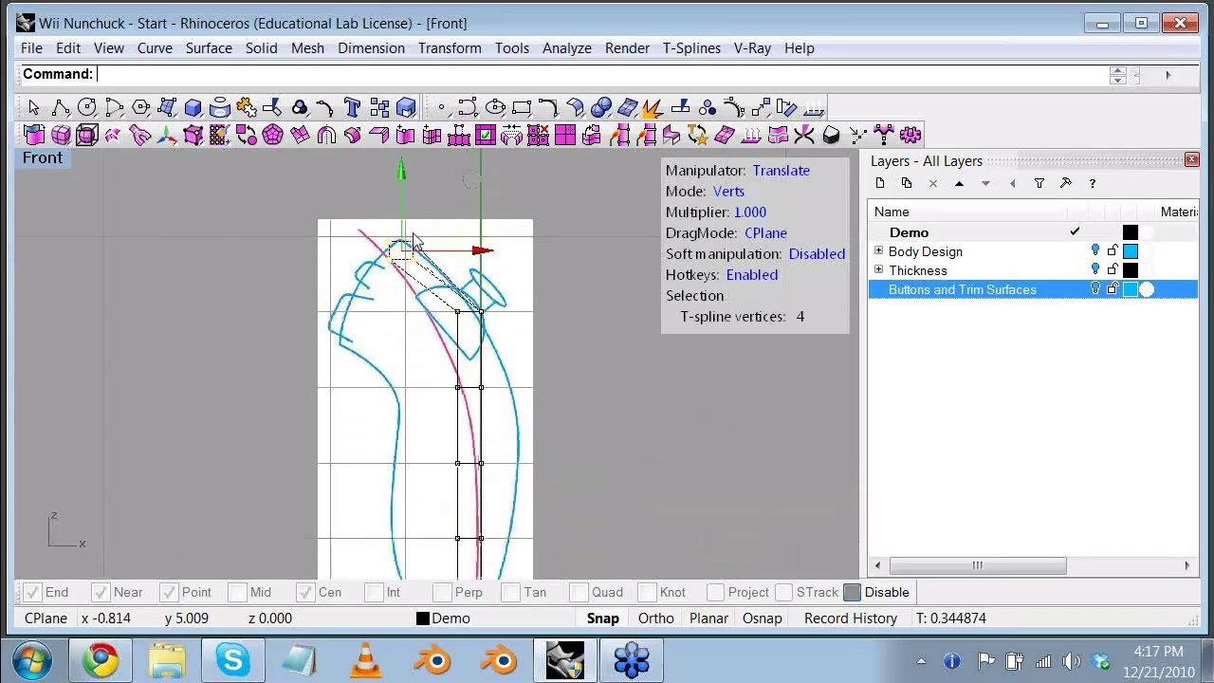
scroll(413, 241, "up", 5)
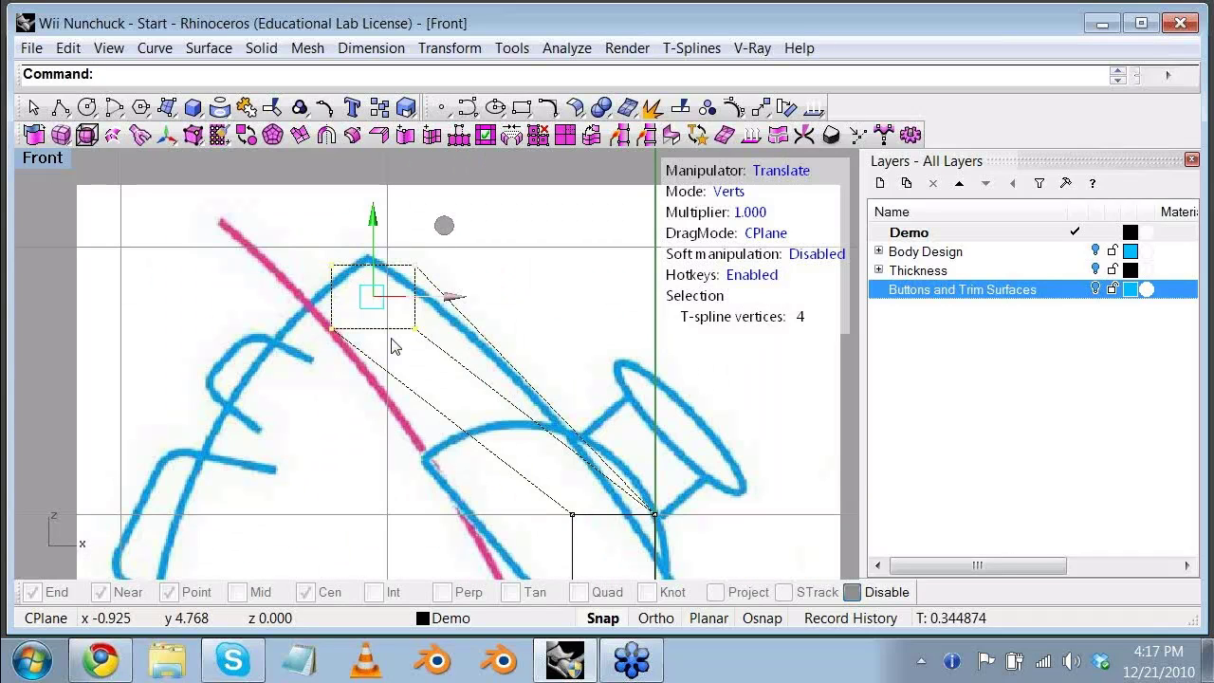
left_click_drag(355, 301, 364, 320)
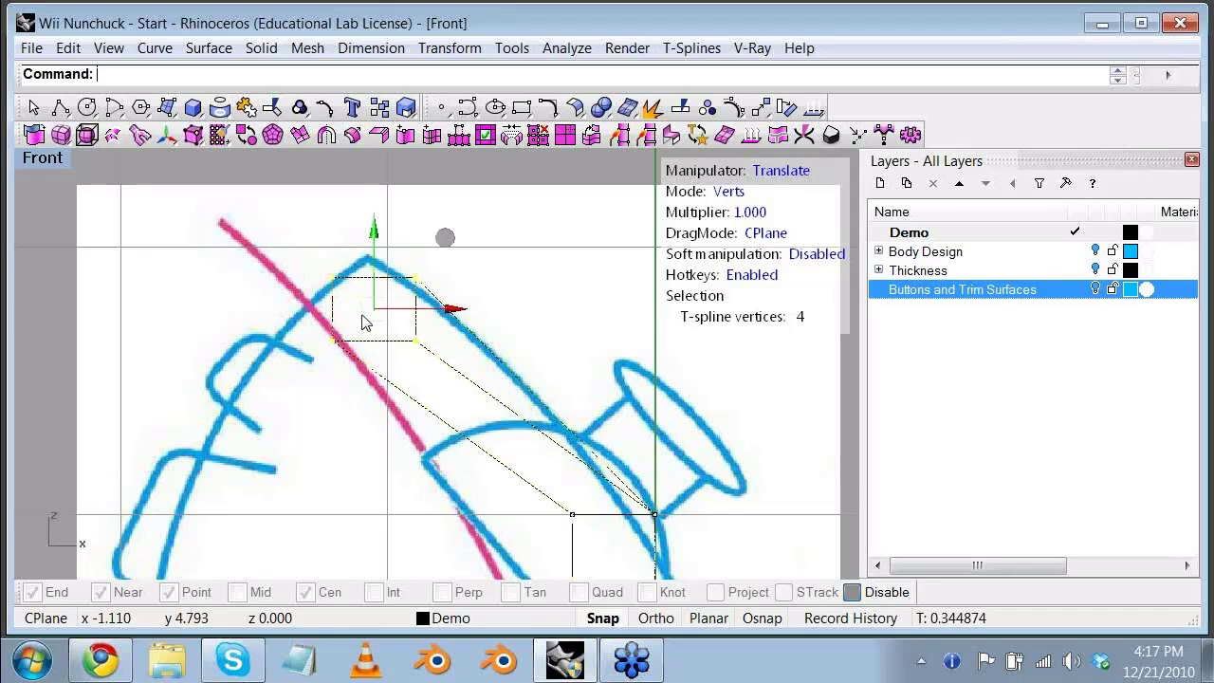
Step: Rotate the four top vertices counterclockwise to match the outline's slope and shift them slightly so the inner ones lie on the pink curve
left_click(766, 170)
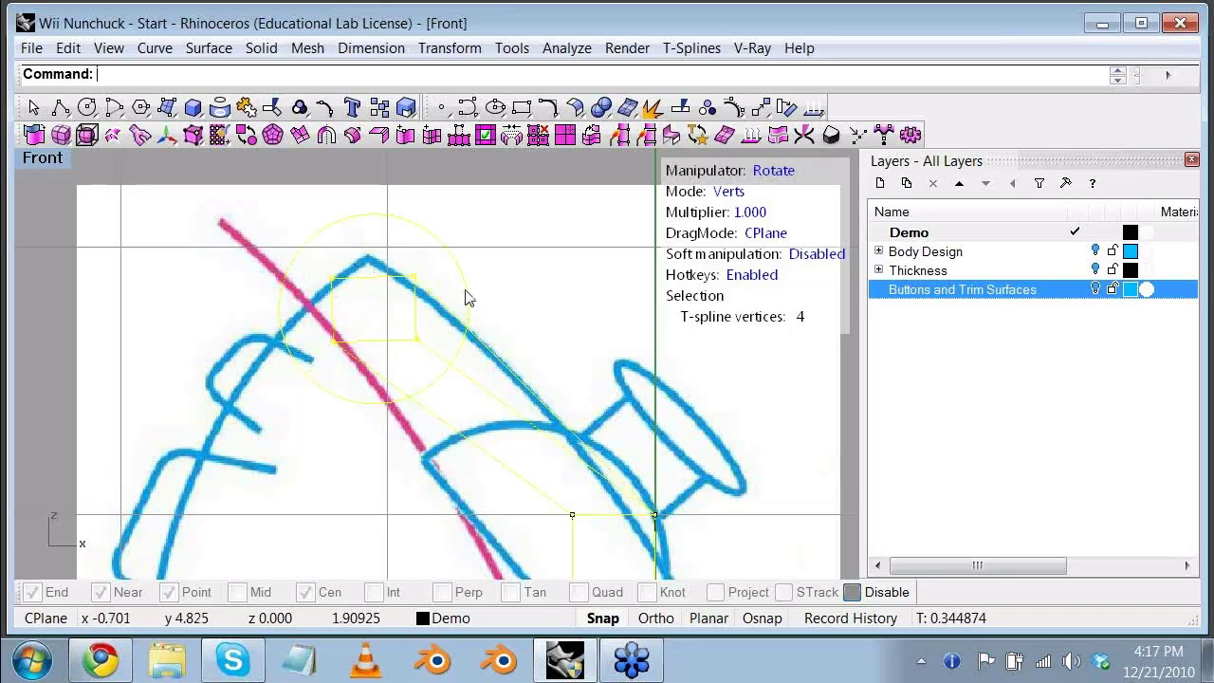
left_click_drag(464, 299, 439, 250)
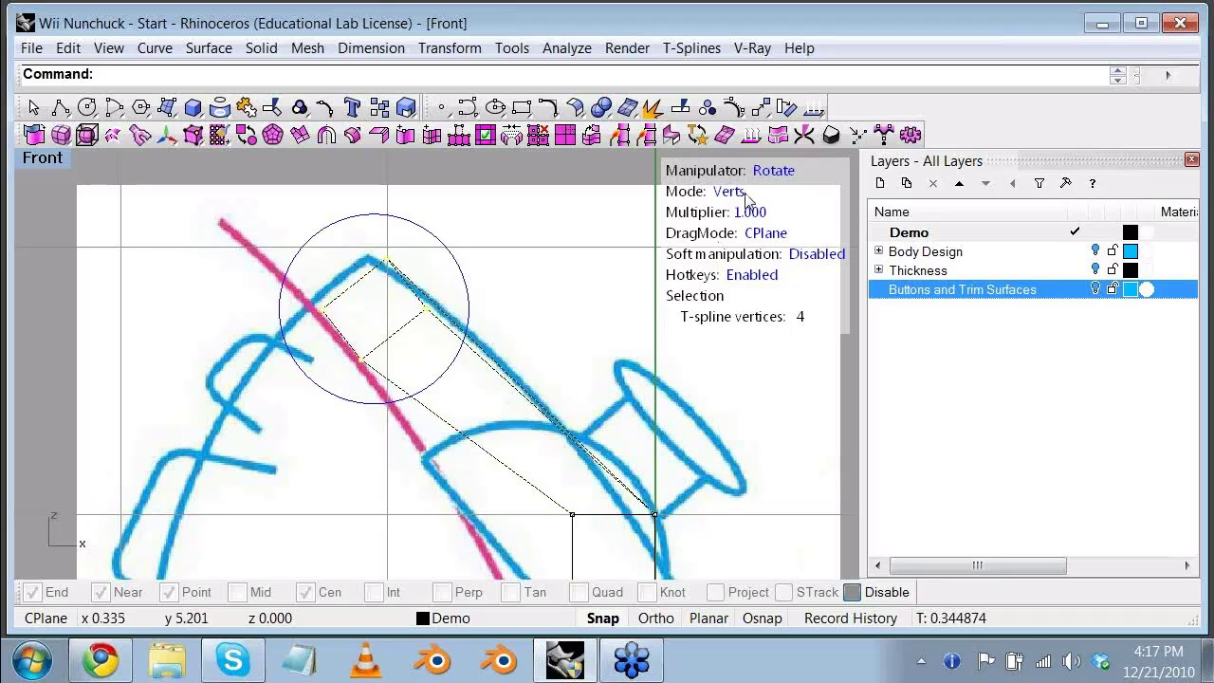
left_click(773, 171)
left_click(761, 173)
left_click(762, 173)
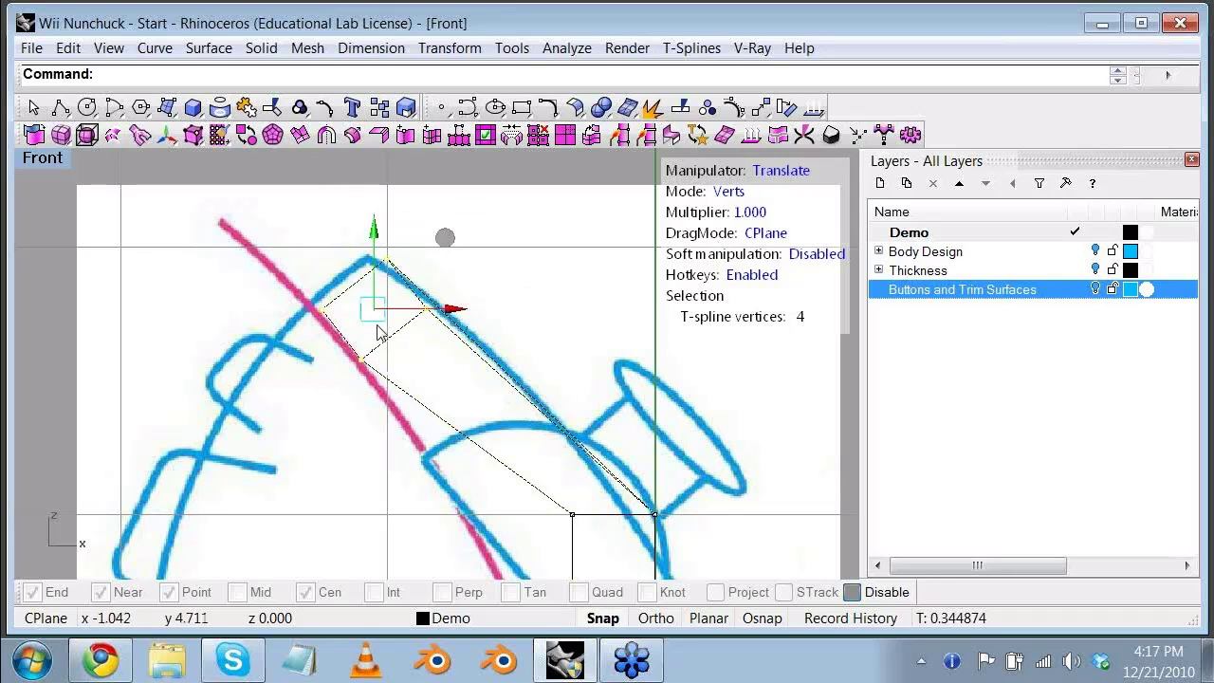
left_click_drag(369, 317, 361, 316)
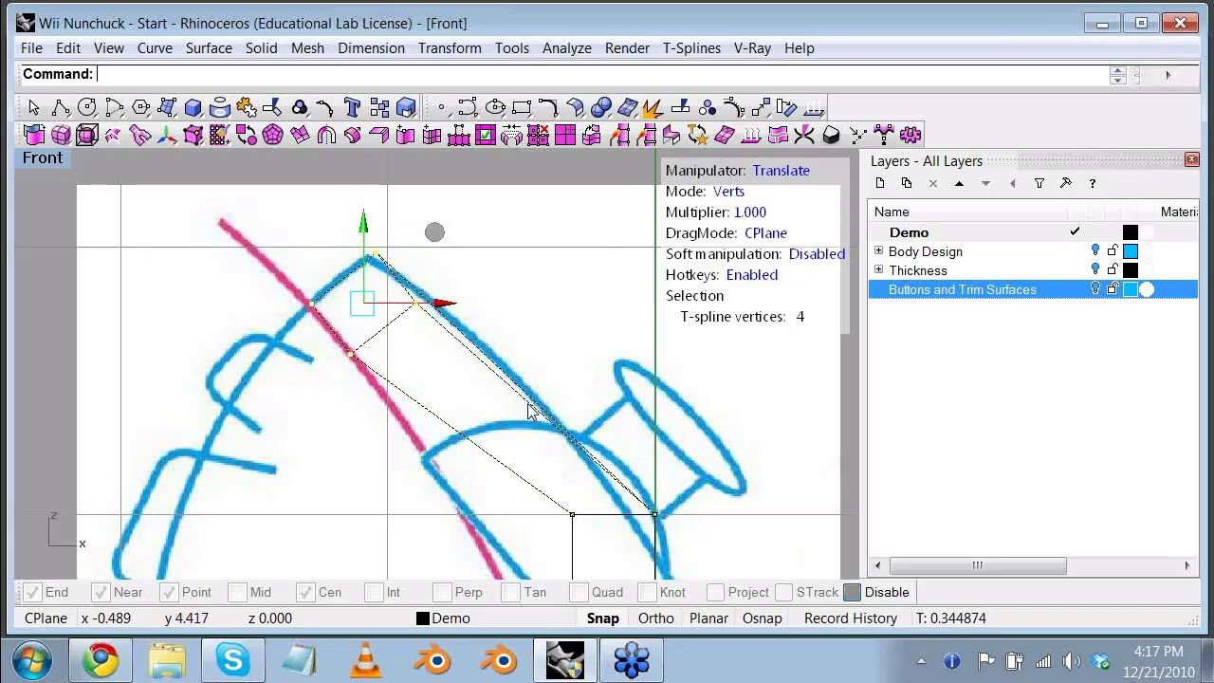
Step: Rotate the three vertices beside the joystick base counterclockwise in the Front view and move them so the inner one lies on the pink curve
scroll(579, 424, "down", 4)
right_click_drag(583, 425, 431, 280)
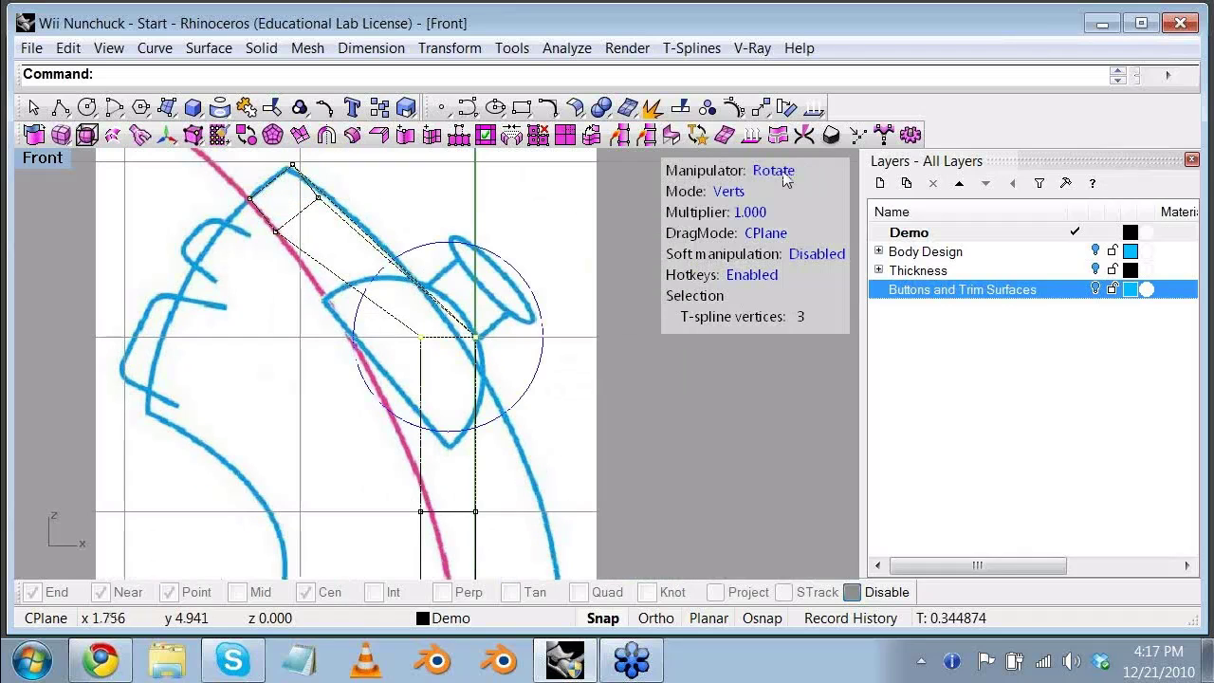
key("w")
key("e")
left_click_drag(542, 346, 541, 302)
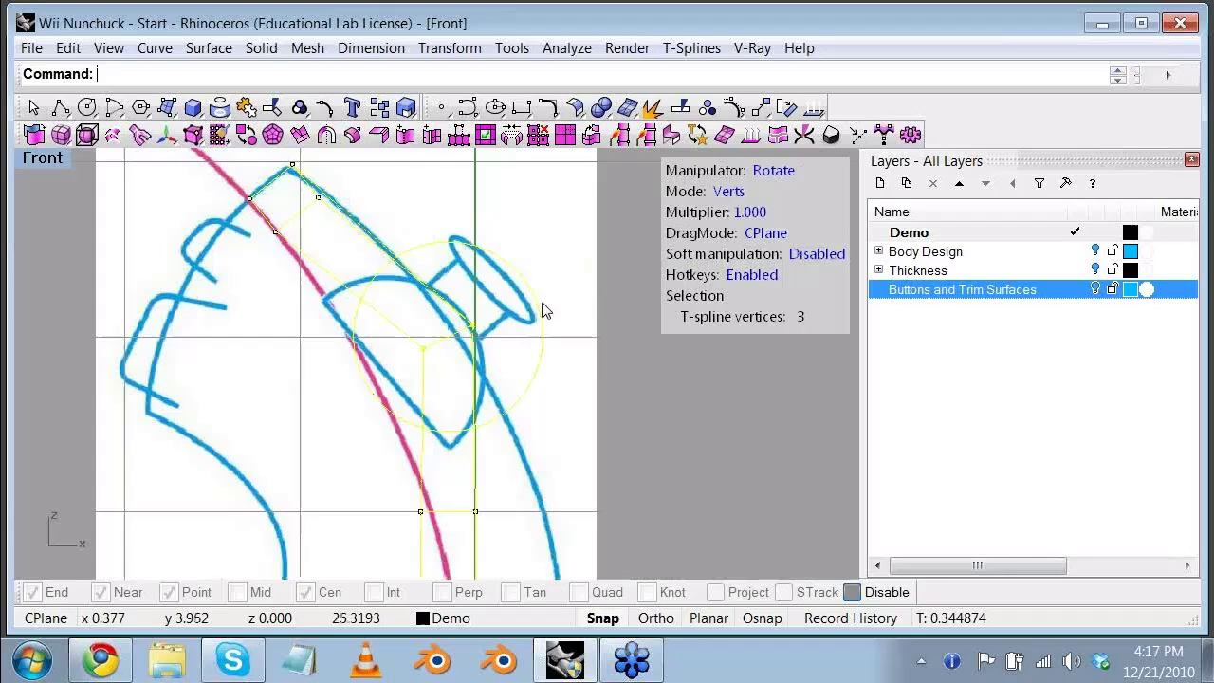
left_click(770, 175)
left_click(773, 172)
left_click(773, 172)
left_click(773, 172)
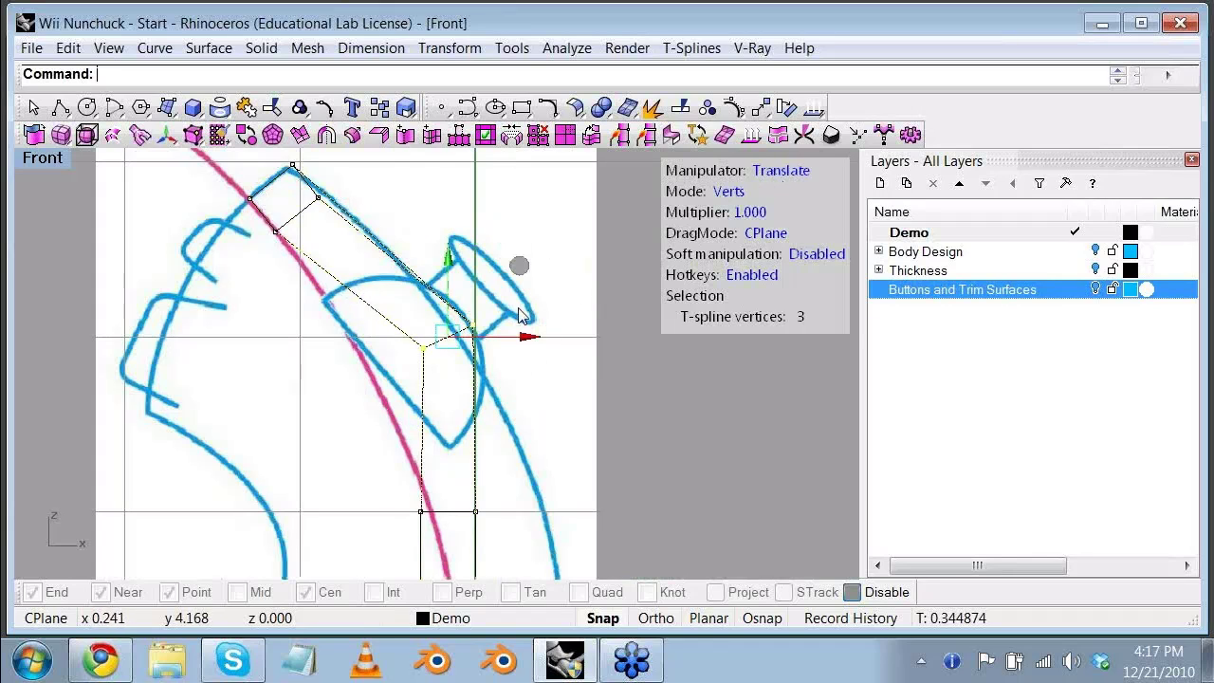
left_click_drag(453, 374, 398, 362)
Step: Move the three vertex rows down the body's middle in X so their inner vertices lie on the pink curve
right_click_drag(531, 461, 500, 287)
left_click_drag(331, 304, 474, 383)
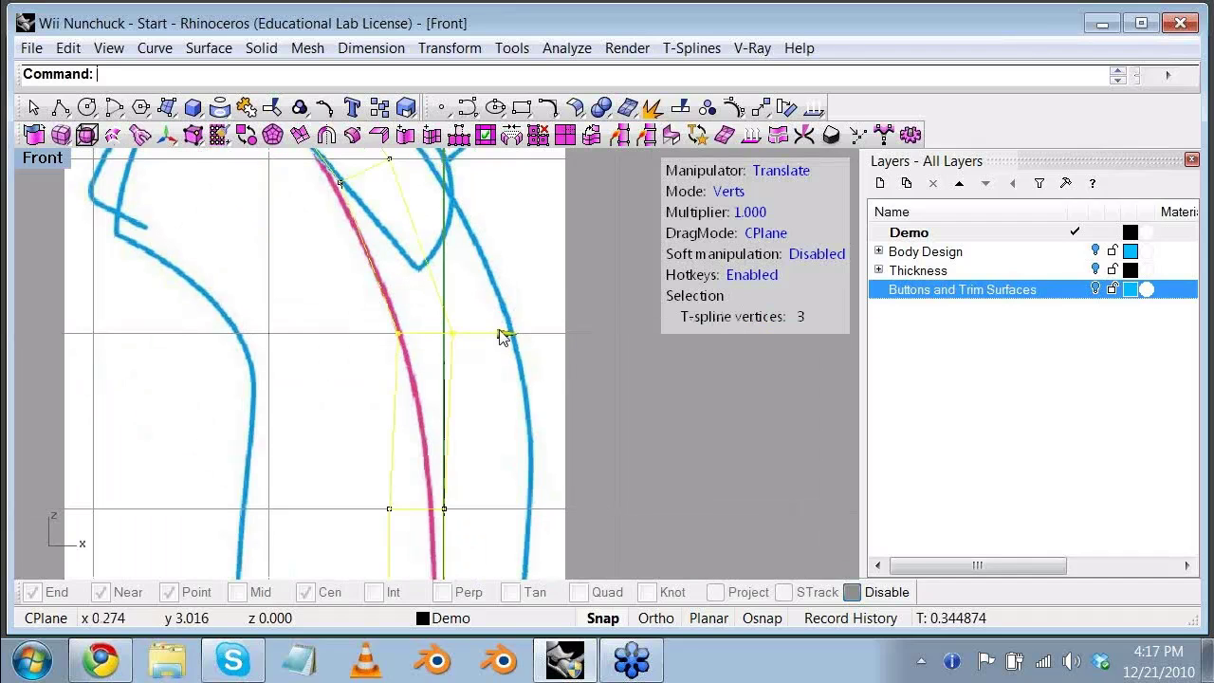
right_click_drag(502, 507, 484, 353)
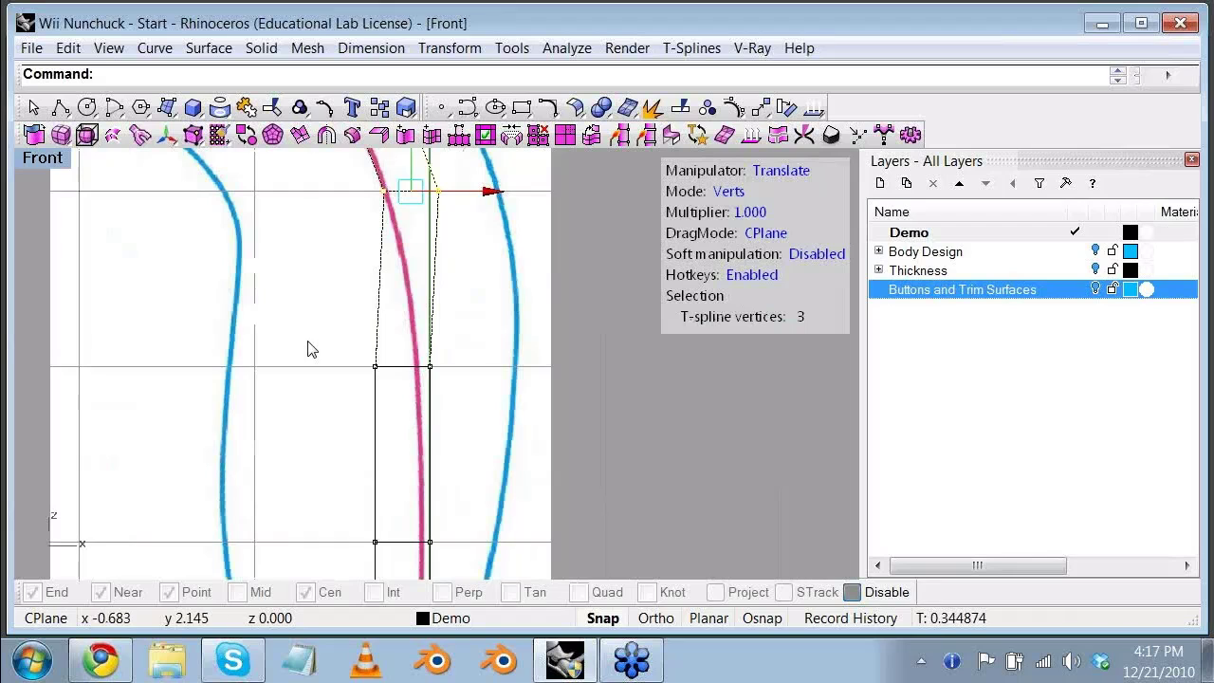
left_click_drag(312, 350, 461, 387)
left_click_drag(480, 367, 517, 369)
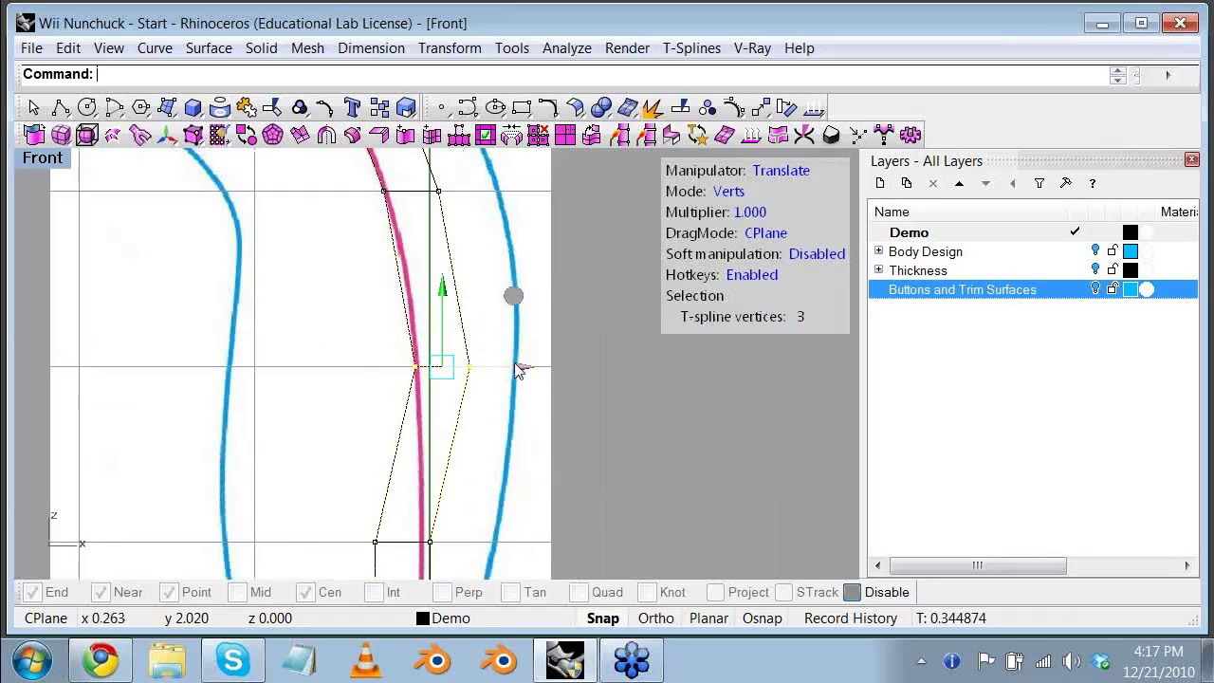
right_click_drag(519, 505, 506, 318)
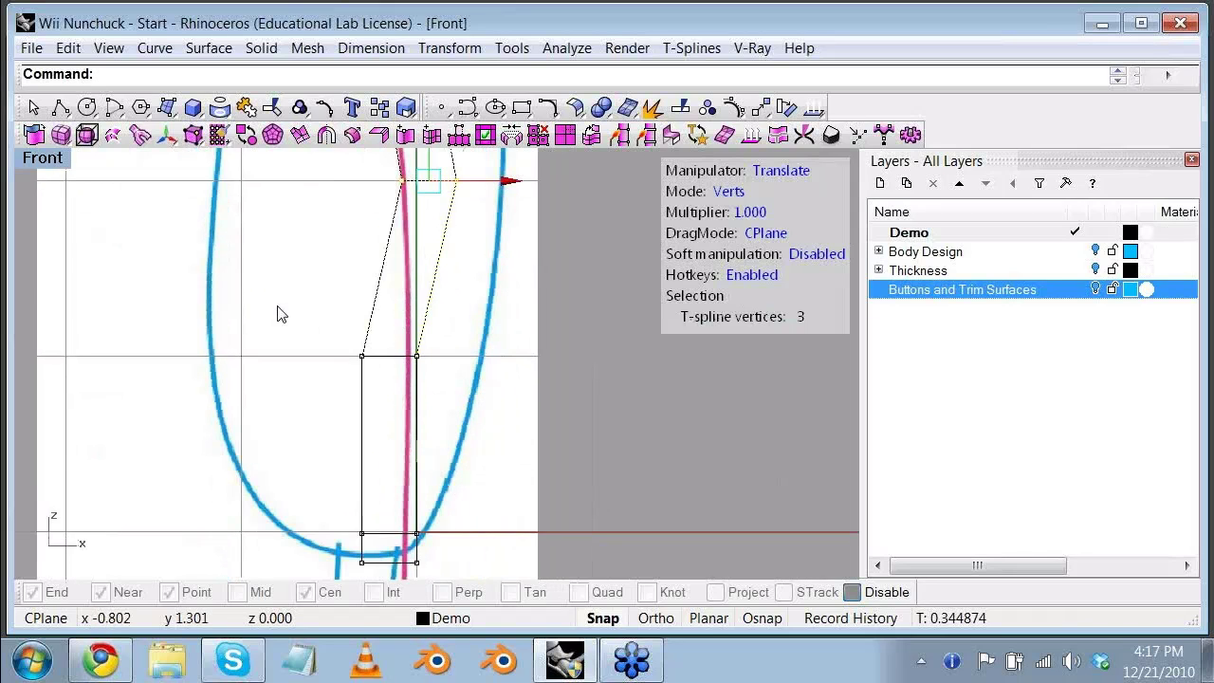
left_click_drag(276, 305, 515, 356)
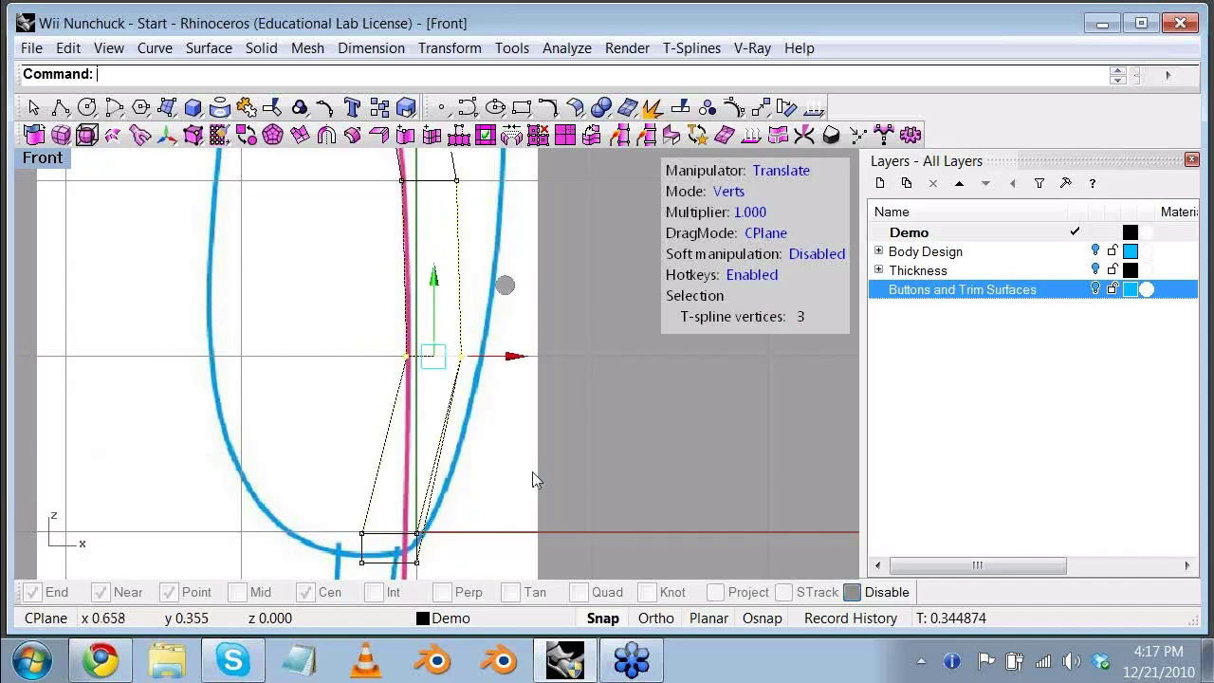
Step: Move the four bottom vertices in positive X so the inner ones lie on the pink curve's lower end
right_click_drag(532, 472, 522, 361)
left_click_drag(270, 391, 458, 493)
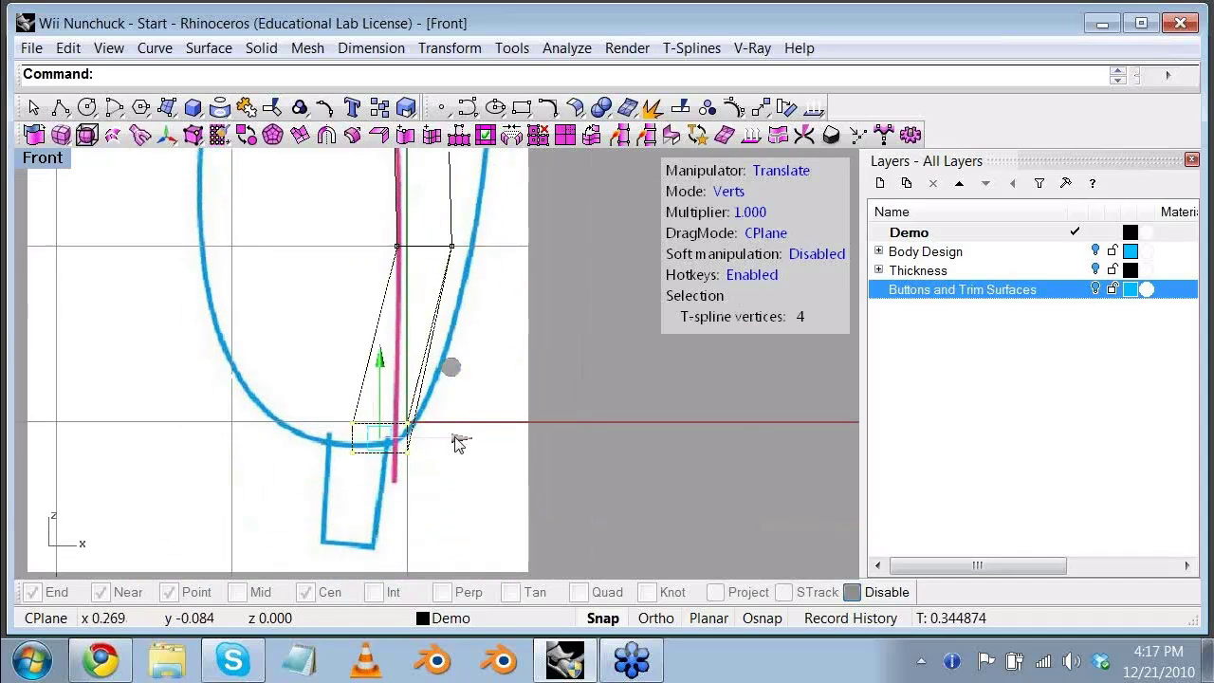
left_click_drag(455, 437, 498, 433)
Step: Examine the fitted side wall along the pink curve in the Front view and its bent shape in Perspective
scroll(503, 371, "down", 3)
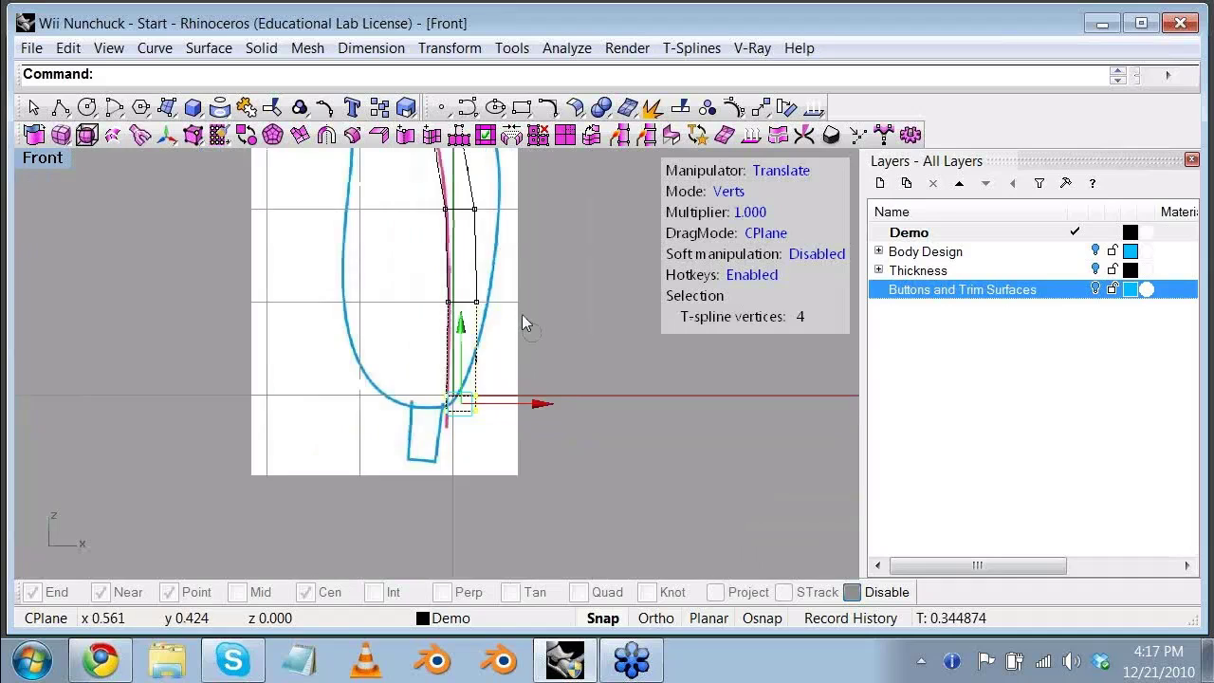
right_click_drag(522, 314, 504, 480)
right_click_drag(511, 244, 521, 320)
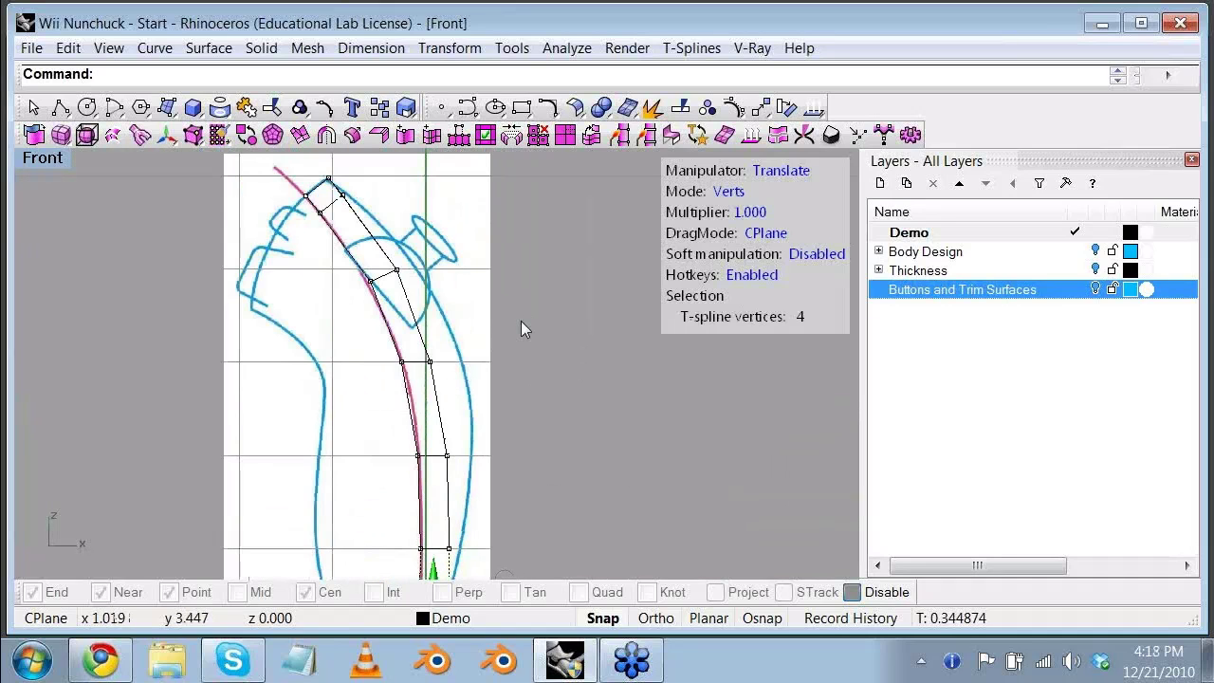
double_click(43, 158)
double_click(42, 163)
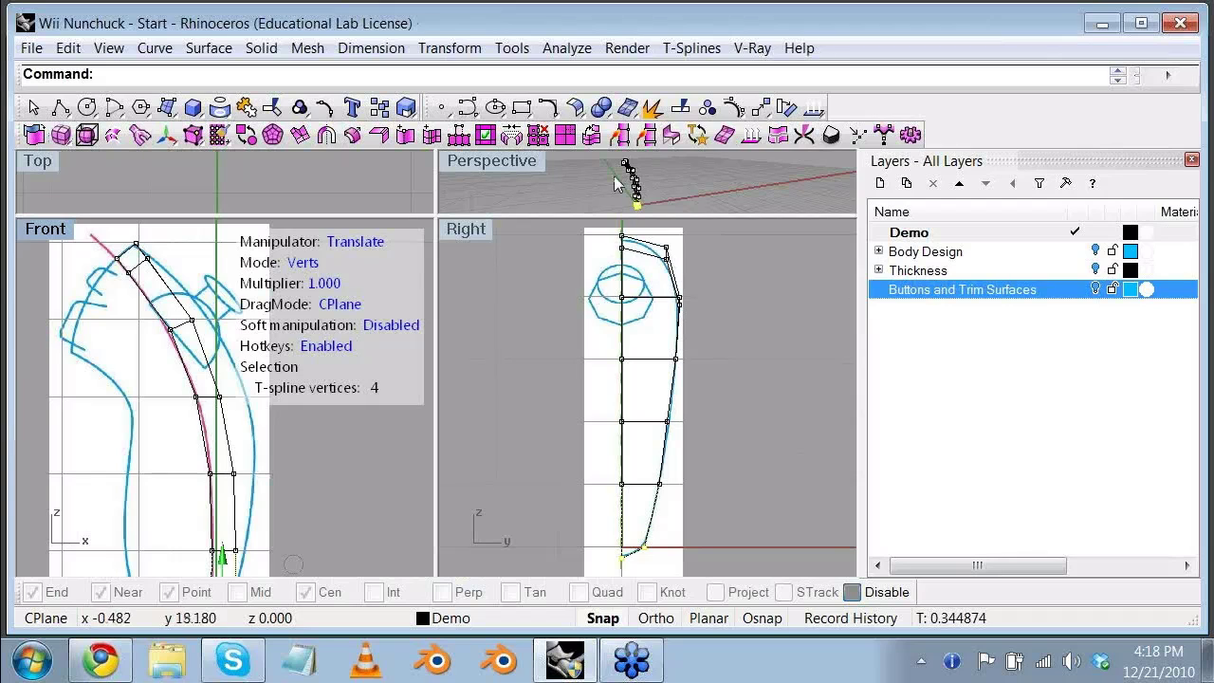
double_click(506, 163)
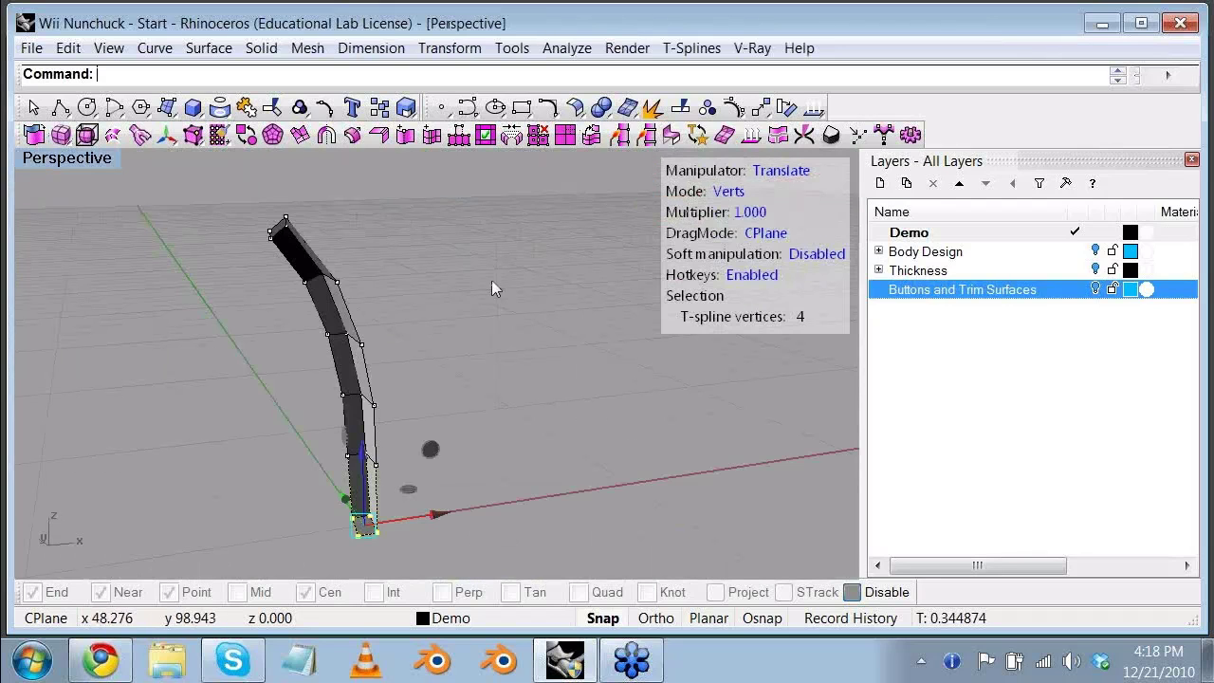
right_click_drag(492, 282, 522, 323)
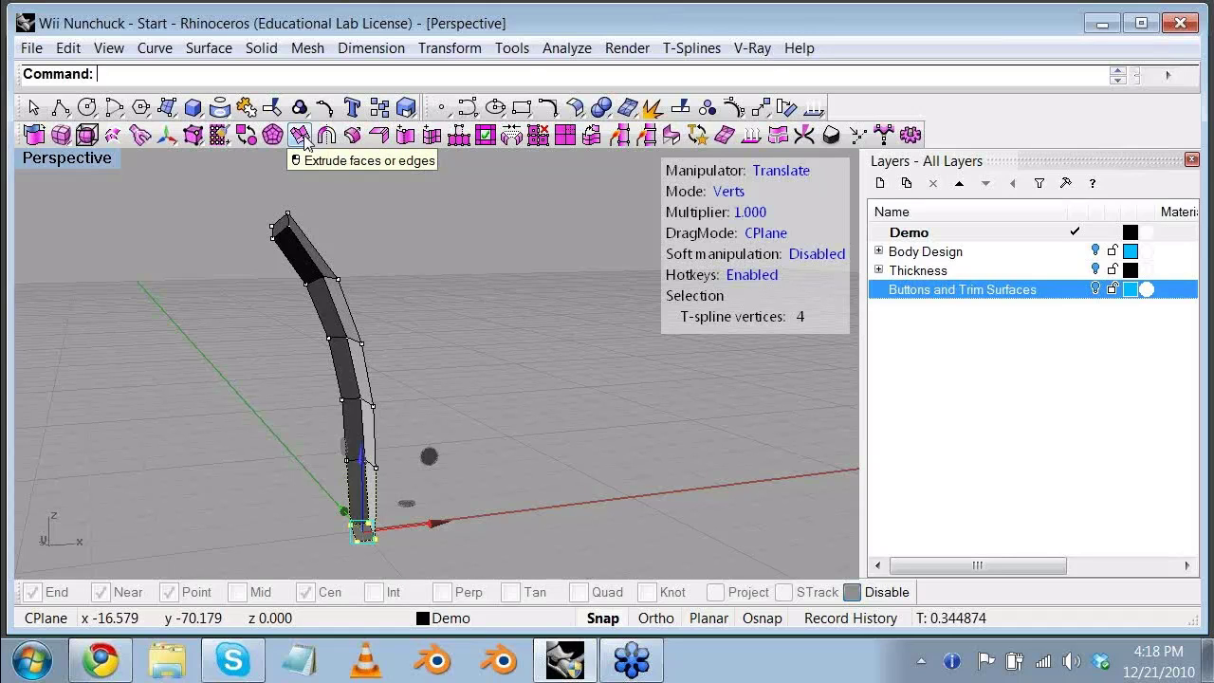
double_click(60, 161)
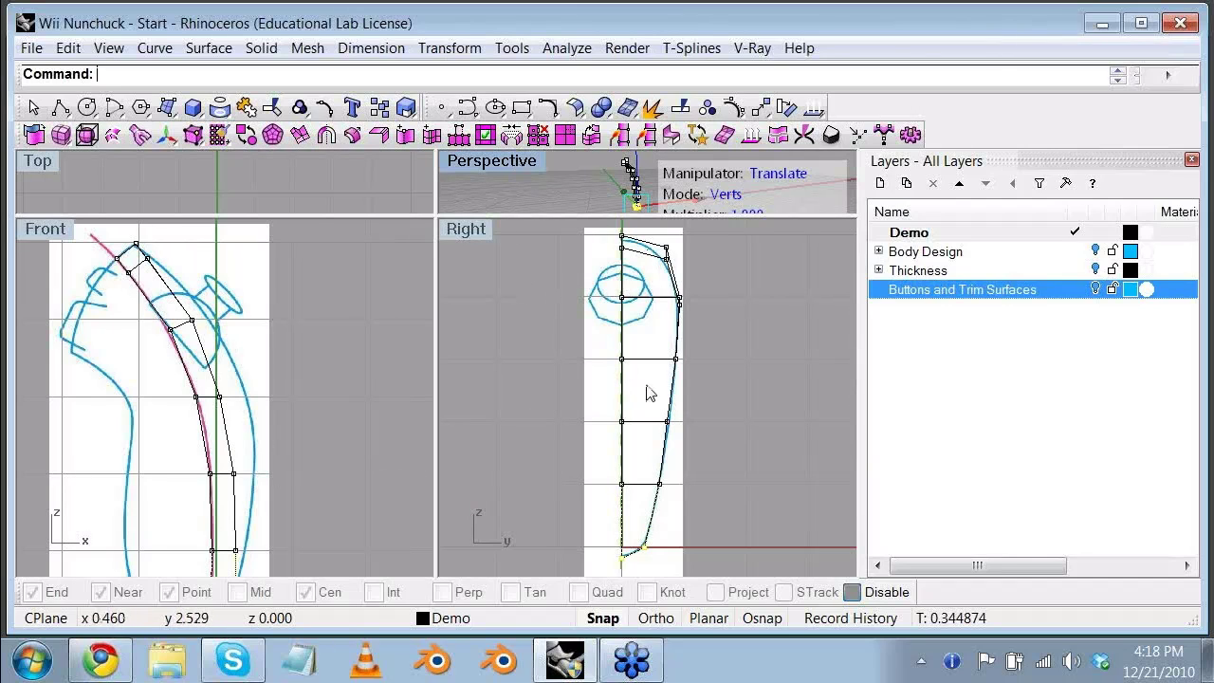
Step: Move the three upper centerline vertices, from the joystick level downward, onto the blue outer outline in the Front view
left_click(624, 299)
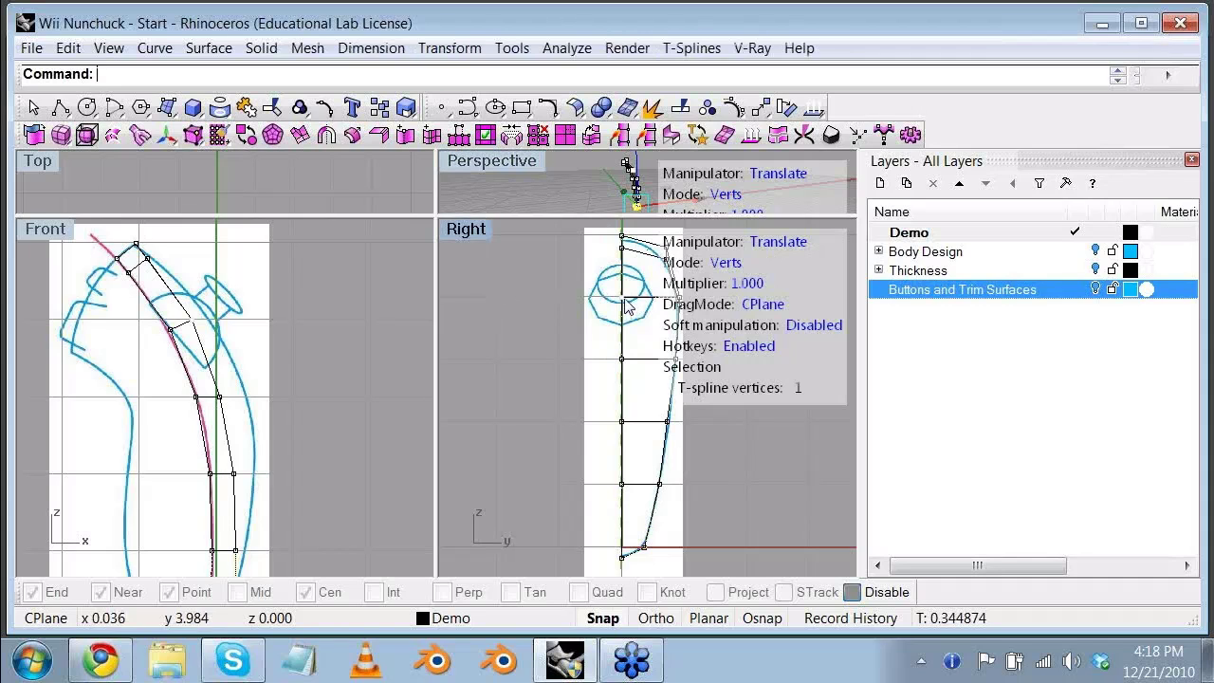
left_click(38, 232)
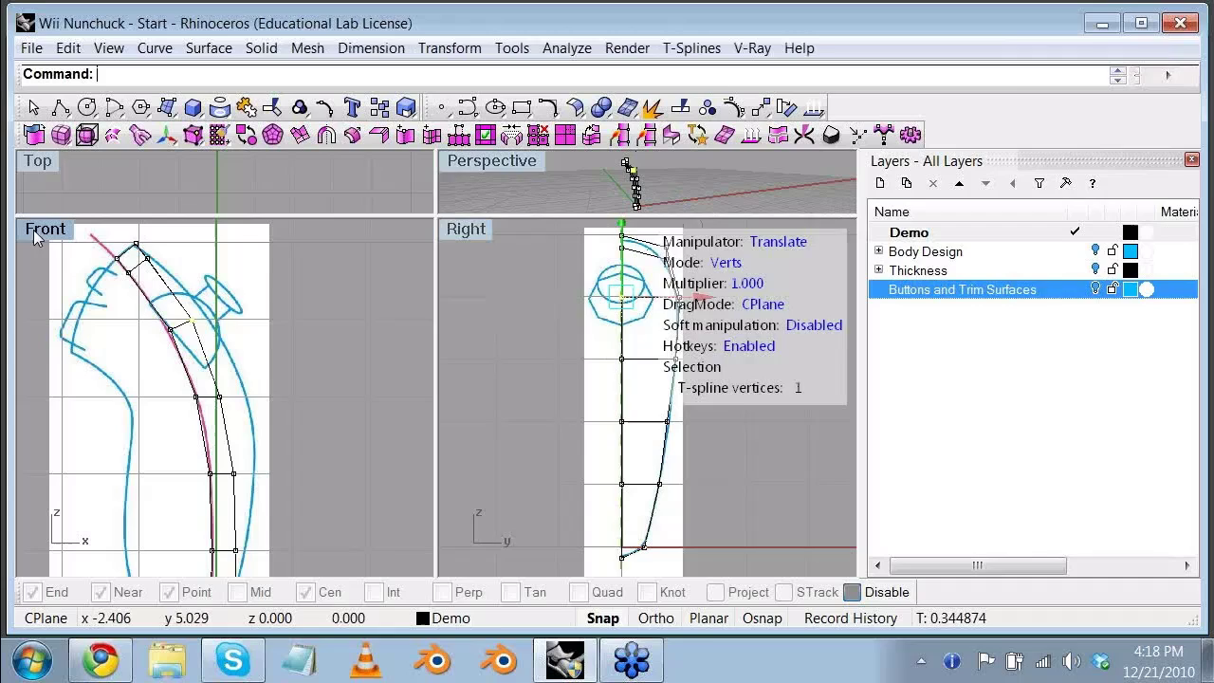
left_click(196, 332)
left_click_drag(195, 326, 207, 316)
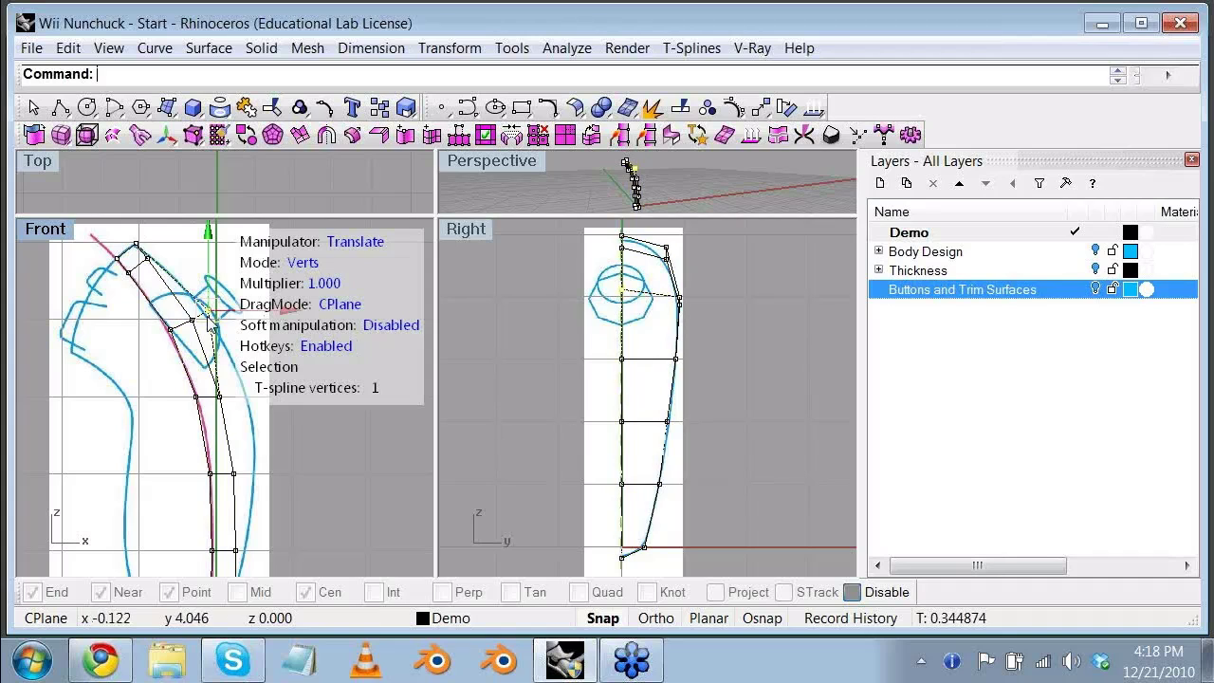
left_click(621, 358)
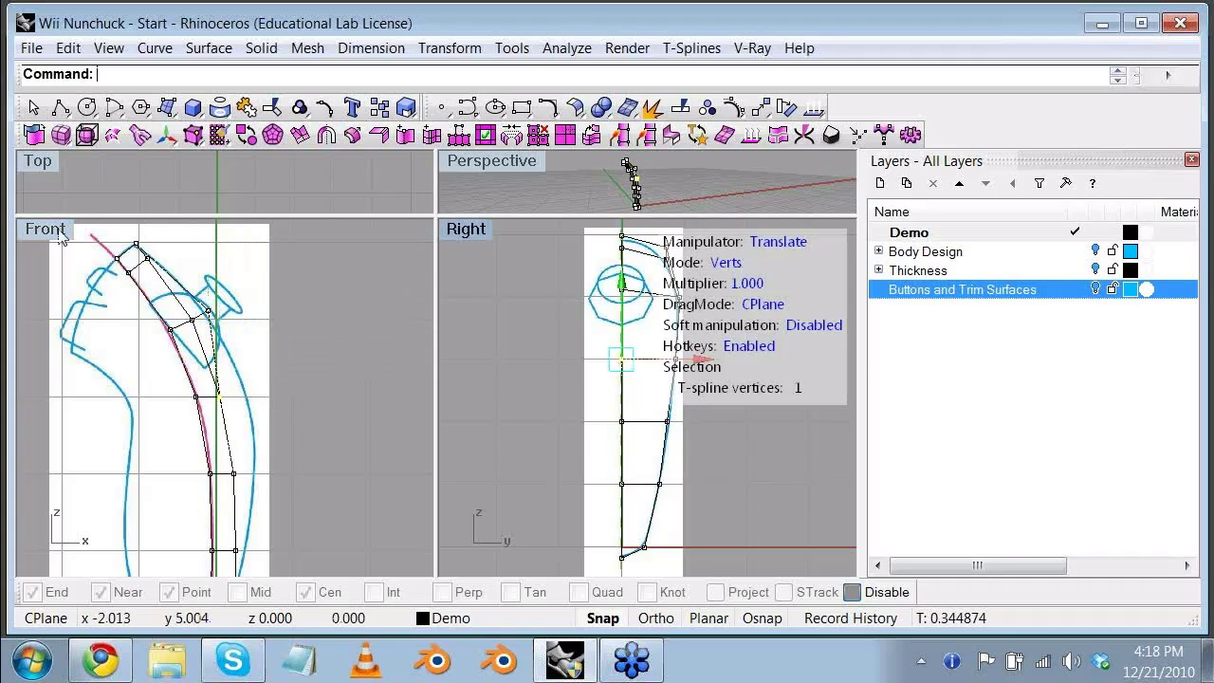
left_click_drag(221, 398, 246, 400)
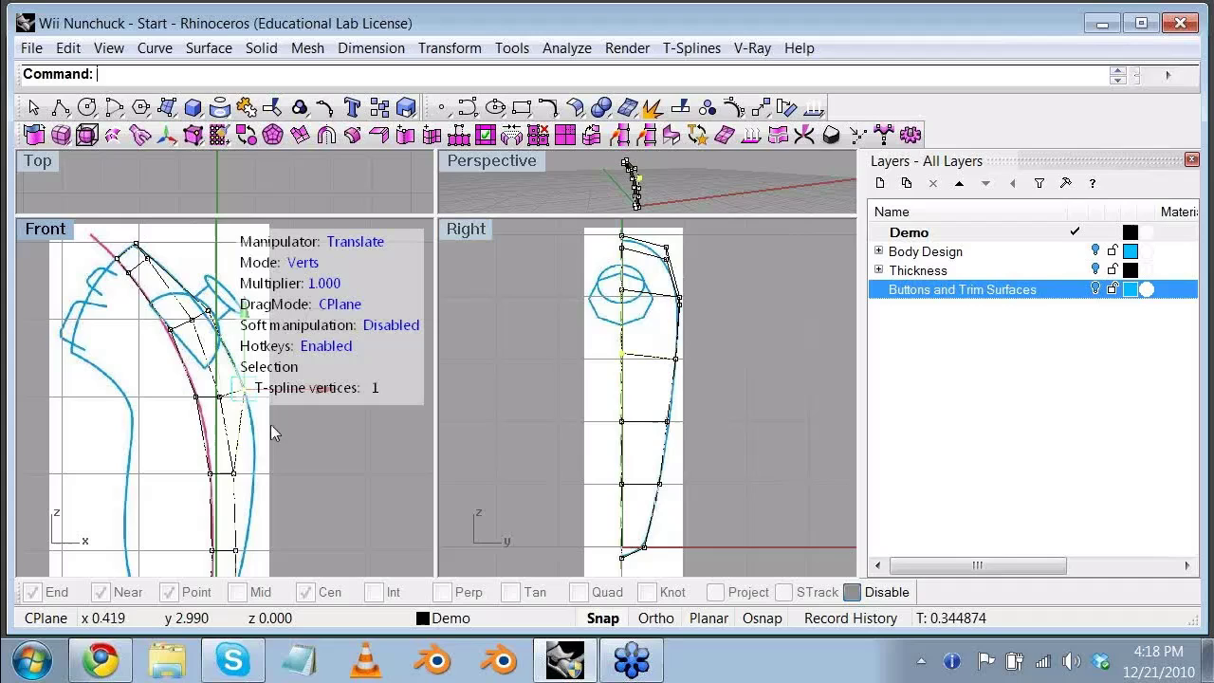
left_click(621, 421)
left_click_drag(245, 484, 266, 486)
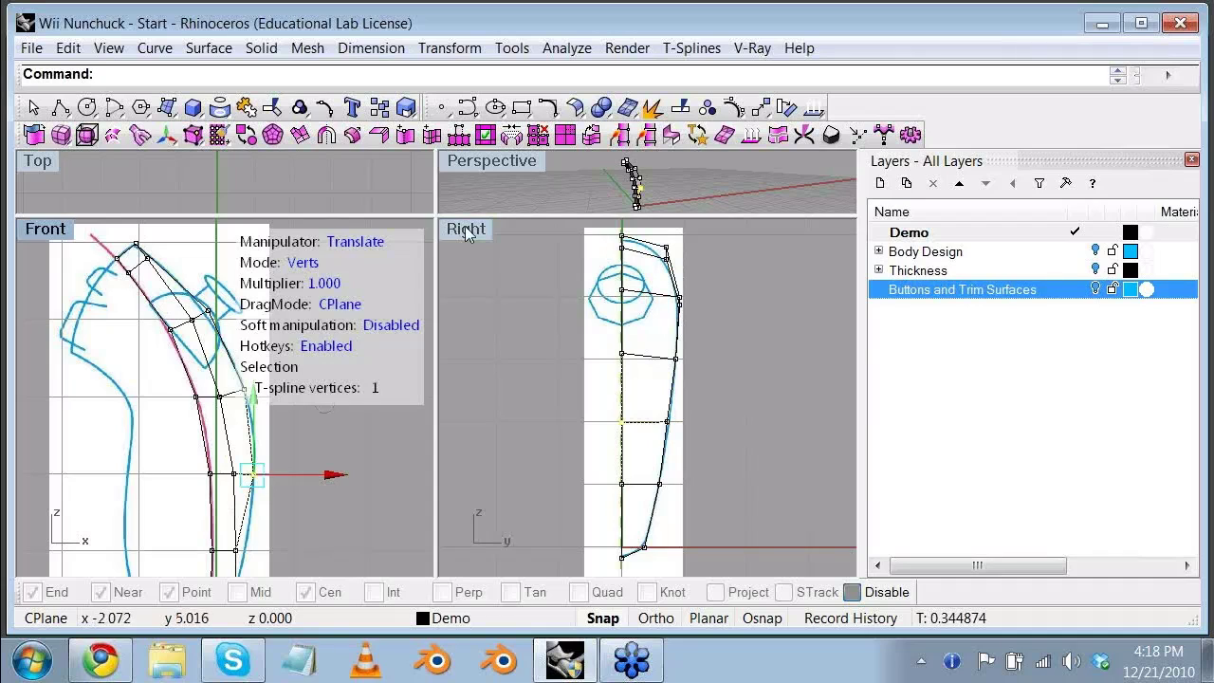
Step: Fit the next lower centerline vertex to the blue outline and pull the two outer bottom vertices in toward the outline
left_click(464, 231)
left_click(621, 487)
right_click_drag(279, 450, 277, 335)
left_click_drag(313, 437, 323, 439)
left_click(267, 502)
left_click_drag(266, 503, 227, 538)
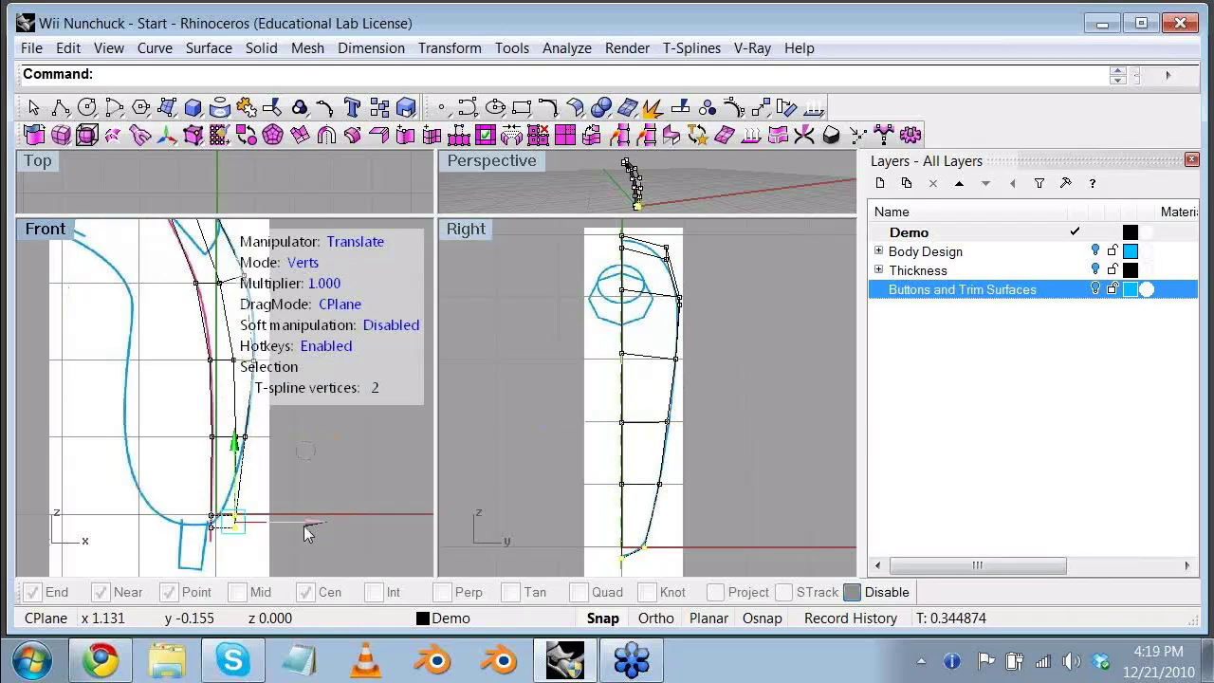
left_click_drag(312, 524, 299, 523)
Step: Raise the middle vertex of the row below the joystick base into line with that row's two end vertices
right_click_drag(294, 438, 251, 534)
right_click_drag(248, 354, 241, 393)
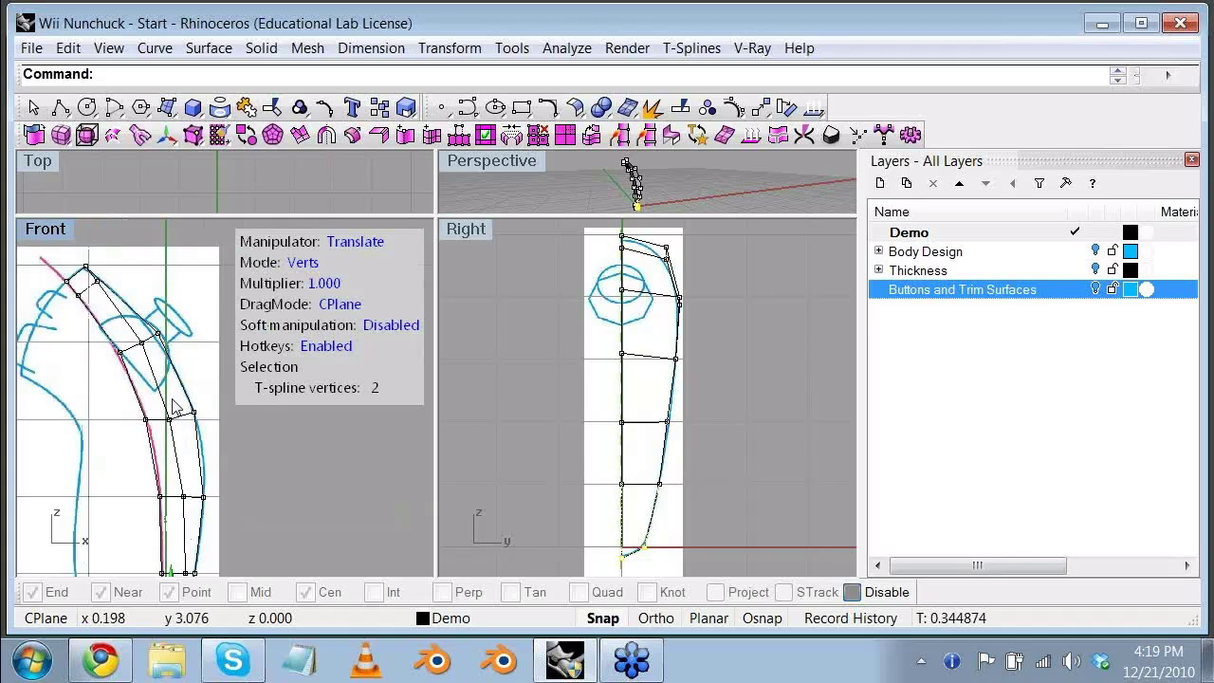
scroll(175, 407, "up", 2)
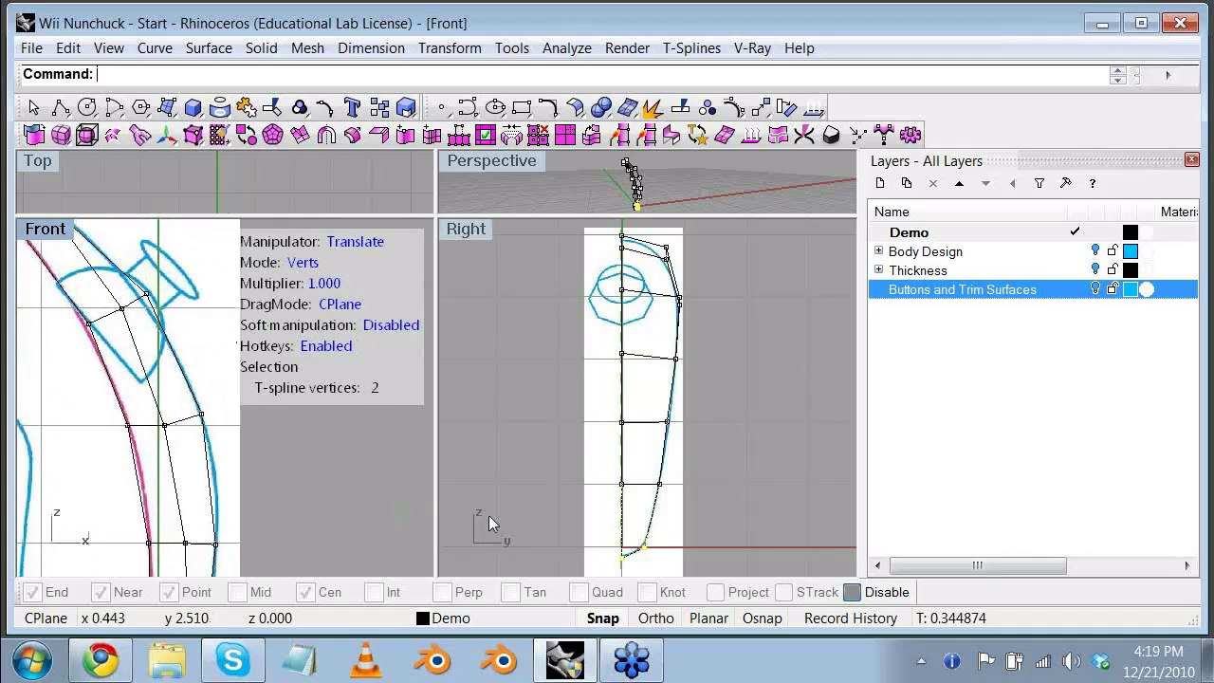
key("ctrl+m")
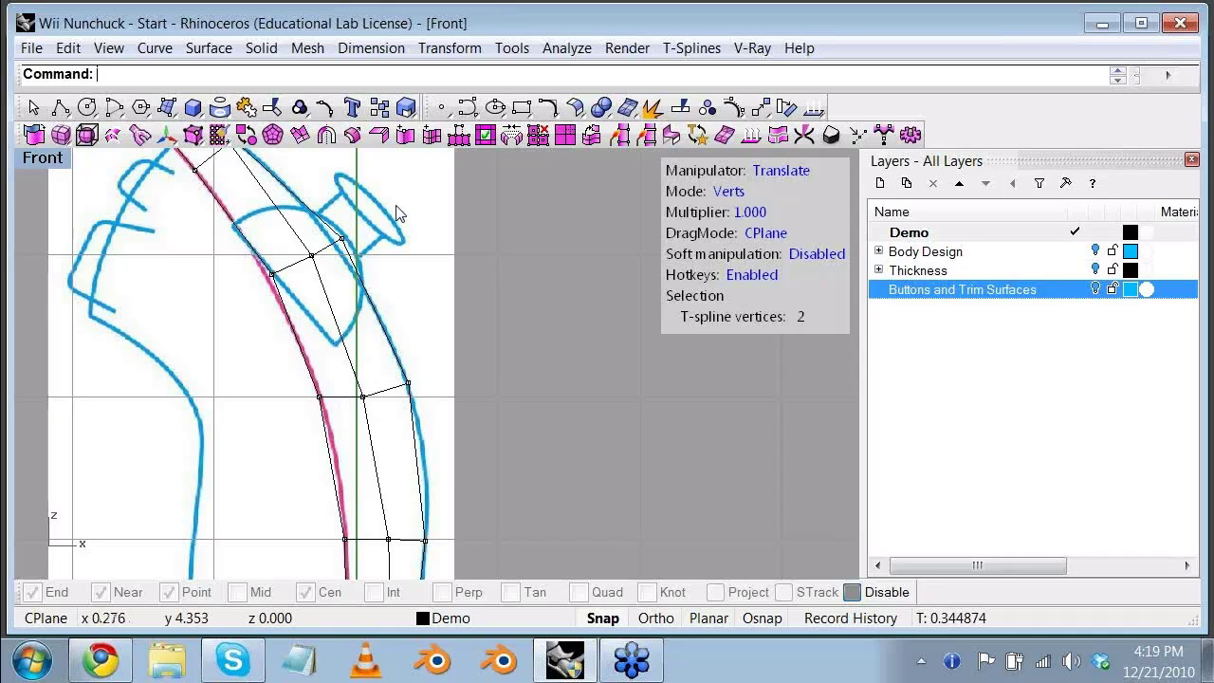
left_click_drag(406, 185, 281, 271)
right_click_drag(476, 291, 466, 314)
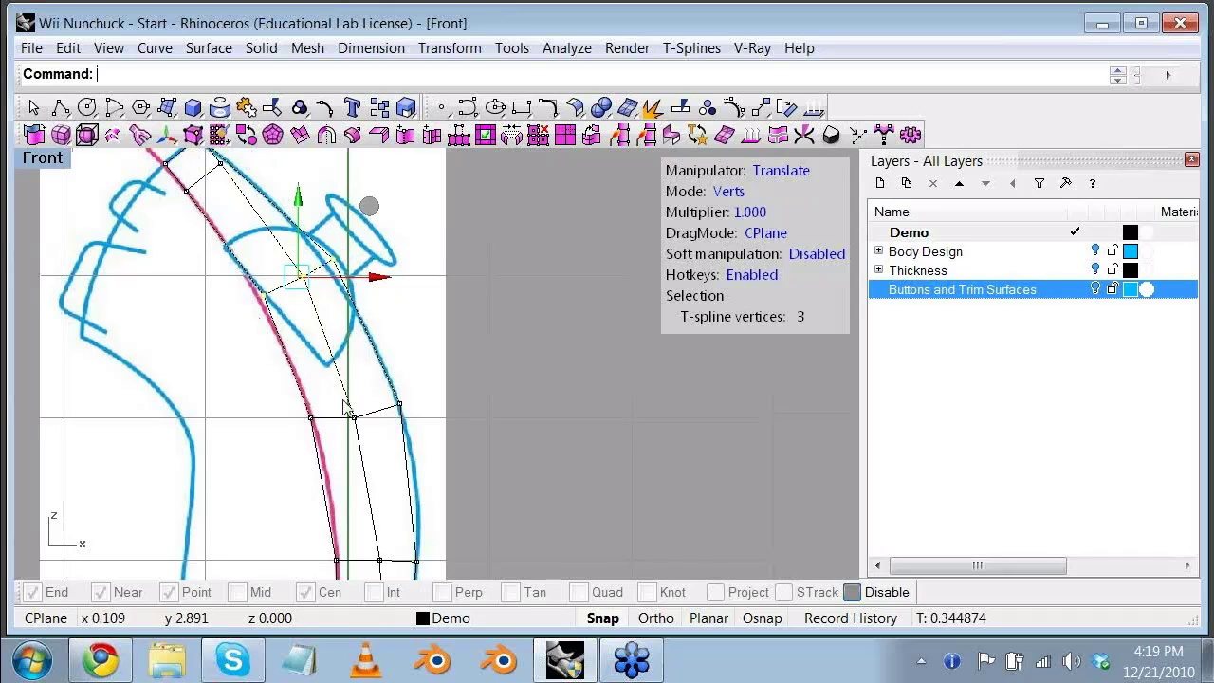
left_click_drag(268, 375, 456, 479)
right_click_drag(529, 507, 509, 437)
key("Escape")
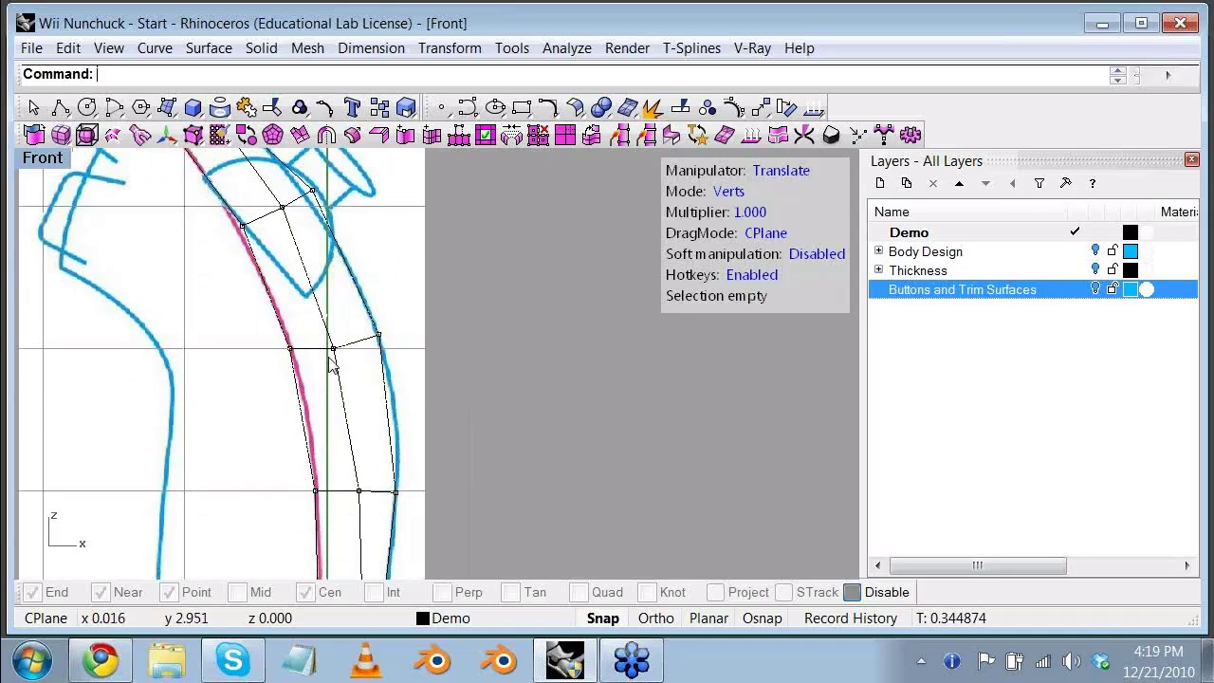
left_click(333, 349)
left_click_drag(337, 352, 337, 351)
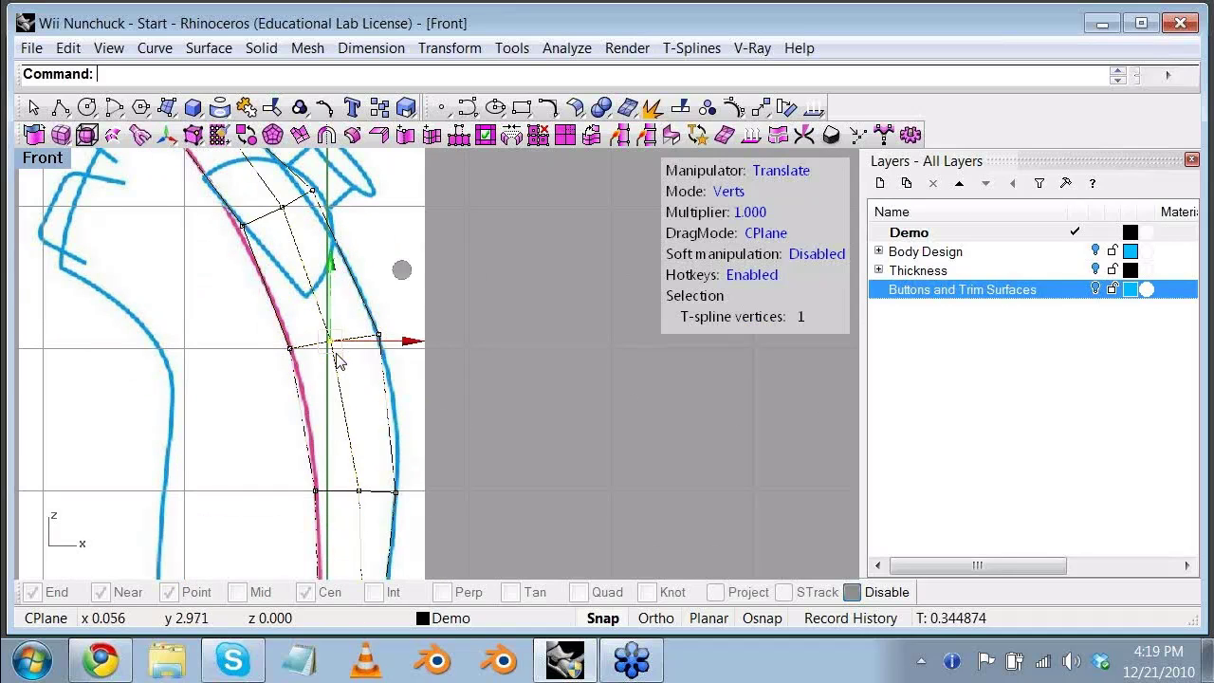
Step: Shift the middle vertex one row farther down slightly in Z to line up with its neighbors in the Front view
right_click_drag(437, 457, 443, 342)
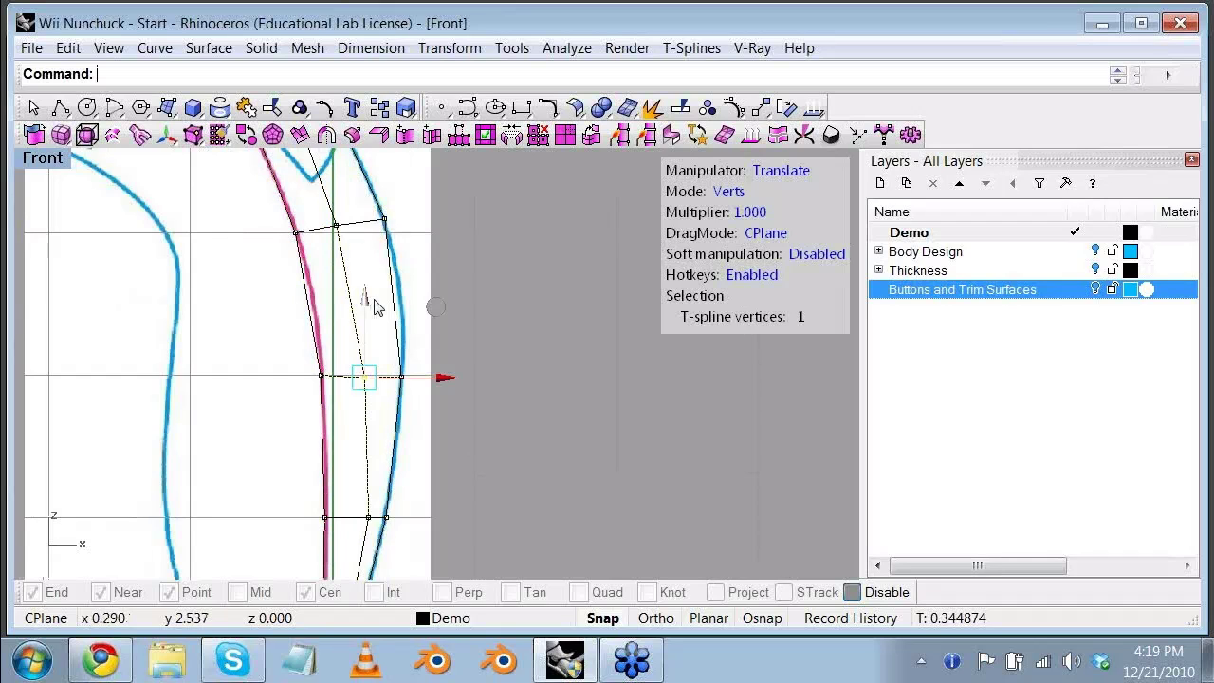
left_click(365, 378)
left_click_drag(366, 298, 366, 296)
right_click_drag(415, 246, 384, 82)
right_click_drag(448, 465, 509, 454)
Step: Switch the T-spline surface to smooth display and check its shape in Perspective and against the curves in the Front view
double_click(60, 164)
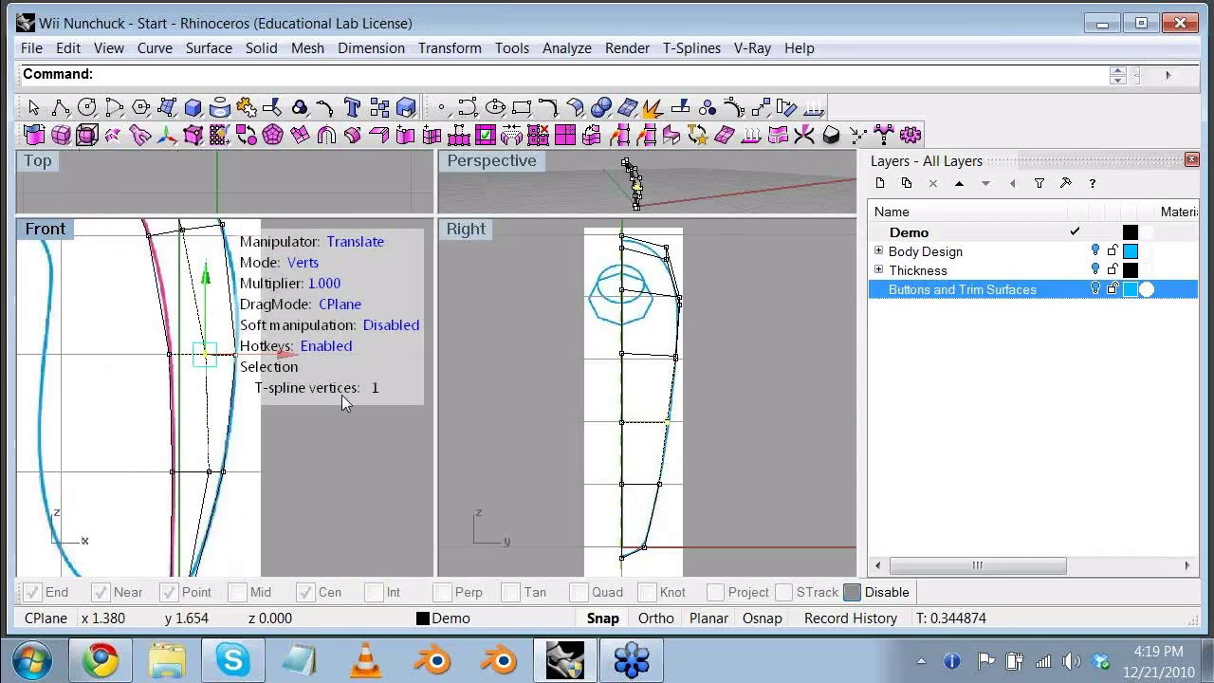
double_click(504, 159)
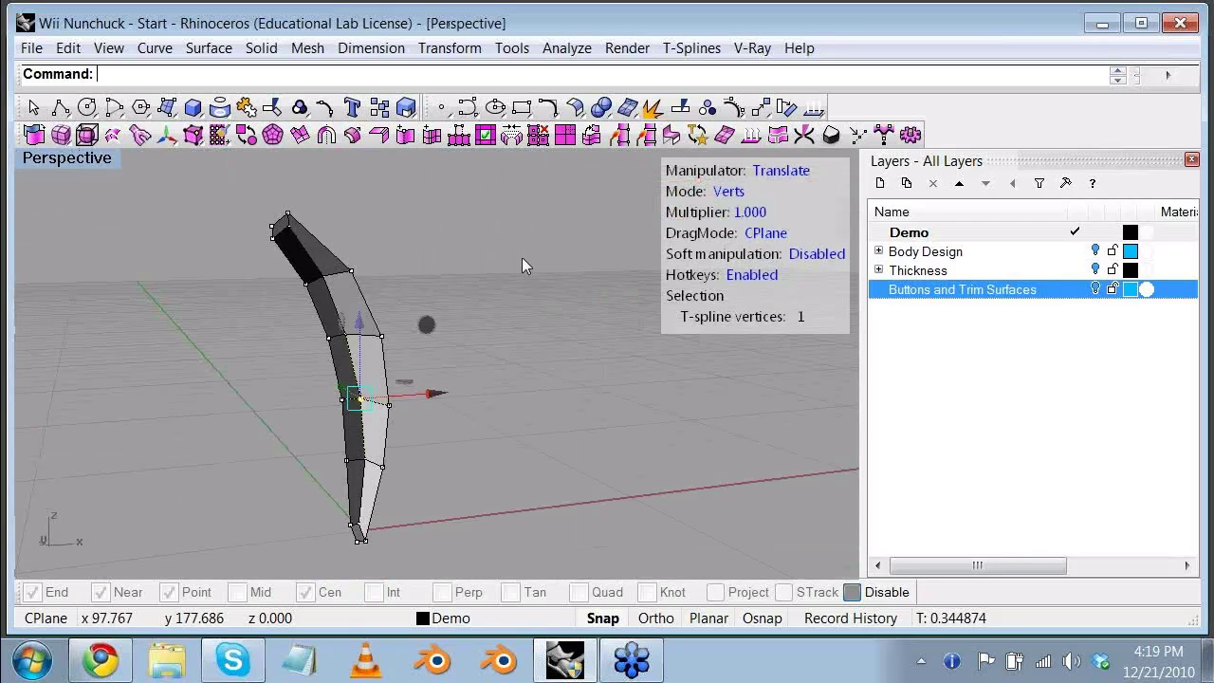
right_click_drag(522, 257, 189, 213)
left_click(245, 136)
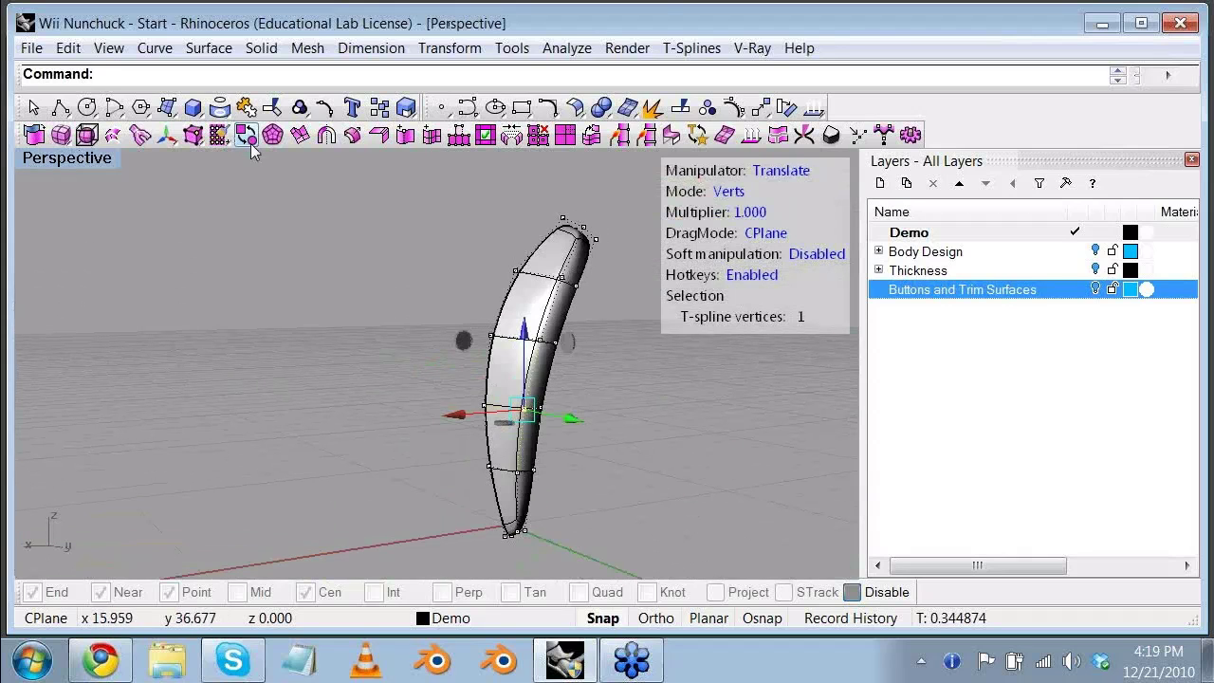
right_click_drag(572, 409, 458, 277)
right_click_drag(458, 277, 541, 325)
double_click(119, 157)
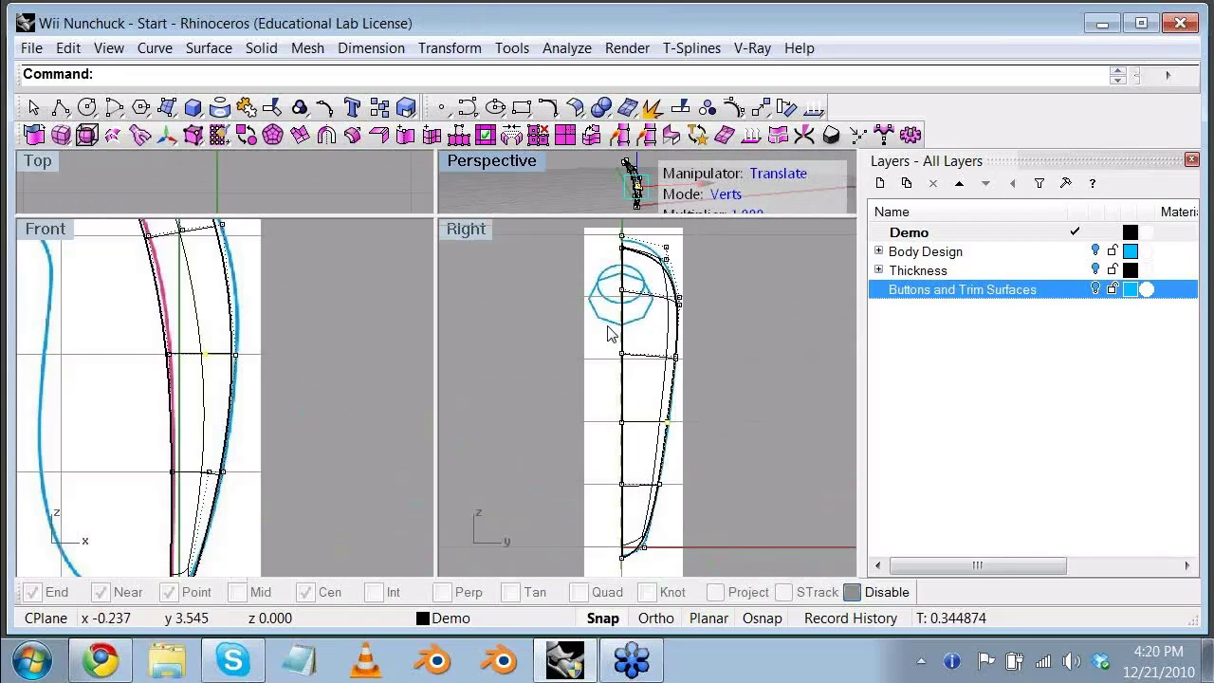
double_click(48, 228)
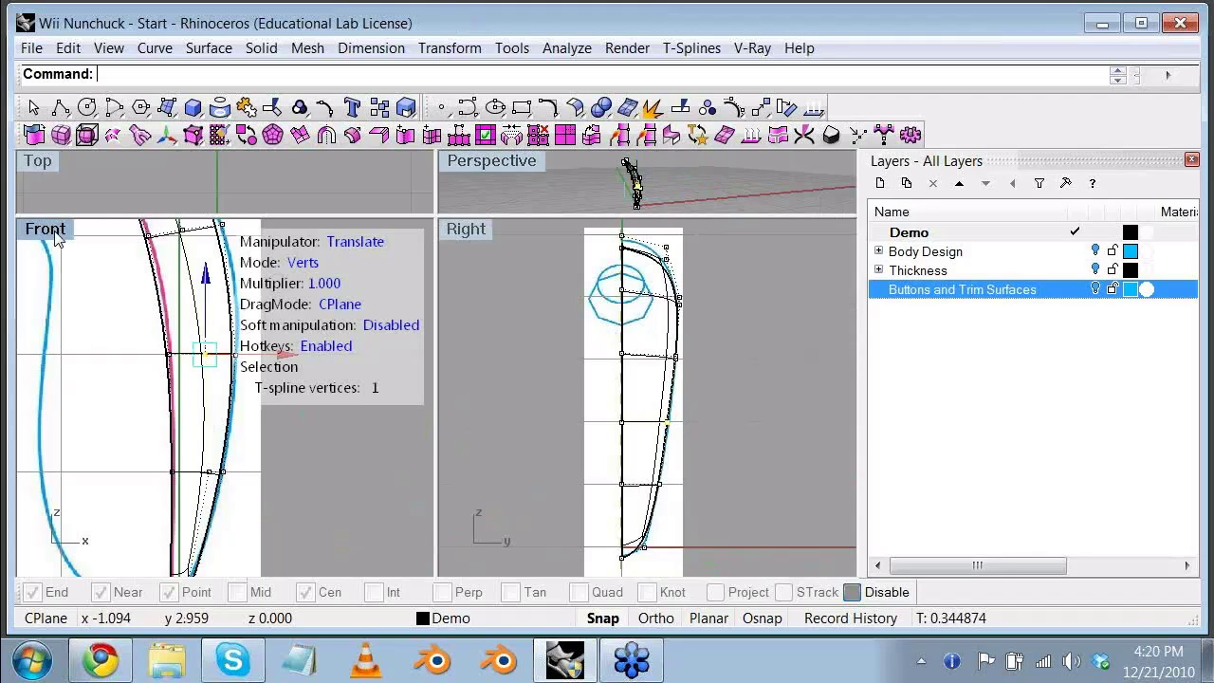
right_click_drag(225, 341, 204, 467)
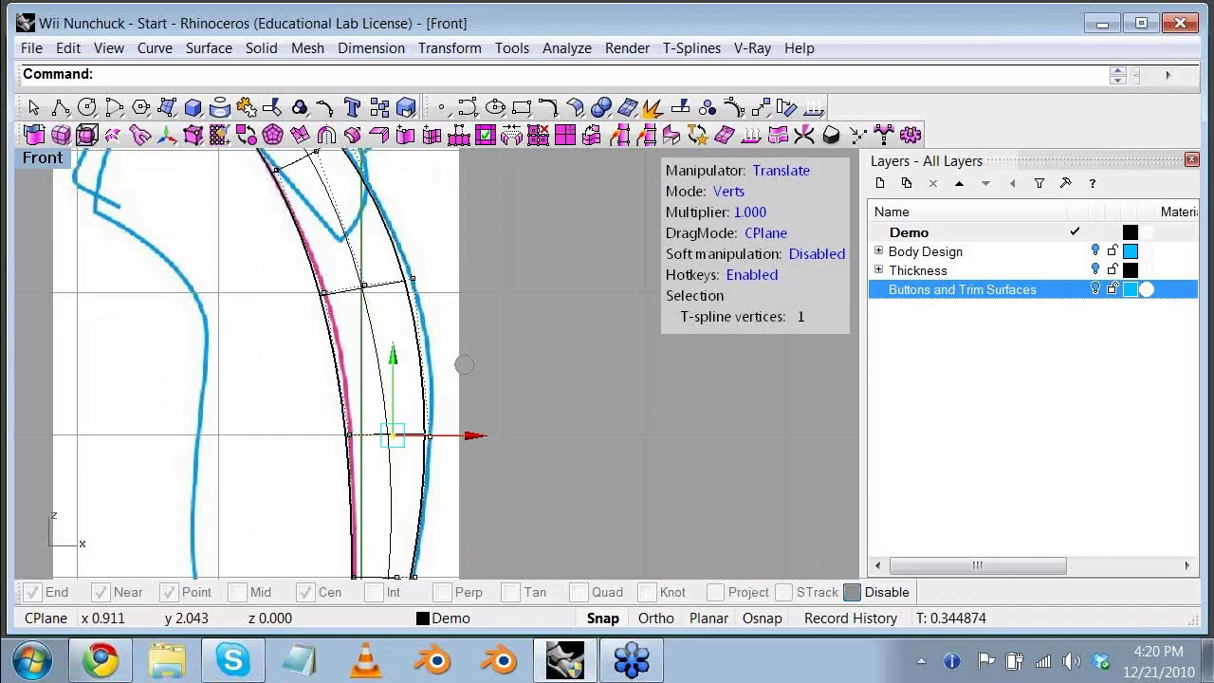
Step: Move the two outer profile vertices just below the joystick outward in X to fit the blue front outline
right_click_drag(427, 284, 422, 316)
left_click(409, 312)
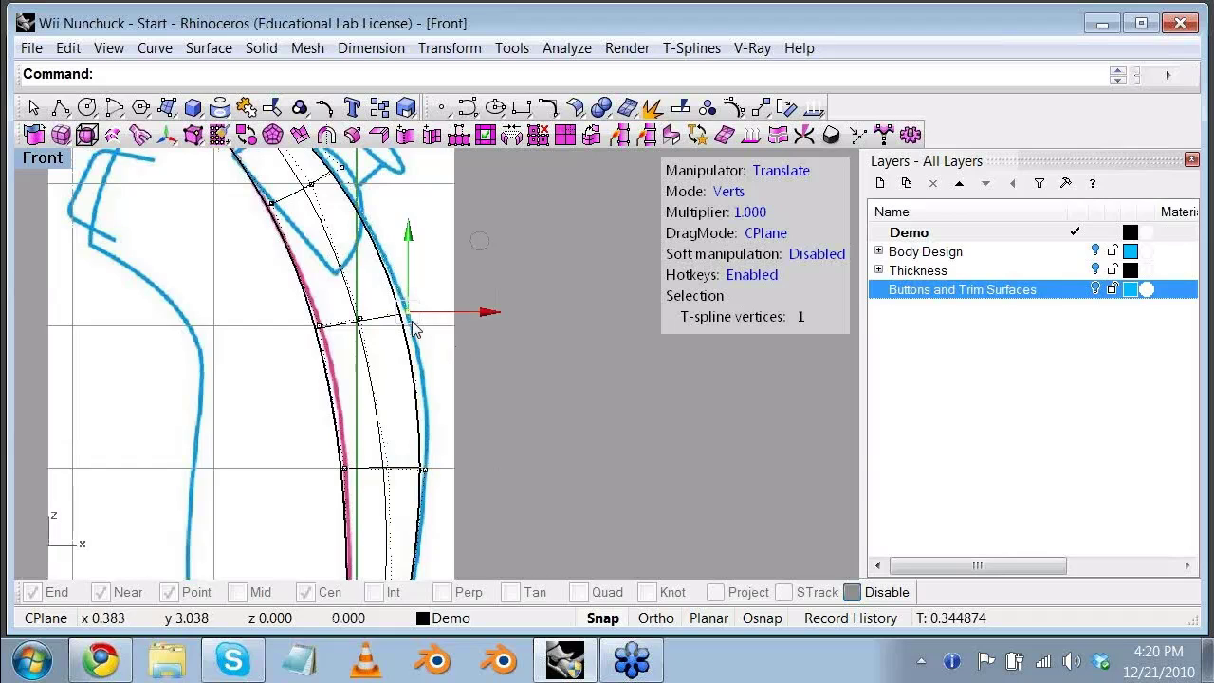
left_click_drag(411, 319, 424, 328)
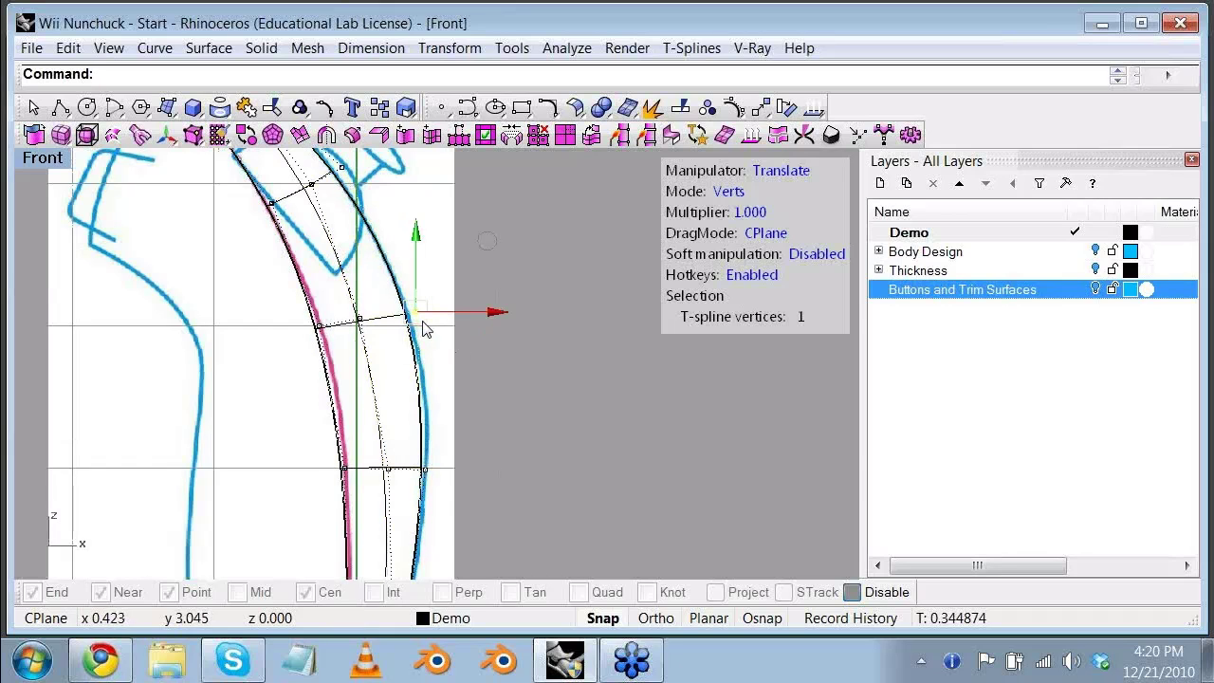
left_click(426, 470)
left_click_drag(512, 469, 519, 469)
Step: Nudge the next lower outer vertex and the outer vertex at the joystick base to match the blue outline
right_click_drag(498, 513, 503, 311)
left_click(417, 409)
left_click_drag(503, 409, 504, 409)
right_click_drag(469, 486, 463, 457)
left_click(367, 290)
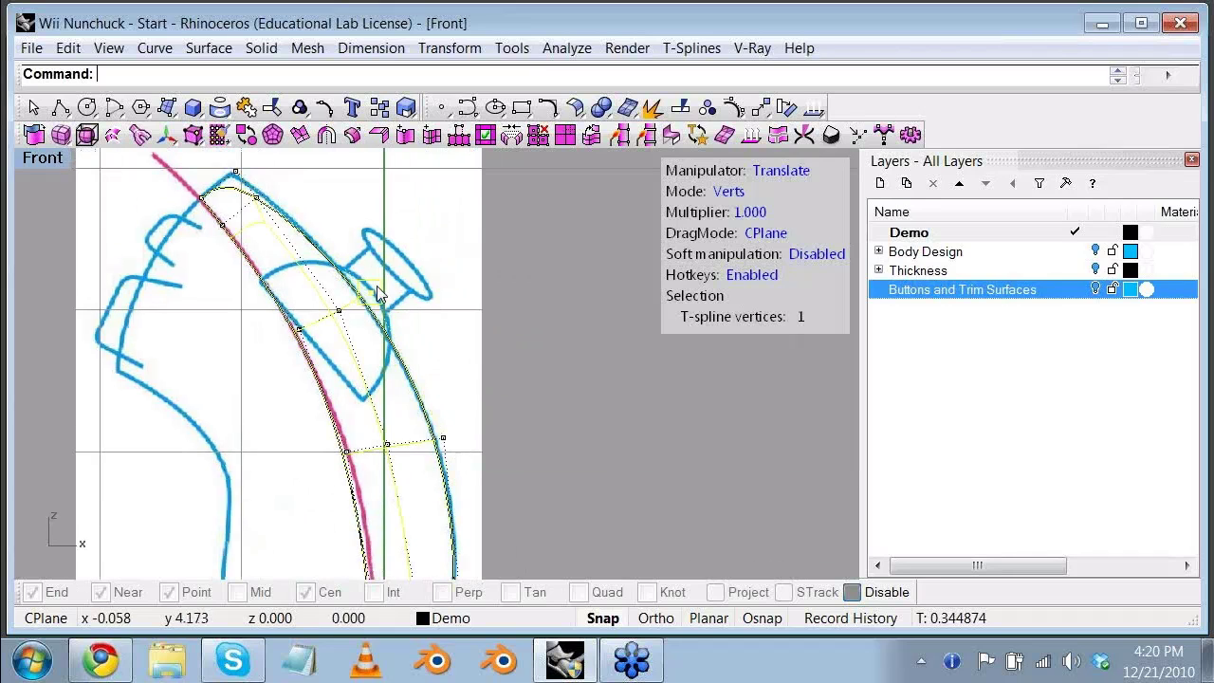
left_click_drag(376, 292, 377, 294)
Step: Shift the two inner edge vertices along the middle of the body in X onto the pink curve
right_click_drag(308, 210, 370, 298)
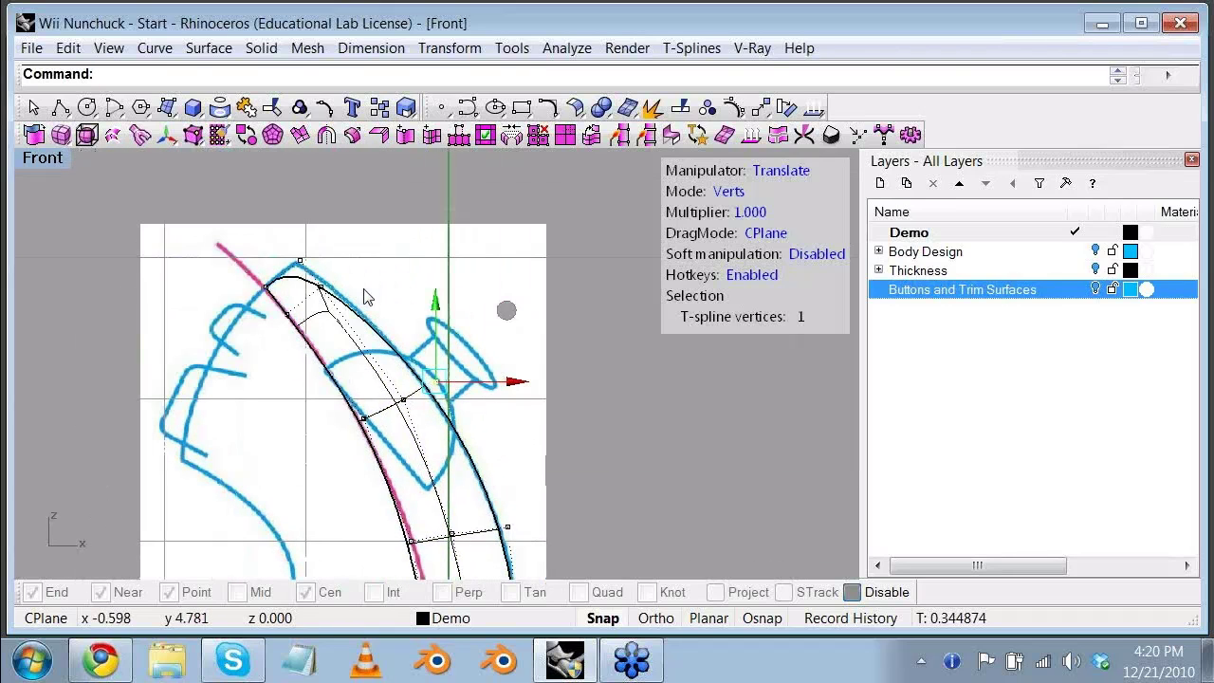
right_click_drag(394, 436, 395, 260)
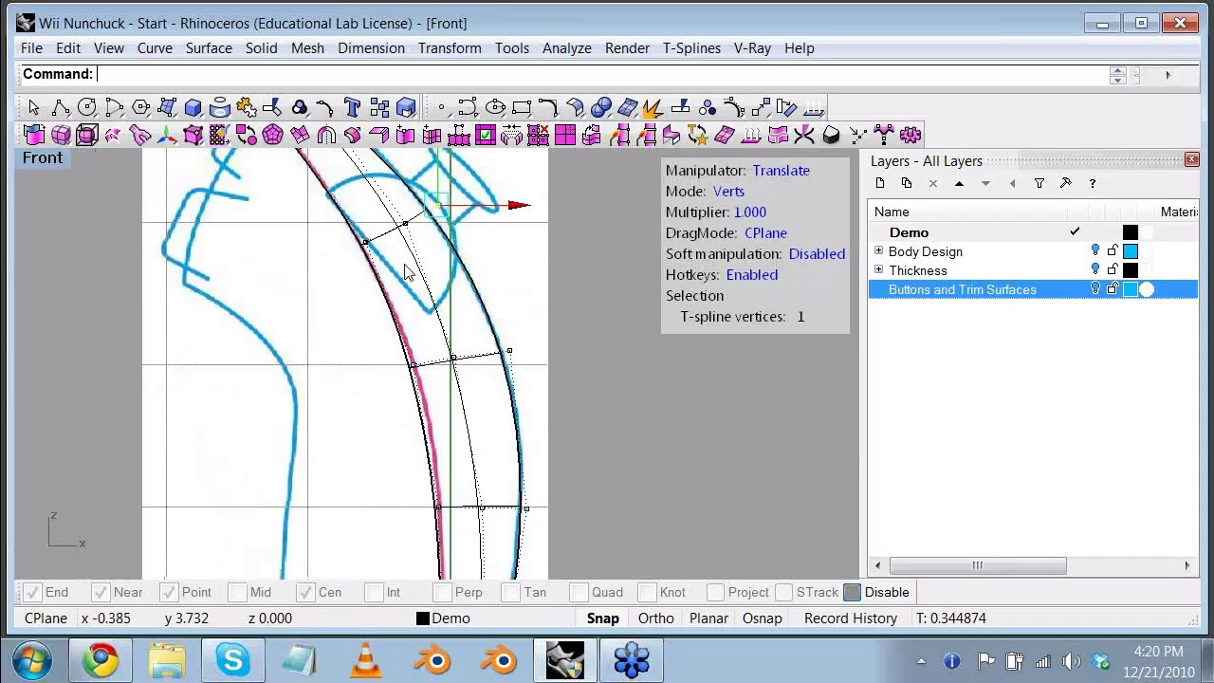
left_click(412, 365)
left_click_drag(490, 365, 498, 366)
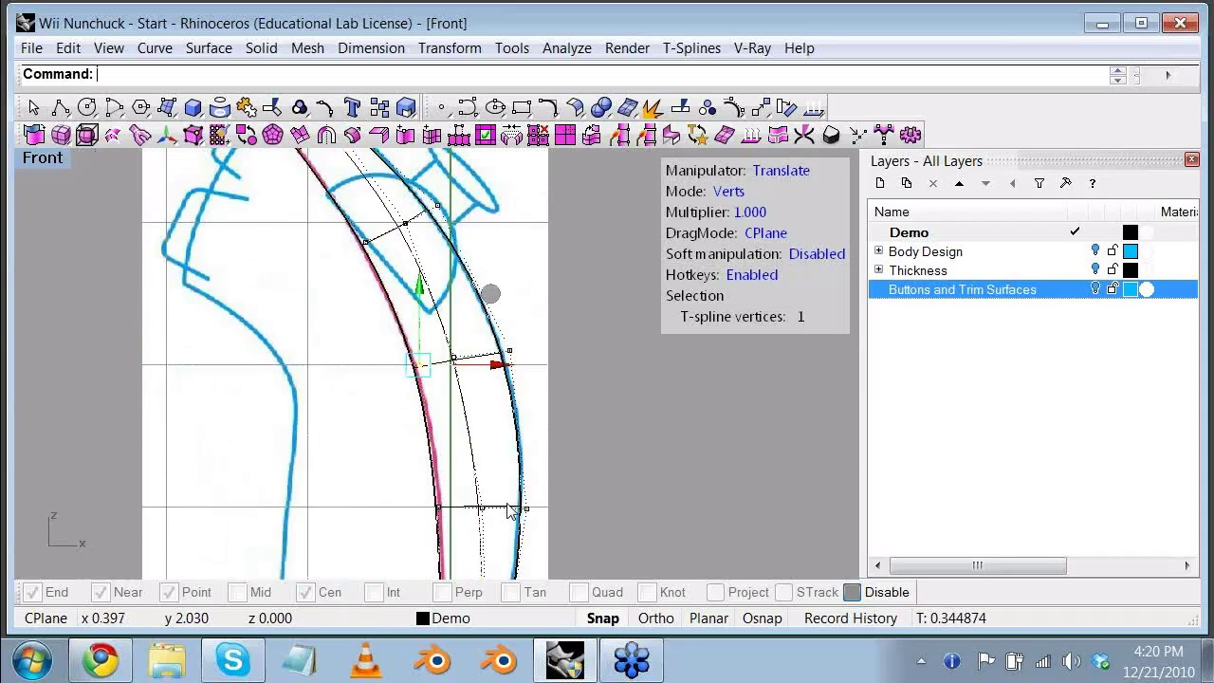
key("Down")
left_click(440, 321)
left_click_drag(521, 320, 527, 320)
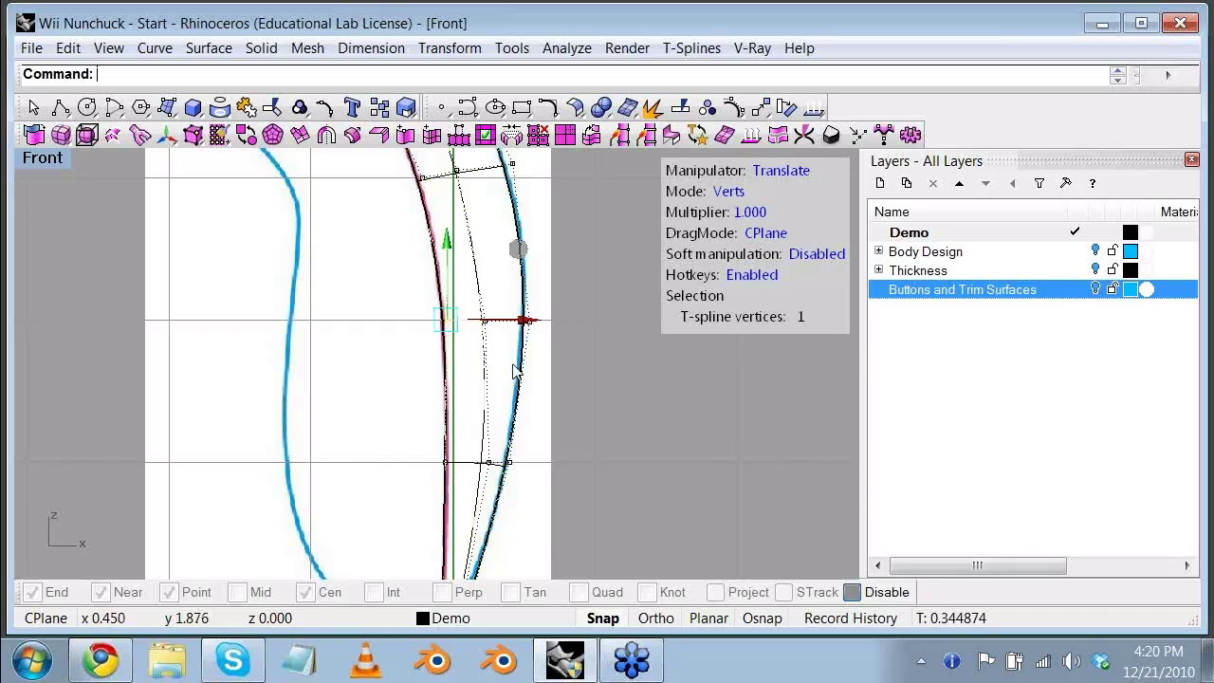
right_click_drag(503, 463, 504, 324)
right_click_drag(498, 167, 476, 320)
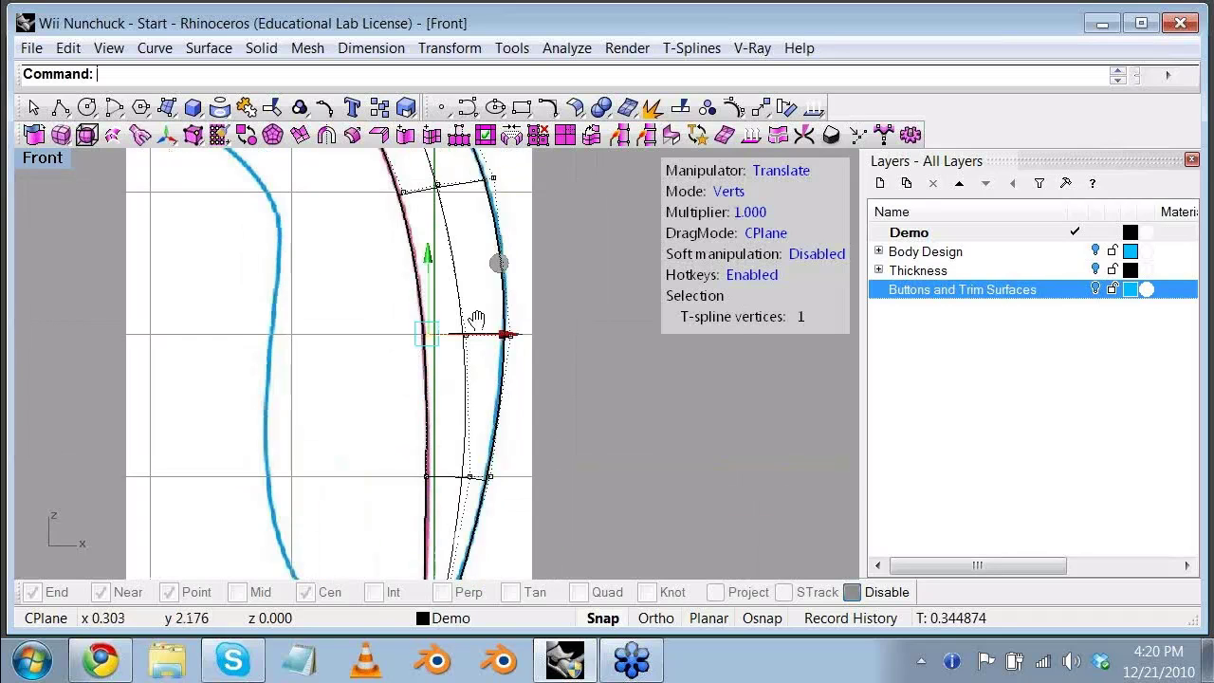
key("Up")
Step: Clear the vertex selection and toggle the T-spline surface from smooth to box display
key("ctrl+m")
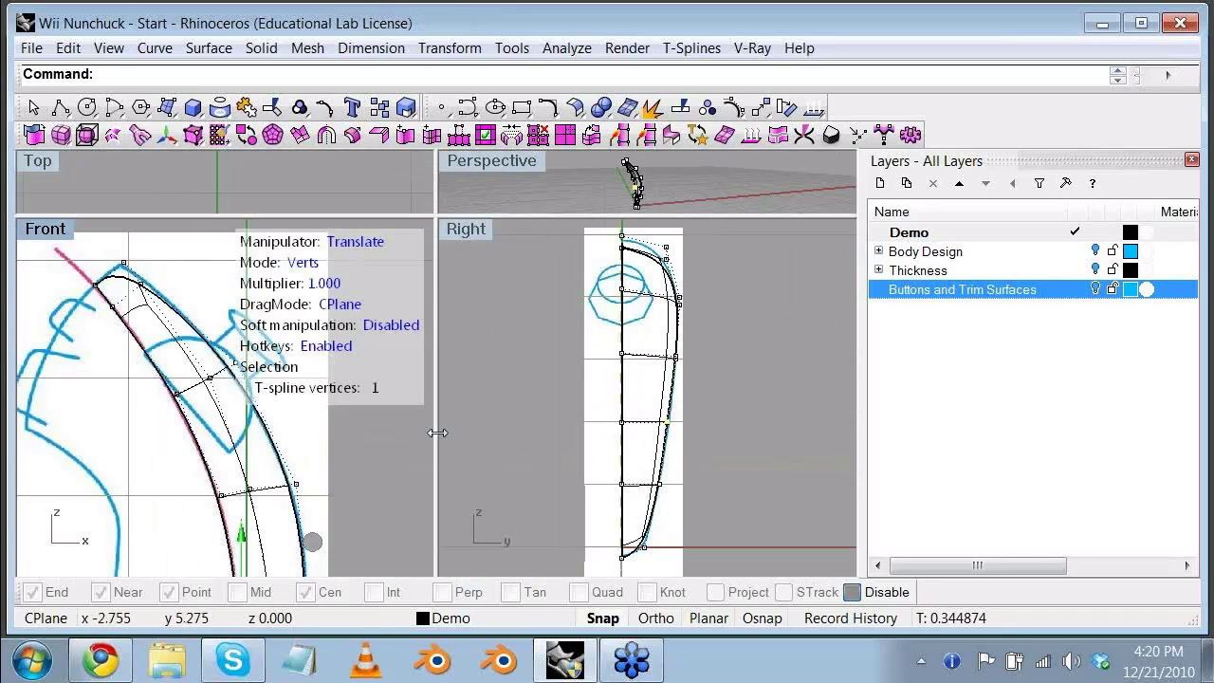
left_click(262, 381)
right_click_drag(318, 478, 266, 397)
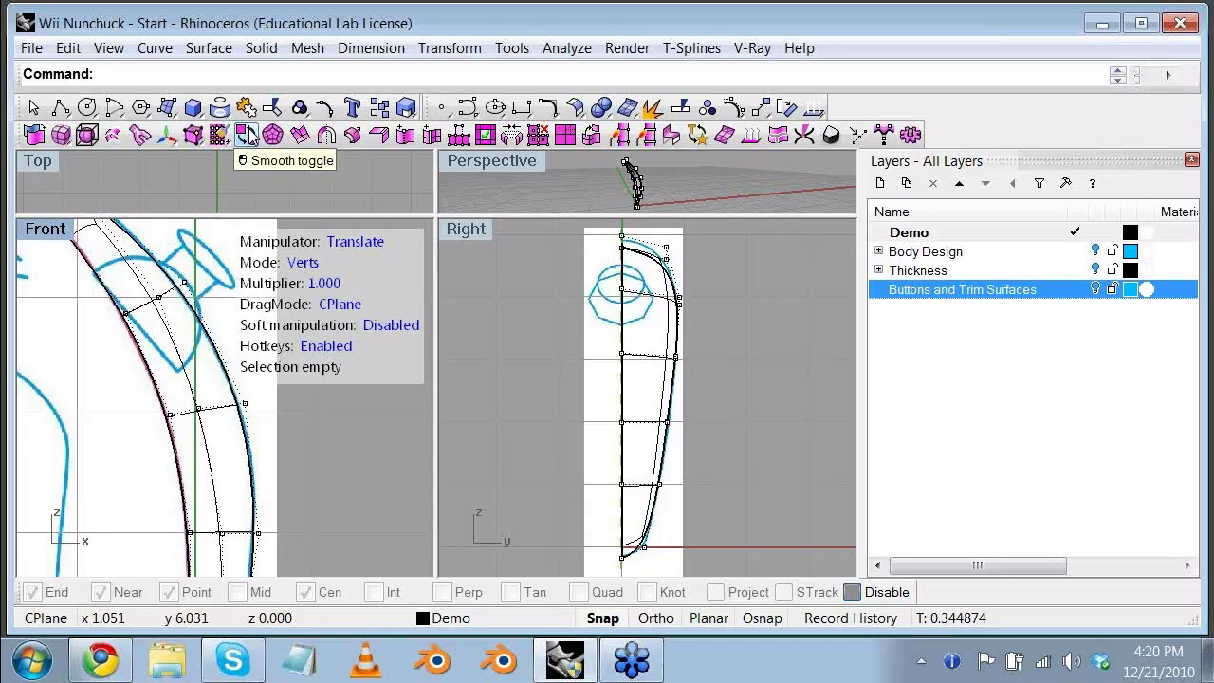
left_click(249, 135)
left_click(248, 136)
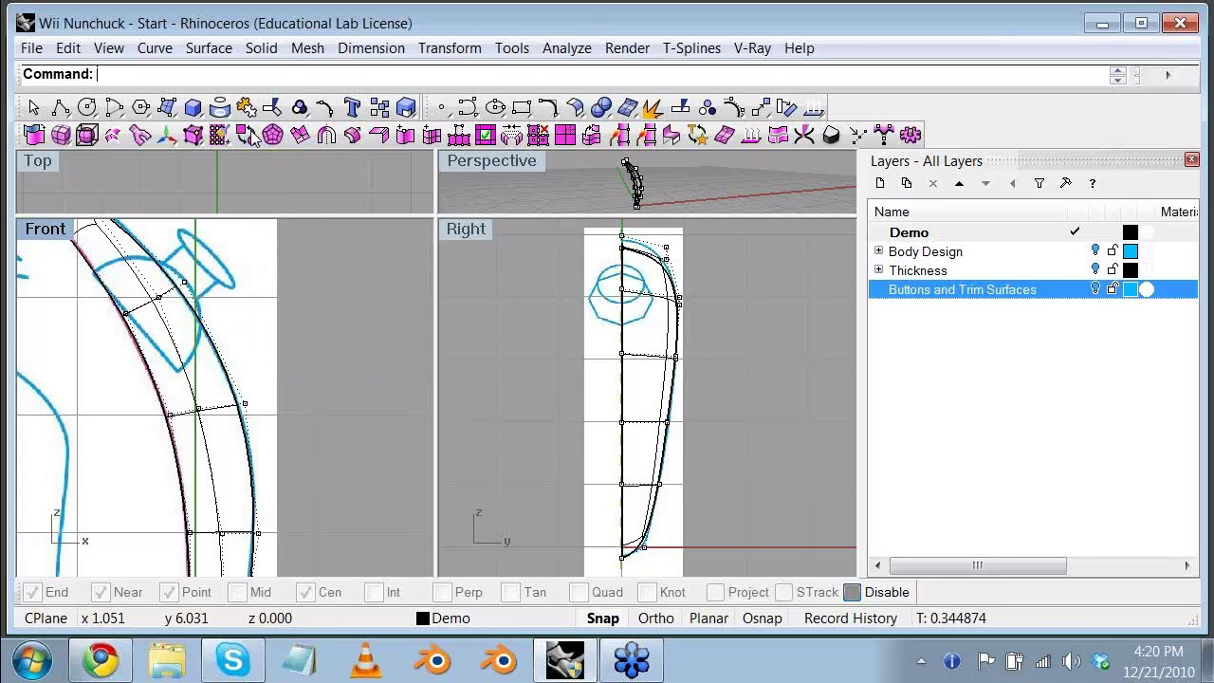
left_click(197, 372)
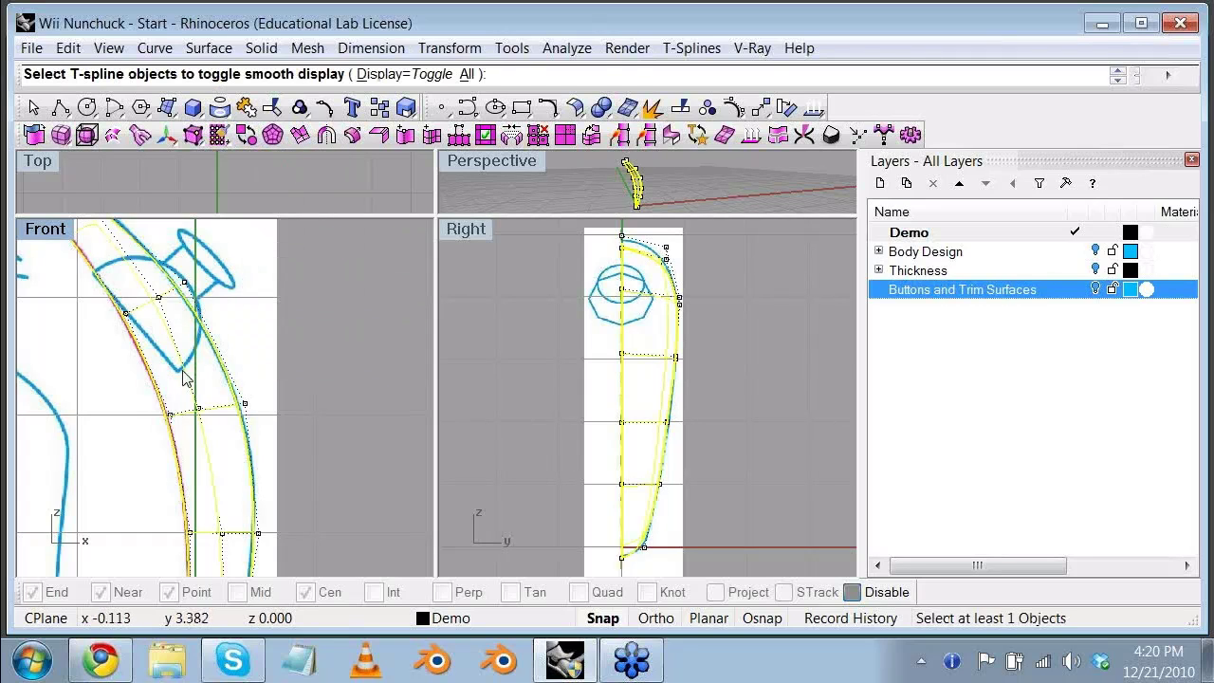
key("Return")
scroll(292, 373, "down", 3)
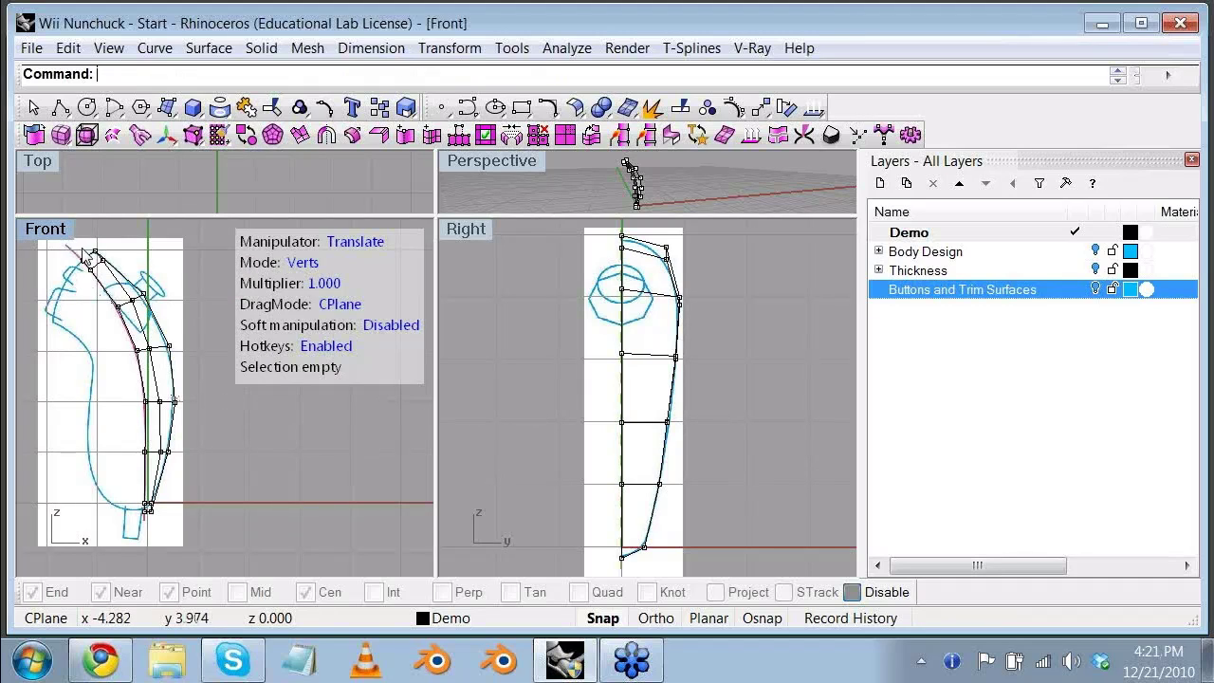
Step: In Perspective, select the seven T-spline edges along the open boundary that follows the pink curve
key("ctrl+m")
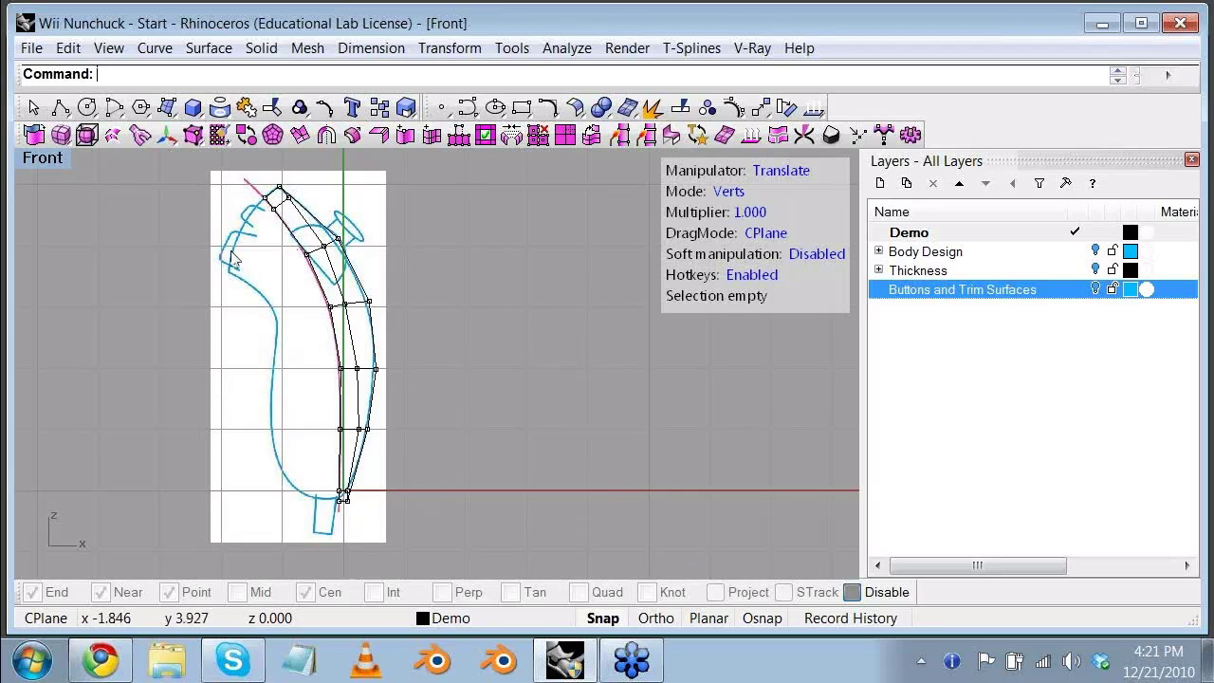
double_click(135, 159)
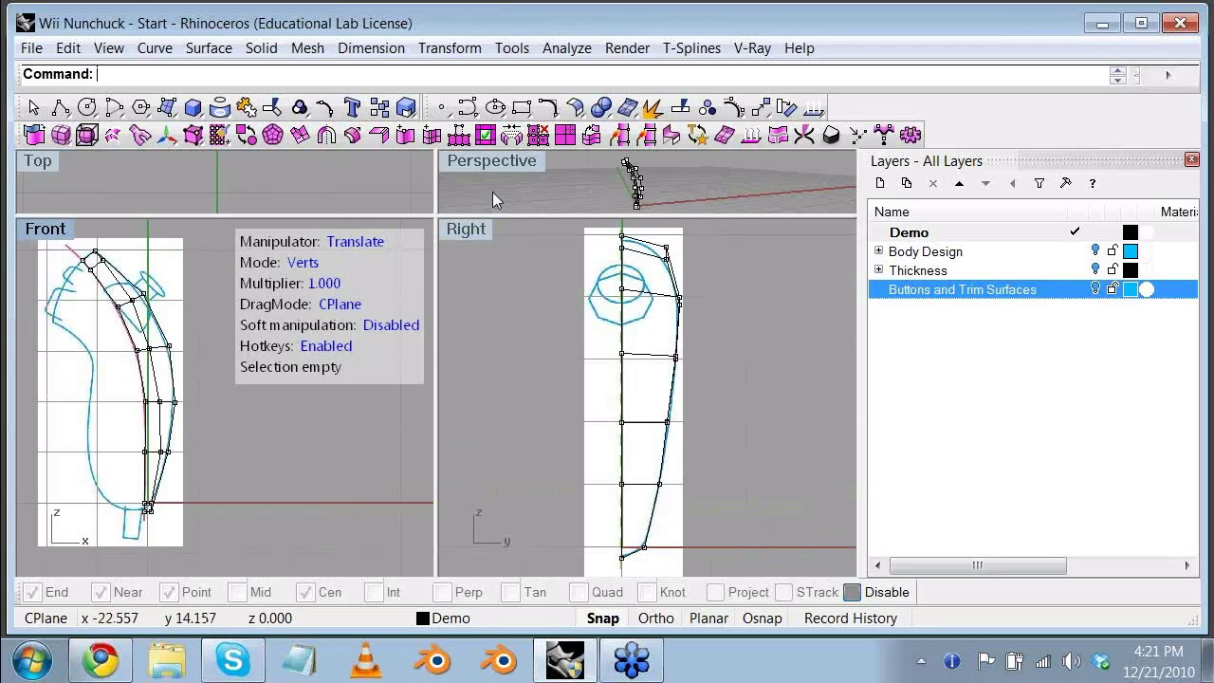
double_click(495, 161)
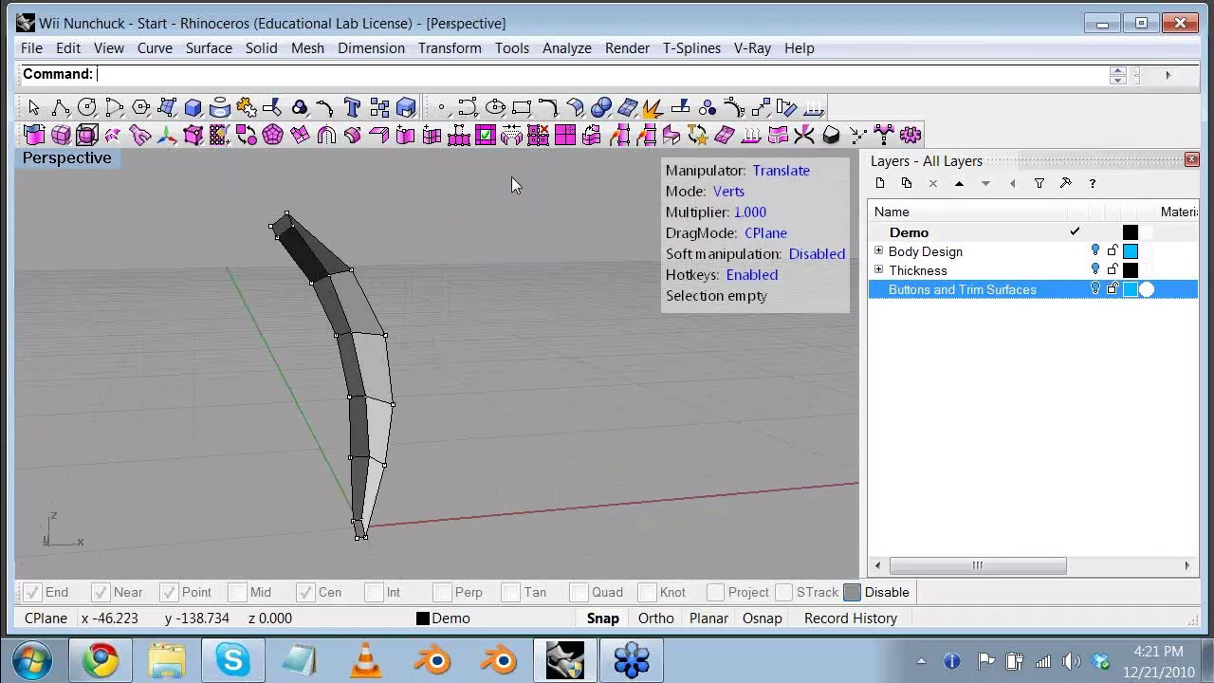
left_click(720, 193)
right_click_drag(237, 267, 346, 438)
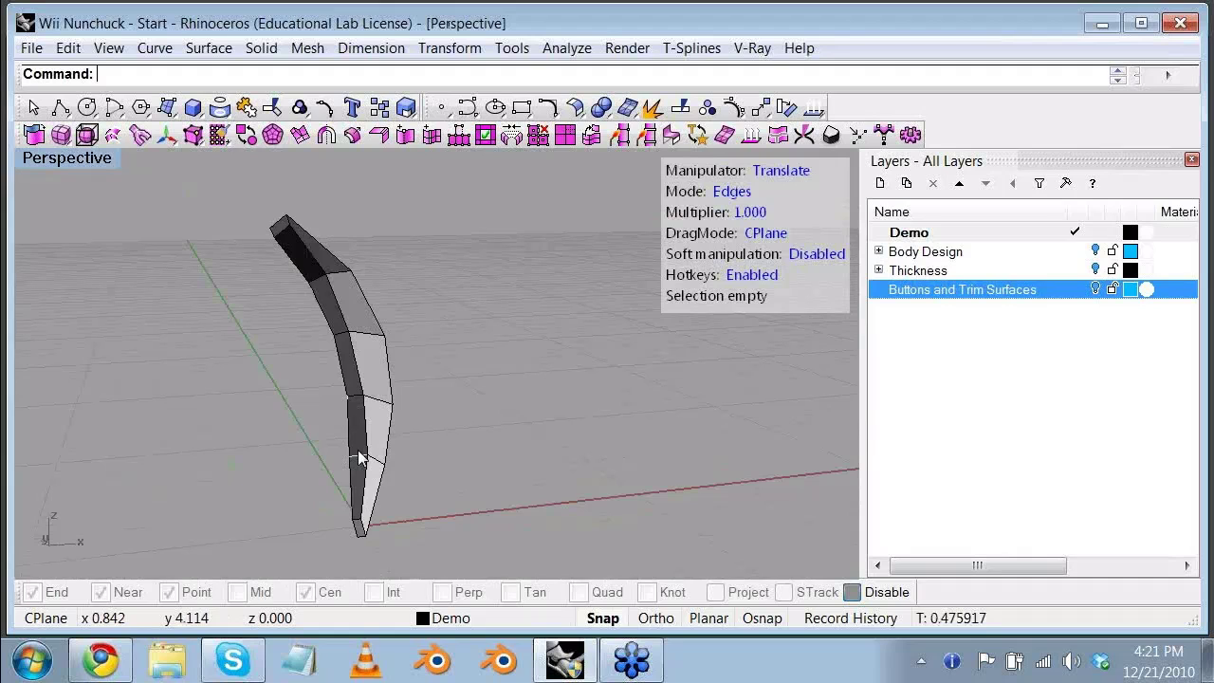
left_click(352, 505)
left_click(355, 525, "shift")
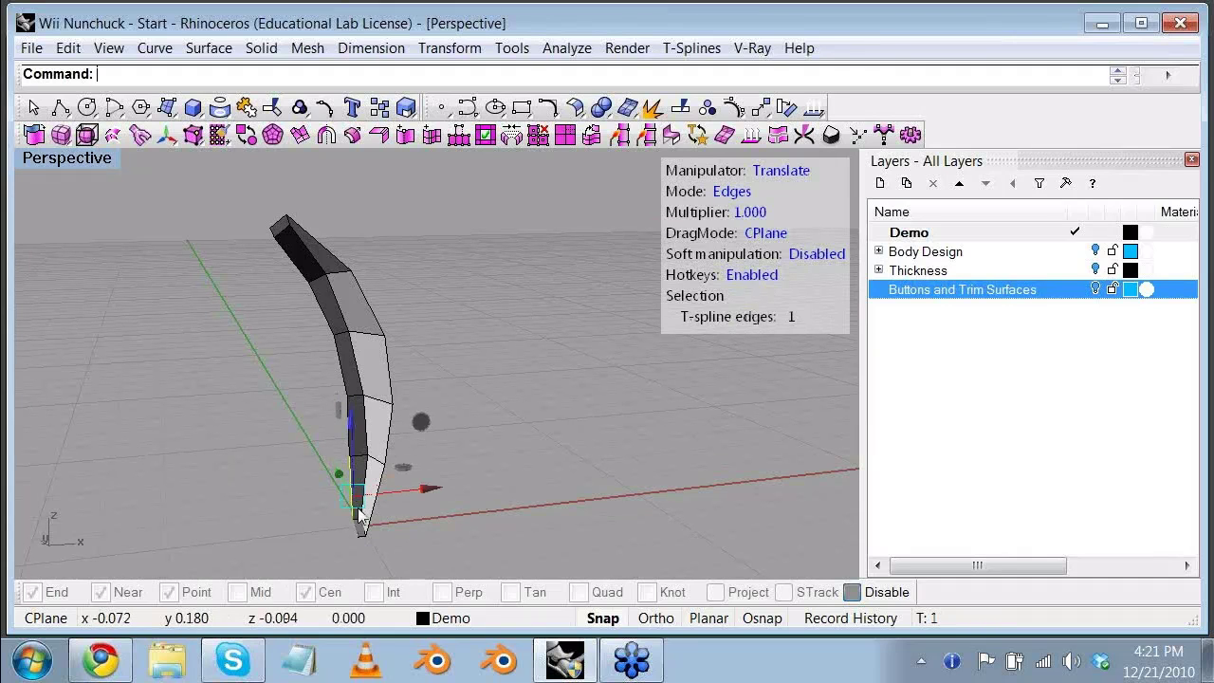
left_click(332, 344, "shift")
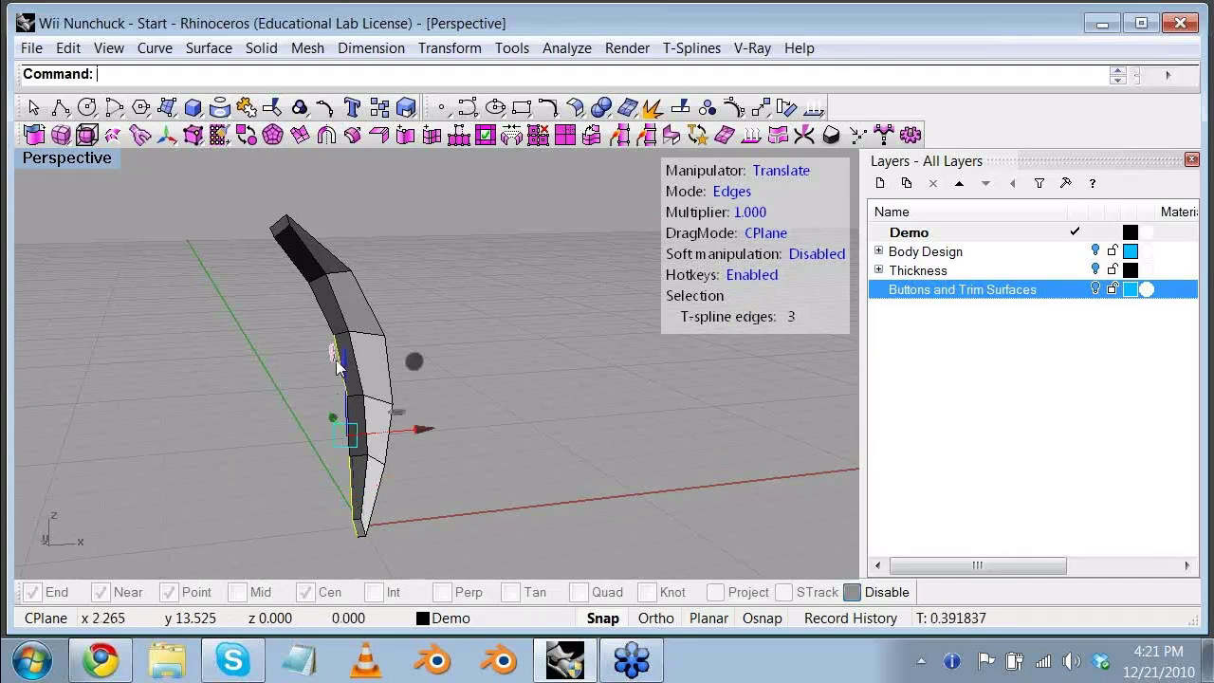
left_click(321, 308, "shift")
left_click(348, 425, "shift")
right_click_drag(348, 425, 299, 308, "shift")
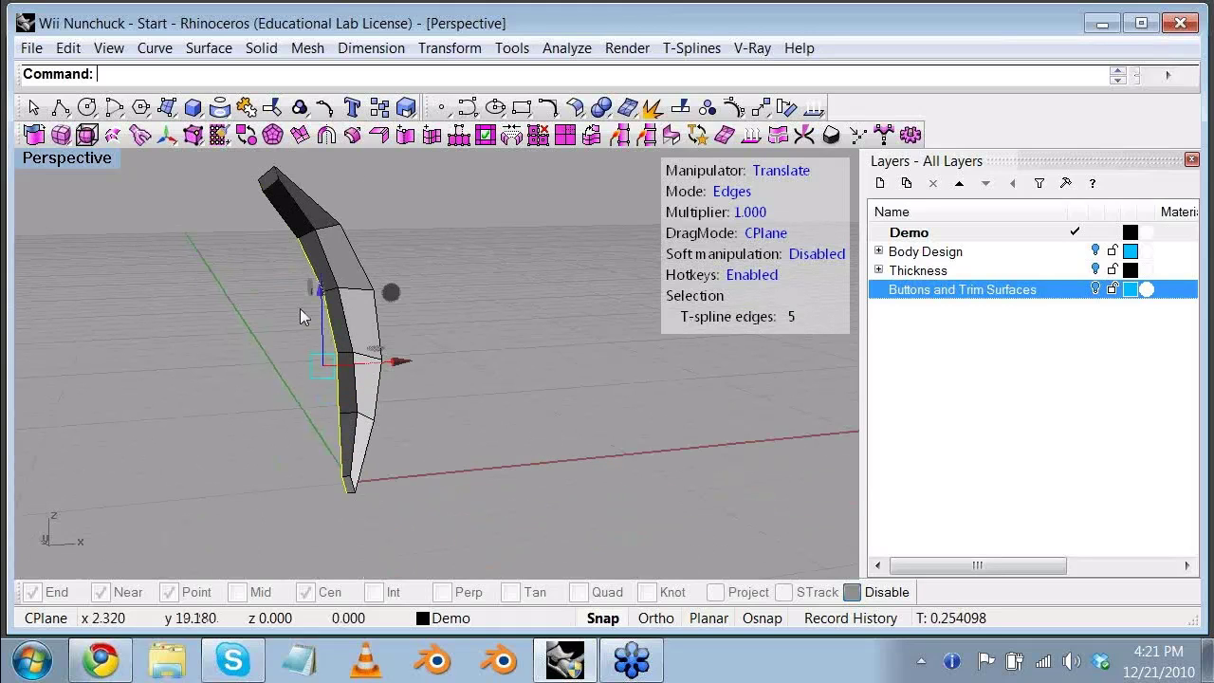
left_click(279, 213, "shift")
left_click(264, 187, "shift")
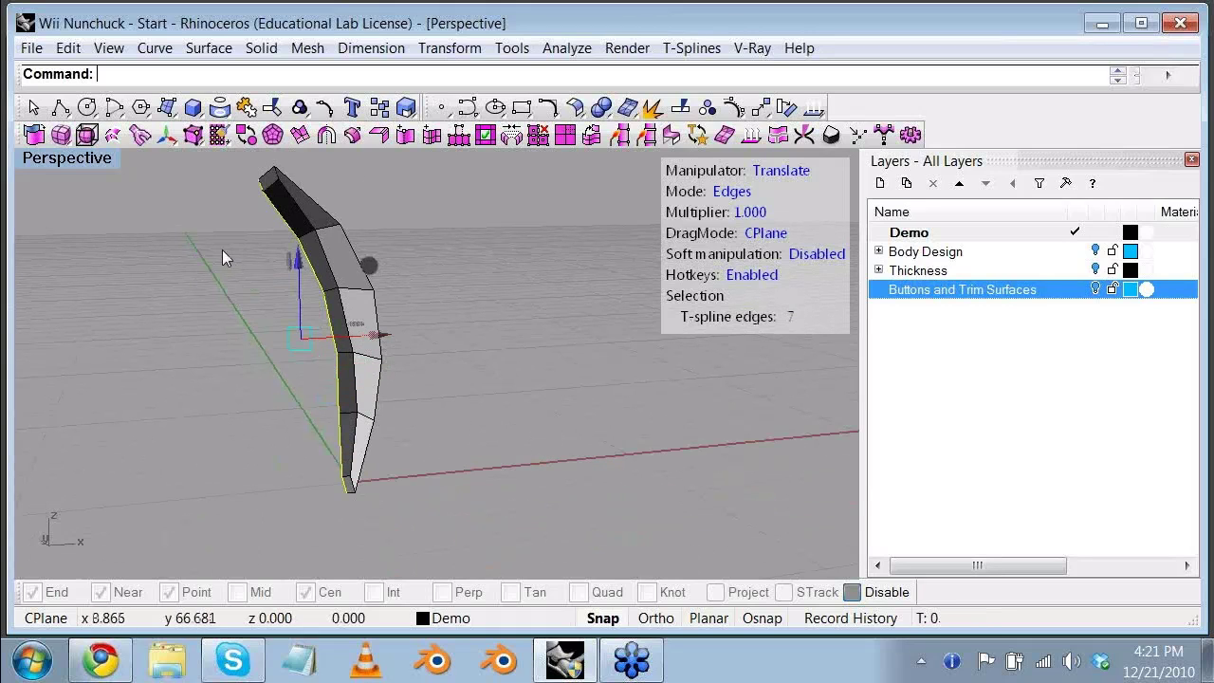
right_click_drag(222, 250, 554, 273)
Step: Extrude the seven selected edges in negative X in the Front view, toward the back of the body
double_click(67, 158)
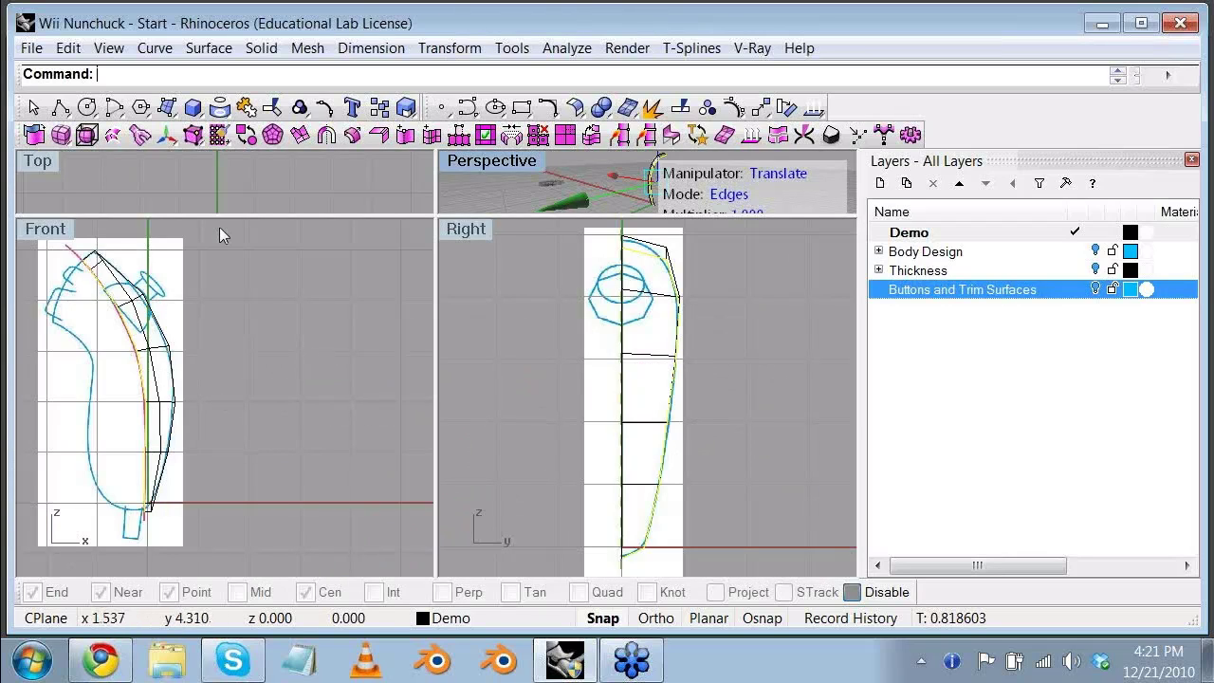
left_click(42, 233)
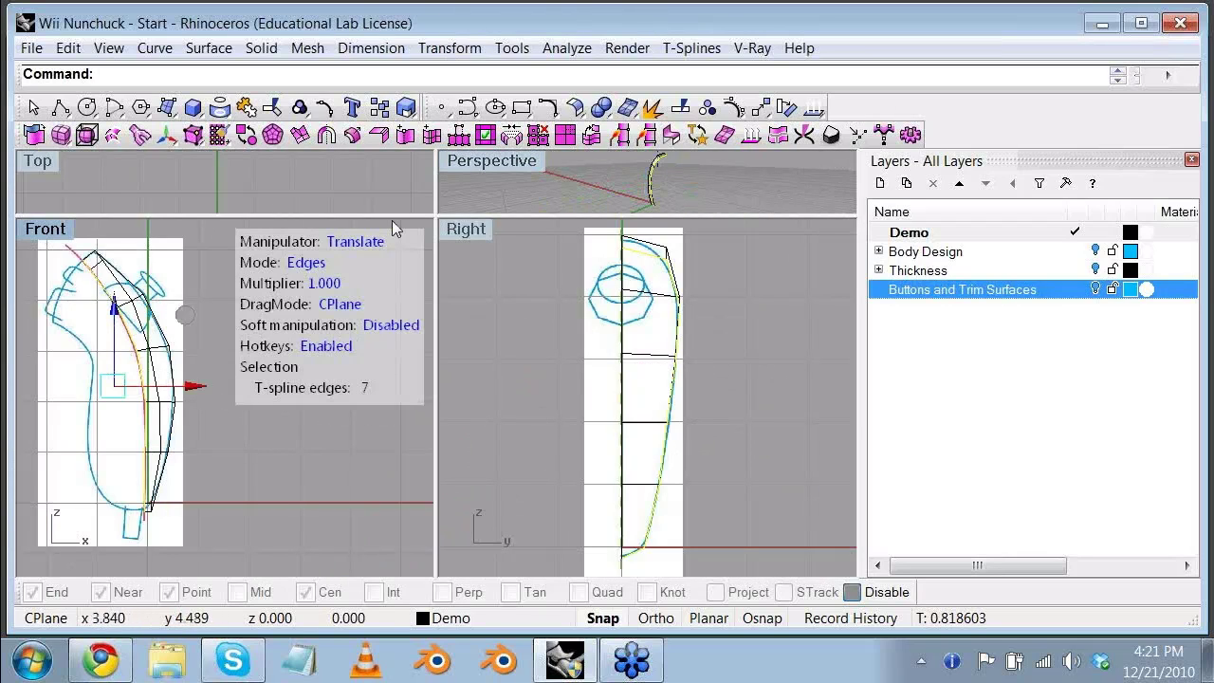
key("ctrl+m")
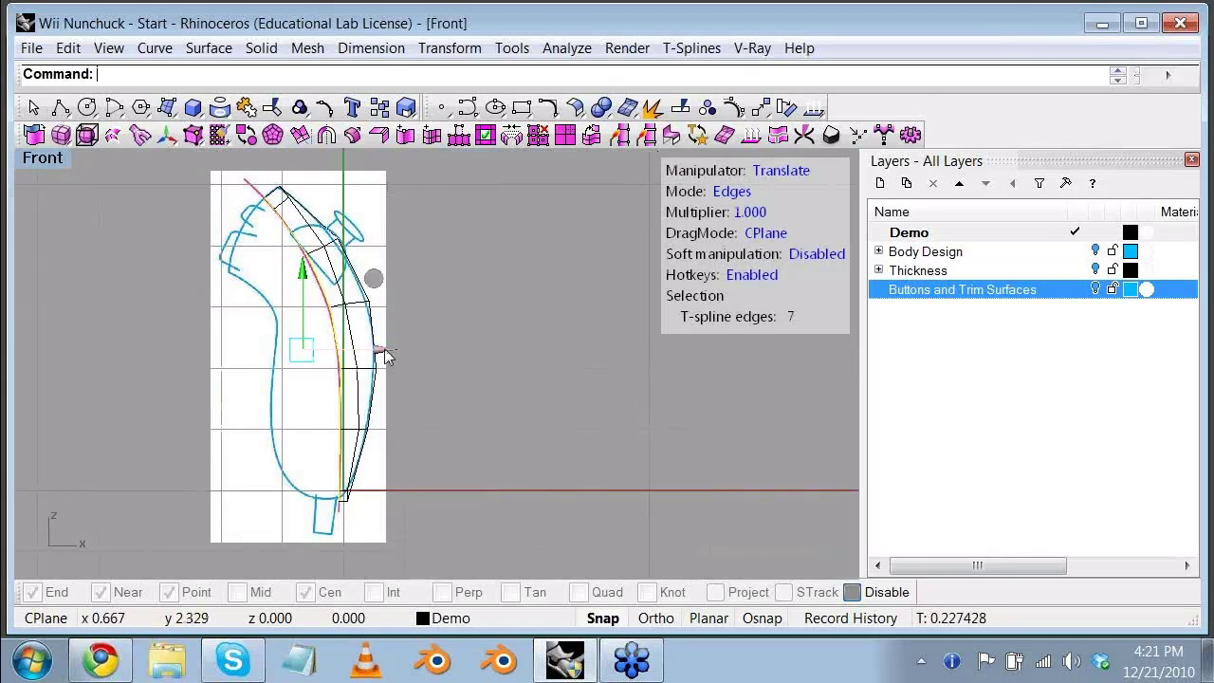
left_click_drag(382, 350, 342, 352)
right_click_drag(444, 233, 458, 269)
Step: Move the top two vertices of the extruded strip down to the blue outline and shift the next vertex down to follow
left_click(725, 193)
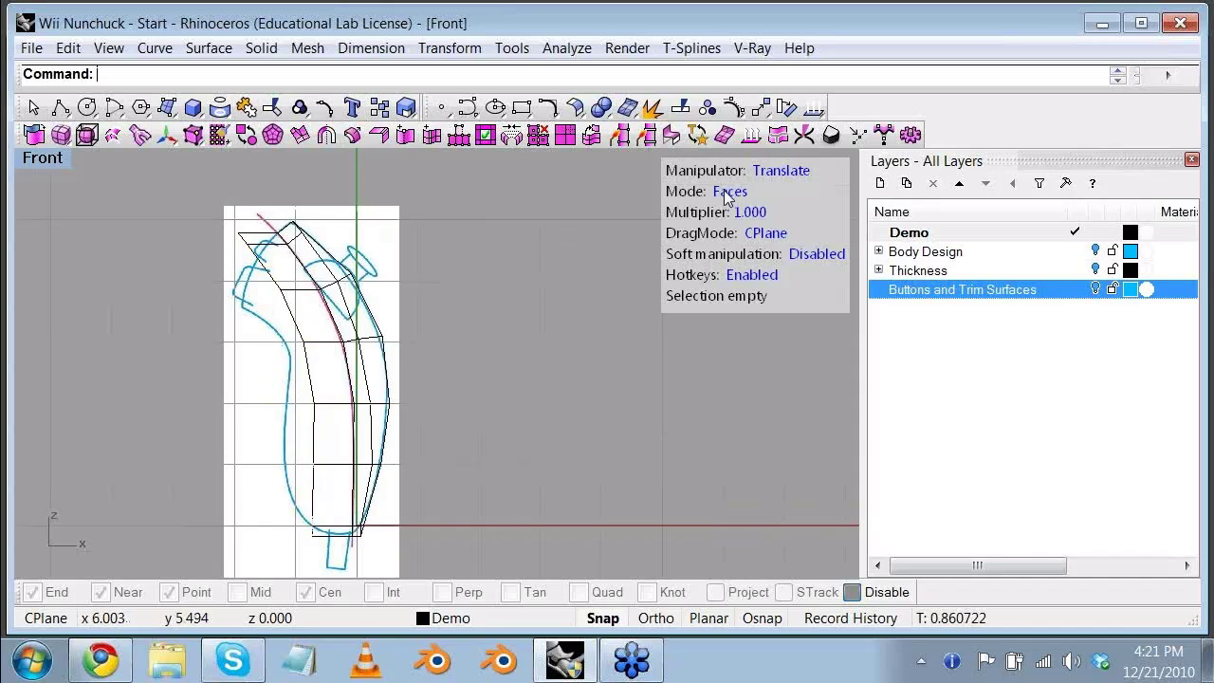
left_click(726, 192)
mouse_move(216, 227)
left_mouse_down()
mouse_move(258, 260)
mouse_move(231, 296)
mouse_move(256, 326)
left_mouse_up()
scroll(269, 216, "up", 3)
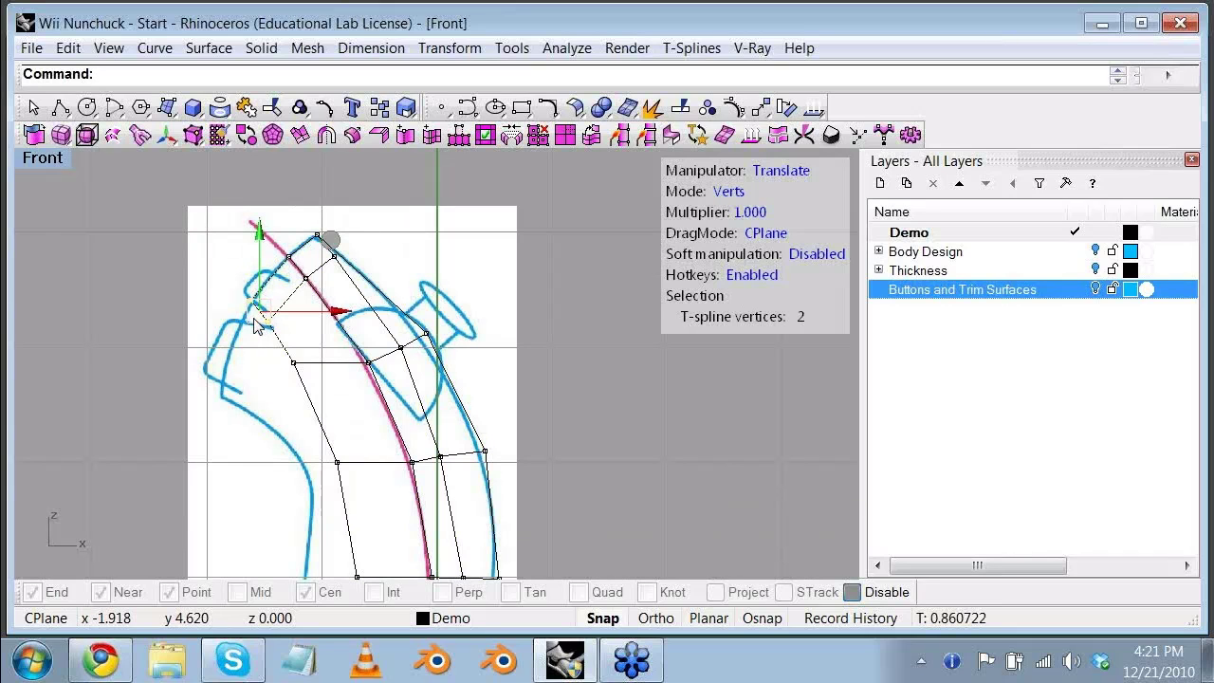
left_click(300, 371)
left_click_drag(299, 368, 317, 393)
right_click_drag(372, 467, 361, 376)
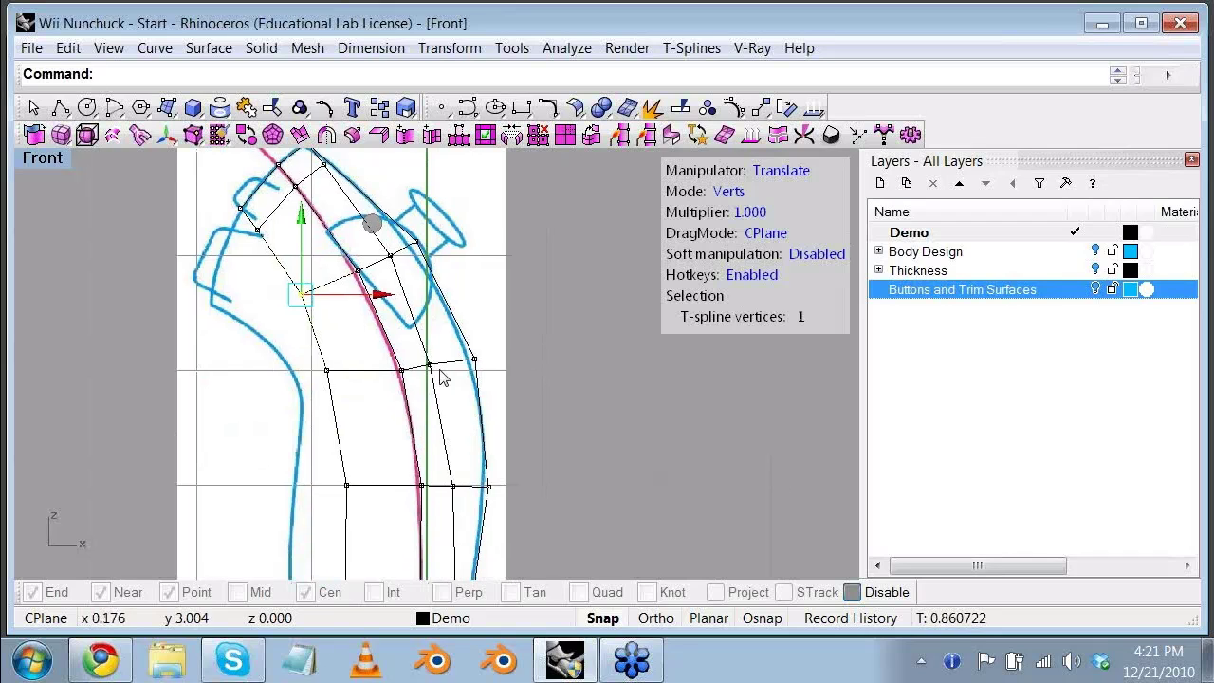
Step: Adjust the center, extruded and pink-curve vertices of the row below the joystick so the row slants evenly
left_click(431, 365)
left_click_drag(430, 287, 430, 293)
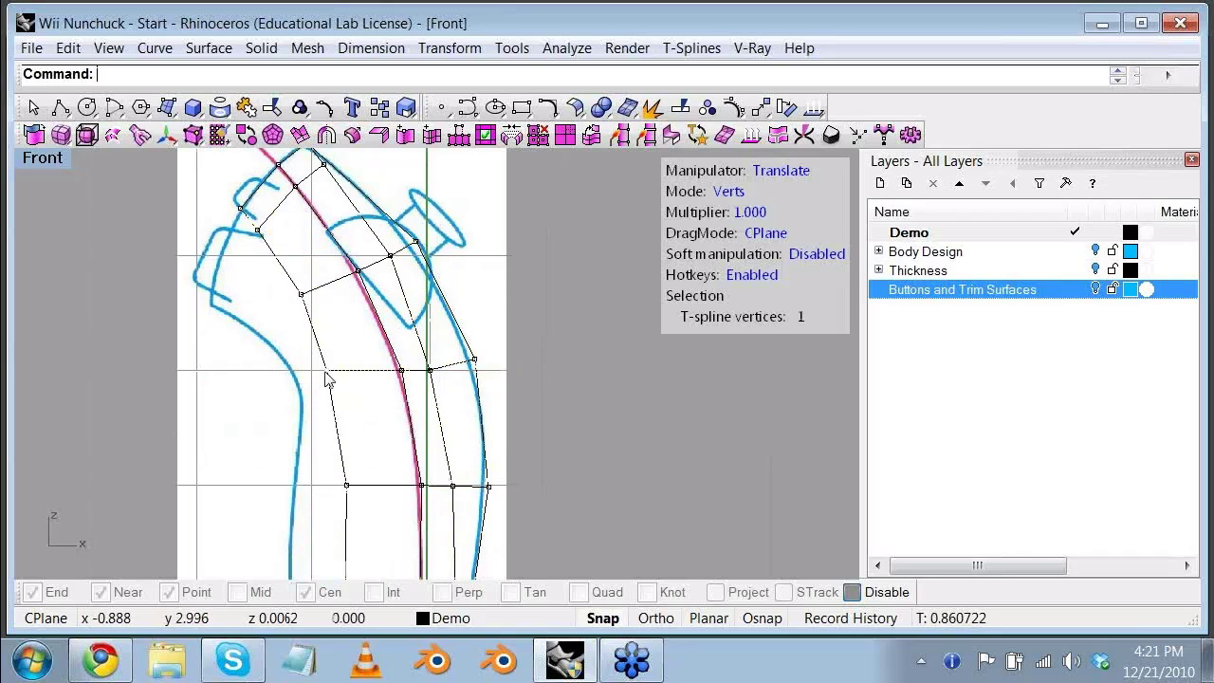
left_click(327, 372)
left_click_drag(331, 380, 342, 399)
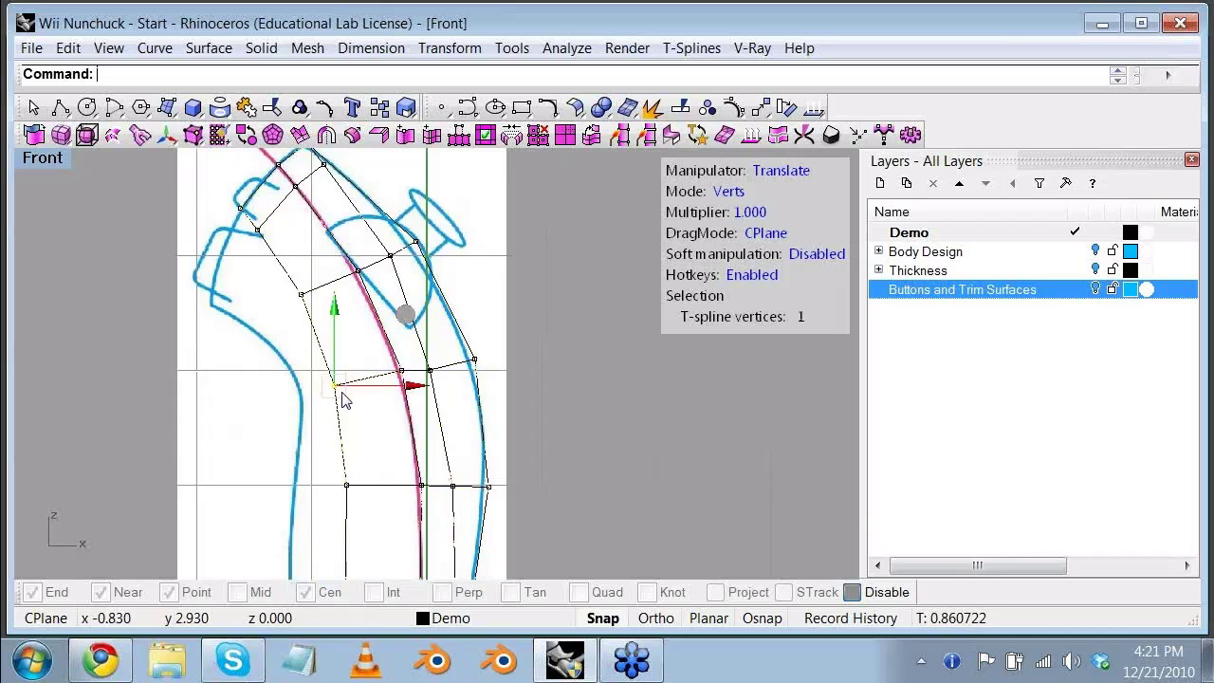
left_click(401, 370)
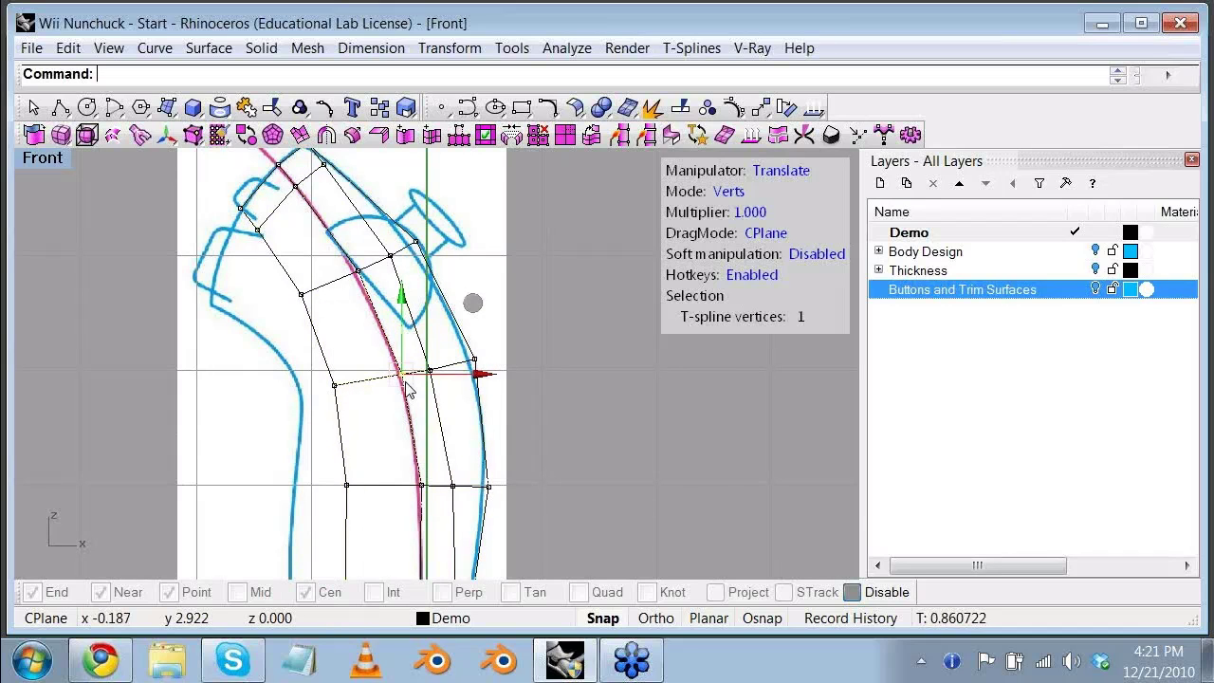
Step: Raise the two bottom vertices of the extruded strip to fit the blue outline at the base of the body
right_click_drag(299, 304, 320, 343)
right_click_drag(400, 515, 360, 357)
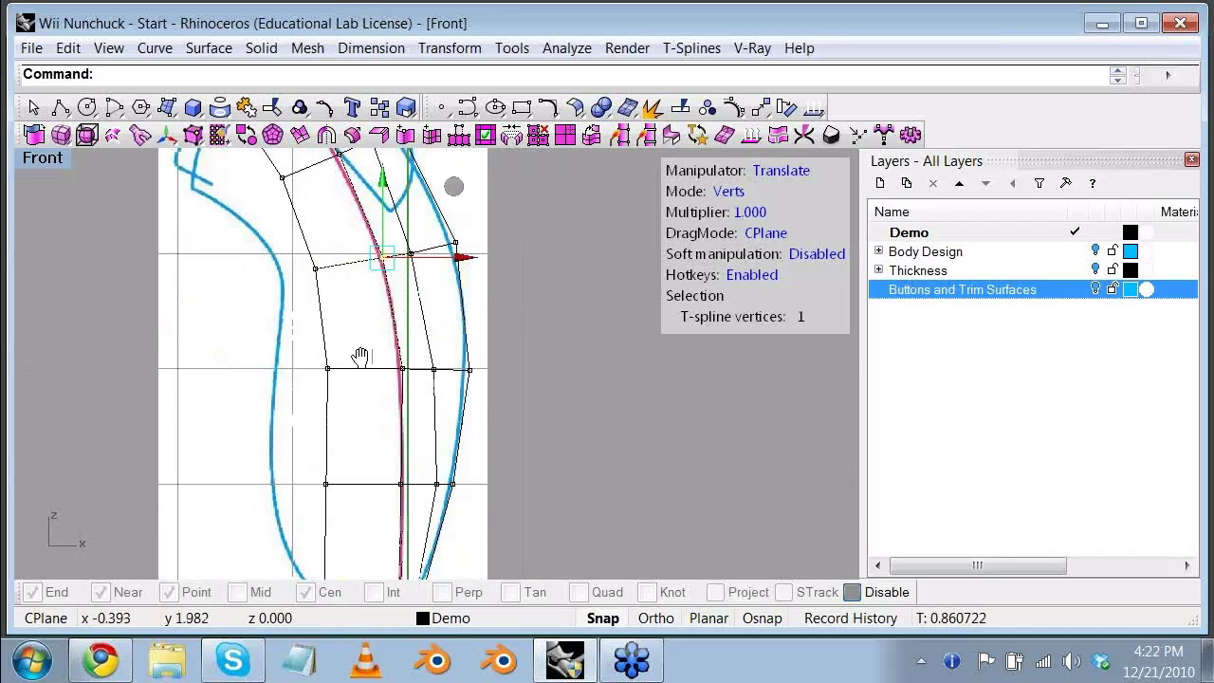
left_click_drag(309, 431, 317, 431)
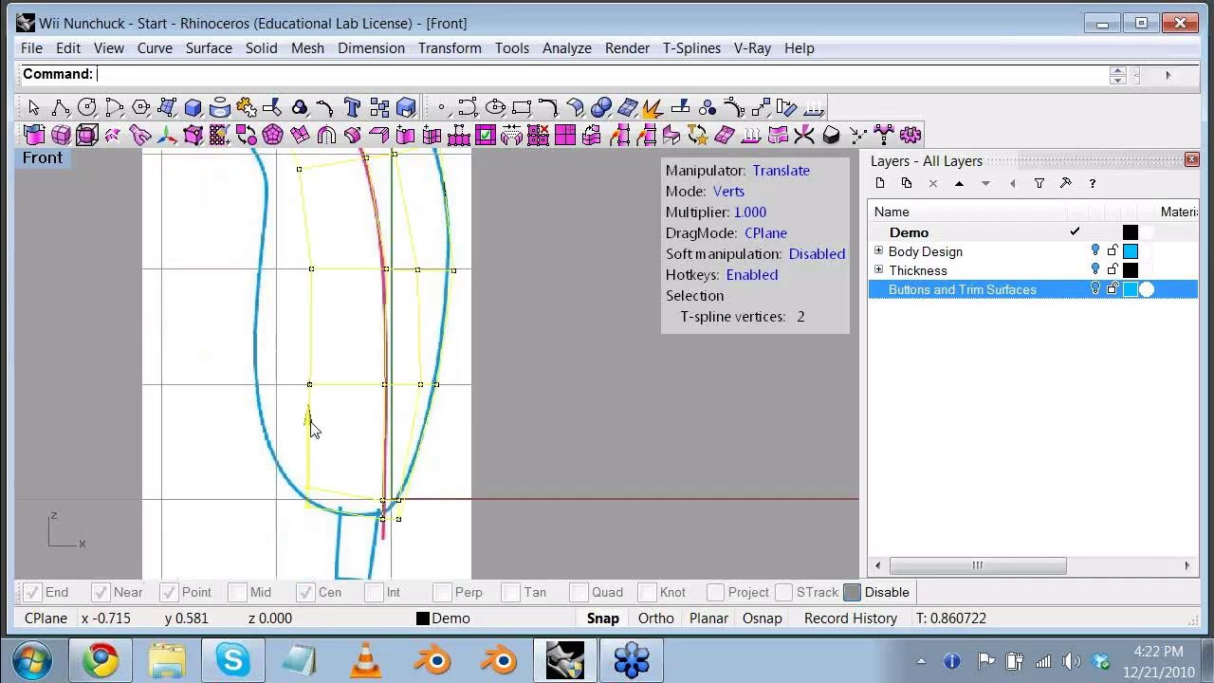
right_click_drag(442, 419, 440, 612)
scroll(434, 335, "down", 2)
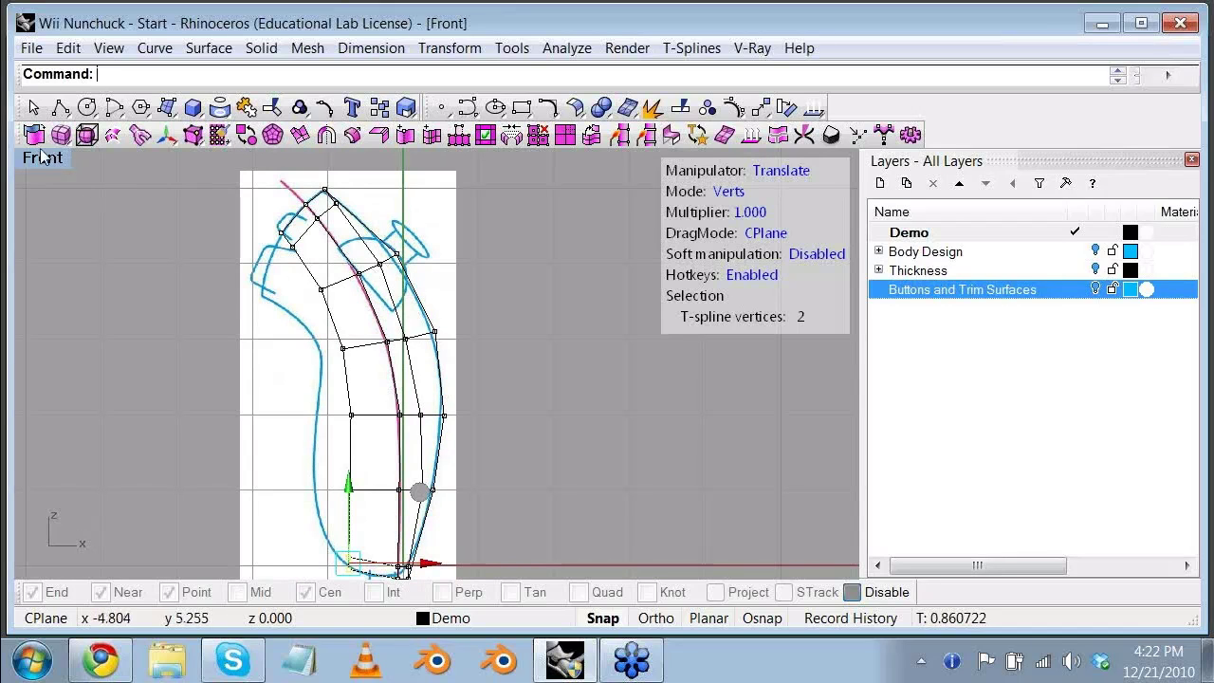
Step: Switch to edge editing and select the edges along the back of the extruded strip, from its upper end to the base
left_click_drag(253, 223, 301, 254)
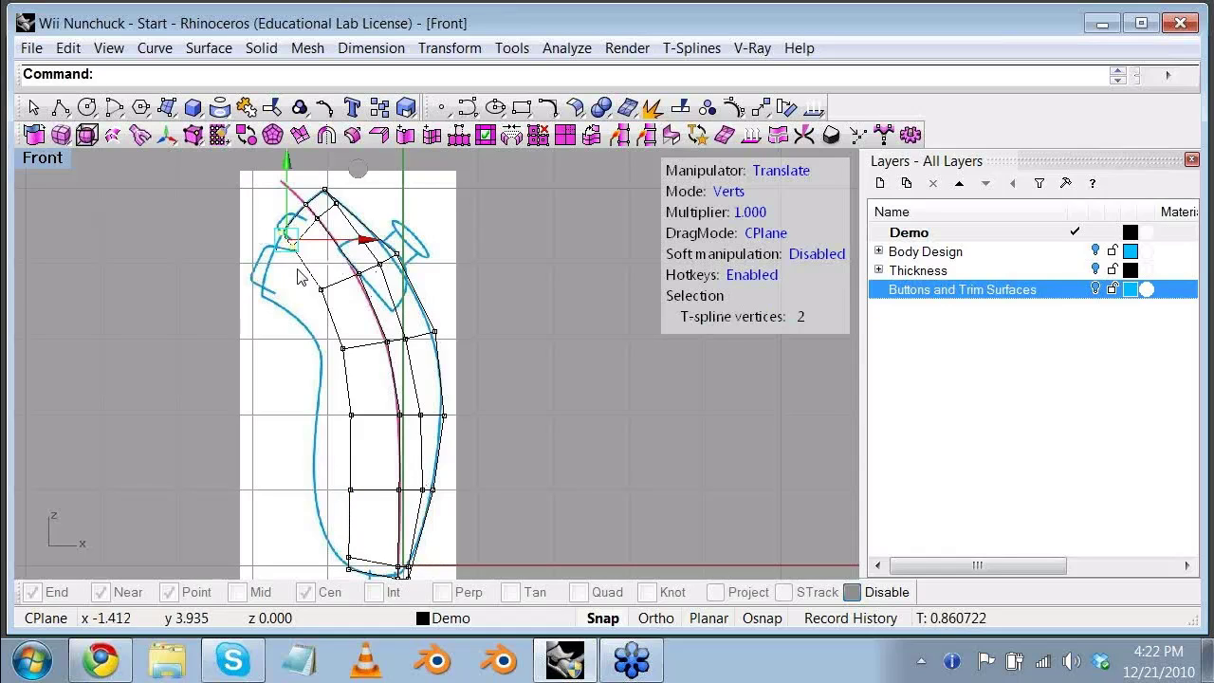
left_click(730, 192)
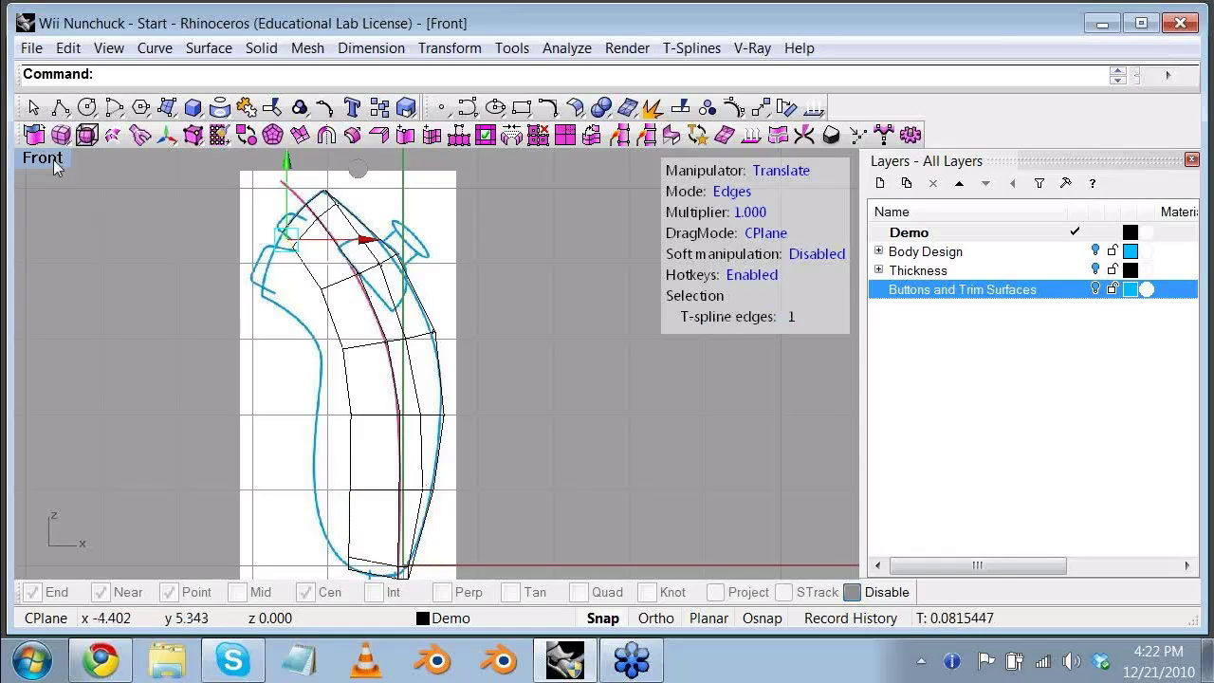
left_click(731, 190)
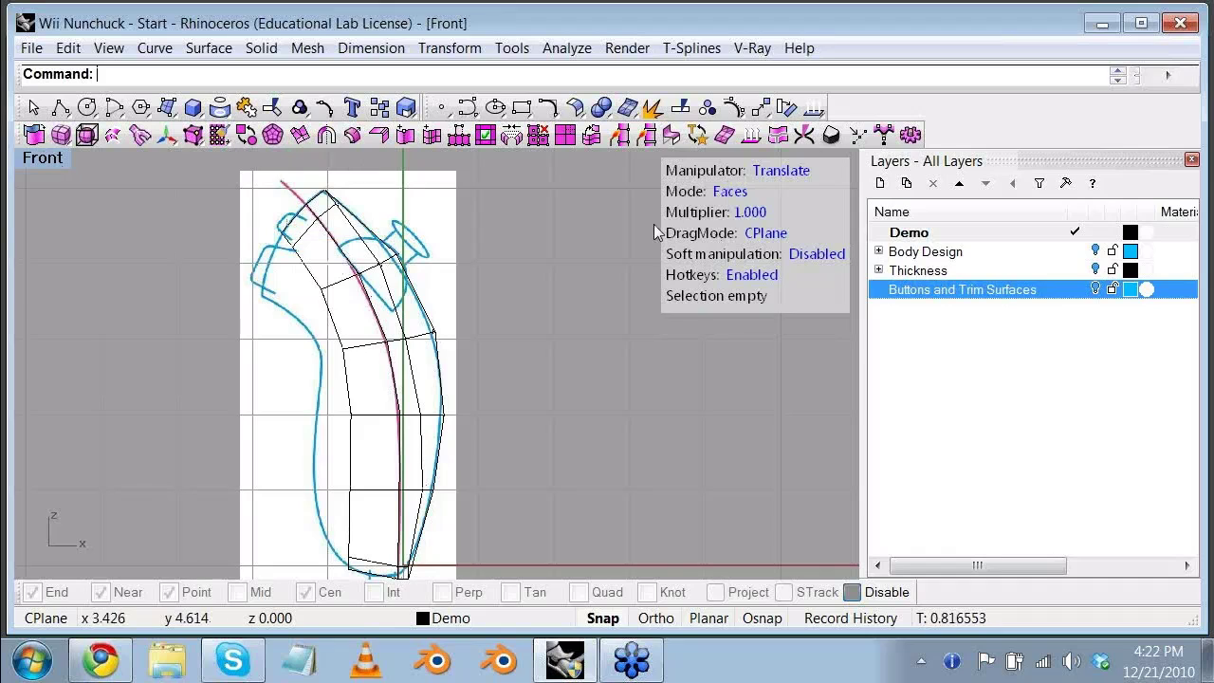
left_click(728, 191)
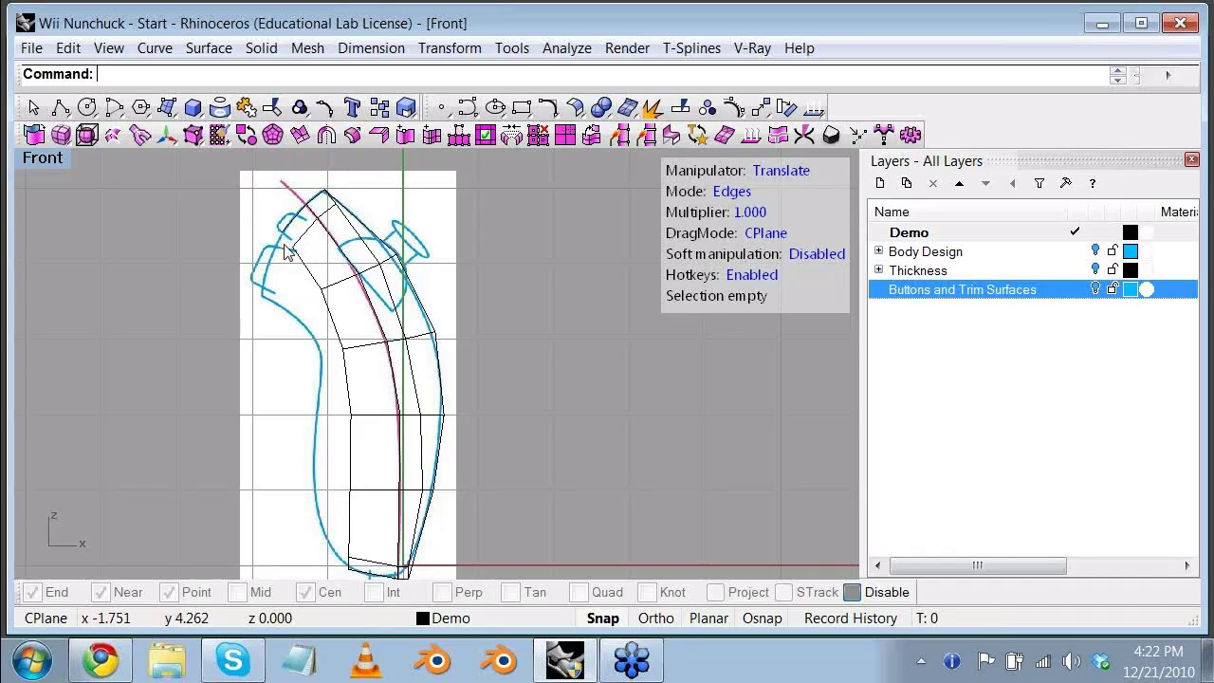
left_click(282, 248)
left_click(328, 309, "shift")
left_click(344, 361, "shift")
left_click(350, 426, "shift")
left_click(355, 481, "shift")
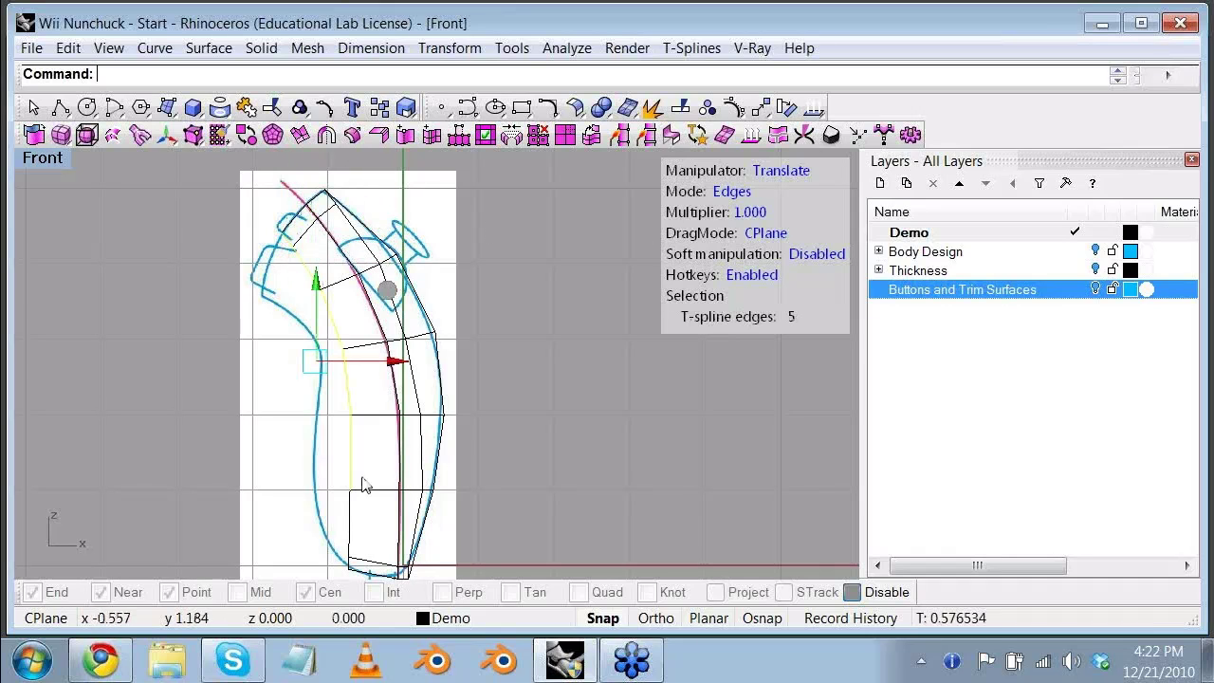
left_click(349, 569, "shift")
key("Page_Up")
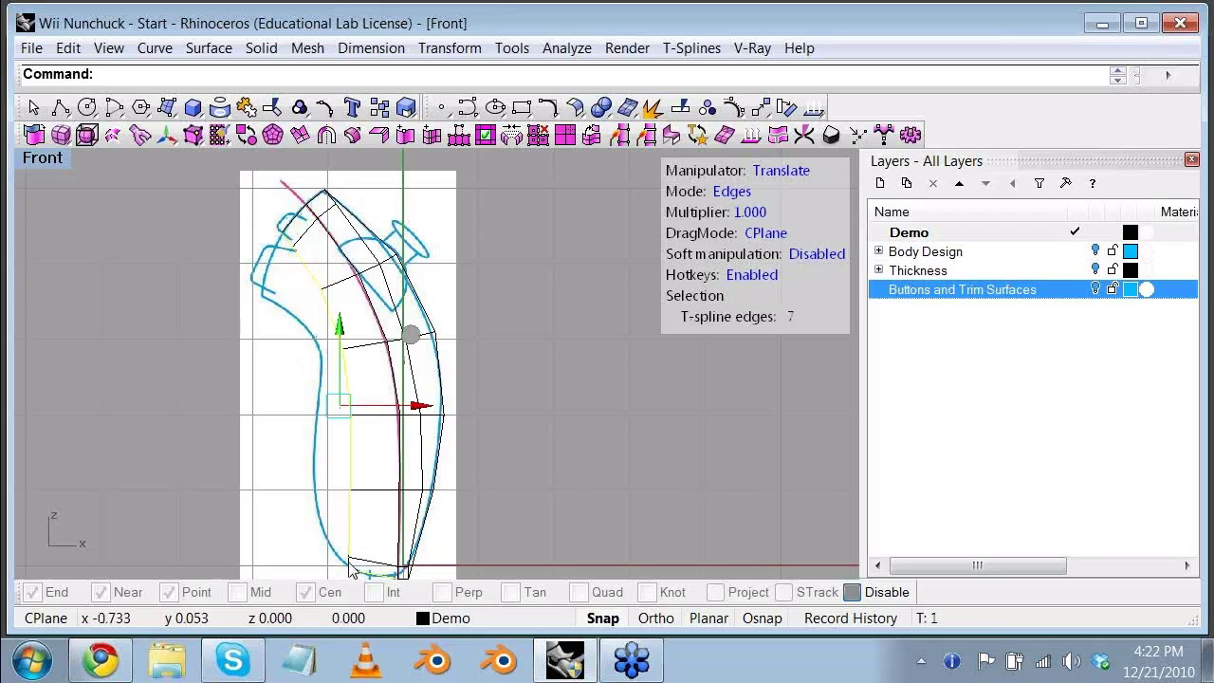
Step: Deselect the stray edge at the base in the Perspective view and extrude the remaining seven edges in negative X in the Front view
right_click_drag(204, 406, 170, 240)
key("ctrl+m")
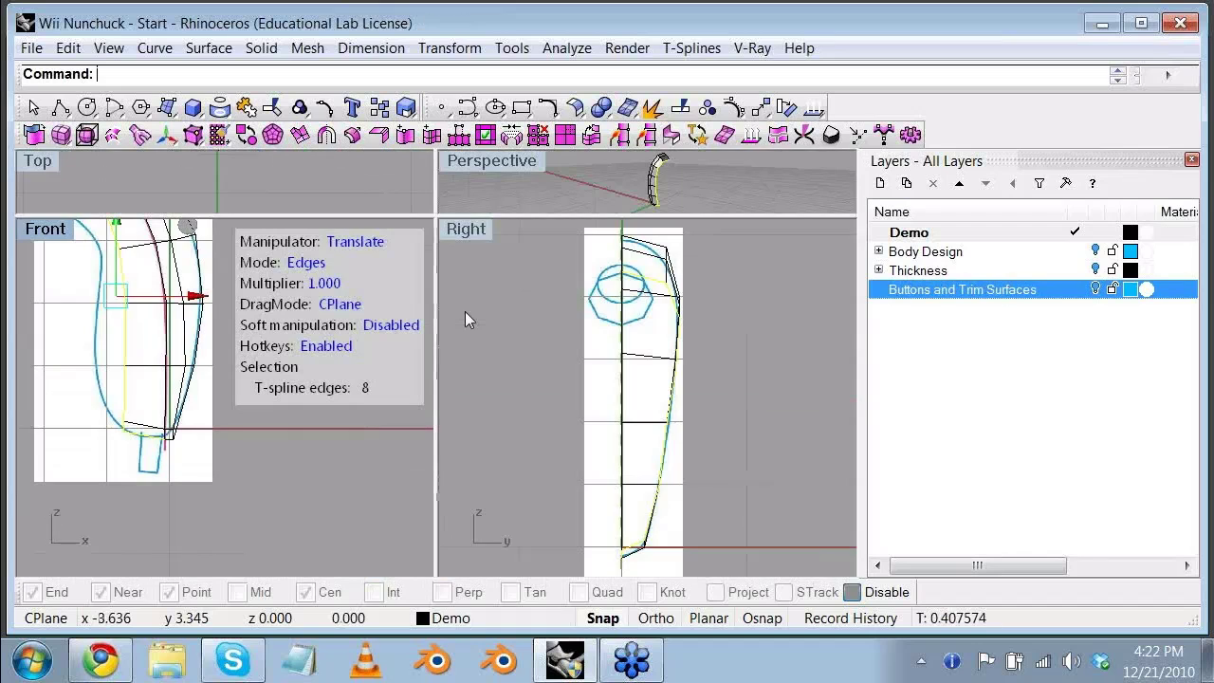
left_click(565, 162)
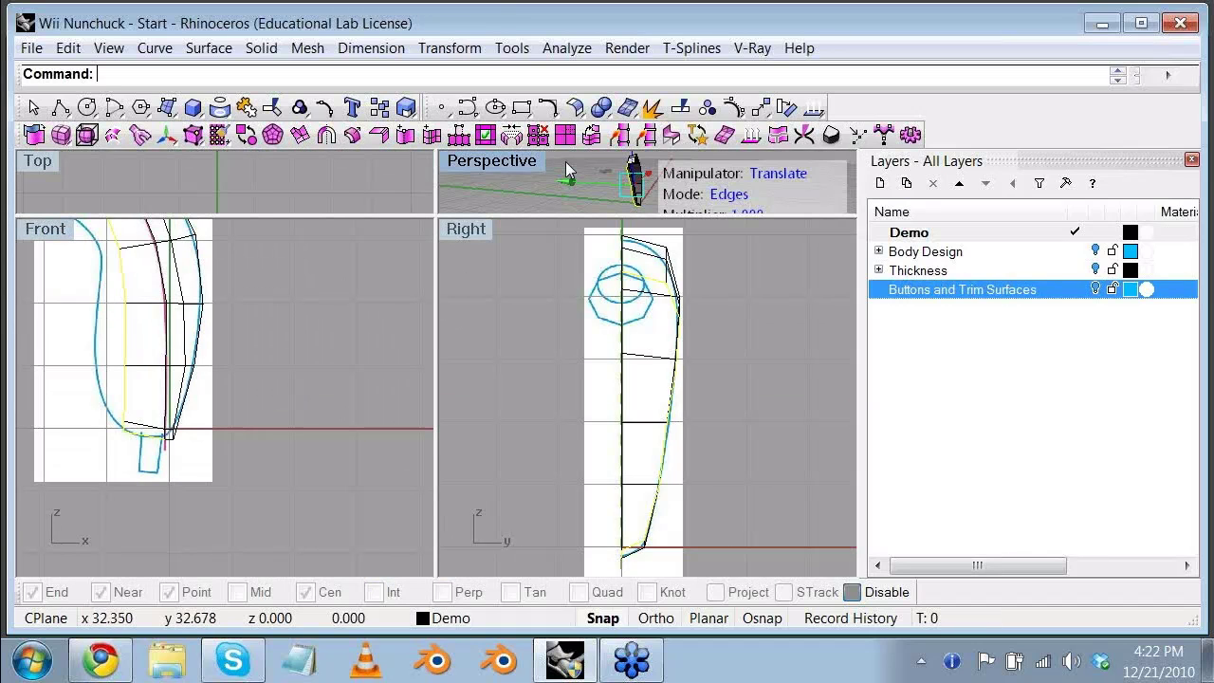
key("ctrl+m")
right_click_drag(628, 223, 417, 261)
left_click(325, 496, "ctrl")
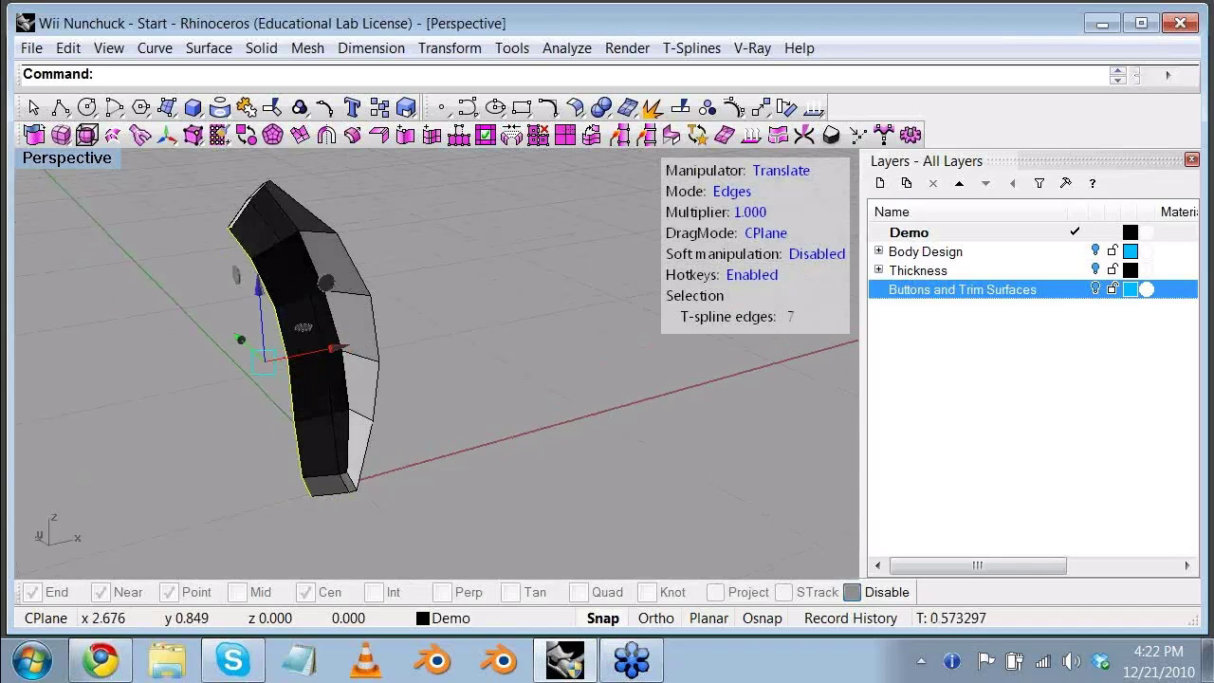
right_click_drag(498, 398, 384, 365)
right_click_drag(313, 398, 315, 342)
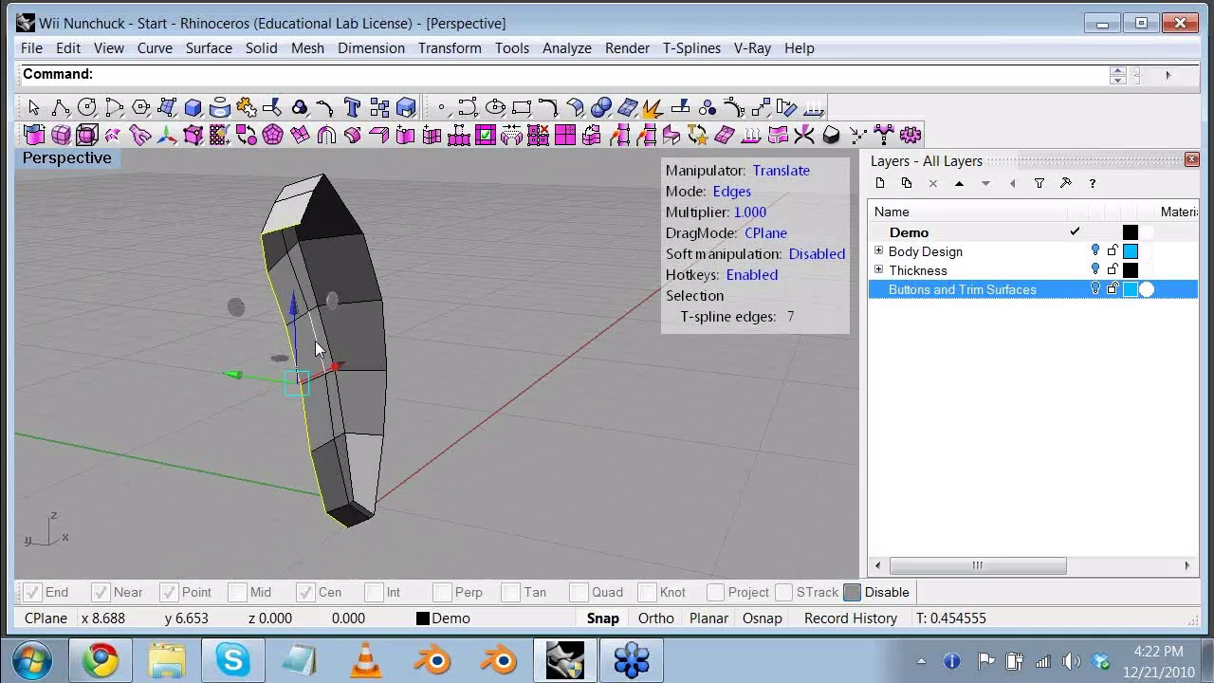
double_click(90, 166)
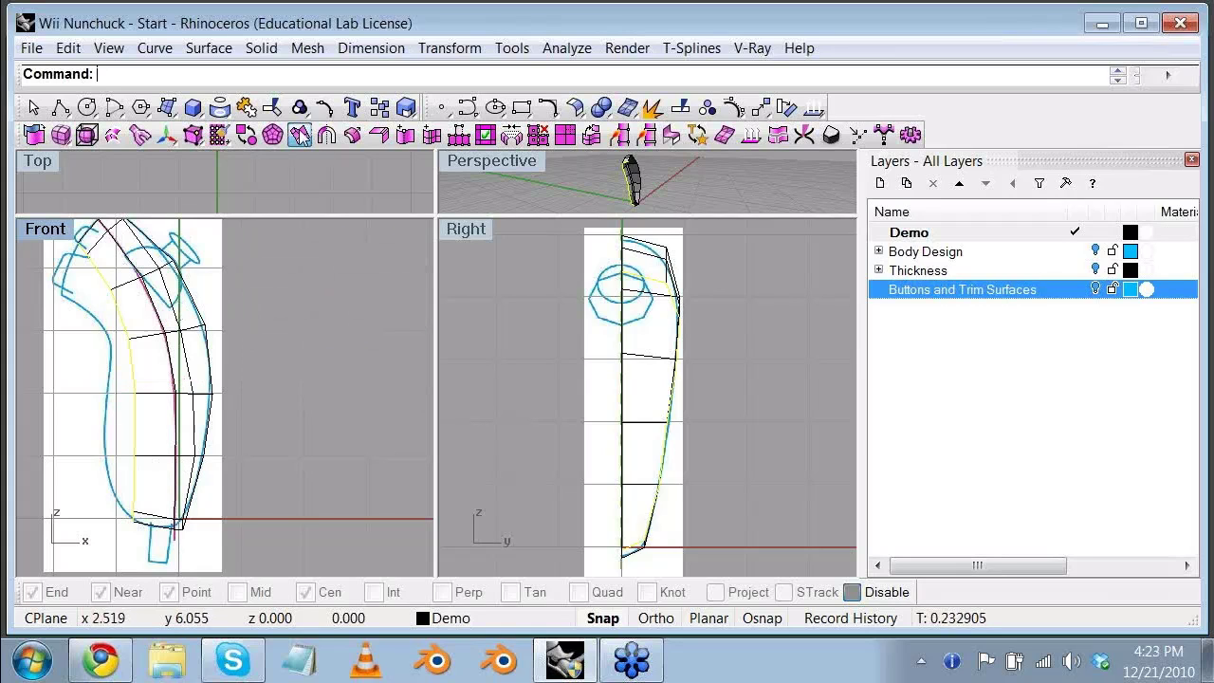
left_click_drag(201, 390, 174, 389)
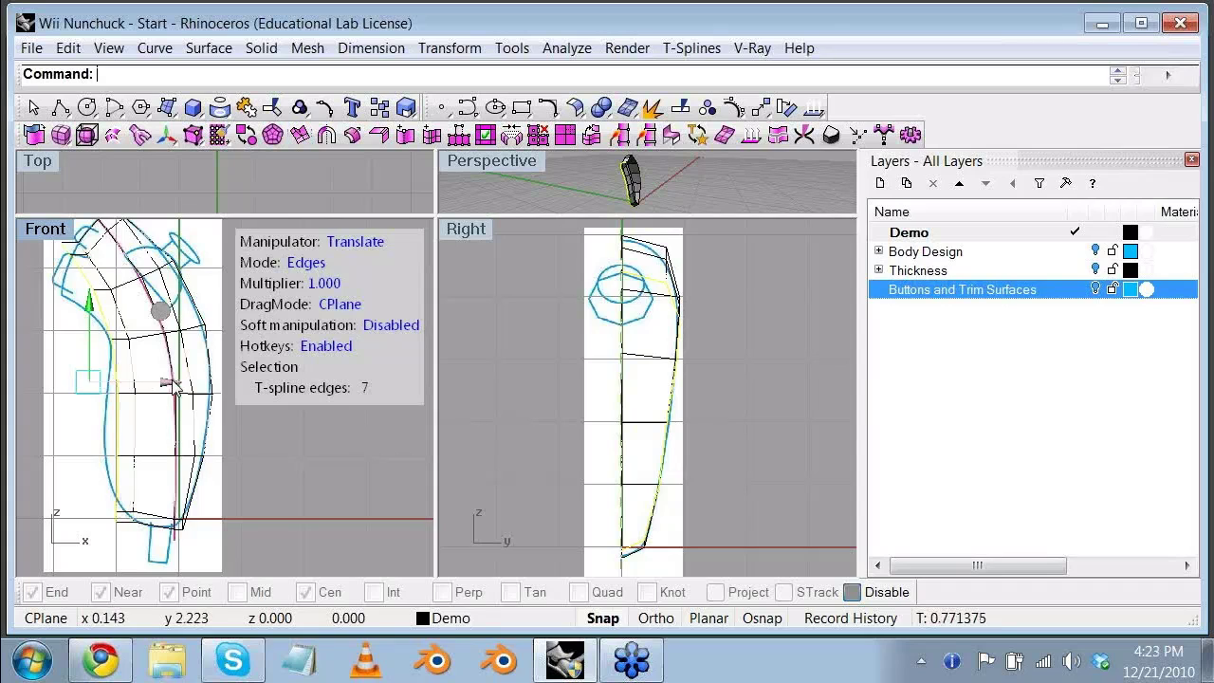
Step: Switch to vertex editing and move the two top vertices of the new strip down to the blue outline beside the trigger buttons
key("ctrl+m")
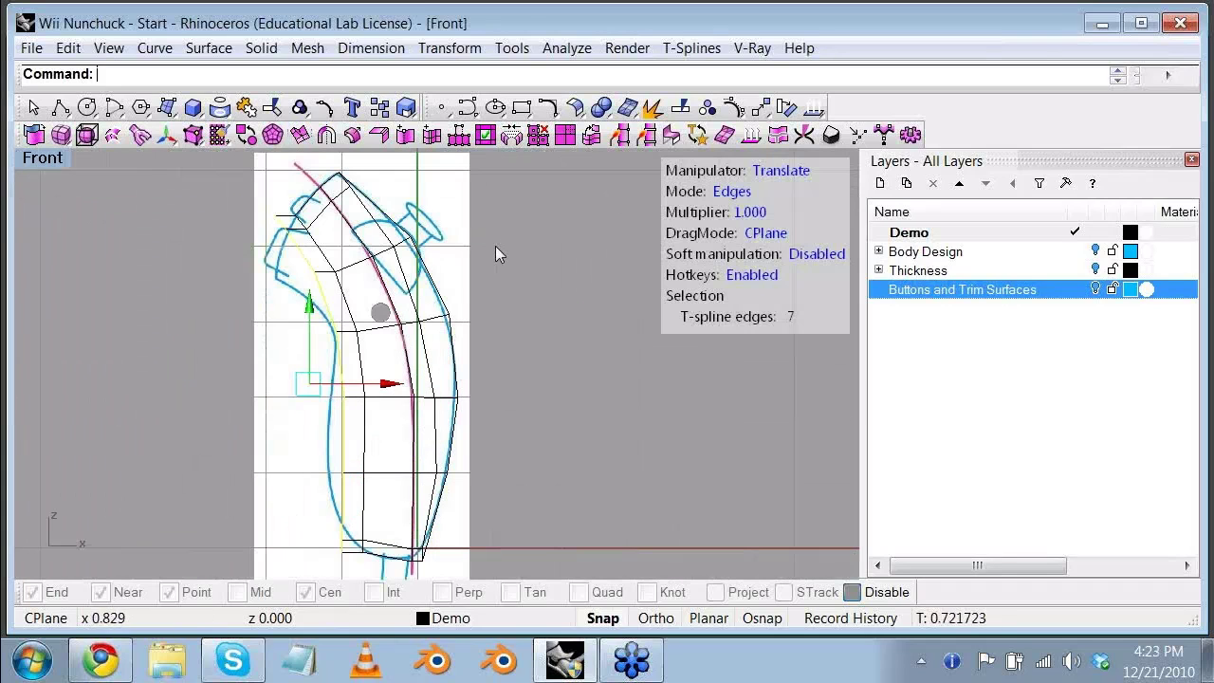
left_click(495, 246)
left_click(730, 191)
left_click(730, 190)
left_click(730, 191)
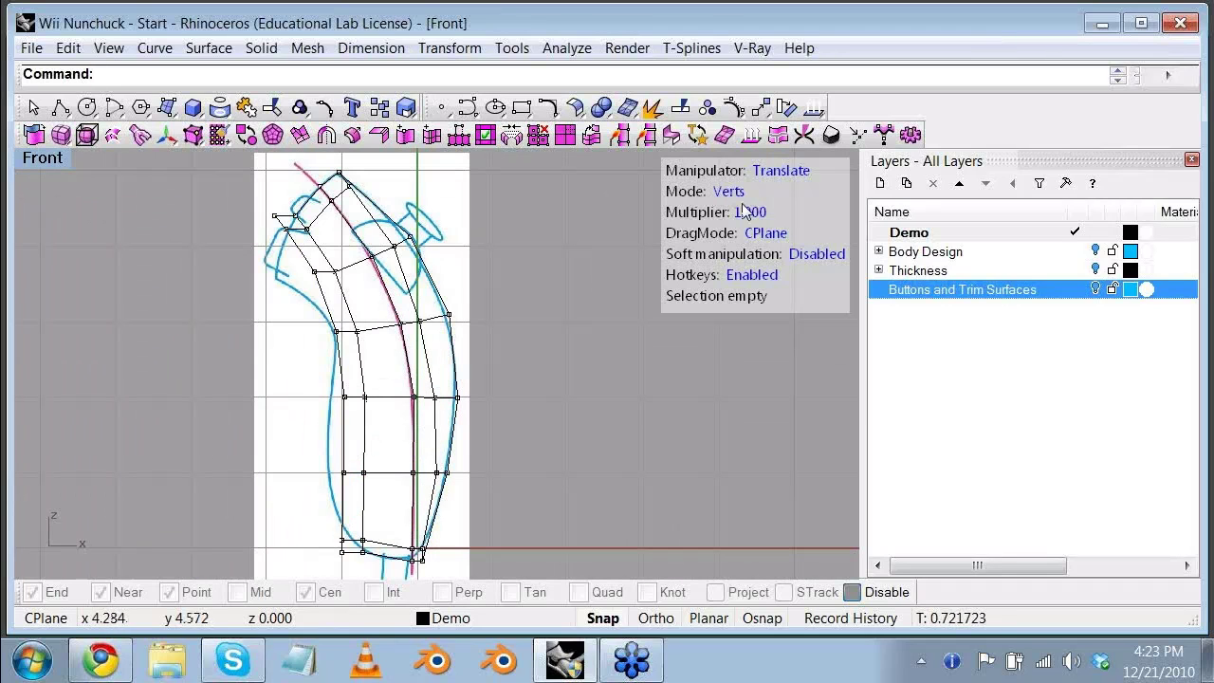
left_click_drag(255, 193, 279, 236)
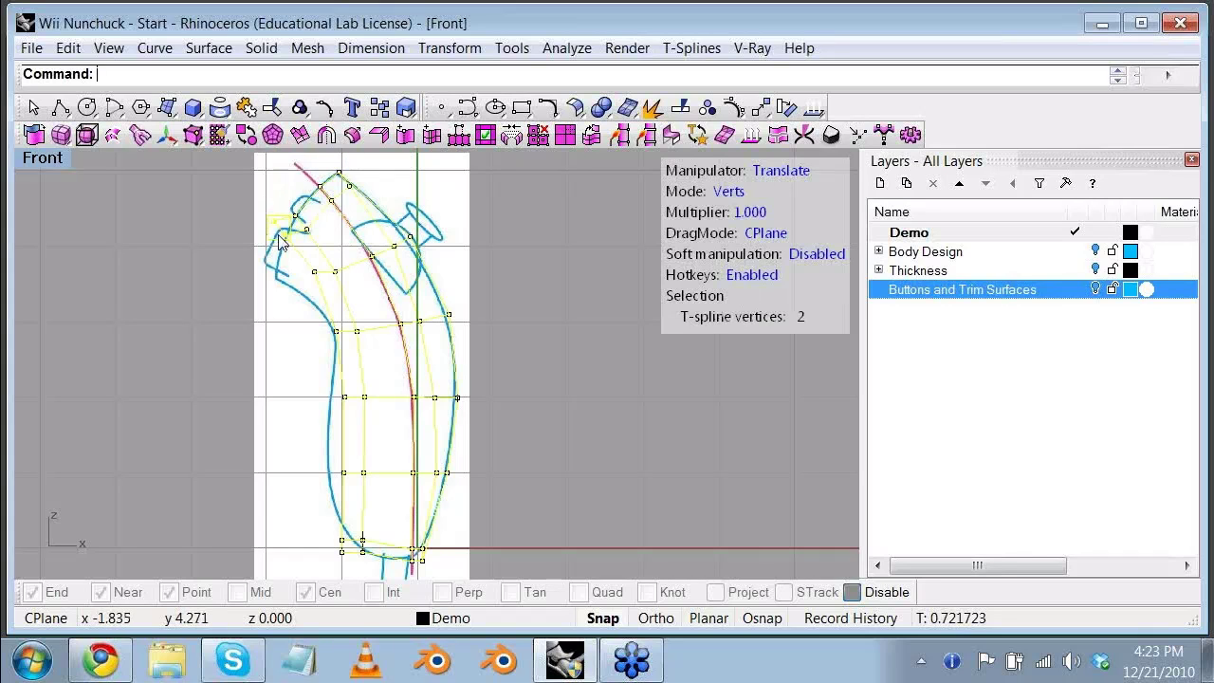
scroll(318, 296, "up", 2)
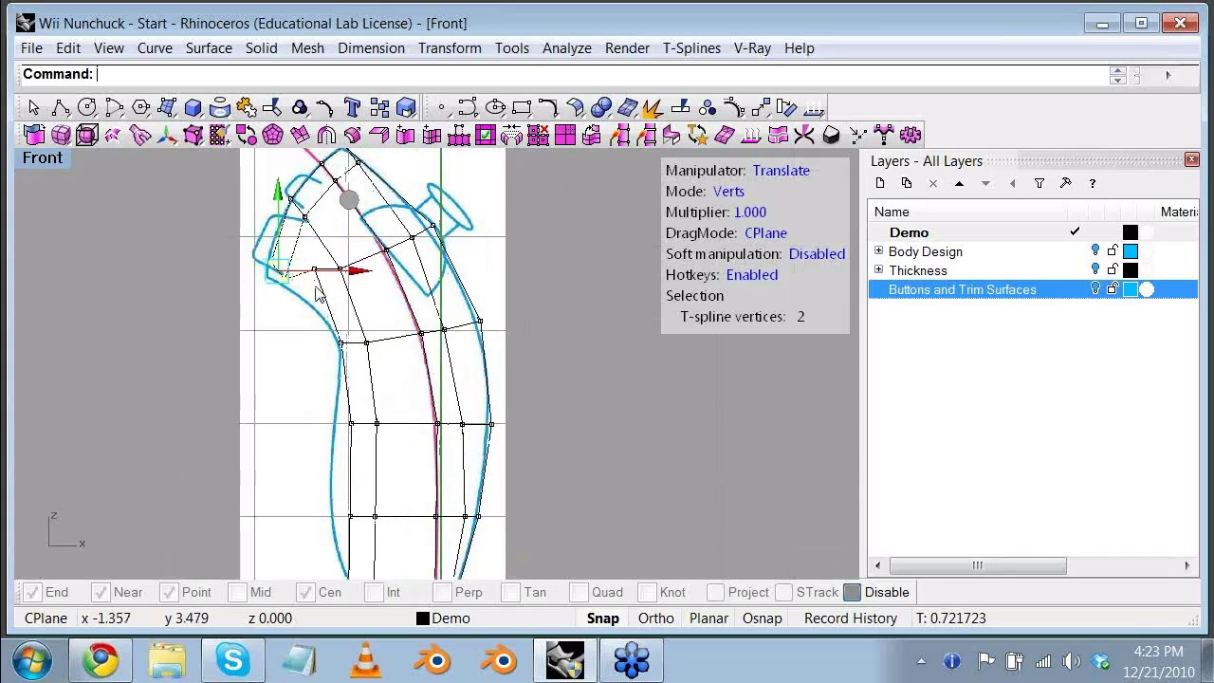
Step: Fit the middle vertices along the new strip's back edge to the blue outline
scroll(319, 285, "up", 2)
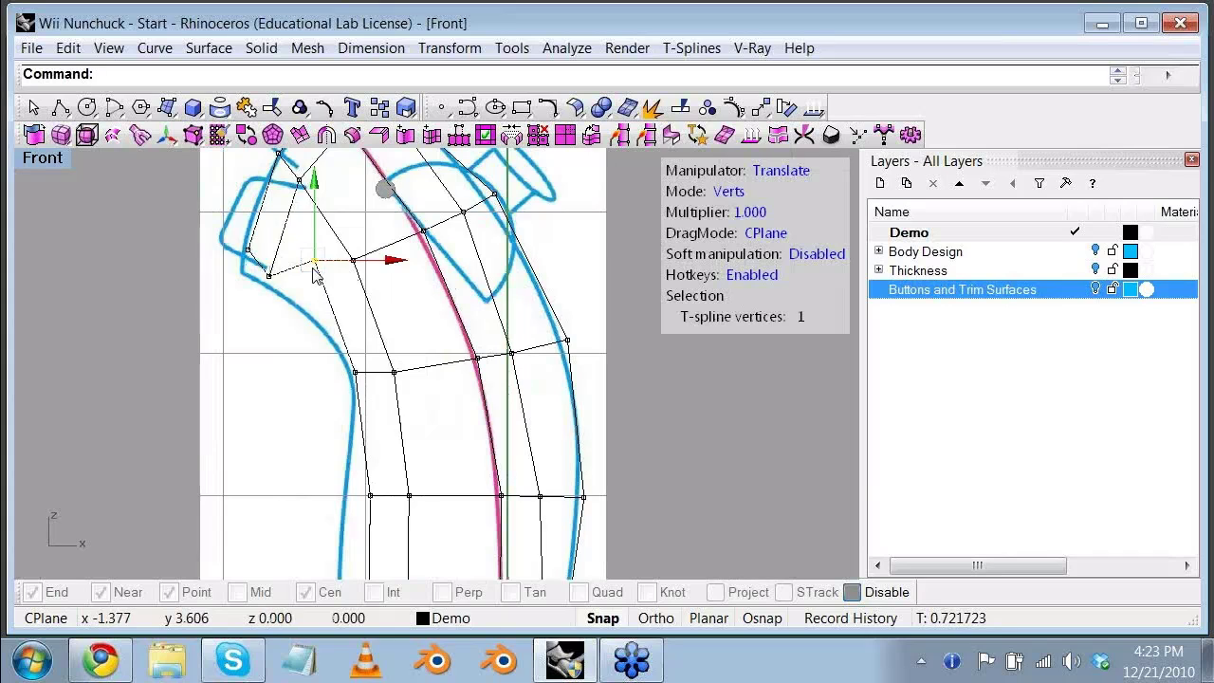
left_click_drag(321, 286, 250, 281)
right_click_drag(285, 503, 264, 320)
left_click_drag(310, 286, 360, 327)
left_click_drag(425, 315, 395, 316)
left_click_drag(292, 432, 388, 480)
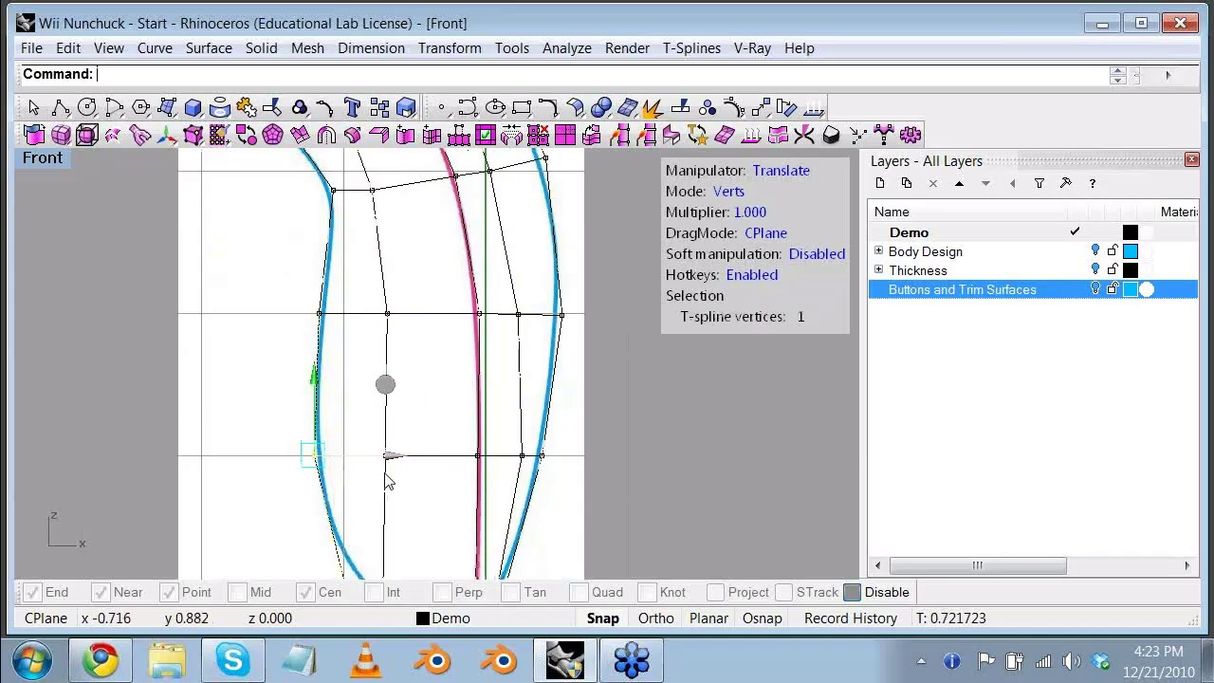
Step: Raise the two bottom vertices of the new strip to the blue outline at the lower back of the body
right_click_drag(388, 480, 374, 388)
left_click_drag(316, 483, 347, 523)
left_click_drag(336, 434, 334, 387)
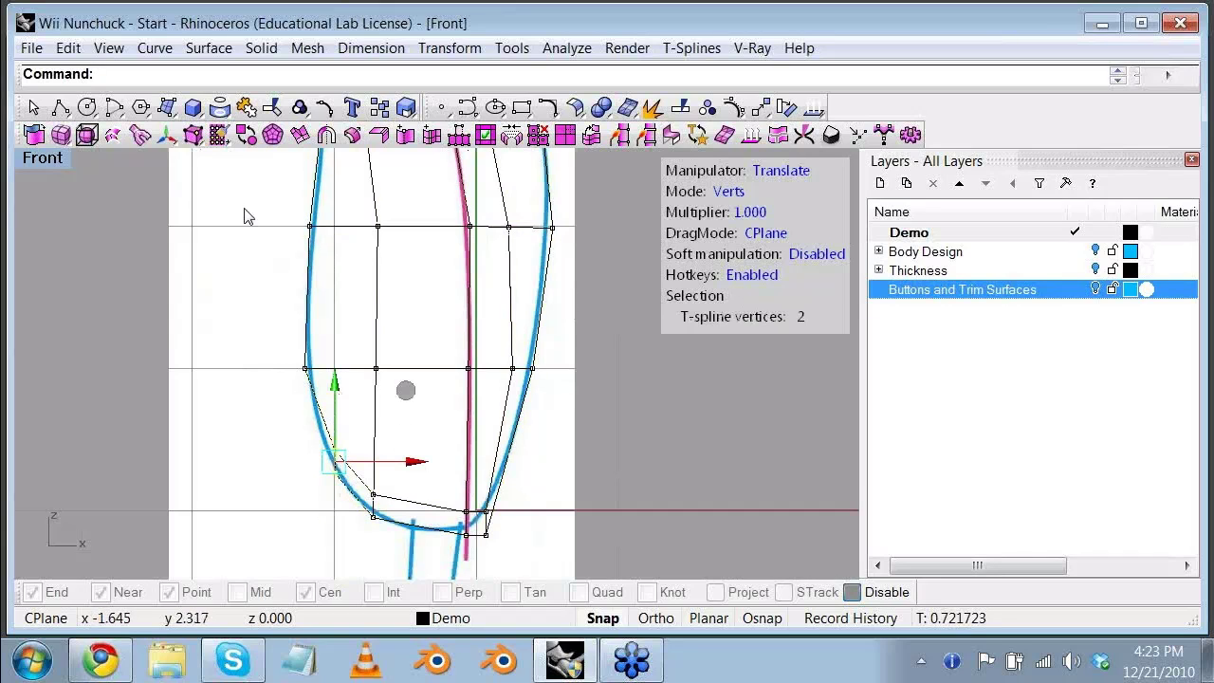
left_click(318, 431)
mouse_move(309, 430)
left_mouse_down()
mouse_move(342, 450)
mouse_move(310, 449)
left_mouse_up()
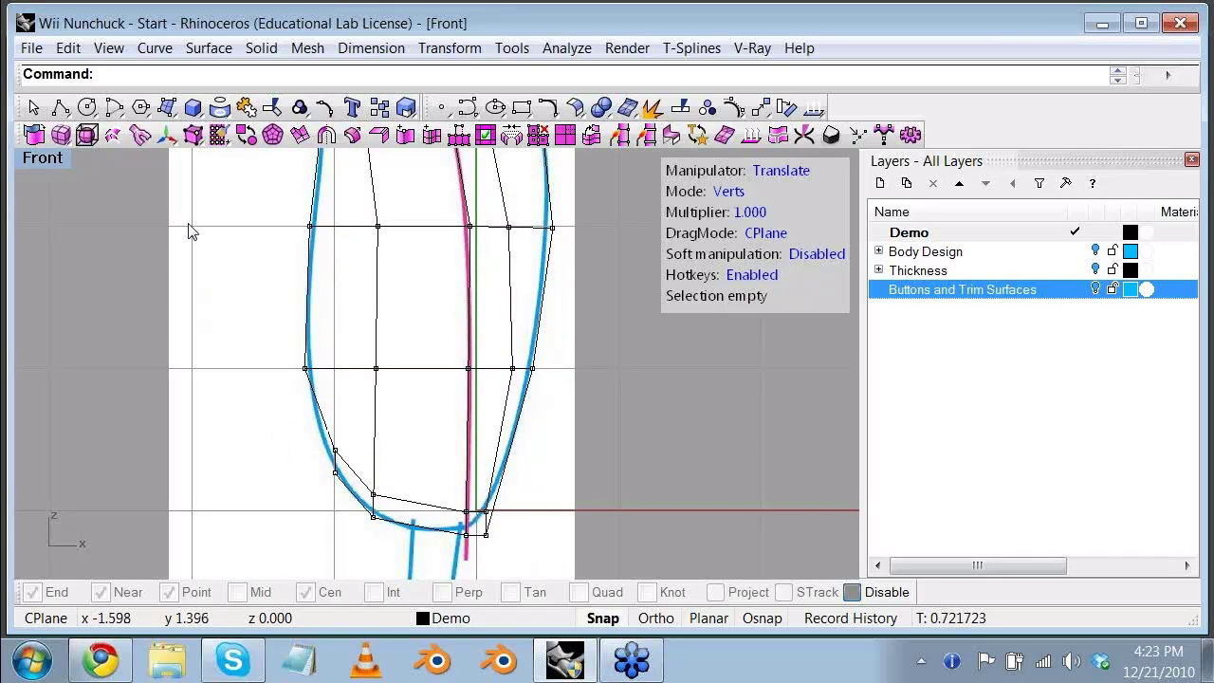
Step: Examine the shape of the extruded strips in the Perspective view and return to the Front view
double_click(45, 161)
key("ctrl+m")
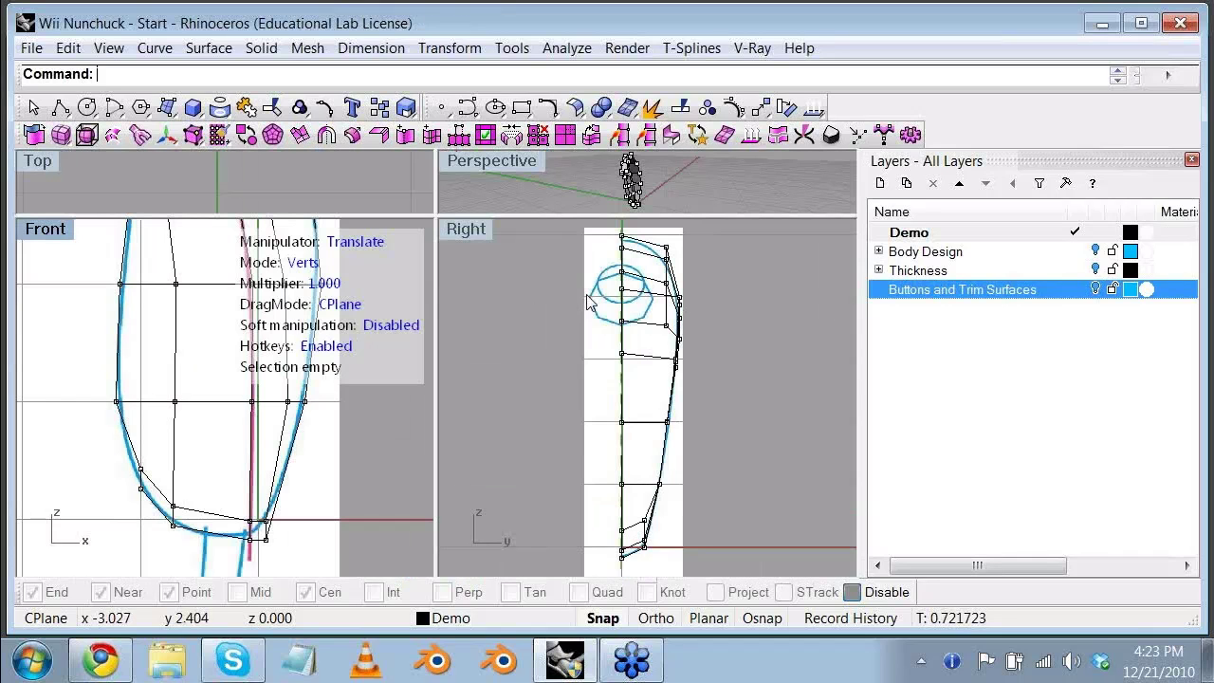
left_click(500, 163)
double_click(499, 161)
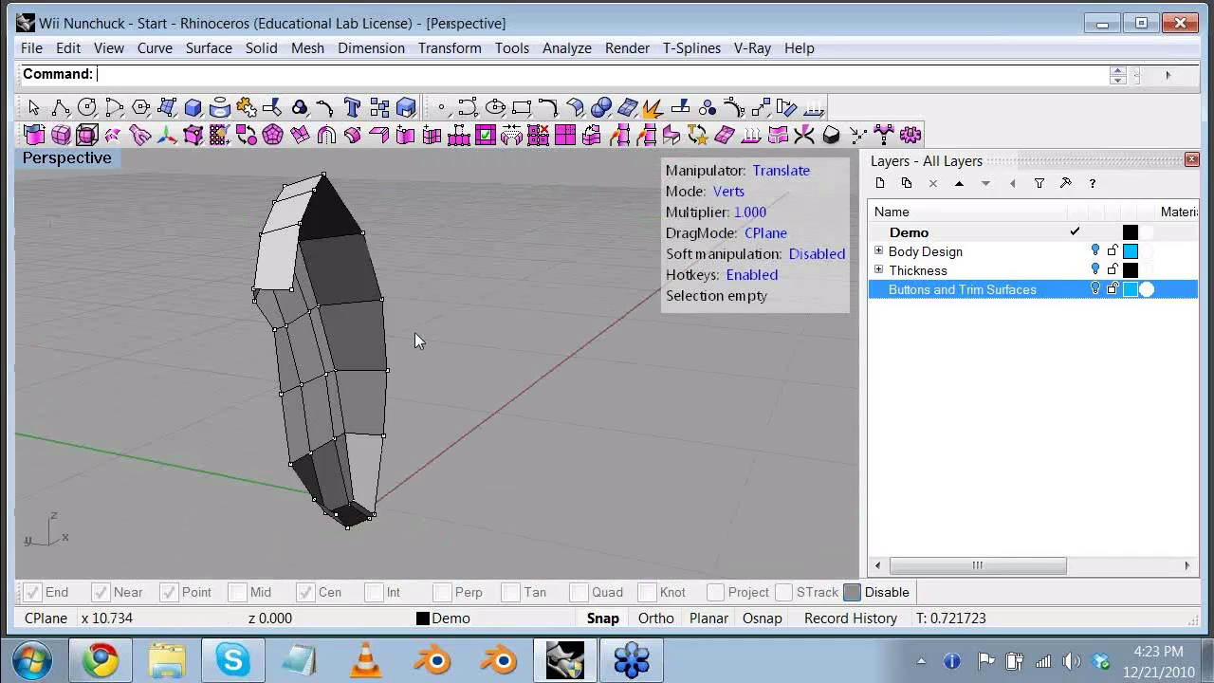
right_click_drag(415, 332, 75, 165)
double_click(76, 163)
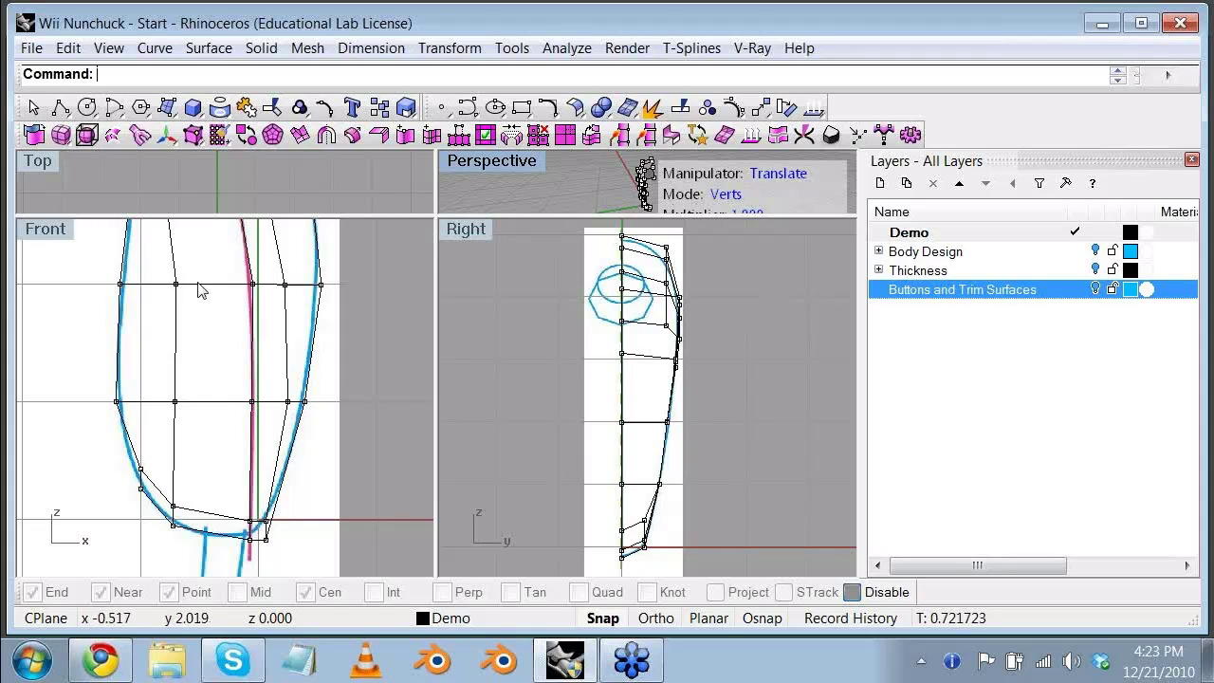
left_click(50, 238)
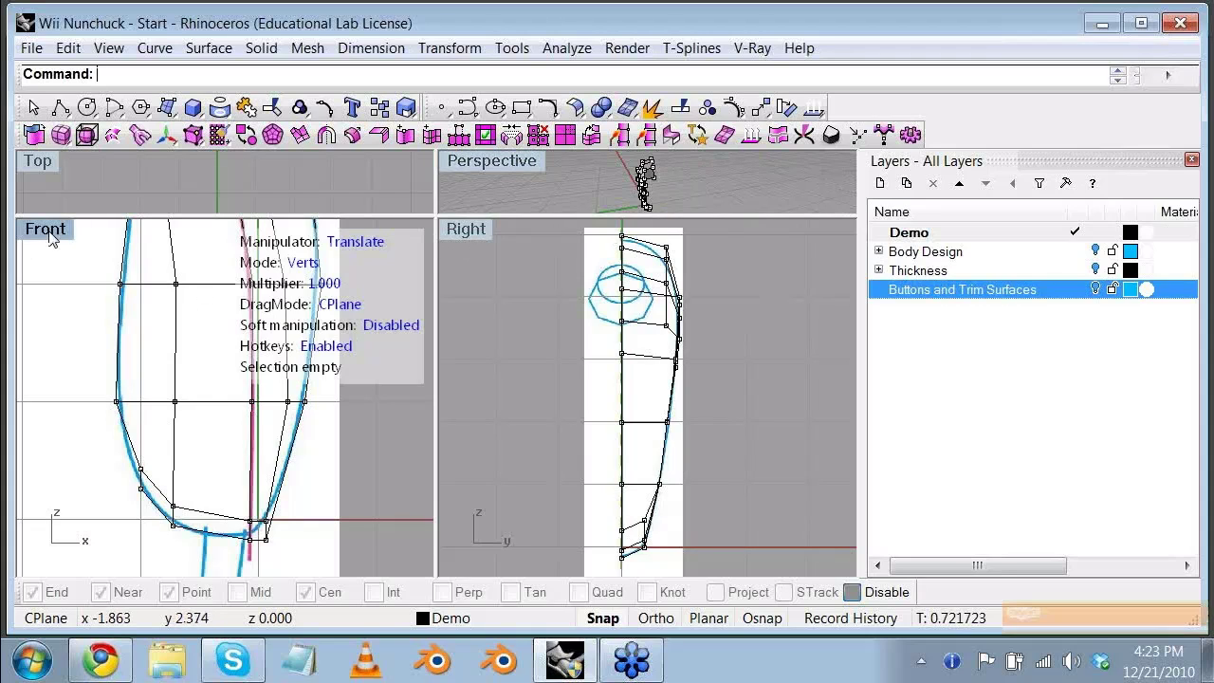
double_click(51, 238)
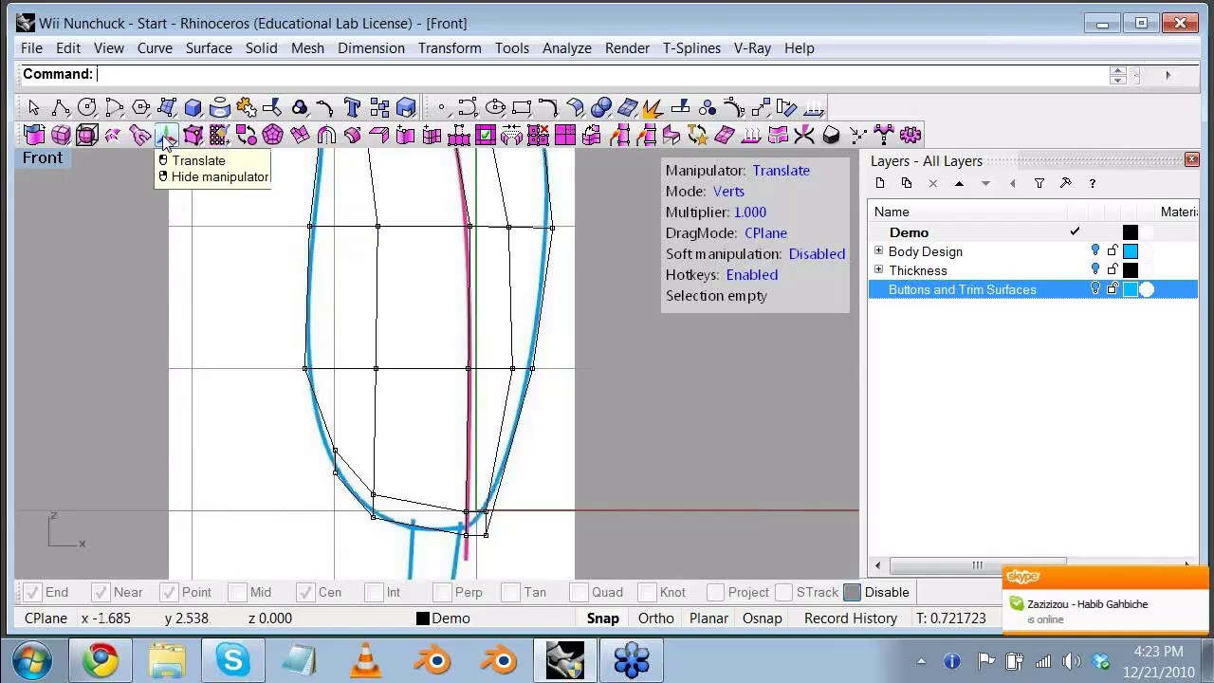
Step: Hide the manipulator and bring back the Translate manipulator
right_click(164, 136)
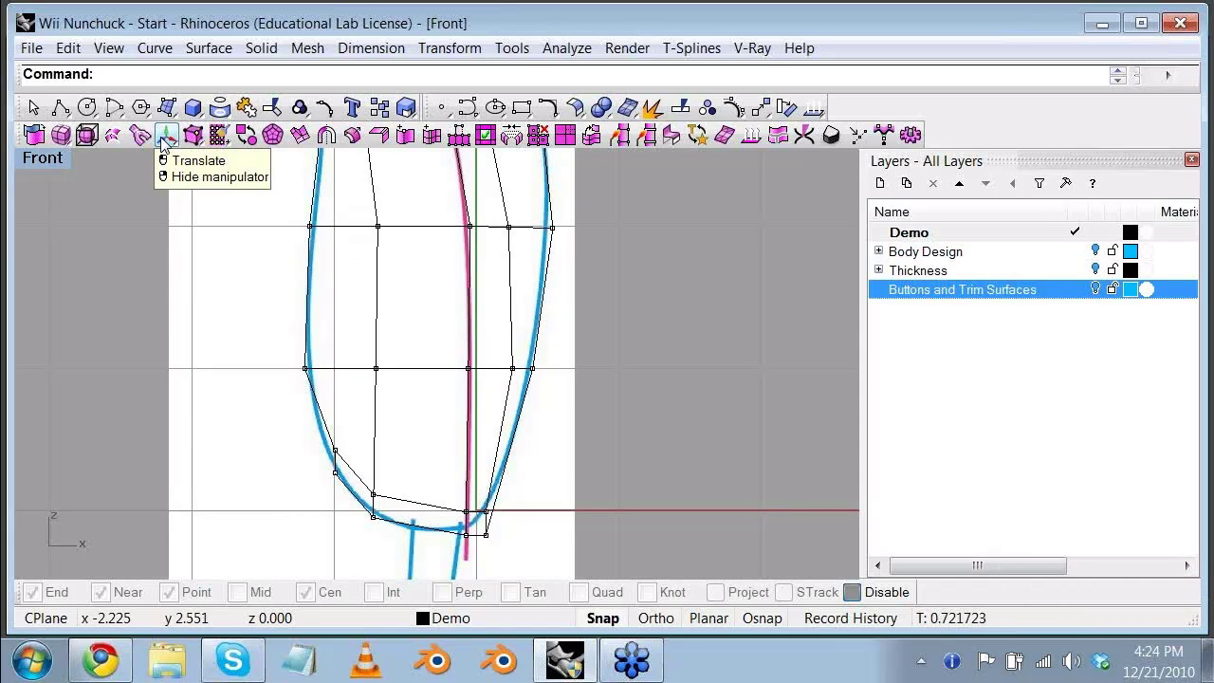
left_click(161, 138)
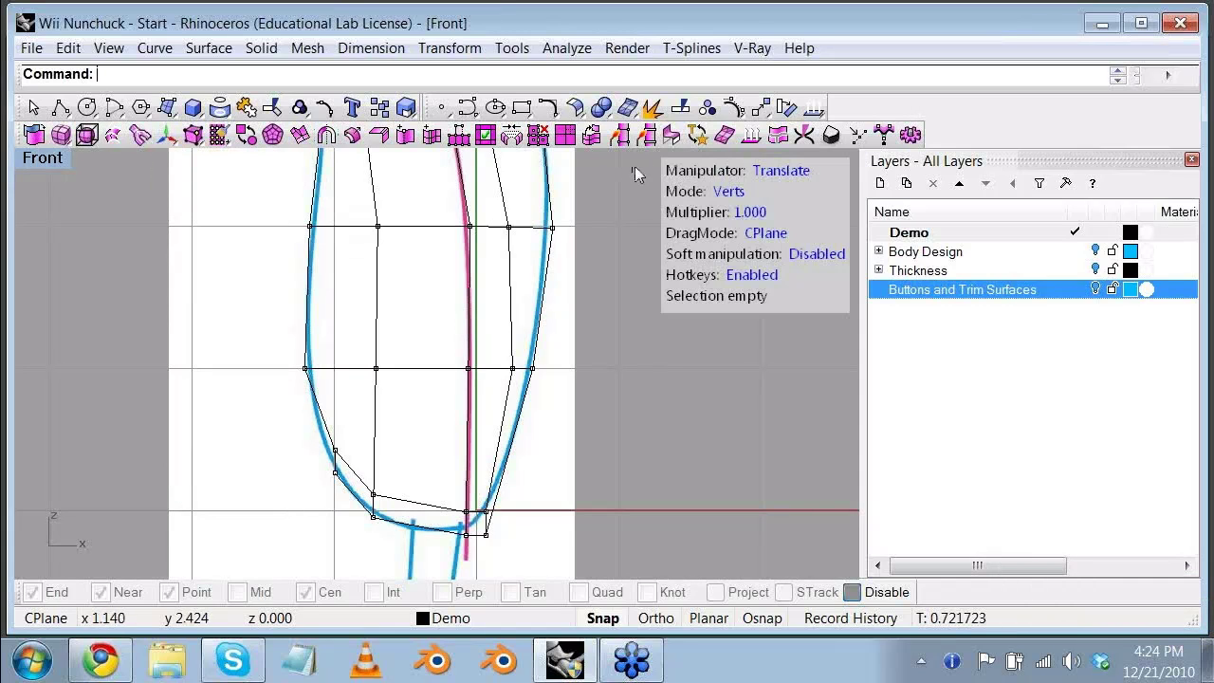
right_click_drag(575, 276, 454, 354)
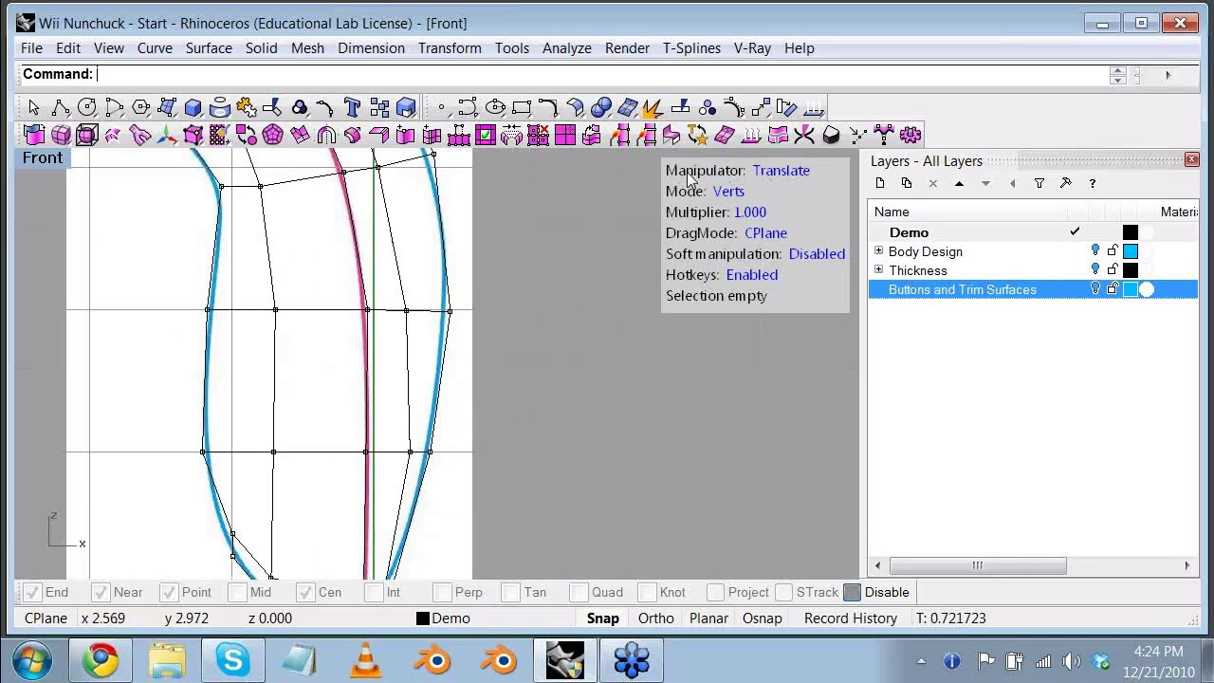
left_click(784, 171)
left_click(788, 173)
left_click(788, 175)
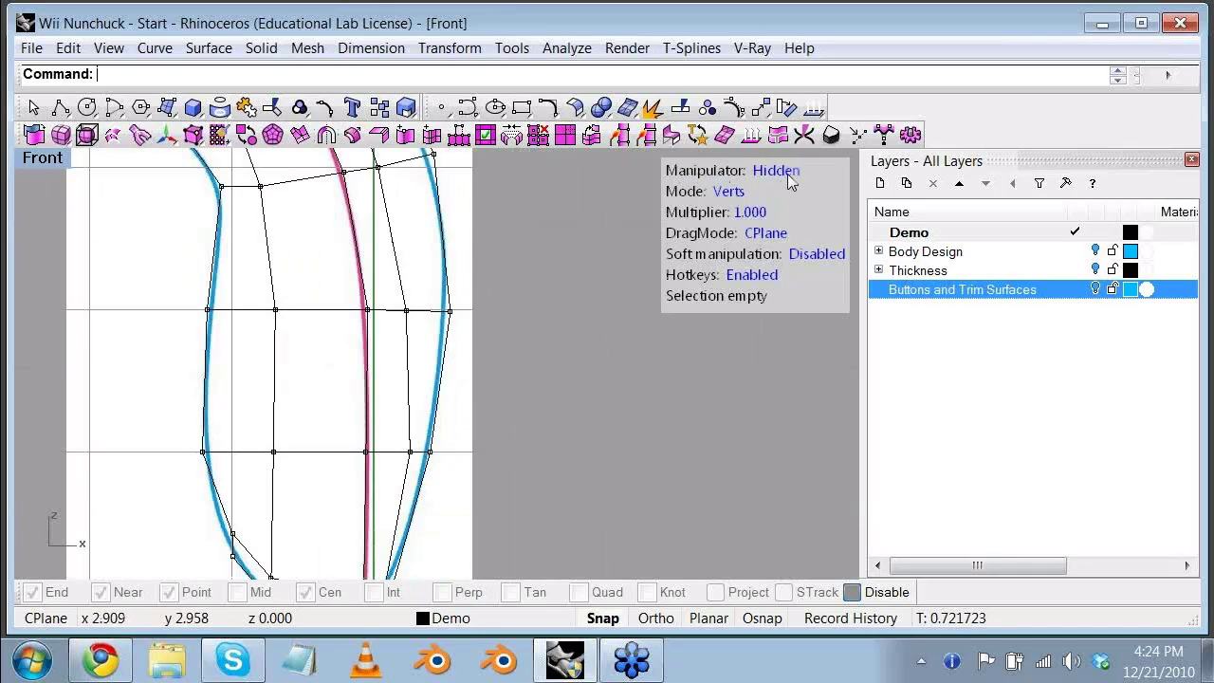
left_click(785, 177)
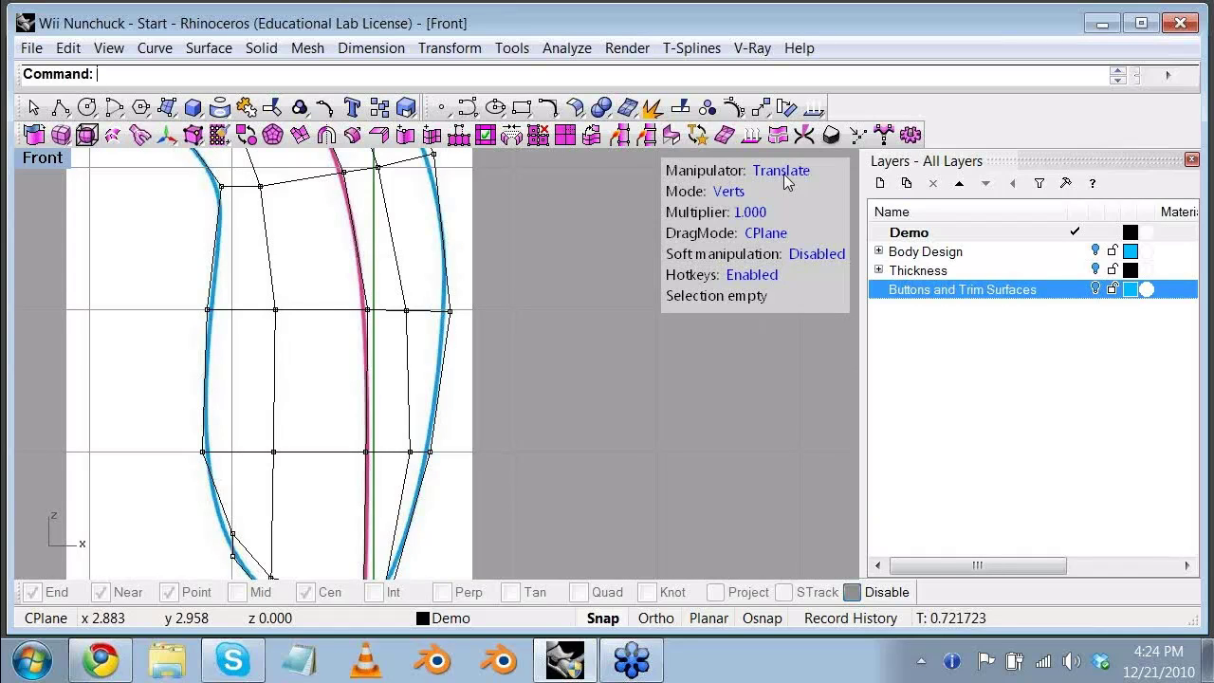
Step: Cycle through the manipulator types and set the manipulator to Scale
left_click(786, 176)
left_click(786, 175)
left_click(785, 175)
left_click(786, 175)
left_click(786, 176)
left_click(785, 175)
left_click(785, 175)
left_click(786, 175)
left_click(785, 175)
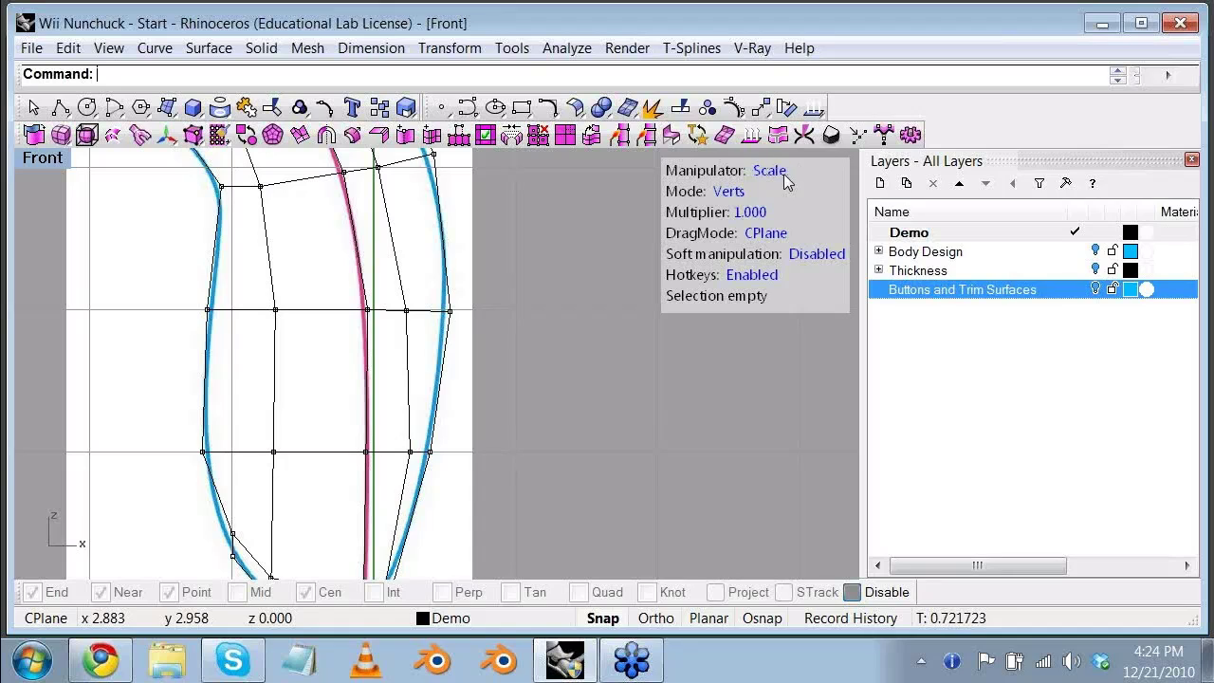
Step: Set the editing mode to Faces and select one face near the top of the body in the Perspective view
left_click(736, 196)
left_click(725, 194)
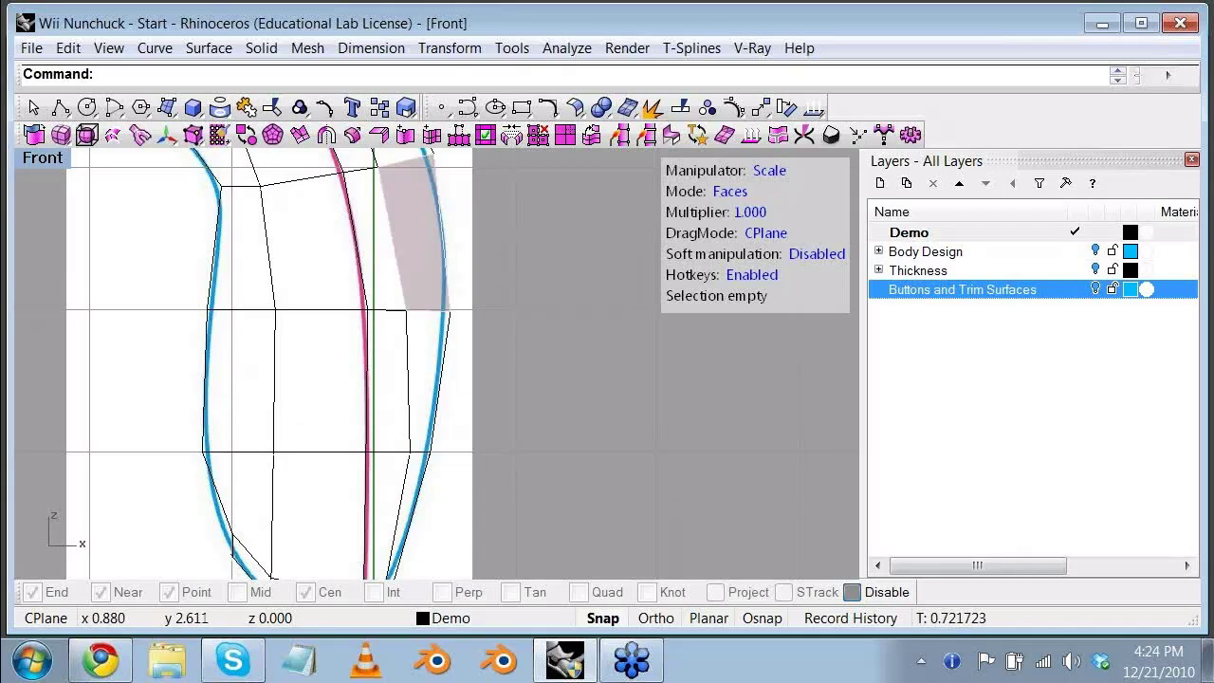
key("ctrl+m")
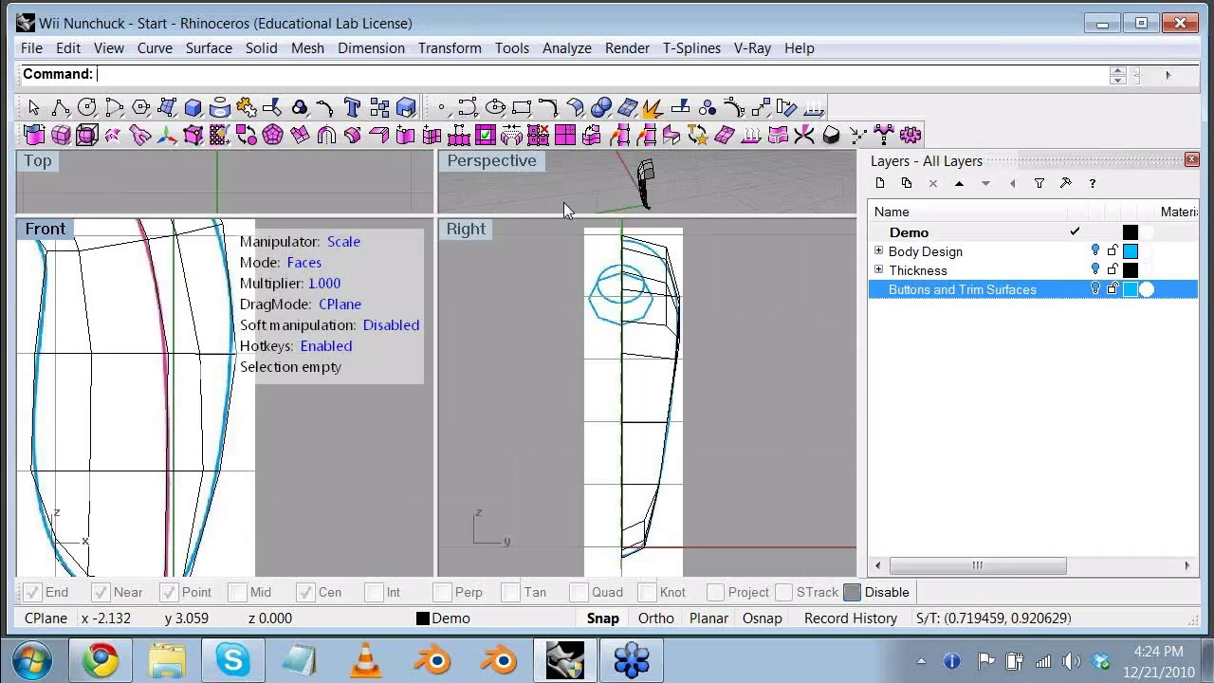
double_click(474, 163)
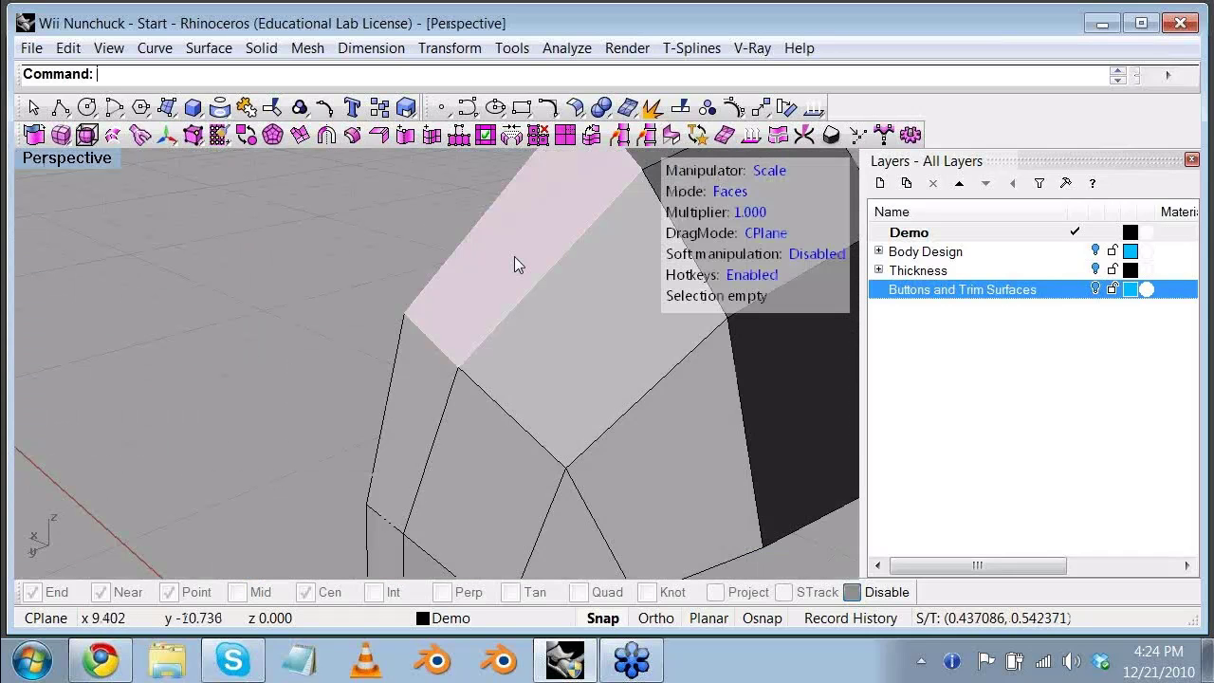
left_click(514, 258)
scroll(491, 427, "down", 3)
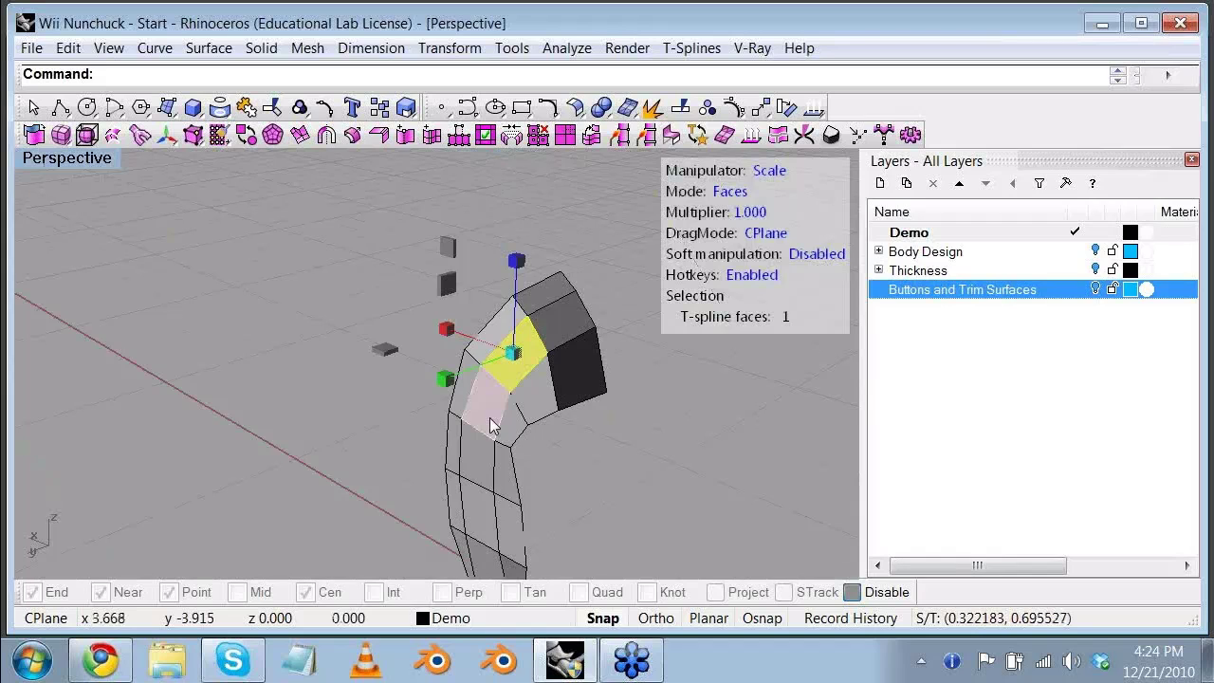
Step: Extend the face selection down the strip of the body below the already selected face
left_click(489, 426, "shift")
right_click_drag(490, 425, 488, 284, "shift")
left_click(477, 313, "shift")
left_click(482, 379, "shift")
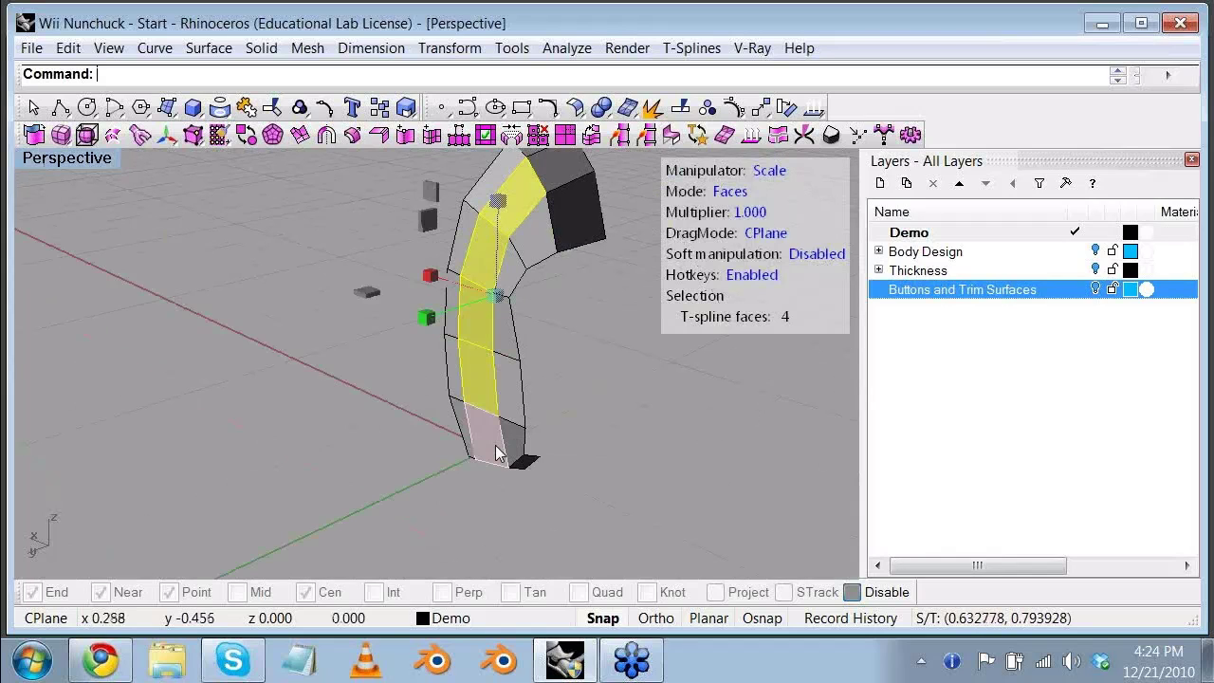
Step: Cycle through the editing modes, set the mode to Verts and examine the body's vertices from several sides
left_click(730, 191)
left_click(736, 192)
left_click(736, 193)
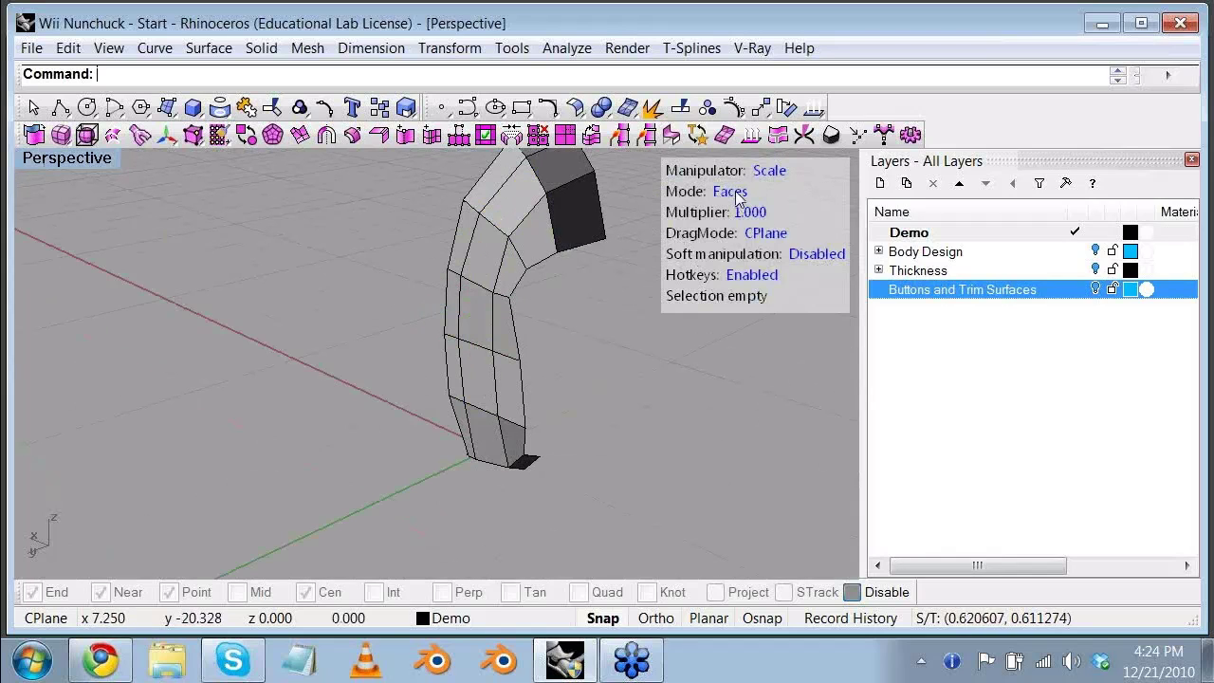
left_click(736, 192)
left_click(511, 190)
right_click_drag(403, 322, 770, 262)
left_click(738, 193)
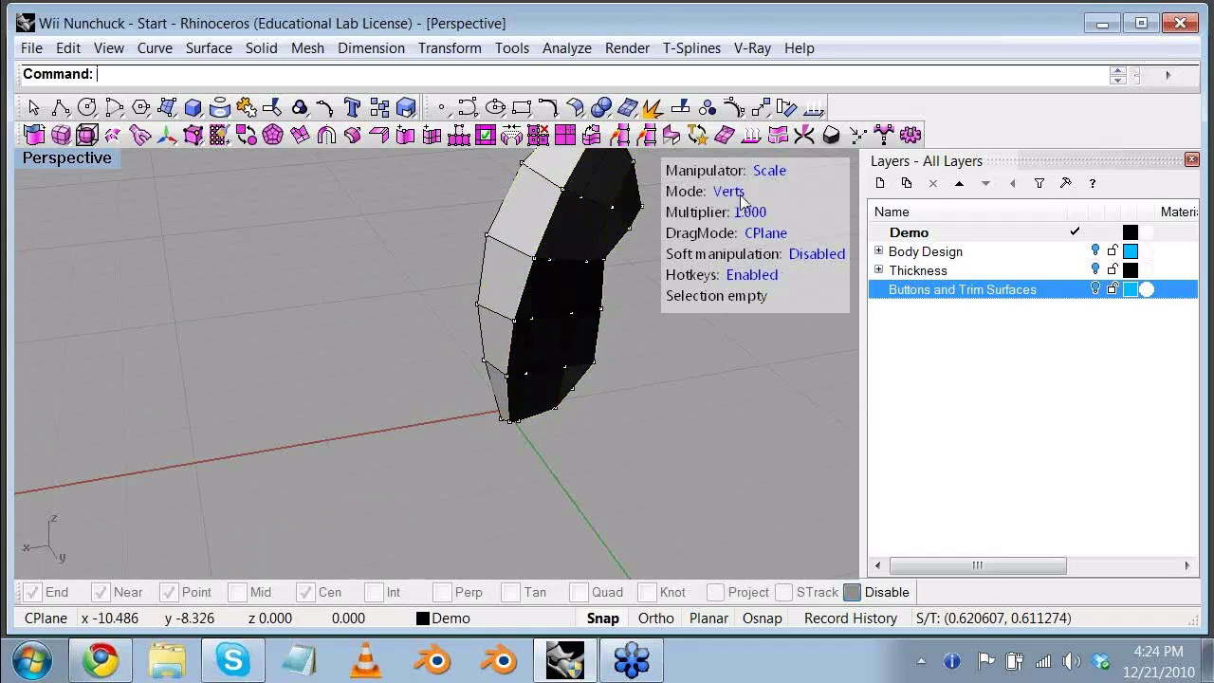
right_click_drag(741, 197, 550, 190)
right_click_drag(489, 391, 284, 336)
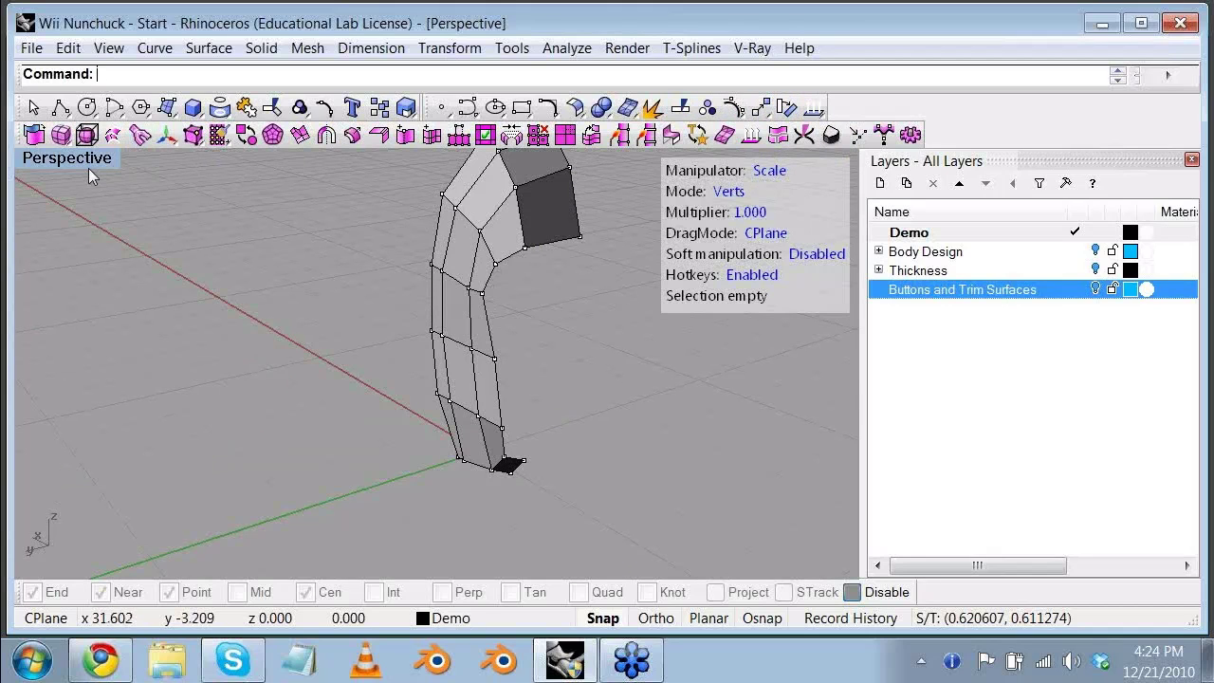
Step: Set the manipulator to Translate and move the two vertices at the head's lower corner slightly onto the profile curve in the Front view
key("ctrl+m")
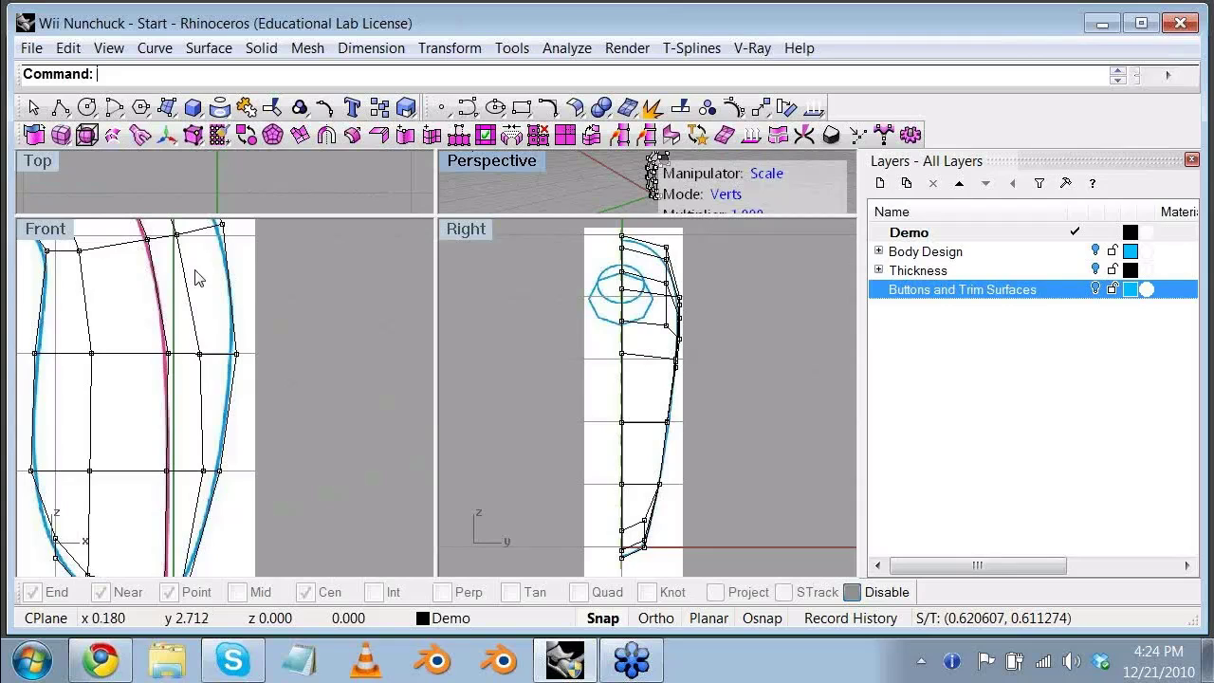
right_click_drag(171, 296, 216, 351)
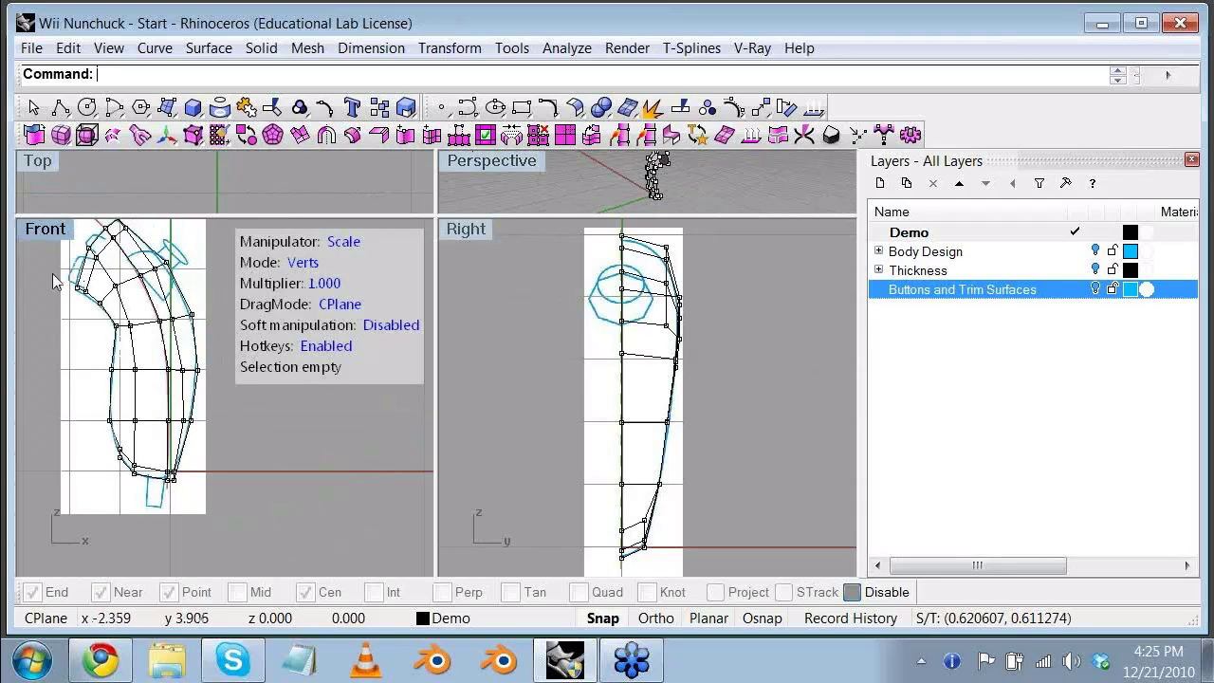
scroll(52, 273, "up", 8)
left_click_drag(148, 301, 97, 331)
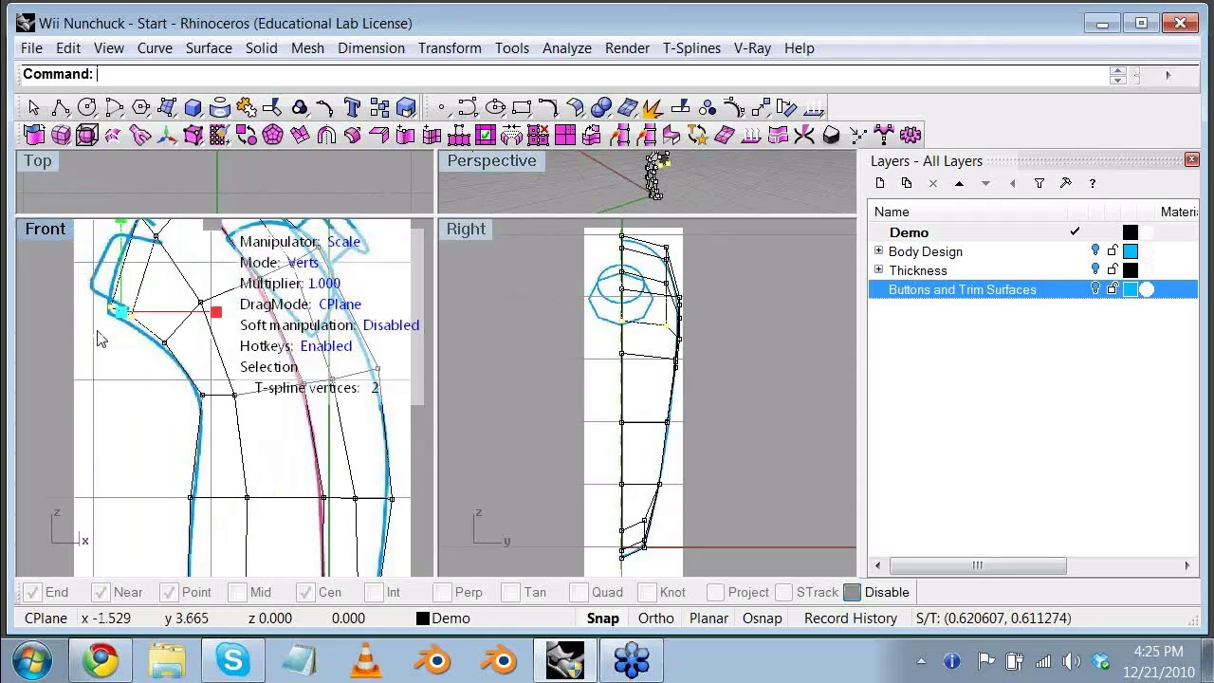
left_click(349, 244)
left_click(350, 247)
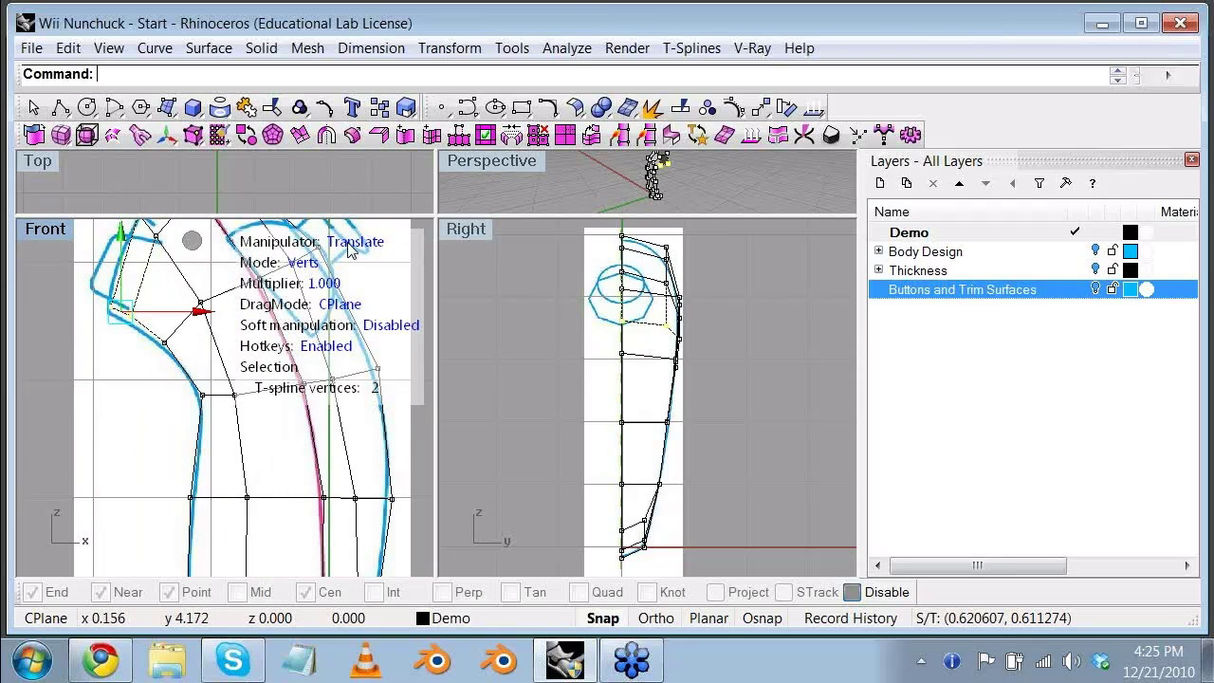
left_click_drag(124, 315, 122, 322)
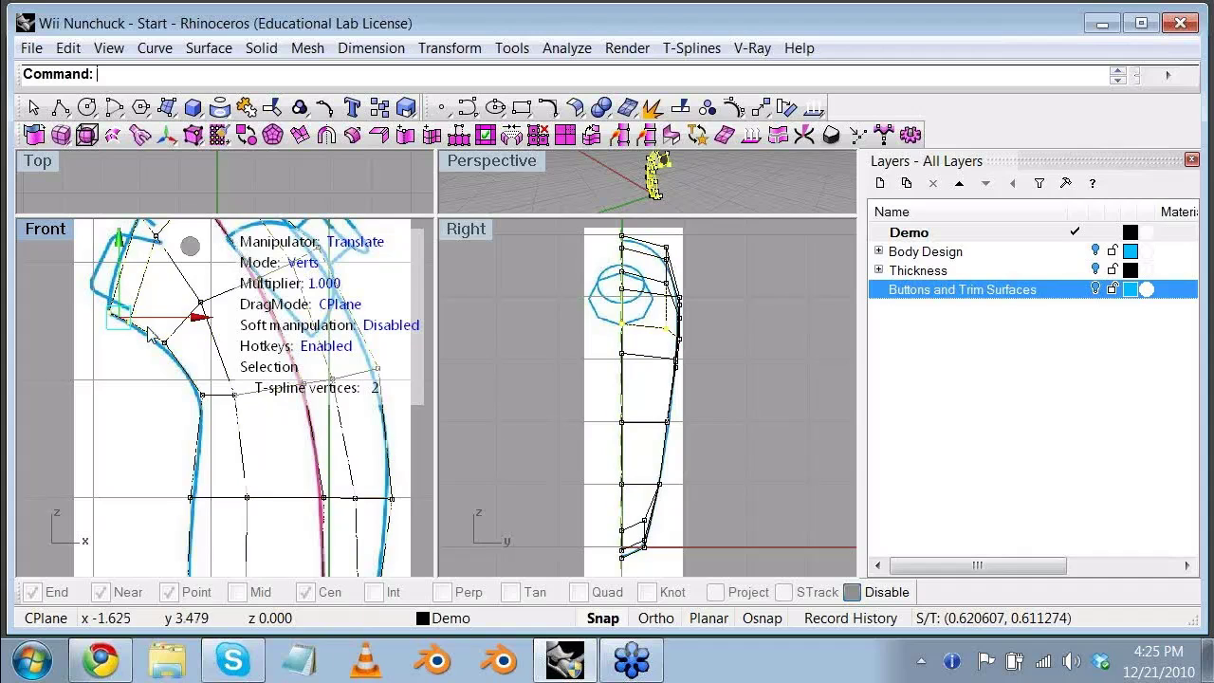
key("Escape")
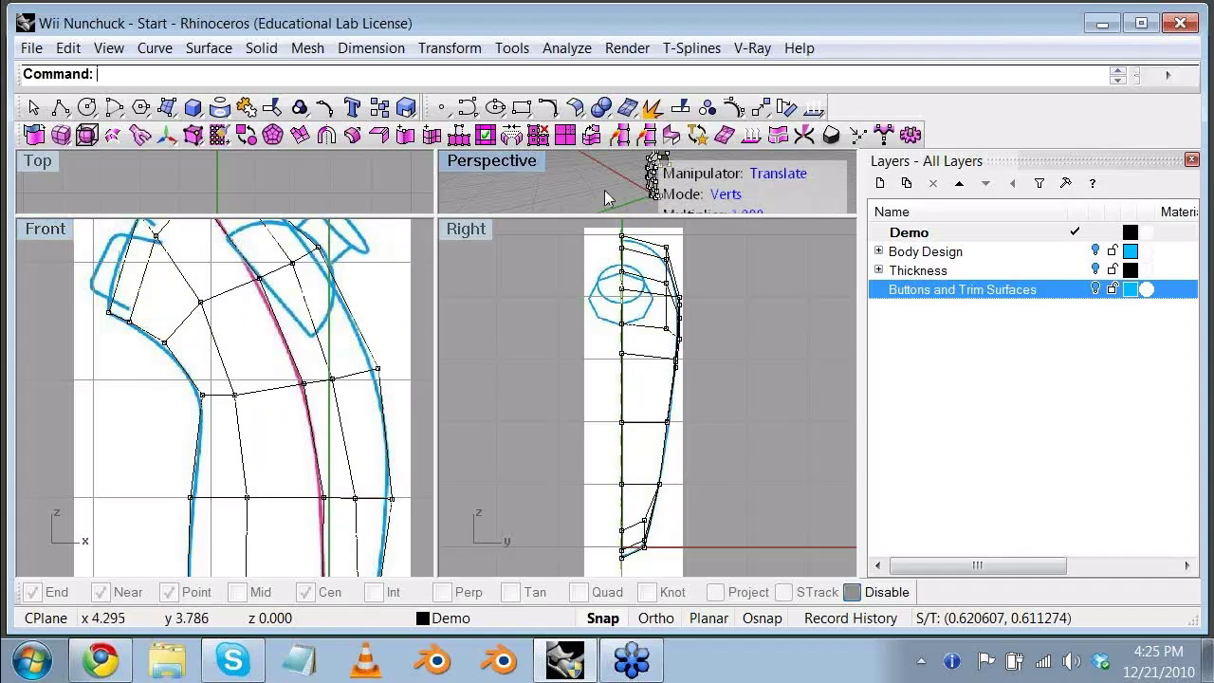
Step: Toggle the T-spline body to smooth display
left_click(246, 134)
left_click(276, 294)
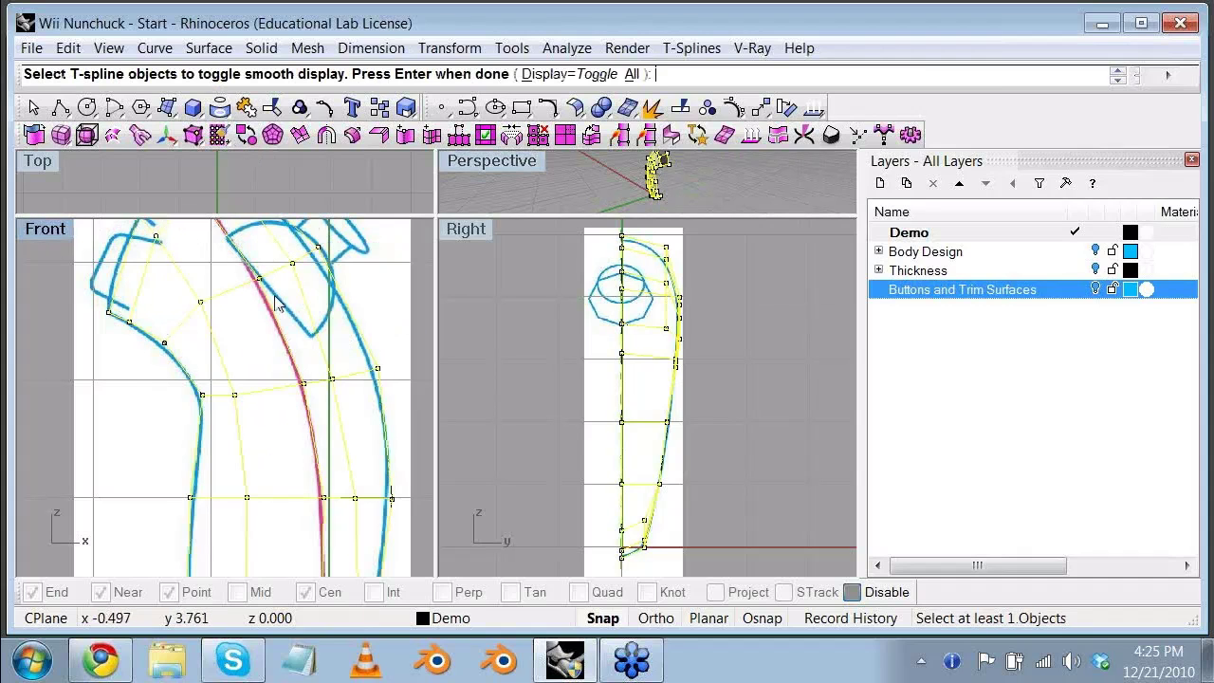
key("Return")
scroll(280, 309, "up", 2)
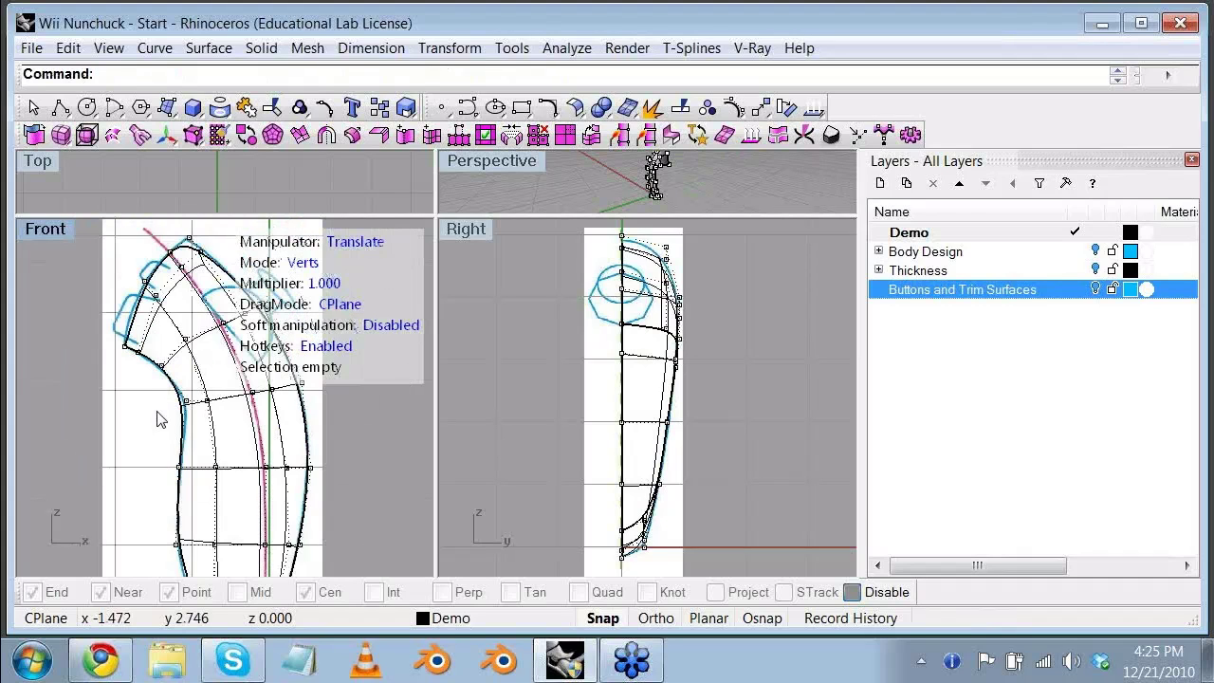
Step: Nudge the vertex at the inner bend and the vertex near the body's lower end onto the blue profile curve in the Front view
left_click(182, 377)
left_click_drag(186, 382, 190, 391)
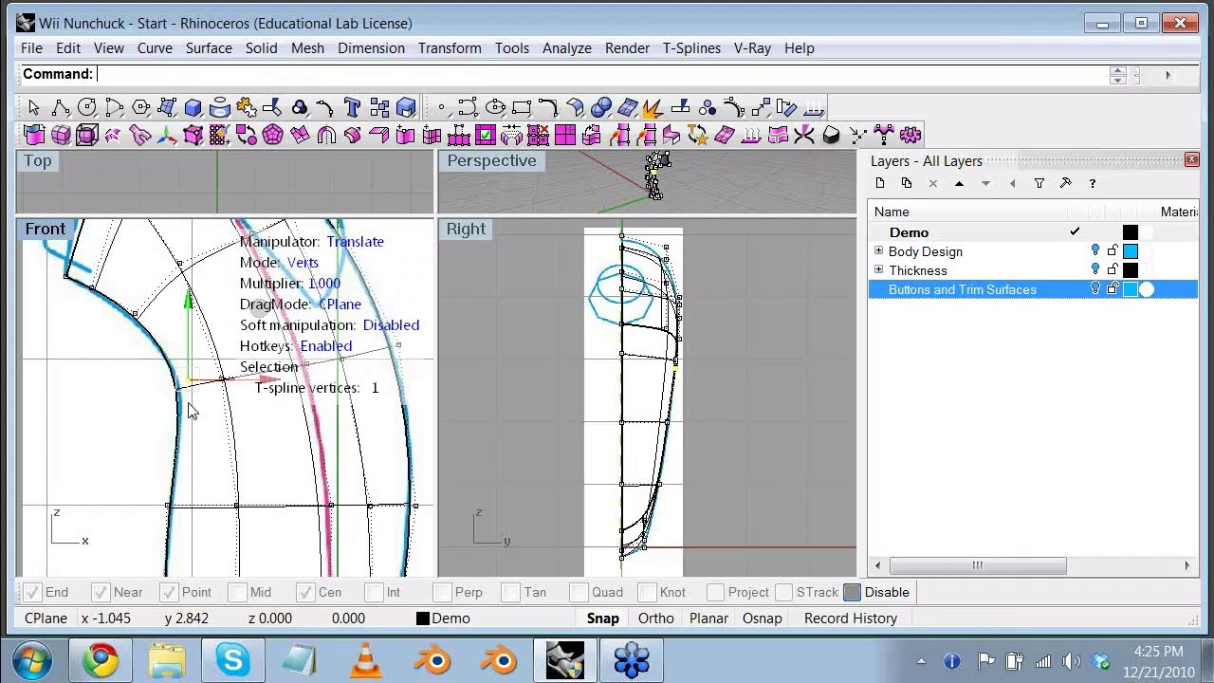
right_click_drag(123, 423, 134, 301)
right_click_drag(158, 408, 118, 280)
left_click(165, 491)
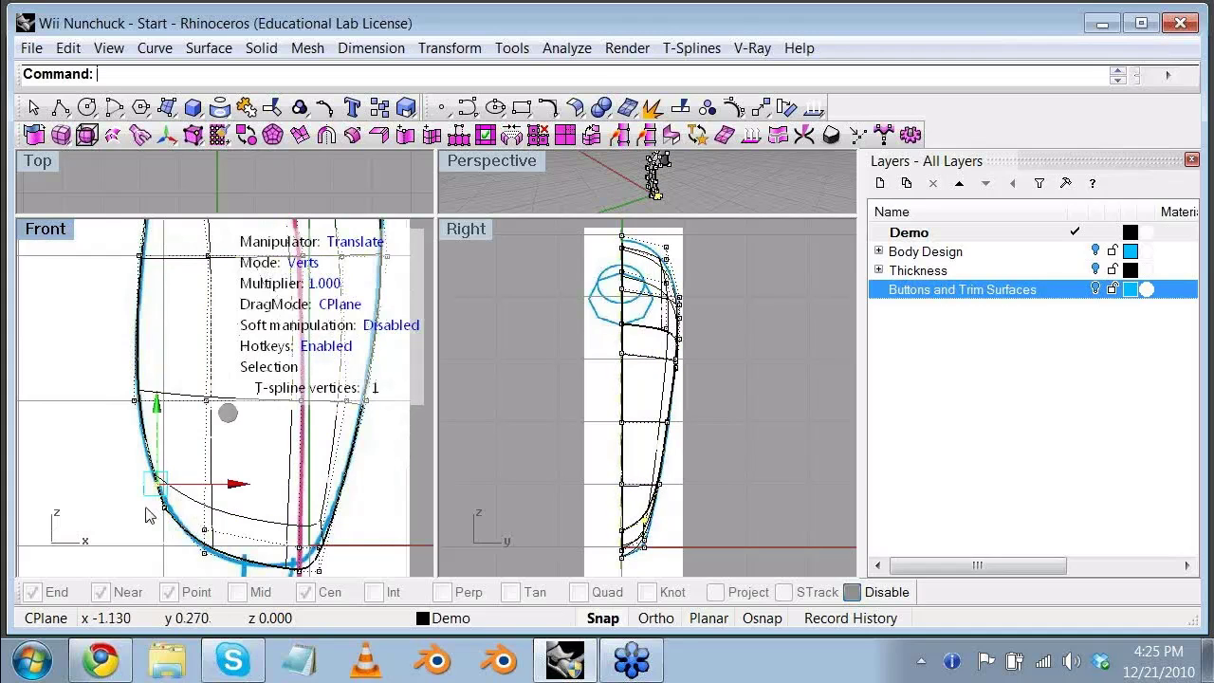
Step: Examine how closely the smooth body follows the profile curves in the enlarged Front view
right_click_drag(117, 276, 121, 493)
right_click_drag(130, 358, 188, 529)
right_click_drag(168, 447, 141, 495)
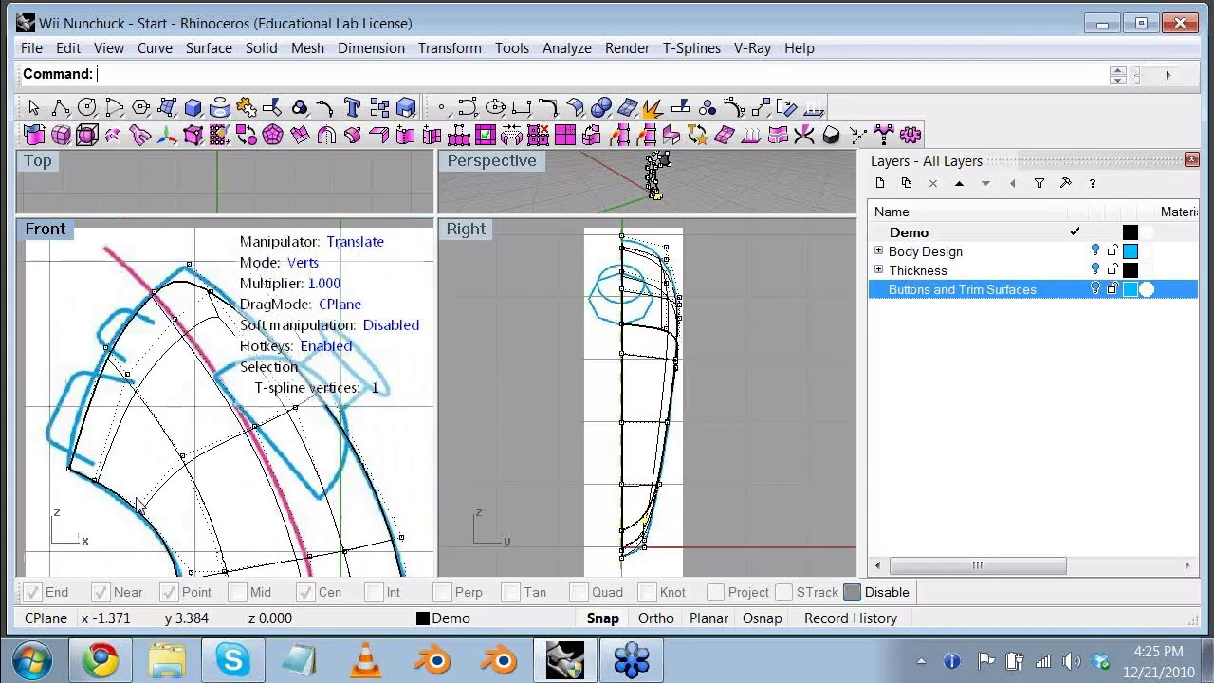
double_click(44, 228)
key("ctrl+m")
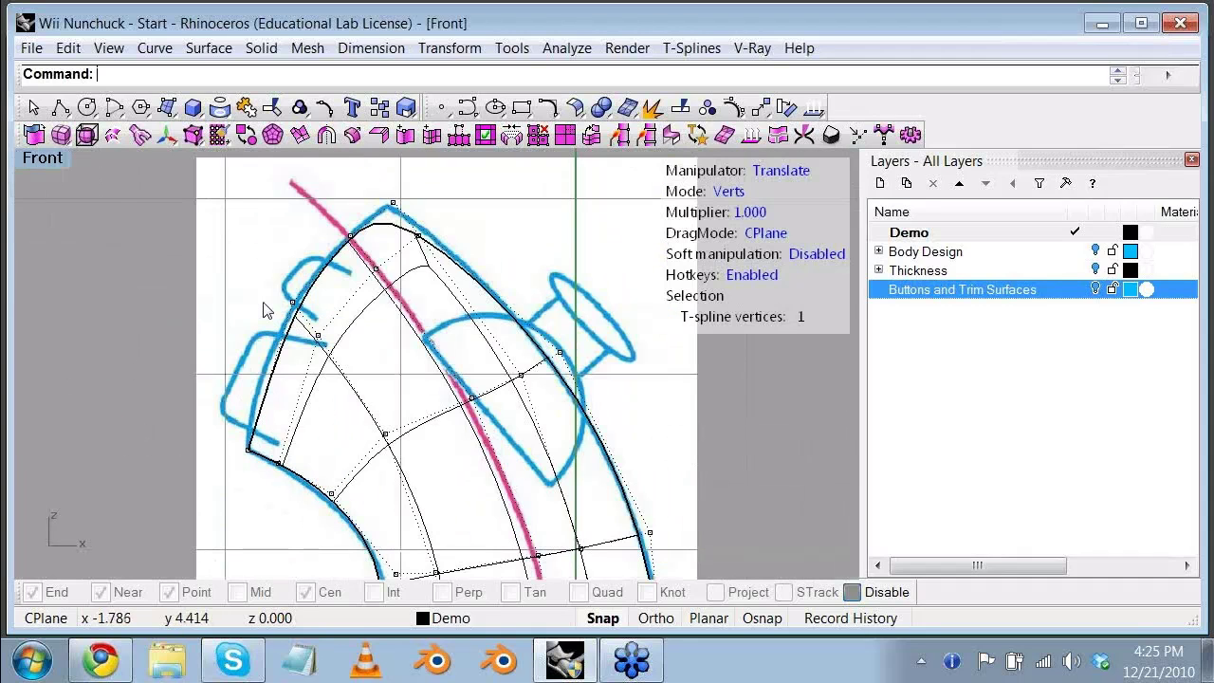
scroll(365, 328, "down", 3)
right_click_drag(364, 321, 358, 297)
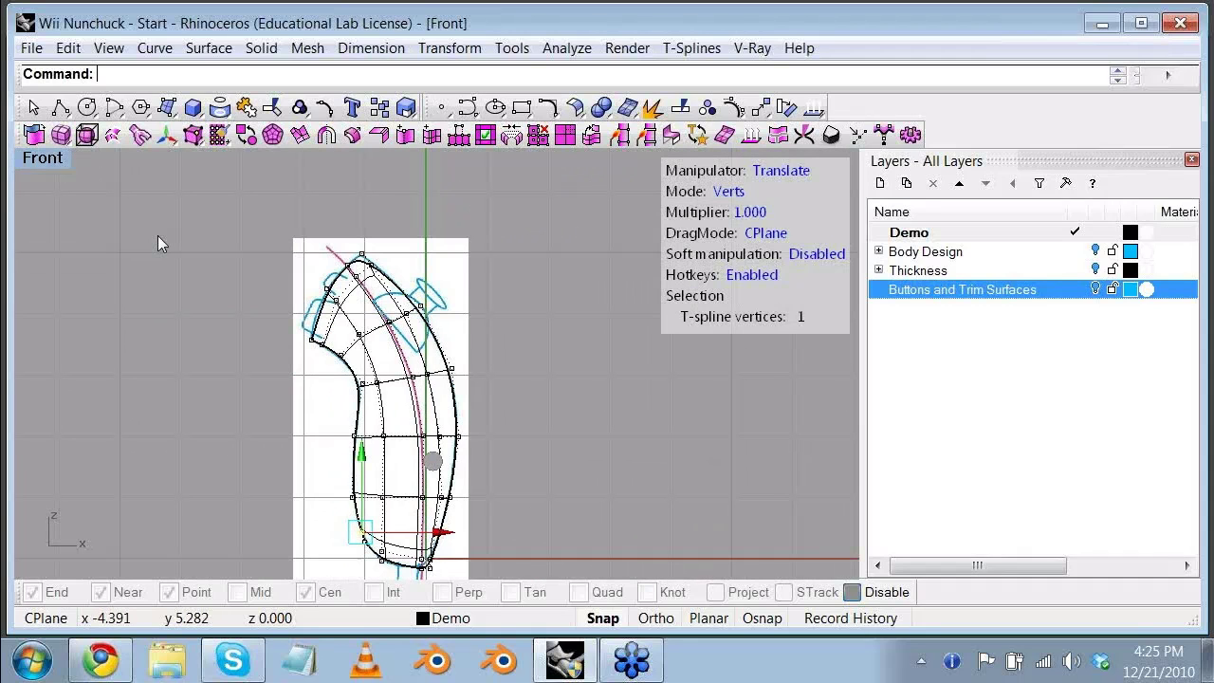
double_click(45, 160)
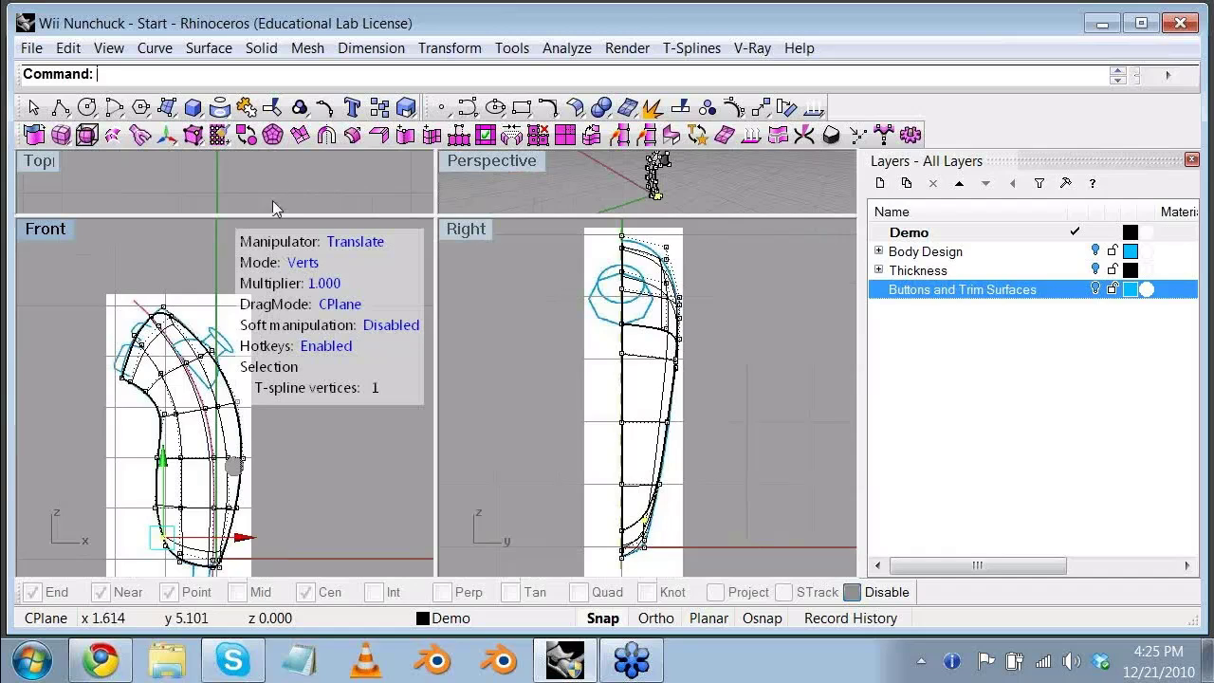
Step: Toggle the body back to box display, hide the manipulator and bring it back
key("Escape")
left_click(248, 139)
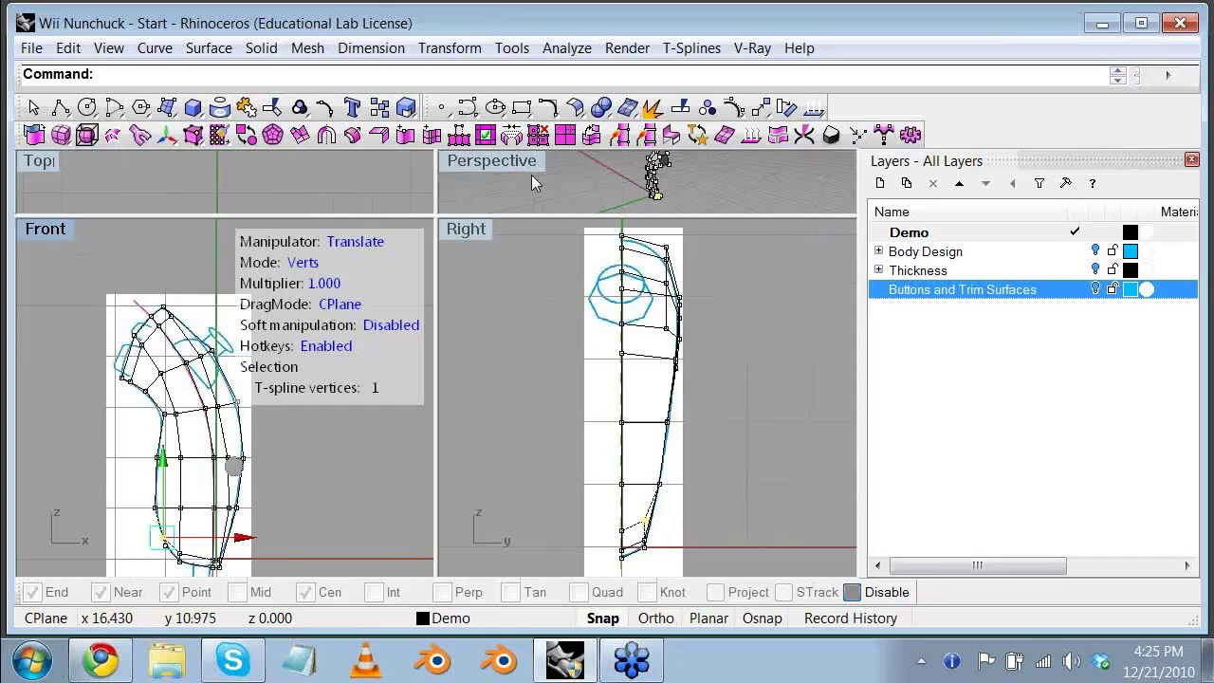
left_click(334, 282)
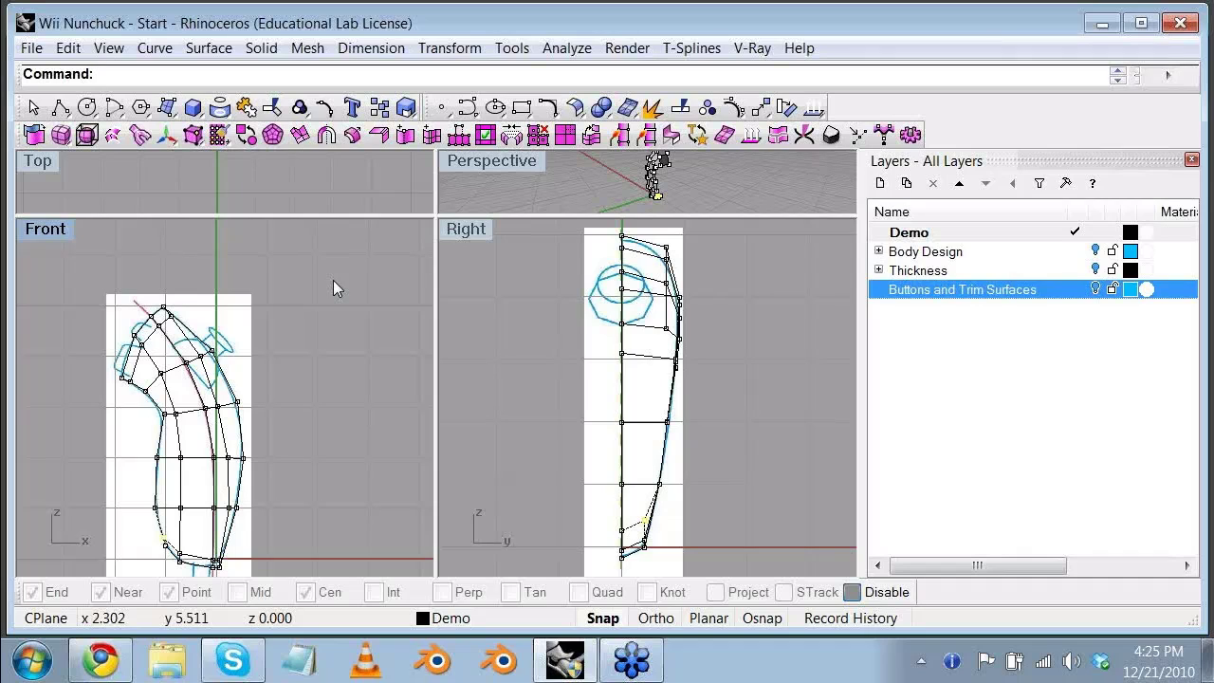
left_click(172, 139)
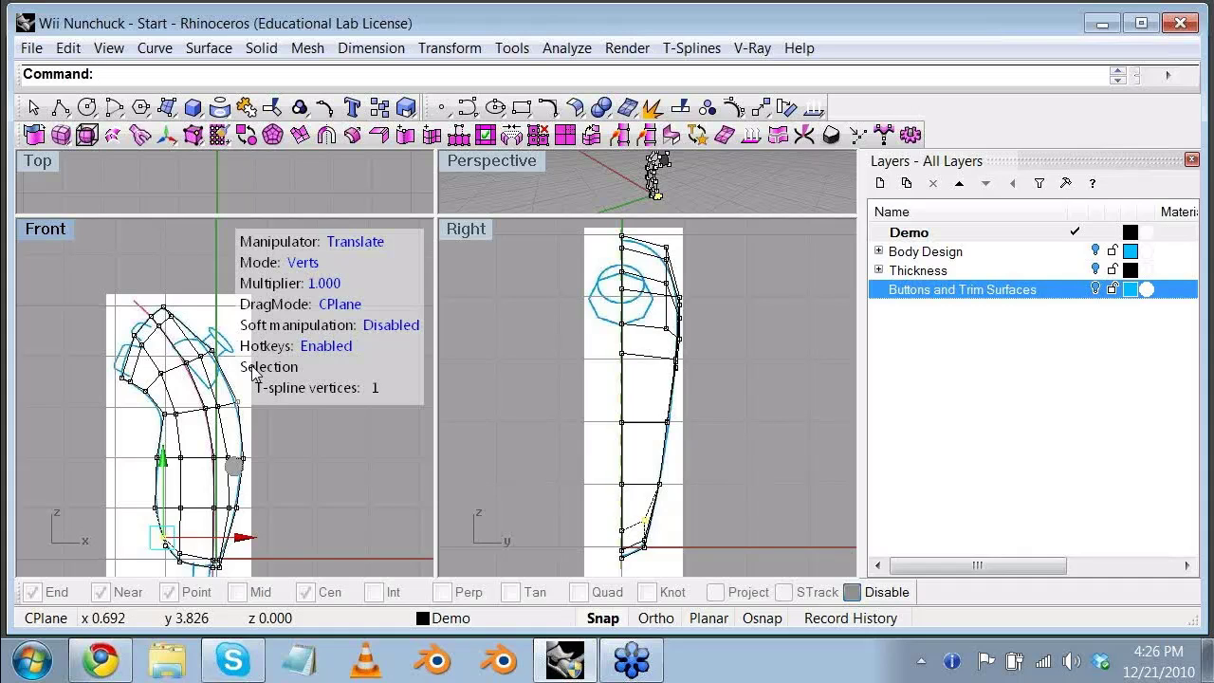
left_click(691, 48)
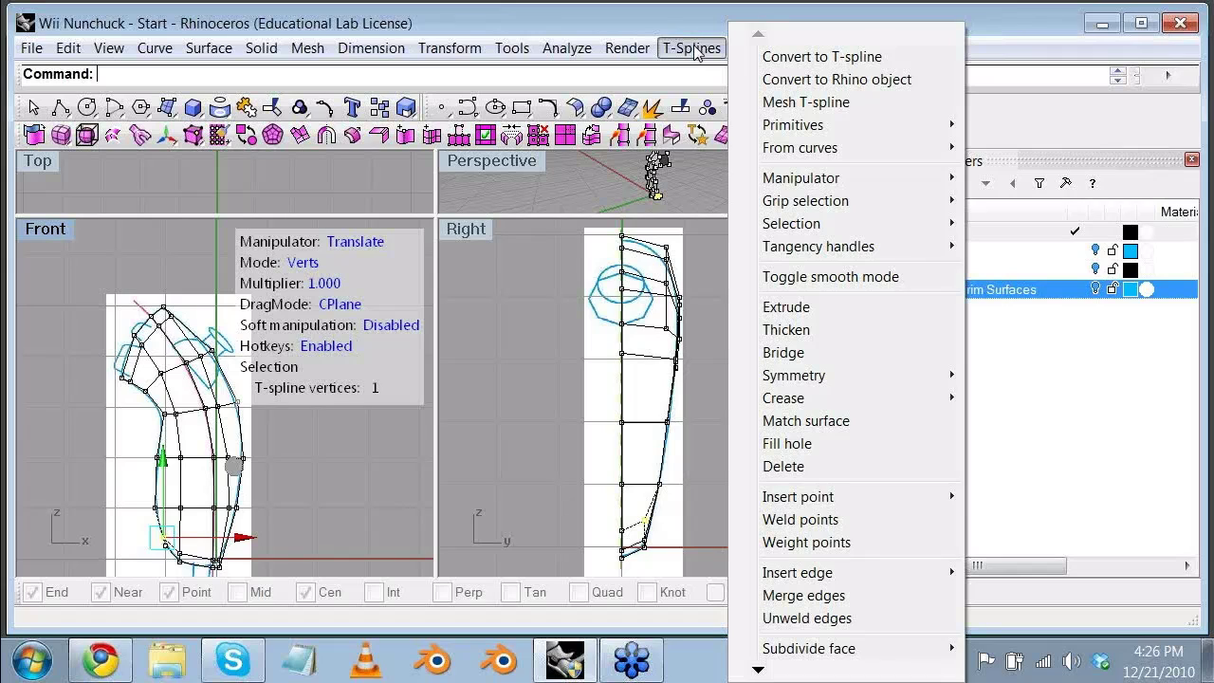
mouse_move(759, 672)
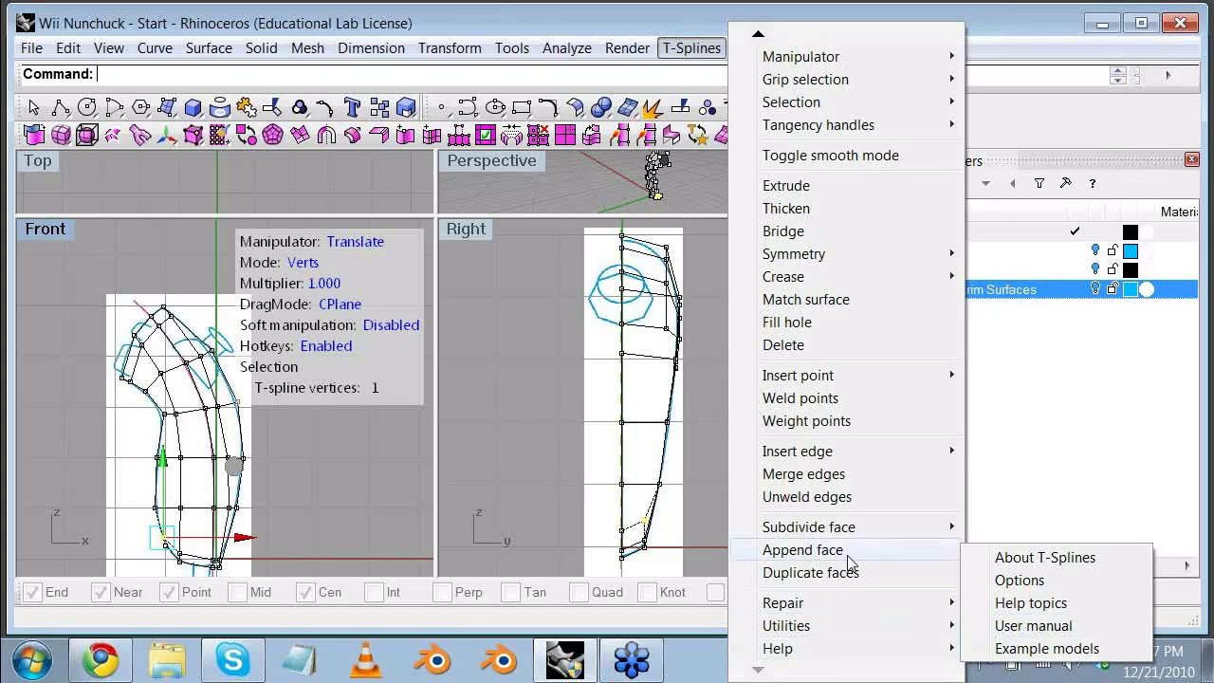
left_click(524, 403)
left_click(524, 403)
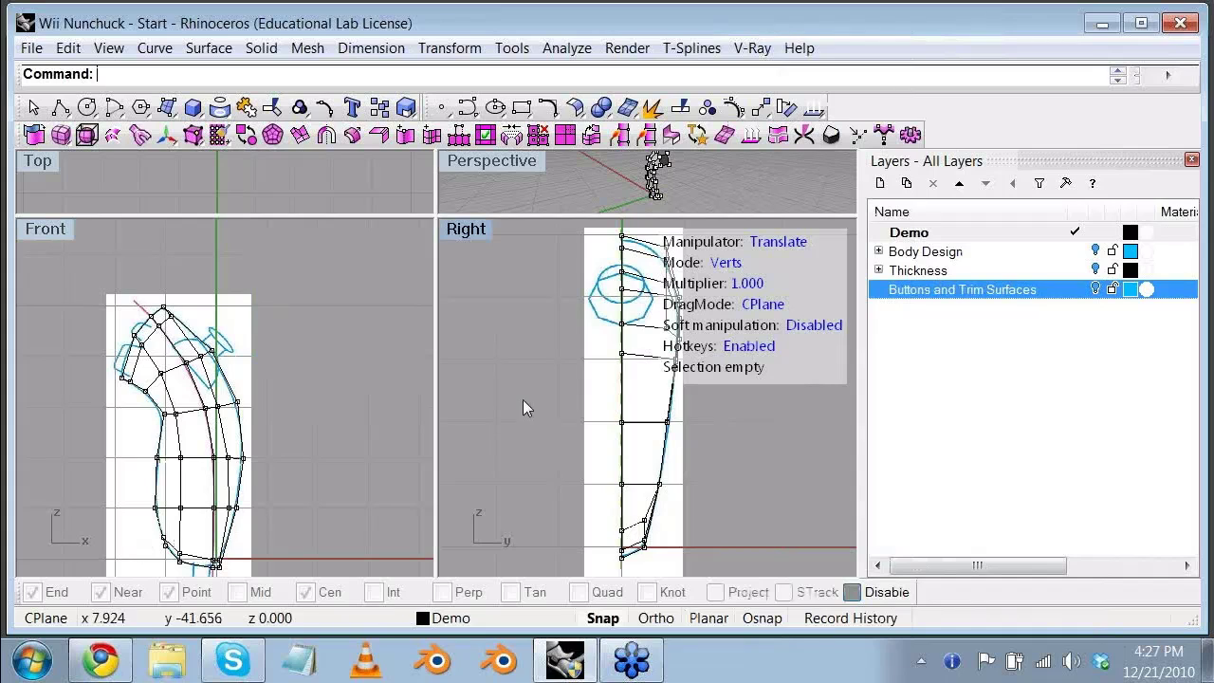
left_click(475, 52)
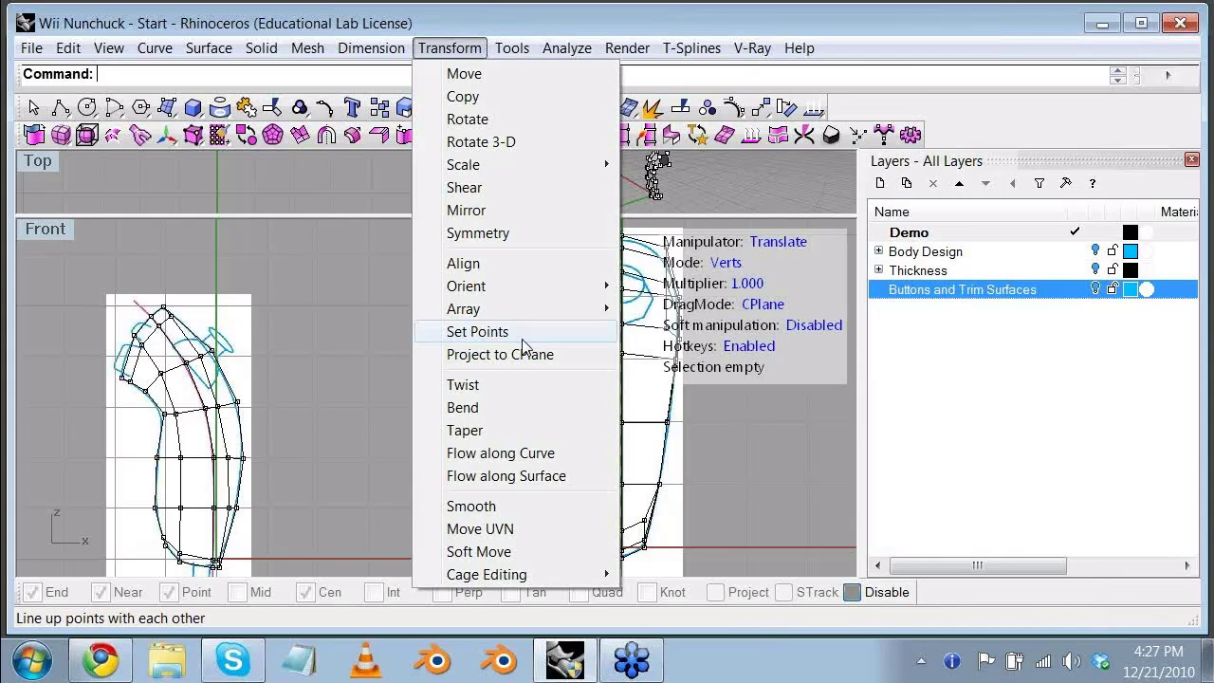
left_click(381, 320)
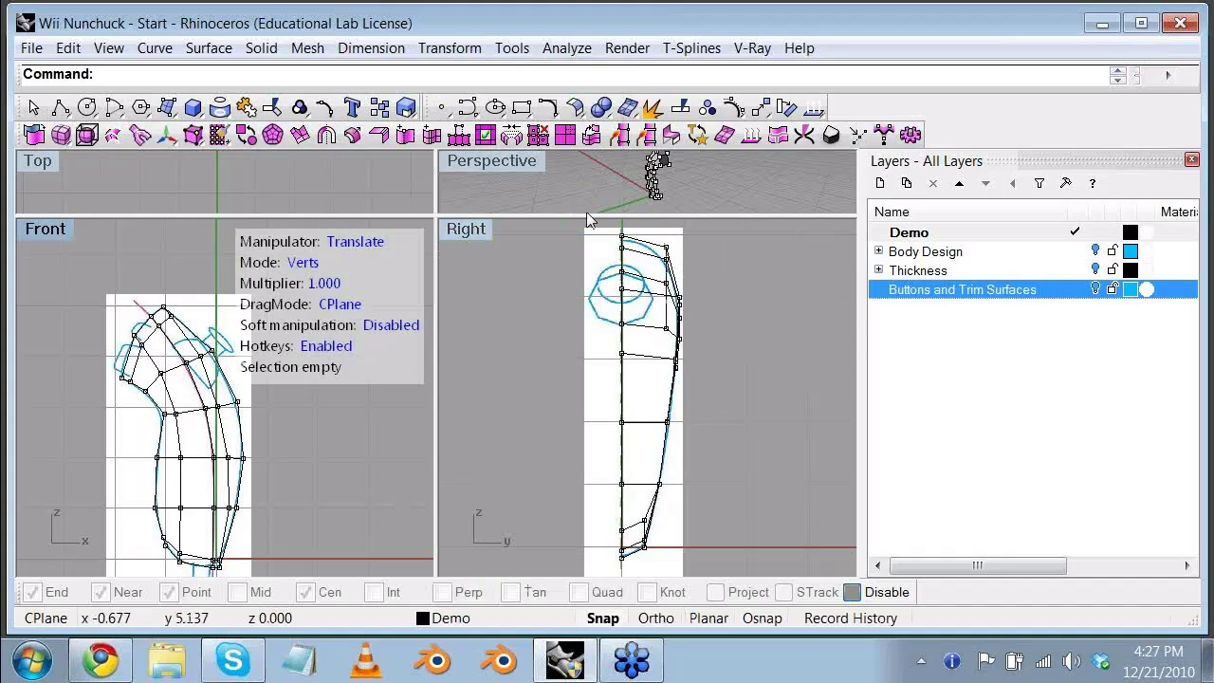
Step: Set the editing mode to Edges and select three adjoining boundary edges along the body's inner bend in the Perspective view
double_click(524, 159)
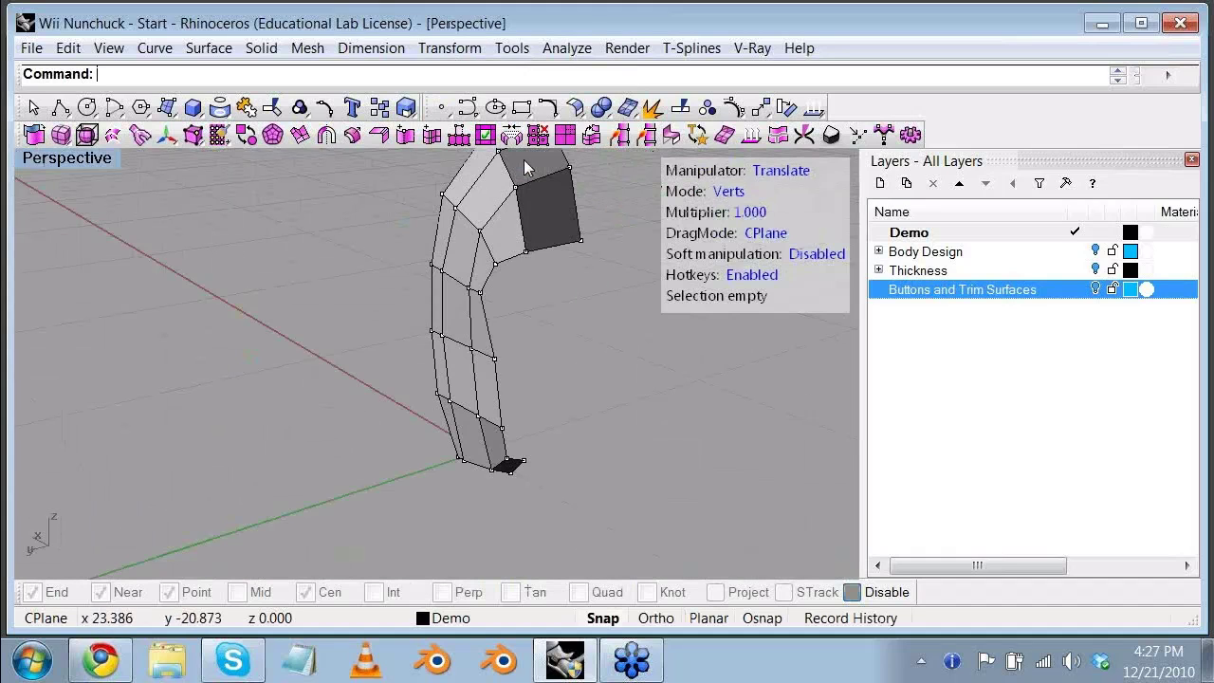
right_click_drag(524, 163, 532, 380)
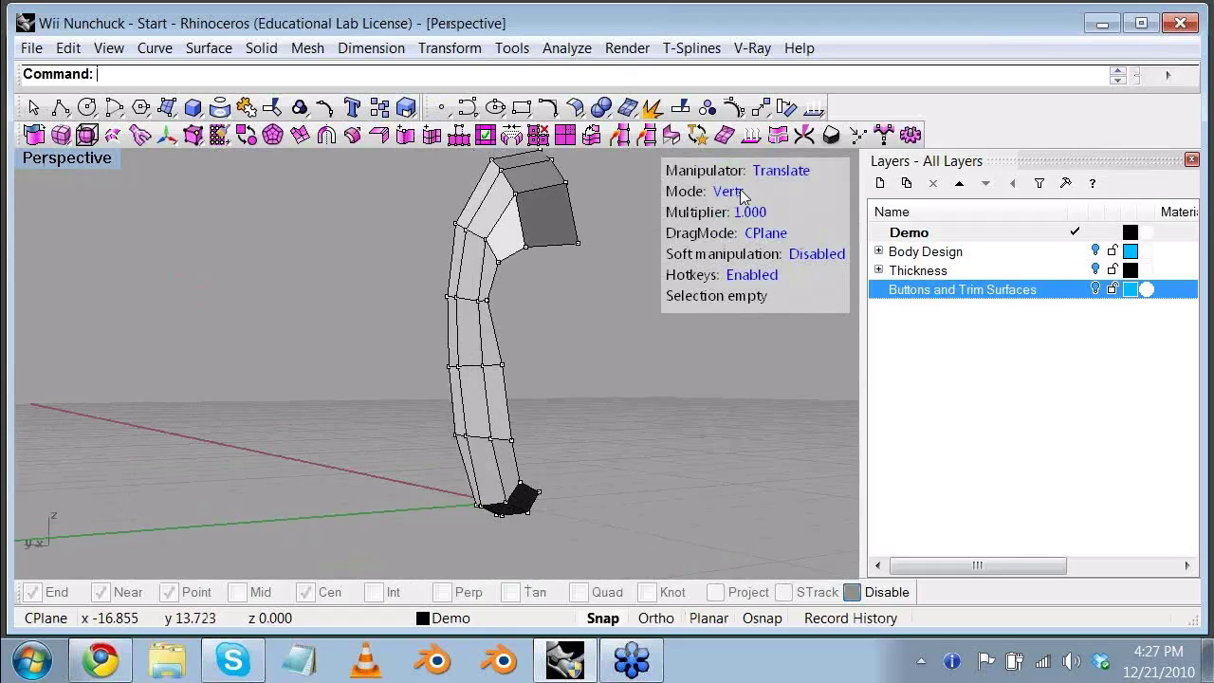
key("2")
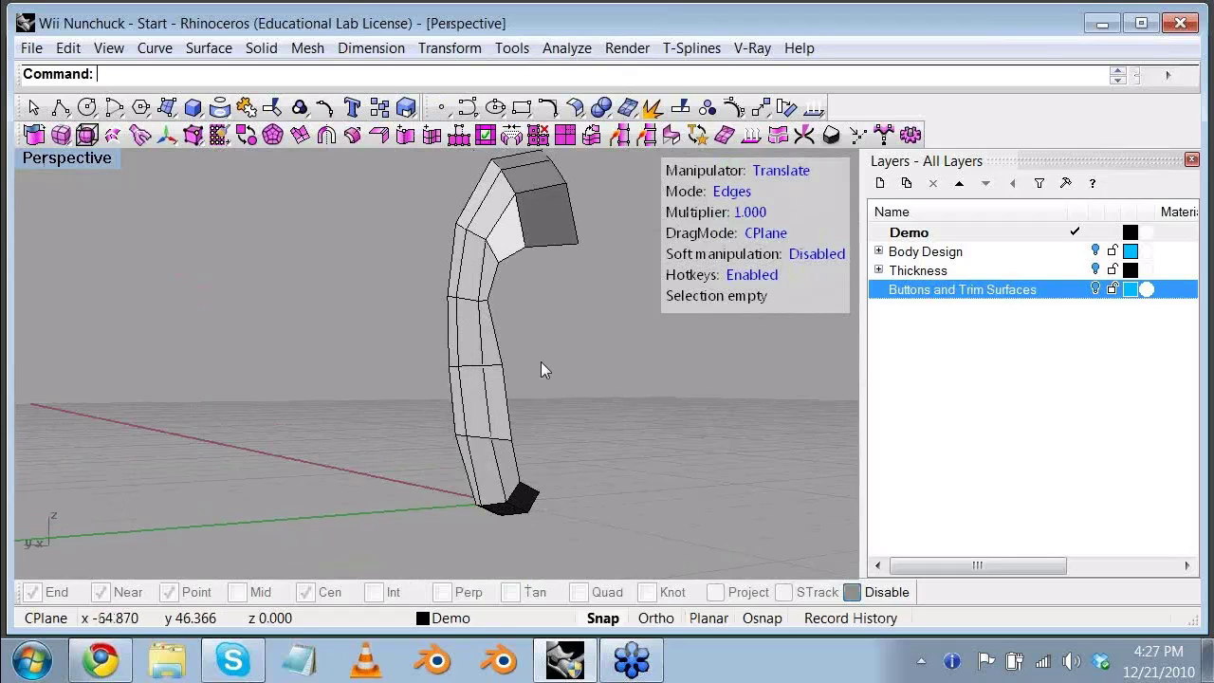
right_click_drag(542, 371, 557, 323)
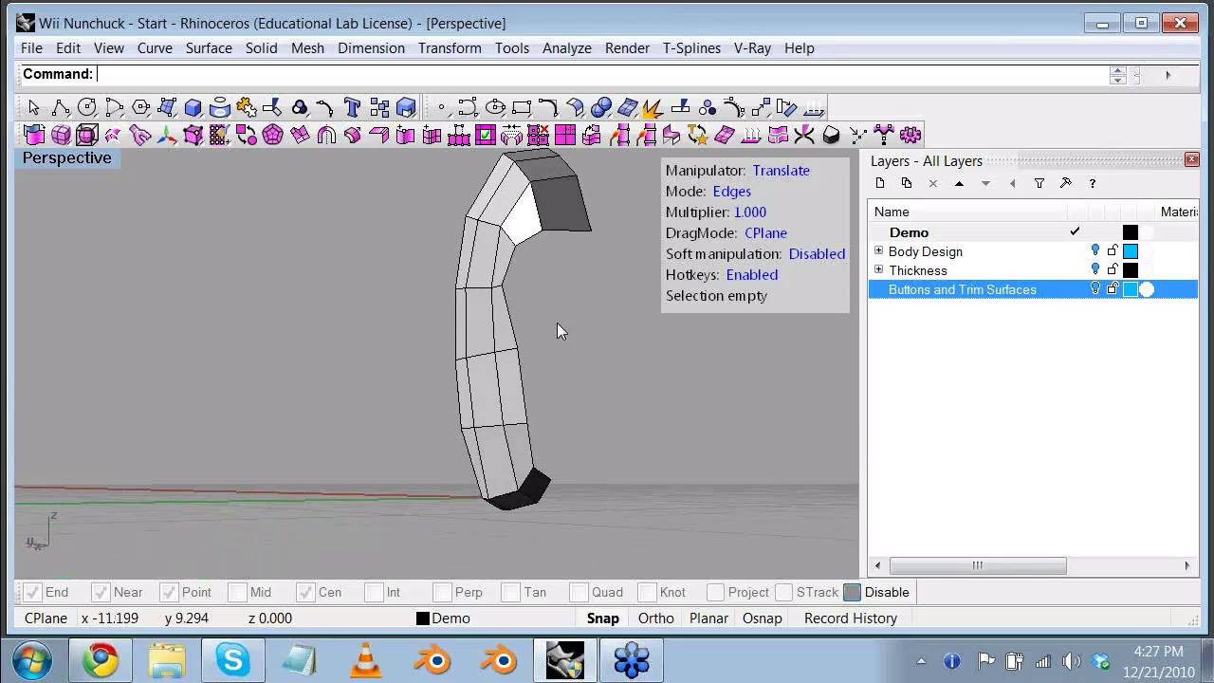
left_click(523, 390)
left_click(521, 331, "shift")
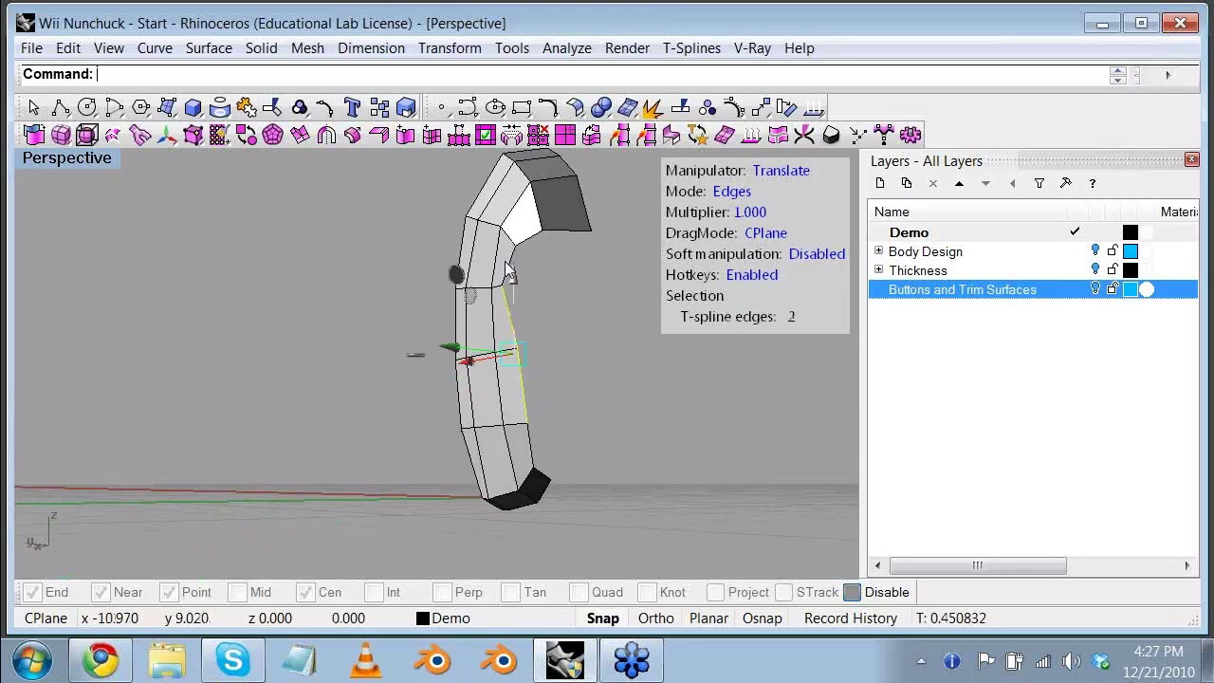
scroll(517, 255, "up", 3)
right_click_drag(516, 274, 138, 170)
left_click(517, 297, "shift")
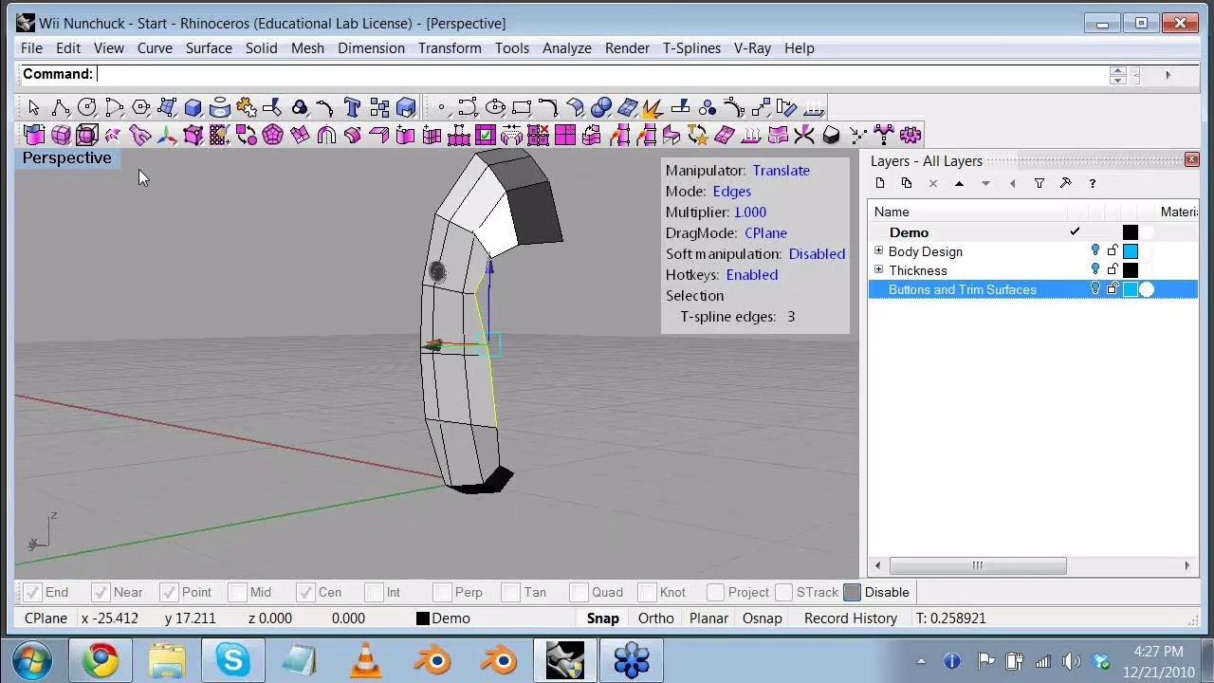
Step: Extrude the three selected inner-bend edges horizontally in the Right view, past the body's centre line
double_click(78, 163)
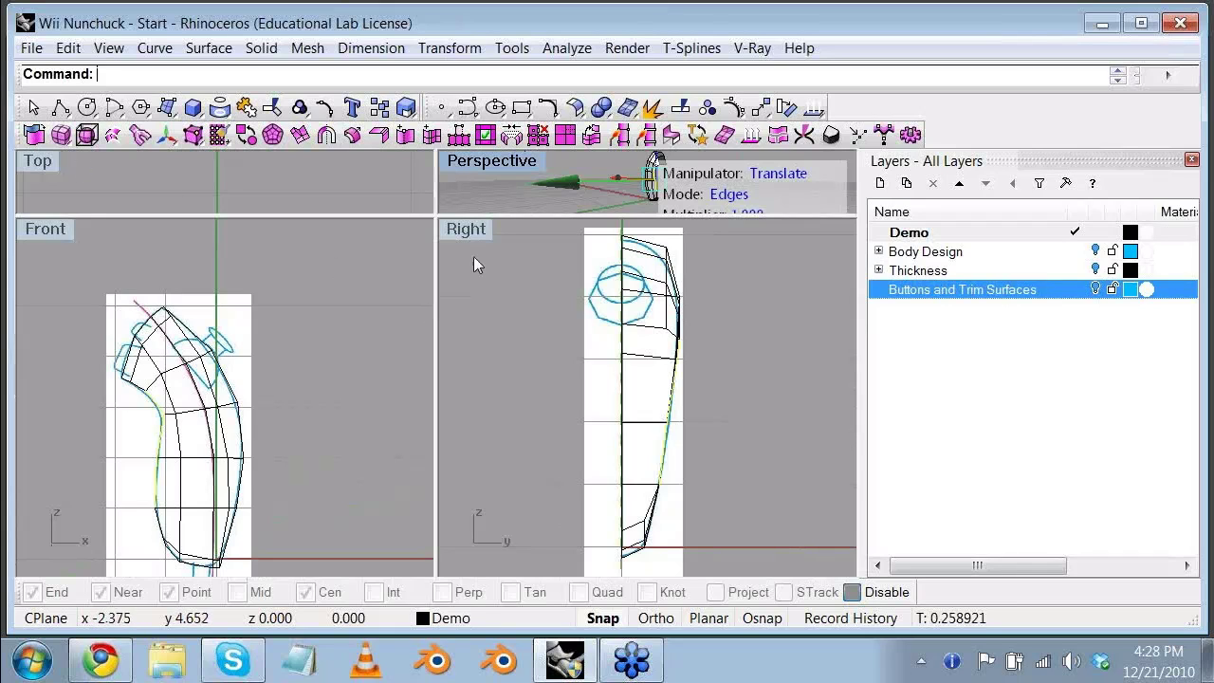
left_click(472, 231)
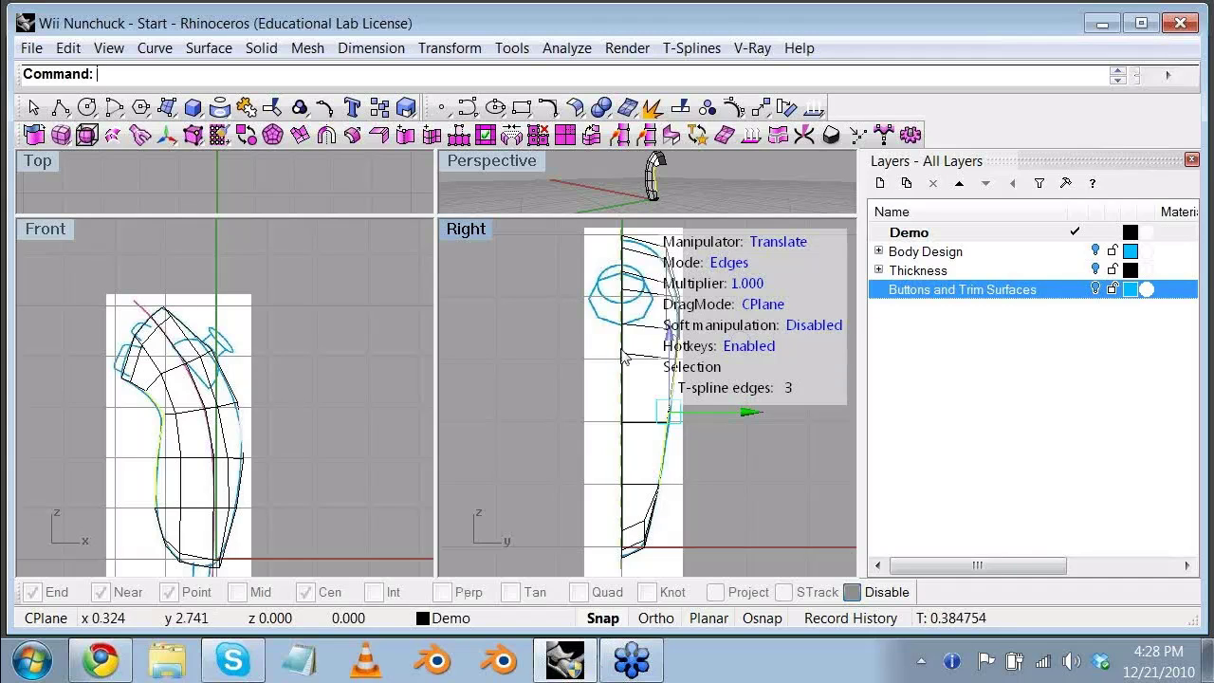
left_click(299, 140)
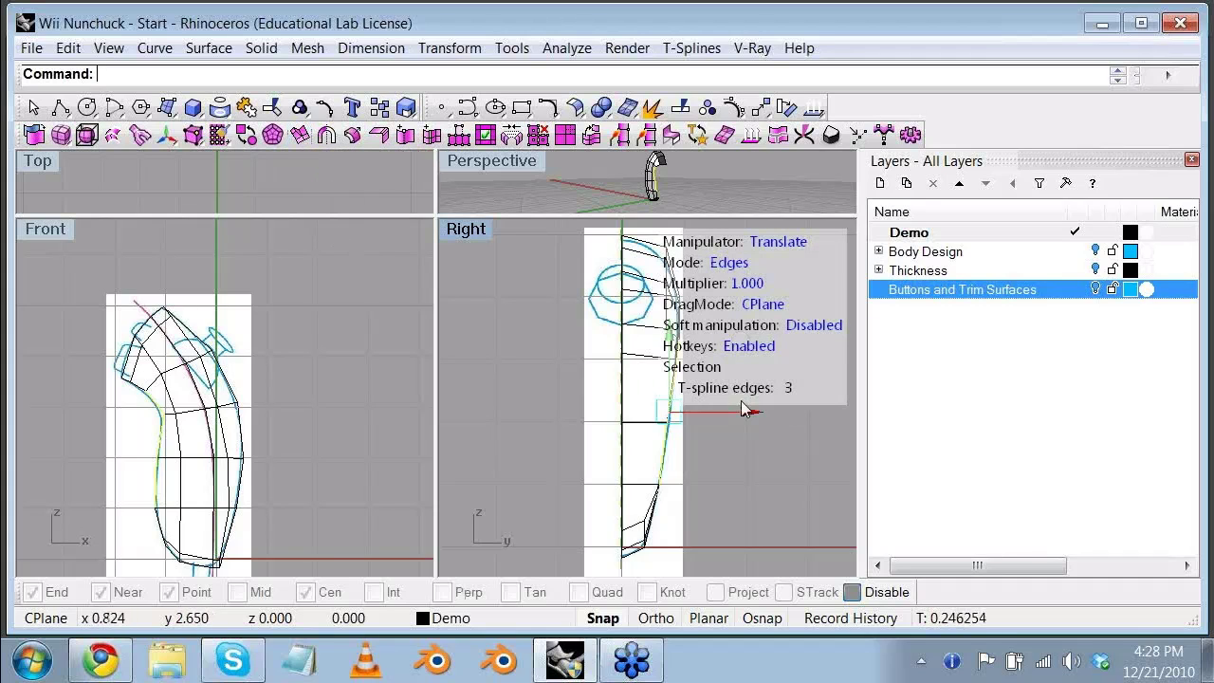
left_click_drag(749, 413, 626, 418)
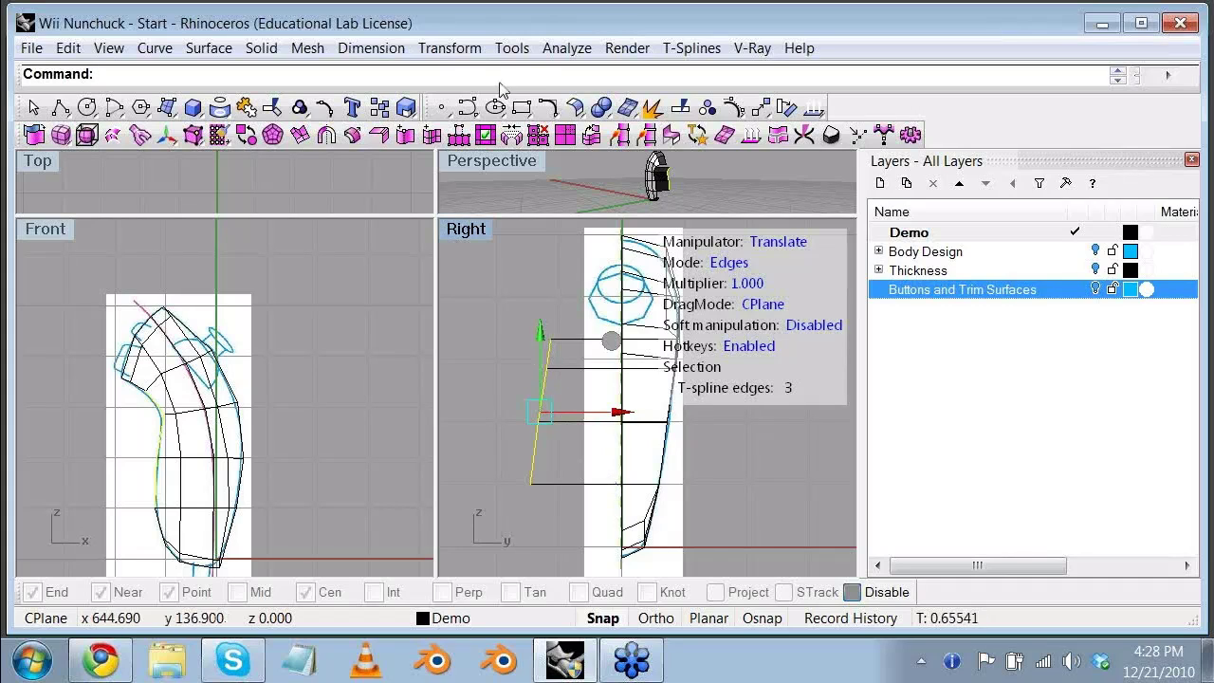
Step: Flatten the three extruded edges into a vertical line beyond the centre line with Set Points, using only Y aligned to World
left_click(447, 49)
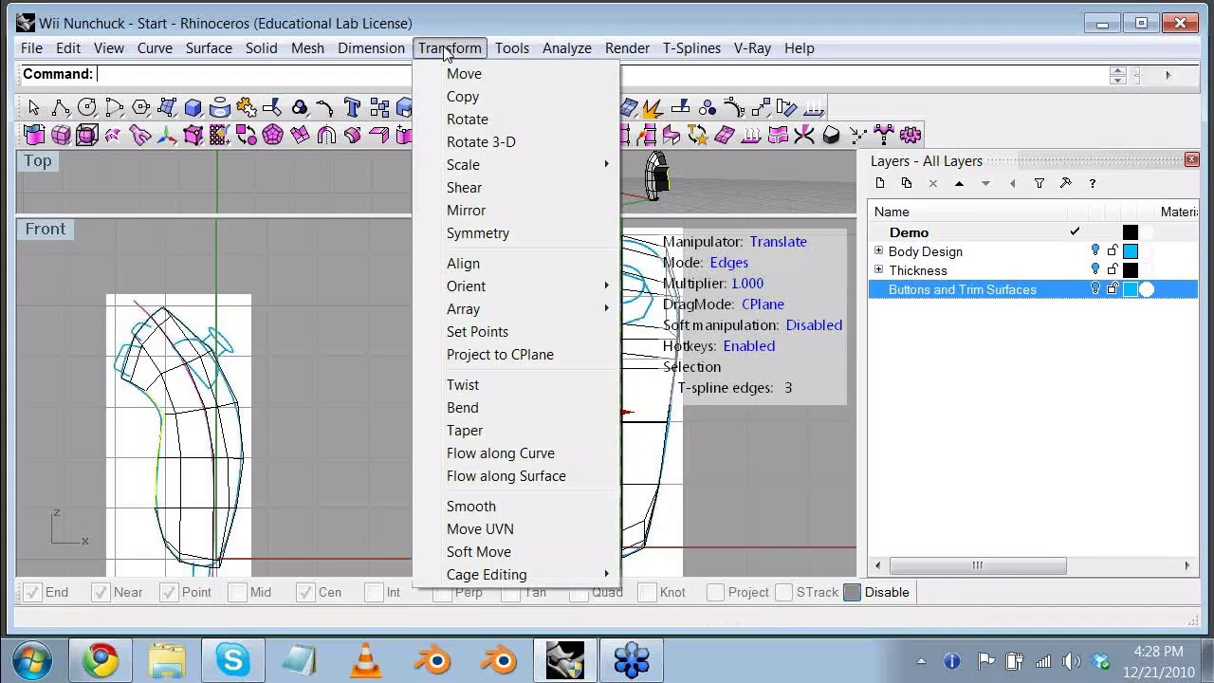
left_click(477, 339)
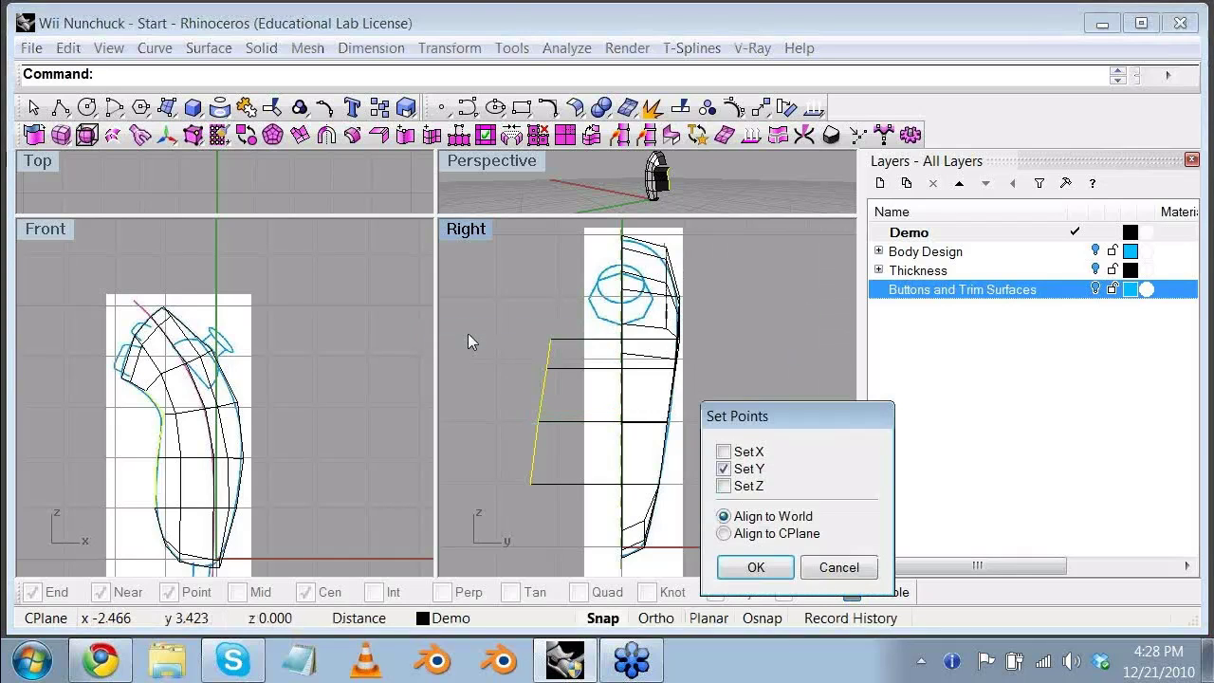
left_click_drag(821, 416, 373, 291)
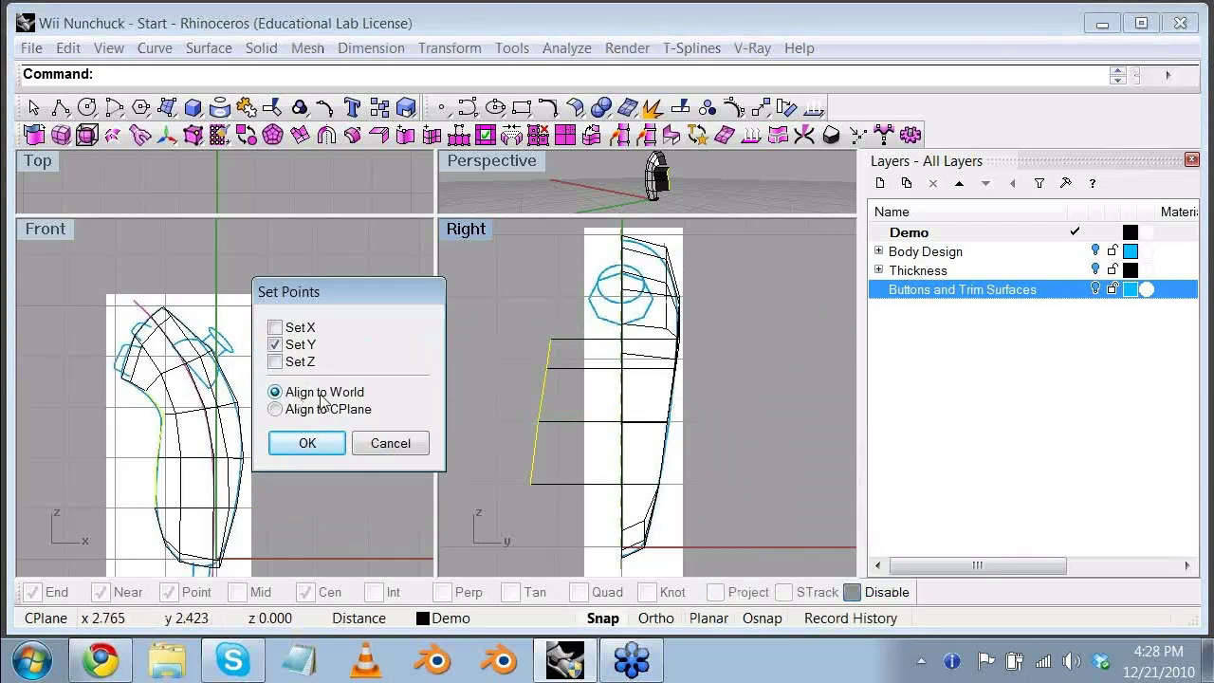
left_click(302, 360)
left_click(308, 442)
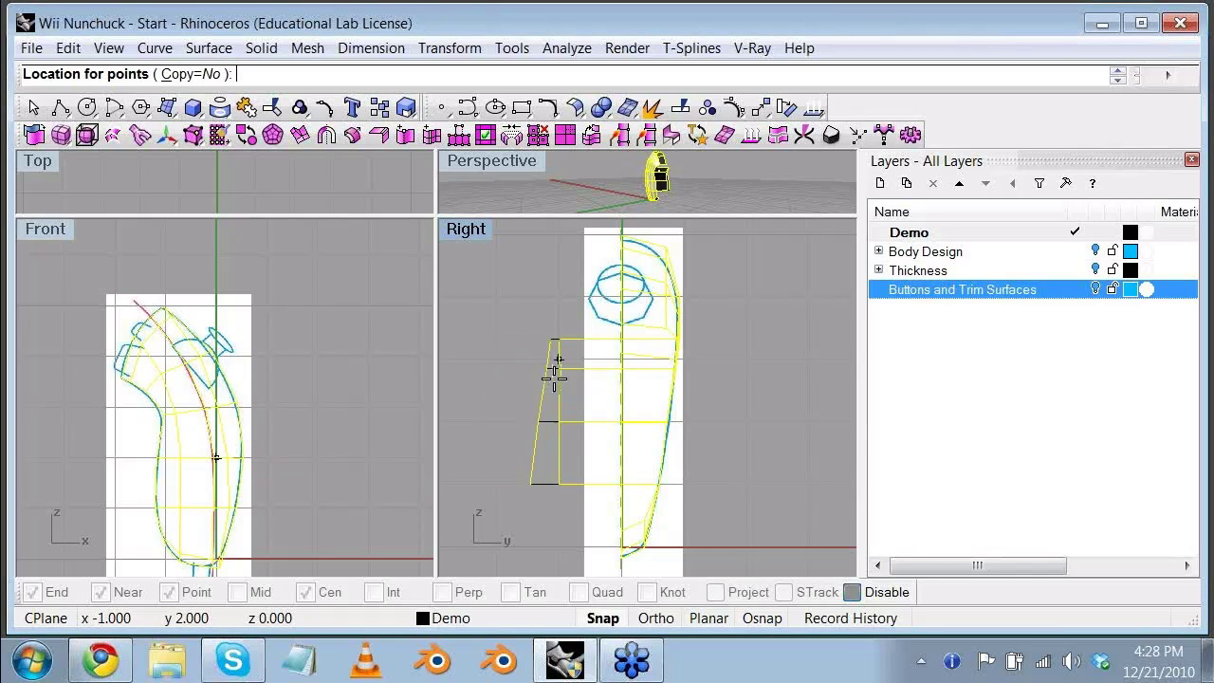
left_click(495, 360)
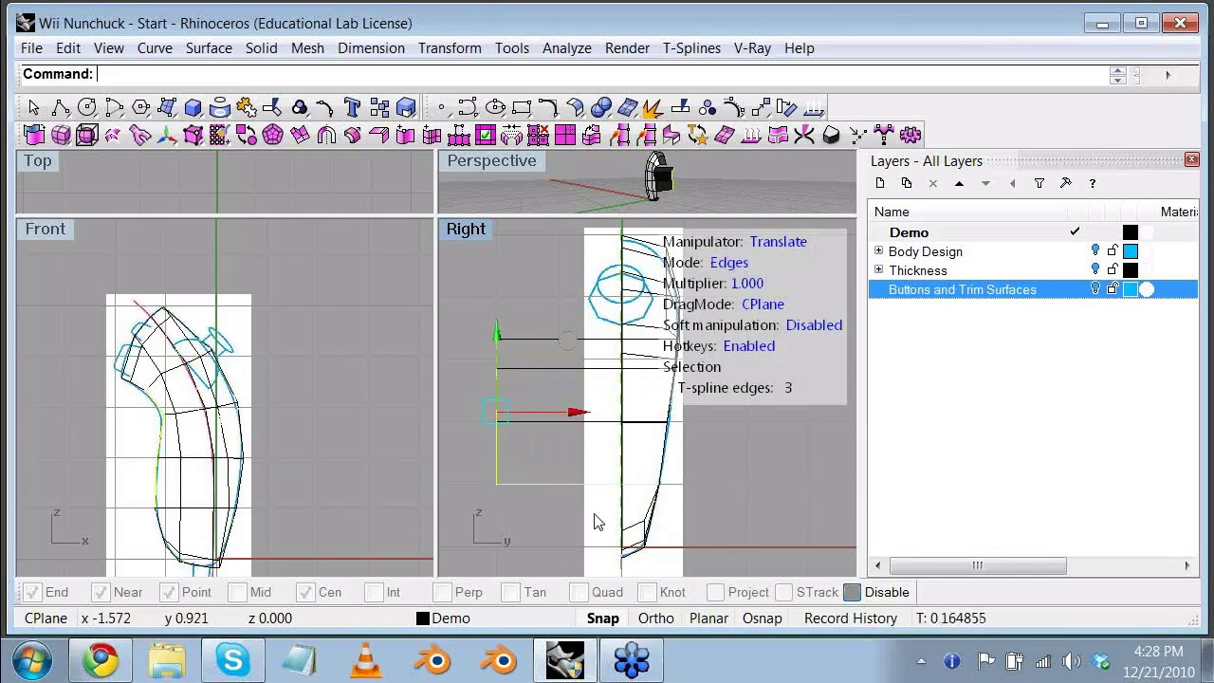
Step: Clear the selection and reselect the three outer edges of the extruded strip in the Right view
left_click(478, 278)
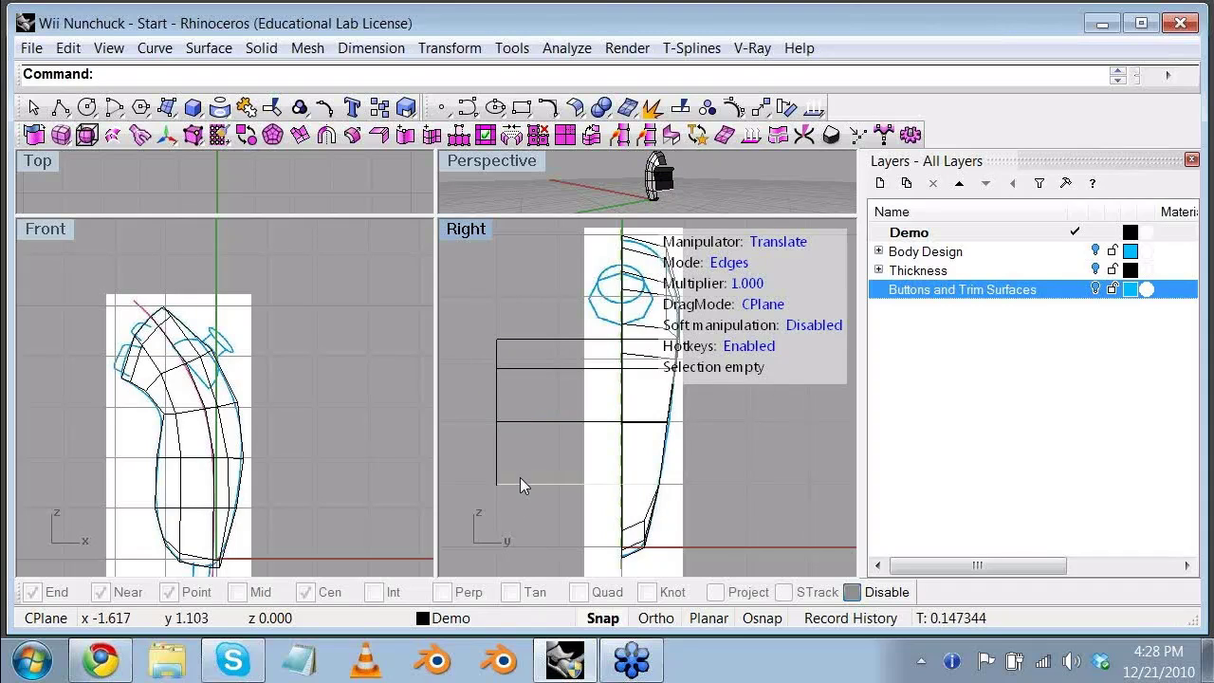
left_click(496, 453)
scroll(513, 359, "up", 2)
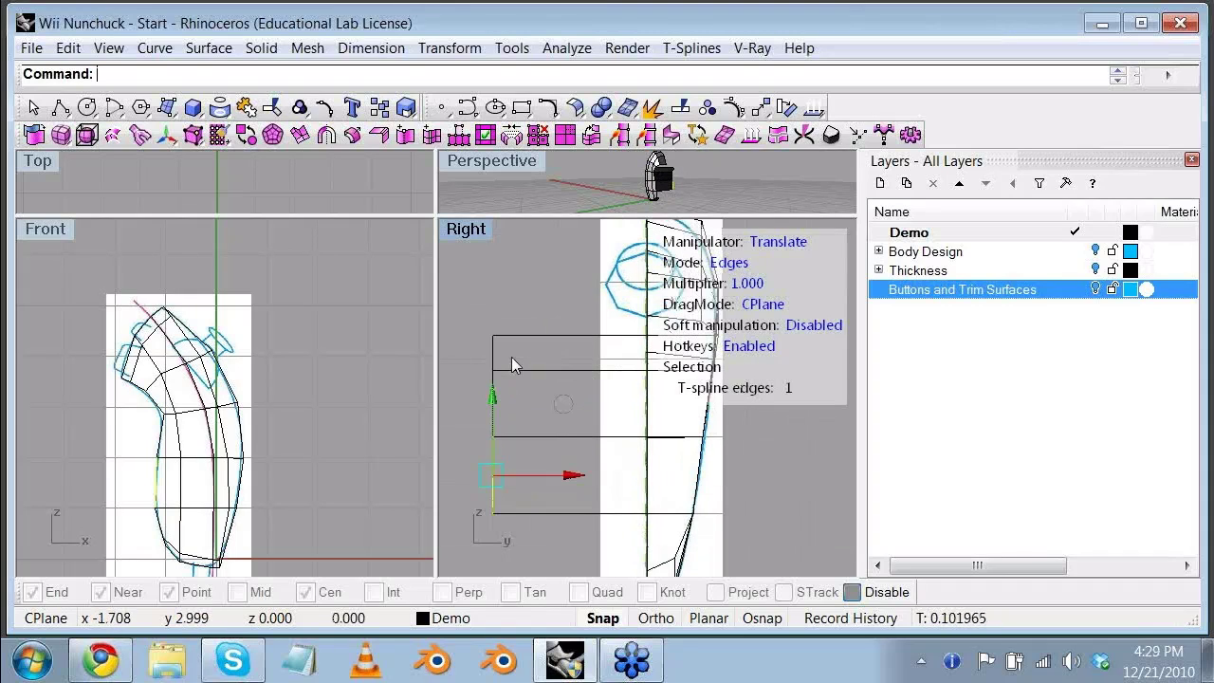
left_click(494, 353, "shift")
scroll(530, 401, "up", 6)
scroll(528, 400, "down", 2)
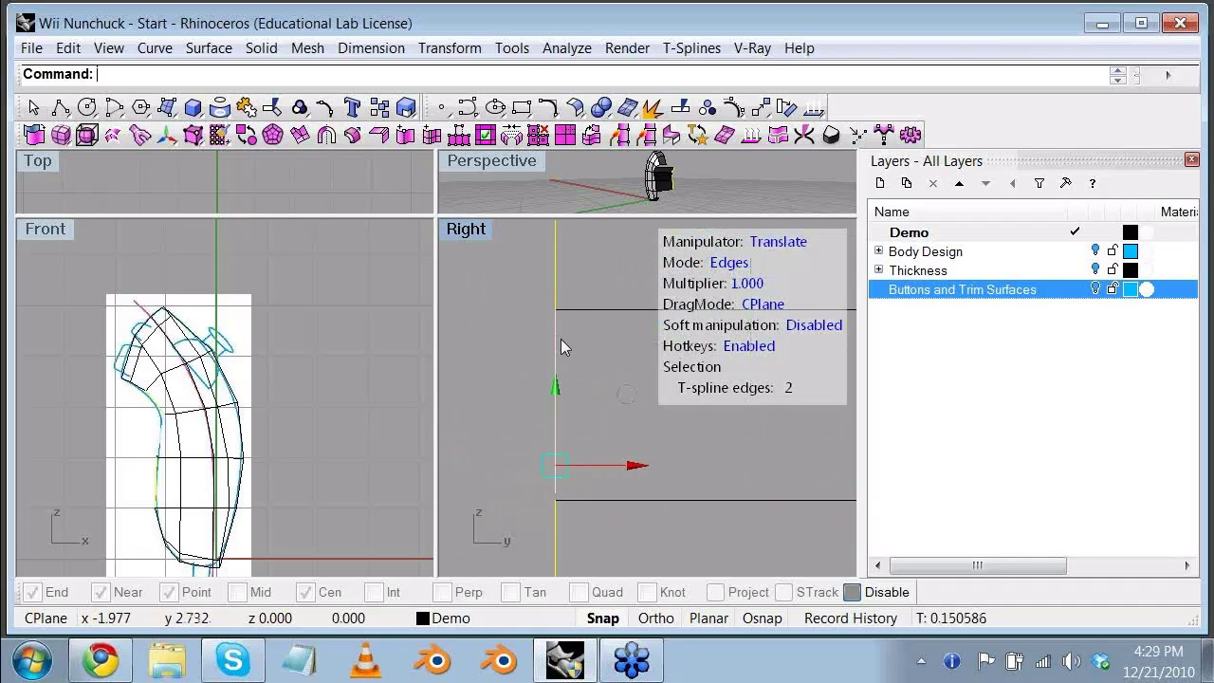
left_click(561, 348, "shift")
scroll(626, 275, "down", 2)
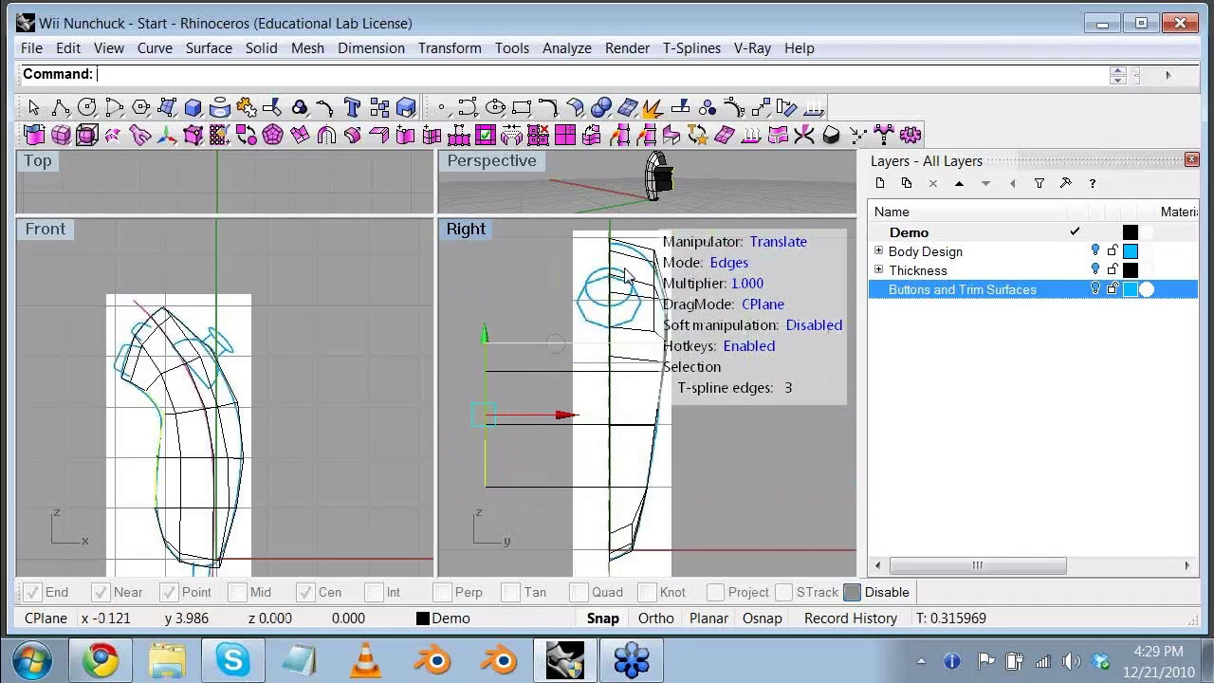
Step: Enable object snaps with only Point active, and use Set Points to align the three strip edges to the body's centre line
left_click(852, 593)
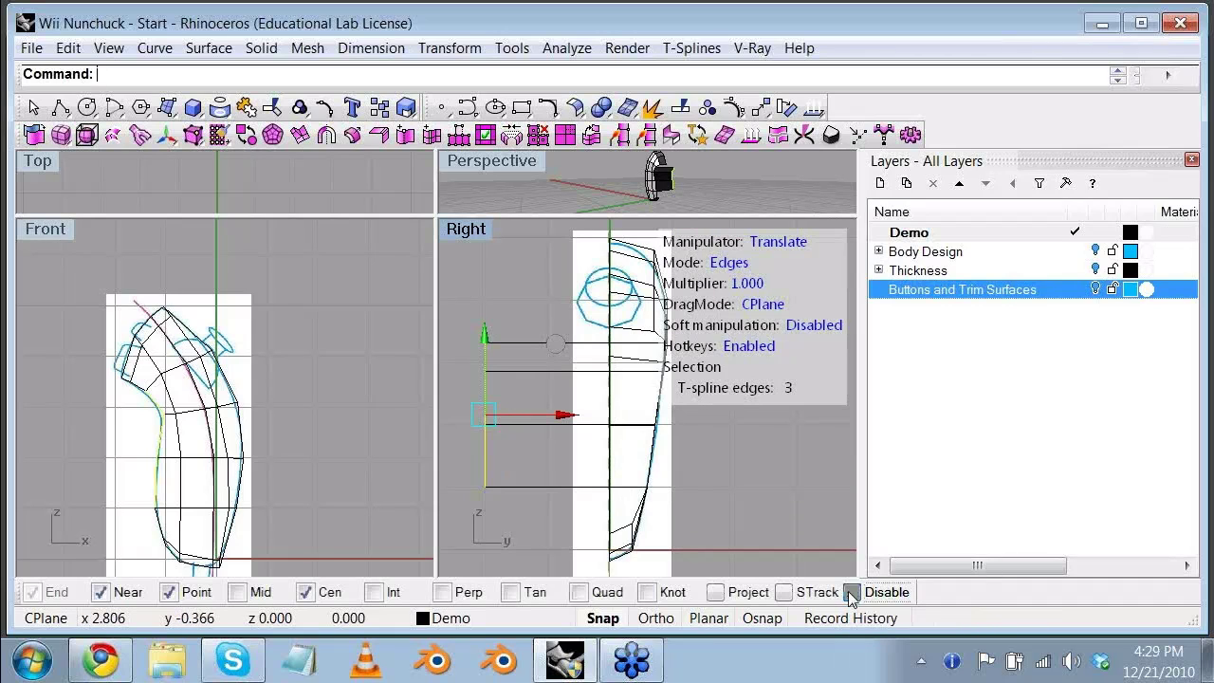
left_click(305, 591)
left_click(100, 592)
left_click(33, 592)
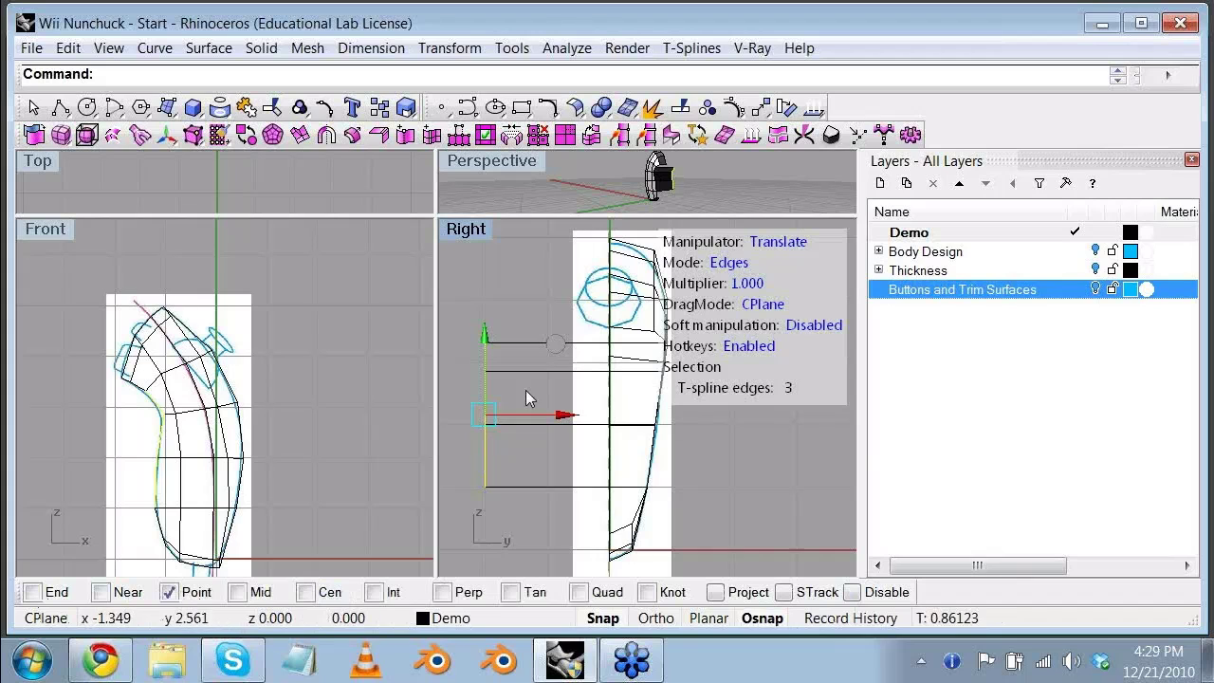
left_click(449, 47)
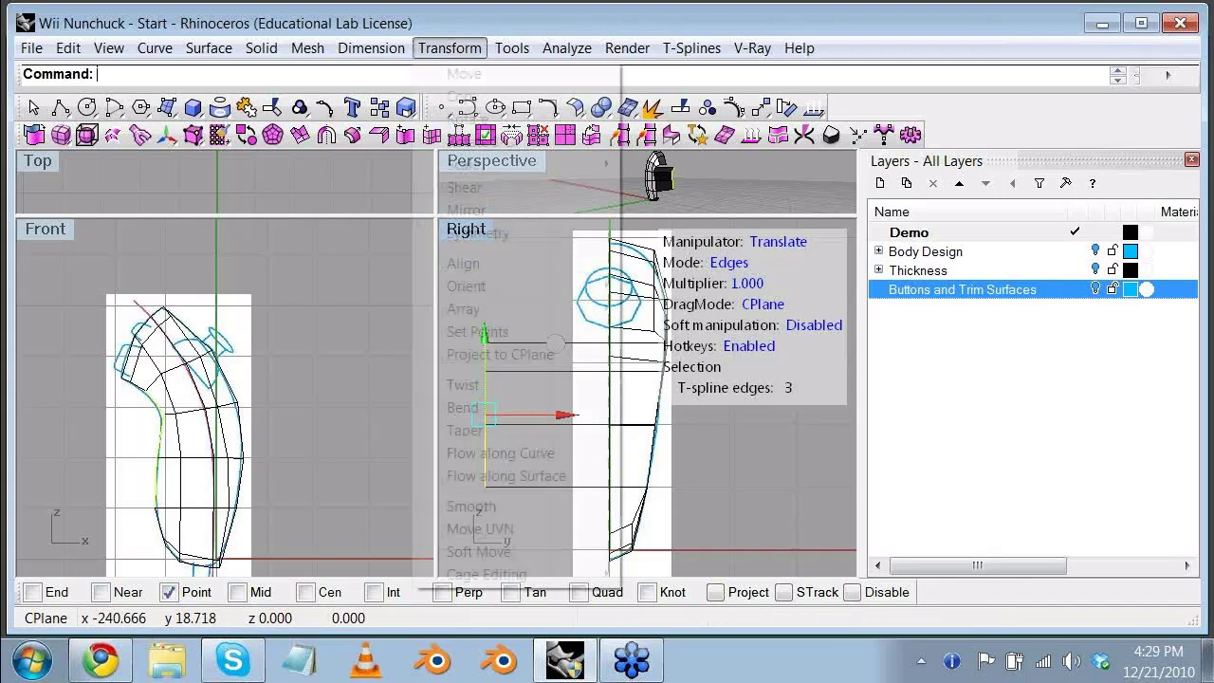
left_click(520, 331)
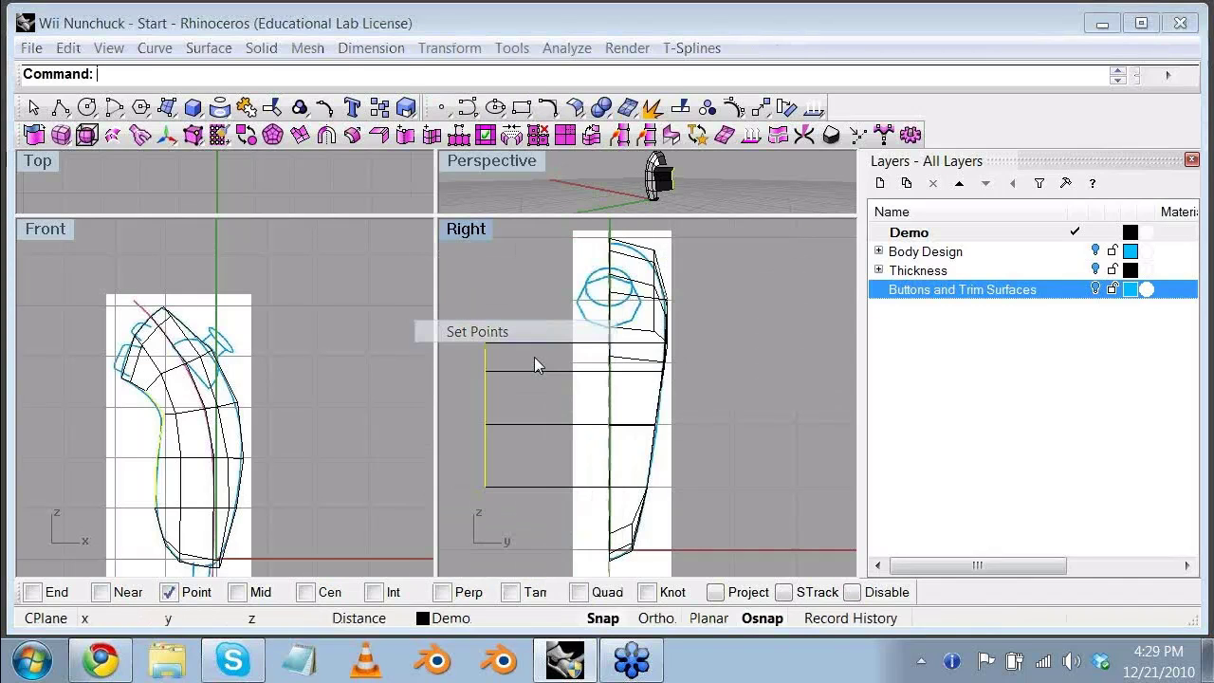
left_click(579, 393)
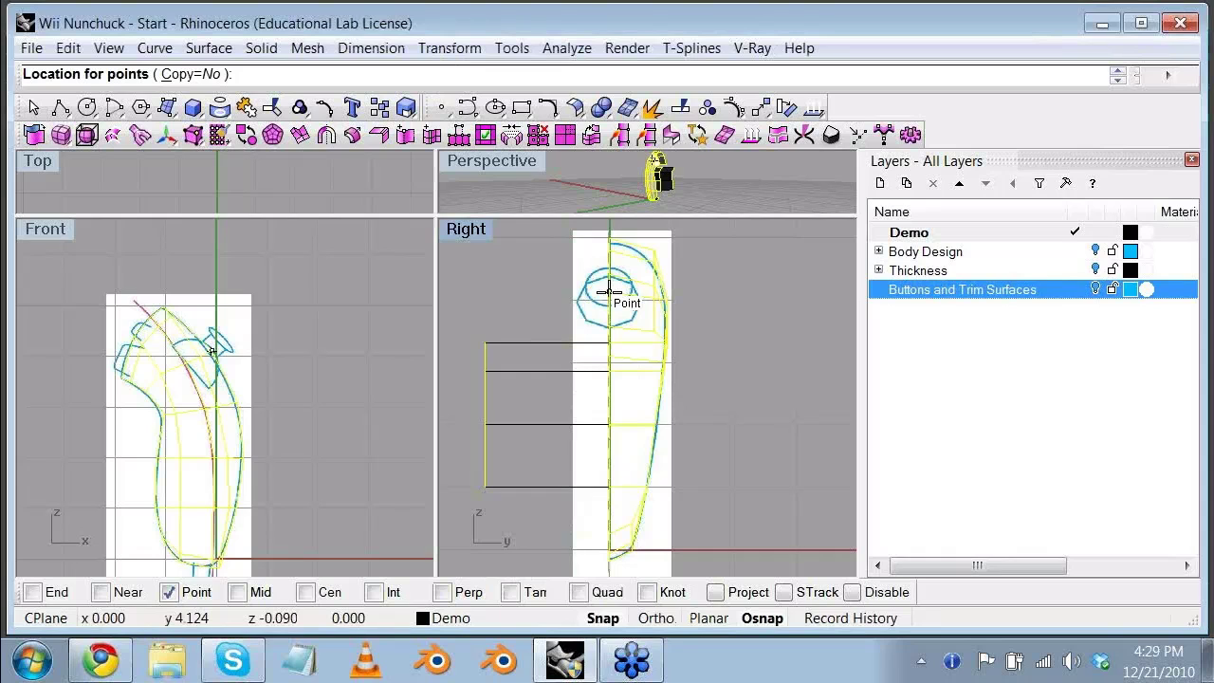
left_click(608, 291)
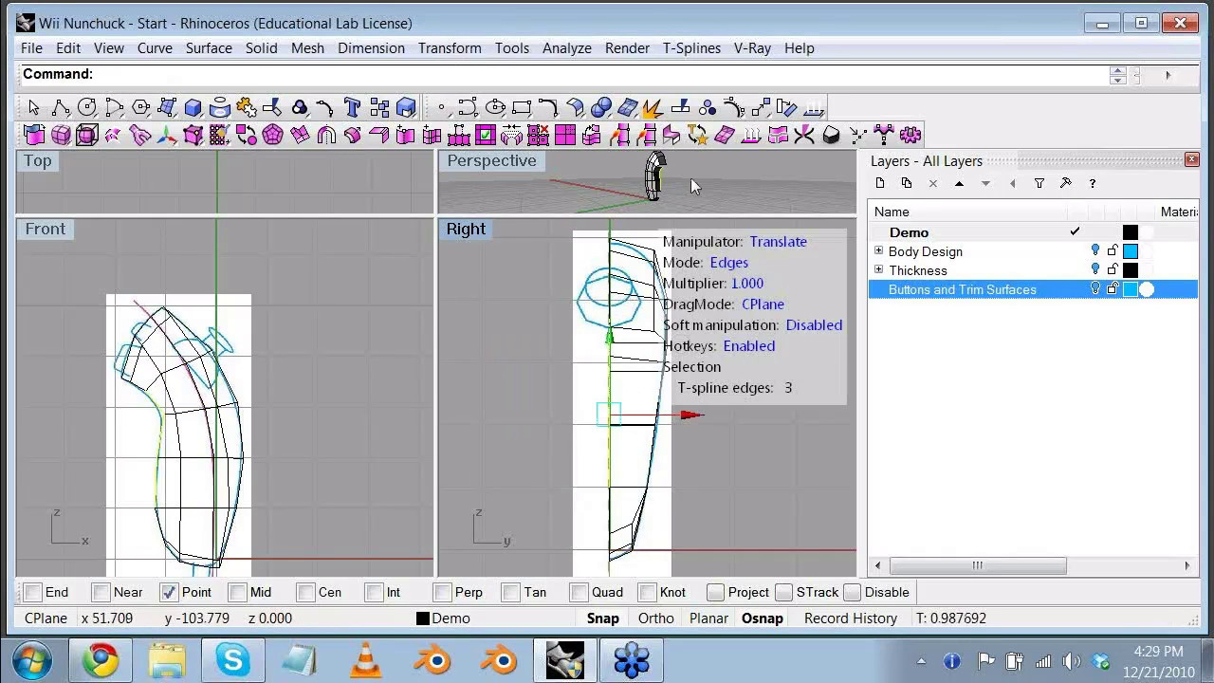
Step: Bridge the gap between the head's lower edge and the strip's upper edge in the Perspective view, using one segment
double_click(503, 160)
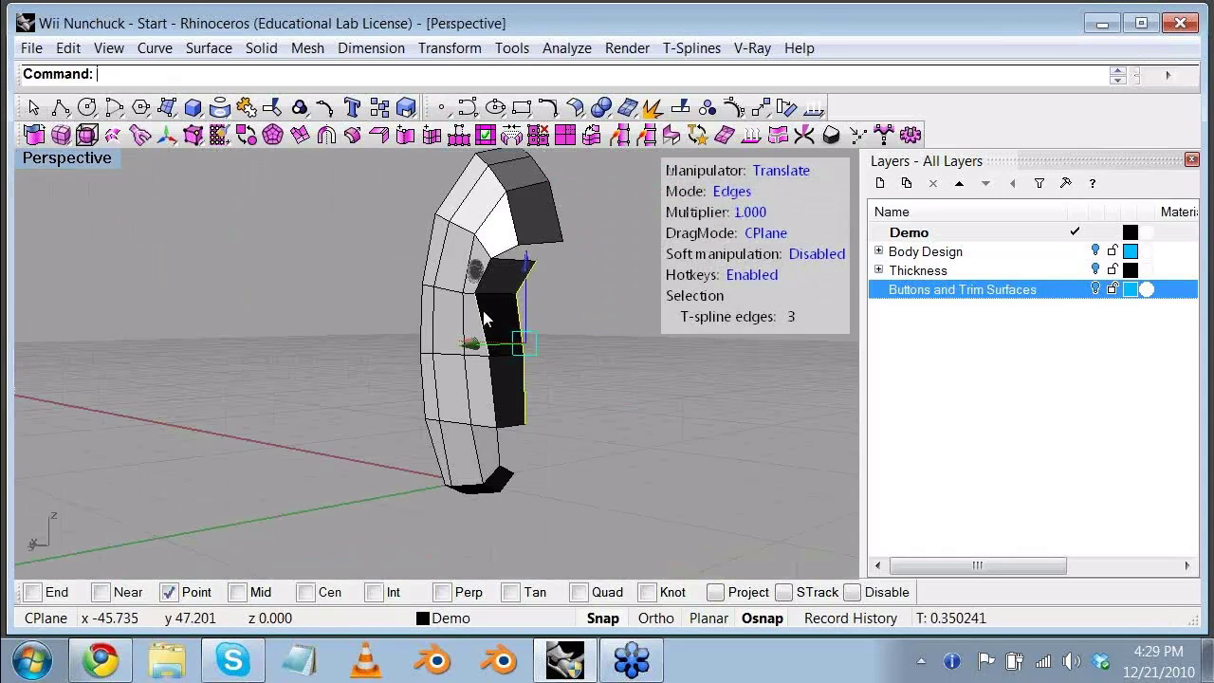
right_click_drag(484, 319, 371, 304)
right_click_drag(555, 438, 531, 408)
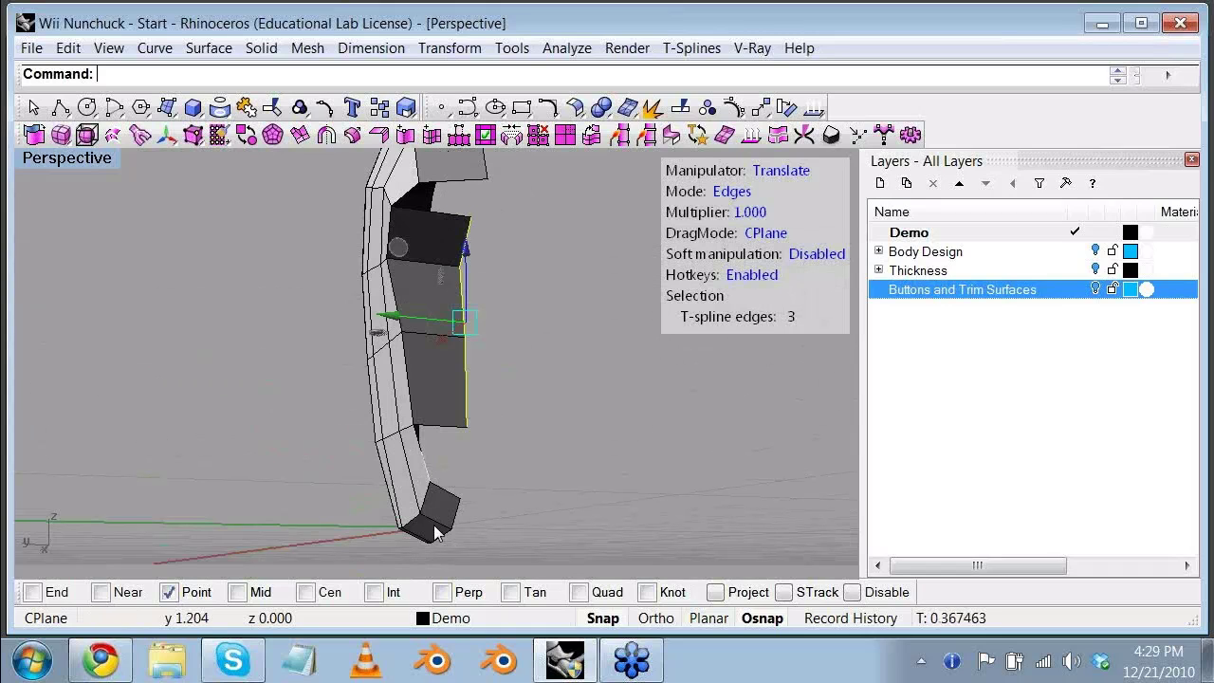
left_click(250, 252)
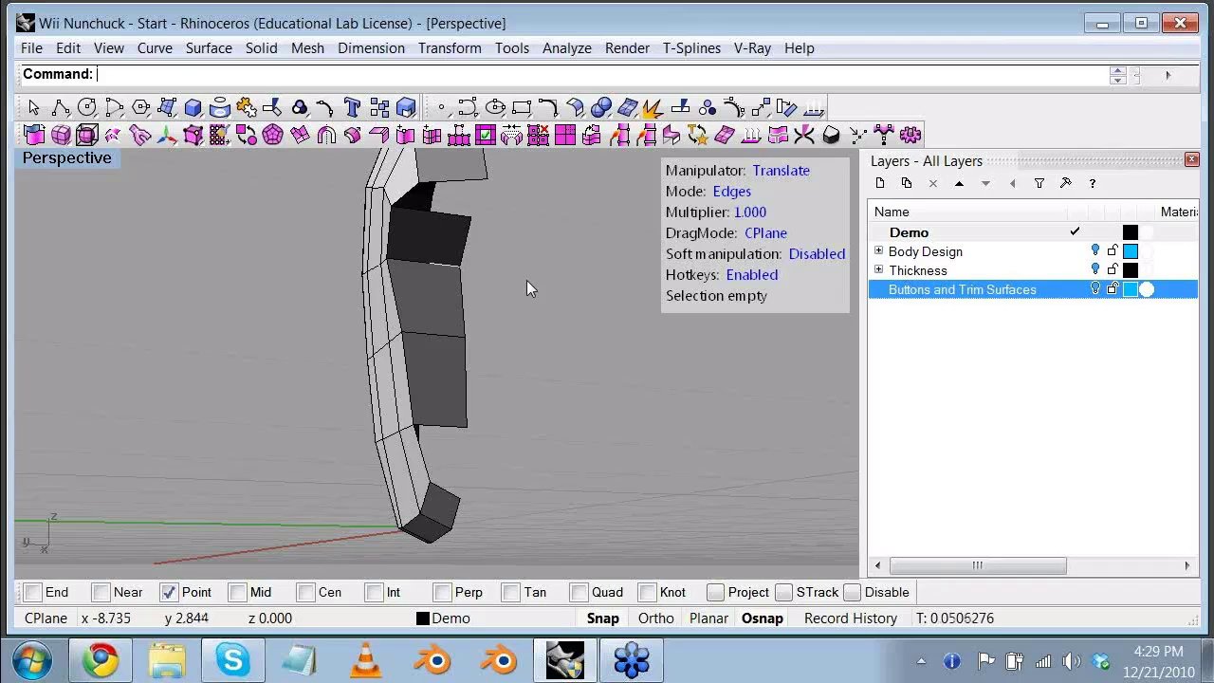
right_click_drag(547, 272, 523, 400)
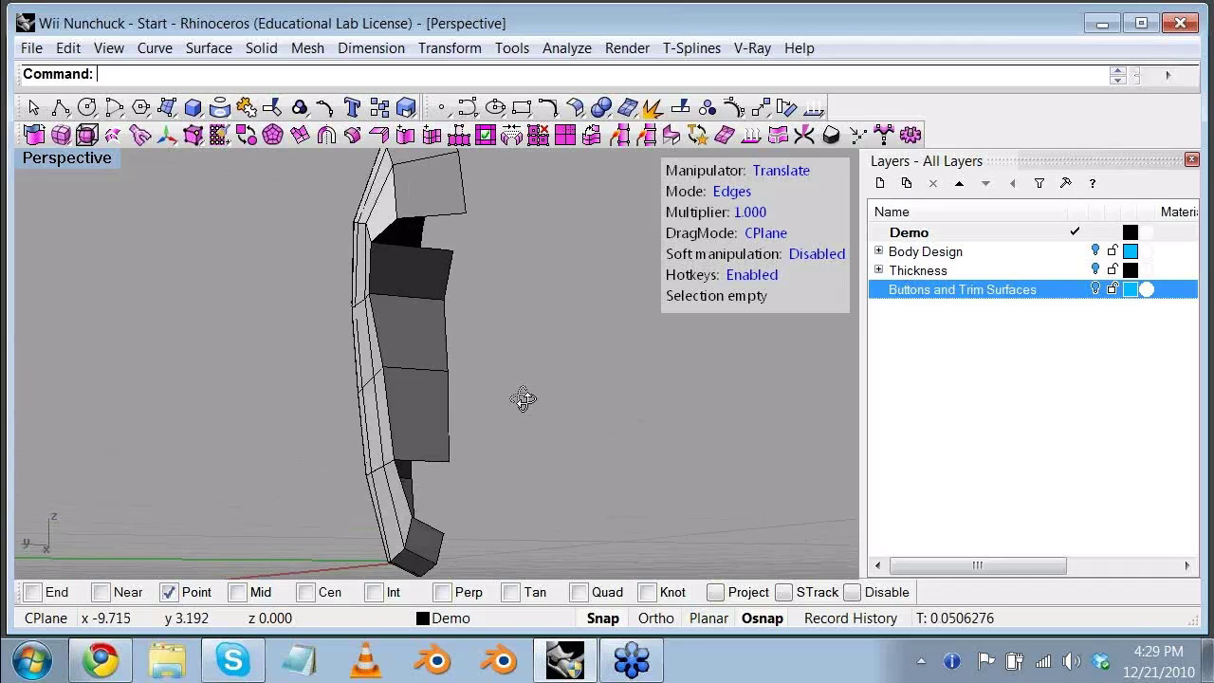
left_click(512, 136)
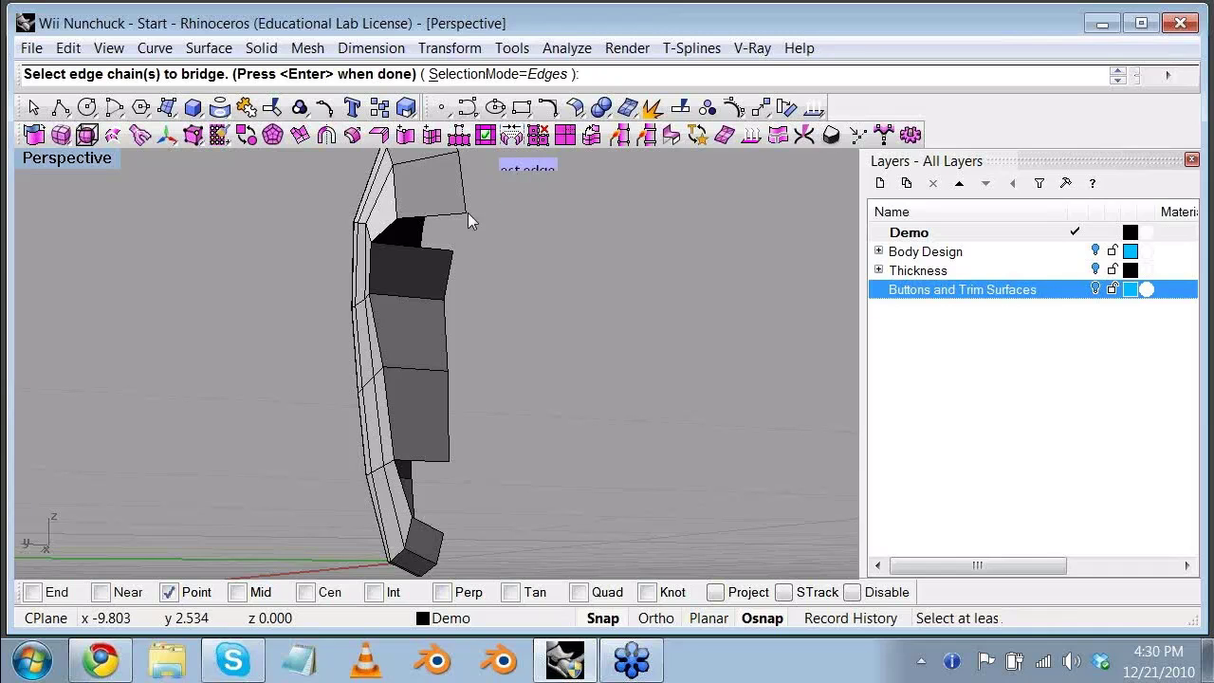
left_click(443, 216)
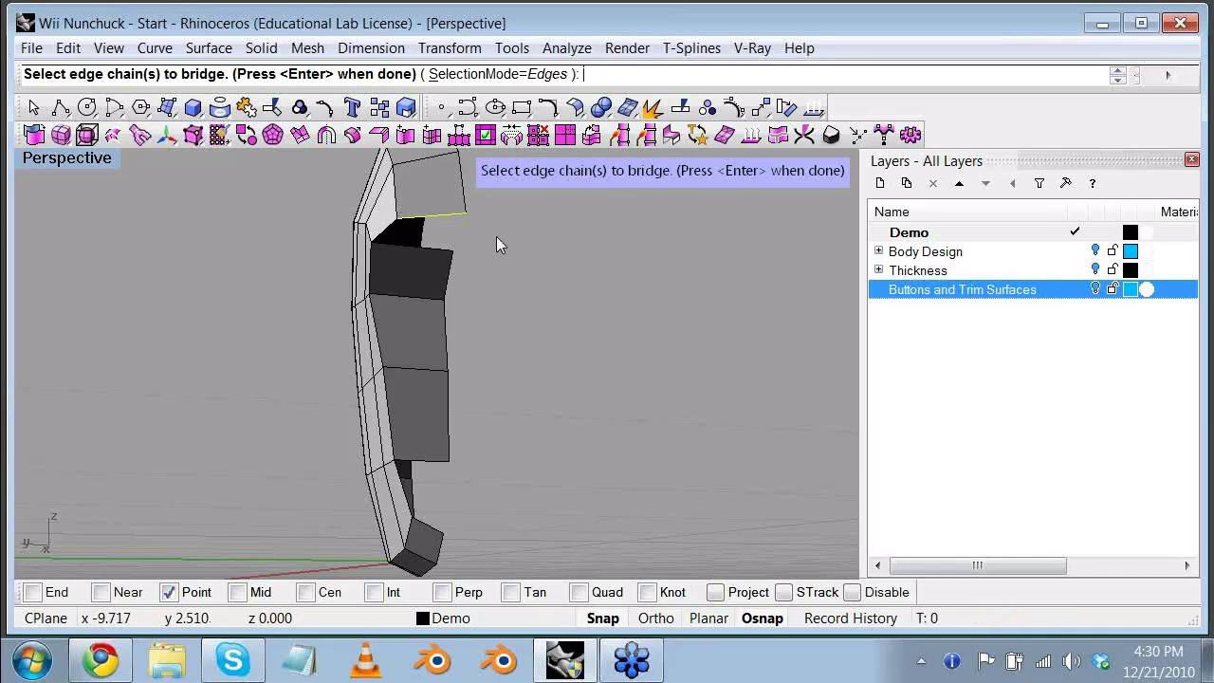
left_click(439, 251)
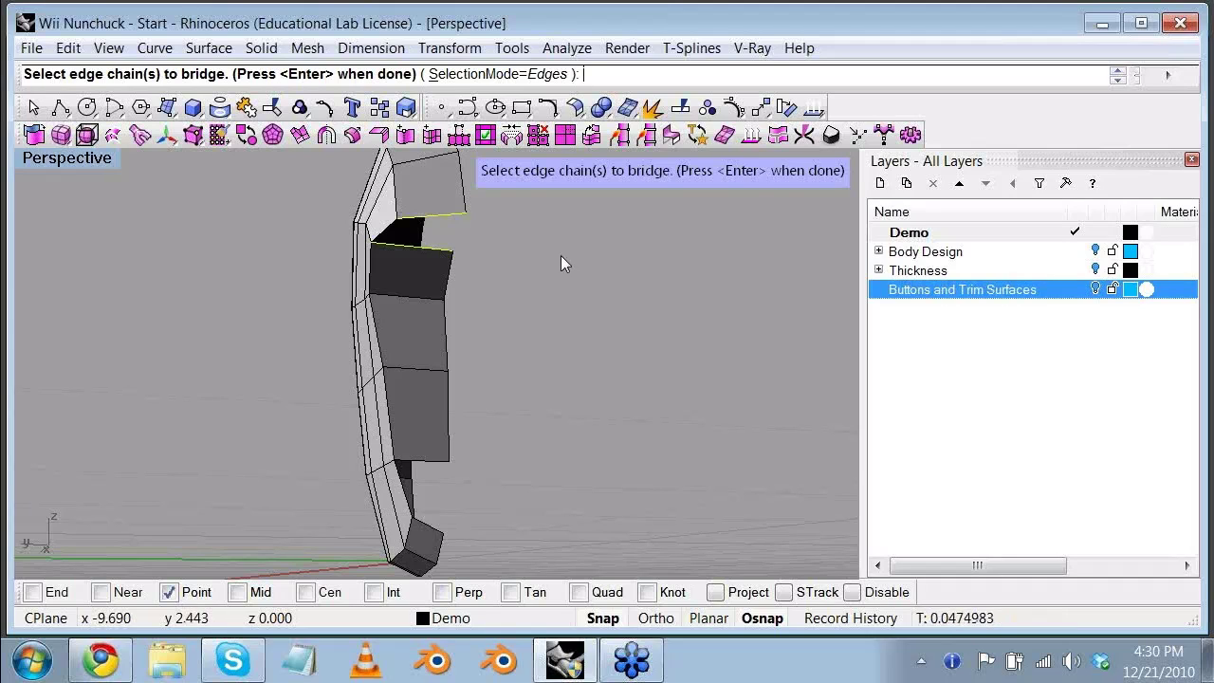
key("Return")
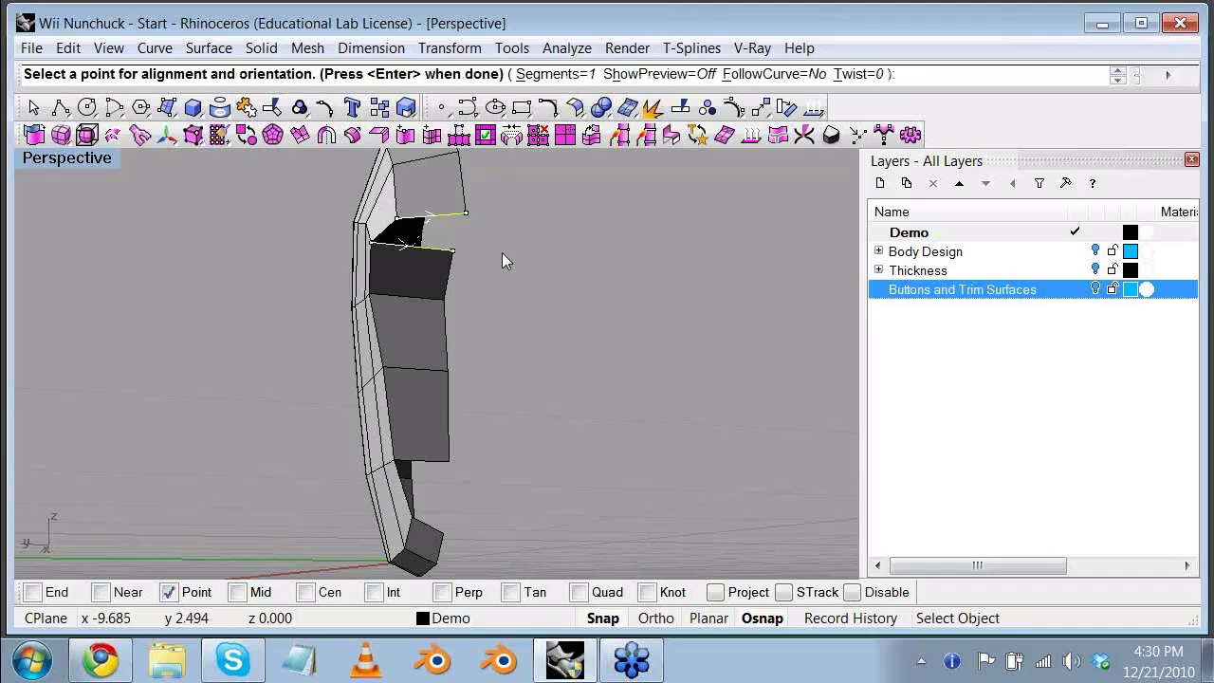
key("Return")
Step: Bridge the gap between the strip's lower edge and the upper edge of the body's bottom section, using one segment
right_click_drag(503, 259, 488, 478)
right_click(490, 479)
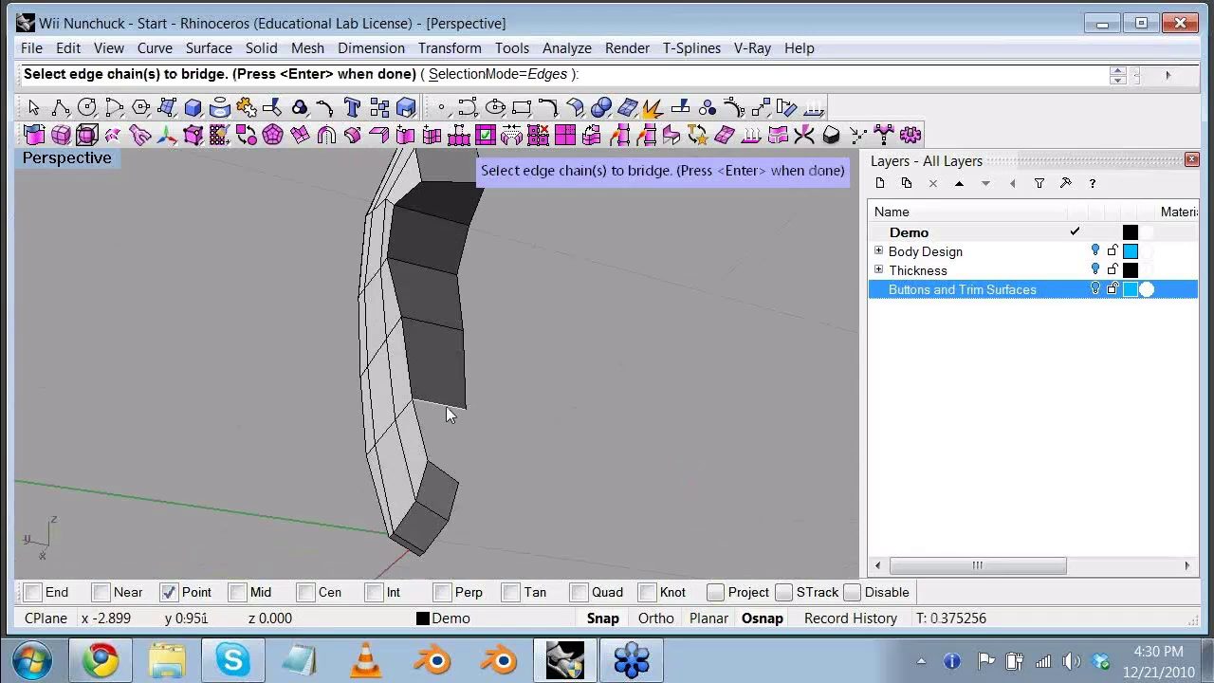
left_click(447, 406)
left_click(444, 471)
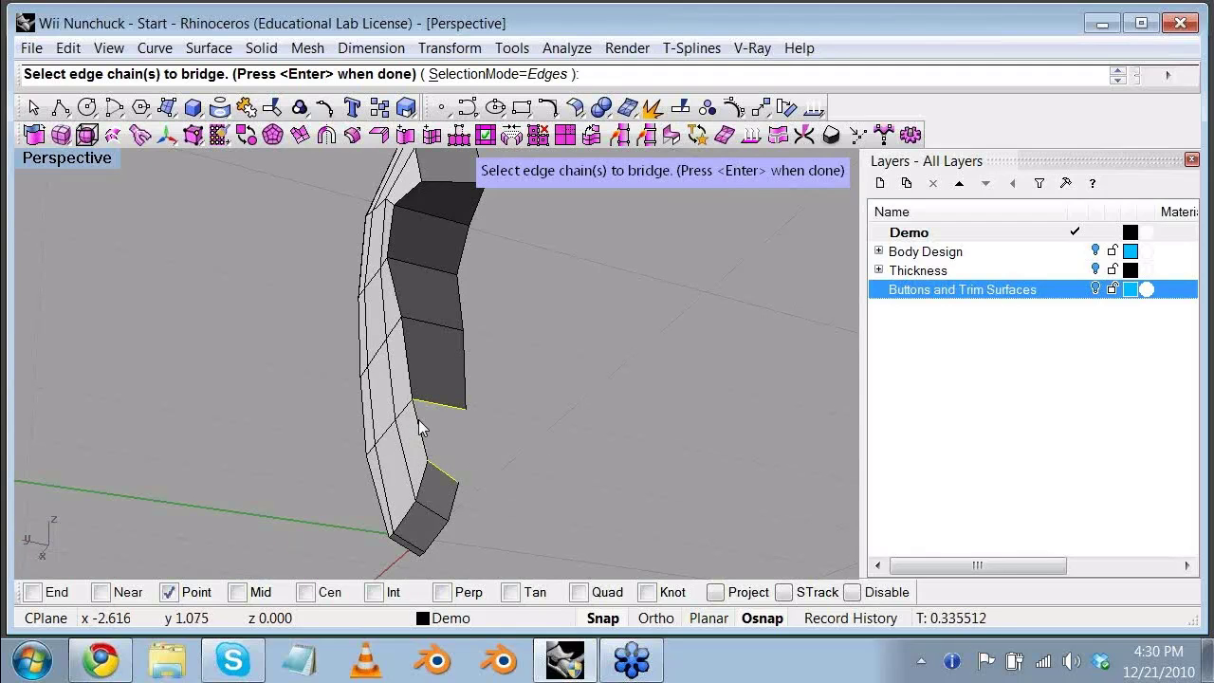
key("Return")
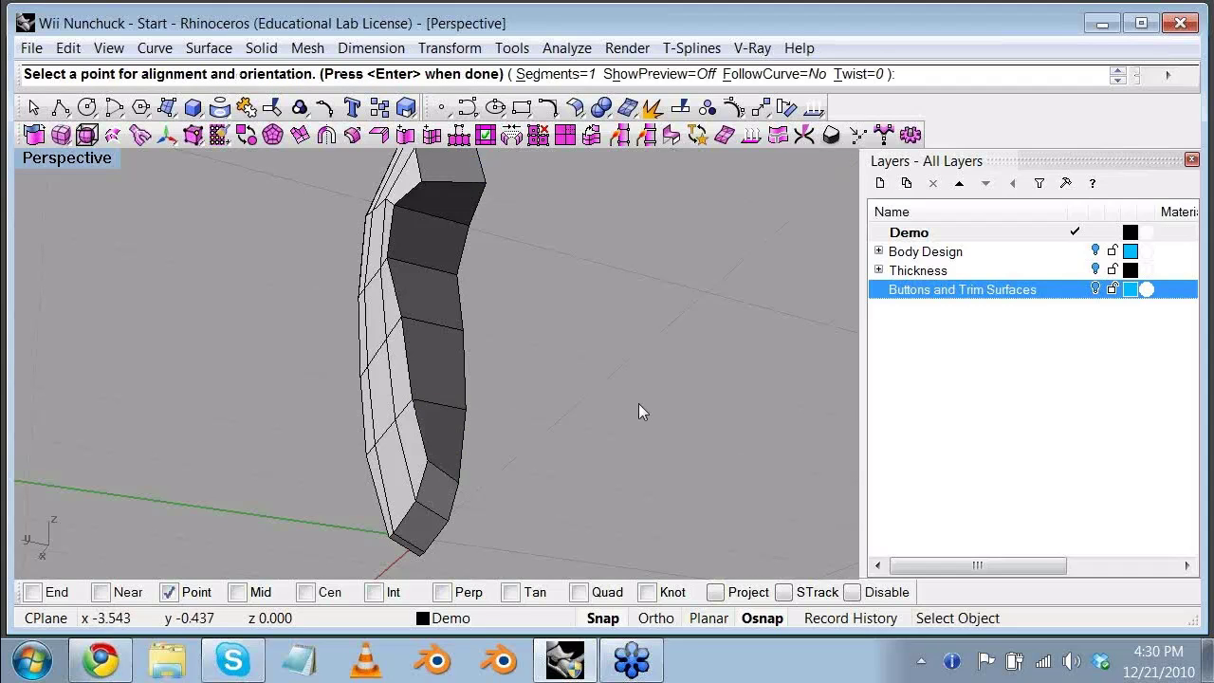
key("Return")
Step: Set the editing mode to Objects, select the body, switch it to smooth display and examine the closed inner side from several angles
right_click_drag(579, 296, 758, 427)
right_click_drag(427, 311, 607, 402)
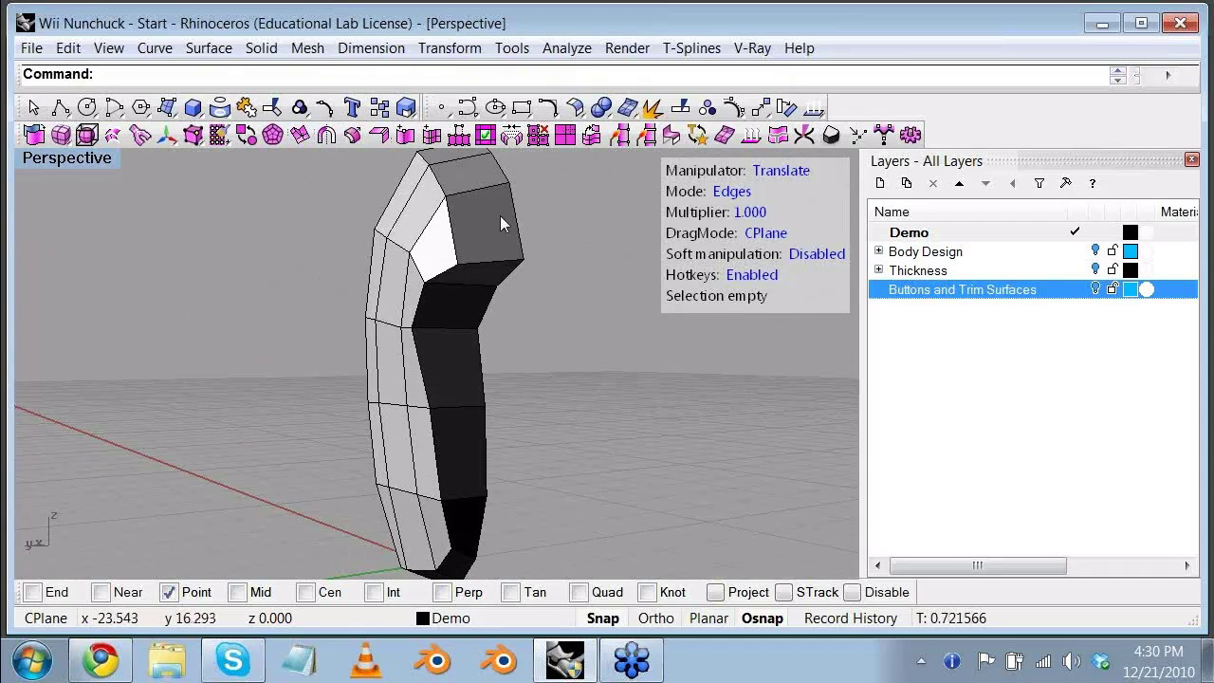
left_click(745, 192)
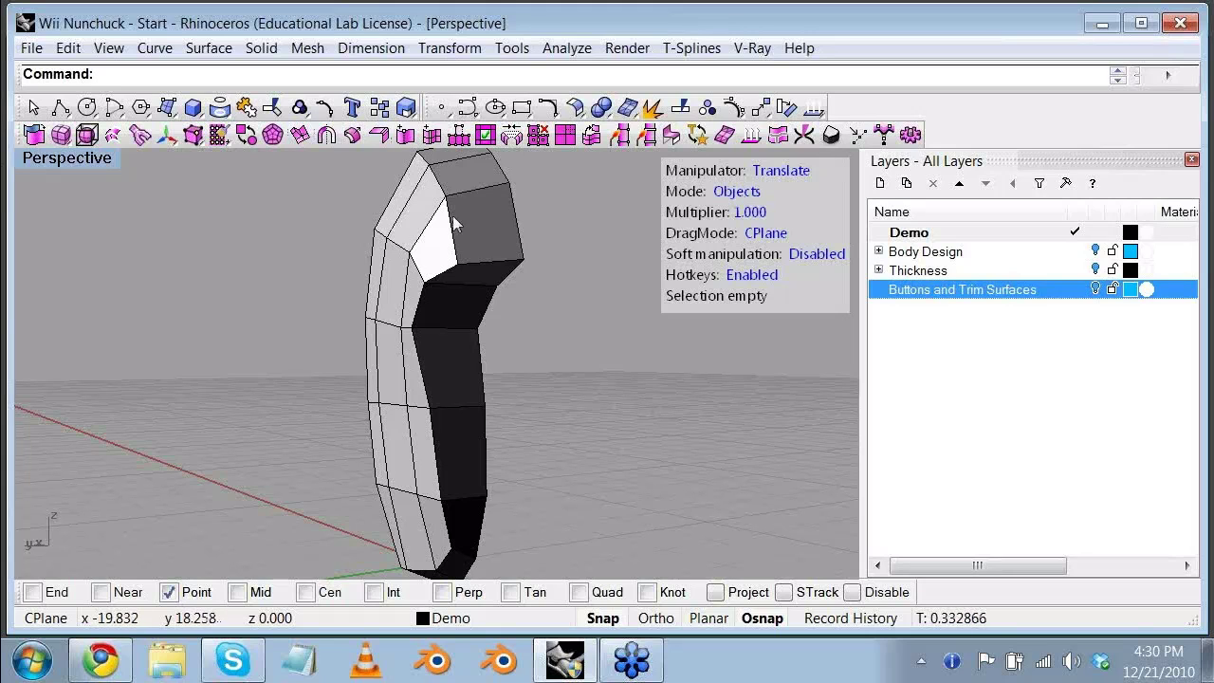
left_click(455, 249)
key("Tab")
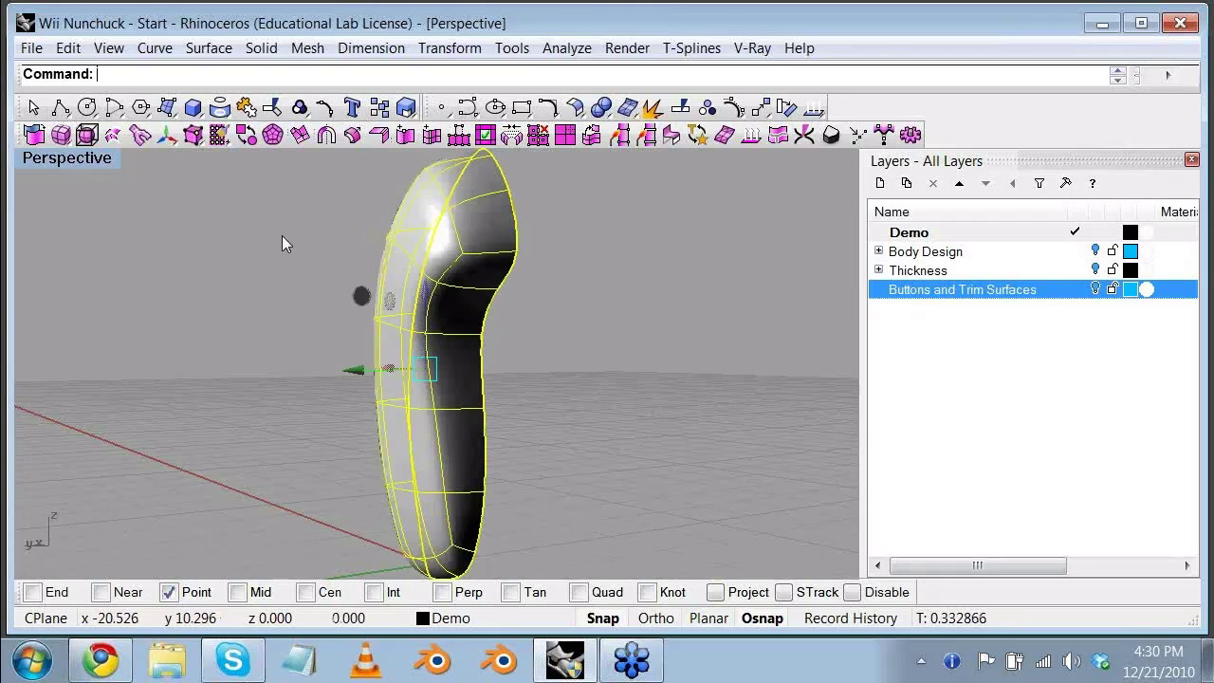
right_click_drag(285, 237, 532, 409)
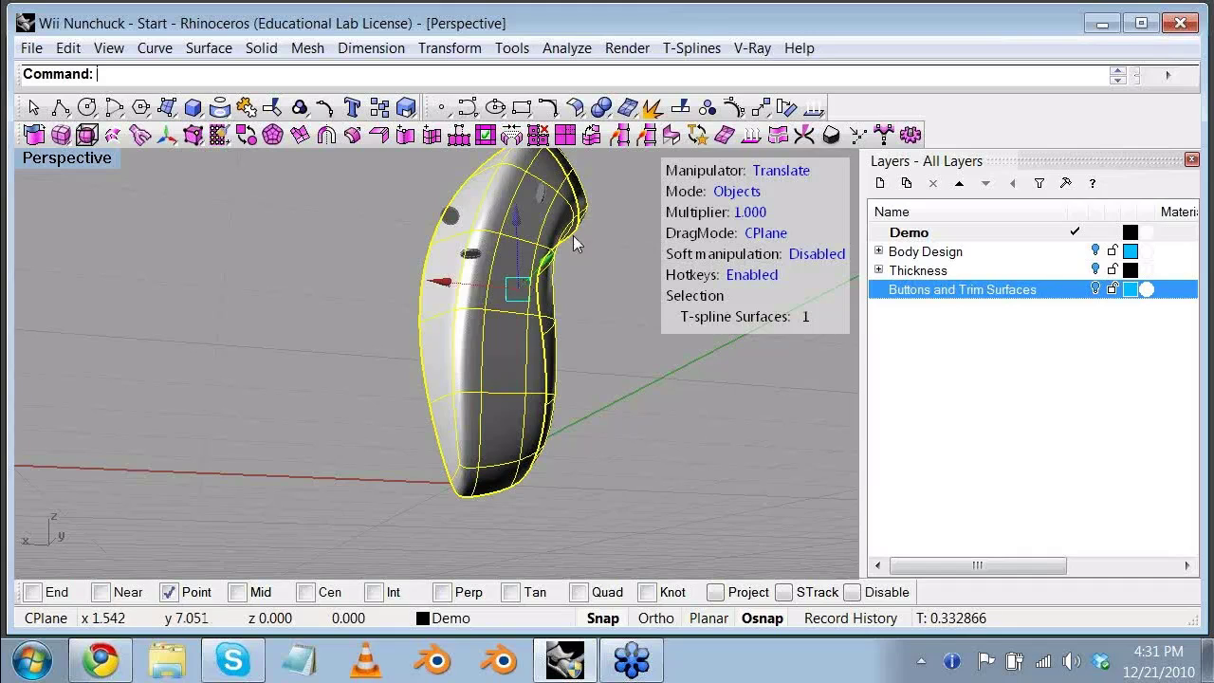
right_click_drag(576, 238, 526, 304)
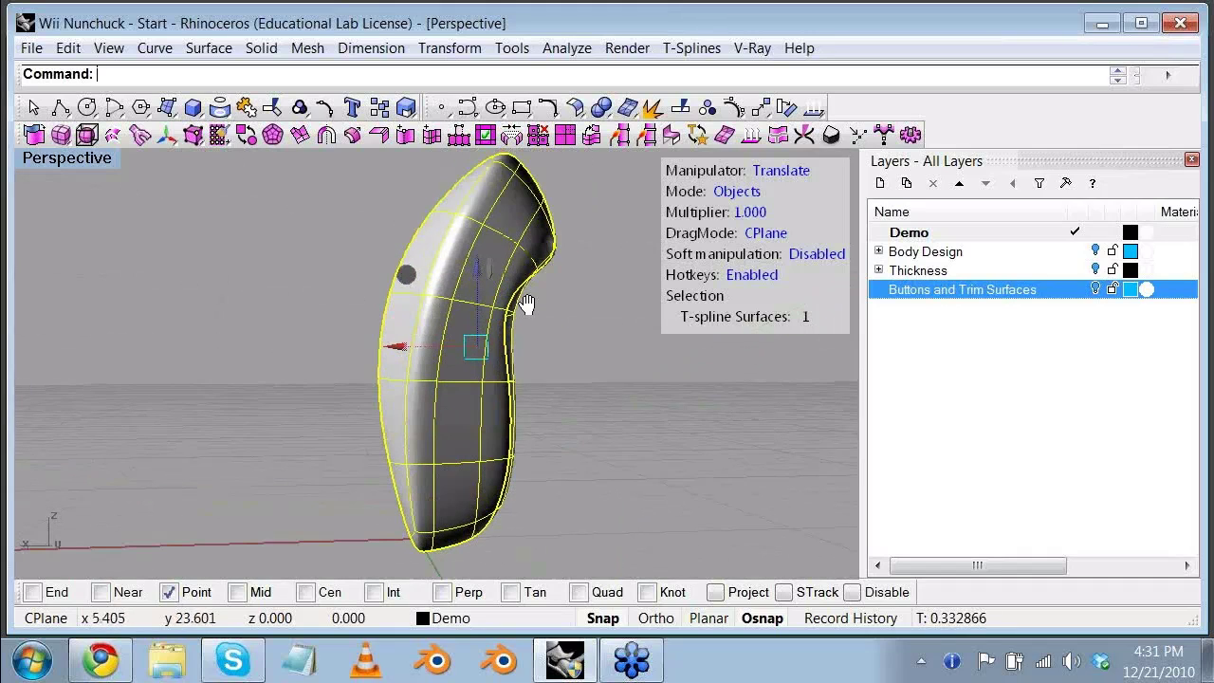
Step: Switch the body to box display and set the editing mode to Edges
left_click(247, 136)
scroll(404, 272, "down", 2)
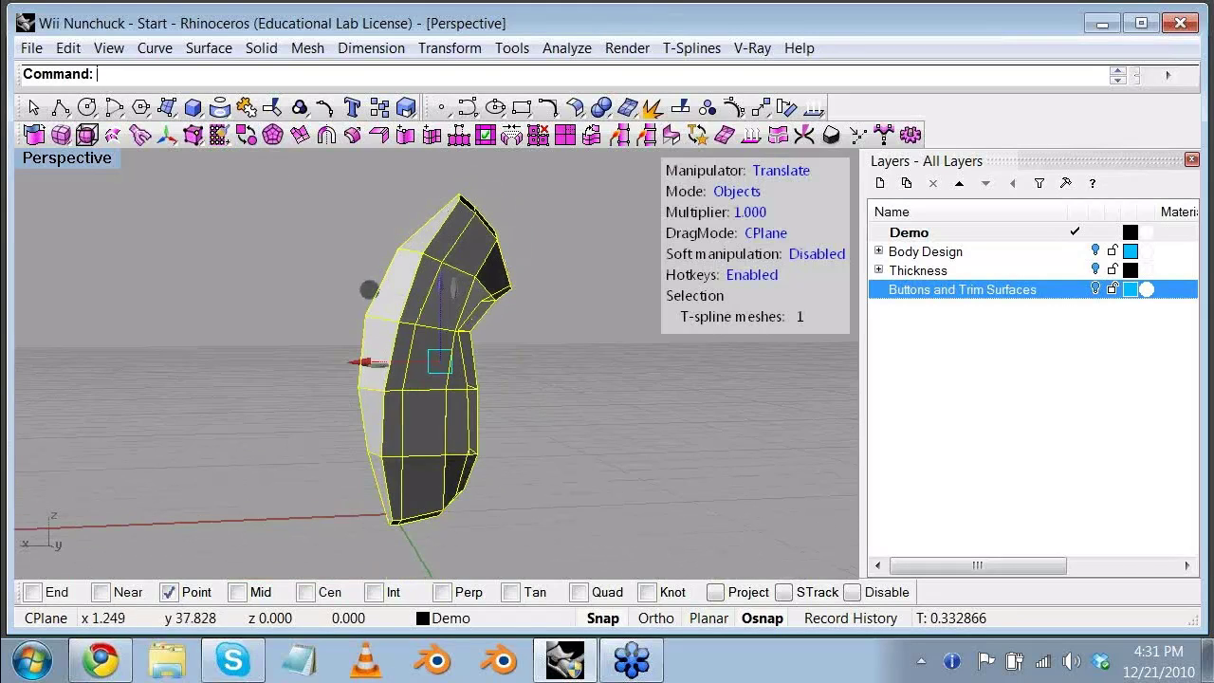
right_click_drag(367, 363, 403, 304)
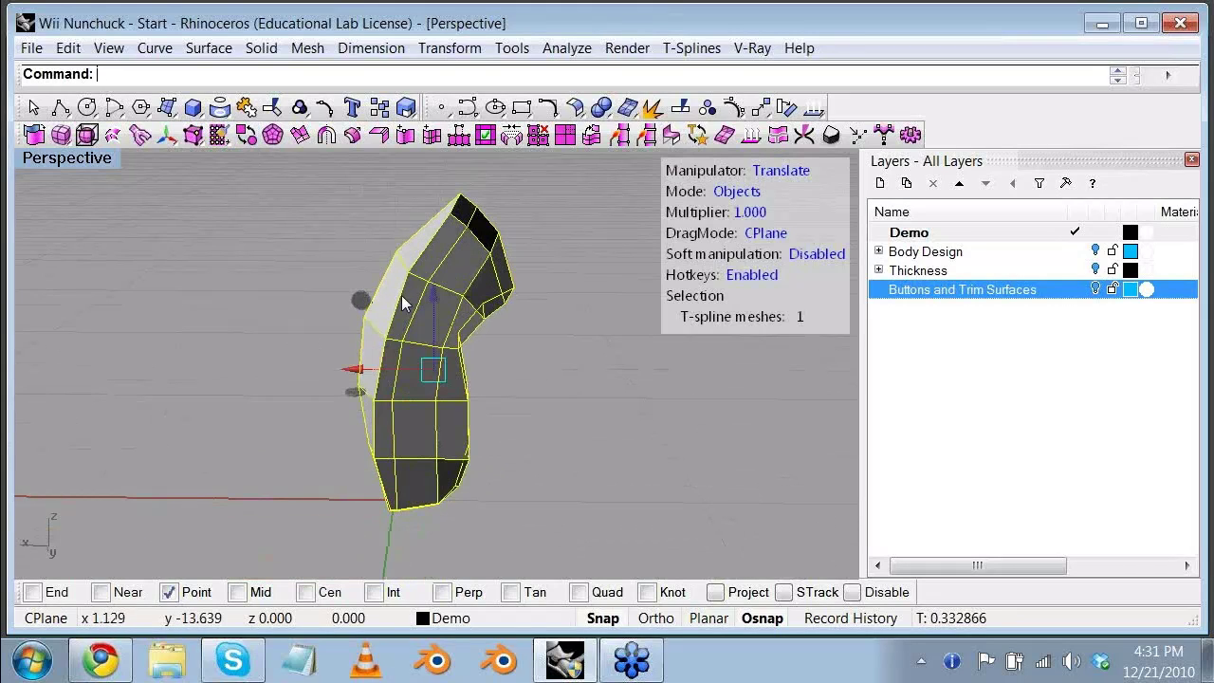
left_click(736, 192)
left_click(735, 192)
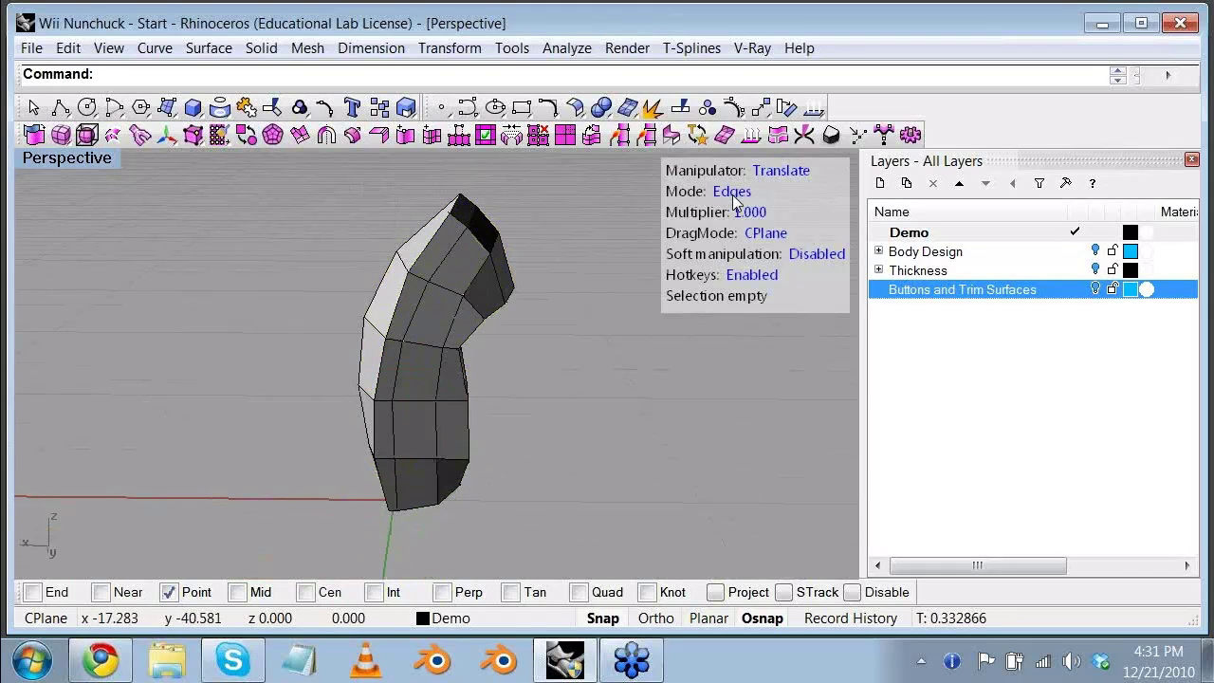
Step: Highlight the lengthwise edge loops along the body's outer ridge and examine their spacing from several angles
double_click(448, 254)
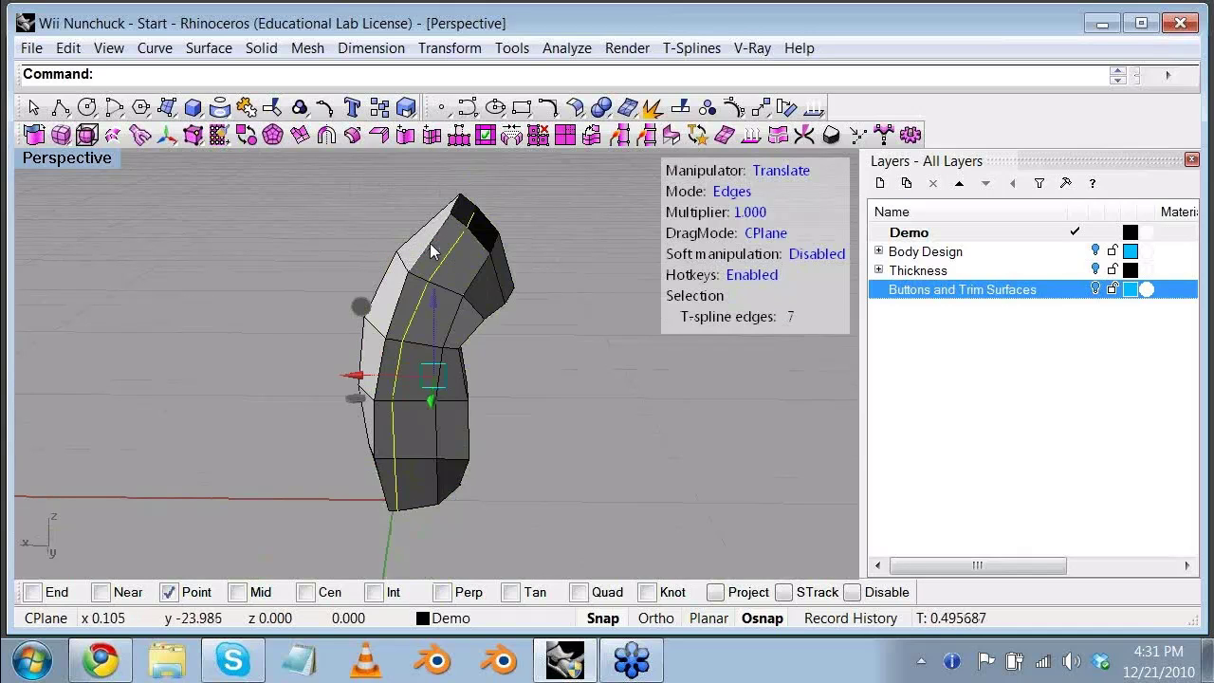
double_click(430, 243, "shift")
right_click_drag(537, 352, 460, 417)
right_click_drag(446, 370, 486, 469)
left_click(620, 249)
right_click_drag(620, 249, 410, 269)
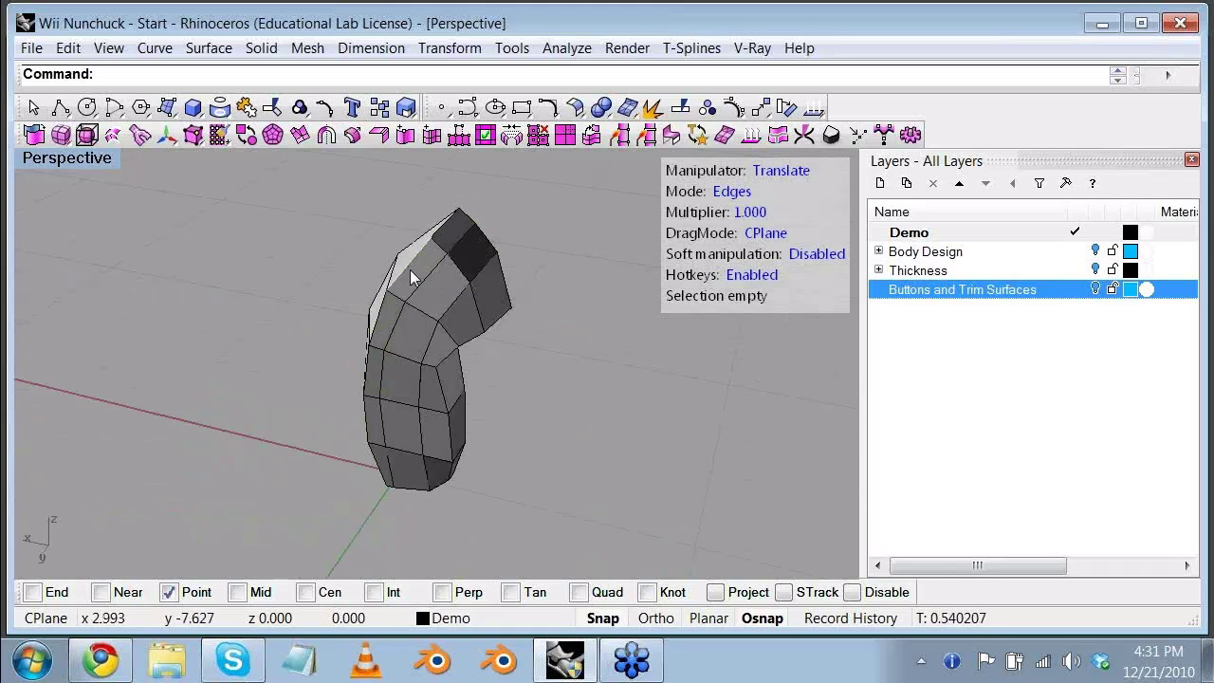
Step: With object snaps and grid snap off, insert a Simple edge loop with BothSides off from the first lengthwise loop, close to the ridge
left_click(421, 284)
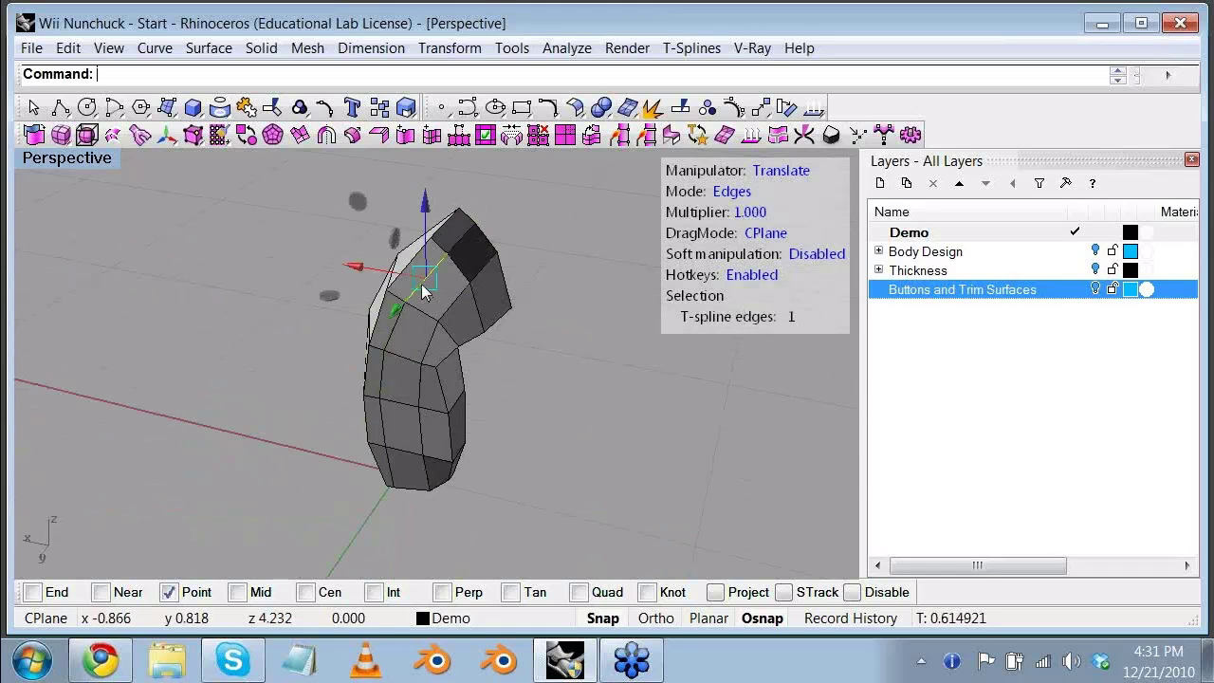
double_click(462, 234)
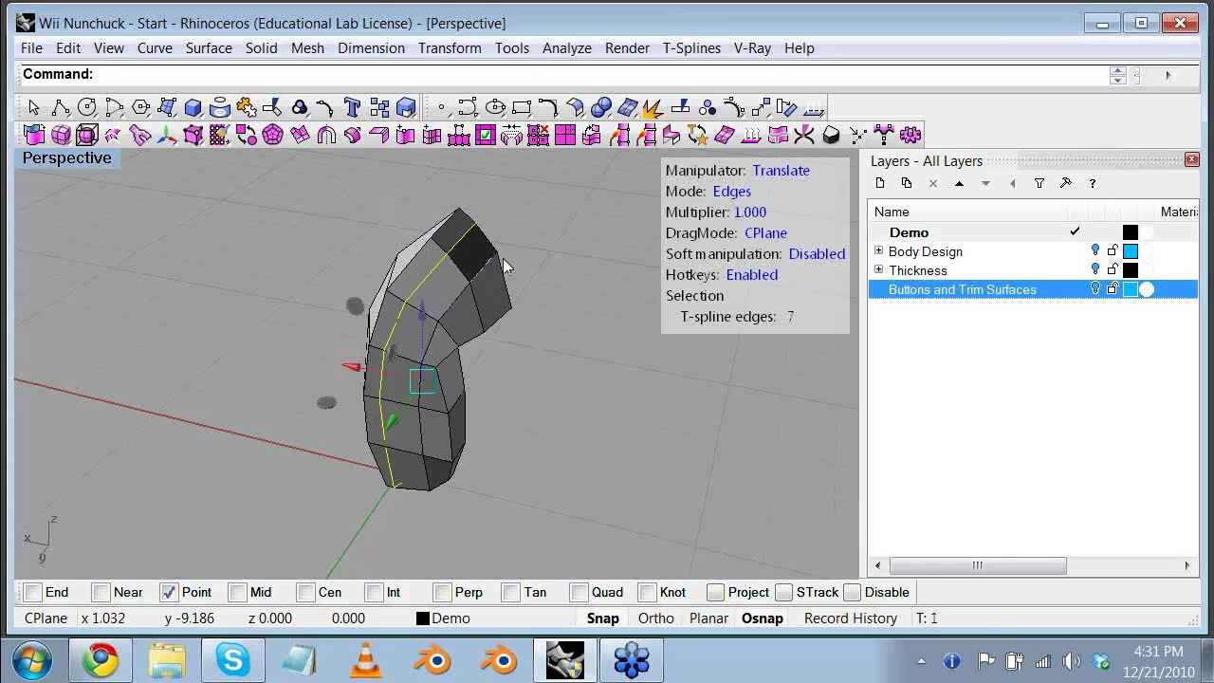
right_click_drag(490, 516, 571, 467)
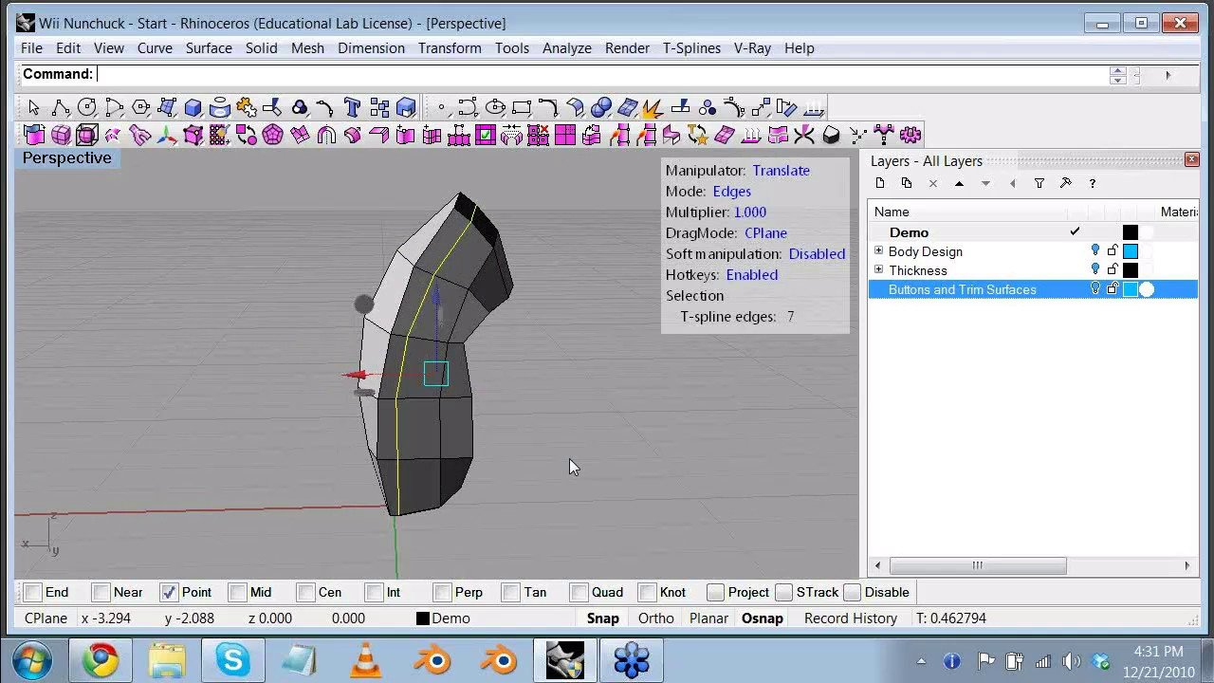
left_click(432, 139)
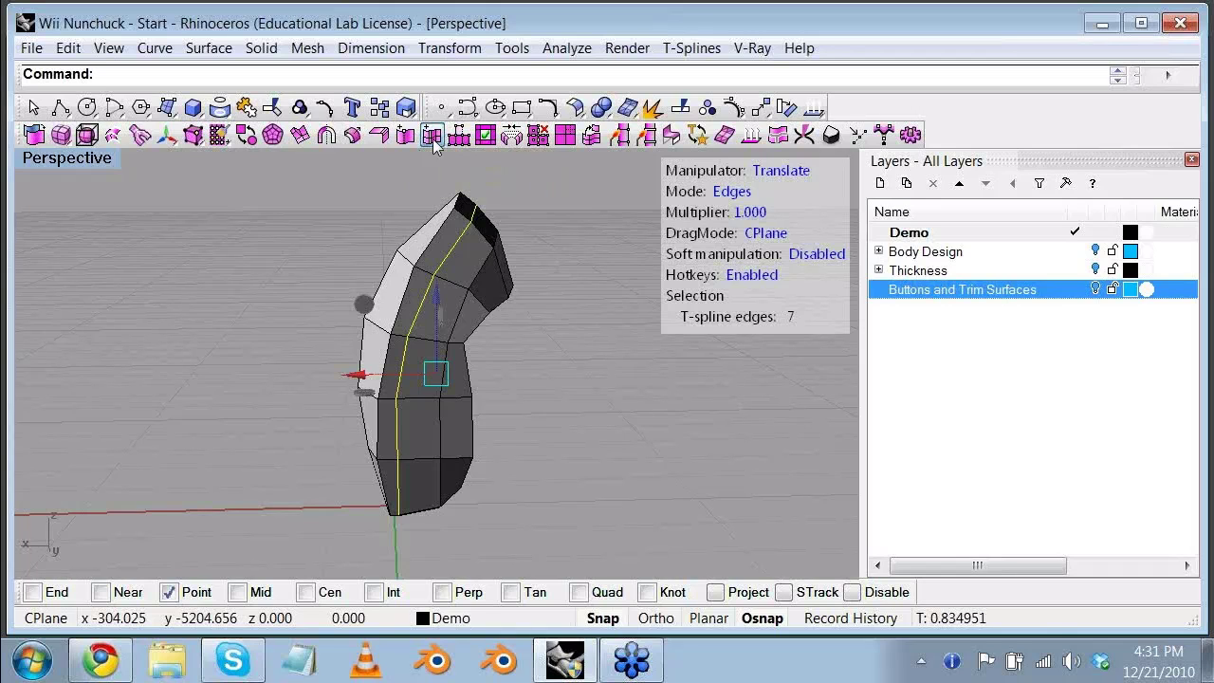
right_click_drag(462, 202, 368, 292)
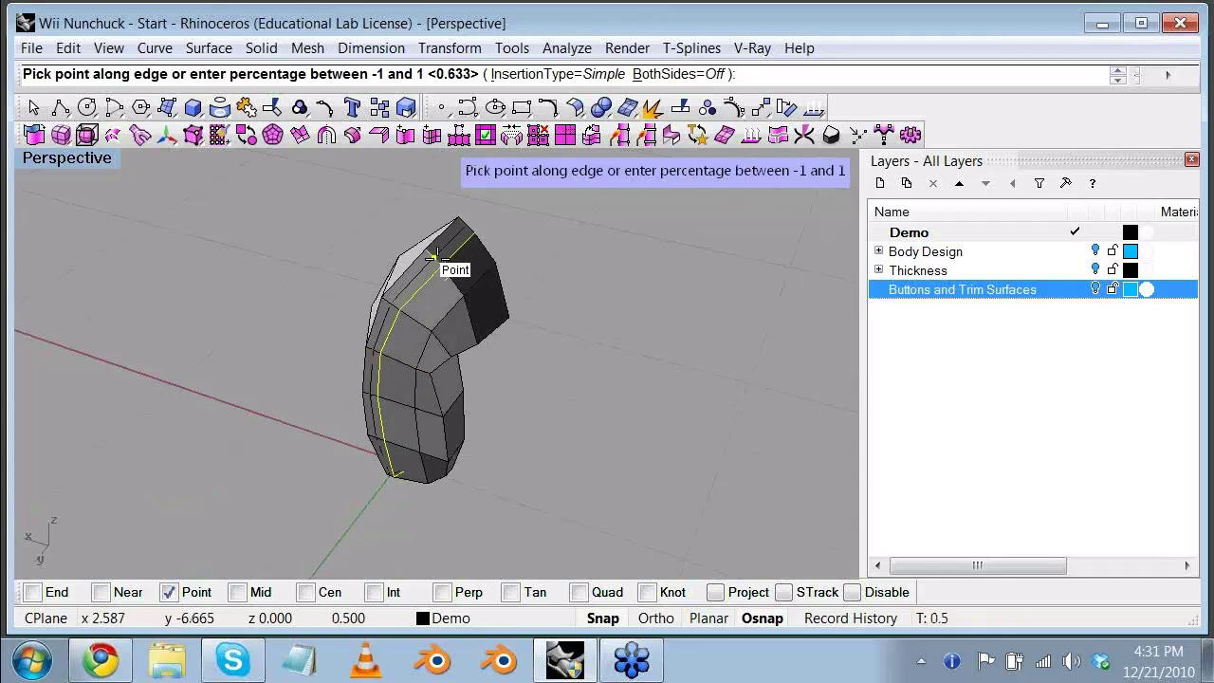
left_click(851, 592)
left_click(606, 620)
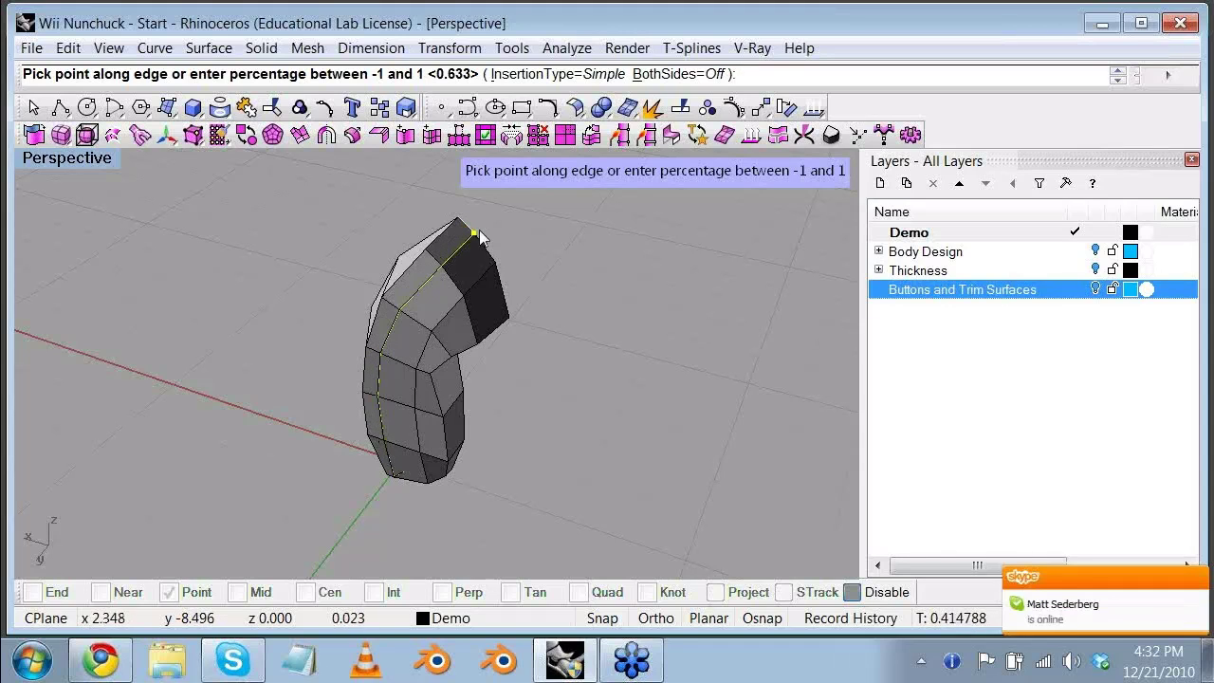
scroll(470, 229, "up", 5)
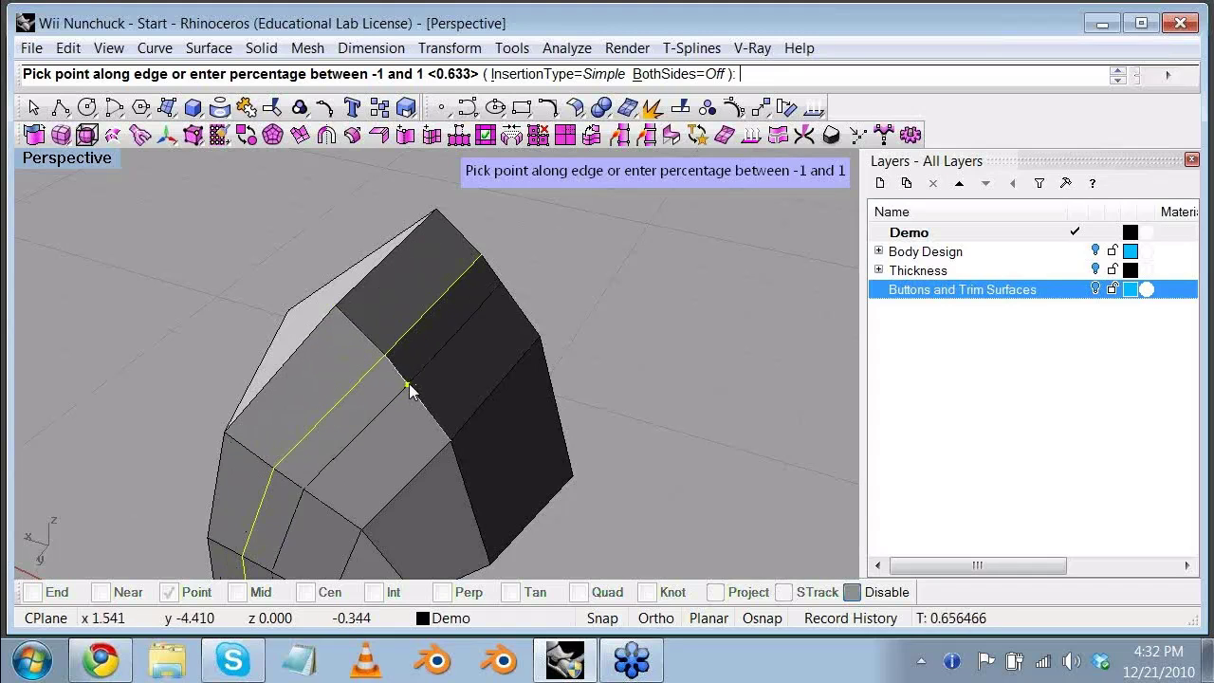
left_click(346, 316)
key("Return")
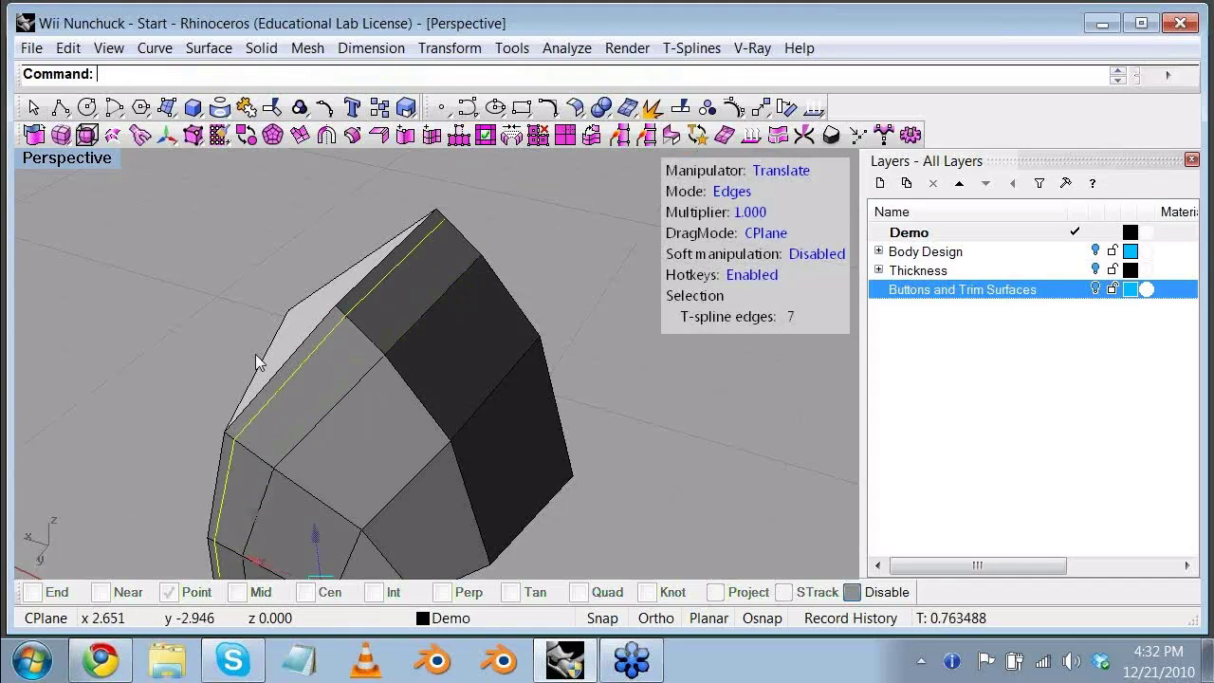
Step: Return the body to smooth display, deselect the inserted loop and view the tightened ridge
right_click_drag(255, 363, 310, 222)
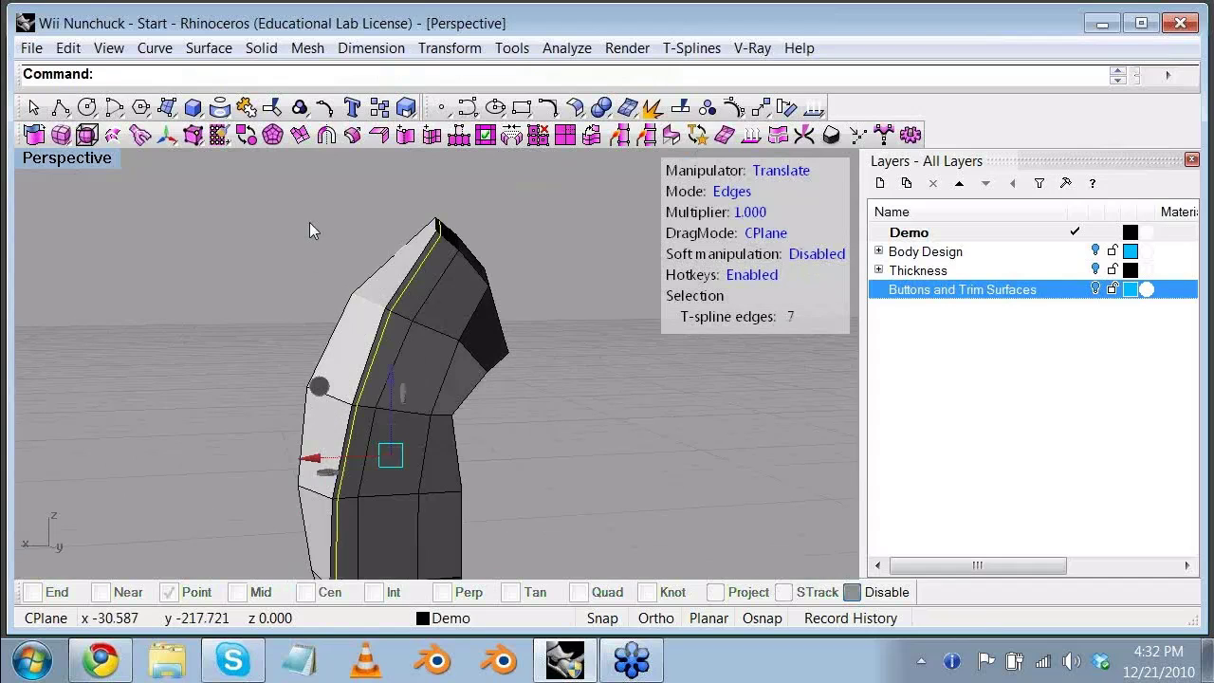
left_click(243, 135)
left_click(245, 137)
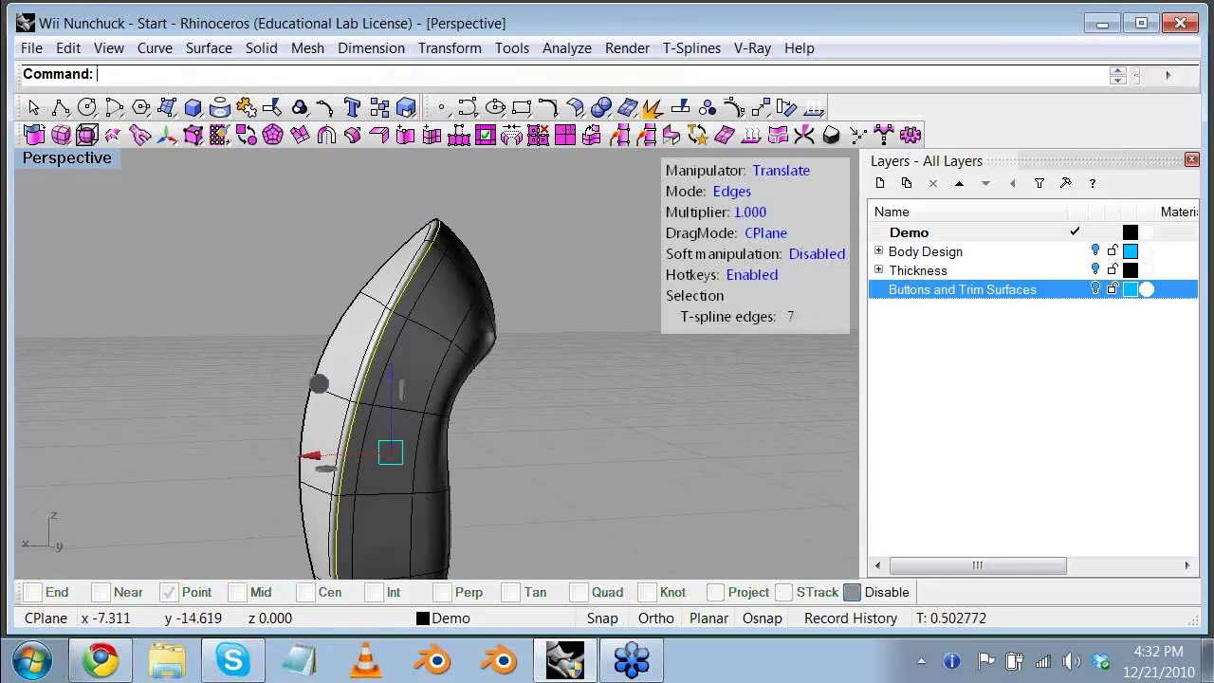
right_click_drag(416, 361, 590, 280)
left_click(590, 281)
Step: Examine the tightened ridge in Rendered display, return the Perspective view to Shaded and inspect the ridge up close at the head
left_click(103, 158)
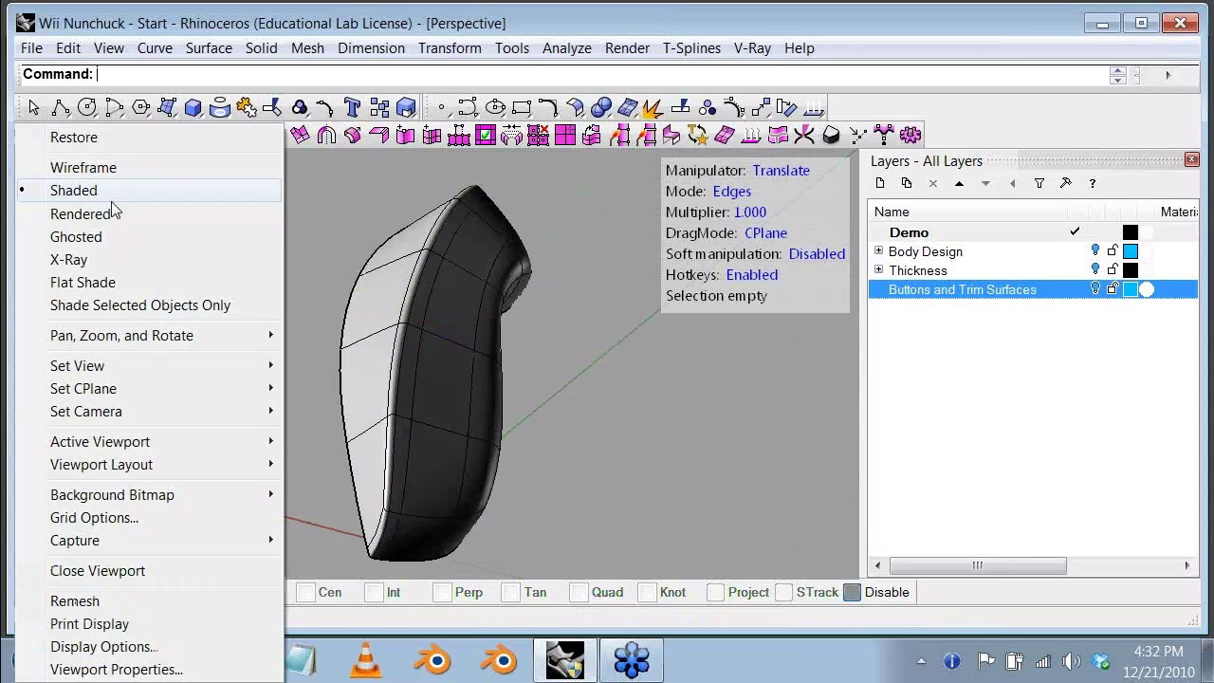
left_click(118, 215)
mouse_move(290, 288)
right_mouse_down()
mouse_move(85, 313)
mouse_move(406, 263)
mouse_move(264, 428)
mouse_move(275, 493)
mouse_move(474, 291)
mouse_move(569, 302)
right_mouse_up()
scroll(509, 329, "down", 2)
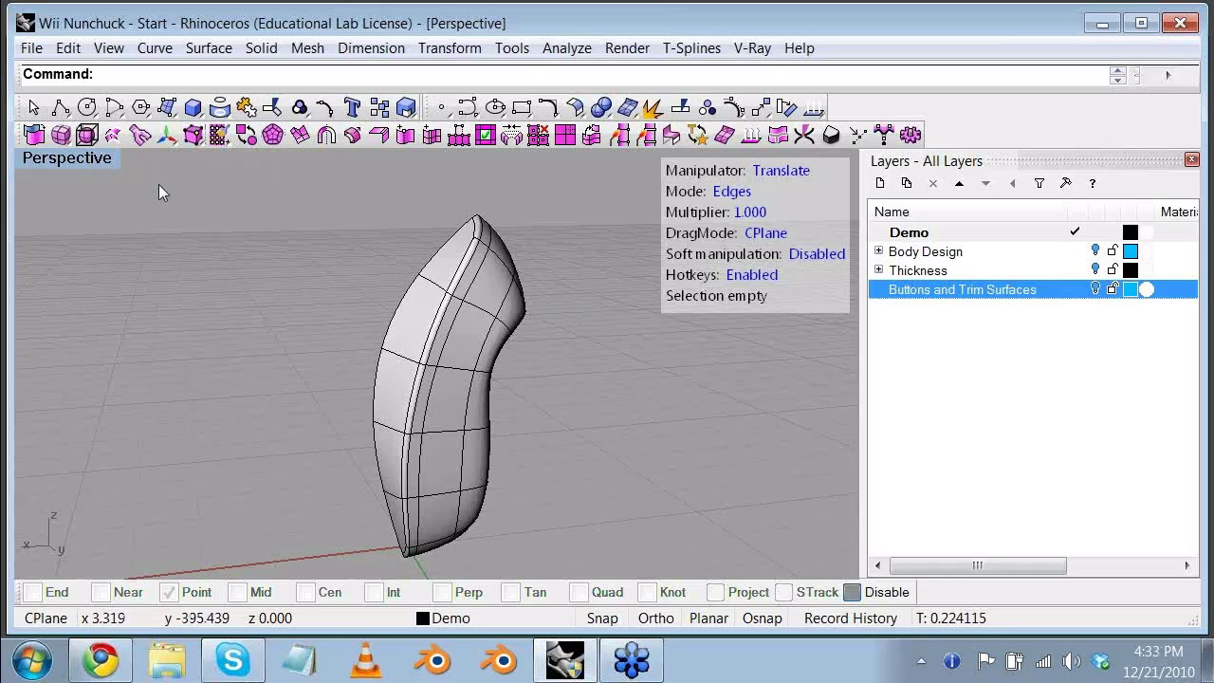
right_click(55, 156)
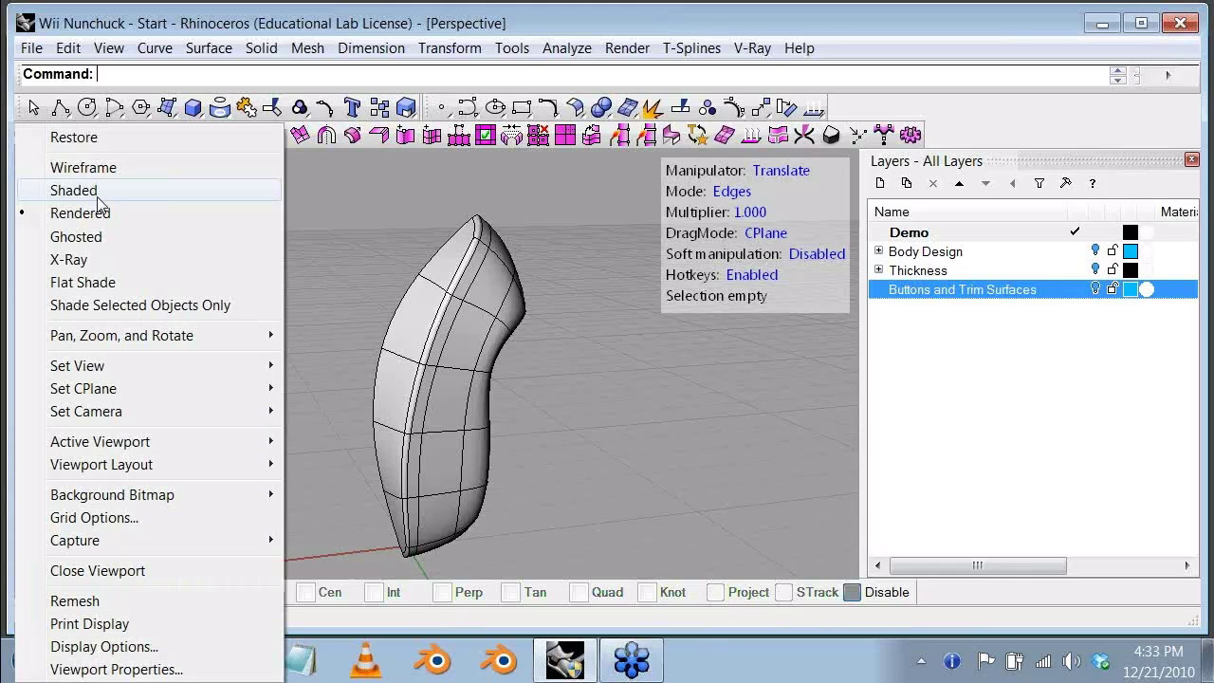
left_click(99, 191)
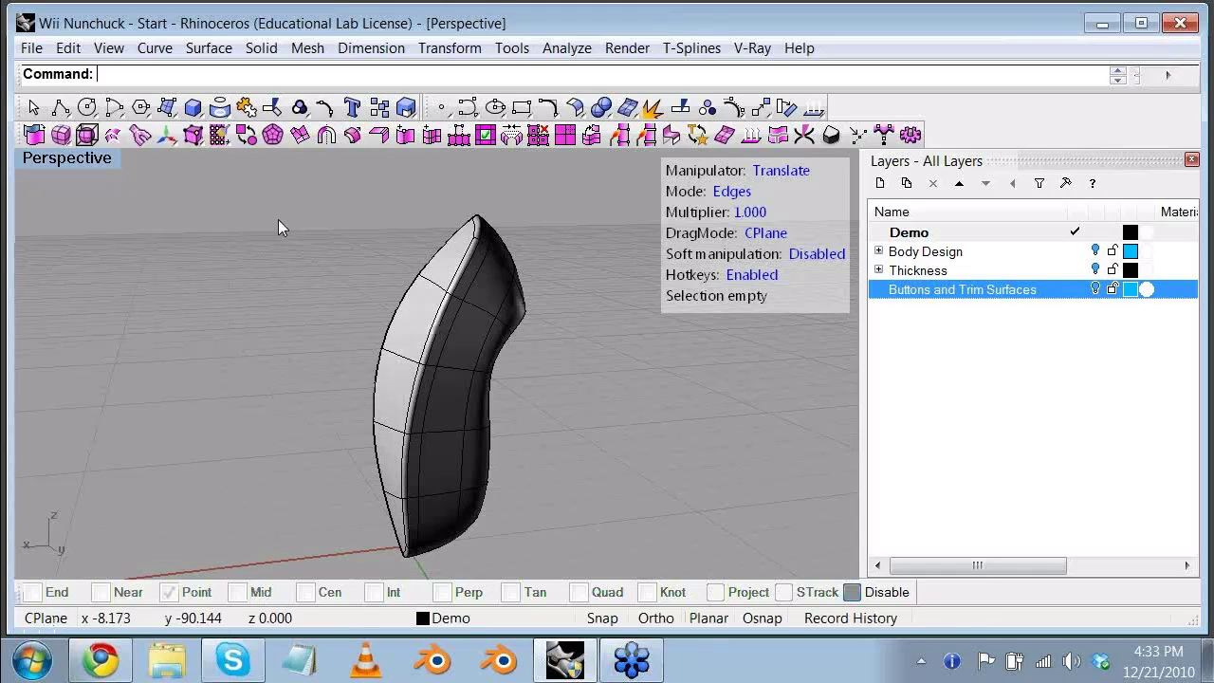
left_click(419, 286)
left_click(546, 341)
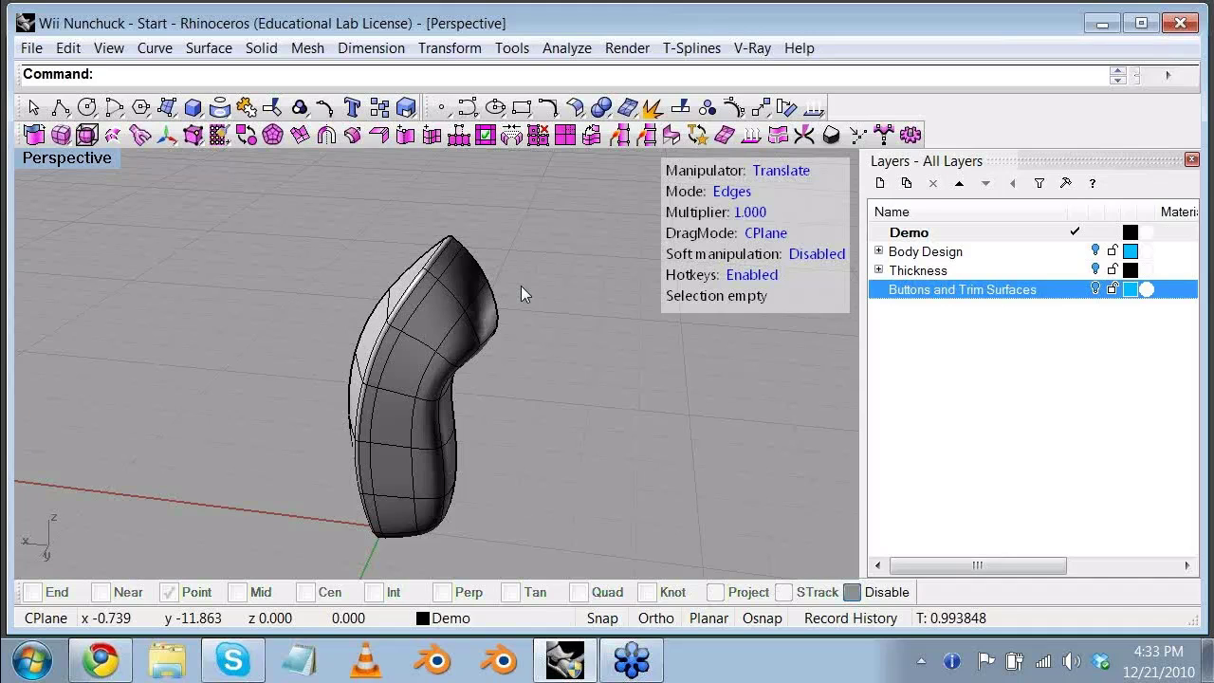
right_click_drag(475, 407, 534, 370)
scroll(522, 195, "up", 7)
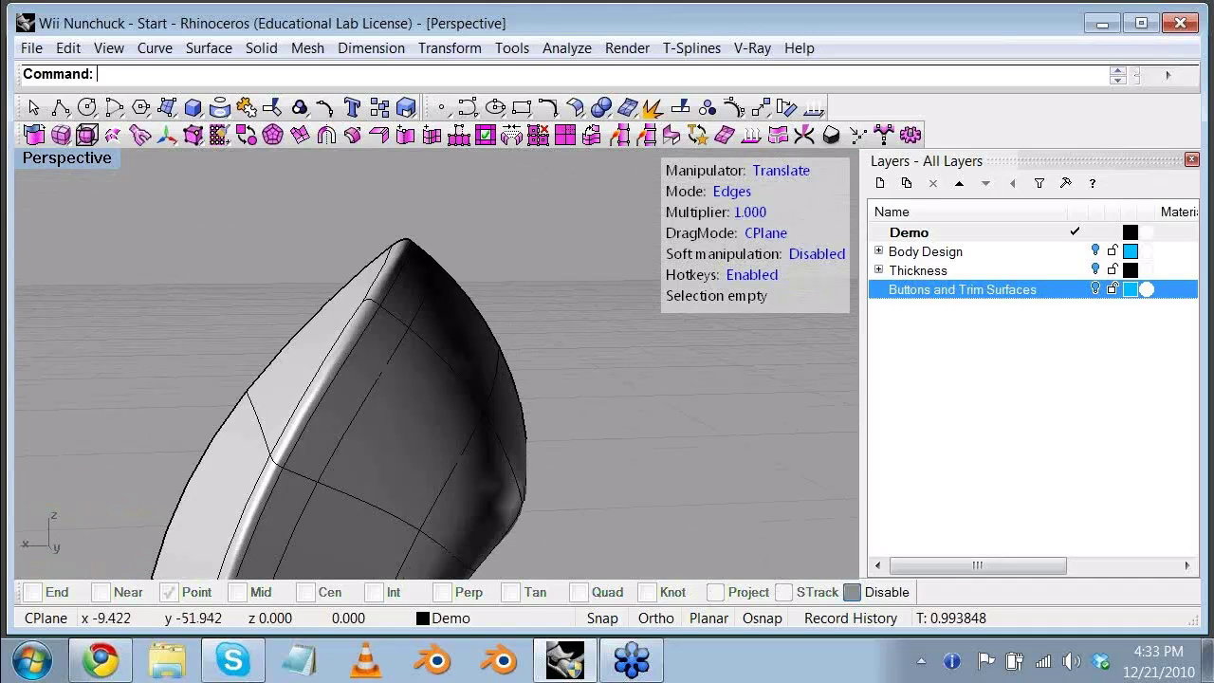
right_click_drag(489, 290, 453, 261)
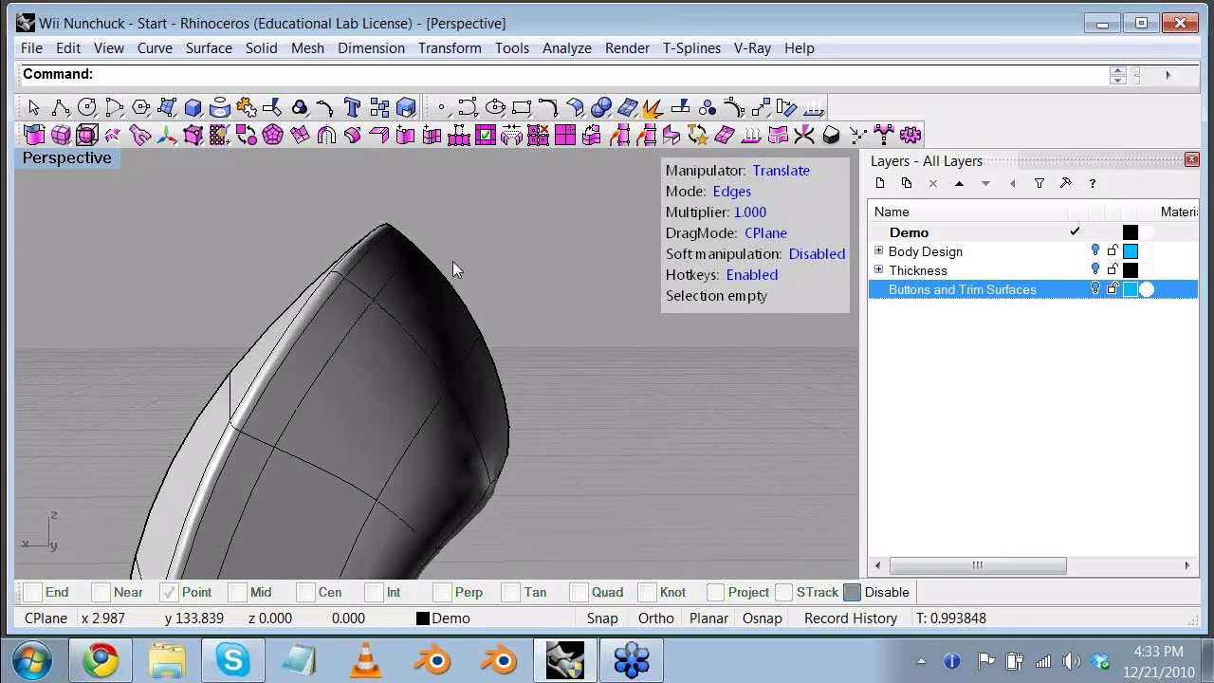
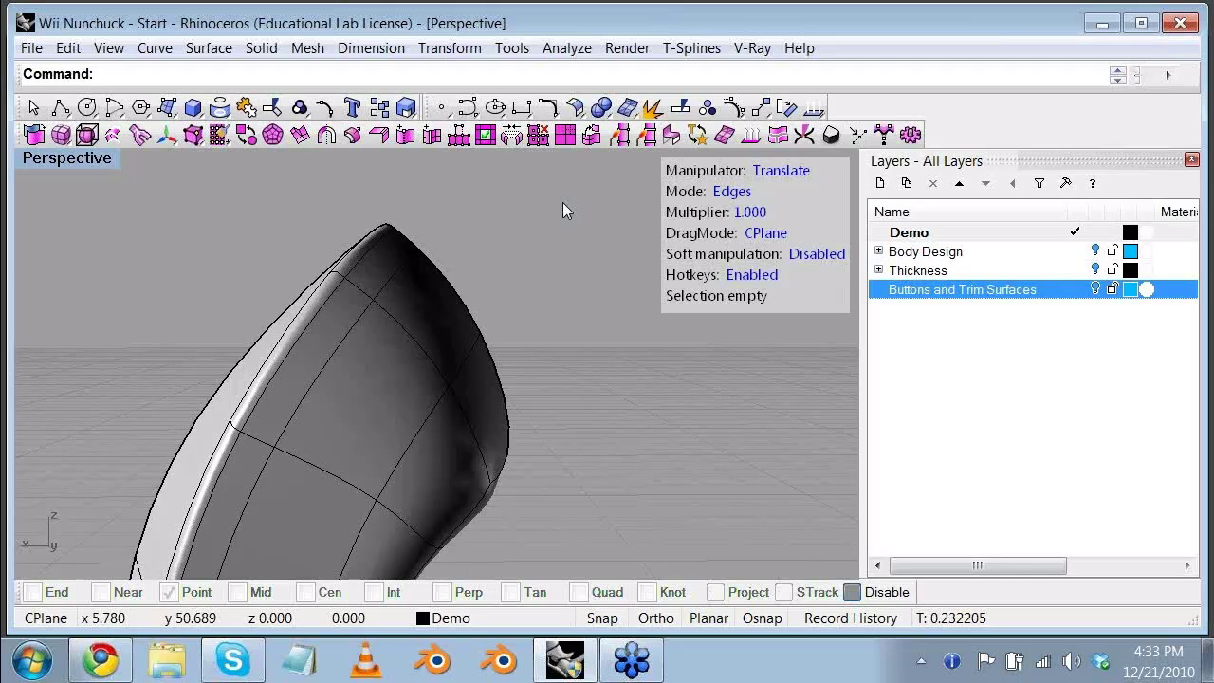
Step: Select all seven edges of the inserted ridge loop from the head to the body's lower end and delete them
right_click_drag(524, 212, 531, 176)
left_click(462, 271)
left_click(439, 326, "shift")
left_click(453, 343, "shift")
right_click_drag(405, 470, 495, 177, "shift")
left_click(426, 399, "shift")
left_click(474, 380, "shift")
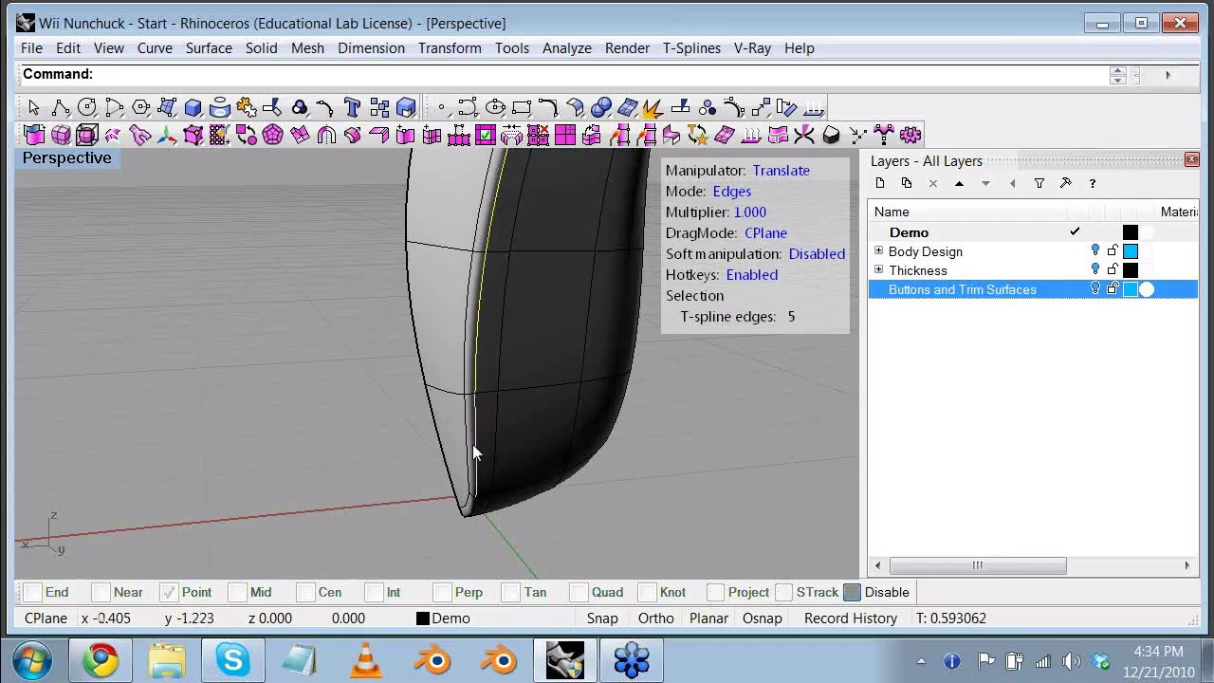
left_click(472, 443, "shift")
left_click(476, 509, "shift")
scroll(468, 395, "down", 7)
right_click_drag(468, 395, 396, 546, "shift")
scroll(538, 224, "up", 7)
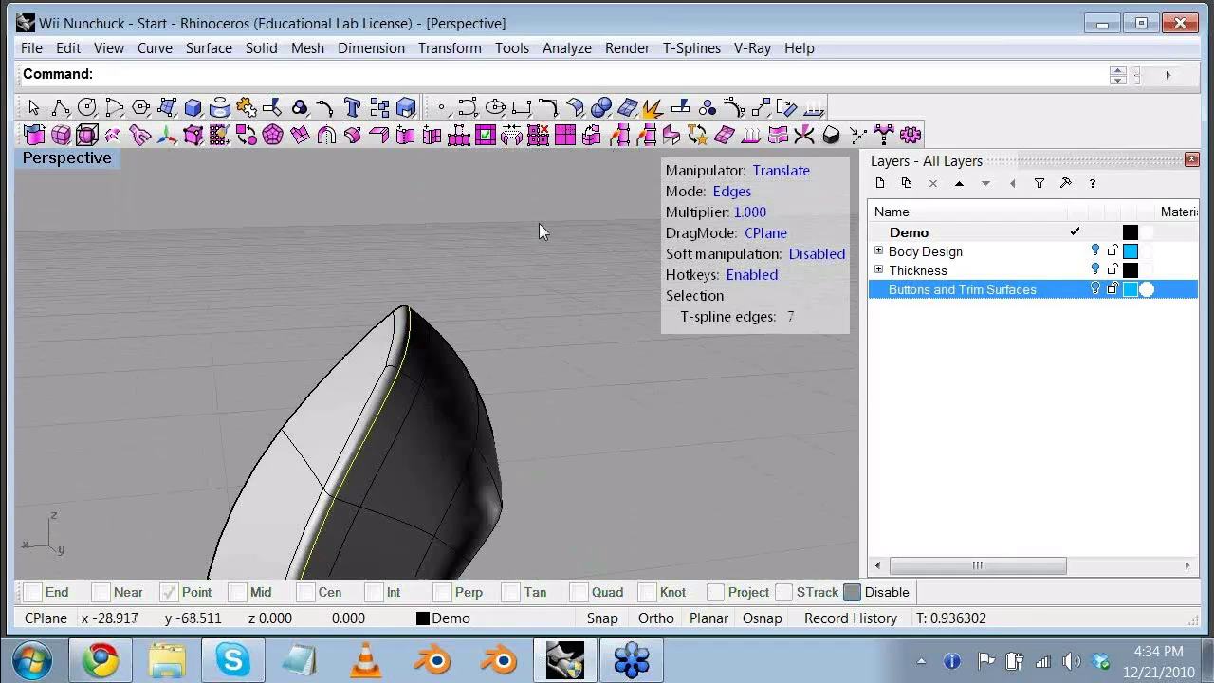
right_click_drag(539, 231, 468, 255)
key("Escape")
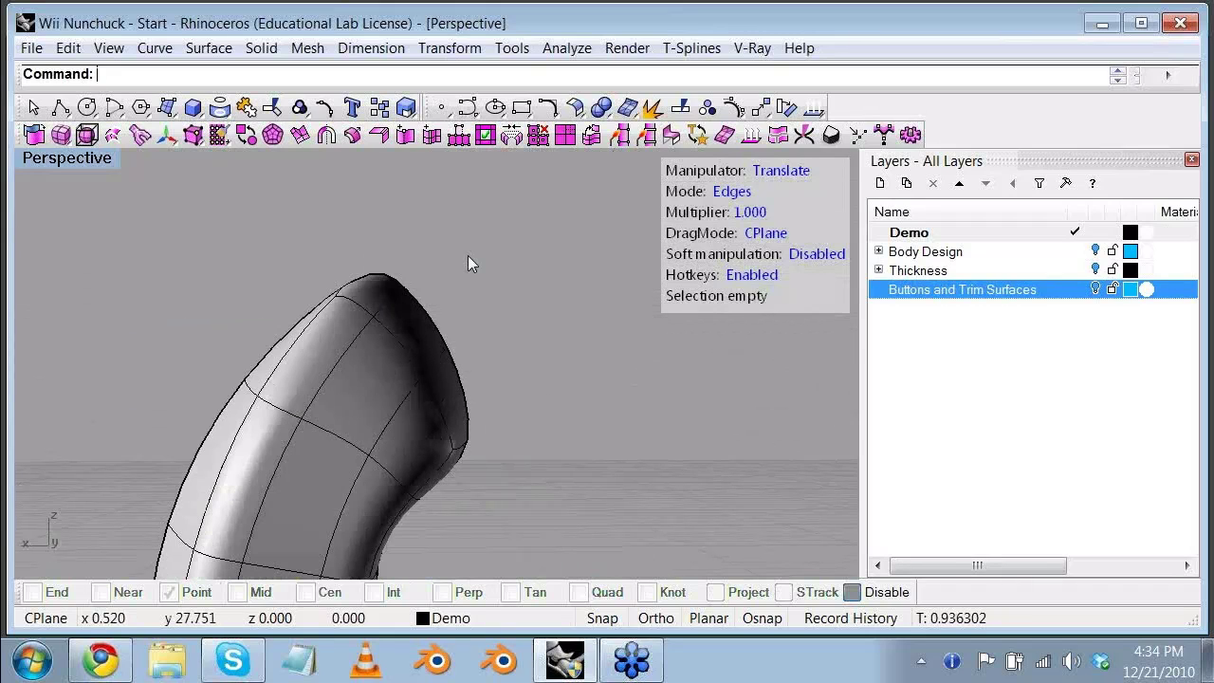
Step: Undo the deletion of the ridge loop, deselect it and examine the body's ridge and open side from several angles
double_click(412, 327)
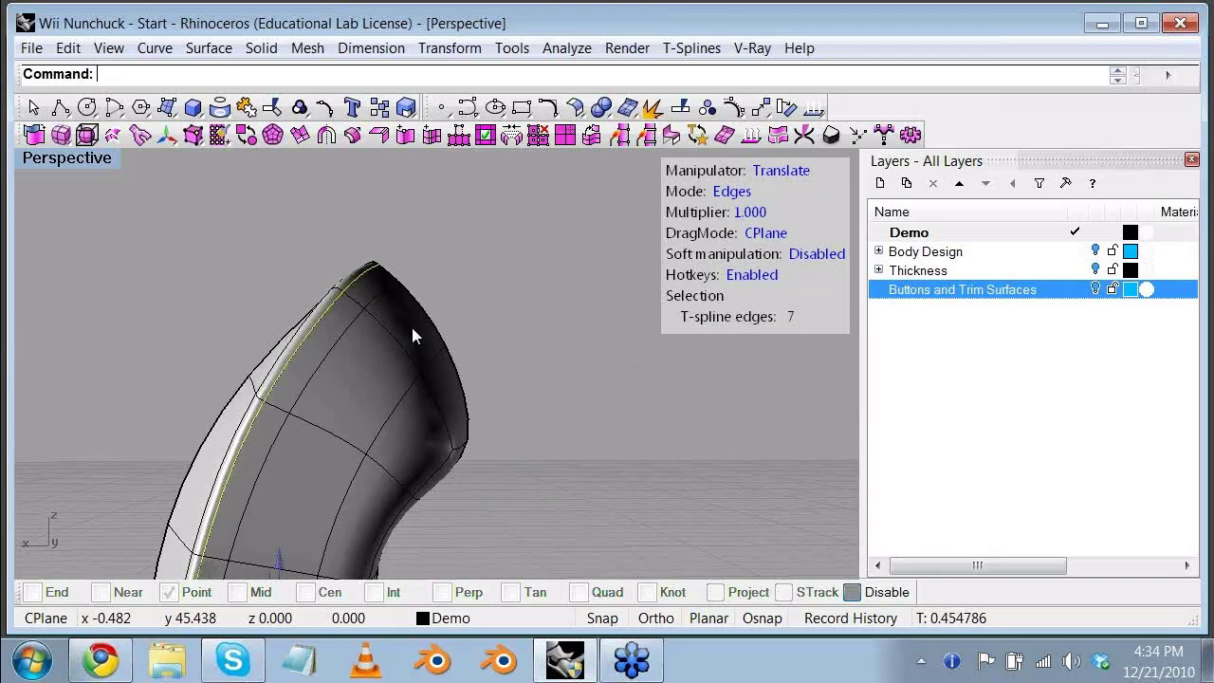
right_click_drag(412, 327, 408, 378)
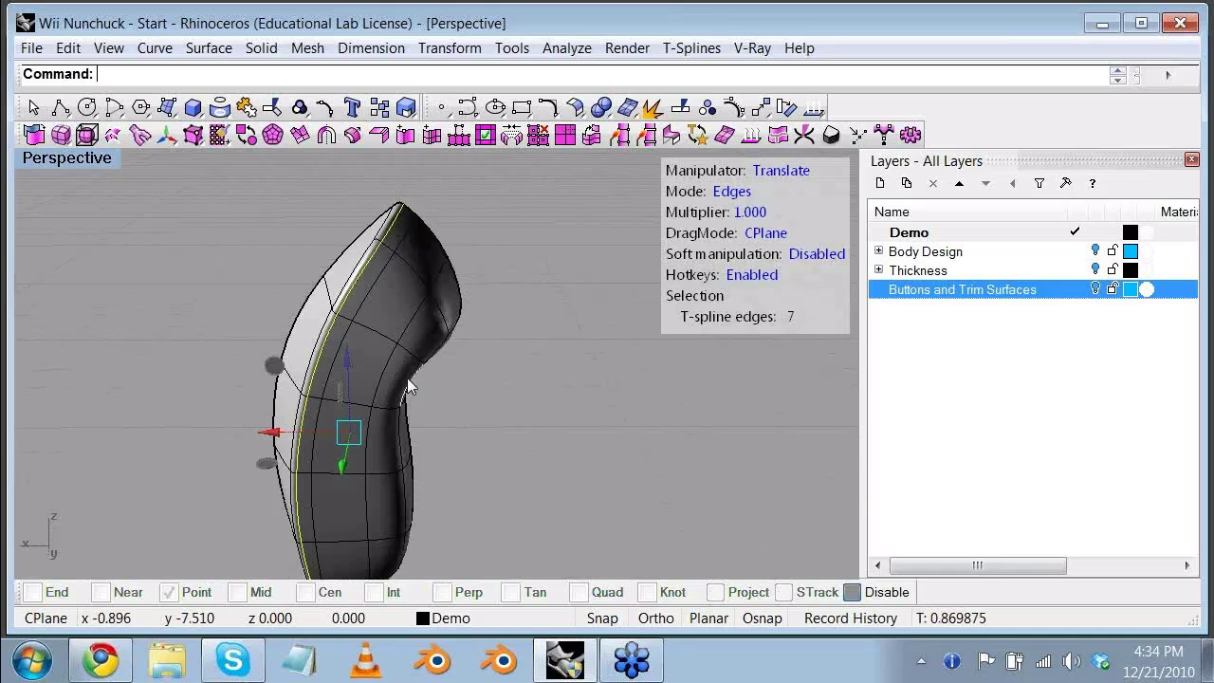
left_click(514, 385)
right_click_drag(449, 374, 315, 353)
right_click_drag(429, 326, 664, 346)
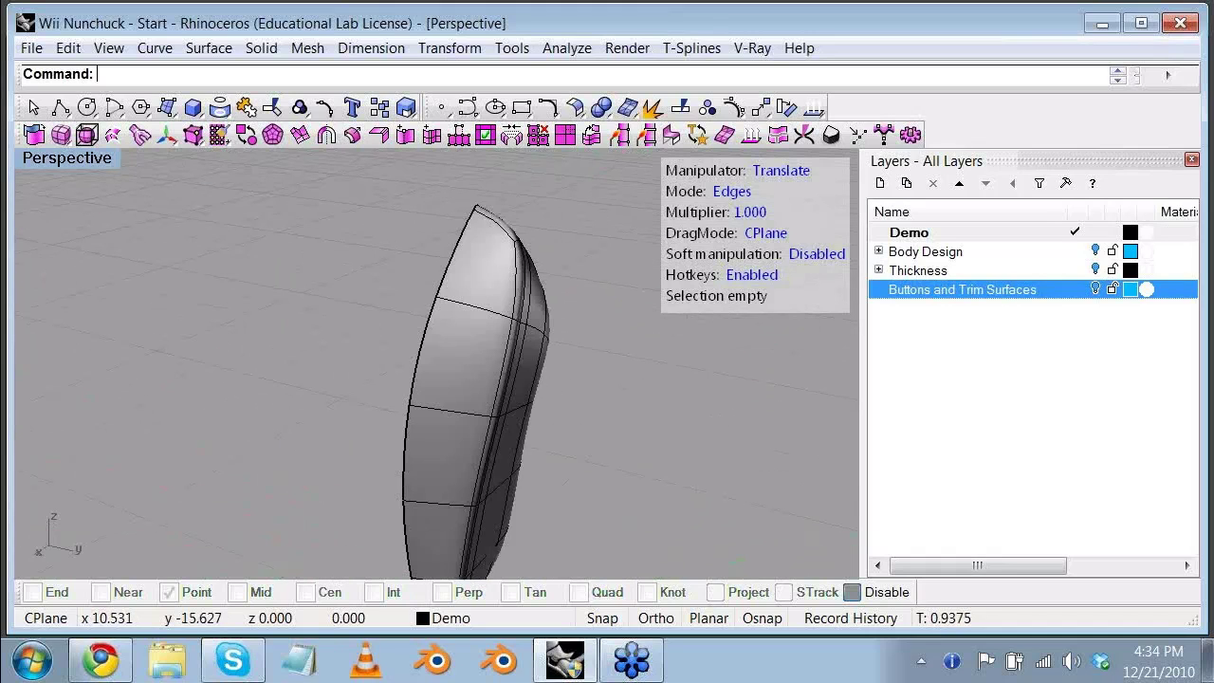
key("Home")
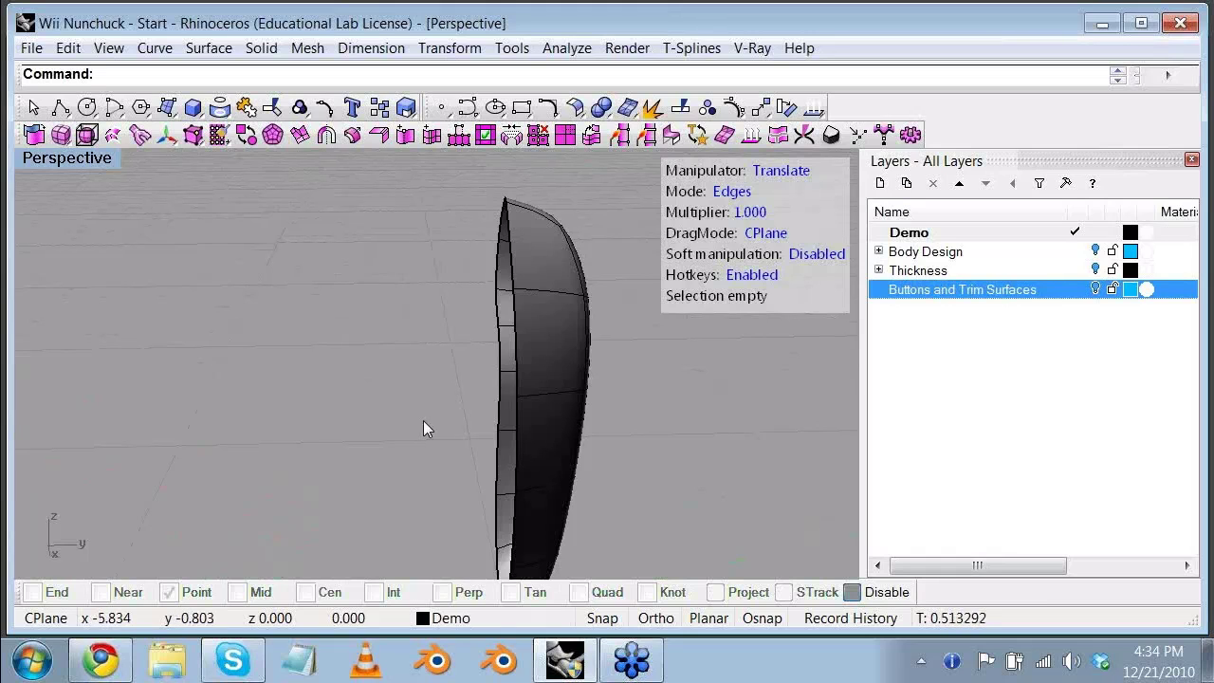
mouse_move(686, 442)
right_mouse_down()
mouse_move(700, 436)
mouse_move(402, 388)
mouse_move(421, 403)
mouse_move(490, 378)
right_mouse_up()
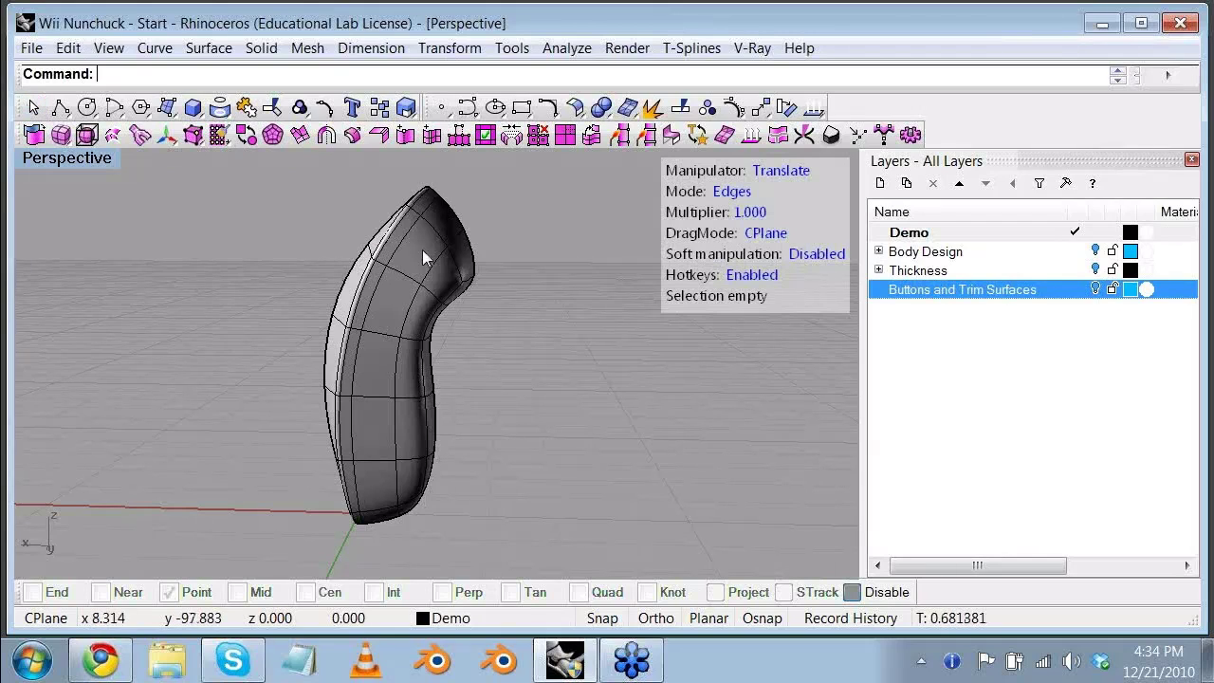
Step: Set the editing mode to Objects, select the body and place a copy beside the original along the X axis
left_click(736, 194)
left_click(736, 194)
left_click(406, 262)
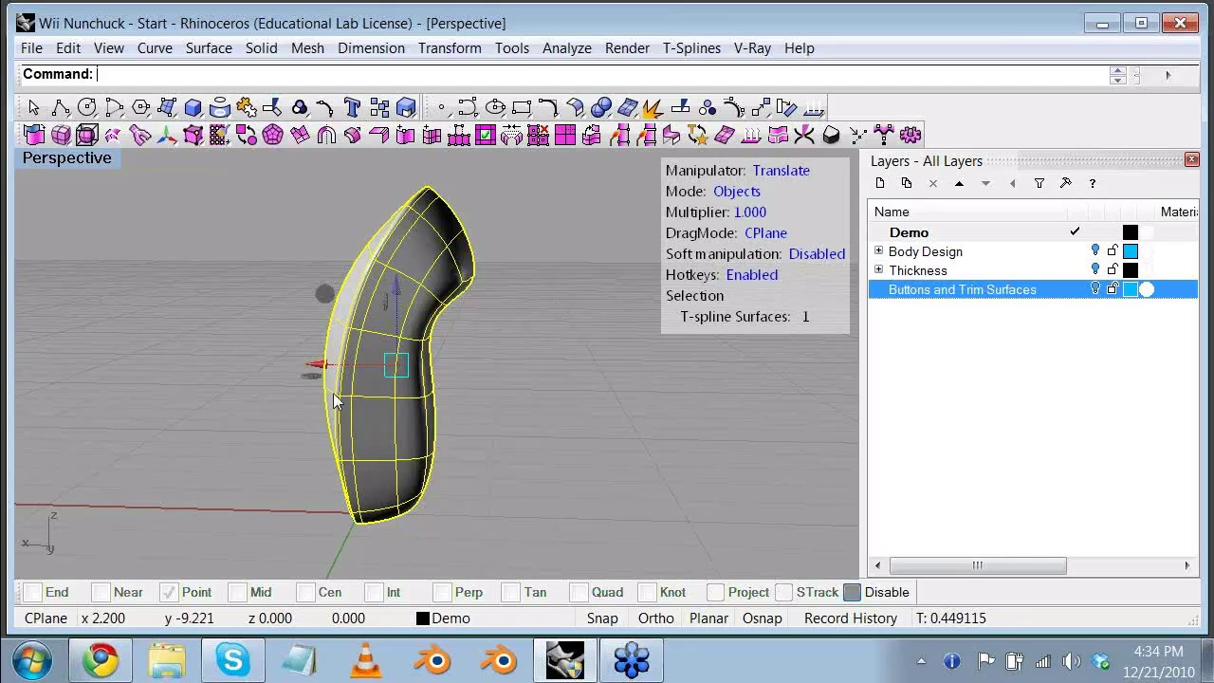
key("Escape")
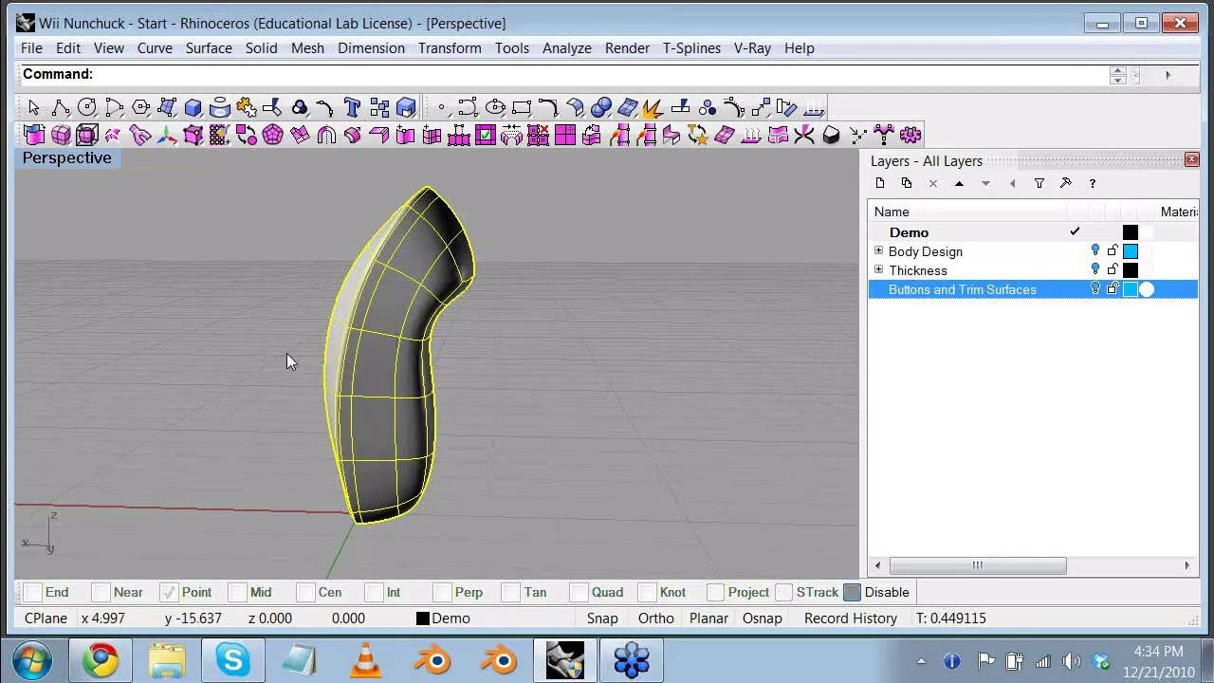
left_click_drag(317, 363, 142, 360)
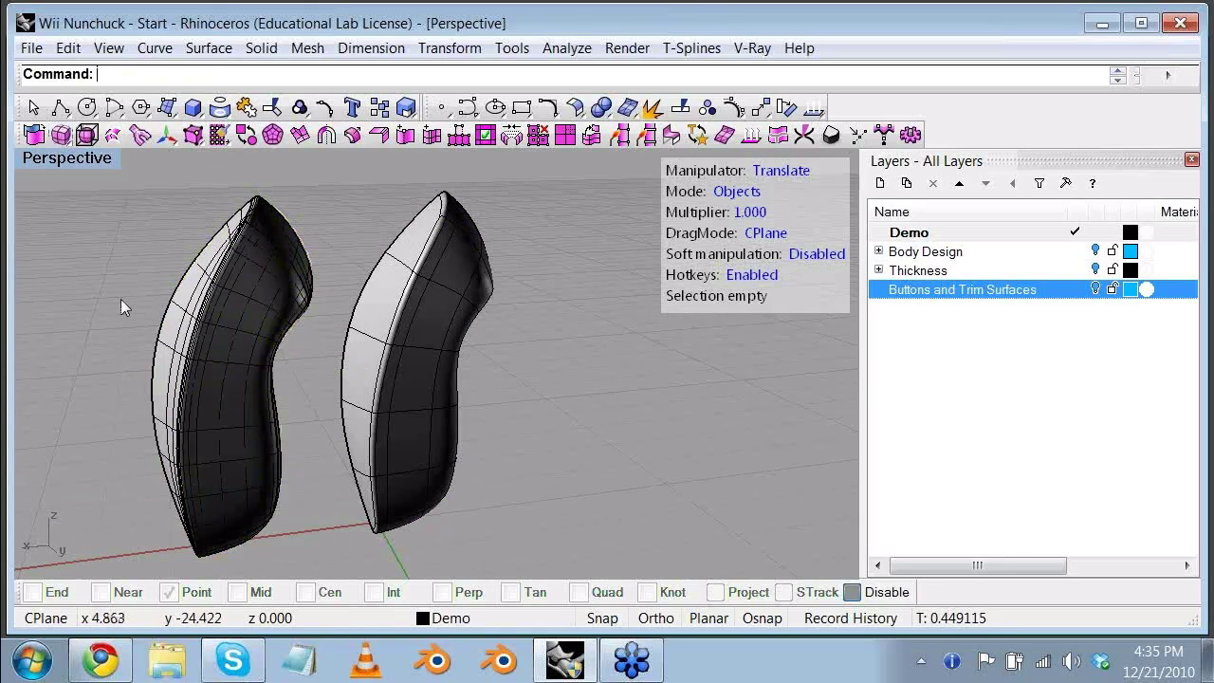
Step: Compare the ridges of the two bodies in Rendered display from several angles, return the Perspective view to Shaded and clear the selection
left_click(67, 158)
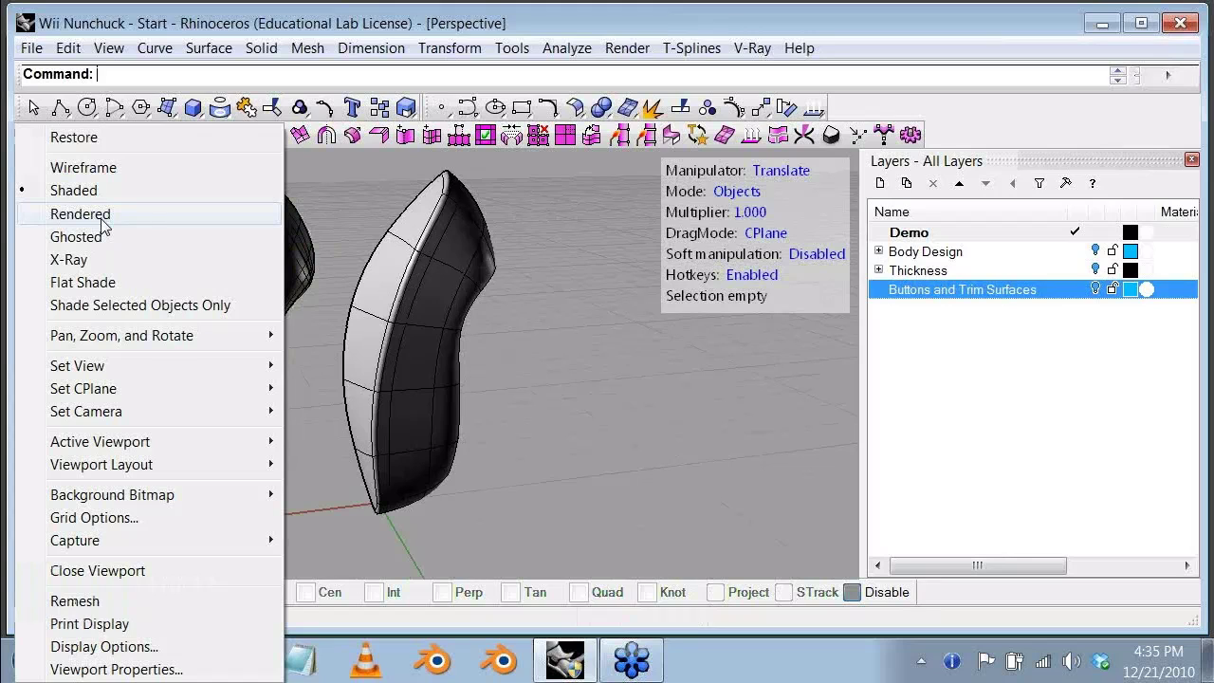
left_click(102, 218)
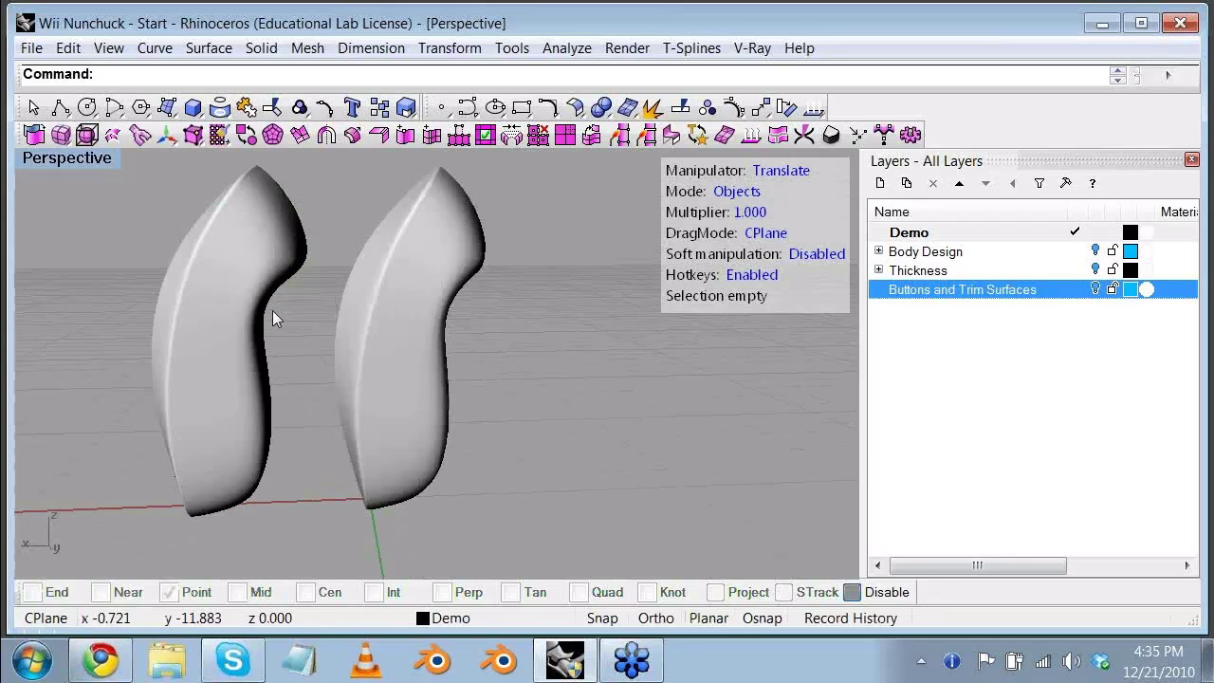
right_click_drag(273, 312, 455, 296)
right_click_drag(143, 284, 215, 316)
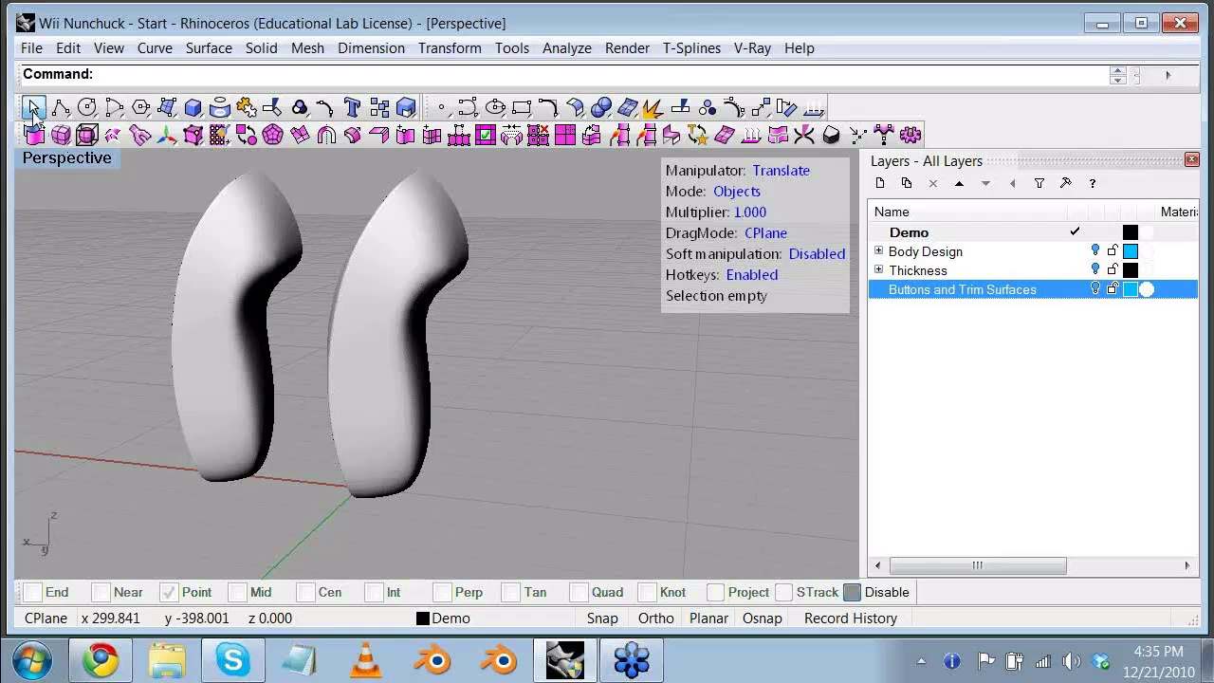
left_click(213, 241)
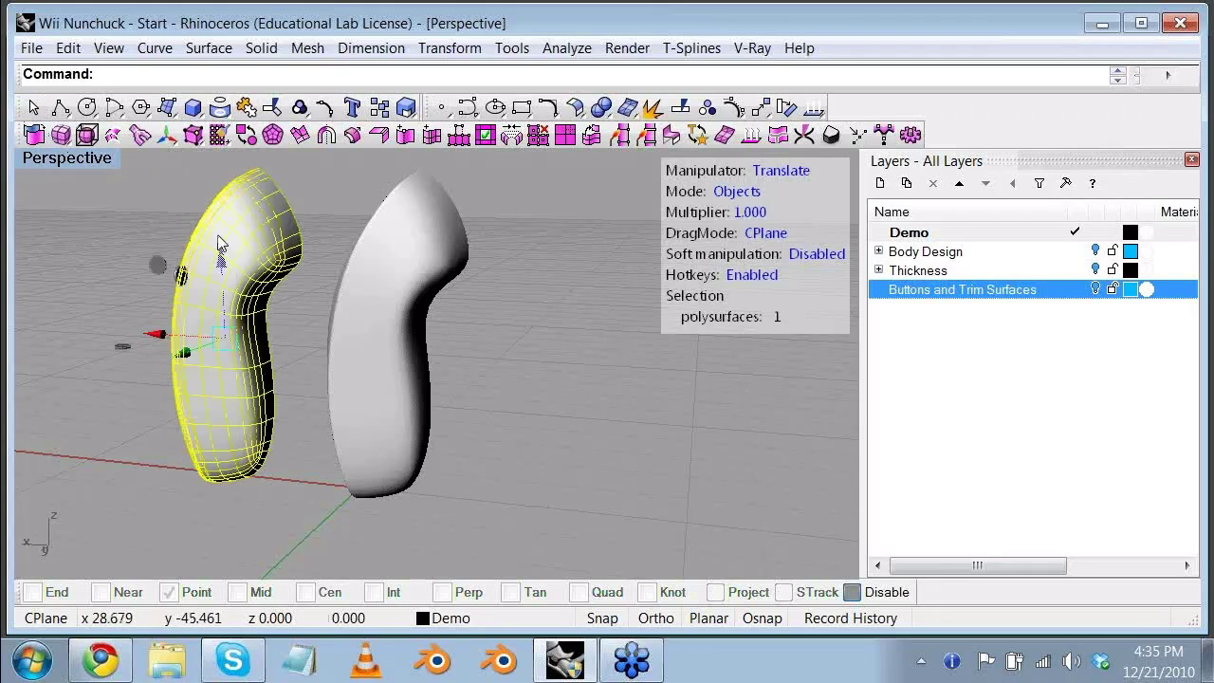
right_click(86, 161)
left_click(74, 190)
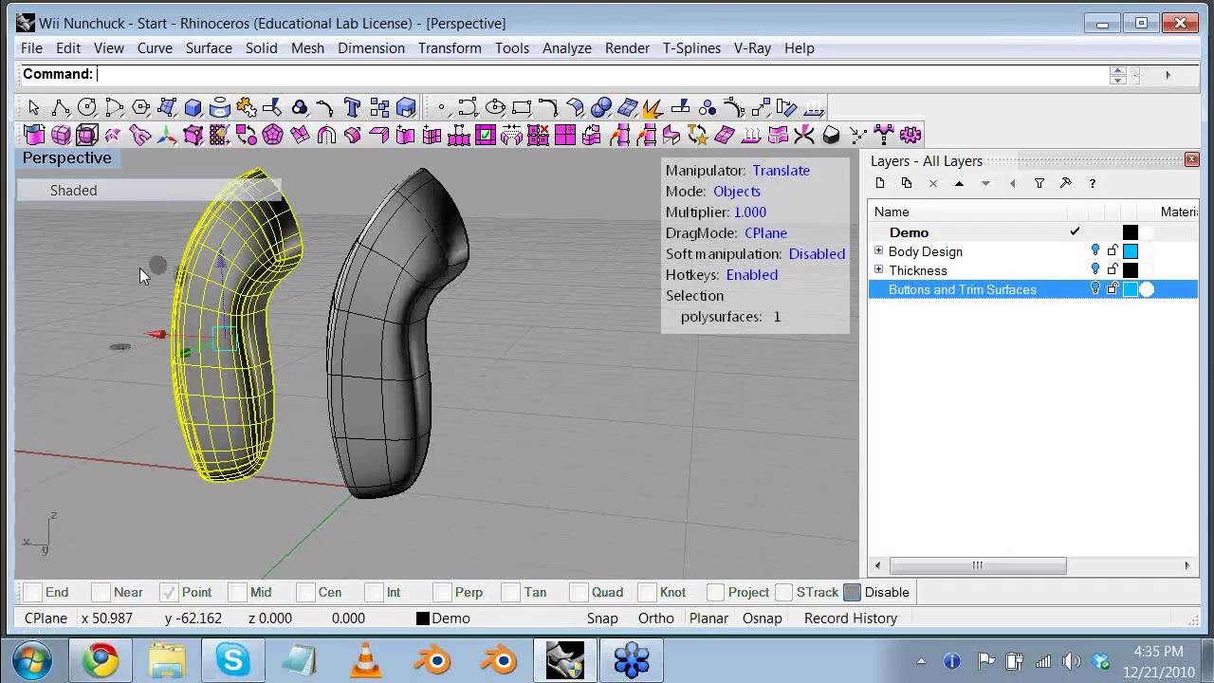
key("Escape")
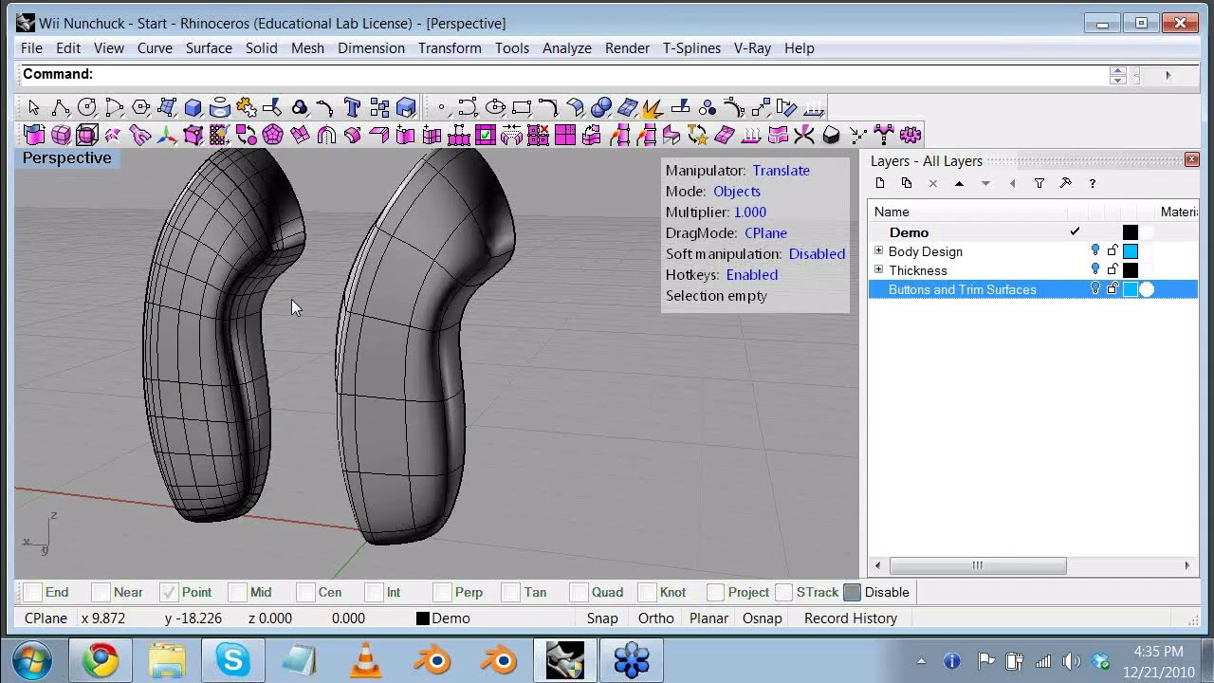
Step: Explode the copied polysurface body beside the original into its separate surfaces
right_click_drag(291, 299, 232, 338)
left_click(233, 338)
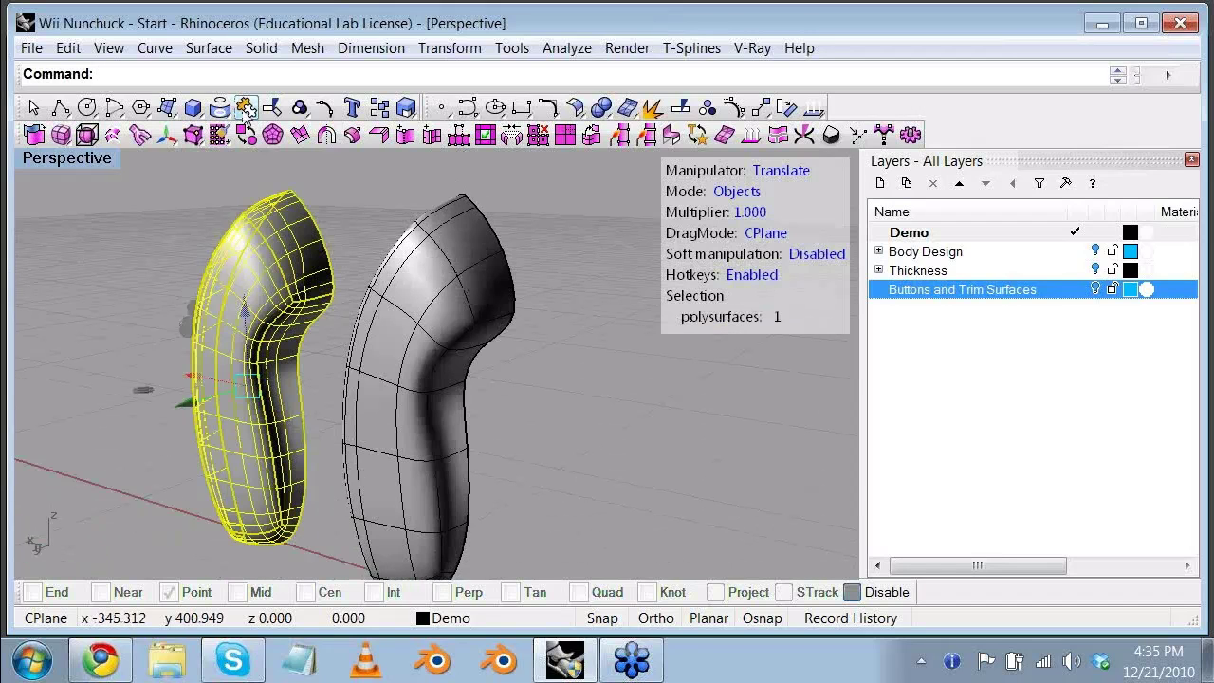
key("Escape")
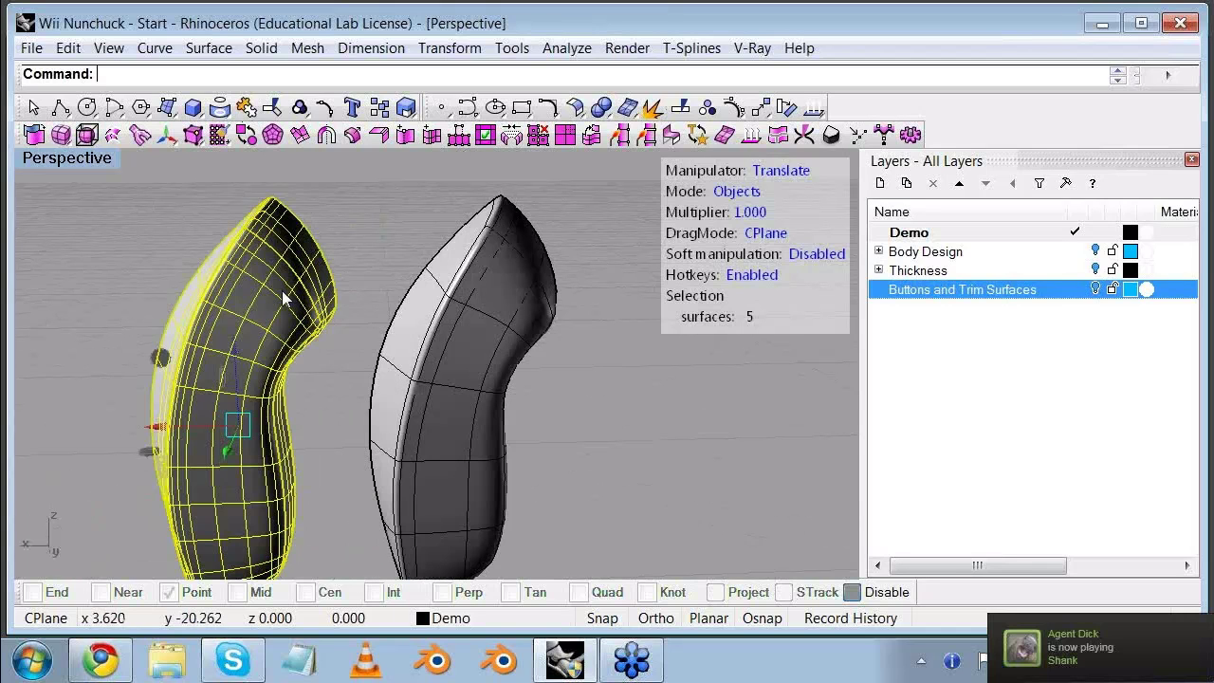
Step: Pull the exploded copy's long side surface outward along the X axis and its large front face away along the Y axis
left_click(178, 328)
left_click_drag(126, 425, 91, 426)
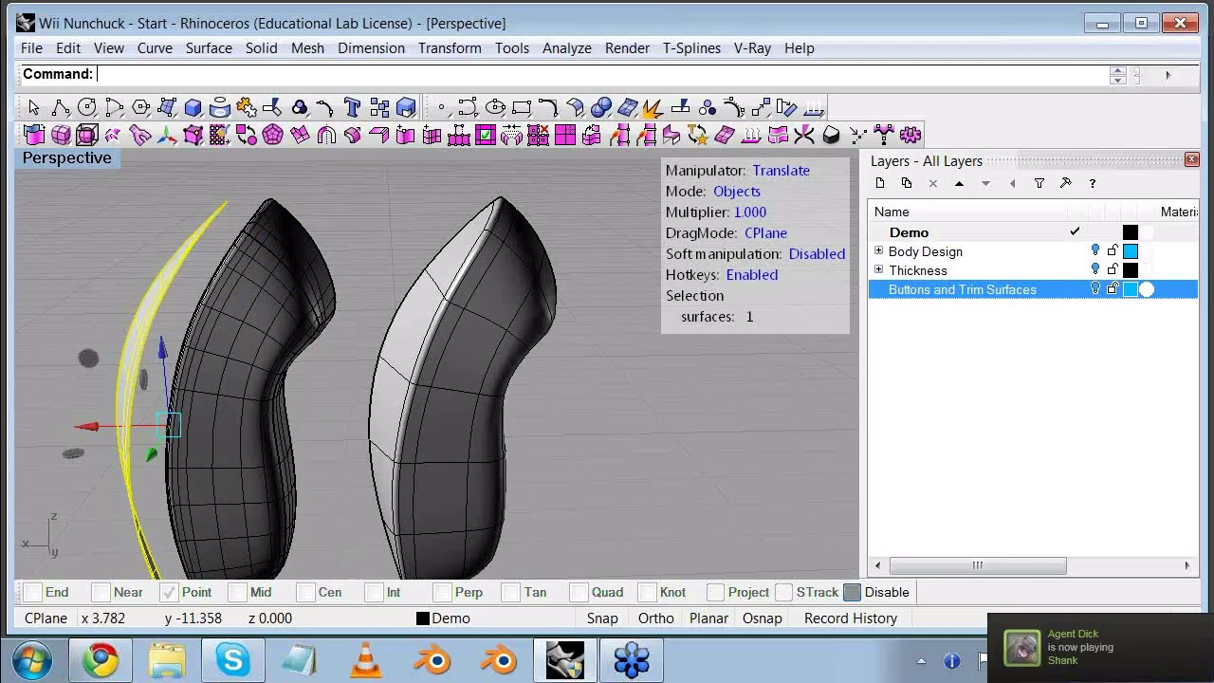
right_click_drag(379, 246, 243, 289)
left_click(243, 288)
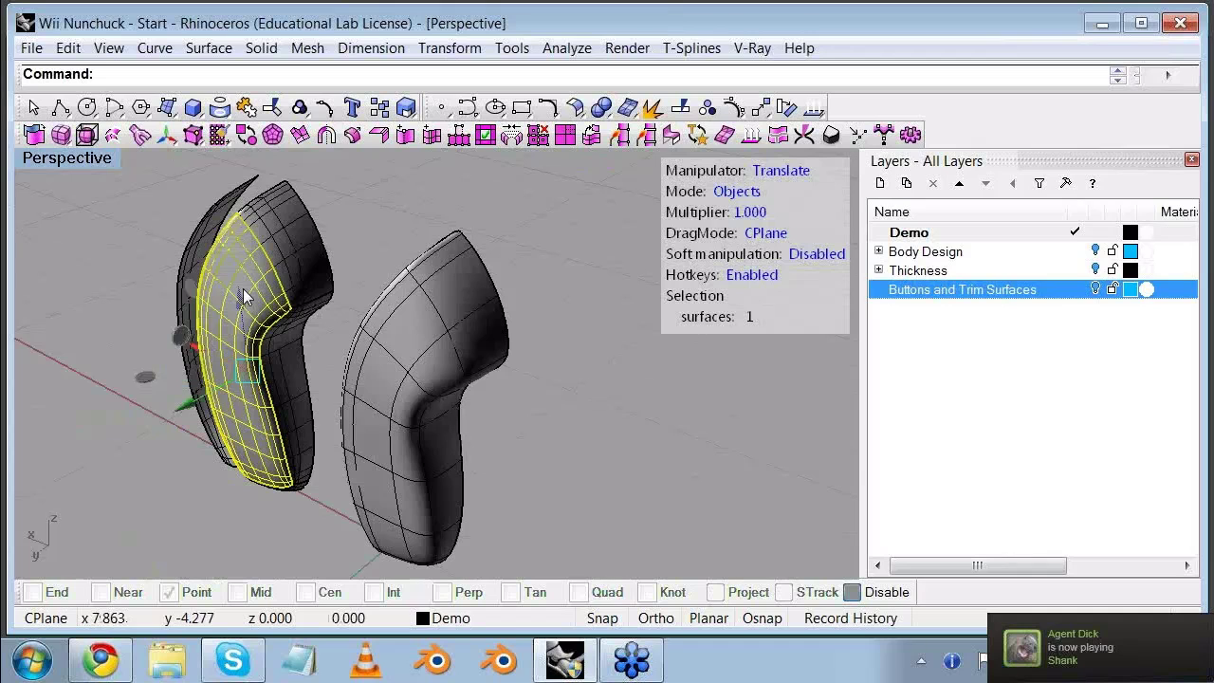
left_click_drag(190, 408, 148, 426)
Step: Separate the exploded copy's head strip from the front face, lower its bottom strip along the Z axis, and deselect
left_click(268, 199)
right_click_drag(298, 271, 283, 399)
left_click(270, 436)
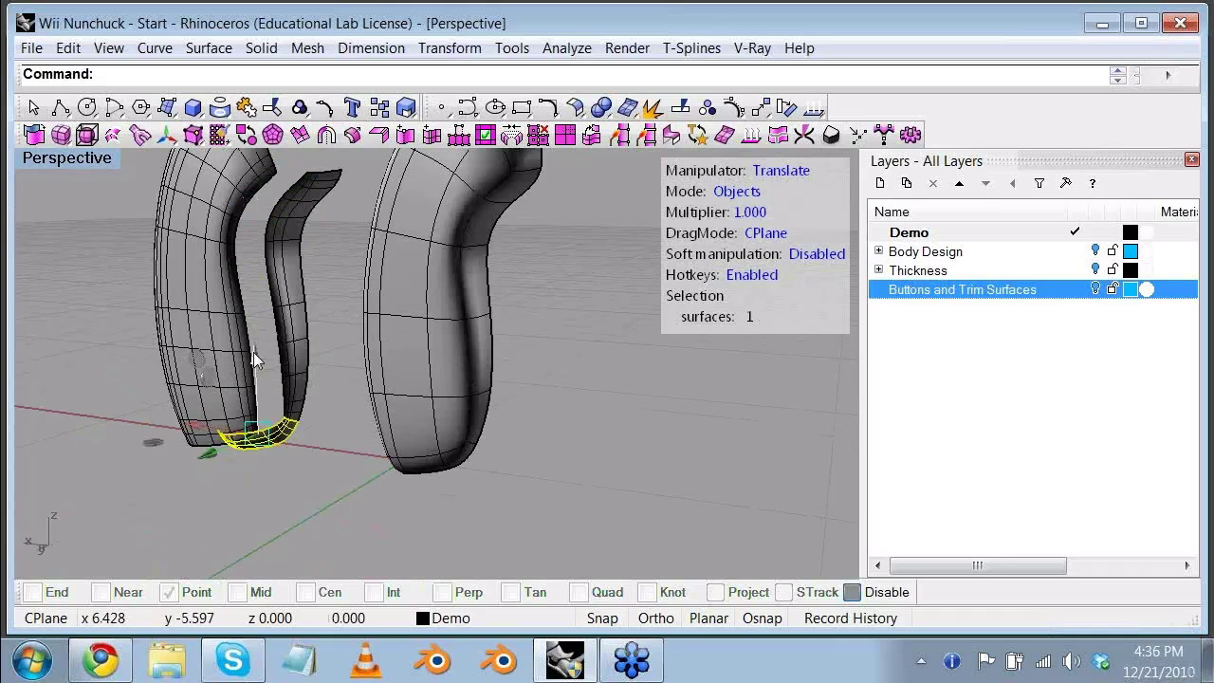
left_click_drag(253, 352, 253, 380)
left_click(328, 330)
Step: Move the exploded copy's inner curved strip away along the X axis, deselect it and examine the separated surfaces from several angles
scroll(302, 372, "down", 5)
right_click_drag(301, 372, 380, 337)
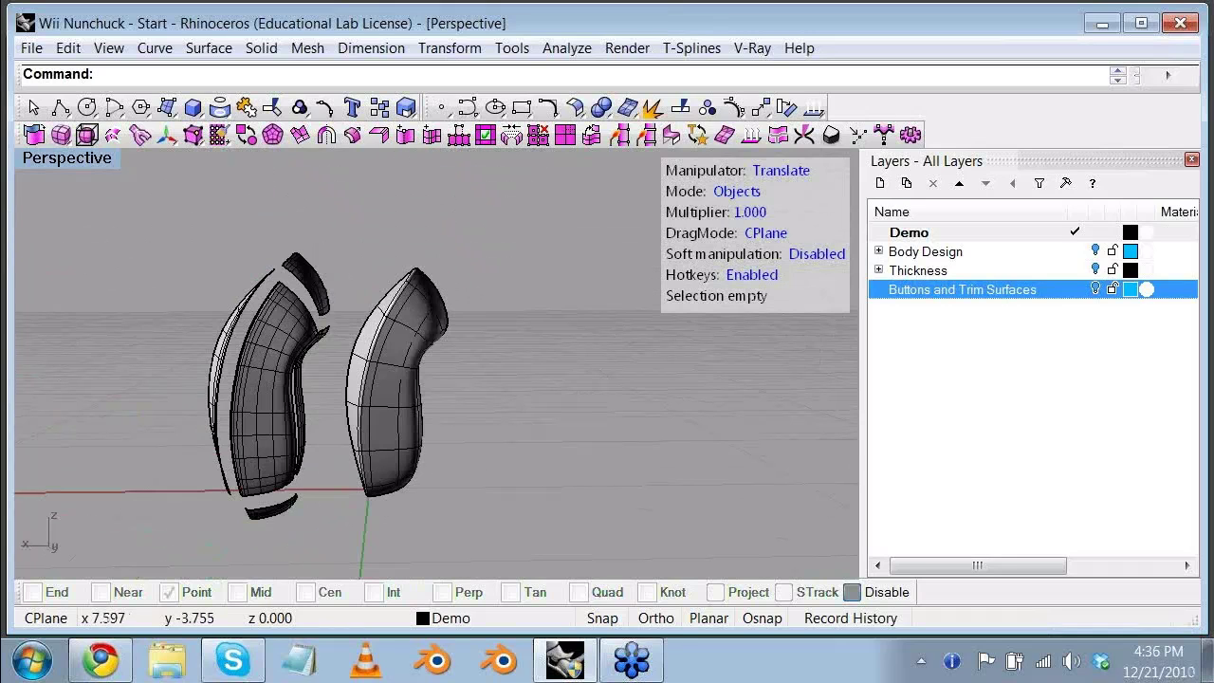
right_click_drag(313, 389, 303, 383)
left_click(302, 383)
left_click_drag(231, 400, 247, 402)
left_click(86, 419)
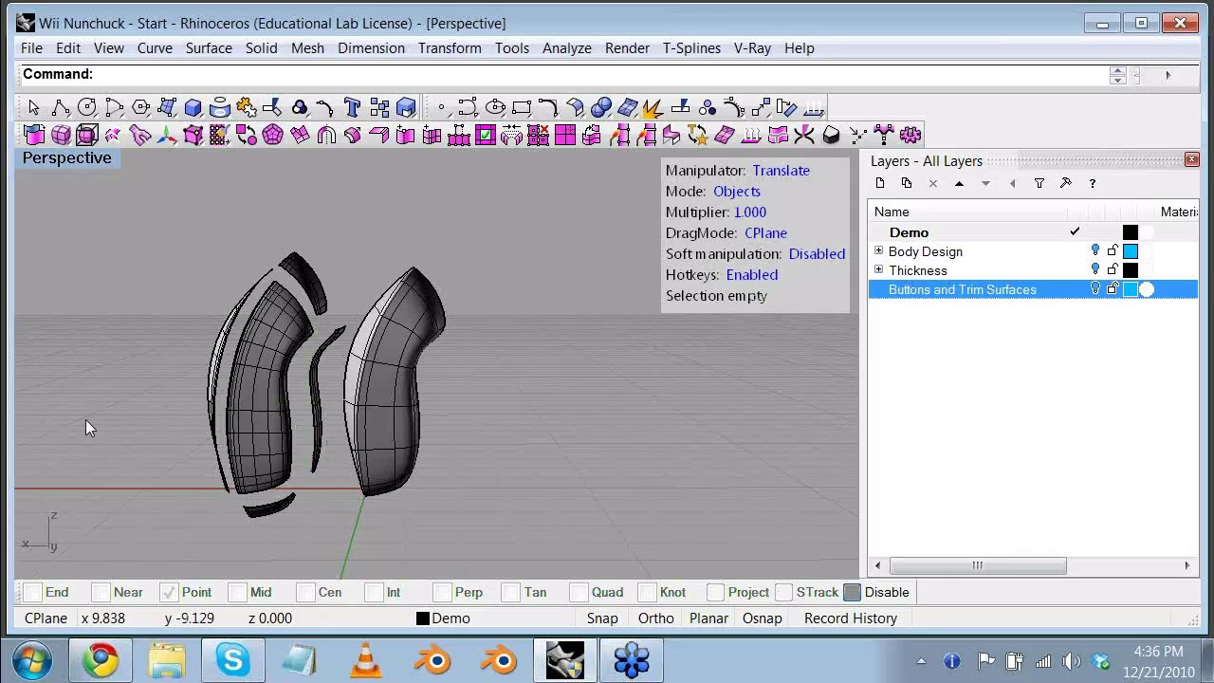
right_click_drag(87, 420, 235, 438)
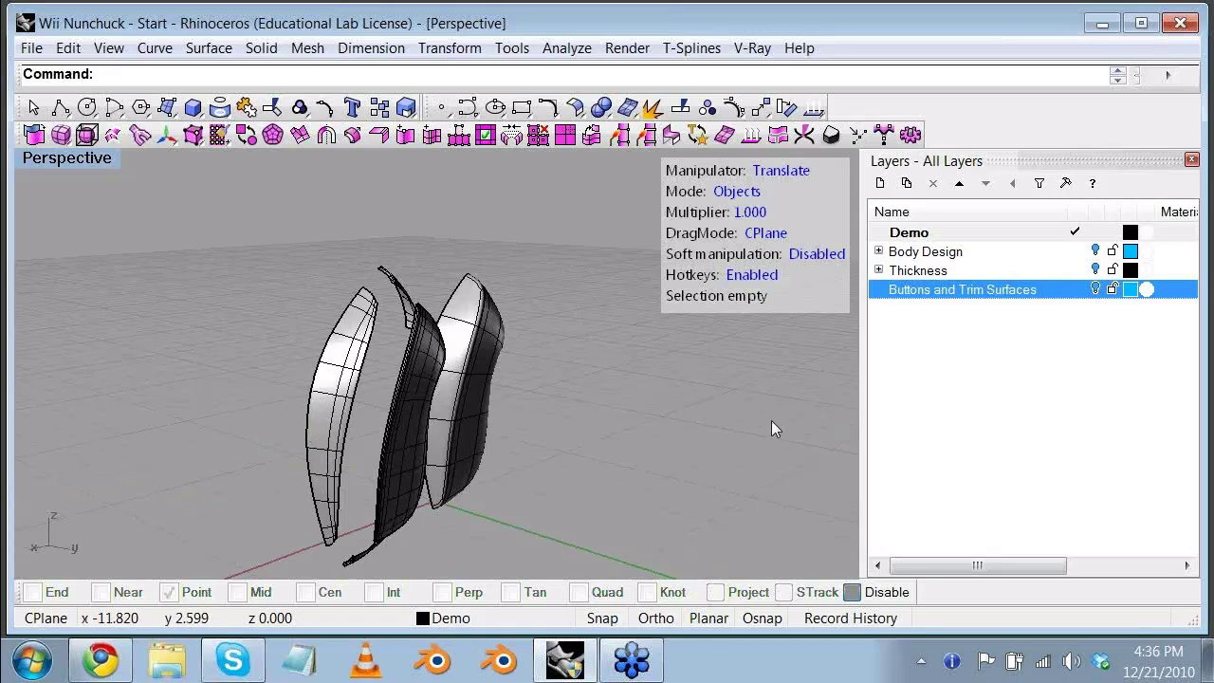
right_click_drag(759, 425, 550, 428)
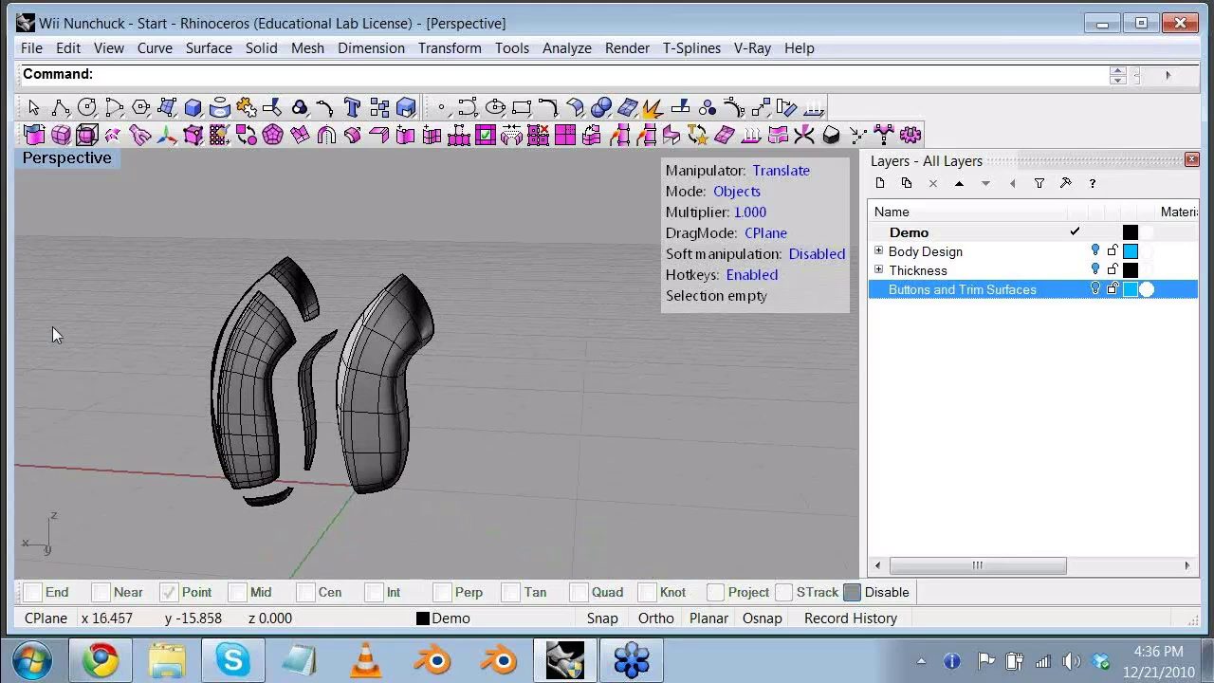
Step: Select all five separated surfaces of the exploded copy and delete them
left_click(265, 400)
left_click(268, 498, "shift")
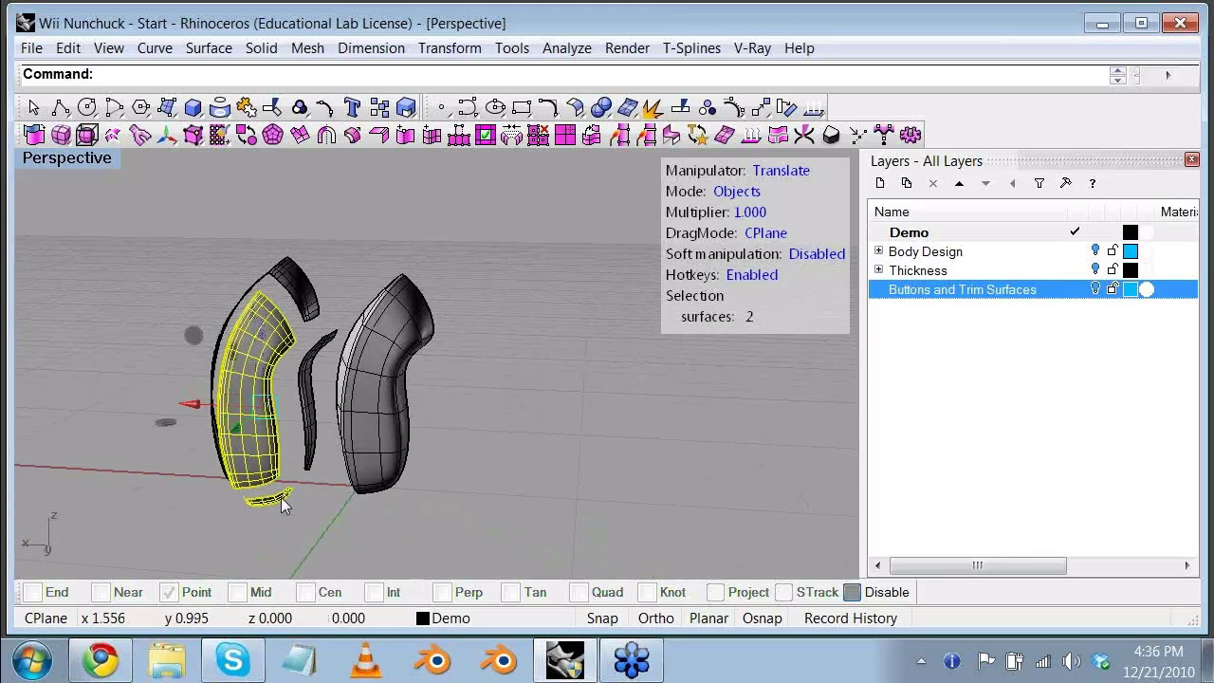
left_click(301, 303, "shift")
left_click(311, 370, "shift")
left_click(276, 286, "shift")
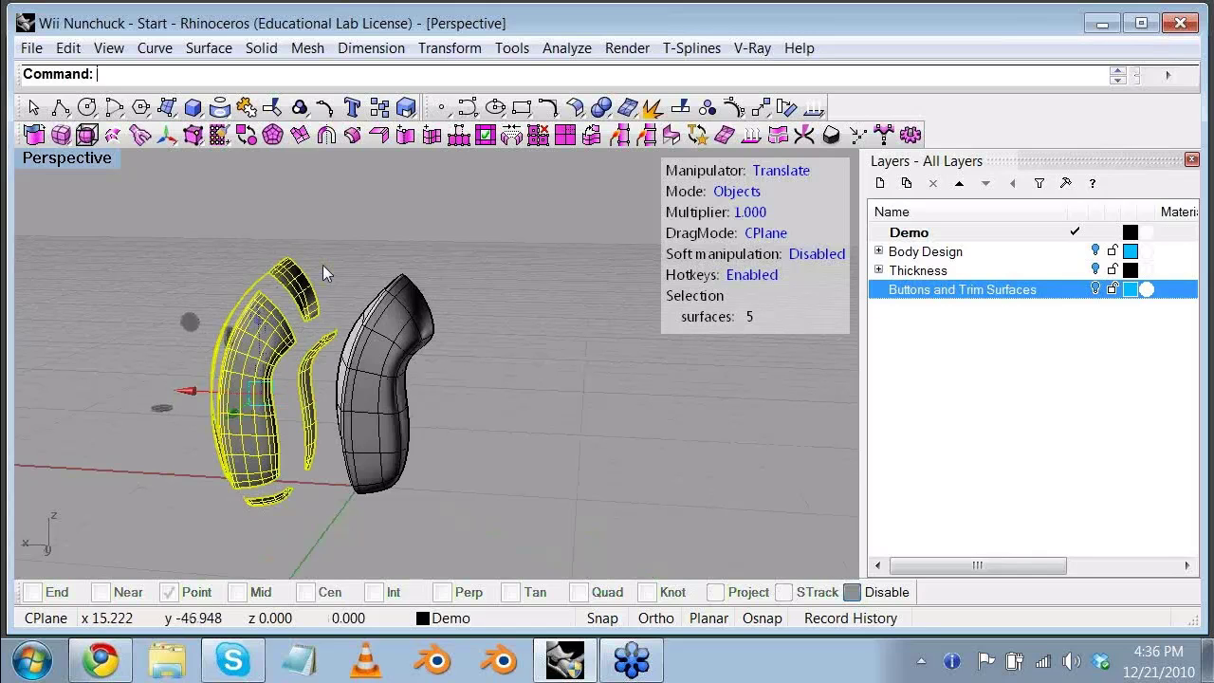
key("Delete")
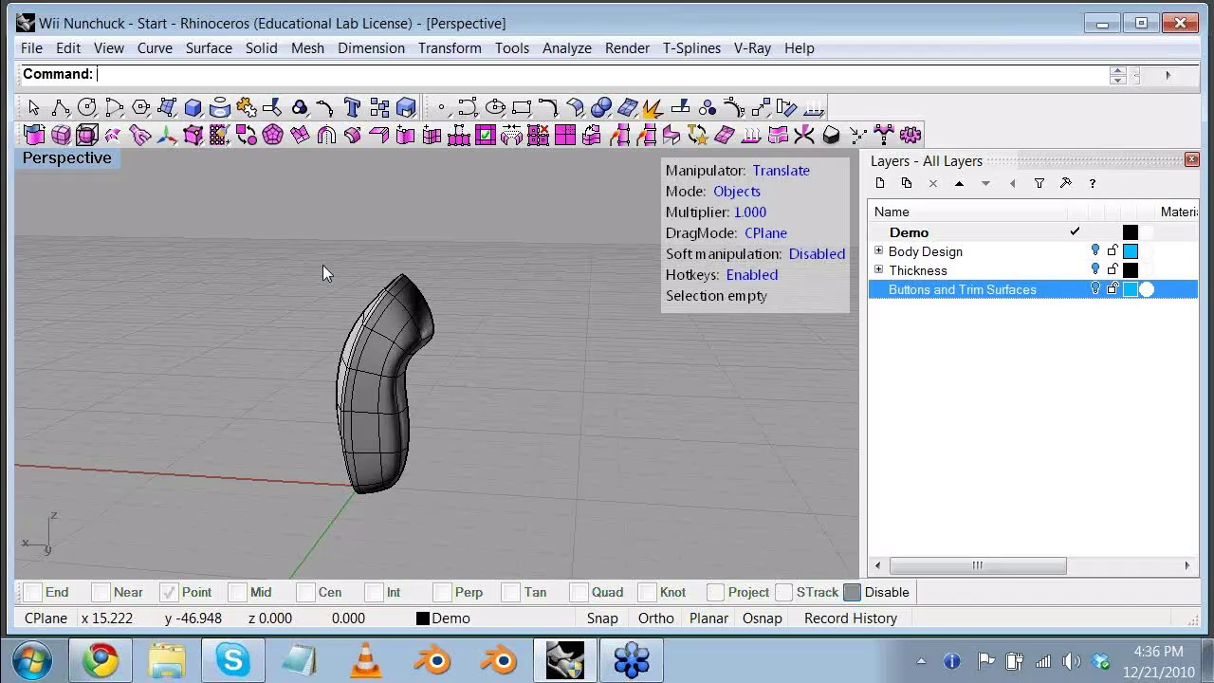
Step: Start the T-Splines Symmetry command on the remaining half body
scroll(405, 359, "up", 1)
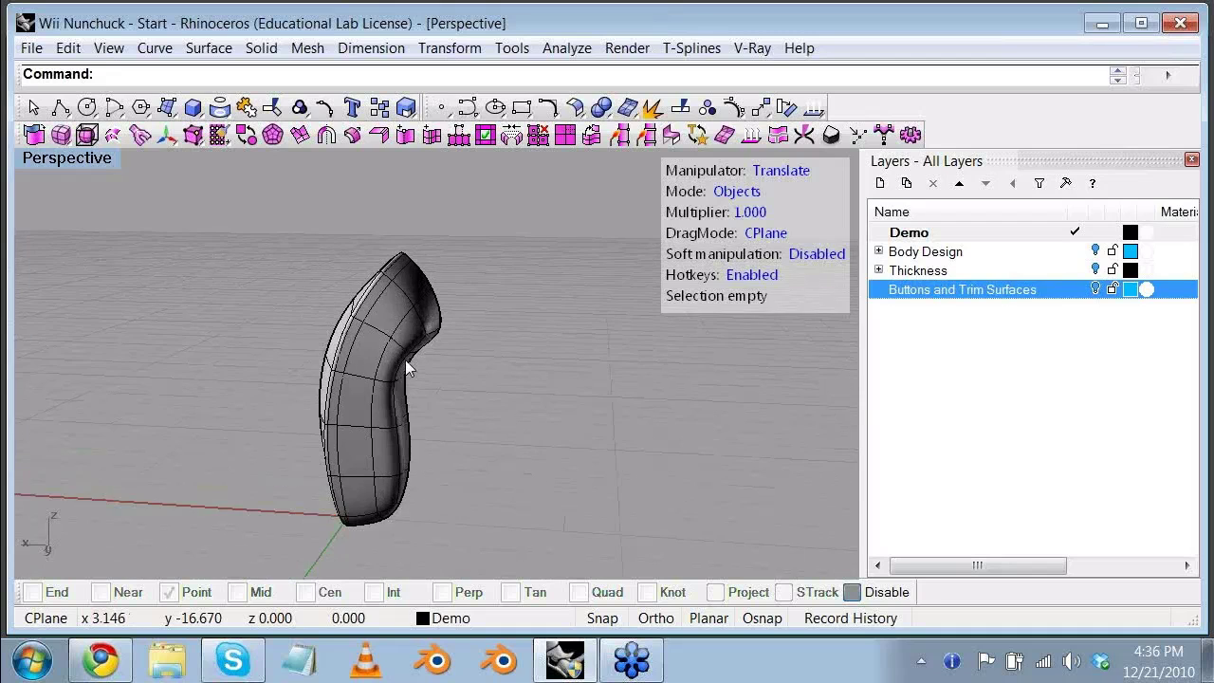
scroll(562, 324, "up", 3)
mouse_move(563, 317)
right_mouse_down()
mouse_move(493, 324)
mouse_move(421, 299)
mouse_move(577, 319)
mouse_move(548, 322)
right_mouse_up()
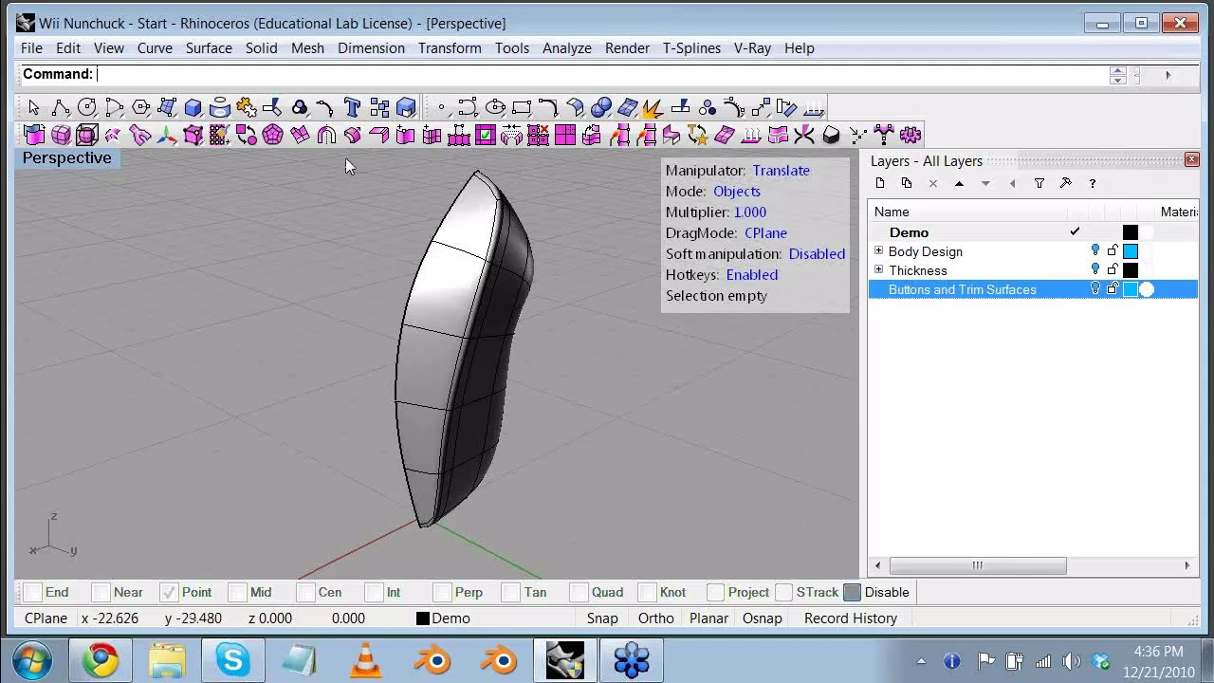
left_click(450, 49)
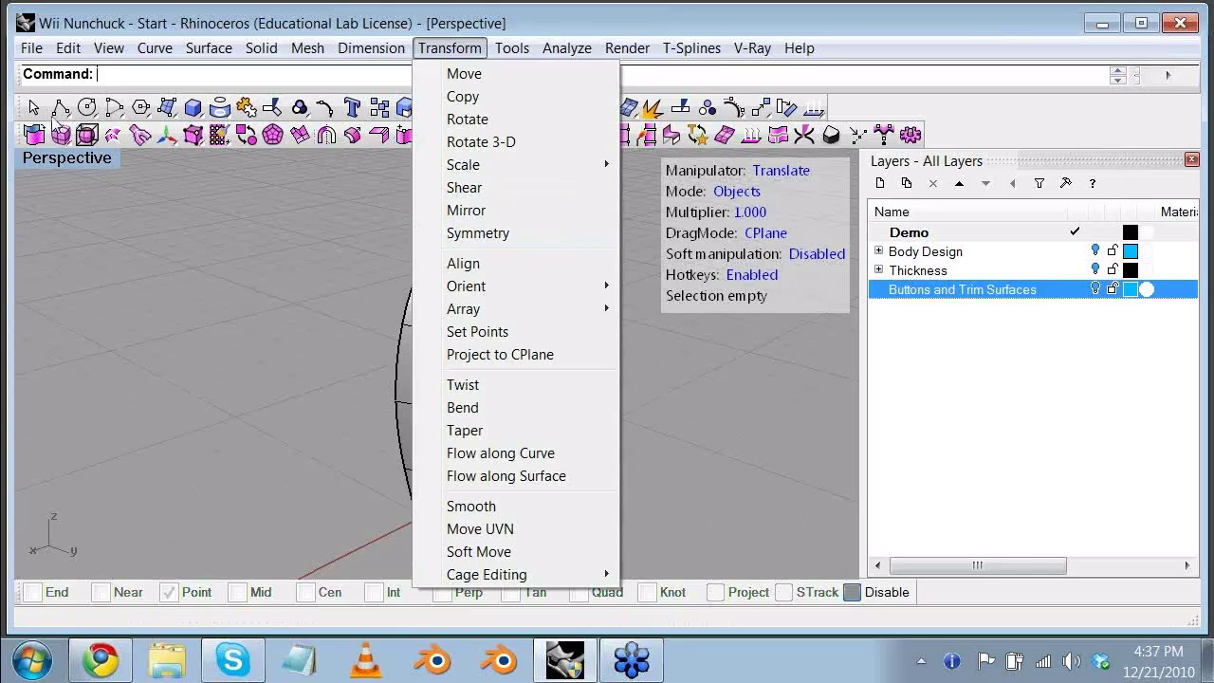
left_click(291, 307)
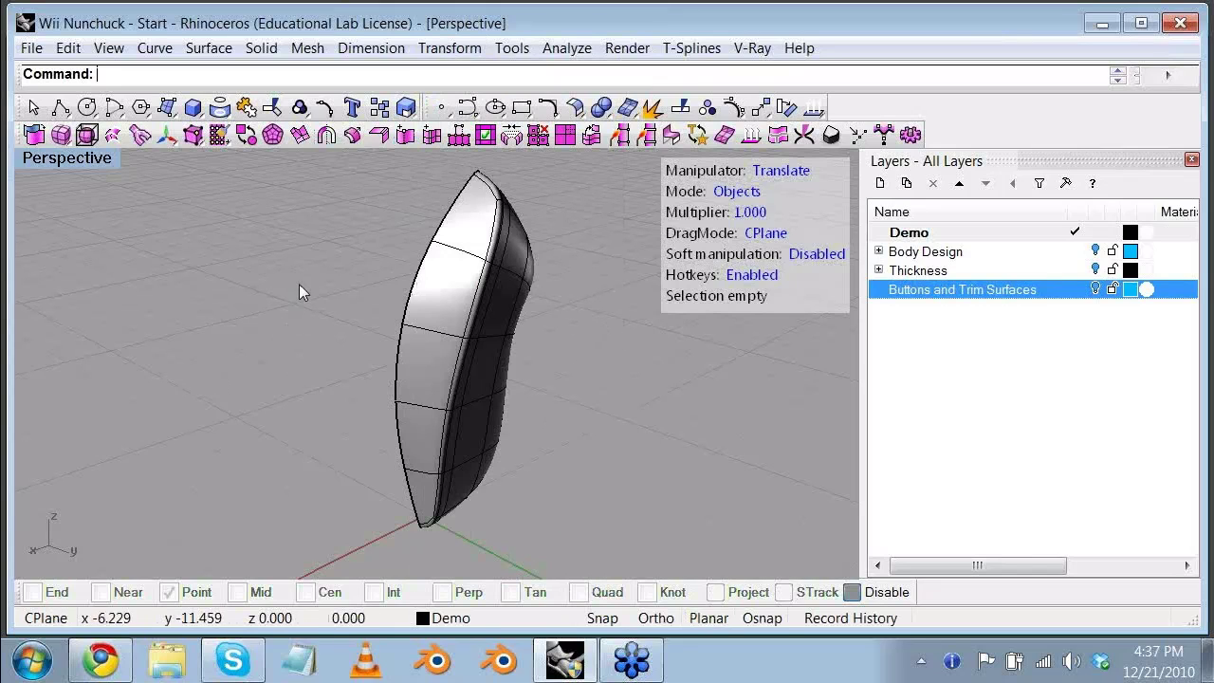
left_click(327, 136)
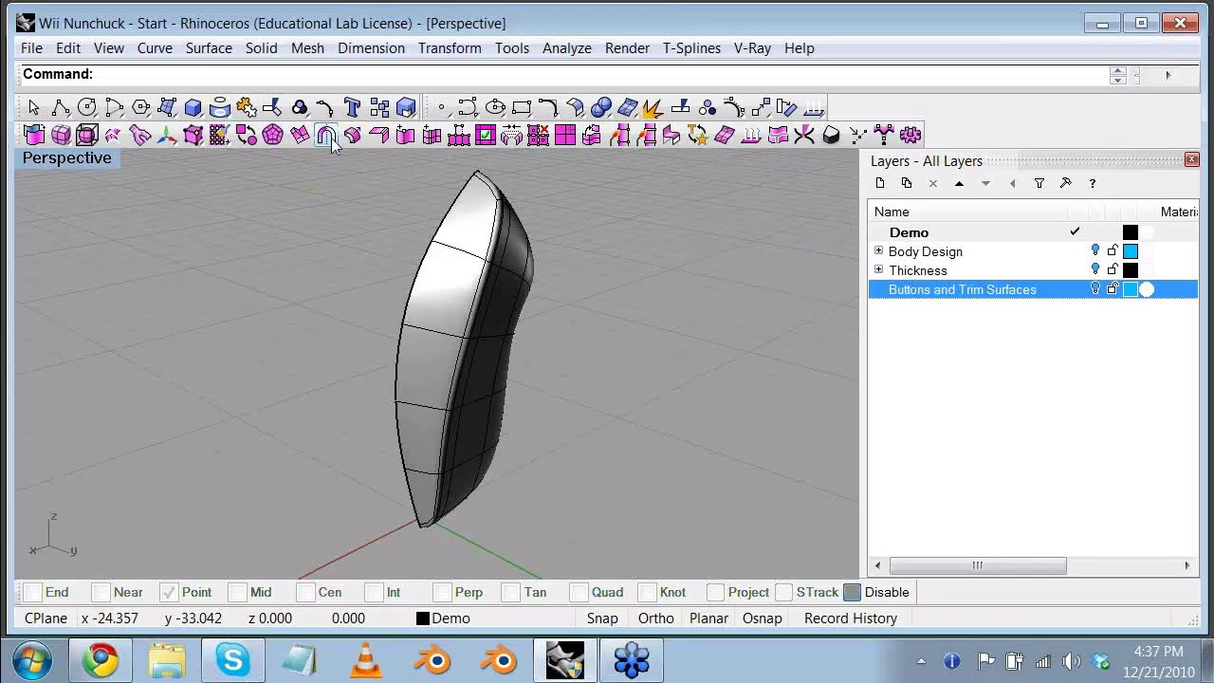
left_click(462, 239)
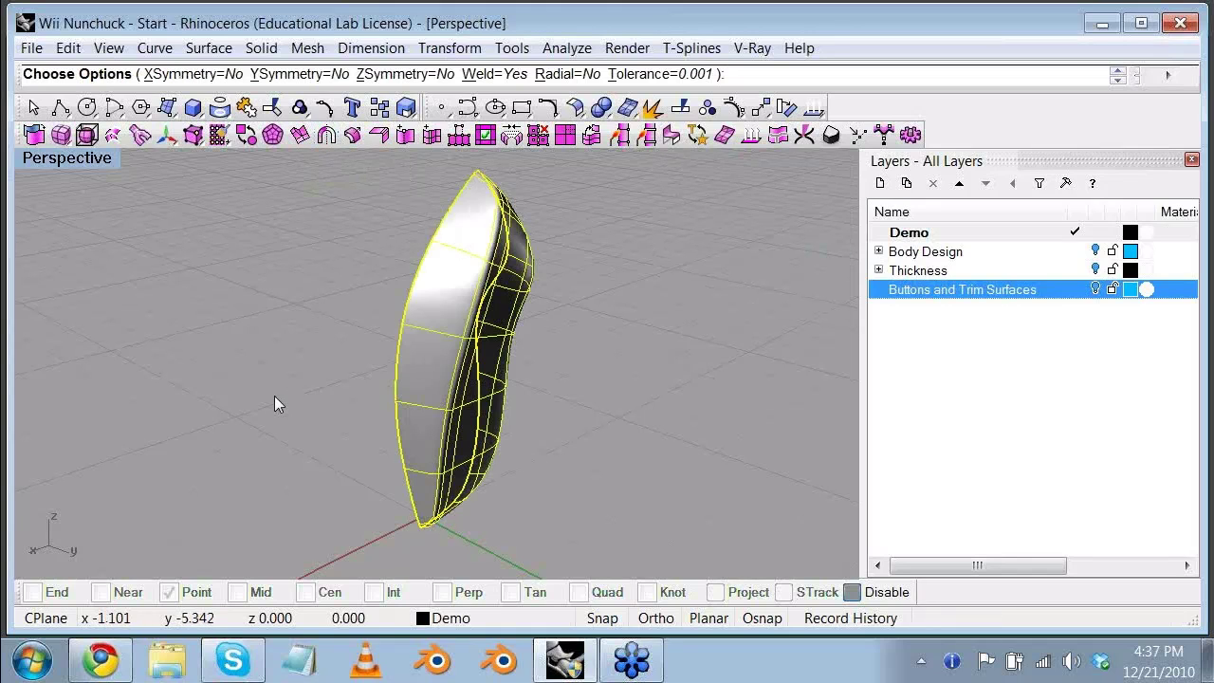
Step: Mirror the half body across its open side using Y symmetry with welding enabled
right_click_drag(280, 397, 411, 388)
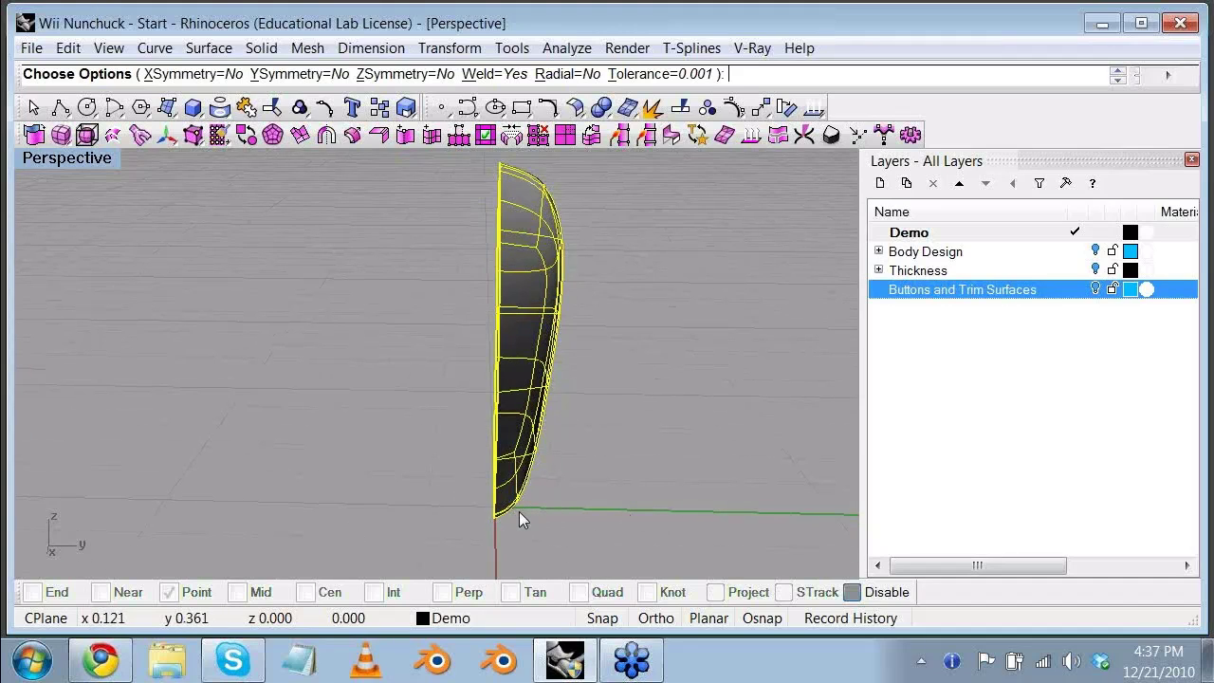
right_click_drag(518, 511, 521, 507)
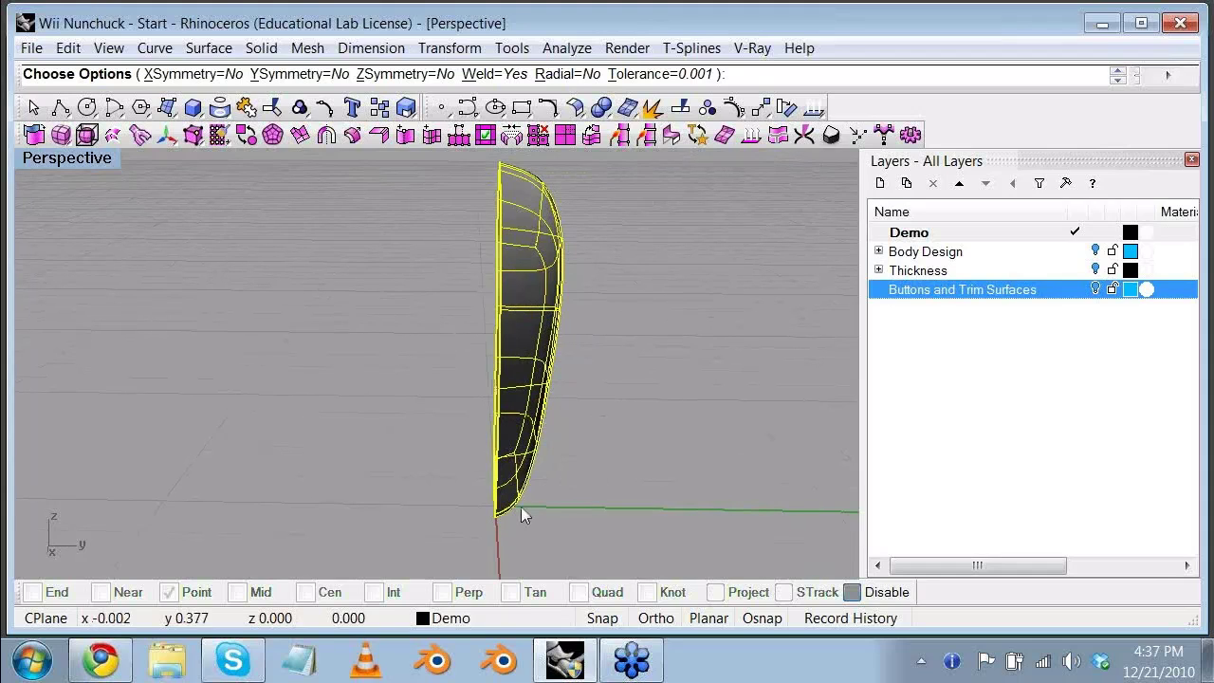
left_click(289, 80)
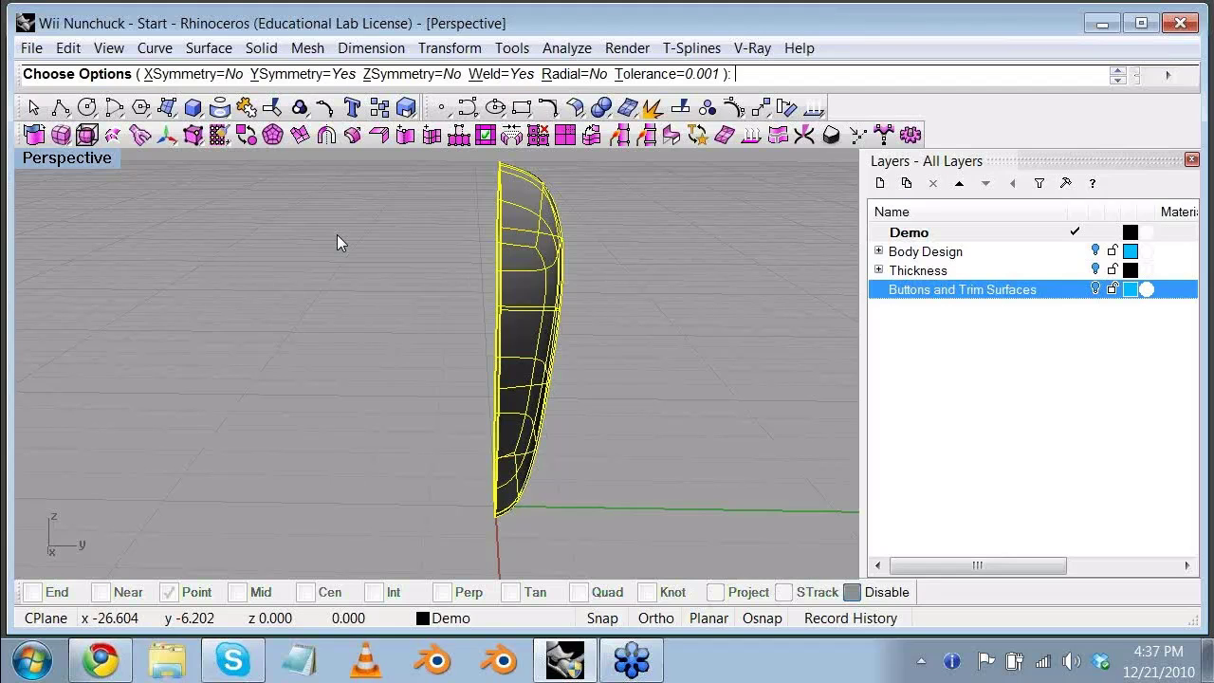
key("Return")
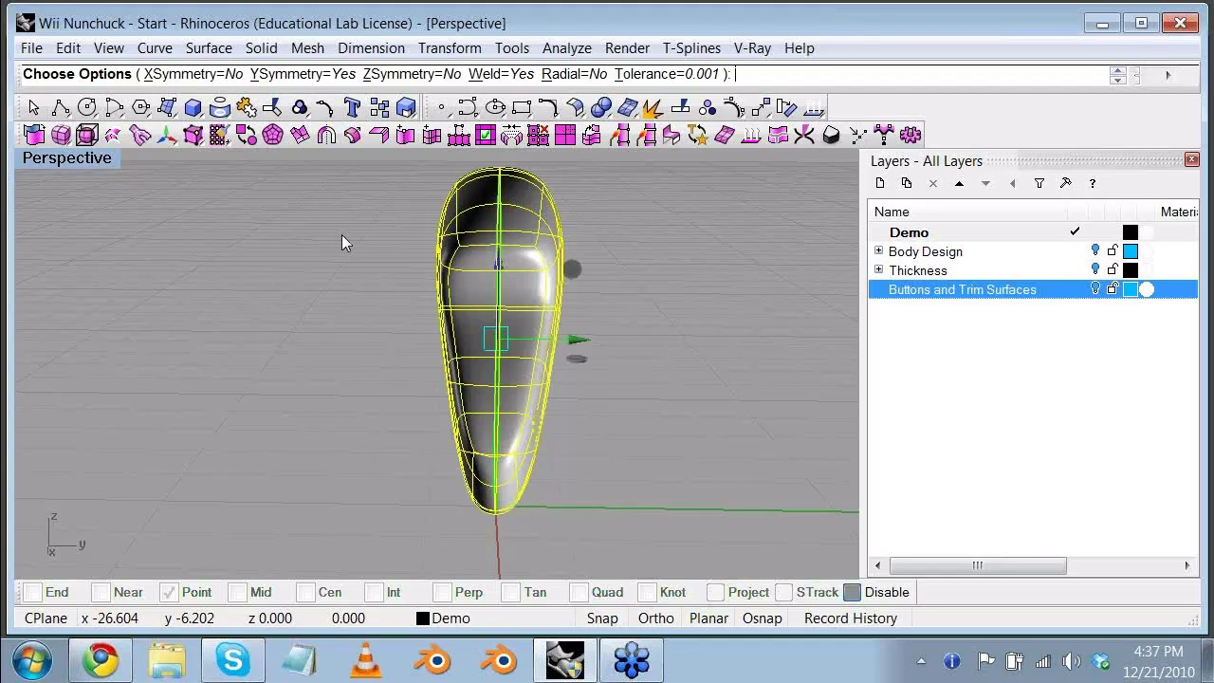
right_click_drag(631, 436, 488, 479)
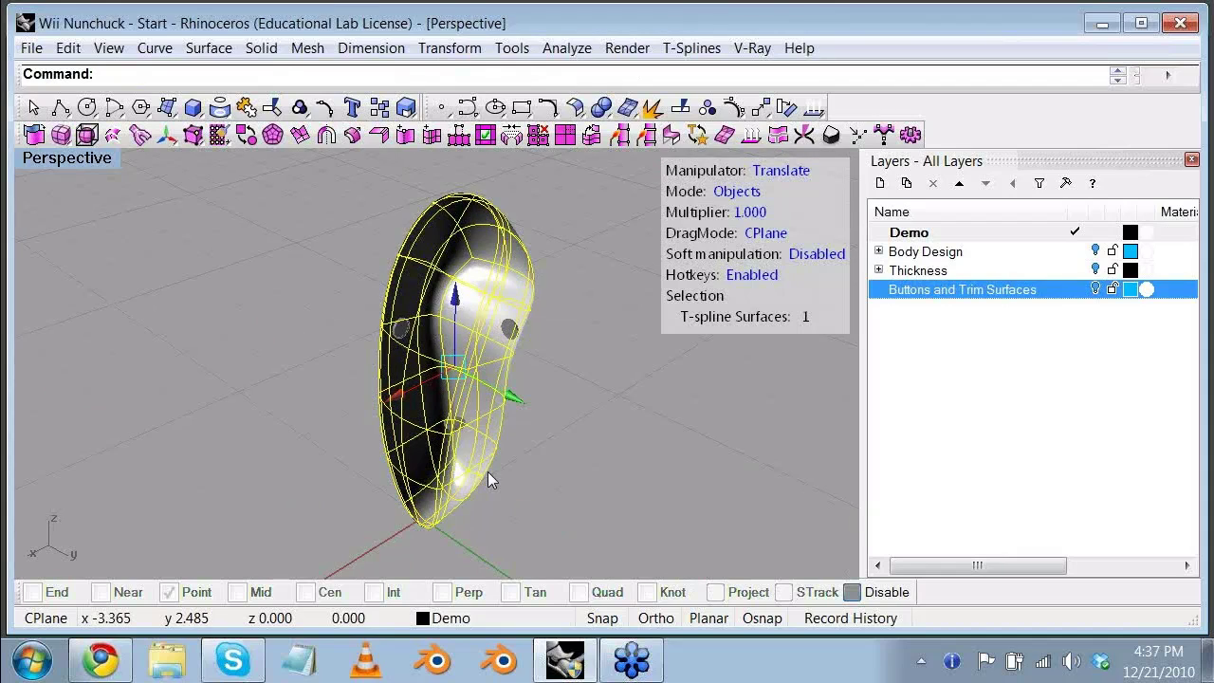
right_click_drag(598, 362, 553, 355)
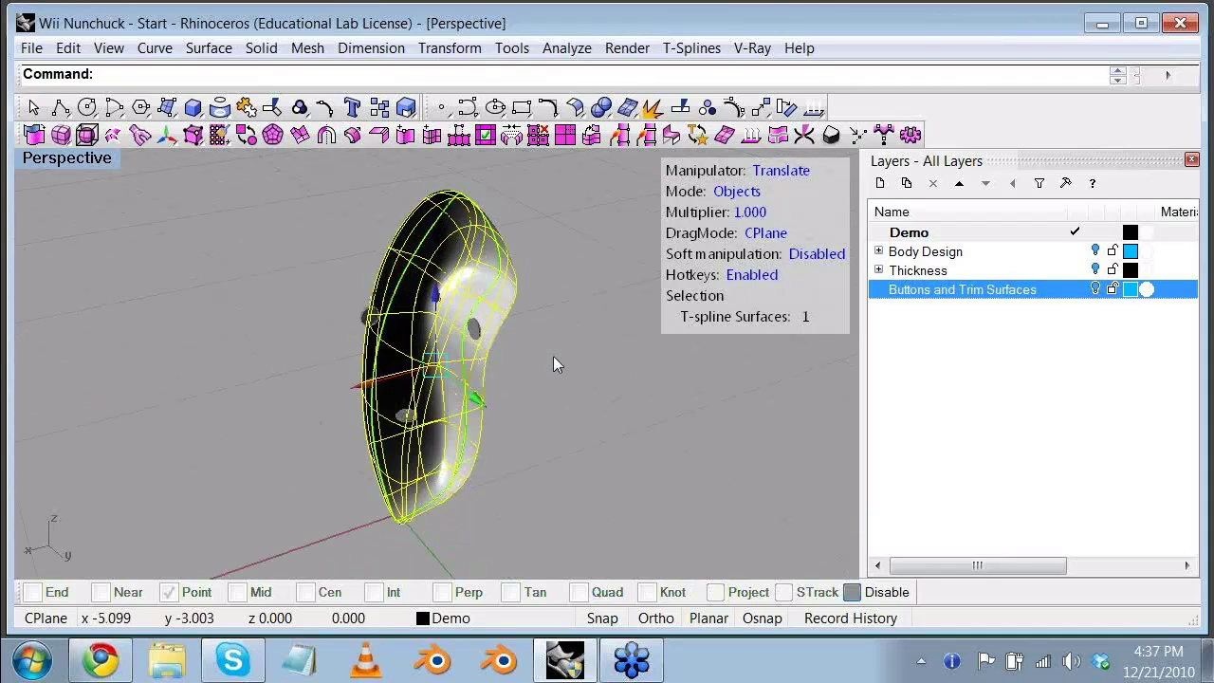
Step: Deselect the body and try turning off its symmetry
left_click(751, 135)
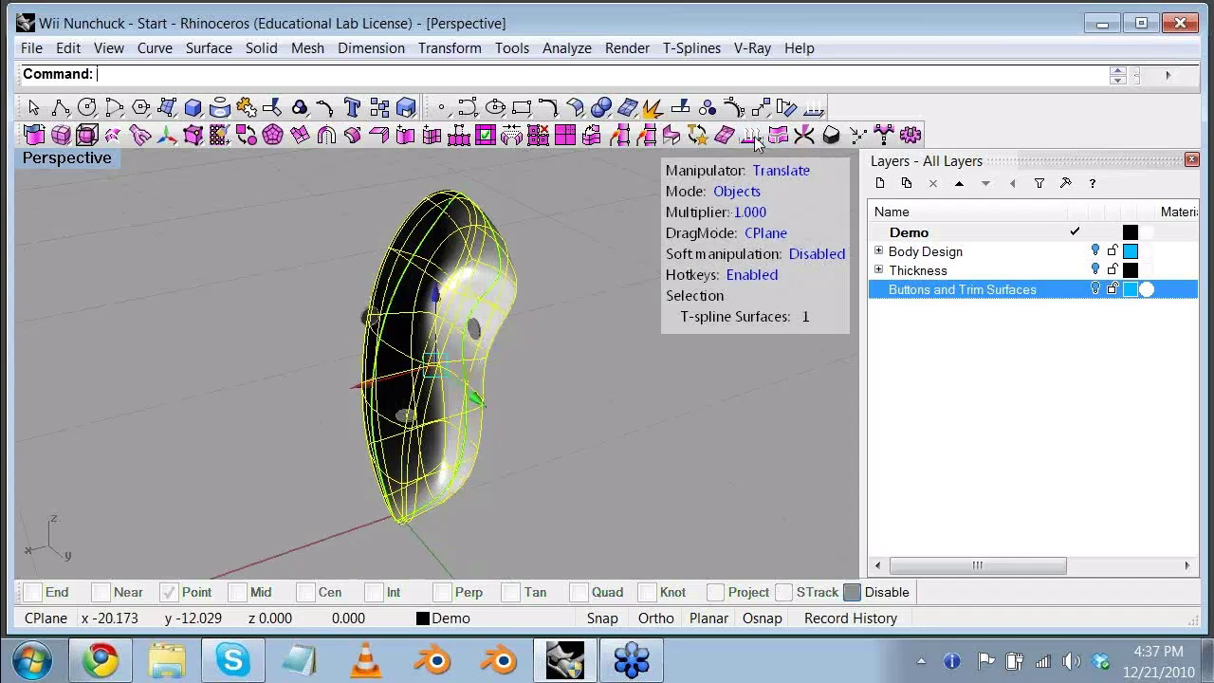
left_click(576, 429)
right_click_drag(579, 436, 413, 433)
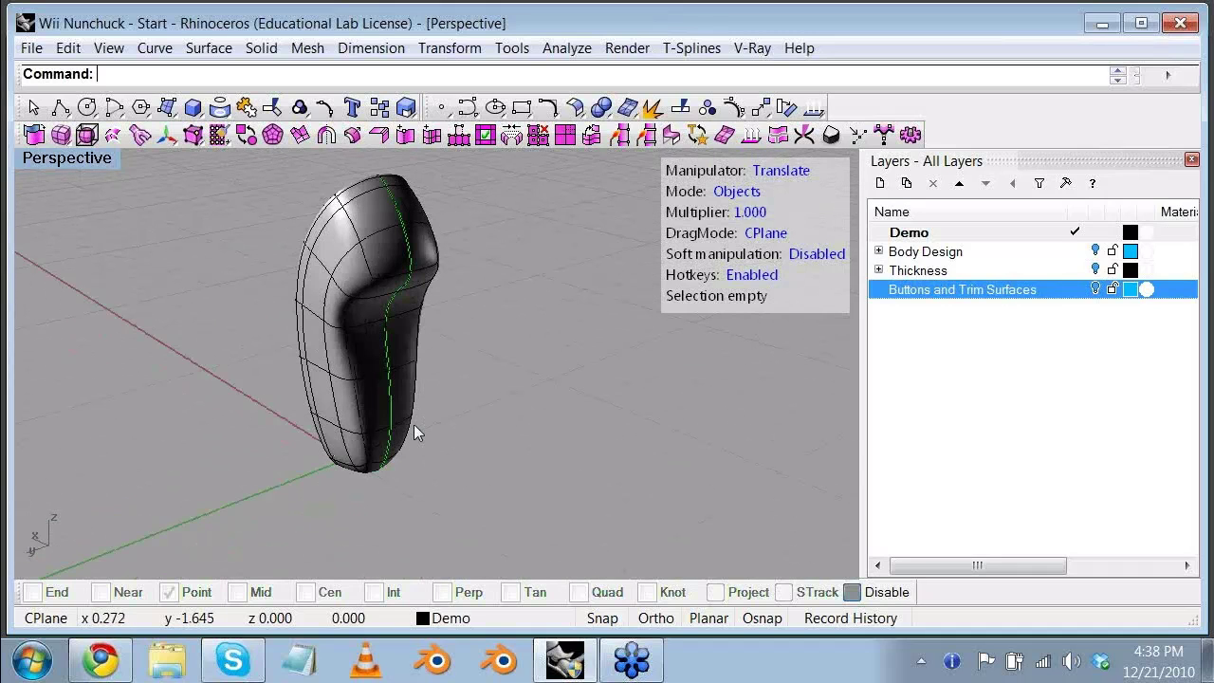
right_click(323, 138)
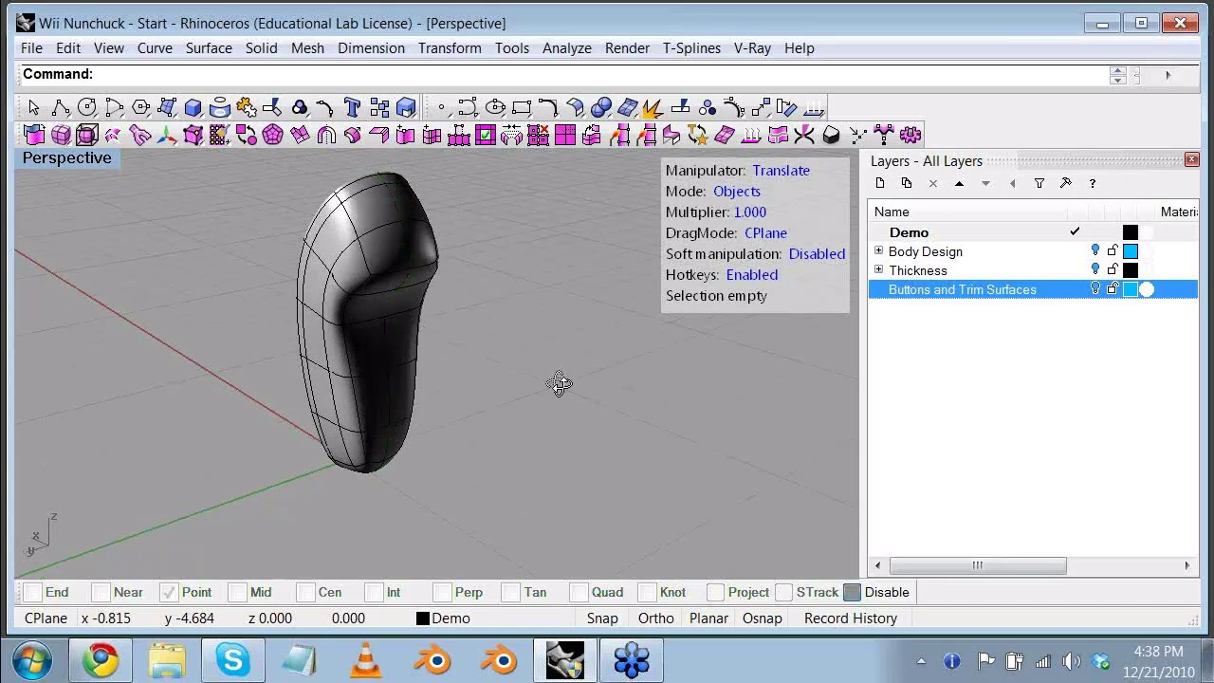
right_click_drag(559, 383, 446, 323)
Step: Switch to edge editing and move two adjacent lengthwise edges on the lower grip sideways along the Y axis
left_click(754, 194)
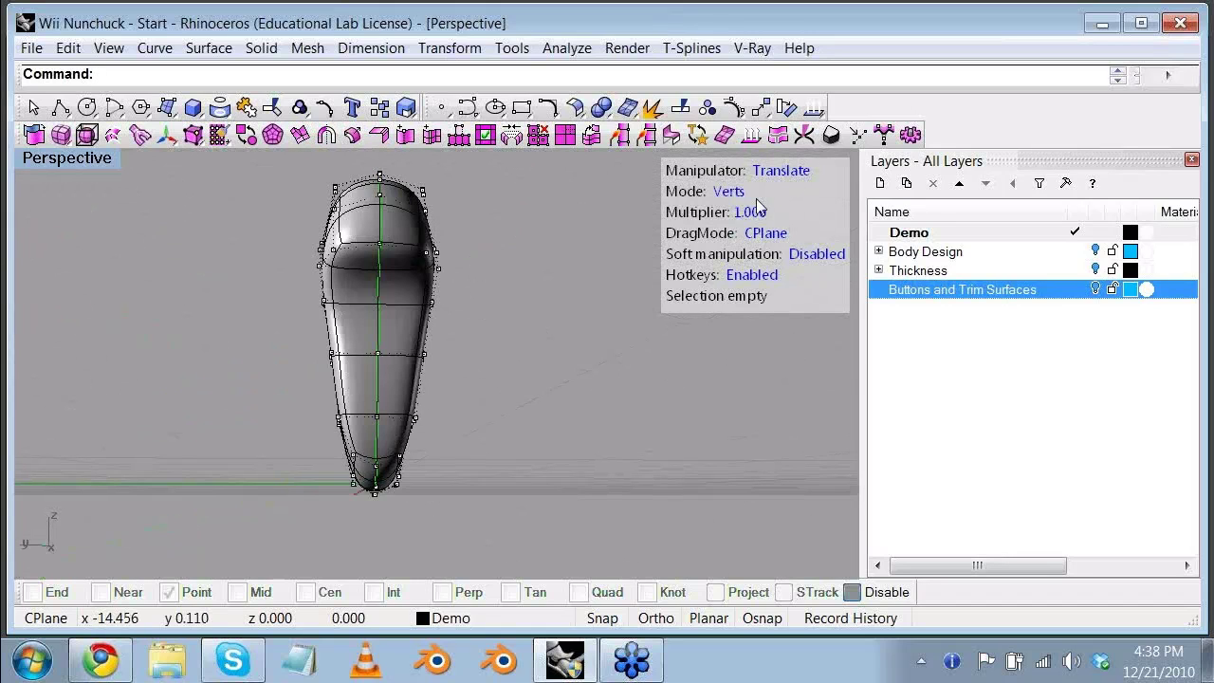
left_click(737, 191)
right_click_drag(363, 215, 561, 270)
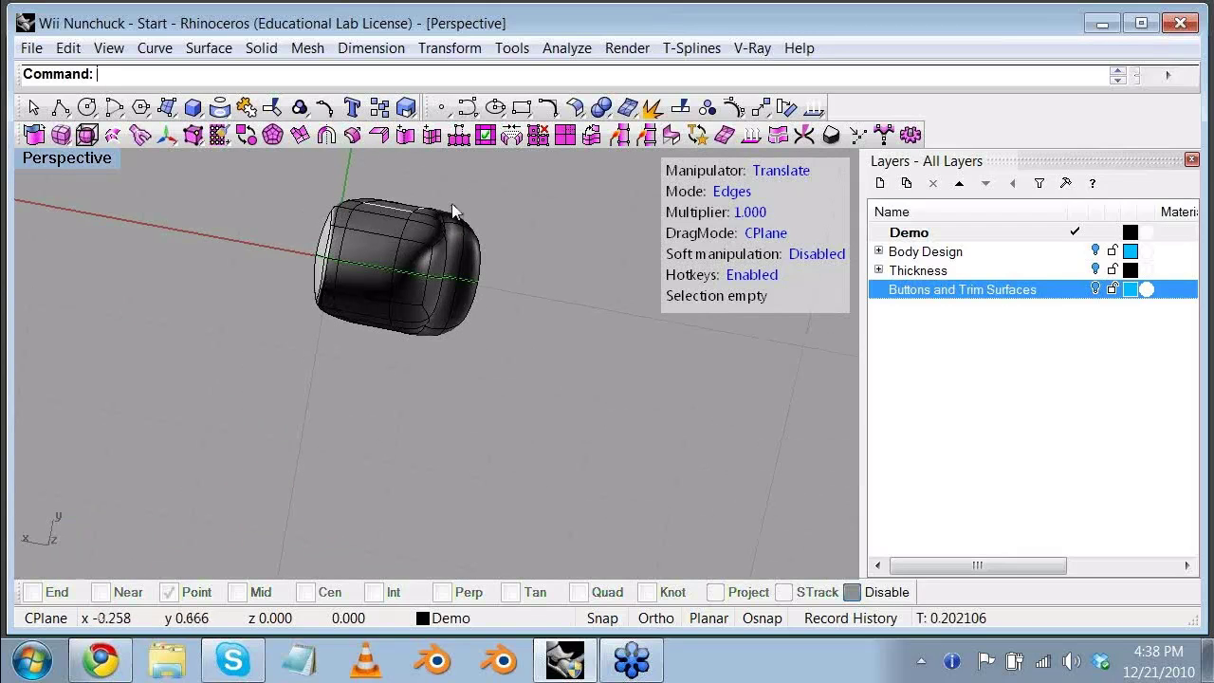
right_click_drag(536, 208, 317, 392)
left_click(309, 384)
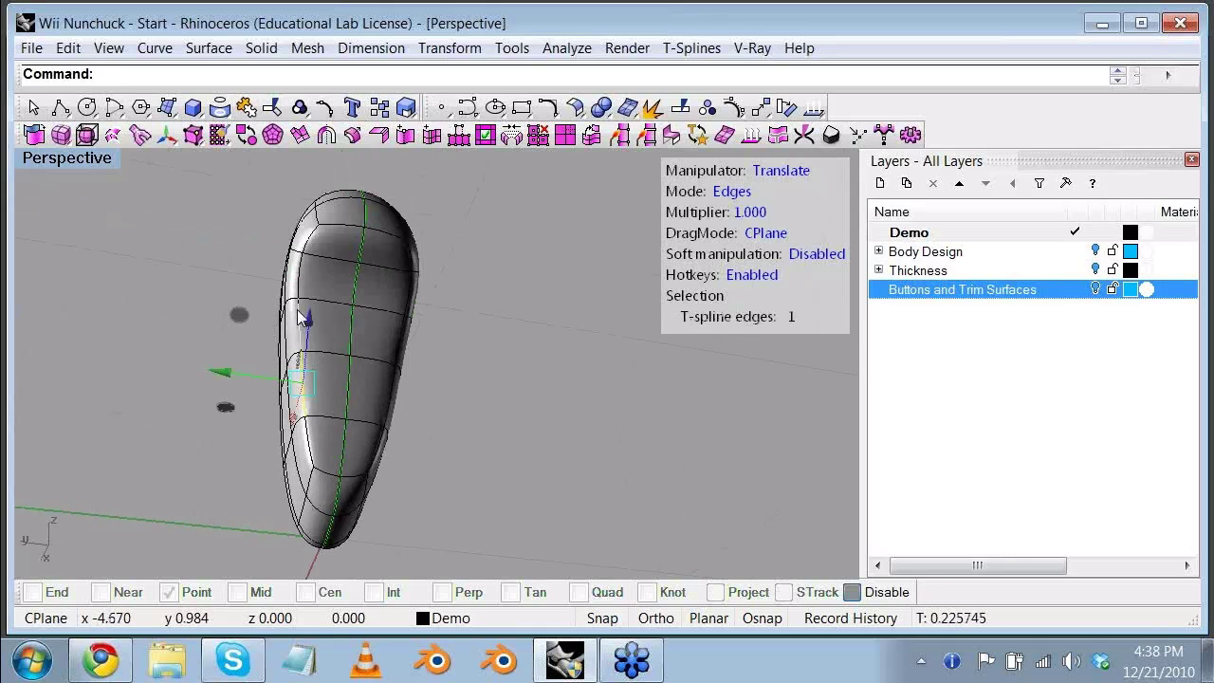
left_click(300, 317, "shift")
left_click_drag(224, 343, 248, 345)
right_click_drag(461, 342, 422, 417)
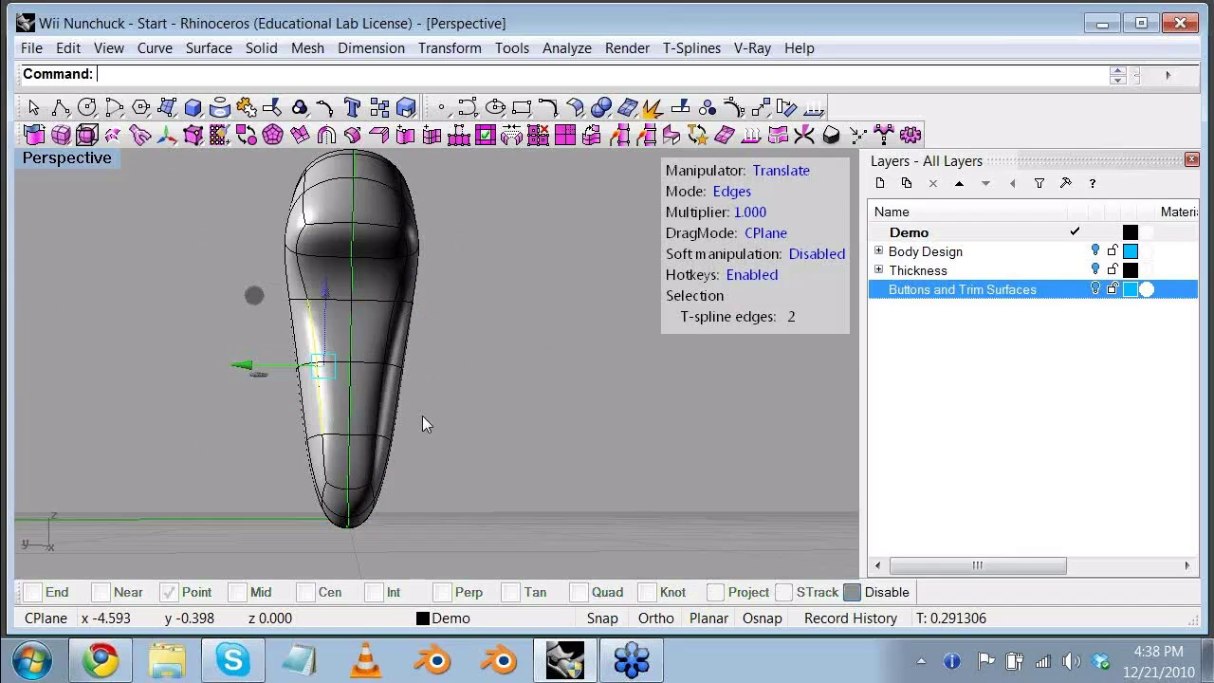
mouse_move(249, 365)
left_mouse_down()
mouse_move(69, 364)
mouse_move(289, 372)
mouse_move(41, 367)
mouse_move(242, 357)
mouse_move(238, 370)
left_mouse_up()
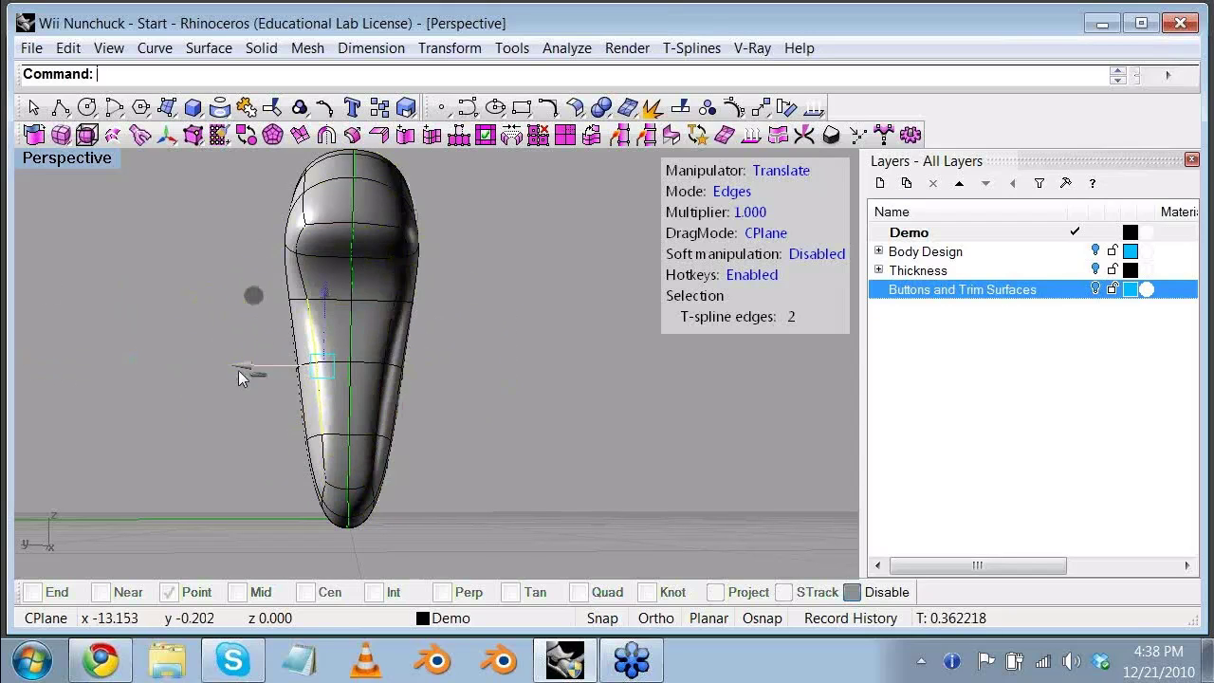
Step: Move one lengthwise side edge on the body's head outward along the Y axis
right_click_drag(238, 370, 331, 361)
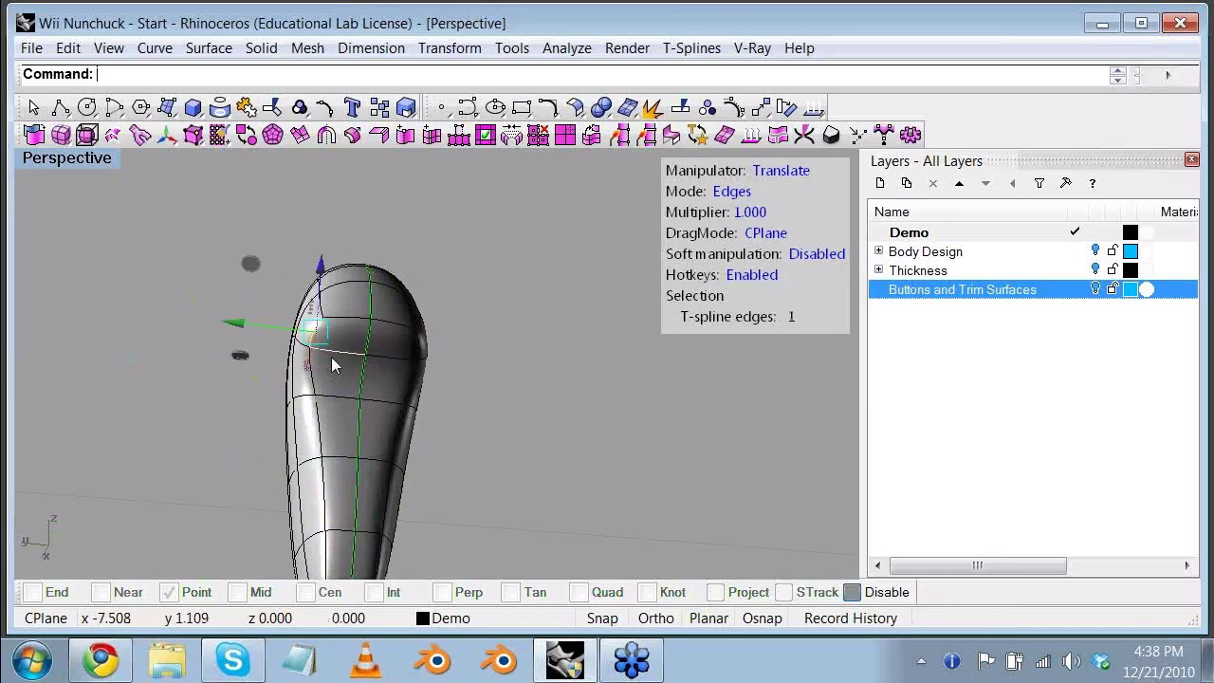
left_click(257, 323)
left_click_drag(261, 320, 246, 331)
right_click_drag(265, 434, 420, 320)
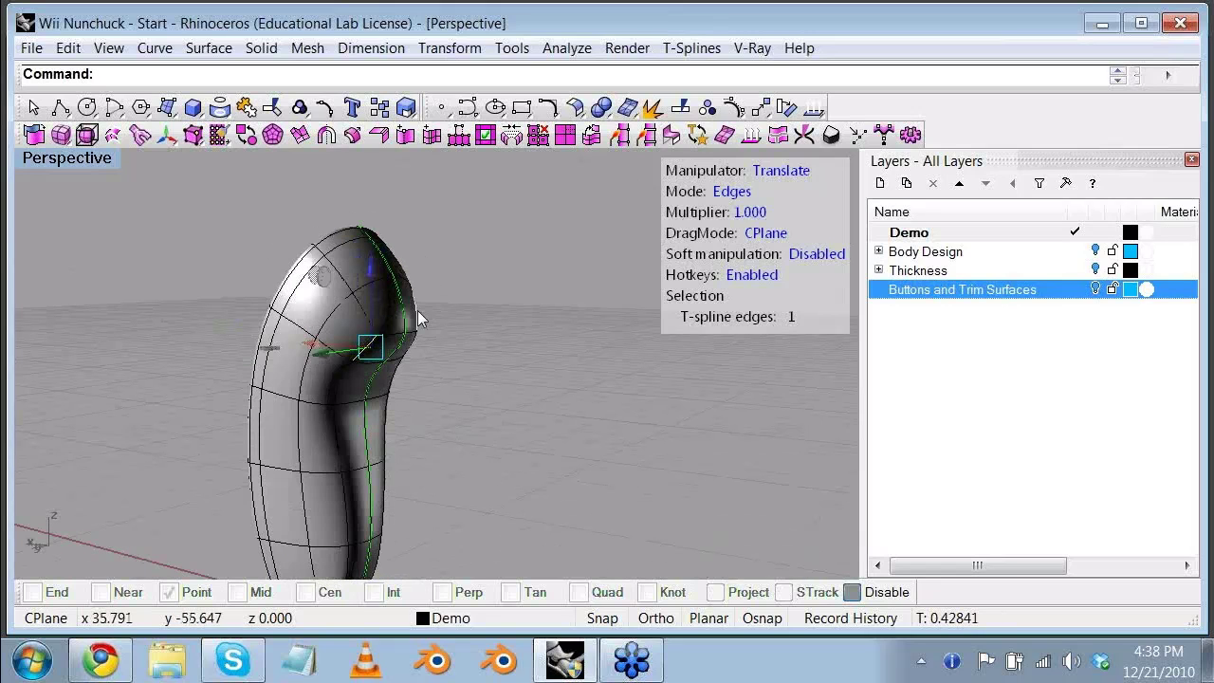
Step: Show the four-view layout and, in the Front view, move and rotate the head's side edge toward the blue reference outline
double_click(101, 161)
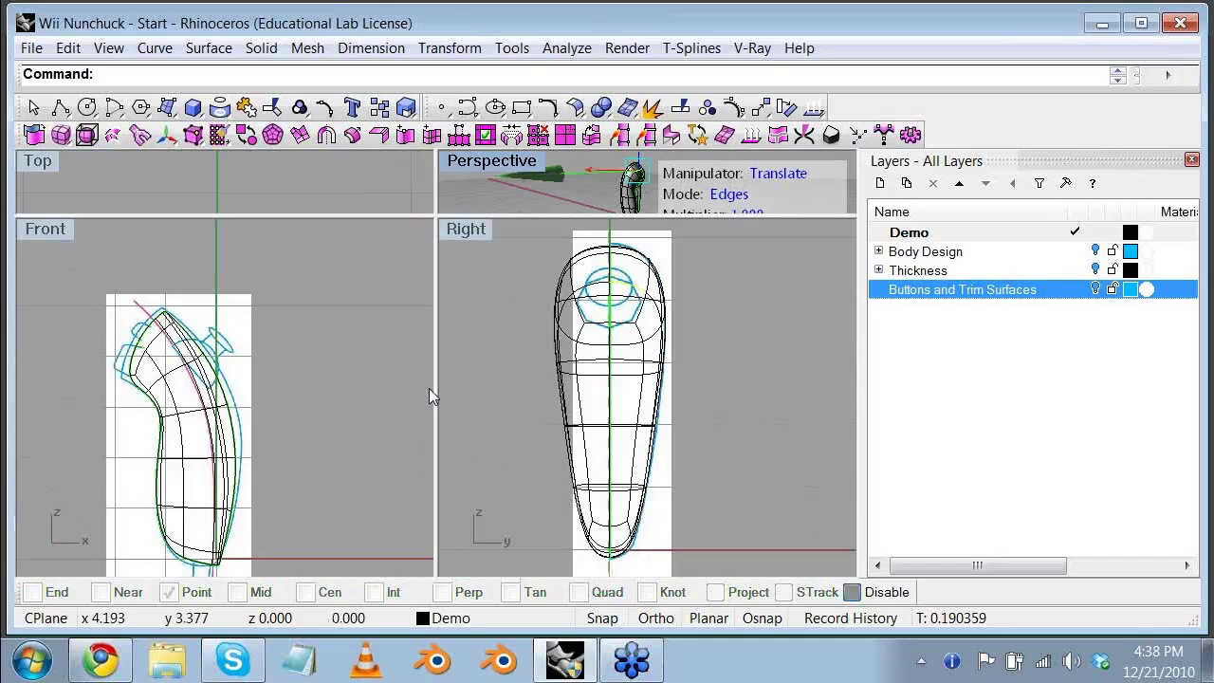
scroll(125, 368, "up", 5)
scroll(126, 368, "up", 2)
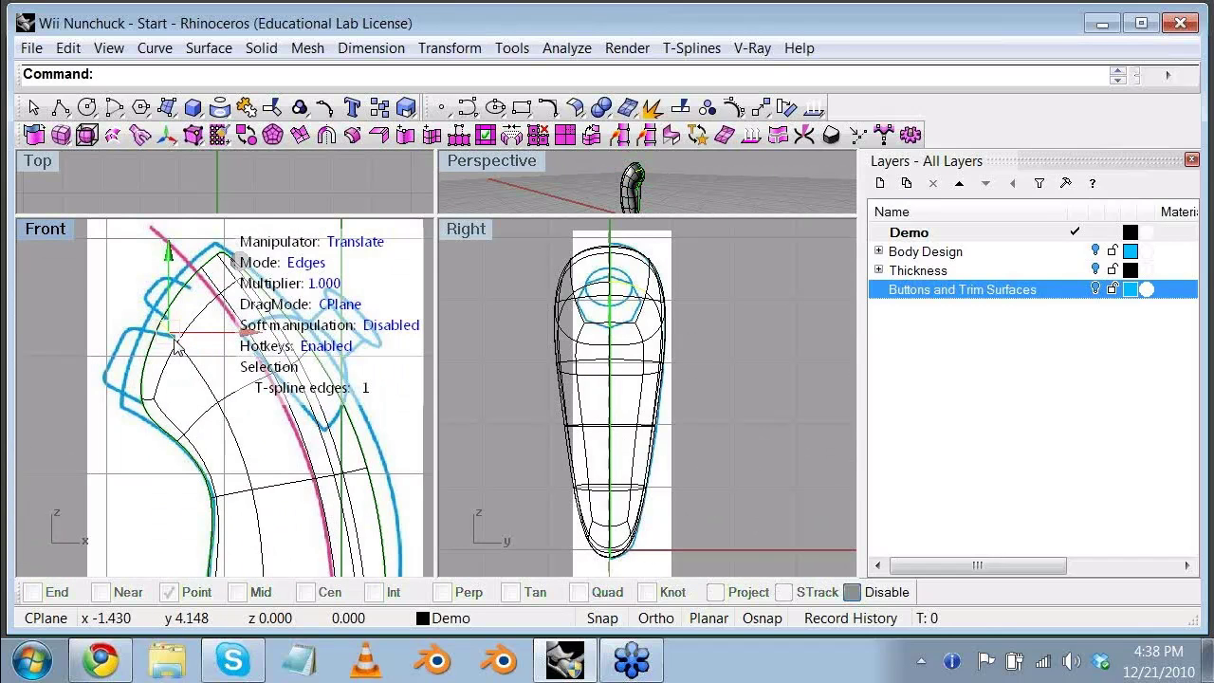
left_click_drag(177, 347, 145, 377)
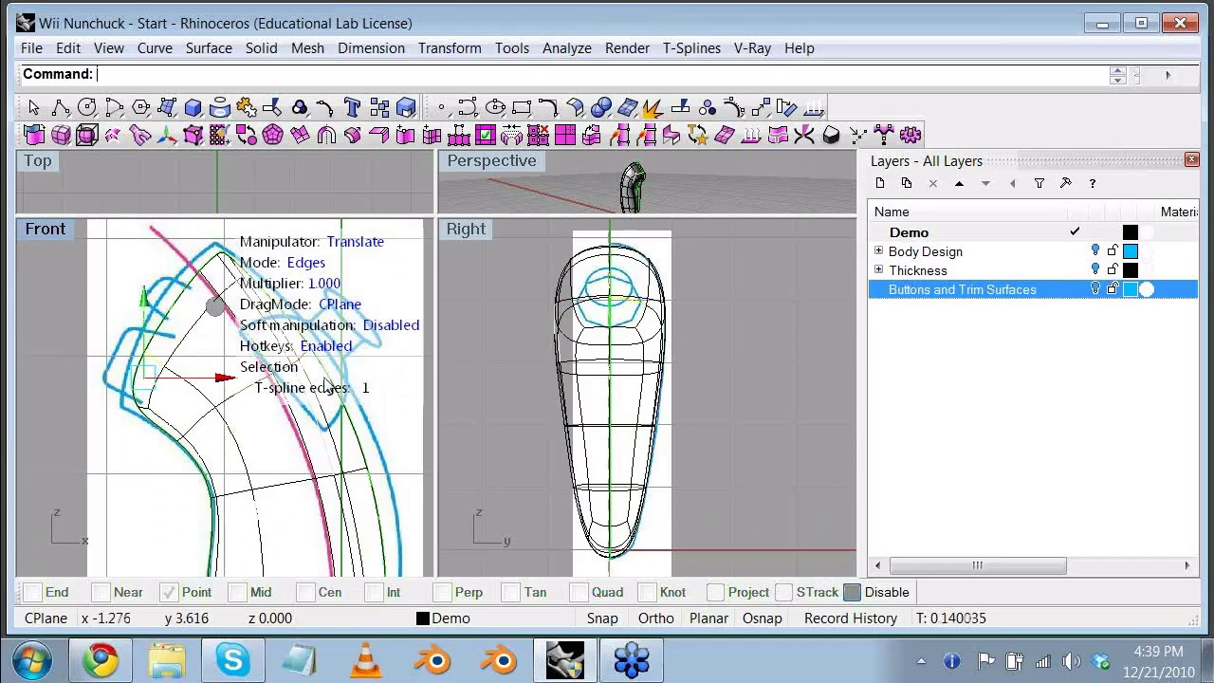
key("e")
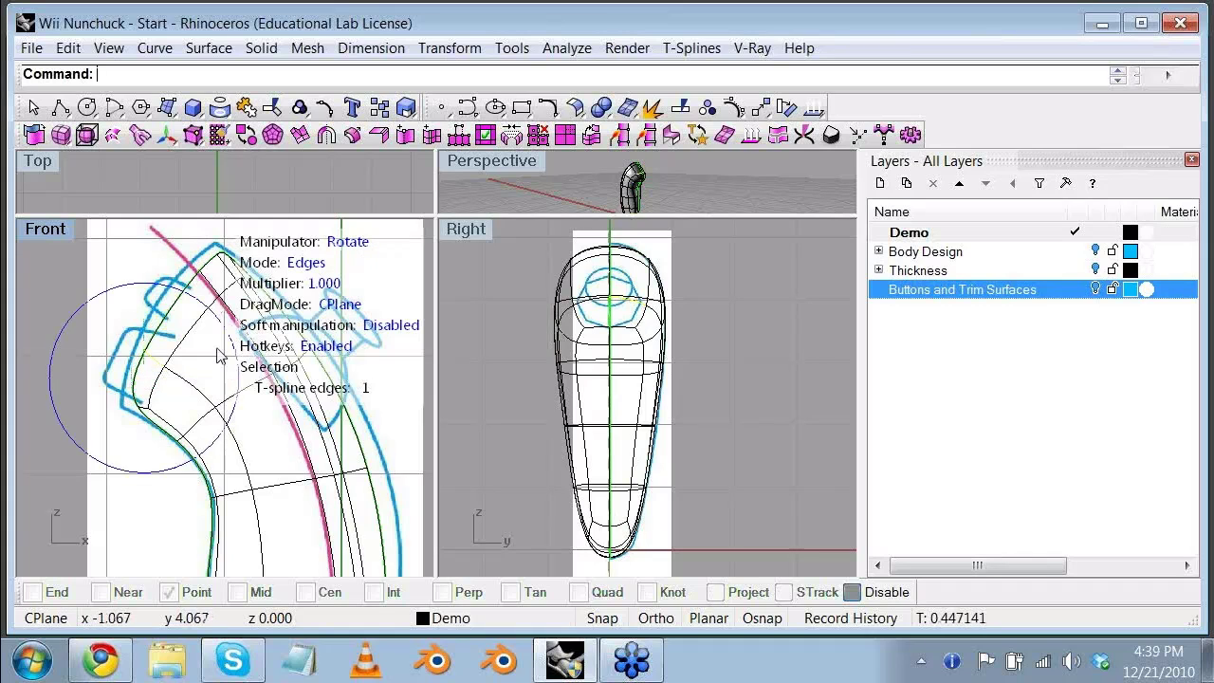
left_click_drag(229, 338, 221, 321)
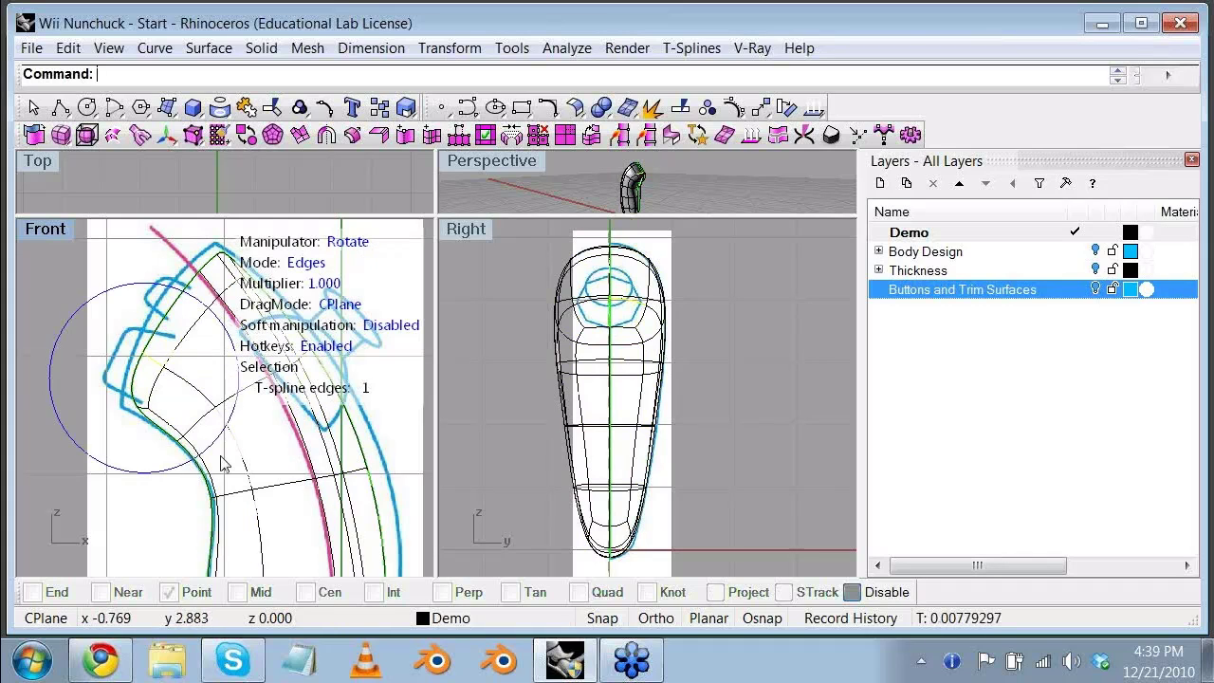
Step: Restore the Translate manipulator in edge mode and move the head's centre-line edge onto the blue reference outline in the Front view
scroll(195, 384, "down", 2)
left_click(309, 262)
left_click(308, 263)
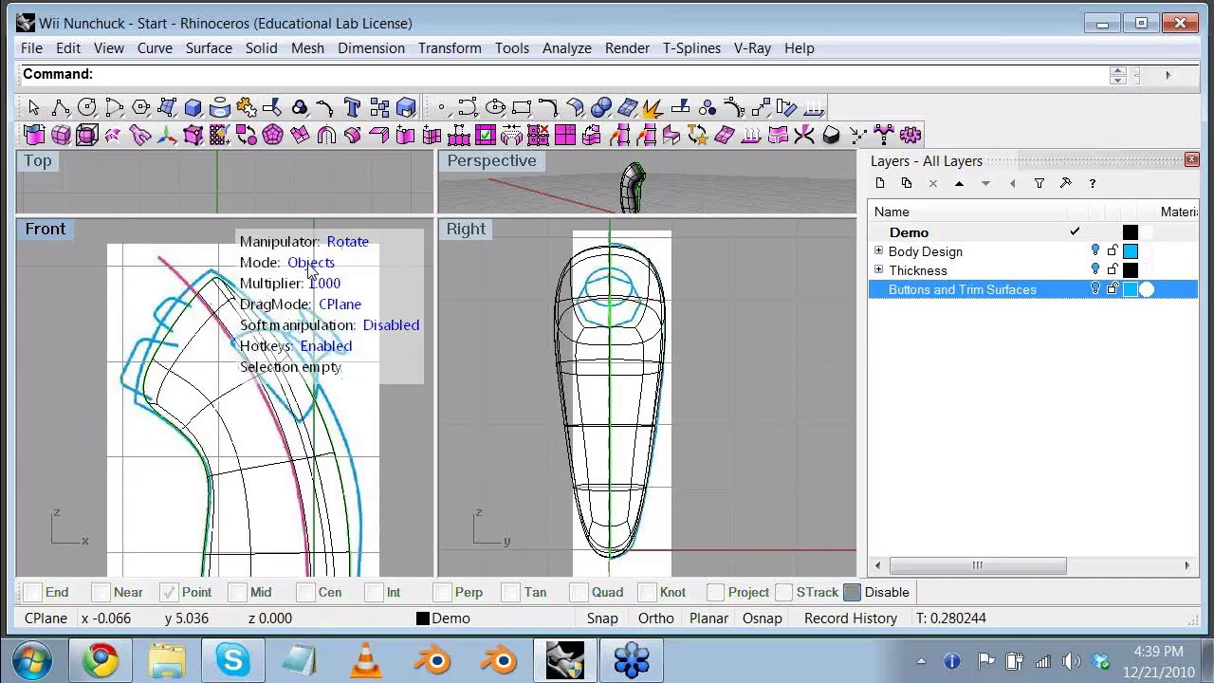
left_click(308, 263)
left_click(308, 263)
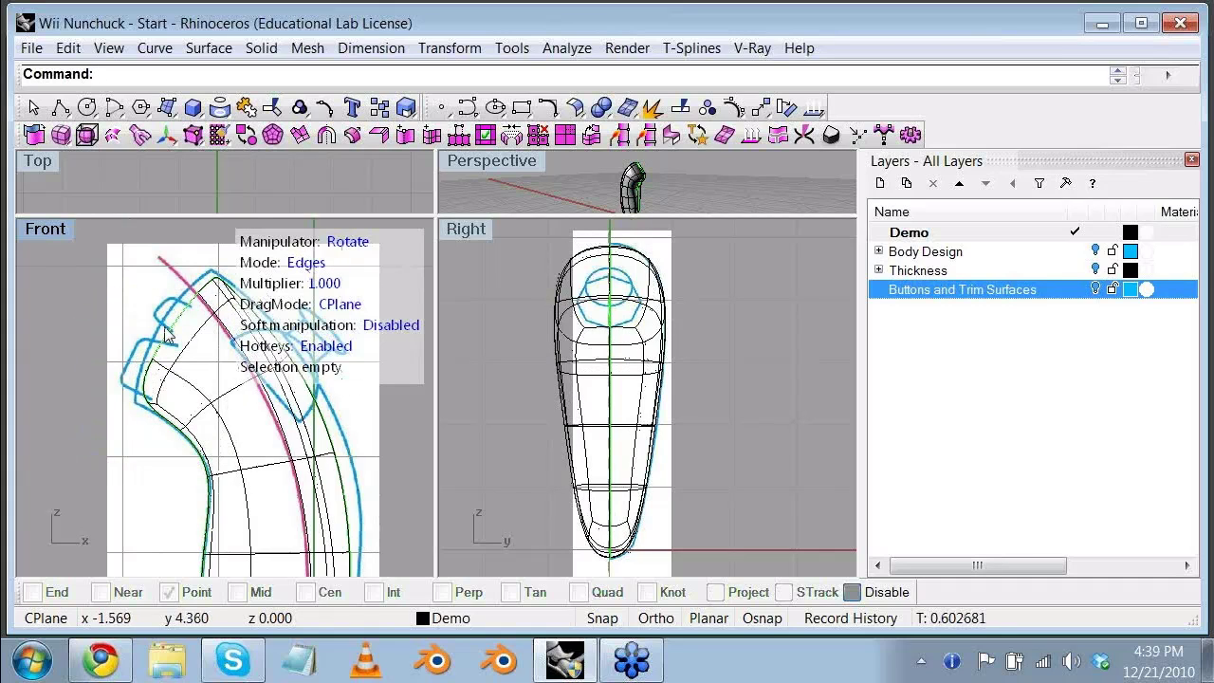
left_click(197, 343)
left_click(336, 244)
left_click(345, 247)
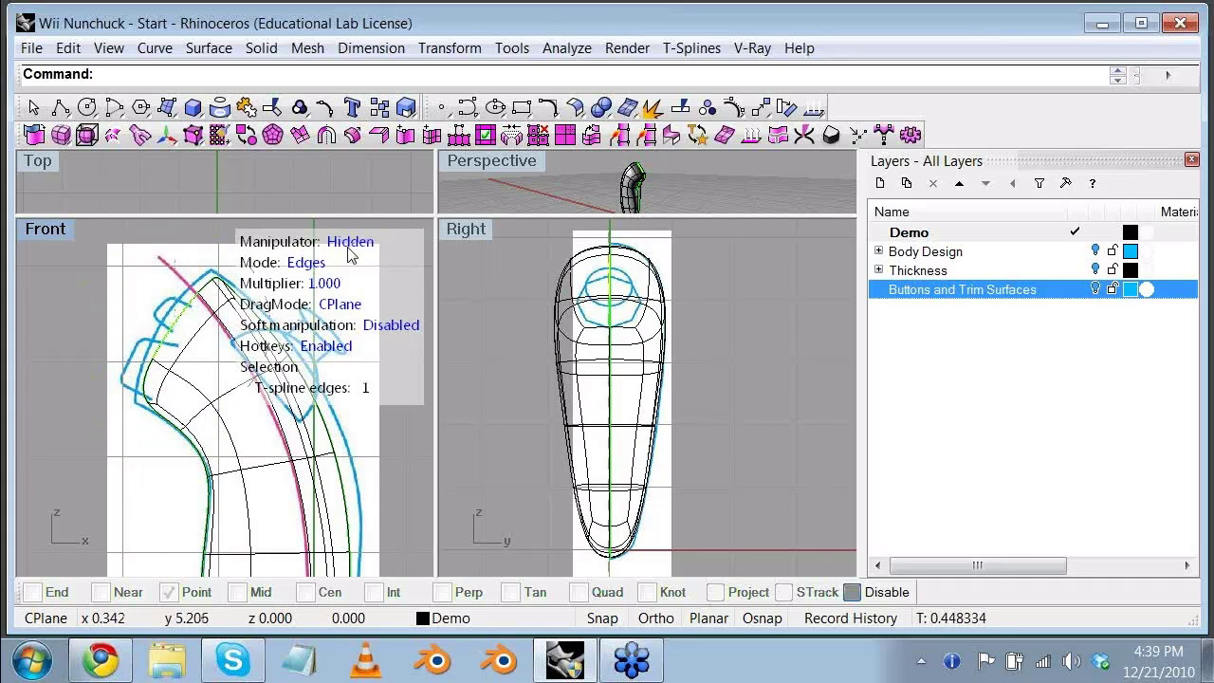
left_click(346, 247)
scroll(334, 260, "up", 4)
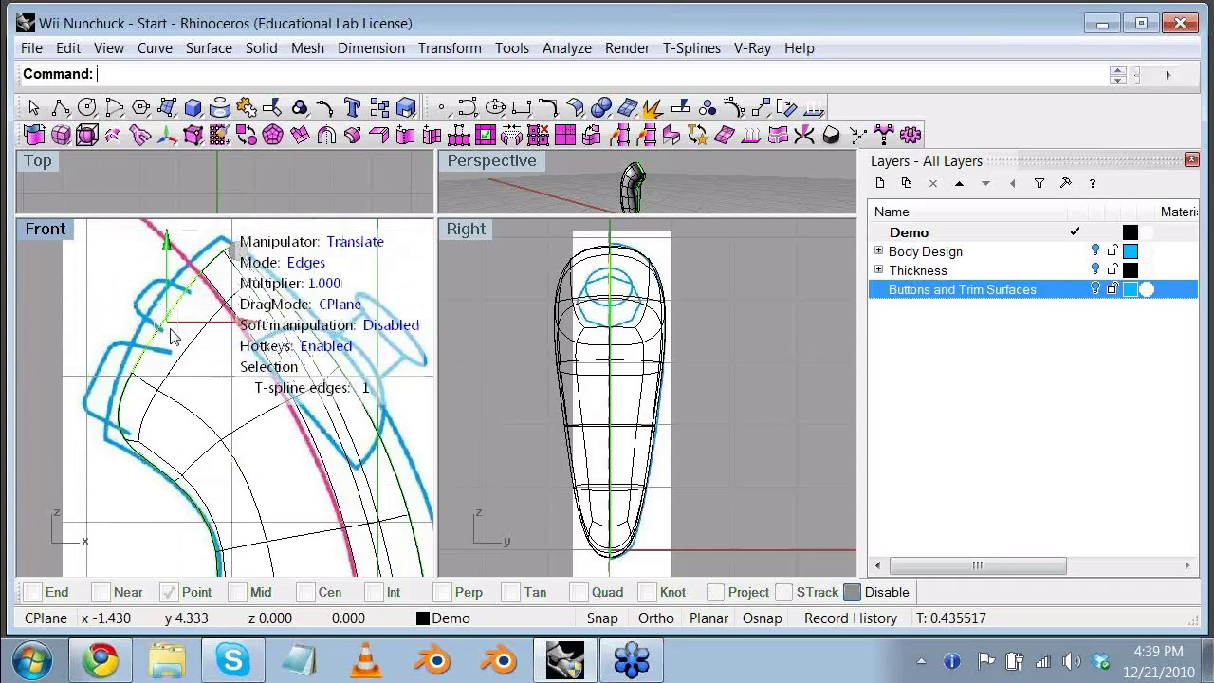
left_click(157, 327)
left_click(174, 334)
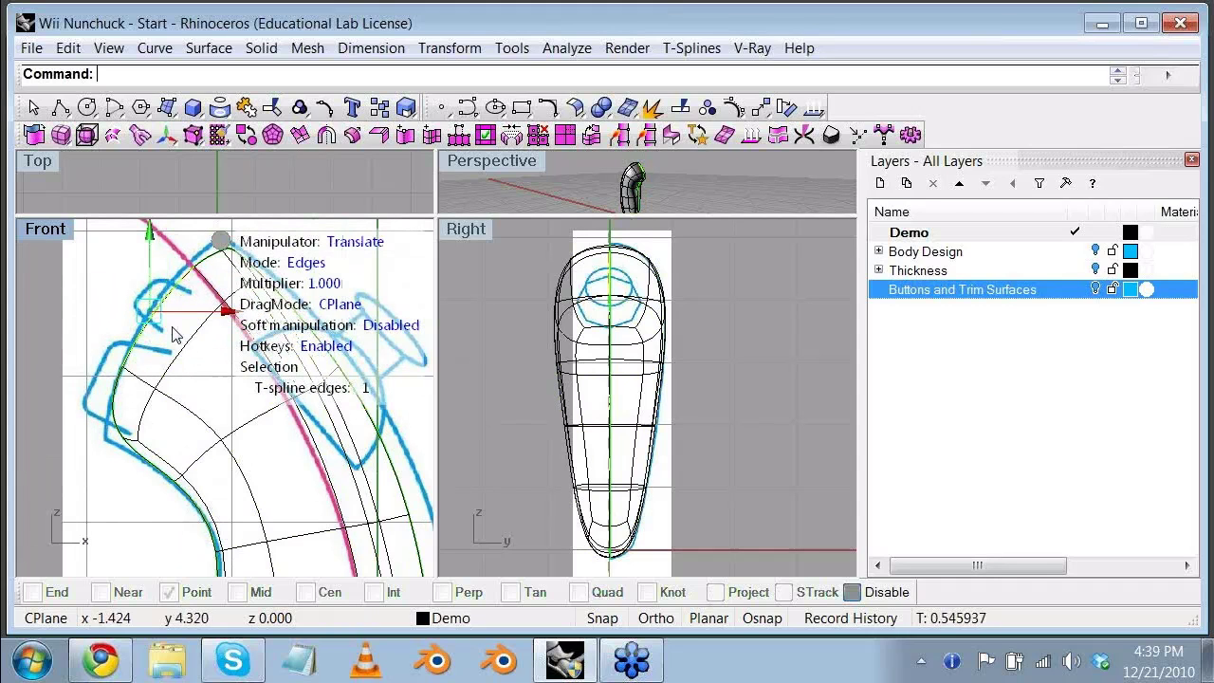
Step: Move the short centre-line edge at the body's top tip toward the blue reference outline
right_click_drag(222, 302, 117, 339)
left_click(104, 296)
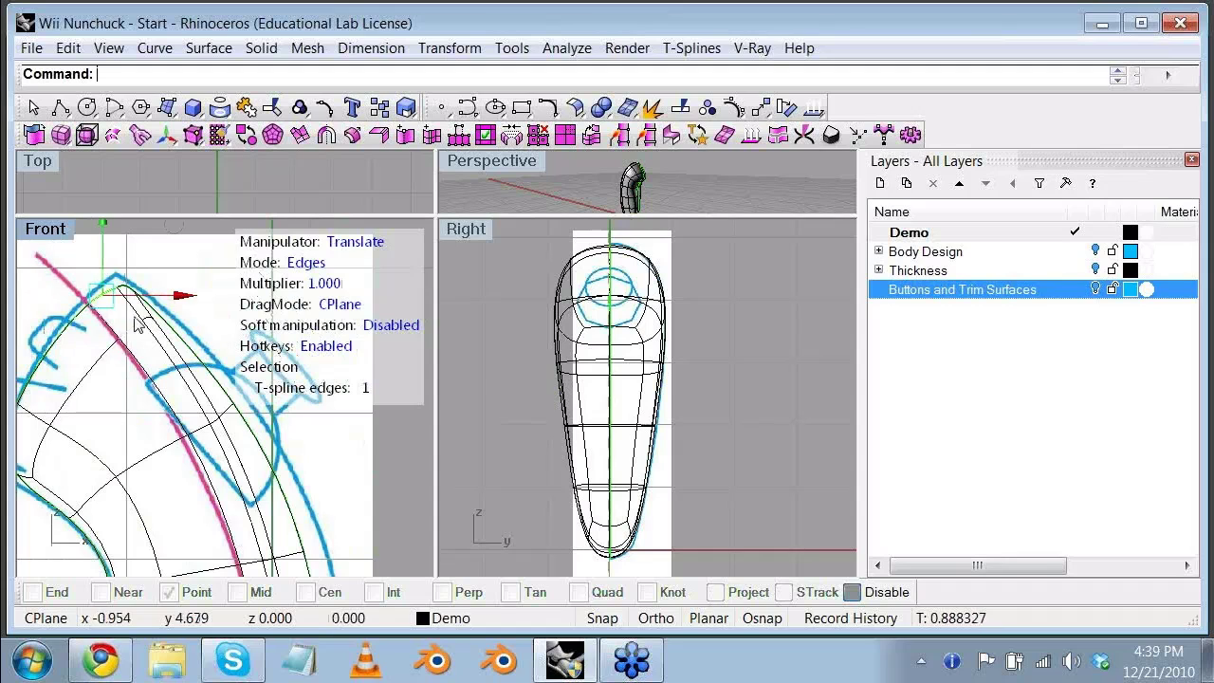
left_click(104, 300)
left_click(104, 300)
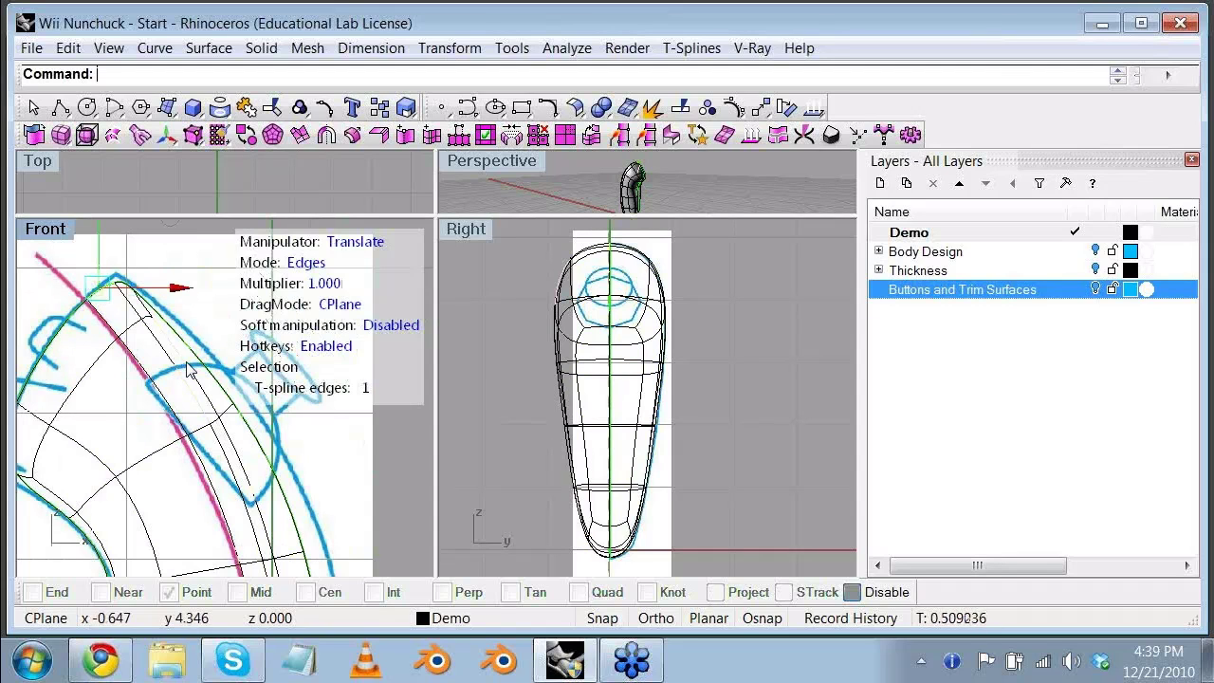
Step: Move the upper back centre-line edges outward to the blue reference outline beside the thumbstick
left_click(195, 351)
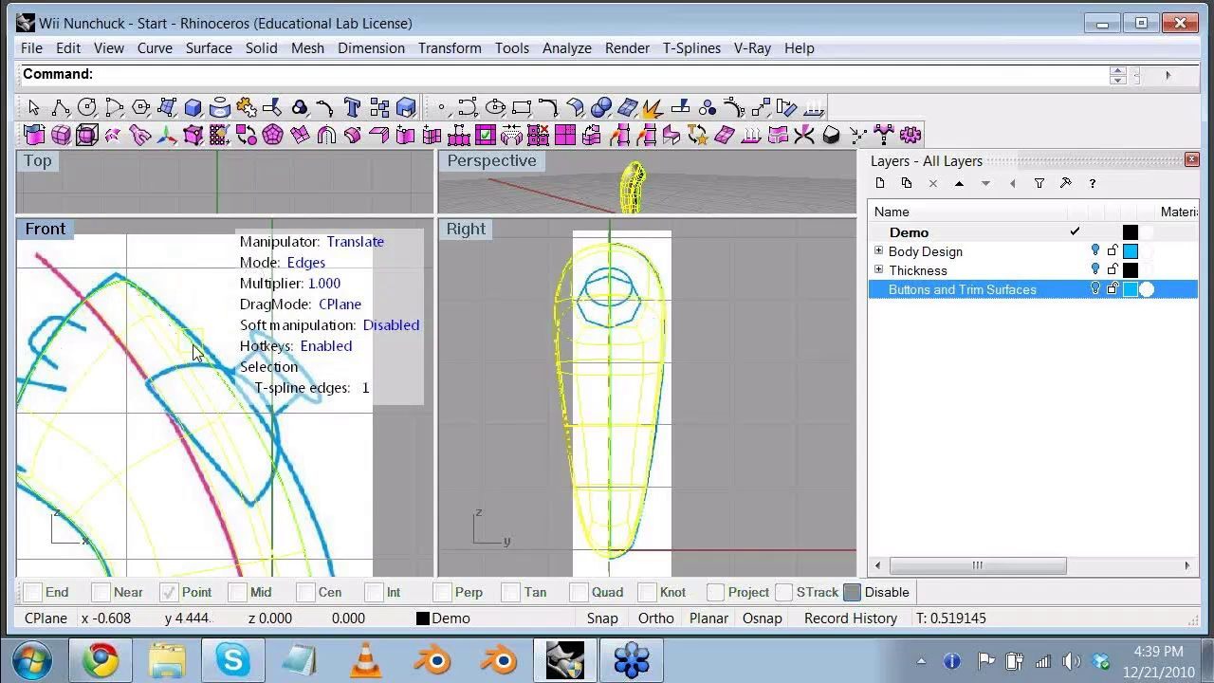
left_click(195, 351)
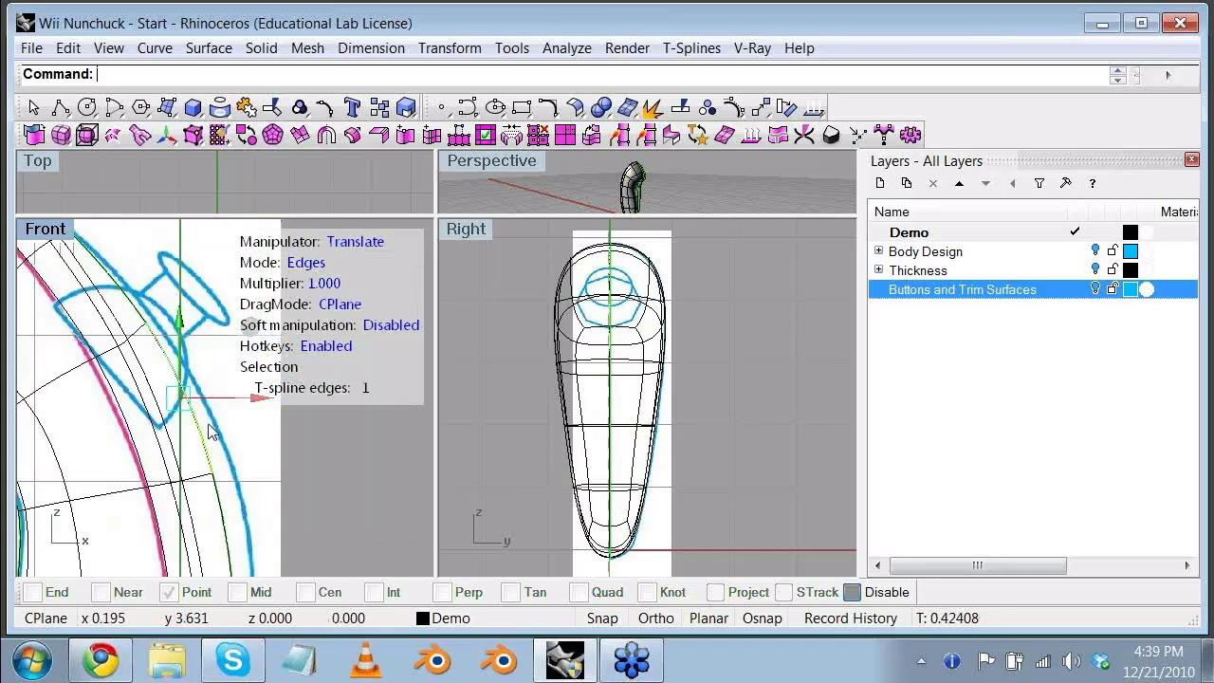
left_click_drag(181, 398, 198, 395)
Step: Move the middle and lower back centre-line edges outward onto the blue reference outline
right_click_drag(249, 515, 191, 412)
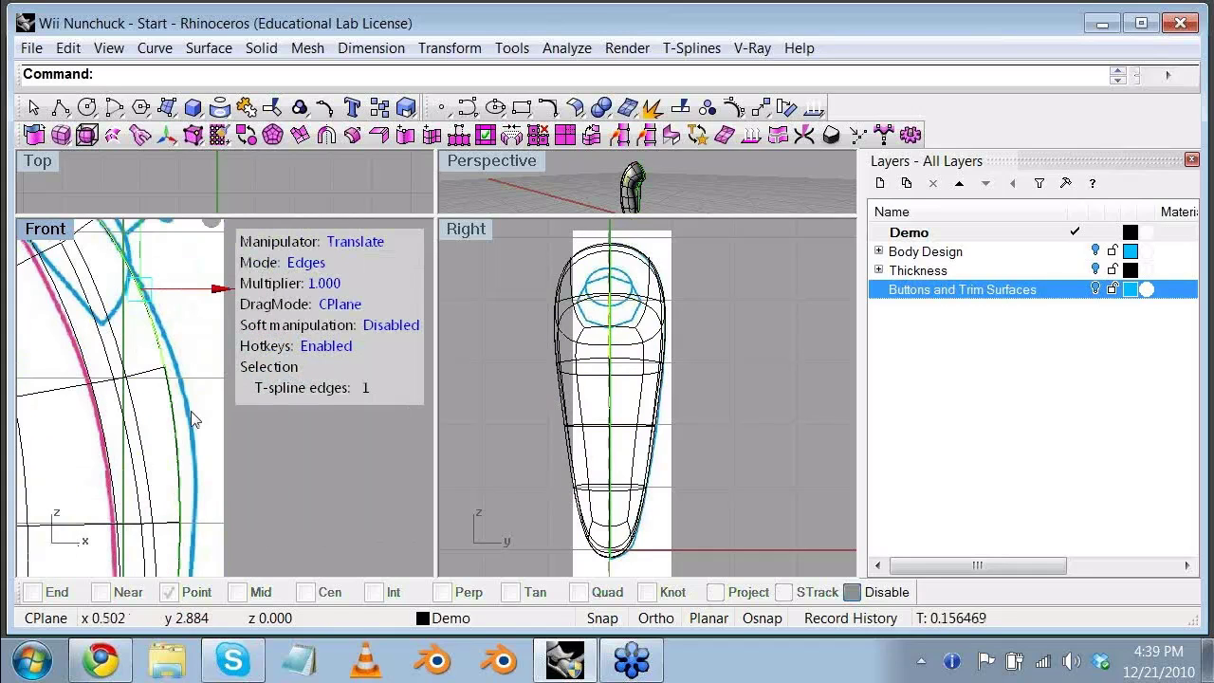
left_click(192, 444)
left_click_drag(191, 444, 205, 441)
right_click_drag(243, 518, 268, 395)
left_click_drag(233, 422, 240, 421)
Step: Adjust the centre-line edge at the body's bottom tip vertically toward the blue reference outline in the Front view
right_click_drag(249, 516, 273, 461)
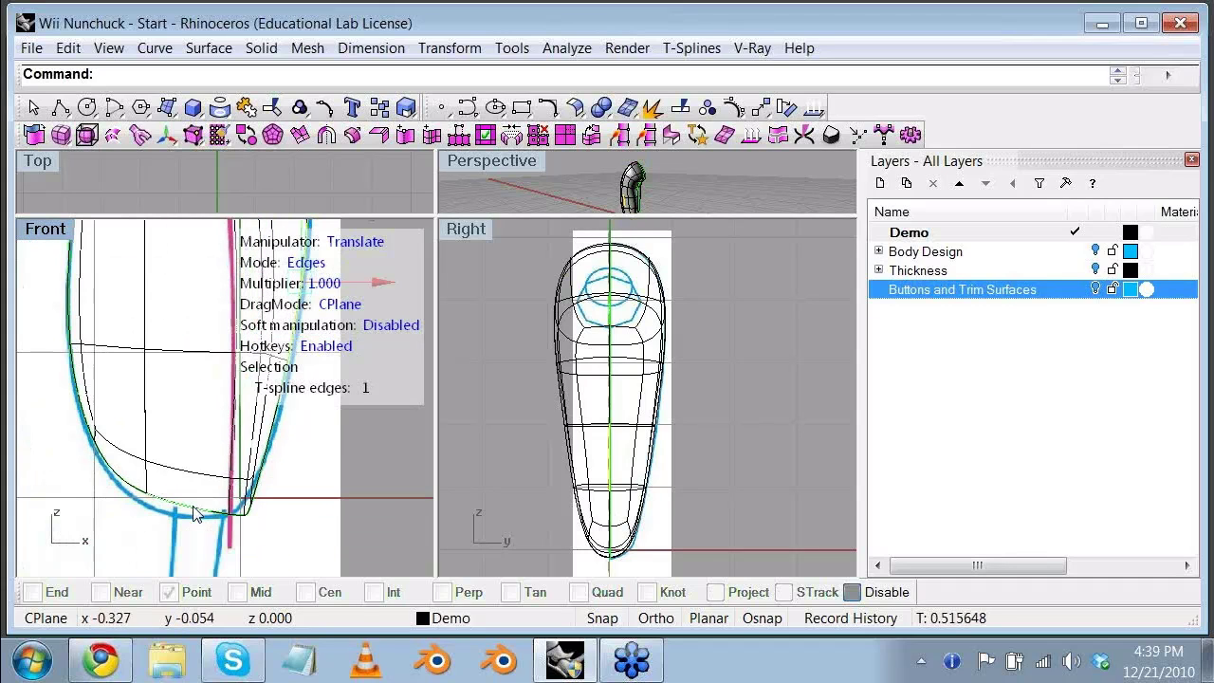
scroll(218, 489, "up", 2)
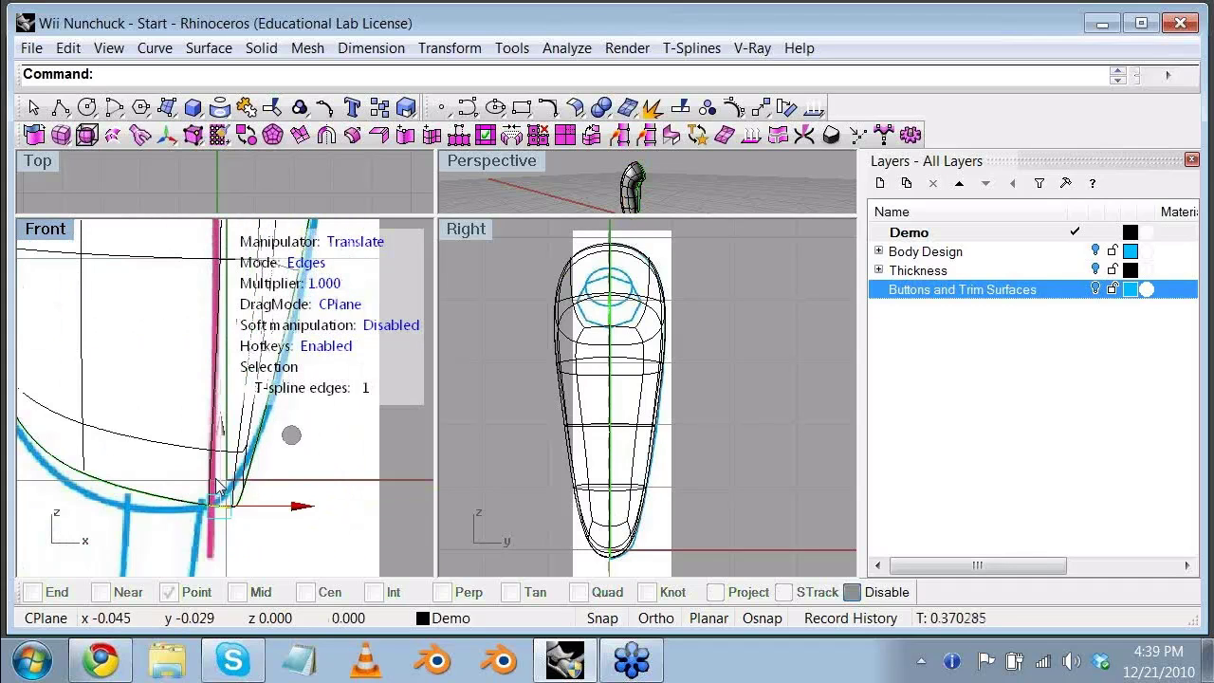
left_click_drag(221, 438, 220, 428)
Step: Lower the rounded front corner edge and the adjoining bottom centre-line edge onto the blue reference outline
right_click_drag(161, 461, 233, 470)
left_click(131, 460)
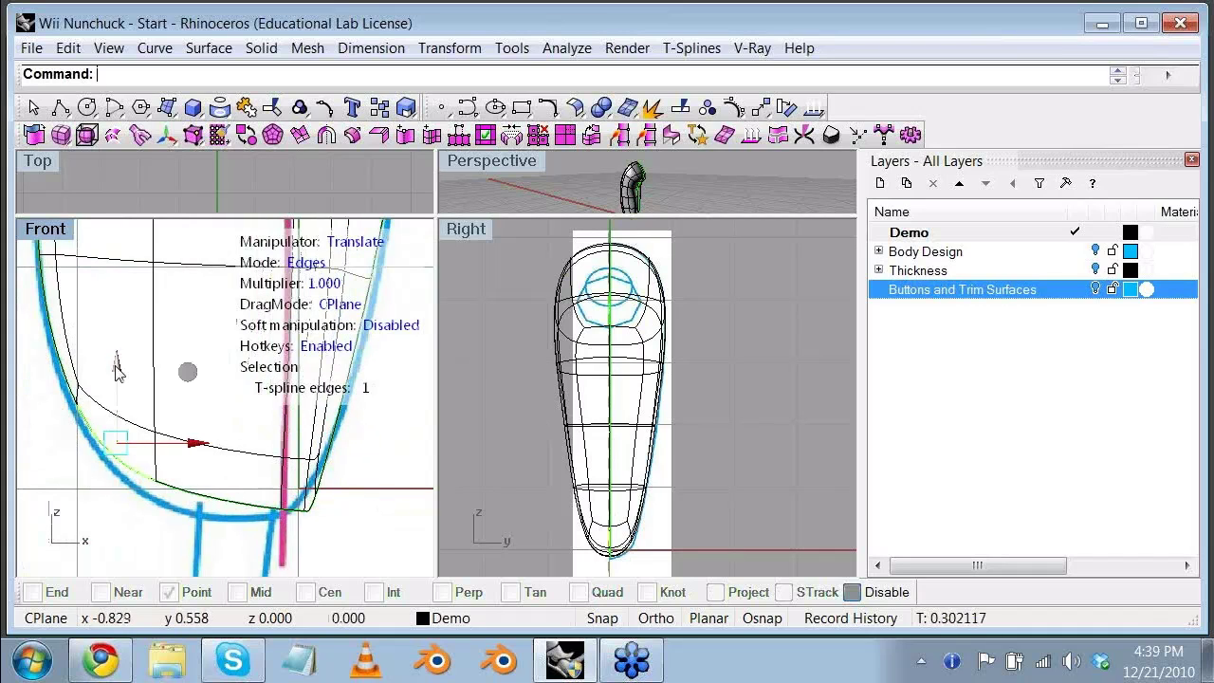
left_click_drag(117, 368, 117, 375)
left_click(174, 502)
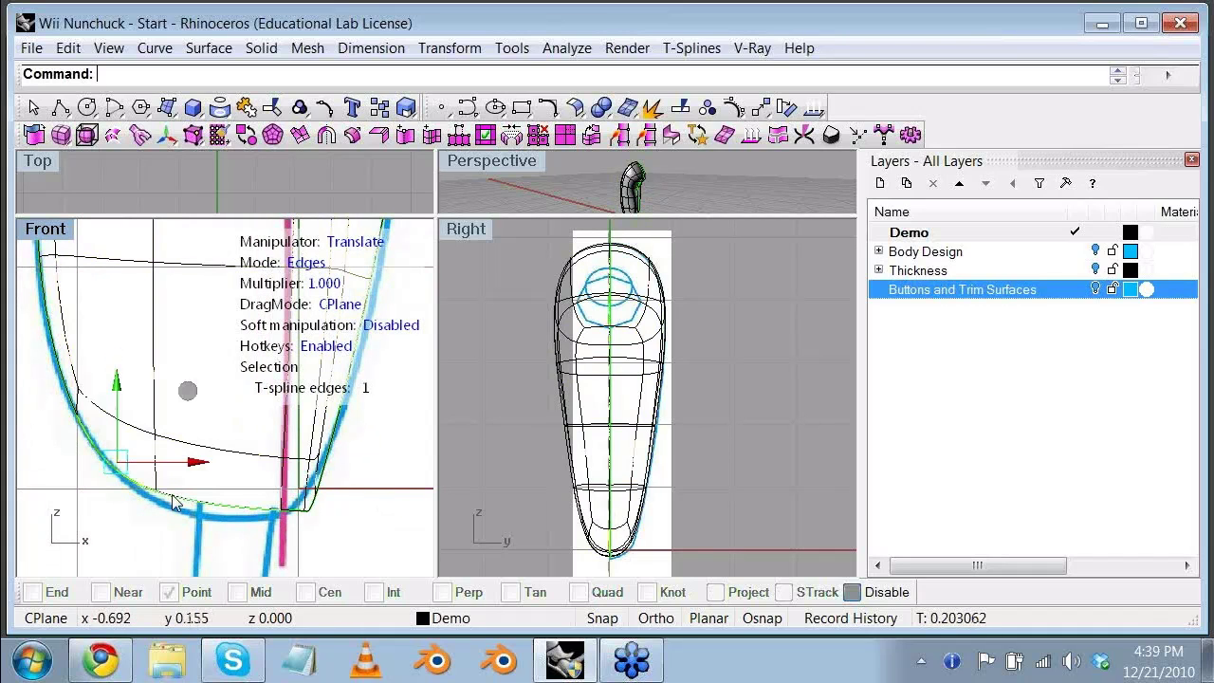
left_click(173, 495)
left_click_drag(219, 502, 209, 512)
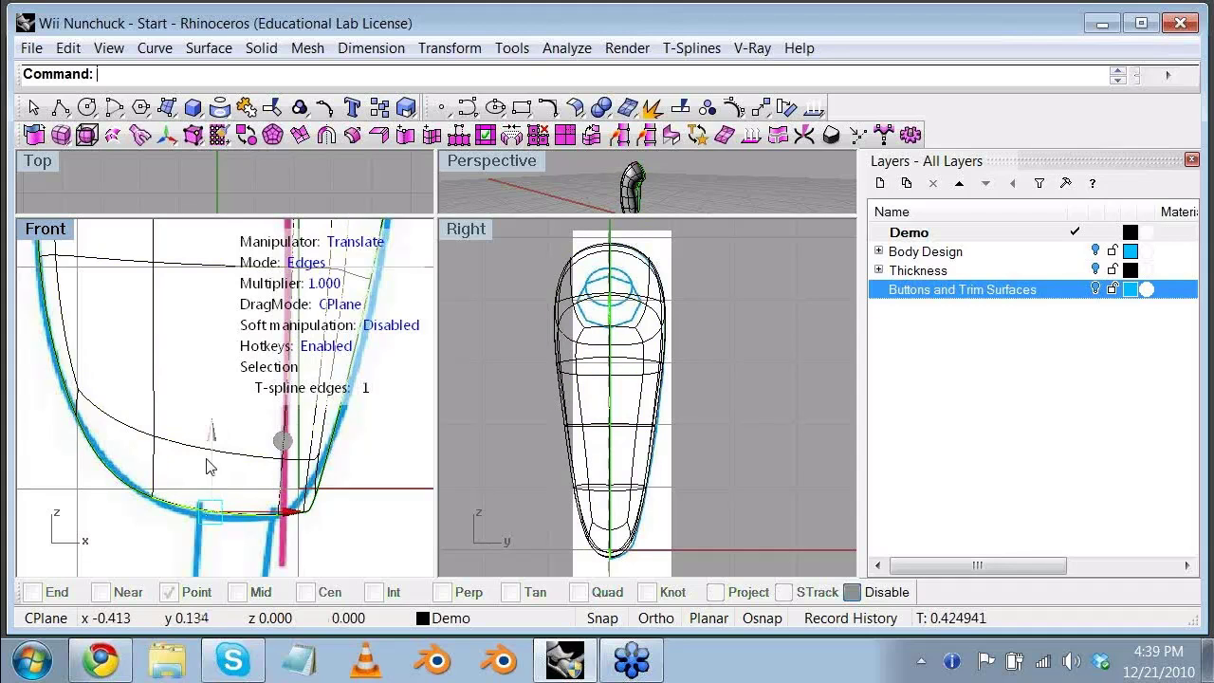
Step: Check the reshaped body against the outlines in the Front view and from several angles in a maximized Perspective view
scroll(206, 460, "down", 6)
right_click_drag(188, 396, 183, 443)
right_click_drag(156, 268, 181, 497)
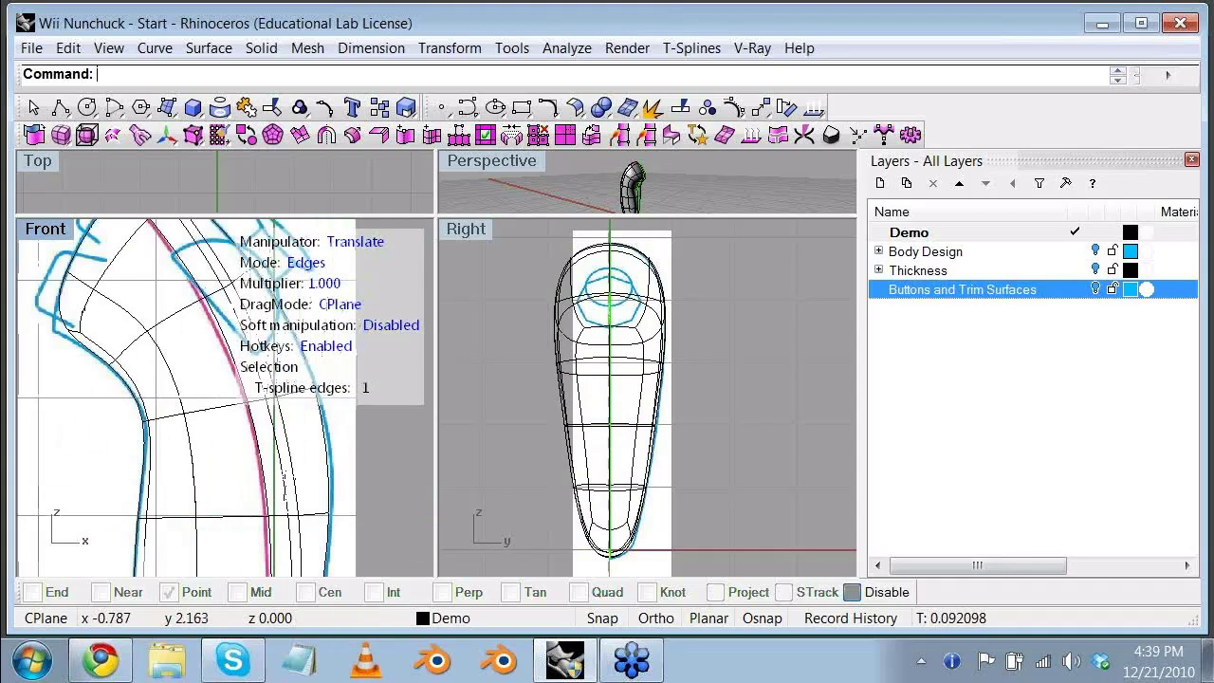
scroll(284, 474, "down", 2)
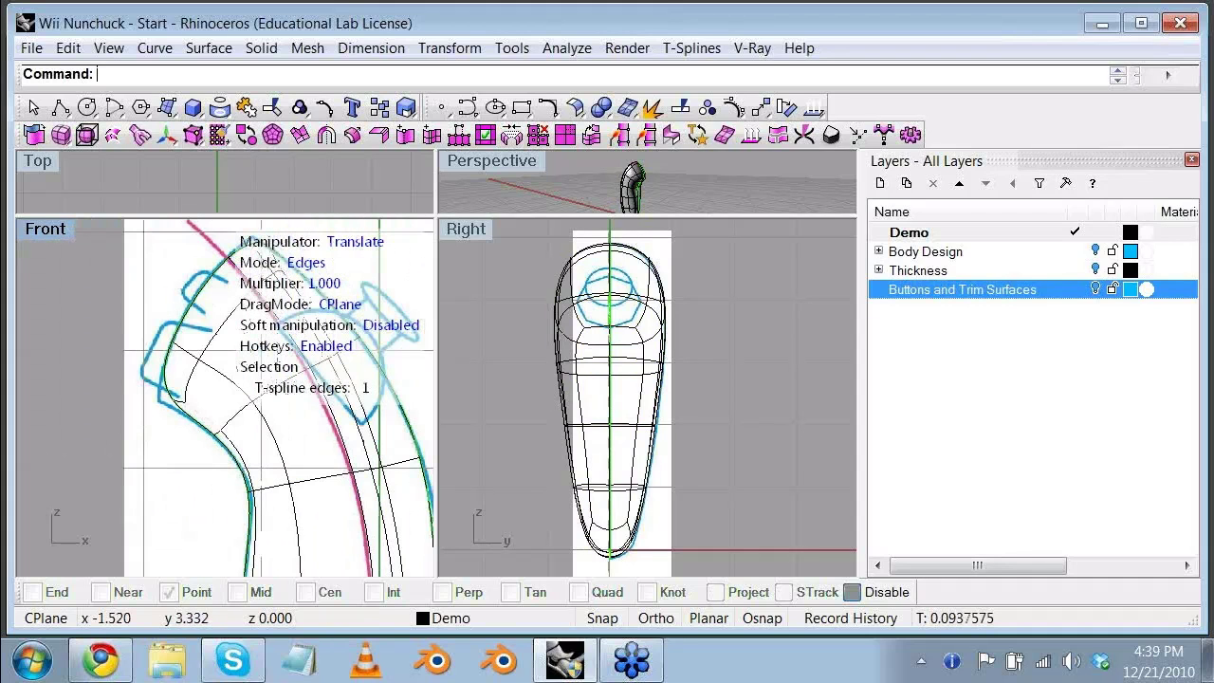
double_click(532, 172)
right_click_drag(495, 308, 553, 367)
left_click_drag(553, 367, 546, 385)
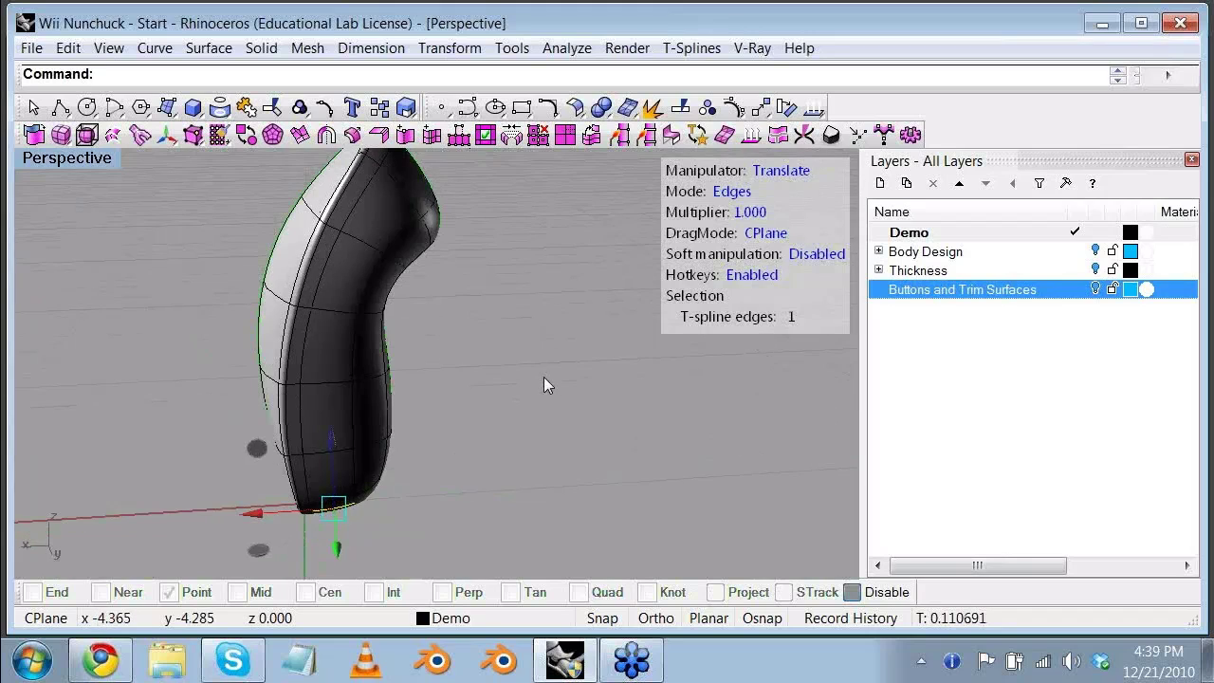
right_click_drag(531, 365, 110, 388)
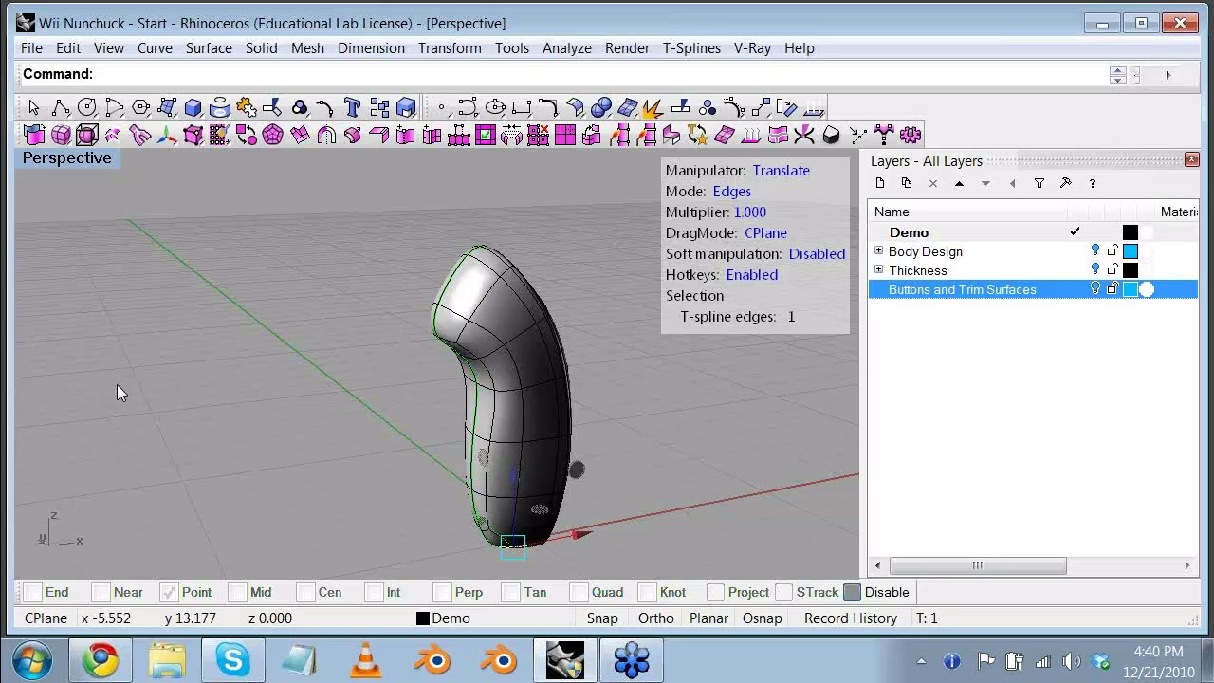
Step: Expand the Body Design layer and hide the T-spline body
left_click(880, 252)
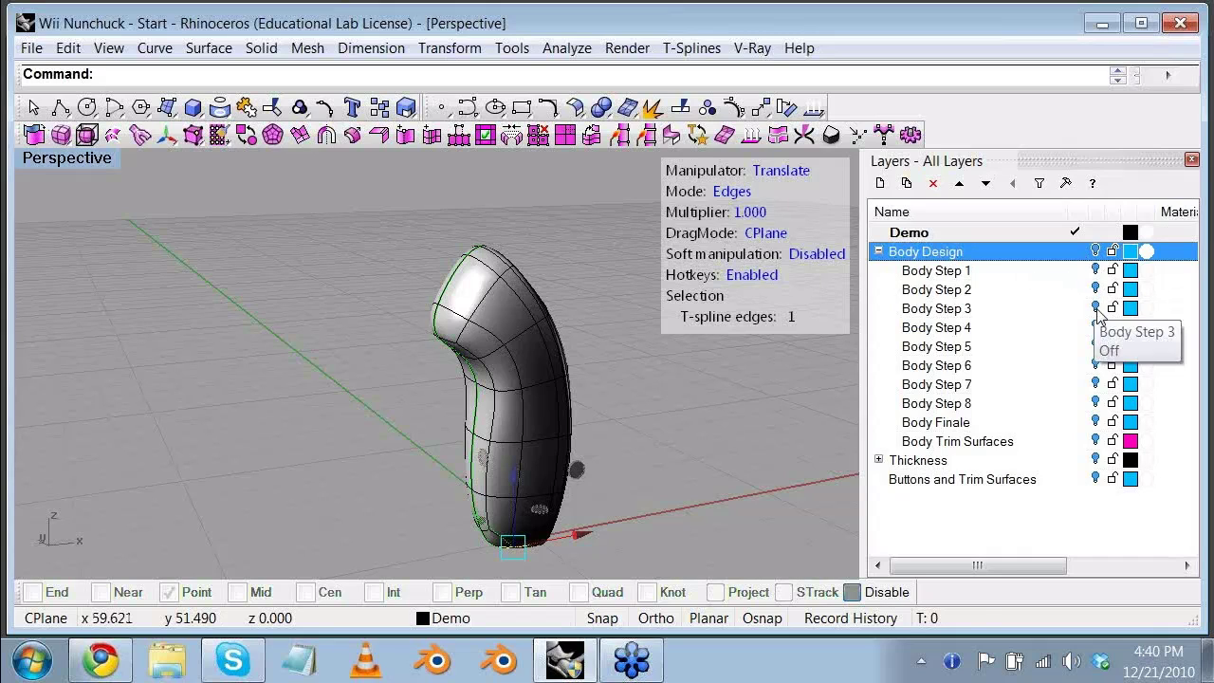
left_click(33, 107)
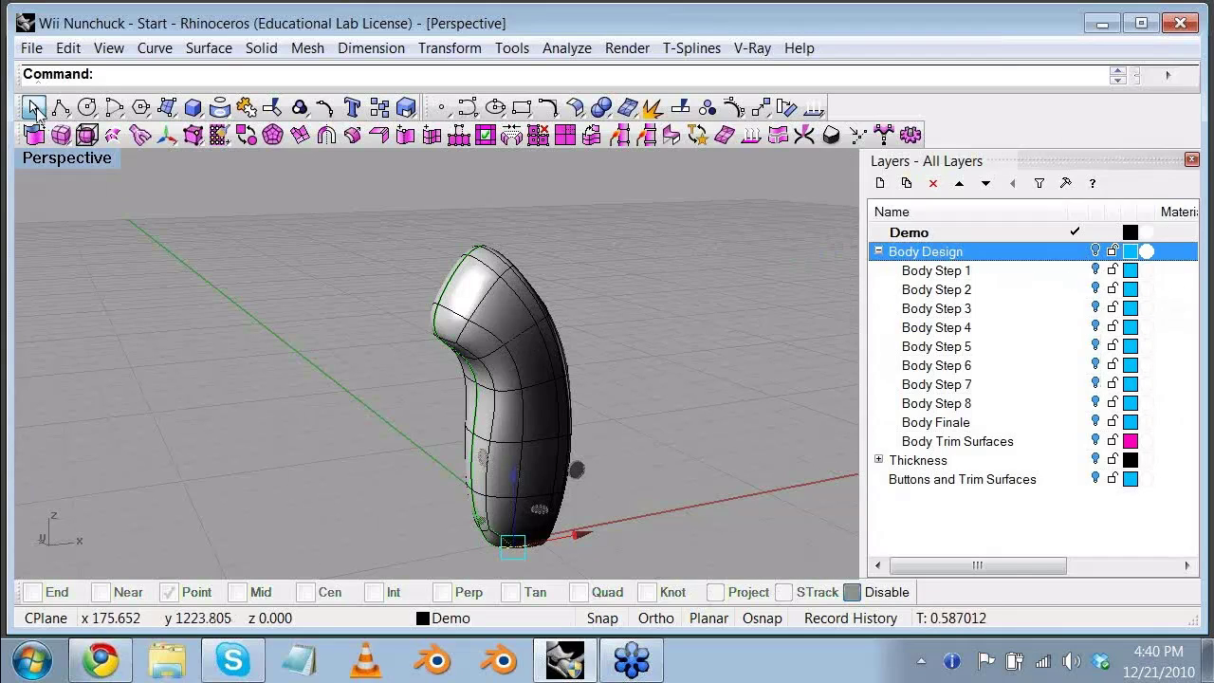
left_click(736, 191)
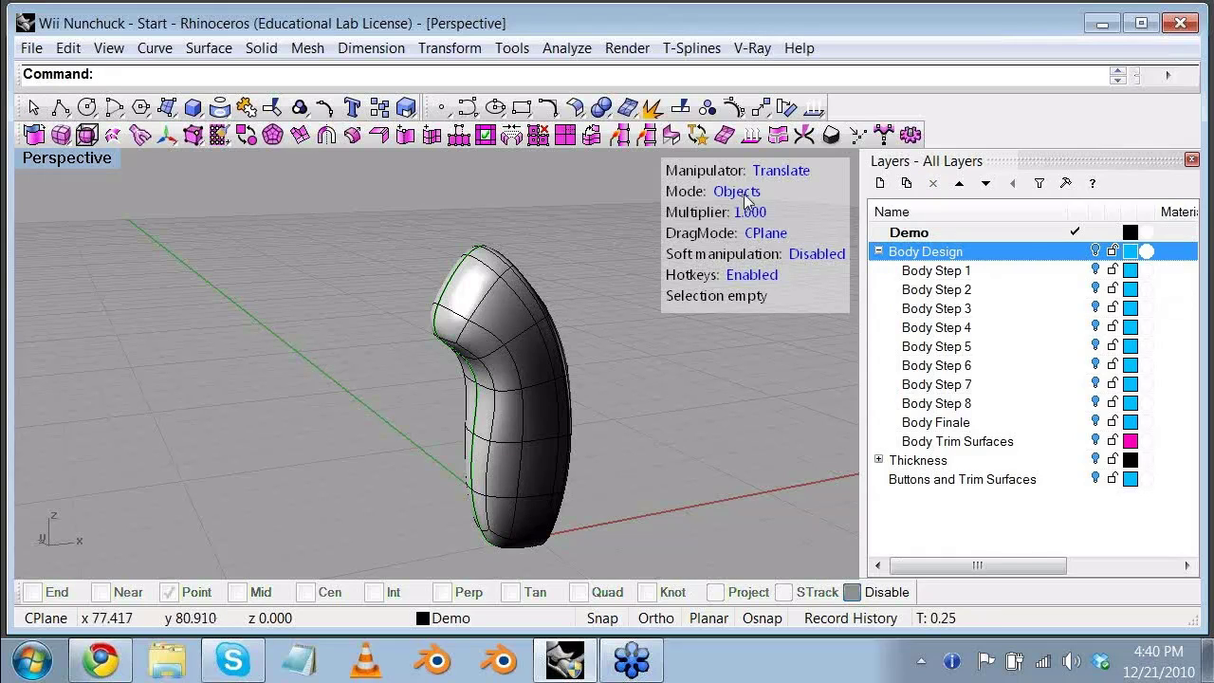
left_click(502, 338)
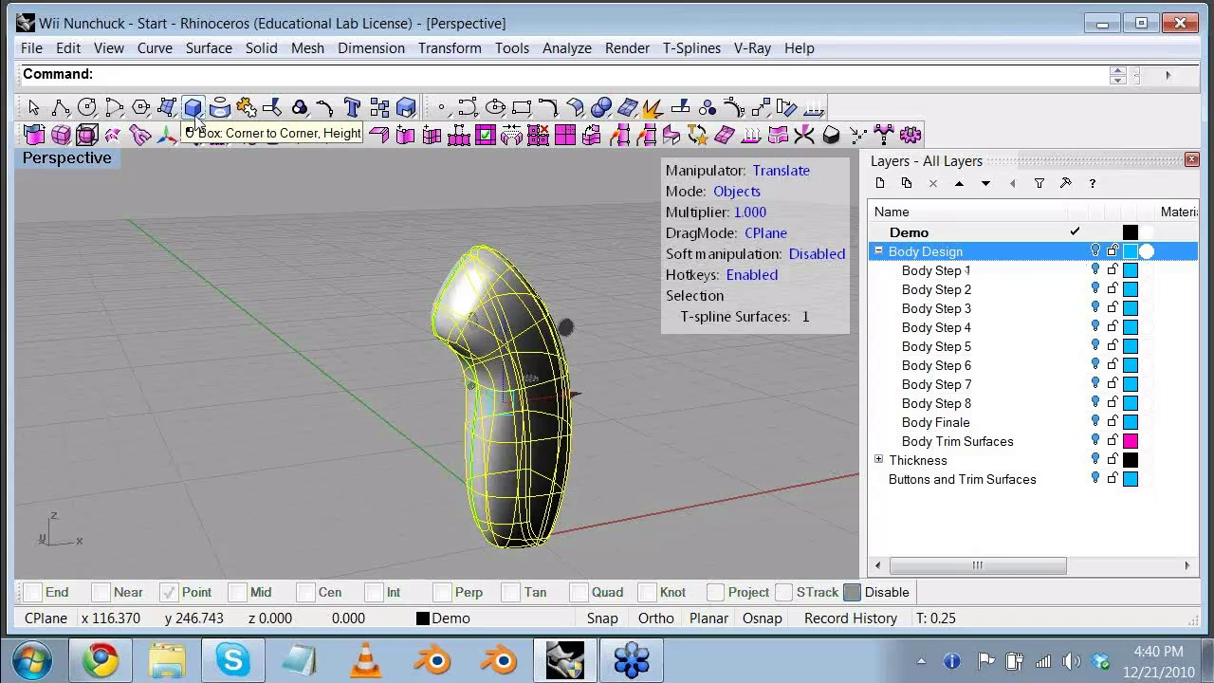
key("d")
key("e")
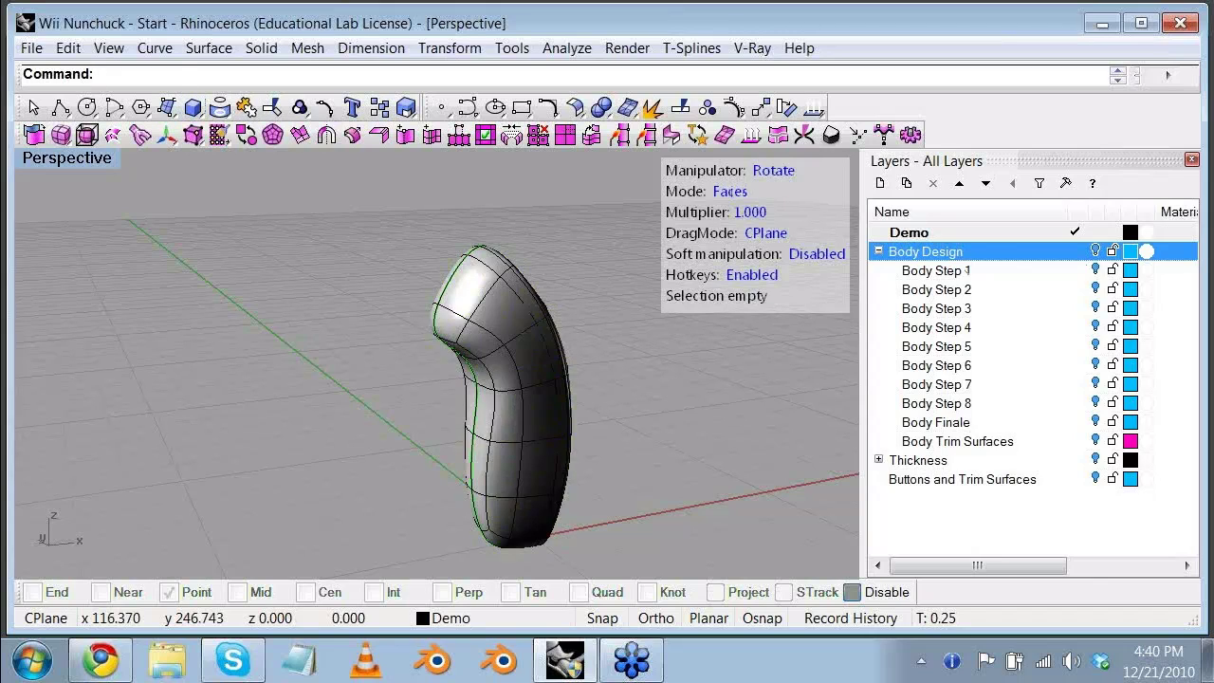
type("Hide")
key("Return")
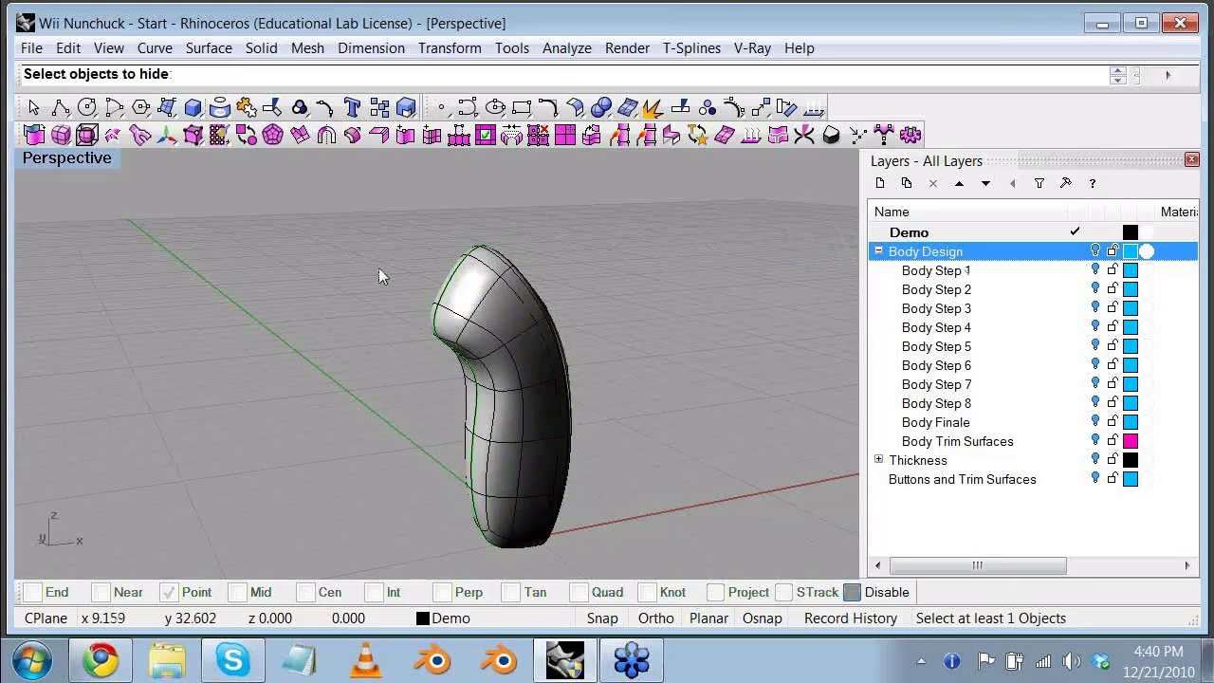
left_click(480, 306)
key("Return")
Step: Turn the Body Design layer on and show its Body Step sublayers one at a time to review the modelling stages
left_click(1095, 270)
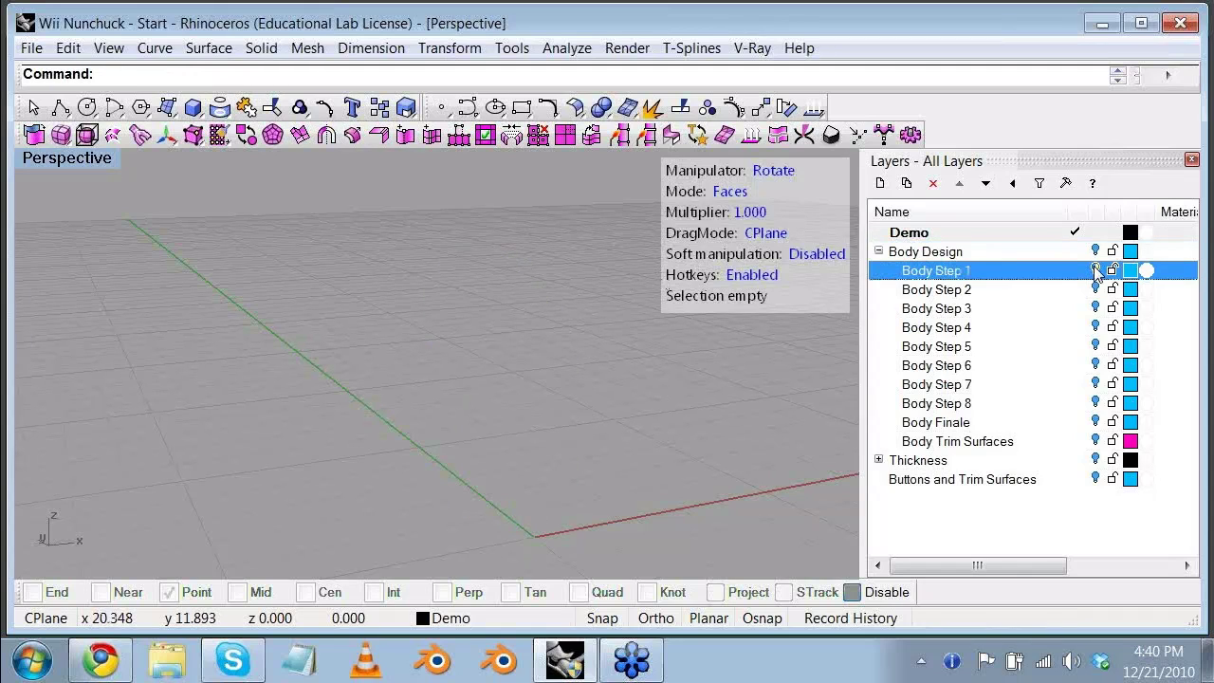
left_click(1095, 251)
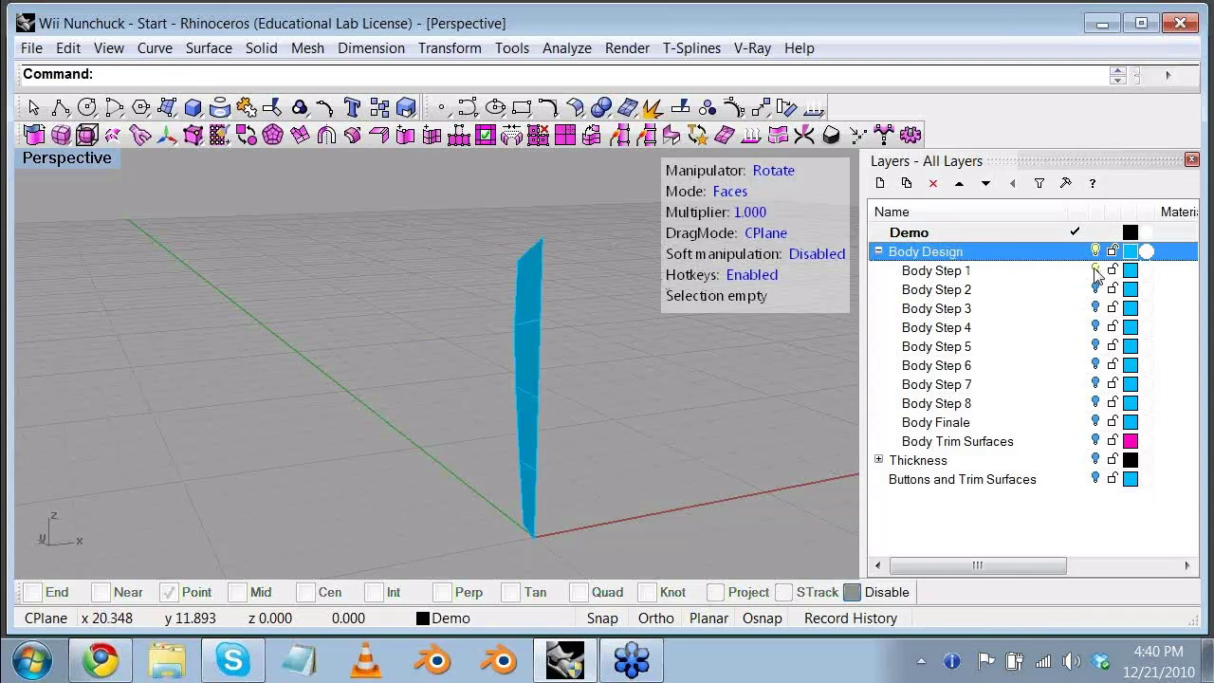
left_click(1098, 289)
left_click(1095, 290)
left_click(1095, 308)
left_click(1095, 289)
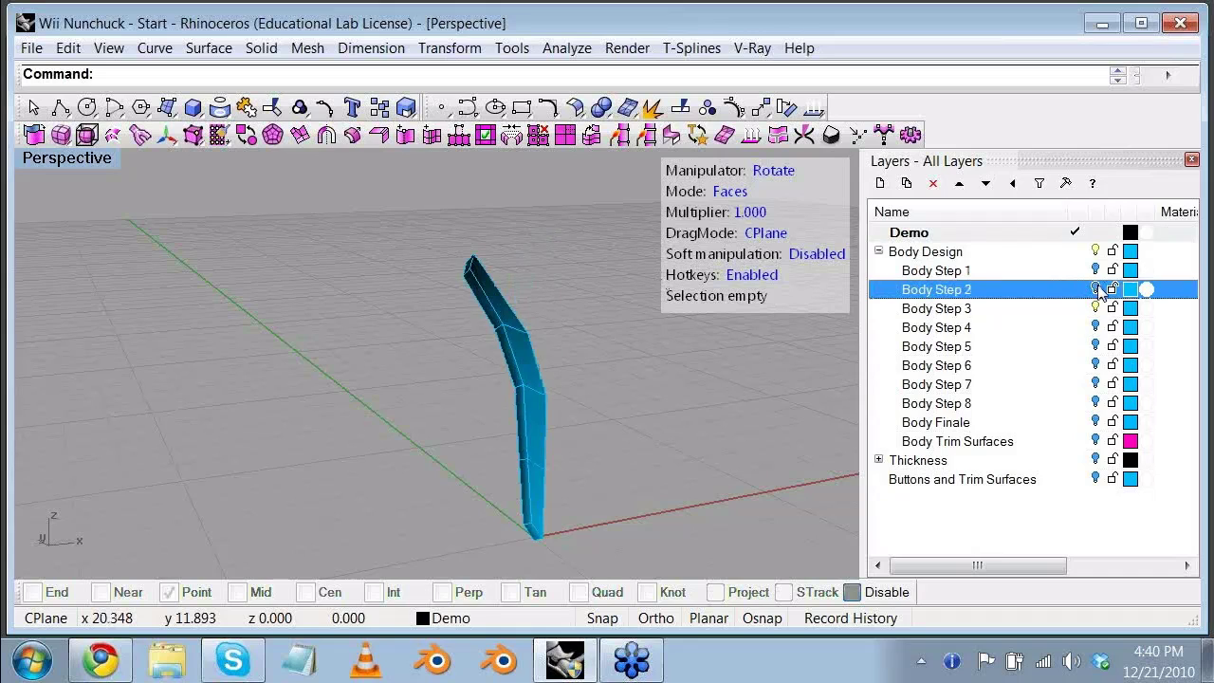
left_click(1095, 308)
left_click(1094, 307)
left_click(1096, 327)
left_click(1095, 326)
left_click(1096, 346)
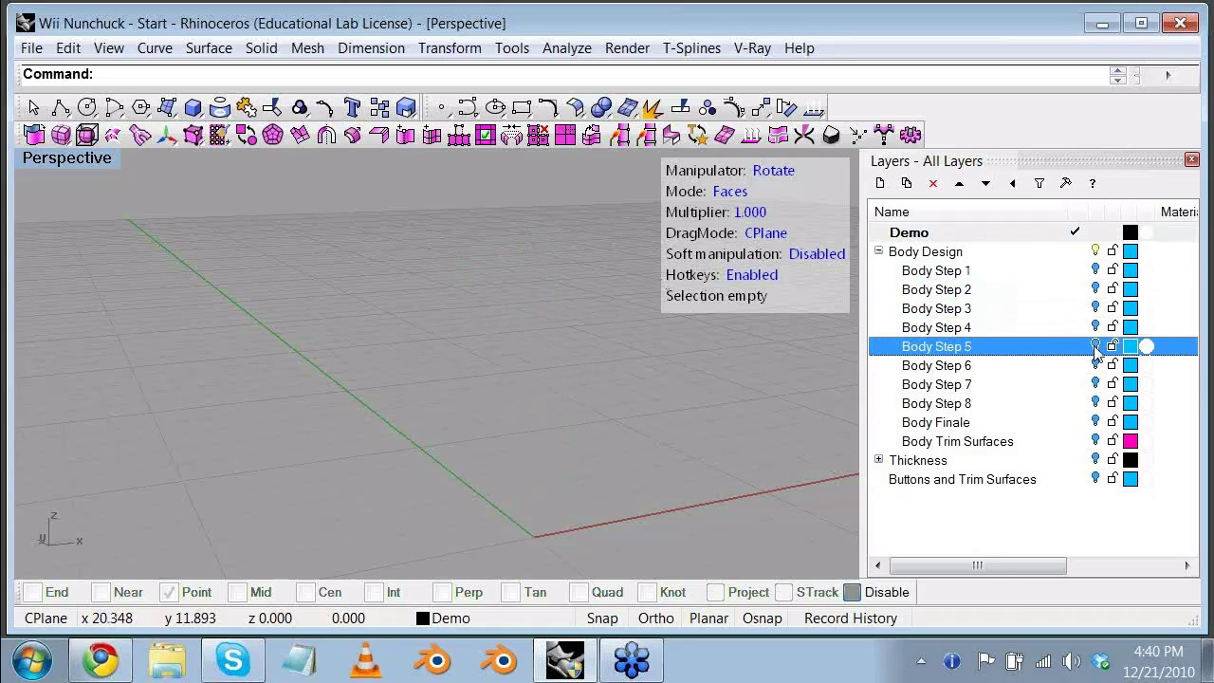
left_click(1096, 346)
left_click(1096, 365)
left_click(1096, 383)
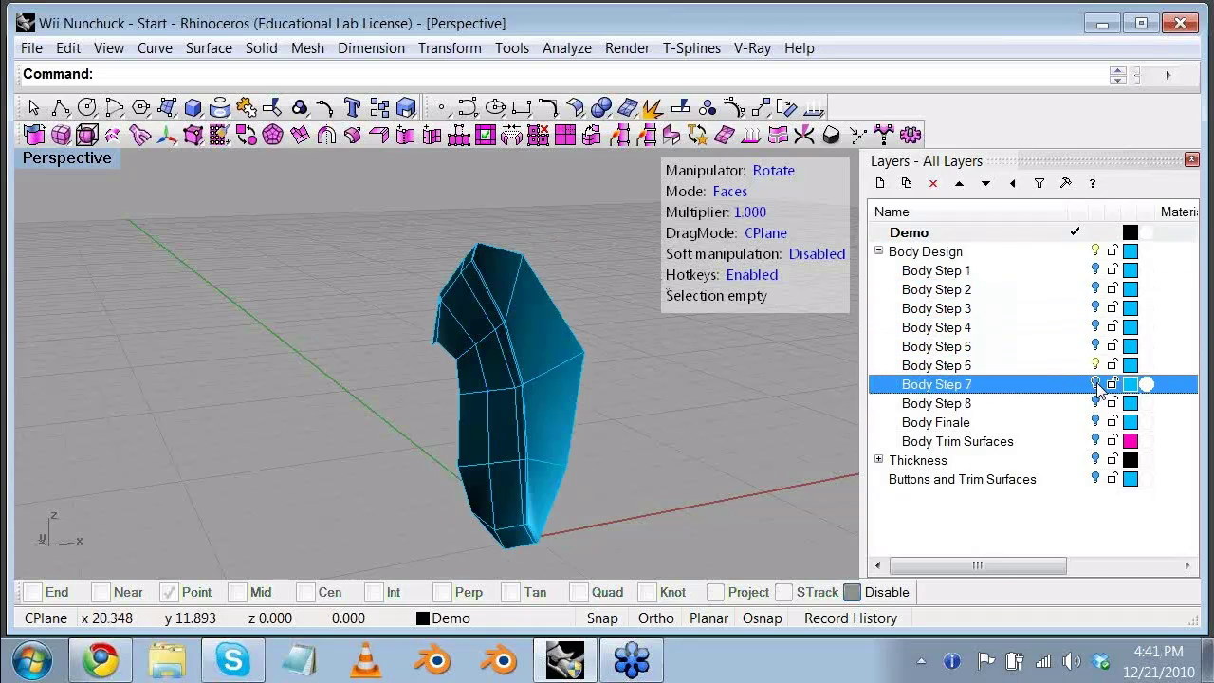
left_click(1096, 353)
left_click(1096, 384)
left_click(1096, 365)
left_click(1096, 346)
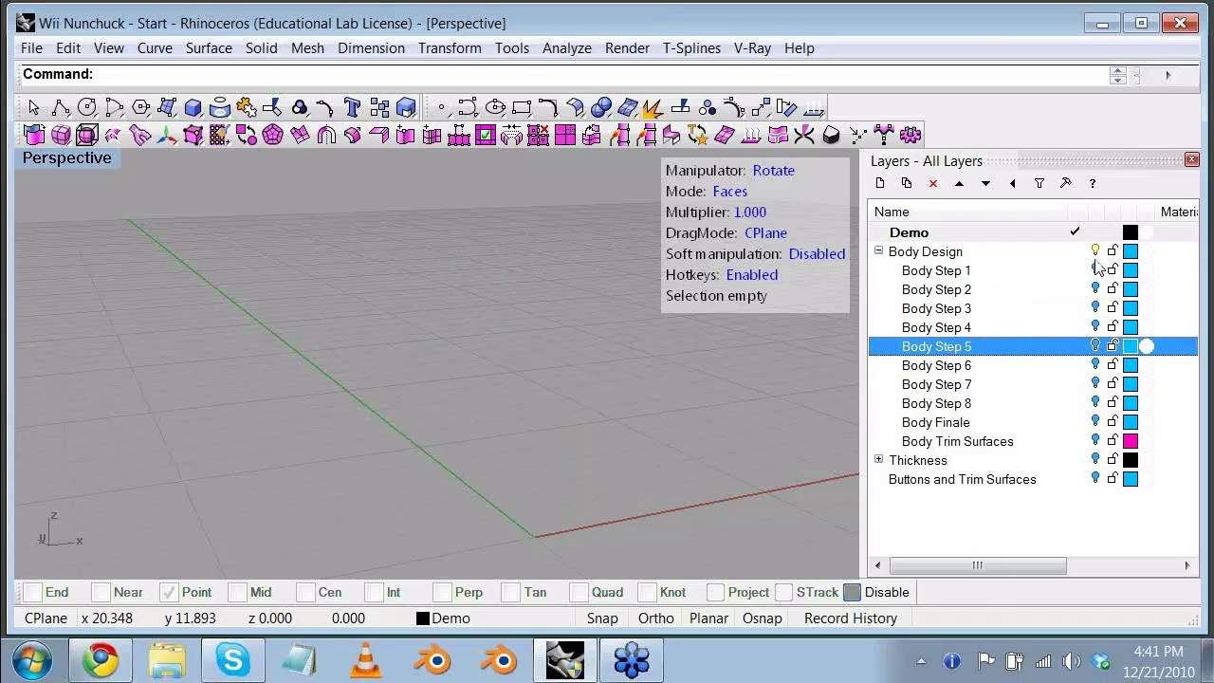
Step: Turn off and collapse the Body Design layer, and show the hidden T-spline body again
left_click(934, 252)
left_click(878, 251)
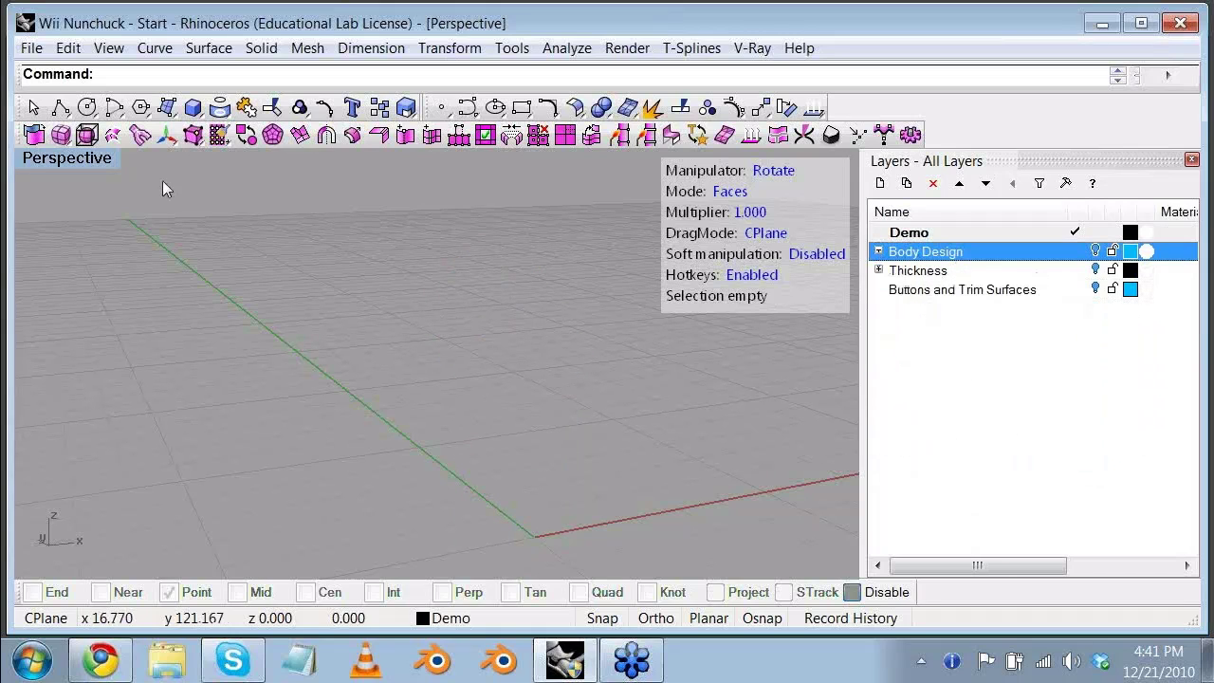
left_click(242, 102)
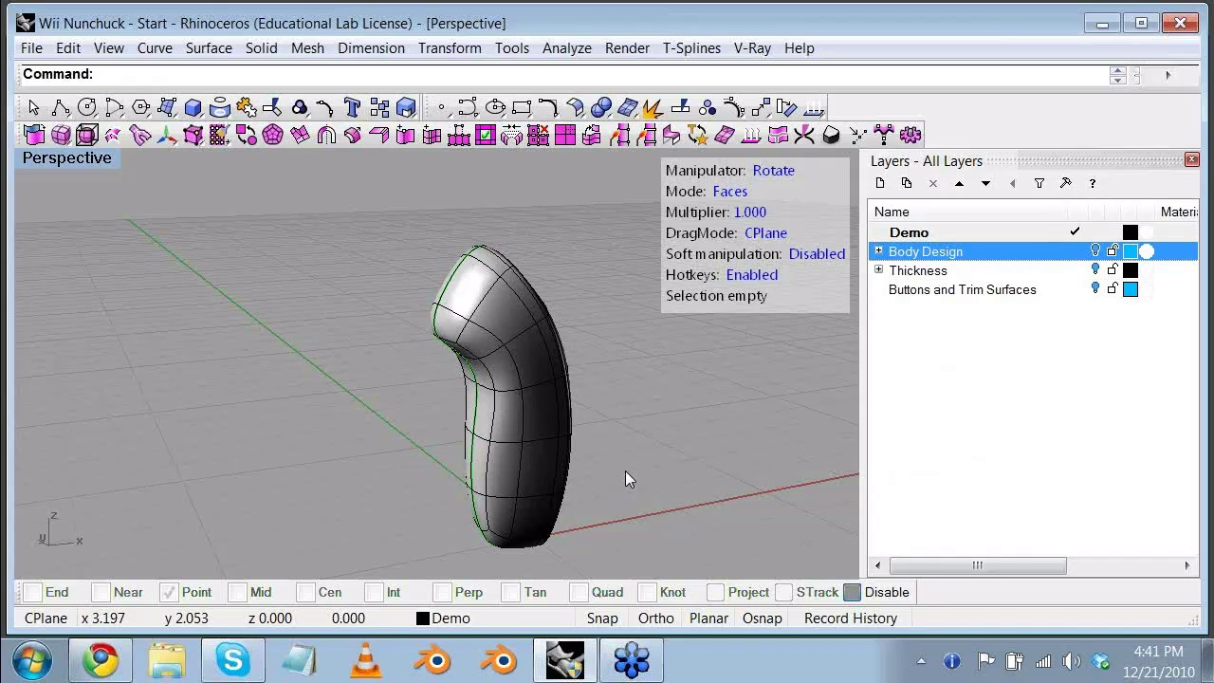
Step: Select the whole T-spline body in Objects mode and try to move it sideways with the Translate manipulator
right_click_drag(293, 372, 302, 372)
right_click_drag(394, 390, 512, 414)
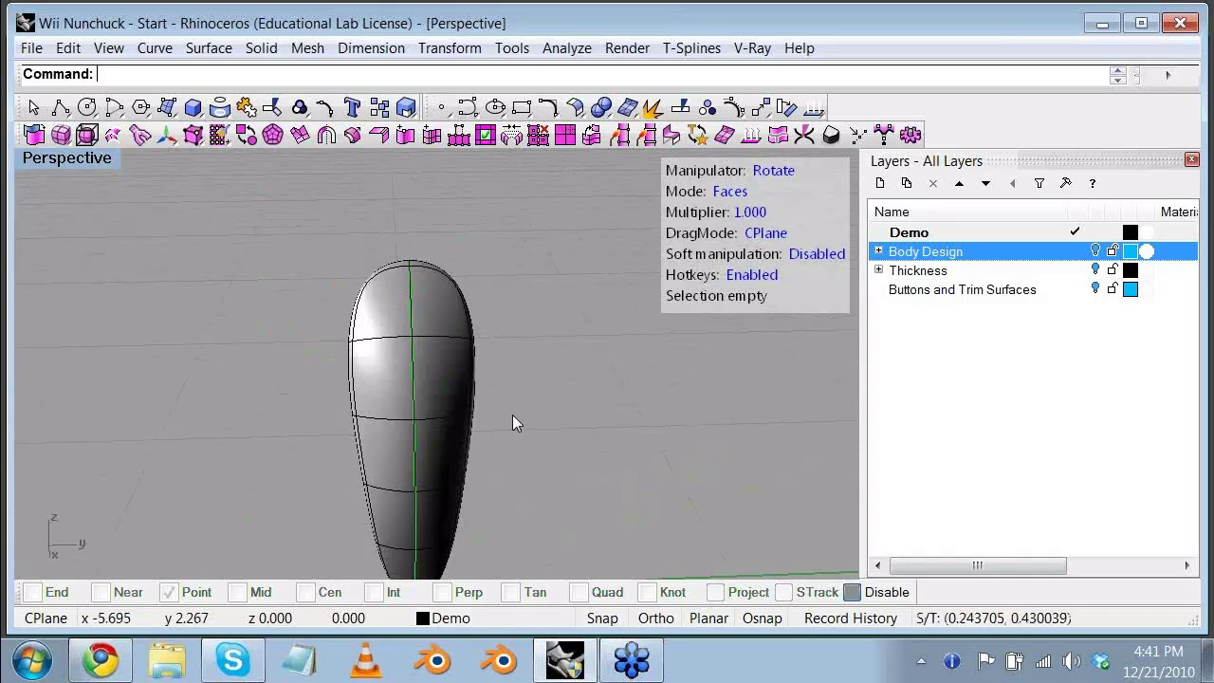
key("f")
left_click(446, 379)
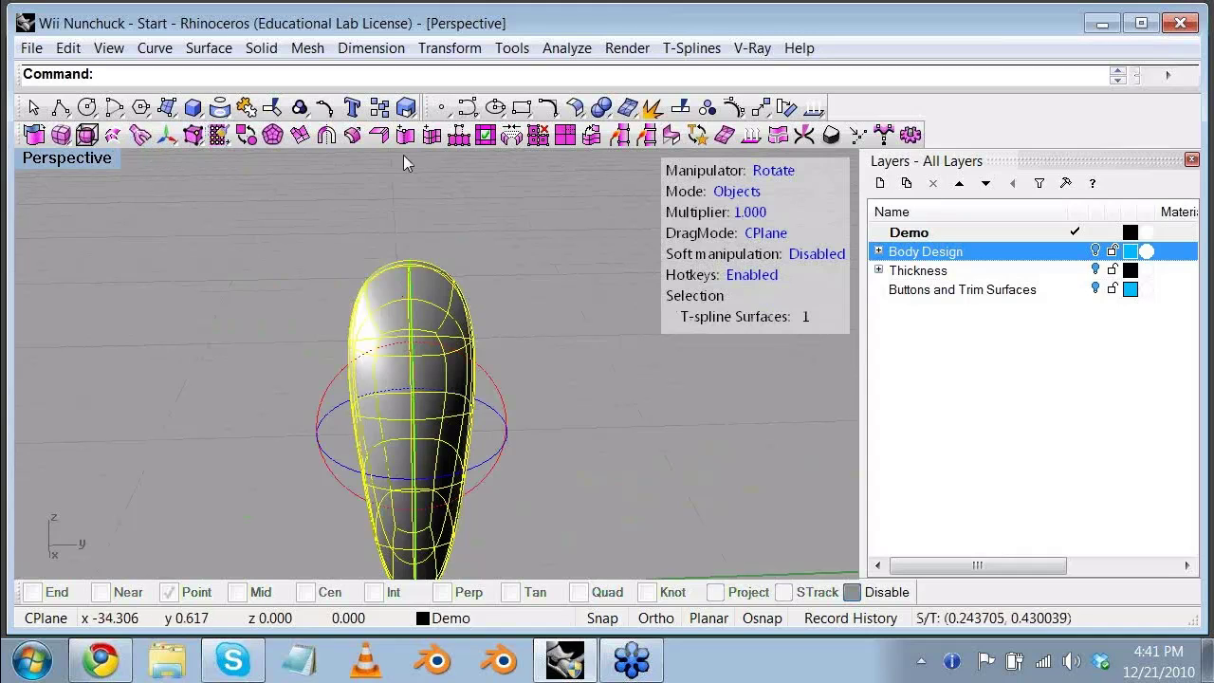
left_click(794, 169)
left_click(779, 172)
left_click(780, 172)
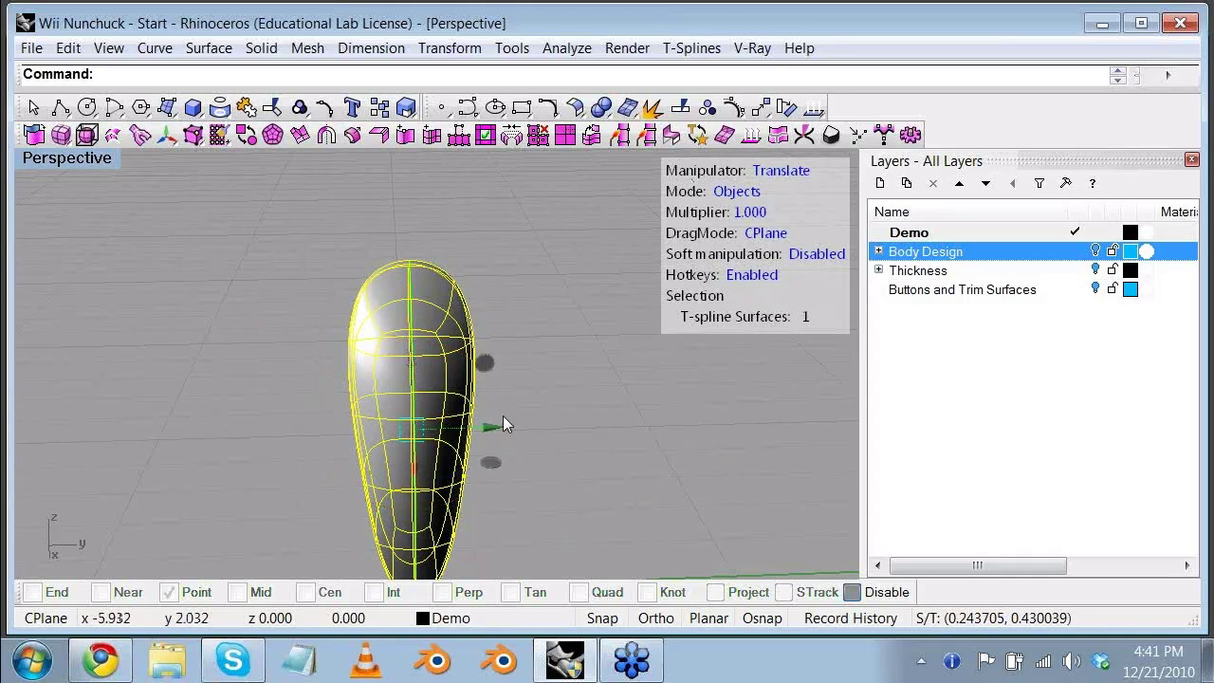
left_click_drag(502, 424, 585, 427)
right_click_drag(657, 432, 298, 427)
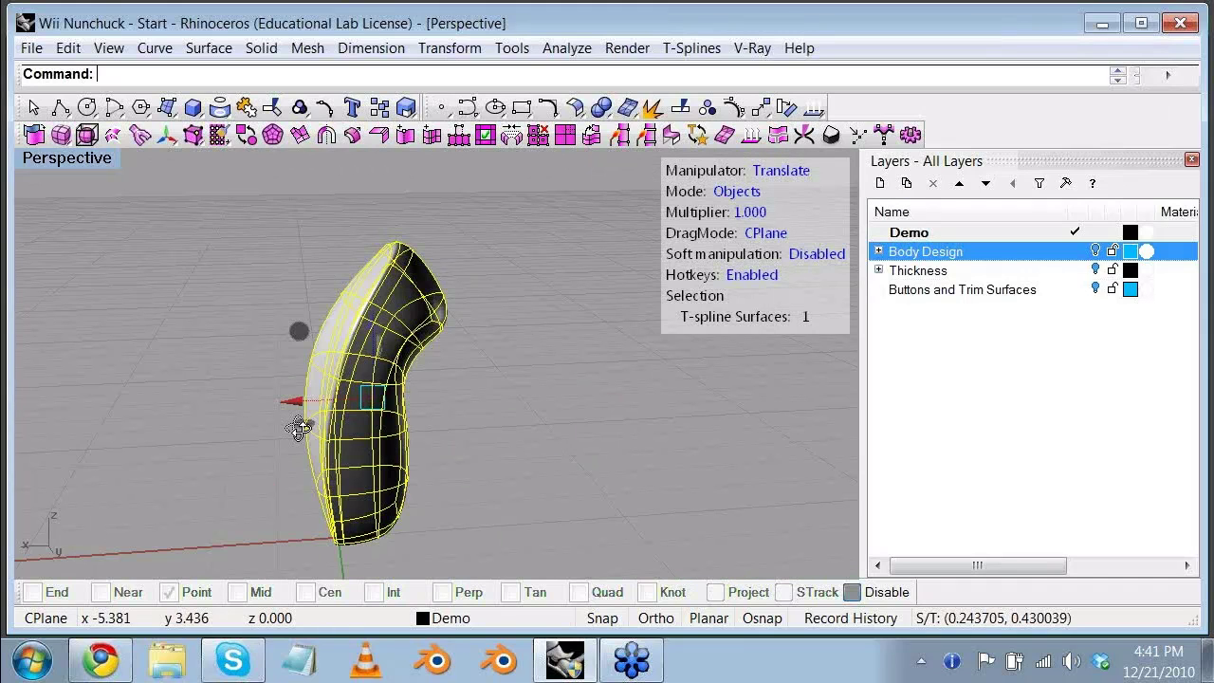
key("Home")
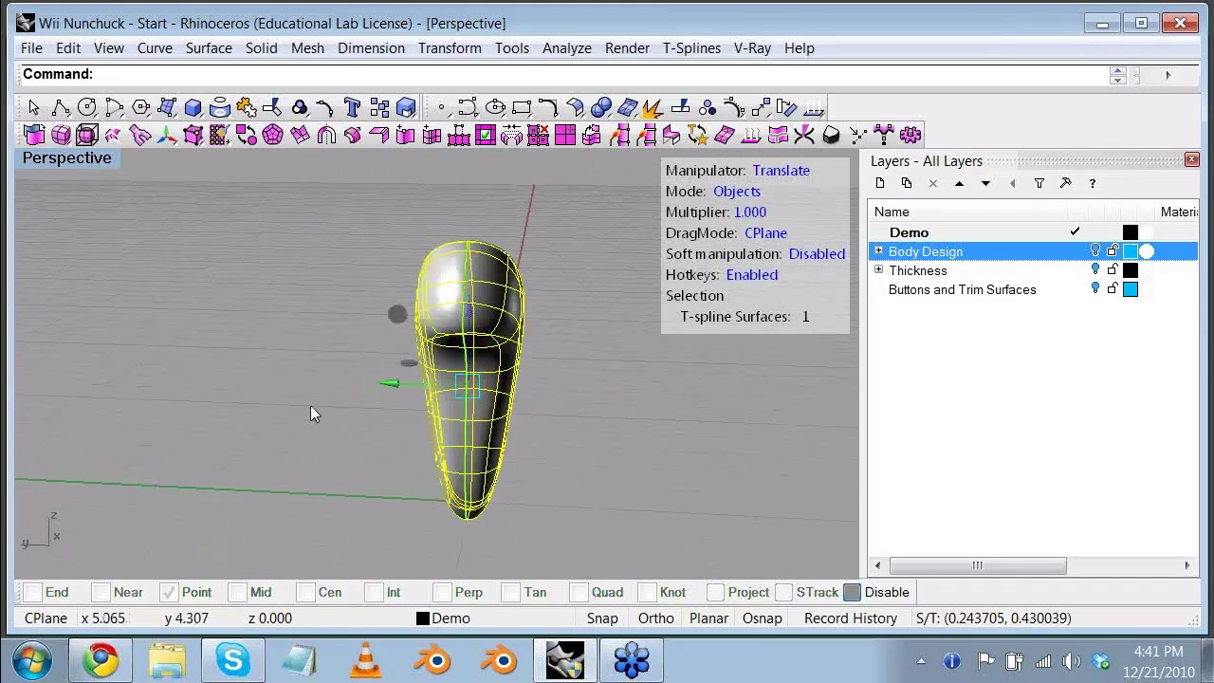
Step: Create a four-cornered T-spline face above the body, beside the vertical axis in the maximized Right view, starting near (1, 10)
double_click(76, 157)
scroll(684, 343, "down", 5)
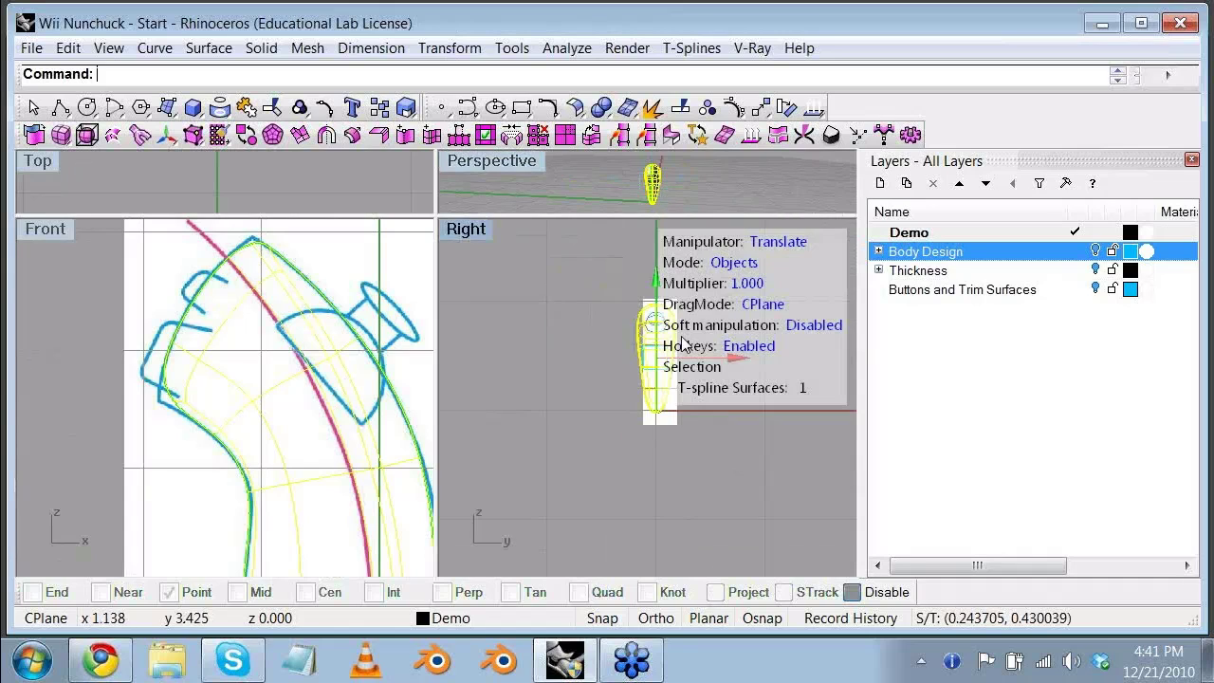
double_click(465, 229)
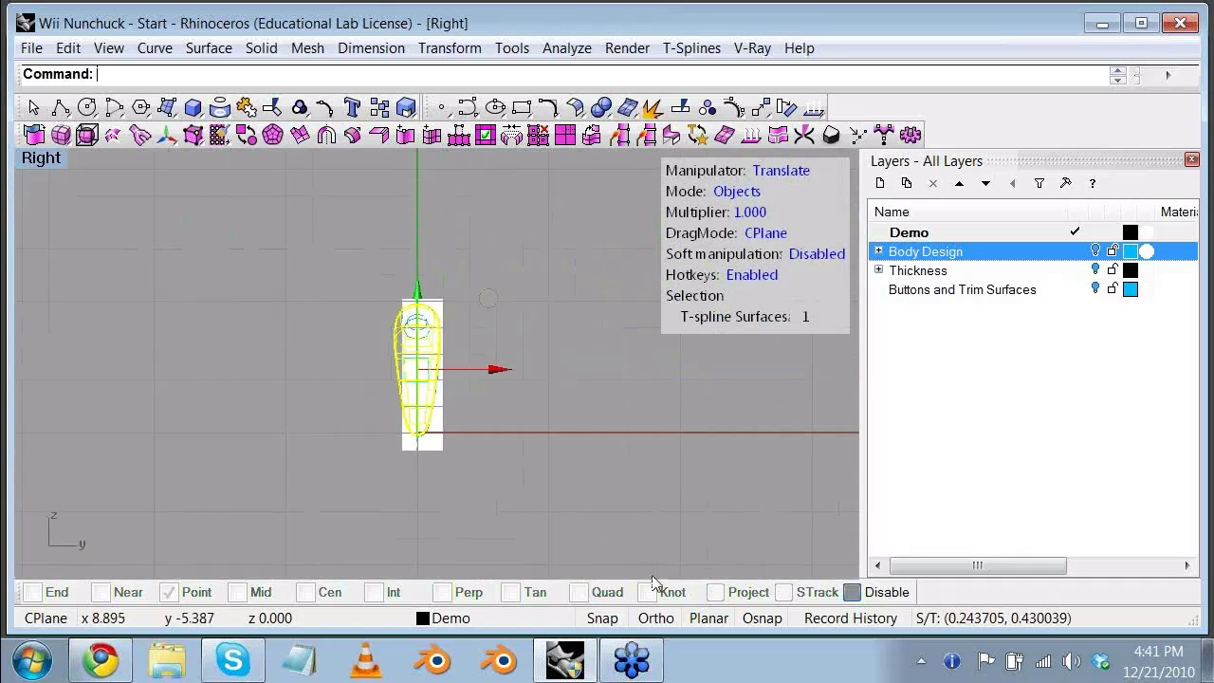
left_click(458, 136)
right_click_drag(490, 263, 491, 374)
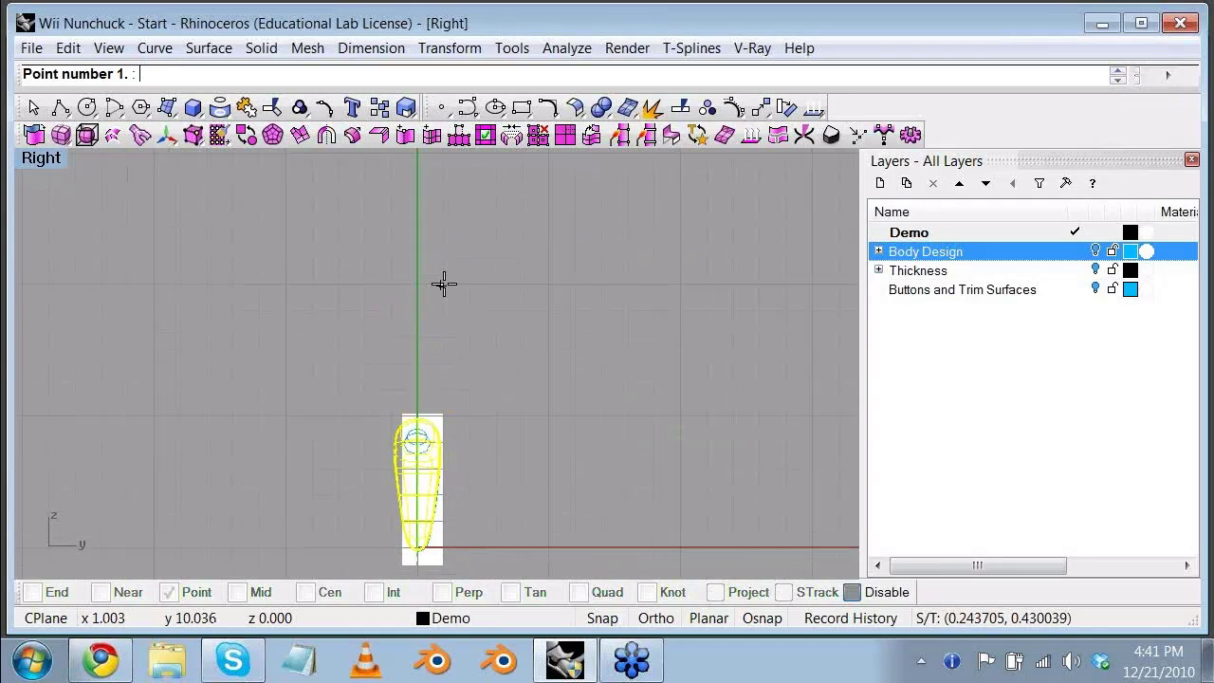
left_click(442, 283)
left_click(439, 319)
left_click(483, 341)
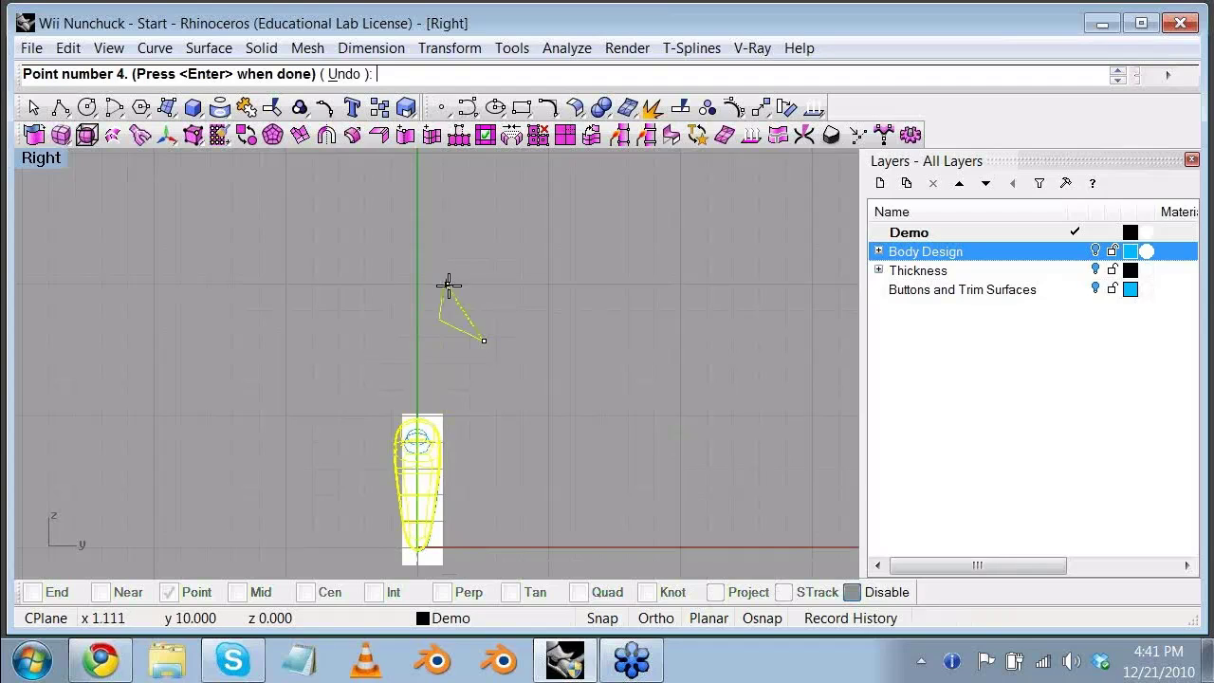
left_click(479, 297)
left_click(442, 283)
key("Return")
Step: Apply T-spline symmetry to the new face with YSymmetry=Yes, Weld=Yes and a tolerance of 0.001
scroll(523, 278, "up", 2)
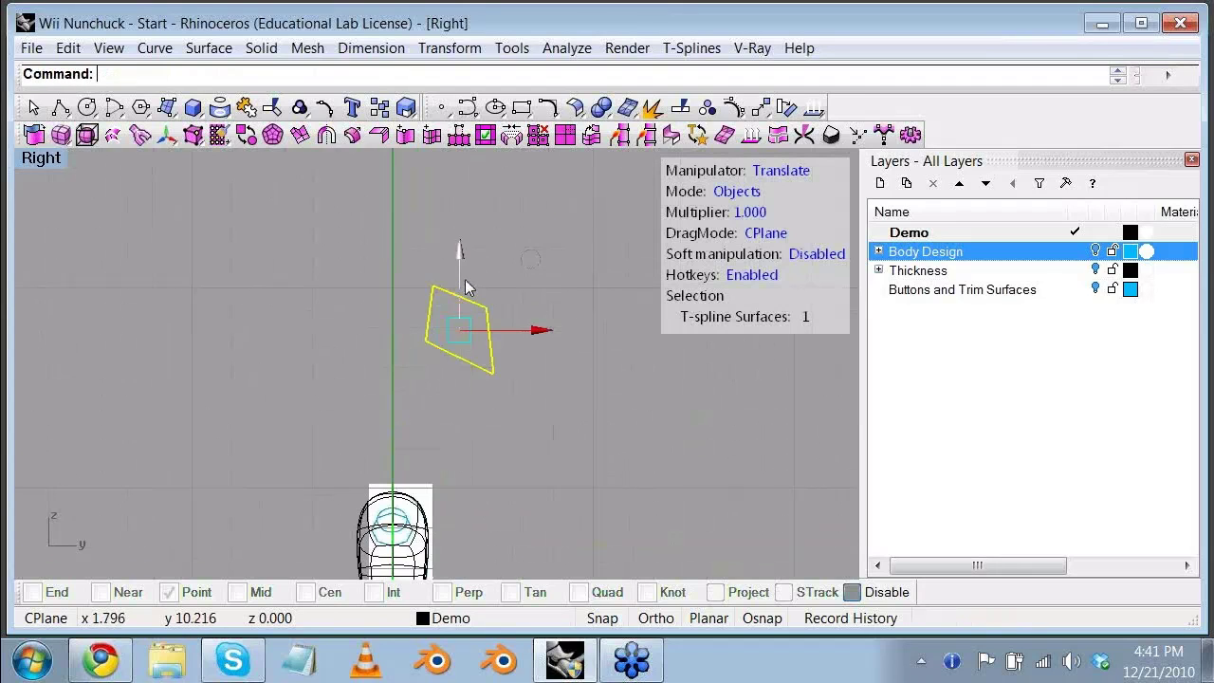
left_click(326, 135)
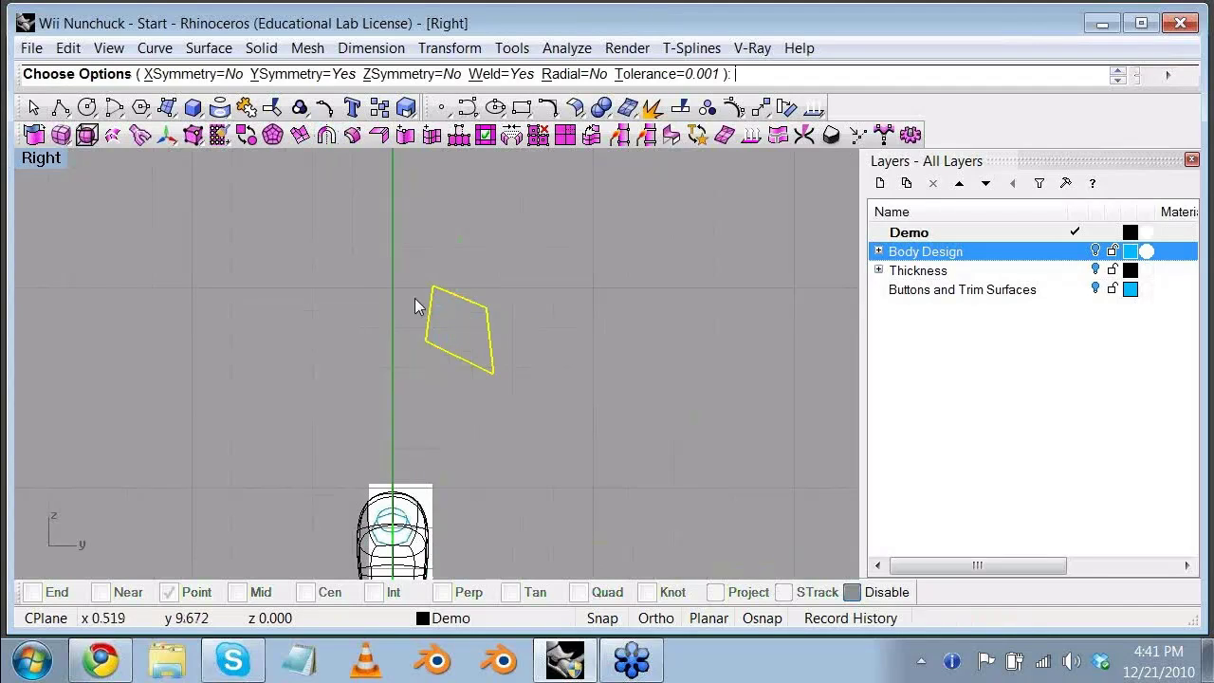
key("Return")
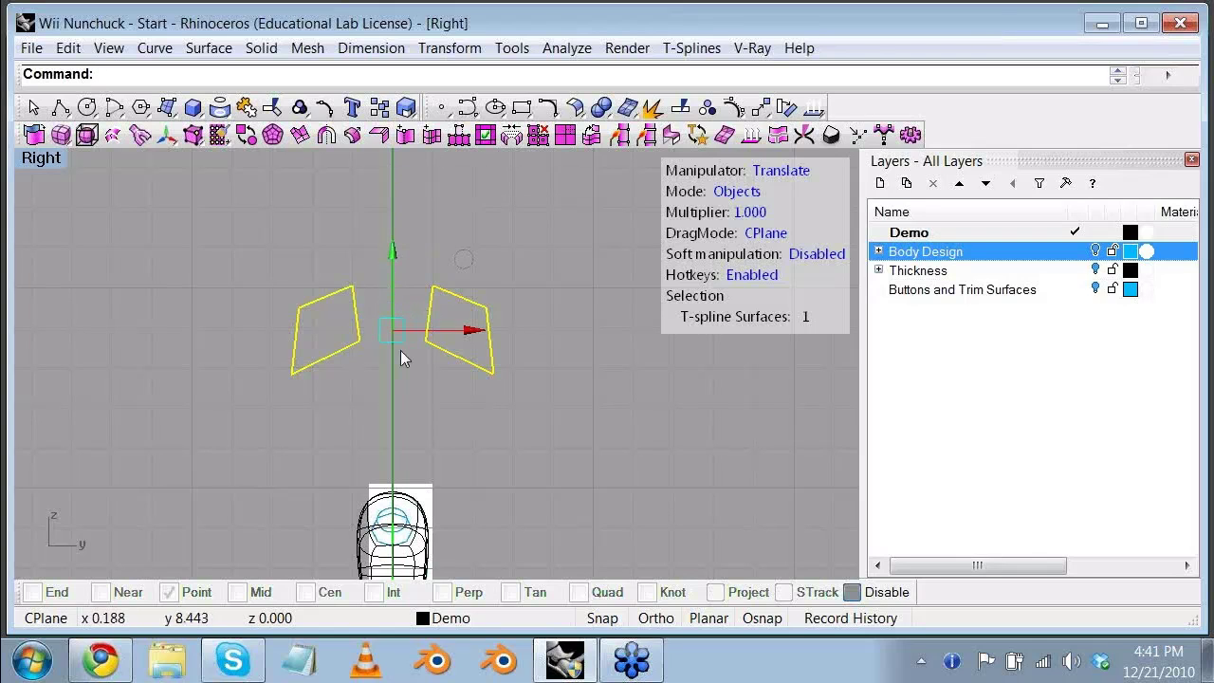
Step: Delete the selected symmetric demo face above the body and return to the four-view layout
key("Delete")
scroll(401, 350, "down", 3)
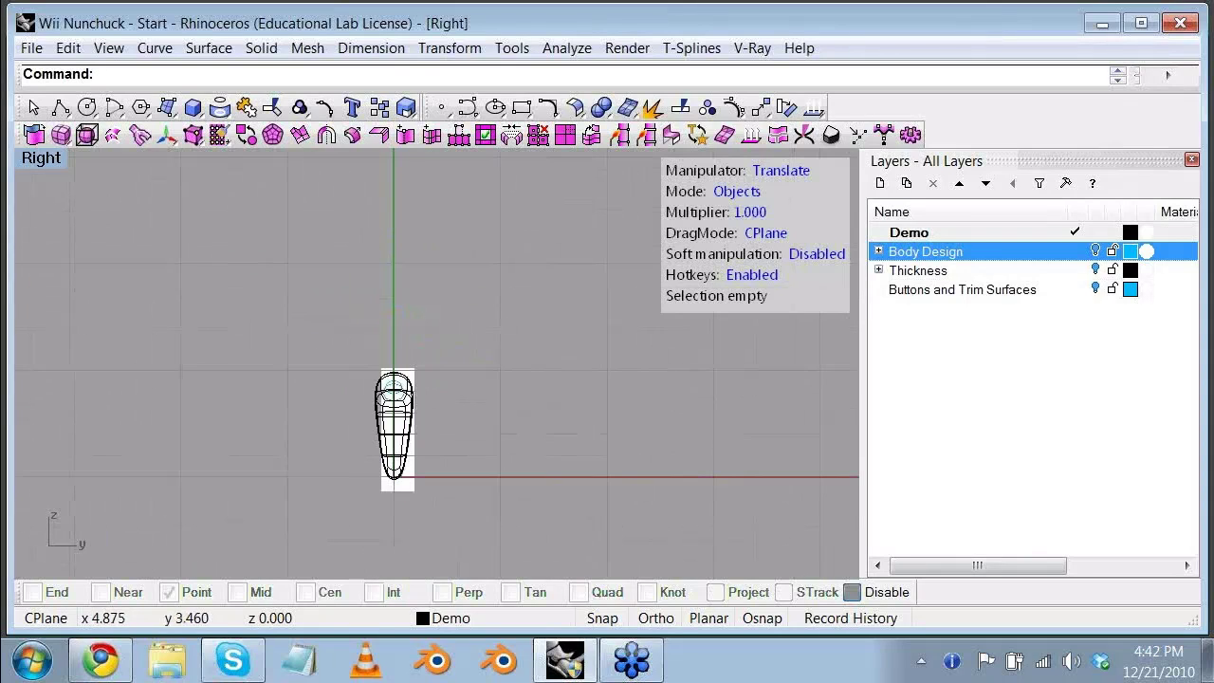
right_click_drag(498, 402, 489, 376)
double_click(40, 159)
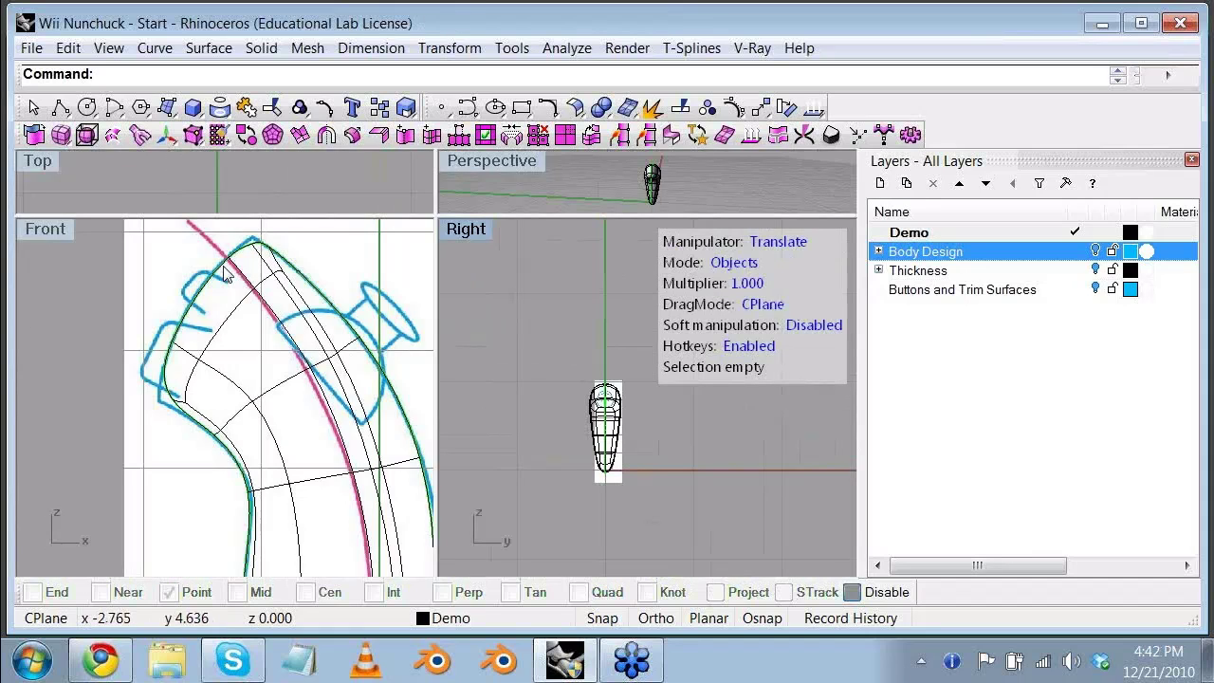
Step: Try moving the whole symmetric body sideways in the Perspective view, and undo the move
left_click(655, 176)
left_click_drag(579, 182, 549, 183)
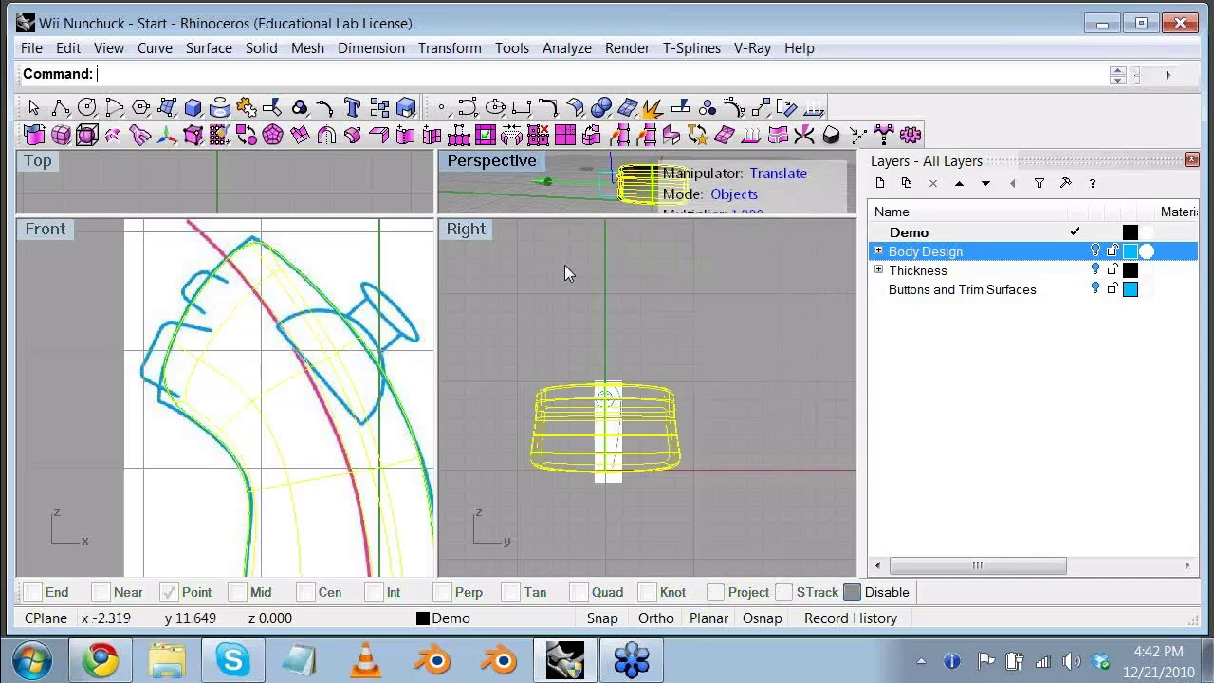
key("ctrl+z")
Step: Maximize the Perspective view, turn off T-spline symmetry on the selected body, and deselect it
left_click(482, 165)
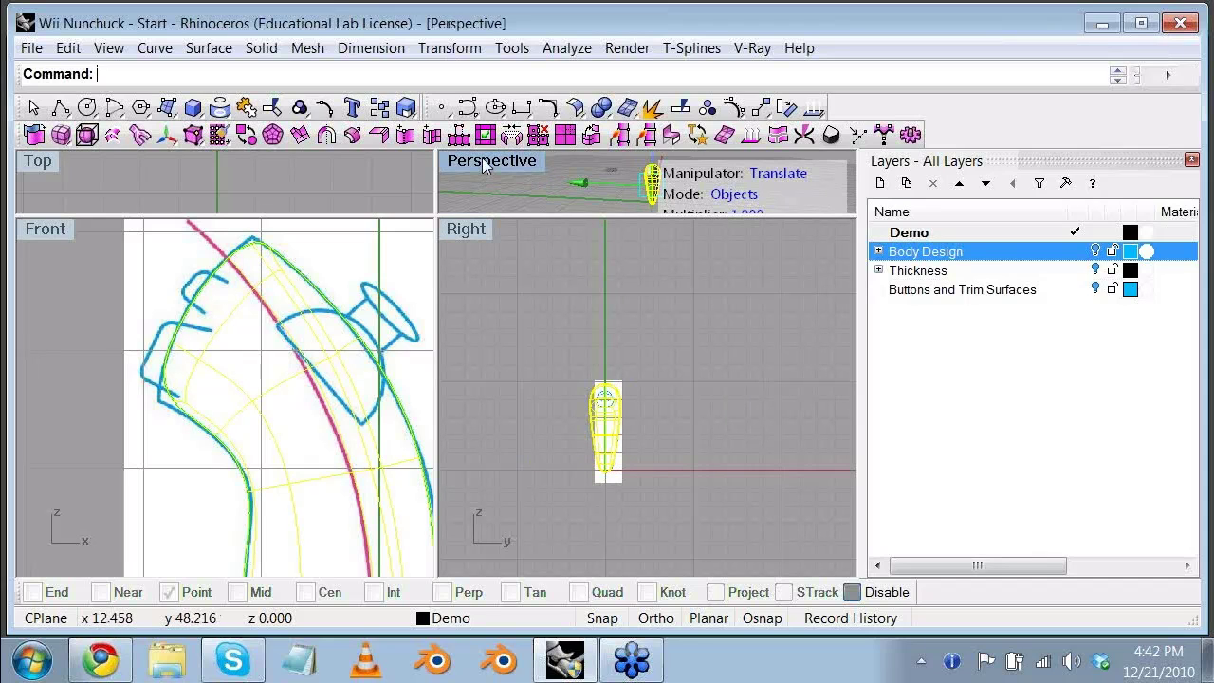
double_click(484, 164)
right_click_drag(482, 166, 471, 372)
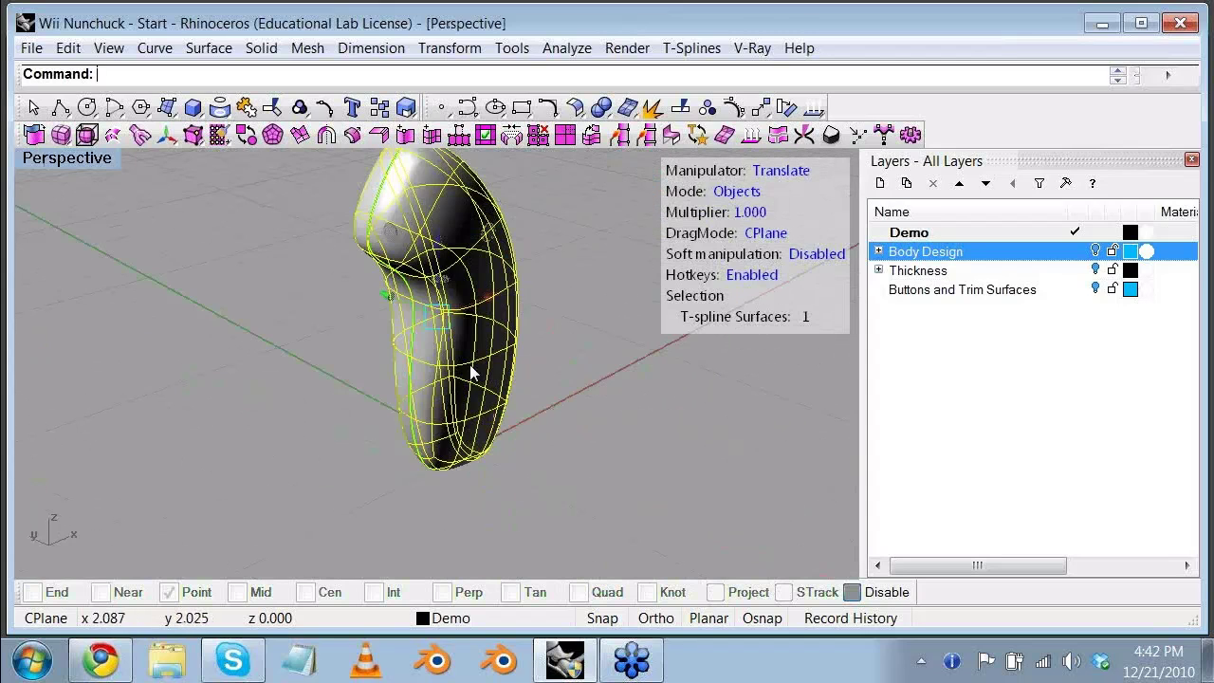
right_click(324, 136)
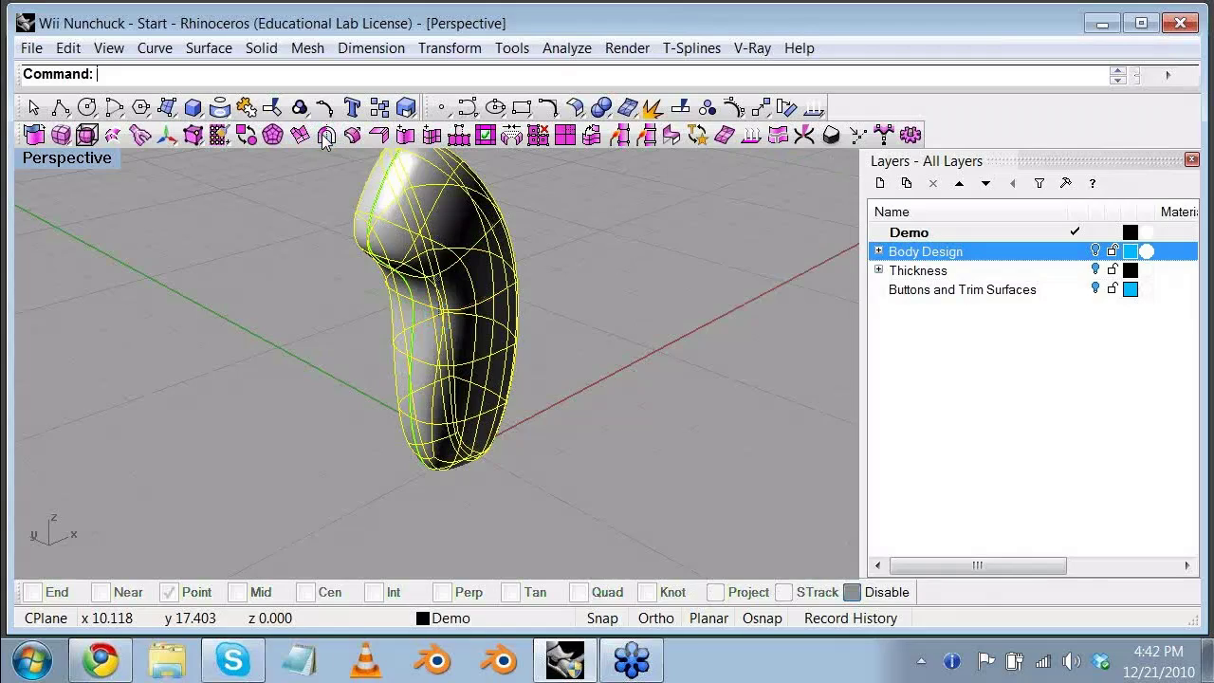
left_click(223, 321)
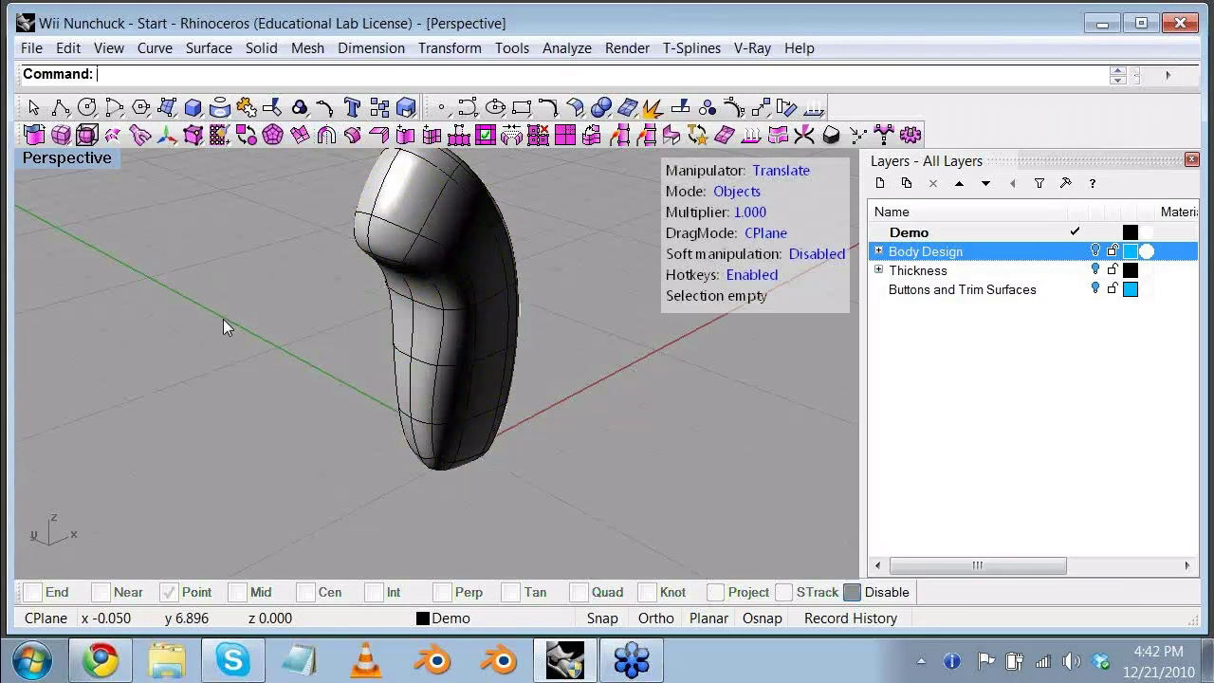
Step: In Edges mode, pull one edge on the side of the body's head outward, and undo the move
left_click(471, 221)
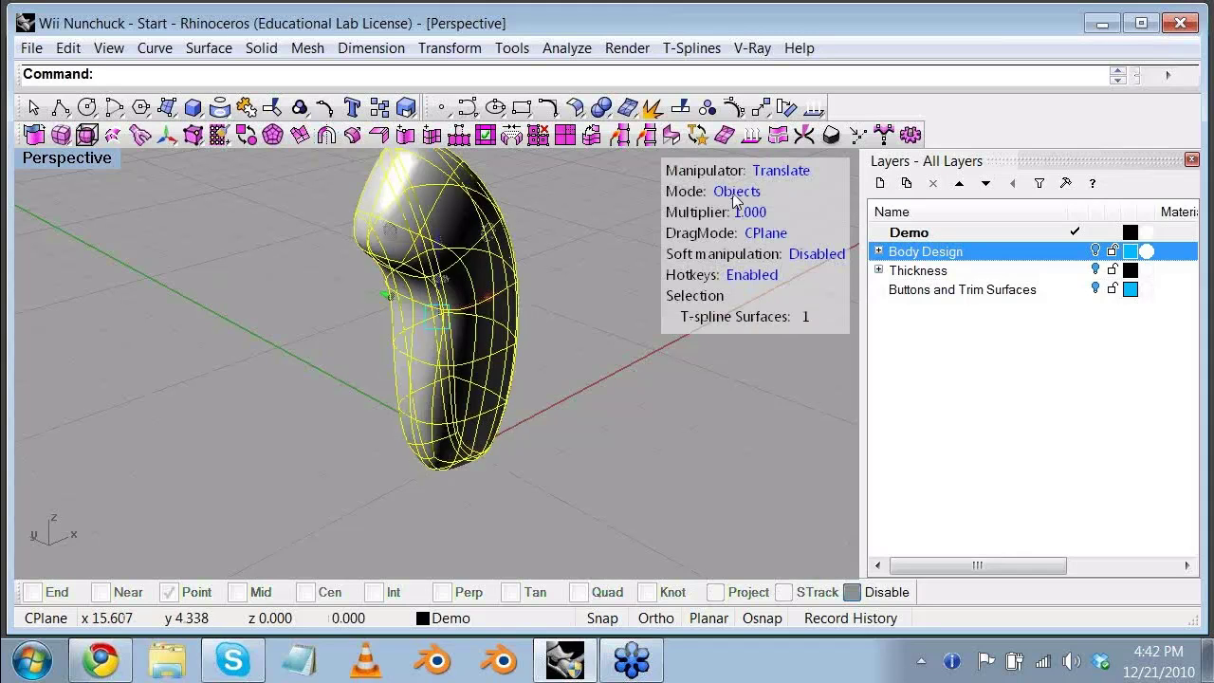
left_click(737, 191)
left_click(739, 192)
left_click(422, 206)
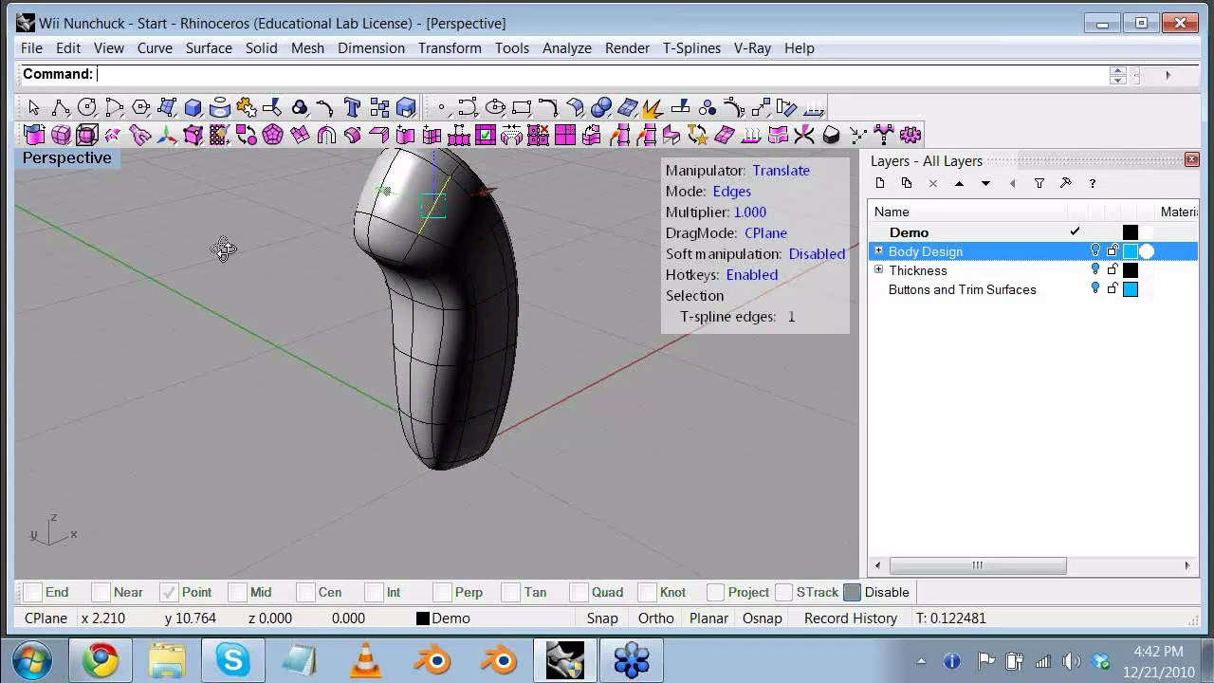
right_click_drag(224, 249, 389, 278)
left_click_drag(347, 221, 404, 216)
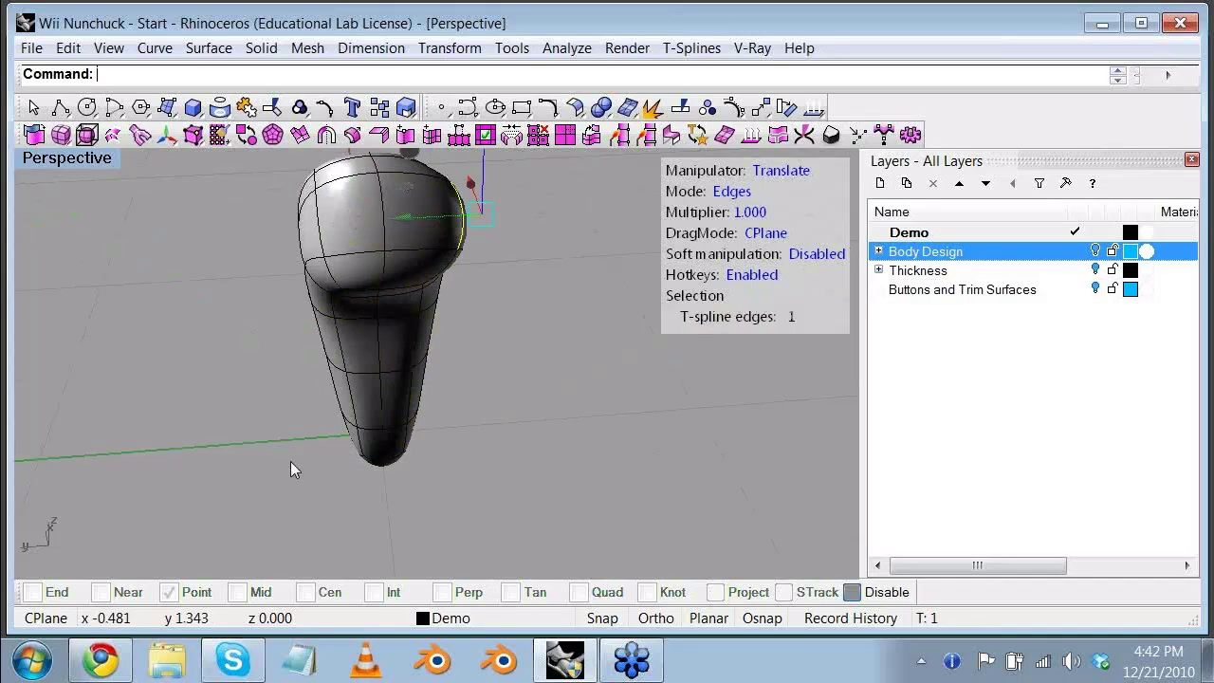
key("ctrl+z")
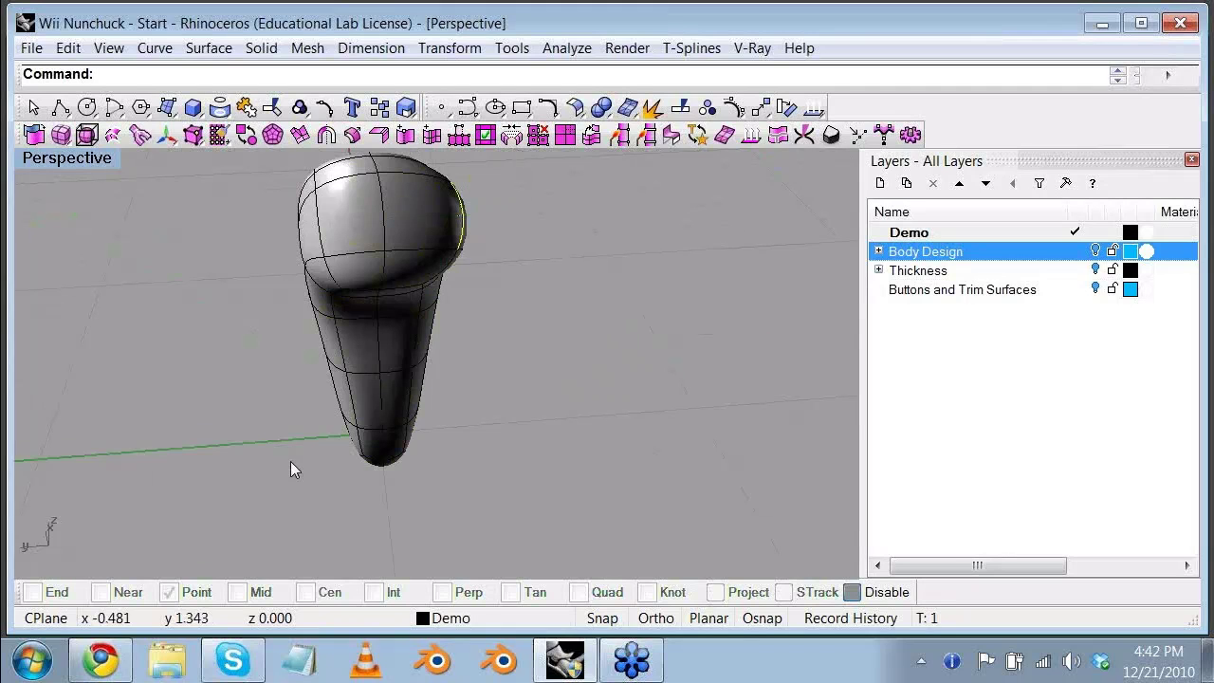
Step: In Objects mode, move the whole body sideways, undo the move, and deselect the body
left_click(745, 192)
left_click(748, 193)
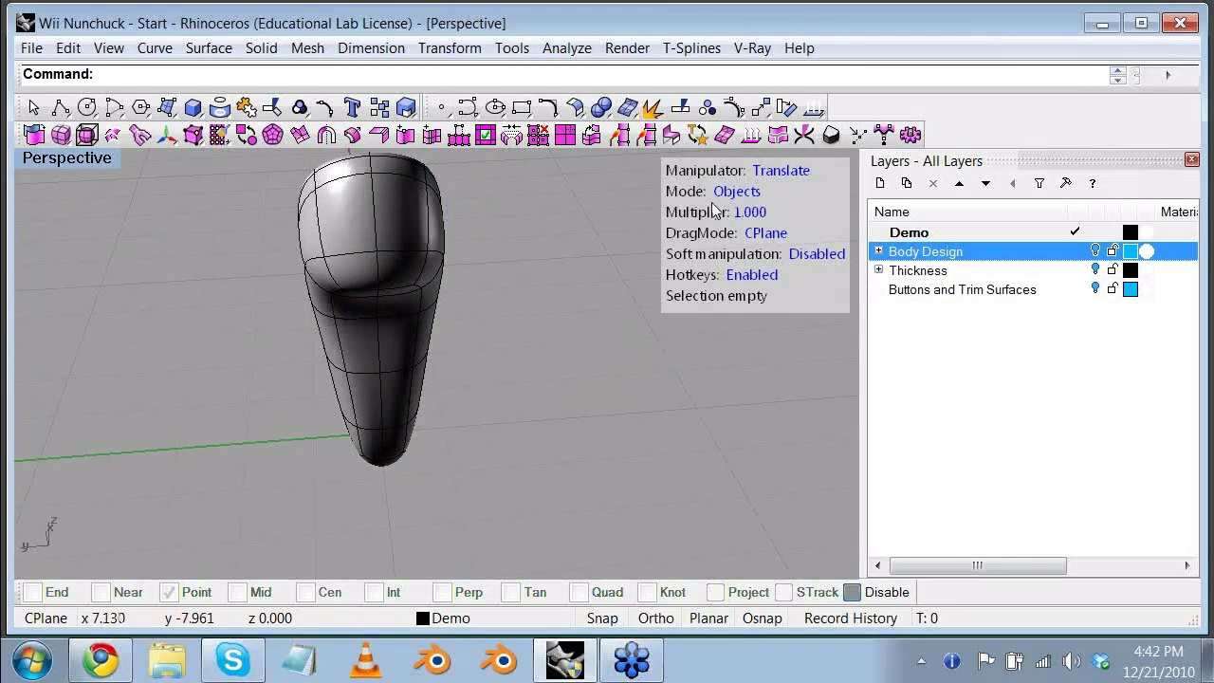
left_click(421, 239)
left_click_drag(289, 332, 400, 321)
key("ctrl+z")
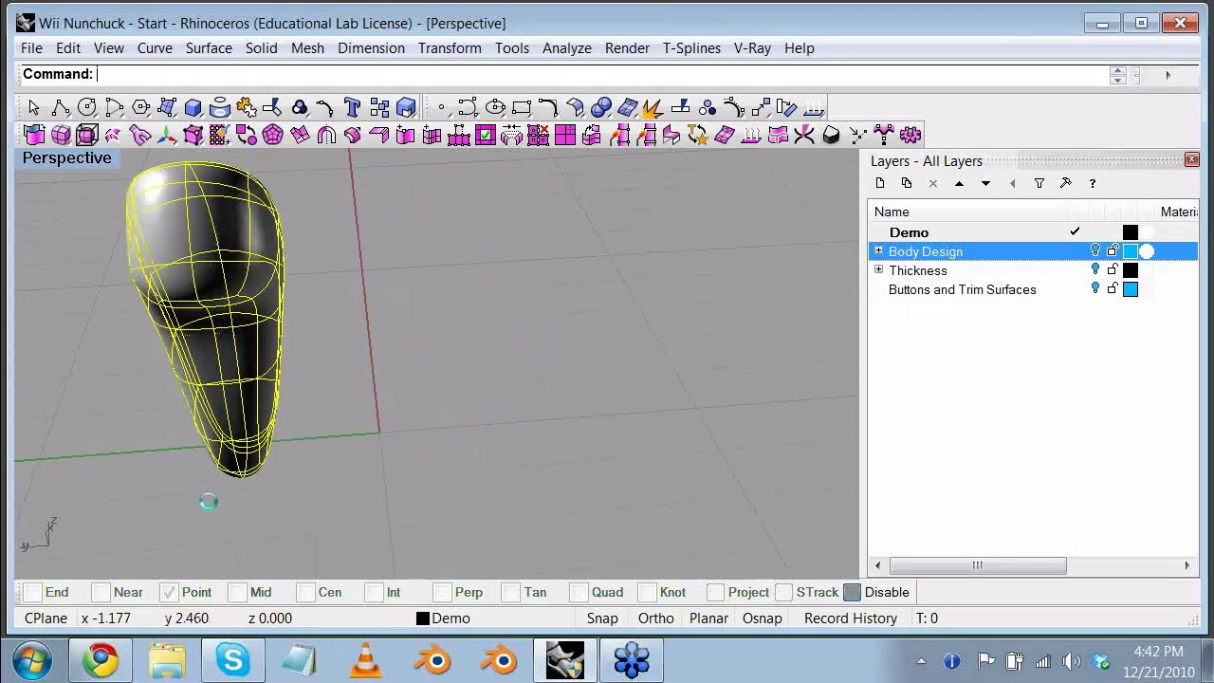
key("ctrl+z")
right_click_drag(520, 365, 512, 364)
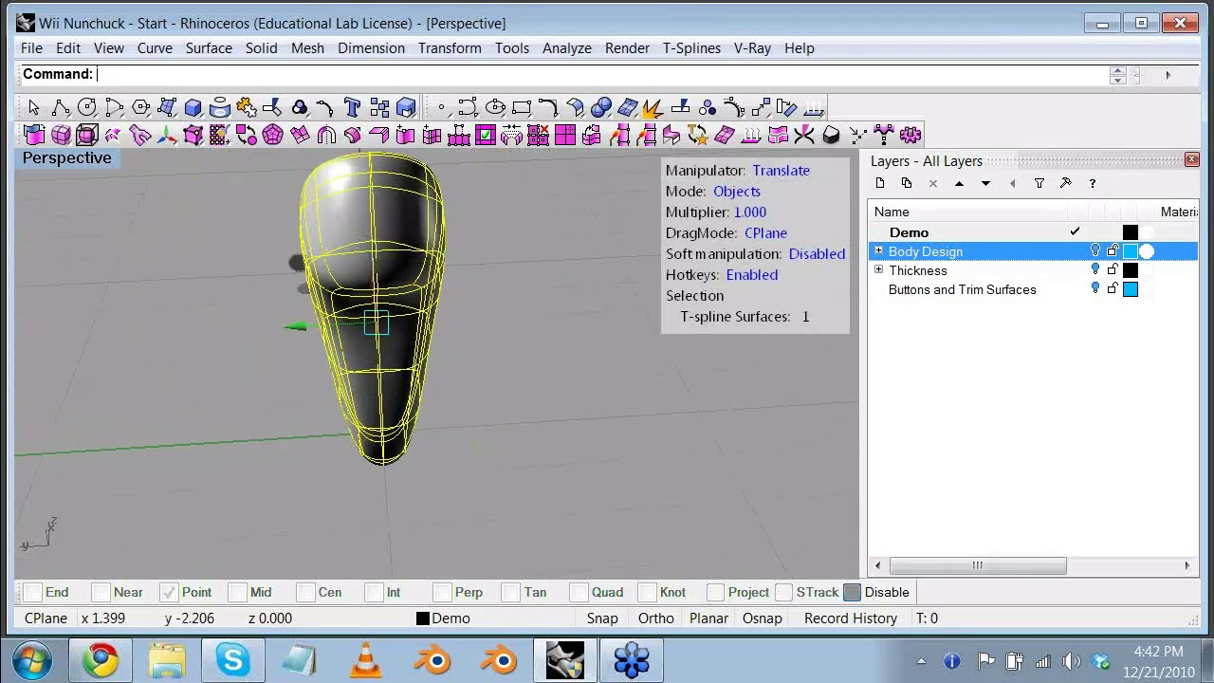
right_click_drag(607, 332, 336, 370)
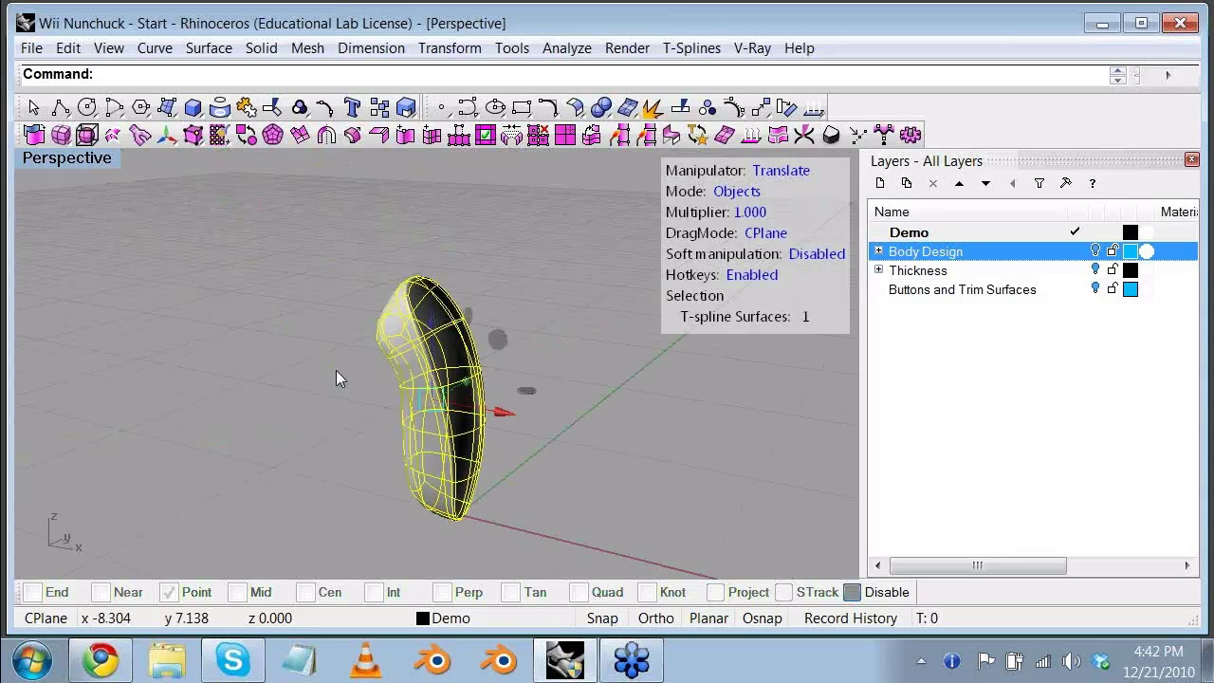
left_click(336, 370)
Step: Thicken the body by about 0.1 with DirectionType=PerVertexNormal, setting the thickness in the maximized Front view
scroll(497, 388, "up", 4)
right_click_drag(497, 388, 533, 320)
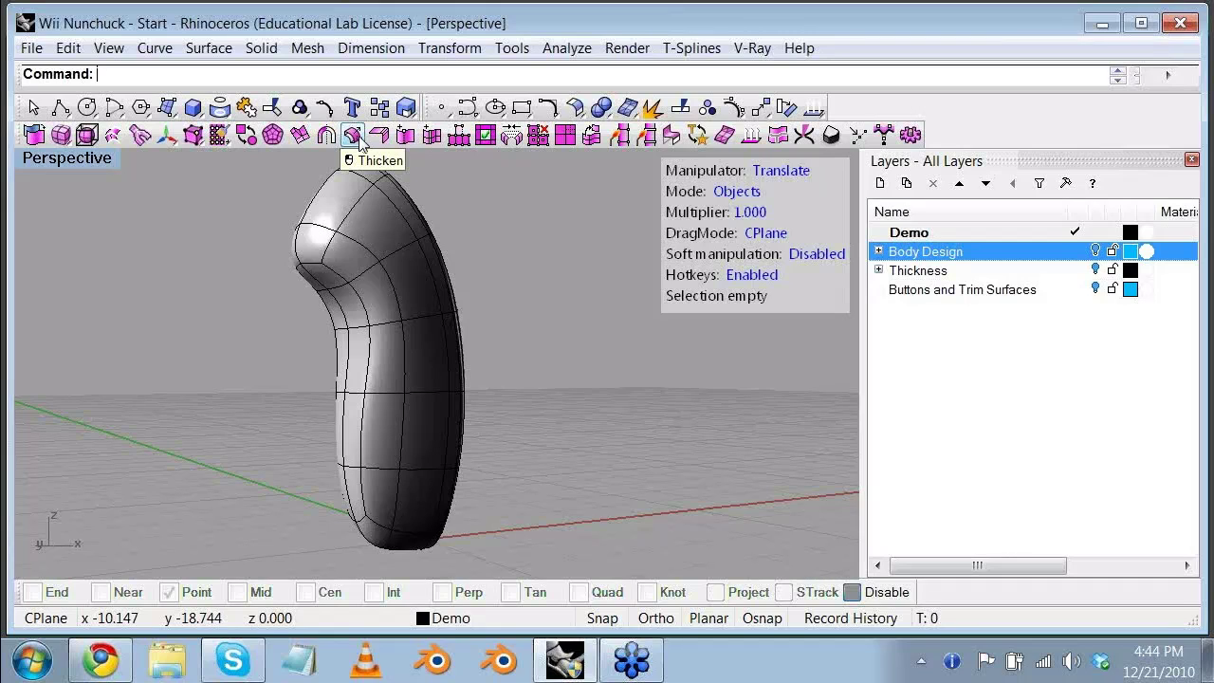
right_click_drag(544, 261, 423, 277)
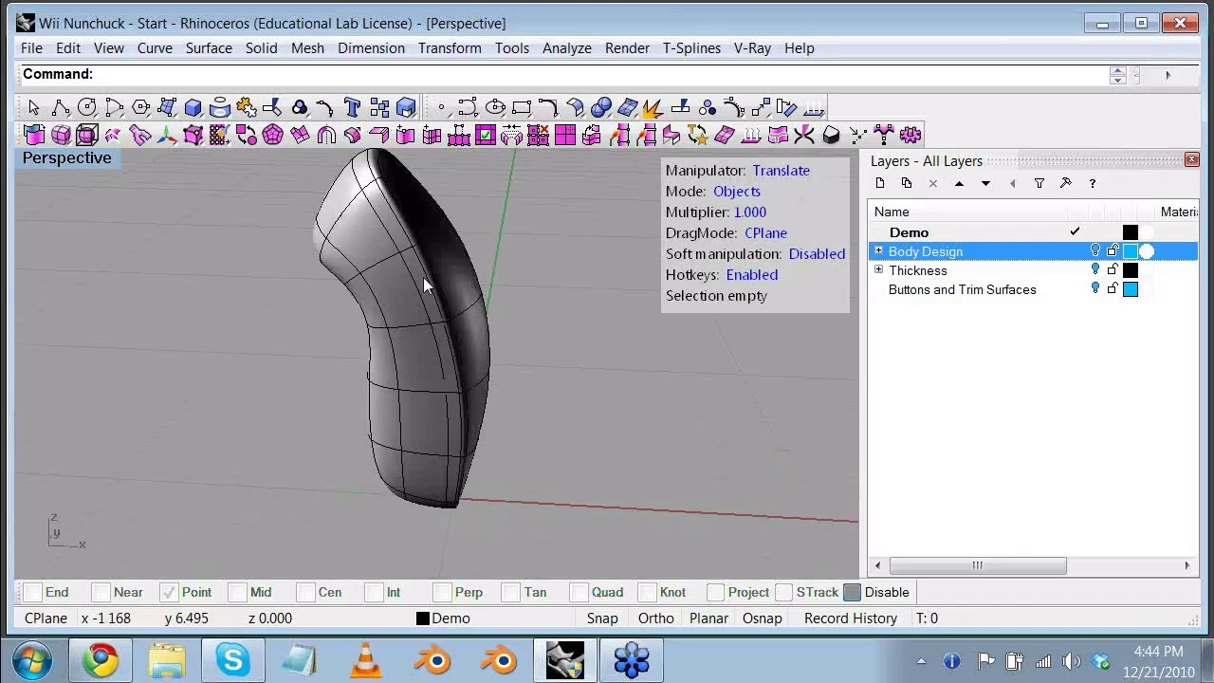
left_click(423, 277)
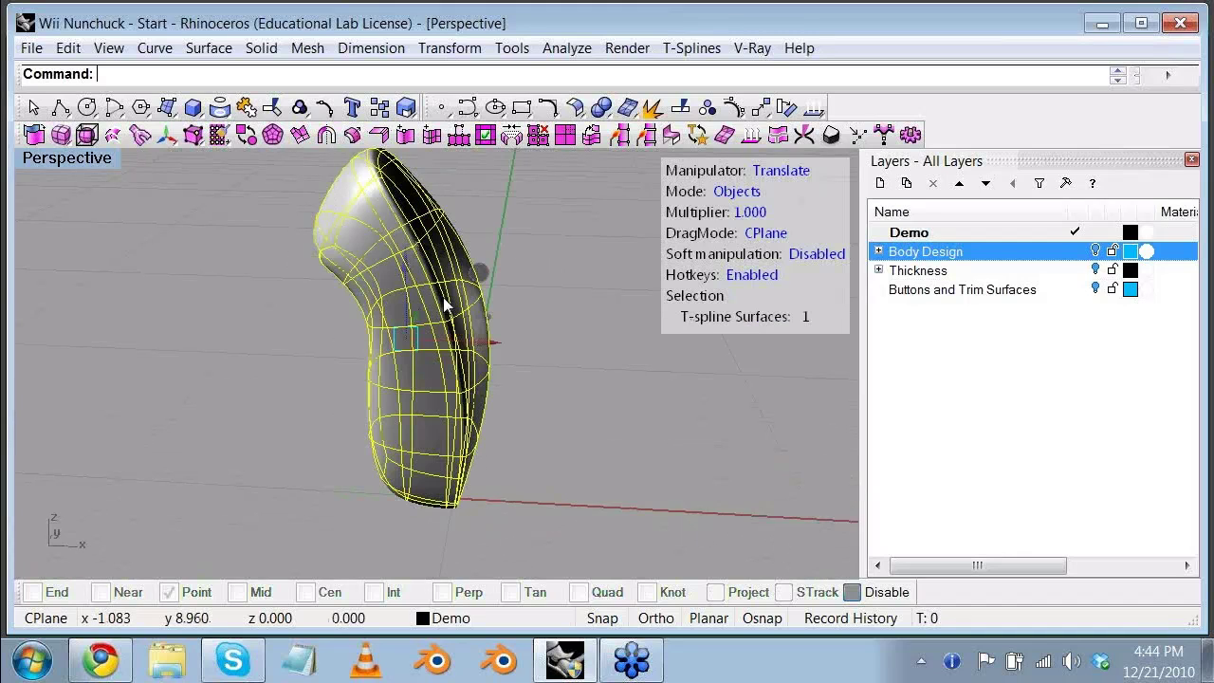
left_click(357, 138)
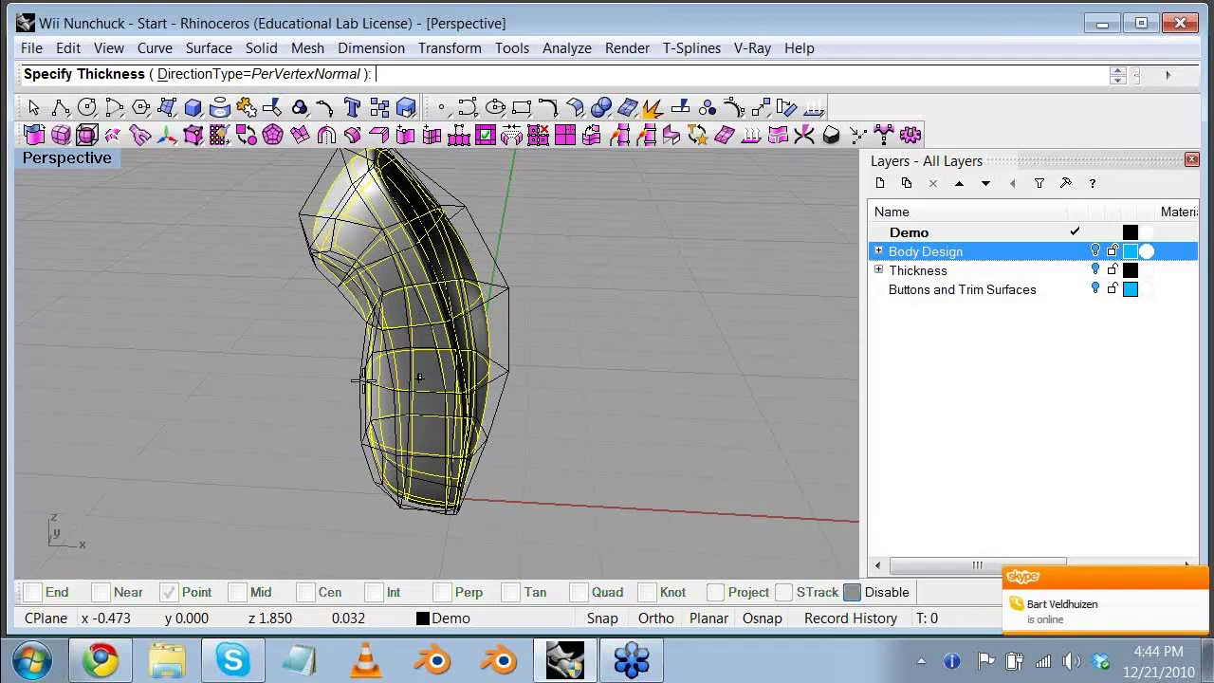
right_click_drag(365, 356, 384, 329)
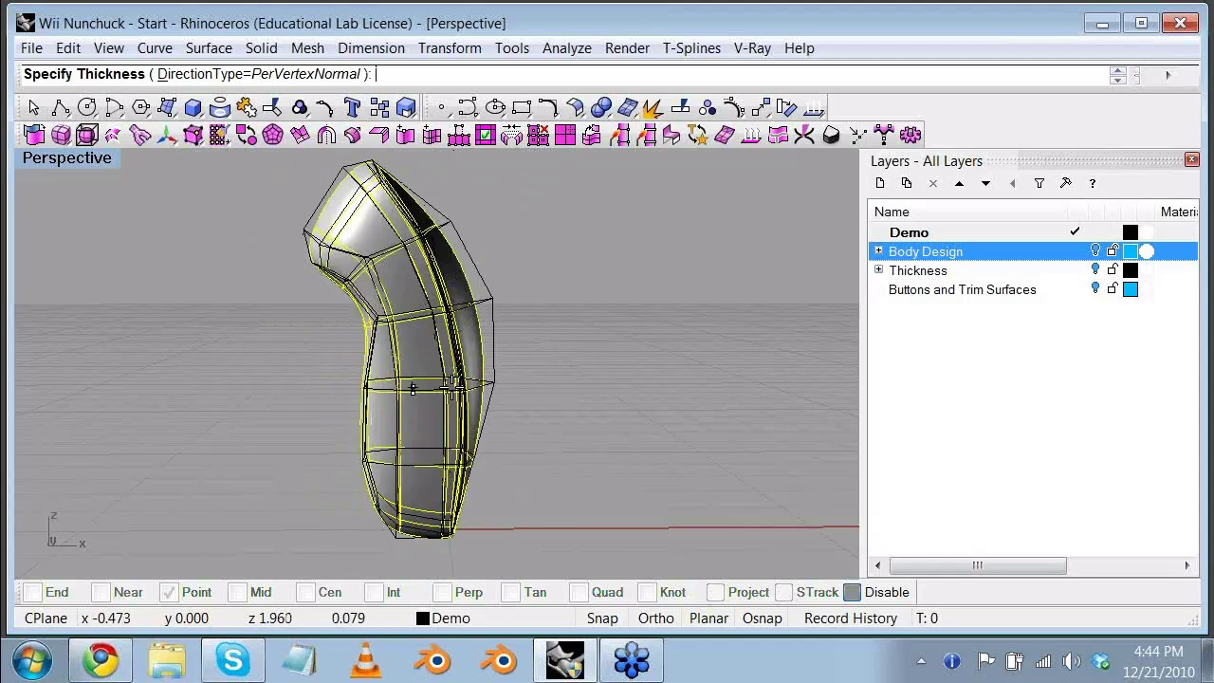
scroll(451, 387, "up", 2)
right_click_drag(160, 248, 160, 230)
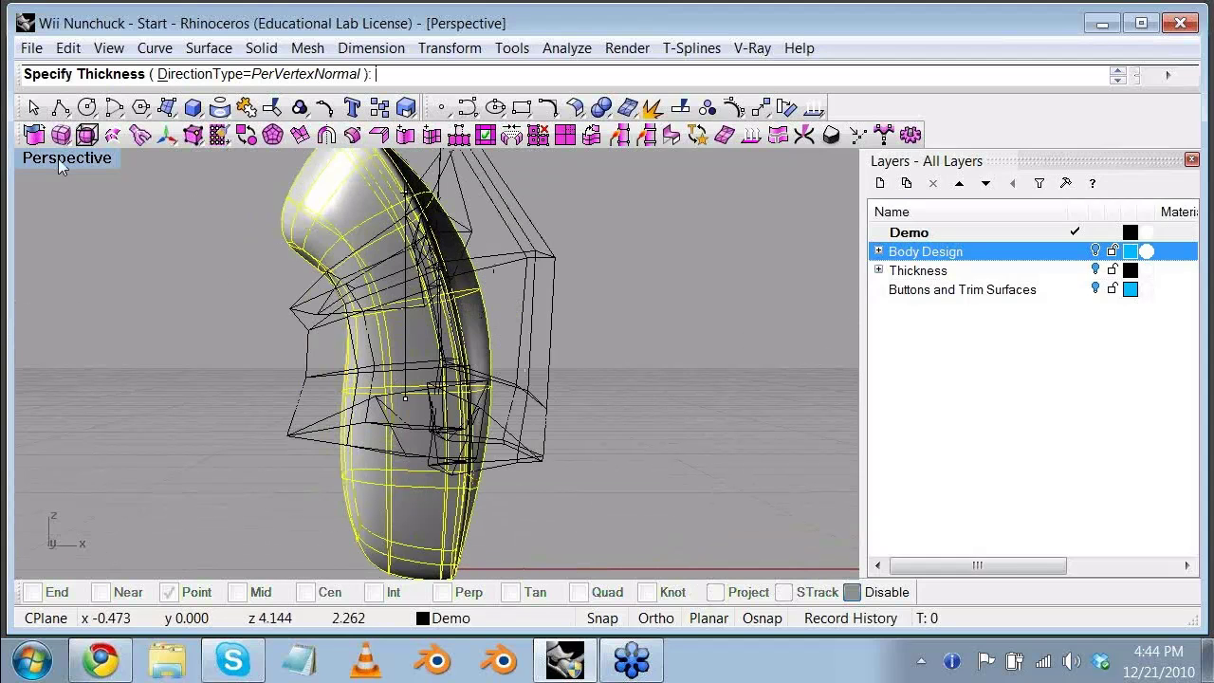
double_click(59, 159)
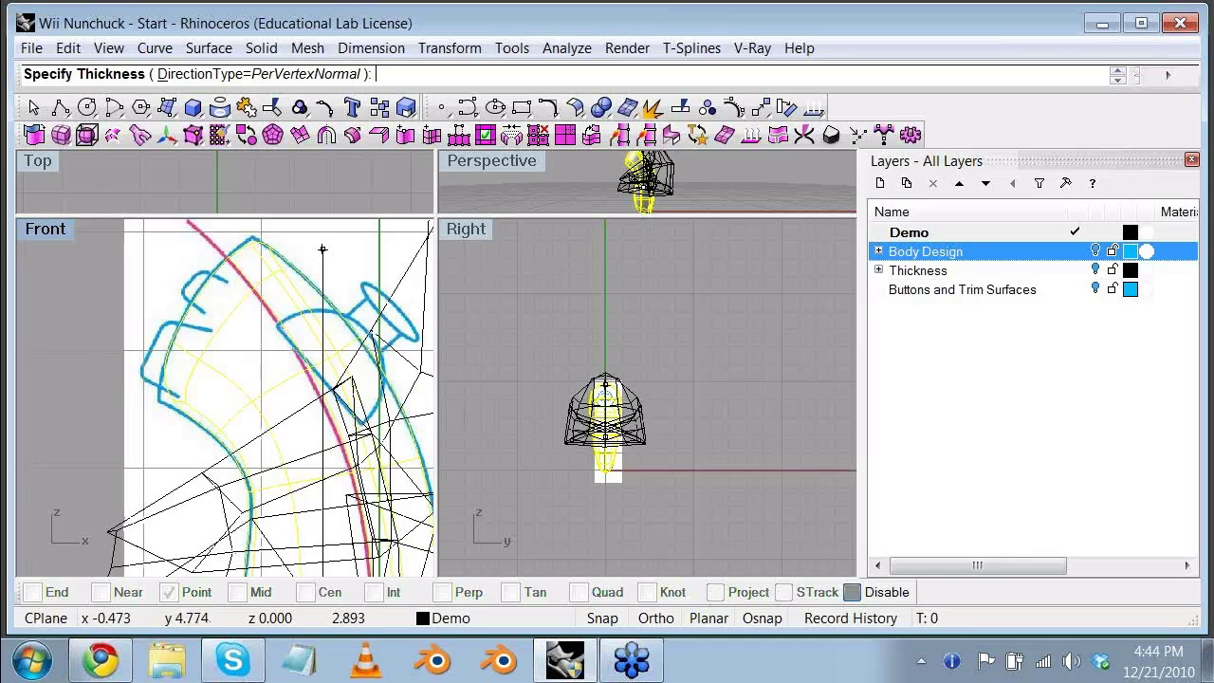
double_click(54, 230)
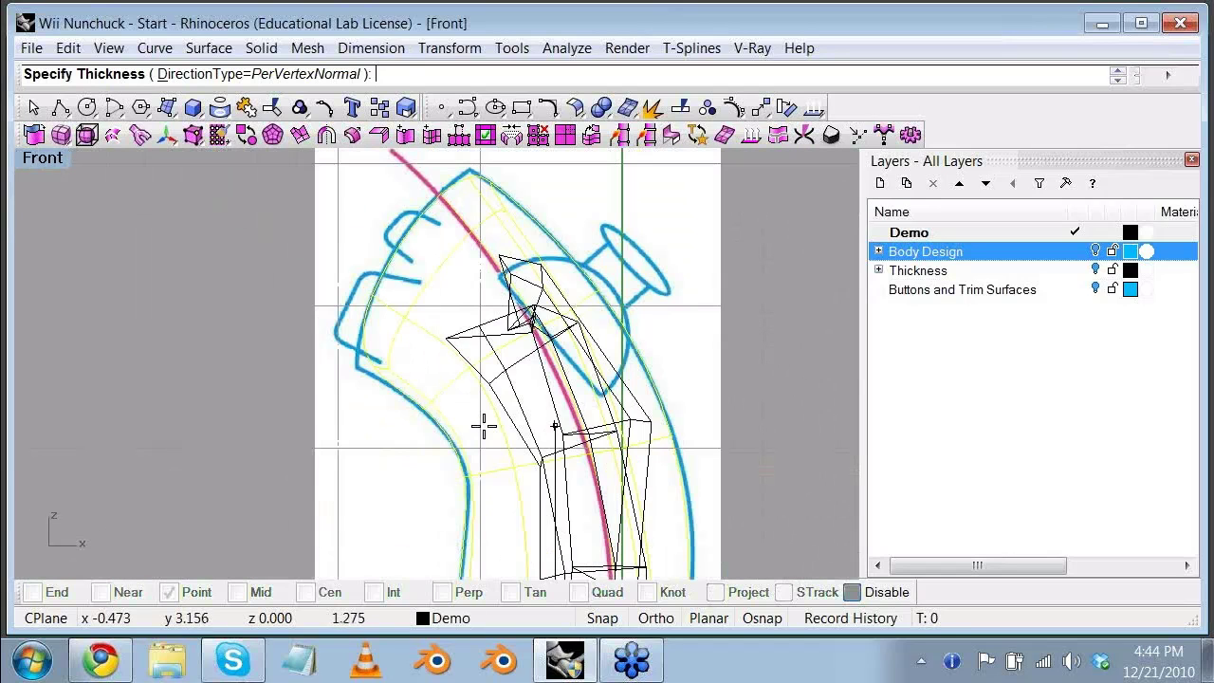
scroll(491, 480, "up", 3)
scroll(490, 480, "down", 1)
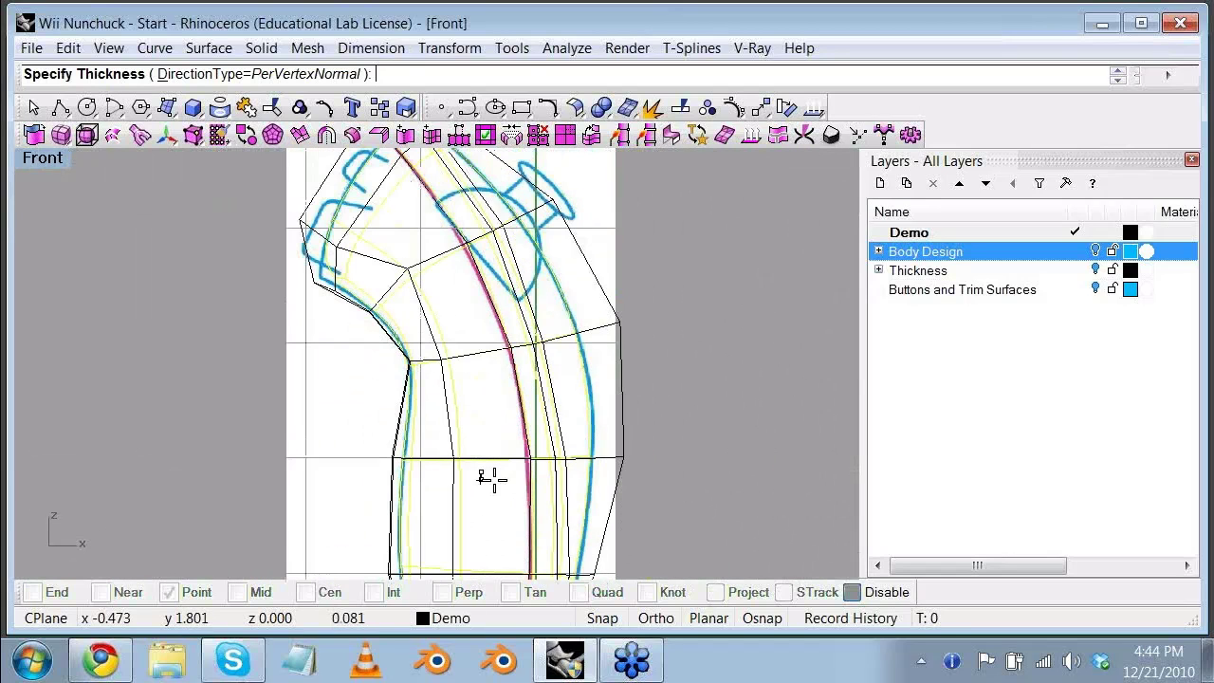
scroll(491, 480, "down", 1)
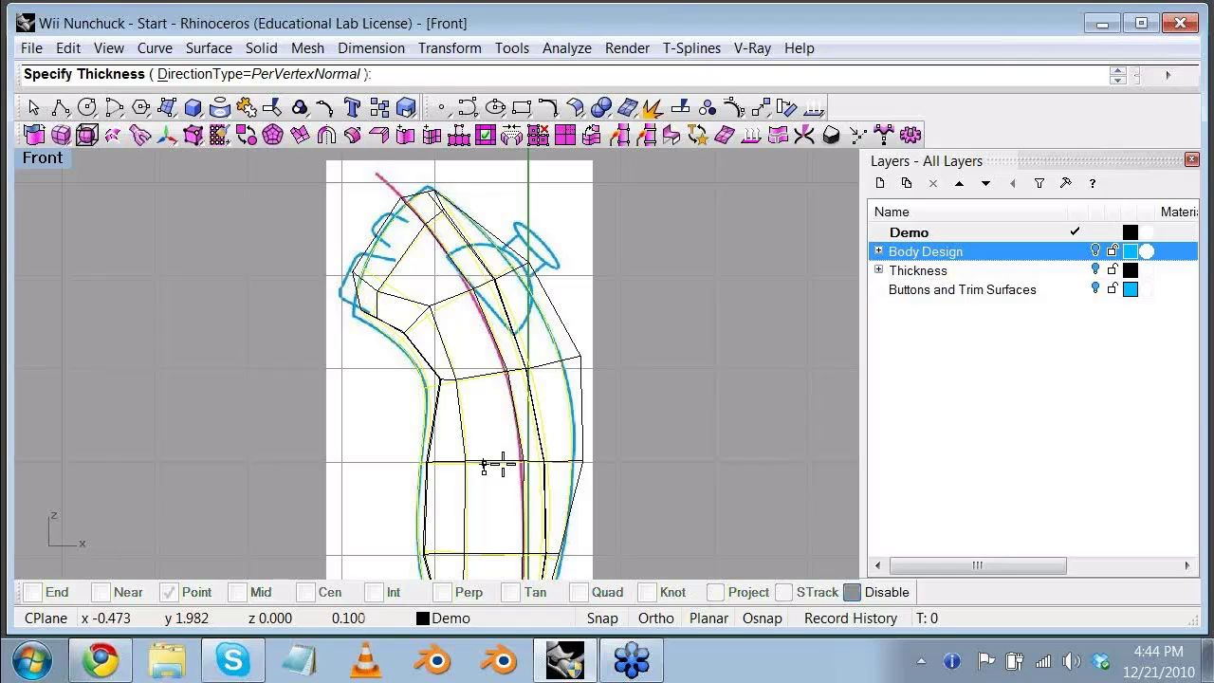
left_click(502, 467)
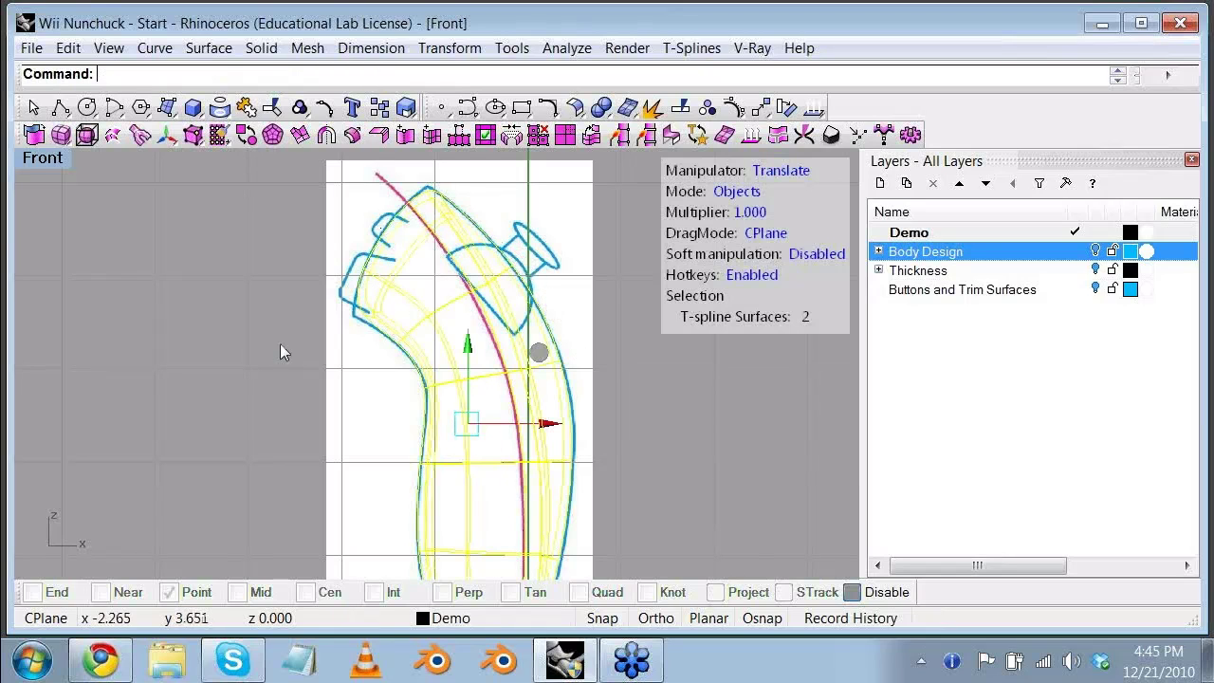
Step: Select one of the two thickened body surfaces and examine the inner and outer shells in the Perspective view
left_click(292, 376)
left_click(436, 402)
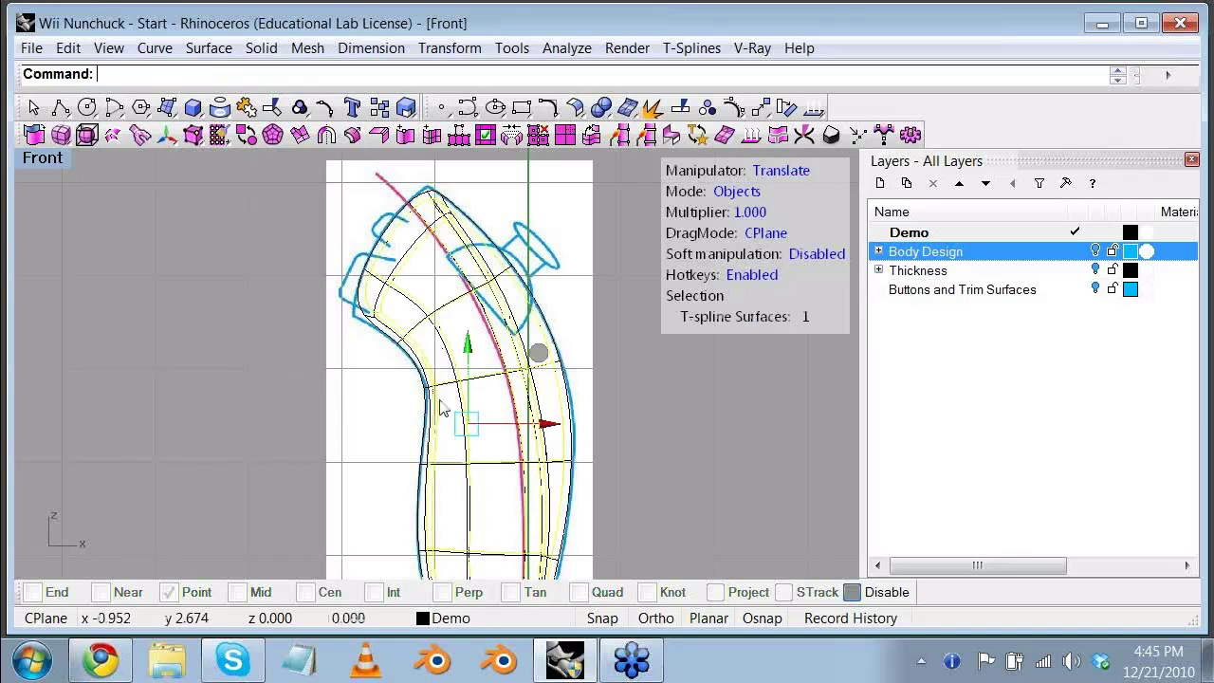
double_click(56, 162)
key("ctrl+m")
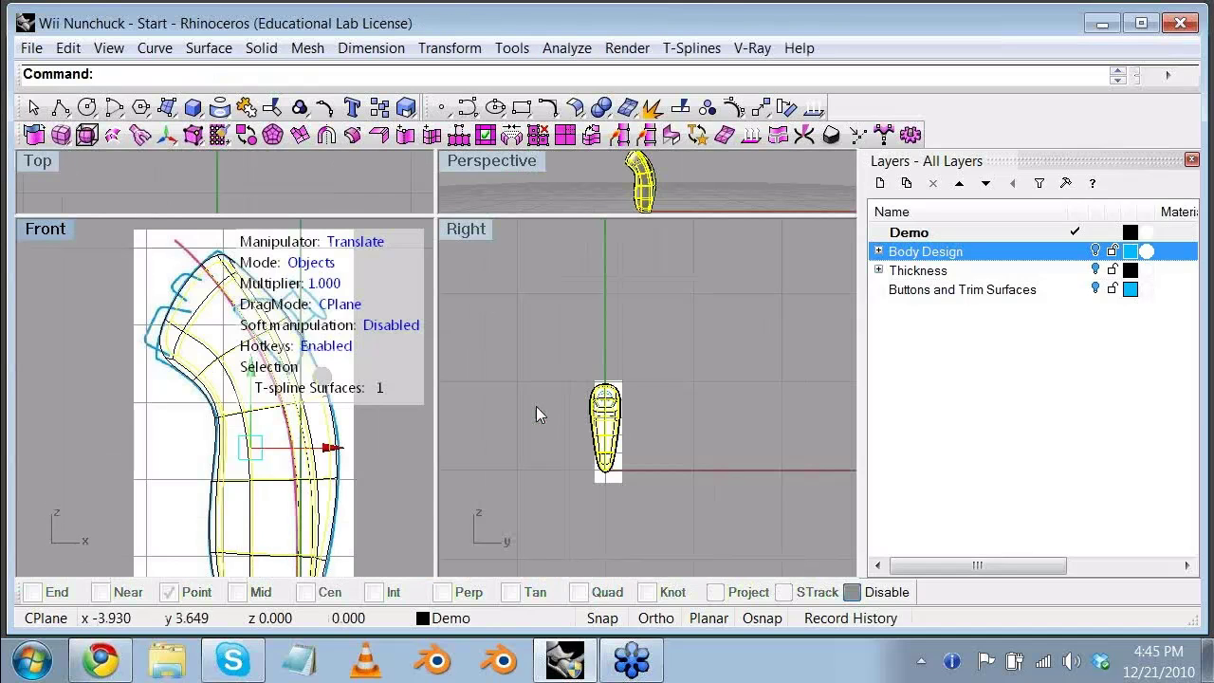
key("ctrl+m")
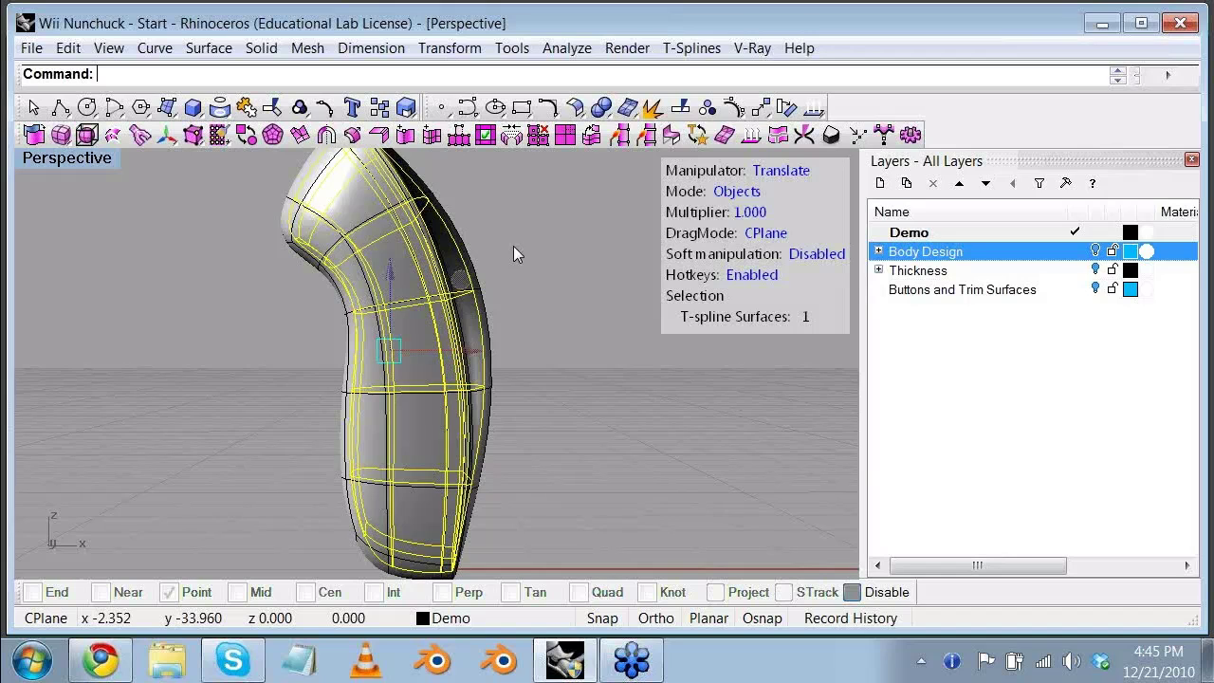
right_click_drag(513, 246, 523, 327)
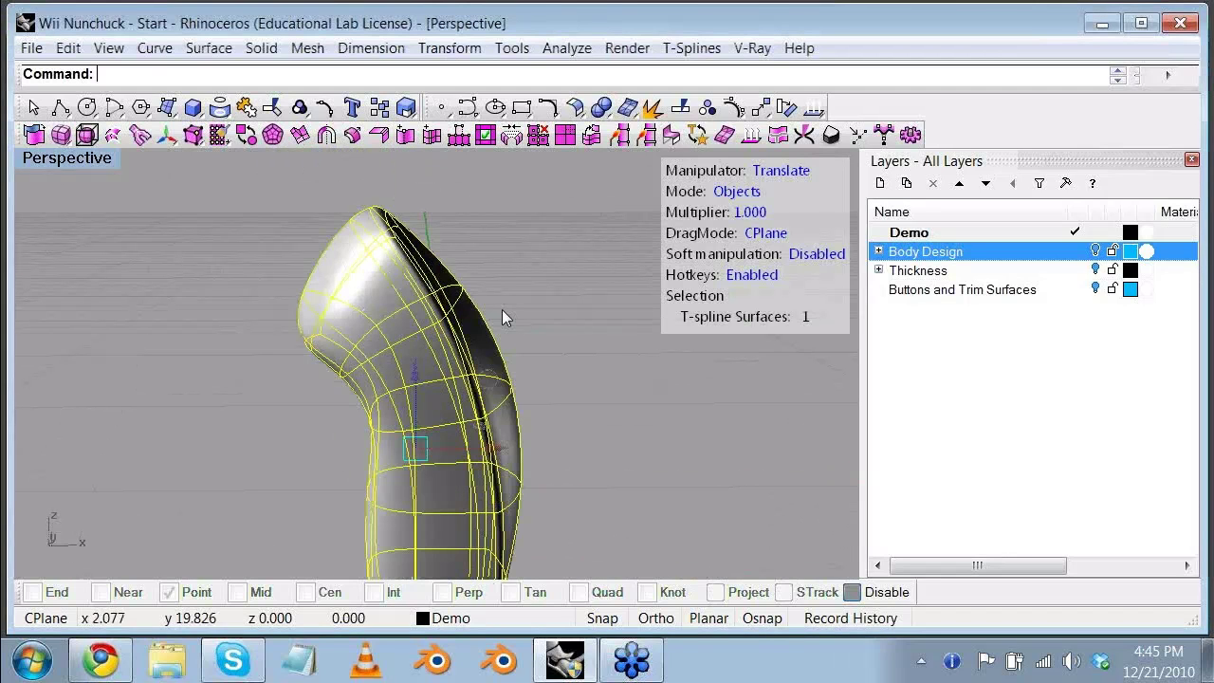
left_click(555, 425)
left_click(554, 417)
right_click_drag(554, 425, 385, 403)
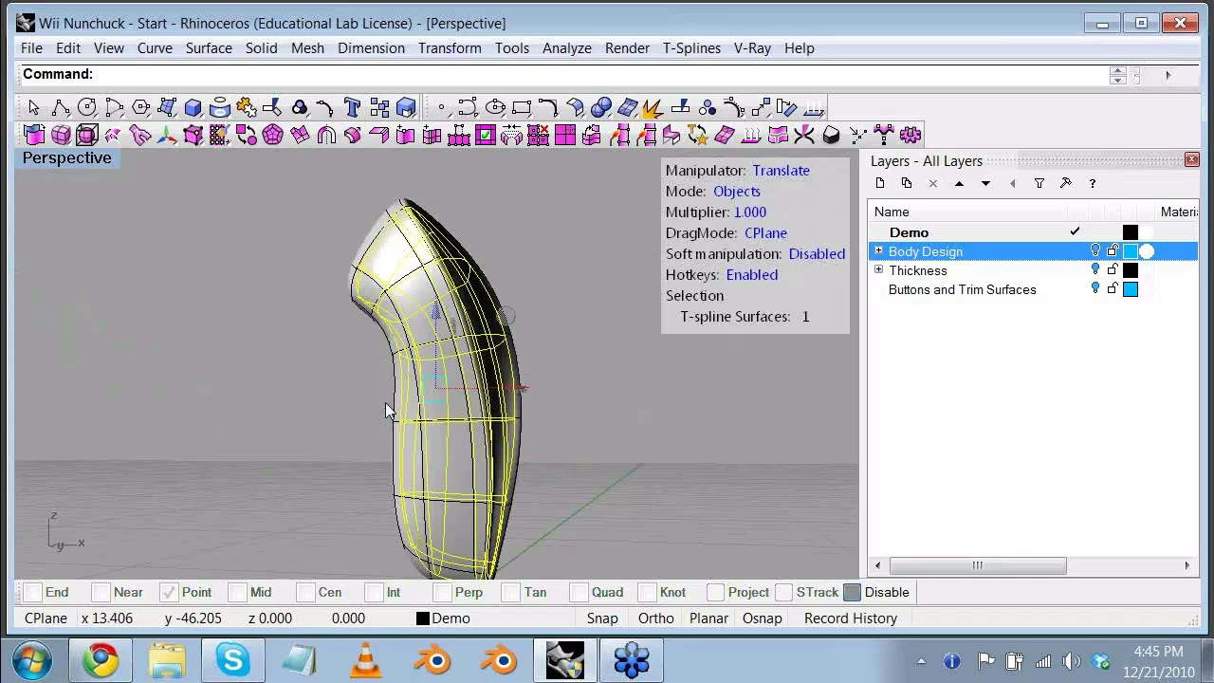
key("Escape")
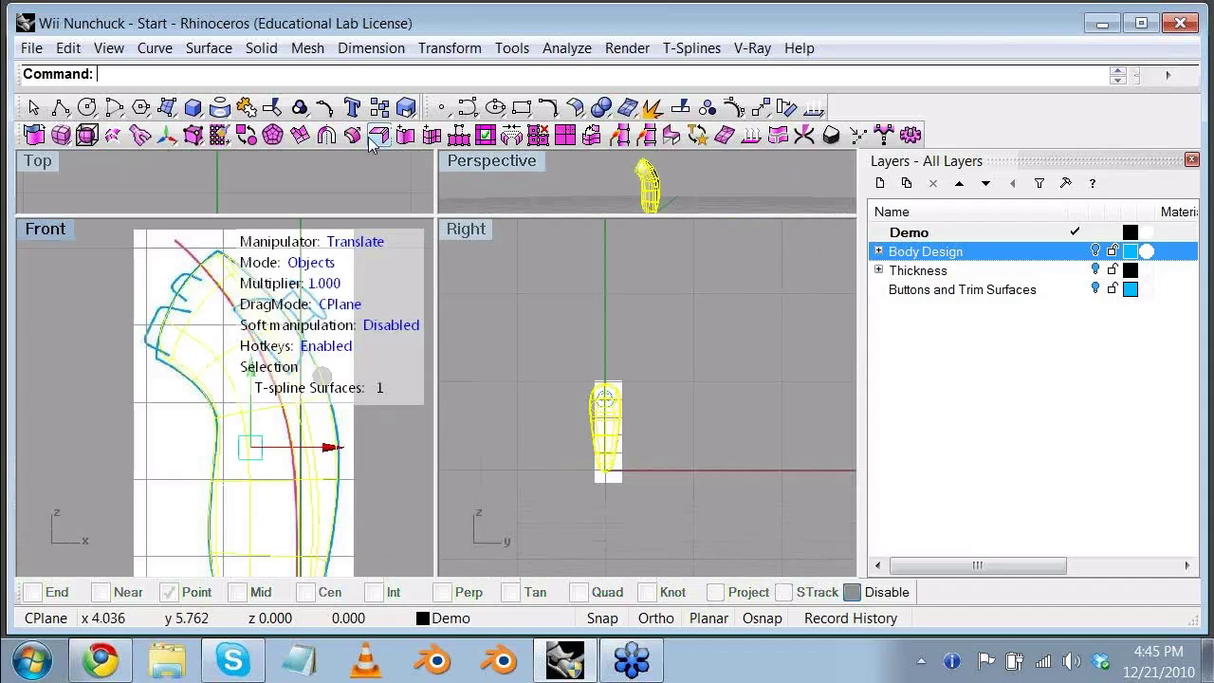
Step: Repeat the Thicken operation on the single body surface, picking a thickness of about 0.1 in the Front view
left_click(351, 134)
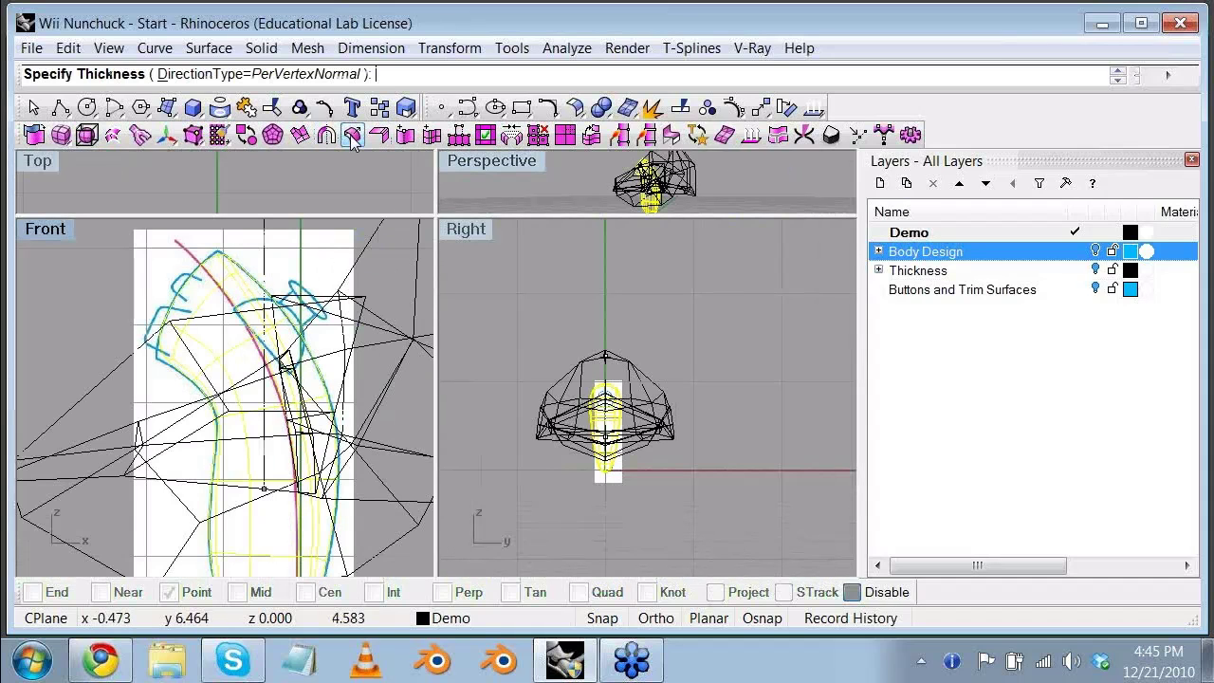
double_click(45, 229)
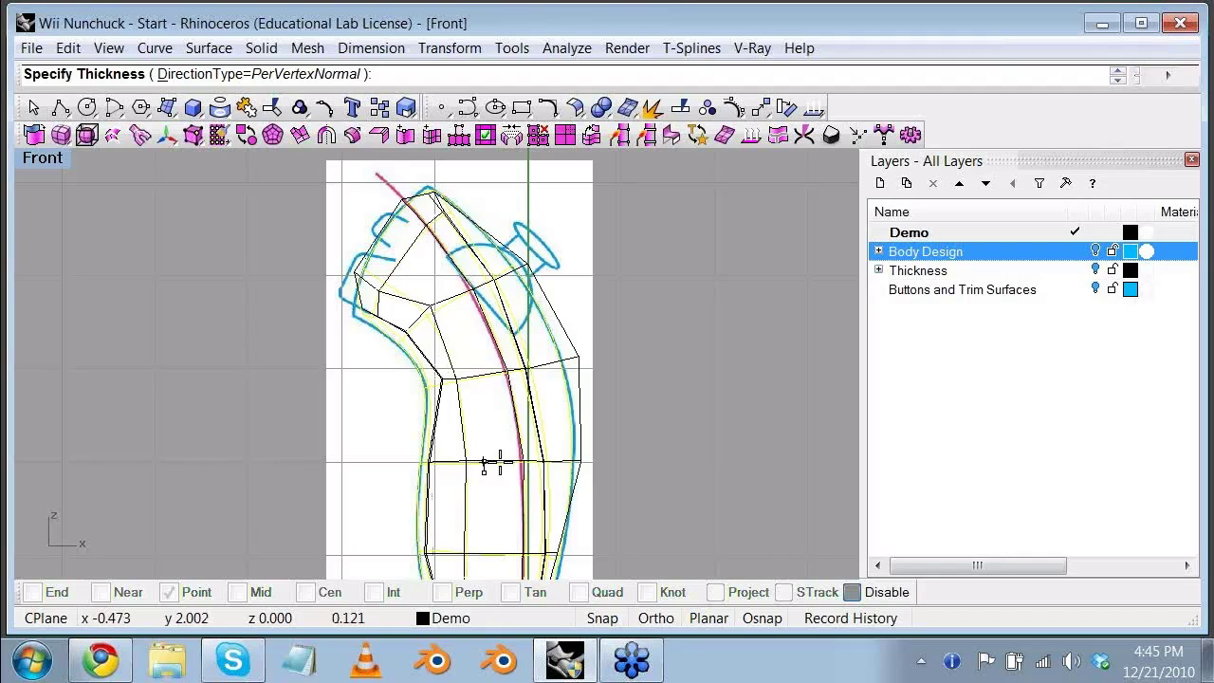
left_click(492, 465)
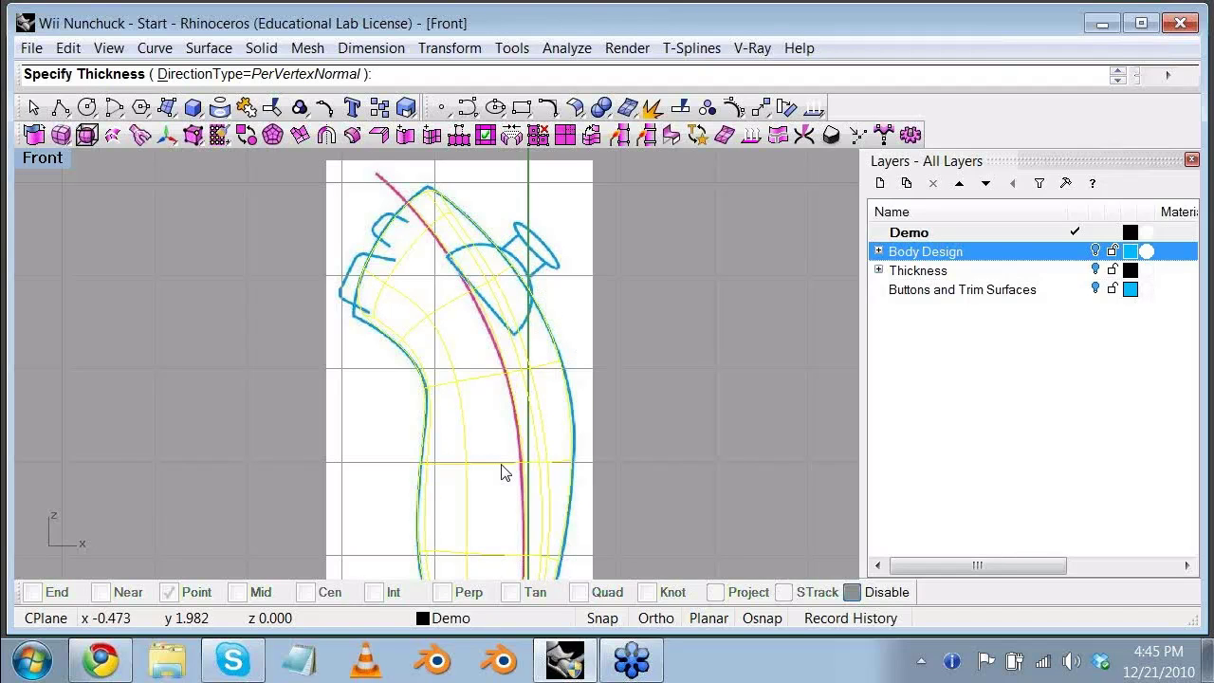
Step: Add a clipping plane applied to the Front view, drawing its rectangle around the whole body with grid snap enabled
double_click(44, 160)
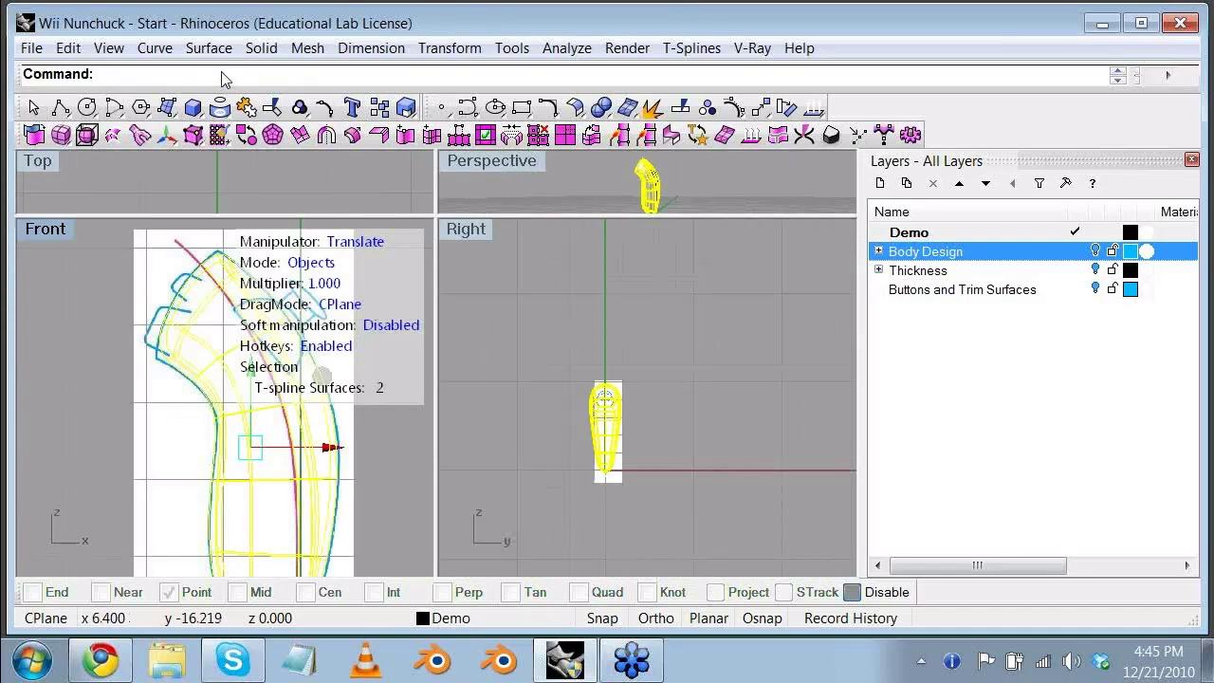
type("ClippingPlane")
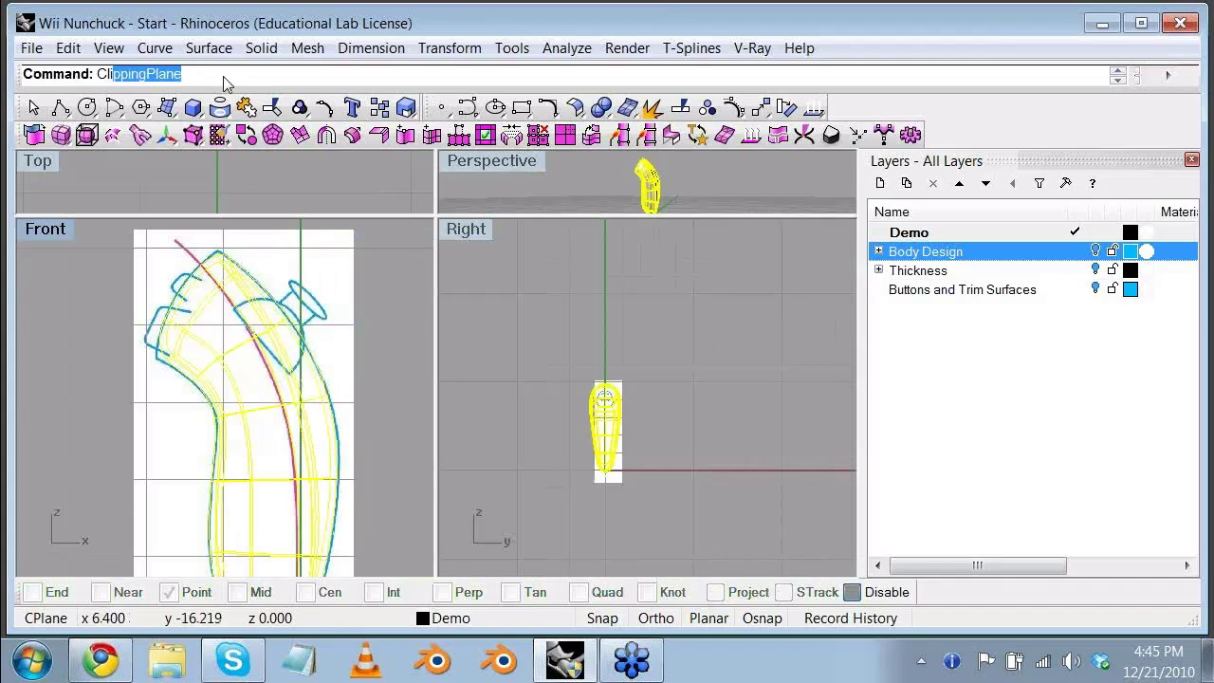
key("Return")
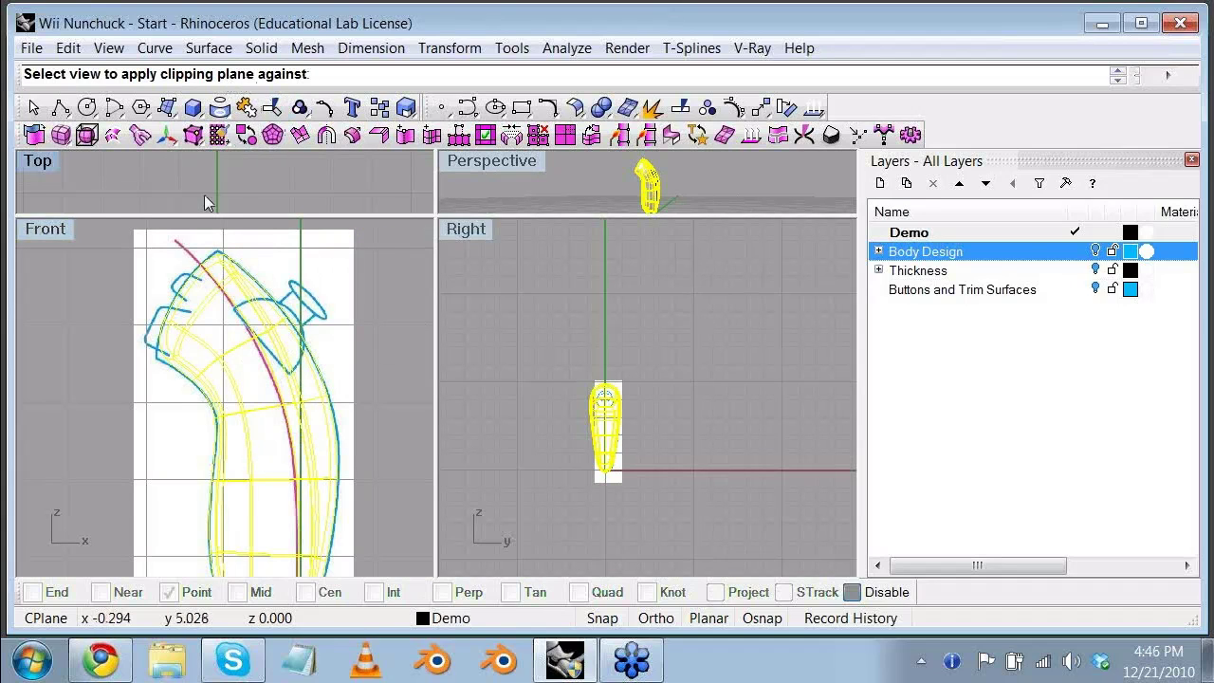
left_click(98, 302)
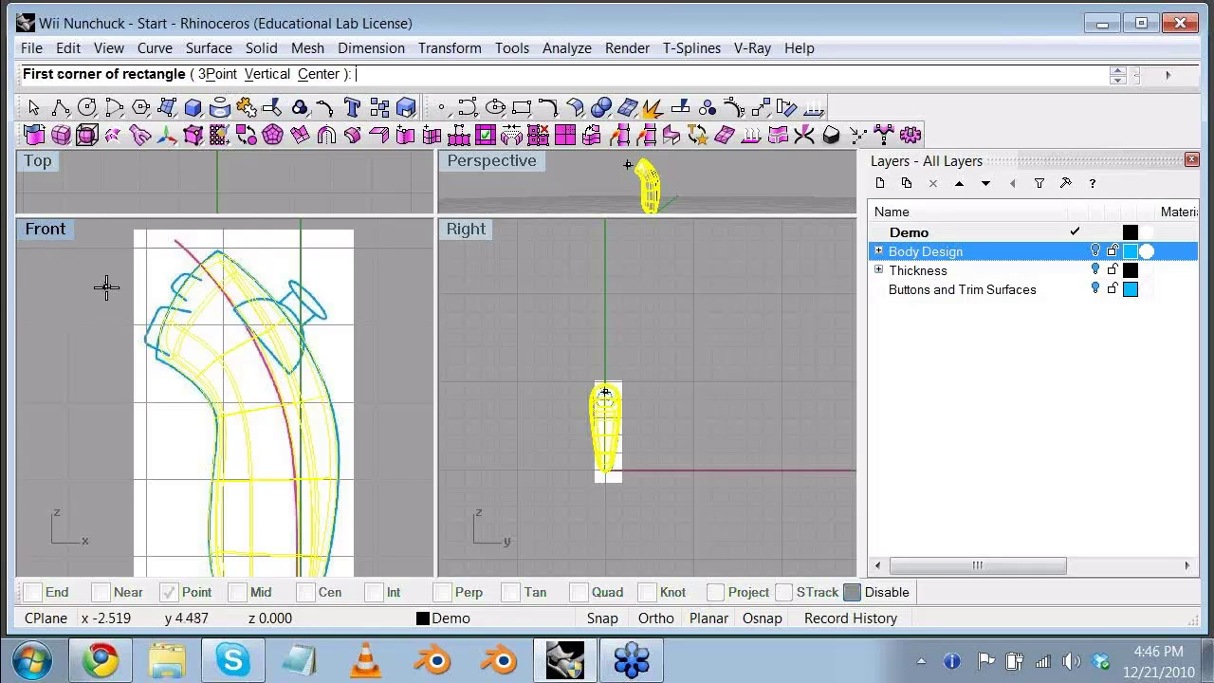
scroll(107, 283, "down", 4)
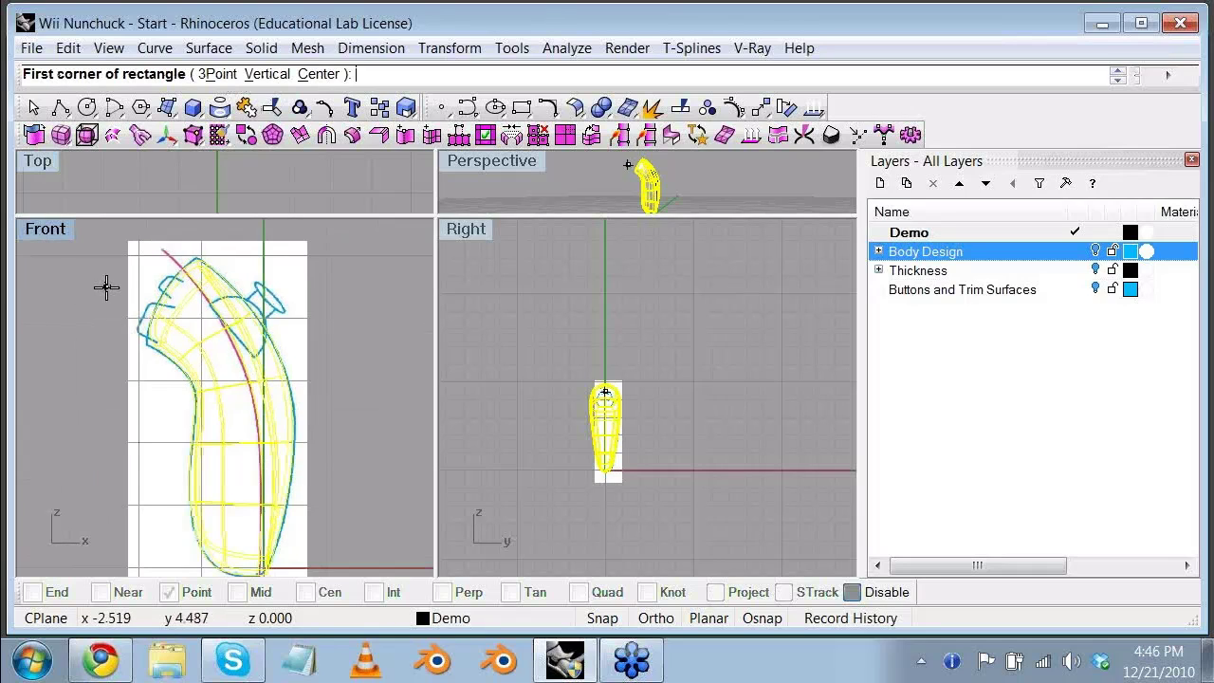
left_click(602, 617)
left_click(87, 225)
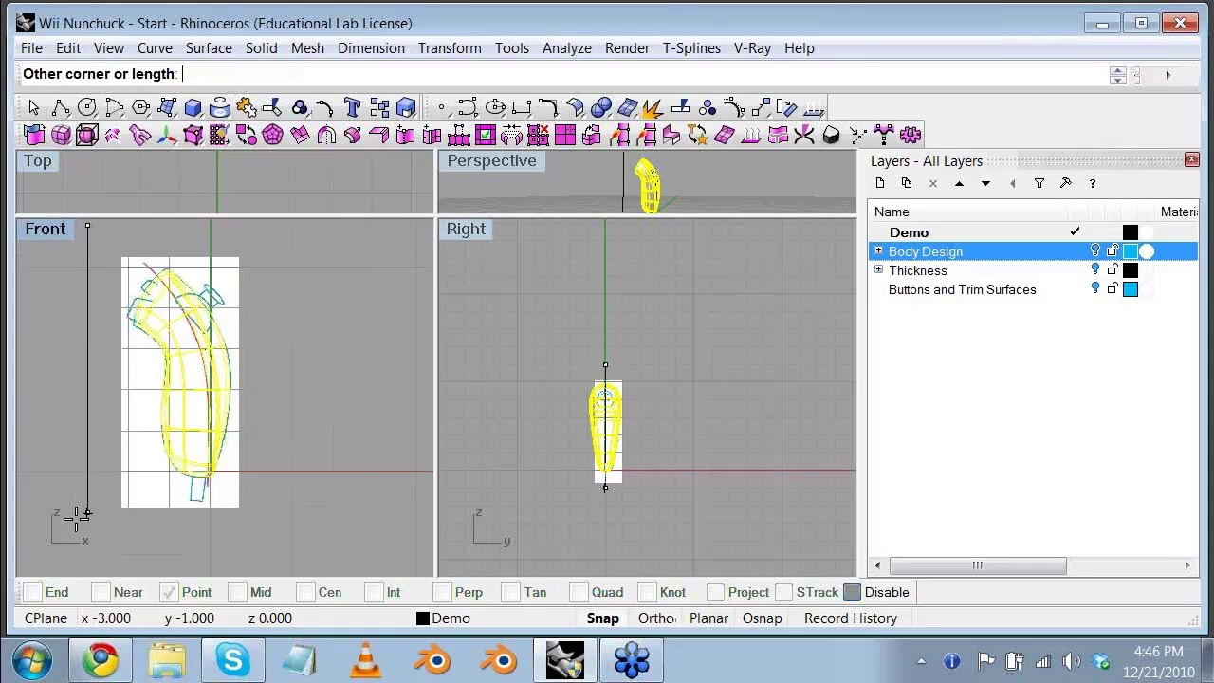
key("Escape")
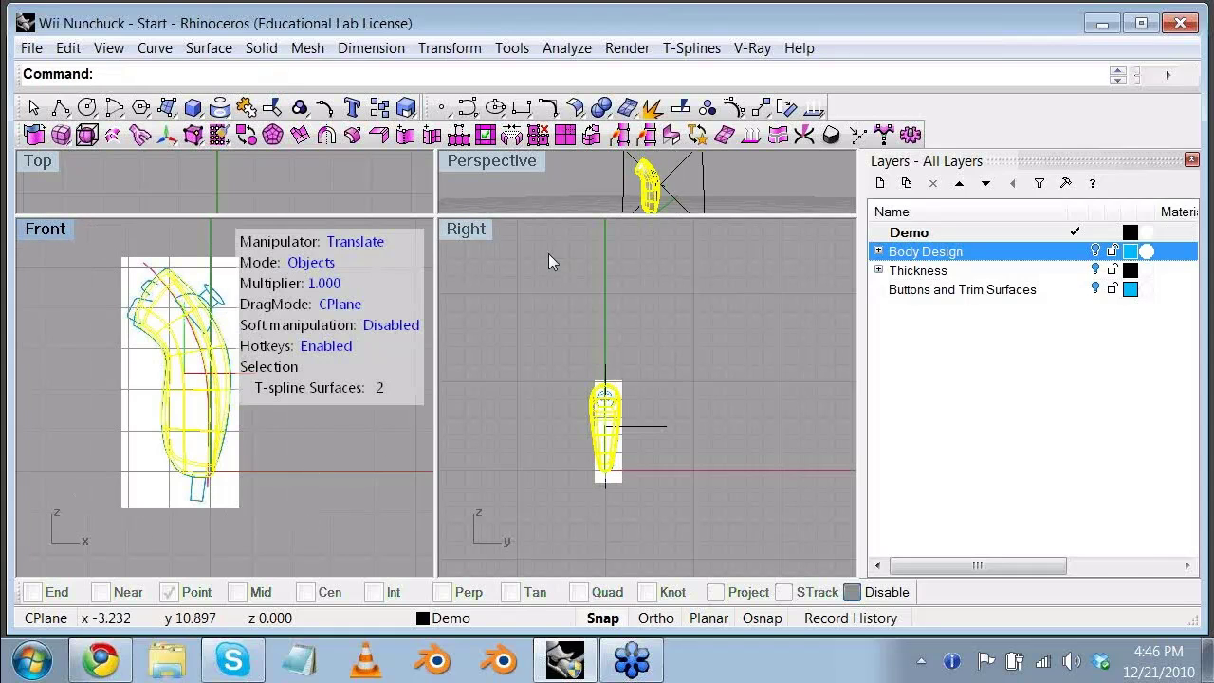
Step: Examine the clipping plane around the body in the maximized Perspective view and delete the plane
double_click(522, 171)
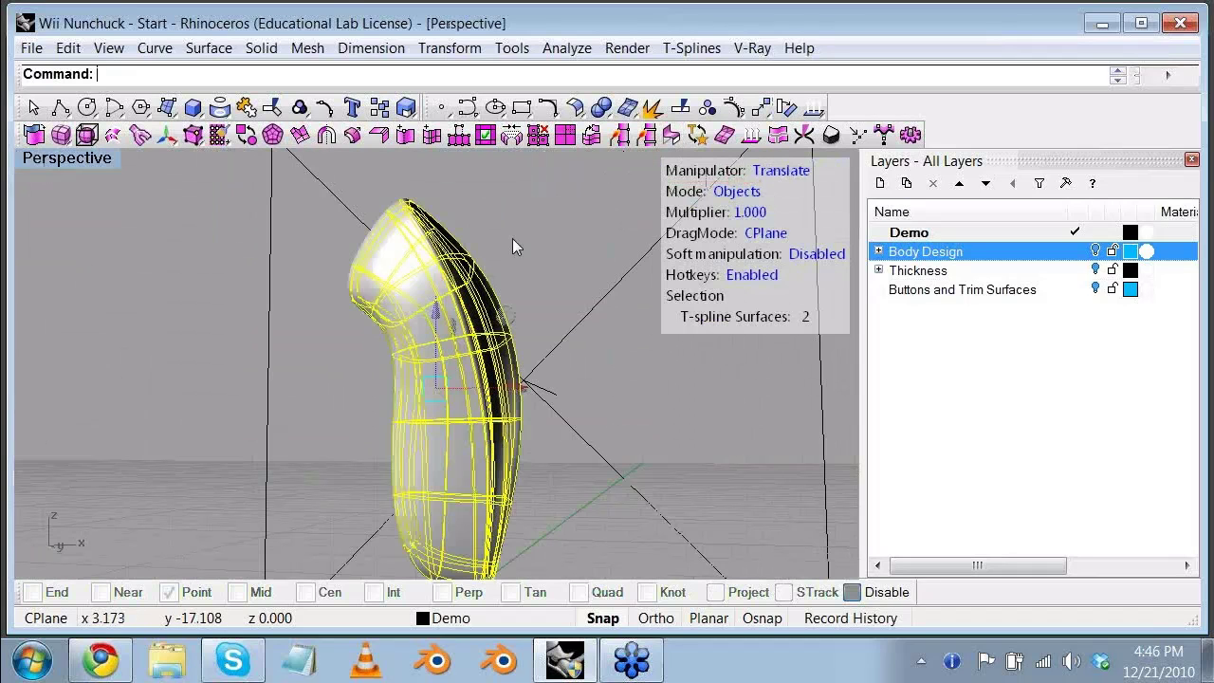
right_click_drag(512, 240, 454, 298)
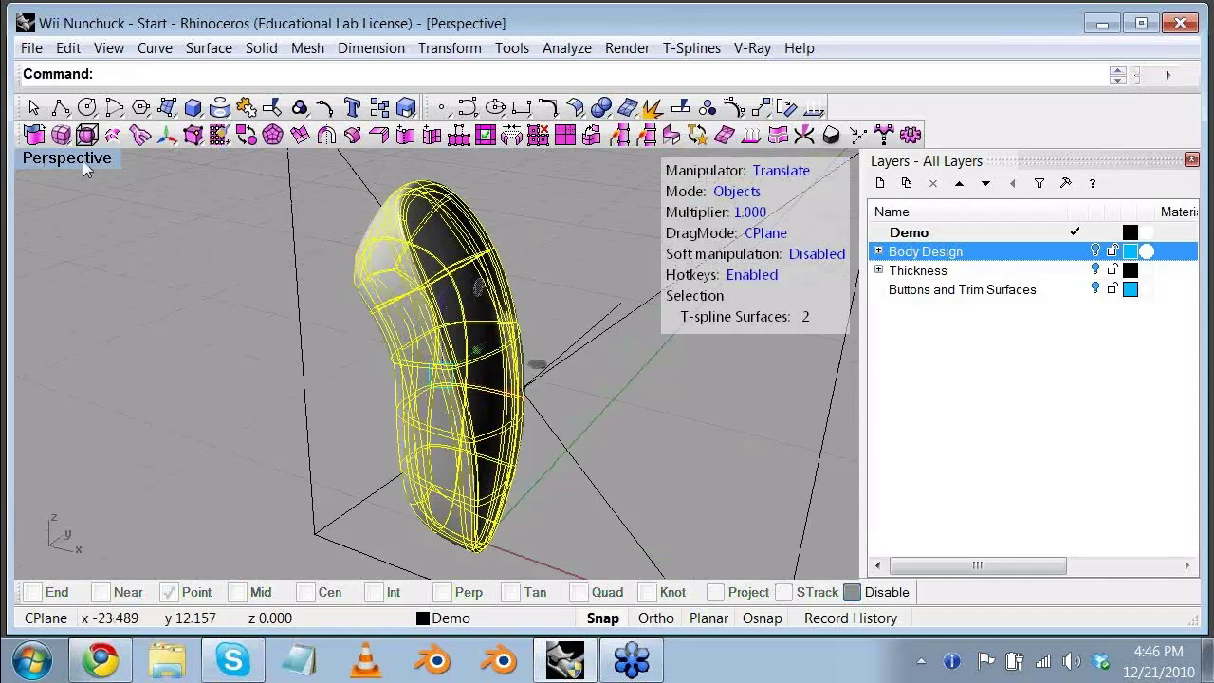
left_click(152, 254)
scroll(536, 311, "down", 3)
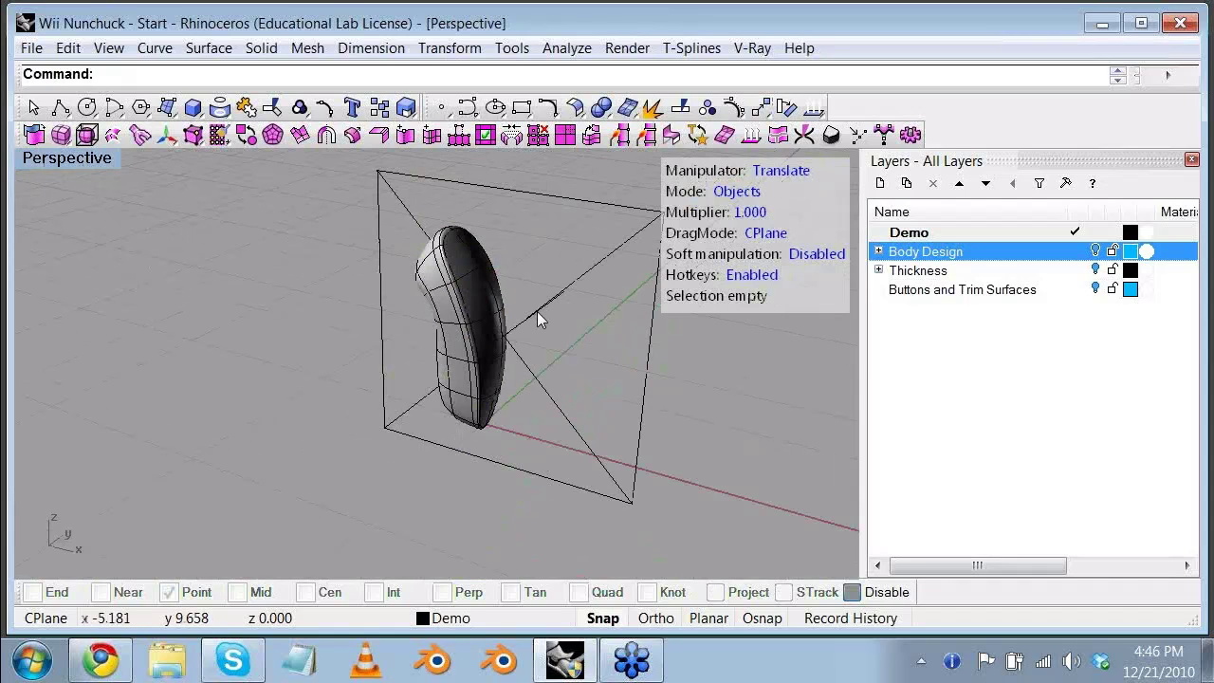
right_click_drag(537, 312, 478, 254)
left_click(478, 254)
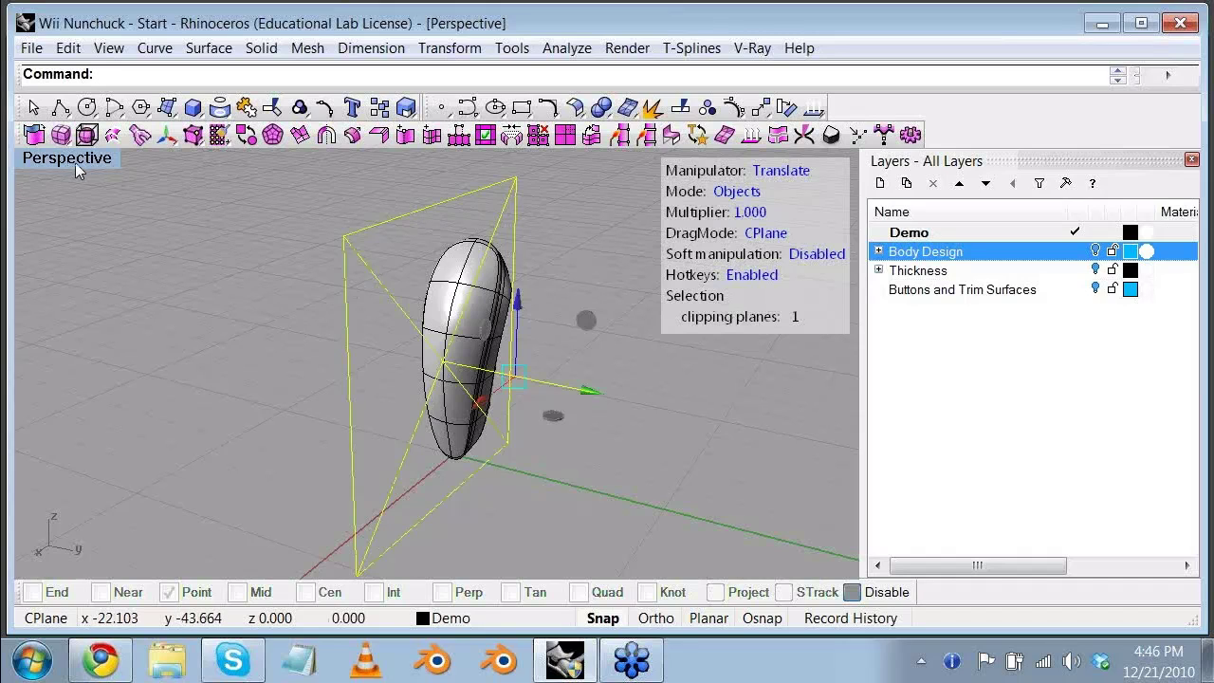
key("Delete")
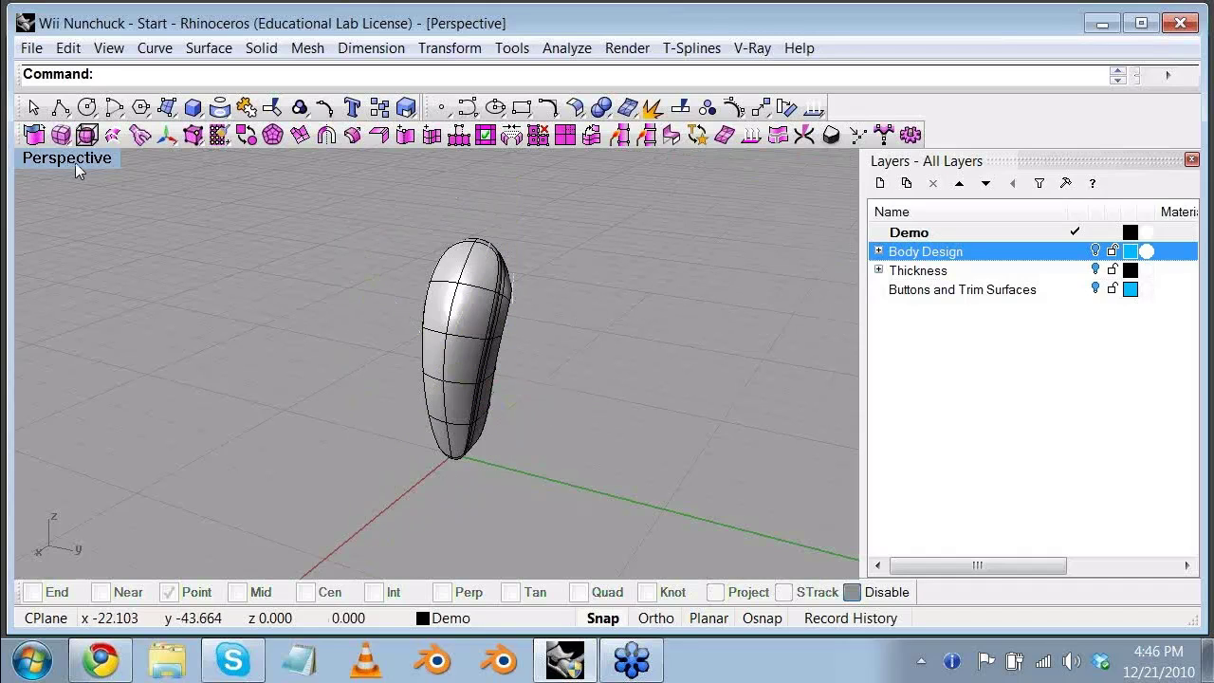
Step: Add a clipping plane applied to the Perspective view, drawn in the Front view about 7 by 7 units around the body
double_click(75, 162)
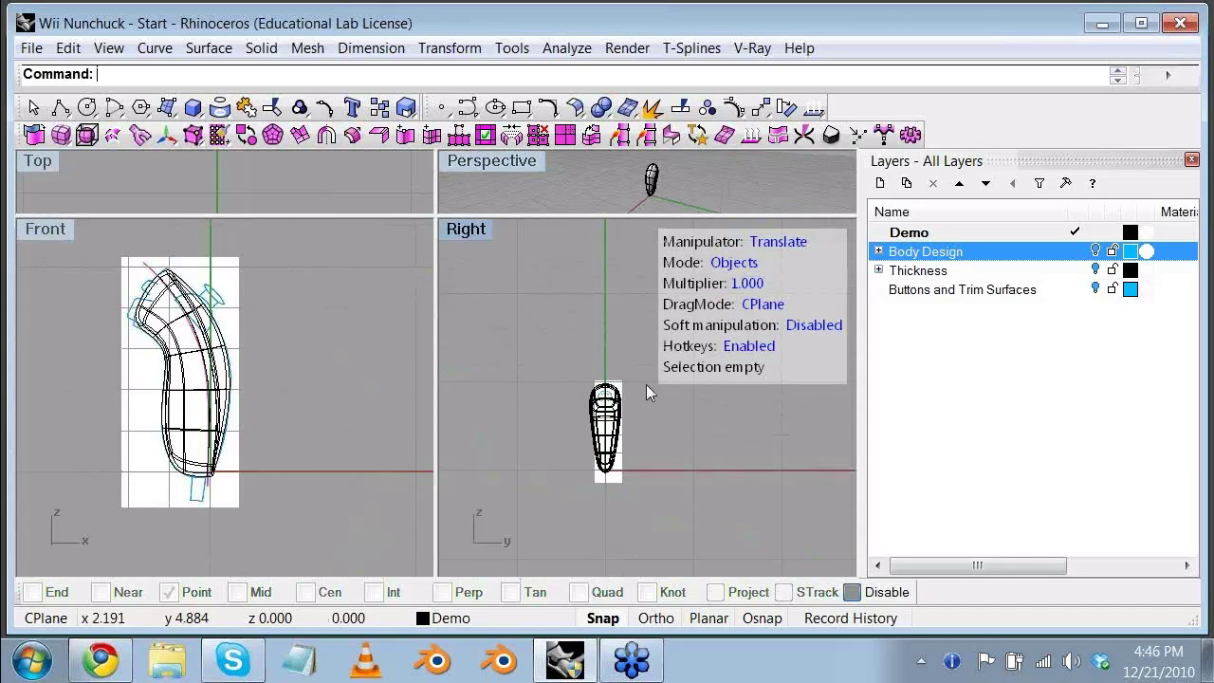
scroll(561, 367, "up", 3)
scroll(561, 357, "down", 2)
right_click_drag(560, 357, 565, 297)
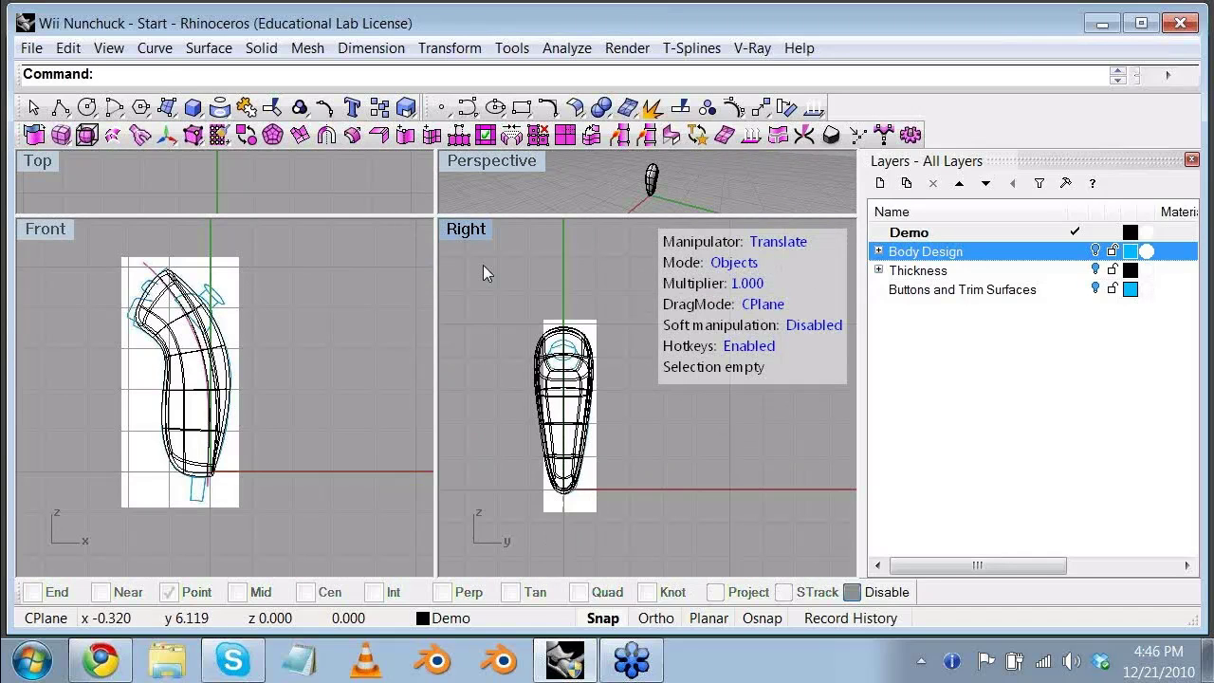
type("ClippingPlane")
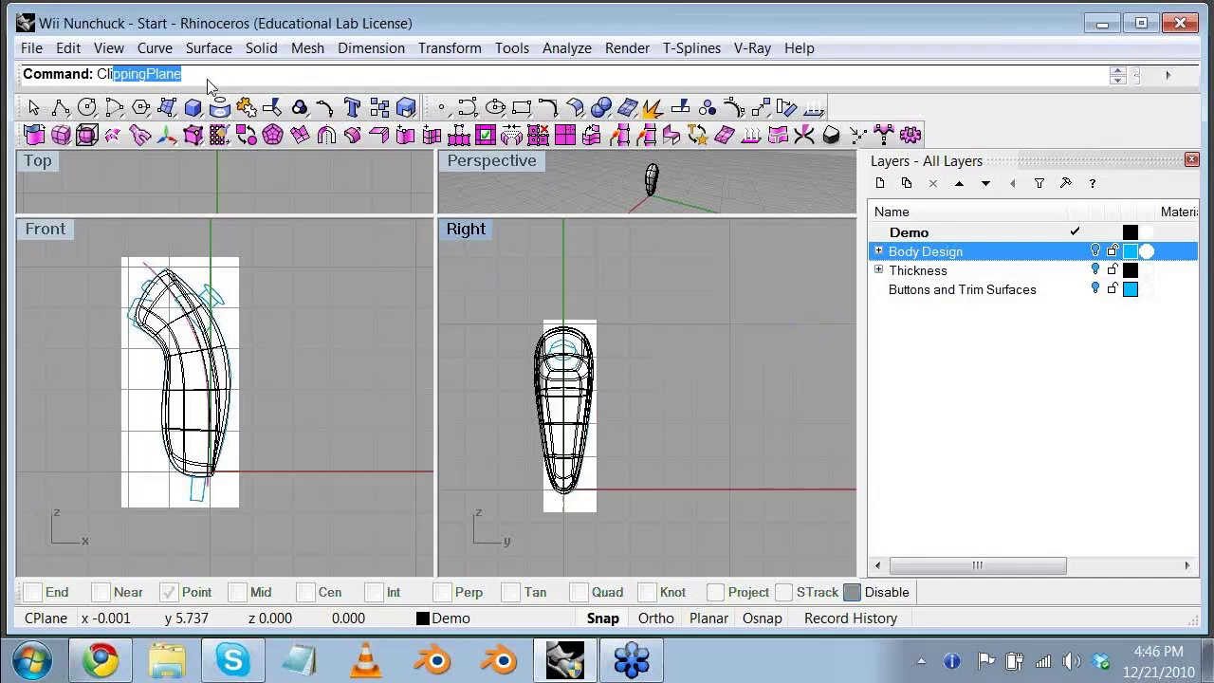
key("Return")
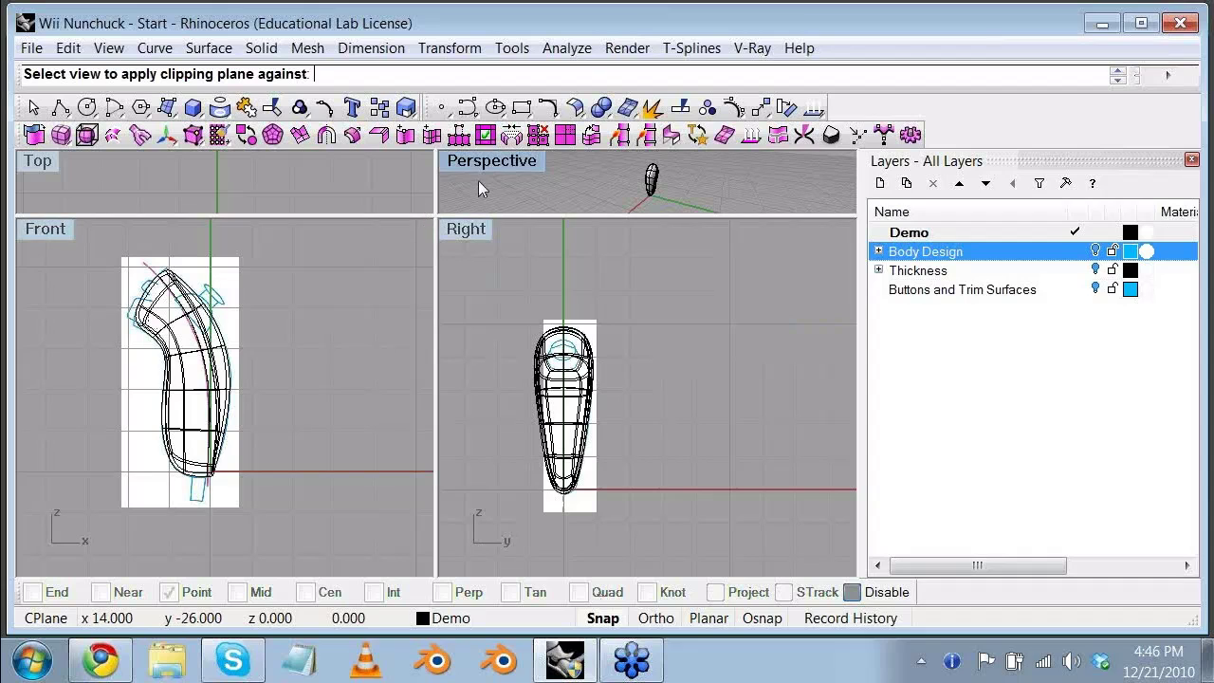
left_click(574, 170)
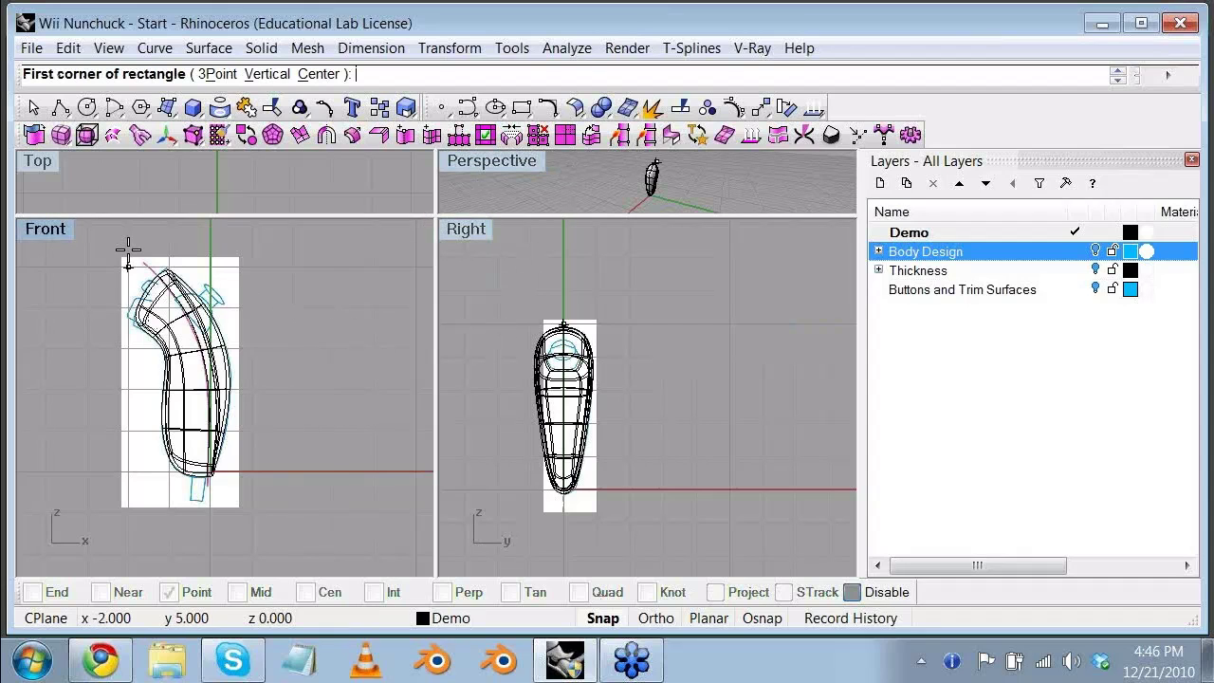
left_click(87, 226)
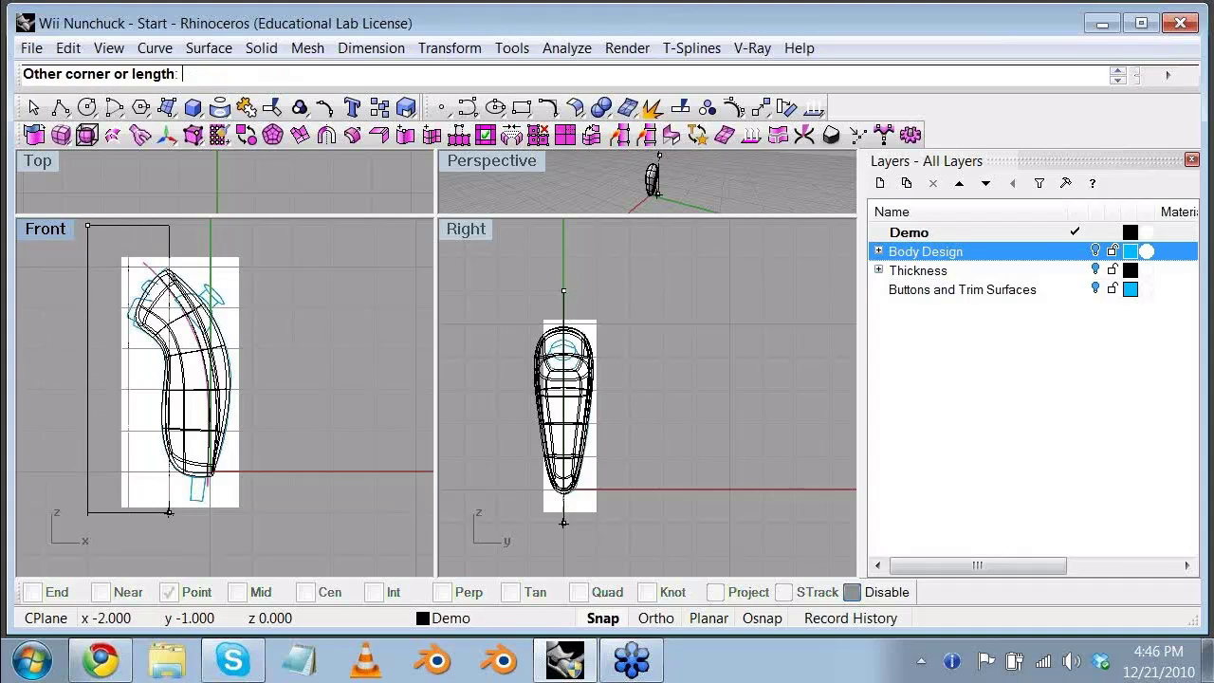
left_click(374, 512)
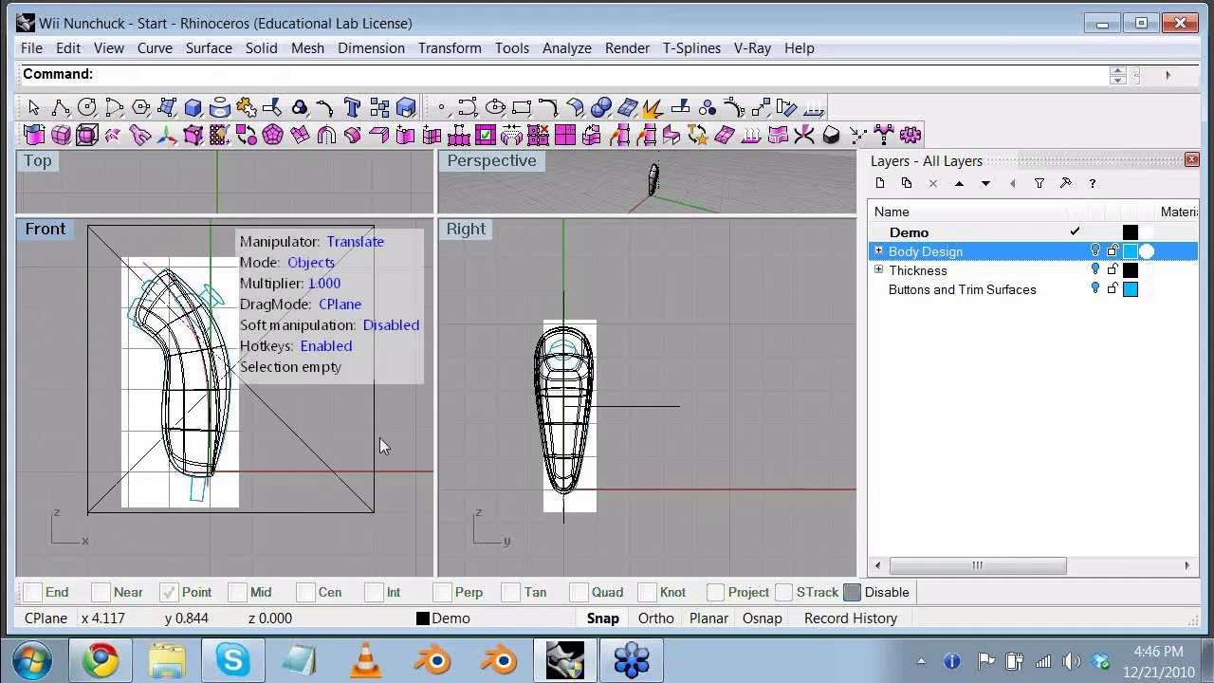
Step: Examine the sectioned body in the maximized Perspective view, selecting one T-spline surface to distinguish the inner and outer shells
double_click(507, 160)
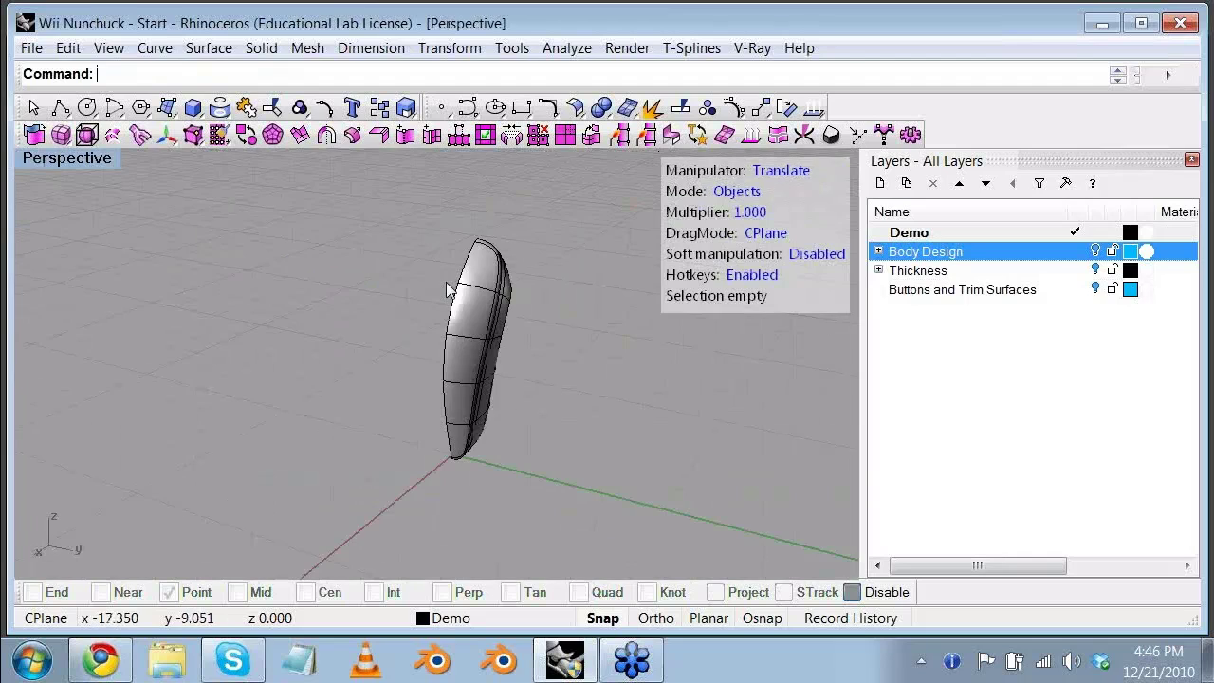
right_click_drag(364, 297, 438, 306)
left_click(438, 298)
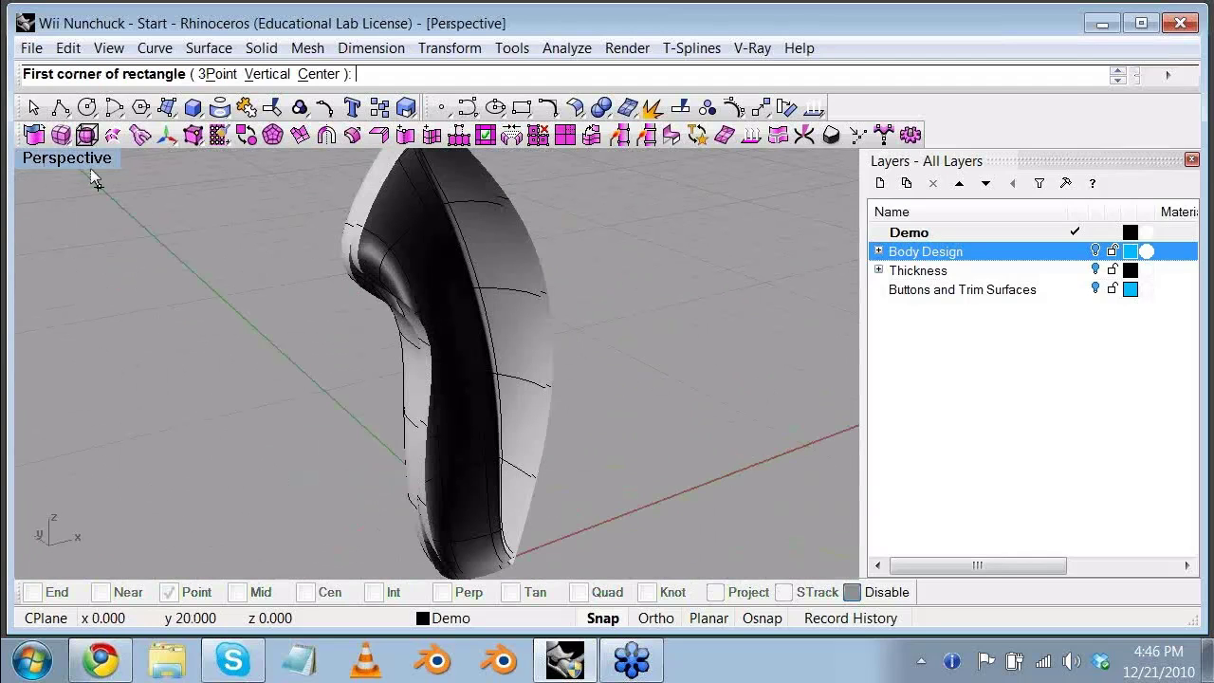
key("Escape")
left_click(486, 194)
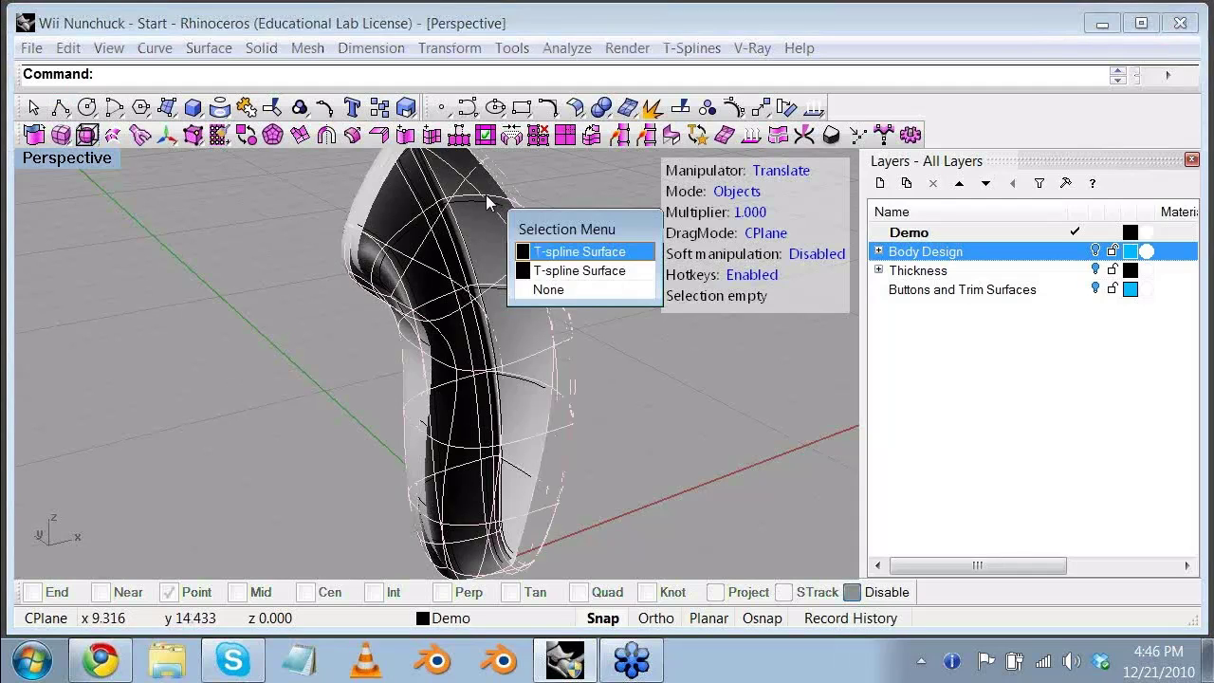
left_click(563, 273)
right_click_drag(560, 338, 503, 230)
key("Escape")
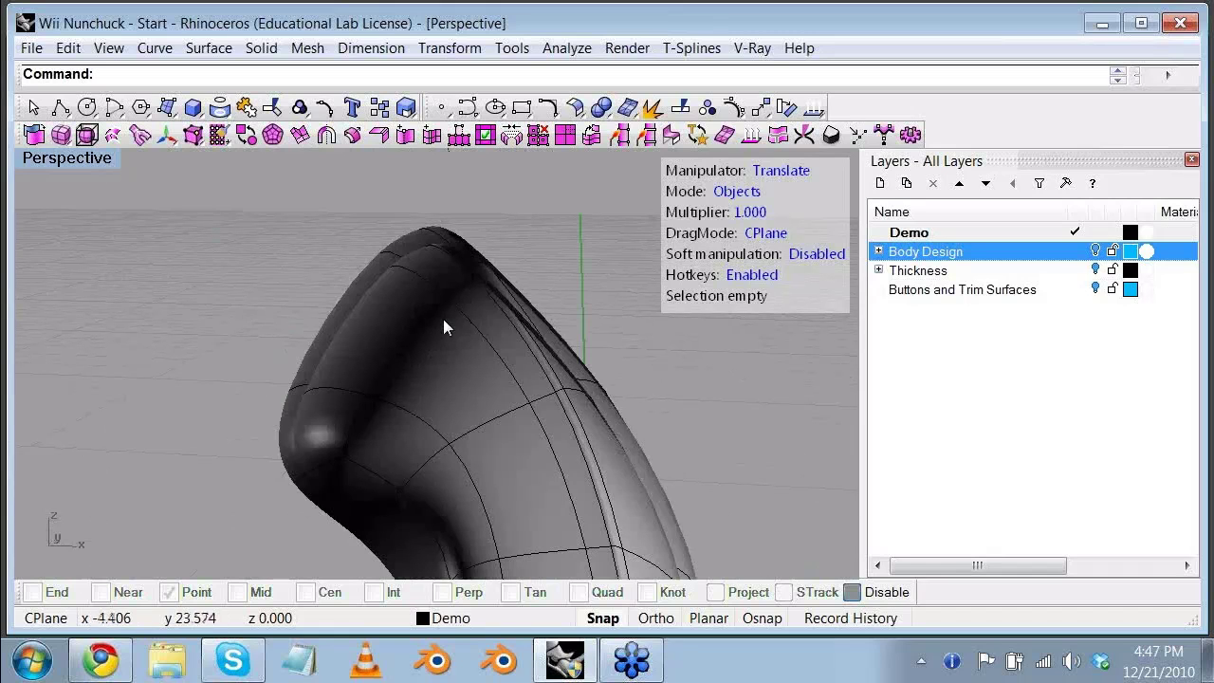
Step: Select the inner body surface, show its control points in Verts mode, and switch back to Objects mode
left_click(415, 274)
left_click(502, 343)
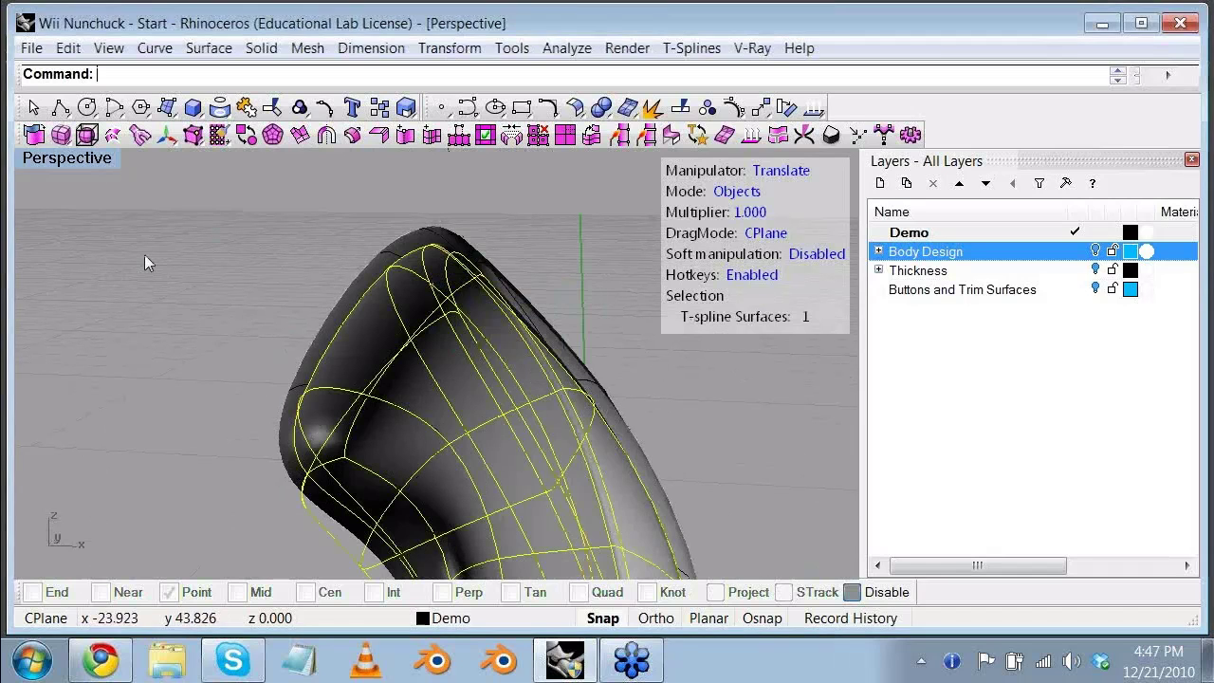
left_click(741, 191)
right_click_drag(741, 192, 586, 281)
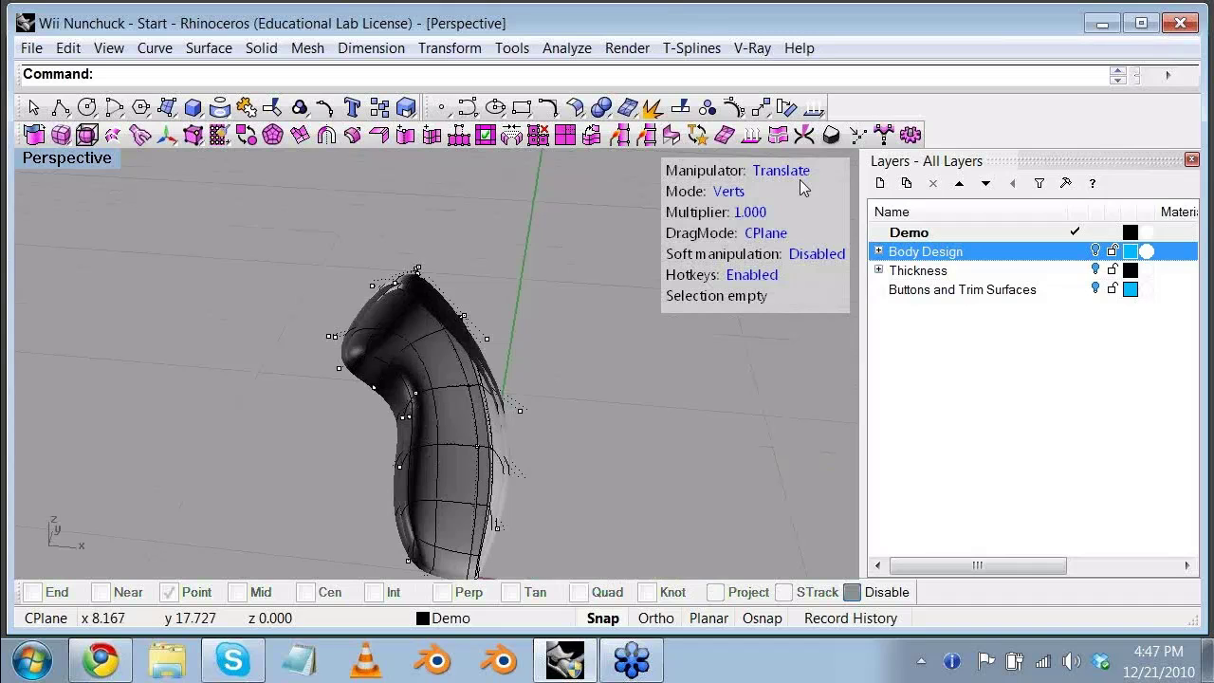
left_click(728, 194)
left_click(728, 194)
Step: Select the inner surface in Objects mode, shift it slightly along the Y axis, and inspect the shell from both sides
left_click(372, 316)
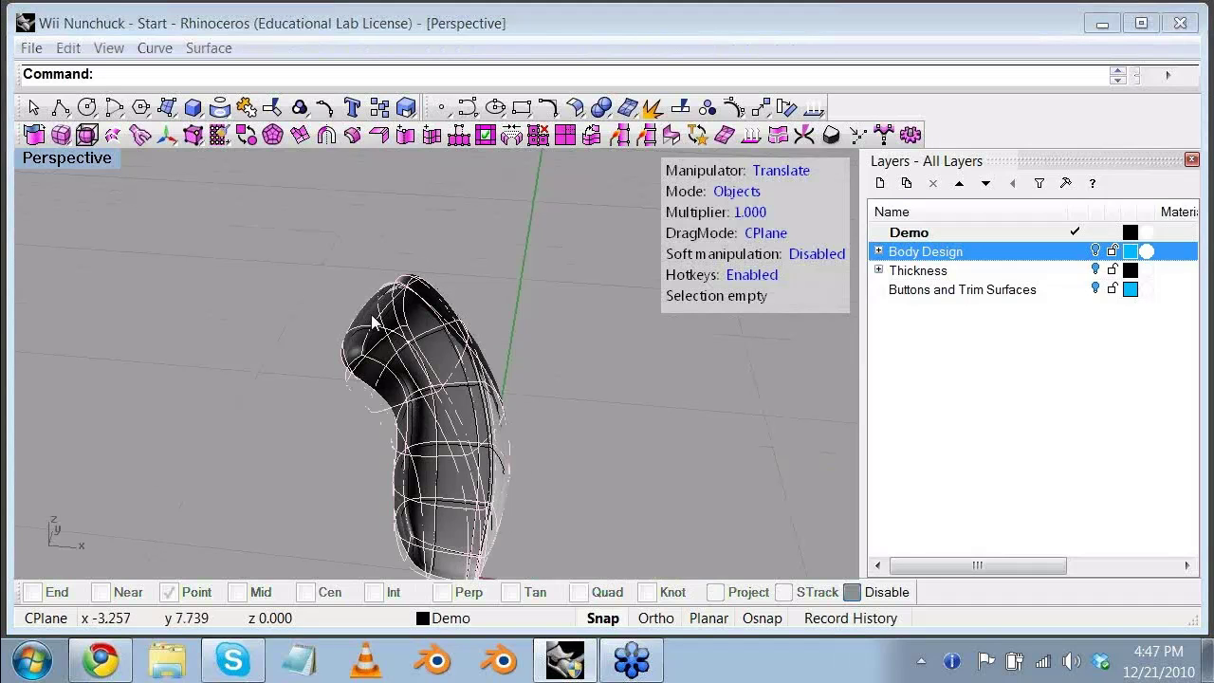
left_click(374, 323)
left_click(420, 388)
right_click_drag(531, 360, 458, 401)
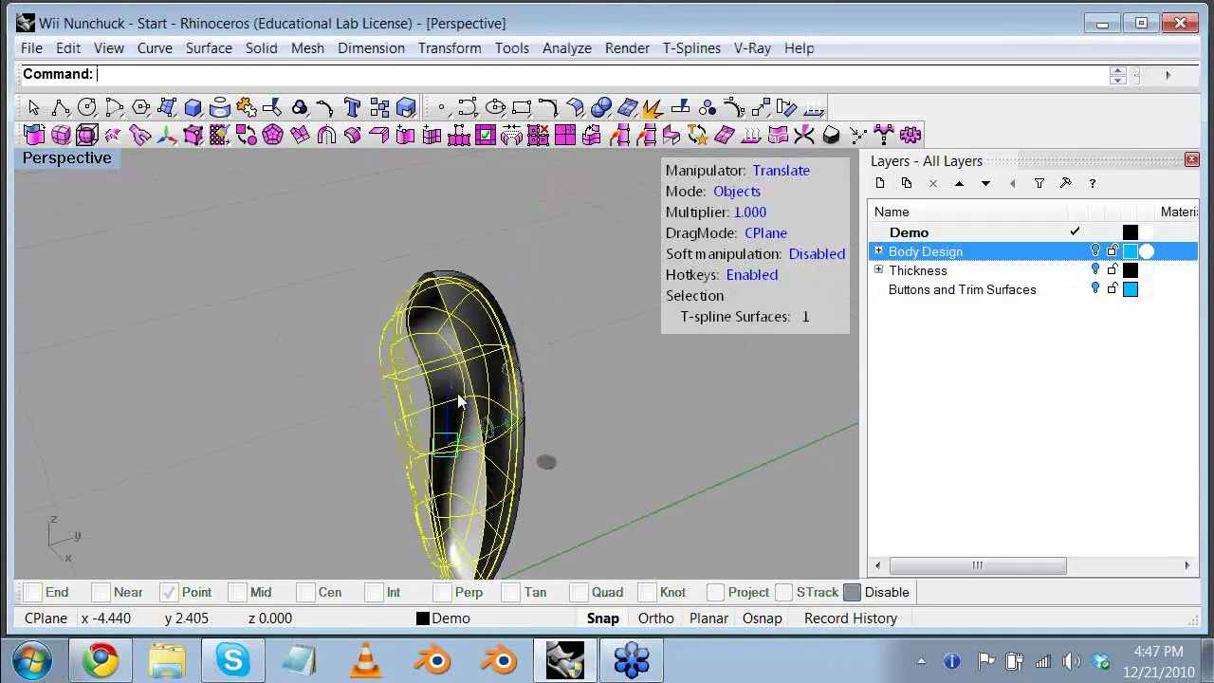
mouse_move(515, 419)
left_mouse_down()
mouse_move(502, 424)
mouse_move(513, 420)
left_mouse_up()
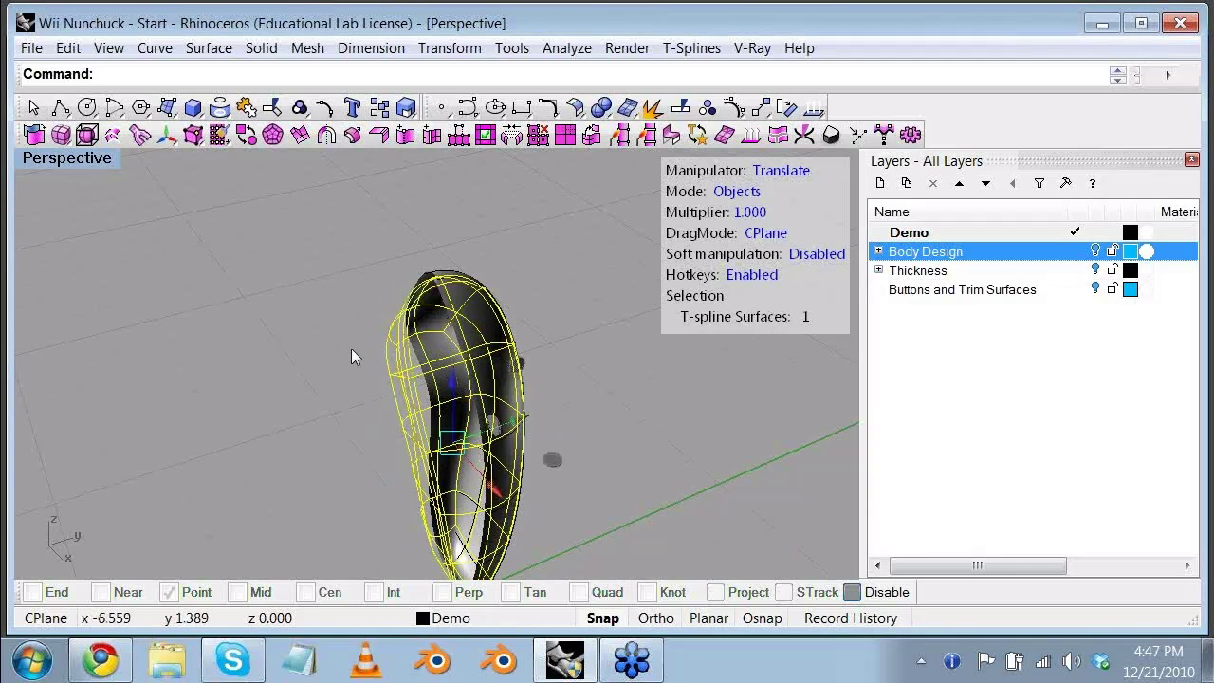
right_click_drag(351, 349, 74, 520)
right_click_drag(417, 360, 733, 272)
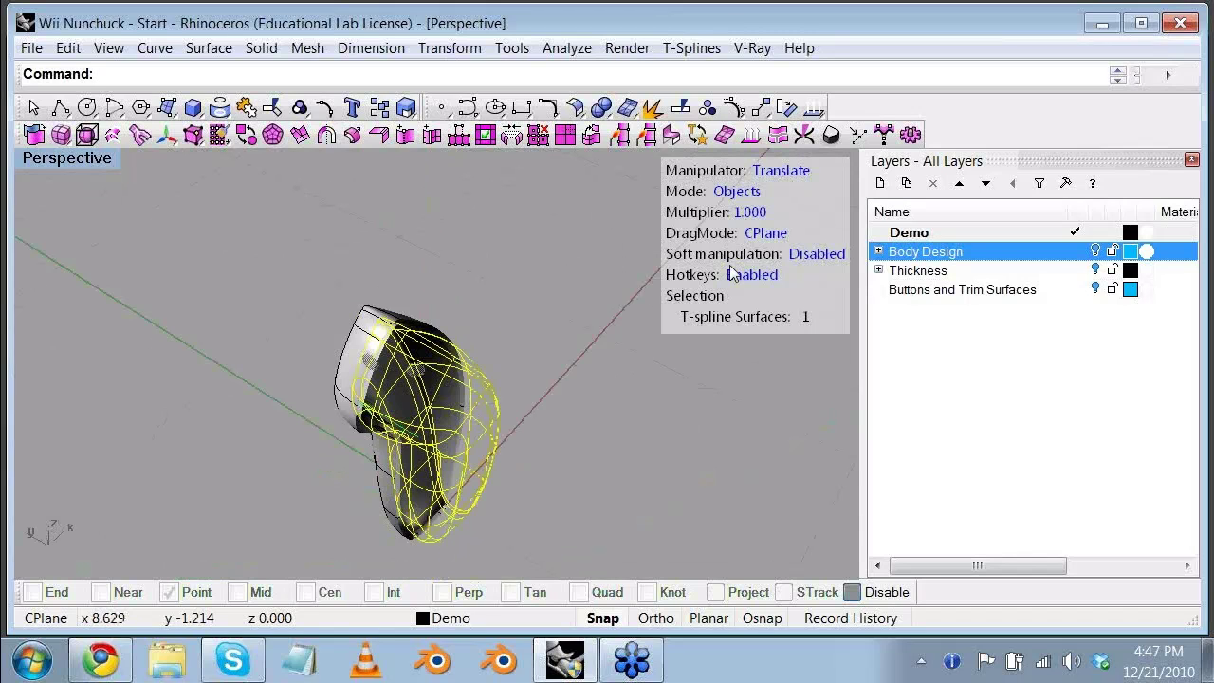
Step: In Verts mode, select the vertices around the top of the body and move them slightly upward along Z
left_click(736, 192)
right_click_drag(449, 292, 374, 245)
left_click_drag(373, 245, 441, 301)
right_click_drag(440, 302, 617, 258)
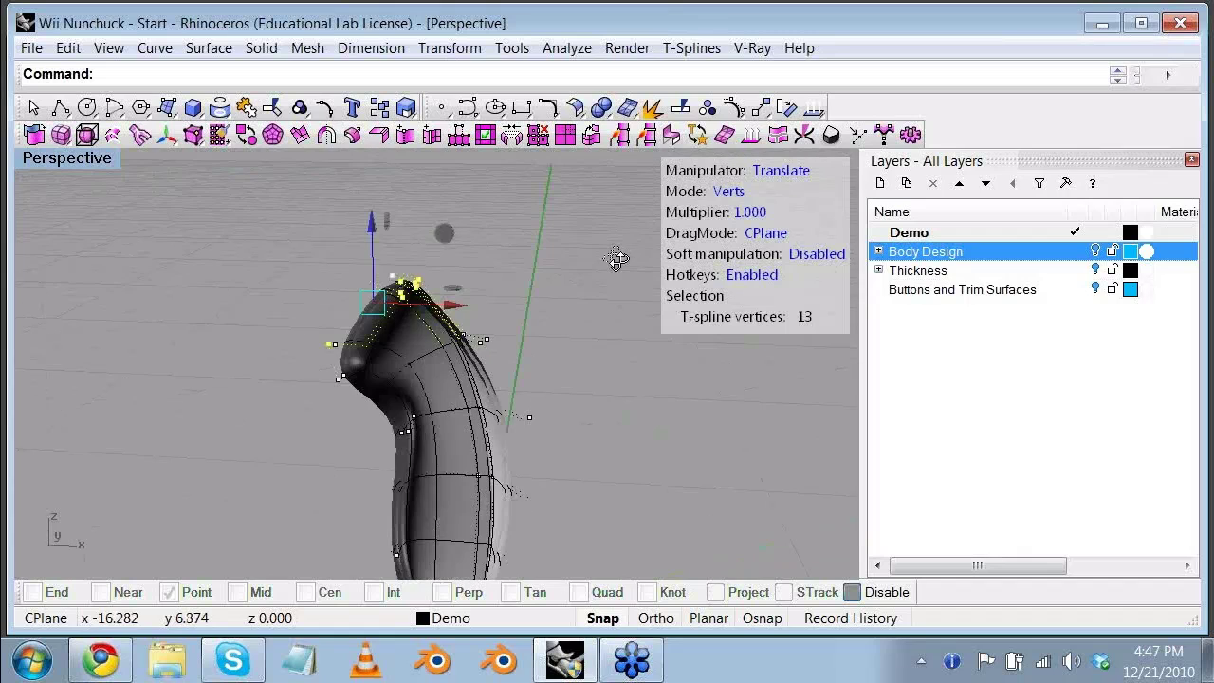
left_click_drag(372, 235, 371, 232)
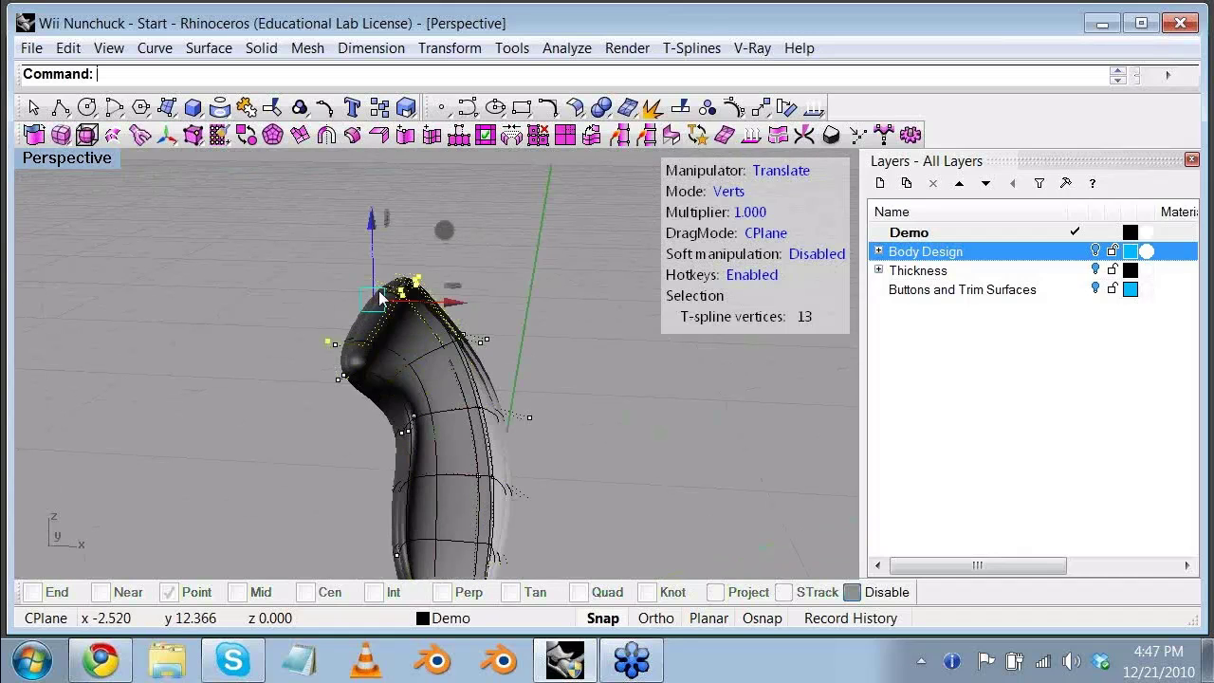
scroll(359, 265, "up", 4)
right_click_drag(358, 264, 140, 193)
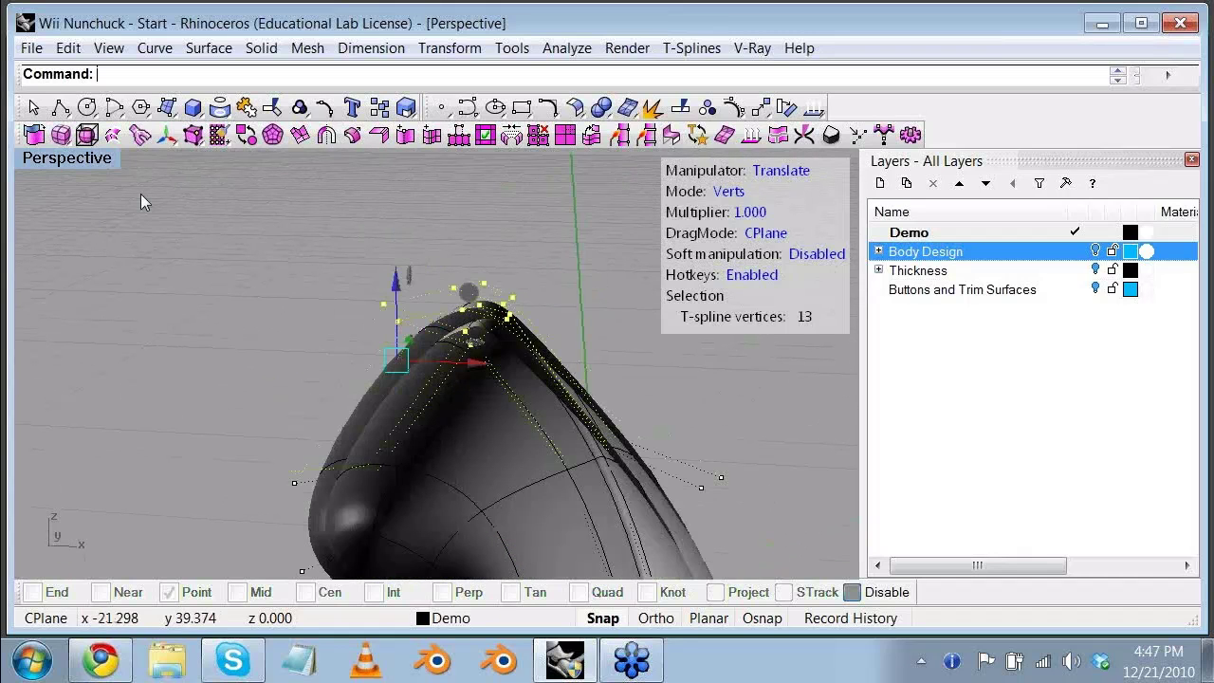
scroll(366, 285, "down", 3)
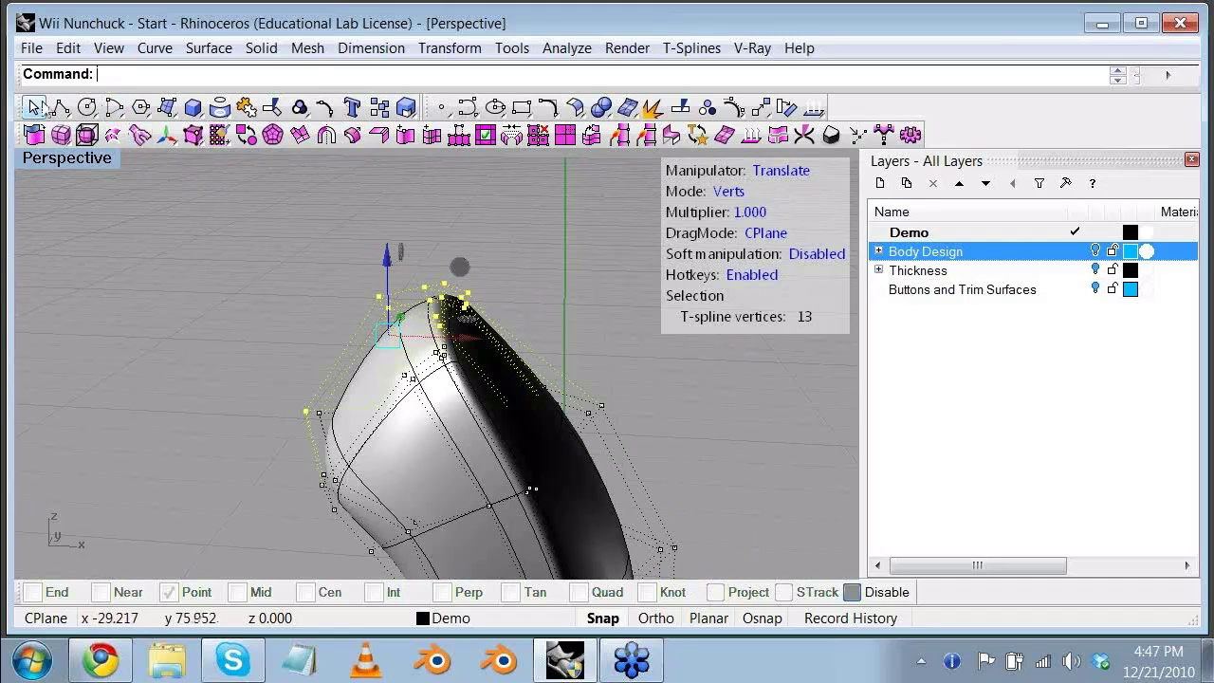
Step: Select all the body's vertices and draw a rectangular clipping plane around the whole body in the Front view, applied to the Perspective view
double_click(101, 161)
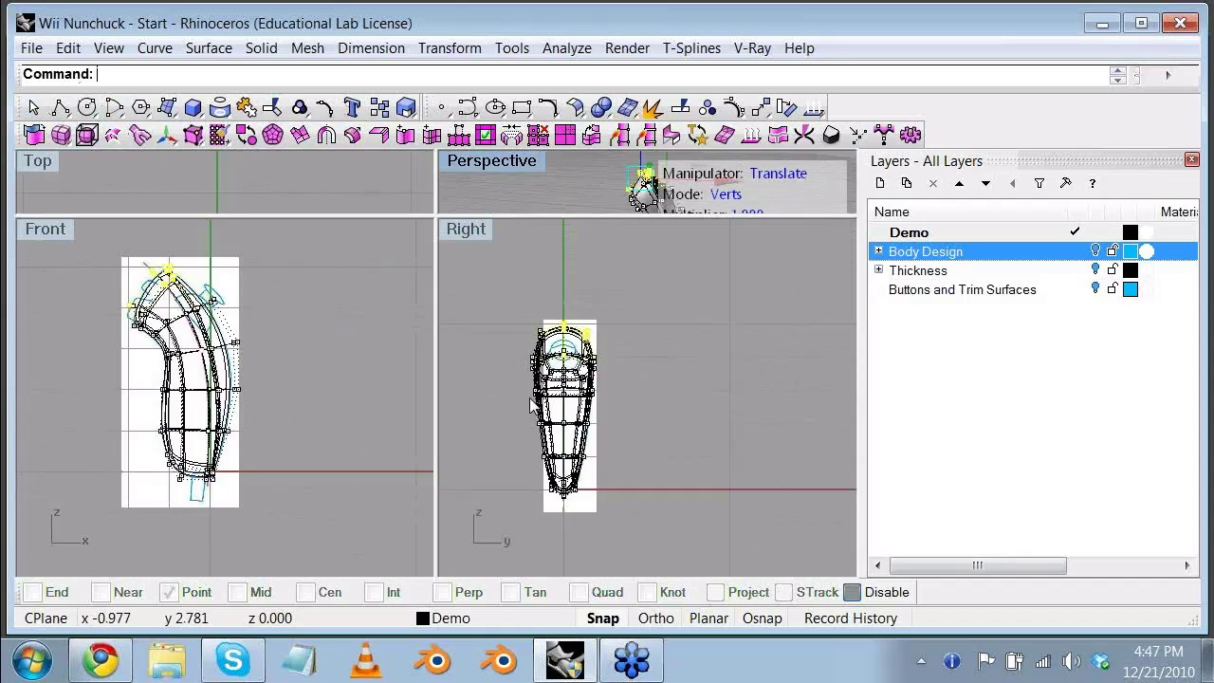
key("ctrl+a")
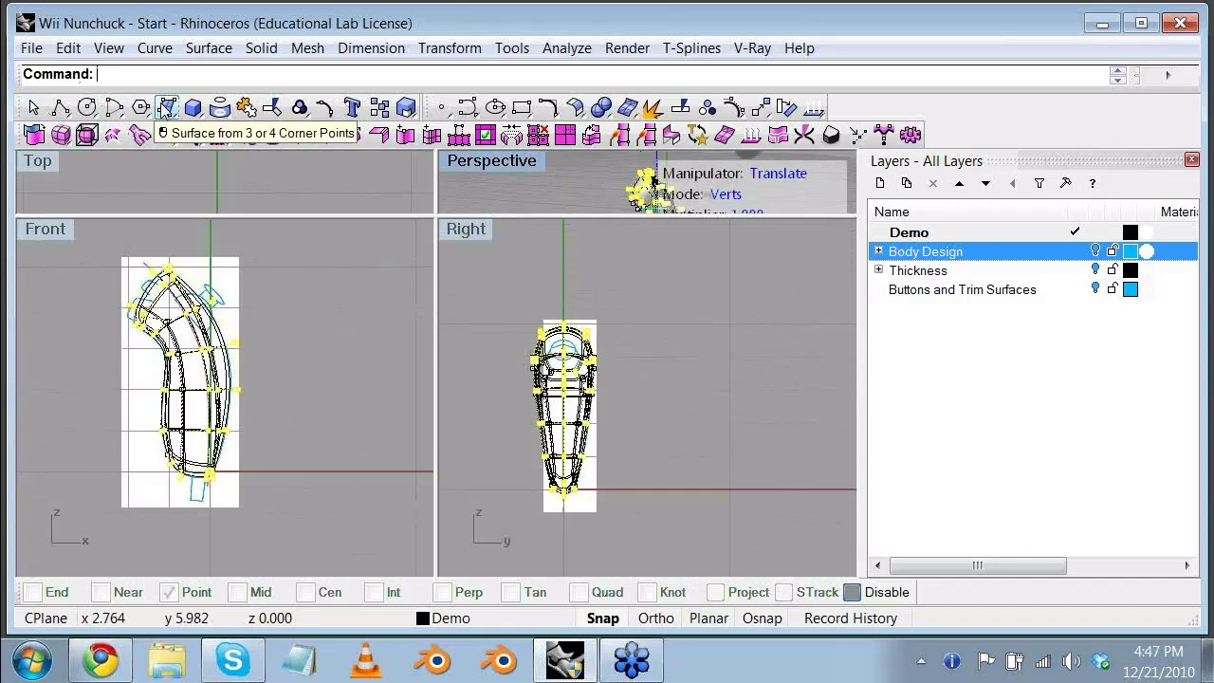
type("ClippingPlane")
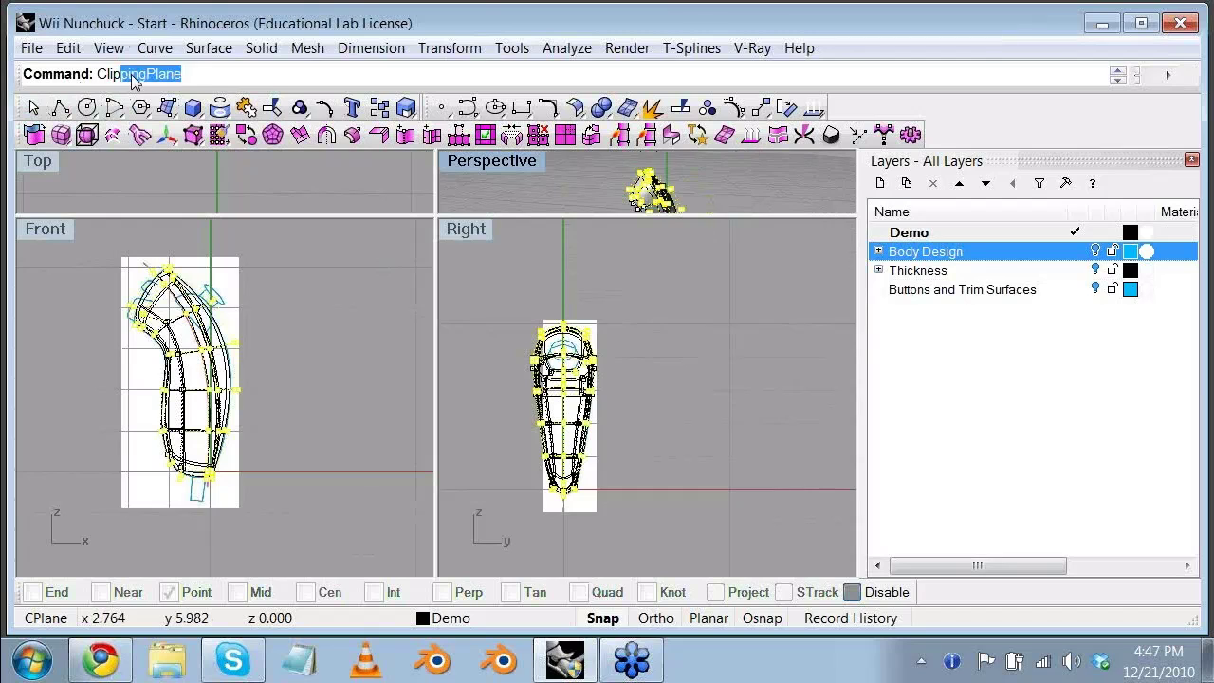
key("Return")
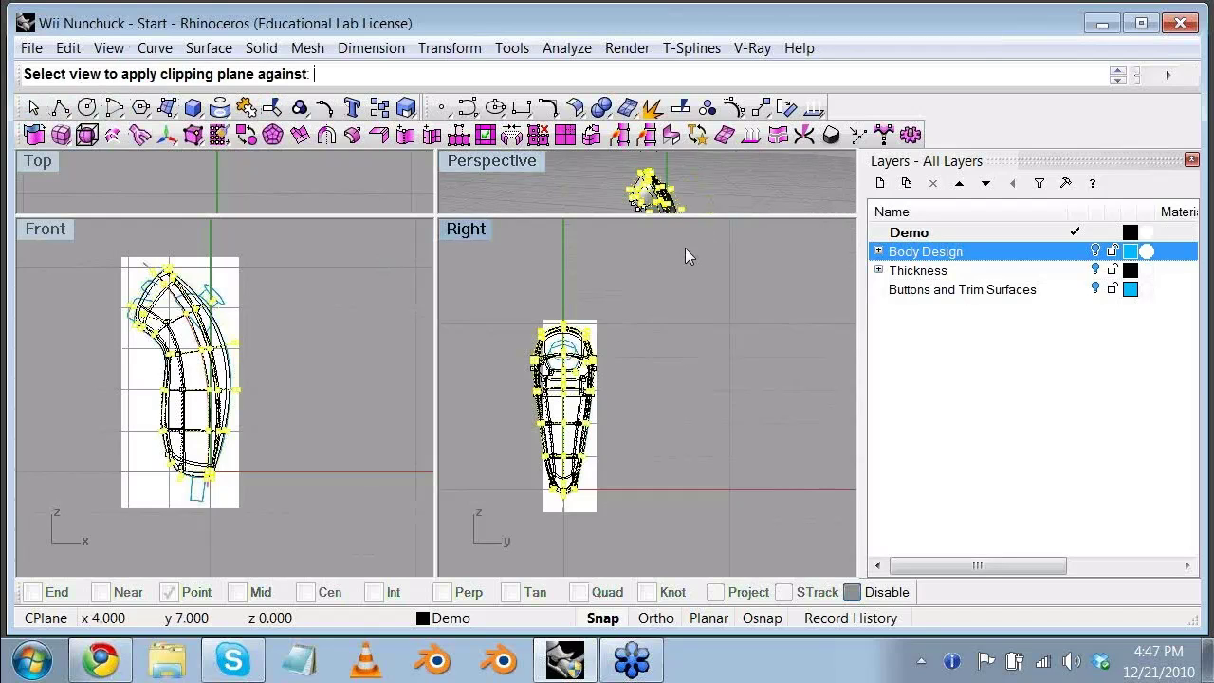
left_click(582, 172)
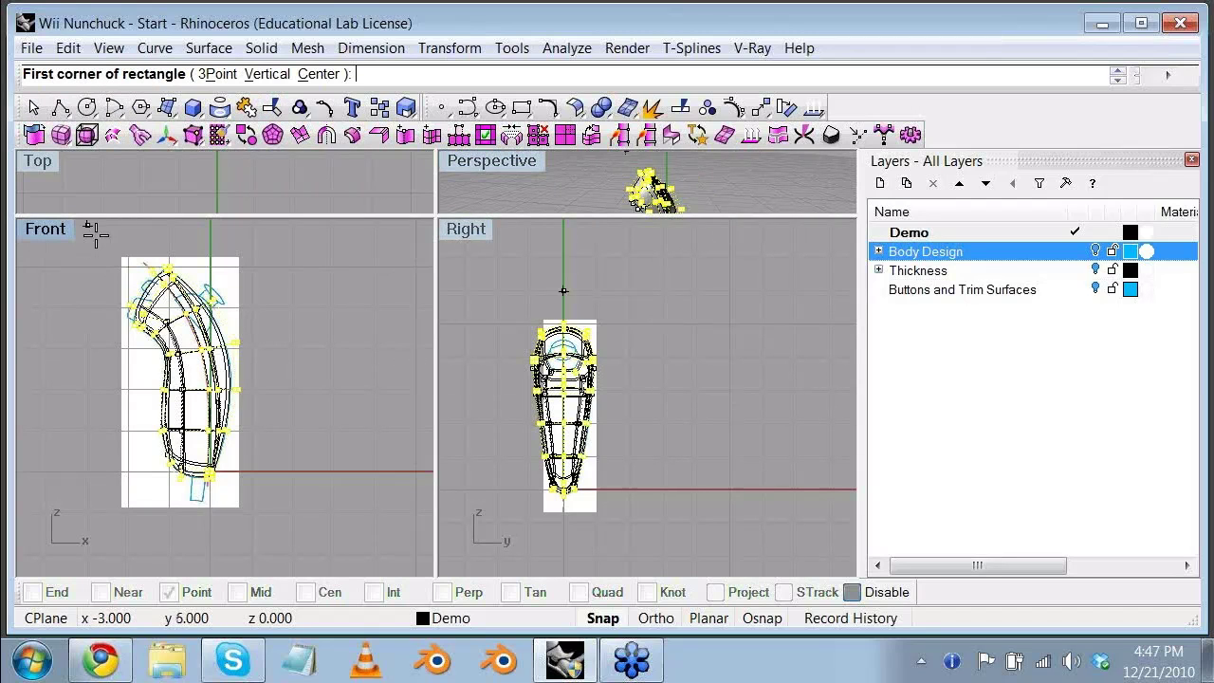
left_click(90, 233)
left_click(294, 518)
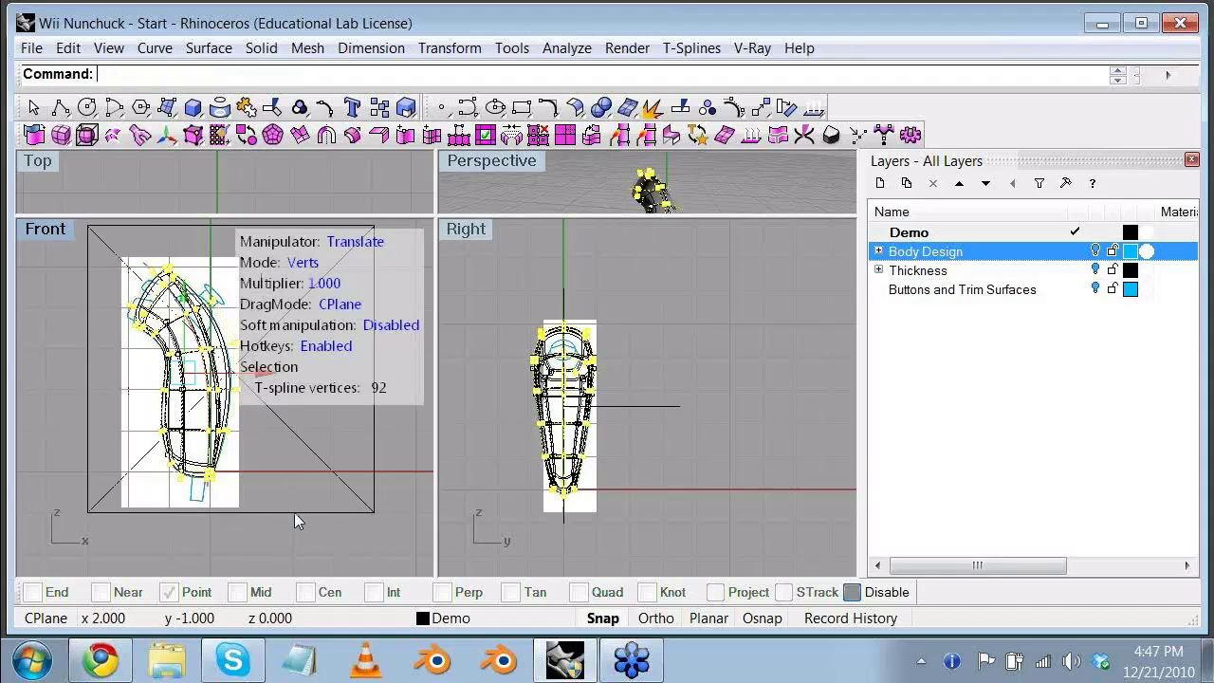
Step: Inspect the sectioned shell around the top of the body in the maximized Perspective view, then clear the vertex selection and switch to Edges mode
double_click(498, 163)
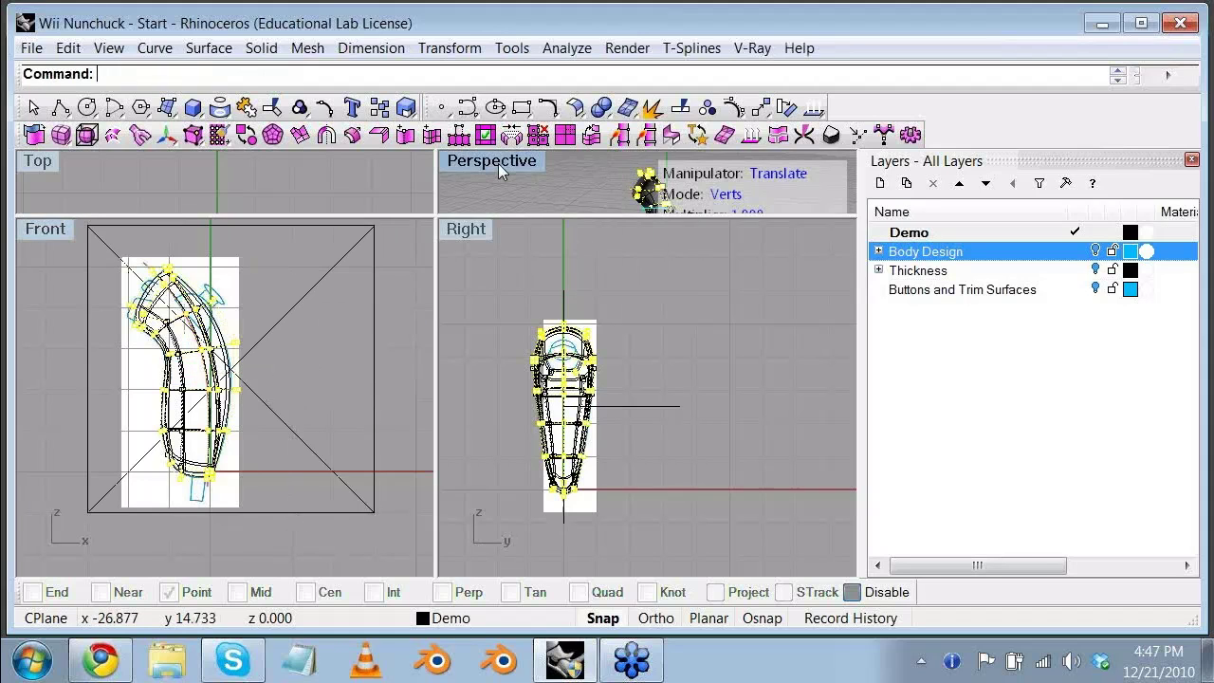
right_click_drag(489, 180, 527, 185)
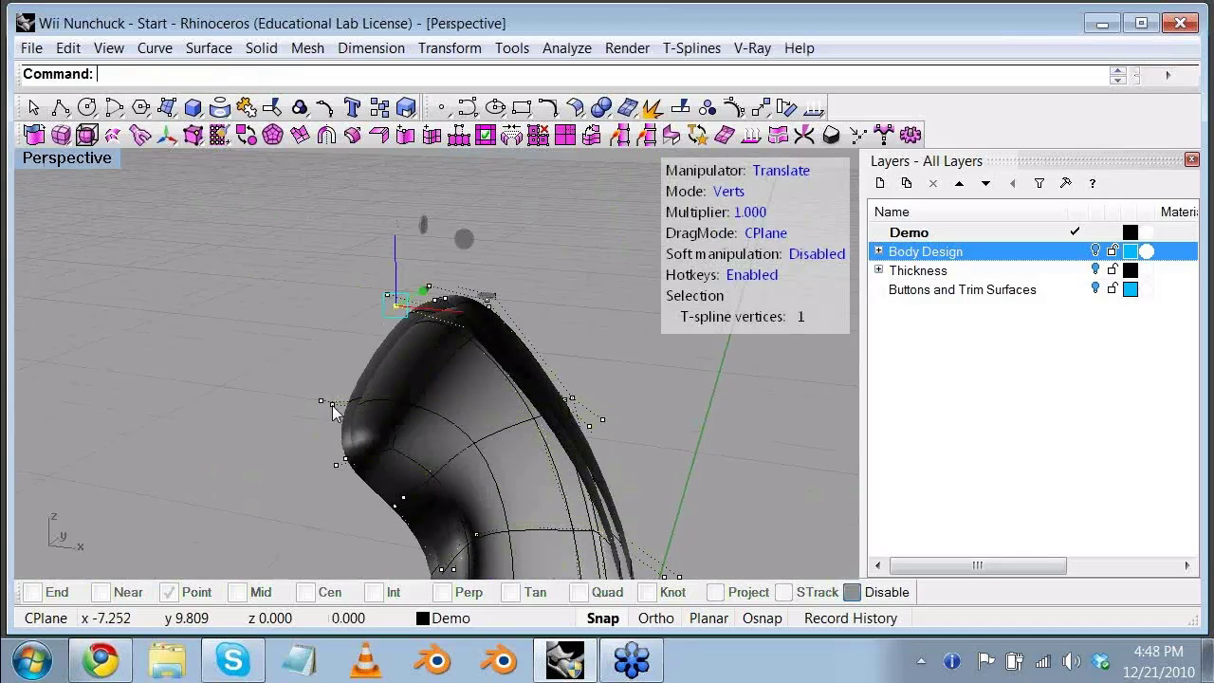
scroll(412, 295, "up", 2)
left_click_drag(411, 295, 543, 399)
scroll(488, 373, "down", 2)
right_click_drag(485, 374, 365, 279)
scroll(442, 265, "up", 4)
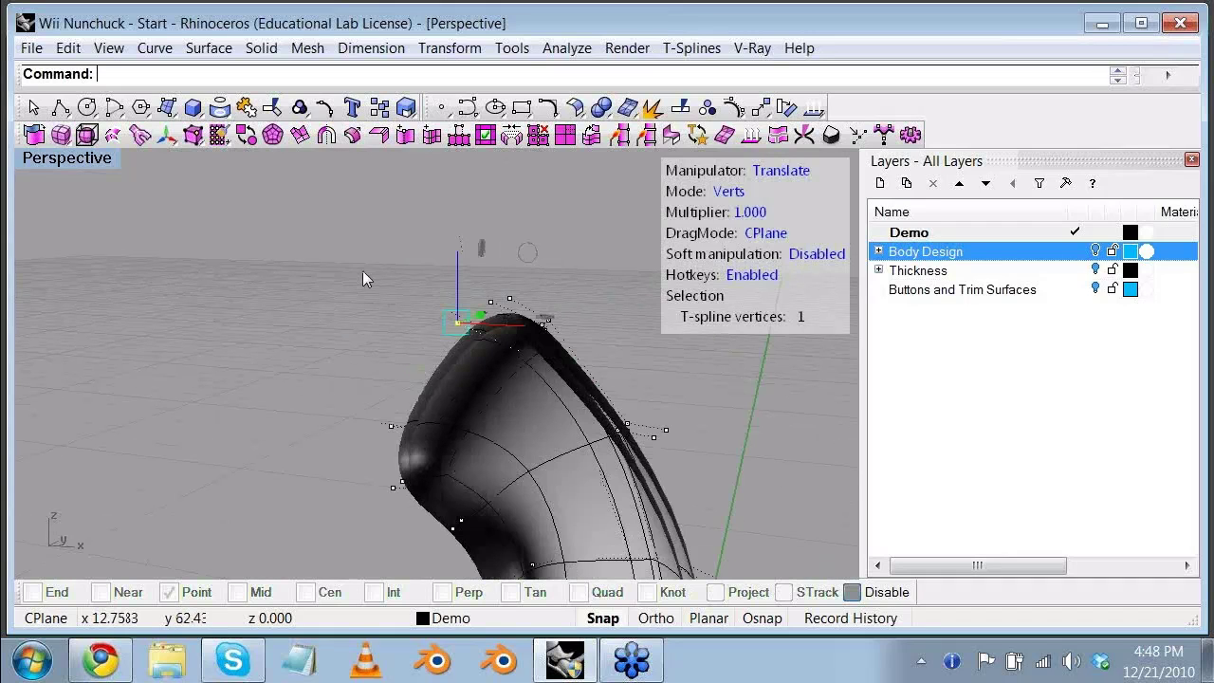
key("Escape")
left_click(736, 195)
scroll(439, 291, "down", 5)
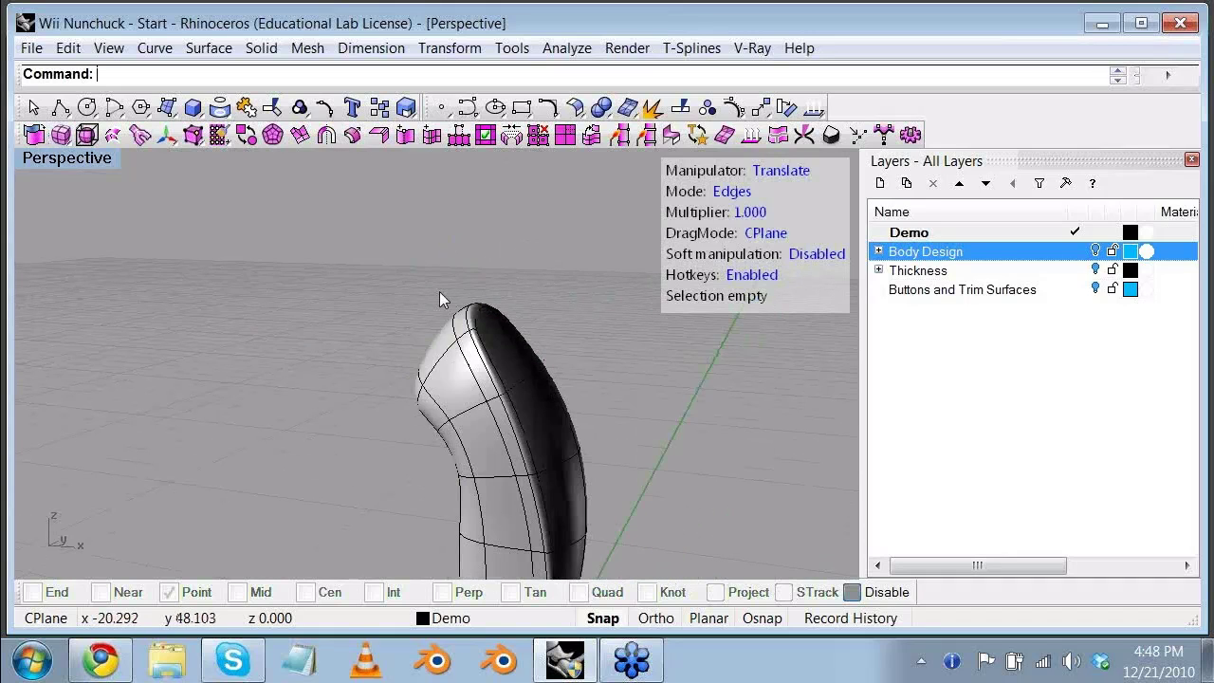
Step: Turn on the Buttons and Trim Surfaces layer and view the buttons on the body in Perspective before restoring the four viewports
left_click(878, 272)
left_click(879, 273)
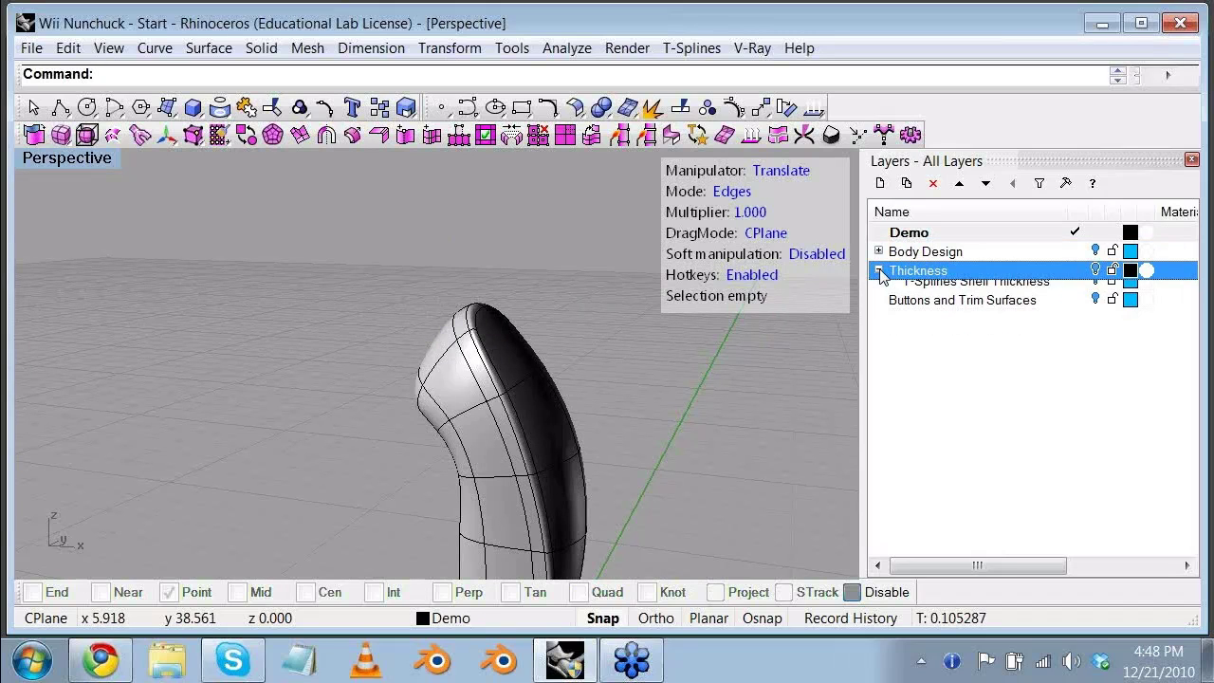
double_click(46, 160)
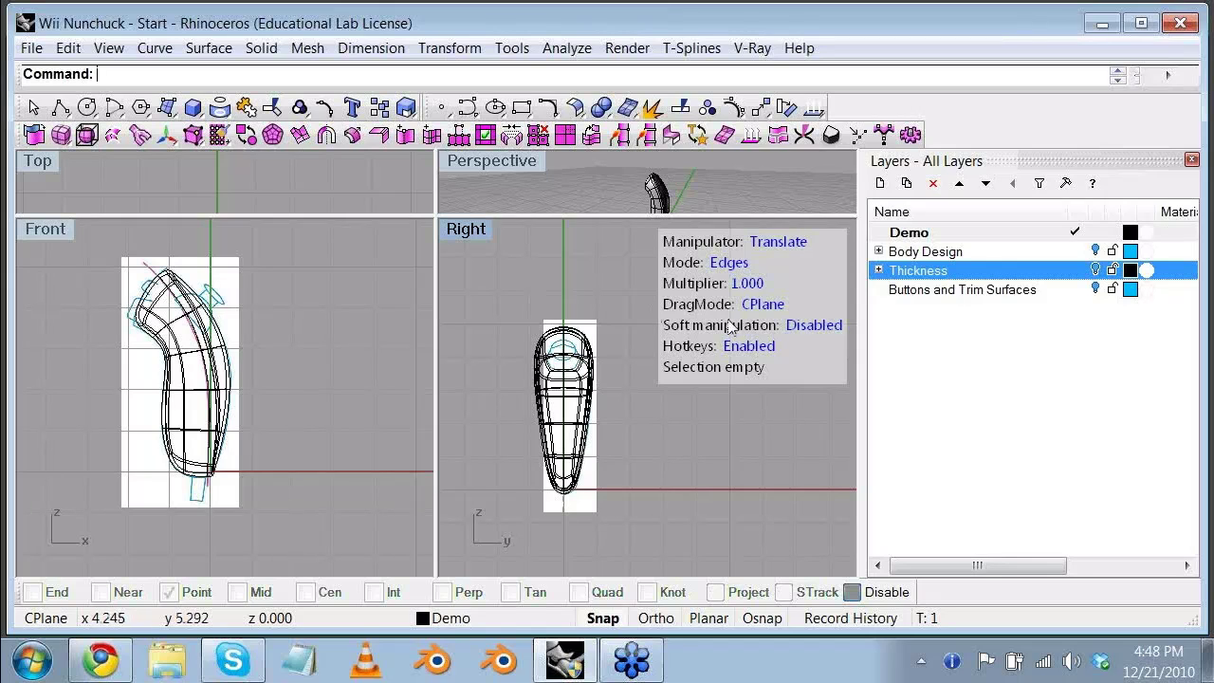
left_click(976, 292)
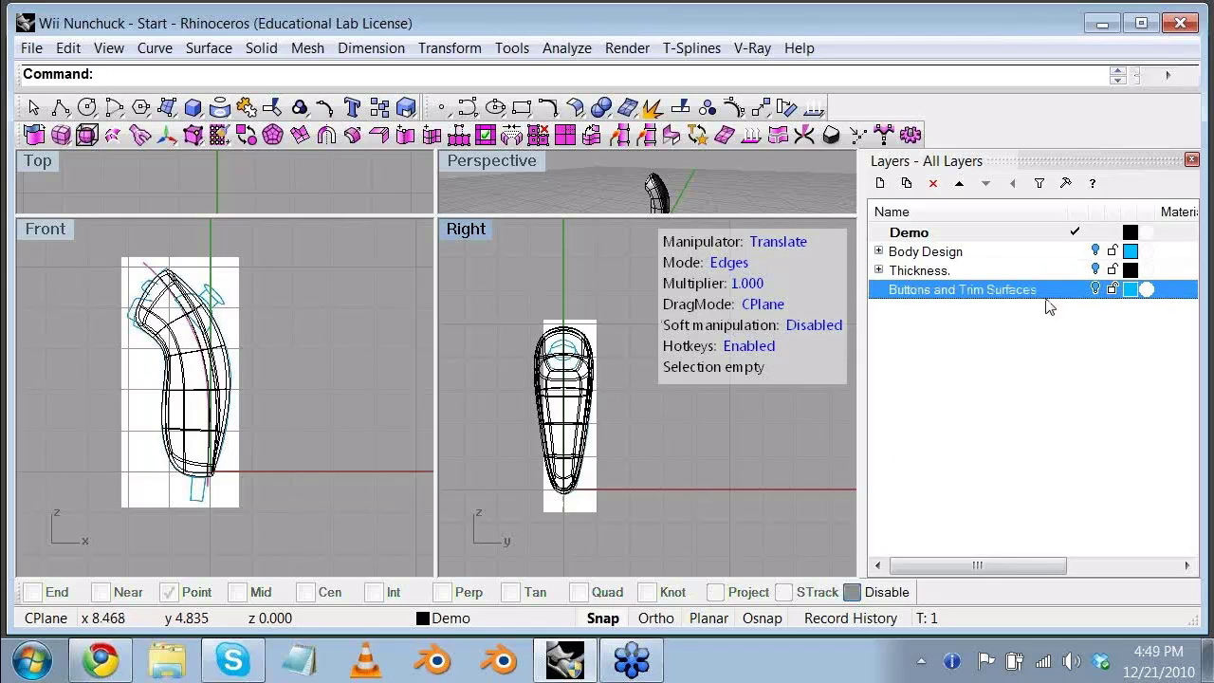
left_click(1097, 290)
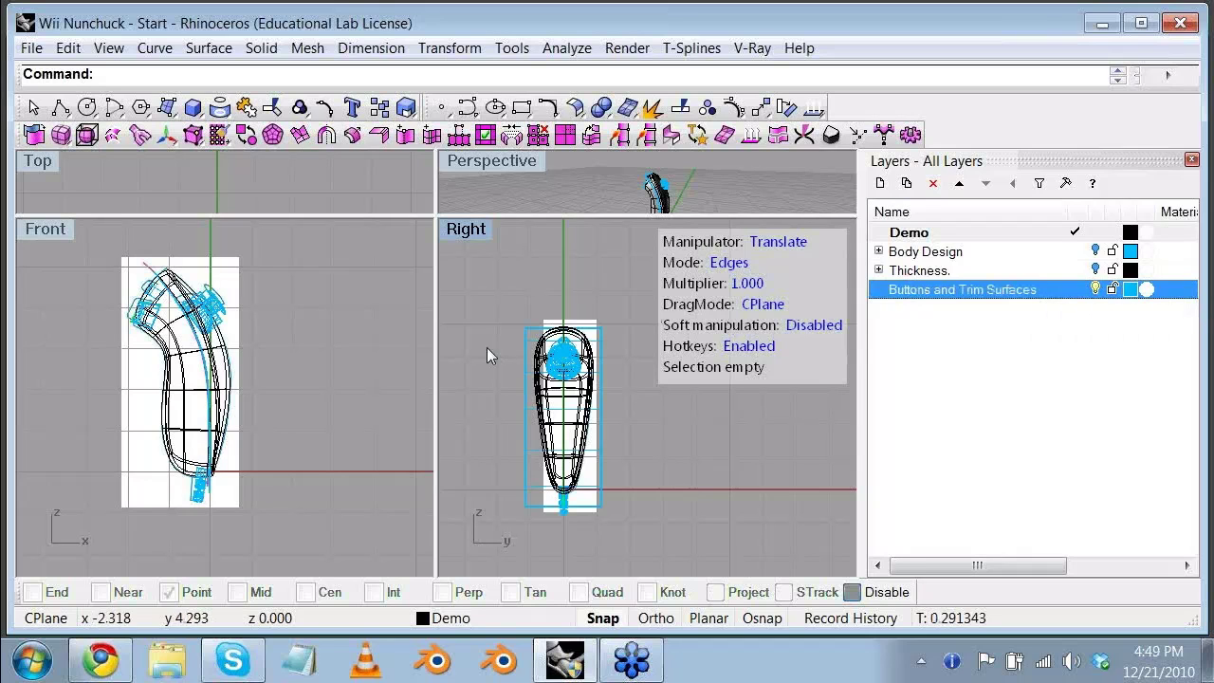
double_click(508, 166)
right_click_drag(504, 160, 199, 203)
key("ctrl+m")
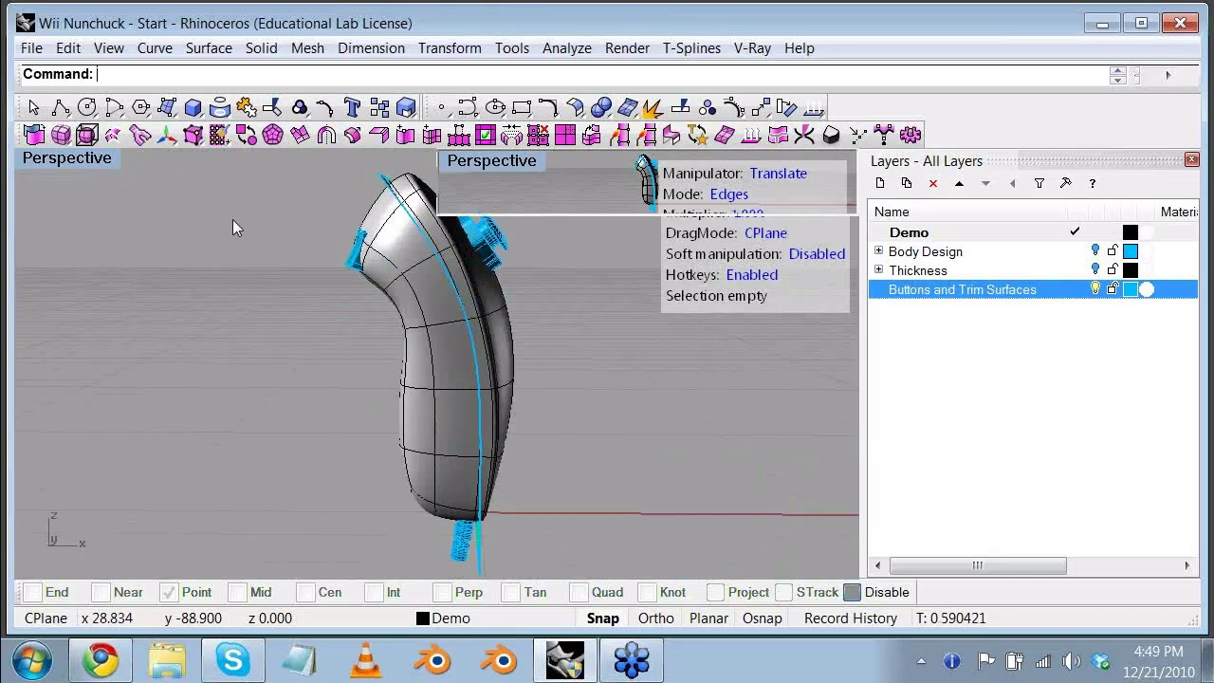
Step: Switch the manipulator from Edges to Objects mode so whole button surfaces near the top of the body can be selected in the Front view
scroll(140, 332, "up", 3)
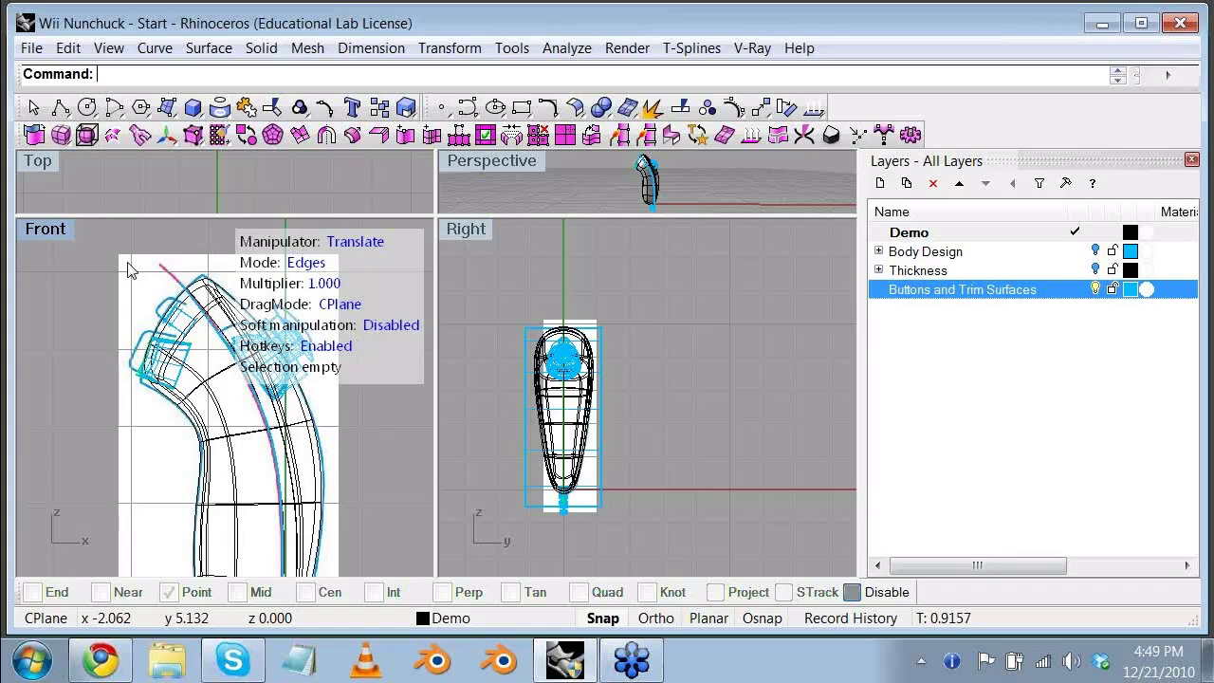
scroll(273, 403, "up", 2)
left_click(120, 400)
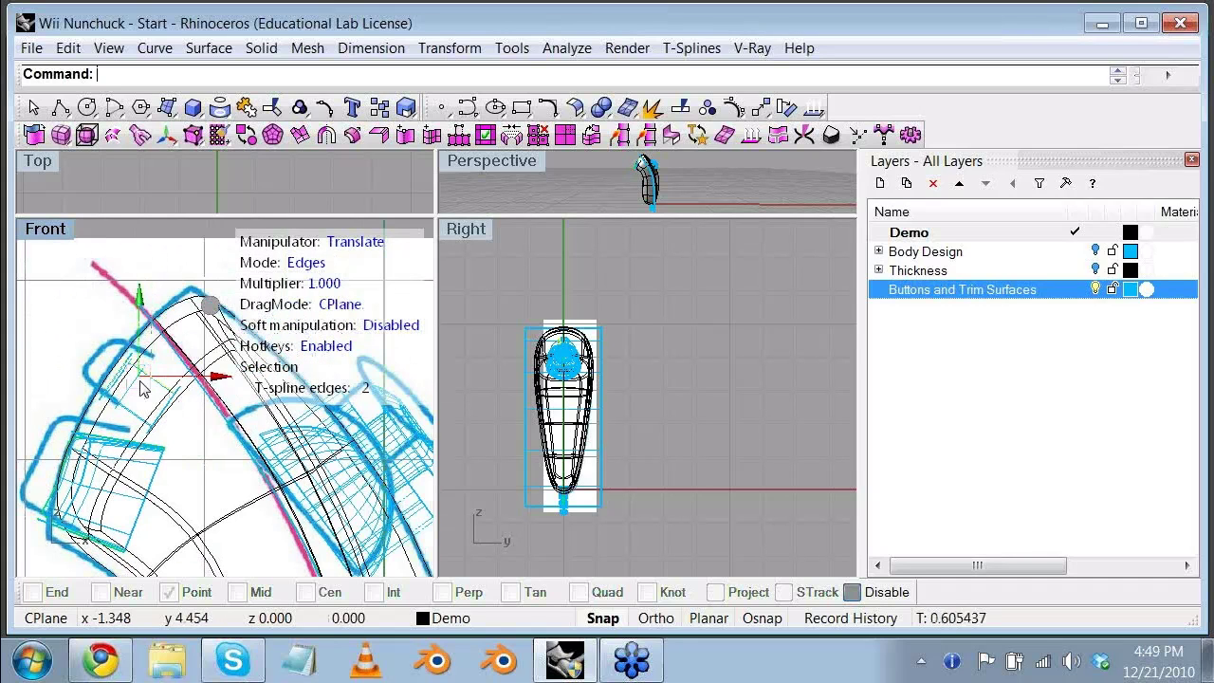
left_click(112, 368, "shift")
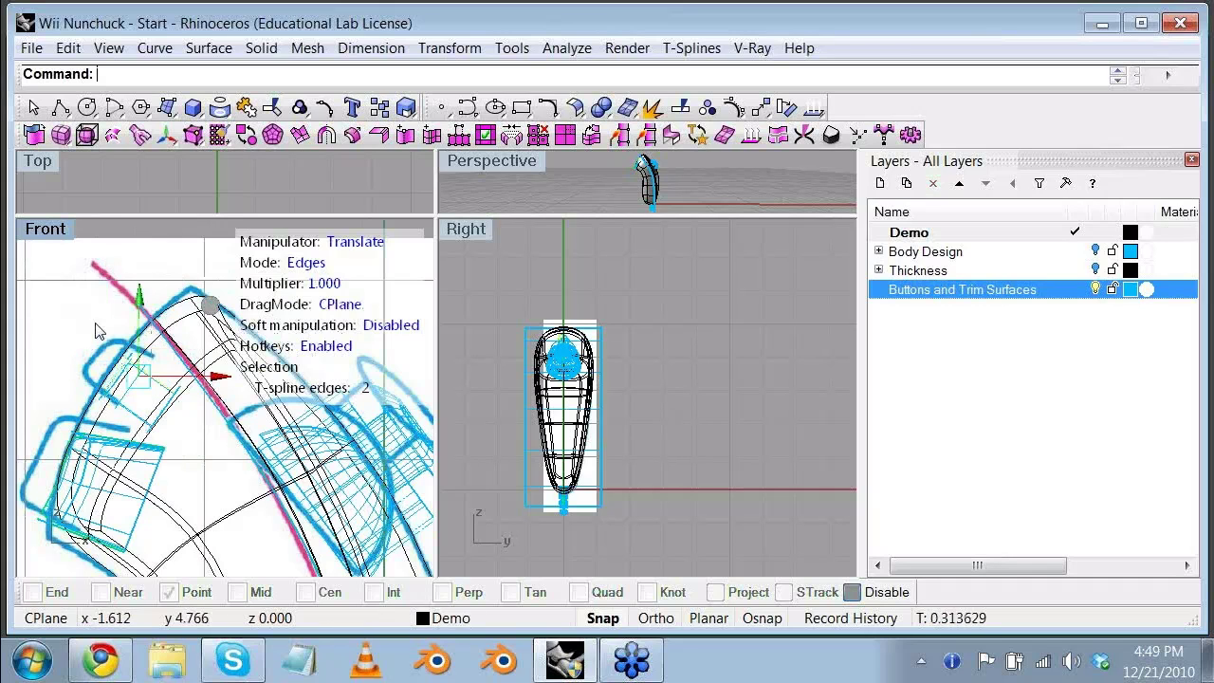
left_click(305, 264)
left_click(304, 263)
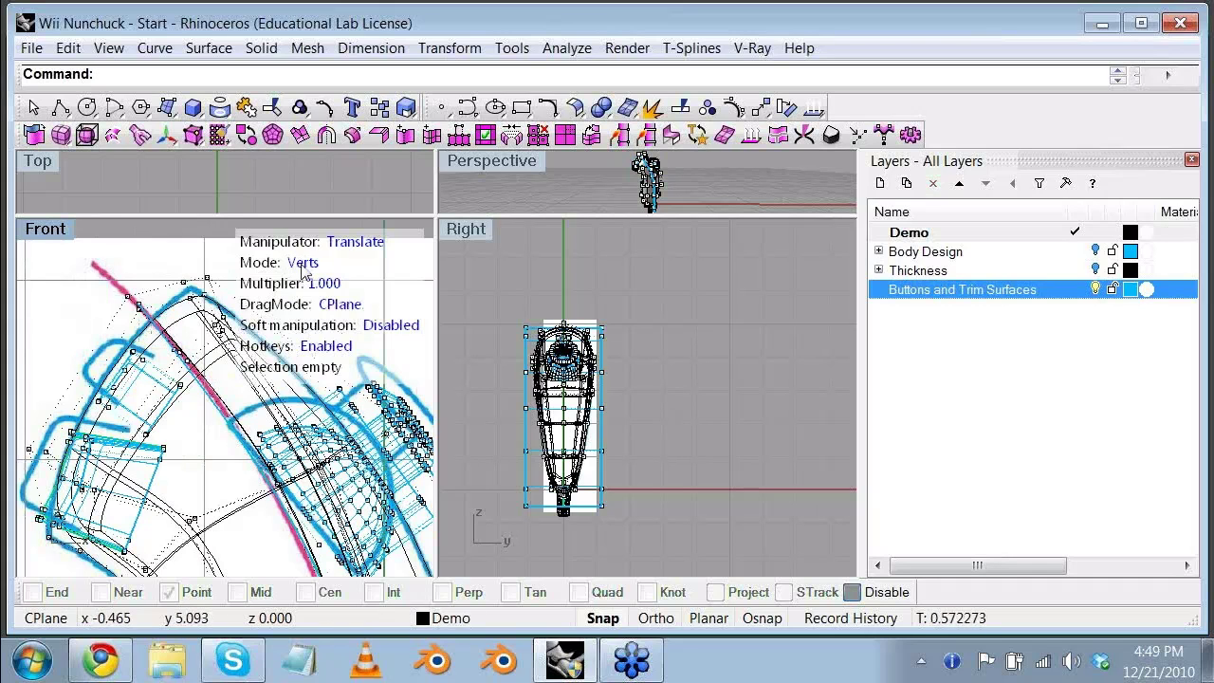
left_click(305, 264)
Step: Move both surfaces of the small upper trigger button outward in the Front view, and shift the larger button's surfaces outward the same way
left_click(157, 387)
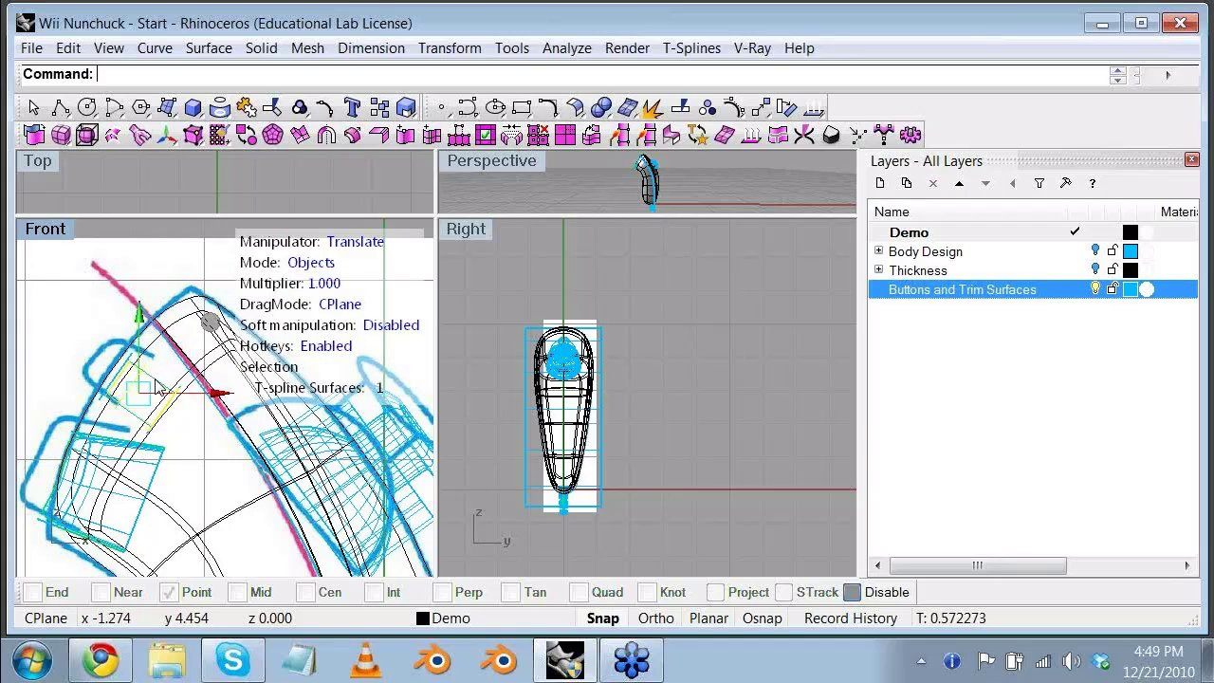
left_click(150, 402, "shift")
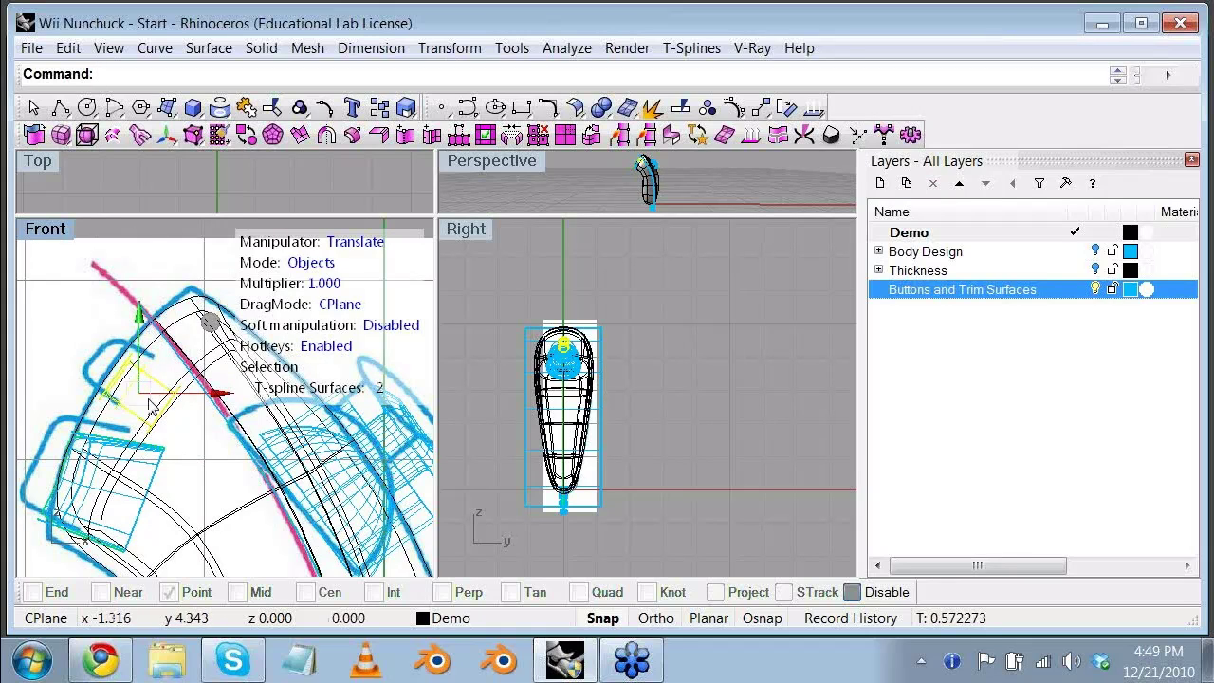
left_click_drag(145, 401, 113, 375)
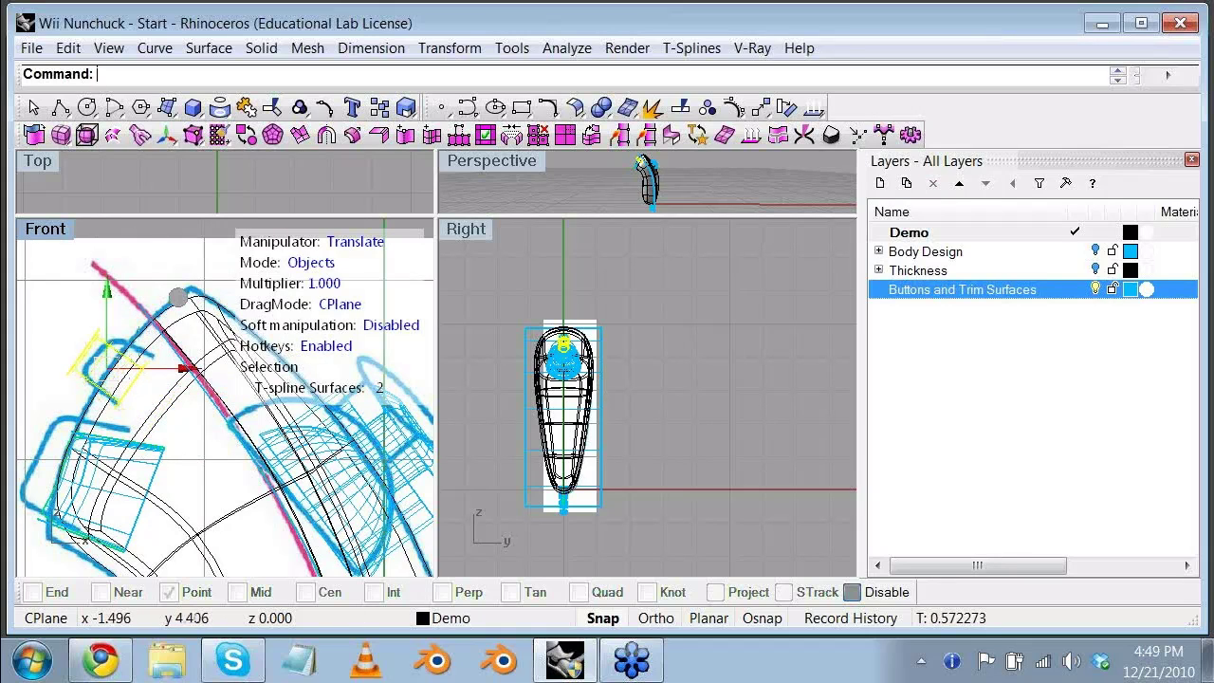
left_click(114, 444)
left_click(115, 448, "shift")
left_click_drag(104, 495, 86, 474)
Step: Select the two T-spline surfaces of the thumbstick in the Front view and check their placement against the body
scroll(237, 387, "down", 2)
scroll(236, 387, "down", 2)
right_click_drag(351, 417, 185, 417)
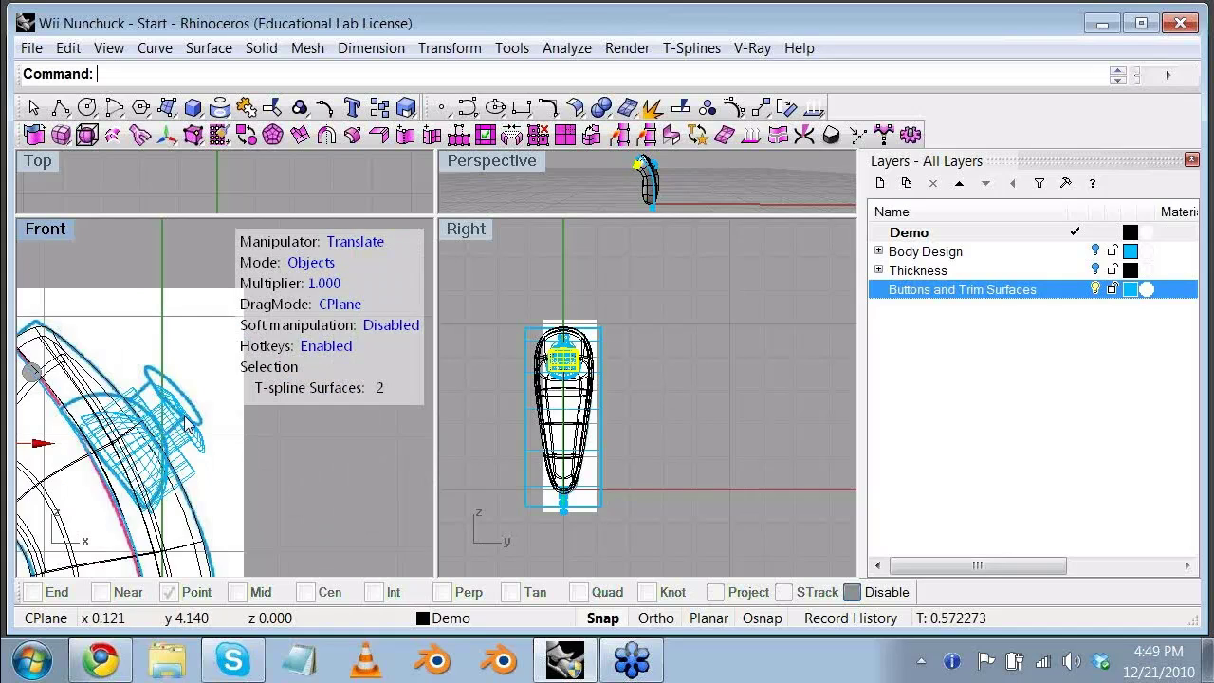
left_click(137, 403)
left_click(141, 451, "shift")
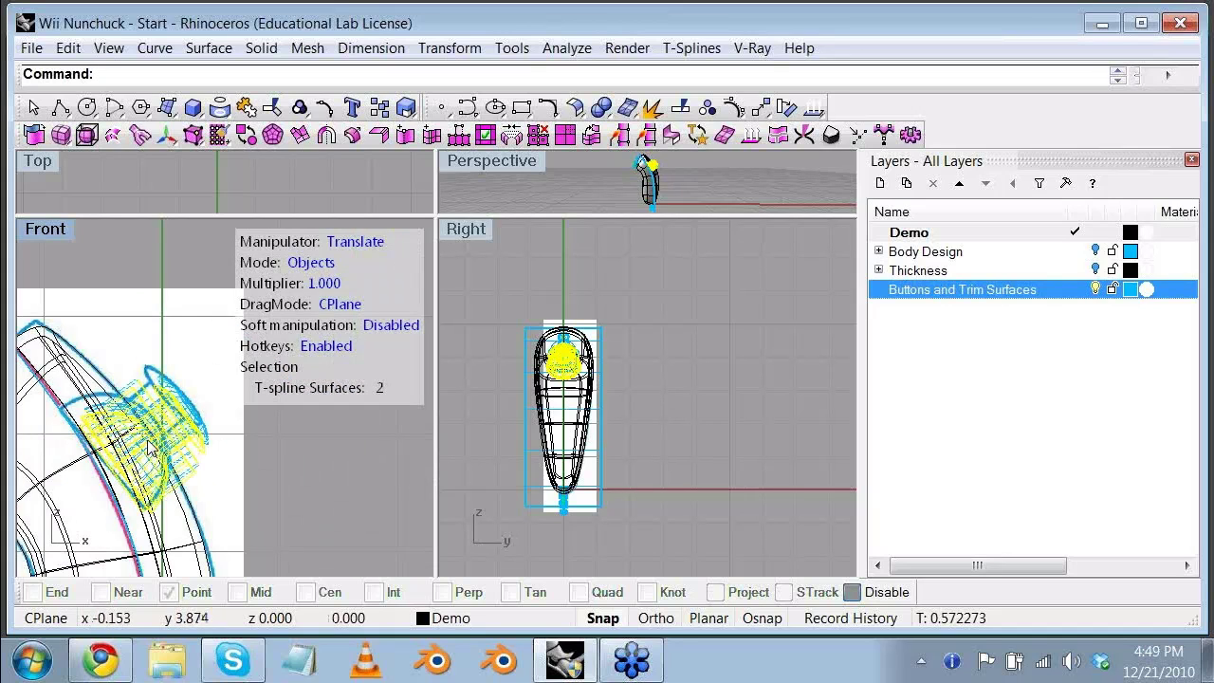
scroll(140, 453, "down", 4)
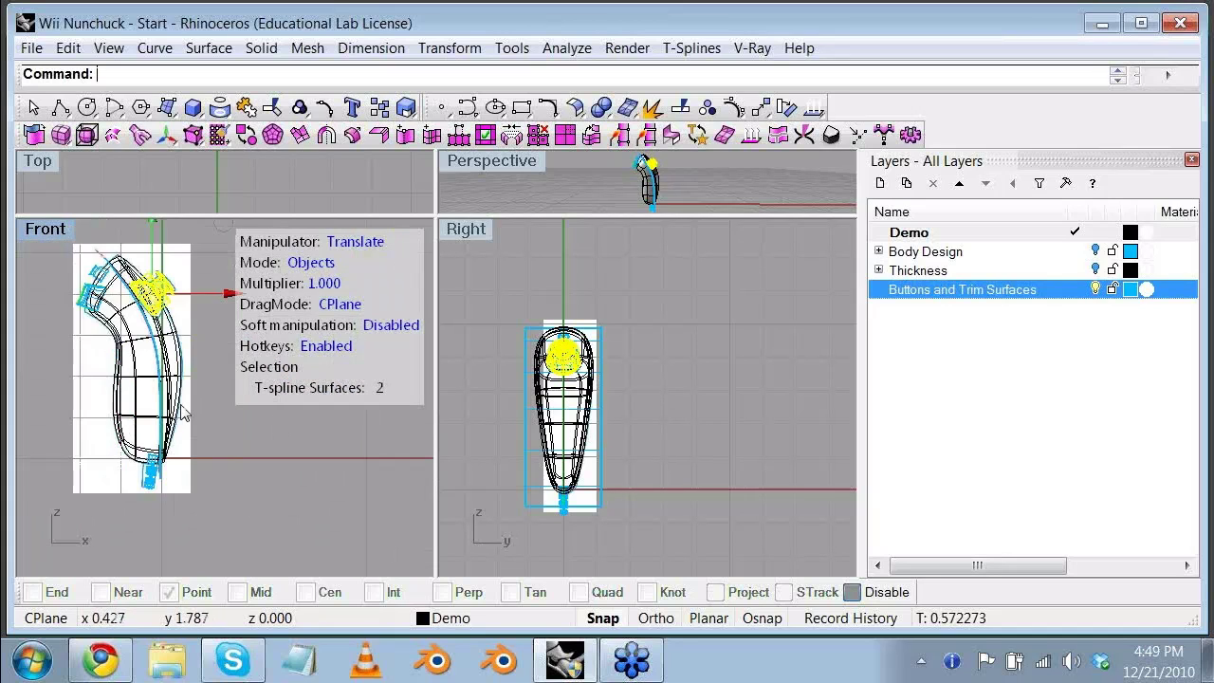
scroll(111, 239, "up", 3)
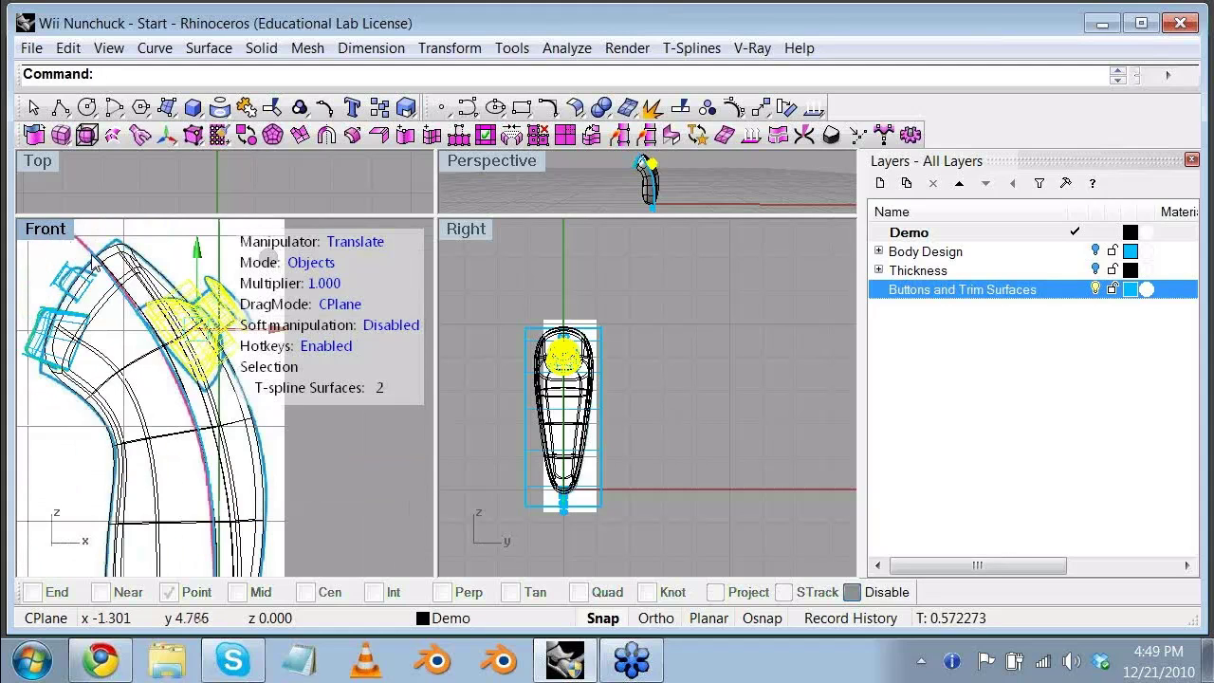
Step: Select the curved trim surface running through the body, clear the selection, and examine the body, buttons and trim surface from several sides in Perspective
left_click(160, 403)
scroll(159, 403, "down", 3)
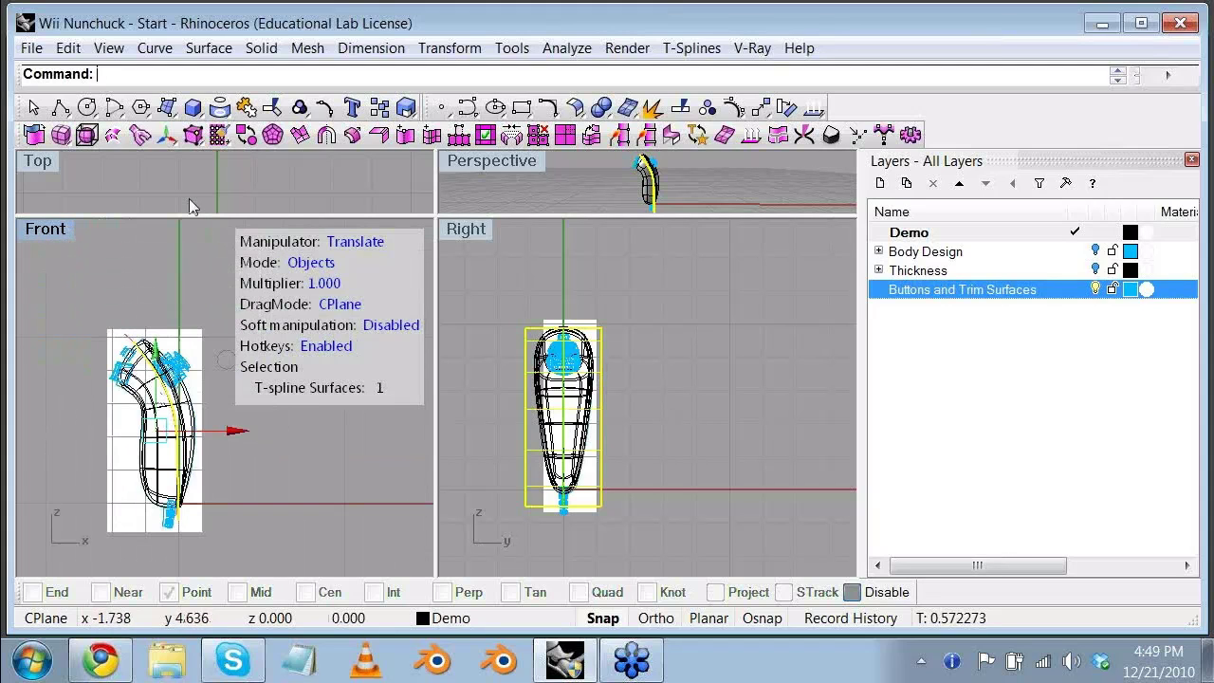
double_click(504, 172)
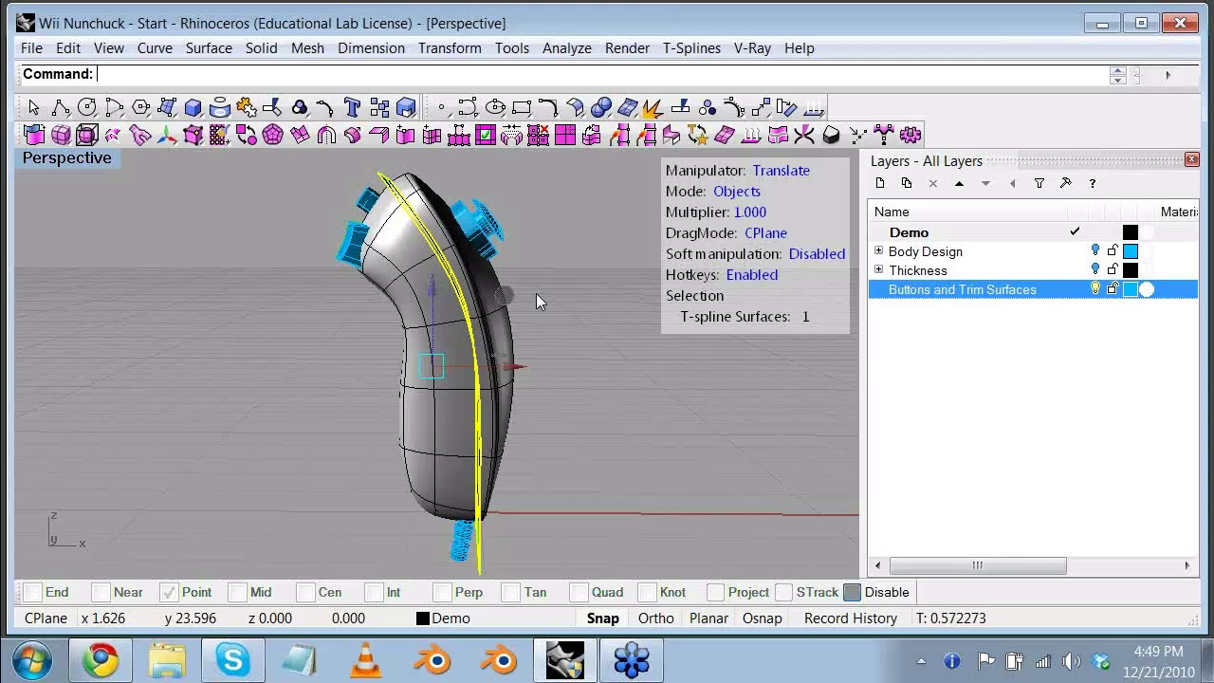
right_click_drag(536, 293, 679, 344)
scroll(380, 341, "down", 3)
key("Escape")
scroll(453, 289, "up", 4)
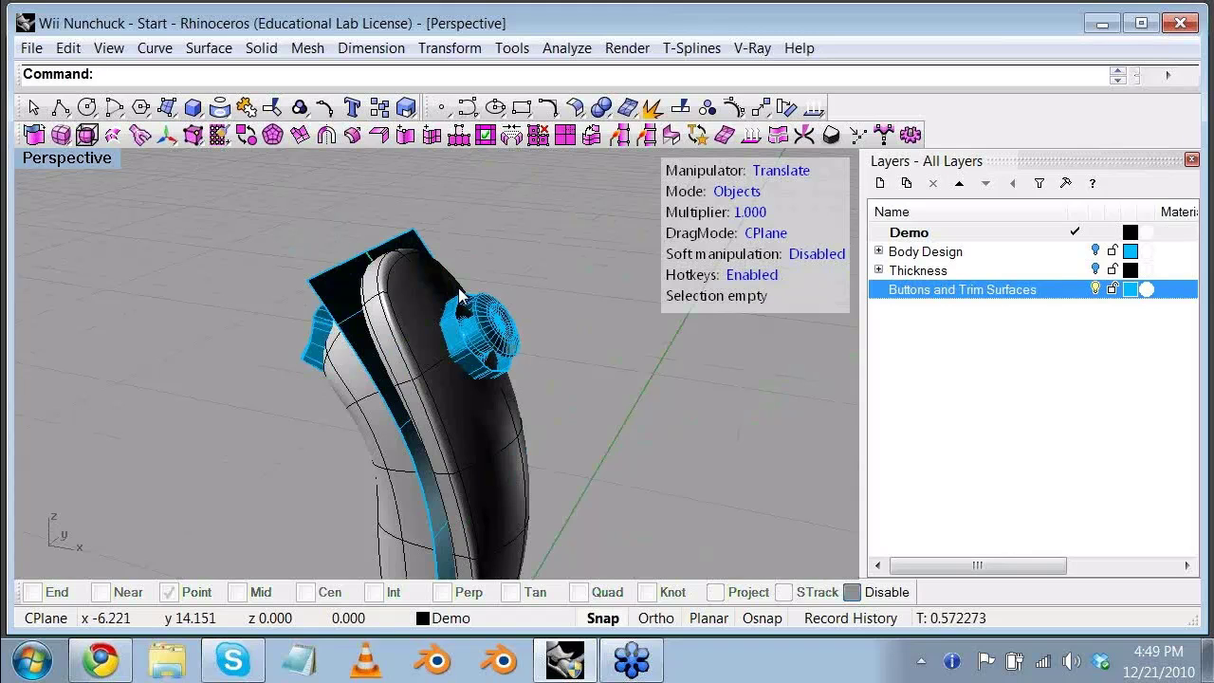
scroll(461, 289, "down", 2)
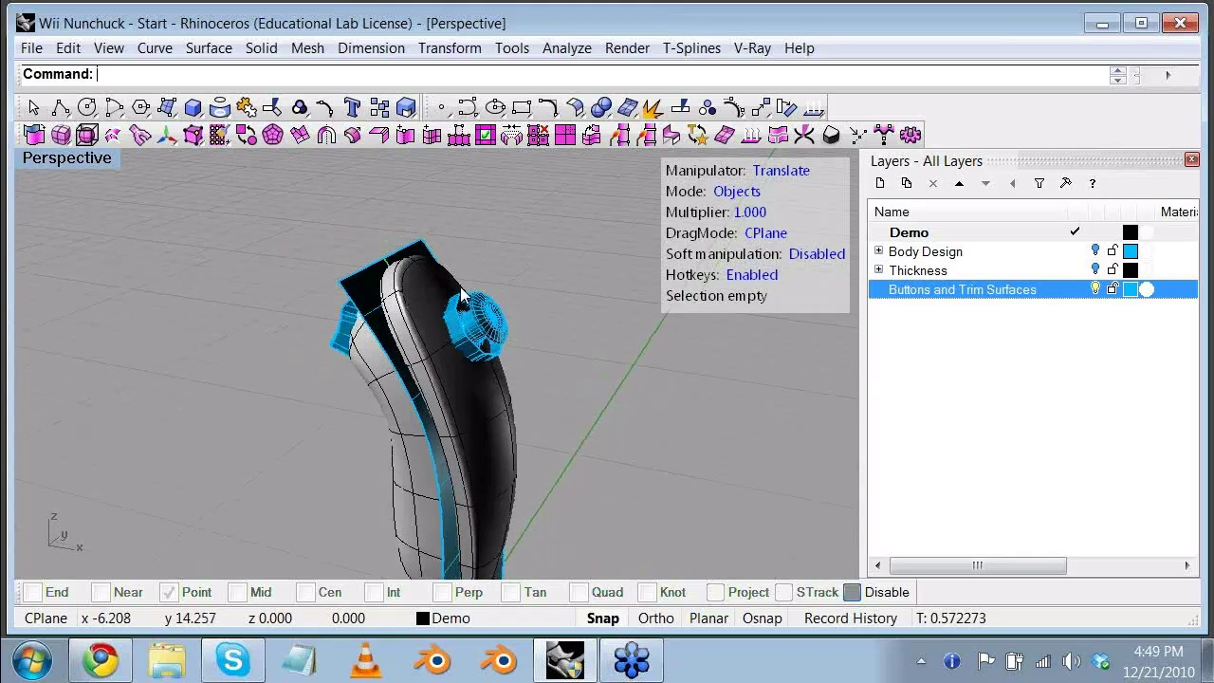
scroll(351, 378, "down", 4)
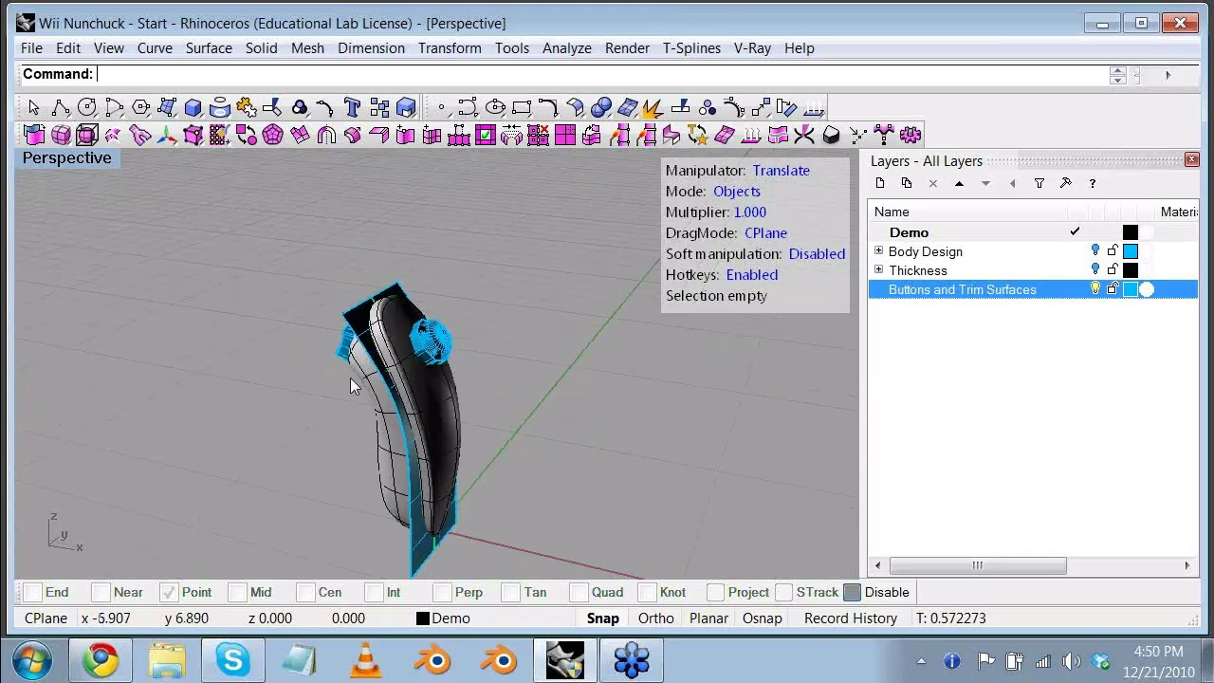
right_click_drag(350, 384, 610, 397)
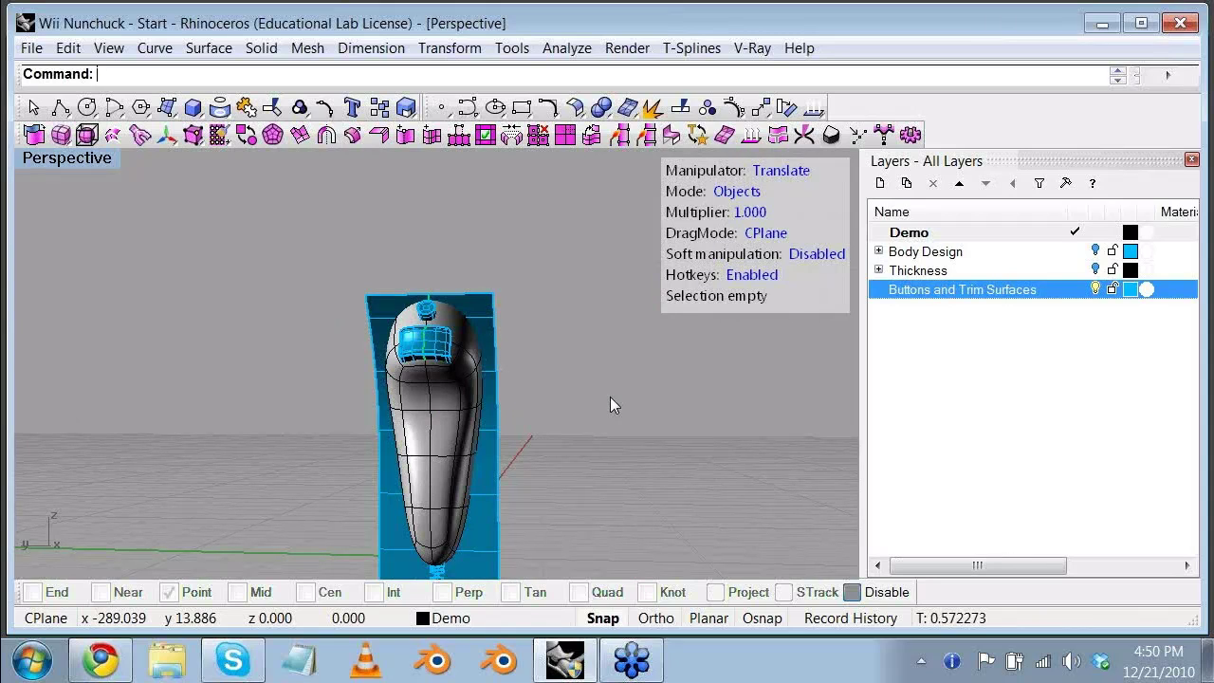
right_click_drag(609, 396, 272, 421)
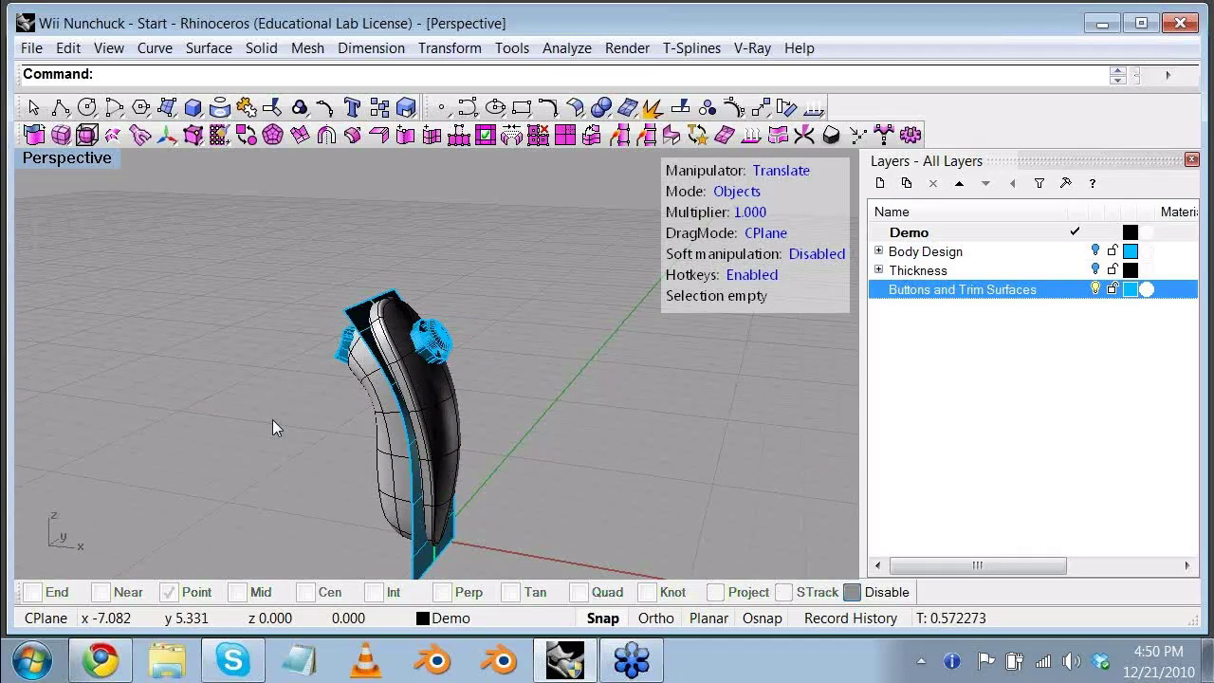
Step: Create a new layer, move it up directly below the Demo layer, and name it Inner Shell
left_click(880, 185)
key("Return")
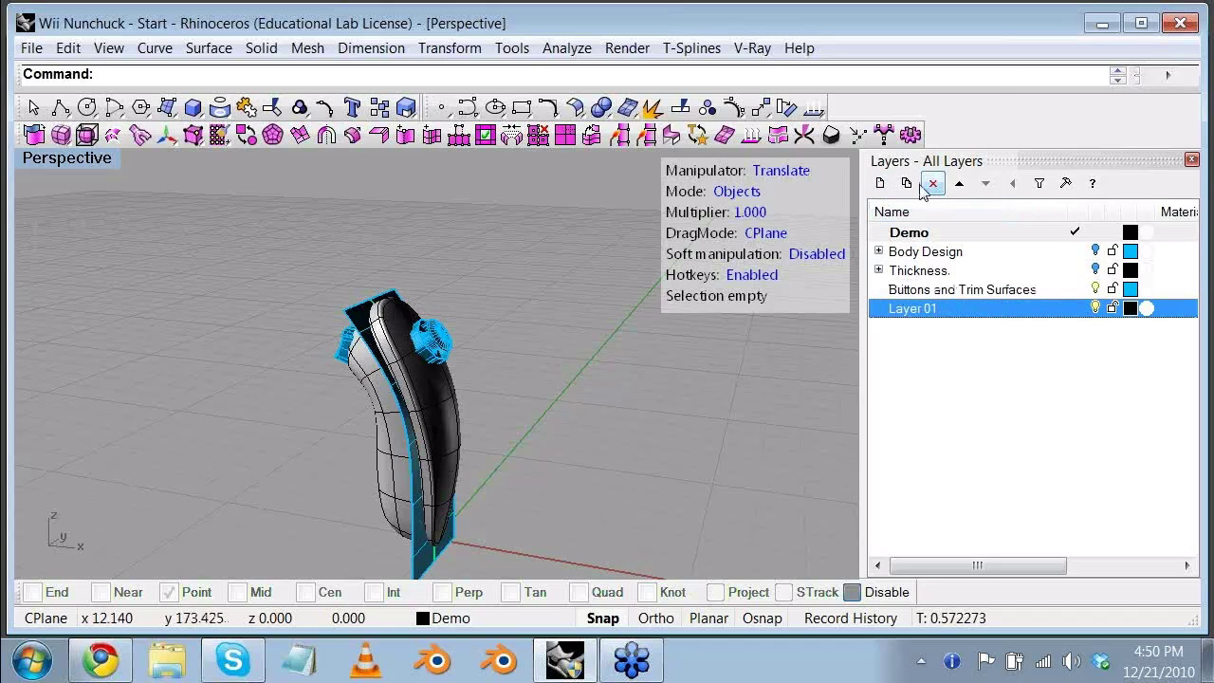
left_click(960, 185)
left_click(960, 185)
left_click(960, 185)
double_click(925, 251)
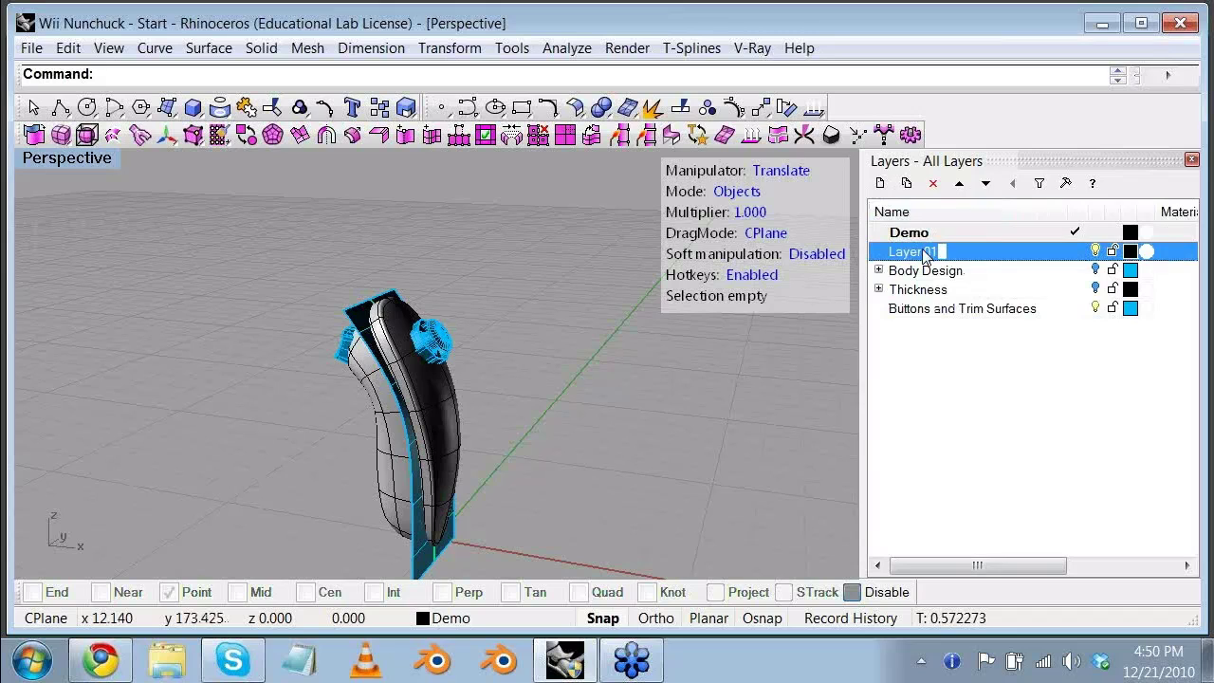
type("Inner ")
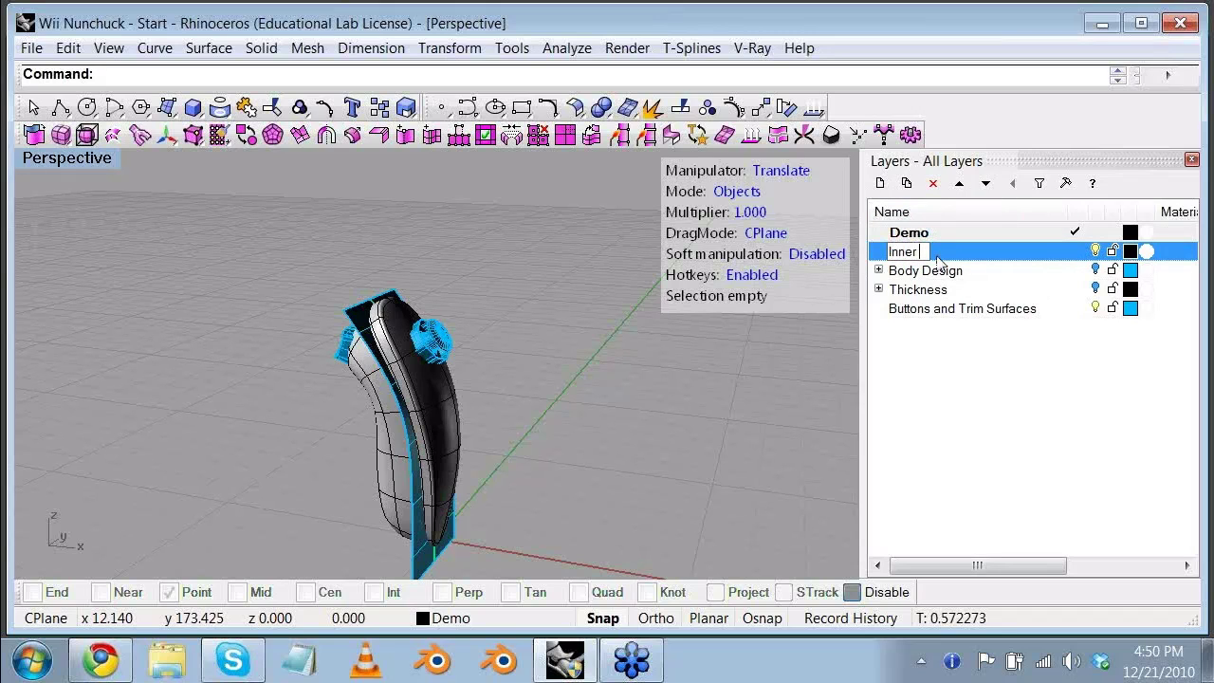
type("Shell")
key("Return")
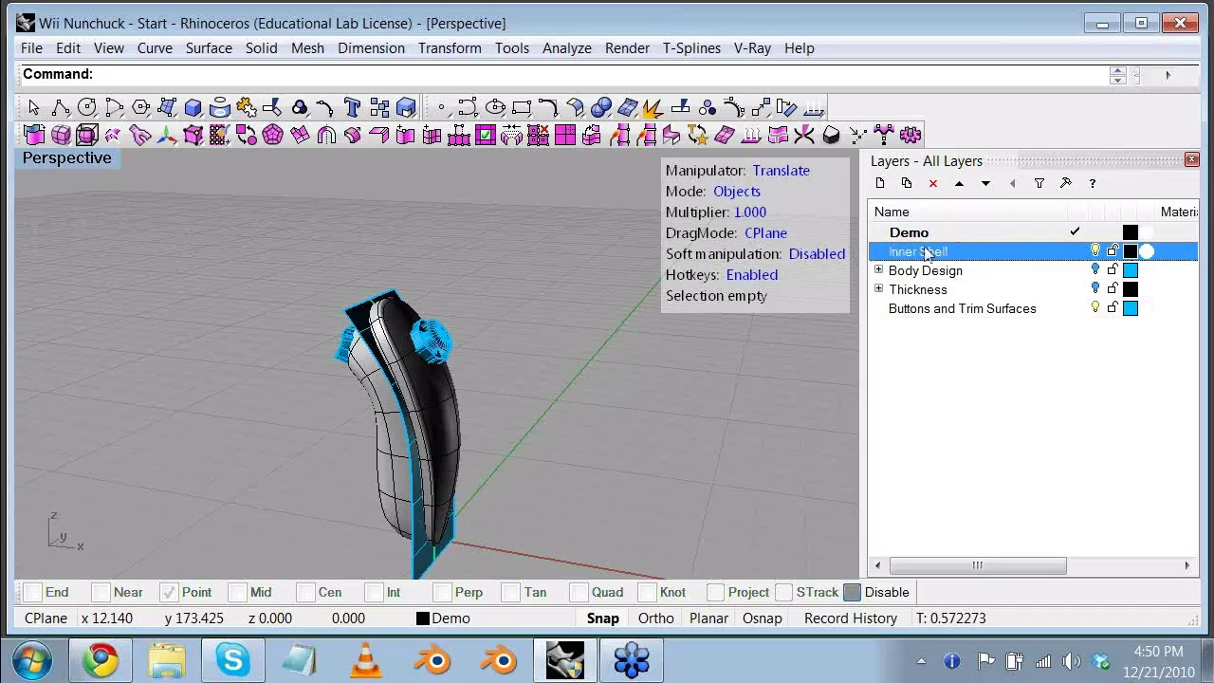
Step: Rename the Demo layer as Outer Shell
double_click(906, 234)
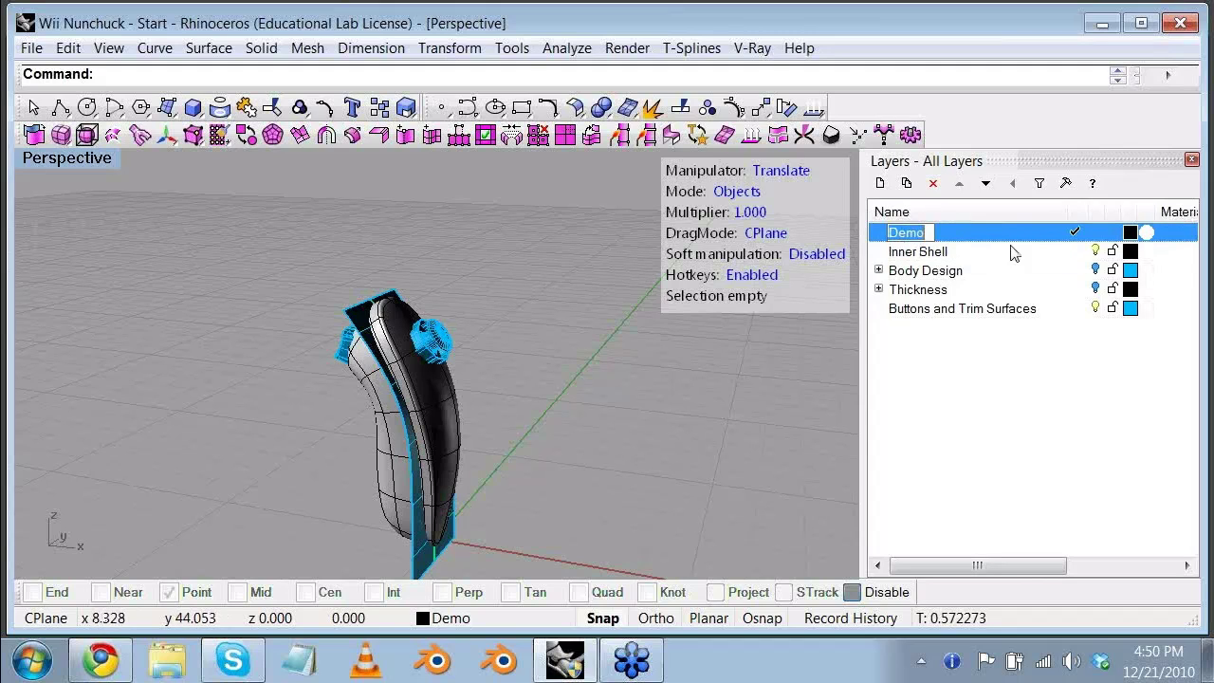
type("Outer Shell")
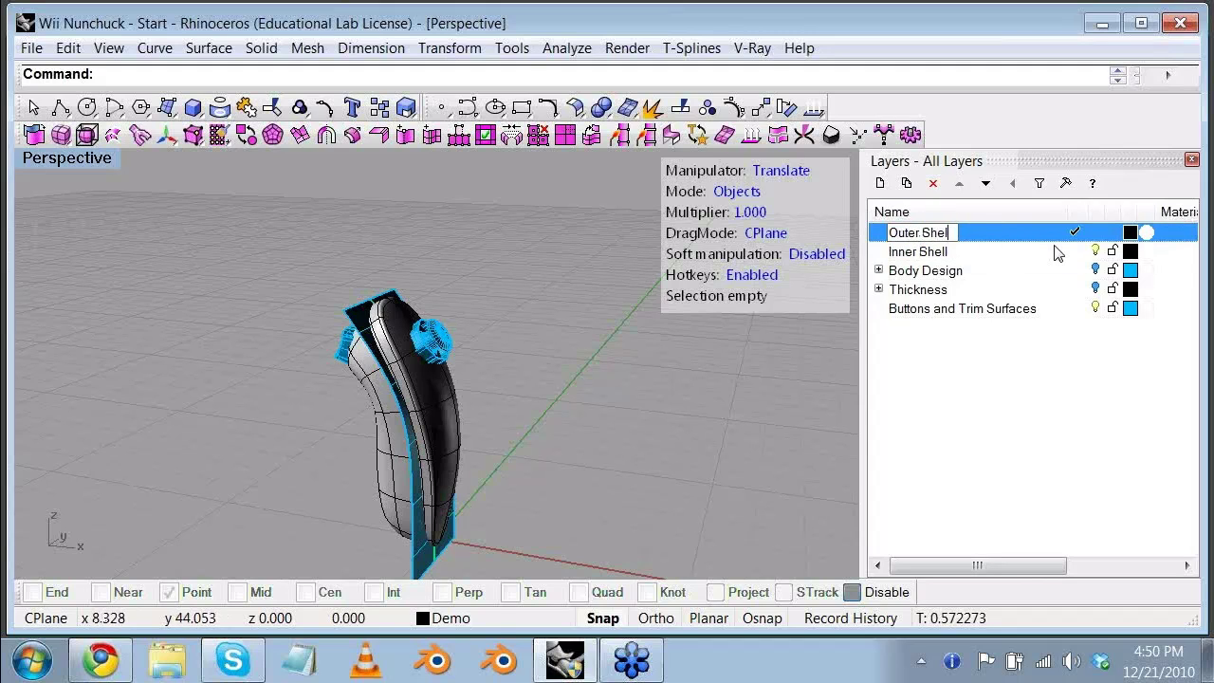
key("Return")
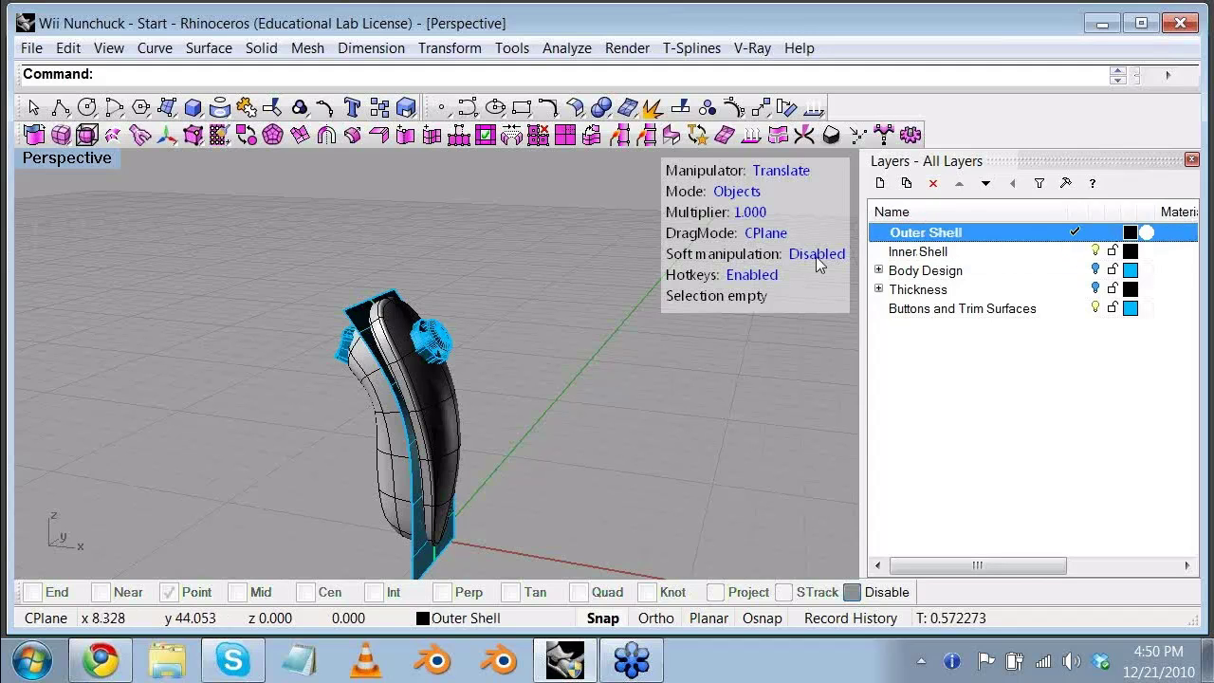
Step: Select the inner T-spline surface of the body, move it to the Inner Shell layer, and hide that layer
left_click(391, 320)
left_click(502, 388)
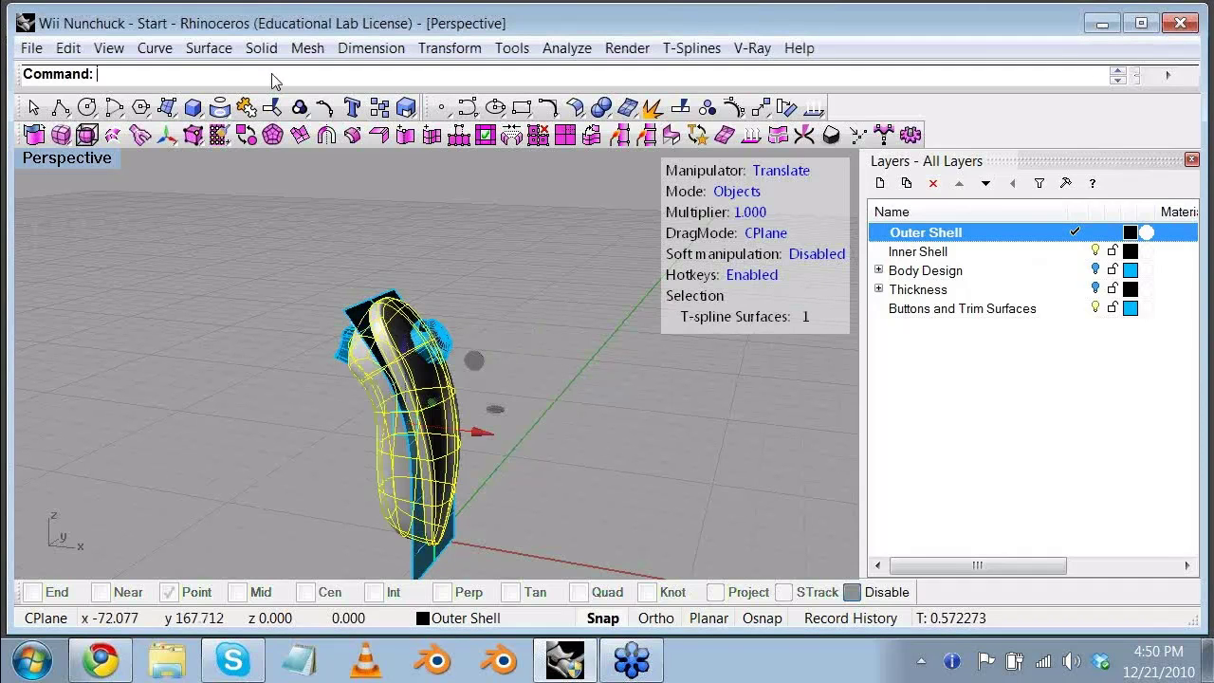
left_click(428, 329)
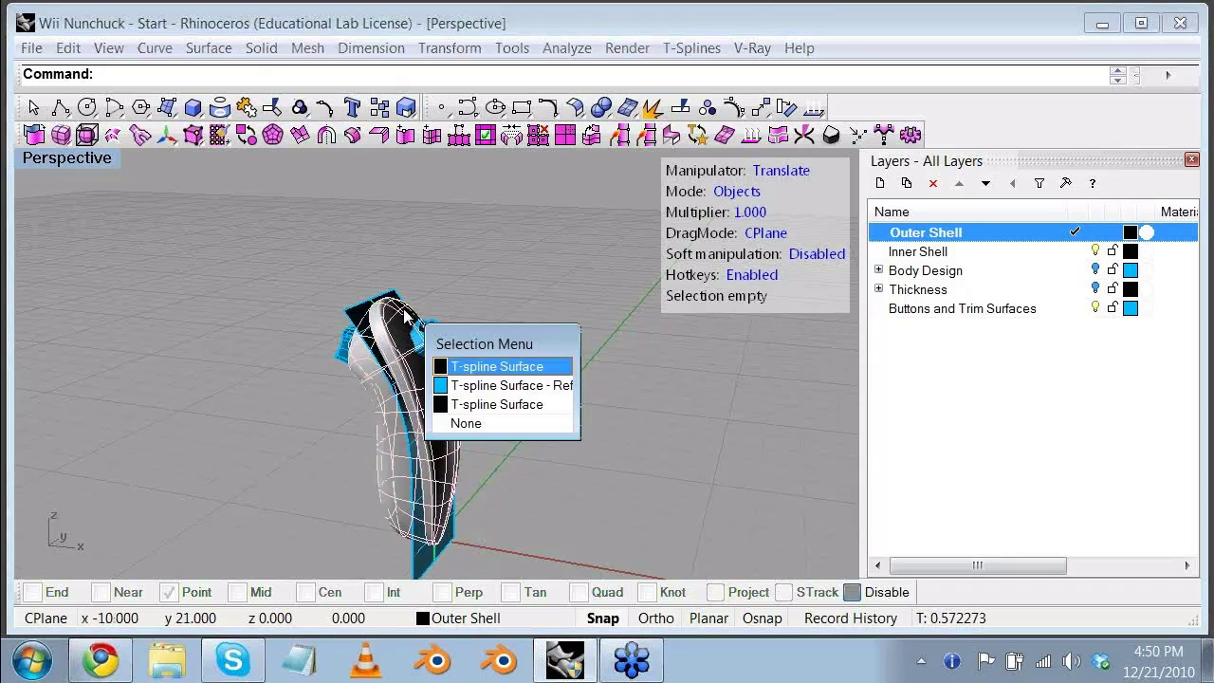
left_click(462, 404)
right_click(937, 252)
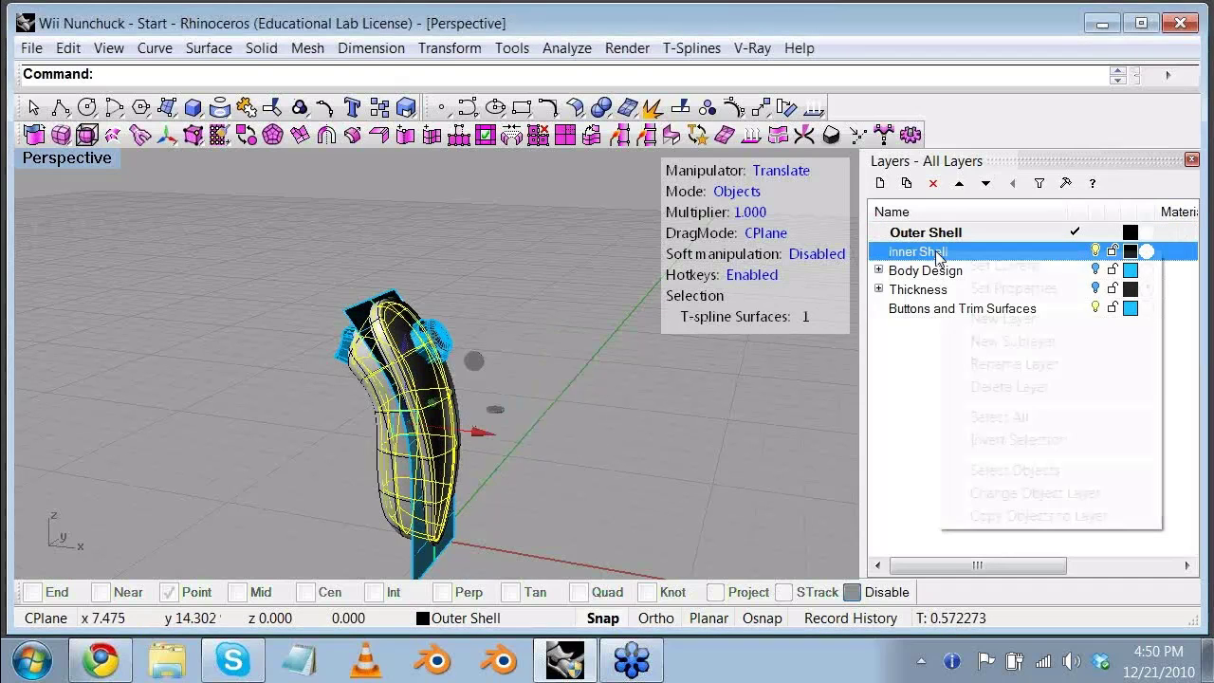
left_click(1032, 493)
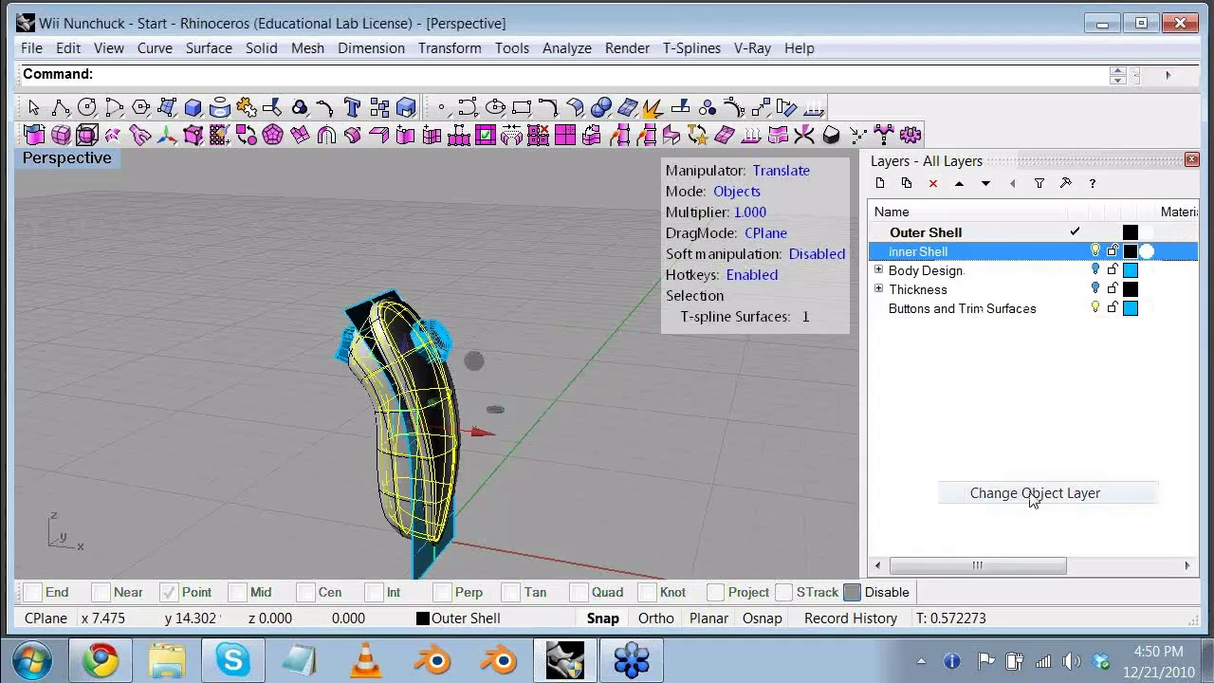
left_click(1095, 251)
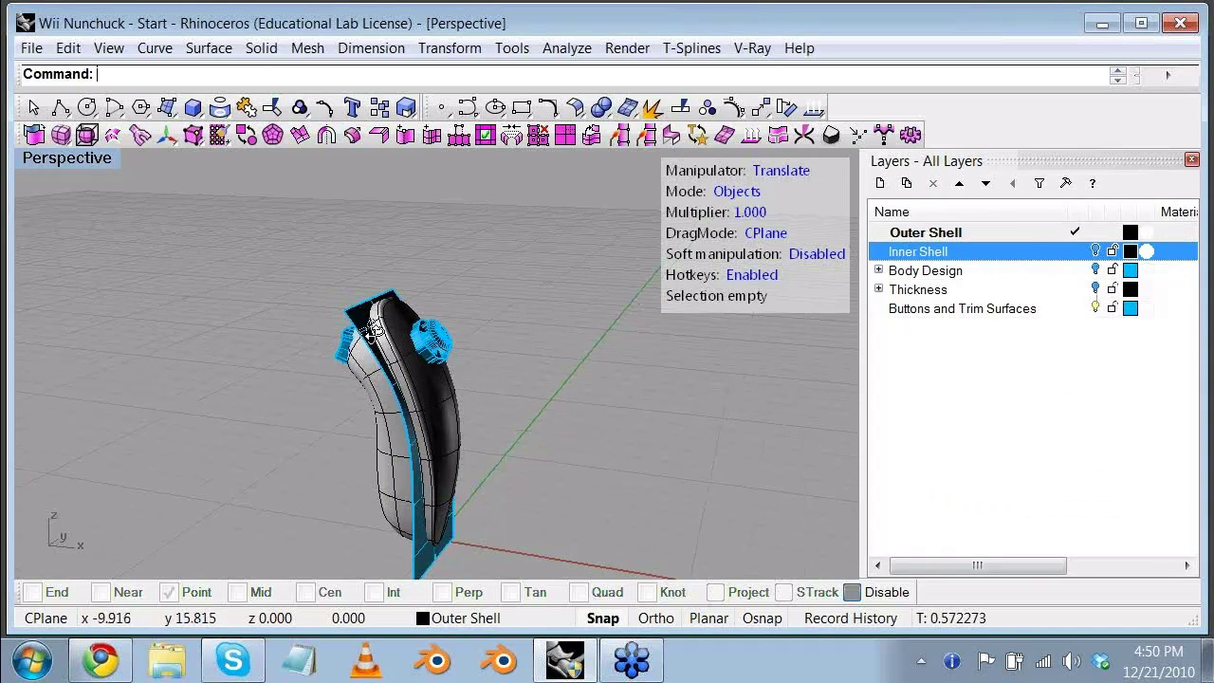
Step: Convert the outer body T-spline surface to a Rhino NURBS polysurface
scroll(371, 331, "up", 5)
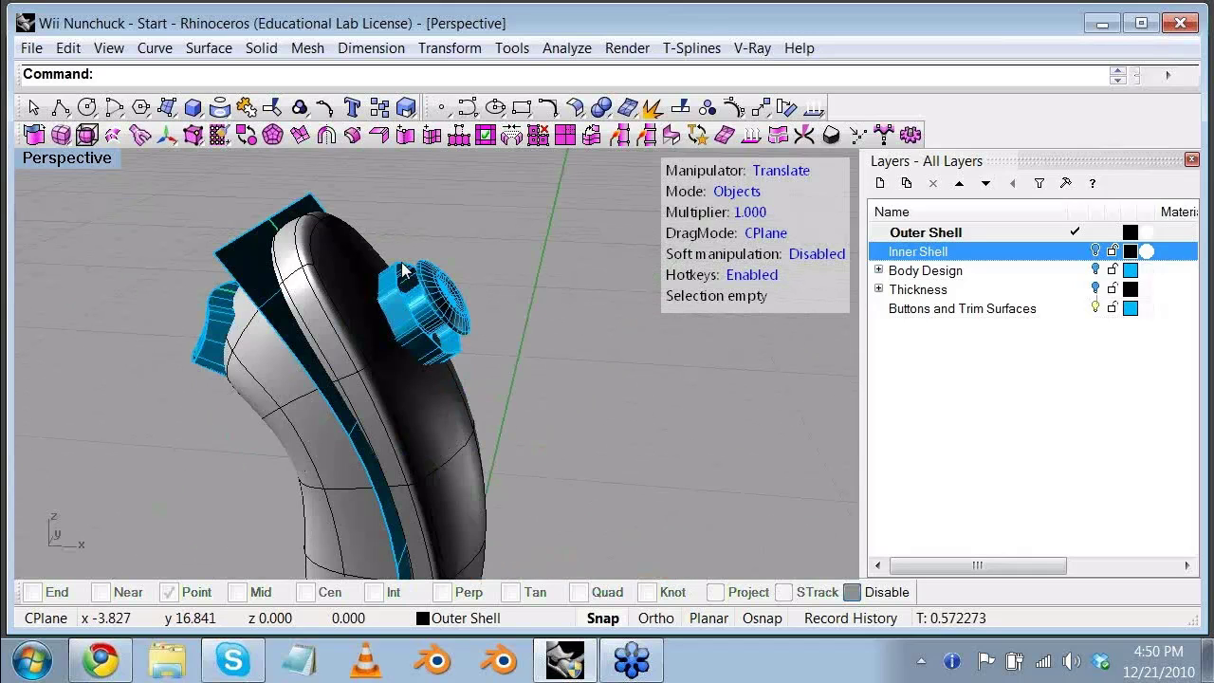
left_click(403, 271)
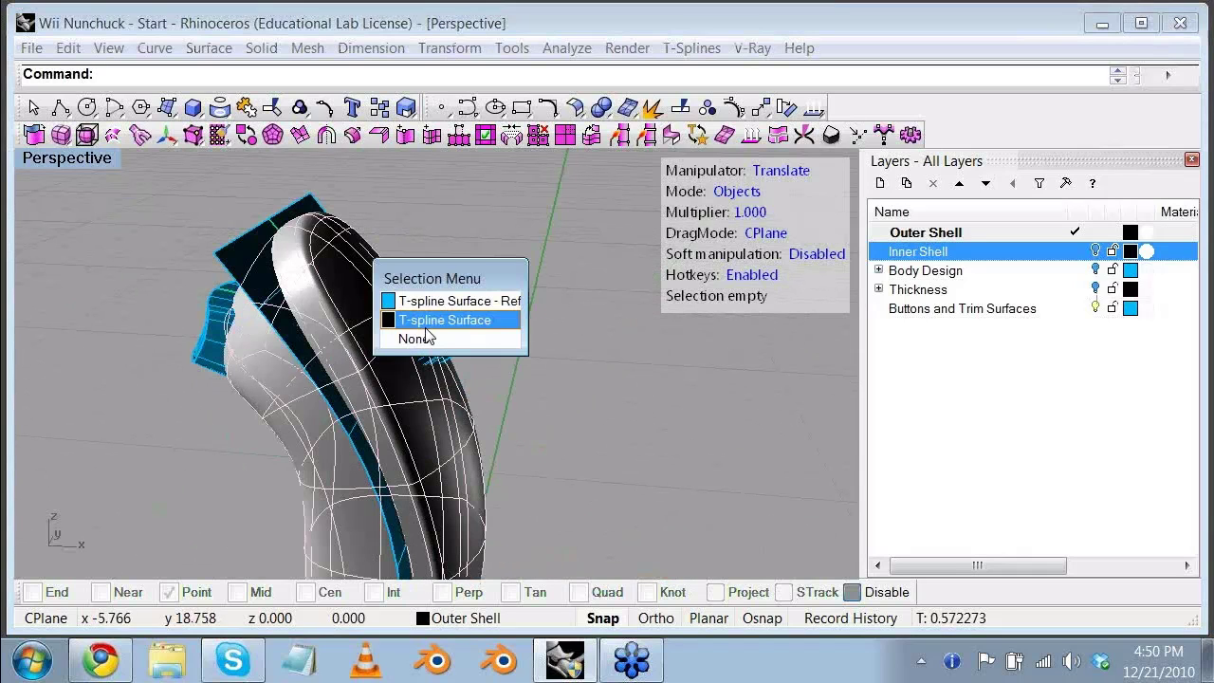
left_click(424, 327)
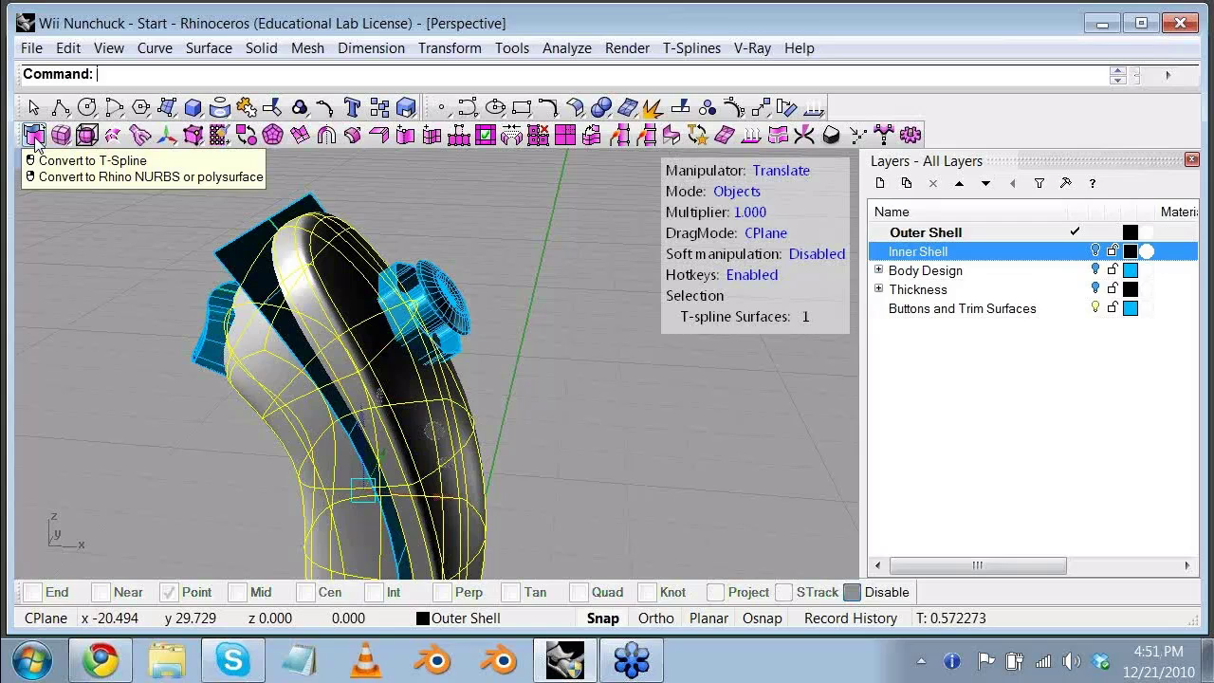
right_click(35, 139)
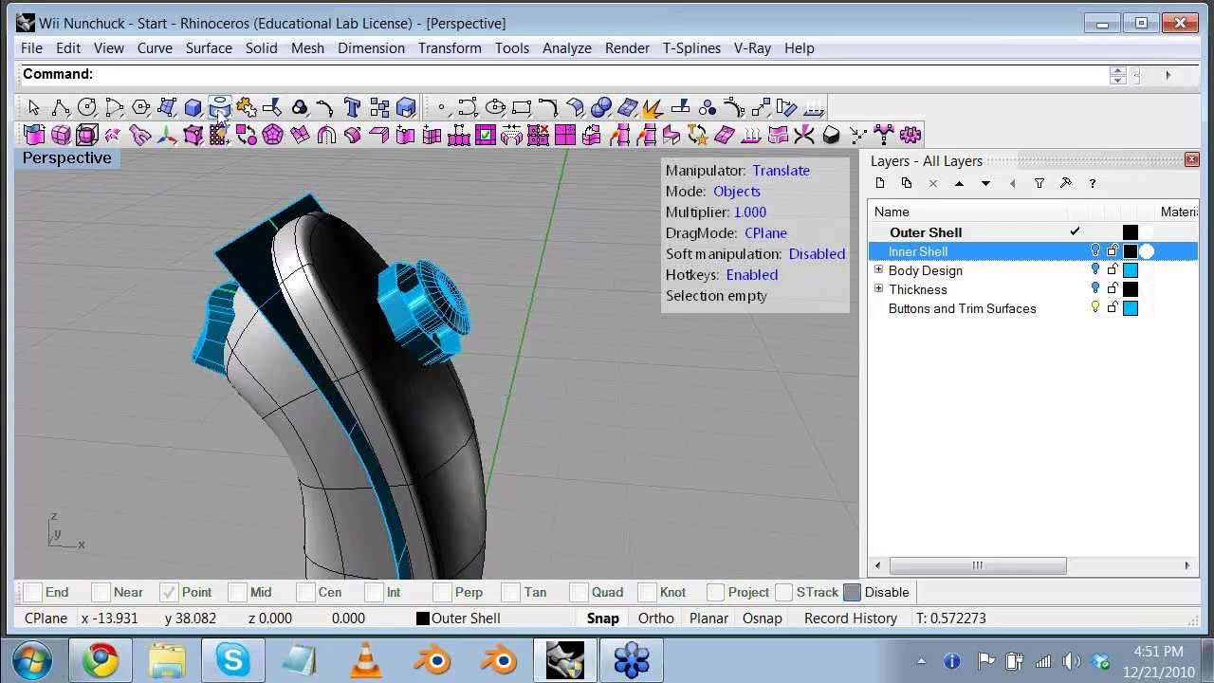
left_click(321, 235)
left_click(410, 312)
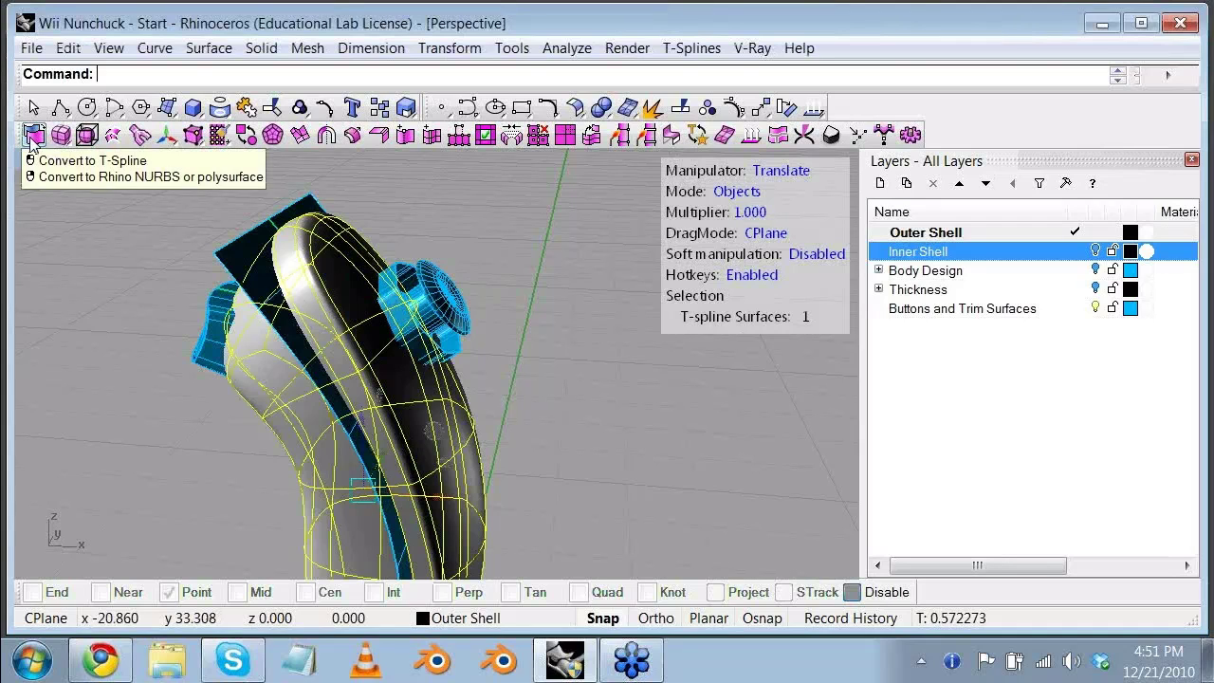
right_click(34, 136)
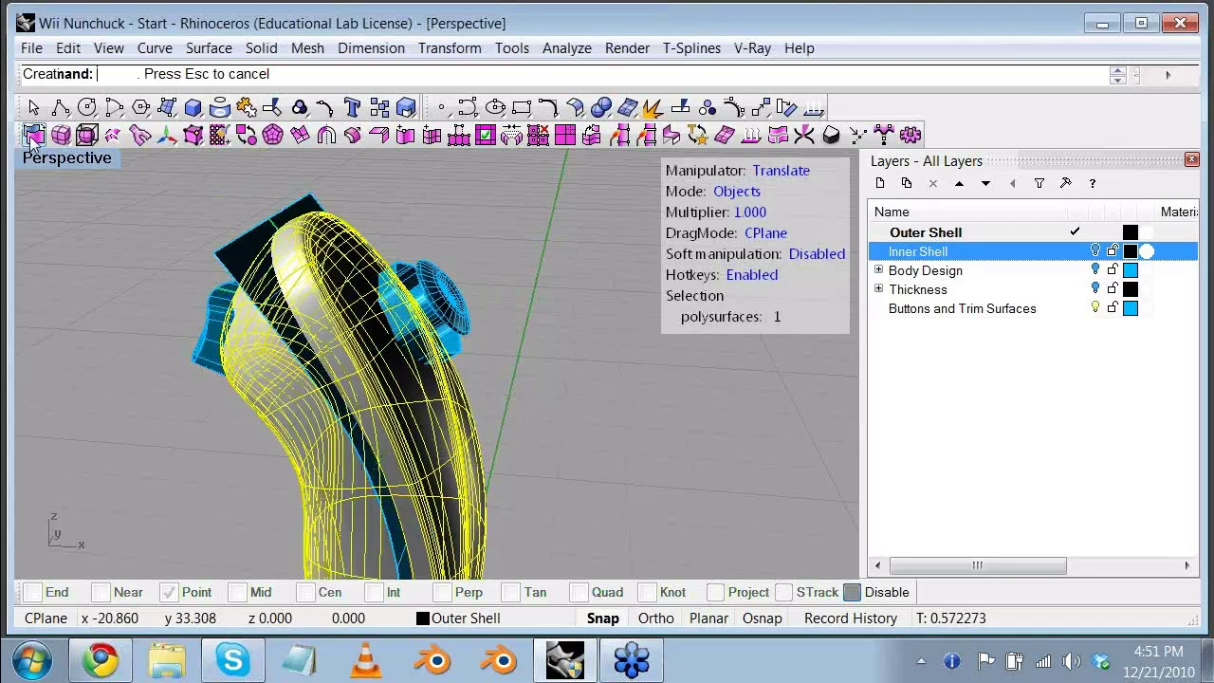
left_click(162, 401)
Step: Split the outer body polysurface using the curved trim surface as the cutting object
right_click_drag(163, 402, 285, 401)
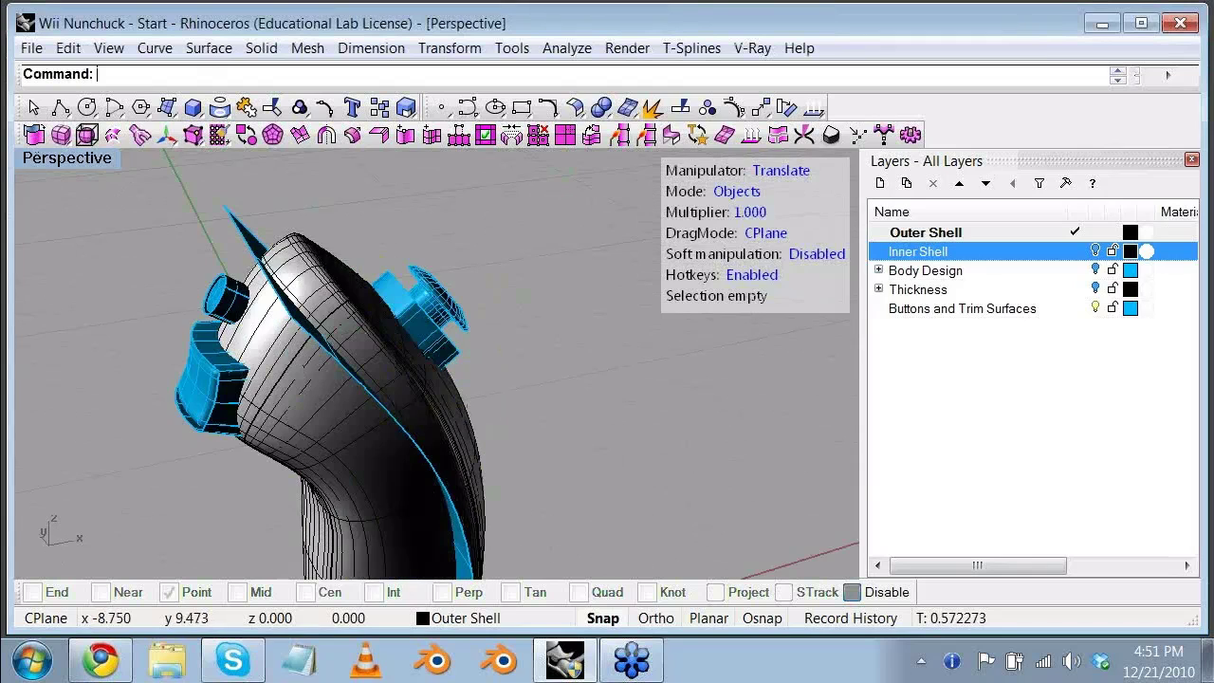
right_click_drag(237, 251, 303, 250)
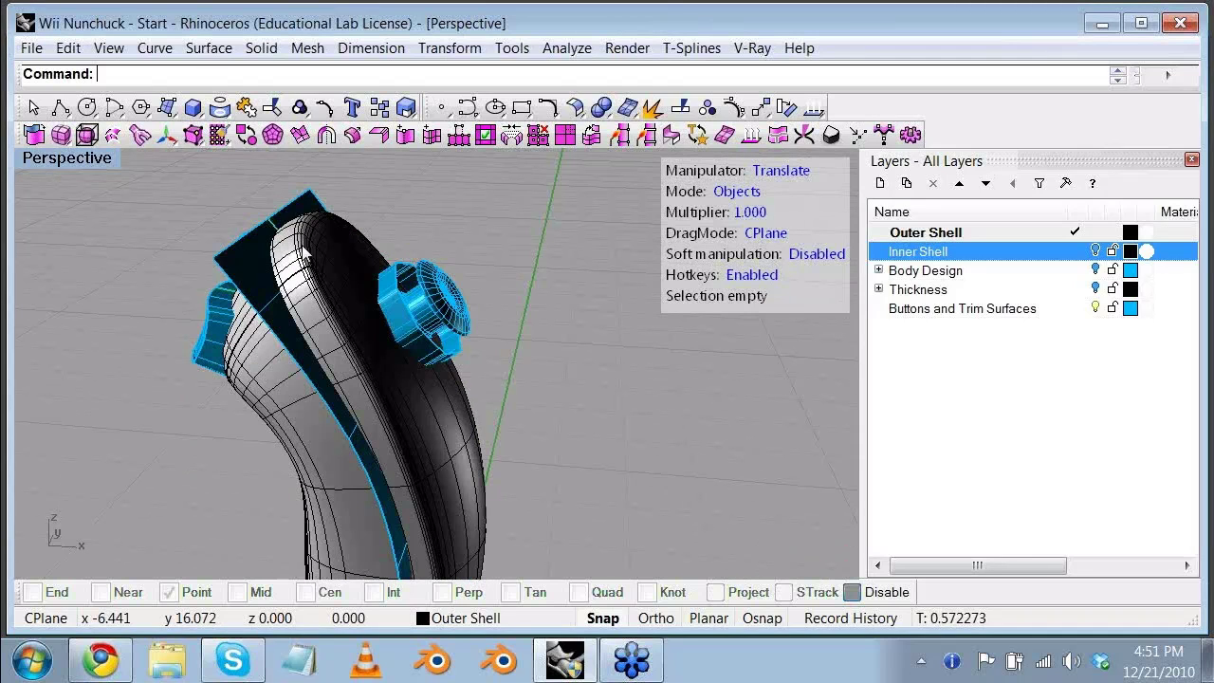
left_click(417, 348)
key("Escape")
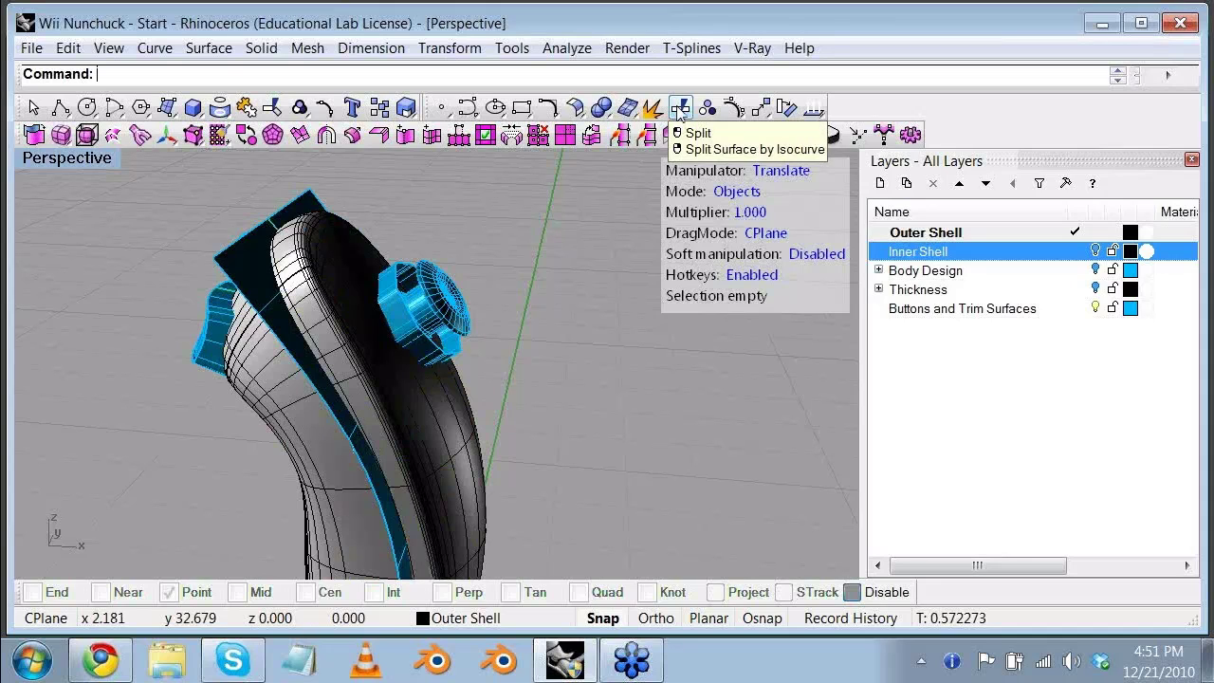
left_click(680, 107)
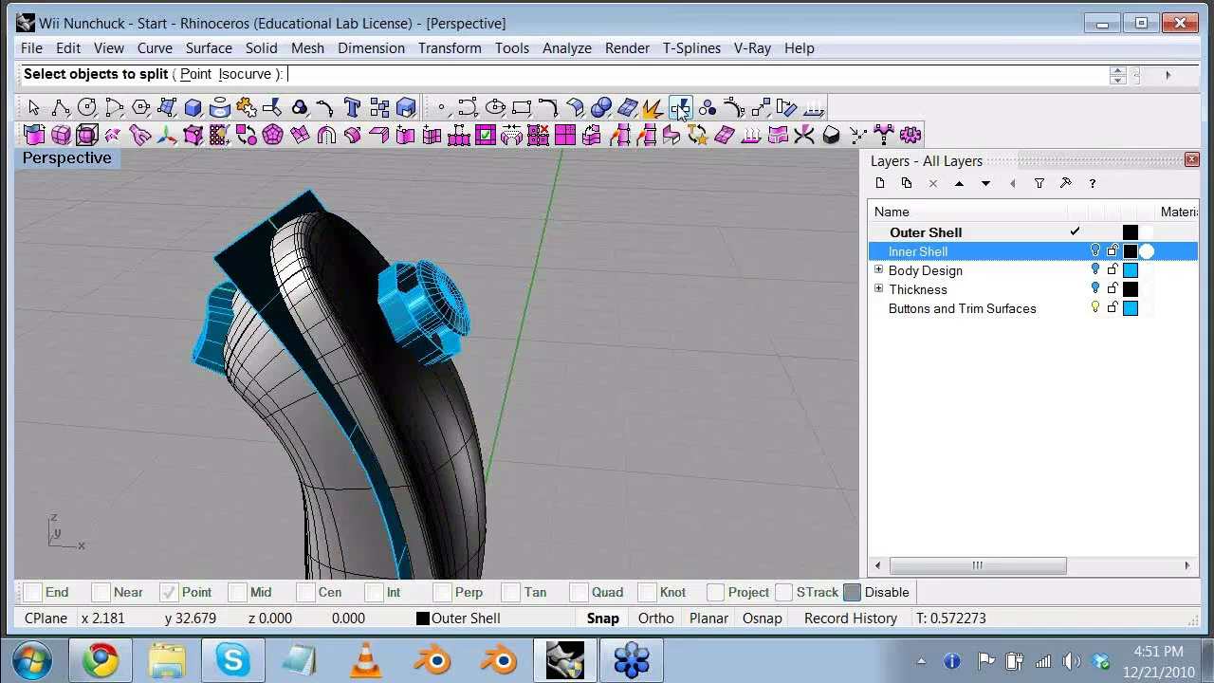
left_click(349, 236)
key("Return")
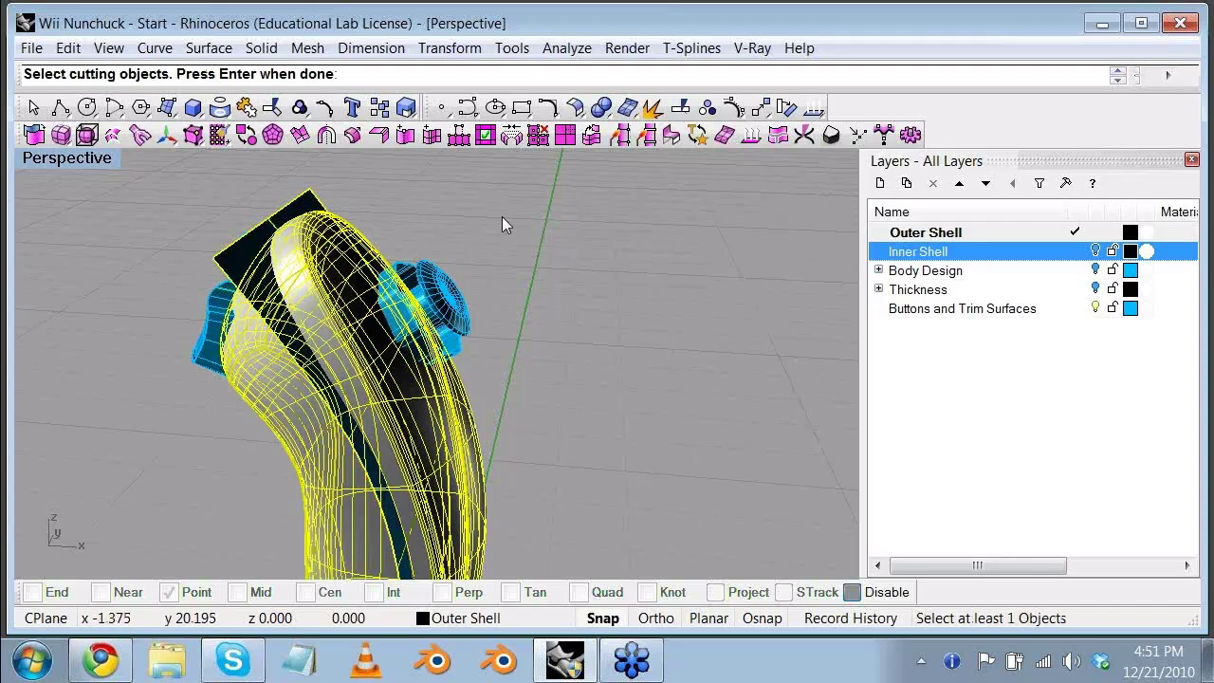
key("Return")
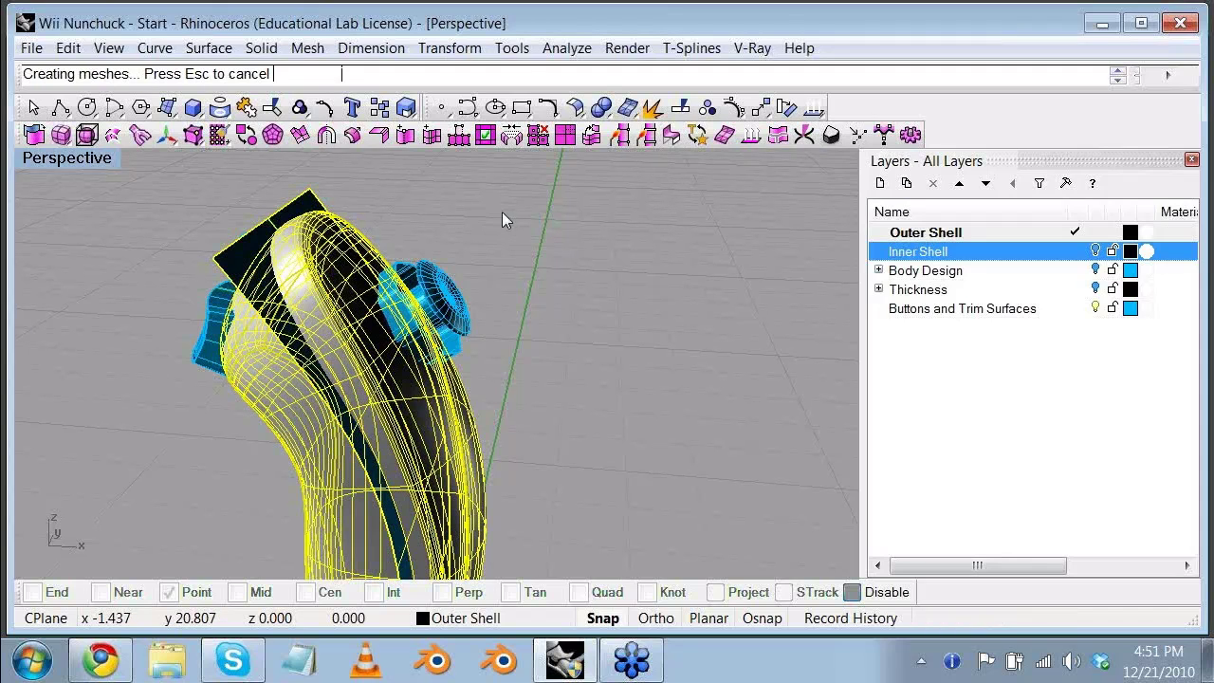
Step: Select the front piece of the split outer body and check the cut and the trim surface from several sides
left_click(320, 283)
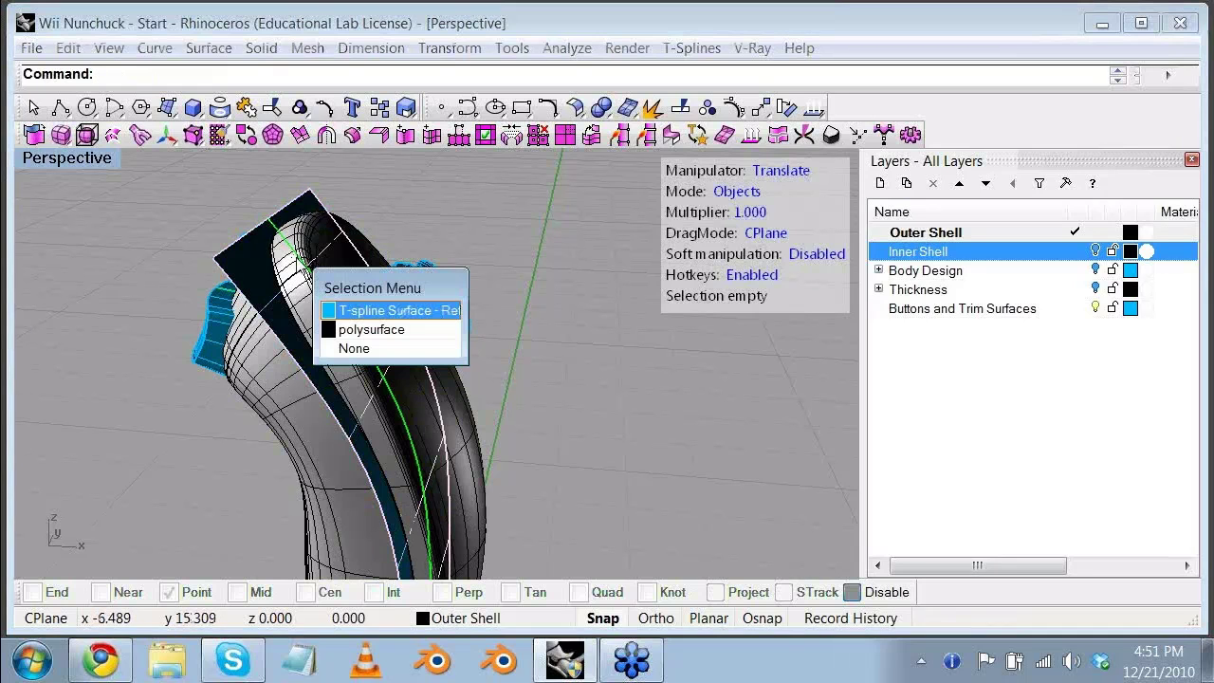
left_click(371, 329)
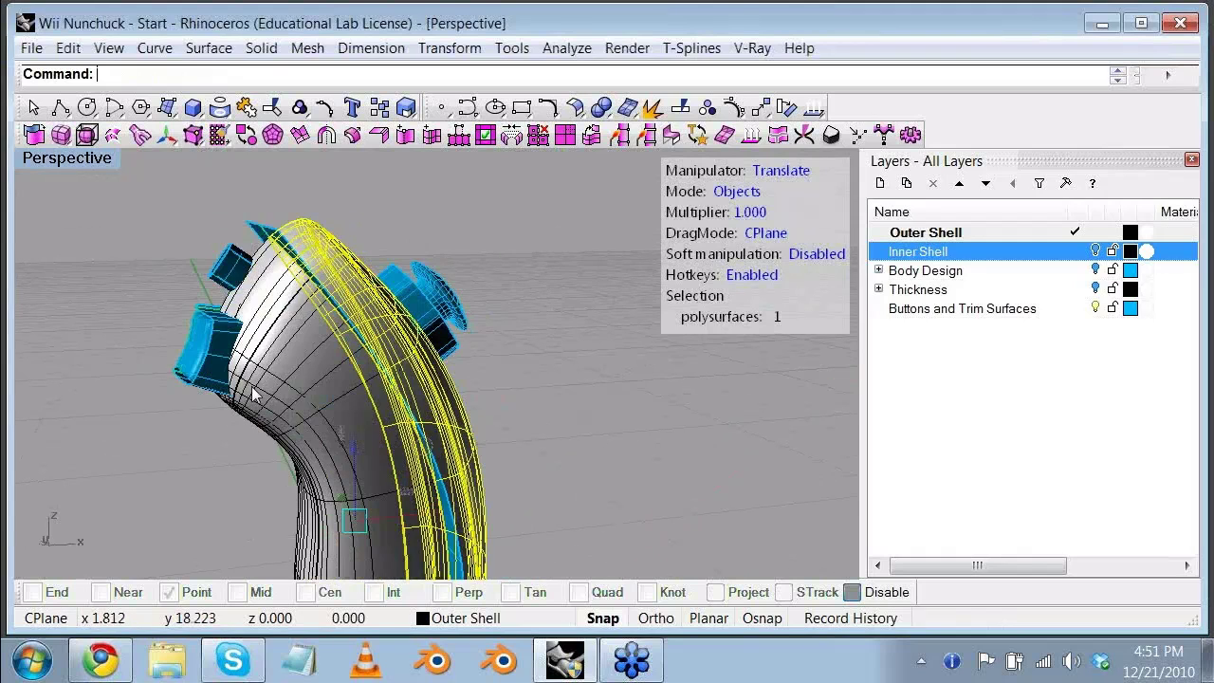
right_click_drag(254, 396, 529, 337)
left_click(209, 399)
key("ctrl+z")
left_click(455, 438)
right_click_drag(456, 438, 502, 433)
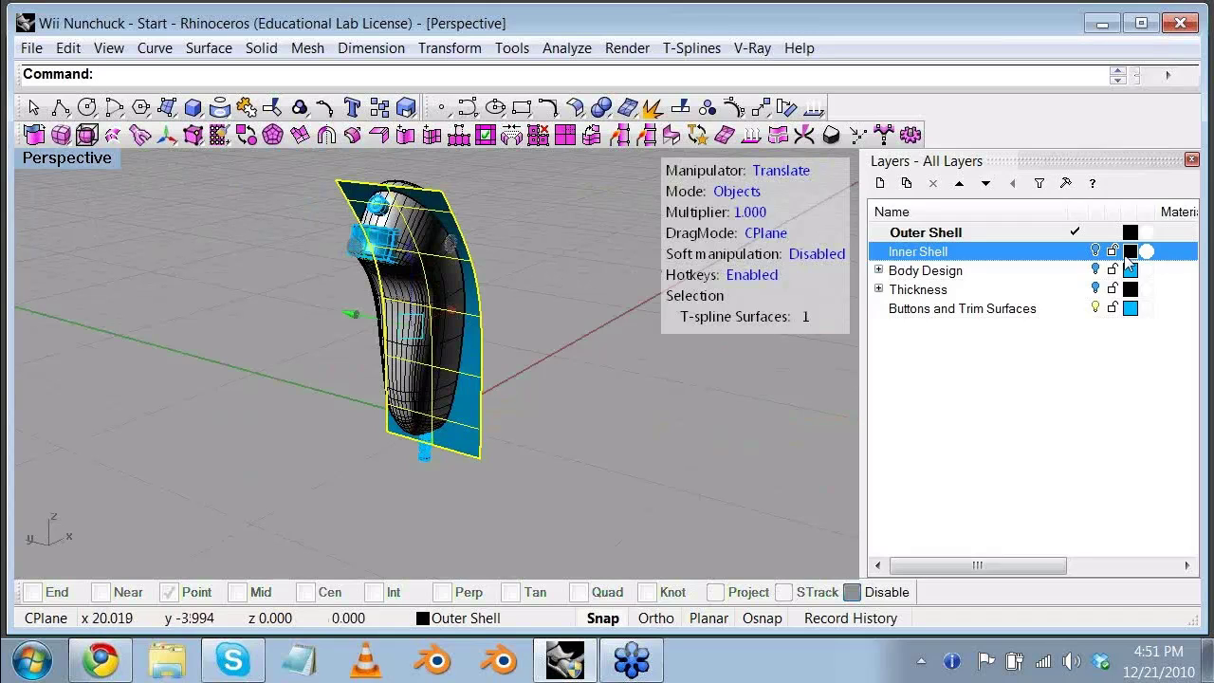
Step: Make Inner Shell the current layer, hide the Outer Shell layer, and clear the trim surface selection
left_click(1083, 250)
left_click(1095, 231)
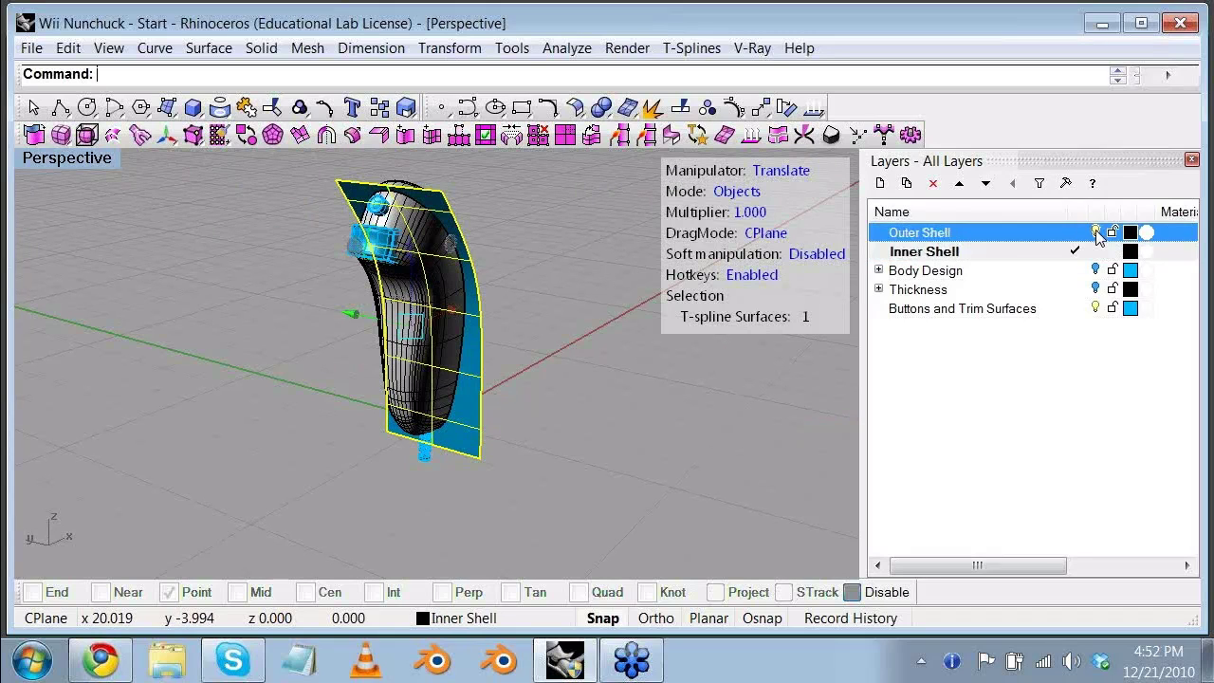
right_click_drag(537, 271, 291, 335)
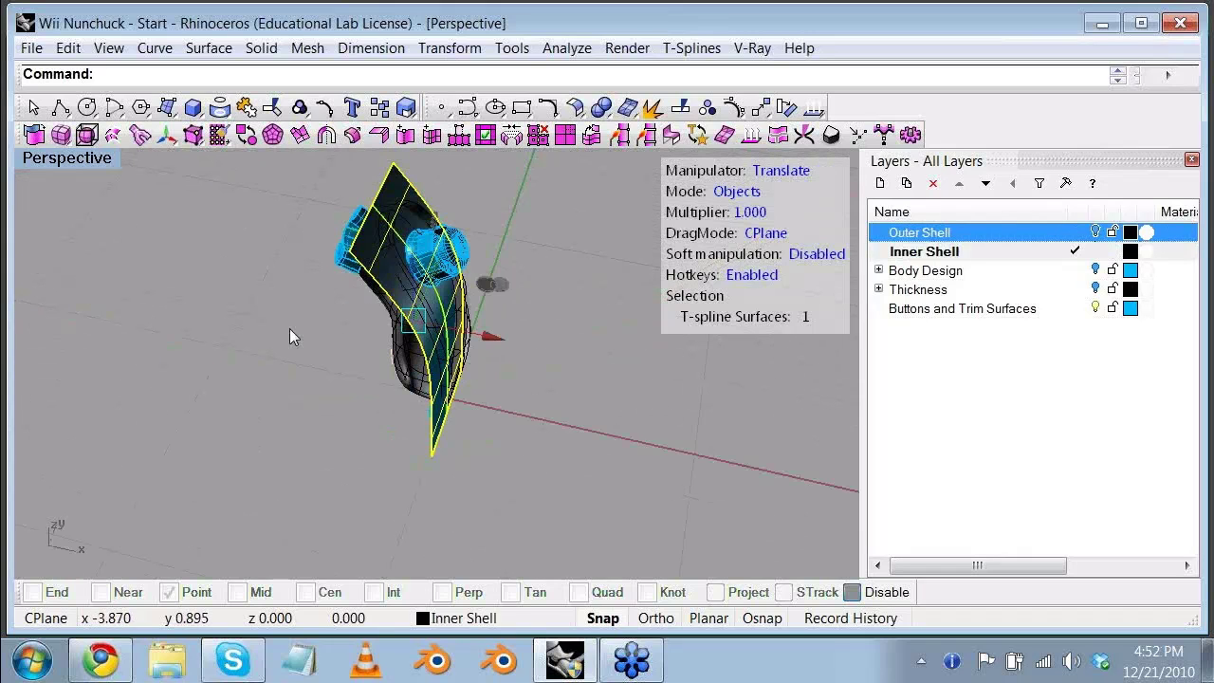
left_click(289, 328)
Step: Split the inner body T-spline surface using the curved trim surface as the cutting object
left_click(406, 369)
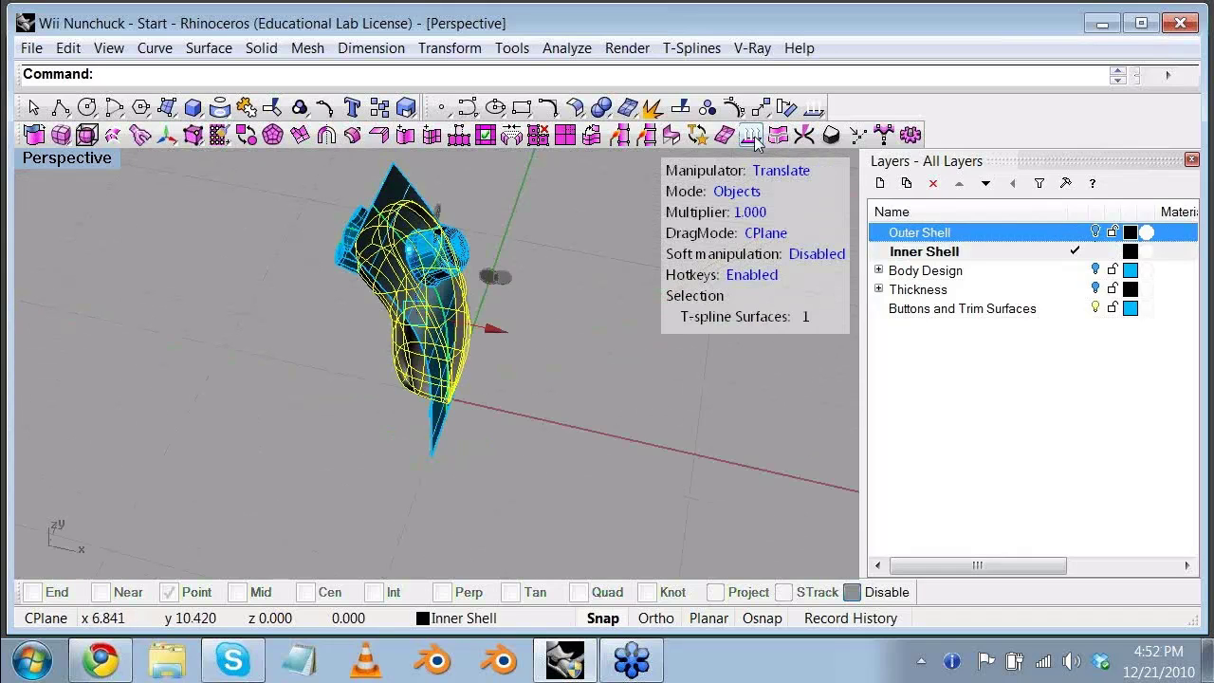
right_click_drag(493, 318, 599, 296)
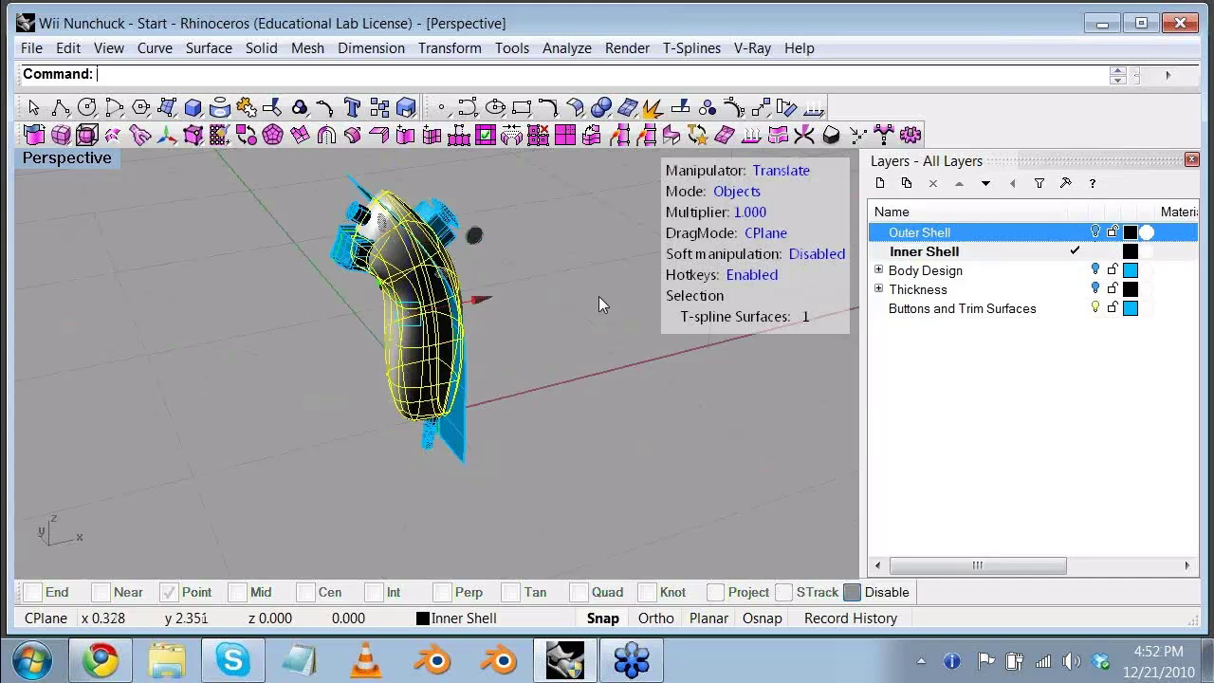
left_click(351, 183)
right_click_drag(298, 264, 294, 142)
left_click(297, 136)
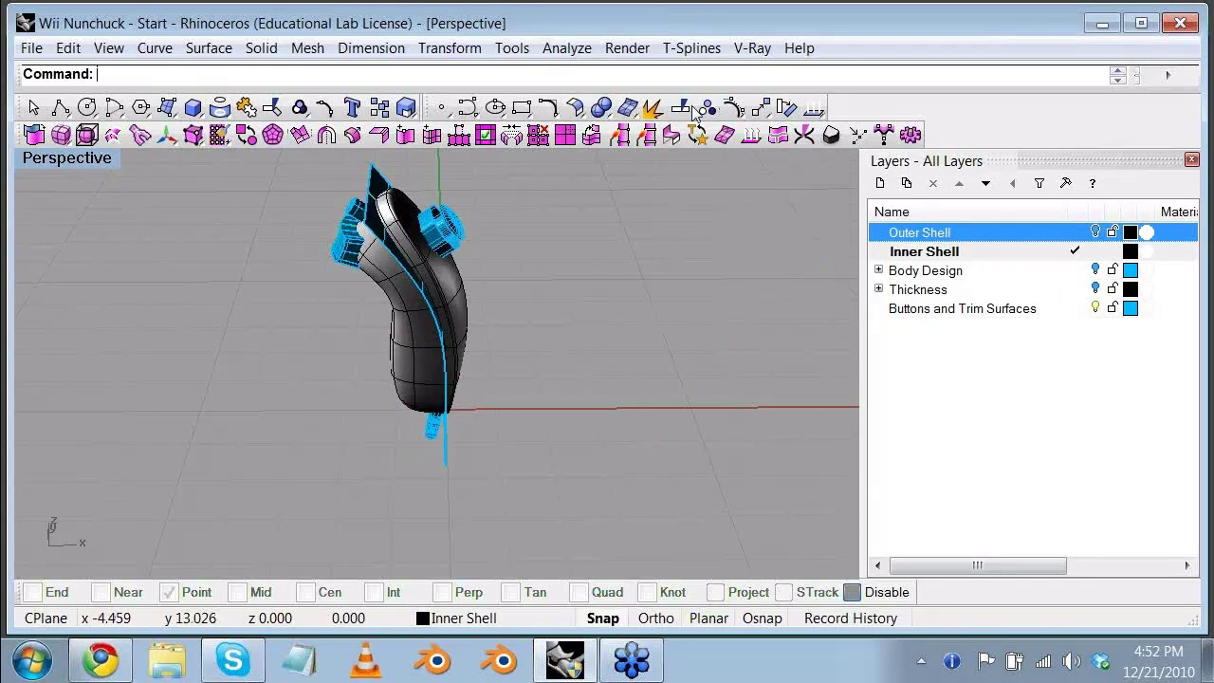
left_click(464, 284)
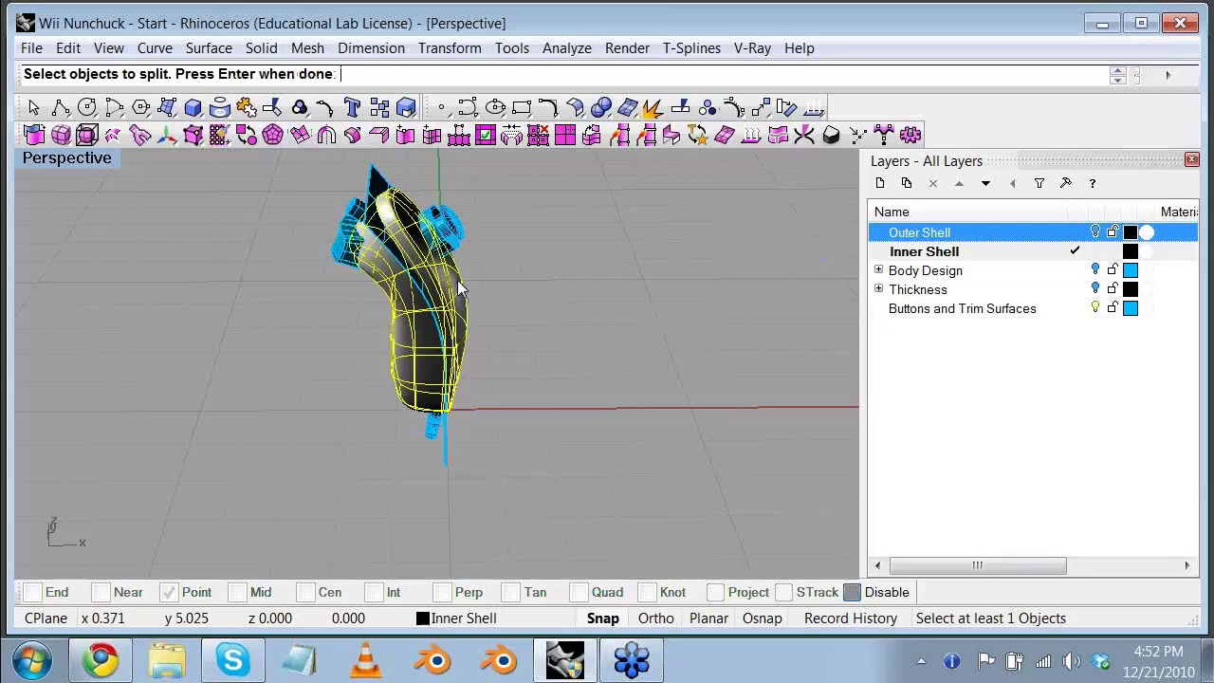
key("Return")
left_click(406, 188)
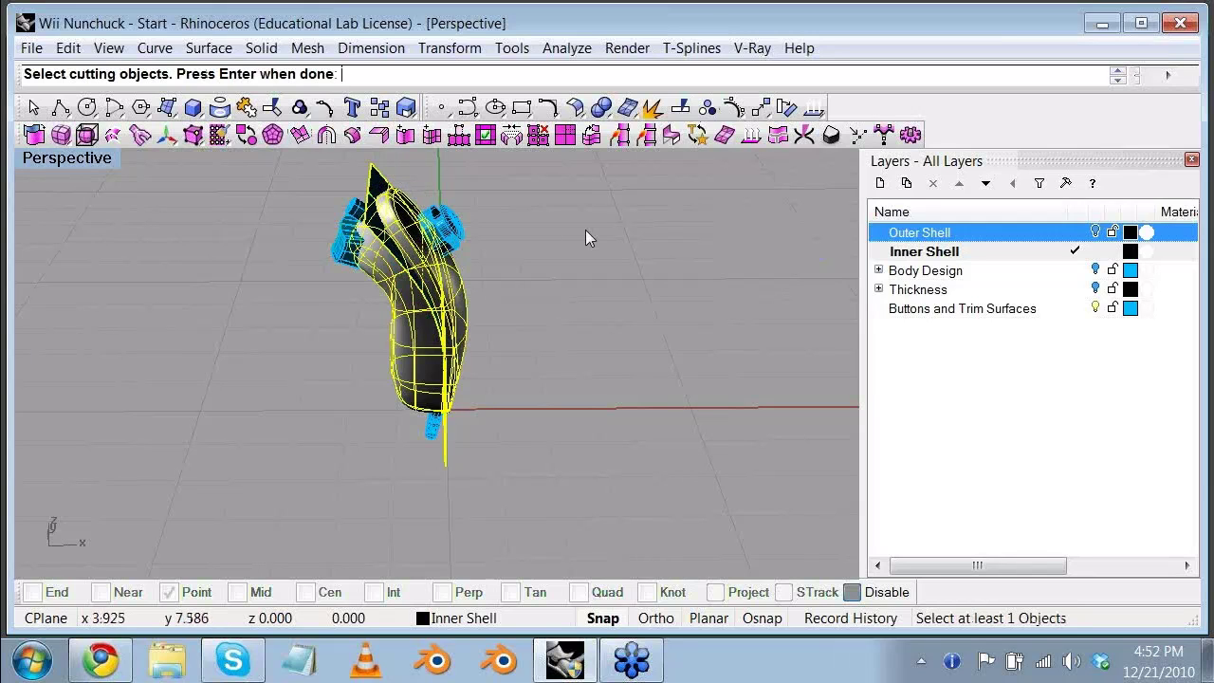
key("Return")
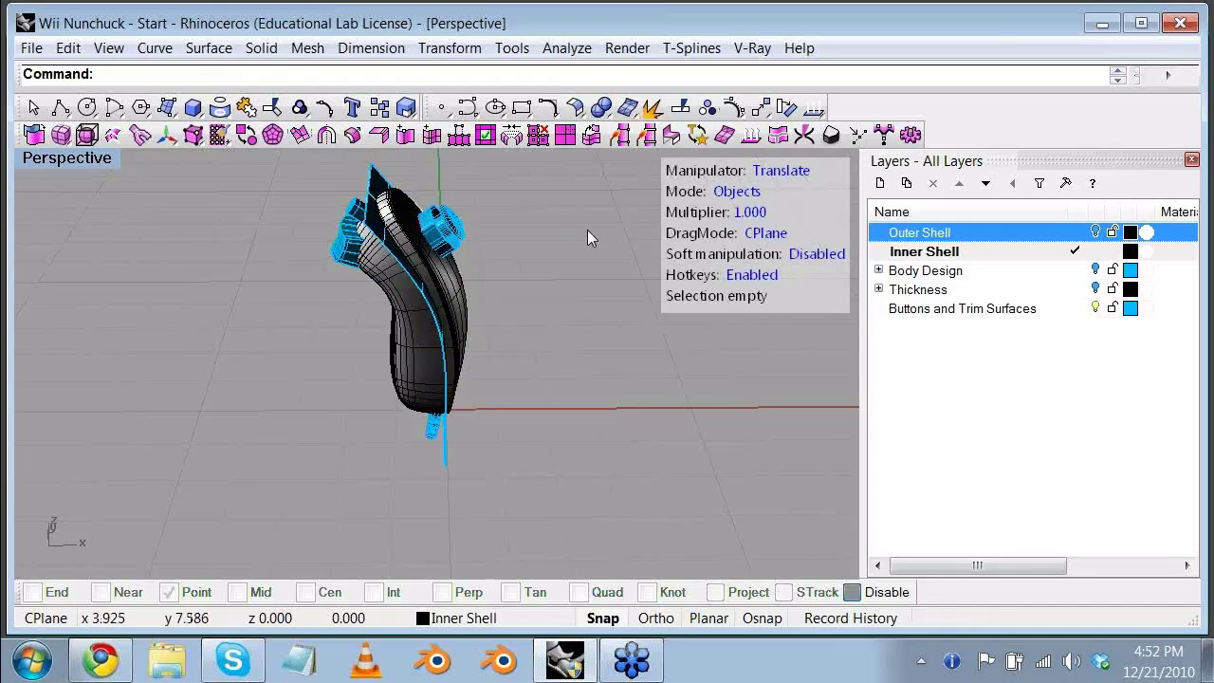
Step: Examine the two pieces of the split inner body and the octagonal trim surface around the joystick
right_click_drag(588, 237, 351, 330)
left_click(419, 302)
scroll(386, 252, "up", 3)
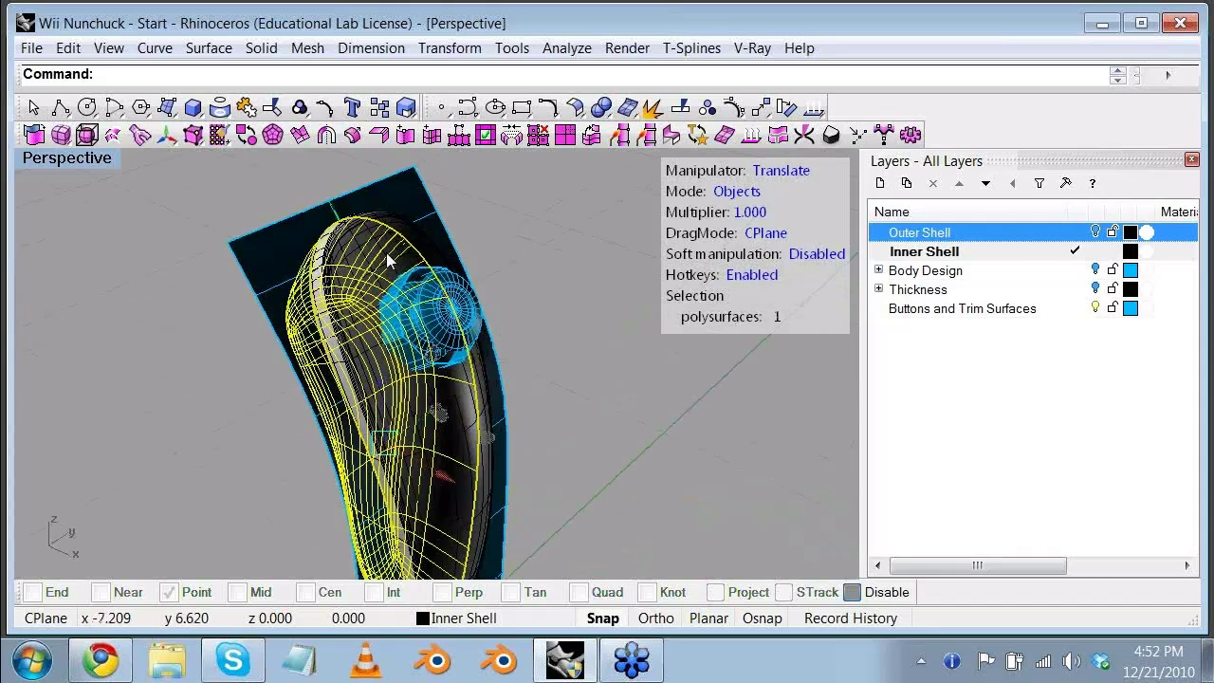
key("Escape")
right_click_drag(386, 252, 393, 289)
scroll(393, 290, "up", 4)
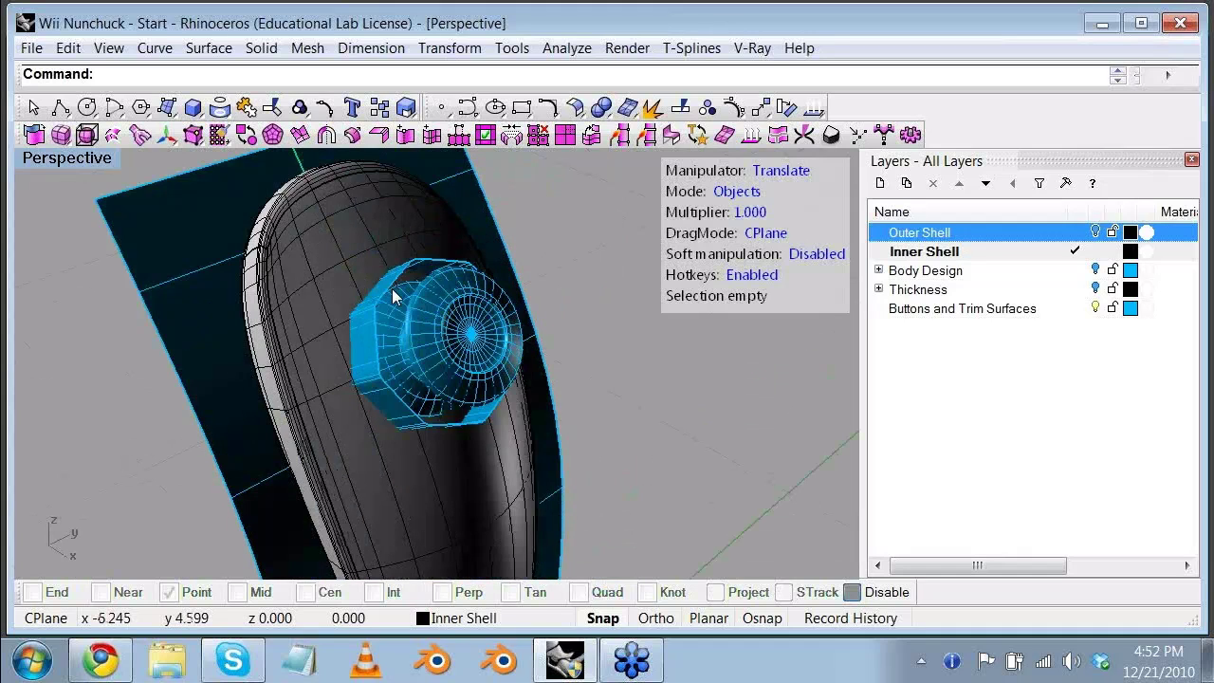
left_click(357, 238)
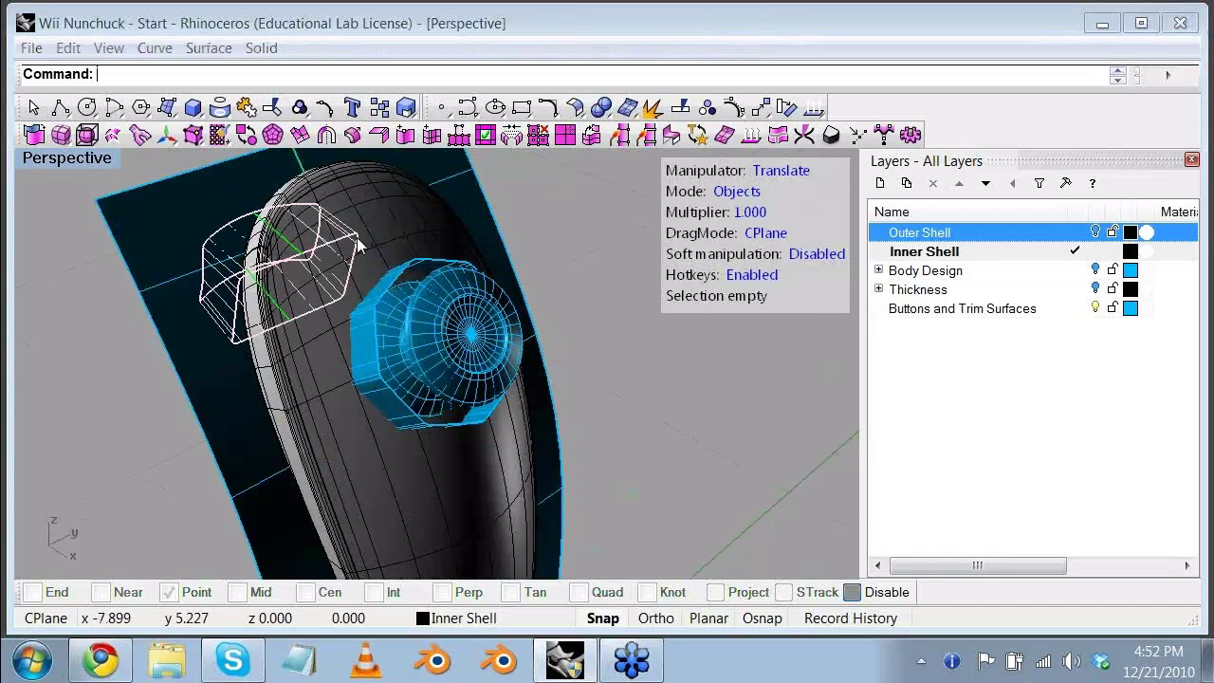
left_click(381, 258)
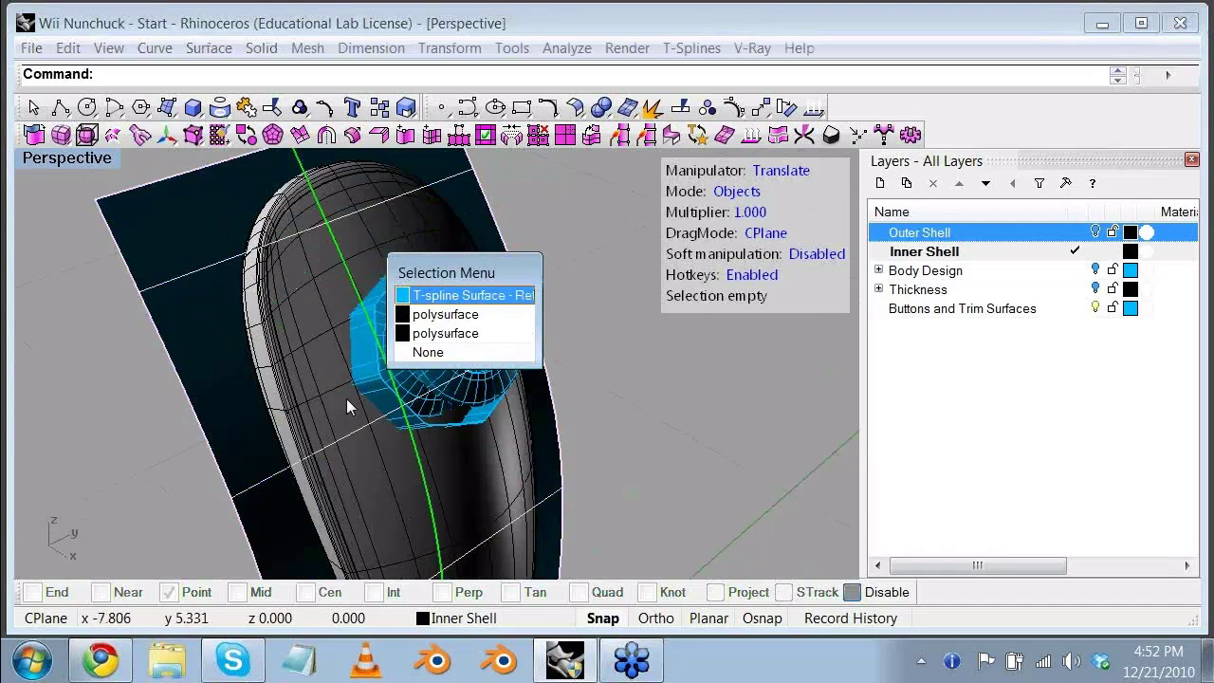
left_click(422, 313)
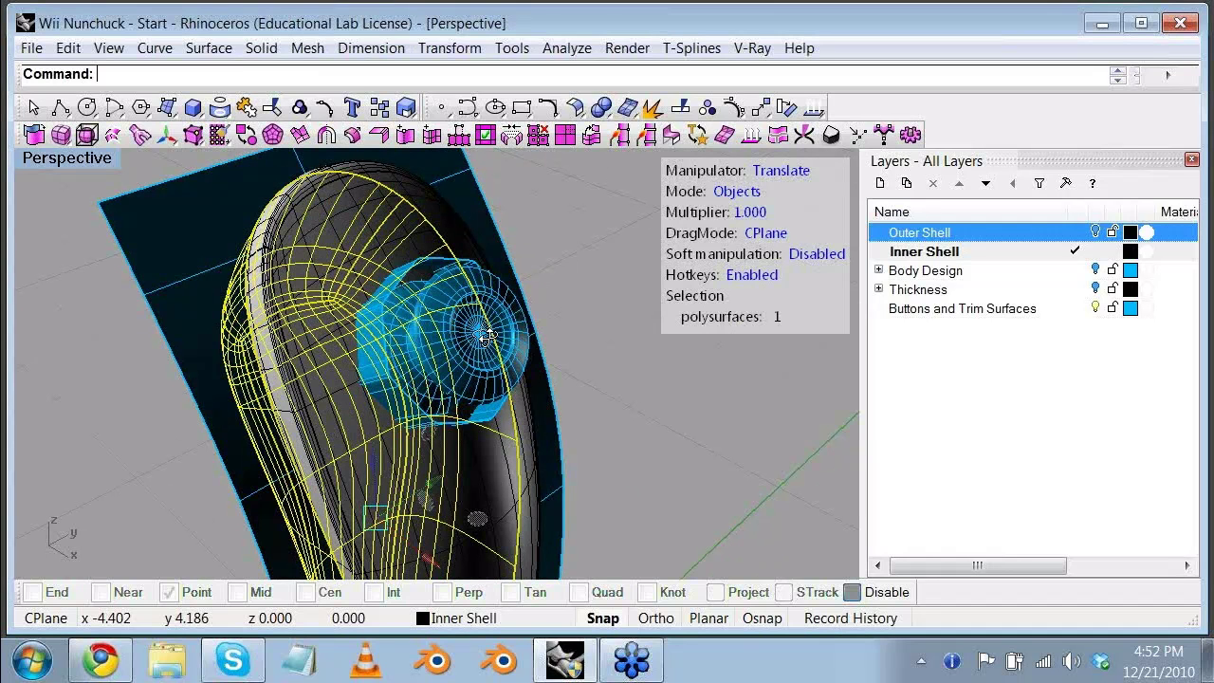
right_click_drag(484, 334, 483, 228)
scroll(483, 227, "up", 3)
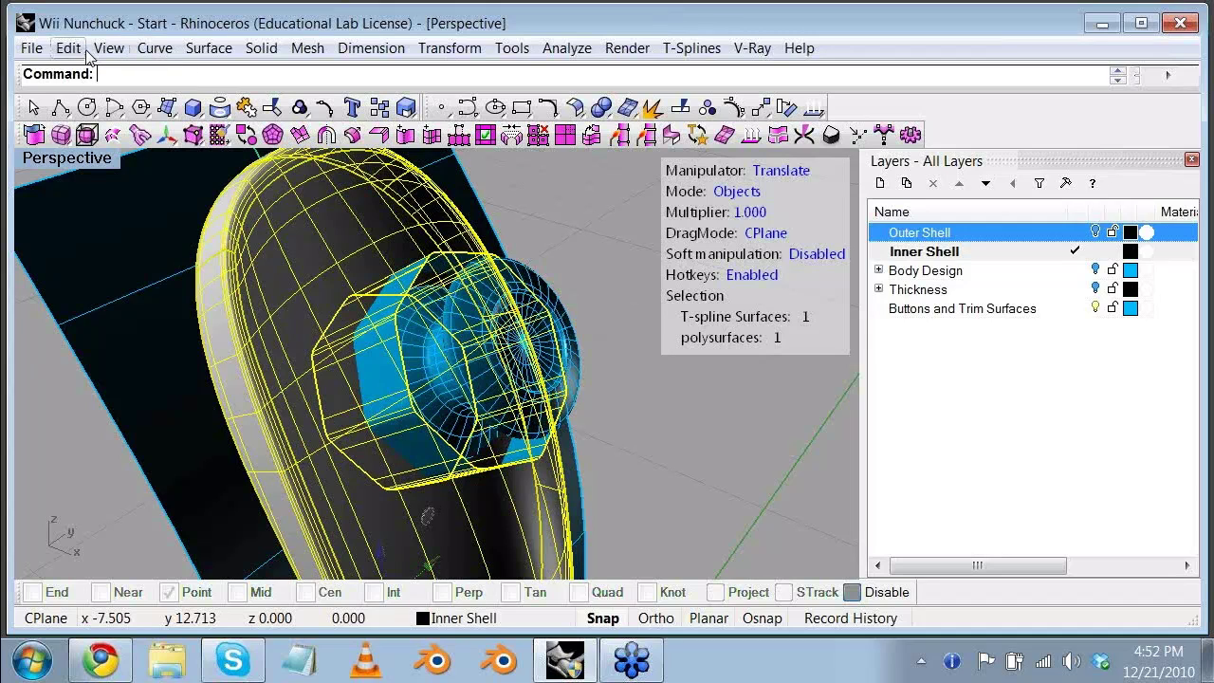
Step: Look through the default toolbar collection in the Toolbar Layout settings, then close them
left_click(512, 49)
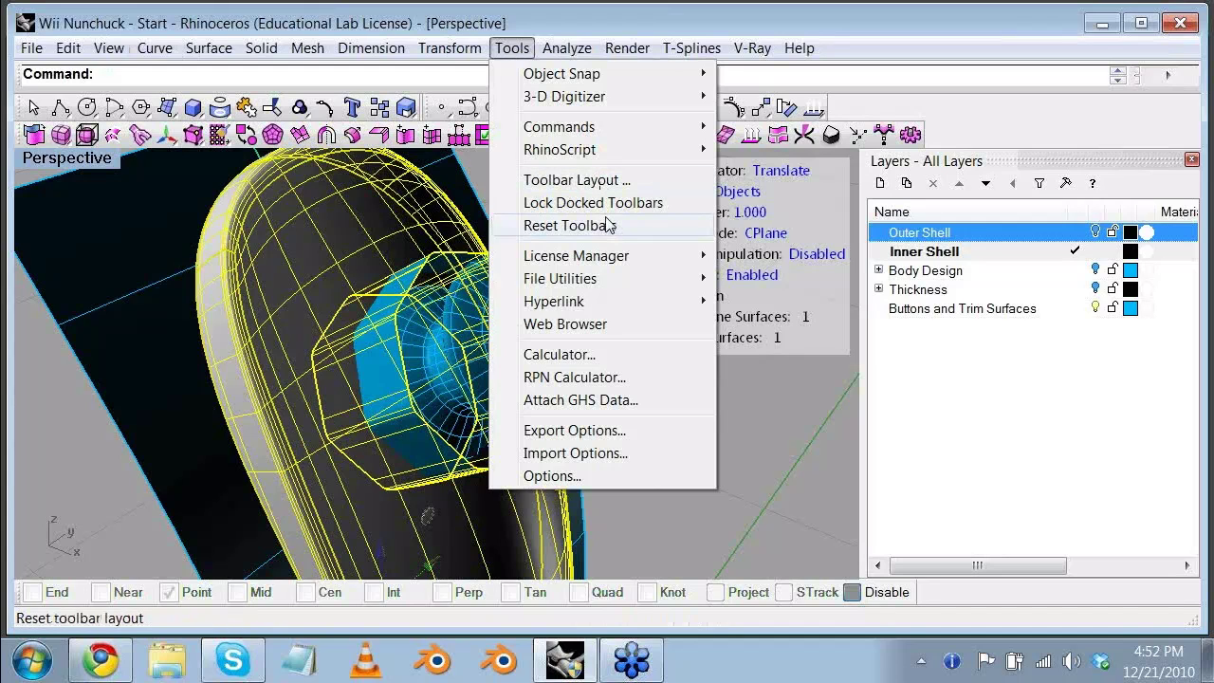
left_click(584, 181)
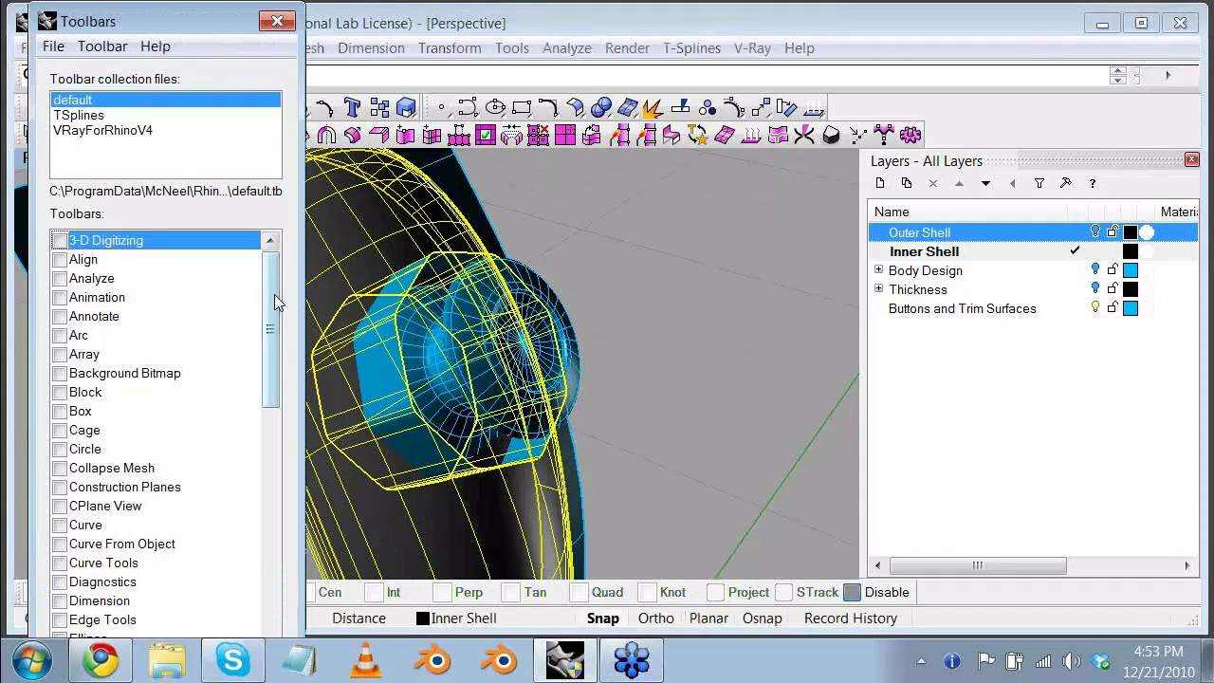
left_click_drag(185, 5, 448, 14)
left_click_drag(533, 285, 550, 612)
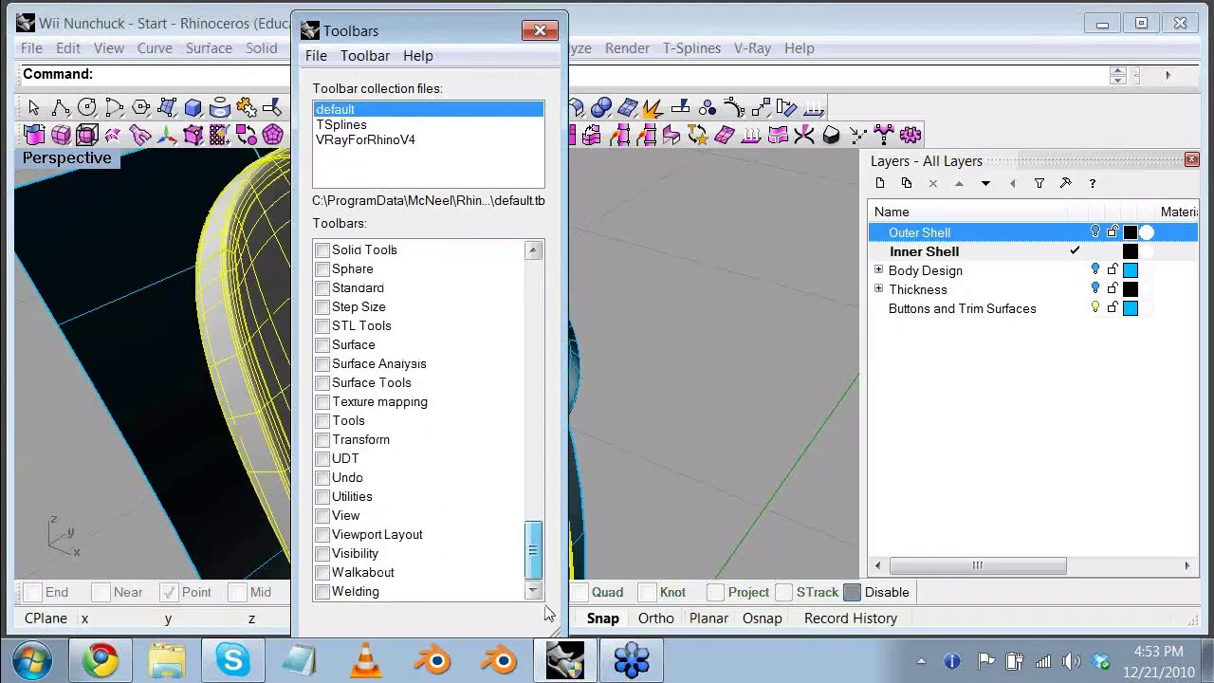
left_click(353, 515)
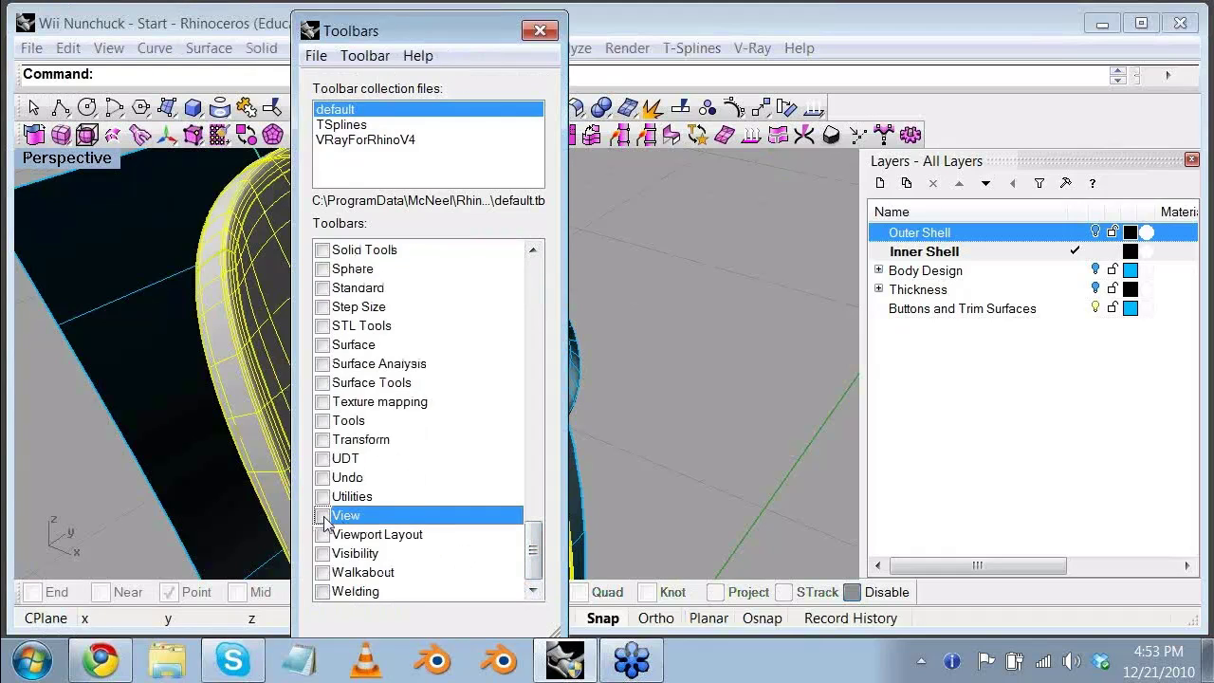
left_click(323, 516)
left_click_drag(534, 555, 477, 199)
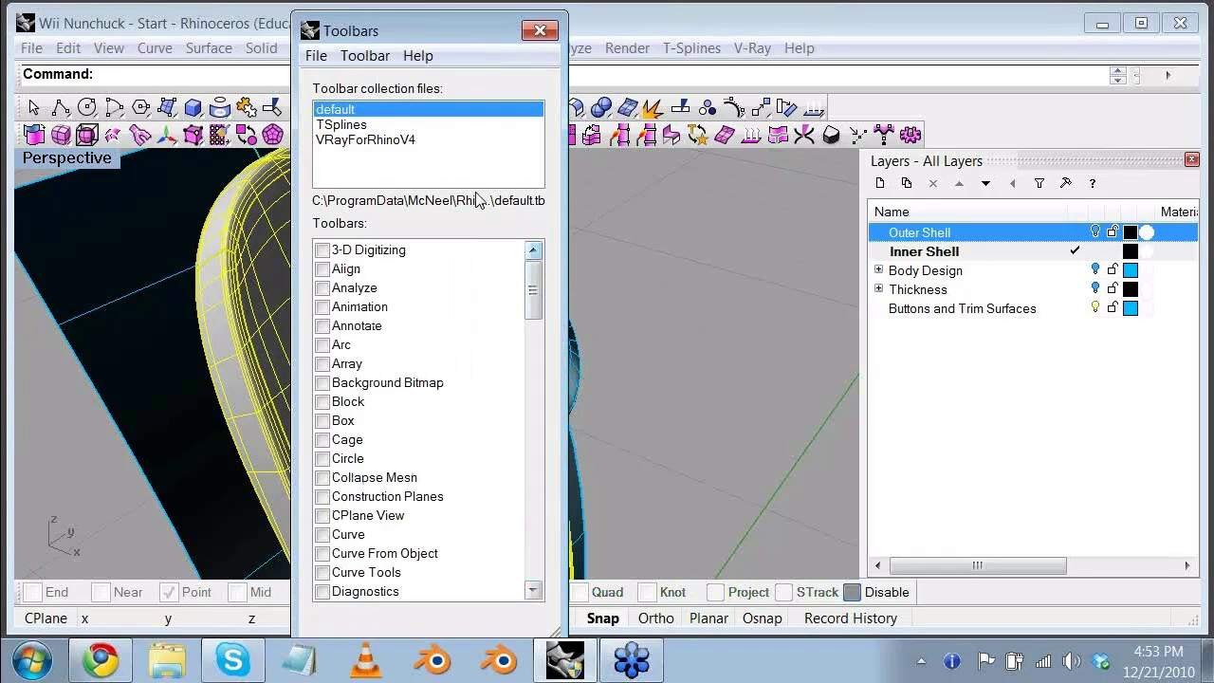
left_click(318, 55)
mouse_move(348, 57)
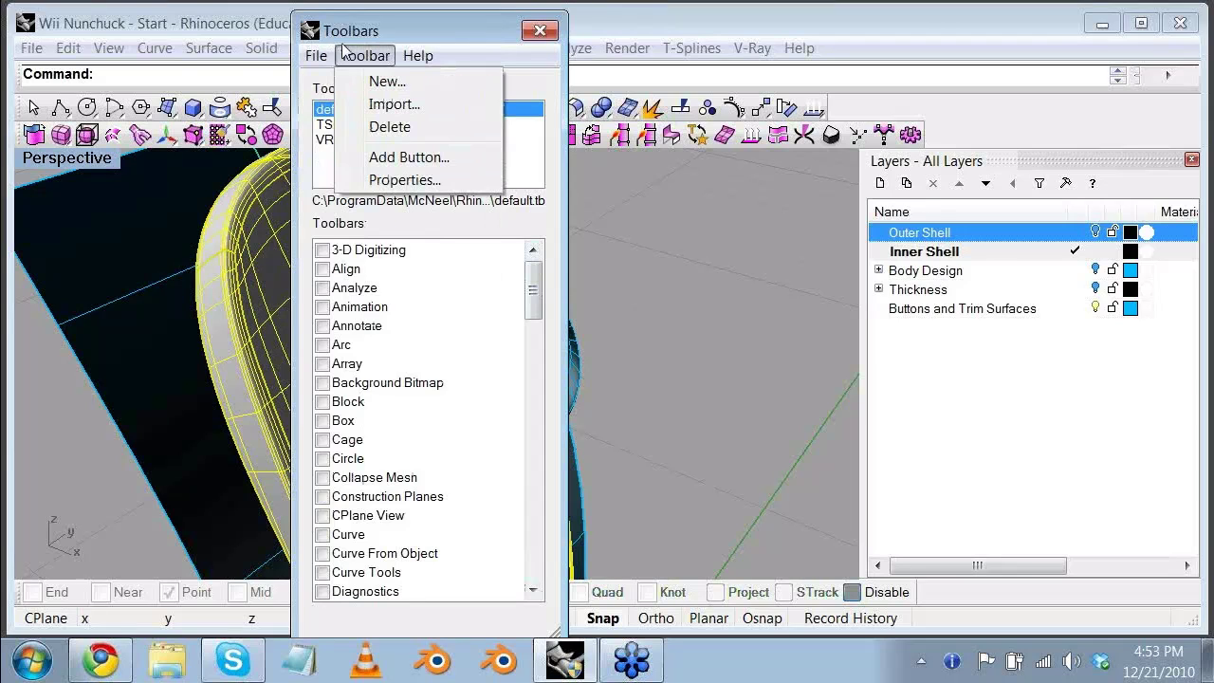
left_click(450, 28)
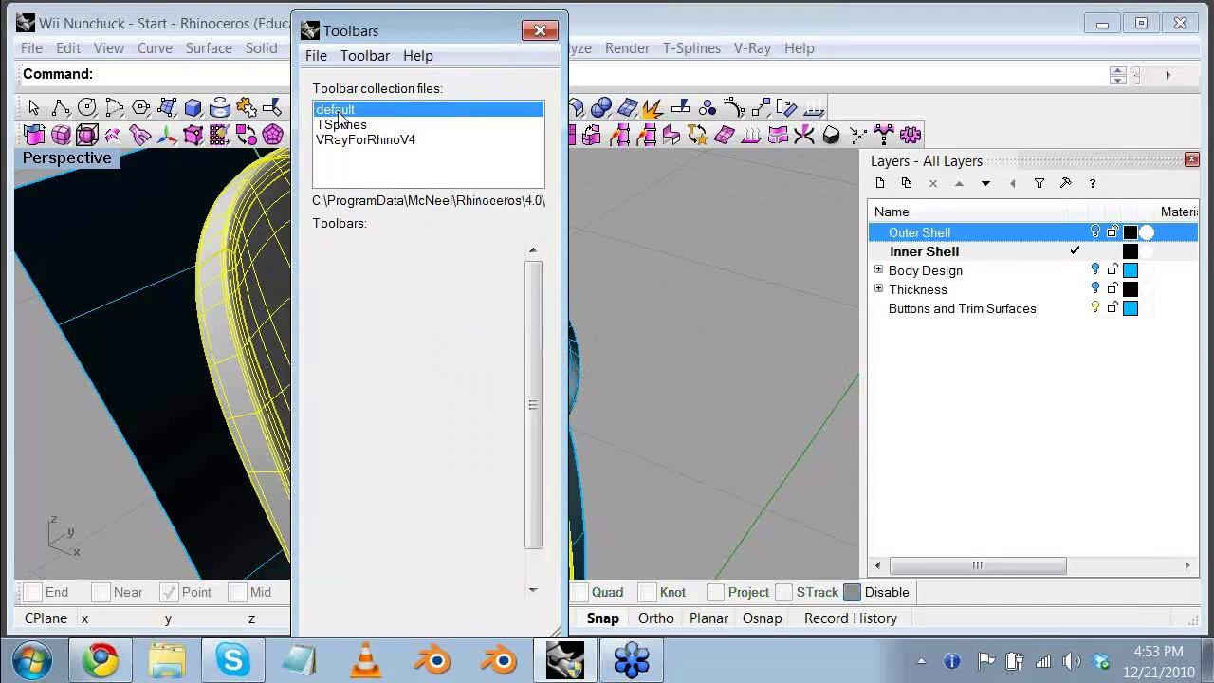
left_click(538, 31)
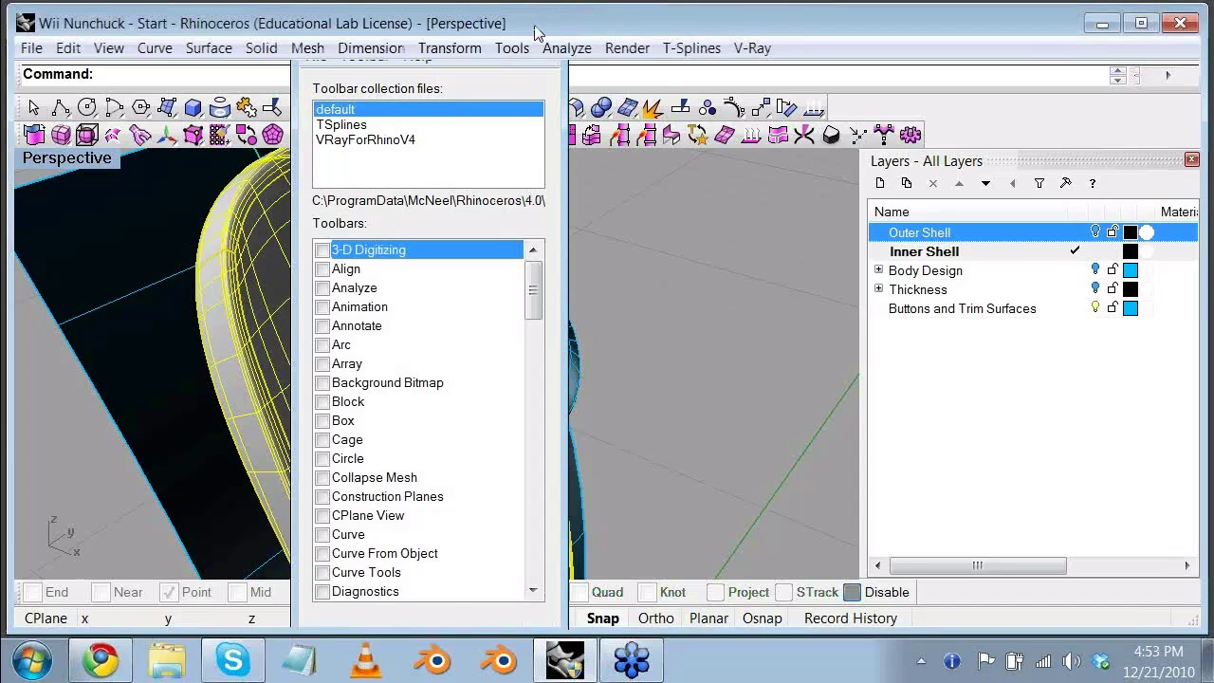
Step: Clear the selection and hide the joystick T-spline surface, leaving its octagonal trim surface in view
left_click(625, 203)
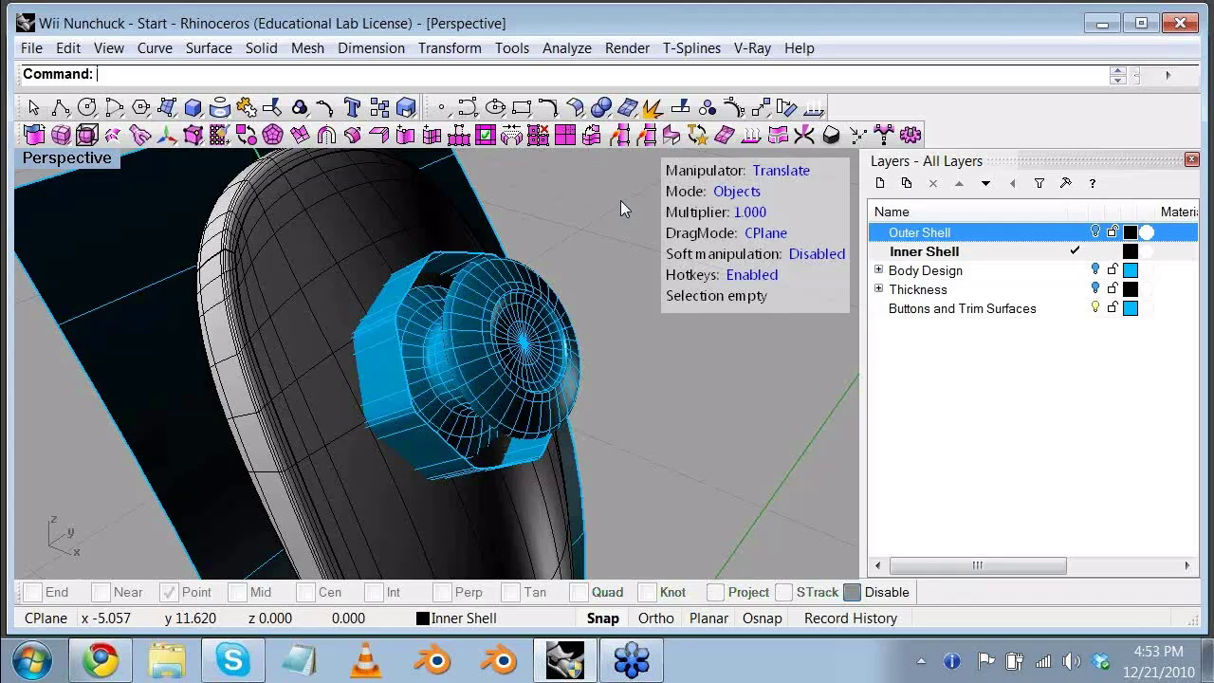
left_click(429, 308)
left_click(532, 358)
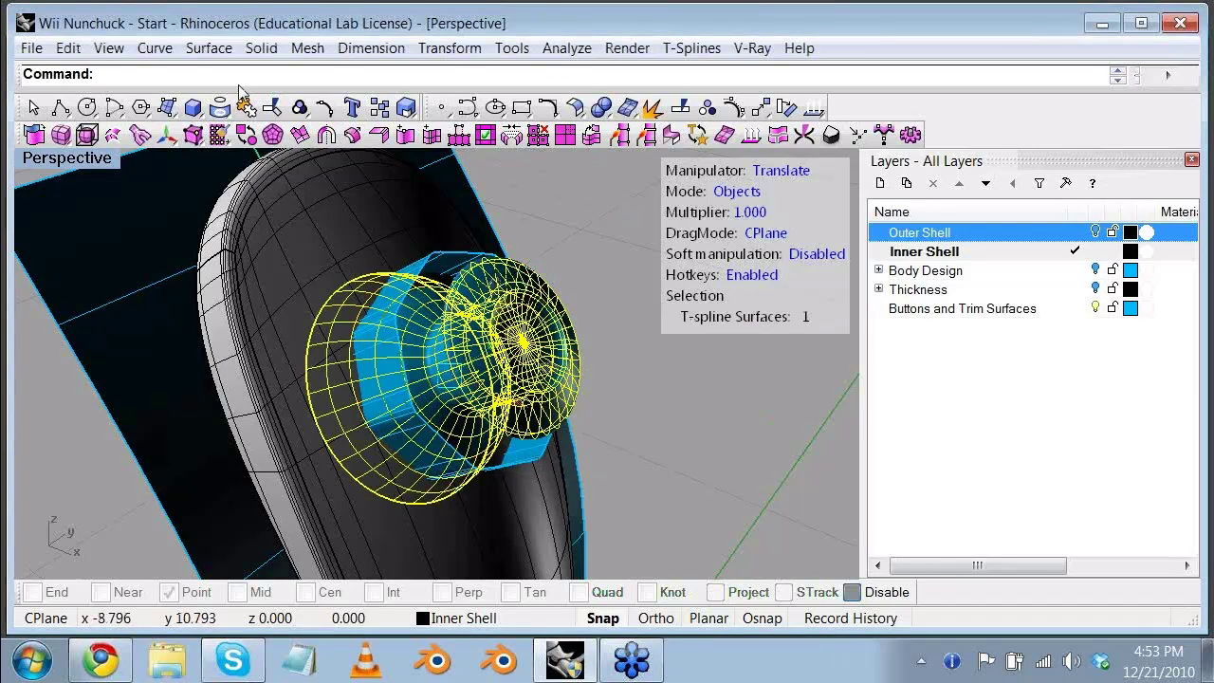
key("ctrl+h")
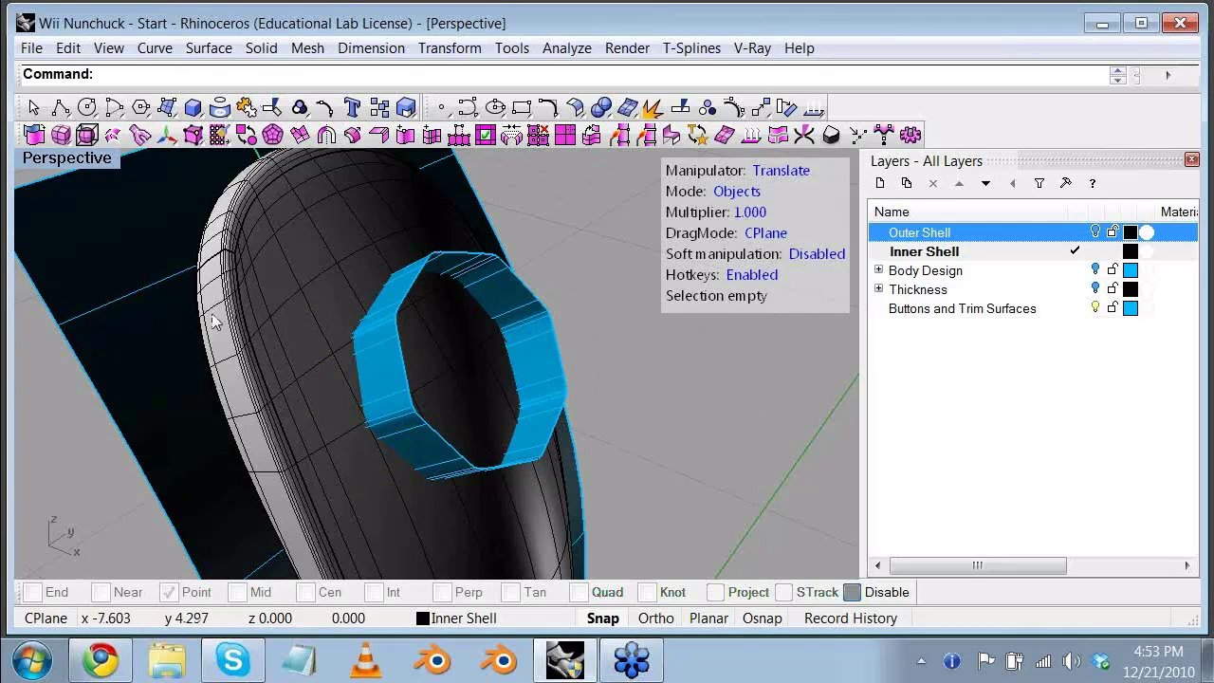
Step: Hide the curved trim surface, the inner body piece on the trigger-button side, and both trigger buttons with their trim surfaces
key("ctrl+z")
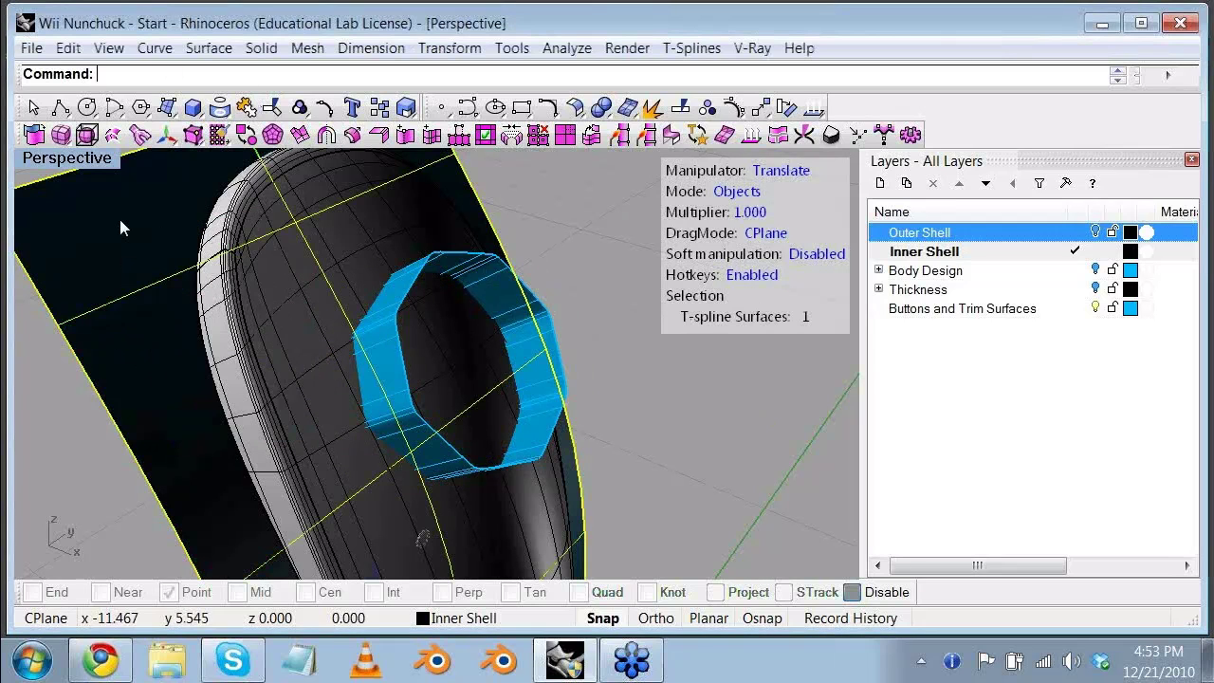
right_click_drag(120, 222, 337, 233)
left_click(337, 232)
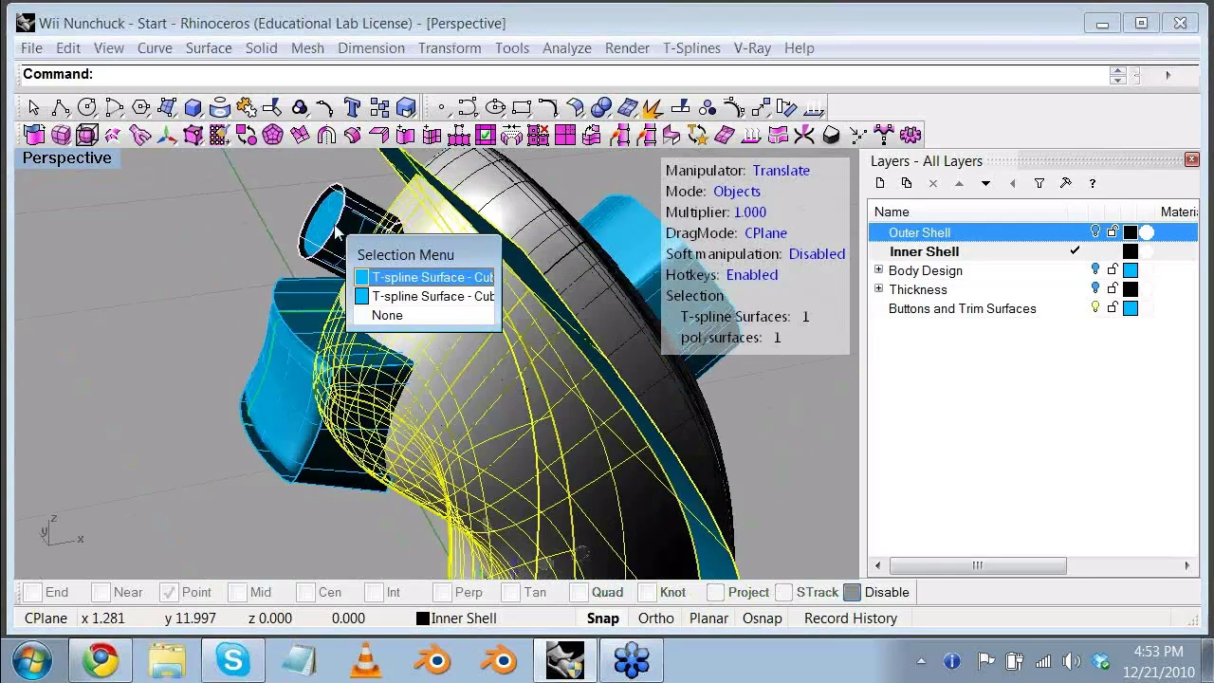
left_click(378, 277)
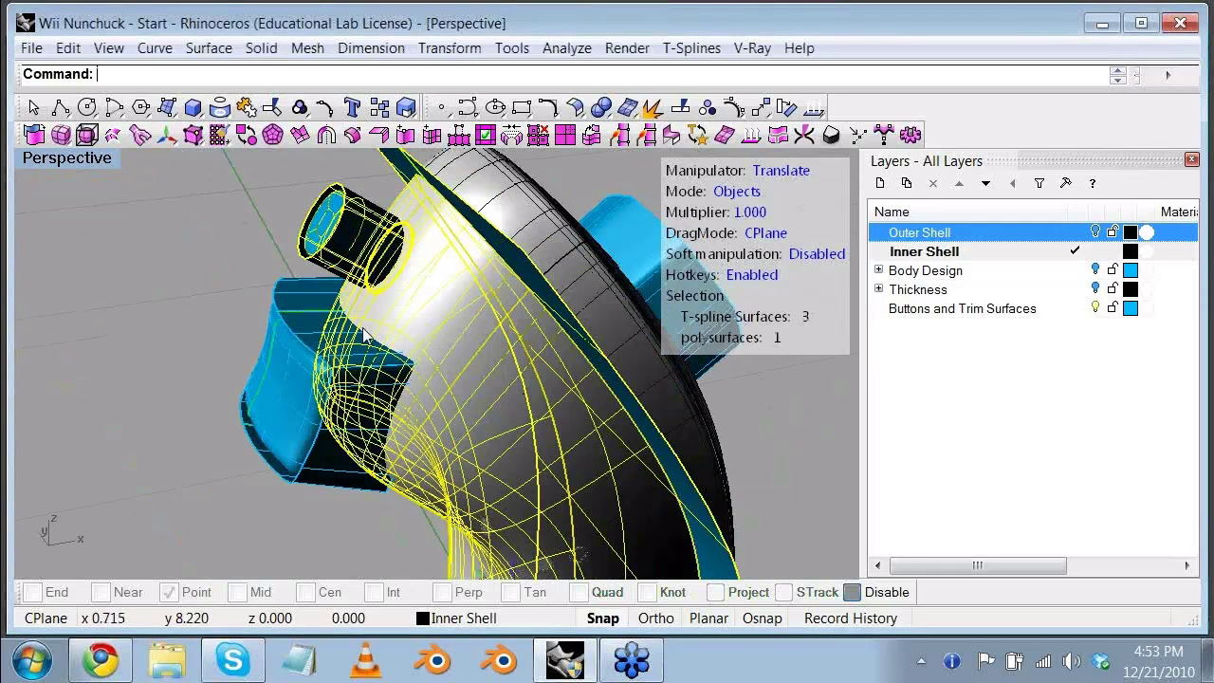
left_click(290, 366, "shift")
left_click(282, 377)
left_click(281, 378, "shift")
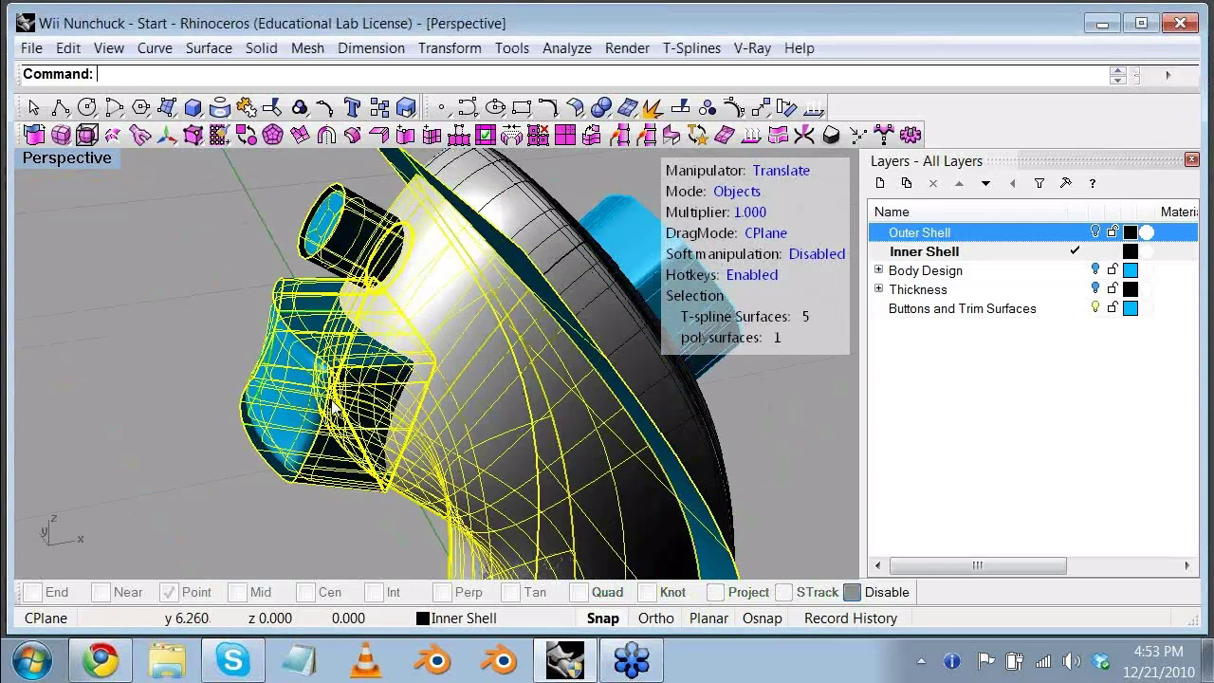
type("Hide")
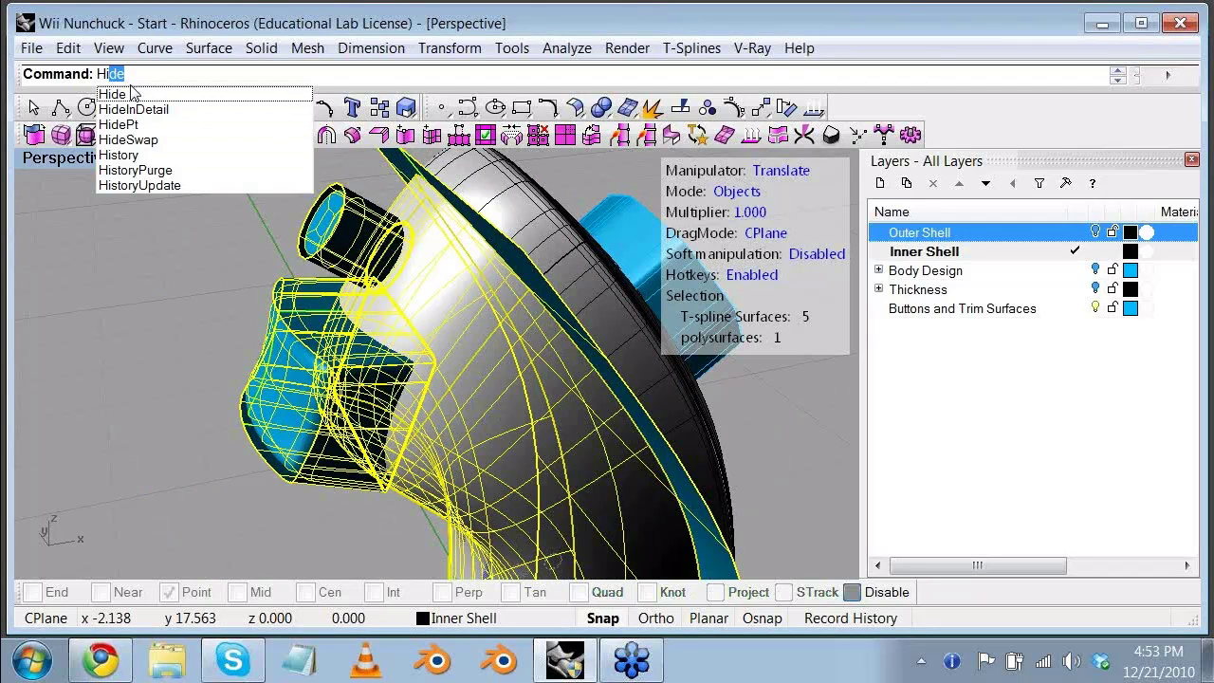
left_click(133, 94)
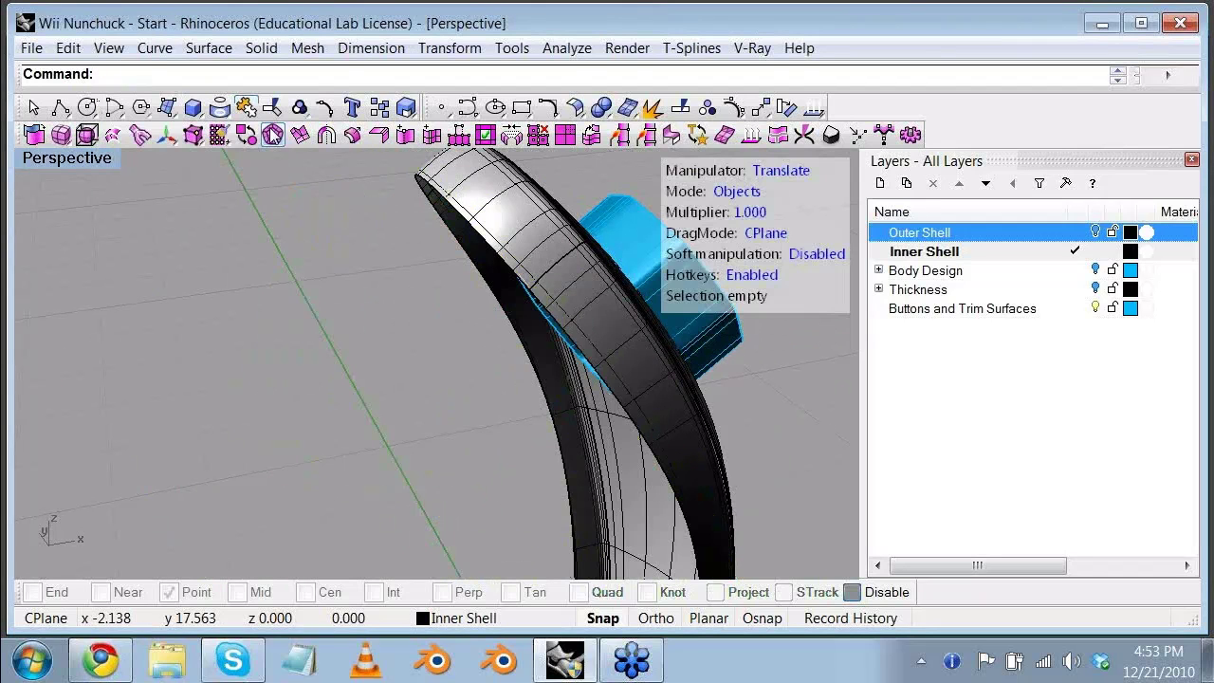
Step: Trim the joystick opening out of the remaining inner body piece using the octagonal trim surface as the cutting object
right_click_drag(418, 384, 201, 322)
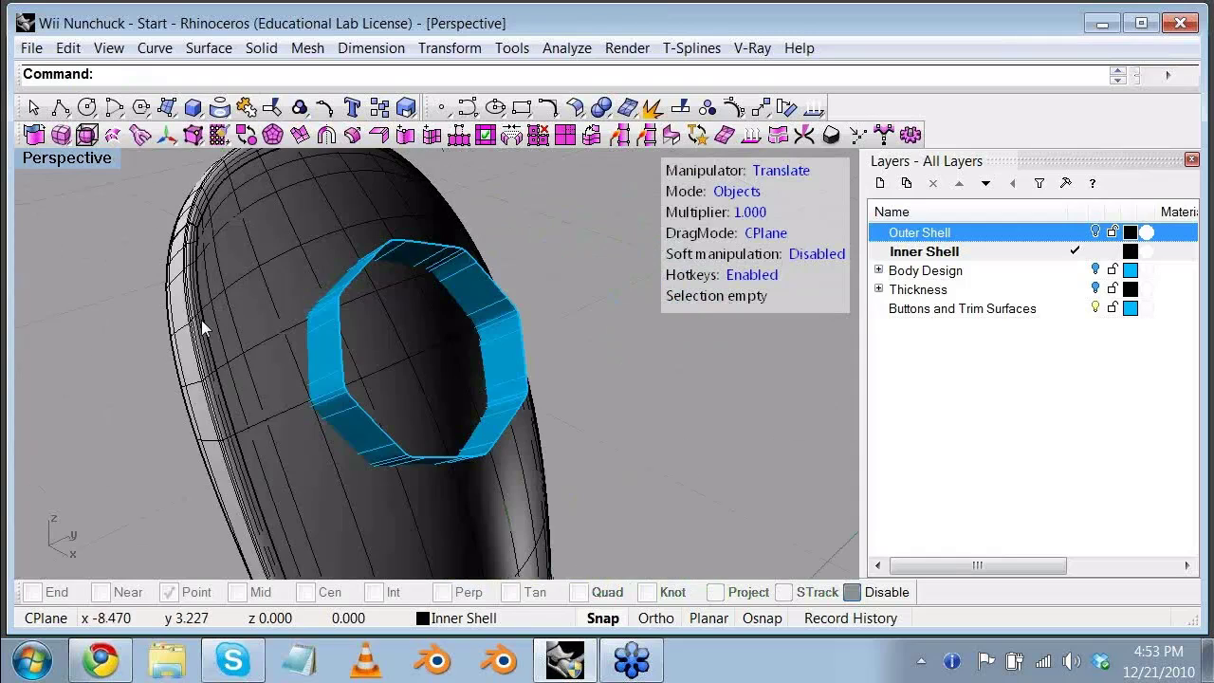
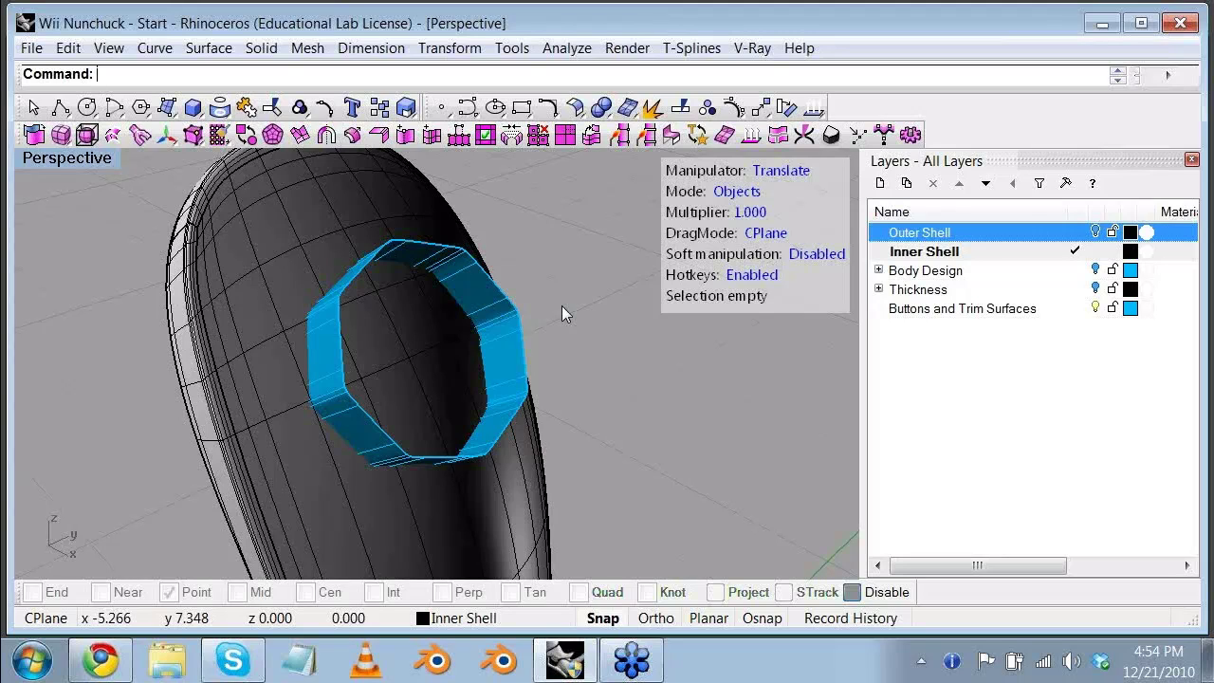
scroll(561, 306, "down", 3)
right_click_drag(561, 307, 585, 352, "shift")
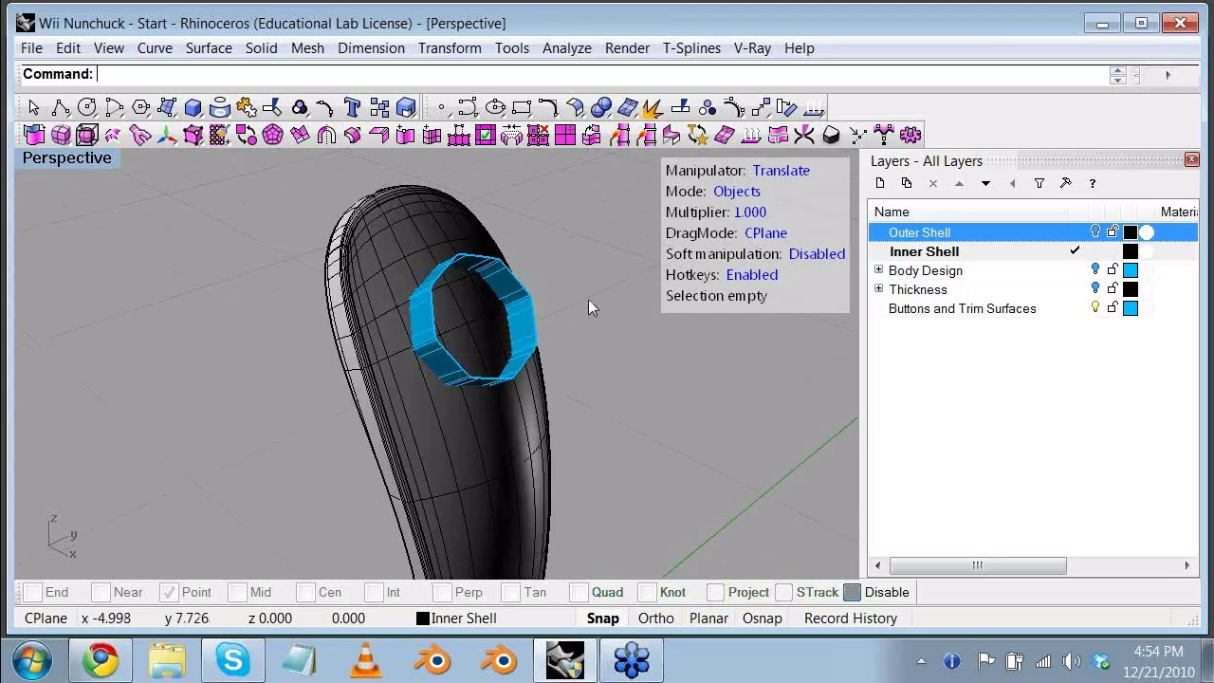
right_click_drag(588, 301, 494, 284)
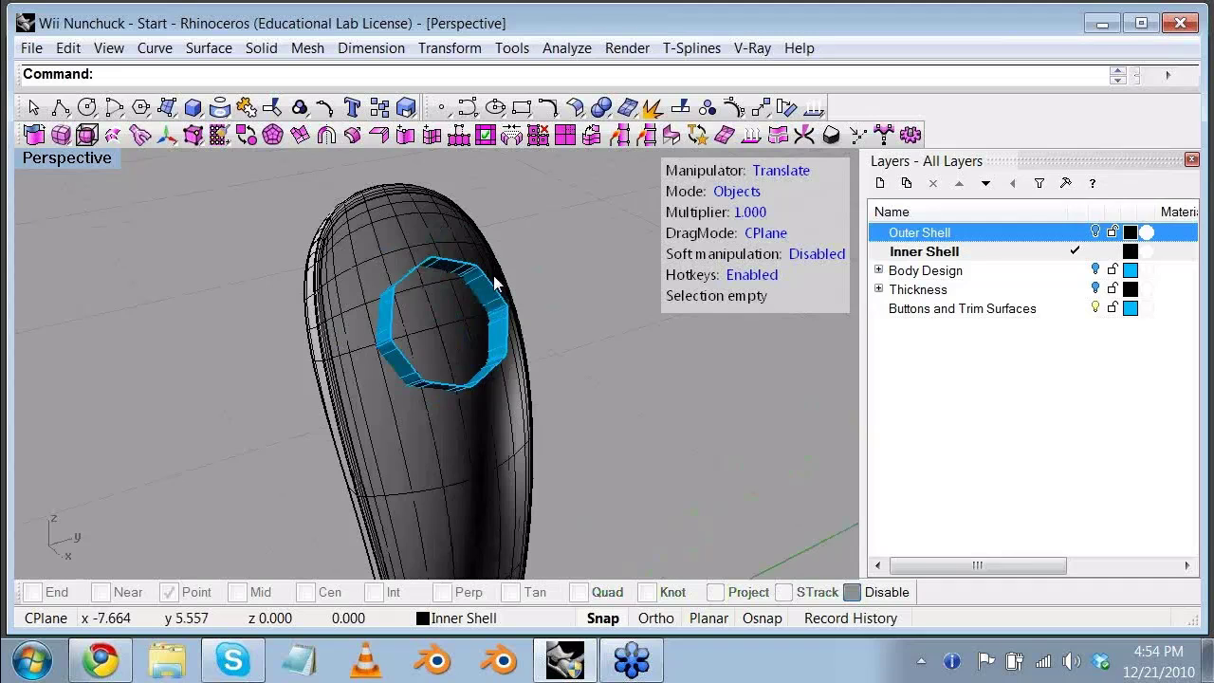
left_click(501, 302)
left_click(560, 344)
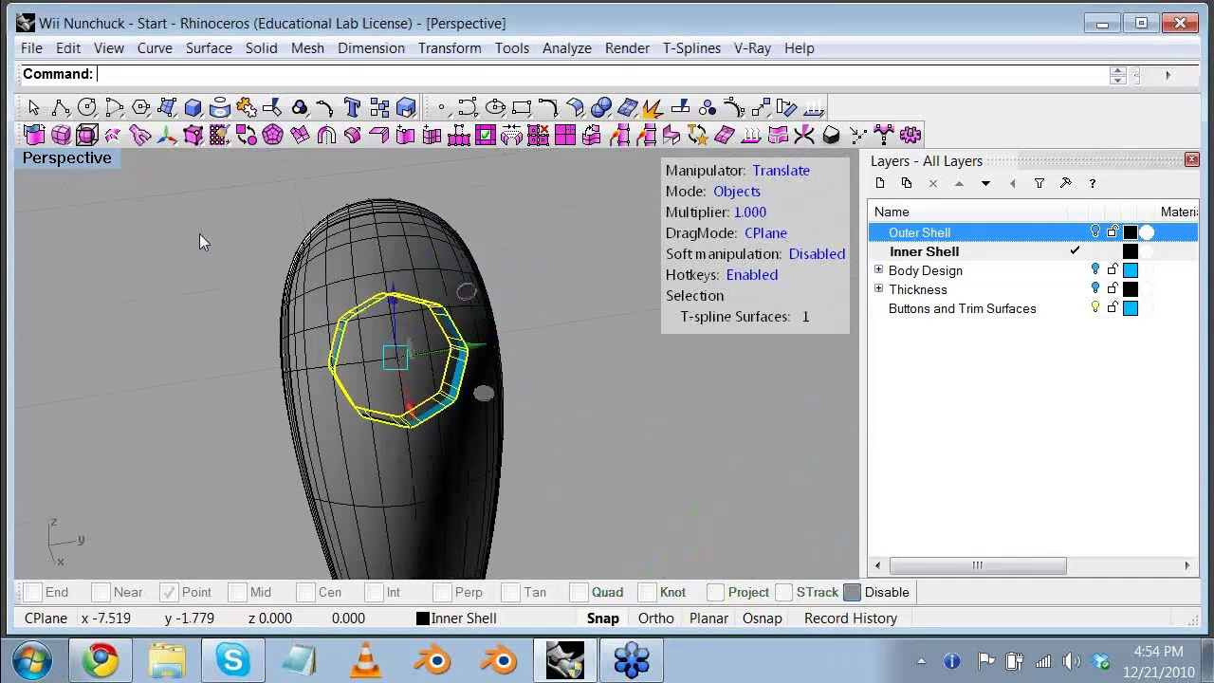
left_click(275, 109)
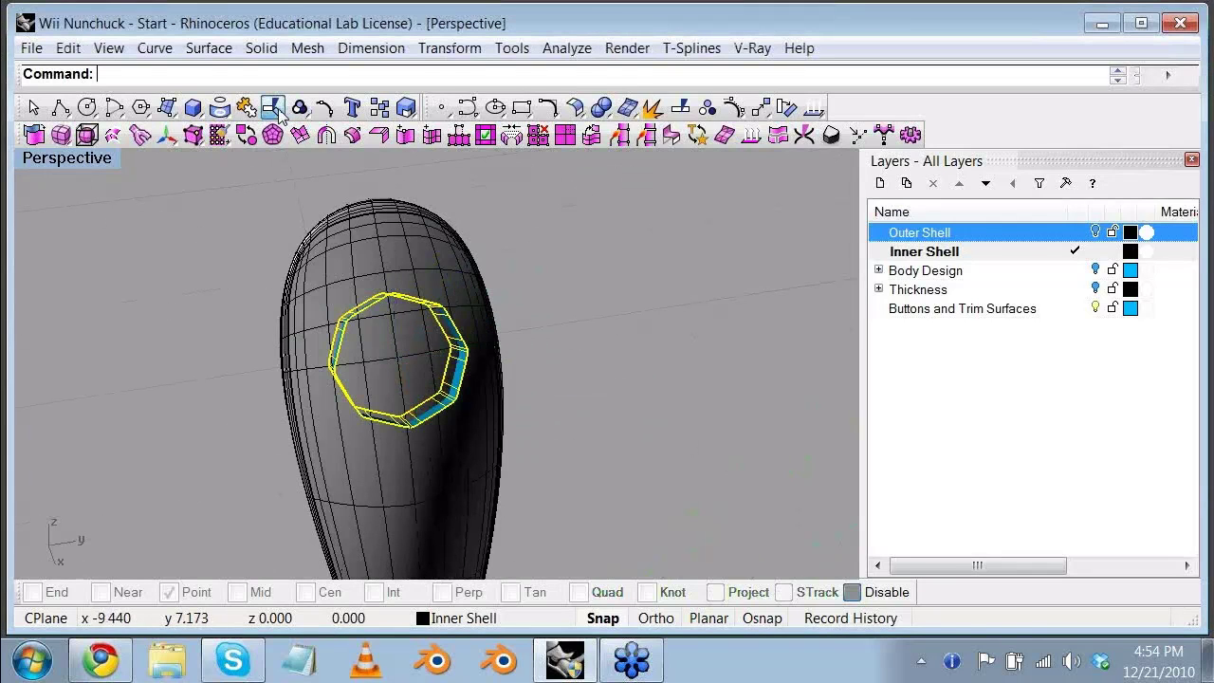
left_click(395, 314)
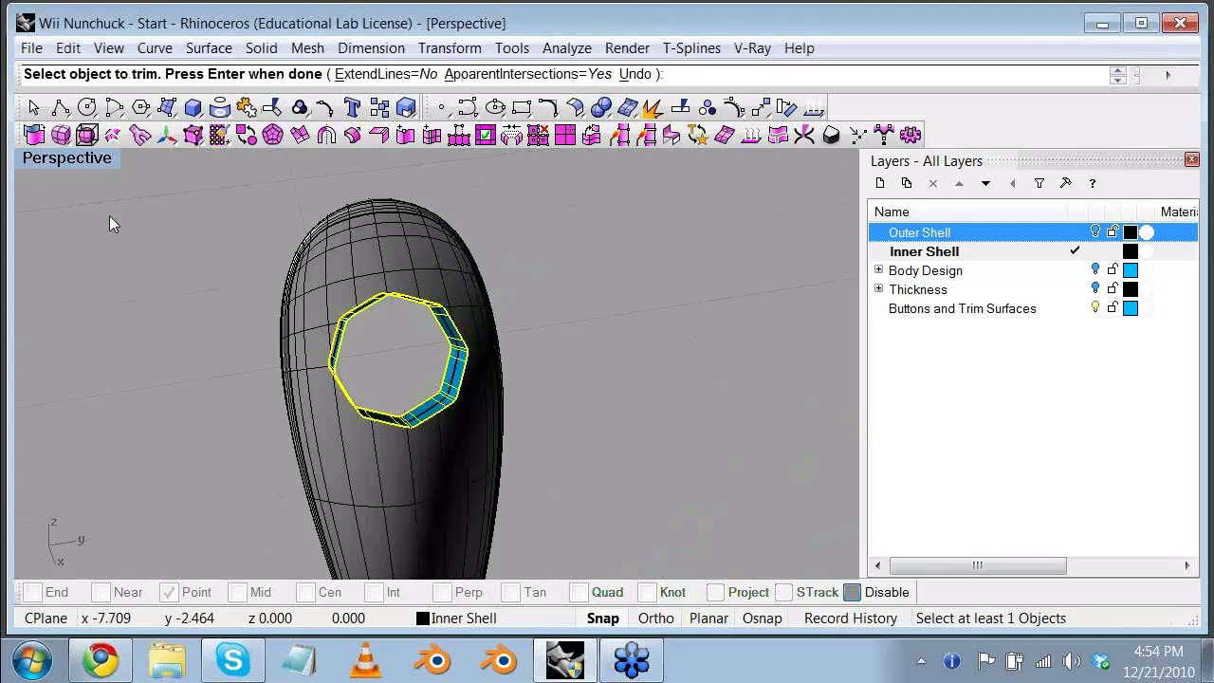
right_click(100, 306)
Step: Inspect the trimmed joystick opening and the octagonal trim surface up close, and clear the selection
right_click_drag(100, 305, 294, 332)
left_click(523, 317)
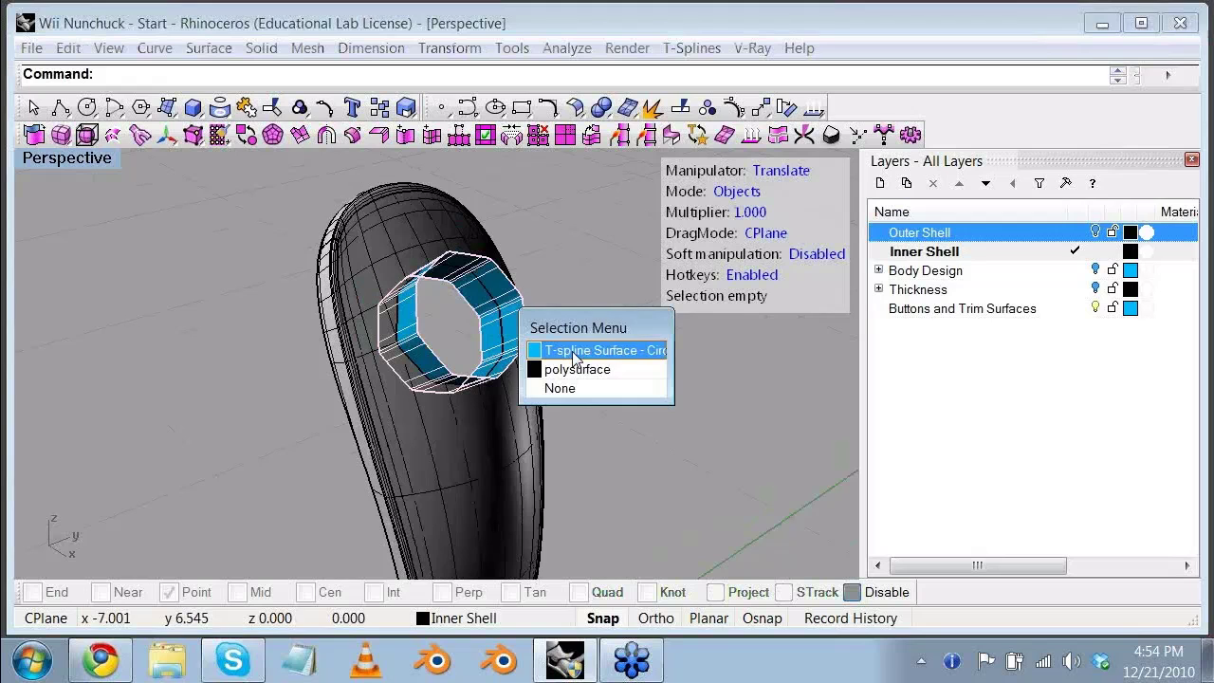
left_click(571, 352)
scroll(464, 292, "up", 5)
right_click_drag(465, 292, 415, 310)
scroll(422, 298, "down", 5)
key("Escape")
Step: Show the Outer Shell layer and trim the joystick opening out of the outer body with the octagonal trim surface
left_click(1095, 231)
left_click(453, 316)
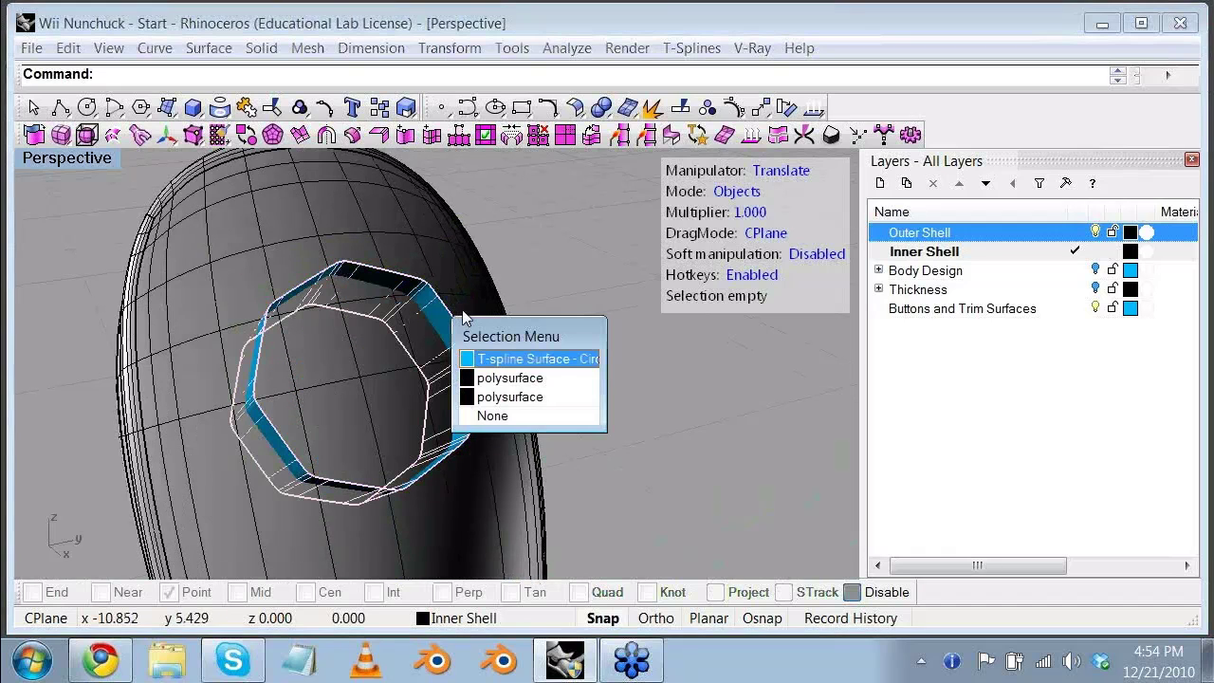
left_click(545, 368)
right_click_drag(531, 356, 406, 253)
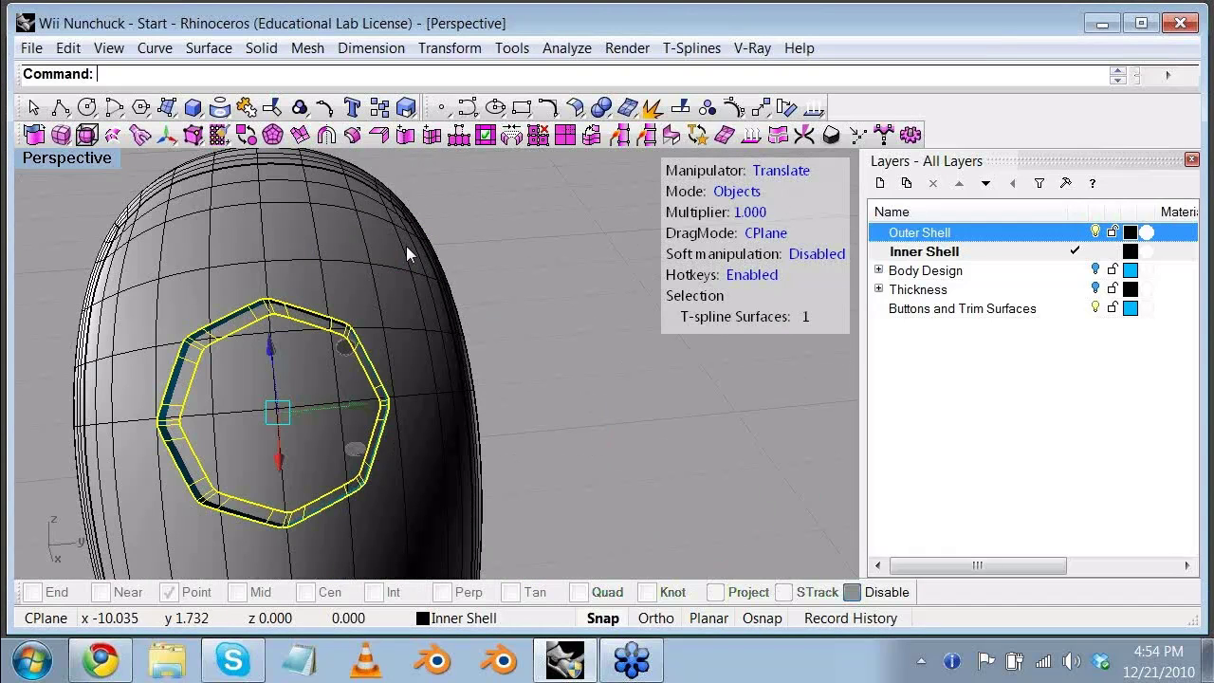
left_click(547, 109)
left_click(289, 391)
right_click_drag(290, 390, 171, 188)
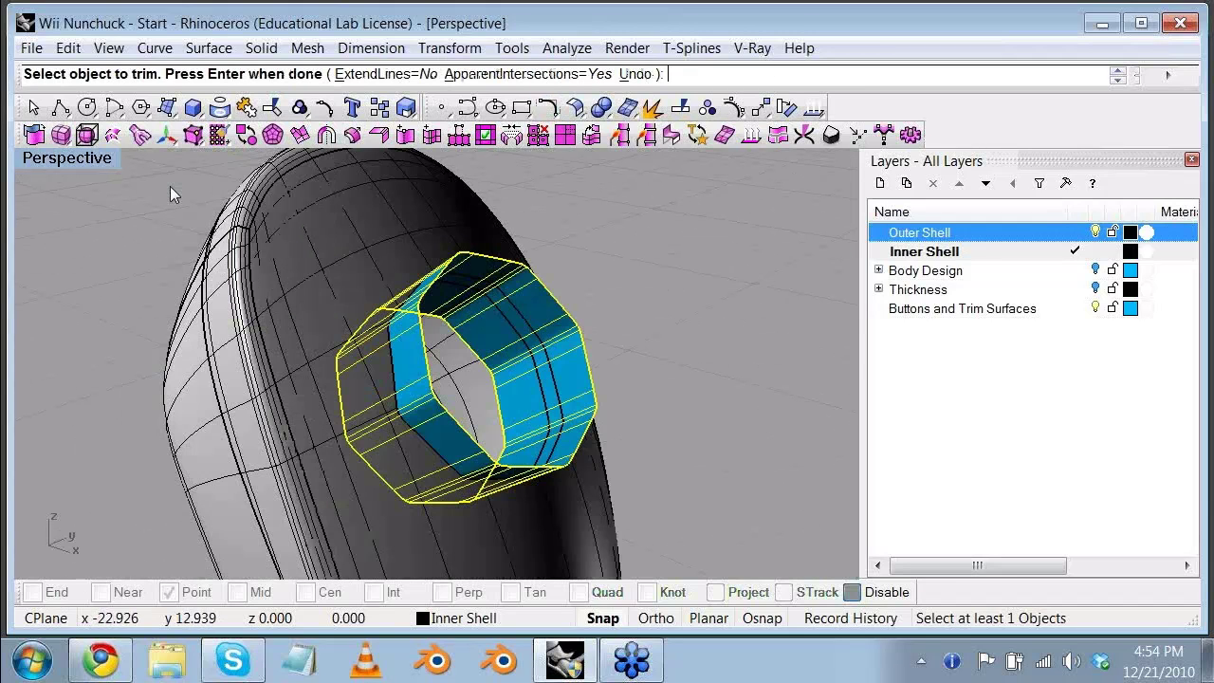
key("Return")
Step: Clear the selection and hide the Buttons and Trim Surfaces layer
left_click(646, 357)
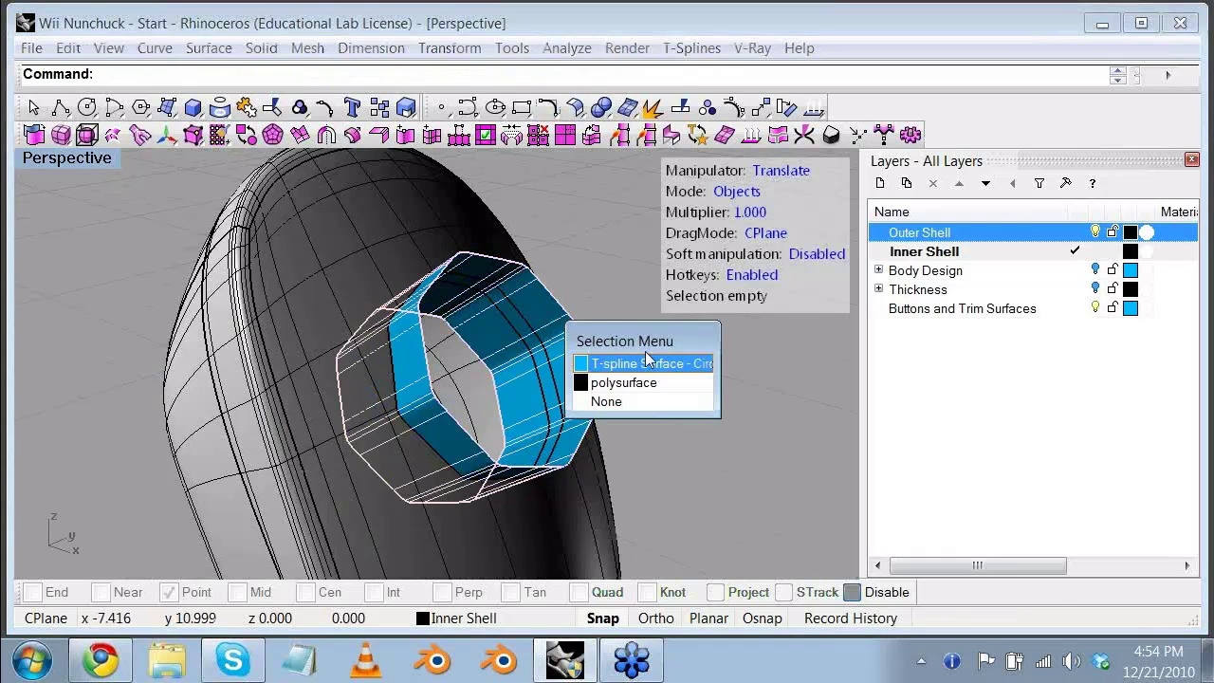
left_click(1077, 366)
left_click(1095, 308)
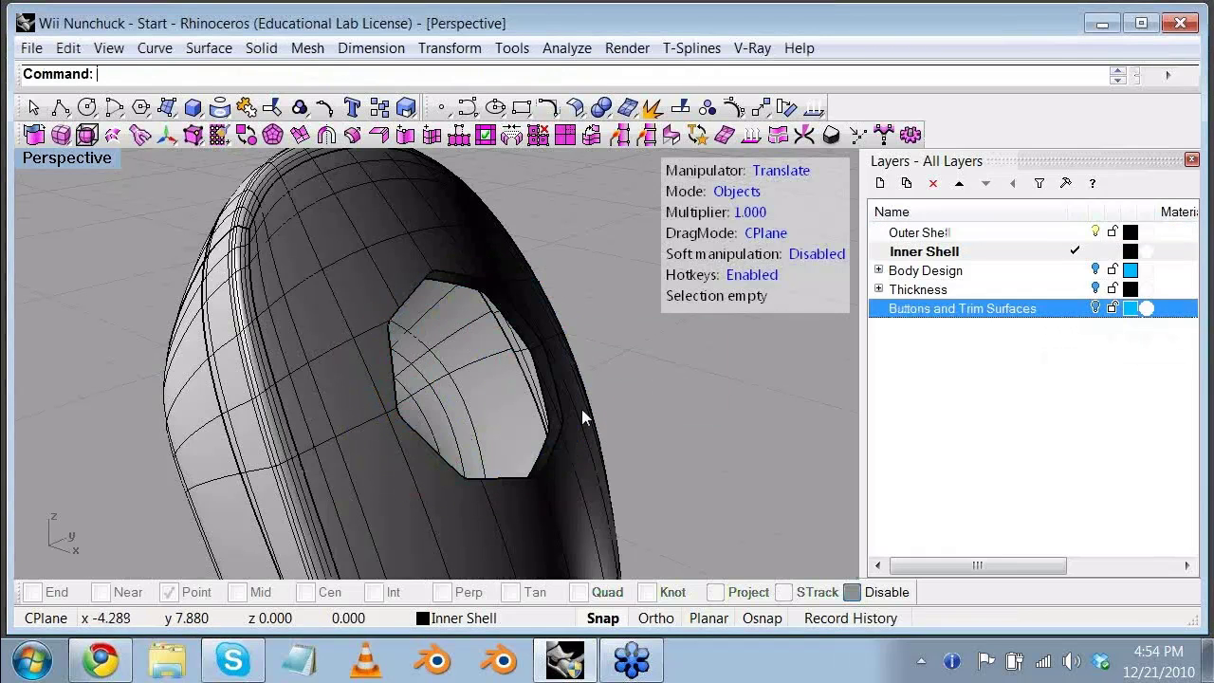
right_click_drag(581, 408, 645, 375)
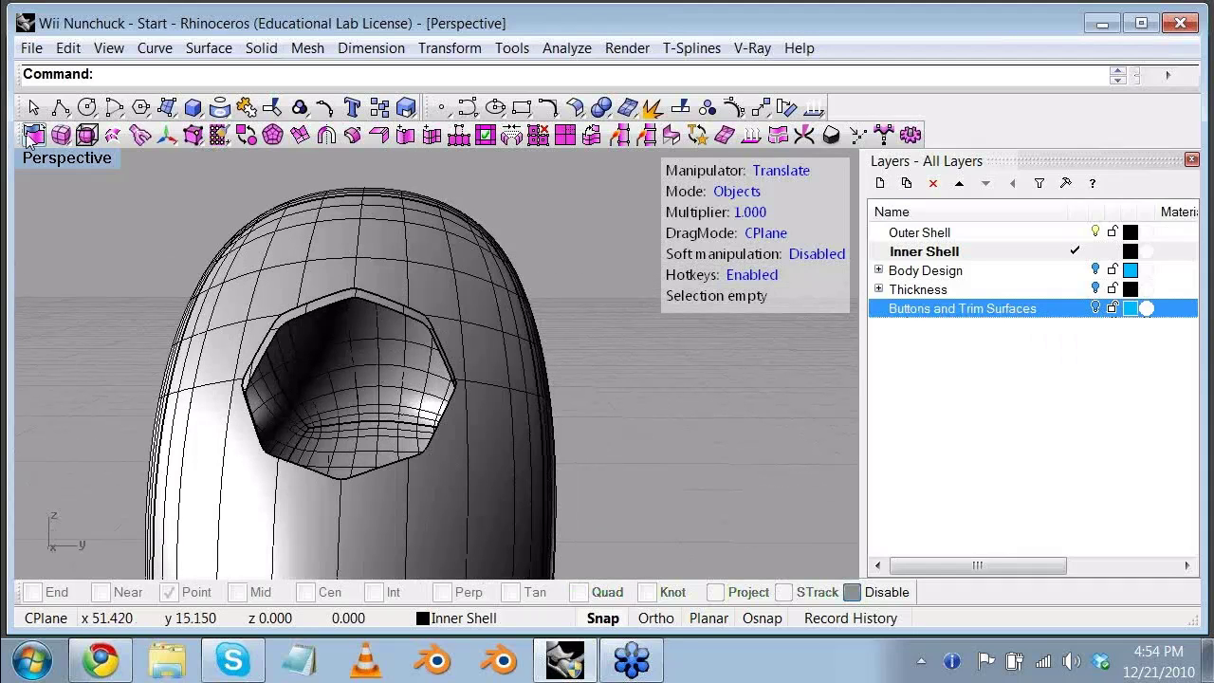
Step: Duplicate the joystick opening's edges on the outer and inner shells as two curves
left_click(152, 49)
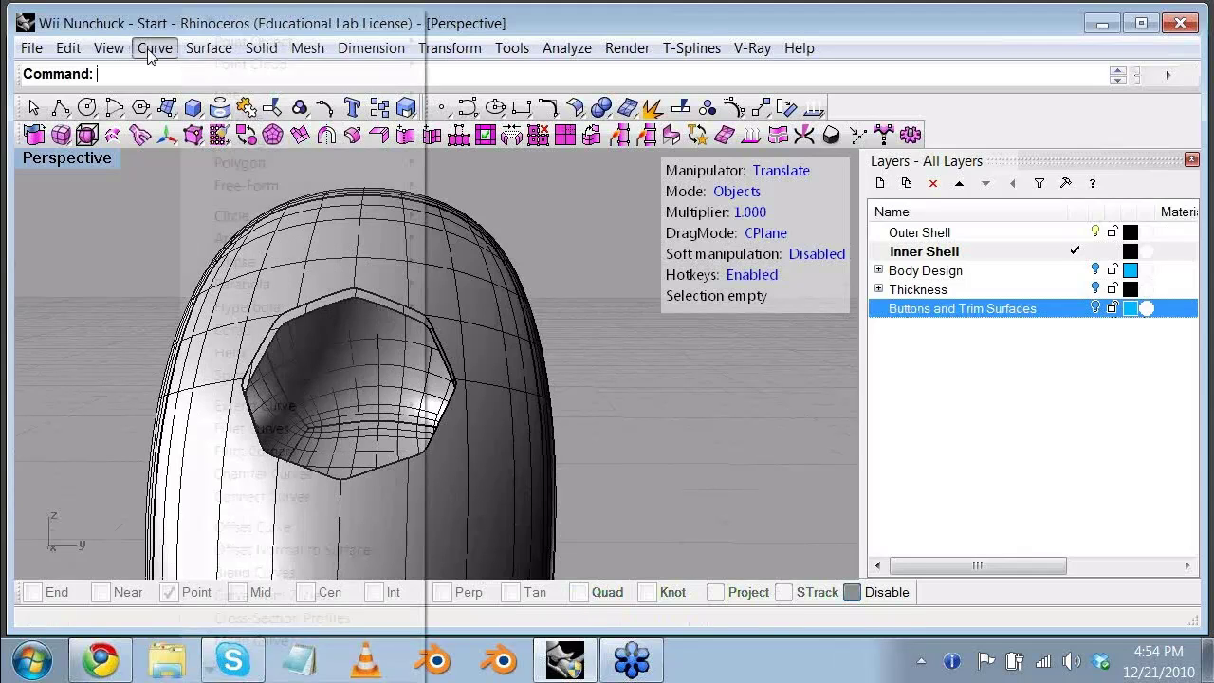
key("Escape")
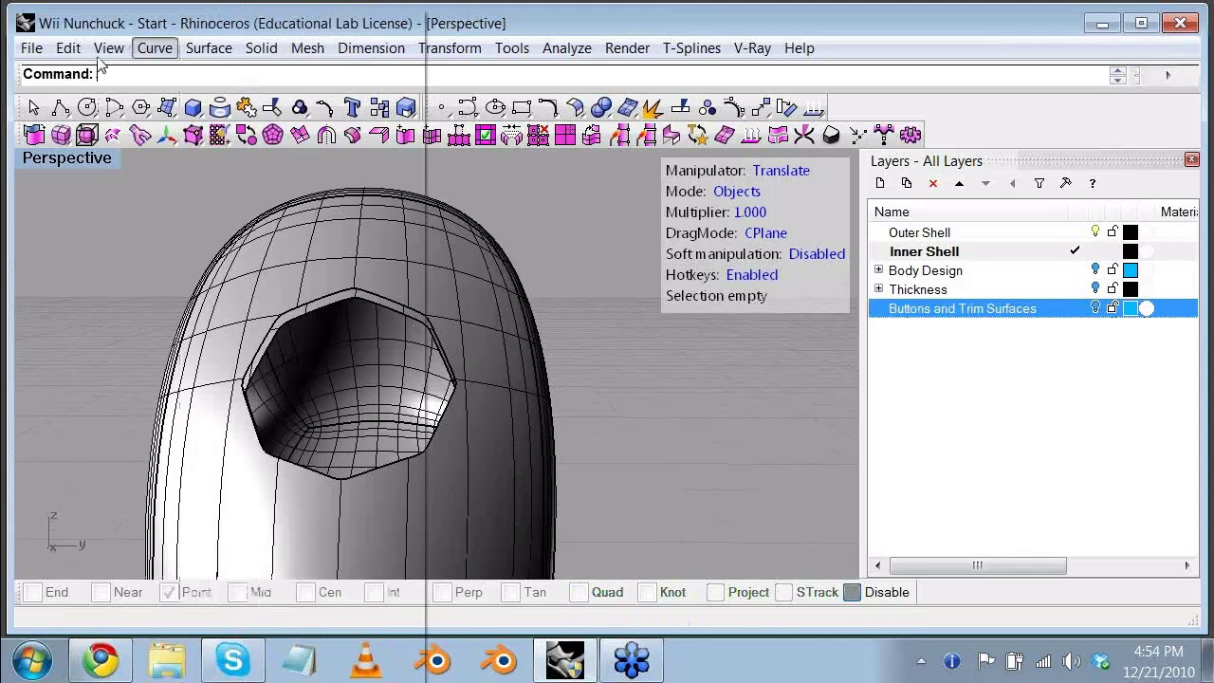
mouse_move(165, 674)
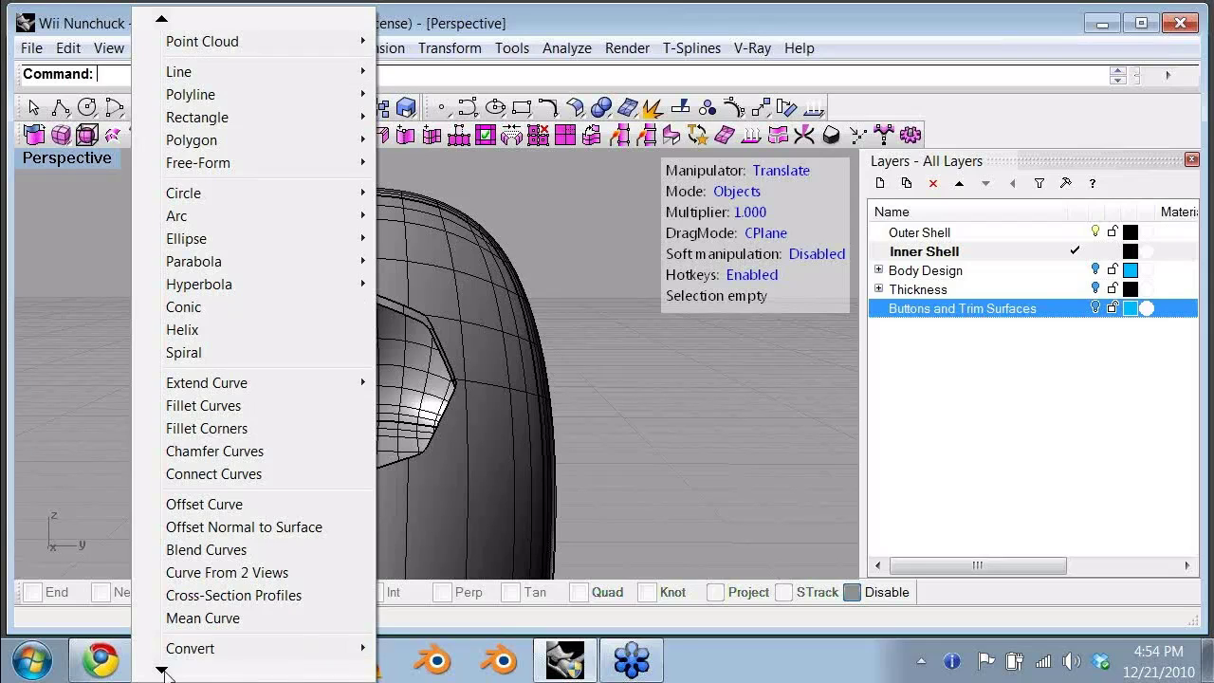
mouse_move(208, 628)
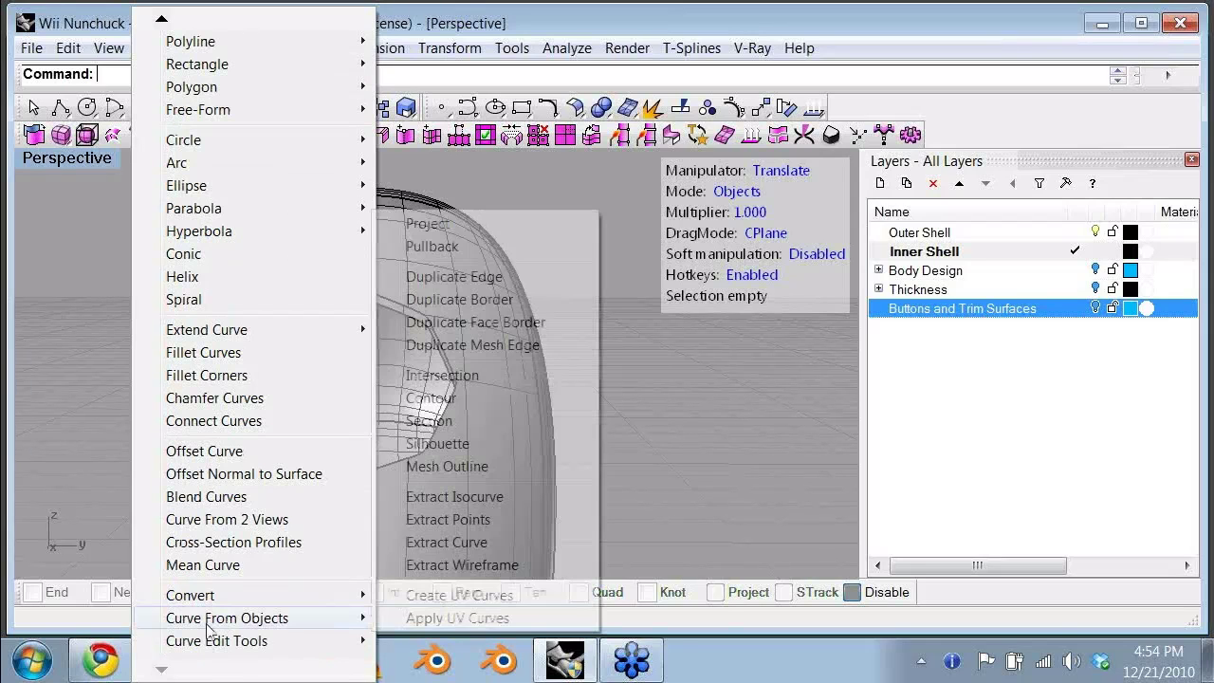
left_click(451, 277)
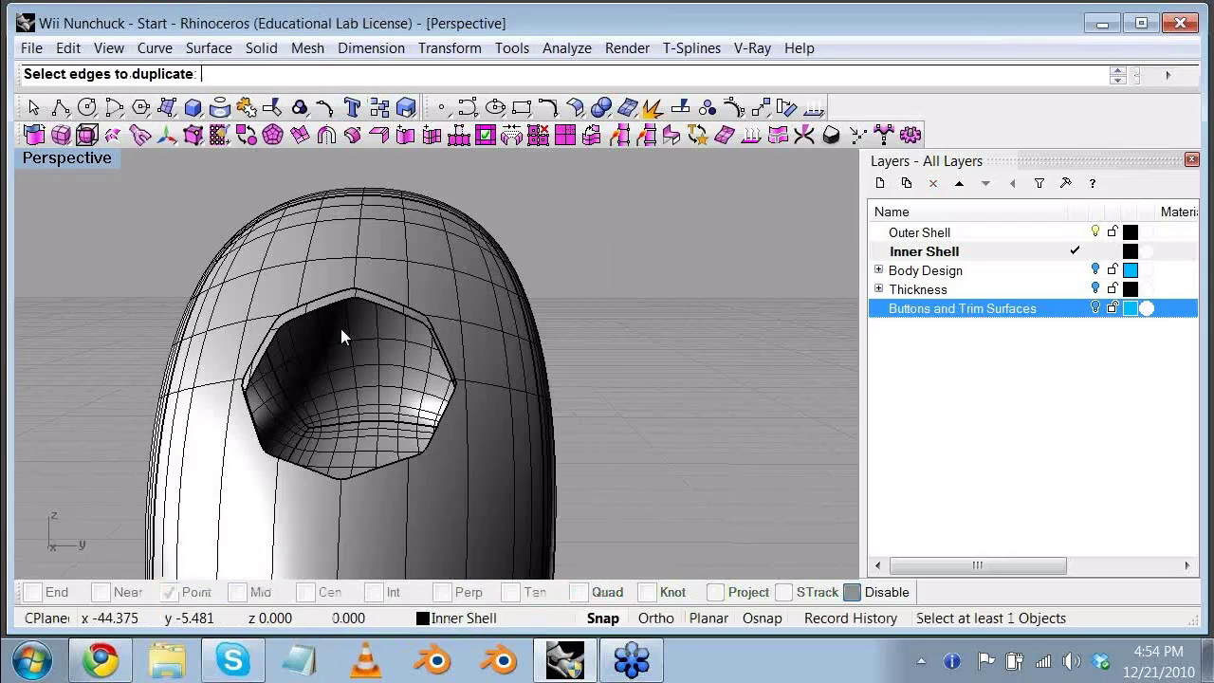
left_click(329, 304)
key("Return")
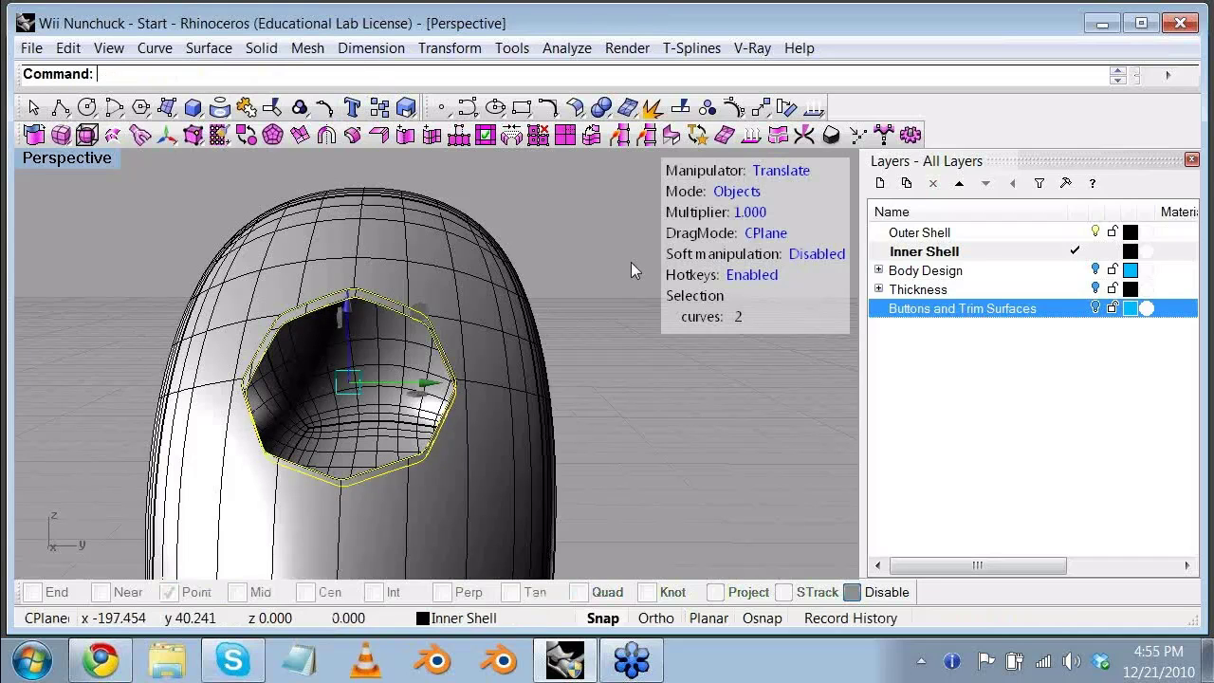
Step: Loft between the two duplicated edge curves around the joystick opening, with Normal style and Do not simplify
right_click_drag(550, 252, 502, 229)
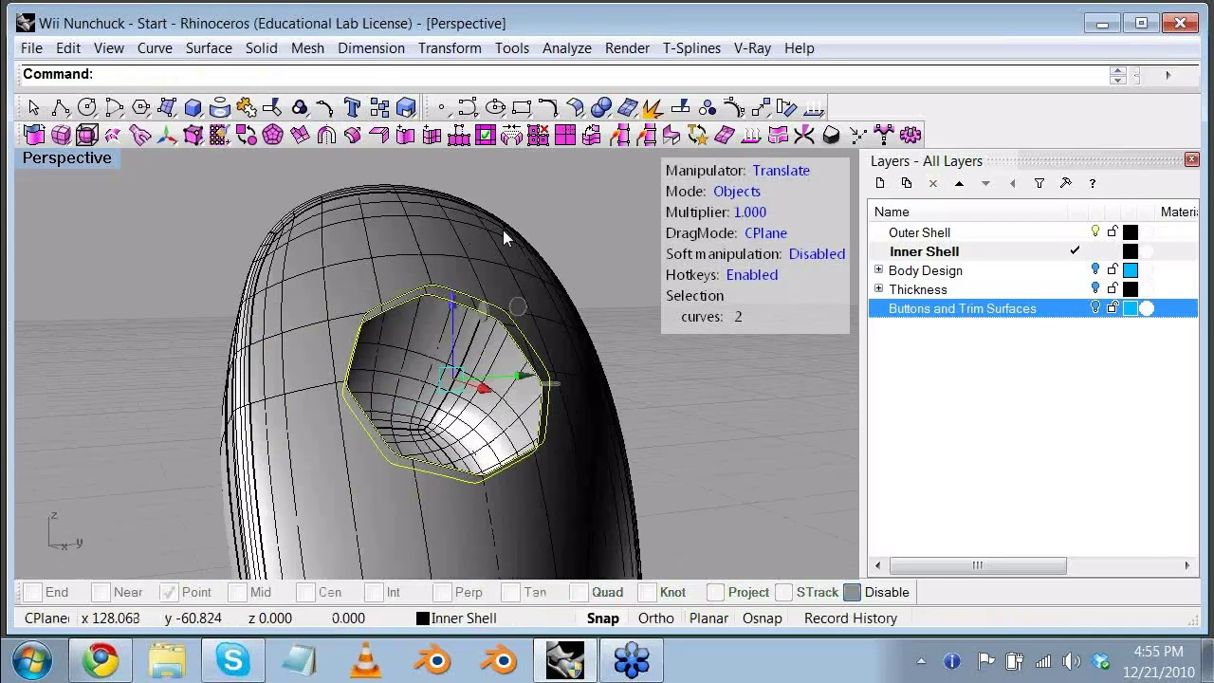
left_click(208, 48)
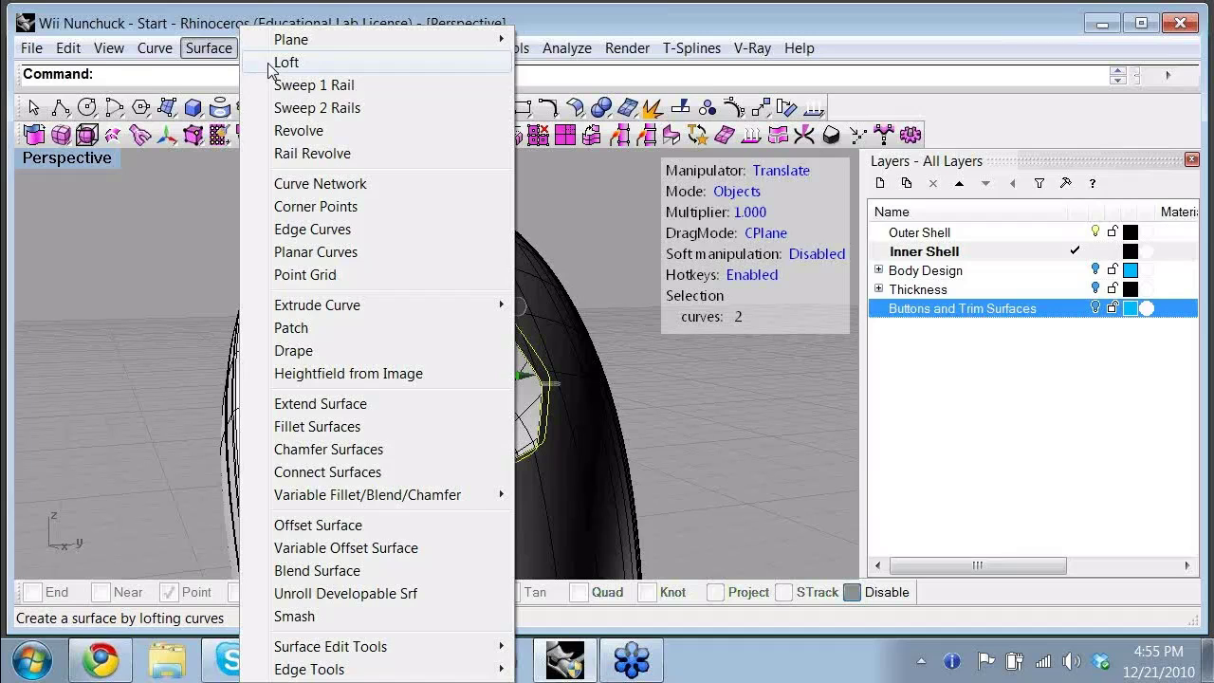
left_click(285, 62)
key("Return")
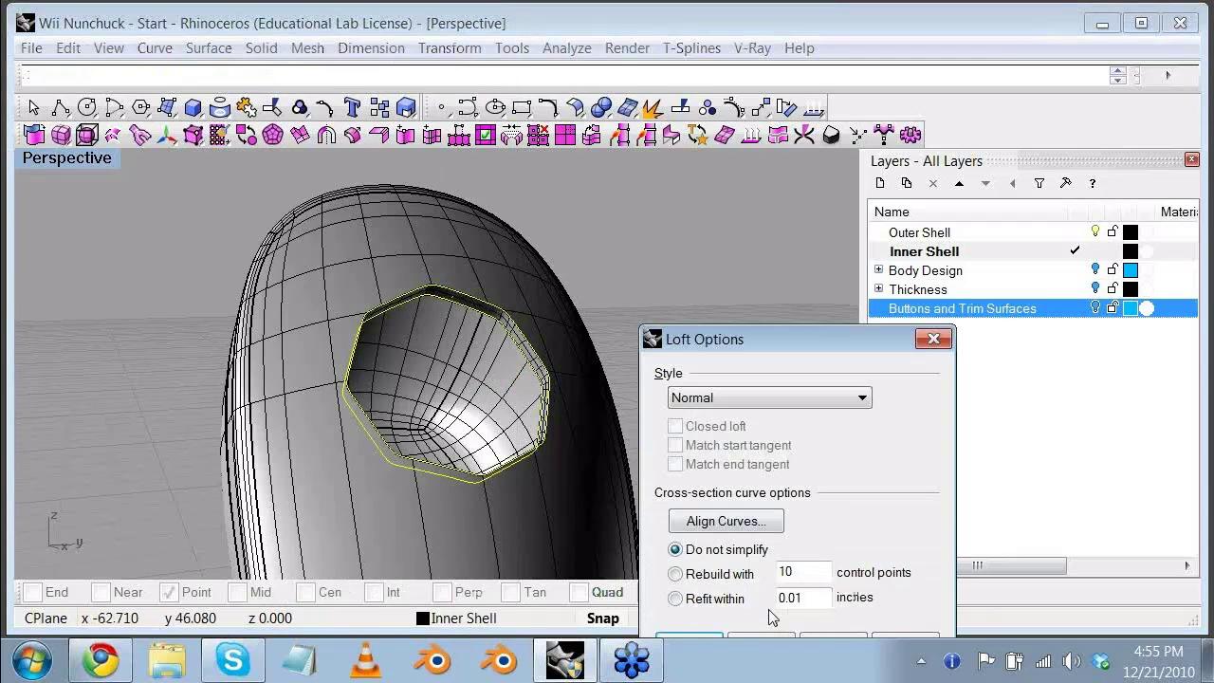
key("Escape")
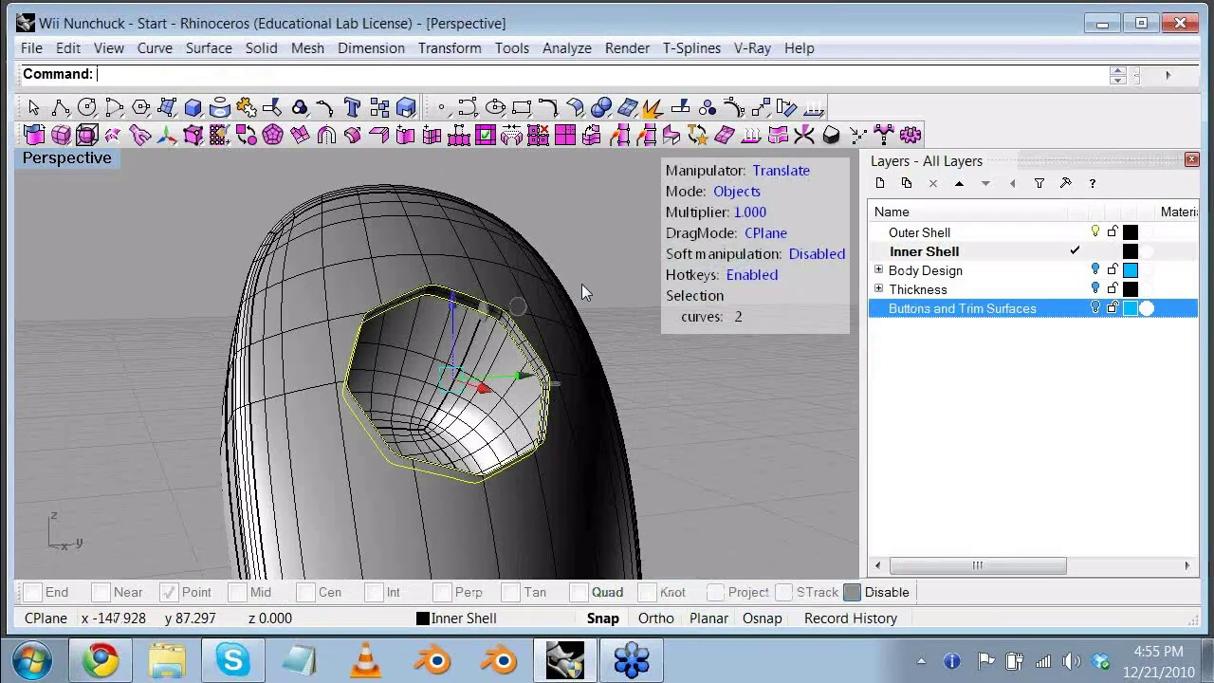
key("Escape")
Step: Join the outer body and the lofted rim strip of the joystick opening into one polysurface
scroll(533, 272, "up", 5)
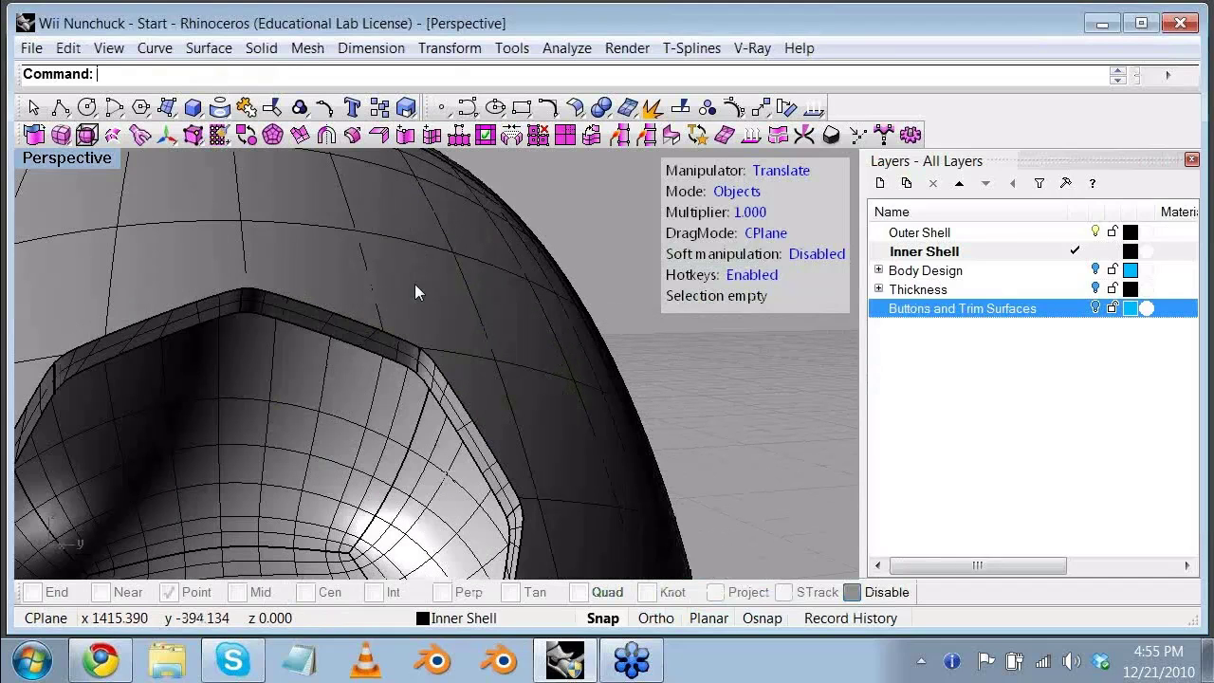
scroll(415, 283, "down", 3)
left_click(369, 301)
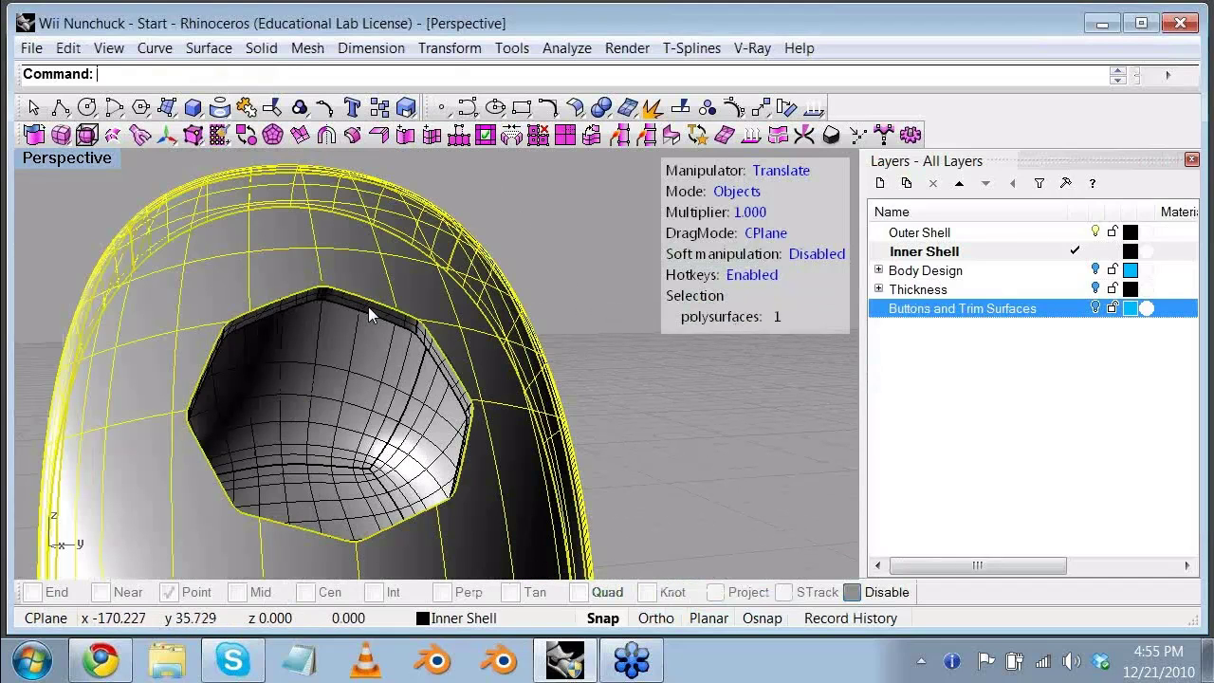
left_click(369, 304, "shift")
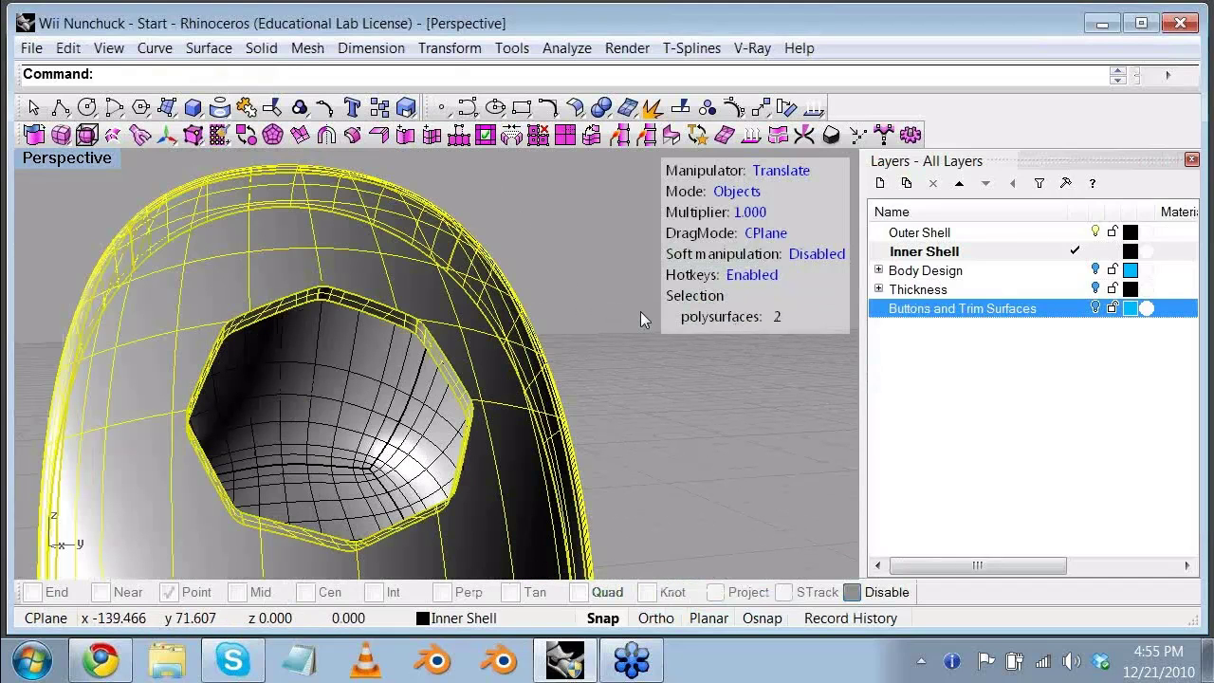
left_click(244, 108)
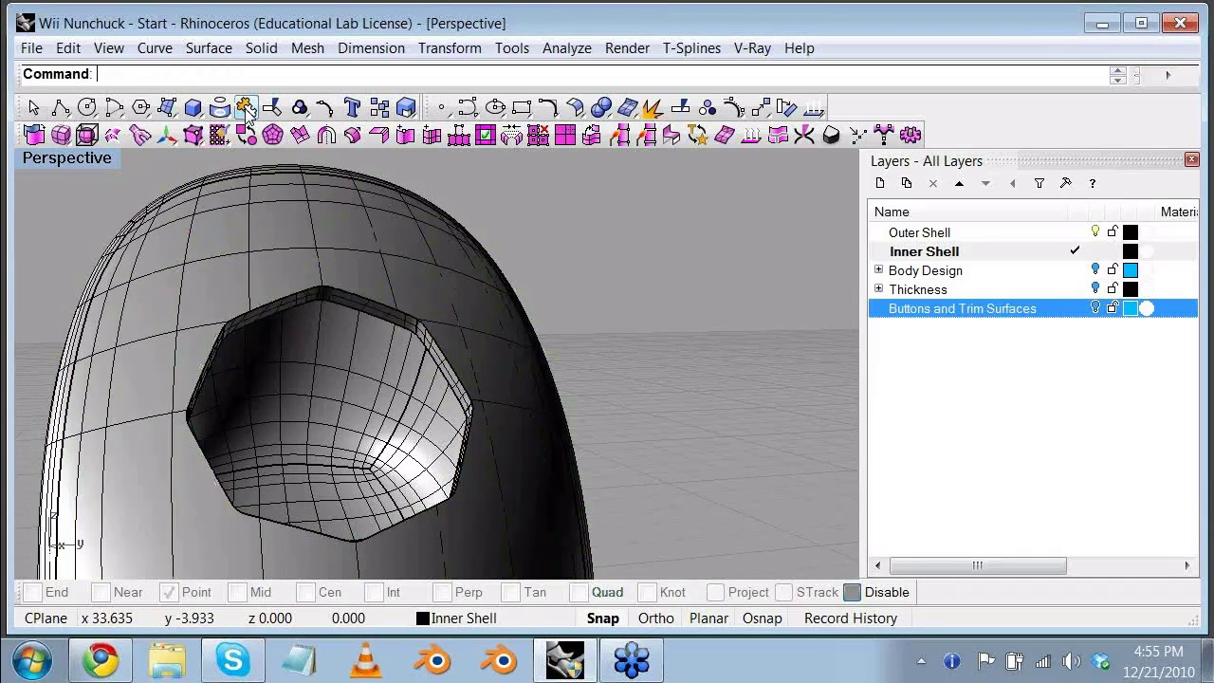
Step: Start an edge fillet and select all the outer rim edges of the joystick opening for it
left_click(379, 134)
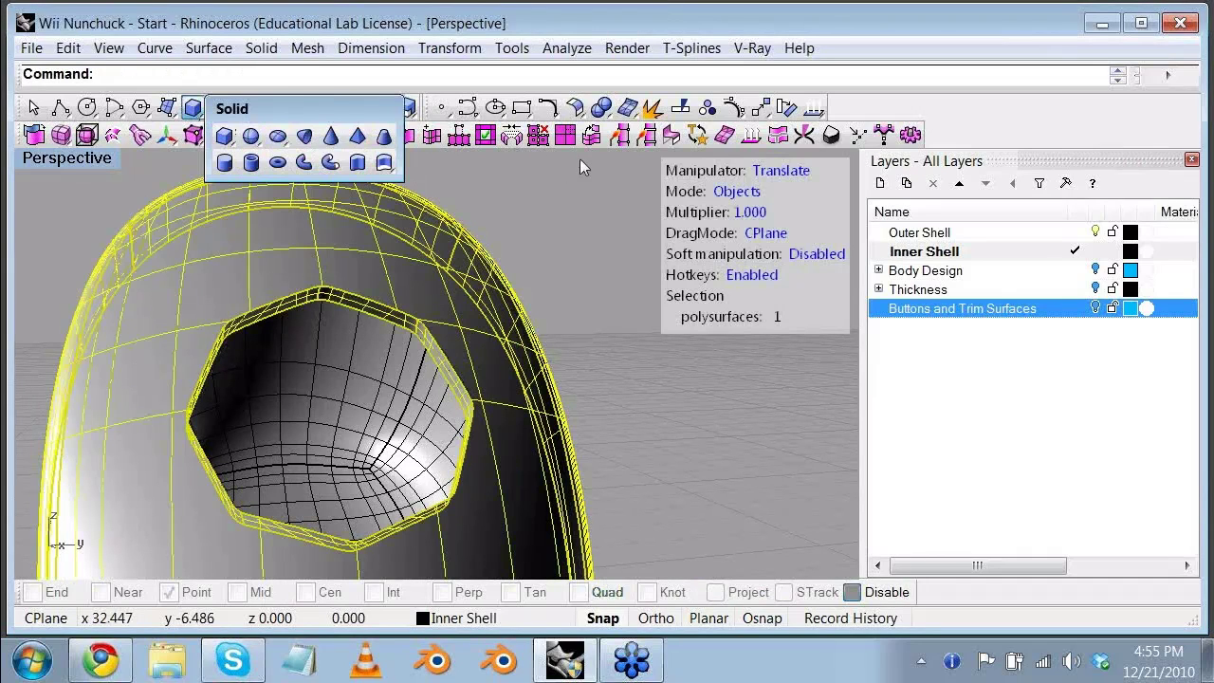
left_click(601, 107)
left_click(635, 186)
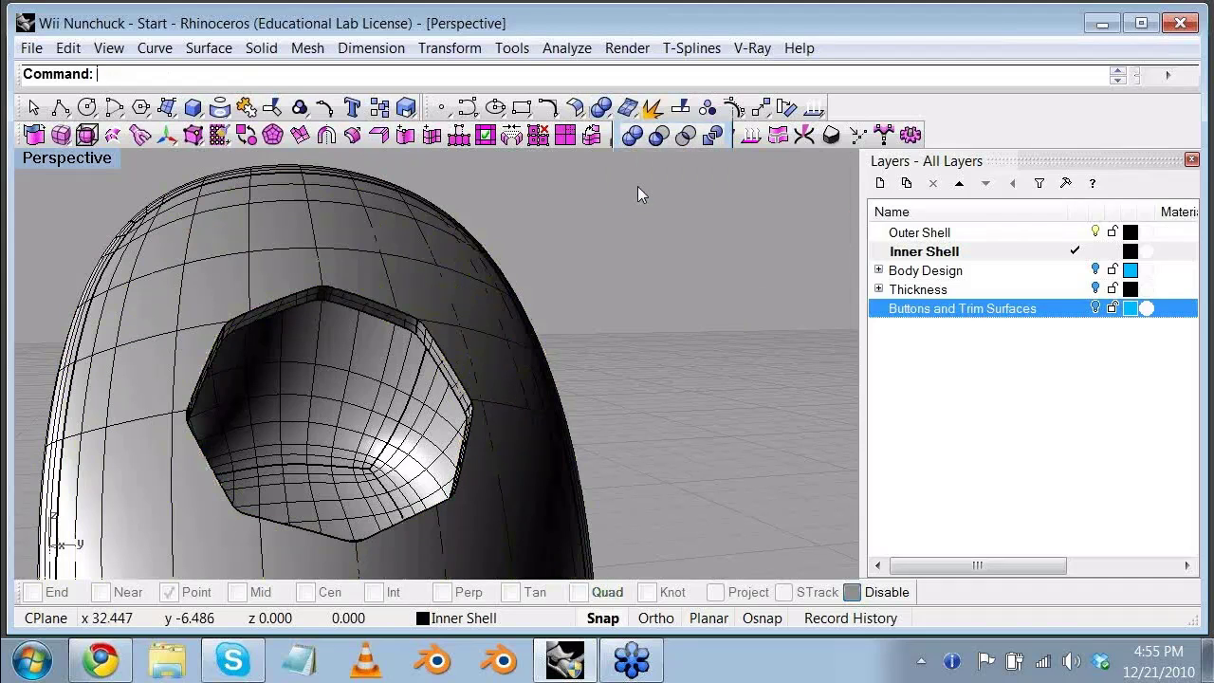
left_click(270, 307)
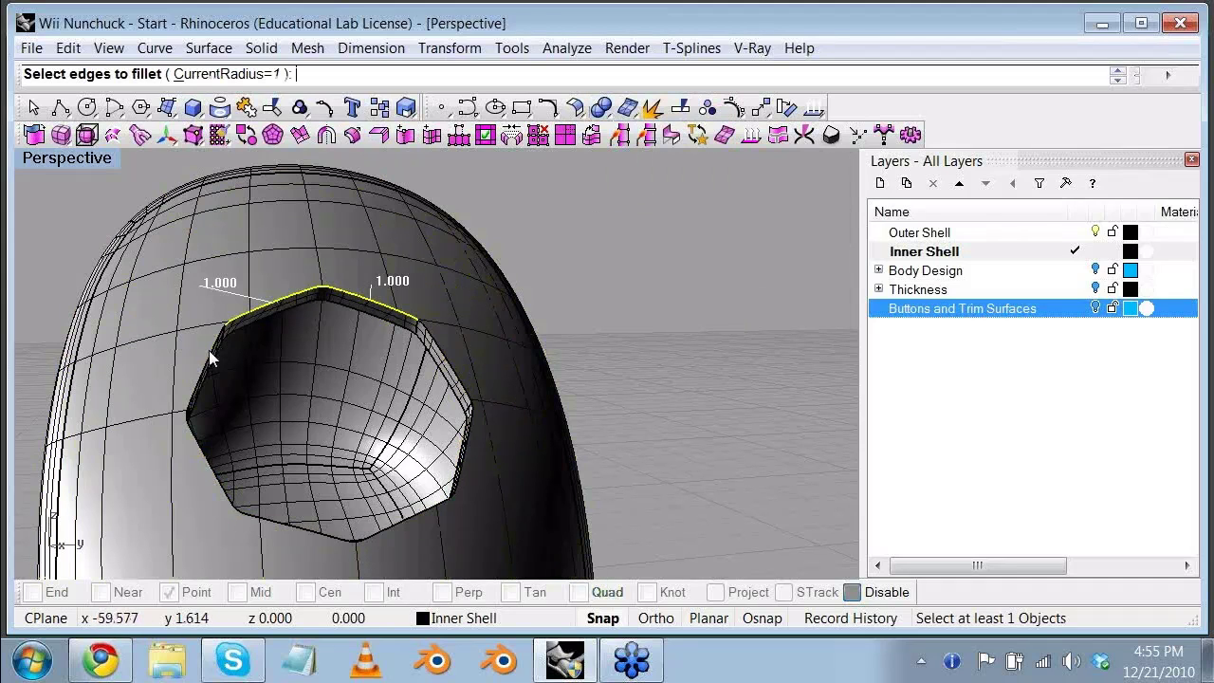
left_click(207, 367)
left_click(199, 450)
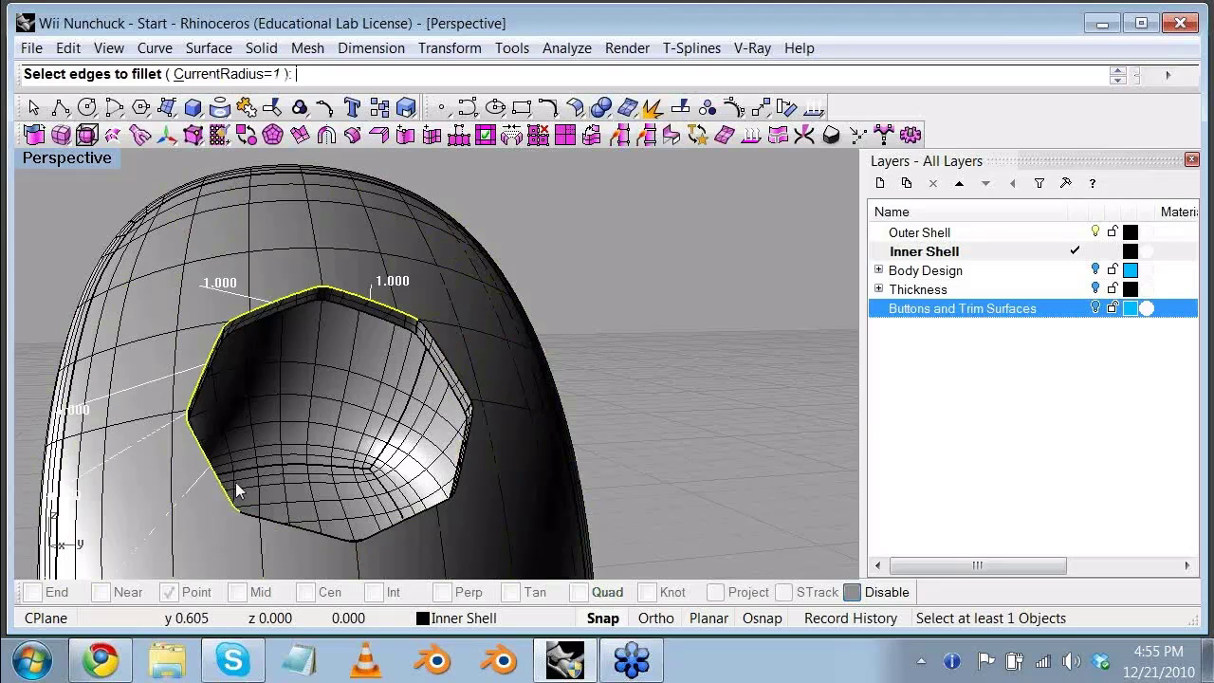
left_click(303, 529)
left_click(360, 549)
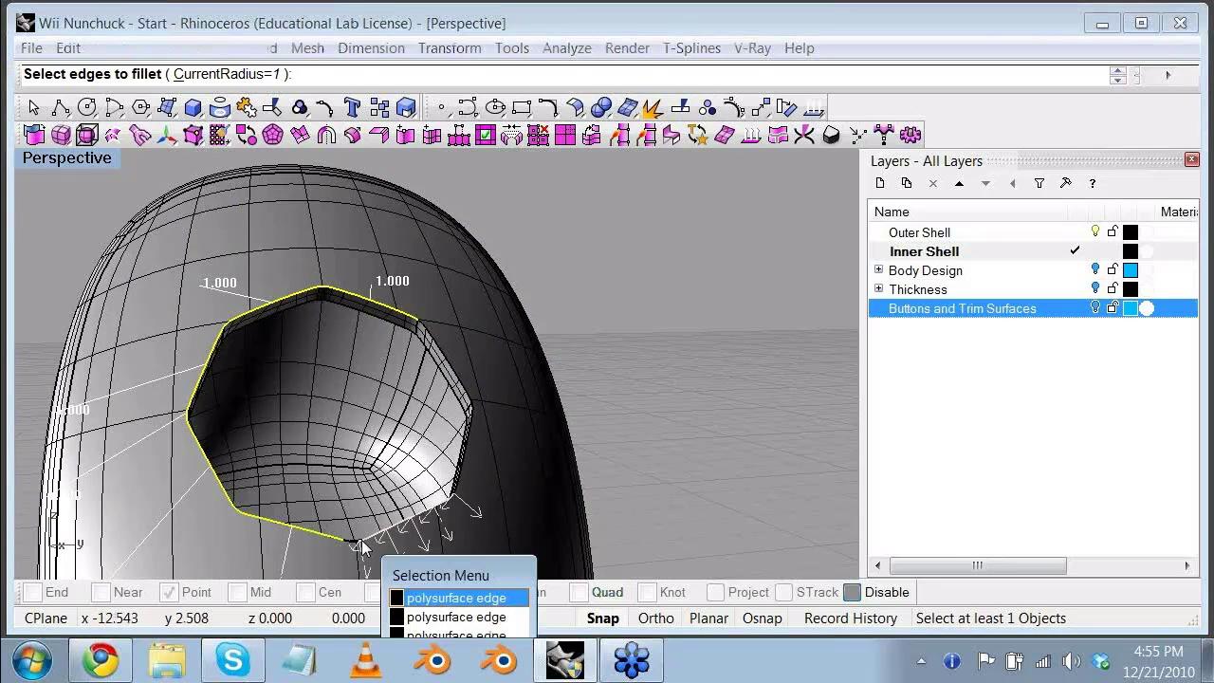
left_click(453, 598)
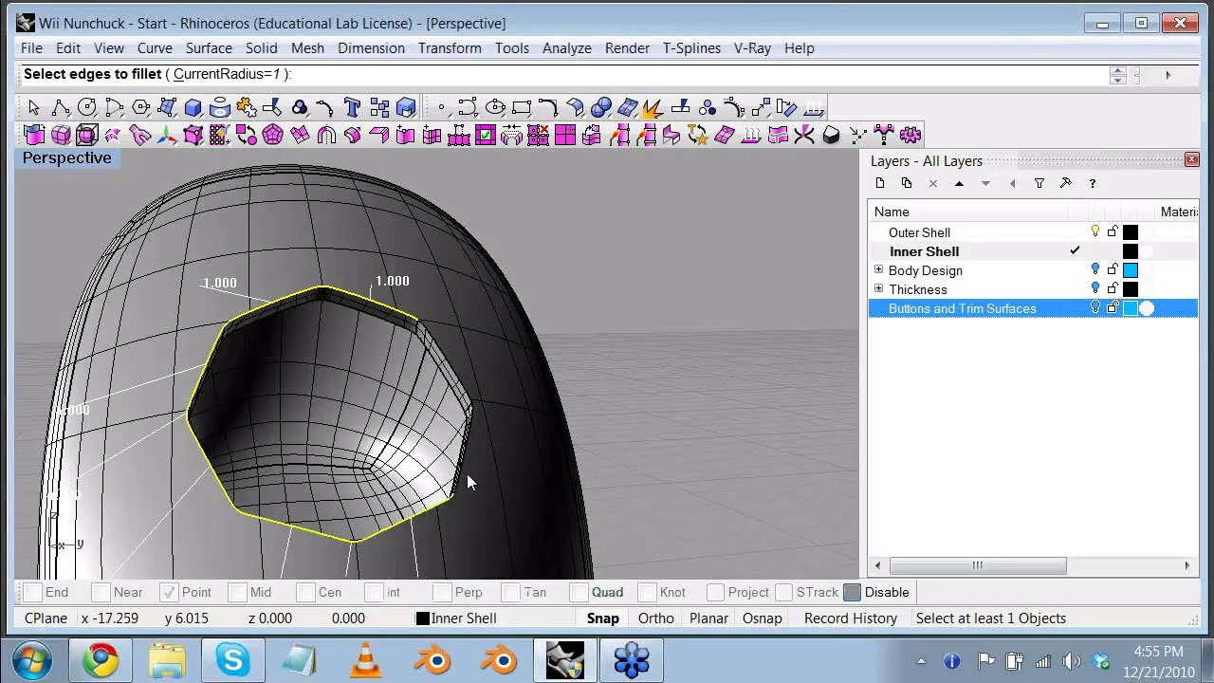
left_click(470, 395)
right_click_drag(524, 338, 634, 330)
scroll(634, 330, "down", 4)
right_click_drag(604, 270, 554, 241, "shift")
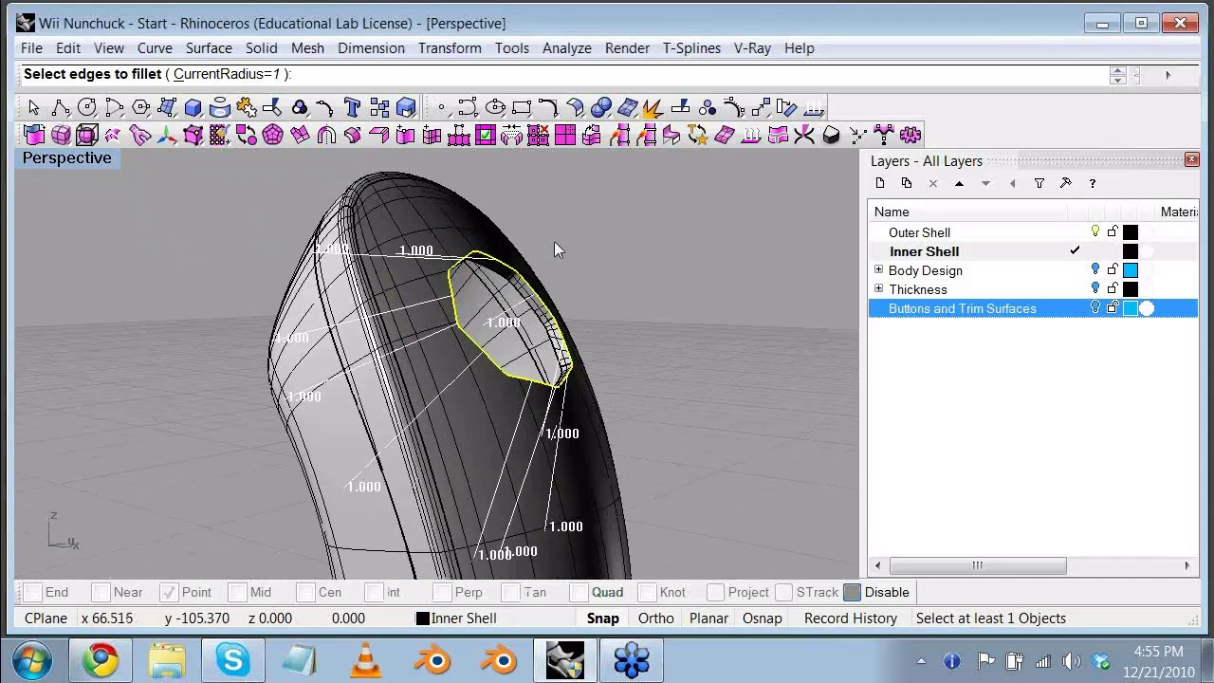
right_click(554, 241)
scroll(554, 241, "up", 3)
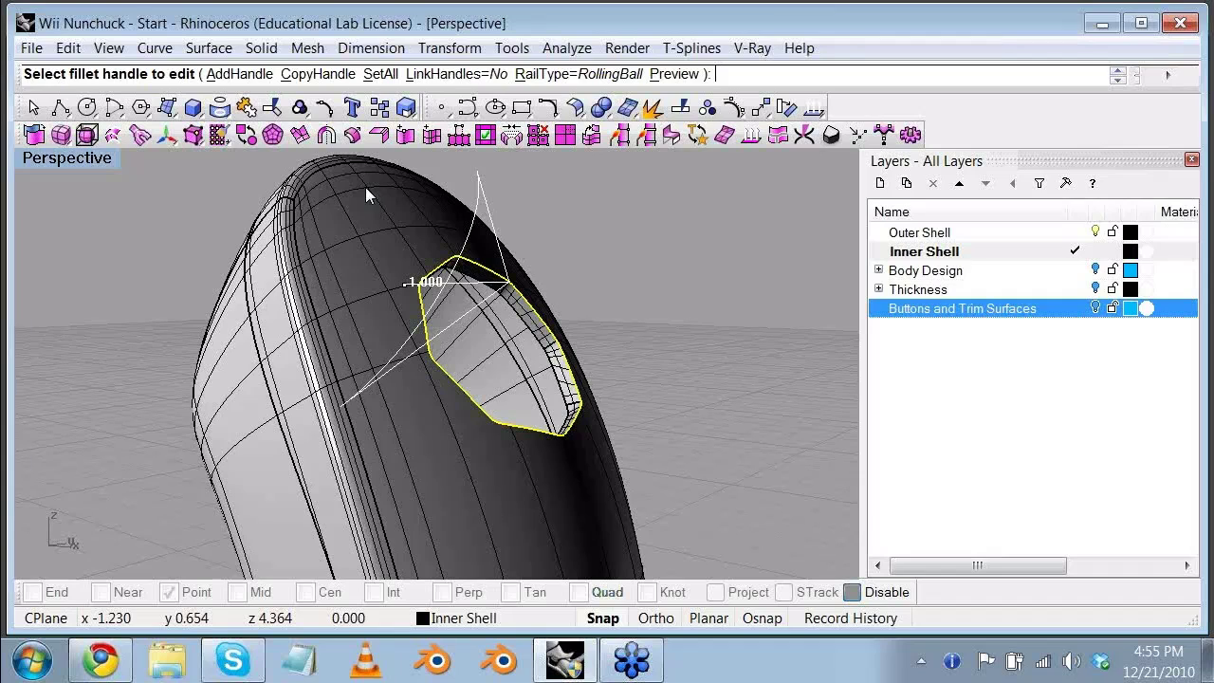
Step: Try radii of 0.1 and 0.01 for all fillet handles on the joystick opening's rim
left_click(381, 74)
type("0.1")
key("Return")
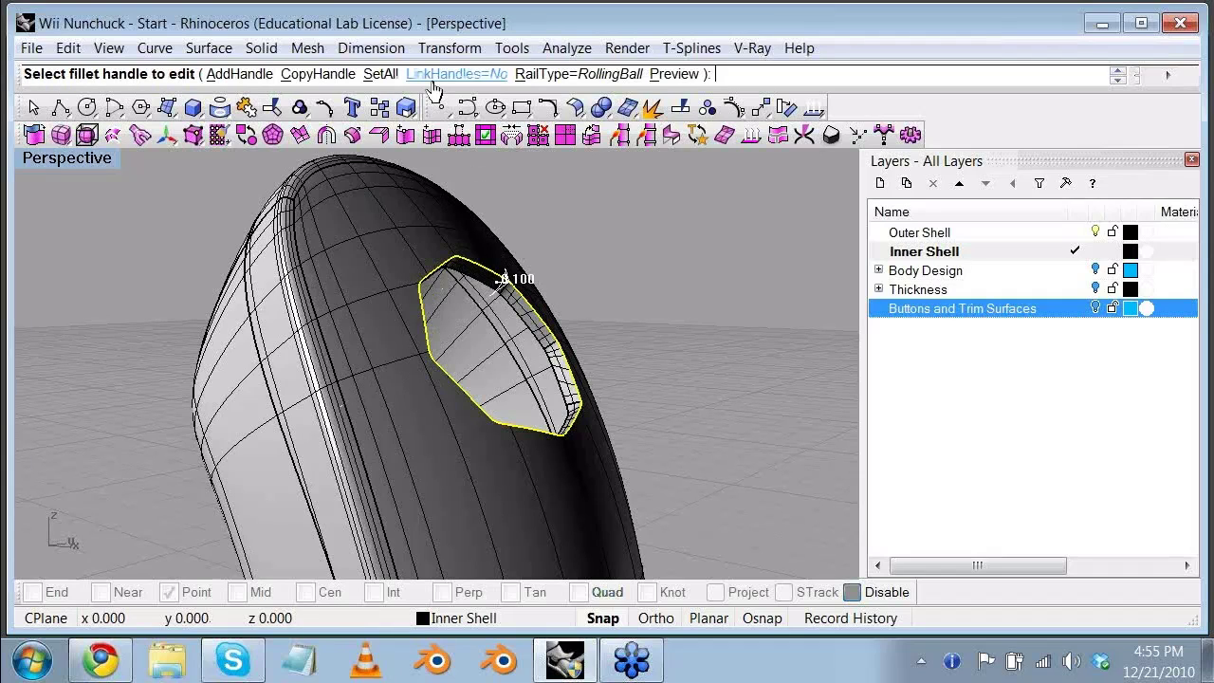
left_click(375, 75)
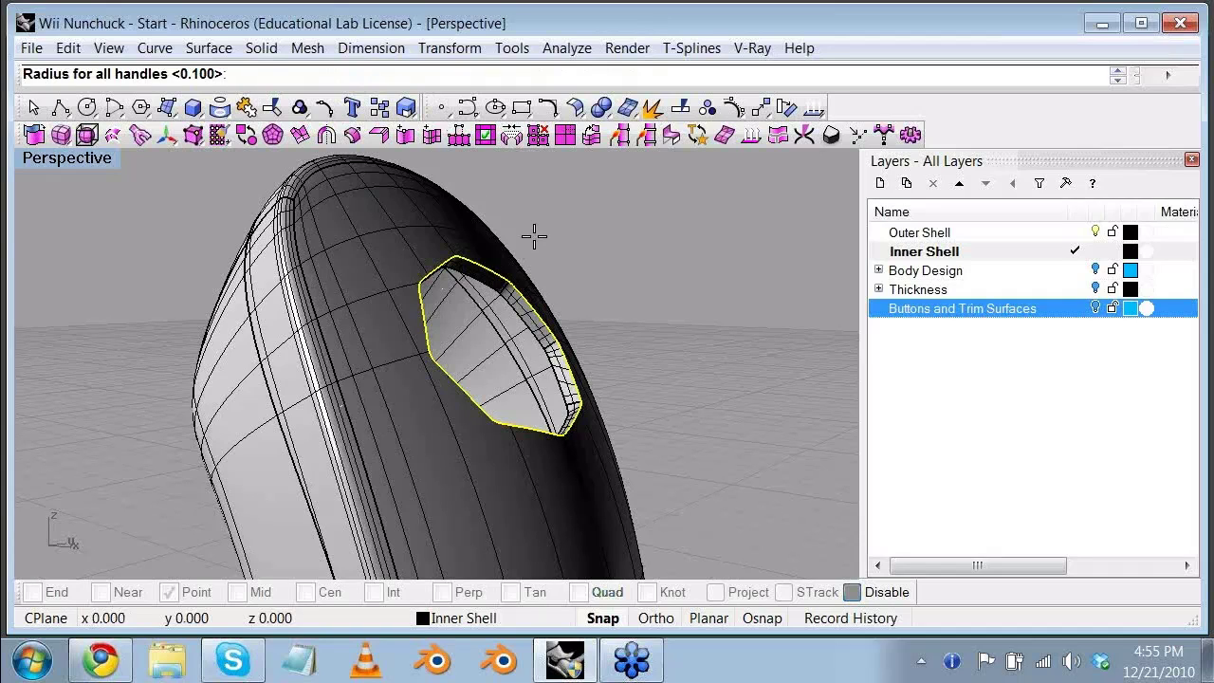
type("0.01")
key("Return")
Step: Try to re-pick the radius of the fillet handle at the rim's corner, at about 0.000
scroll(520, 297, "up", 2)
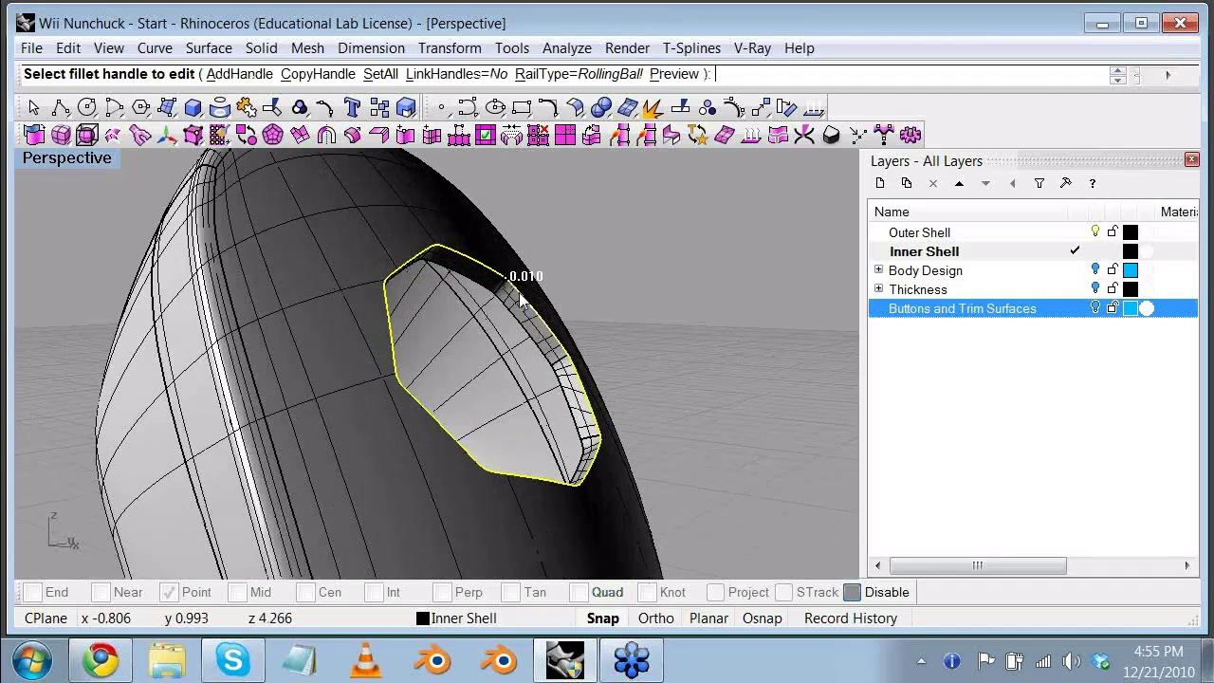
scroll(503, 266, "up", 3)
scroll(478, 249, "down", 3)
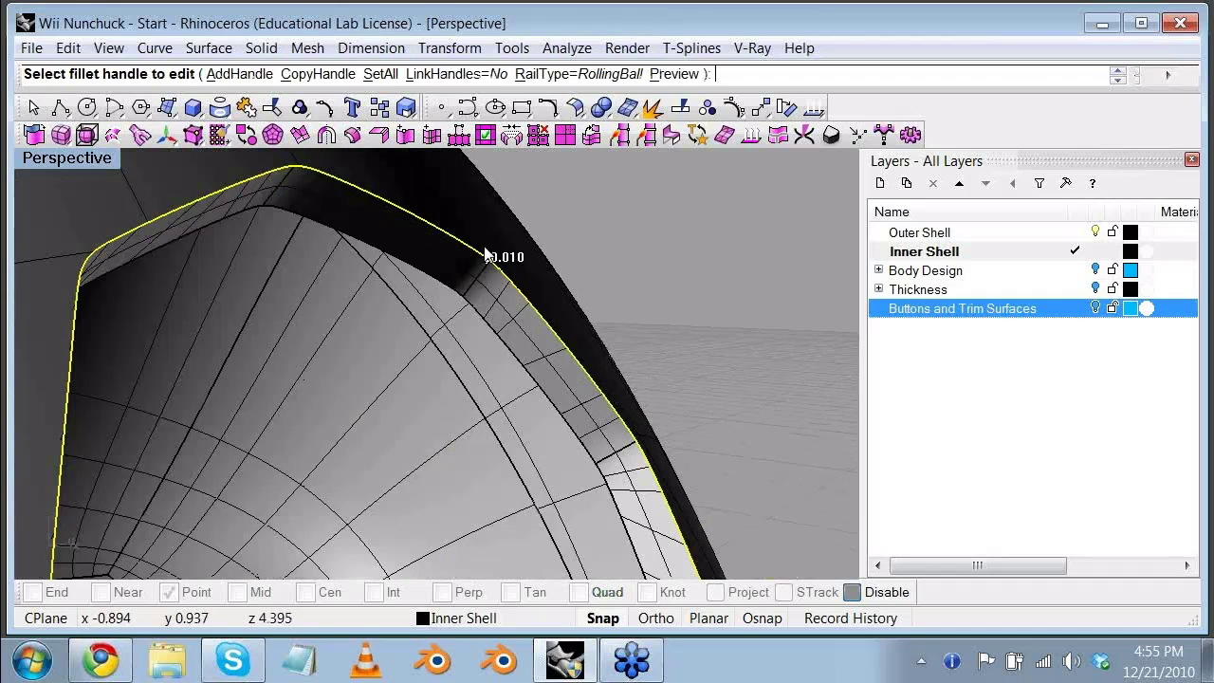
scroll(485, 254, "up", 3)
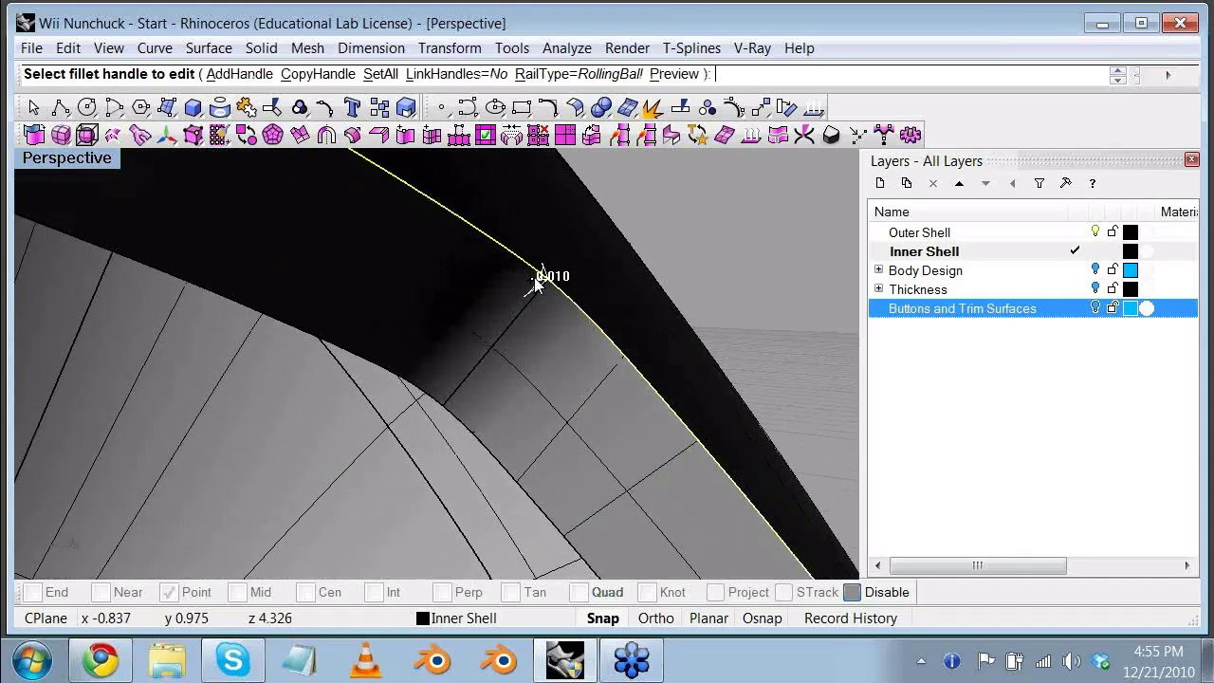
left_click(535, 283)
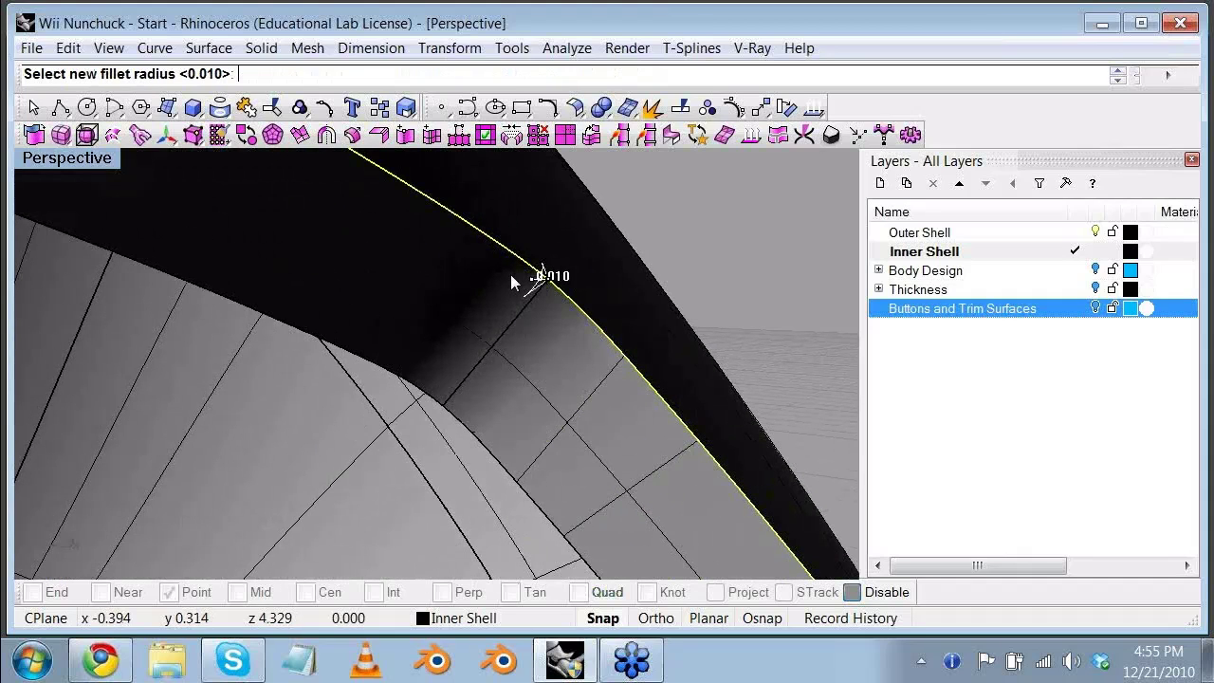
left_click(533, 283)
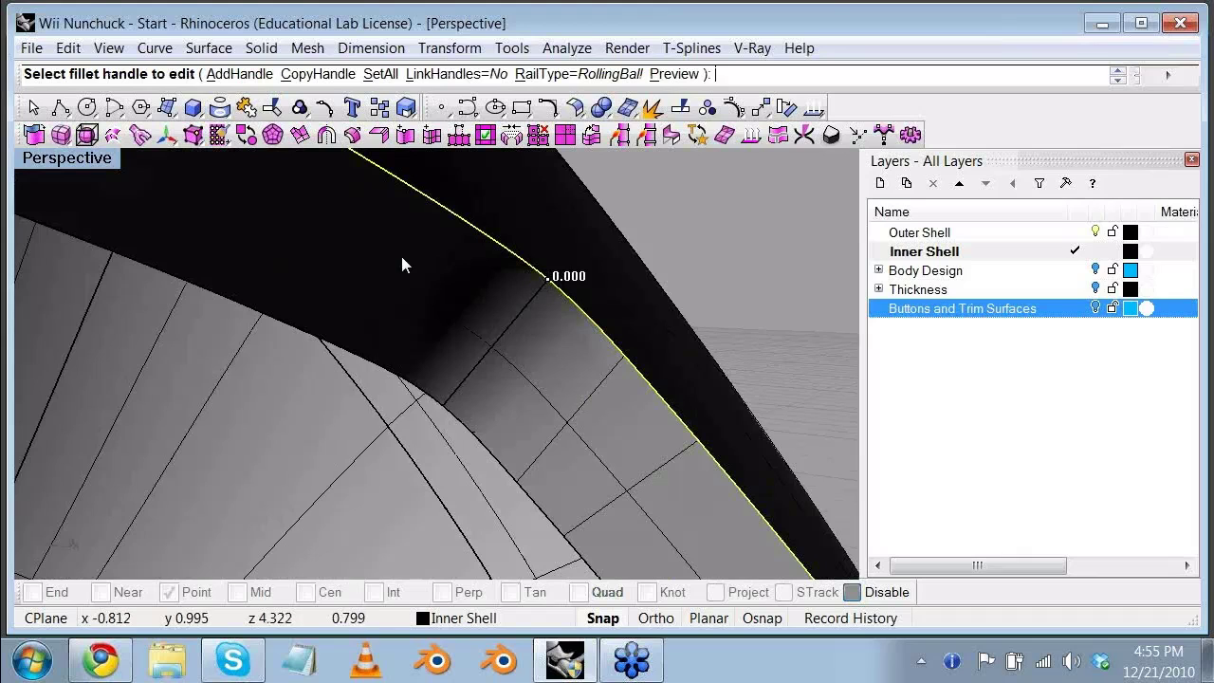
Step: Set the radius of all fillet handles to 0.05 and re-pick the rim corner handle's radius at about 0.024
left_click(379, 74)
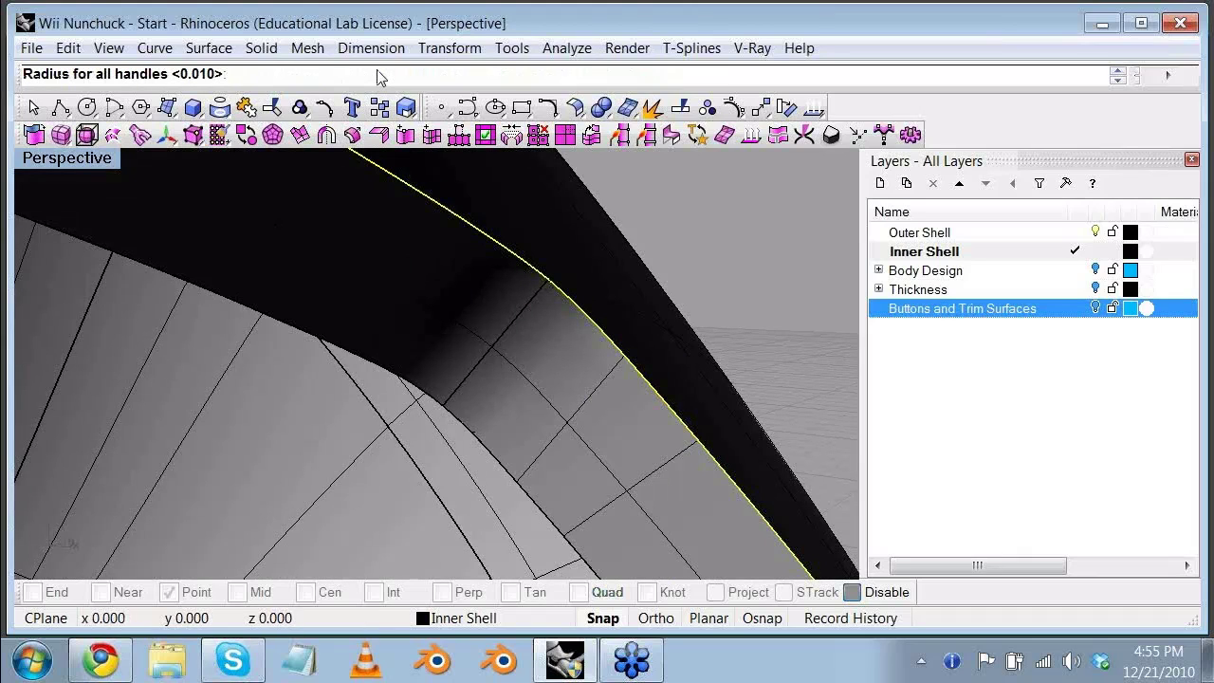
type("0.05")
key("Return")
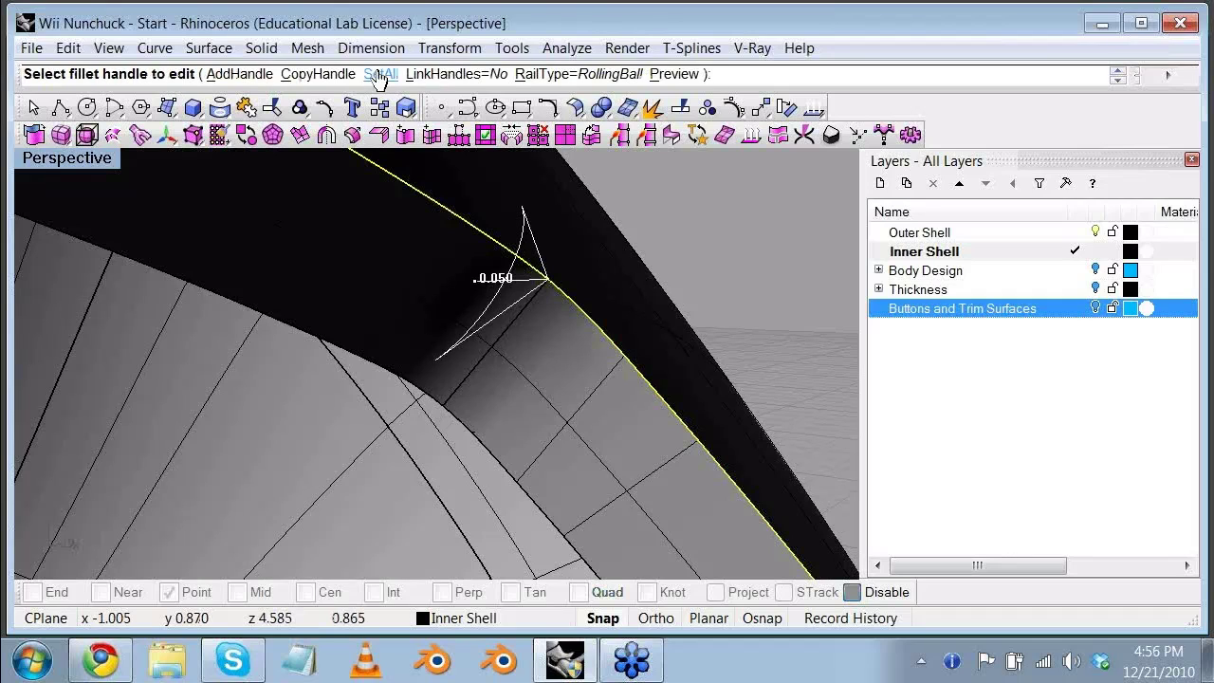
left_click(475, 280)
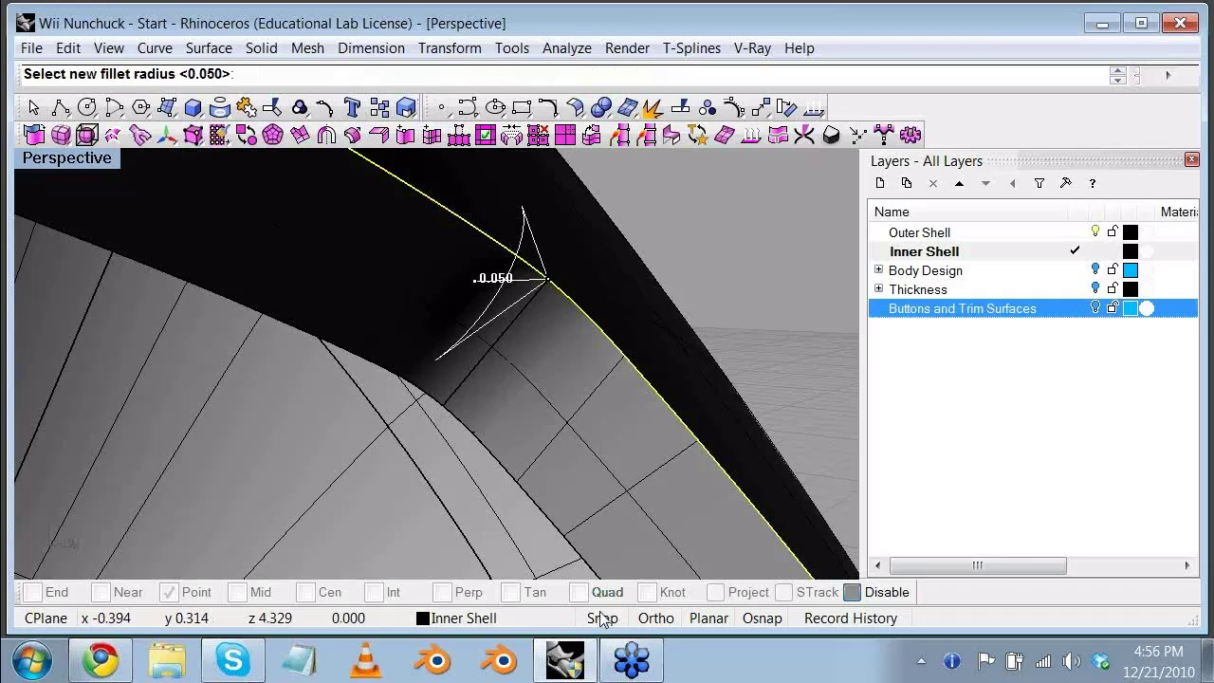
left_click(517, 279)
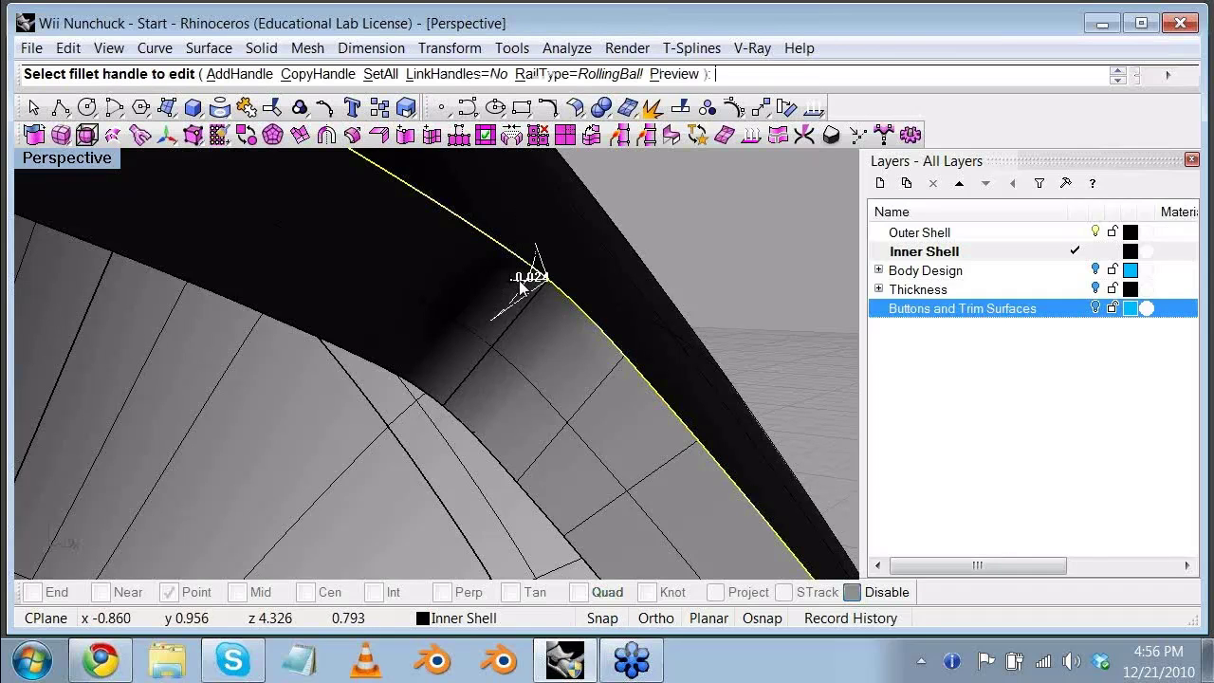
Step: Preview the rolling-ball edge fillet around the joystick opening's outer rim and complete it
scroll(559, 276, "down", 5)
left_click(672, 74)
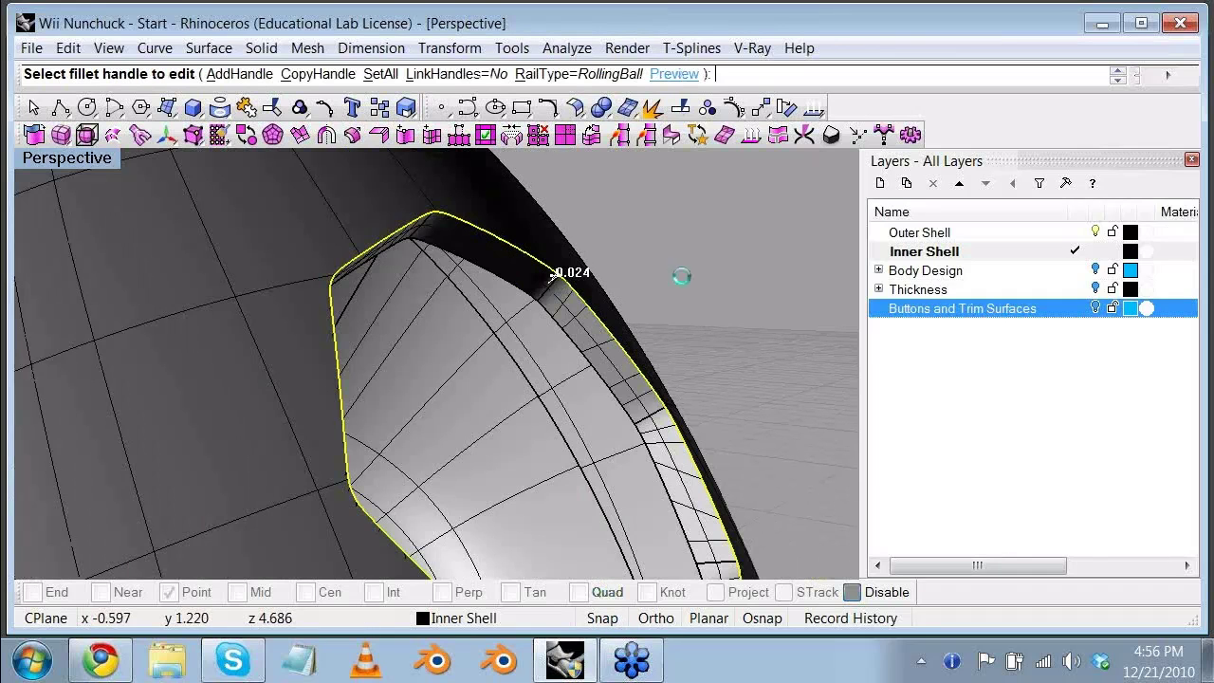
scroll(687, 277, "down", 2)
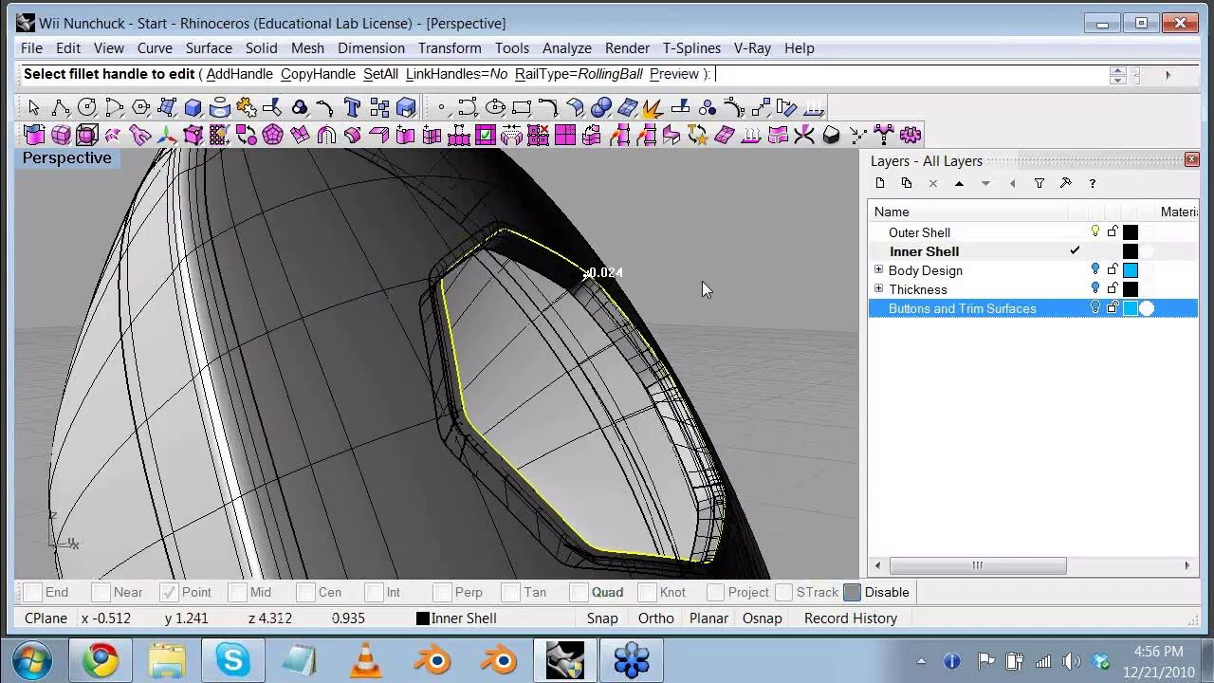
right_click_drag(702, 280, 606, 274)
key("Return")
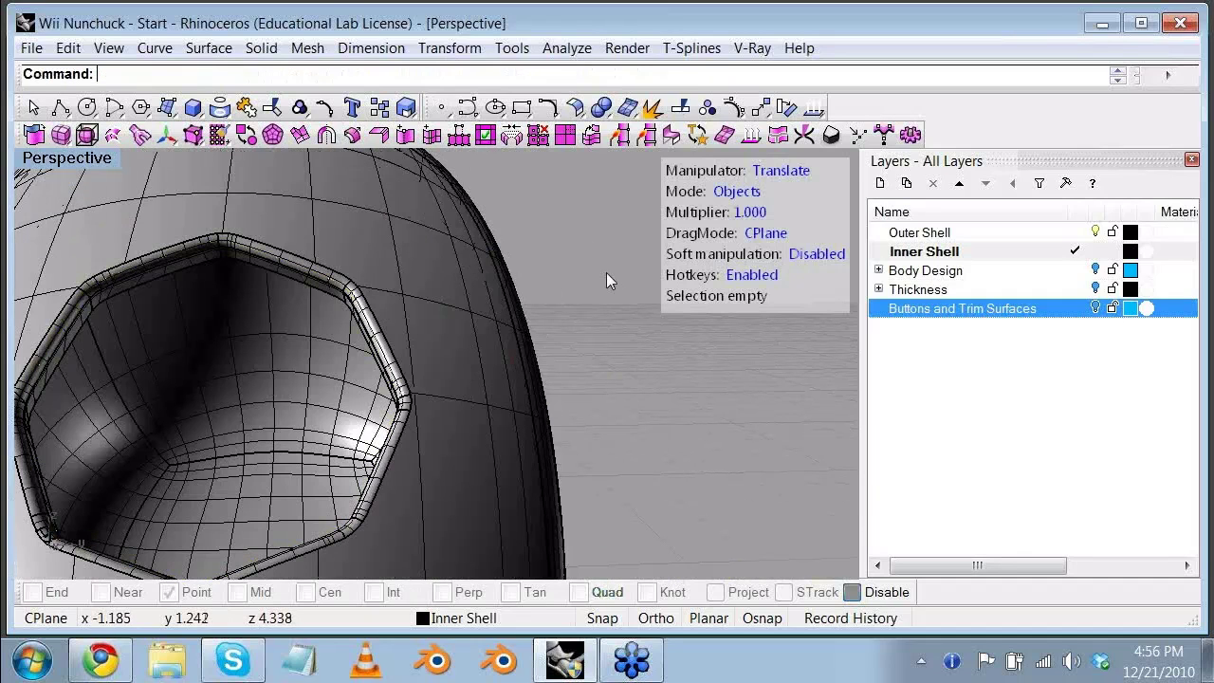
Step: Turn on the Buttons and Trim Surfaces layer and show all hidden objects
right_click_drag(606, 276, 717, 382)
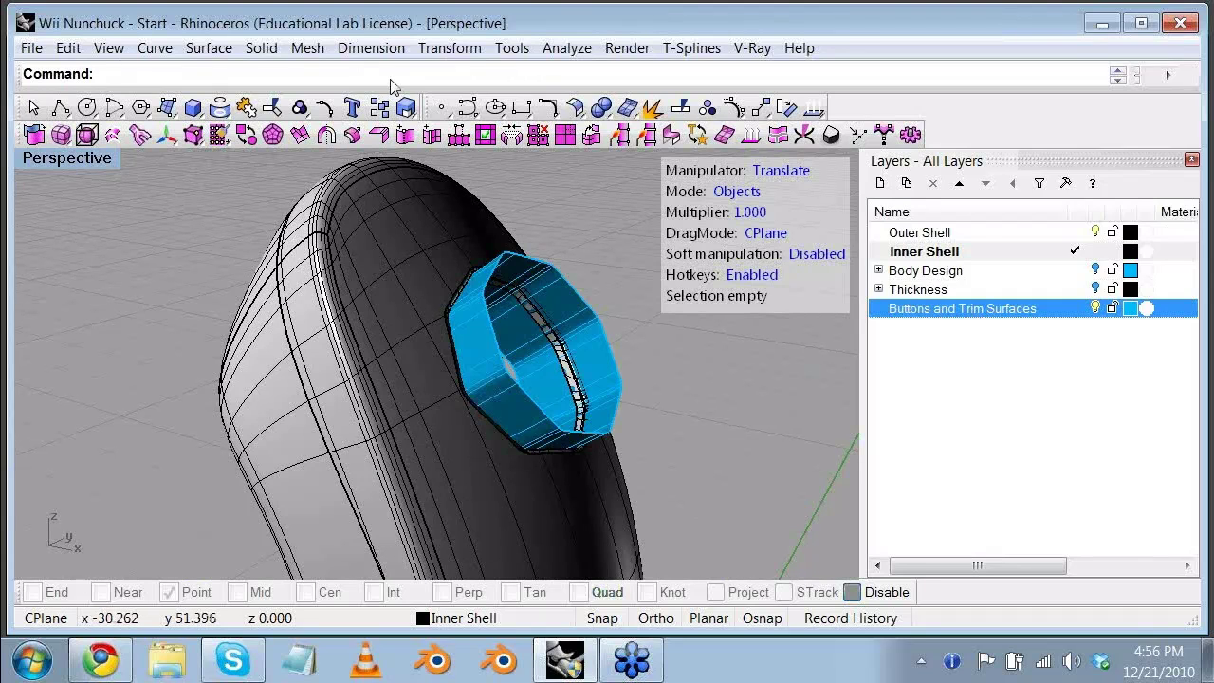
type("Show")
key("Return")
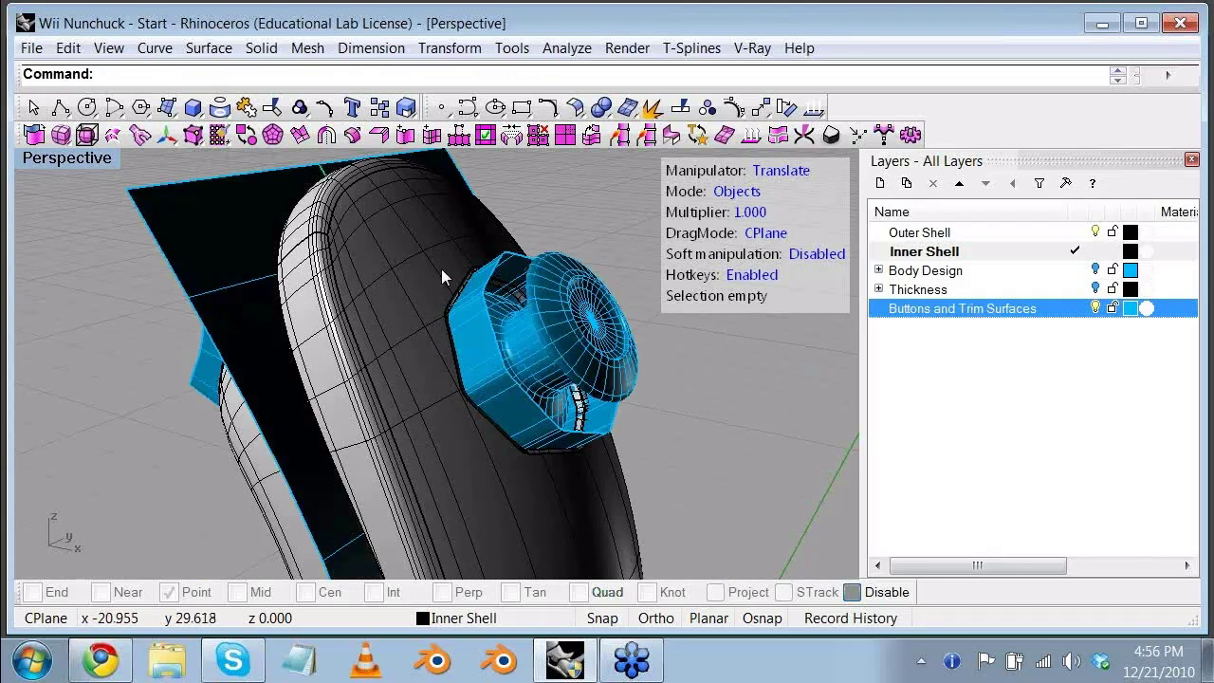
Step: Delete the octagonal extruded trim surface around the joystick
left_click(485, 330)
left_click(583, 389)
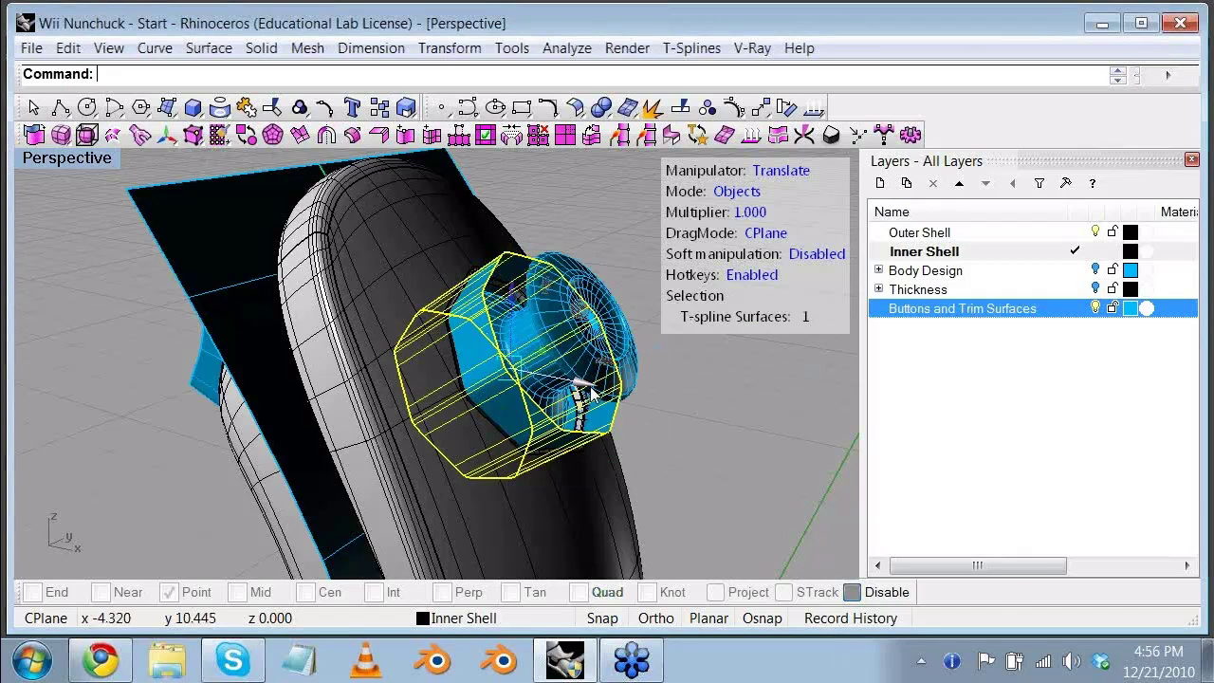
key("Delete")
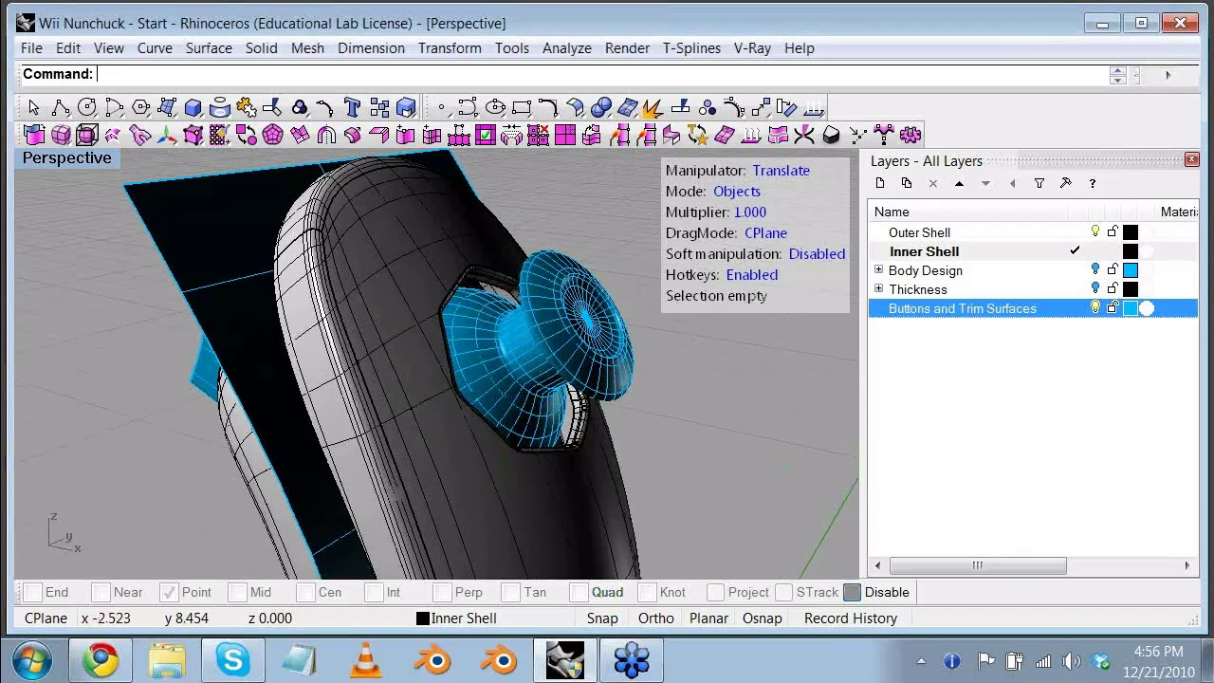
Step: Examine the joystick in its filleted opening and the round and square buttons on the opposite side of the body
right_click_drag(663, 407, 516, 308)
scroll(516, 308, "down", 2)
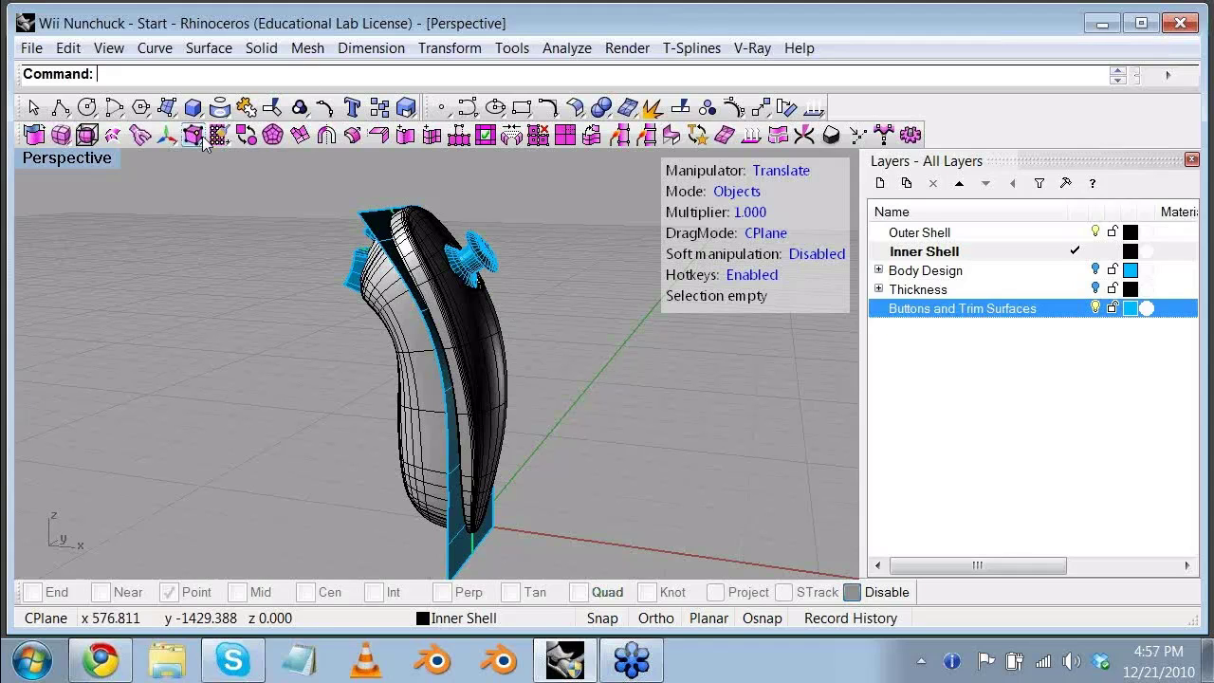
right_click_drag(515, 222, 481, 231)
scroll(401, 242, "up", 5)
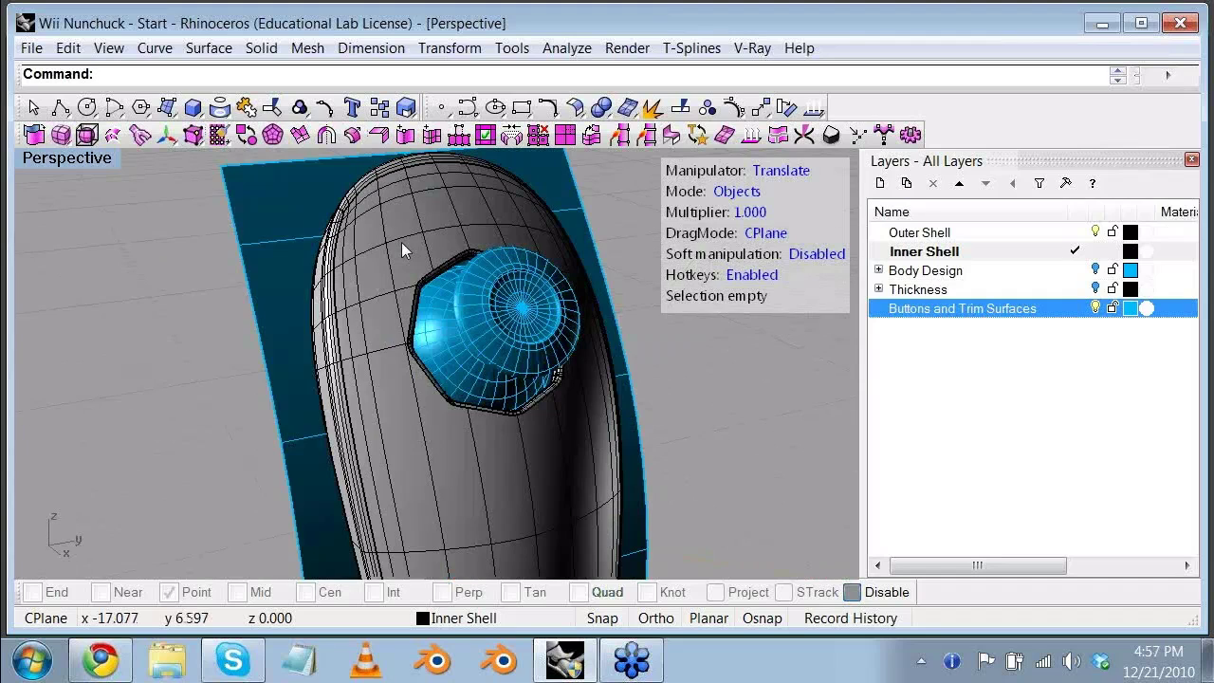
scroll(402, 241, "down", 2)
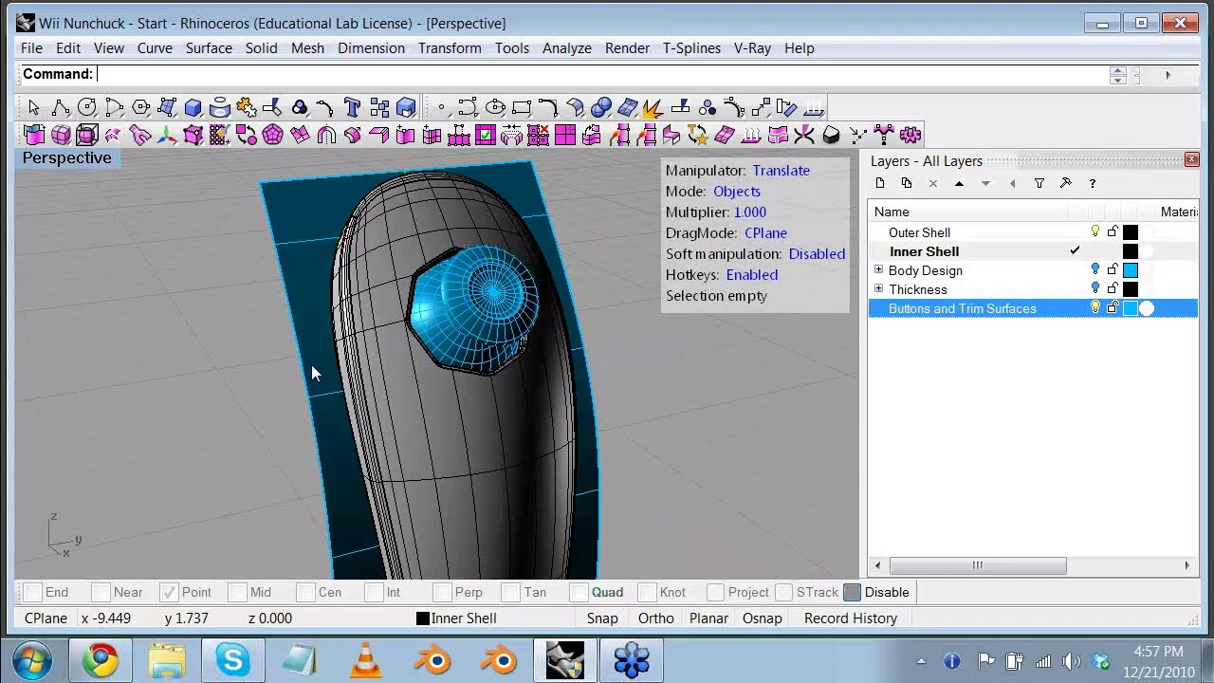
scroll(252, 409, "down", 2)
right_click_drag(252, 408, 526, 353)
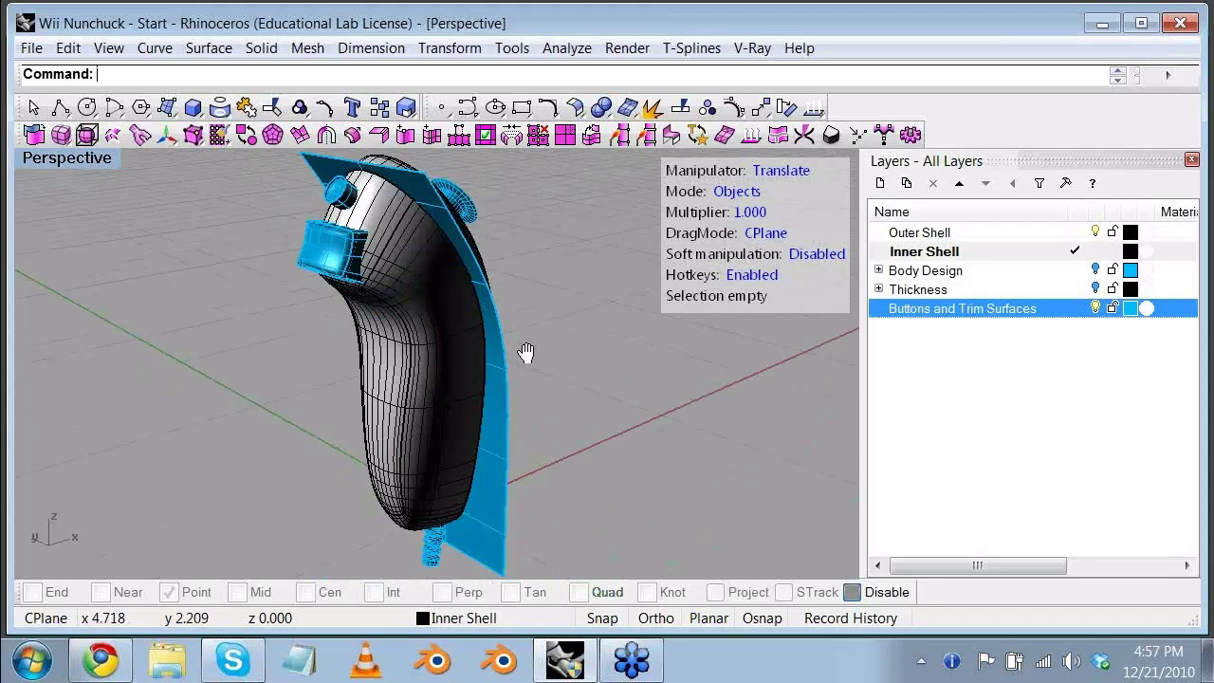
scroll(338, 233, "up", 2)
right_click_drag(337, 233, 386, 305)
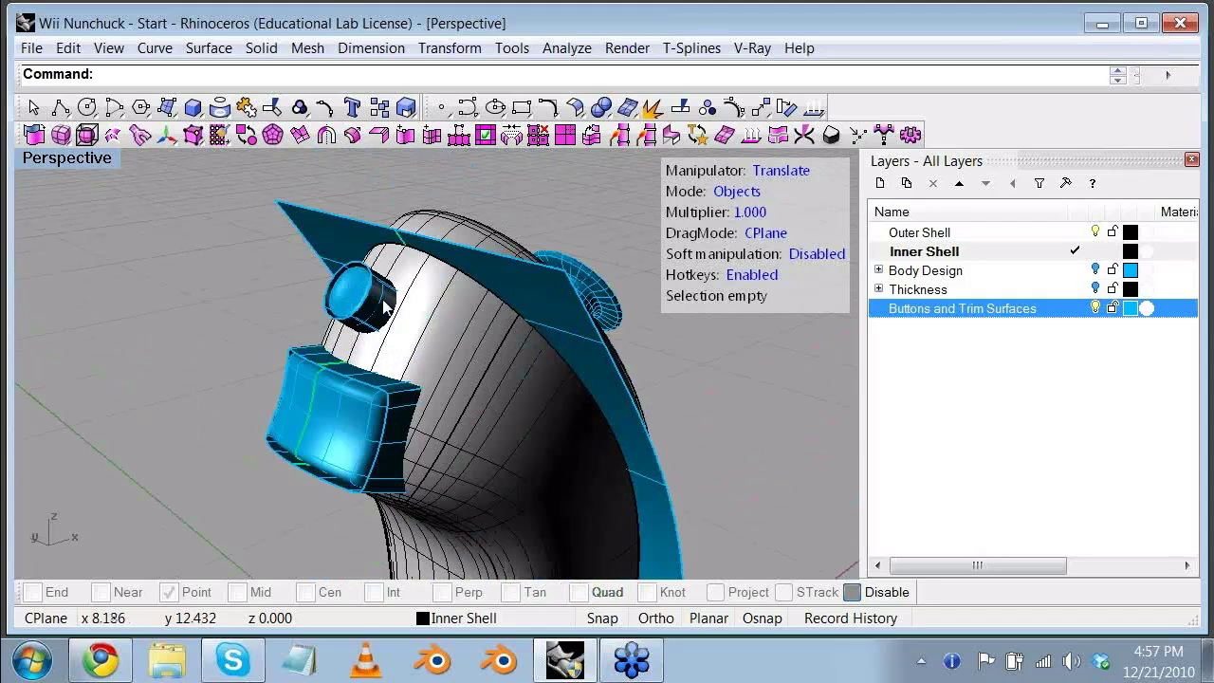
left_click(386, 305)
left_click(455, 355)
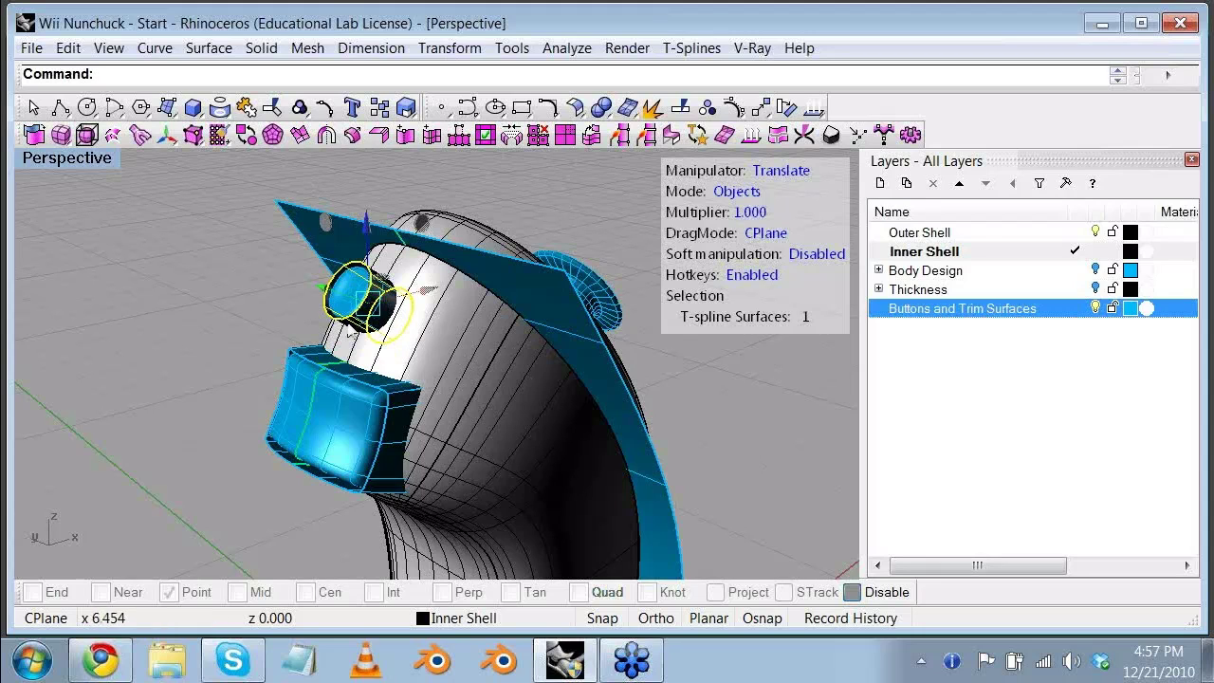
right_click_drag(550, 321, 377, 274)
scroll(377, 274, "up", 5)
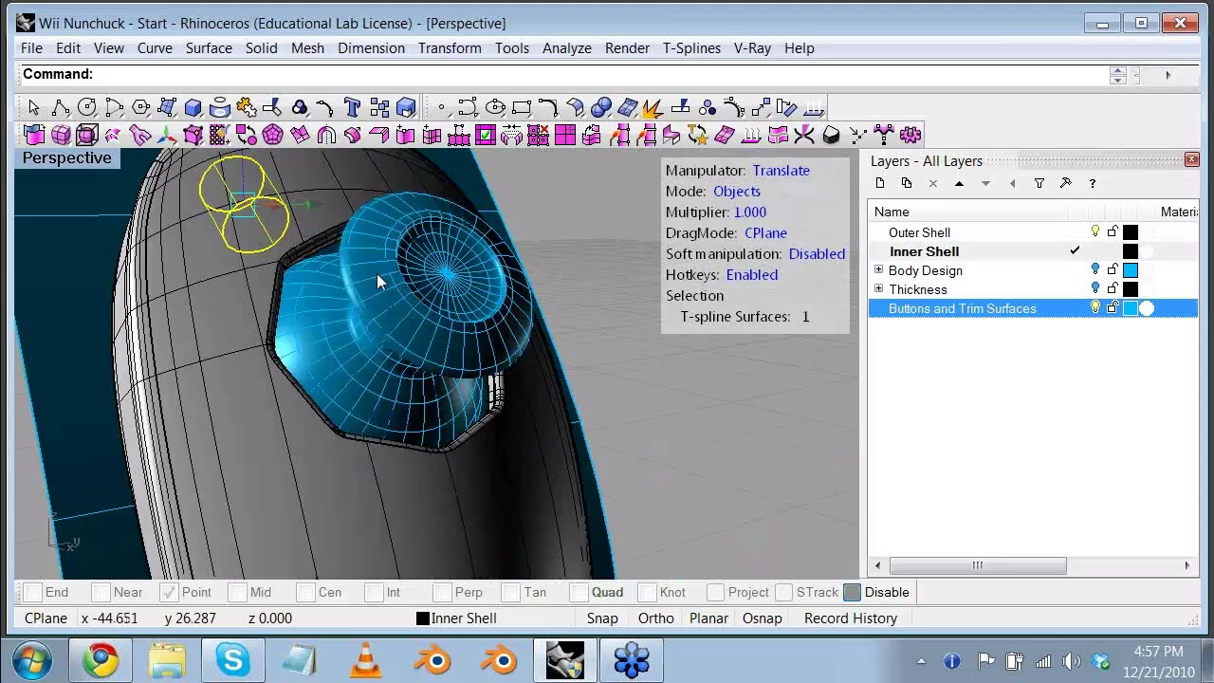
left_click(568, 227)
scroll(568, 227, "down", 2)
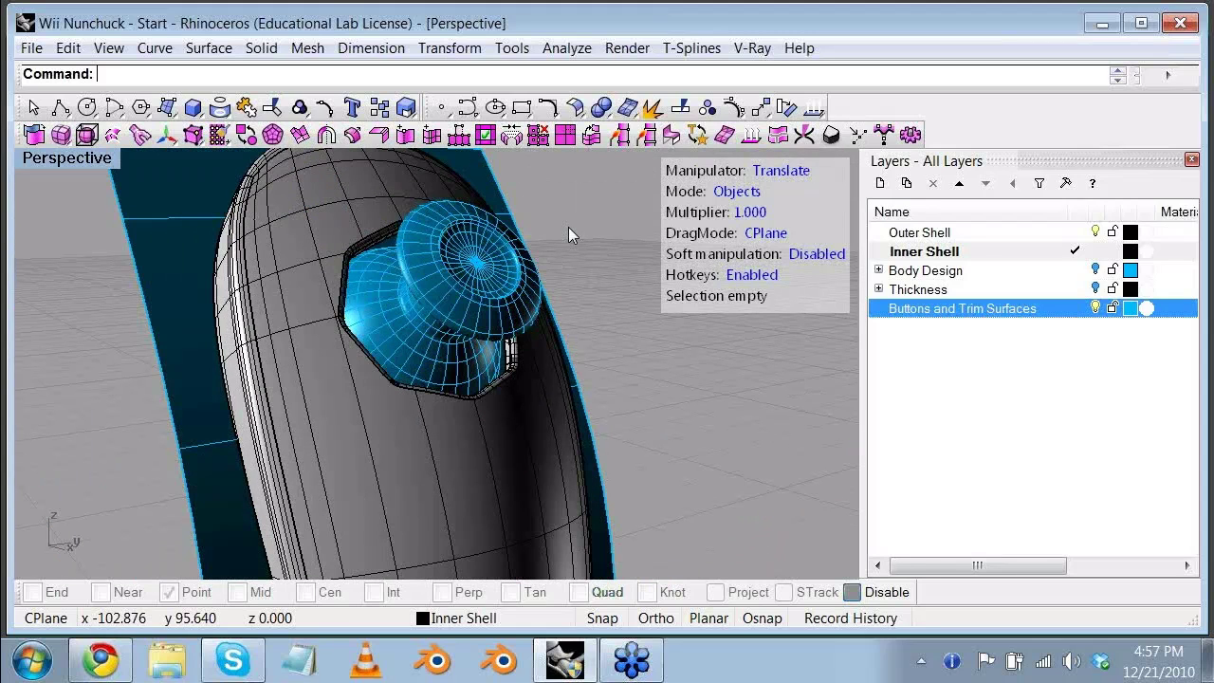
scroll(568, 226, "down", 3)
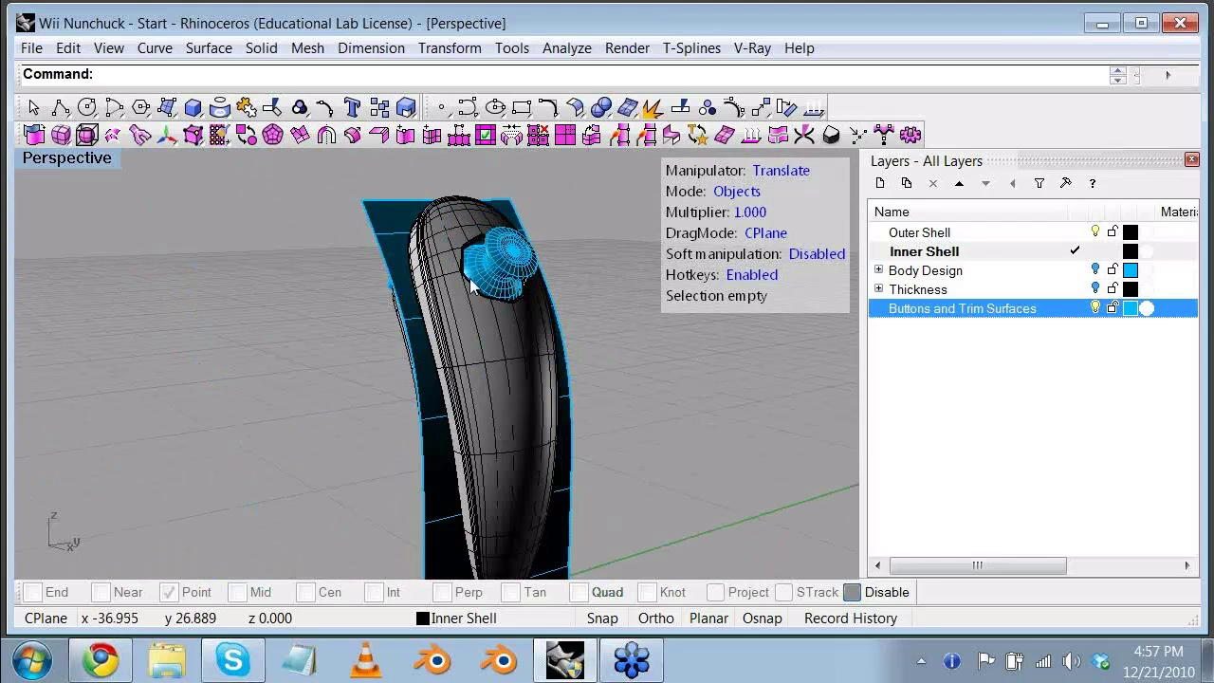
right_click_drag(471, 285, 547, 394)
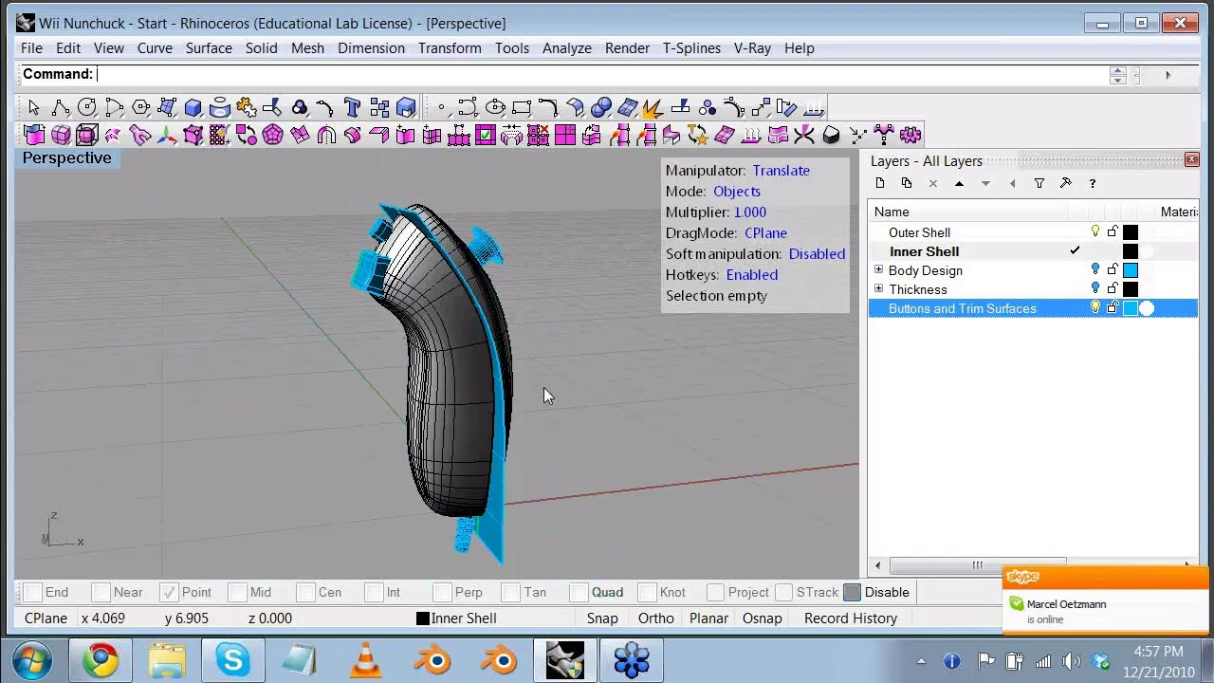
Step: Close the Skype window
right_click(218, 666)
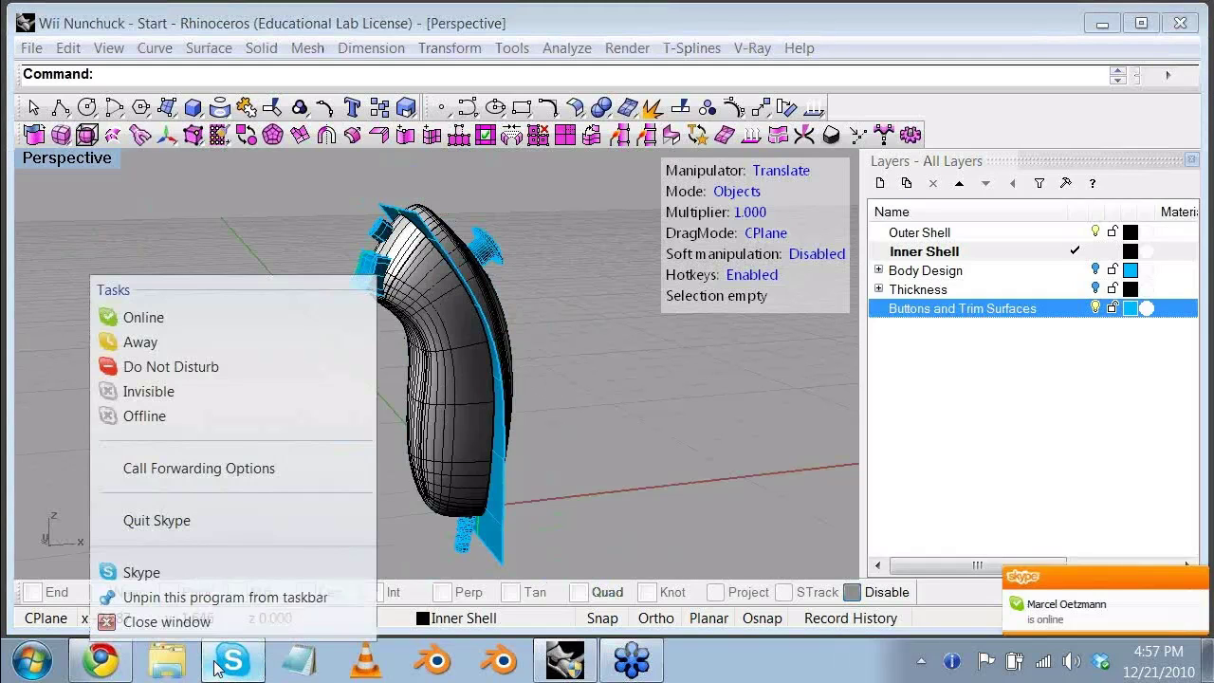
left_click(503, 397)
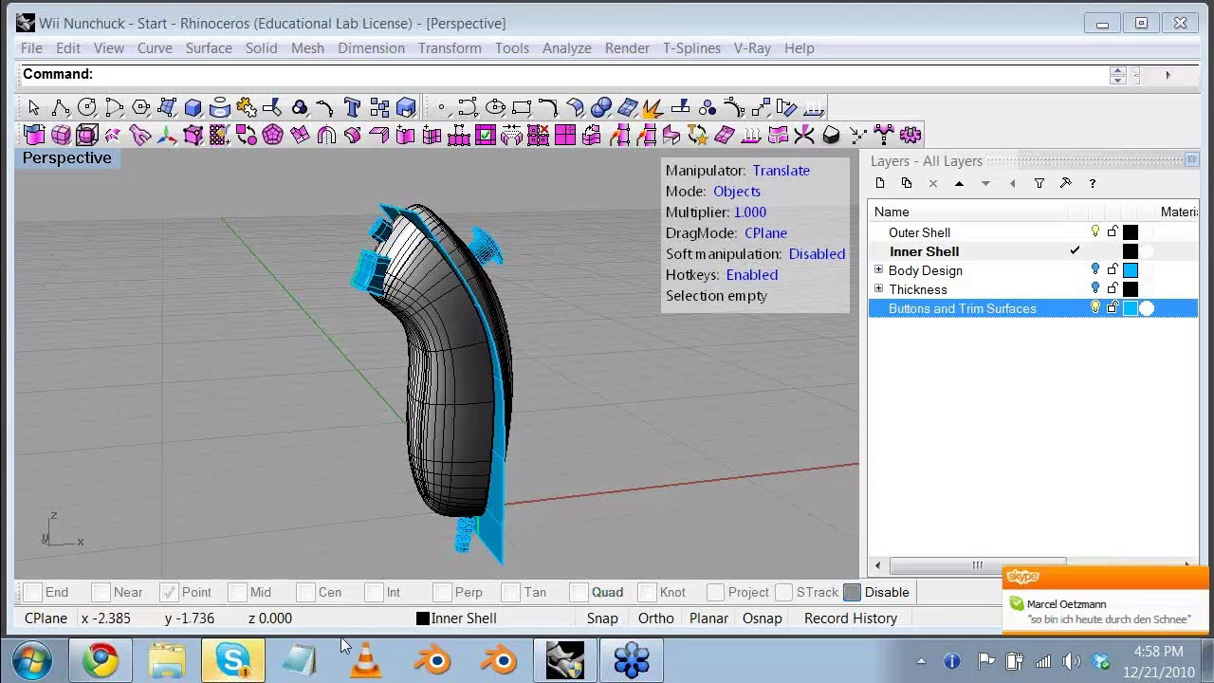
right_click(220, 662)
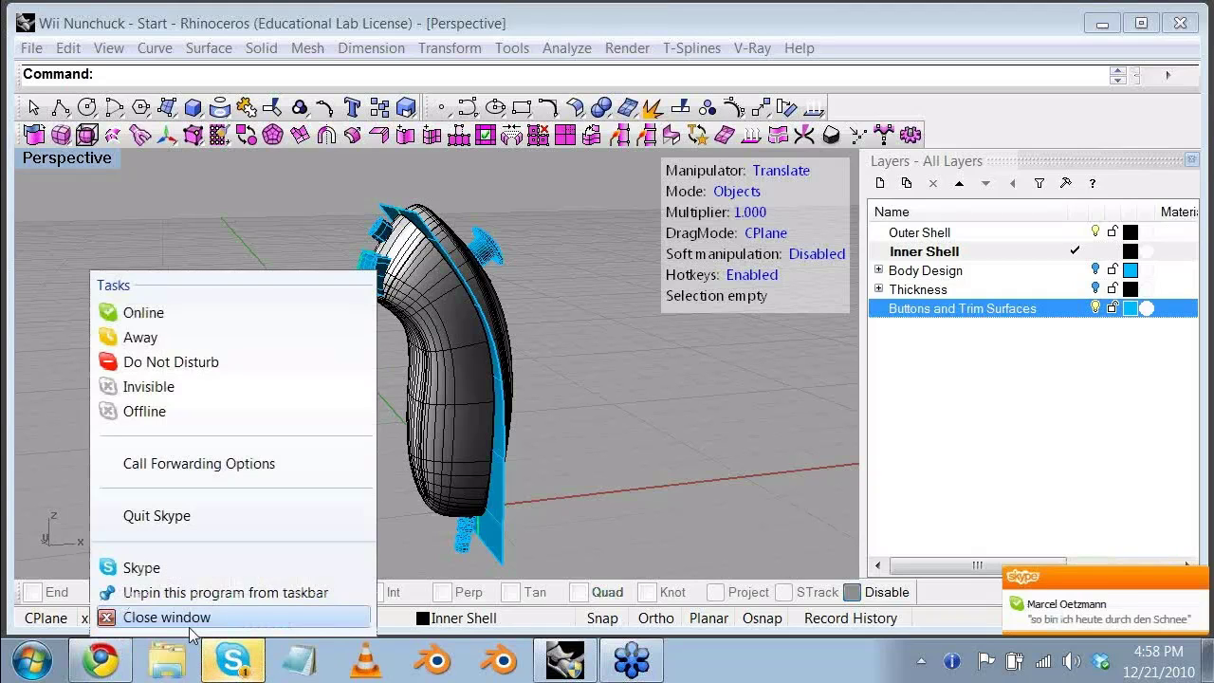
left_click(189, 618)
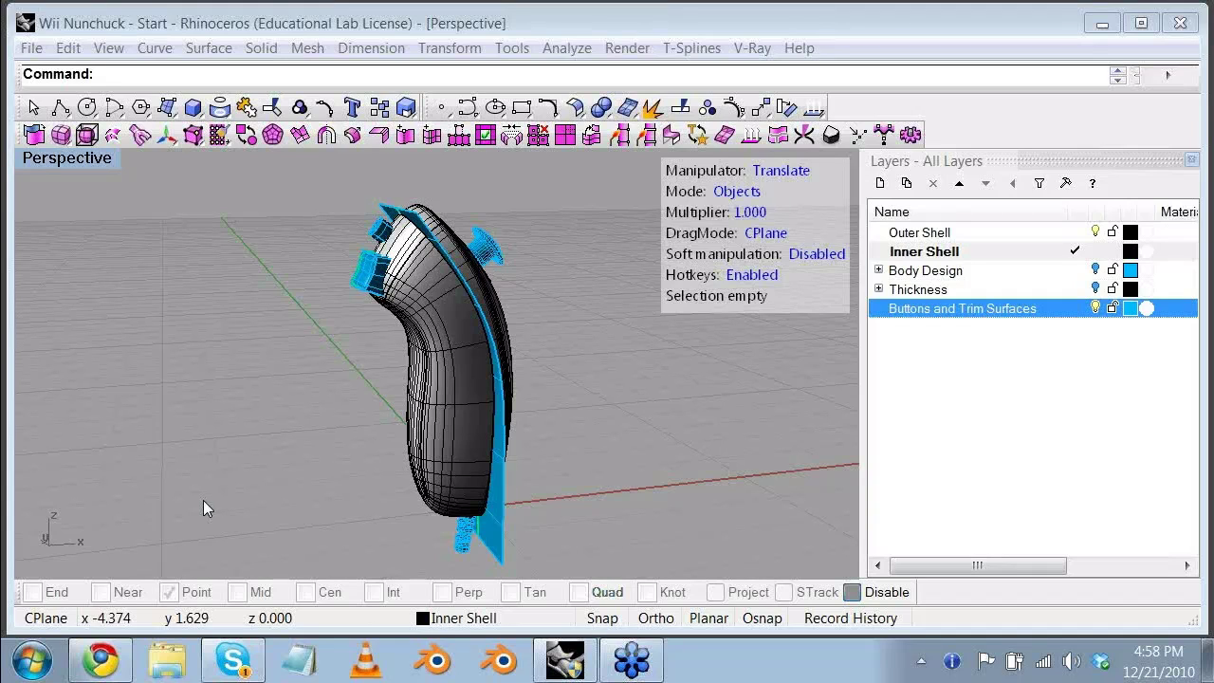
Step: Look up the tsSymmetry command in the T-Splines help
right_click_drag(282, 398, 395, 378)
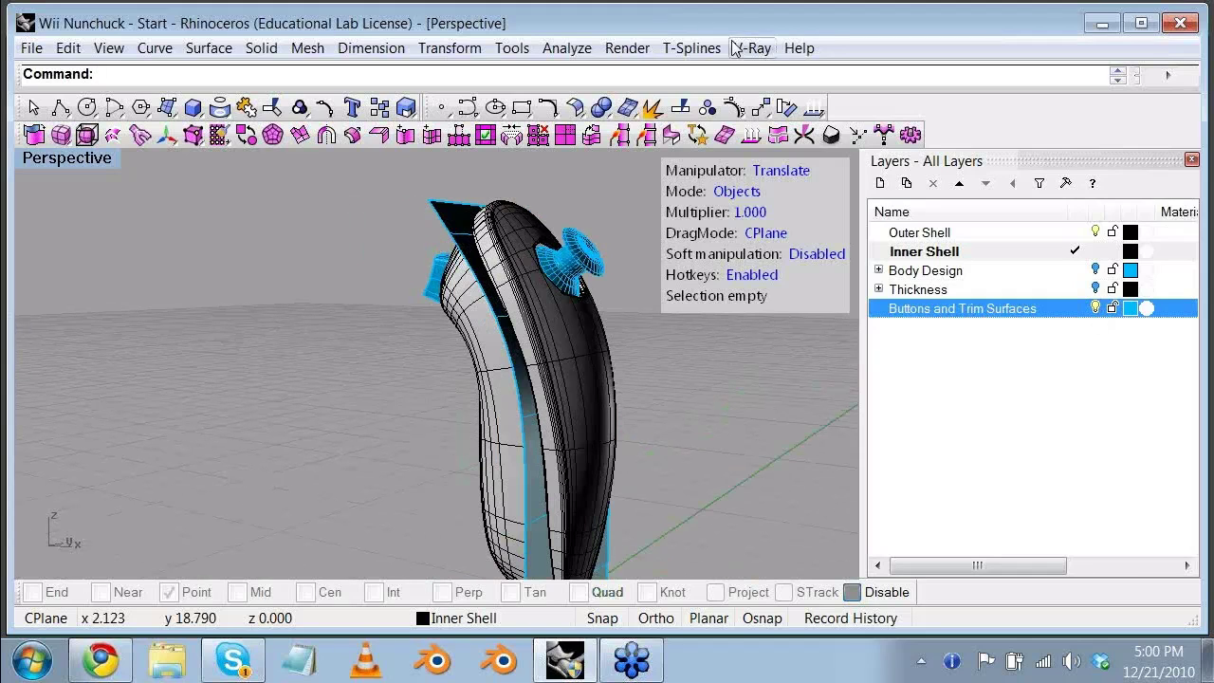
left_click(694, 50)
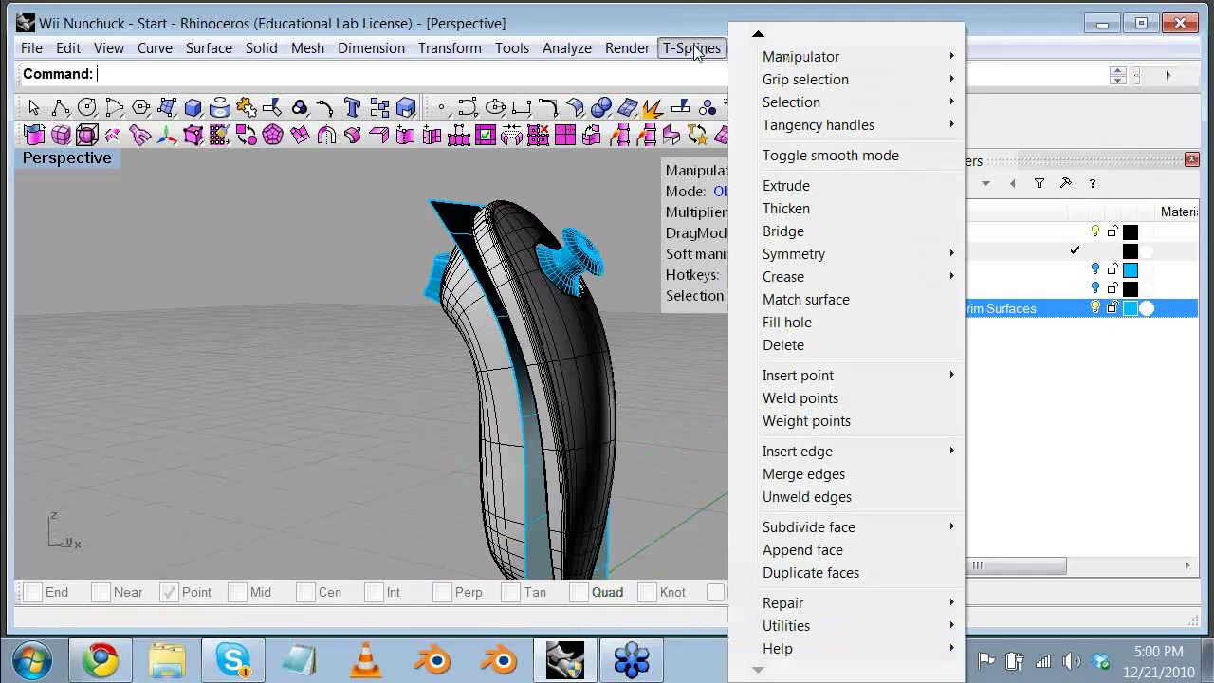
left_click(237, 232)
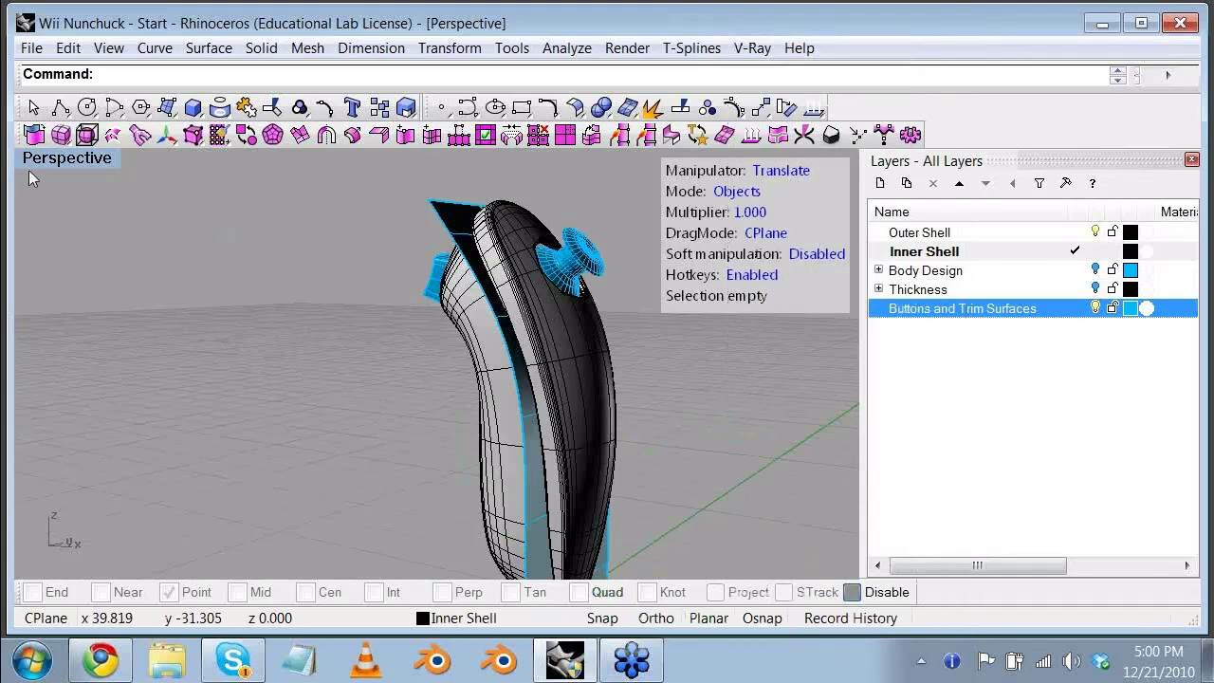
left_click(326, 135)
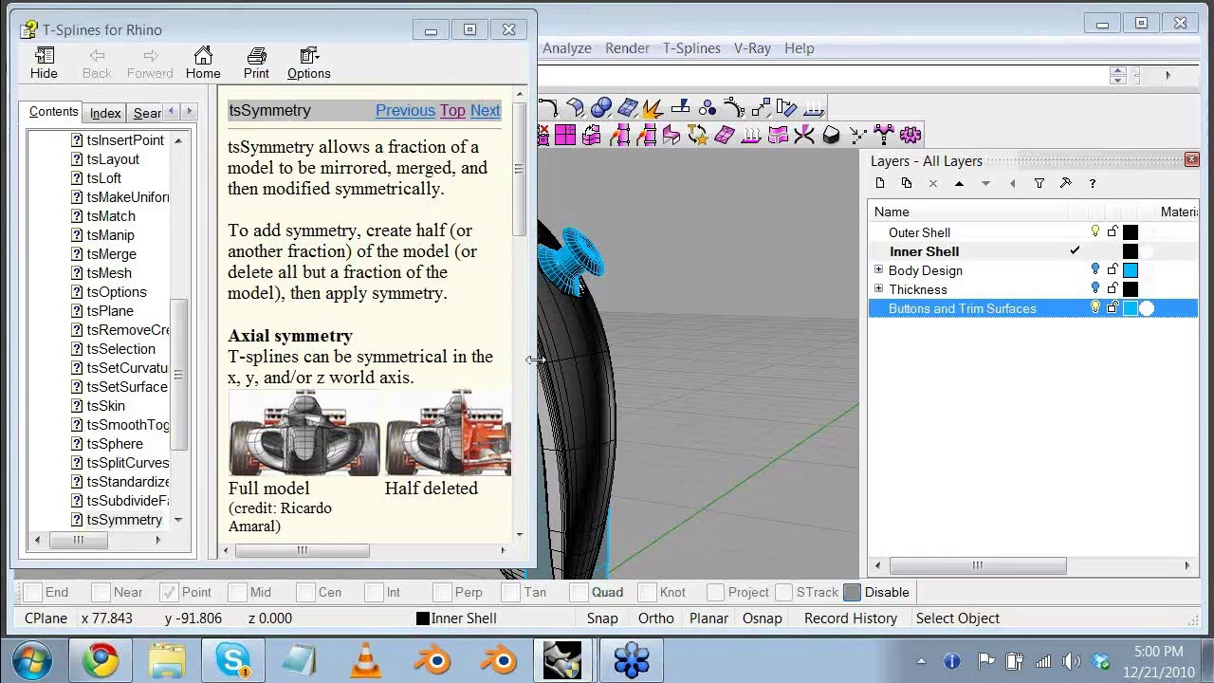
Step: Read the tsSymmetry help page on axial and radial symmetry and its options, and close the help window
left_click_drag(537, 361, 884, 353)
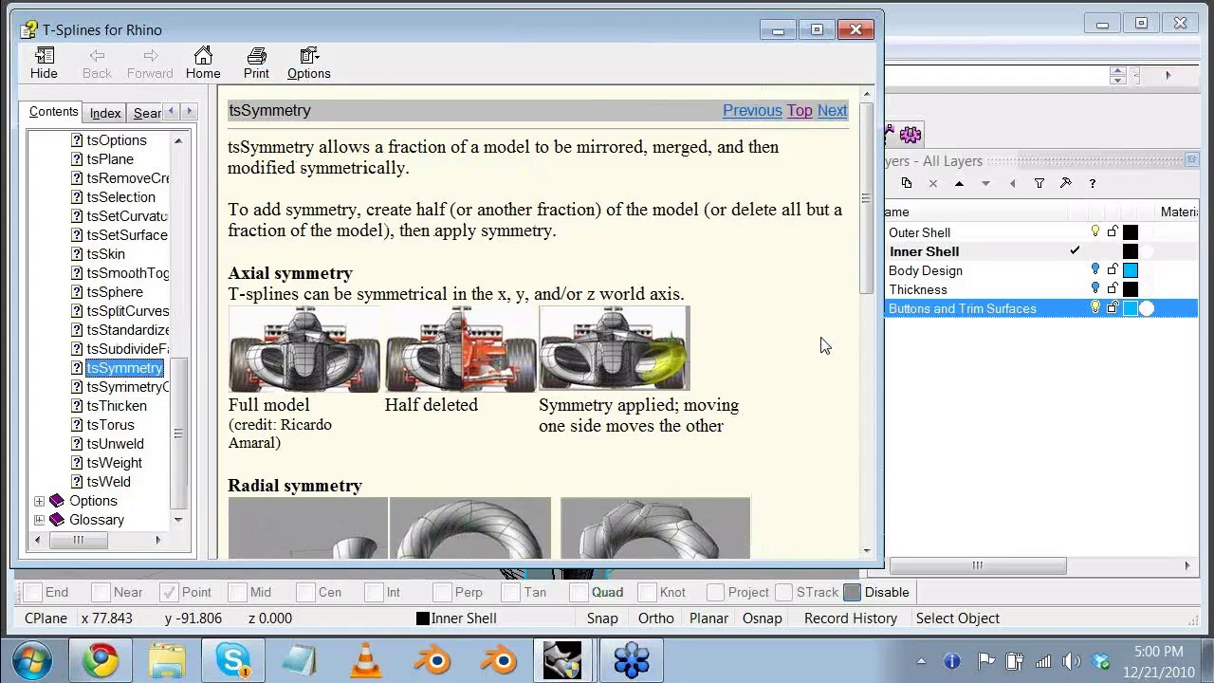
left_click_drag(866, 237, 871, 398)
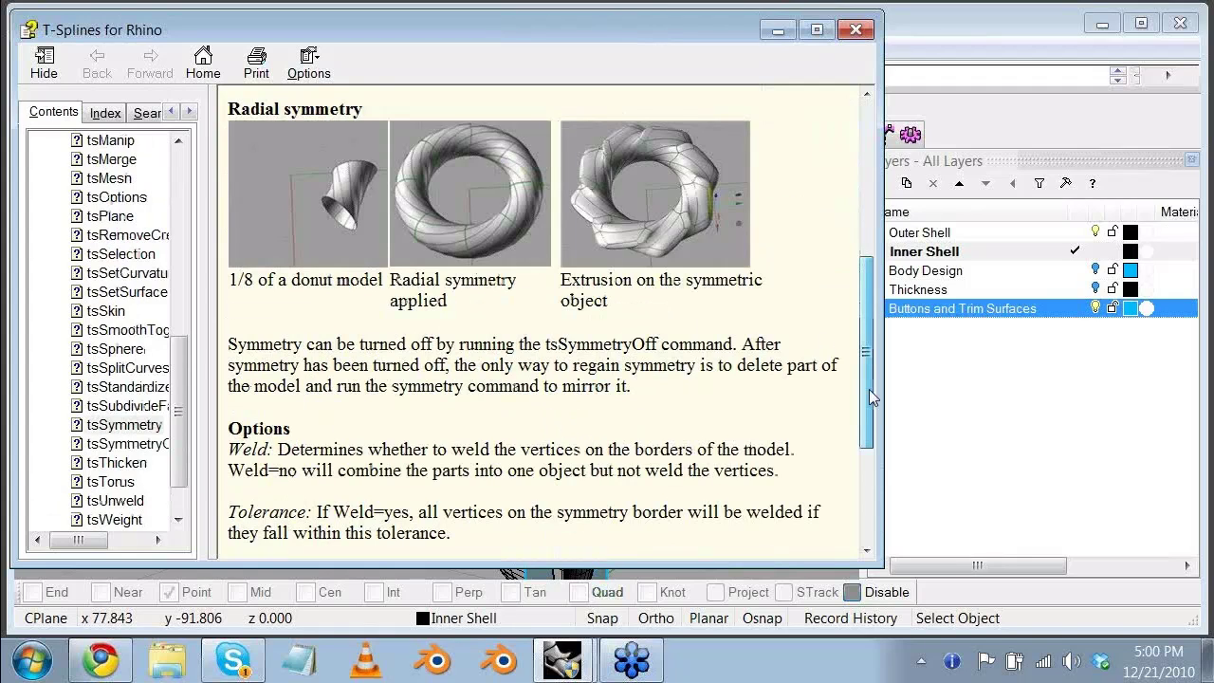
left_click_drag(871, 380, 878, 282)
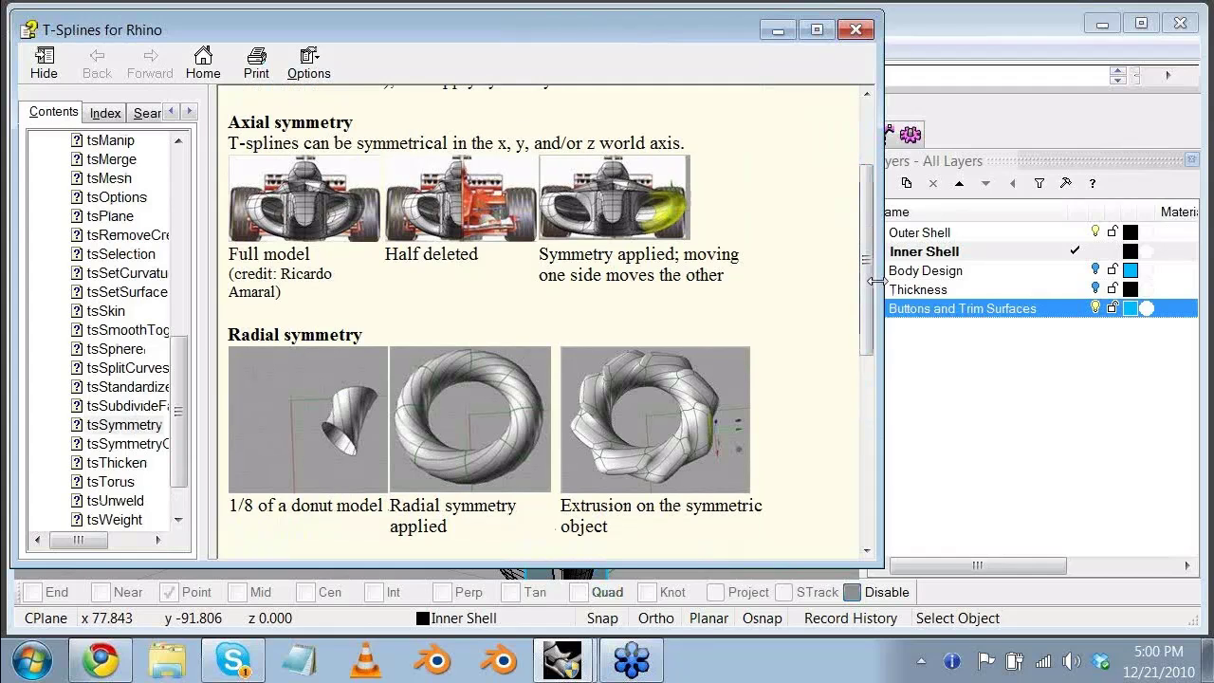
left_click(855, 29)
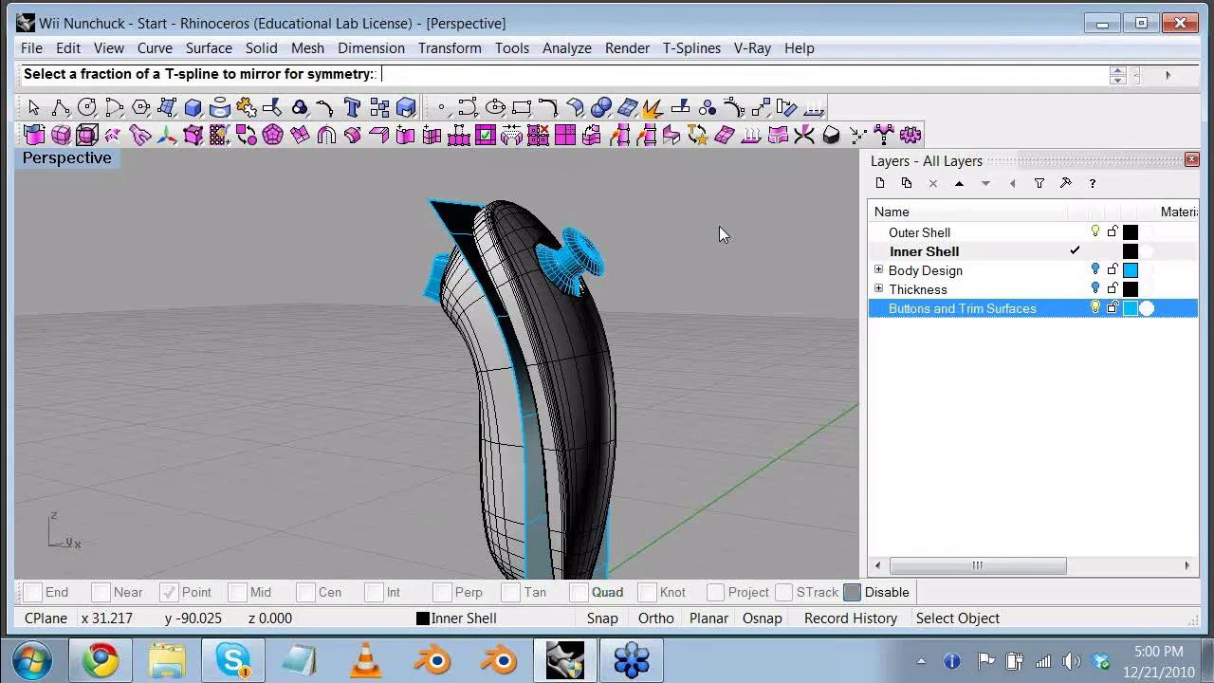
Step: Read the tsInsertEdge help page on inserting edges and soft creases, and leave the help and the command
left_click(432, 134)
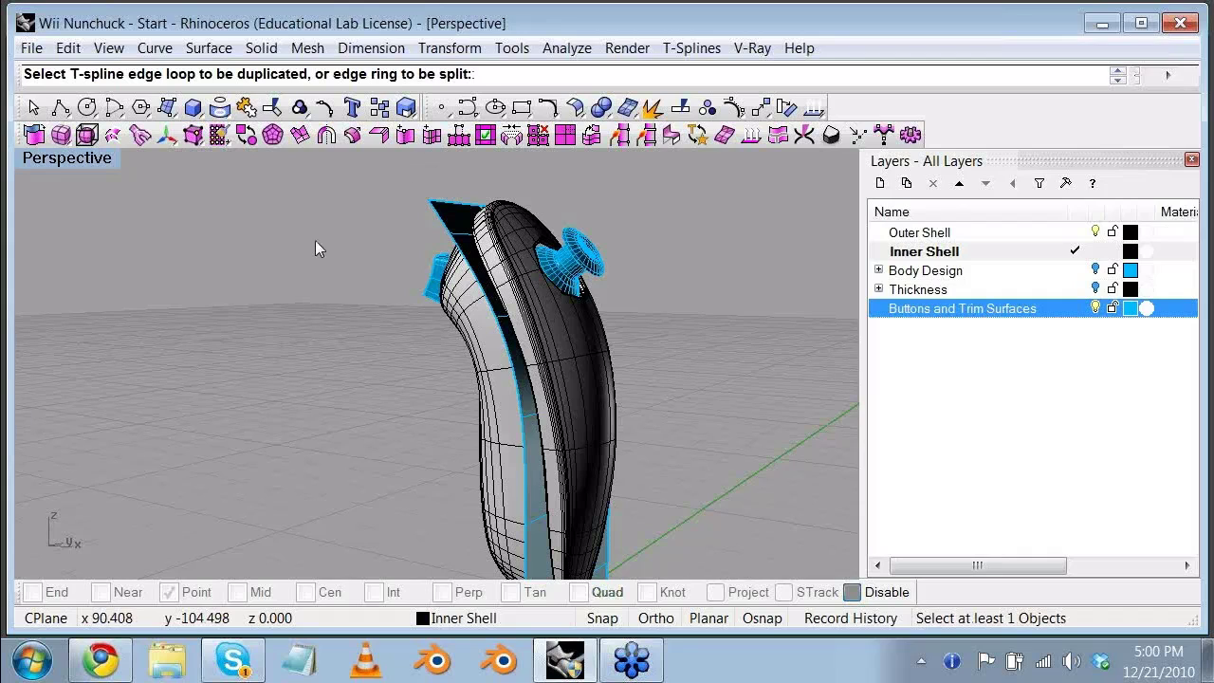
type("1")
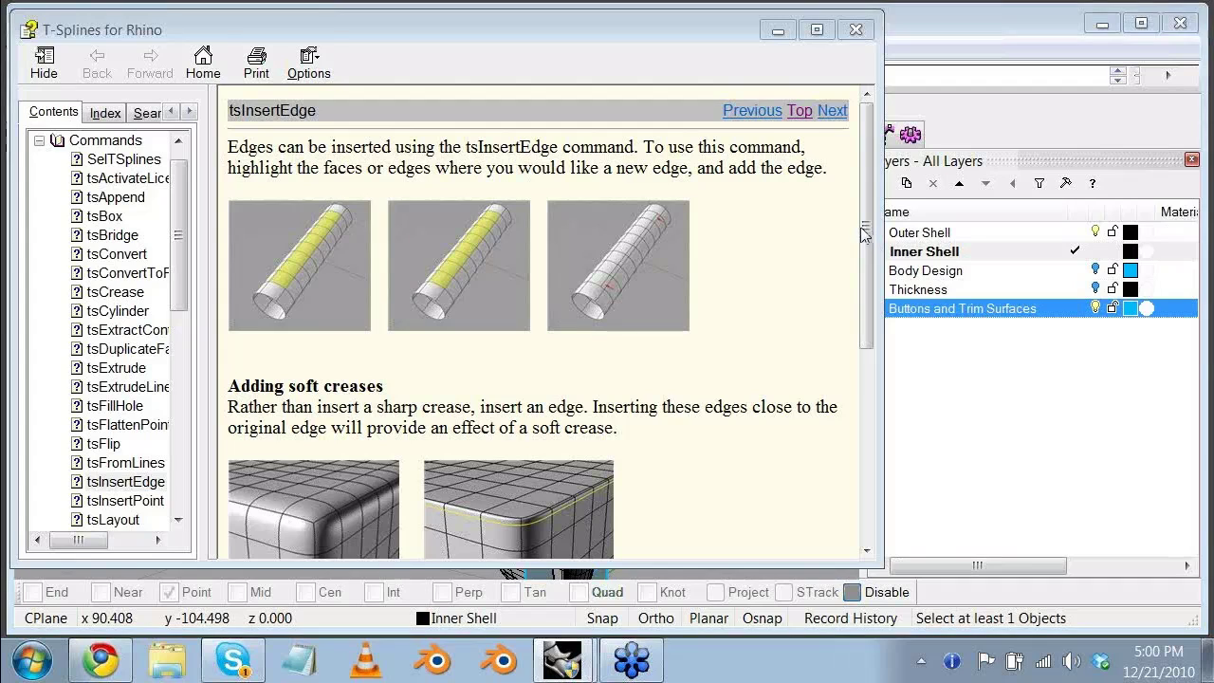
left_click_drag(865, 231, 879, 395)
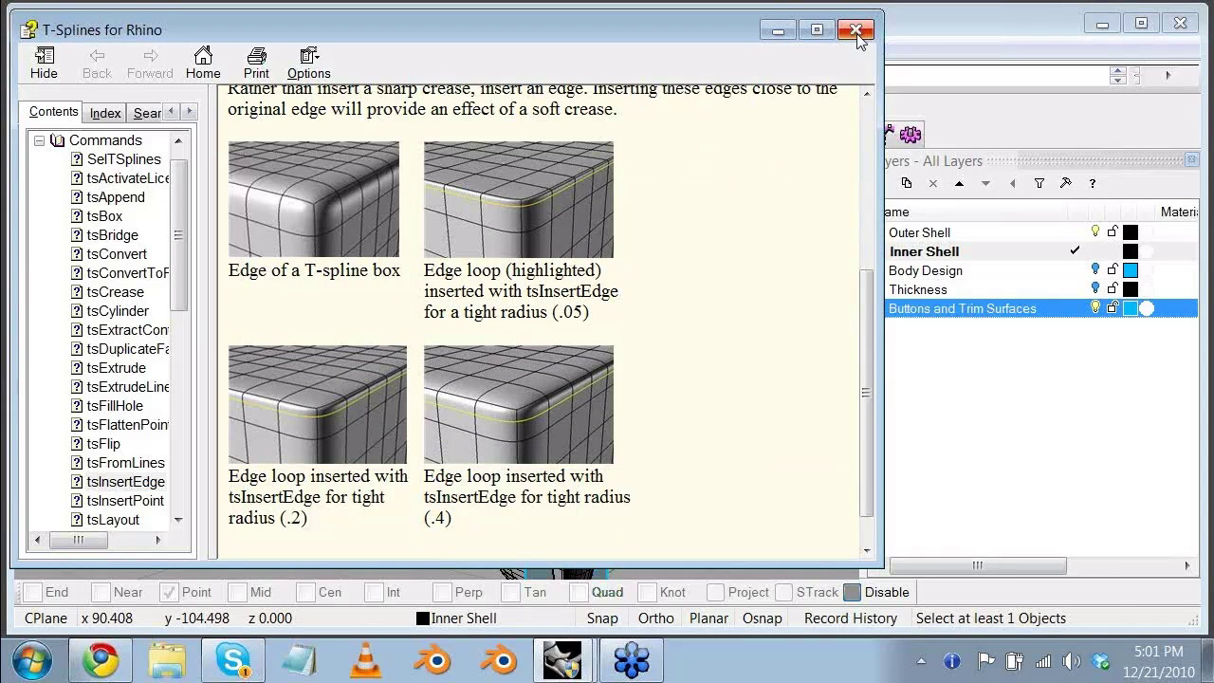
left_click(856, 32)
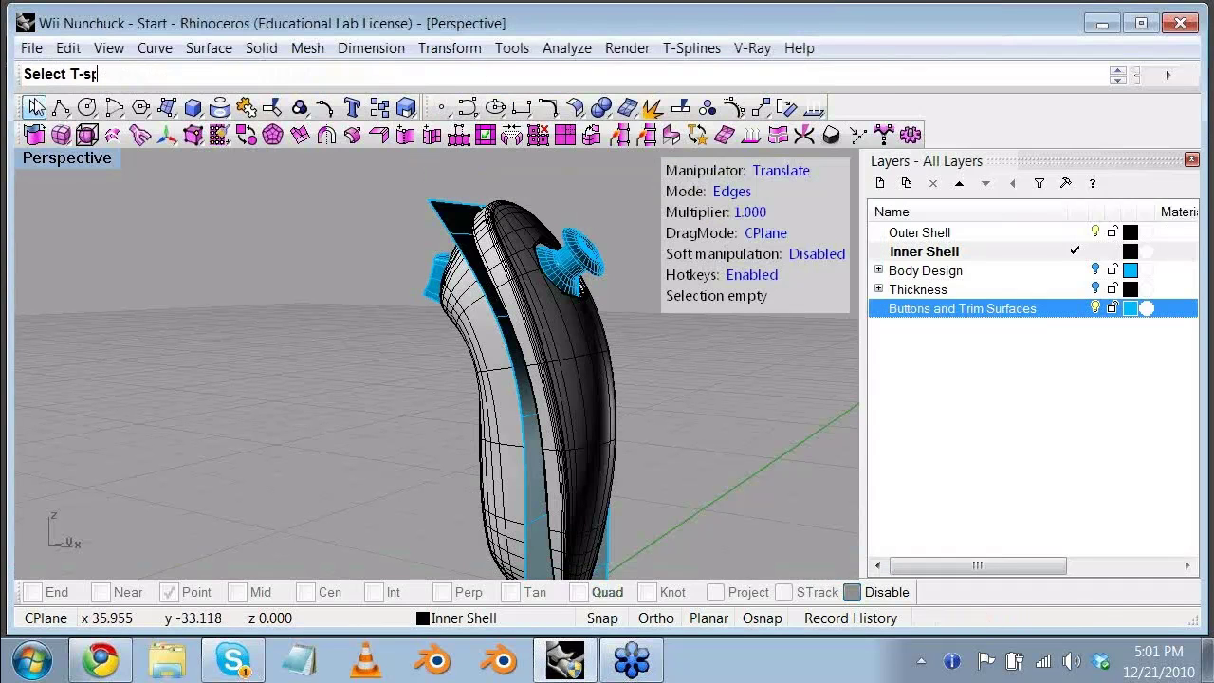
left_click(36, 103)
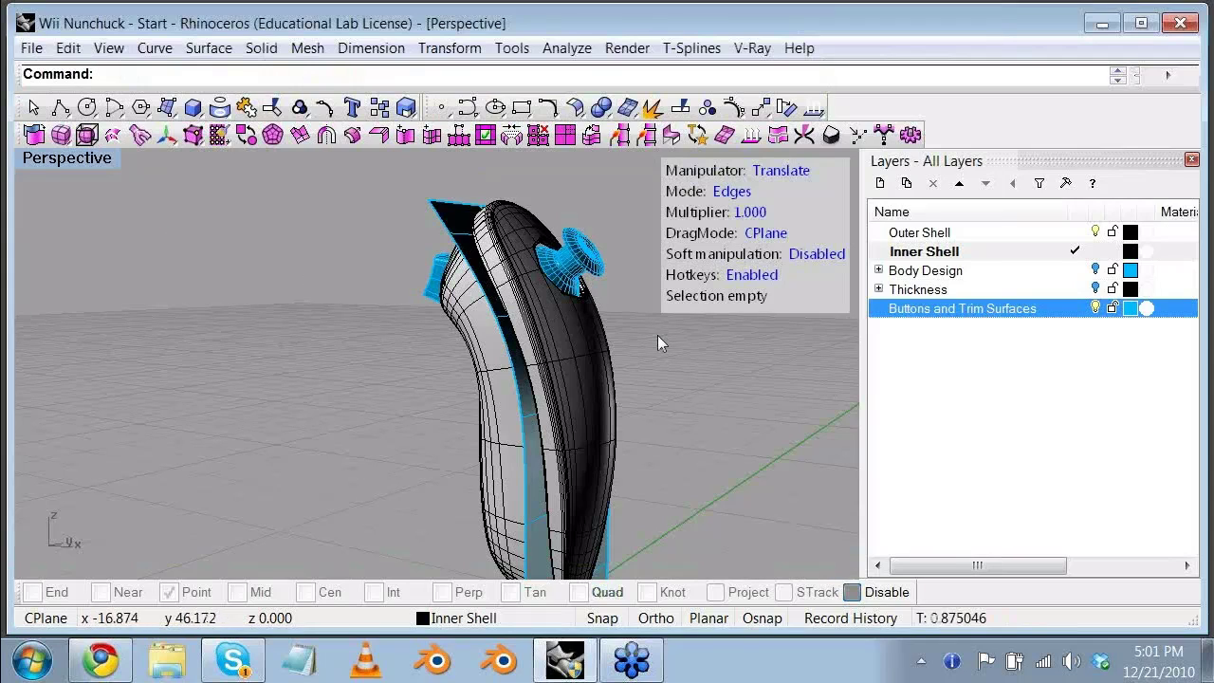
Step: Make Body Design the current layer and show only its Body Step 1 sublayer, hiding both shells and Buttons and Trim Surfaces
left_click(1096, 309)
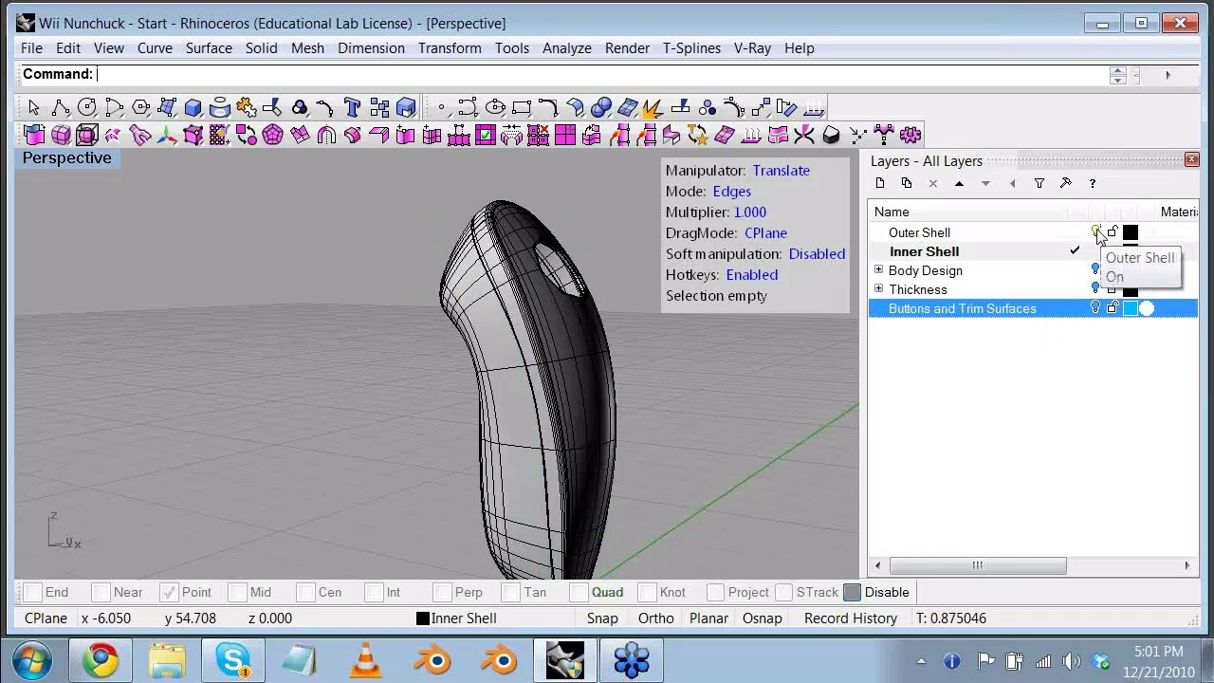
left_click(1097, 232)
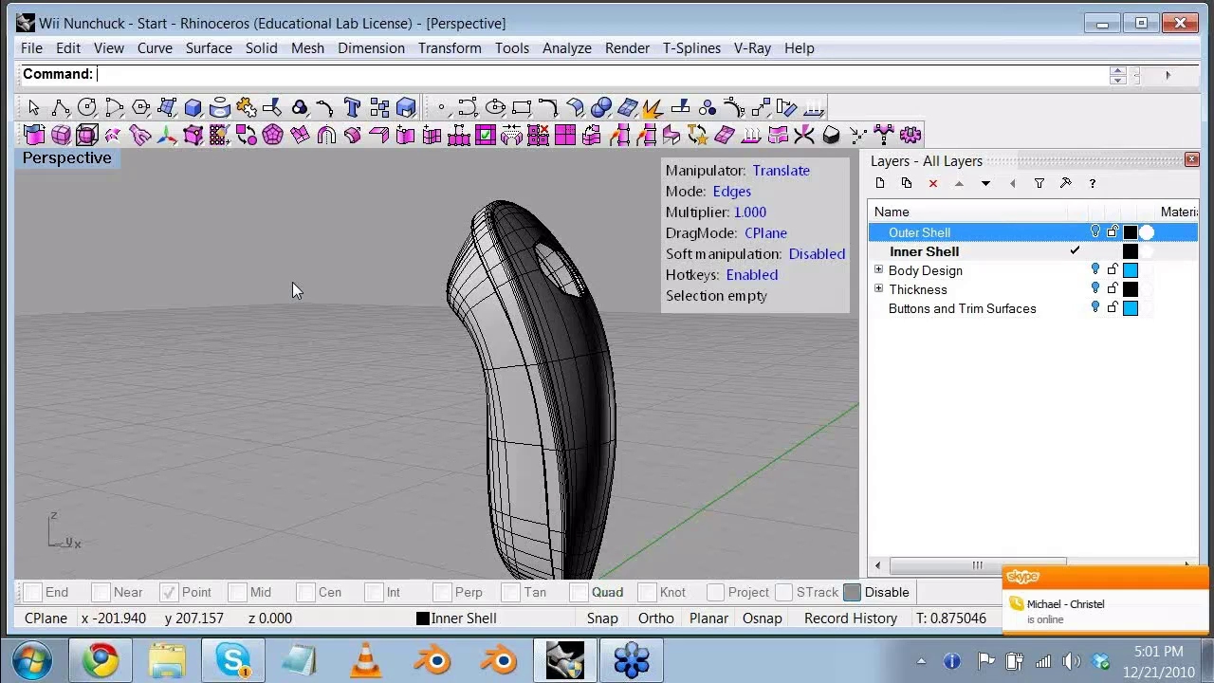
left_click(879, 271)
left_click(1074, 270)
left_click(1091, 252)
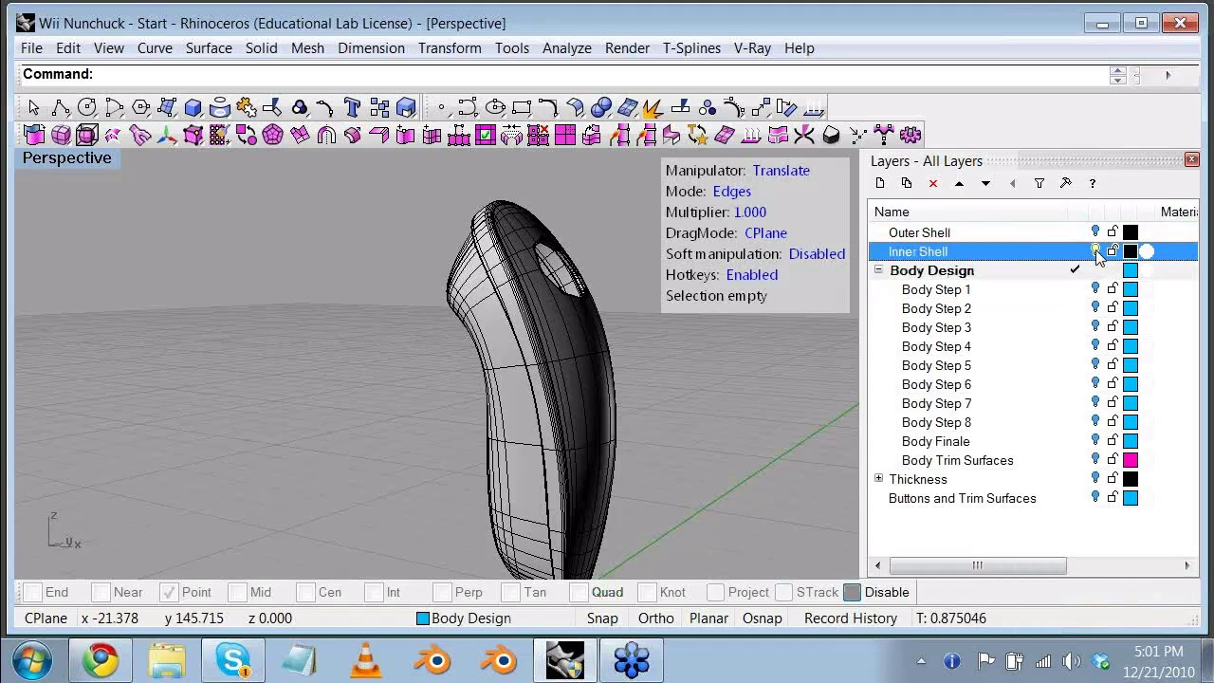
left_click(1095, 252)
left_click(1095, 289)
left_click(1096, 290)
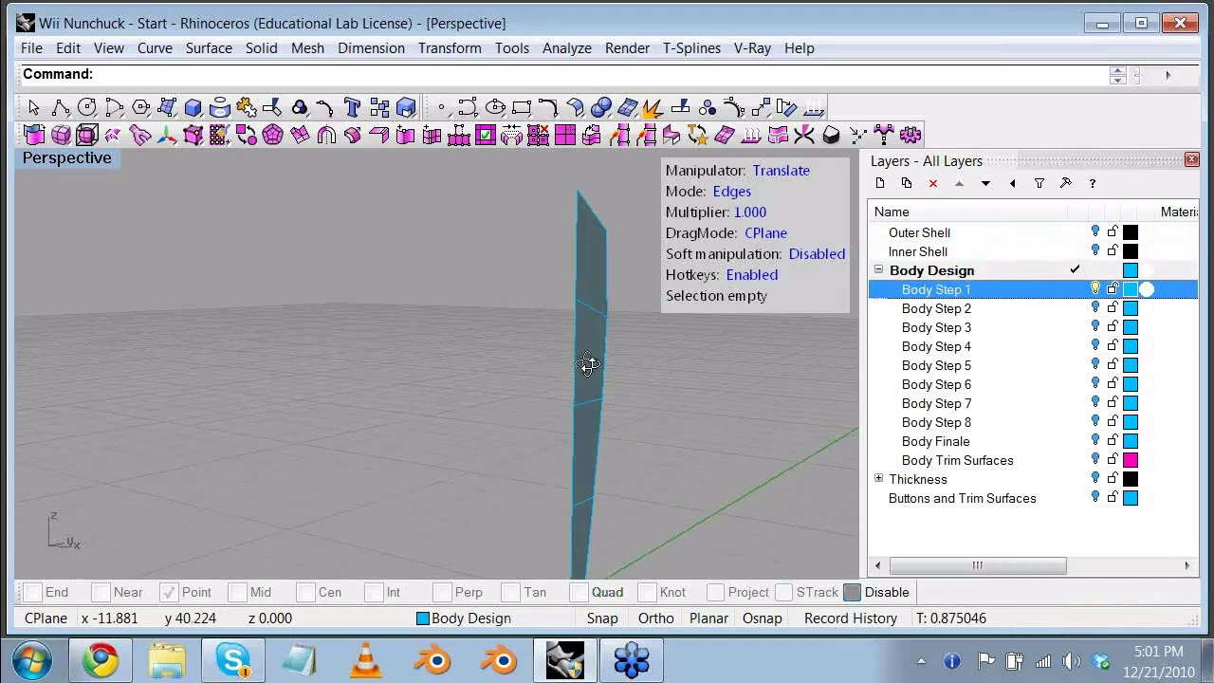
right_click_drag(589, 364, 429, 372)
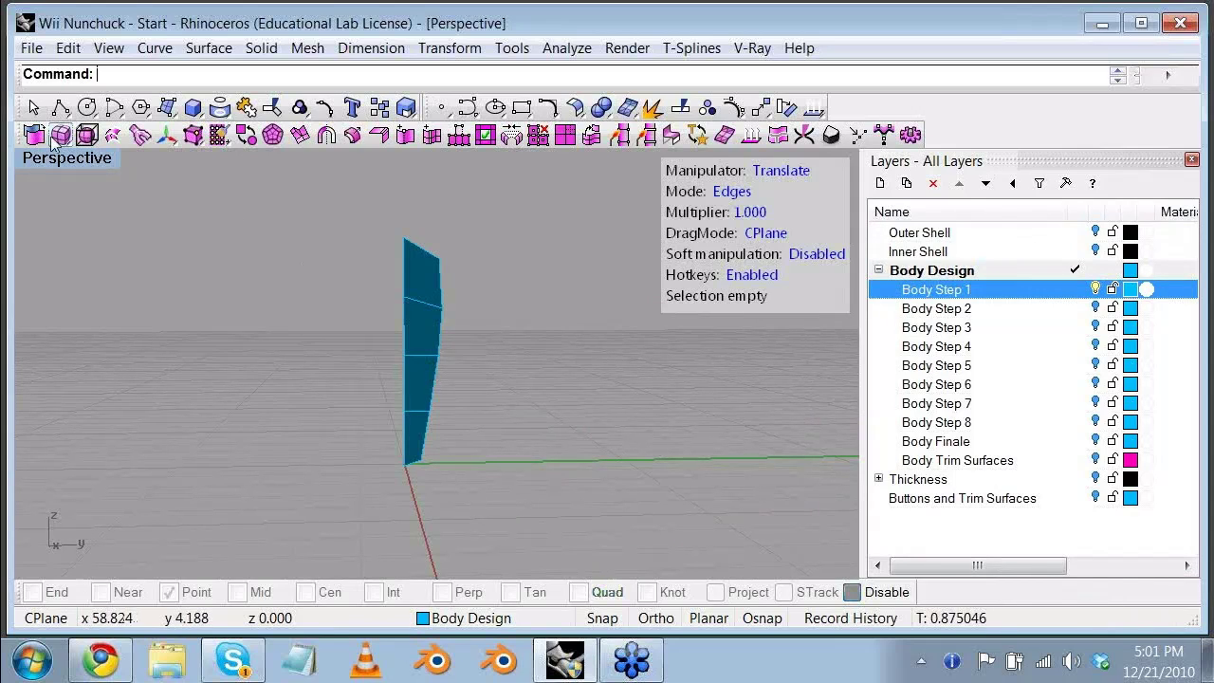
Step: Close Skype while keeping the nunchuck model open
right_click(232, 664)
left_click(236, 618)
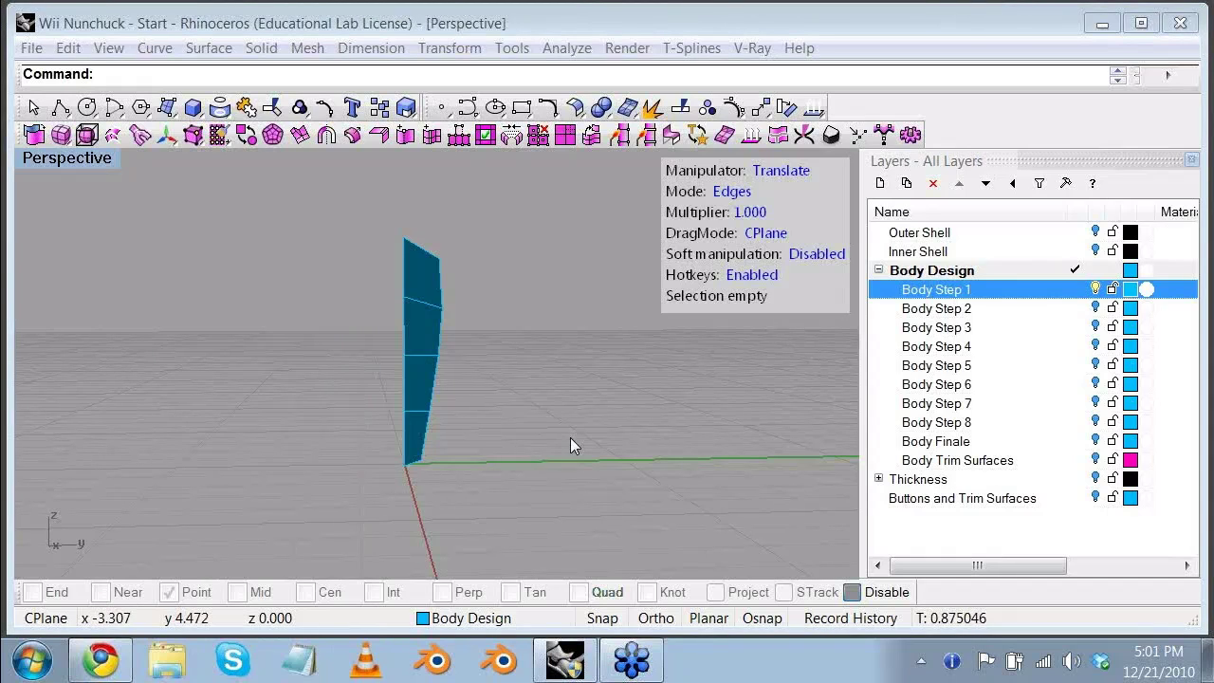
Step: Examine the Body Step 1 mesh against the reference outline in the Right view and from several angles in the Perspective view
double_click(106, 167)
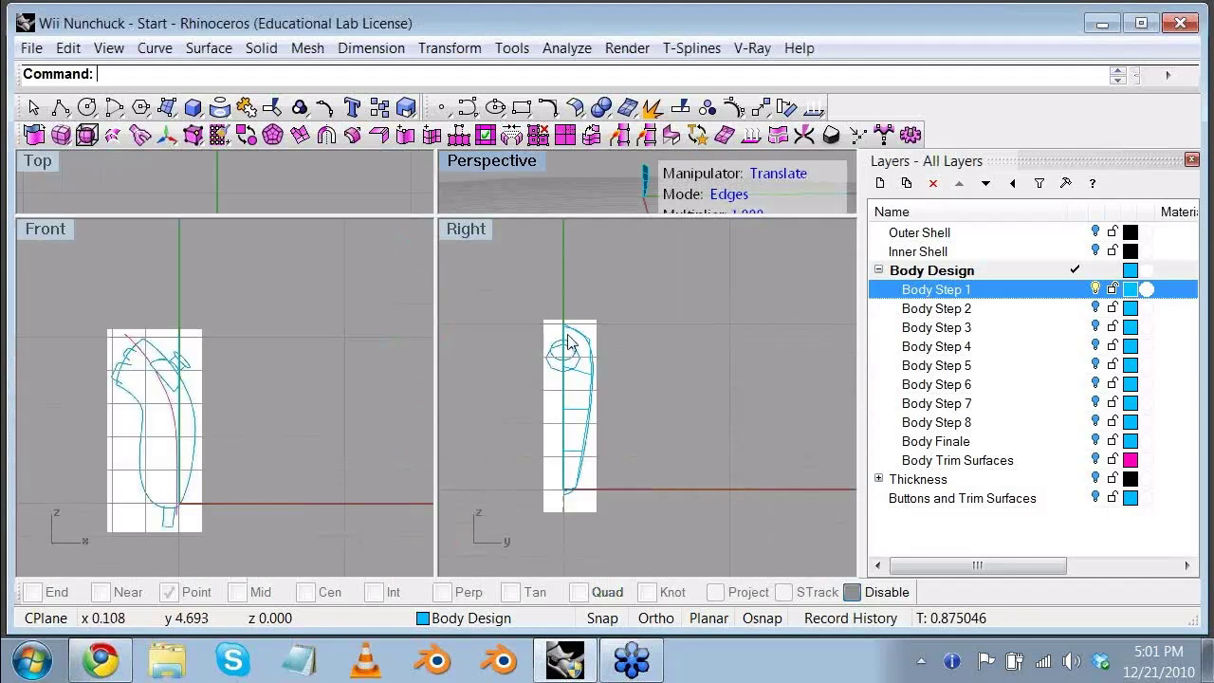
left_click(588, 384)
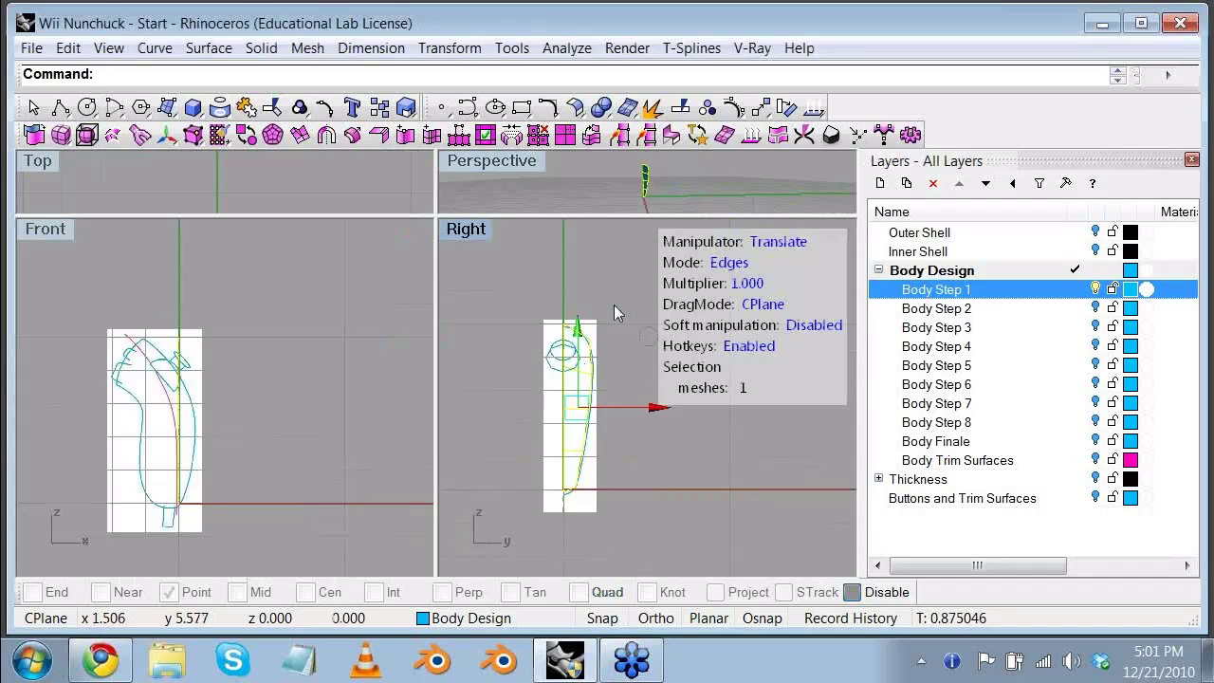
right_click_drag(645, 171, 694, 197)
scroll(694, 197, "up", 2)
double_click(522, 168)
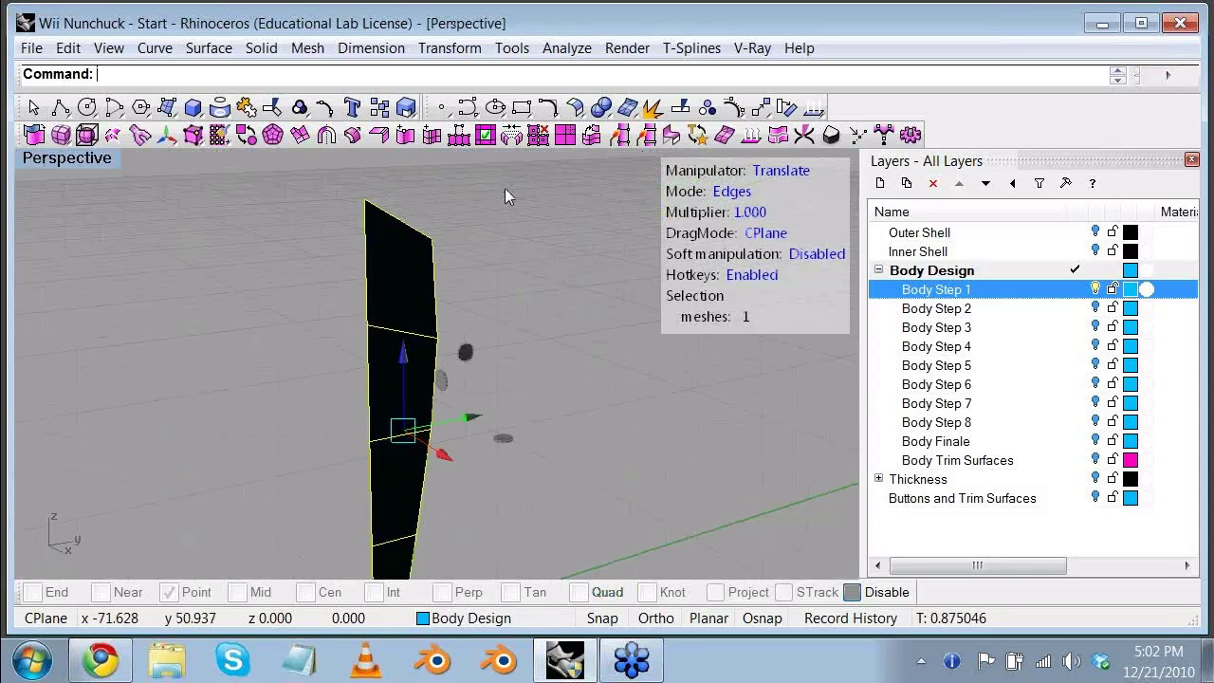
right_click_drag(505, 189, 585, 313)
scroll(586, 312, "down", 5)
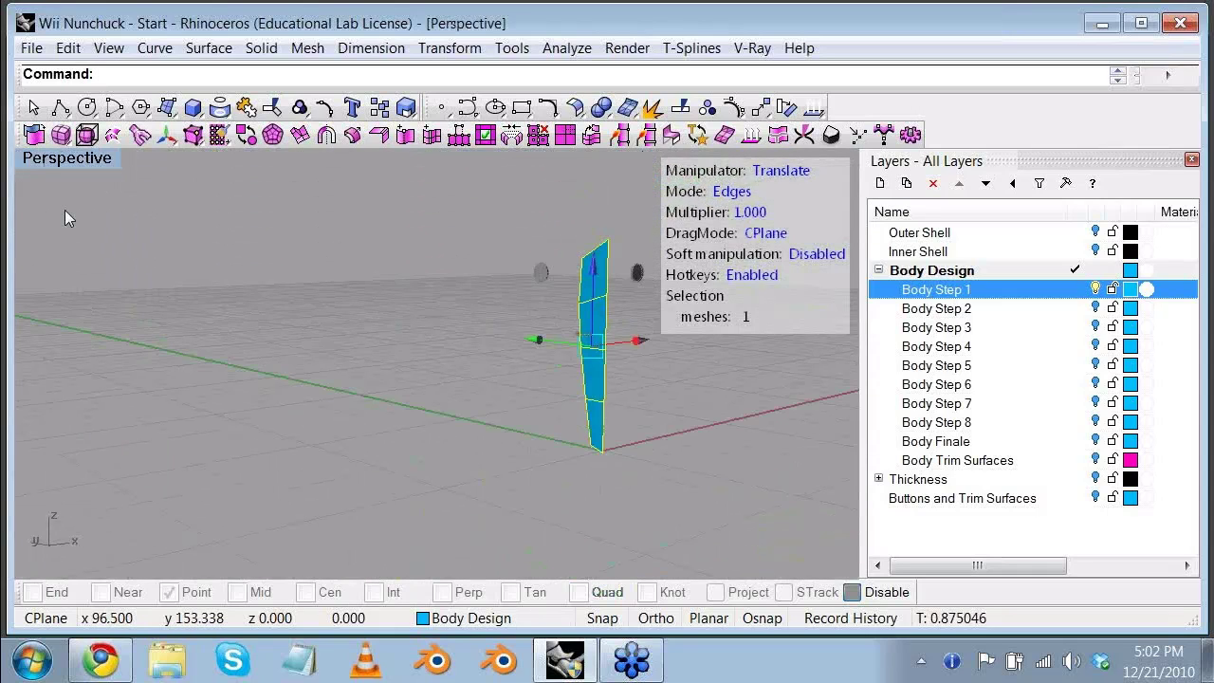
double_click(67, 158)
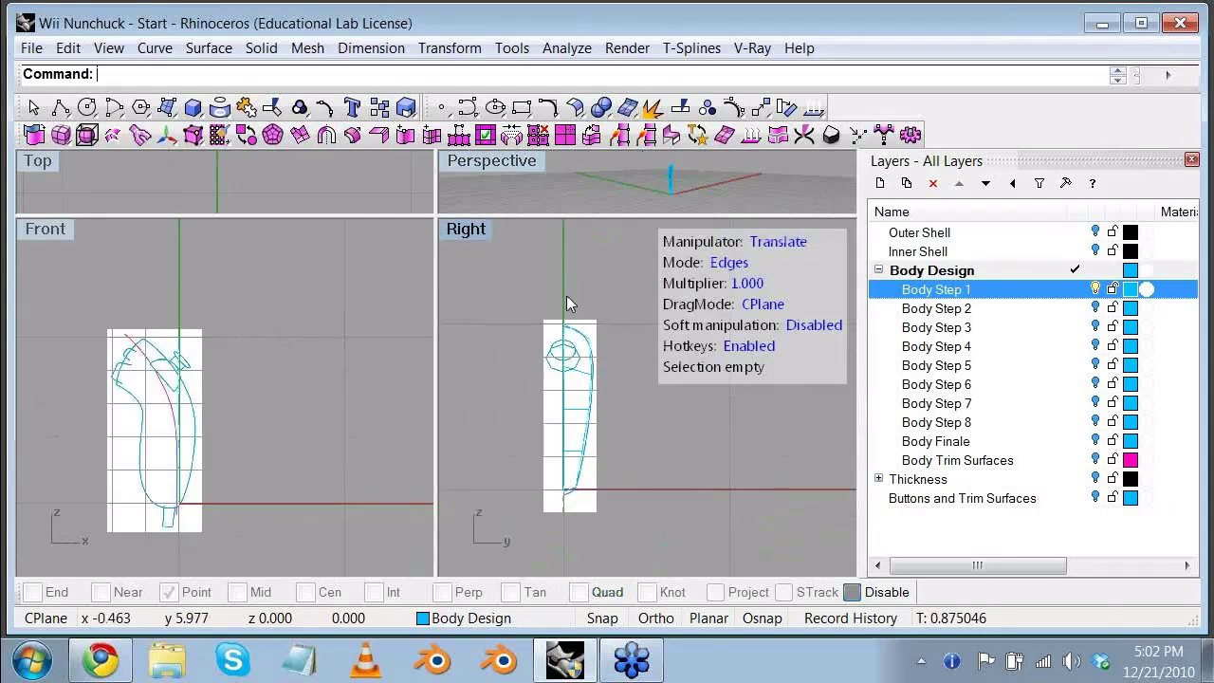
Step: Create a new top-level layer outside Body Design, make it current, and hide the Body Design layer
left_click(880, 182)
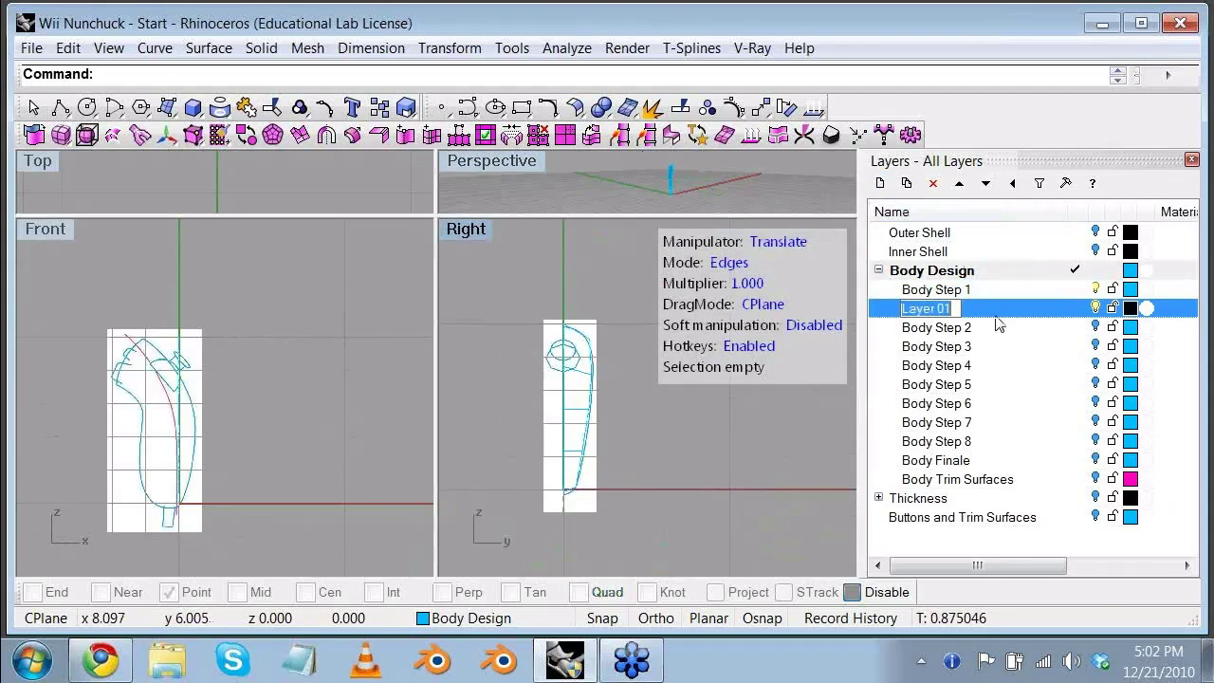
left_click(1056, 312)
left_click_drag(969, 311, 935, 552)
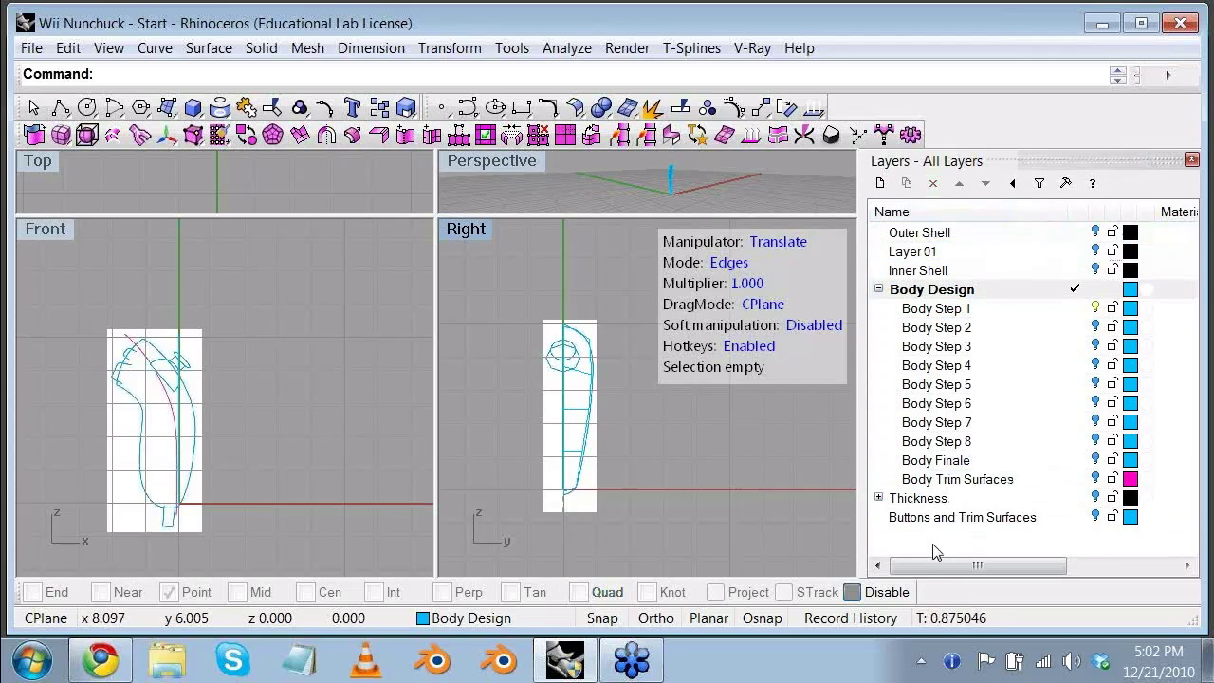
left_click(1083, 252)
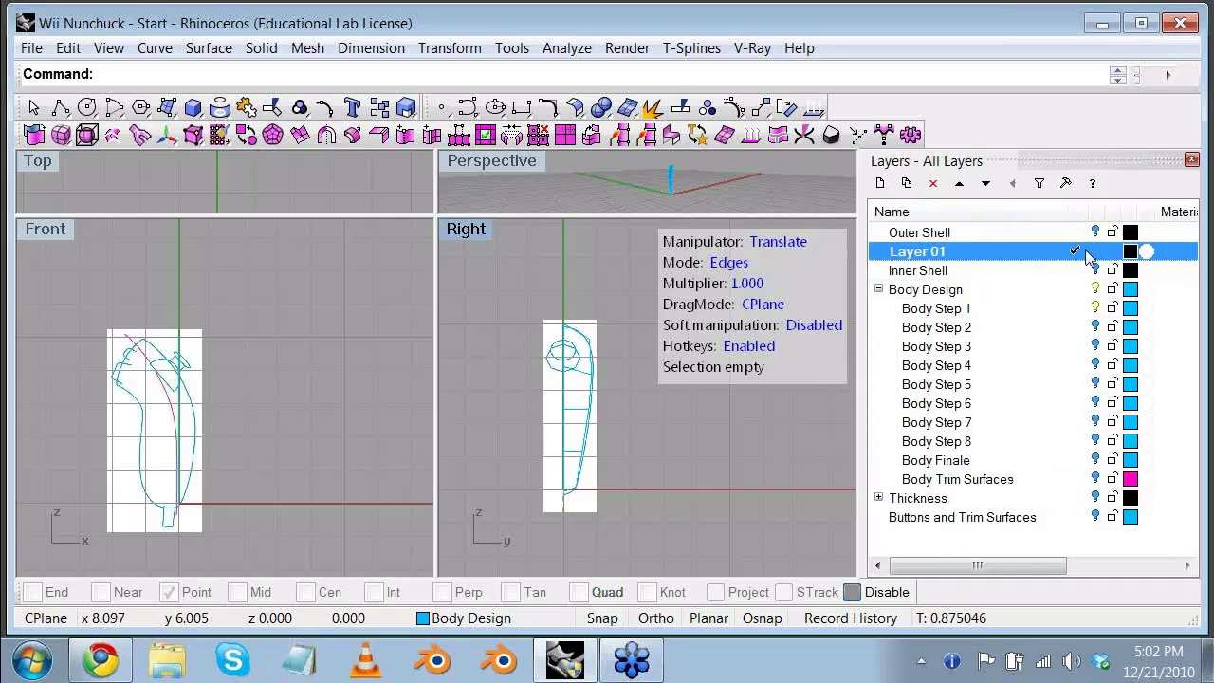
left_click(1095, 289)
left_click(1006, 252, "ctrl")
left_click(1095, 290)
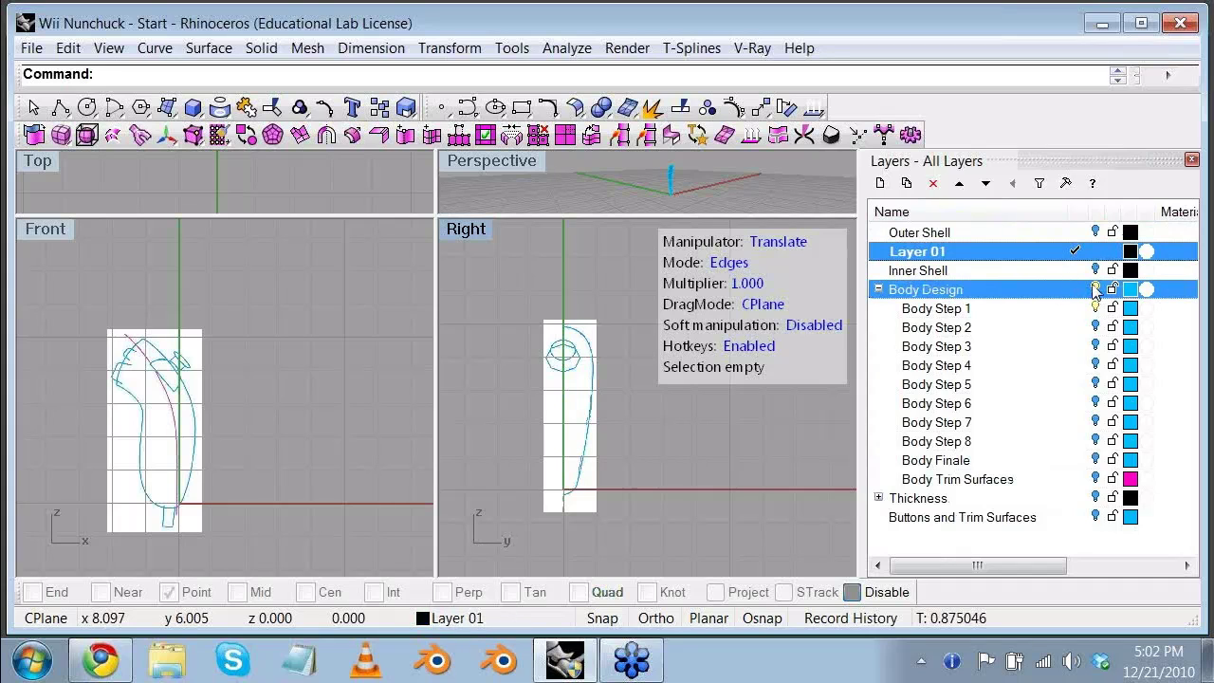
Step: With grid snap on, append a four-point face in the Right view with corners at (0,5), (1,5), (1,4) and (0,4)
left_click(459, 135)
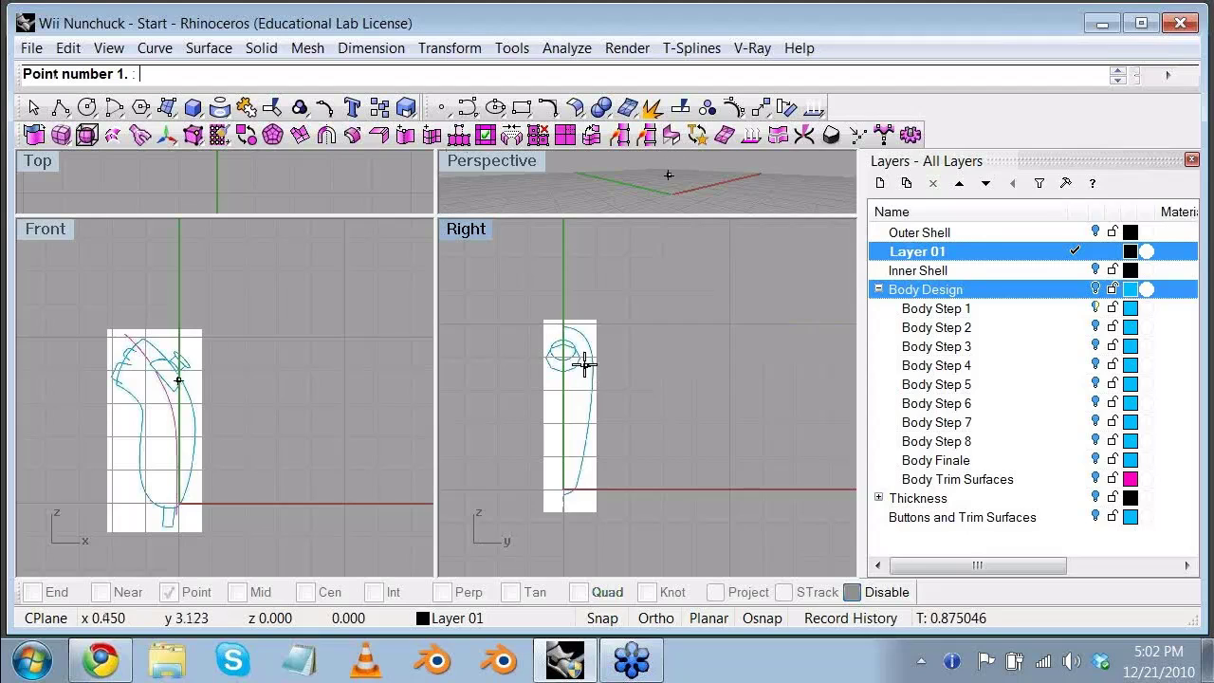
scroll(579, 347, "up", 4)
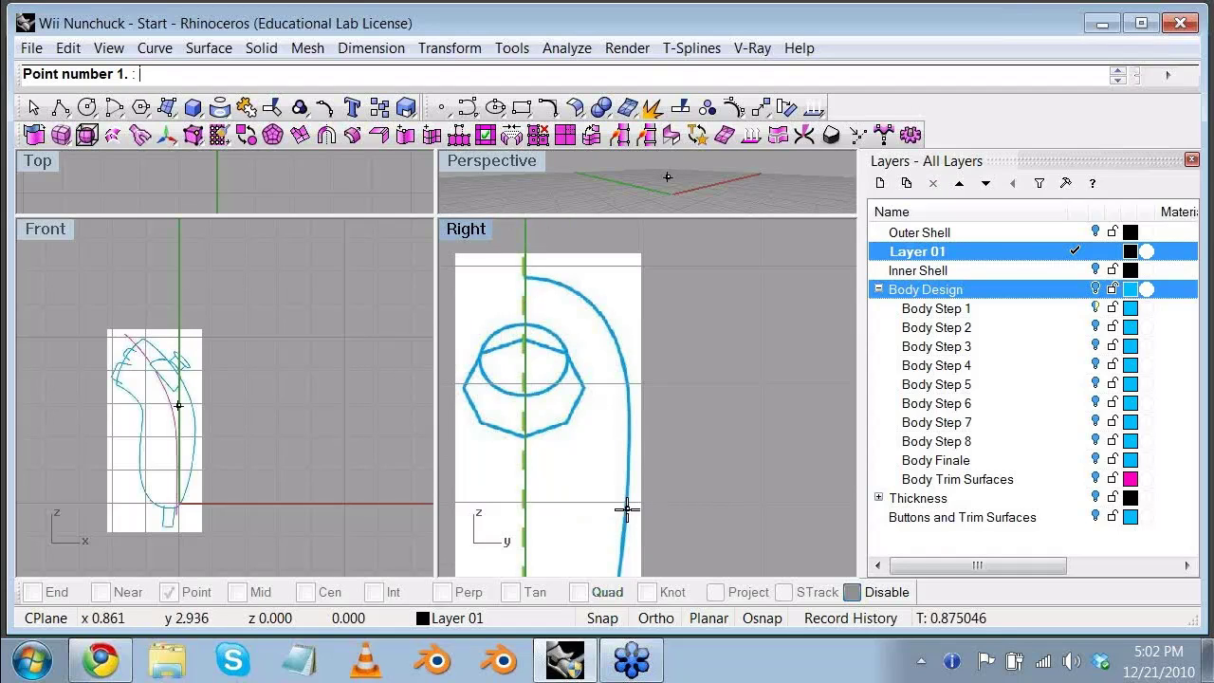
left_click(604, 619)
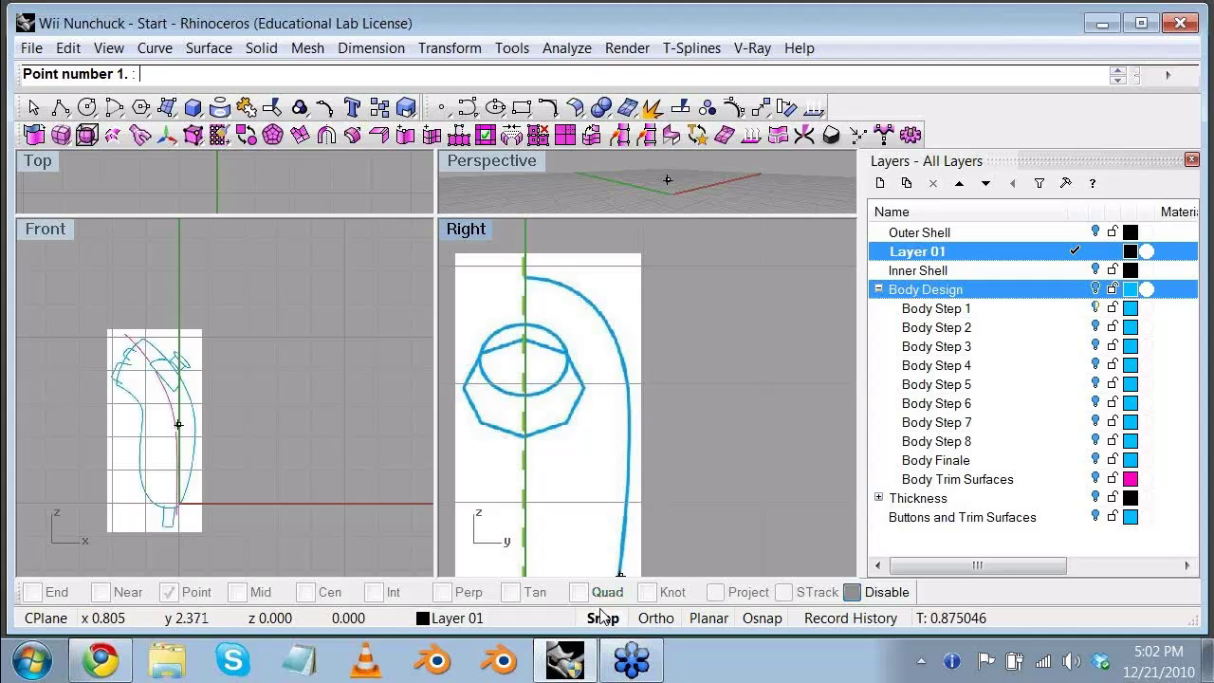
left_click(525, 267)
left_click(641, 266)
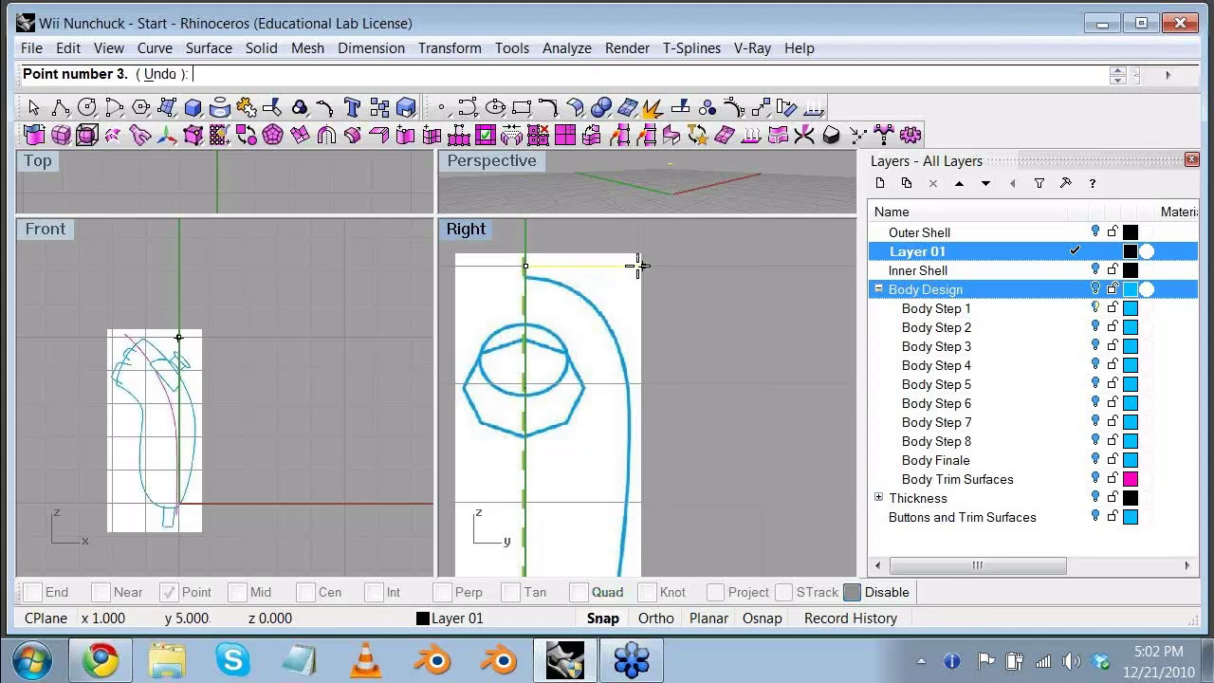
left_click(641, 382)
left_click(526, 383)
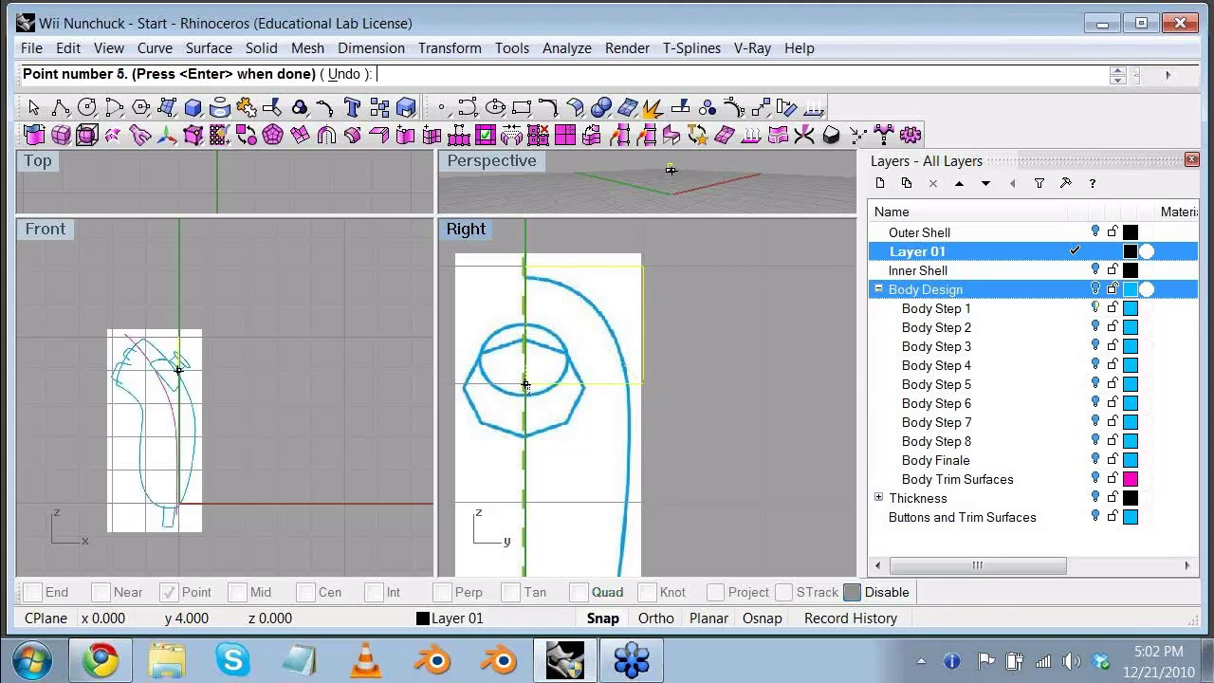
left_click(531, 273)
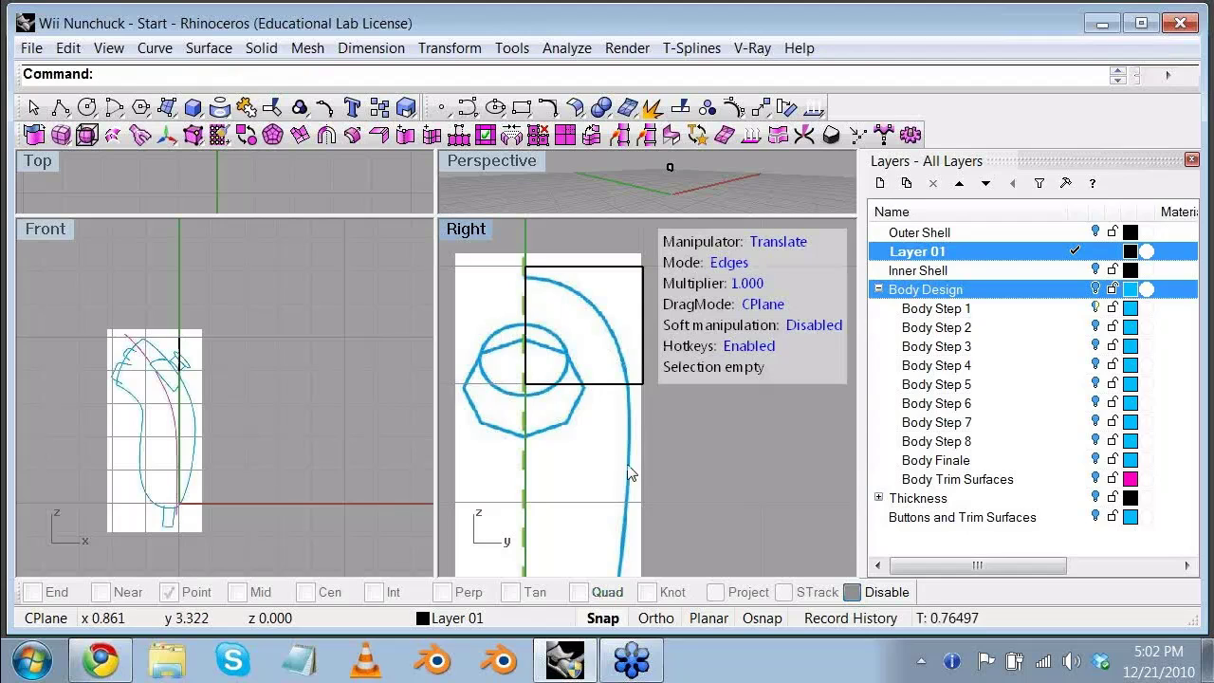
Step: Append a second four-point face directly below the first, with corners at (0,4), (0,3), (1,3) and (1,4)
scroll(589, 420, "down", 2)
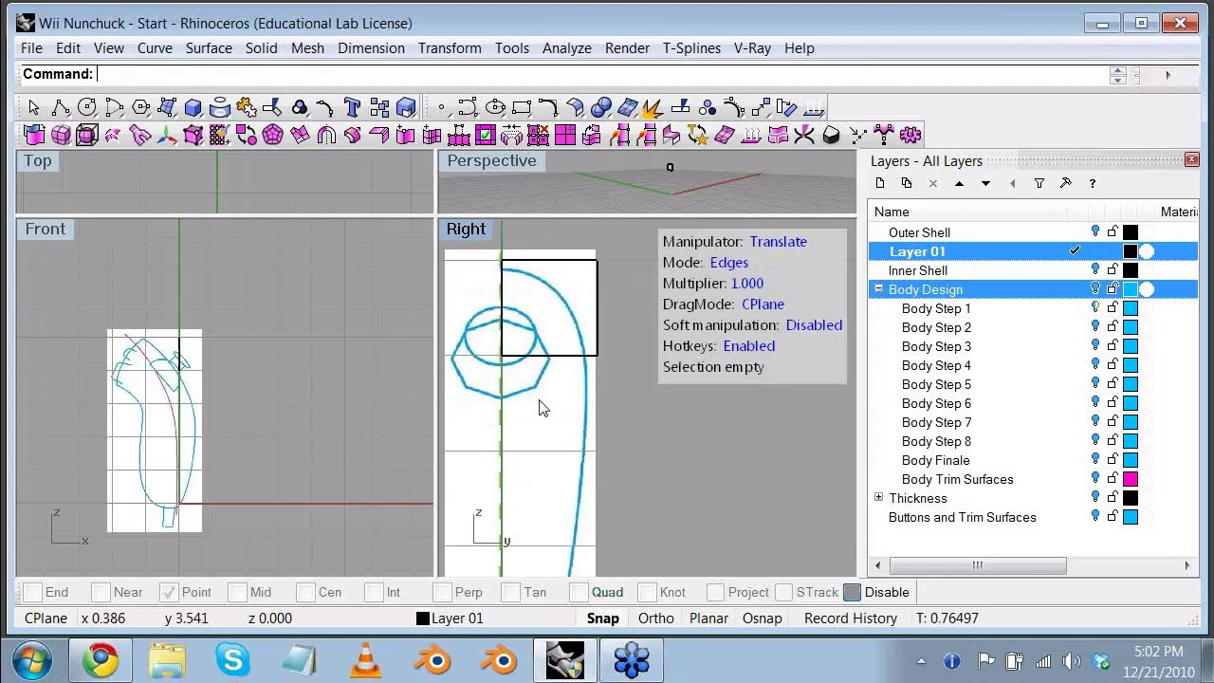
right_click(539, 400)
key("Return")
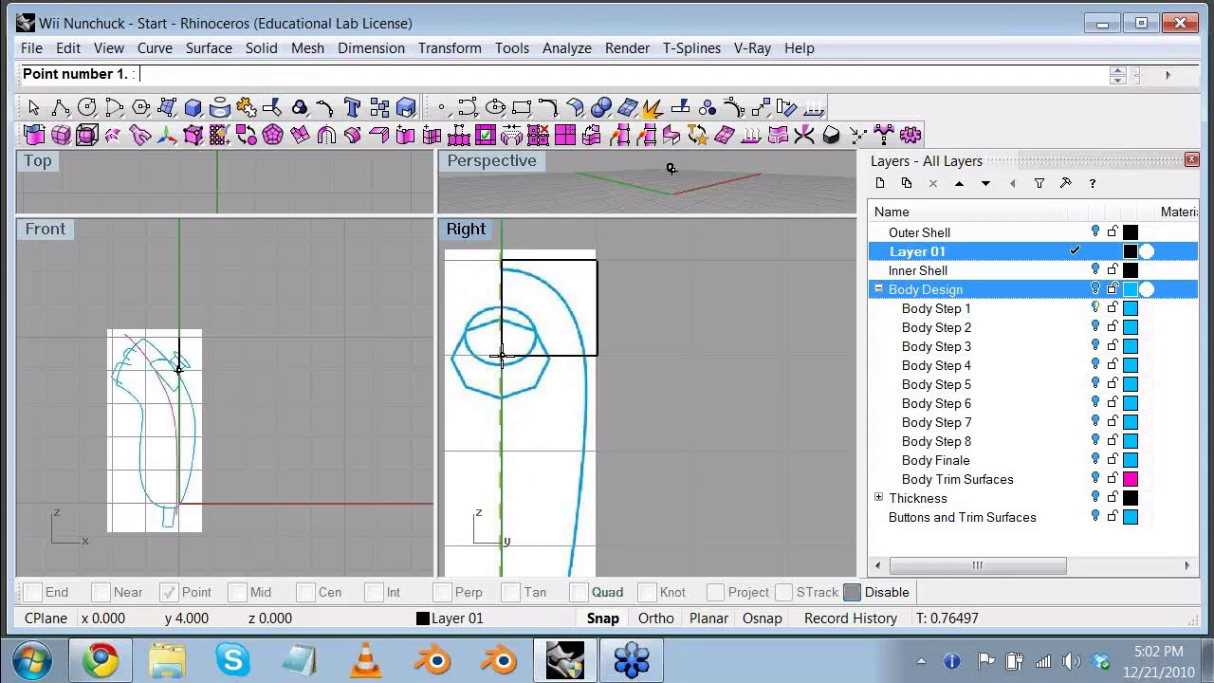
left_click(502, 356)
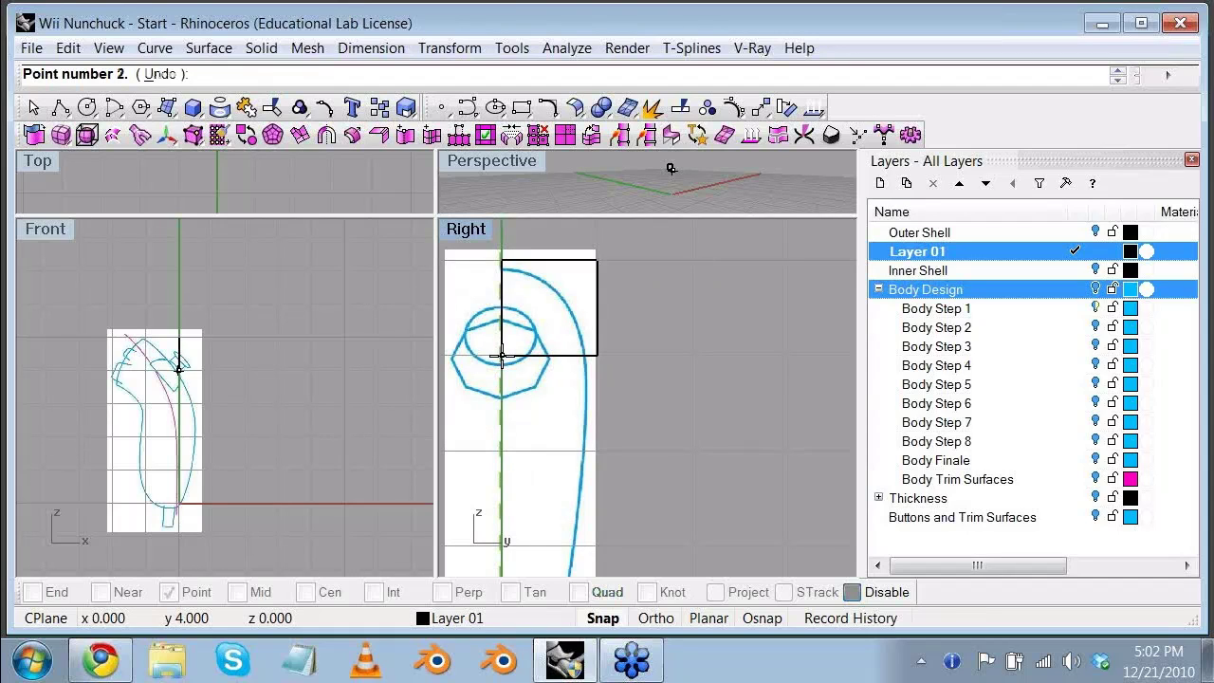
left_click(502, 451)
left_click(596, 450)
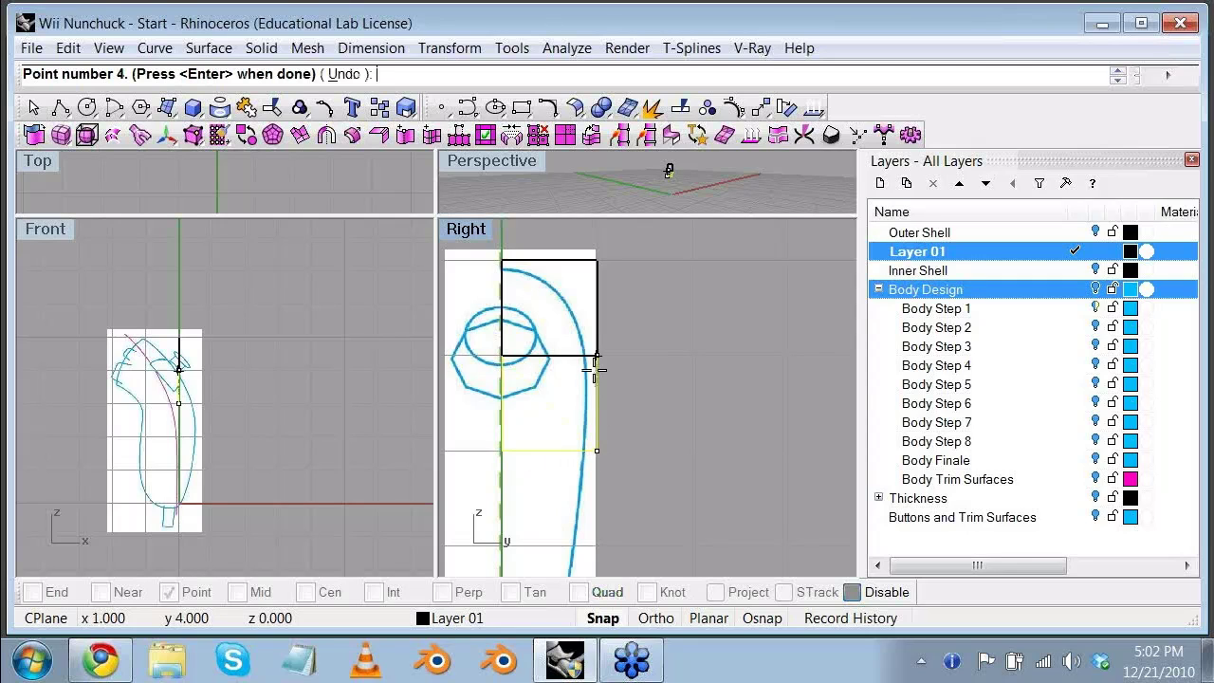
left_click(596, 356)
key("Return")
Step: Append a third four-point face below the second, with corners at (1,3), (1,2), (0,2) and (0,3)
right_click_drag(634, 452, 620, 364)
right_click(620, 364)
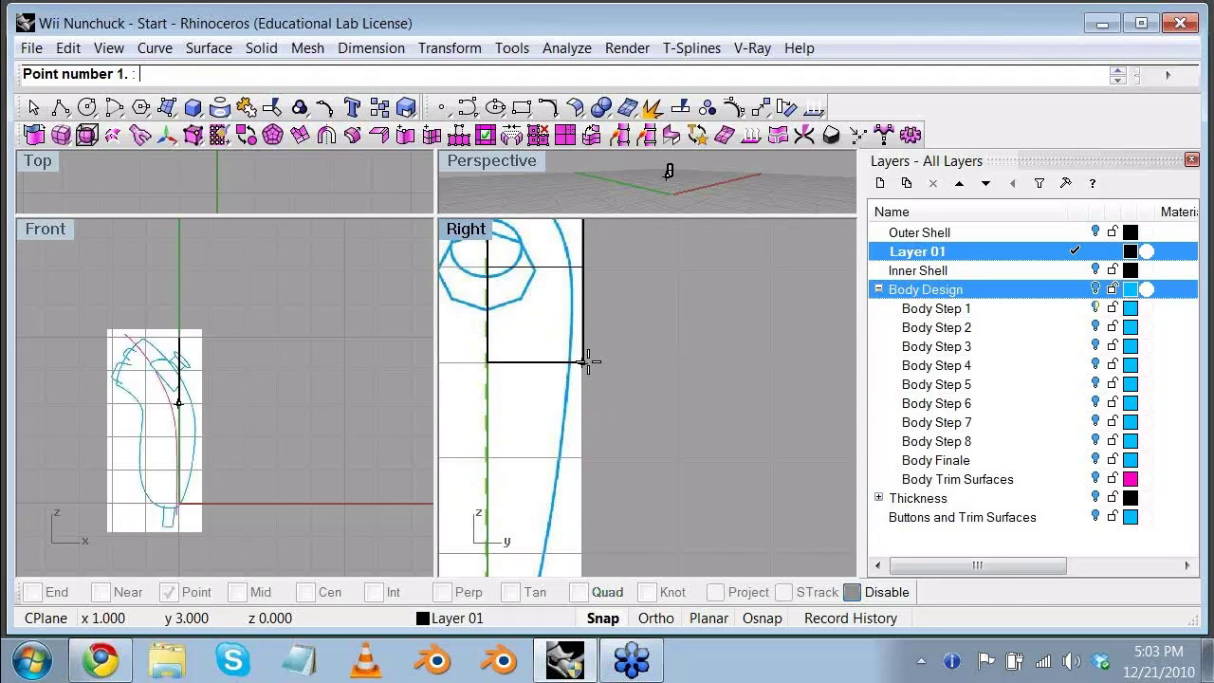
left_click(583, 362)
left_click(583, 457)
left_click(488, 457)
left_click(487, 362)
key("Return")
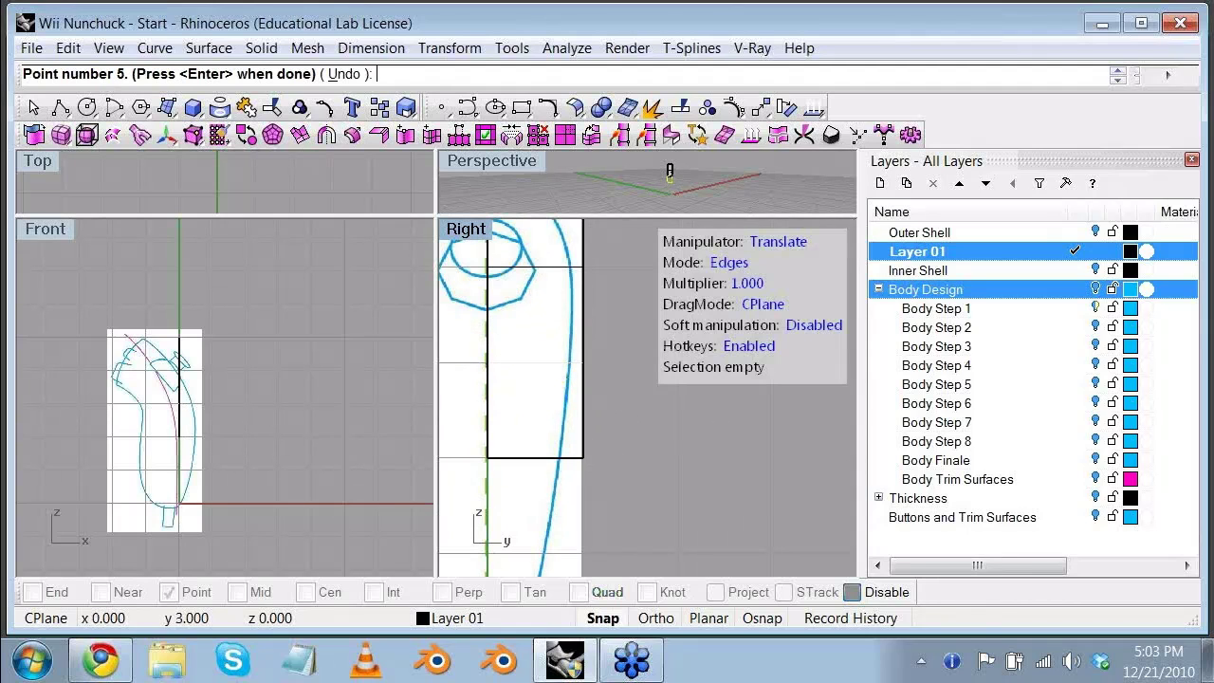
Step: Append a fourth four-point face below the third, with corners at (1,2), (1,1), (0,1) and (0,2)
right_click_drag(595, 456, 599, 400)
scroll(600, 401, "down", 4)
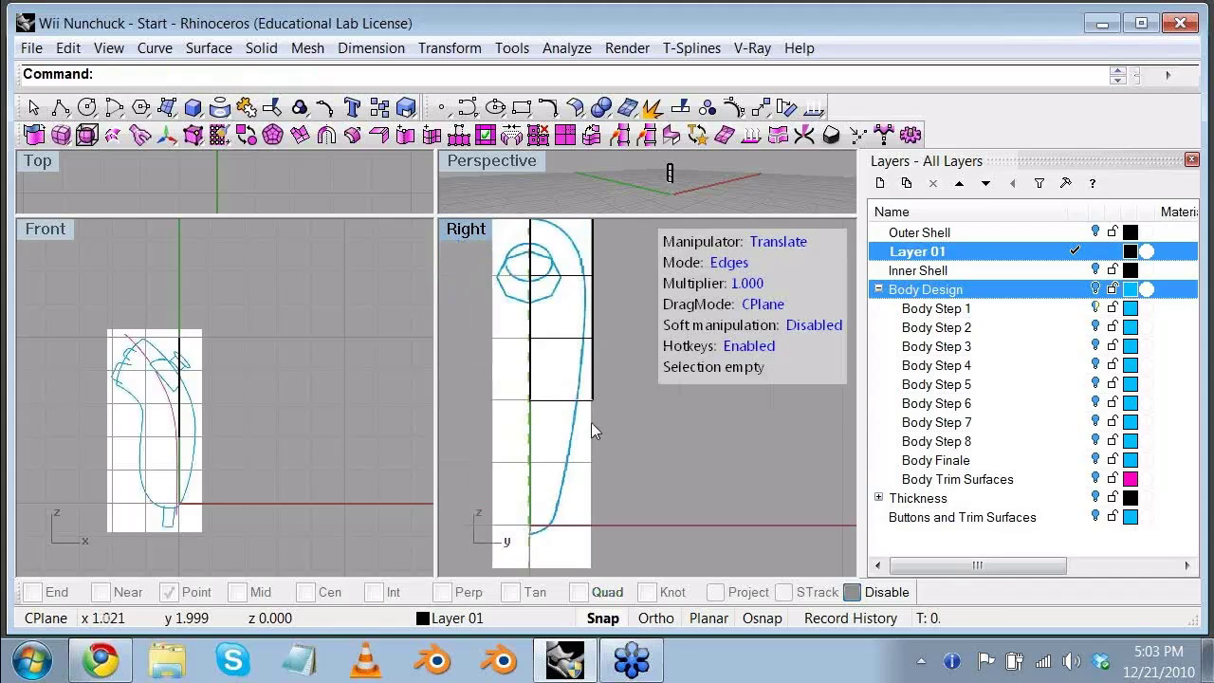
right_click(591, 422)
left_click(599, 413)
left_click(592, 462)
left_click(529, 461)
left_click(529, 400)
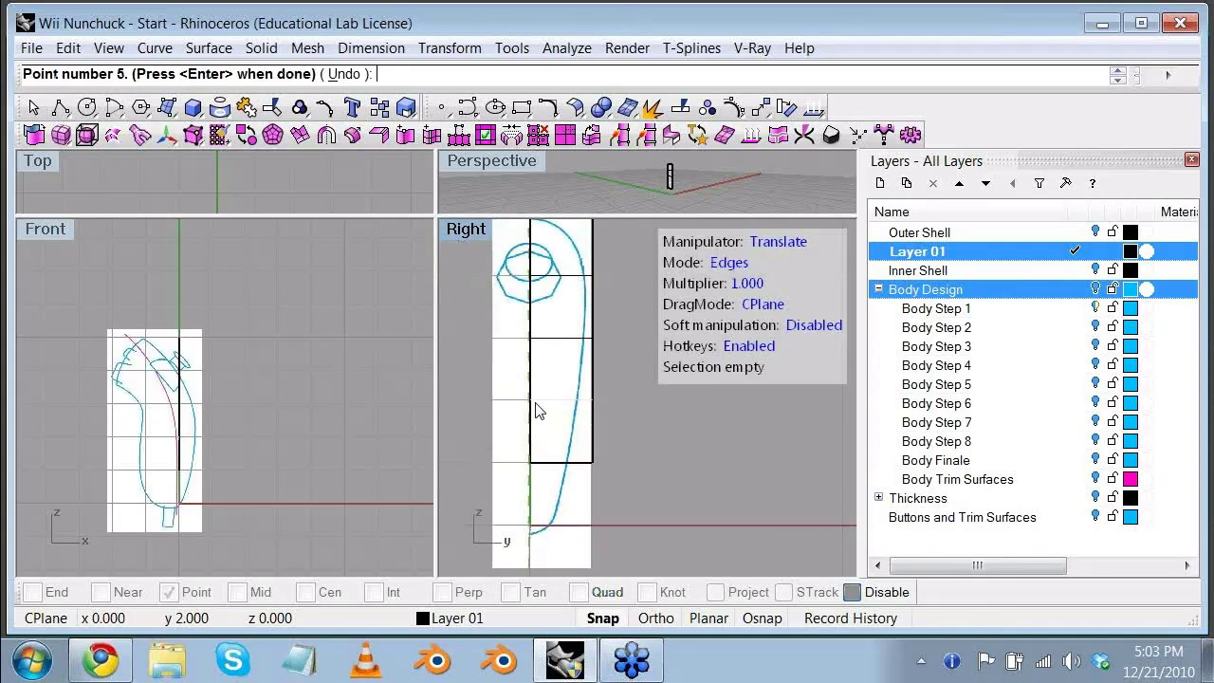
key("Return")
Step: Append a fifth four-point face at the base of the strip, with corners at (1,1), (1,0), (0,0) and (0,1)
key("Return")
left_click(592, 461)
left_click(592, 525)
left_click(529, 525)
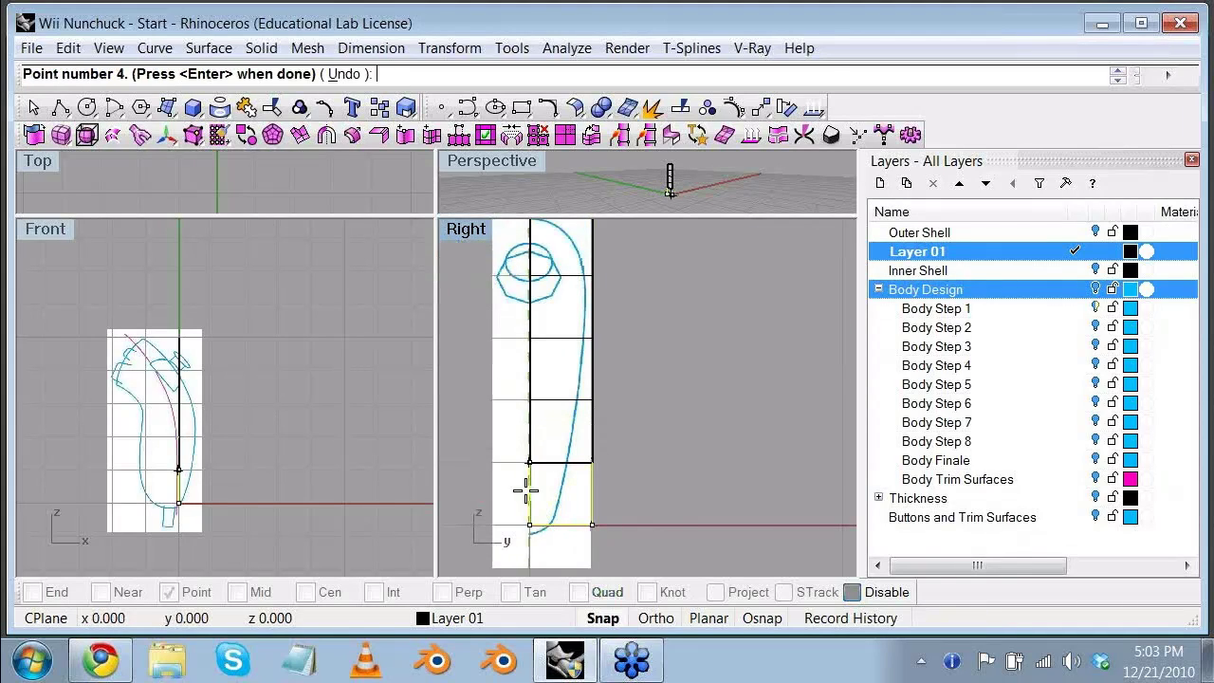
left_click(529, 462)
key("Return")
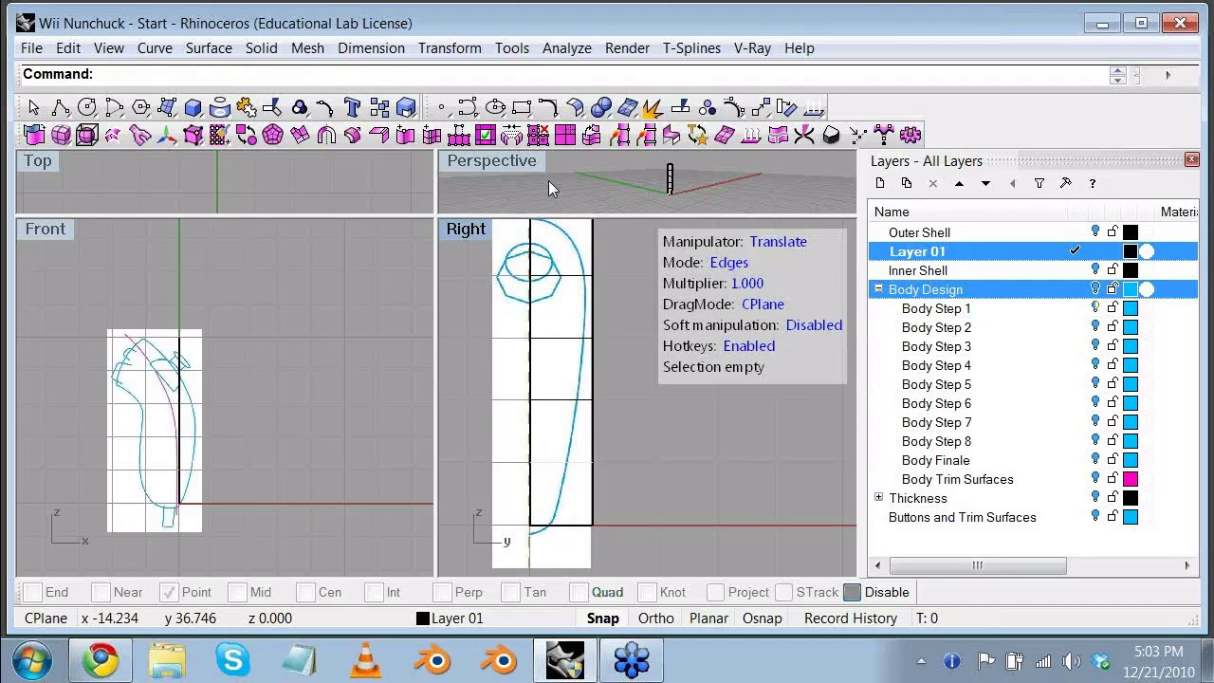
Step: Examine the strip of five faces in an enlarged Perspective view and return to the Right view
double_click(522, 162)
right_click_drag(544, 299, 155, 367)
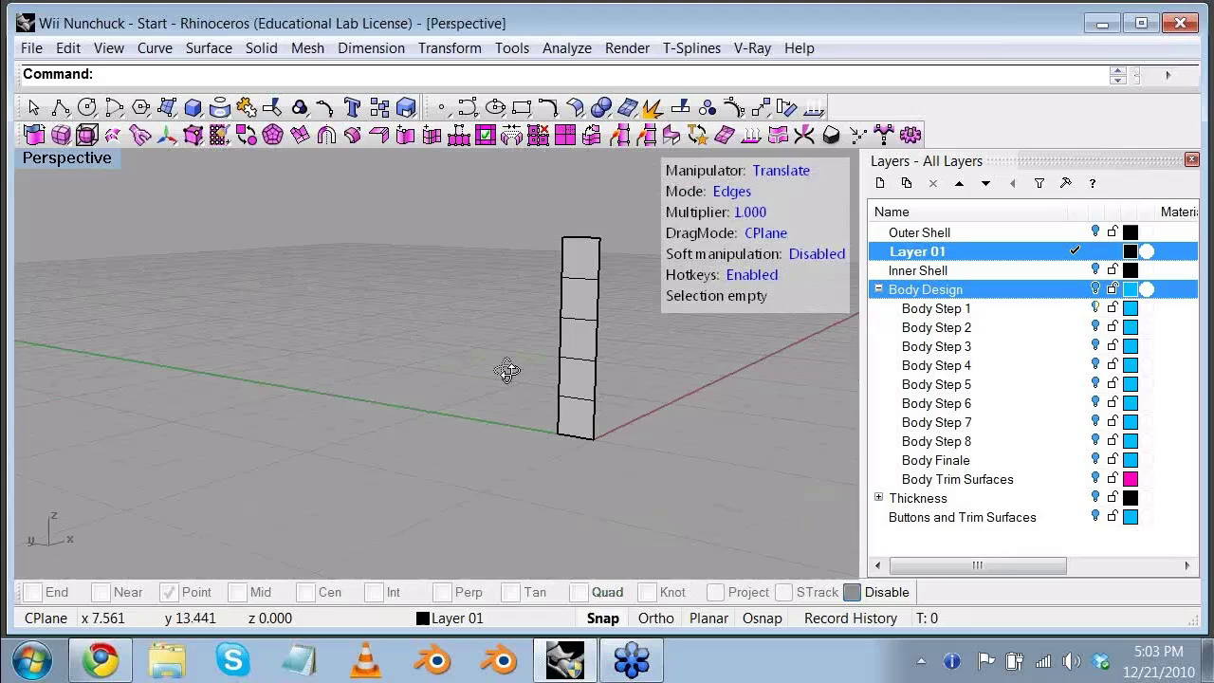
double_click(71, 158)
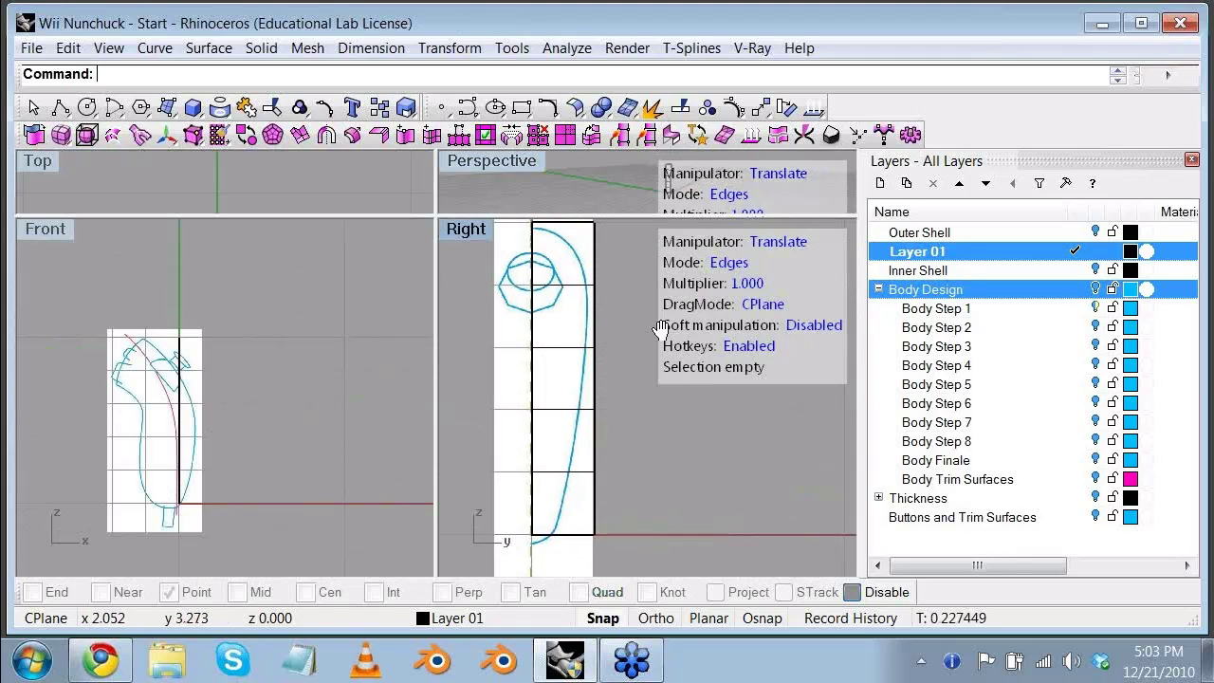
right_click_drag(661, 329, 656, 354)
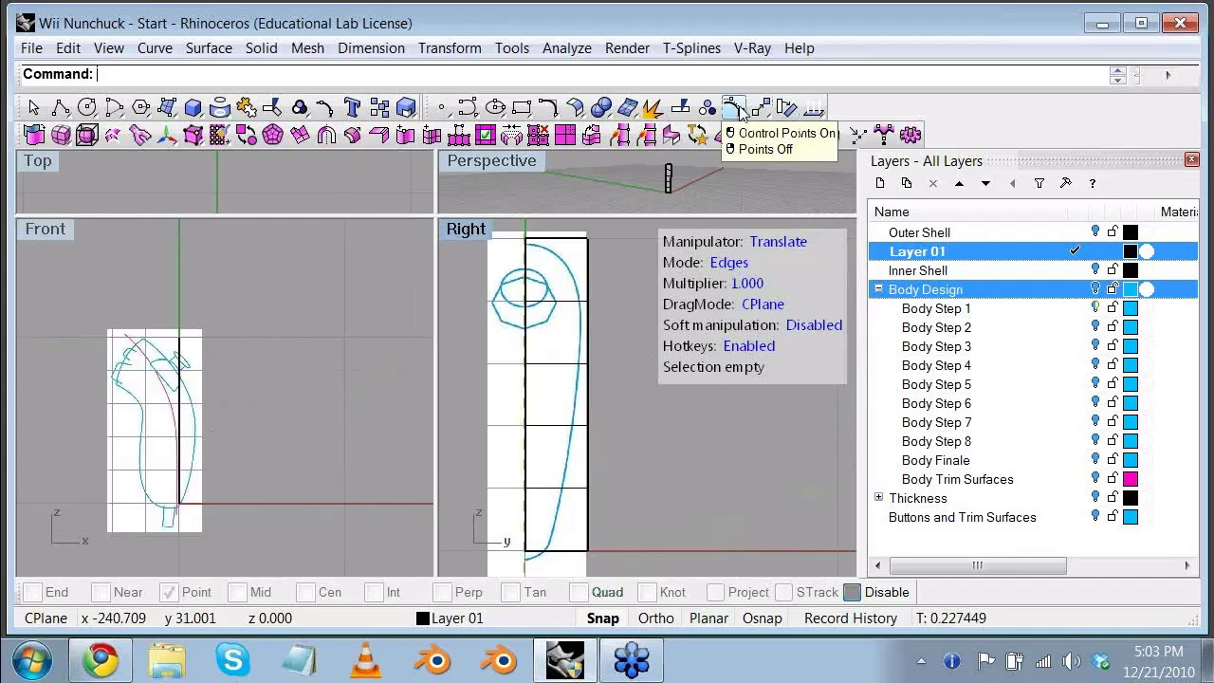
Step: Hide and redisplay the T-Splines manipulator, and cycle its type through Rotate back to Translate
right_click(171, 142)
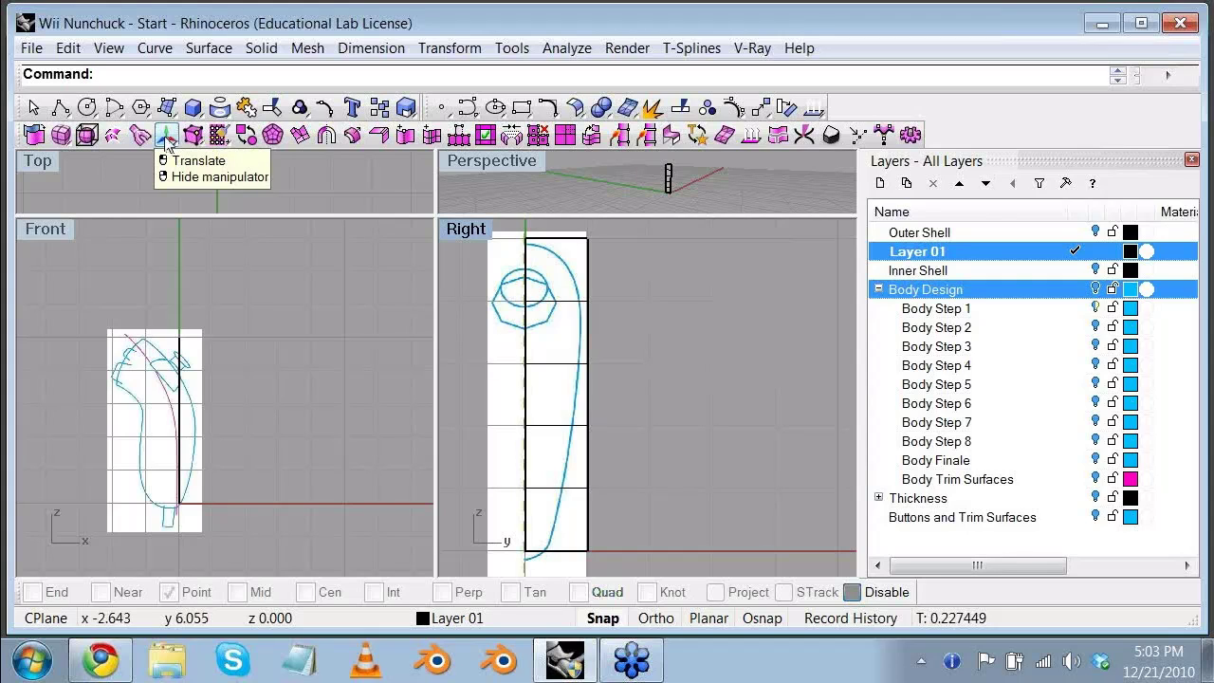
left_click(167, 139)
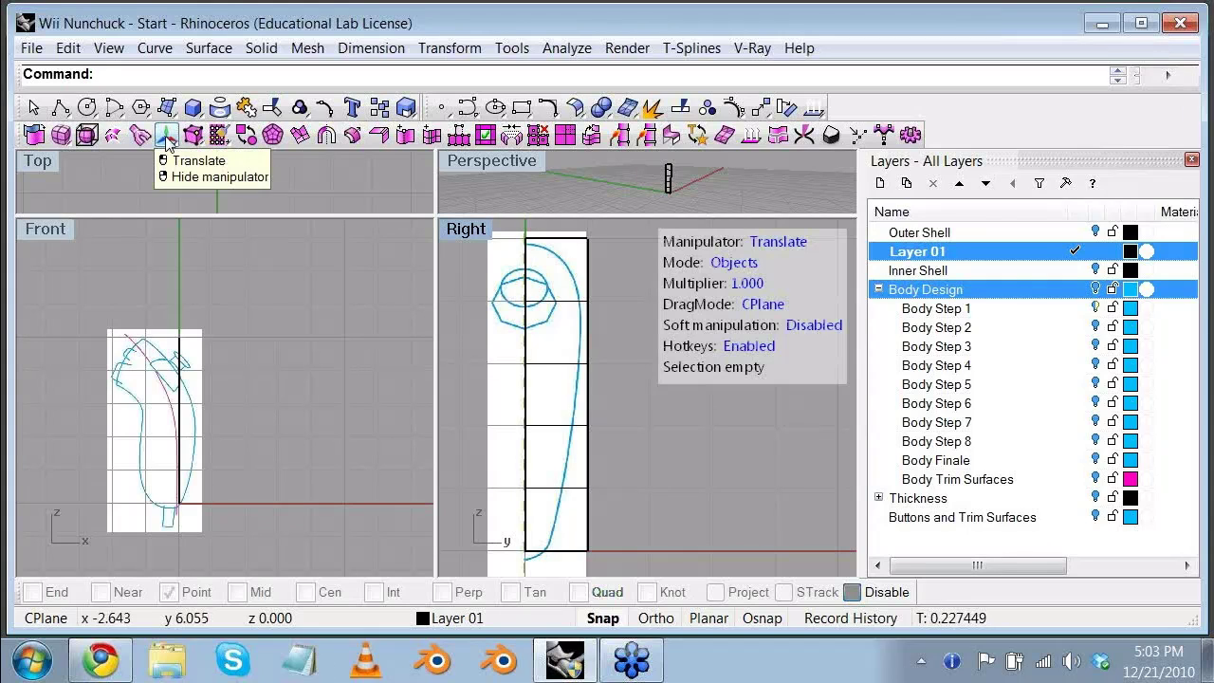
left_click(786, 247)
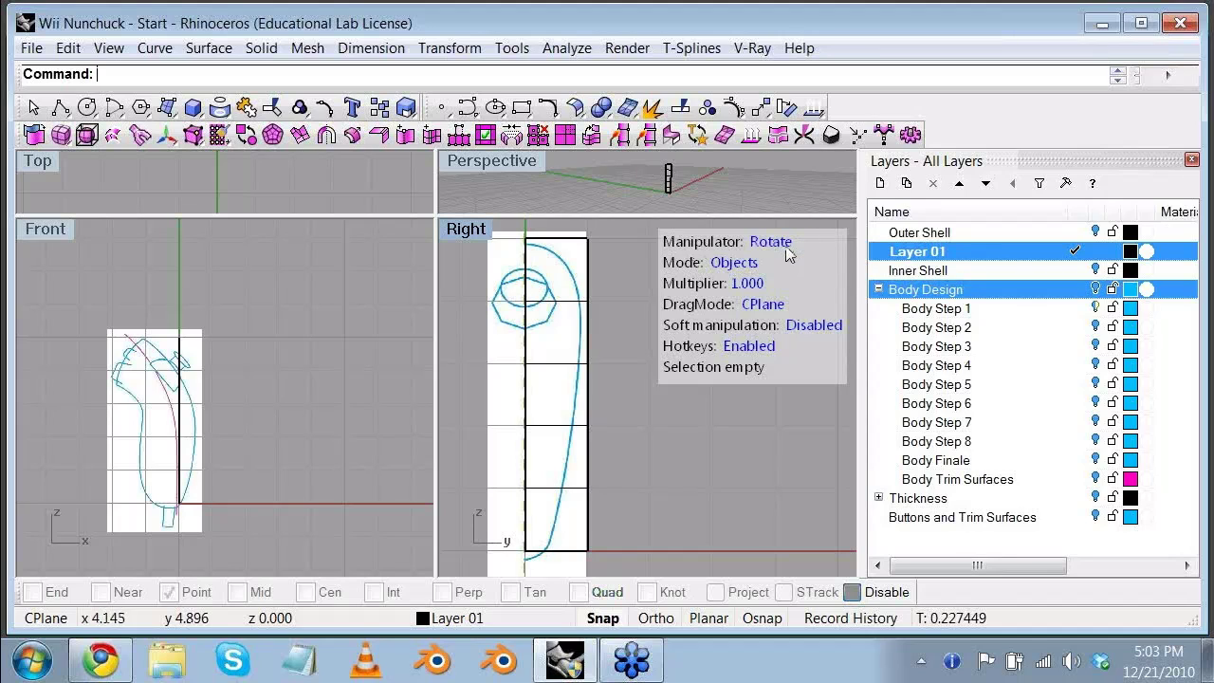
left_click(782, 246)
left_click(779, 246)
left_click(780, 247)
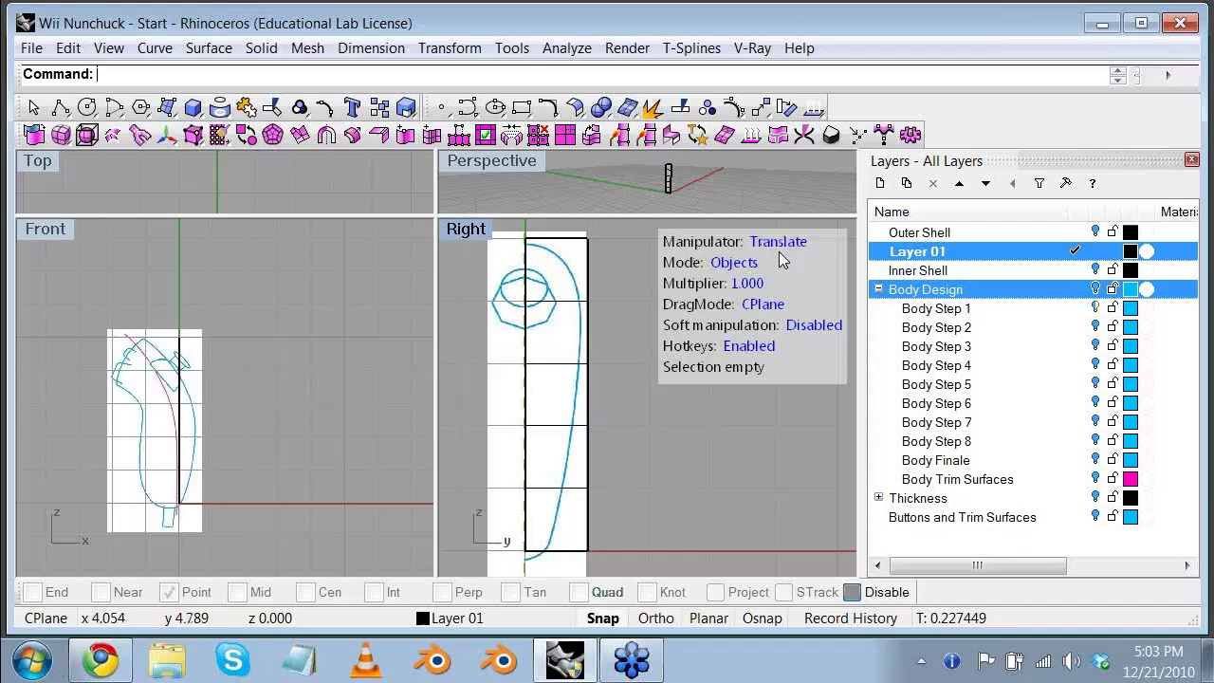
Step: Try moving the whole face strip with the Translate manipulator in object mode, and undo the move
left_click(587, 310)
left_click_drag(631, 396, 671, 419)
key("ctrl+z")
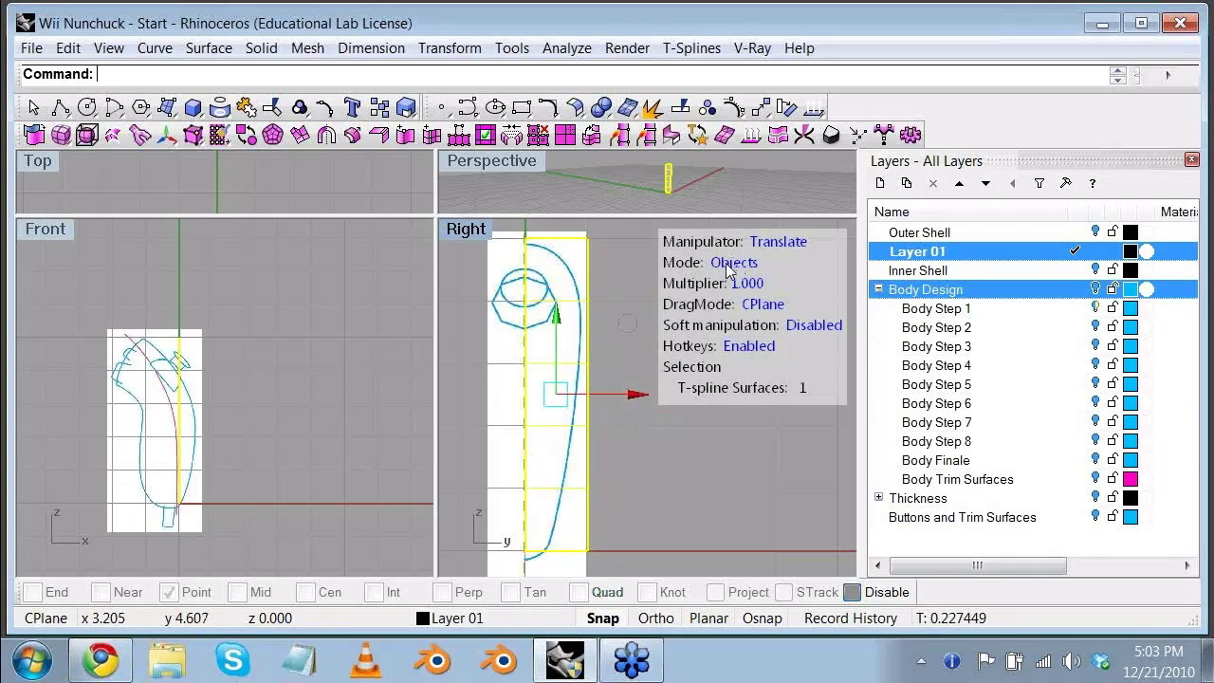
Step: In vertex mode, pull the strip's upper outer corner diagonally inward and the outer vertex at height 3 inward to the reference outline
left_click(728, 271)
left_click(589, 237)
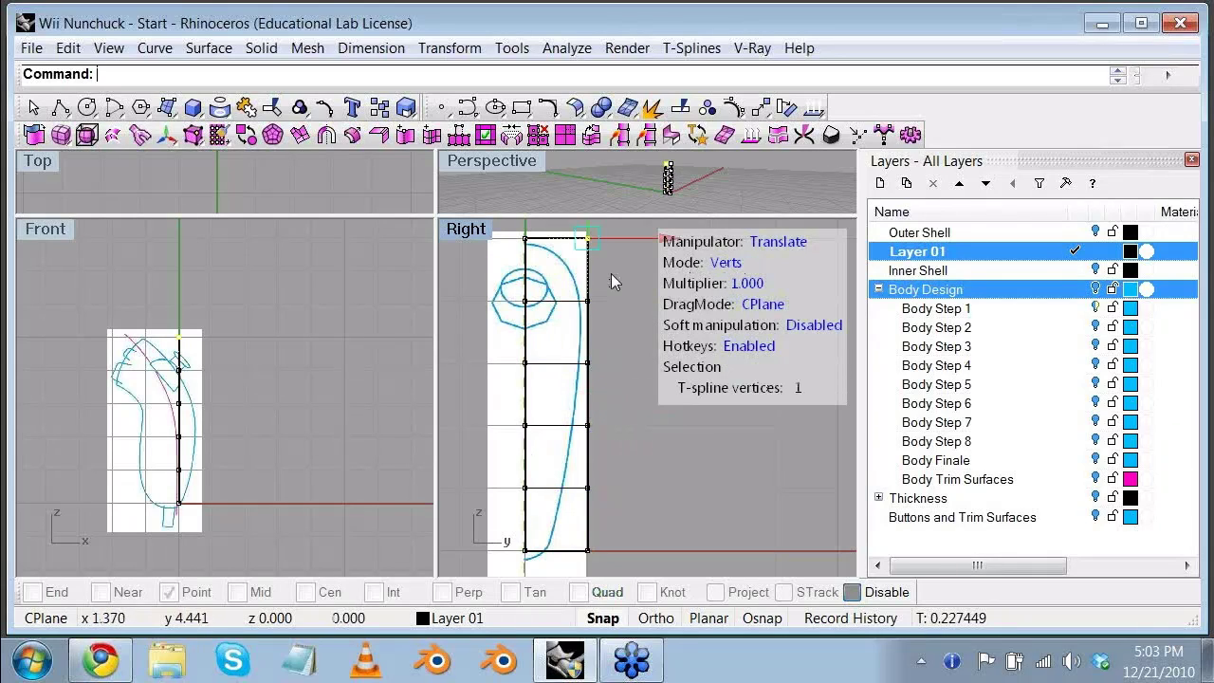
right_click_drag(611, 273, 597, 306)
left_click_drag(576, 278, 556, 297)
left_click(575, 401)
left_click_drag(645, 409, 637, 409)
Step: Move the outer vertices at heights 2, 1 and 0 inward to the outline, and lower the base vertex on the centreline to meet it
right_click_drag(594, 471, 605, 401)
left_click(586, 394)
left_click_drag(660, 399, 644, 401)
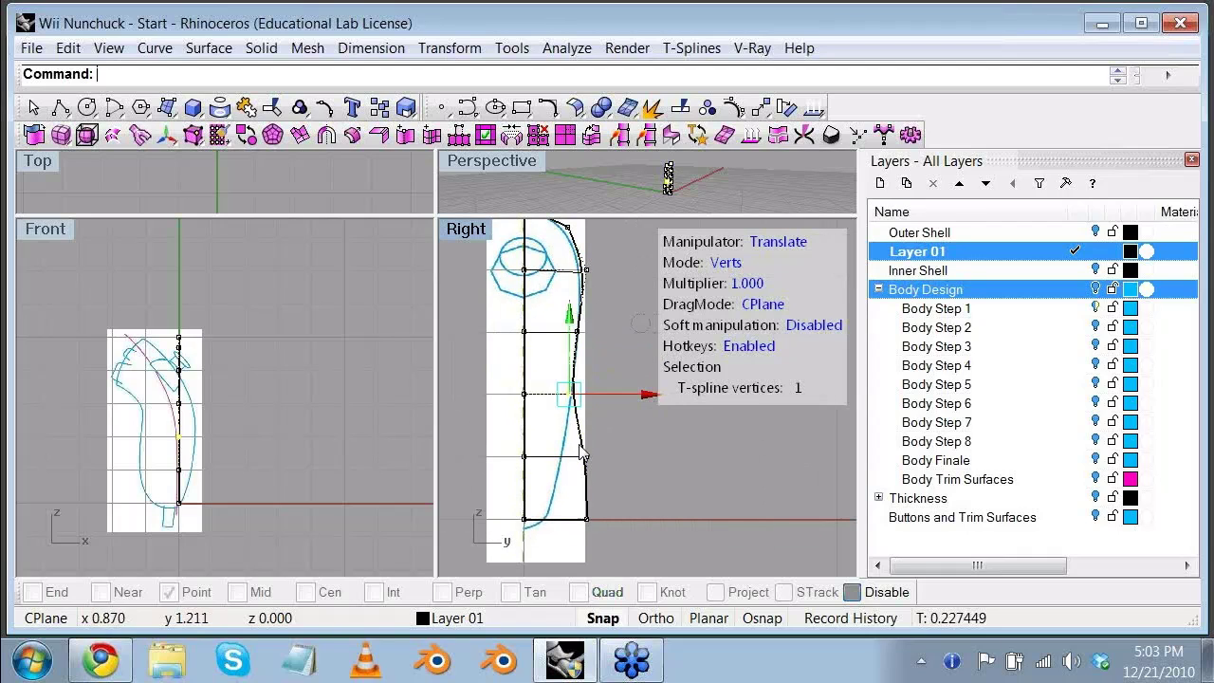
left_click(586, 457)
left_click_drag(666, 460, 638, 467)
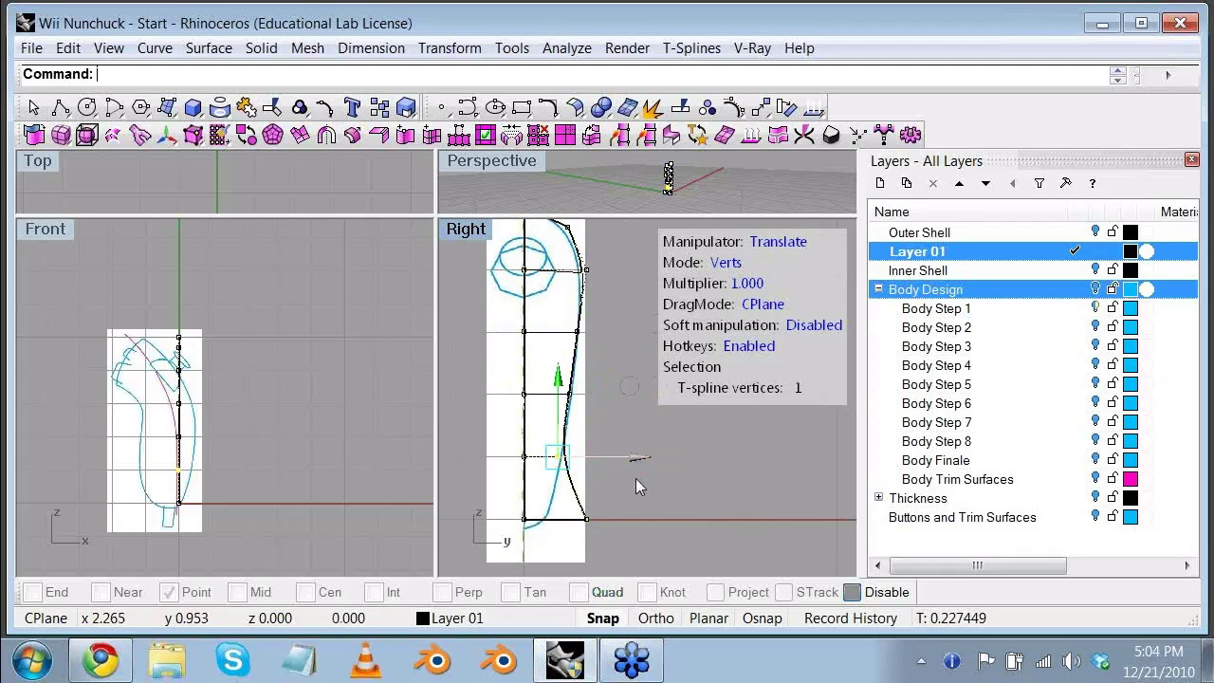
left_click(586, 519)
left_click_drag(665, 518, 624, 522)
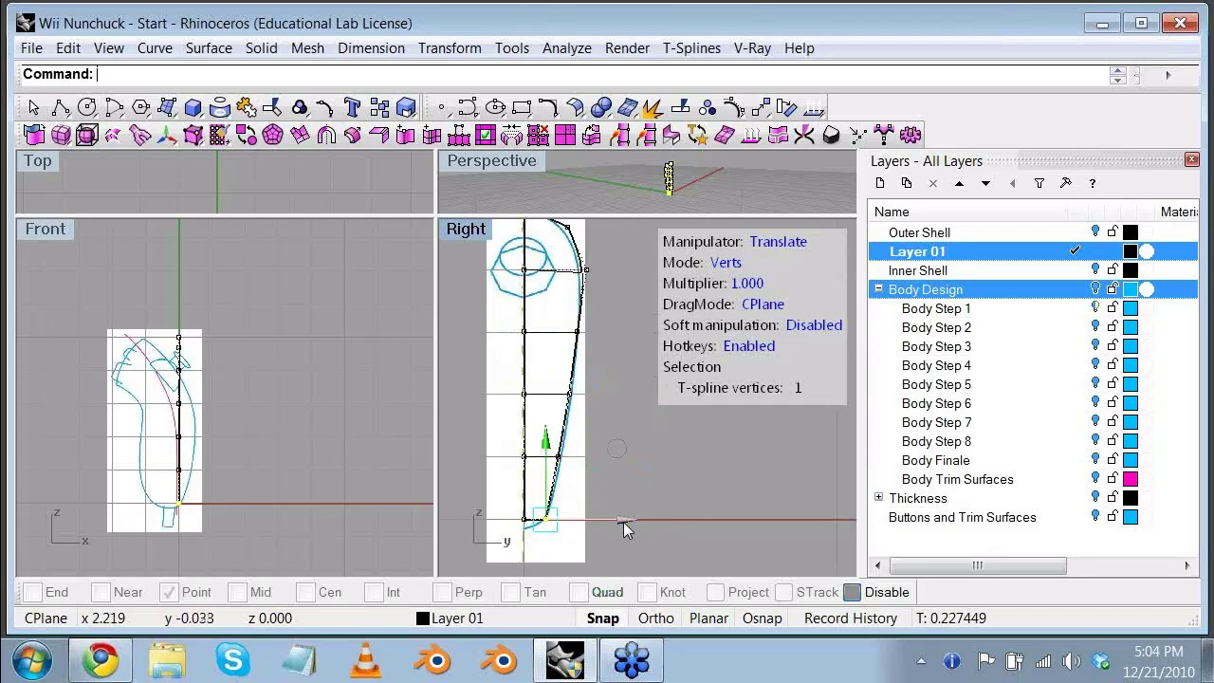
left_click_drag(521, 443, 522, 454)
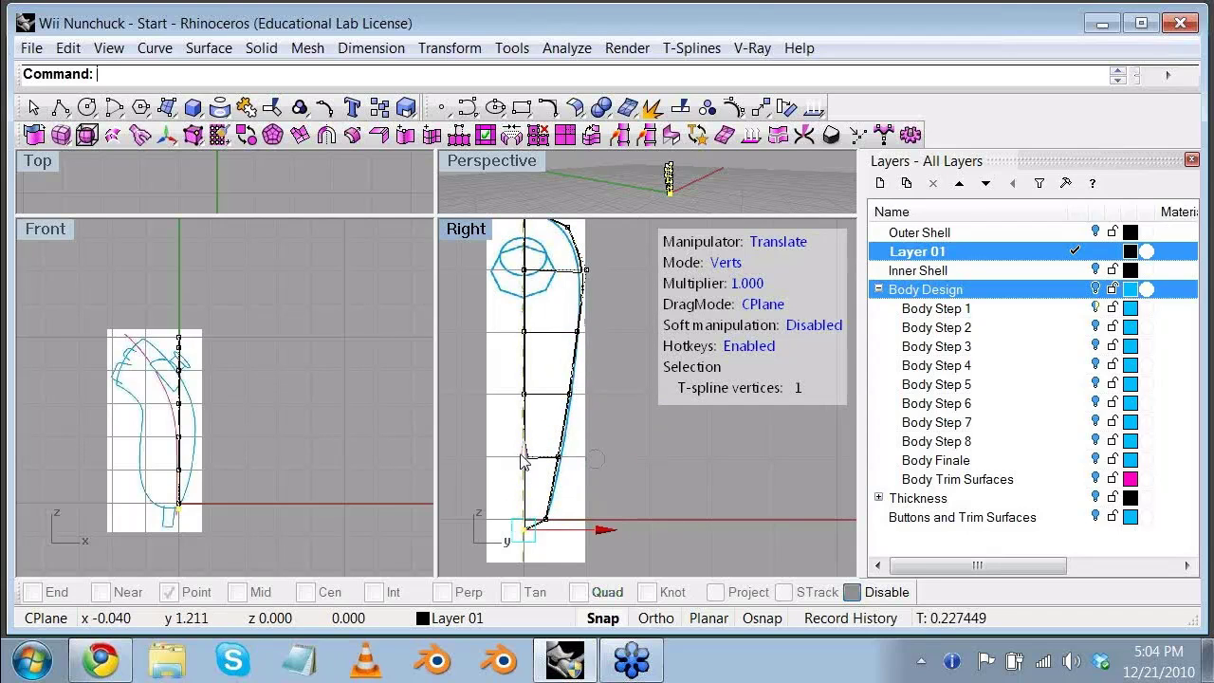
Step: Nudge the outer vertex at height 4 slightly inward to fit the reference outline
right_click_drag(603, 352, 593, 421)
left_click(579, 341)
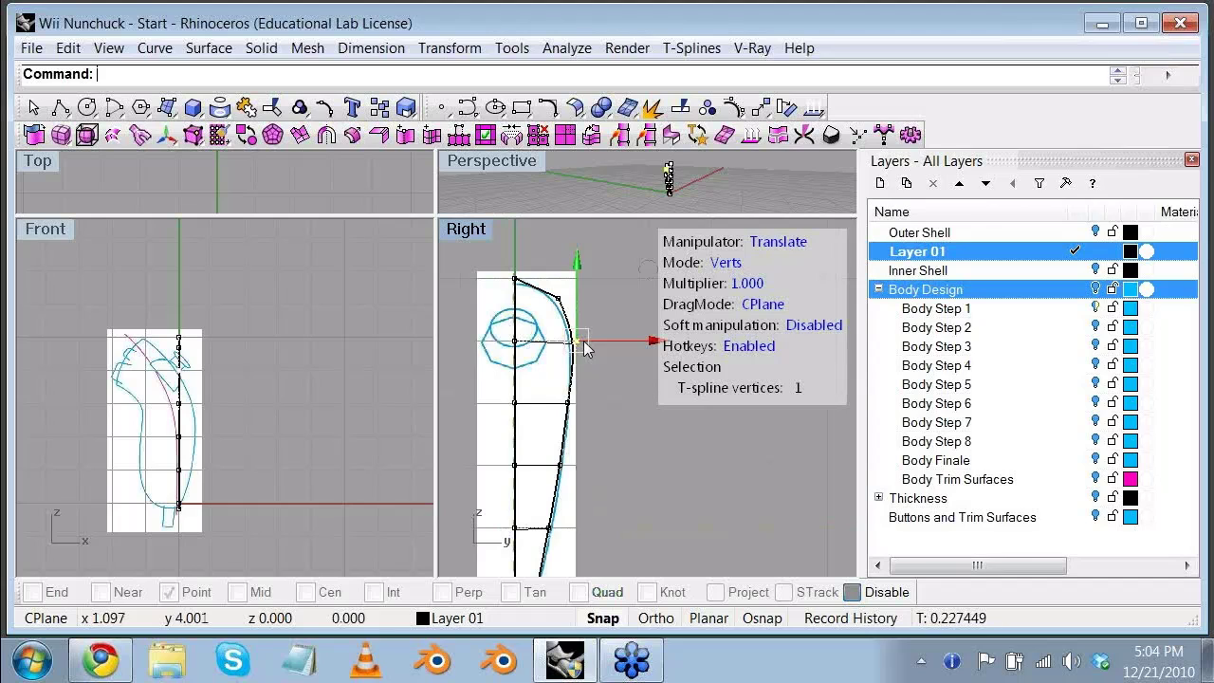
left_click_drag(652, 341, 648, 344)
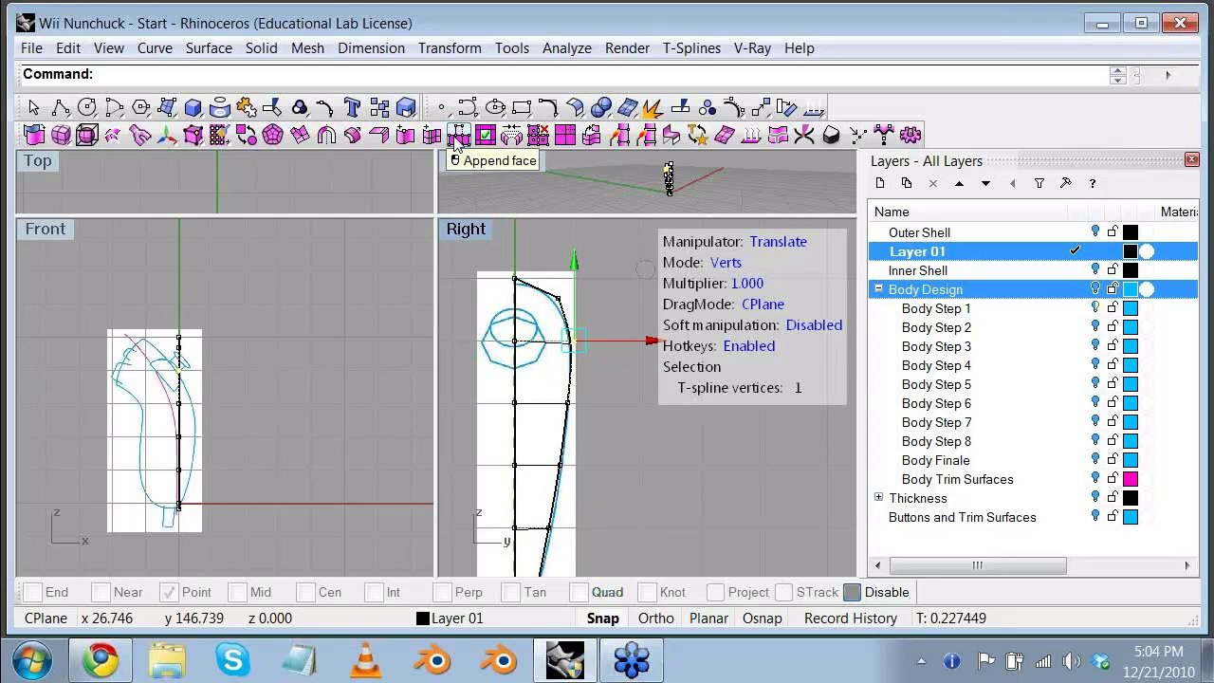
Step: In edge mode, select all seven edges along the strip's outer boundary, from the upper centreline vertex down to the lowest one
left_click(730, 266)
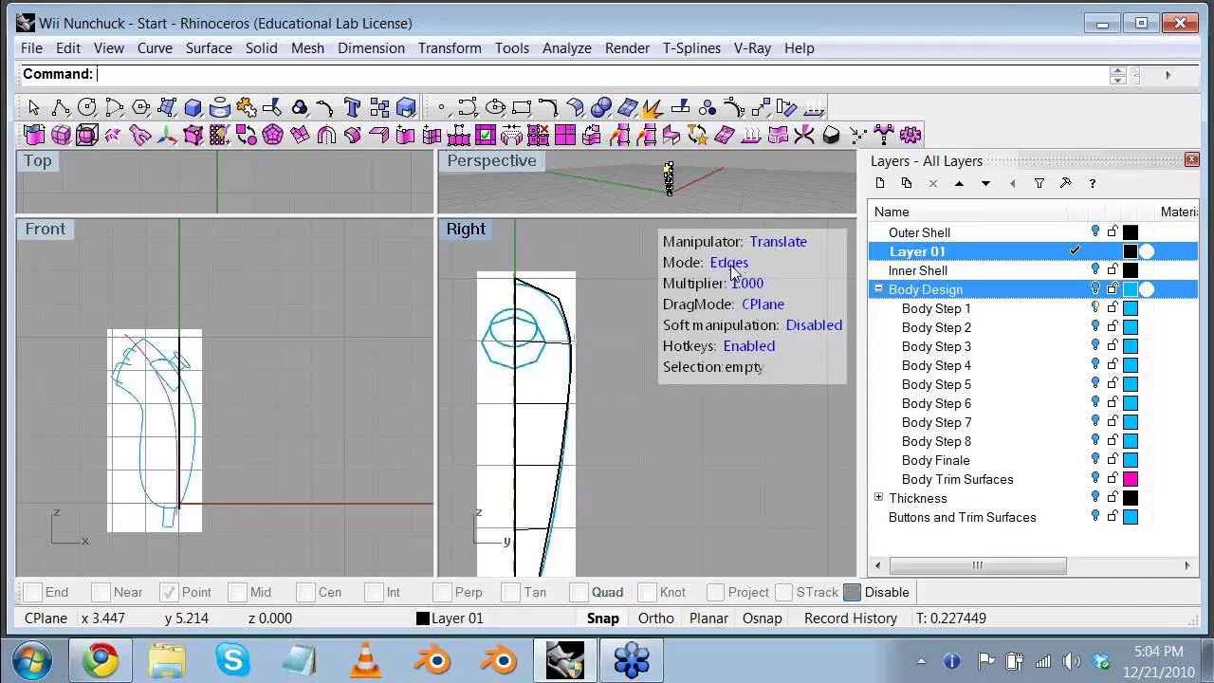
left_click(545, 292)
left_click(569, 330, "shift")
left_click(571, 378, "shift")
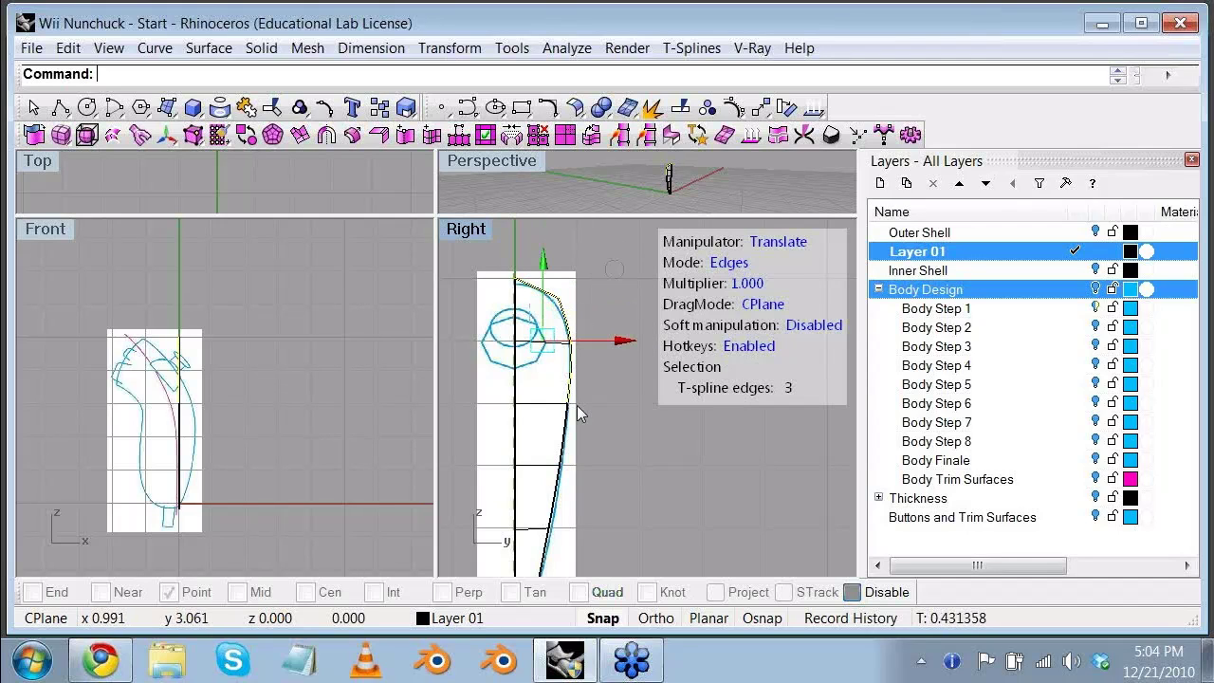
left_click(564, 447, "shift")
left_click(558, 495, "shift")
right_click_drag(576, 490, 590, 412)
left_click(543, 514, "shift")
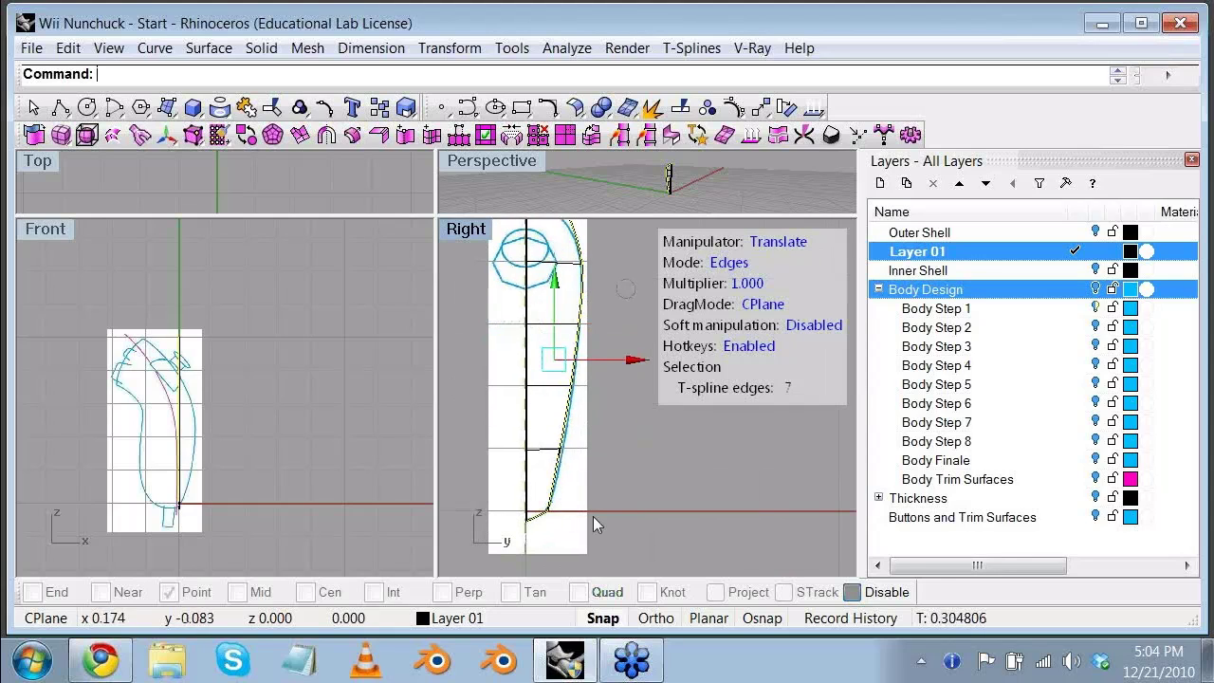
Step: Add edges near the upper centreline to the selection and deselect them, leaving only the seven outer edges selected
scroll(640, 464, "down", 4)
right_click_drag(577, 336, 568, 346)
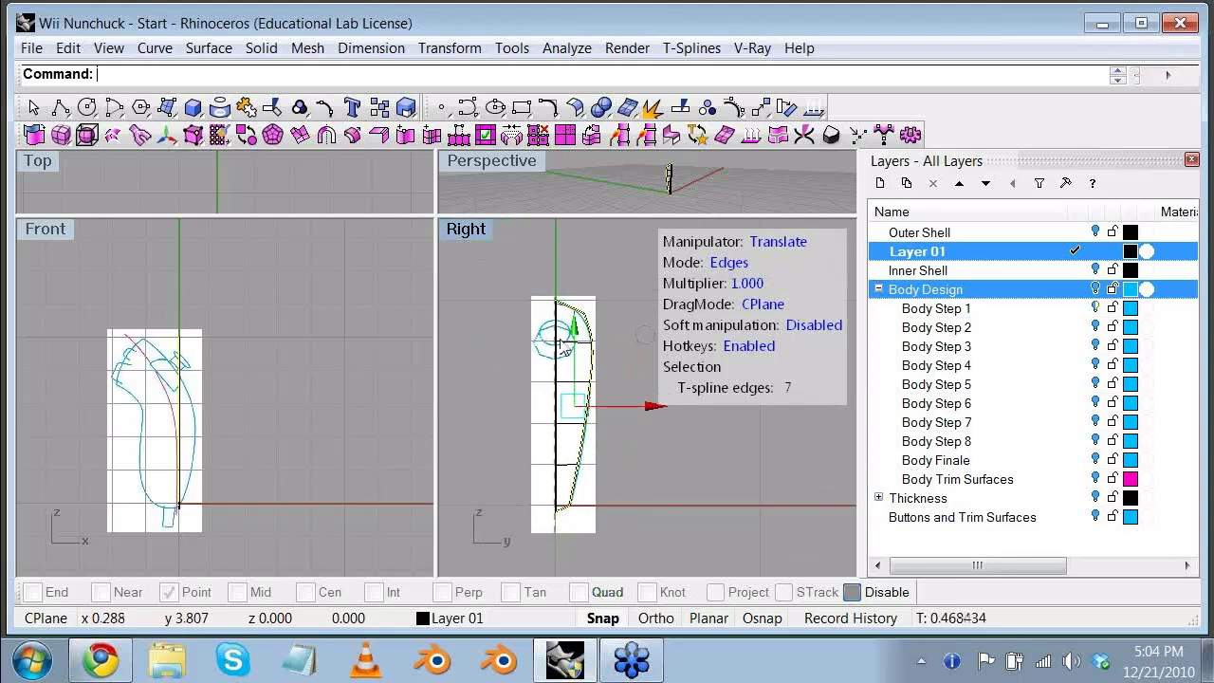
left_click(561, 340, "shift")
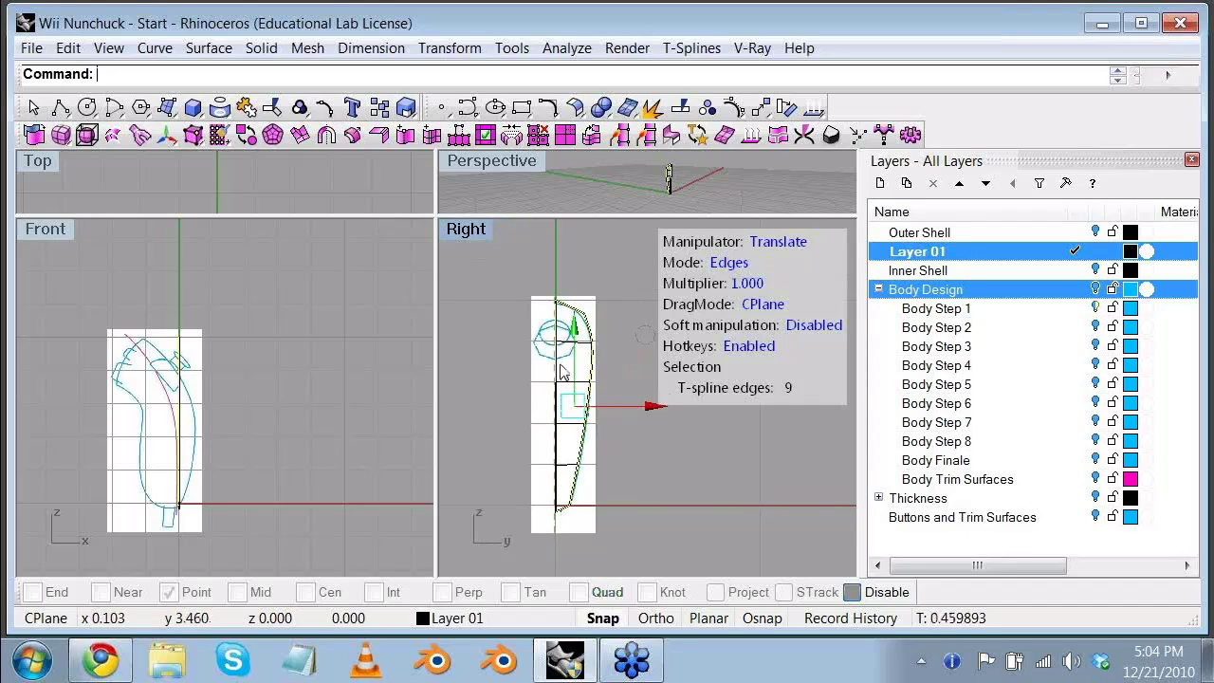
left_click(554, 331, "ctrl")
left_click(565, 302, "ctrl")
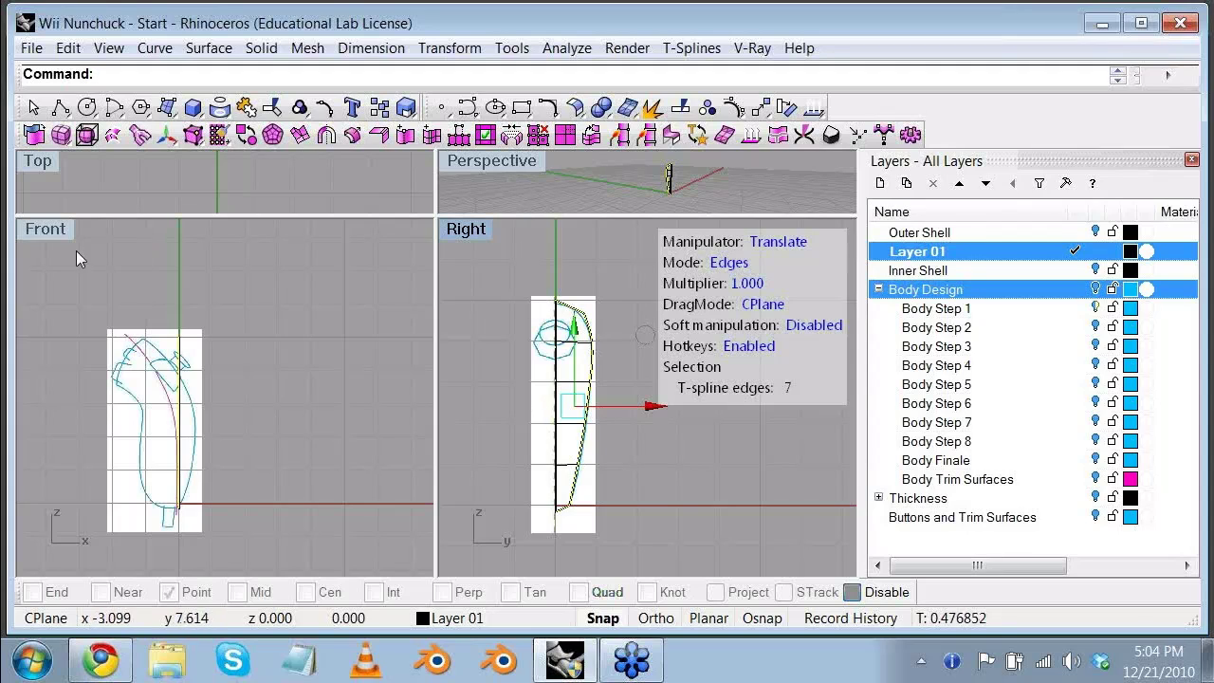
Step: Extrude the seven selected outer edges, test moving them in the negative X direction in the Front view, and undo that move
left_click(45, 237)
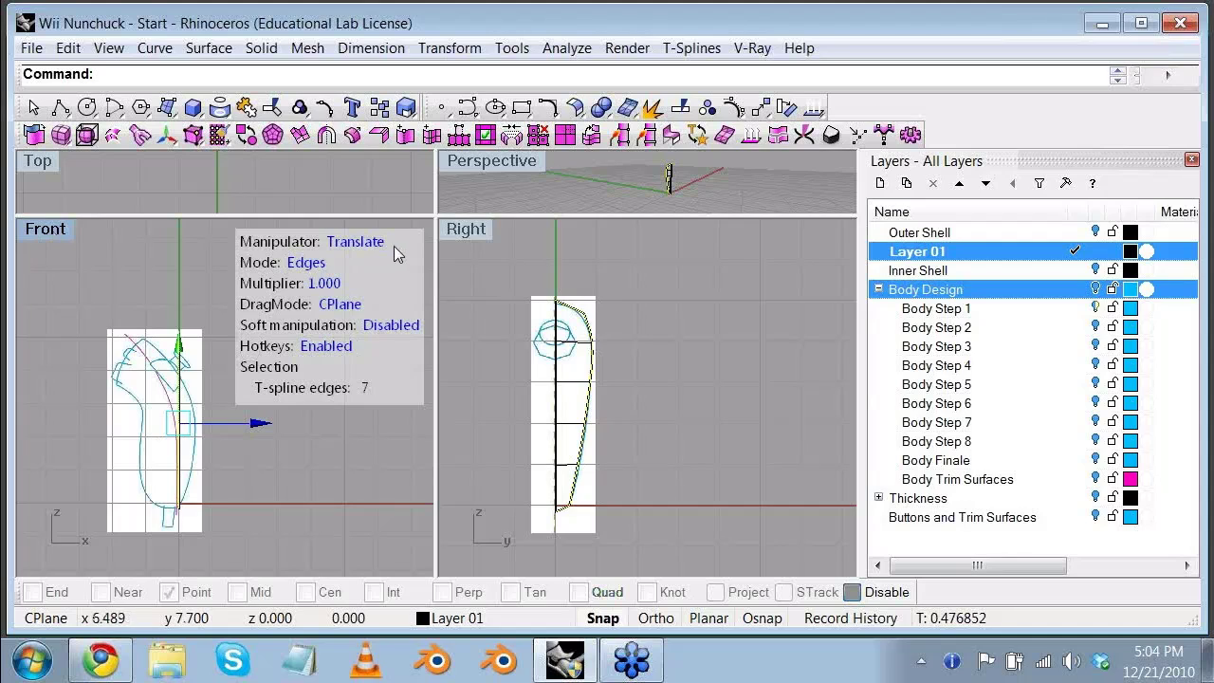
left_click(299, 138)
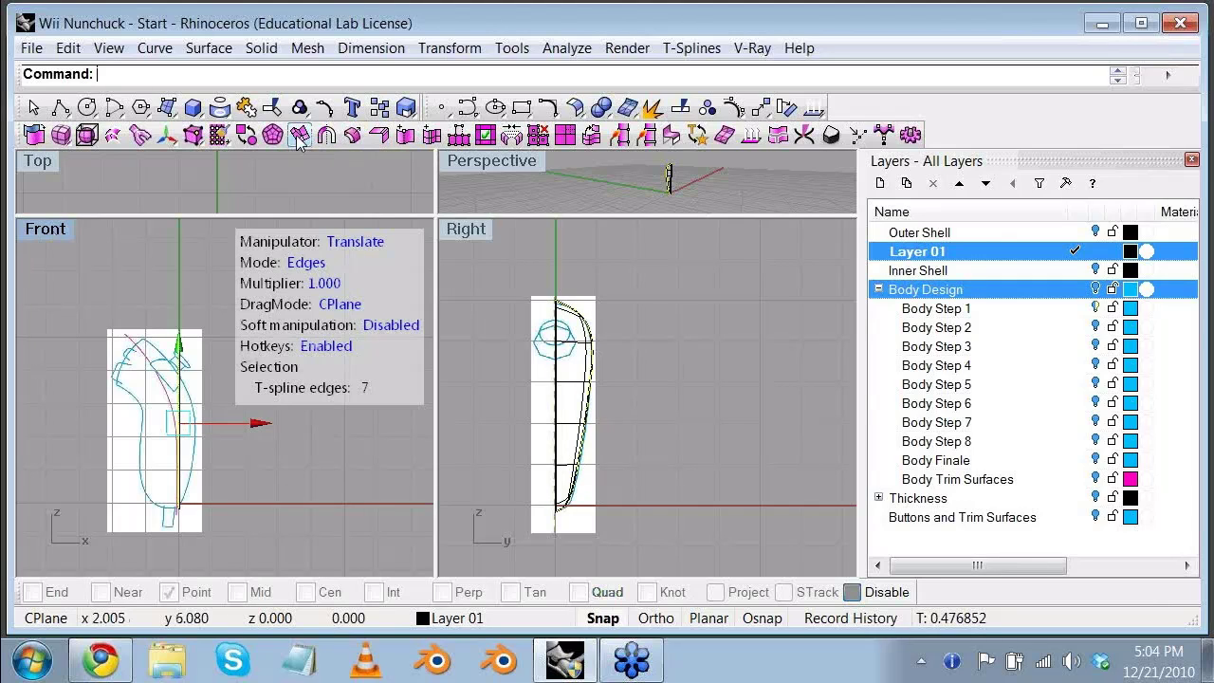
left_click_drag(259, 427, 243, 429)
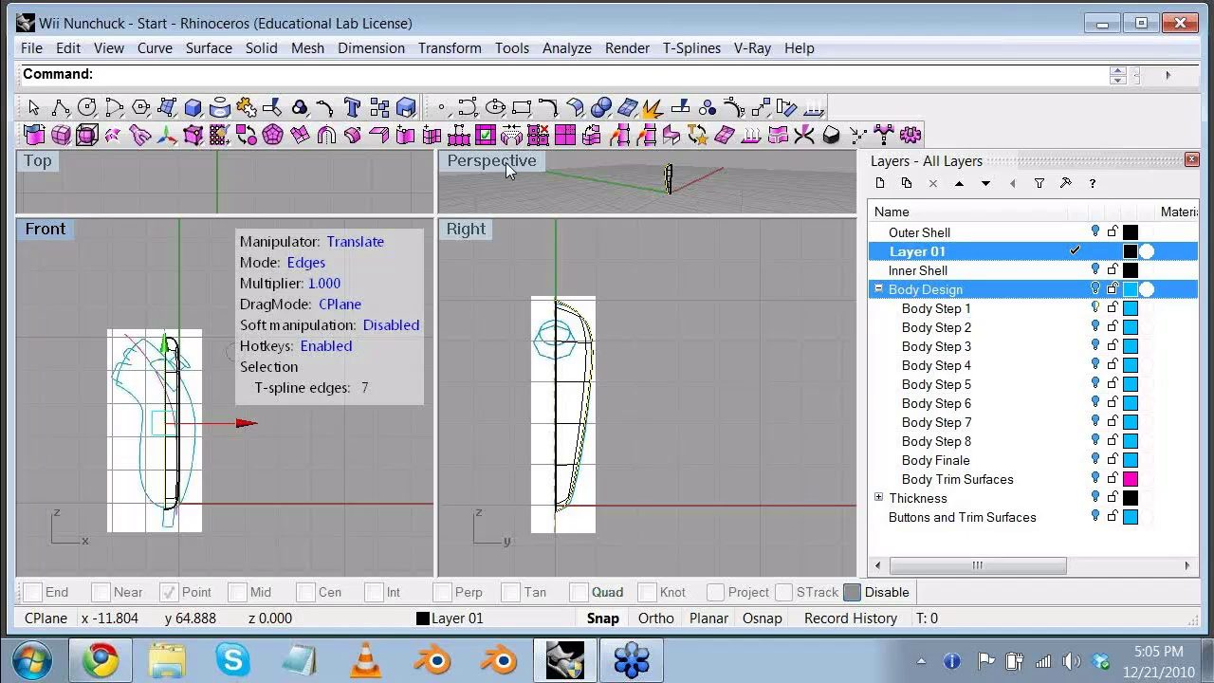
key("ctrl+z")
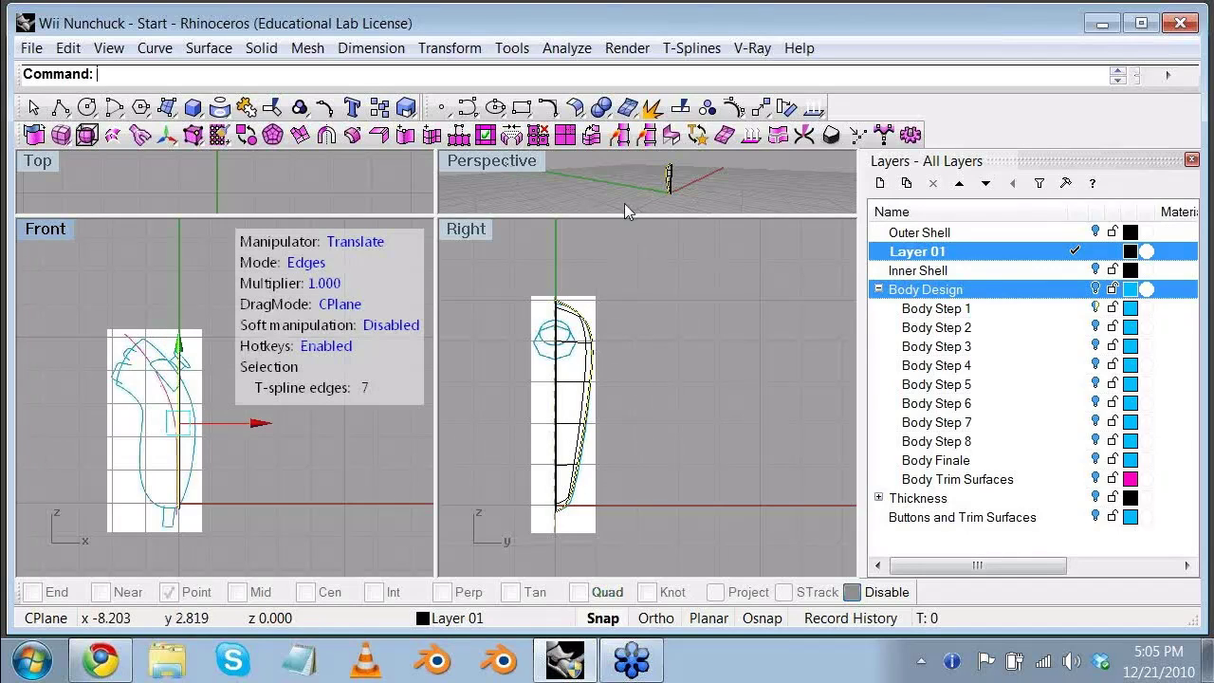
Step: In the Right view, clear the edge selection and reselect all seven edges along the strip's outer boundary, from the upper centreline vertex to the lowest one
scroll(636, 261, "up", 2)
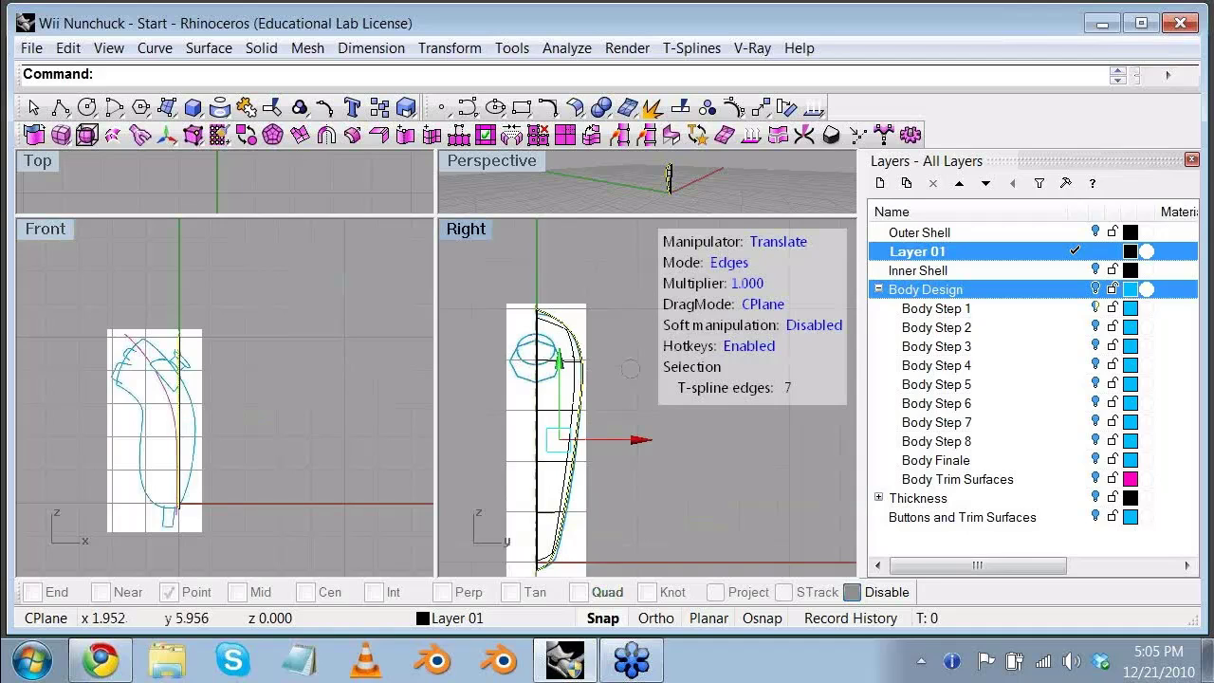
scroll(603, 307, "up", 1)
left_click(603, 307)
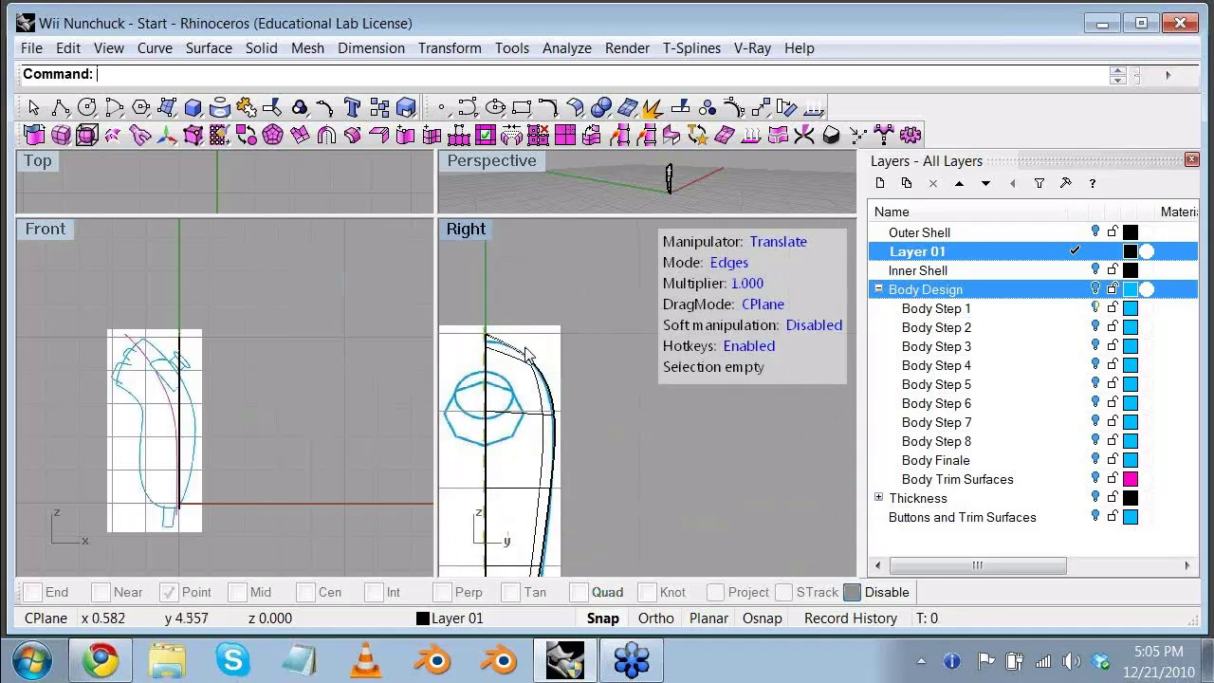
left_click(575, 420)
left_click(562, 294)
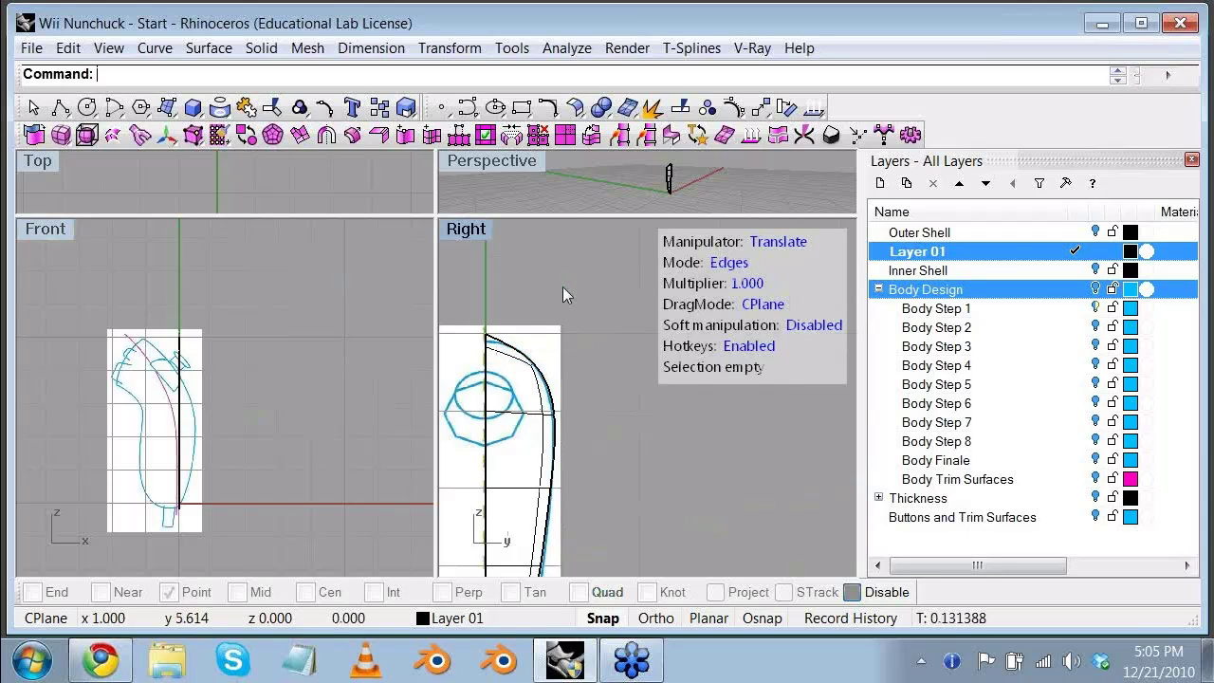
left_click(512, 346)
left_click(552, 389, "shift")
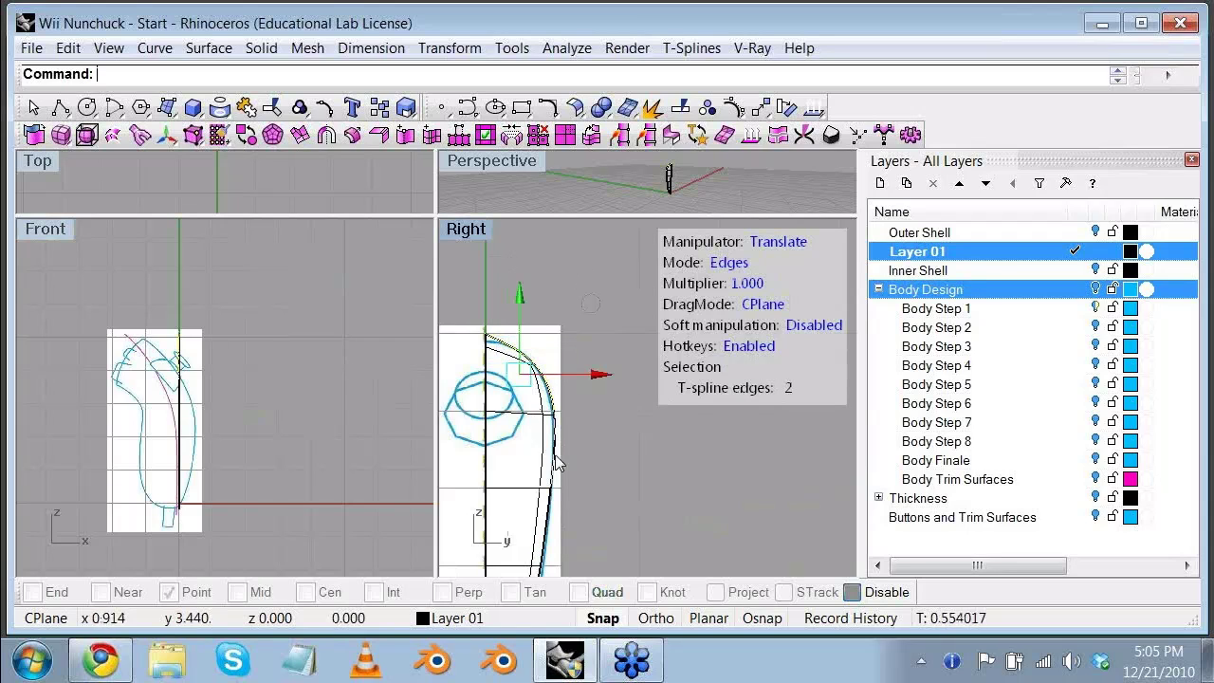
left_click(555, 456, "shift")
right_click_drag(595, 506, 599, 352)
left_click(557, 406, "shift")
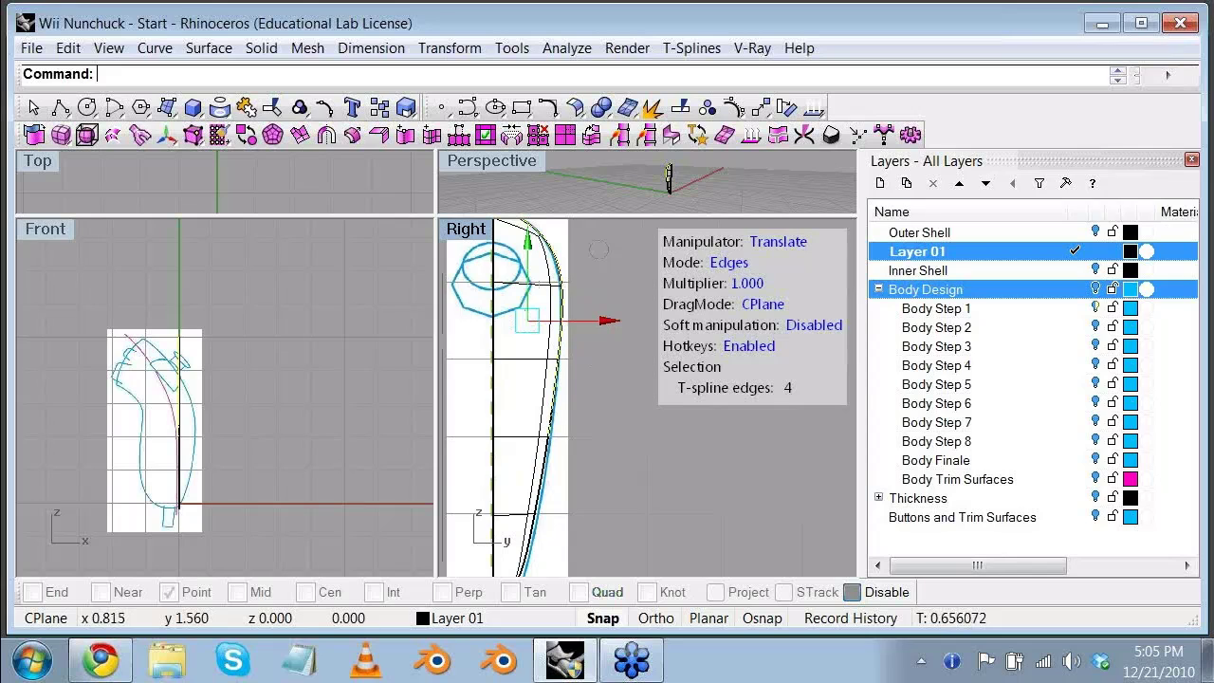
left_click(553, 471, "shift")
right_click_drag(588, 502, 607, 430)
left_click(547, 487, "shift")
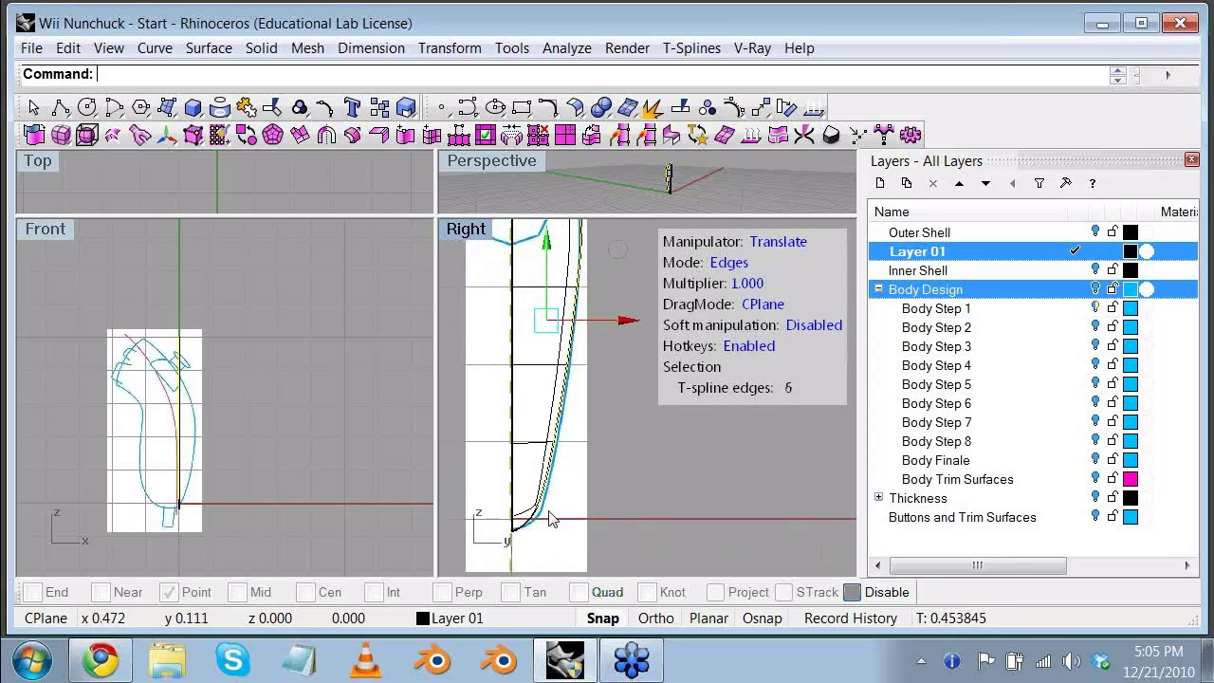
left_click(550, 518, "shift")
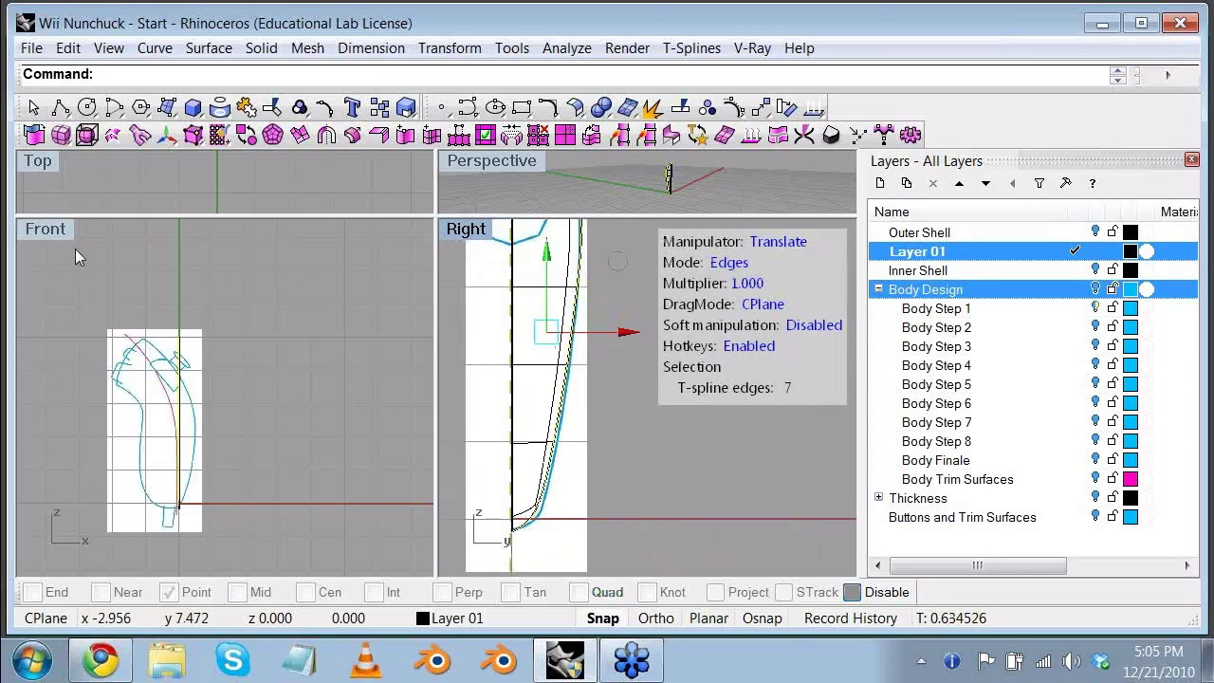
Step: Redo the extrusion of the seven outer edges and move the new edges in the negative X direction in the Front view
left_click(51, 234)
left_click_drag(253, 424, 237, 426)
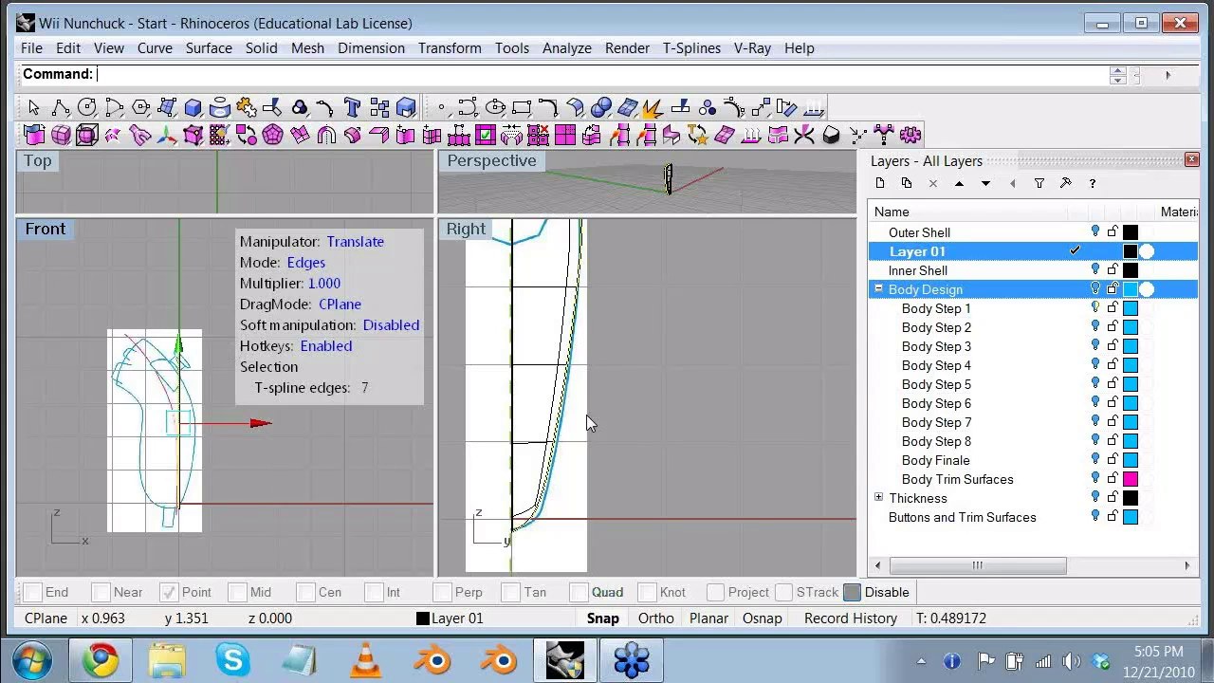
key("Escape")
key("b")
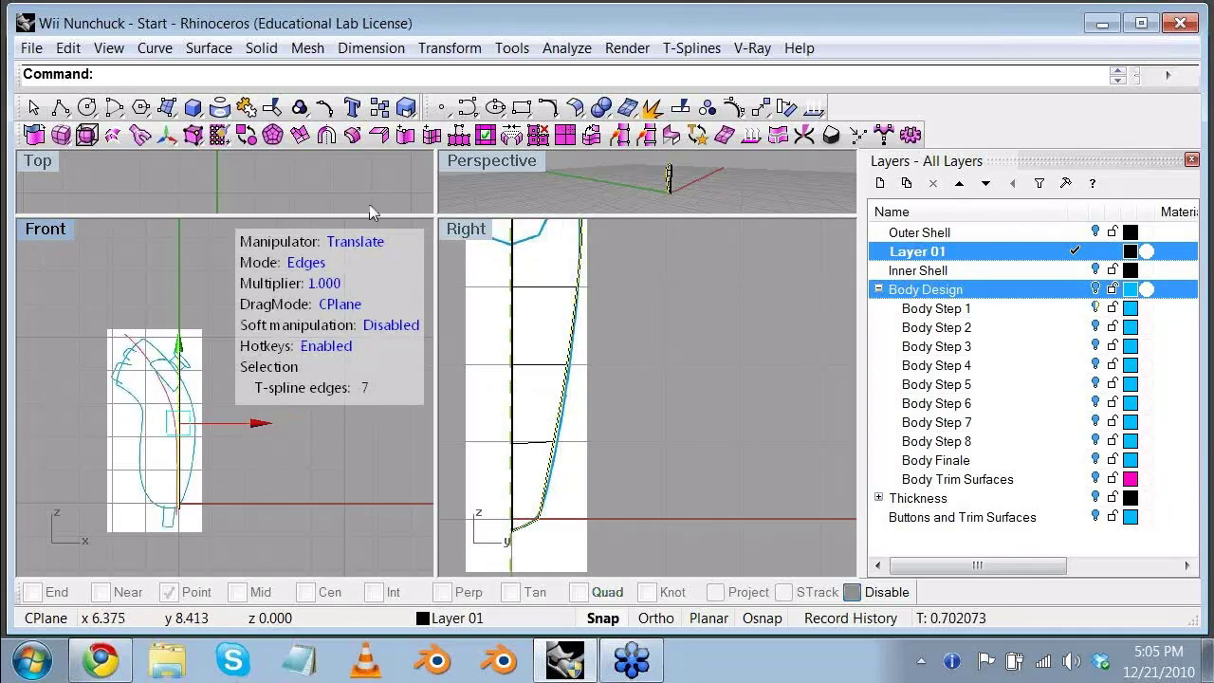
left_click(299, 136)
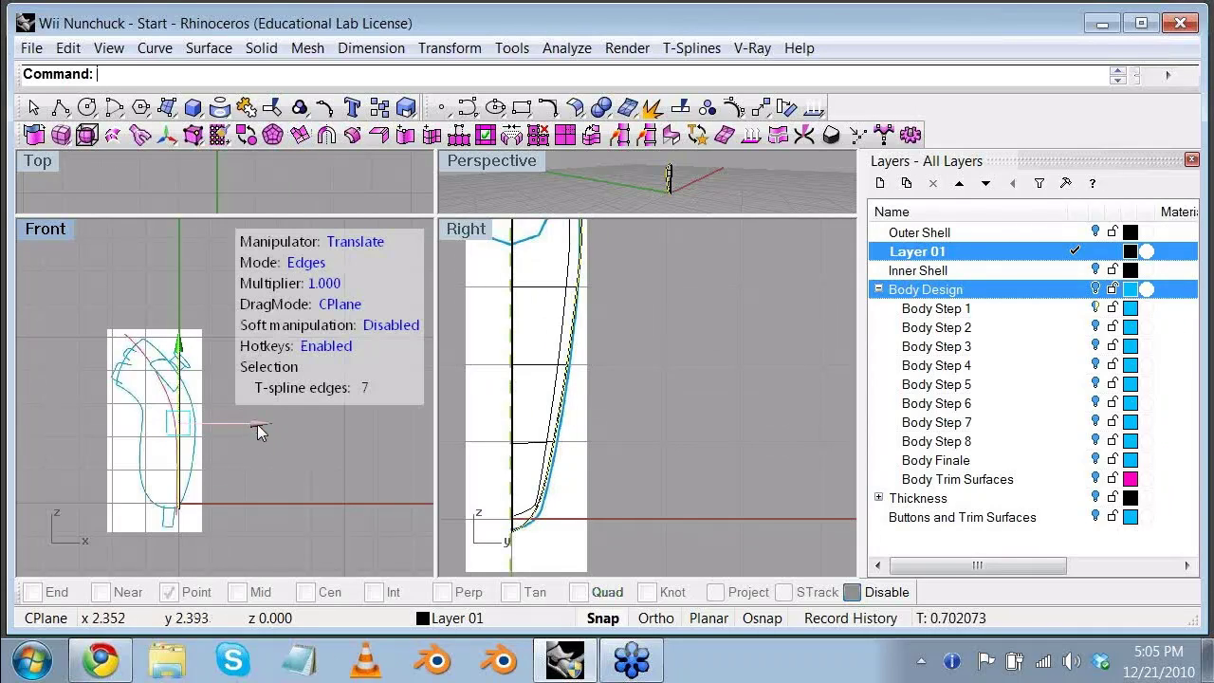
left_click_drag(257, 426, 243, 427)
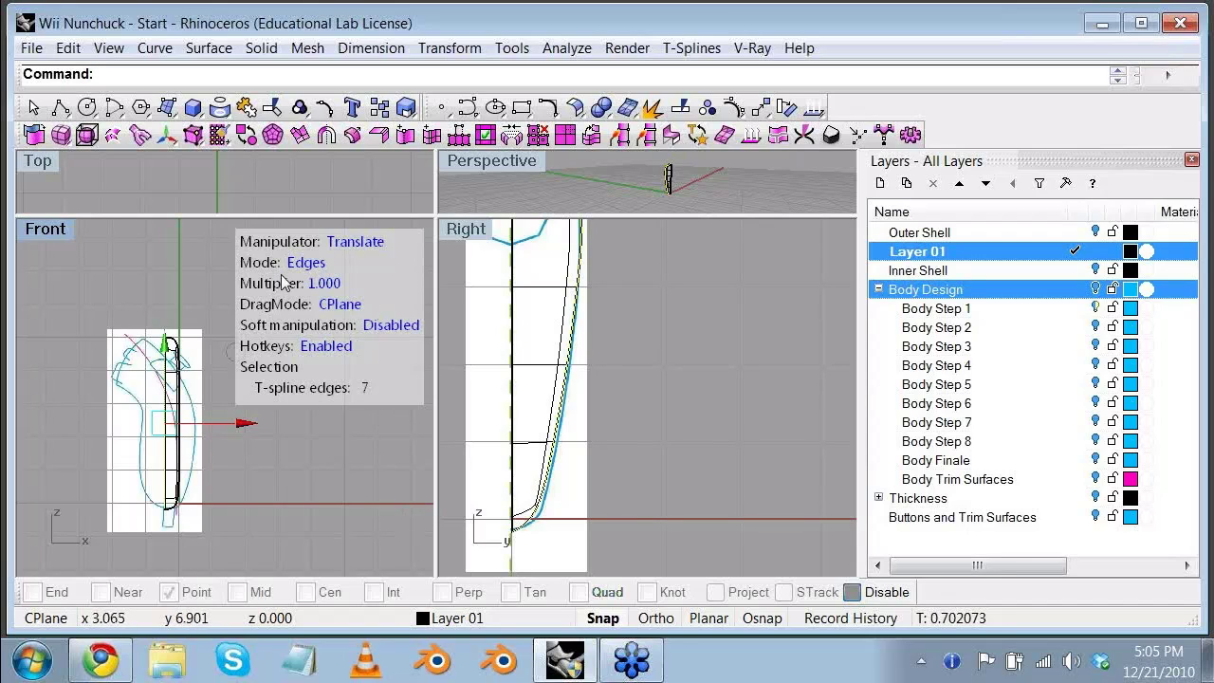
Step: In vertex mode in the maximized Front view, select the four uppermost vertices and move them over to the peak of the blue outline
double_click(47, 228)
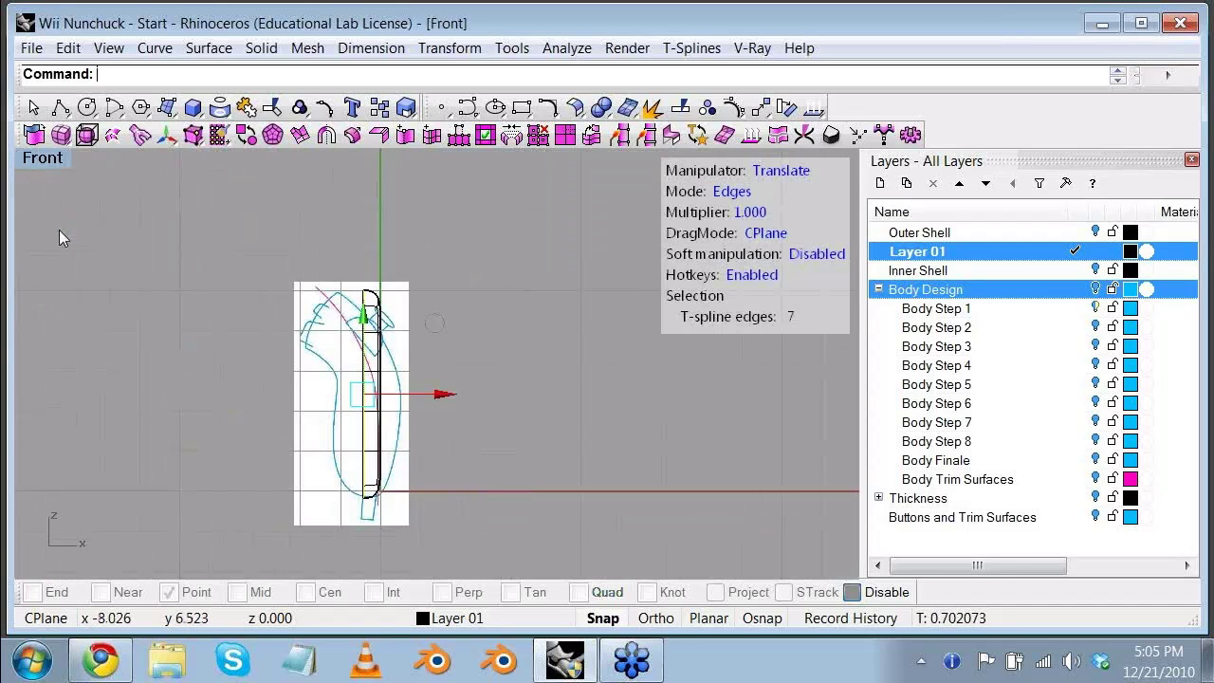
scroll(384, 291, "up", 2)
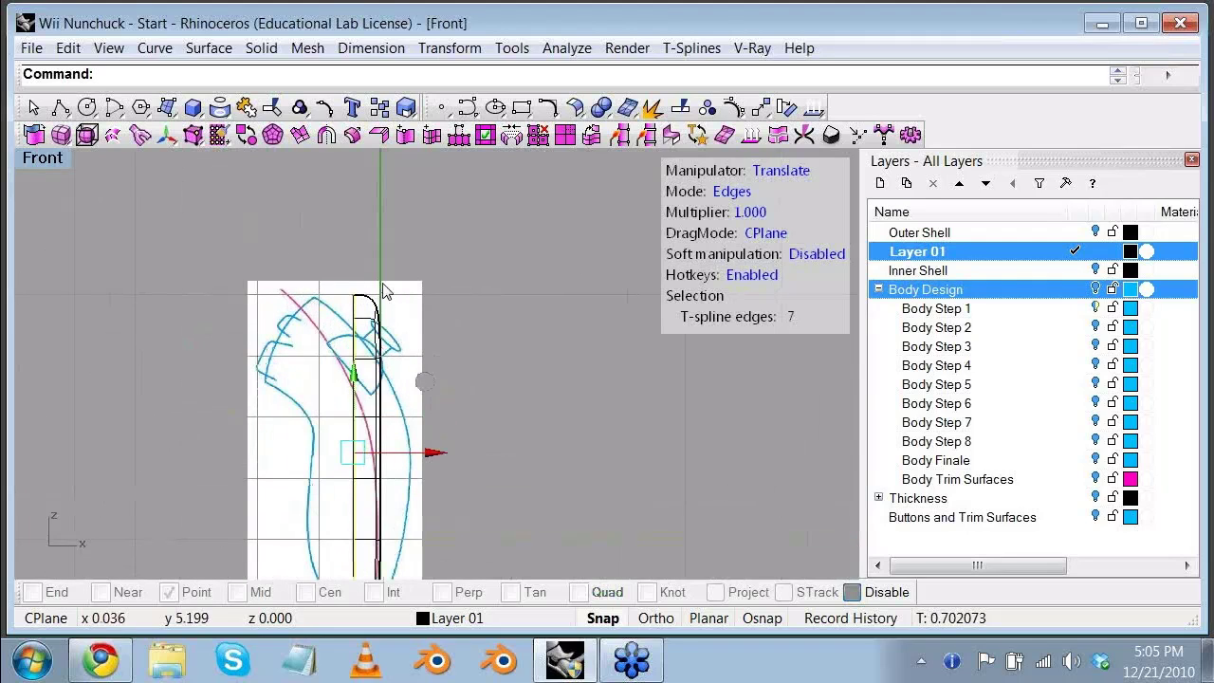
scroll(384, 289, "up", 1)
left_click(736, 195)
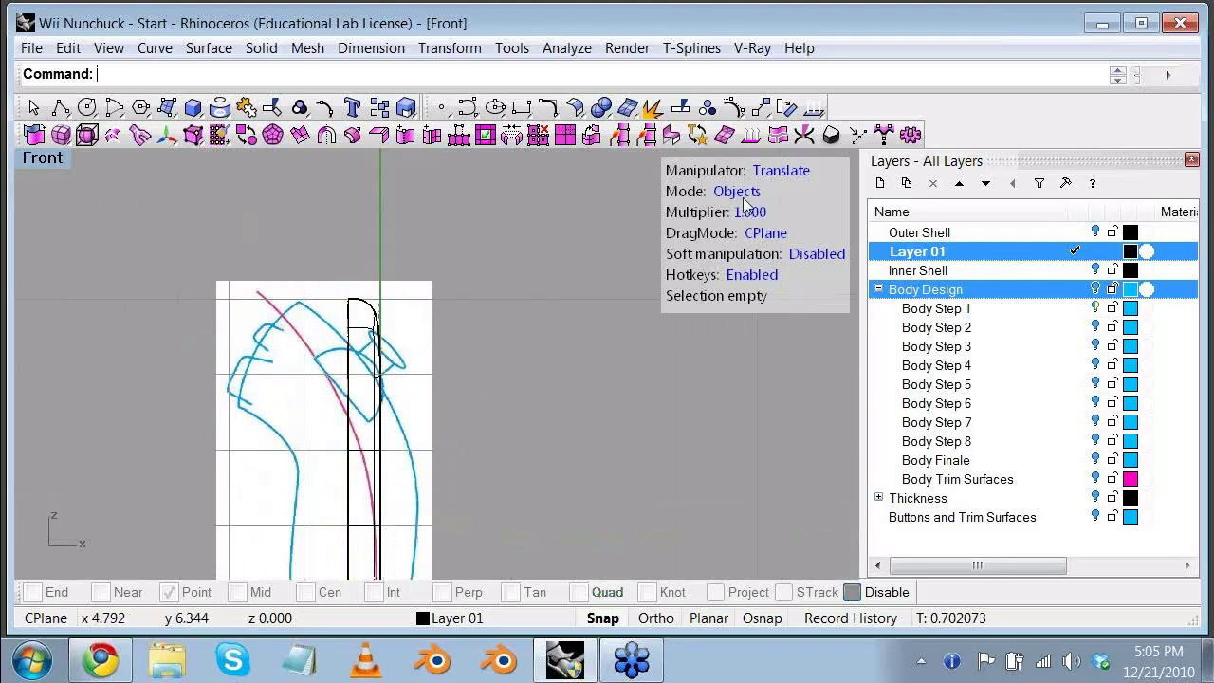
left_click(735, 195)
left_click_drag(308, 267, 307, 331)
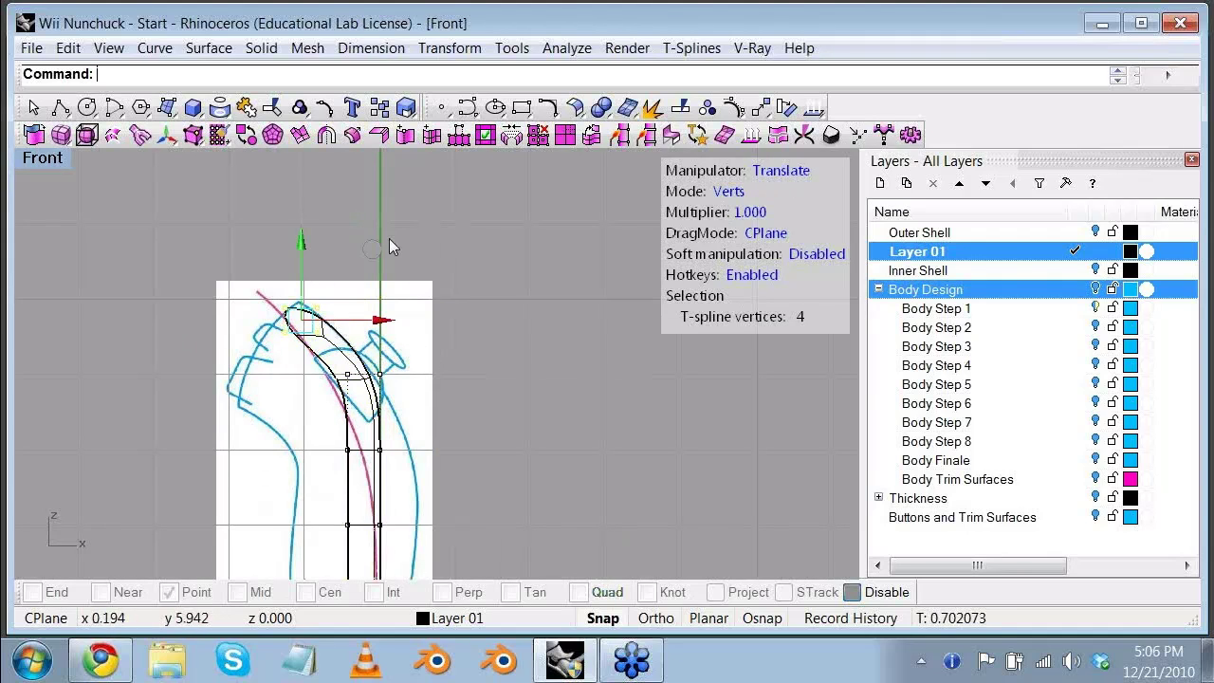
Step: Rotate the four uppermost vertices to follow the slanted tip of the outline and nudge them up to its peak
key("r")
key("e")
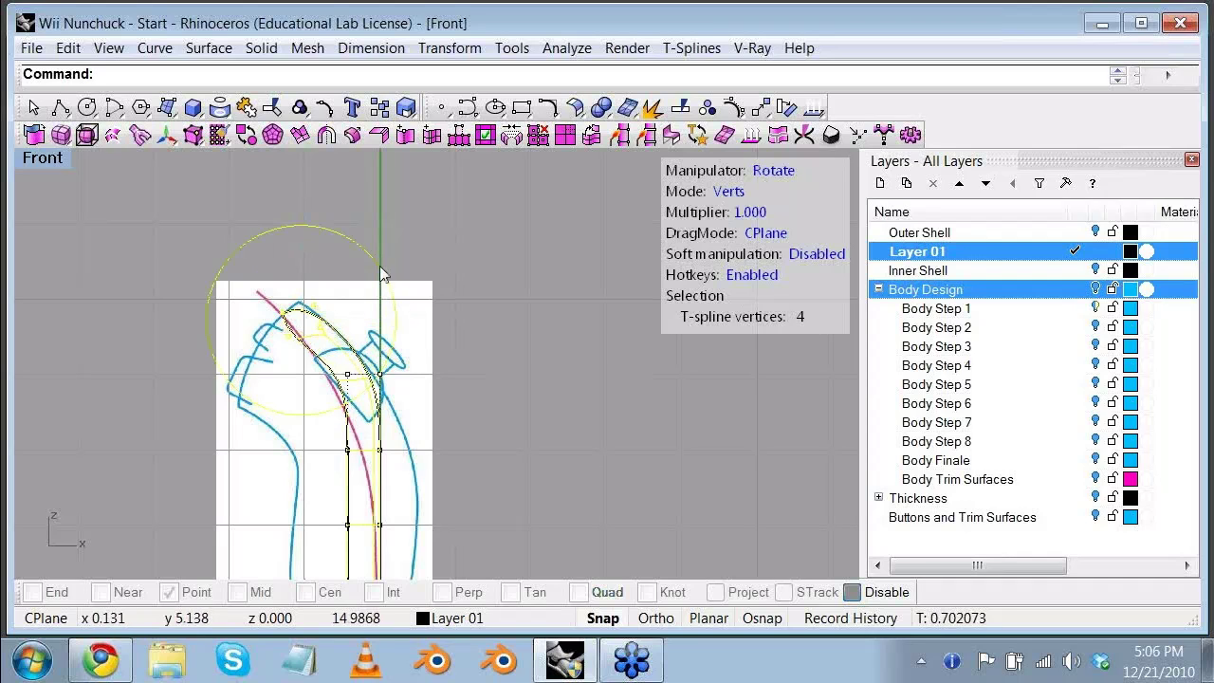
mouse_move(383, 274)
left_mouse_down()
mouse_move(361, 245)
mouse_move(342, 296)
mouse_move(385, 292)
mouse_move(372, 253)
left_mouse_up()
key("w")
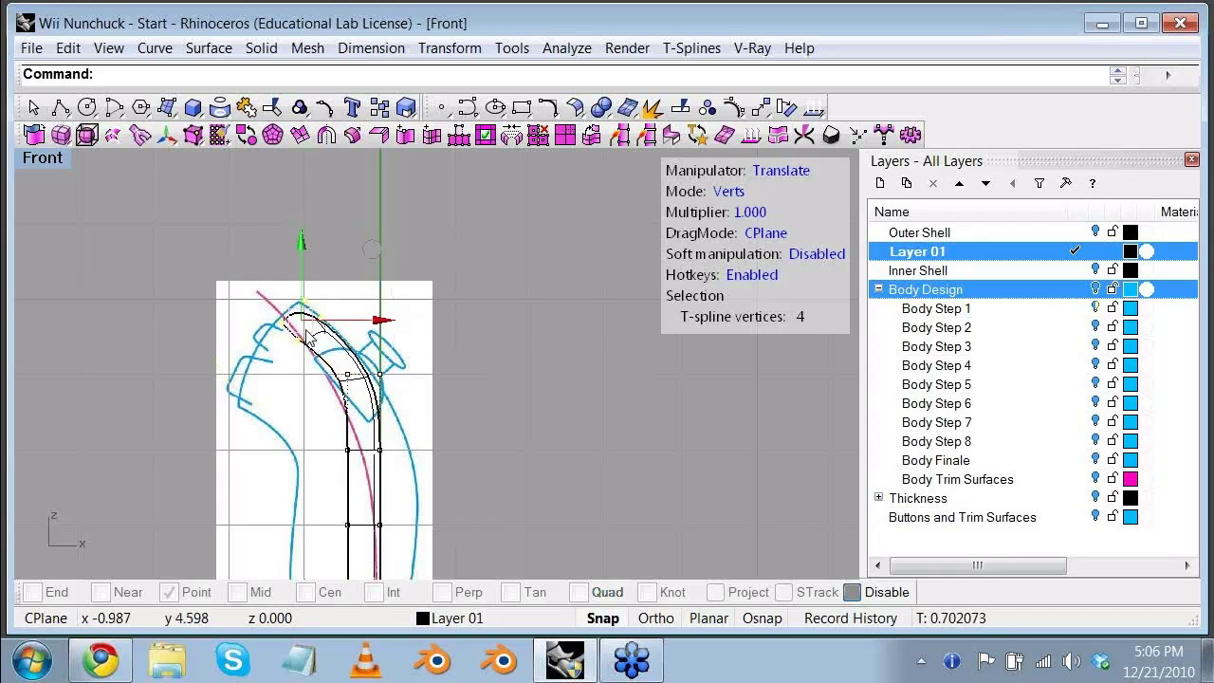
left_click_drag(306, 334, 307, 326)
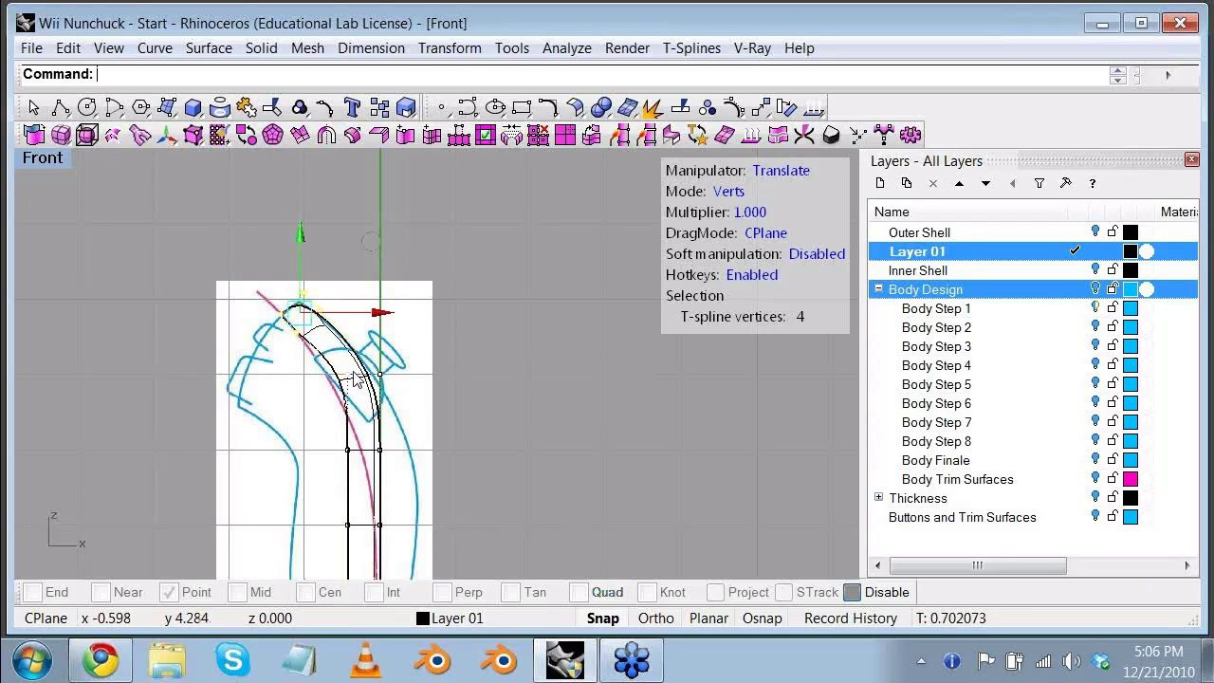
Step: Select the row of three vertices at height 4 and rotate it counterclockwise to follow the body's bend
left_click(348, 379)
left_click_drag(347, 379, 385, 383)
key("e")
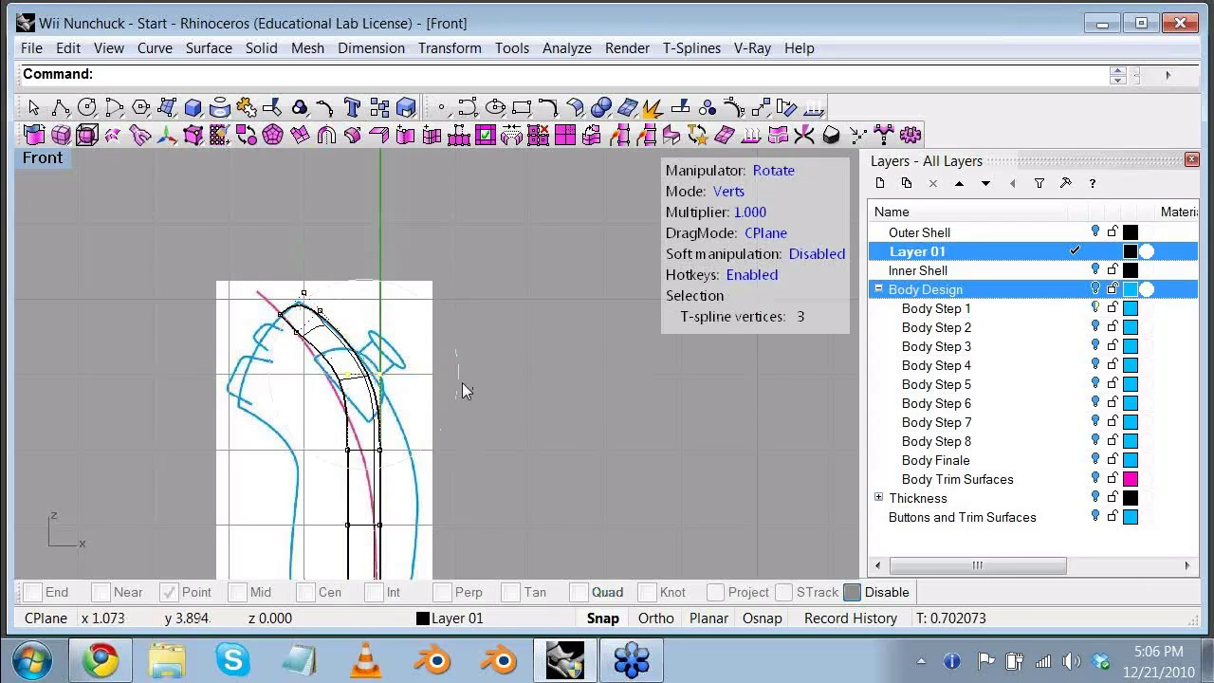
left_click_drag(461, 378, 446, 336)
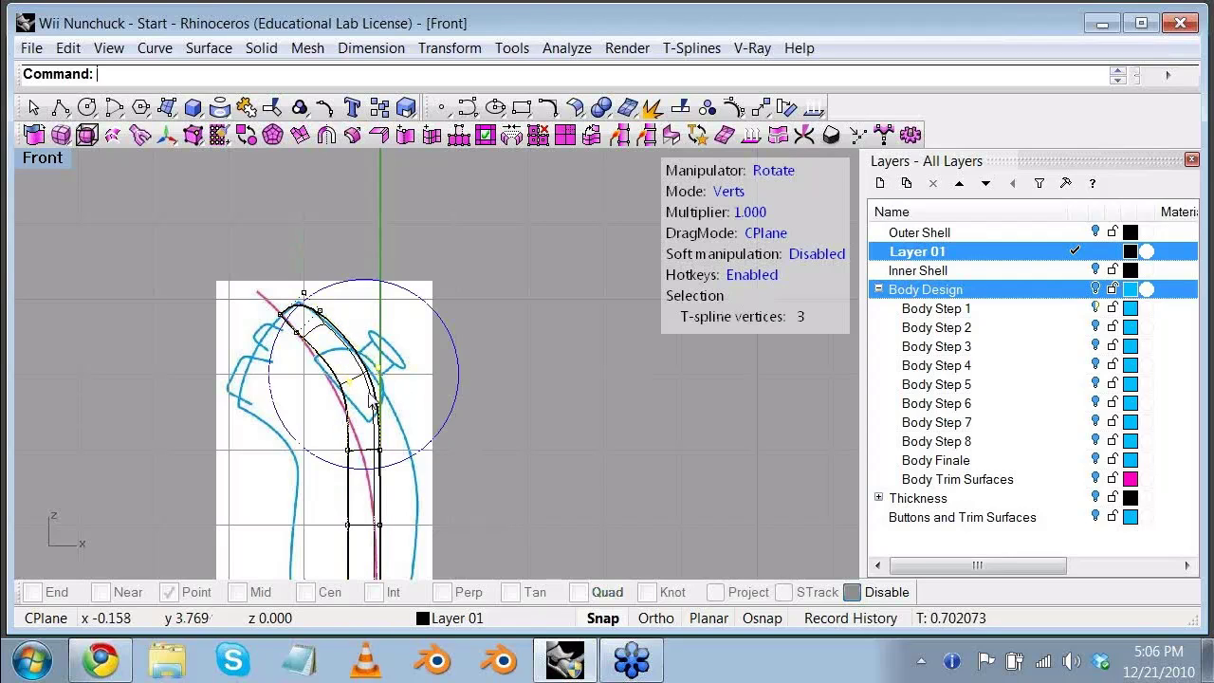
Step: Move the lower vertex rows, from height 3 down to the bottom, in the X direction so the strip follows the pink curve
key("w")
left_click_drag(364, 387, 459, 453)
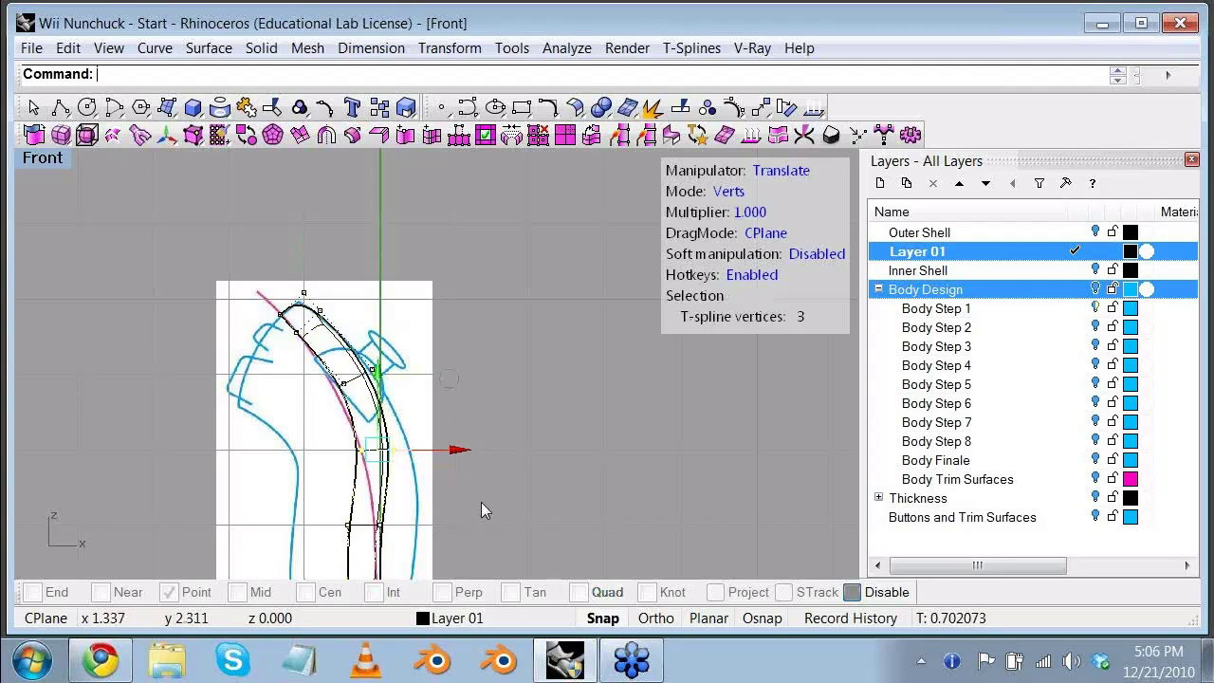
right_click_drag(481, 501, 459, 325)
right_click_drag(427, 202, 425, 191)
left_click_drag(283, 329, 377, 350)
left_click_drag(420, 334, 458, 338)
left_click_drag(296, 400, 453, 412)
left_click_drag(287, 458, 372, 529)
left_click_drag(419, 496, 445, 495)
Step: Restore the four-view layout and move the centreline vertices at heights 3, 2 and 4 outward to fit the blue back outline
right_click_drag(425, 290, 423, 431)
left_click(367, 394)
scroll(400, 364, "up", 2)
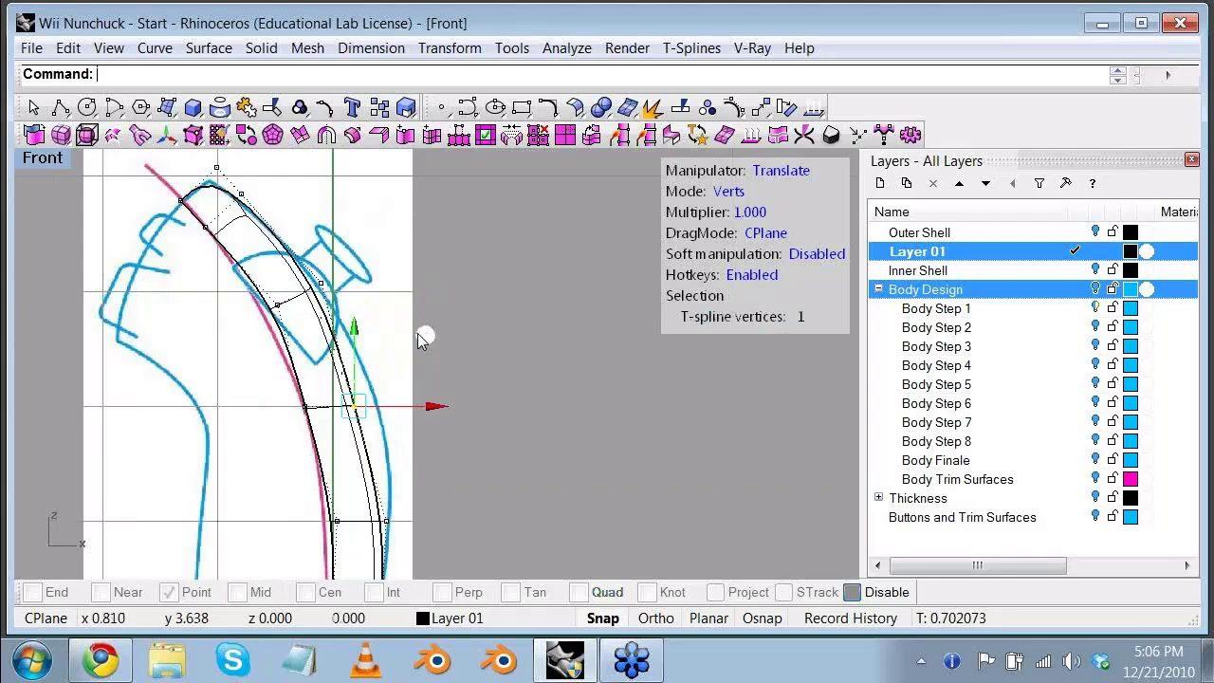
scroll(422, 339, "down", 1)
double_click(47, 158)
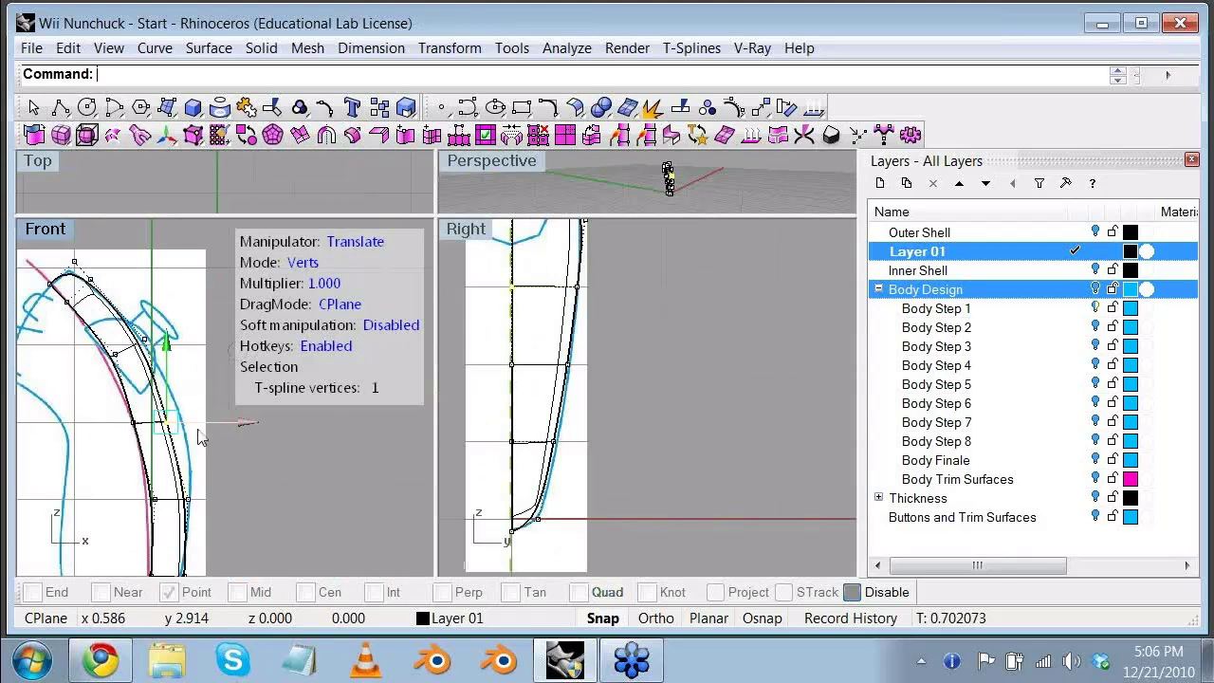
left_click_drag(169, 429, 277, 505)
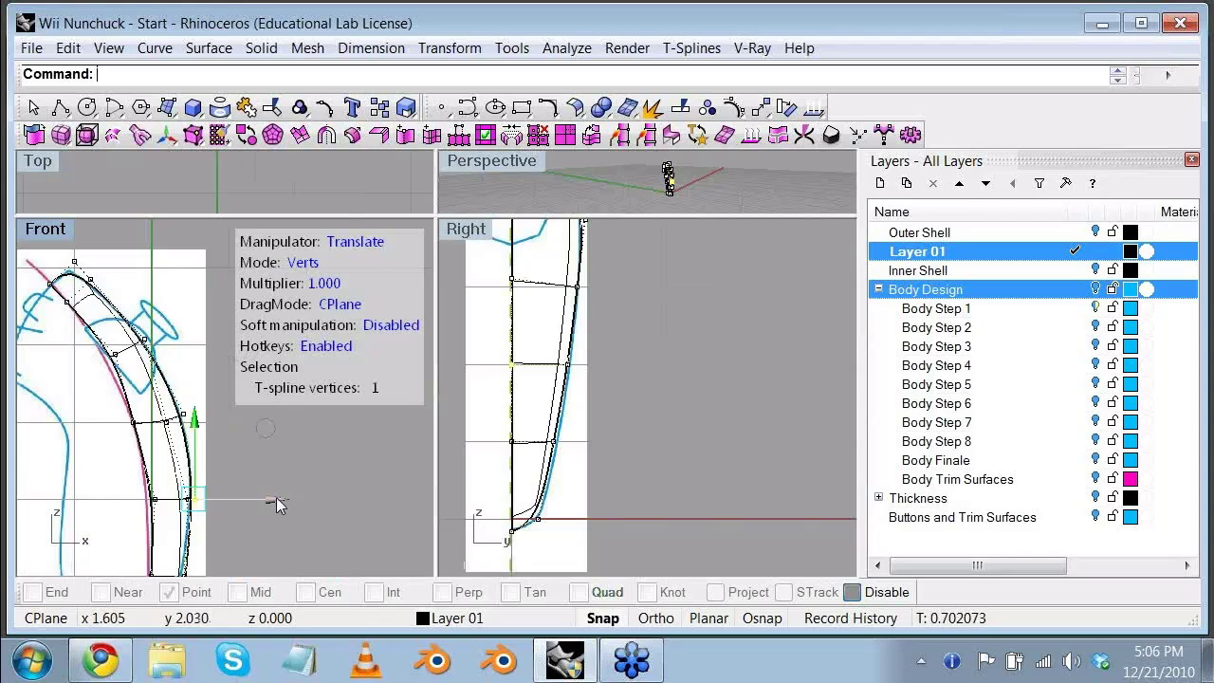
left_click(153, 342)
left_click_drag(145, 339, 152, 335)
Step: Move the two lowest vertices on the back side in negative X to fit the outline, and check the shape in Perspective
right_click_drag(174, 371, 181, 265)
right_click_drag(189, 458, 189, 406)
left_click_drag(174, 482, 253, 502)
scroll(222, 378, "down", 2)
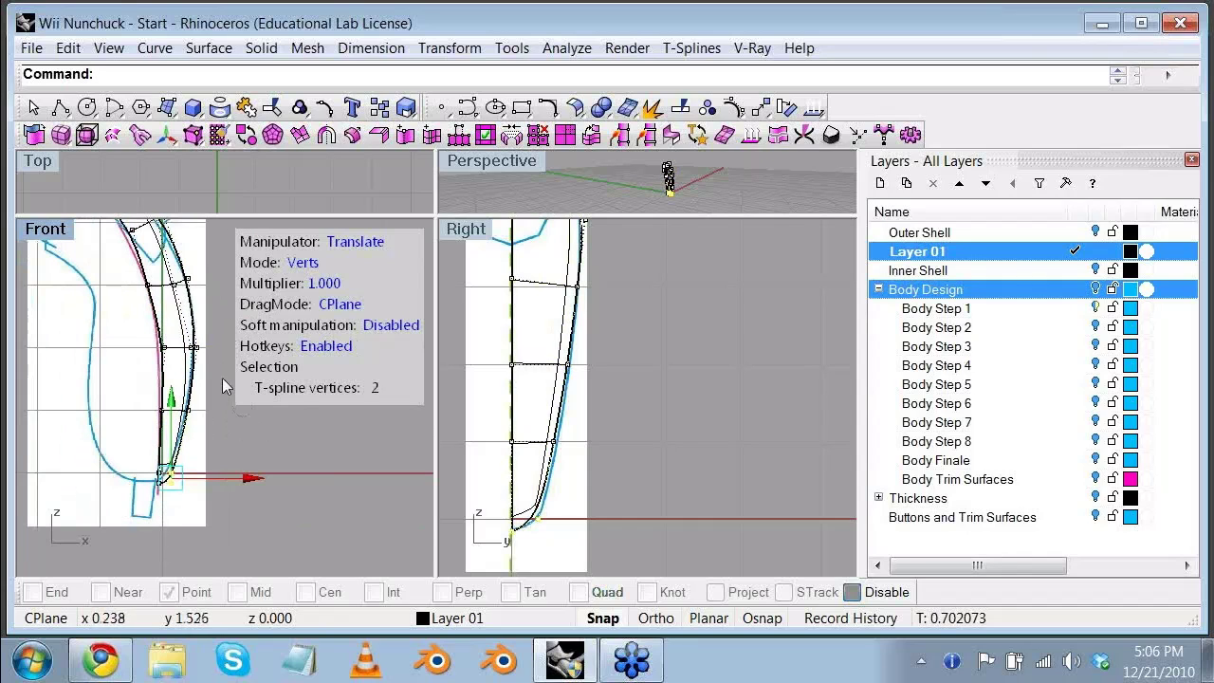
double_click(520, 164)
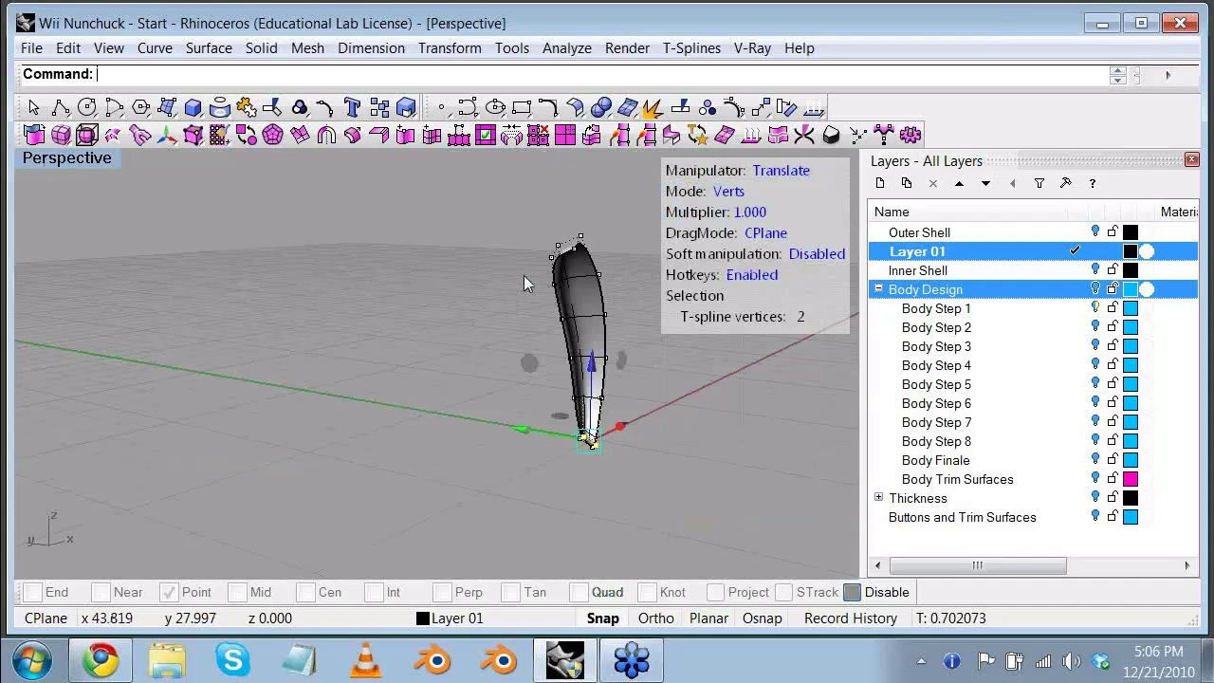
right_click_drag(524, 275, 598, 265)
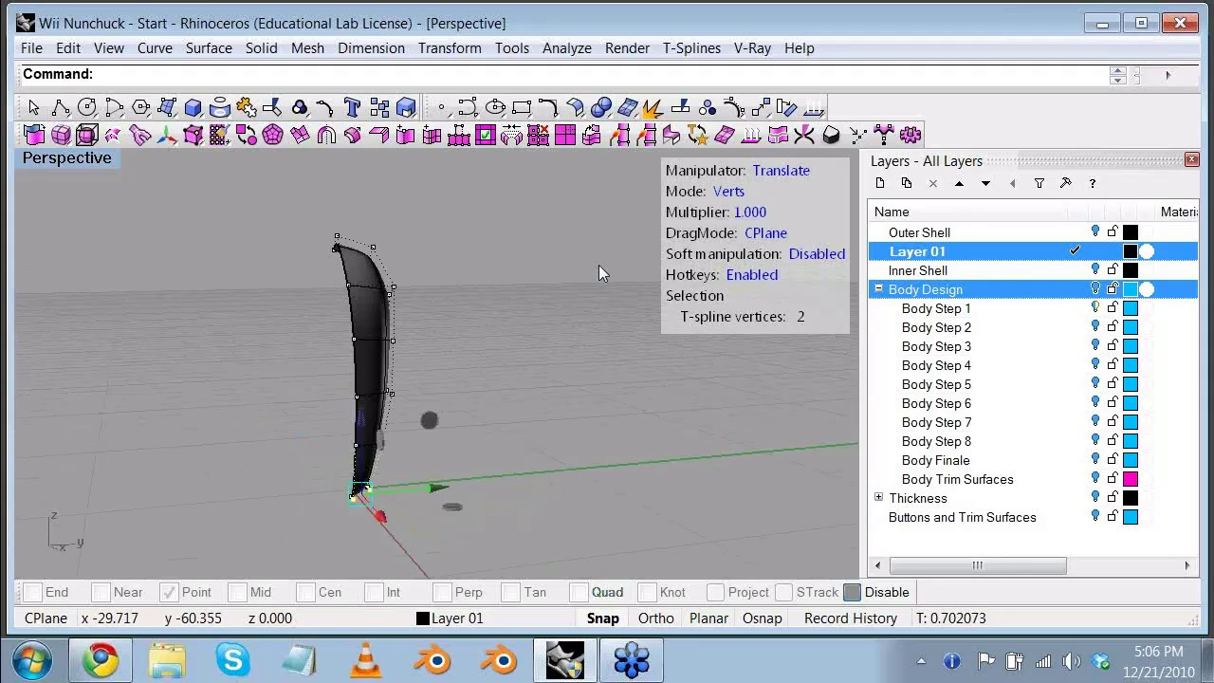
key("ctrl+m")
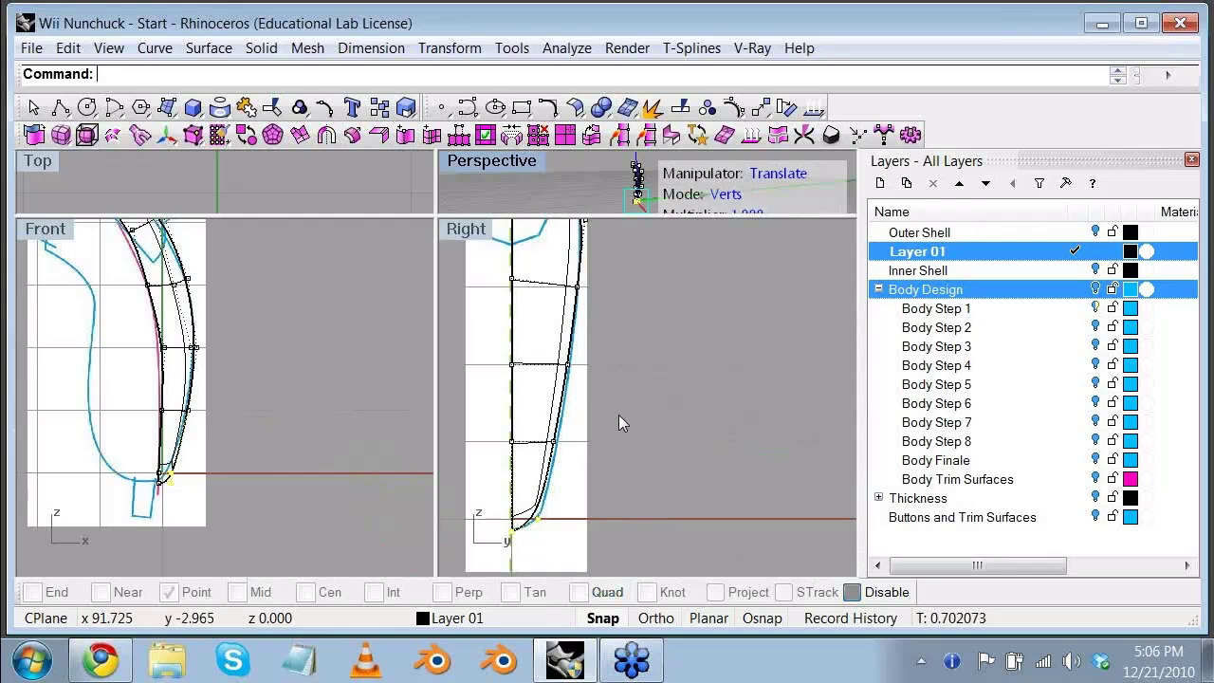
Step: Move the extruded-edge vertices at heights 2 and 1 slightly in negative X onto the pink curve in the Front view
scroll(147, 347, "up", 2)
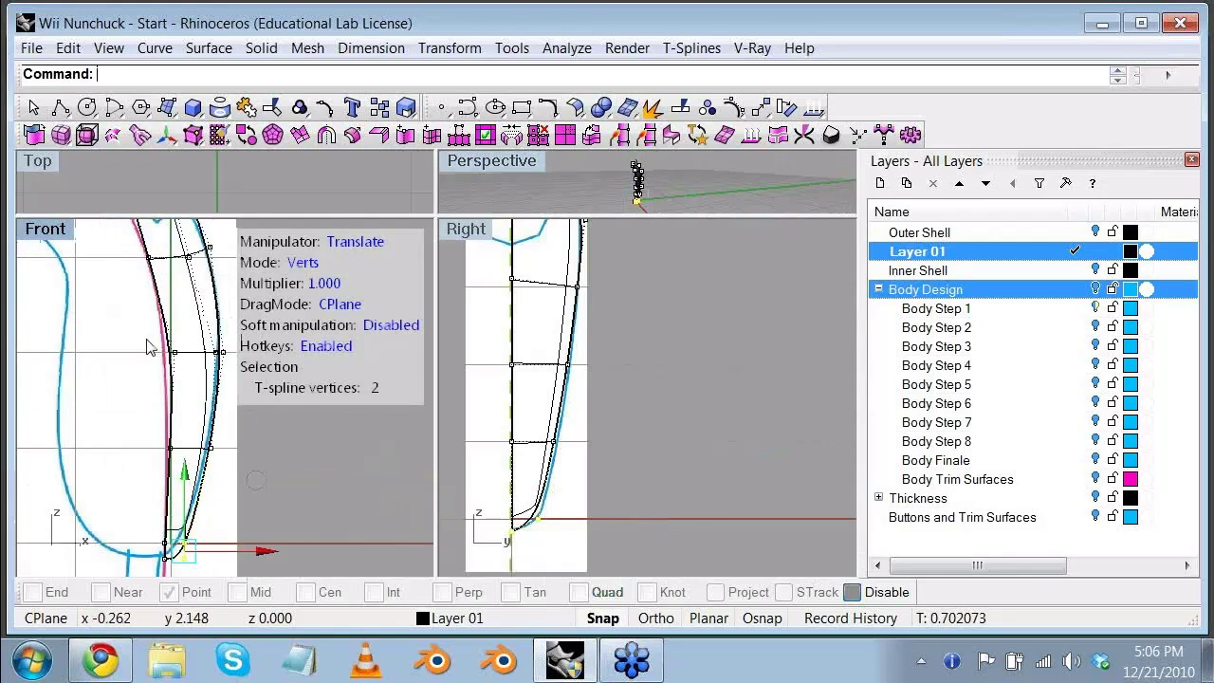
left_click(174, 352)
right_click_drag(241, 481, 205, 479)
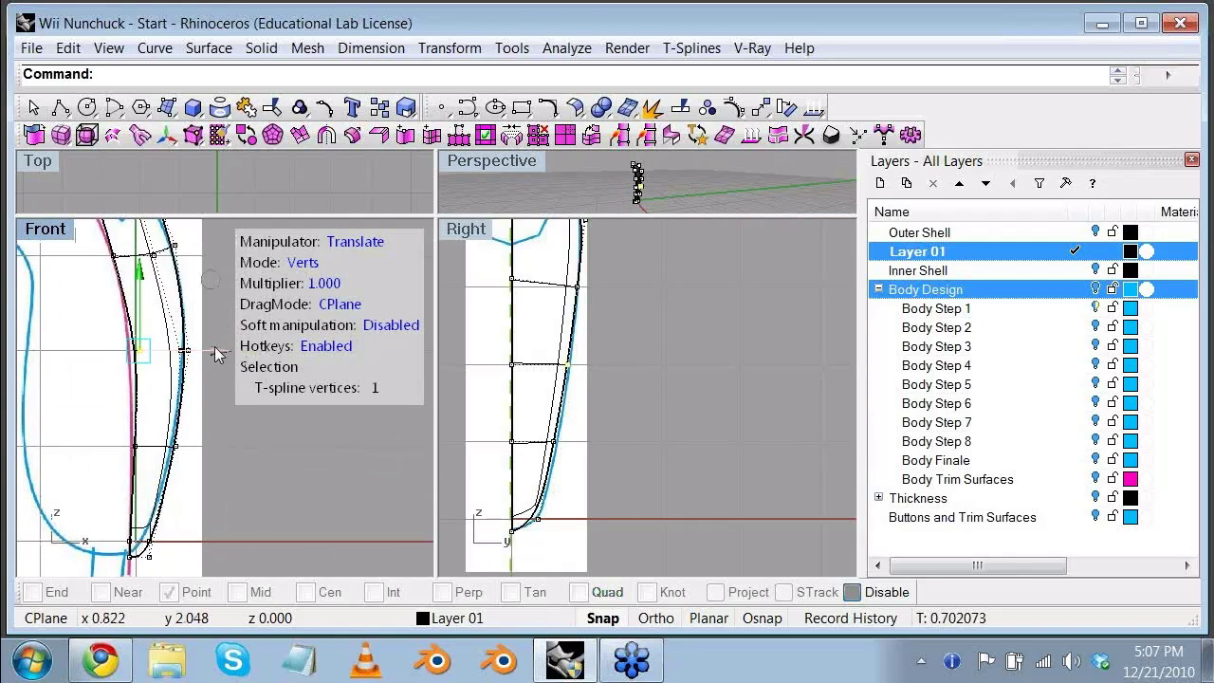
left_click(209, 355)
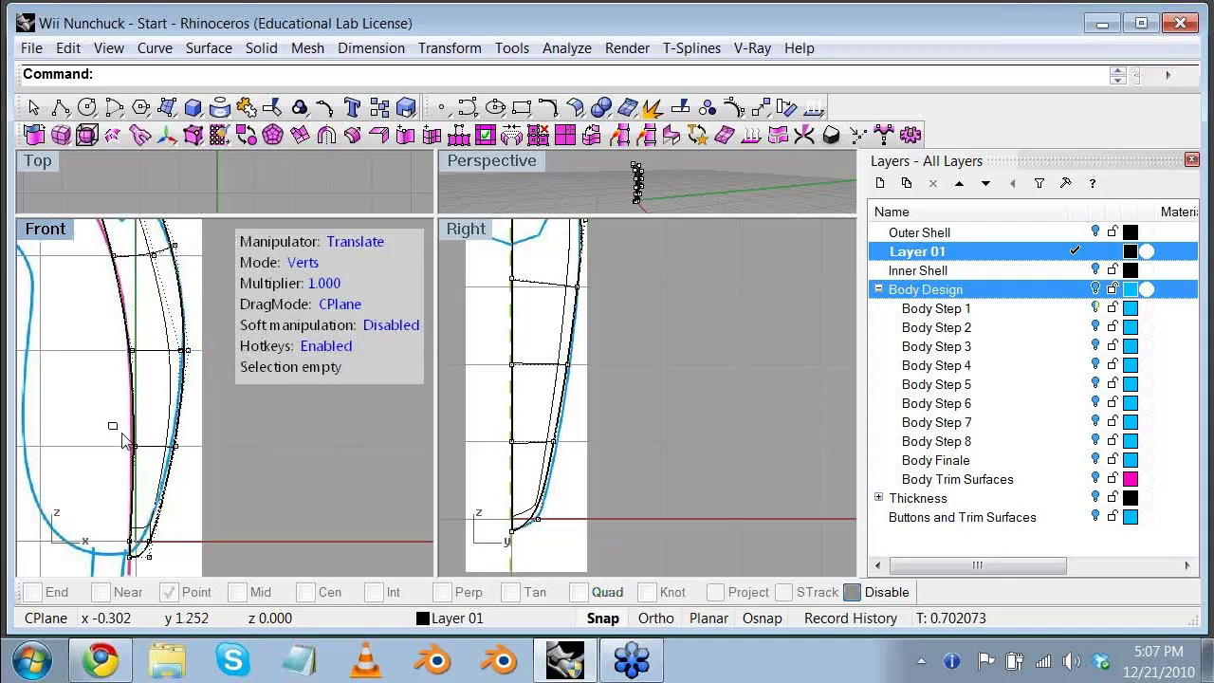
left_click(140, 453)
left_click_drag(213, 447, 210, 448)
Step: Adjust the extruded-edge vertices at heights 4 and 3 so the surface edge follows the upper part of the pink curve
scroll(155, 391, "down", 4)
right_click_drag(140, 342, 159, 482)
scroll(118, 389, "up", 3)
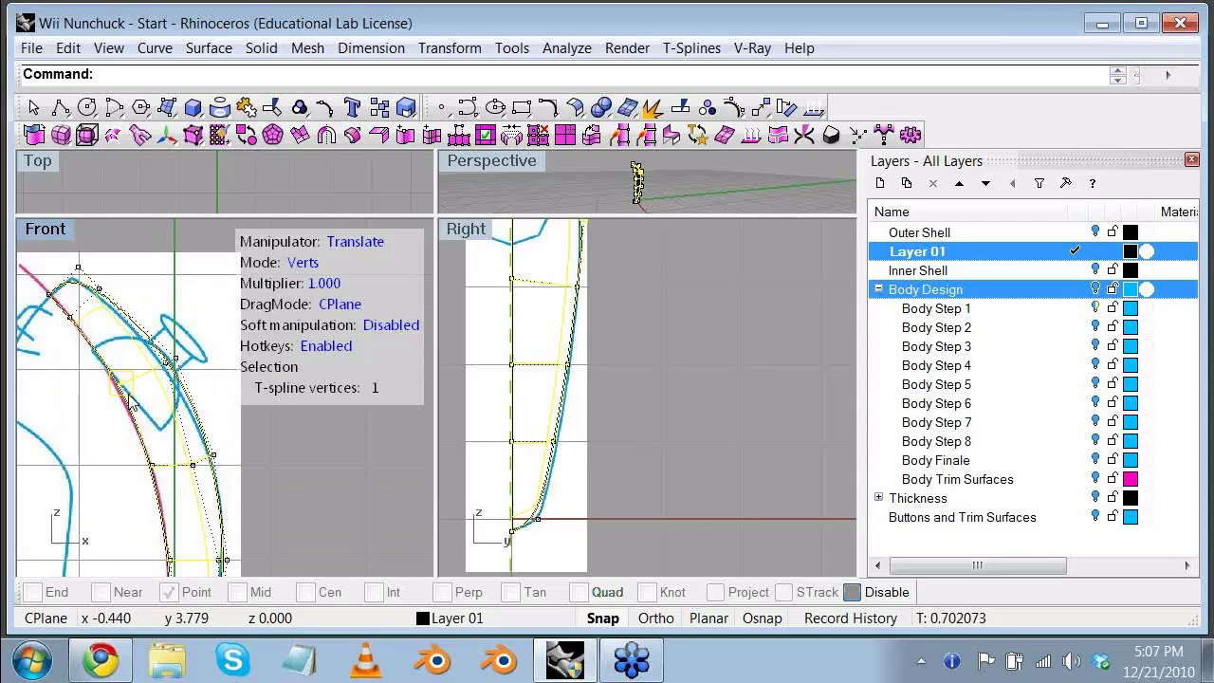
scroll(113, 404, "down", 4)
scroll(132, 441, "up", 4)
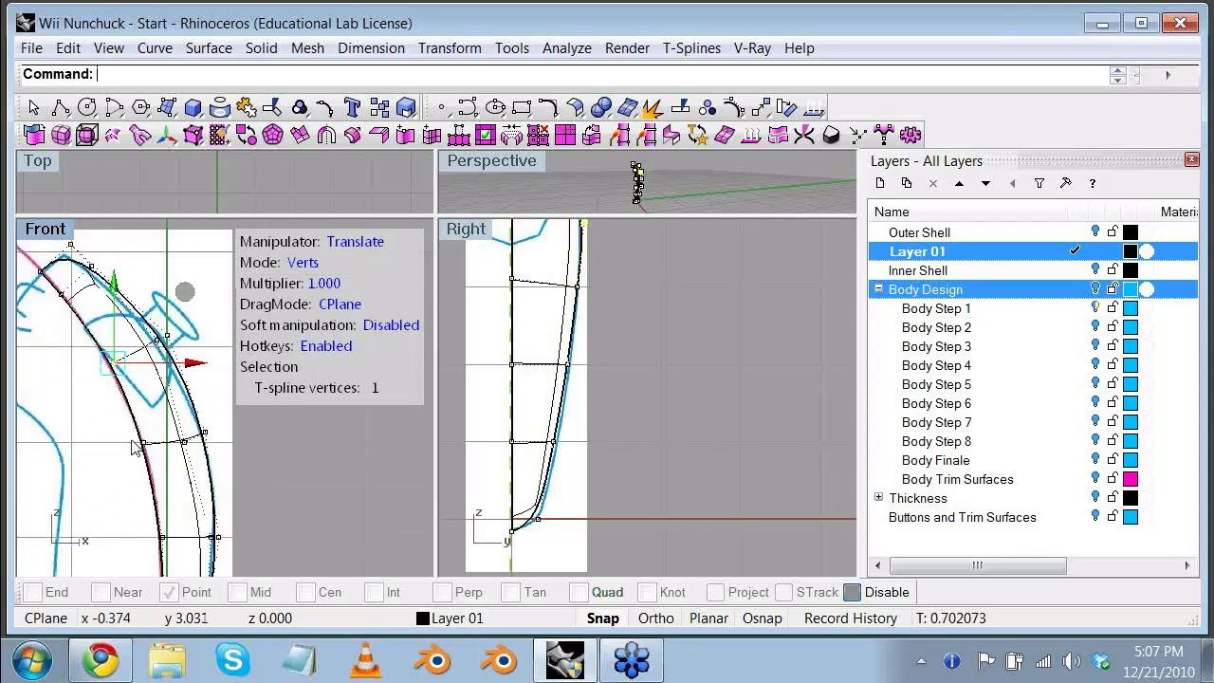
left_click_drag(133, 448, 193, 456)
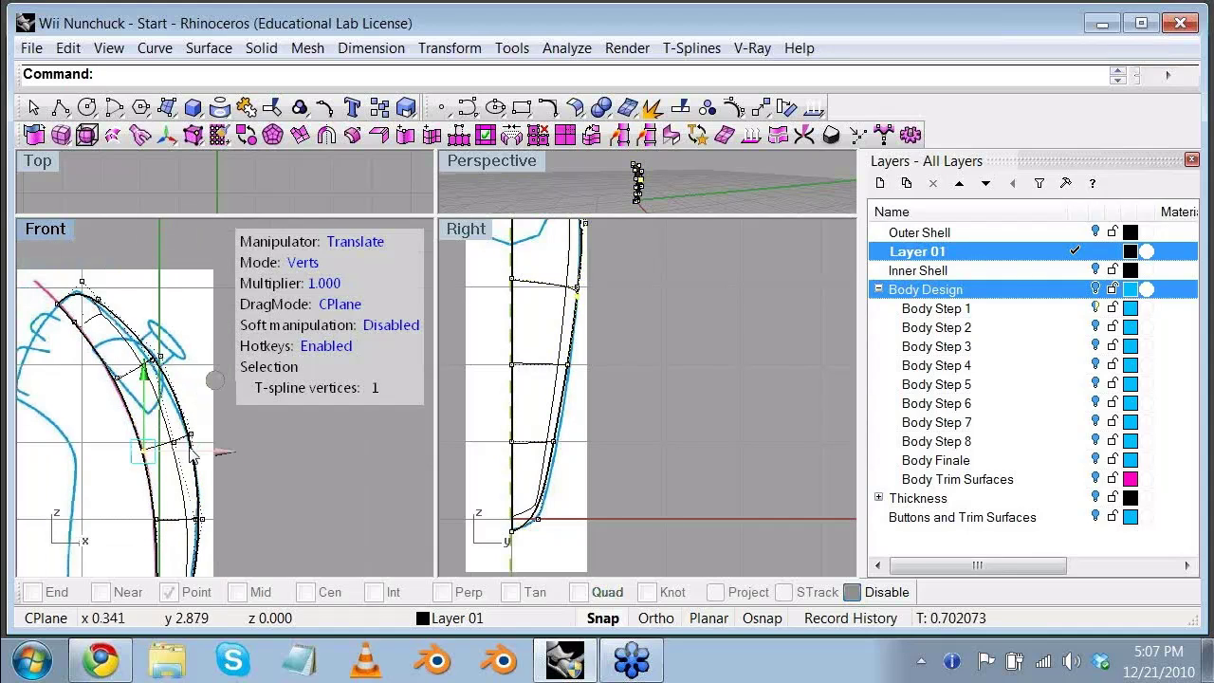
scroll(207, 387, "up", 5)
scroll(137, 336, "down", 7)
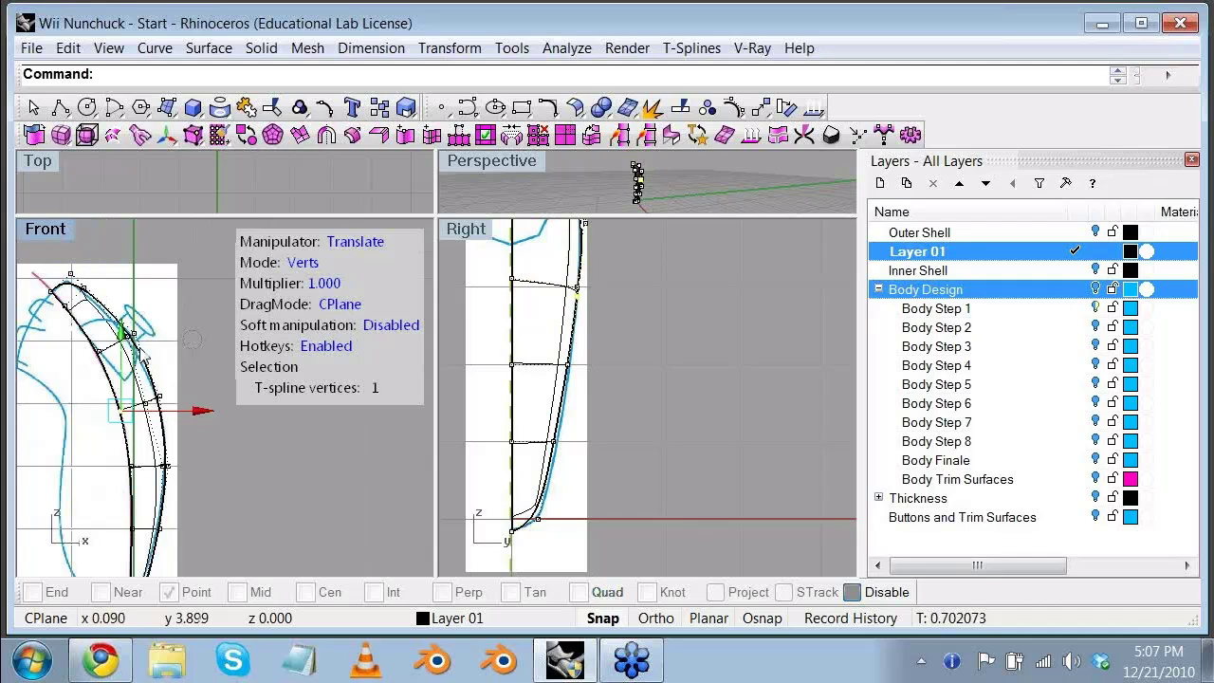
Step: Select the complete loop of seven edges along the strip's open side and inspect the selection in Perspective
double_click(53, 232)
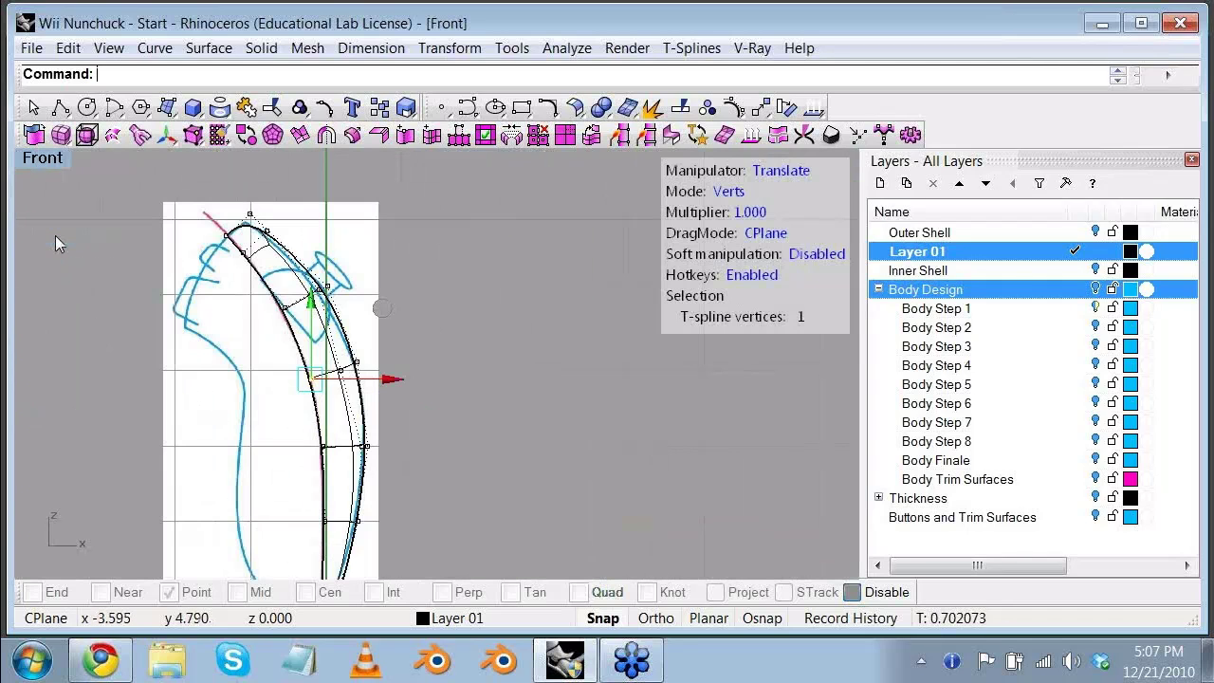
left_click(728, 191)
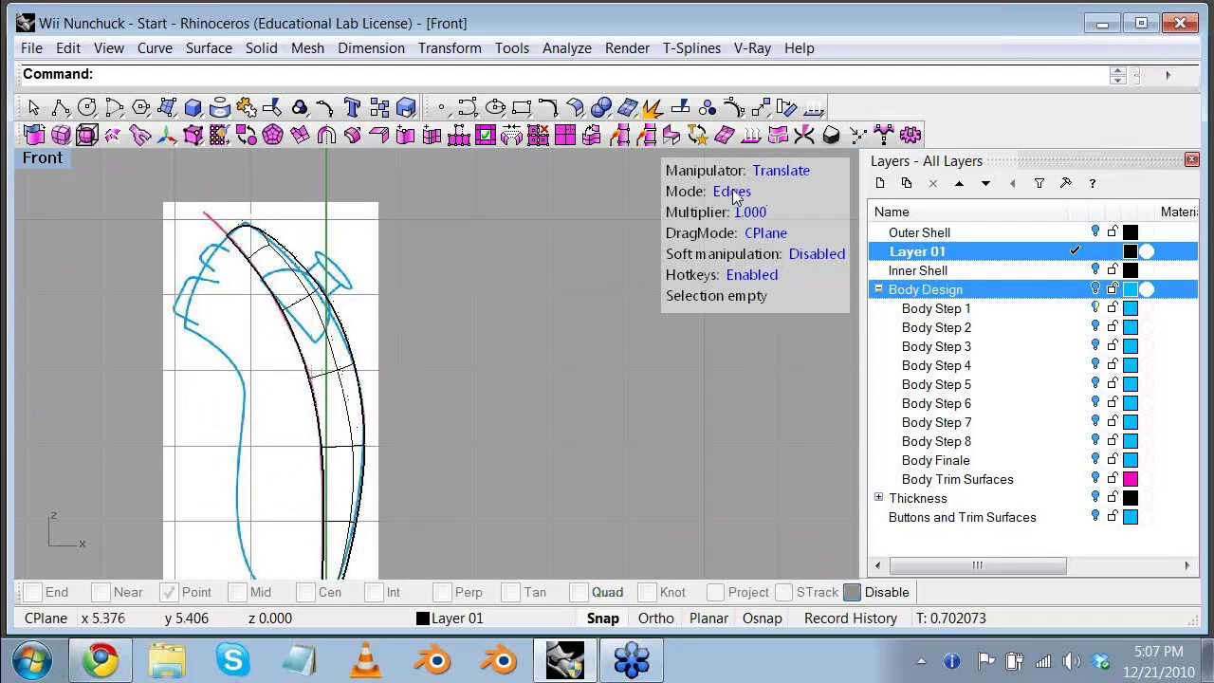
left_click(261, 283)
double_click(43, 157)
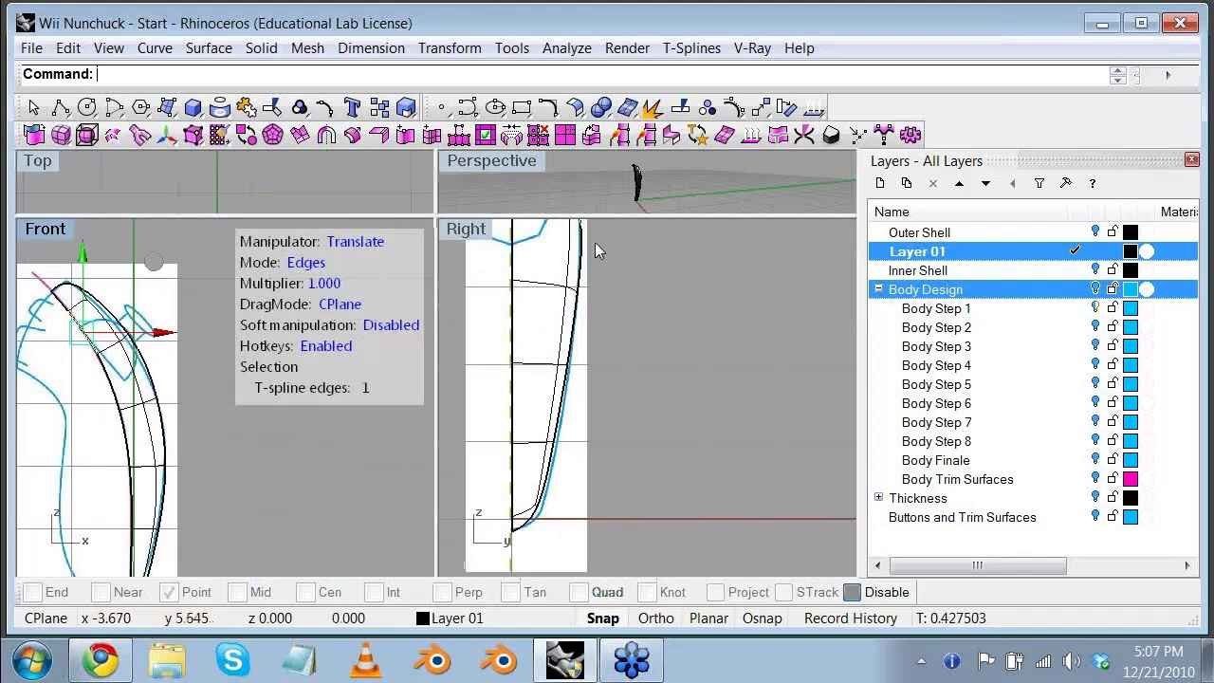
left_click(504, 160)
double_click(504, 160)
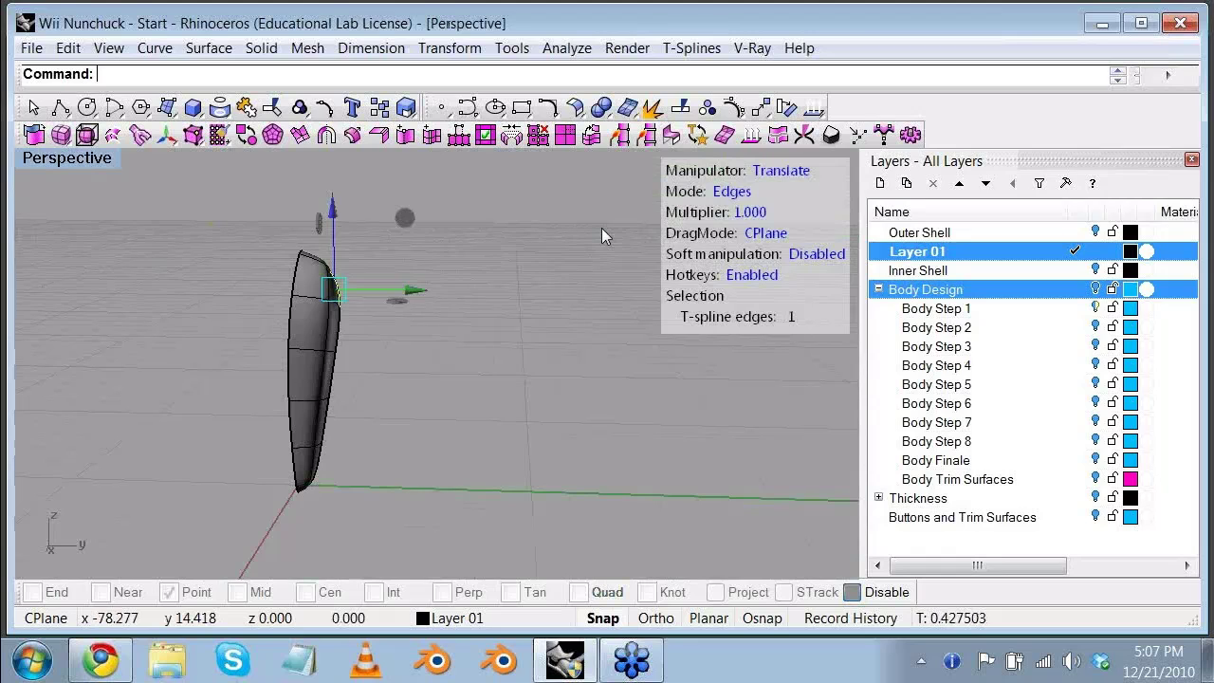
right_click_drag(601, 227, 386, 267)
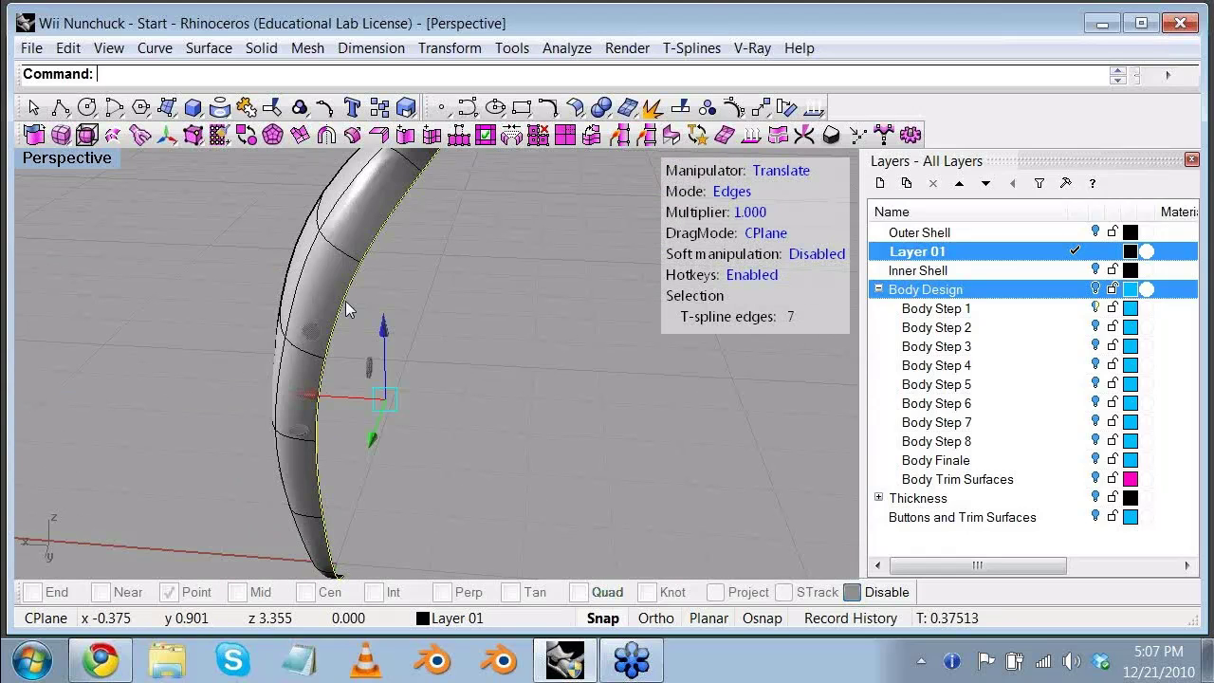
scroll(345, 301, "down", 3)
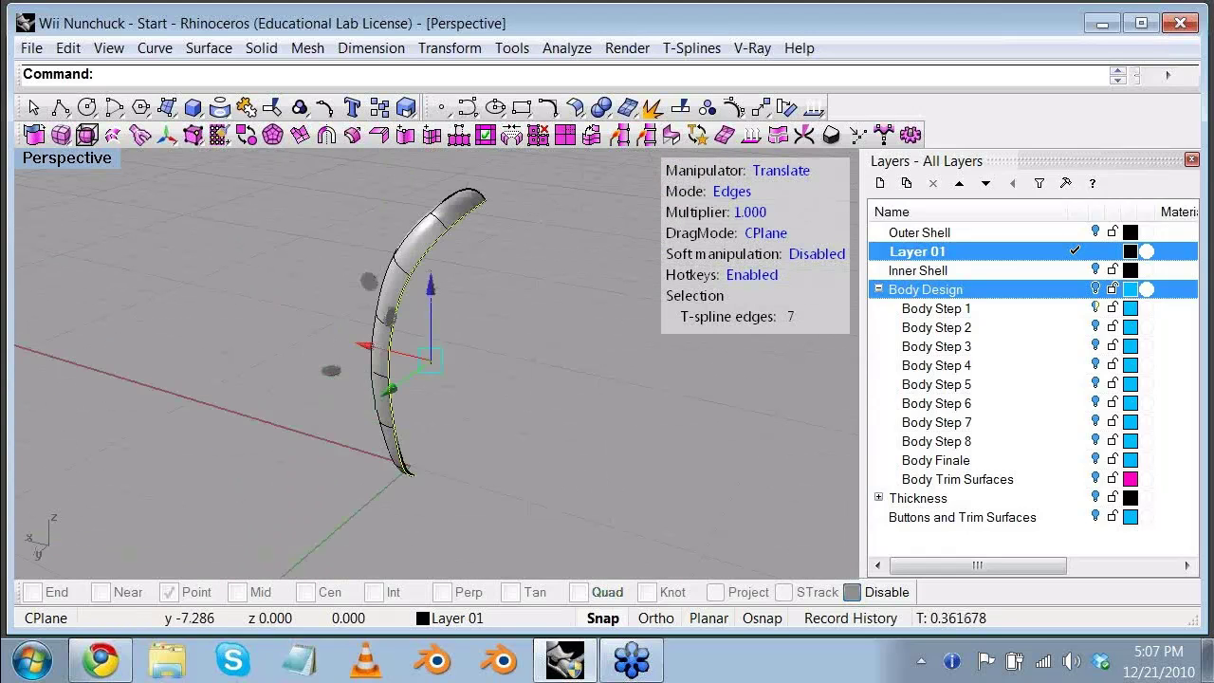
right_click_drag(531, 361, 507, 384)
right_click_drag(569, 341, 545, 339)
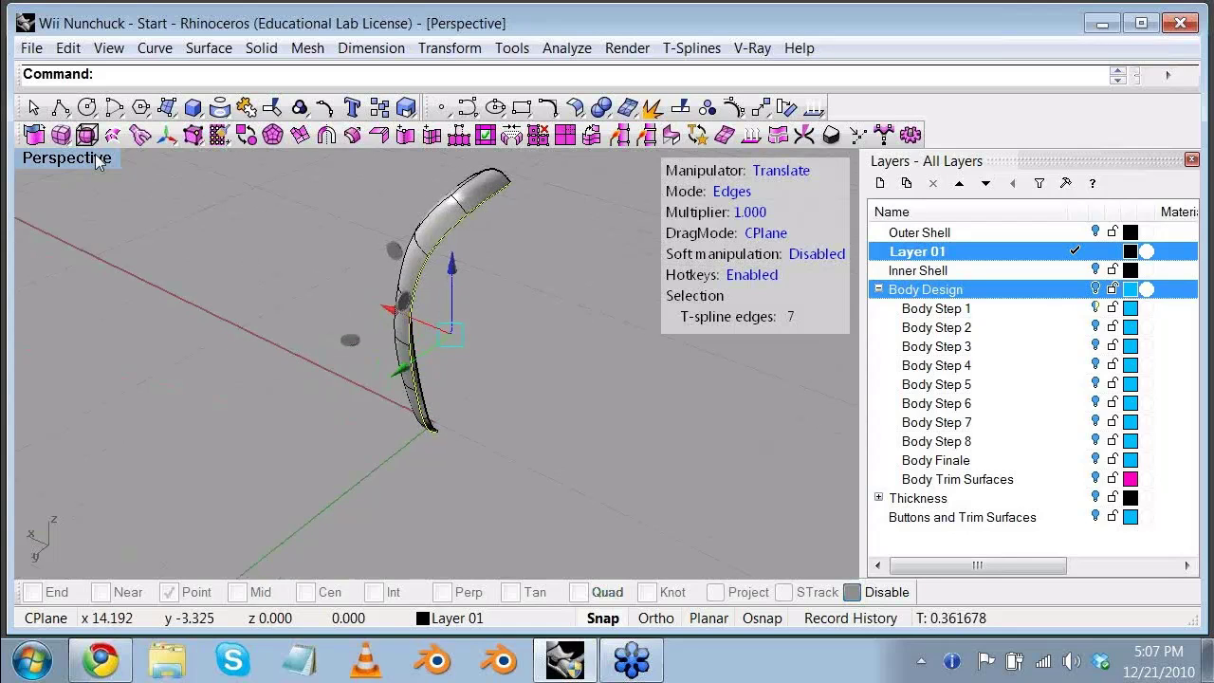
Step: Extrude the seven selected edges in negative X from the pink curve in the Front view
double_click(99, 159)
scroll(184, 363, "down", 4)
right_click_drag(198, 395, 224, 373)
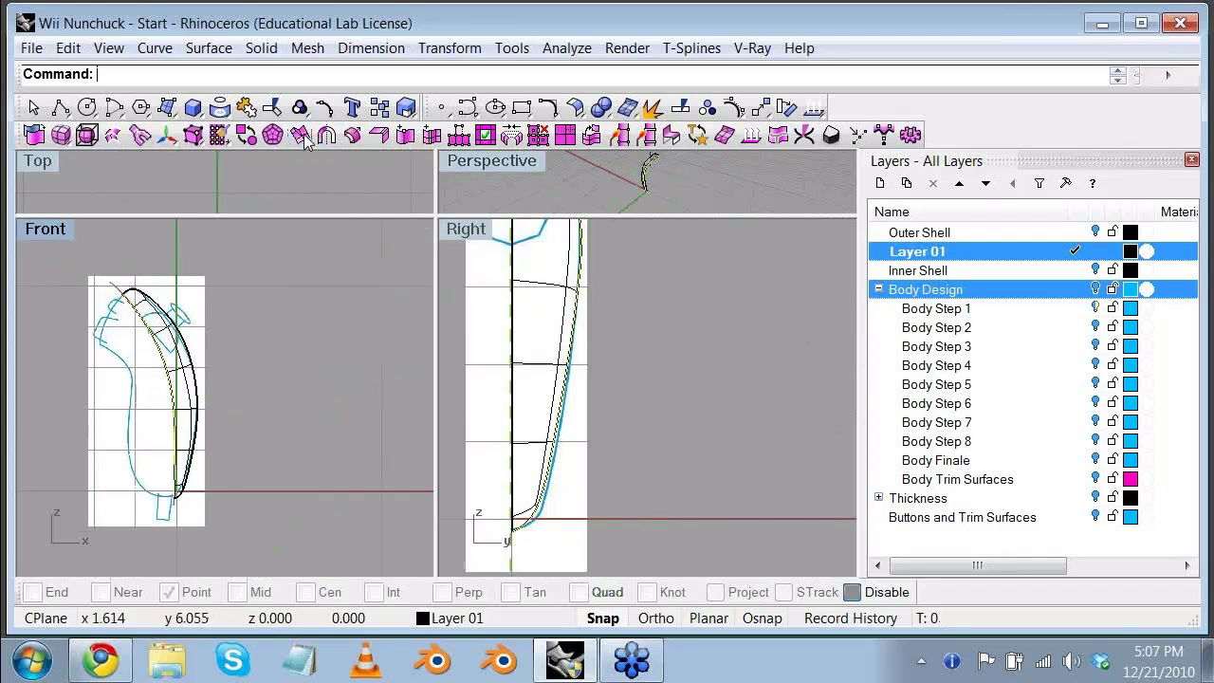
scroll(145, 377, "up", 1)
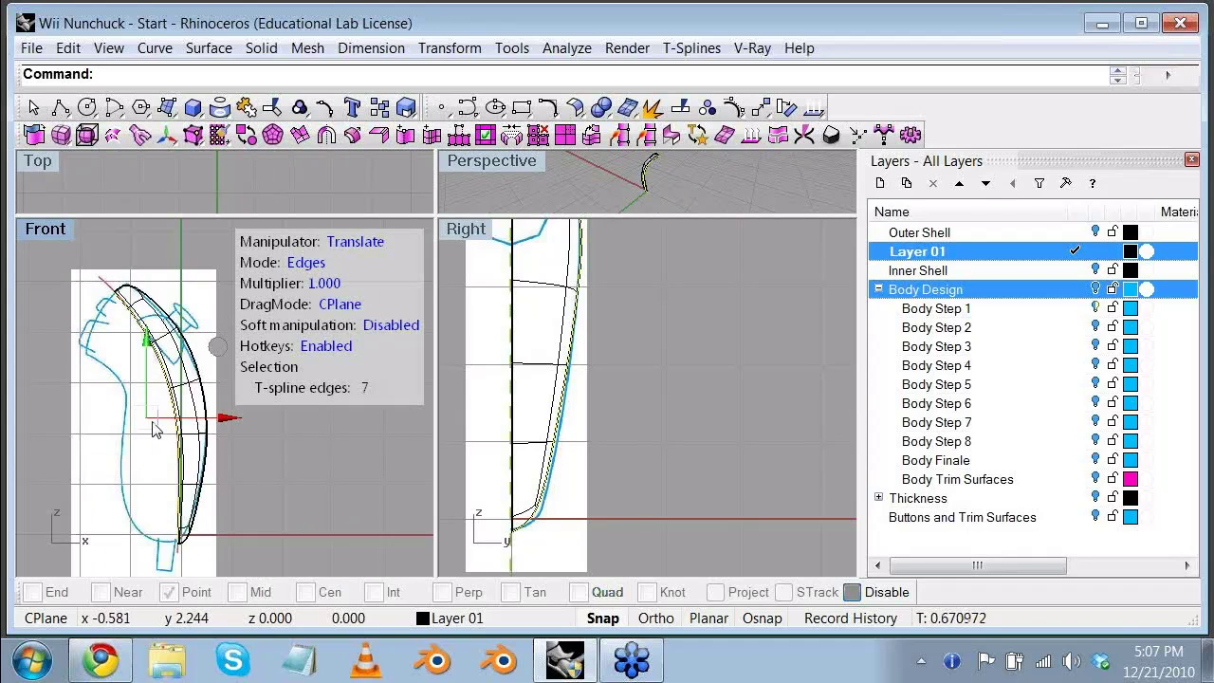
left_click_drag(144, 423, 108, 425)
left_click_drag(192, 417, 195, 426)
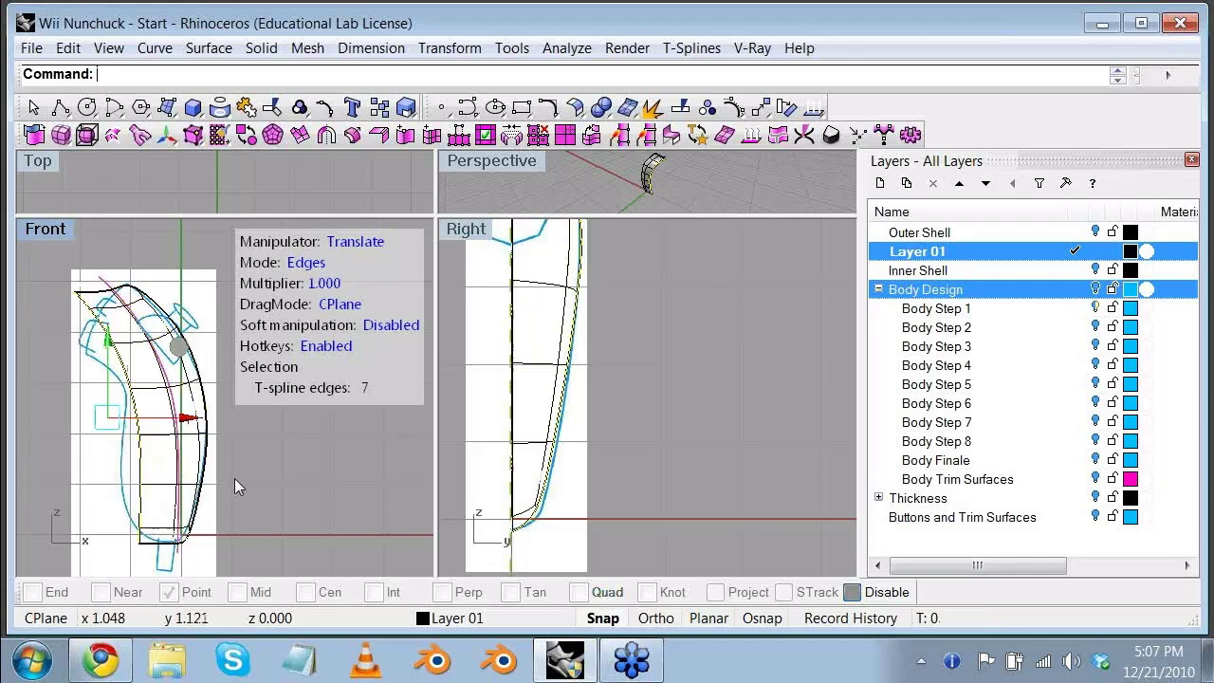
Step: Reposition the upper vertices of the newly extruded edge in the Front view to carry the shape toward the front trigger outline
double_click(47, 230)
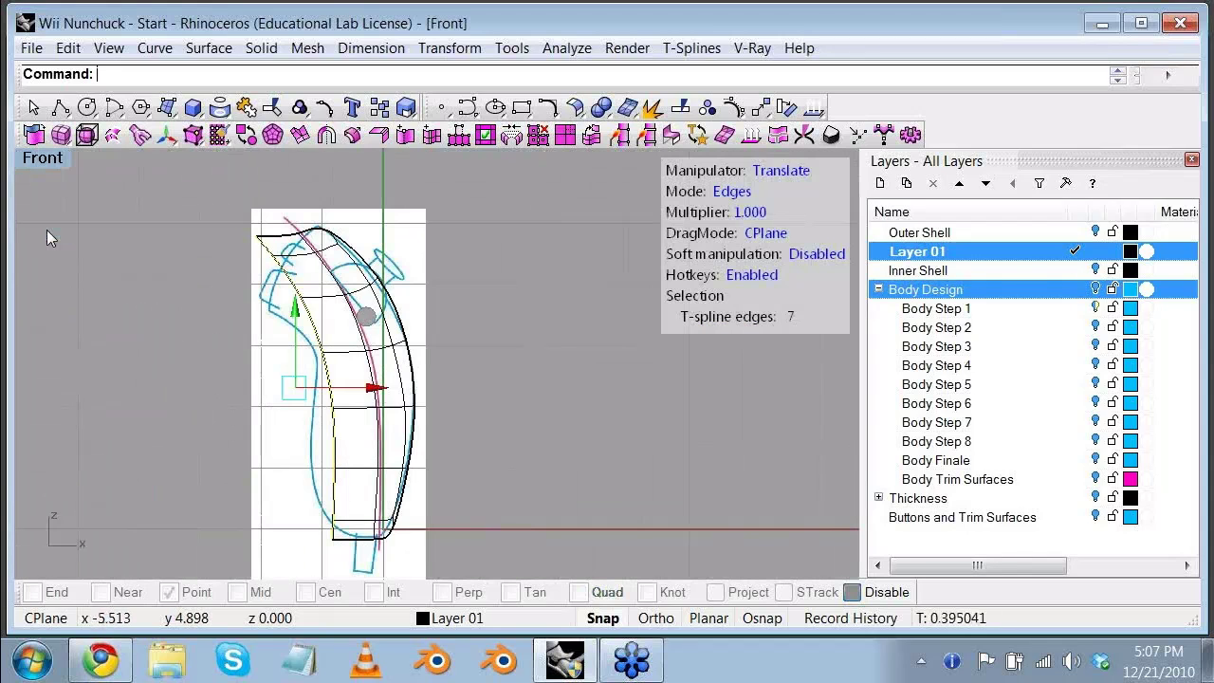
left_click(730, 192)
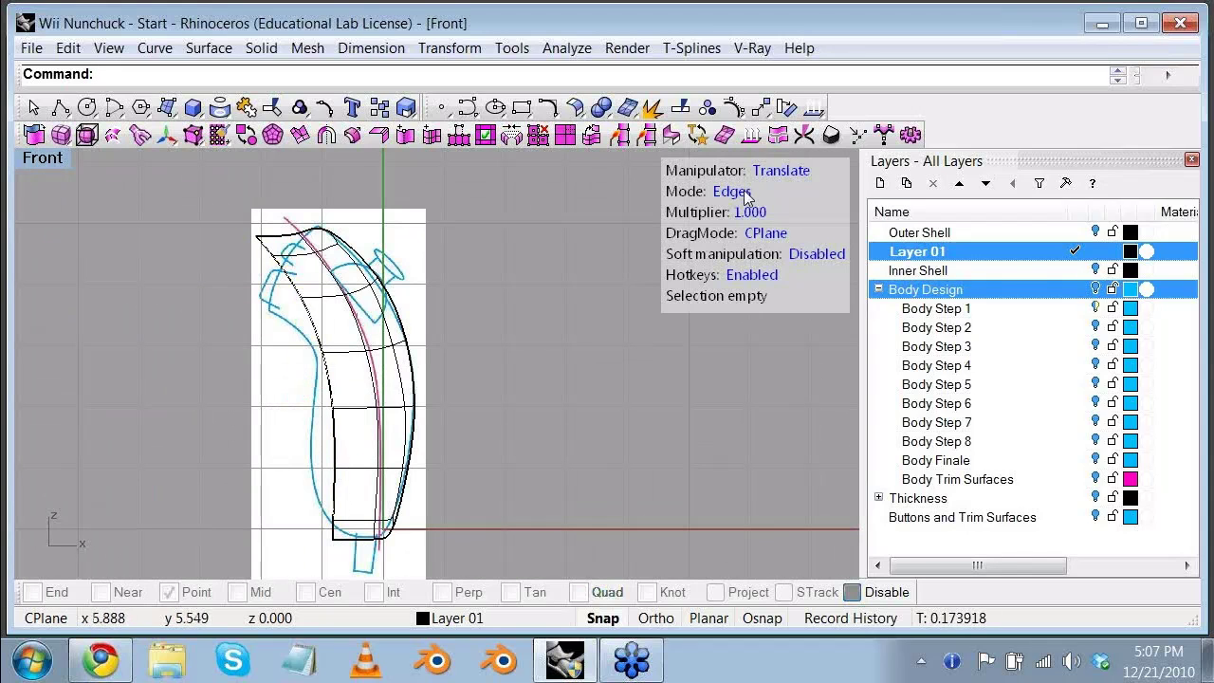
left_click(736, 191)
left_click_drag(224, 229, 284, 290)
scroll(270, 261, "up", 3)
mouse_move(250, 247)
left_mouse_down()
mouse_move(340, 358)
mouse_move(357, 434)
left_mouse_up()
left_click(323, 320)
left_click(320, 323)
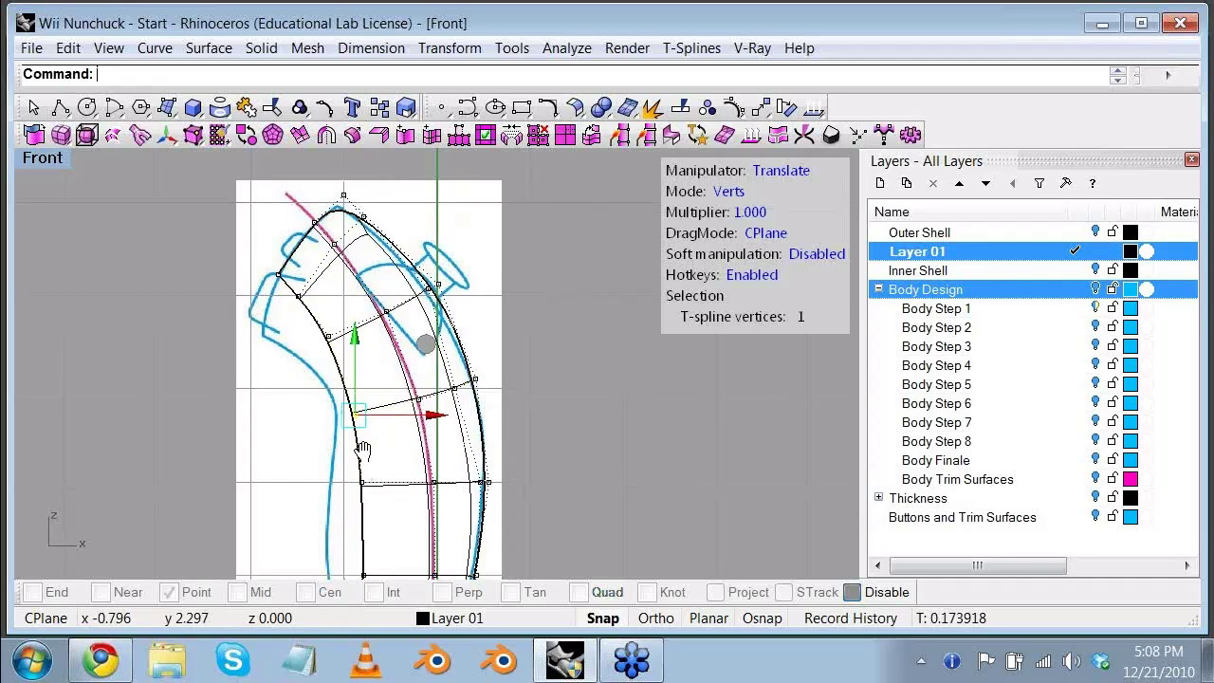
Step: Raise the two lowest vertices of the extruded edge toward the bottom outline and slightly lower the vertex at height 1
right_click_drag(363, 450, 347, 295)
left_click_drag(298, 494, 366, 543)
left_click_drag(347, 454, 351, 434)
right_click_drag(320, 368, 335, 417)
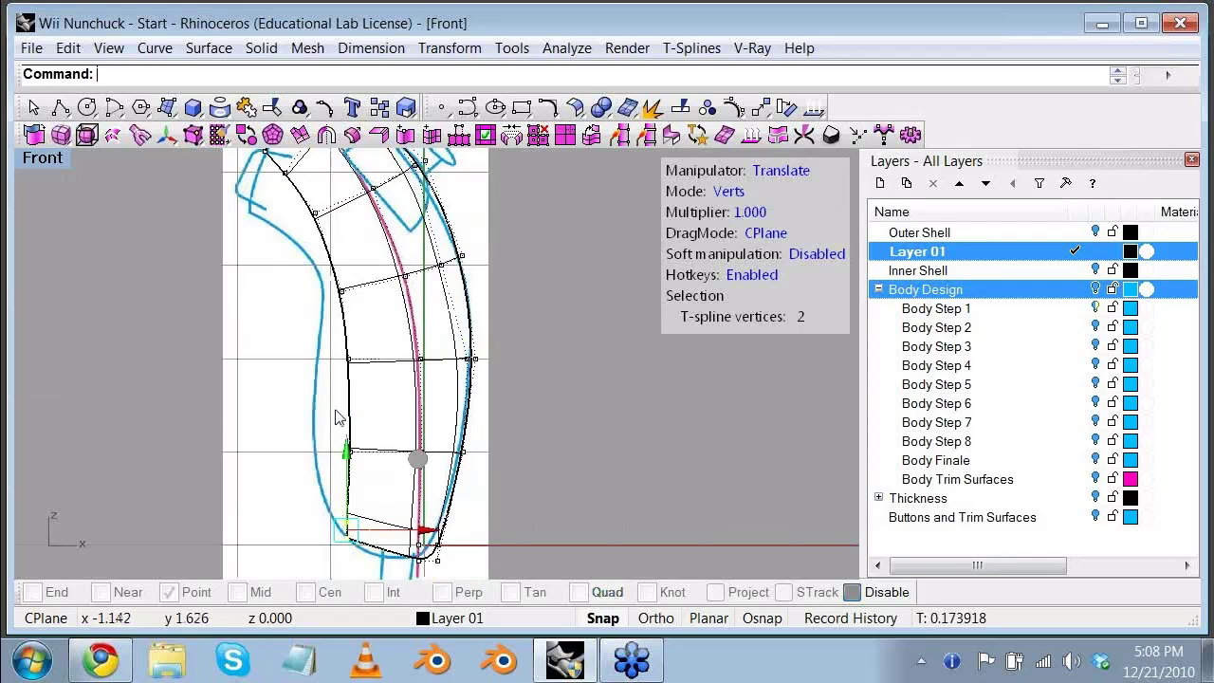
left_click(346, 452)
left_click_drag(348, 376, 350, 379)
right_click_drag(304, 326, 317, 426)
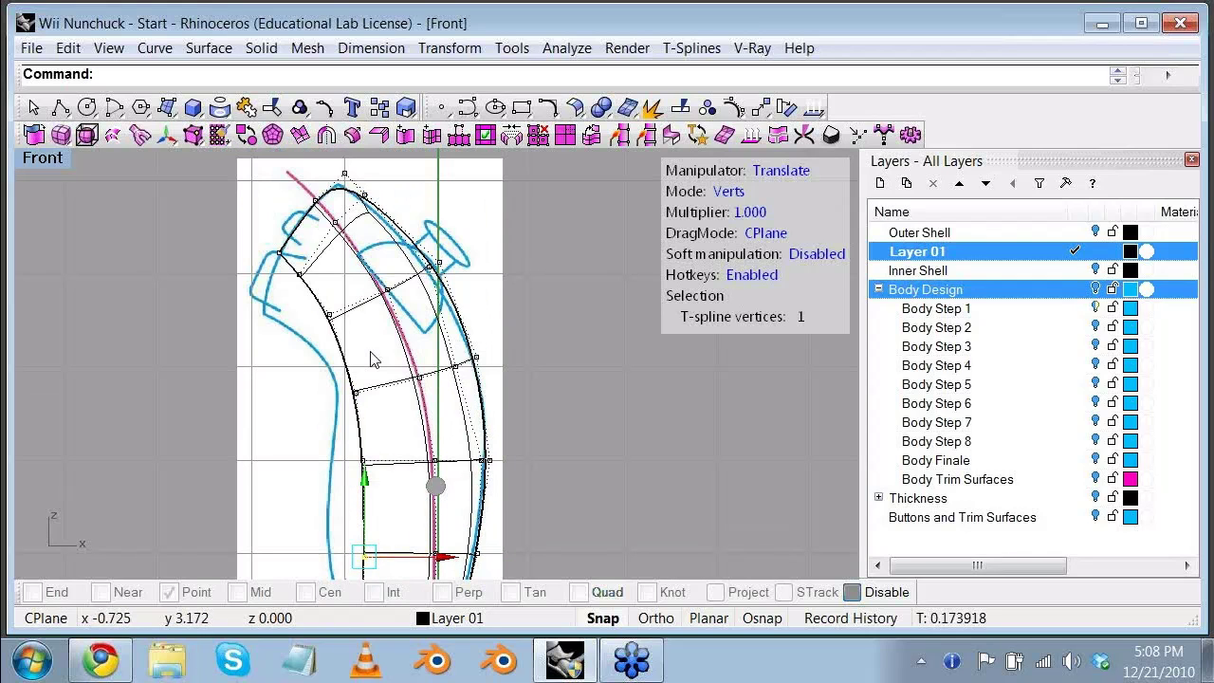
Step: Move the pink-curve vertex near height 4 slightly in negative X and check the lower part of the body
left_click_drag(372, 360, 392, 298)
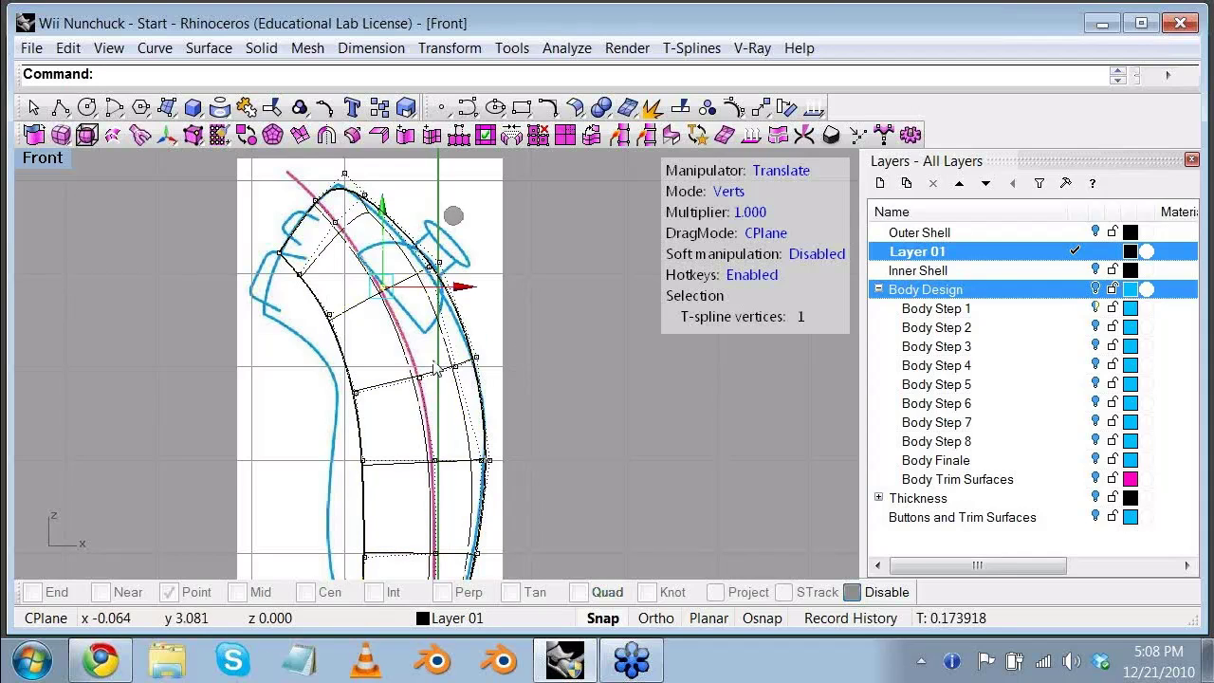
right_click_drag(416, 417, 385, 288)
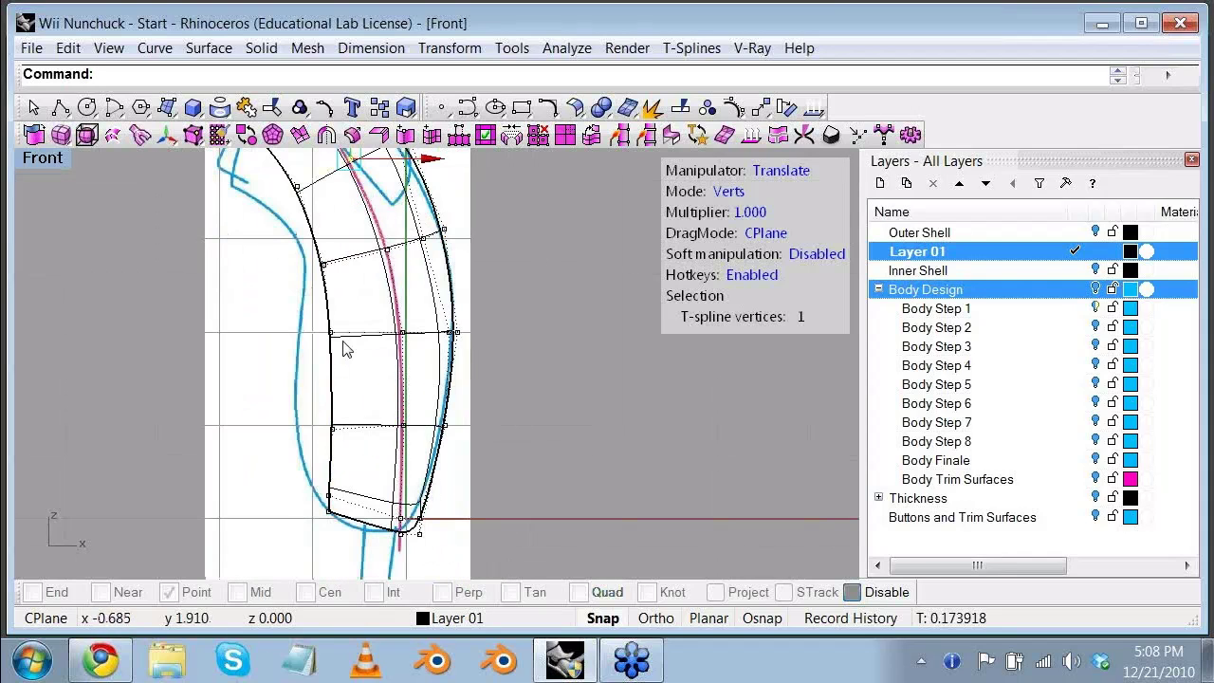
right_click_drag(297, 350, 303, 486)
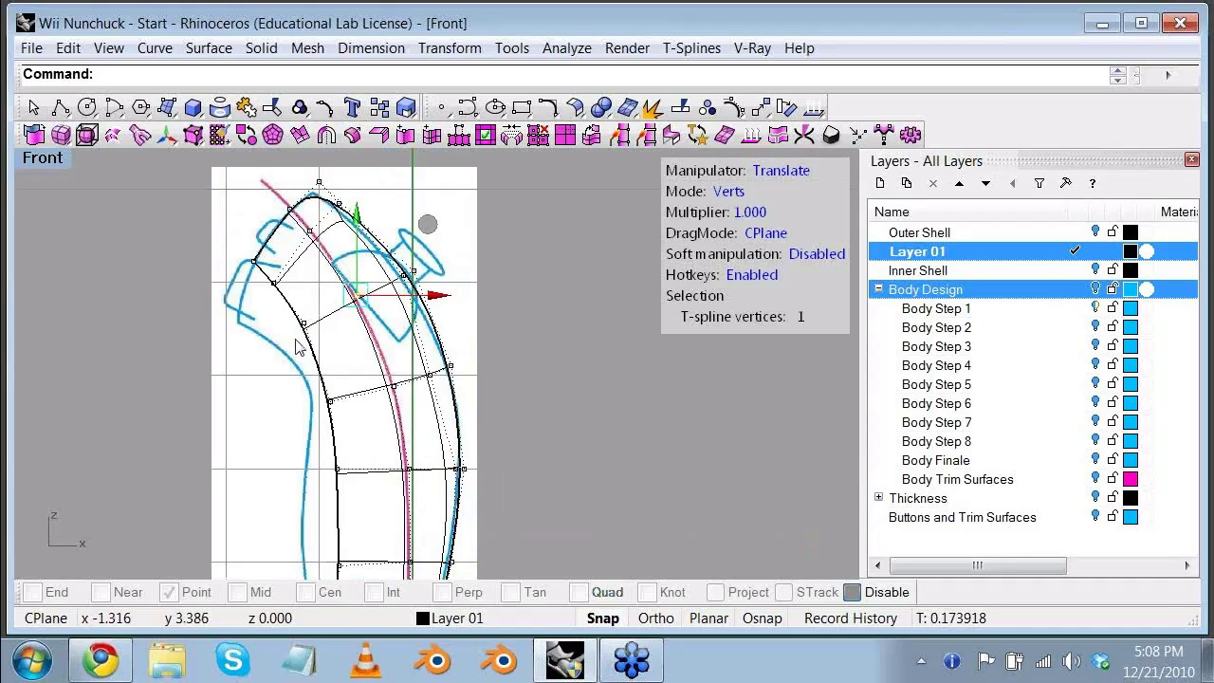
right_click_drag(296, 375, 306, 332)
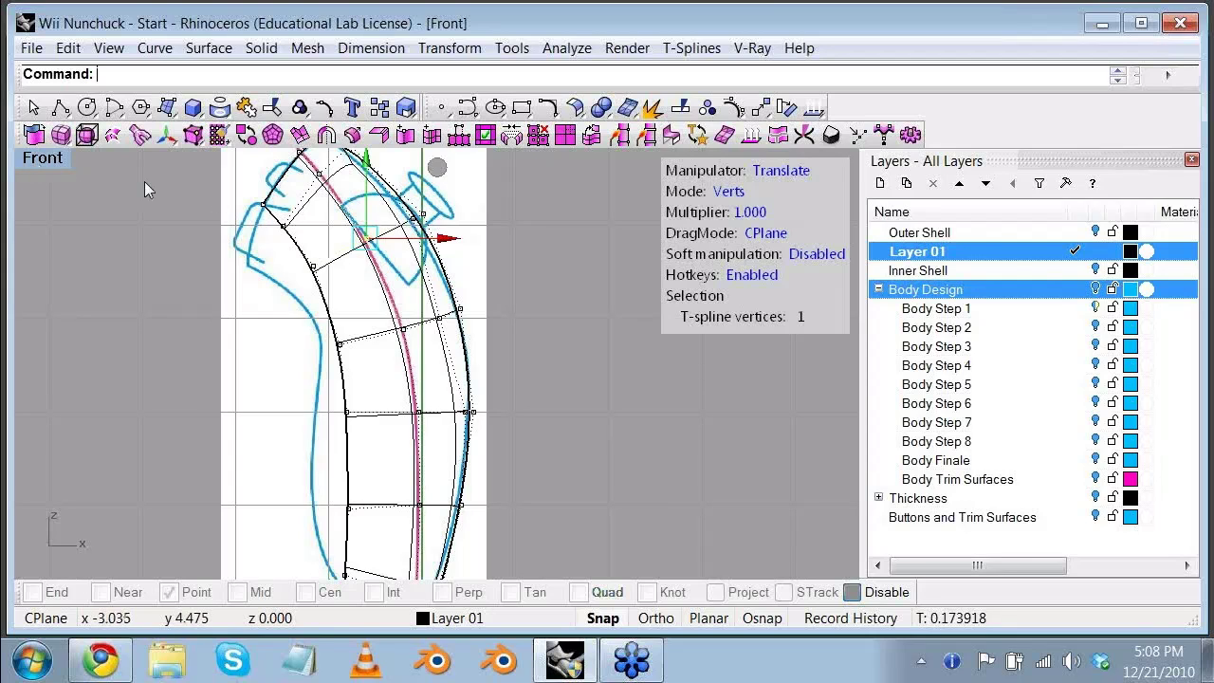
Step: Select the loop of seven open edges and extrude it in negative X to the blue front outline
left_click(726, 192)
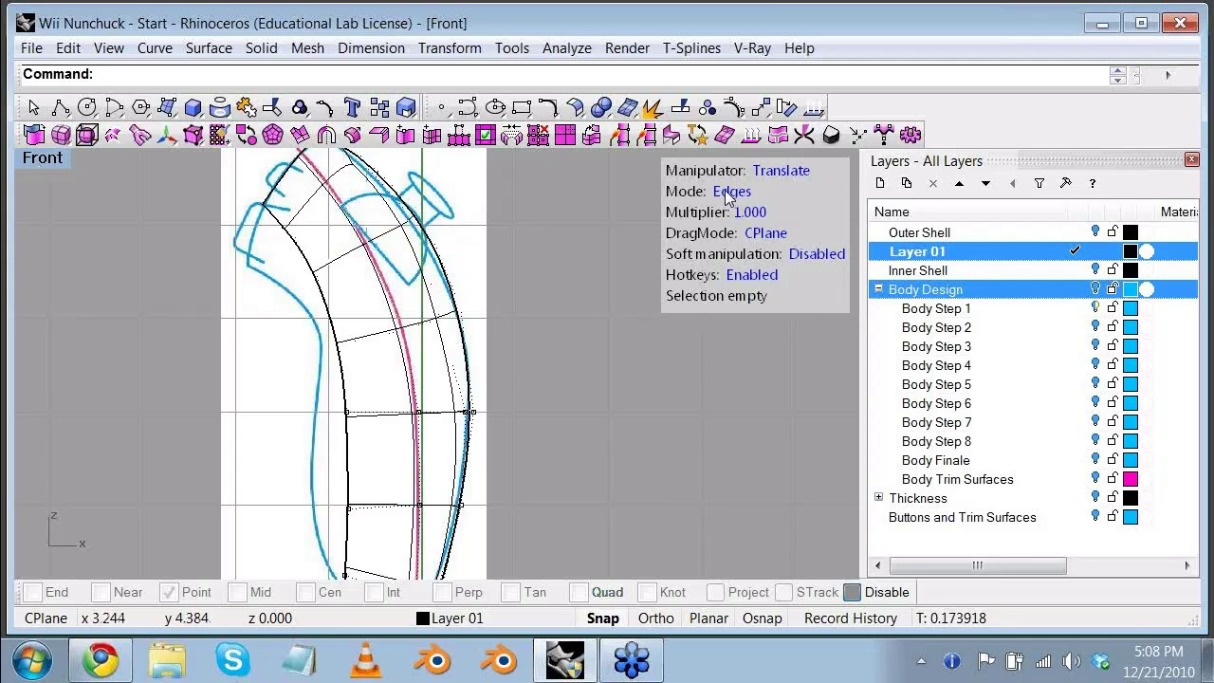
left_click(299, 262)
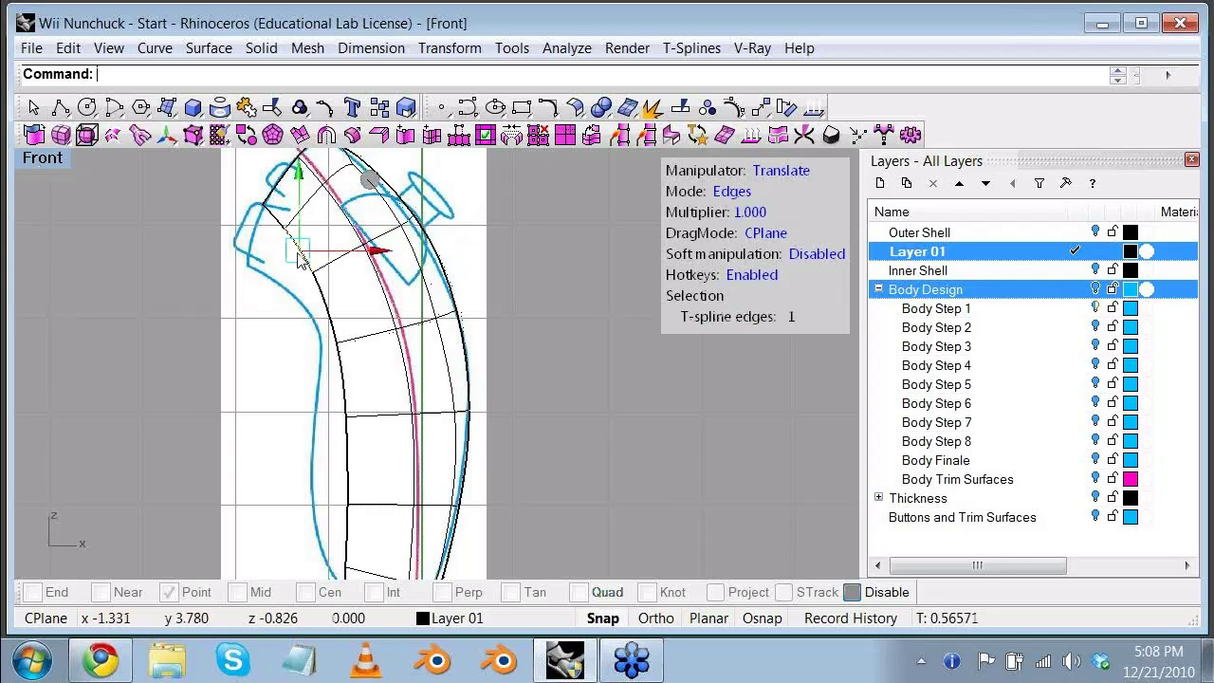
double_click(327, 317)
scroll(253, 382, "down", 2)
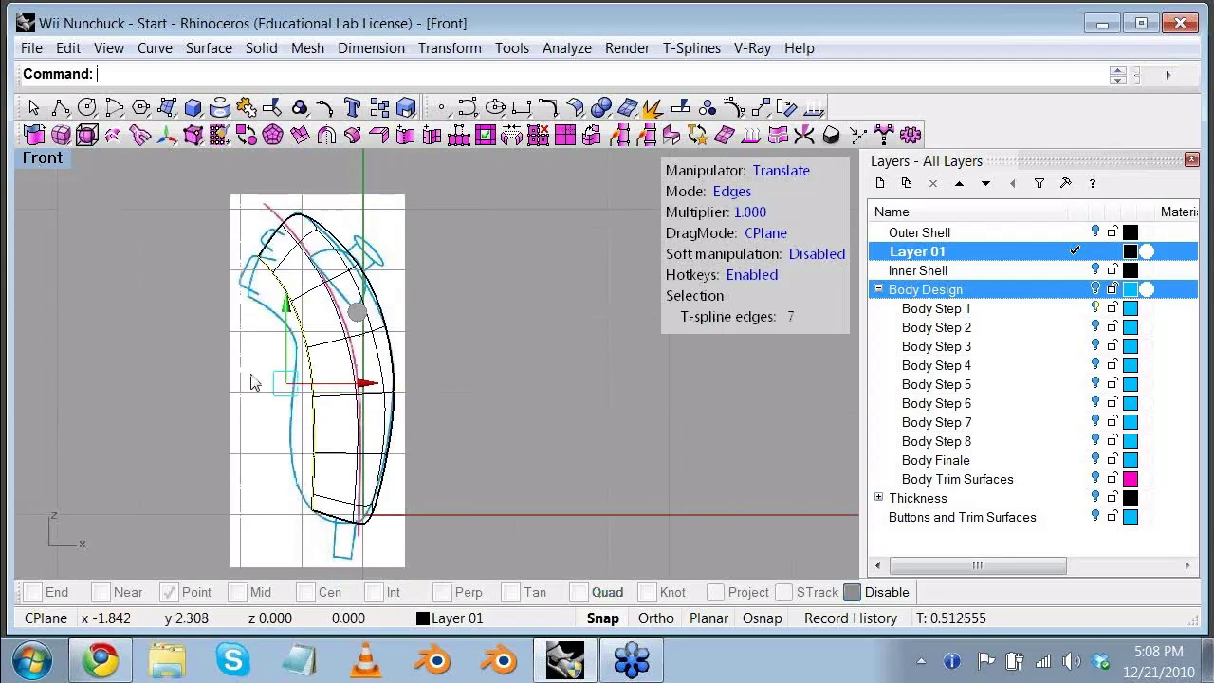
scroll(327, 298, "up", 1)
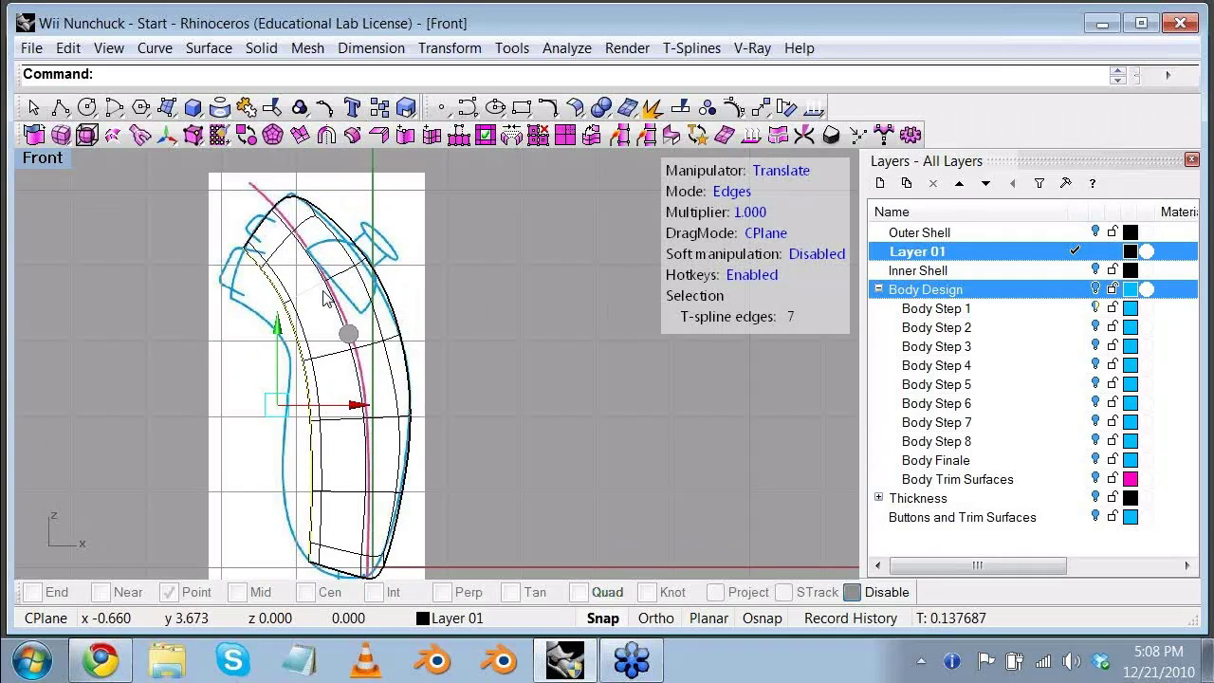
scroll(324, 299, "up", 1)
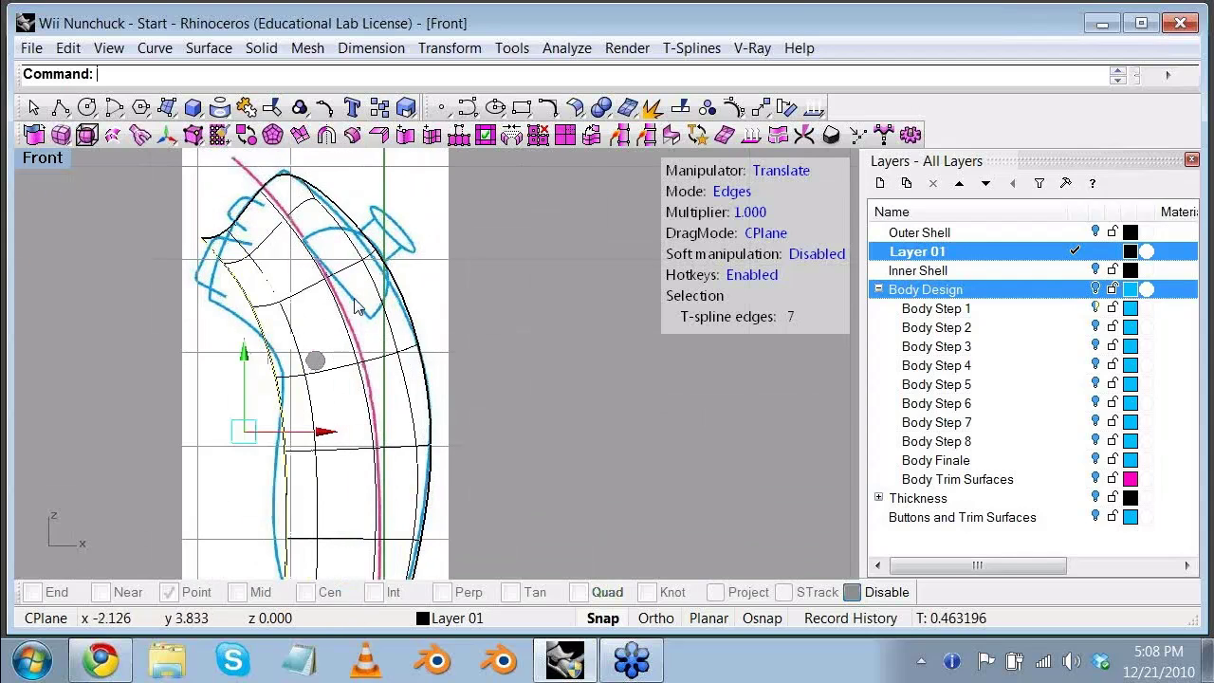
Step: Move and rotate the two top vertices of the new edge onto the blue outline below the triggers
left_click(721, 193)
left_click(721, 193)
left_click_drag(148, 218, 309, 276)
left_click(222, 261, "shift")
scroll(254, 305, "up", 1)
key("e")
Step: Move the next two vertices down the front edge so it follows the blue outline's concave curve
left_click(253, 303)
key("w")
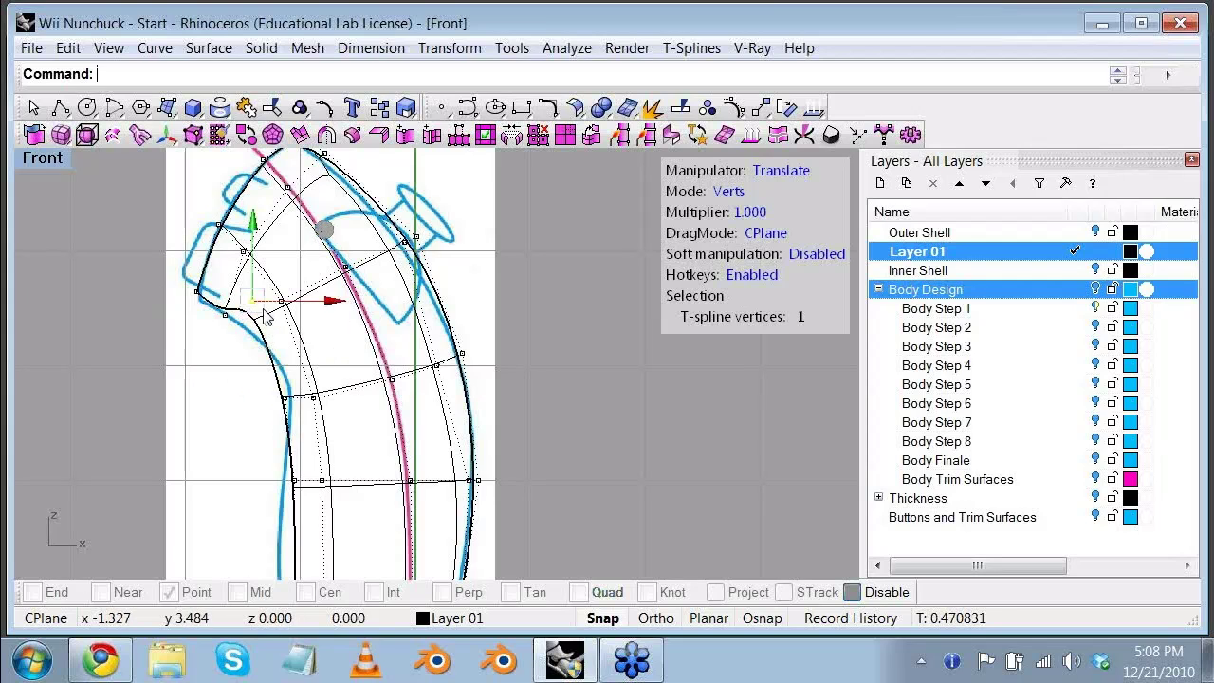
left_click_drag(262, 309, 269, 338)
left_click(295, 401)
left_click(288, 398)
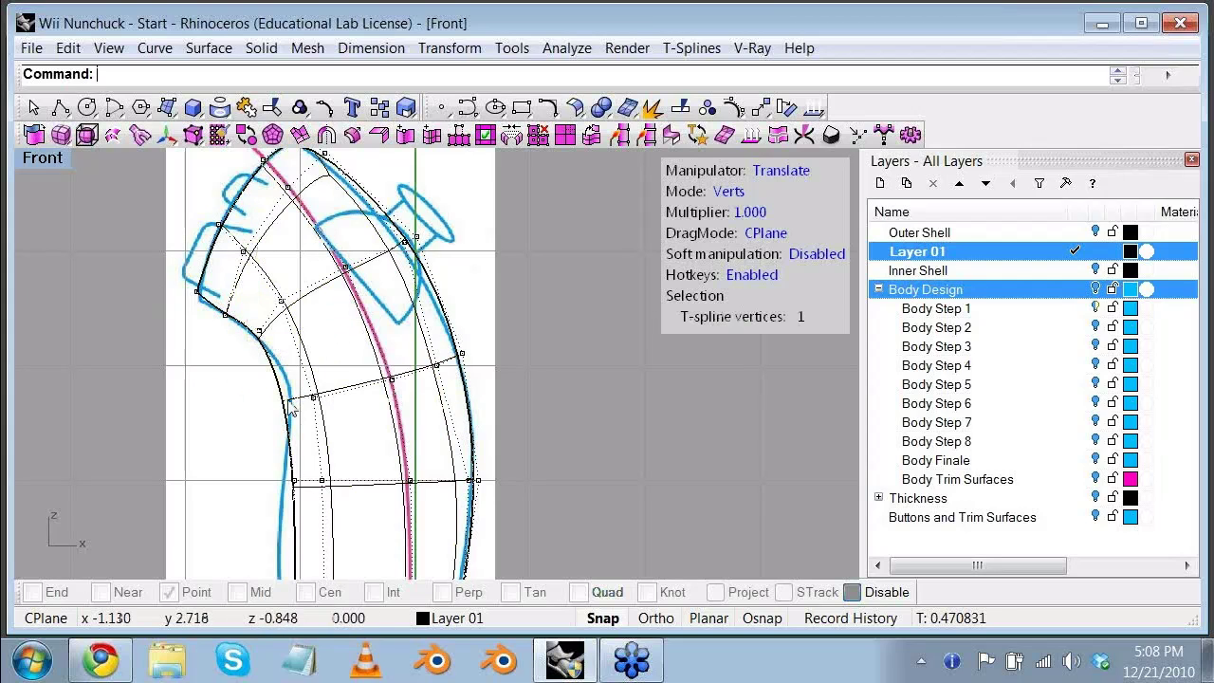
left_click_drag(289, 401, 297, 392)
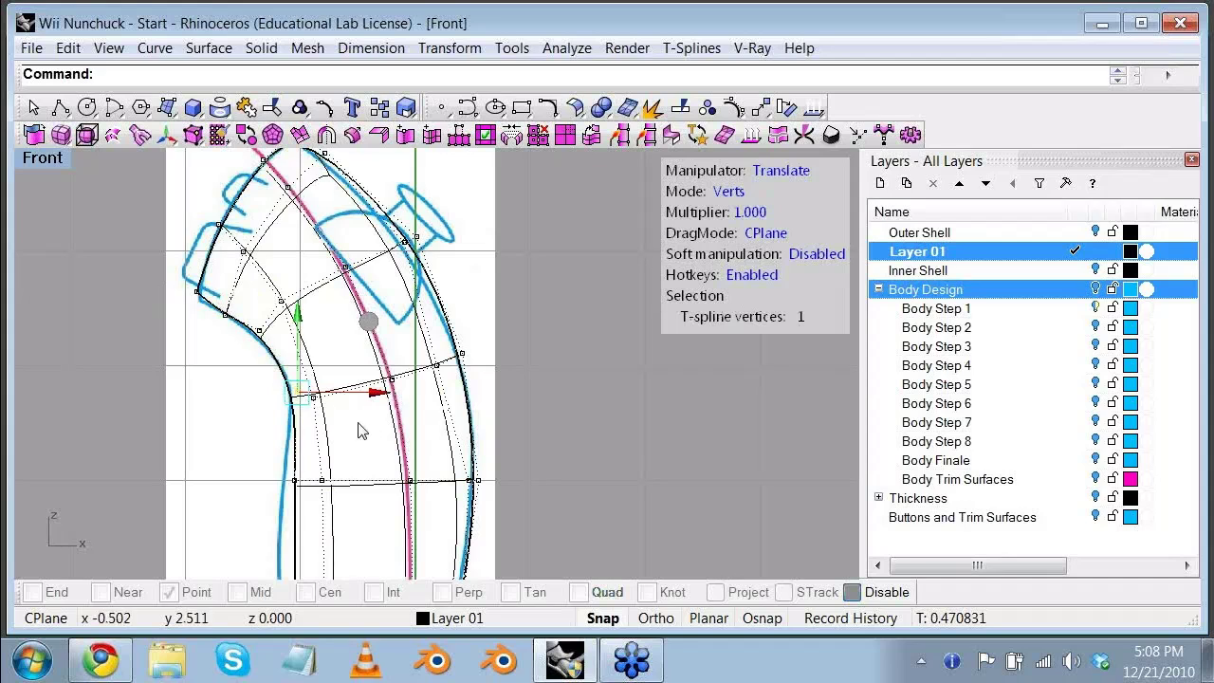
Step: Shift the adjoining inner-row vertex beside the concave curve in positive X to even out the surface spacing
left_click(363, 434)
left_click(316, 402)
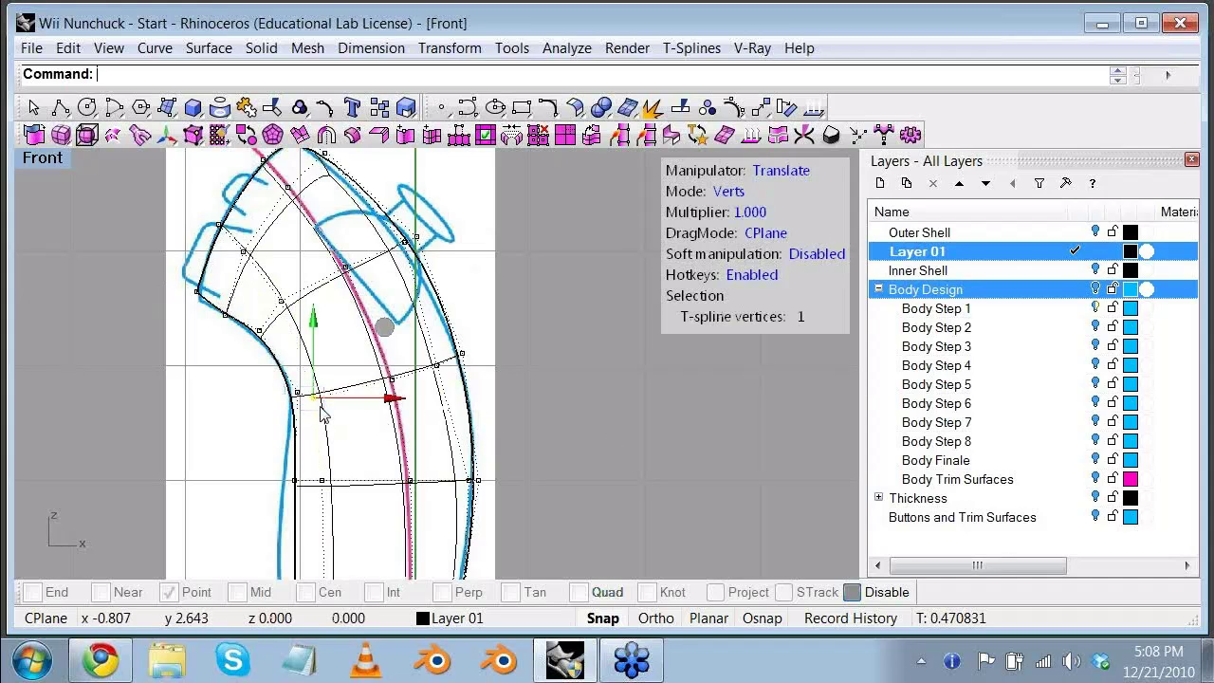
left_click_drag(319, 406, 334, 396)
Step: Move the front-edge vertices at heights 2 and 1 in negative X onto the blue outline
right_click_drag(284, 478, 297, 356)
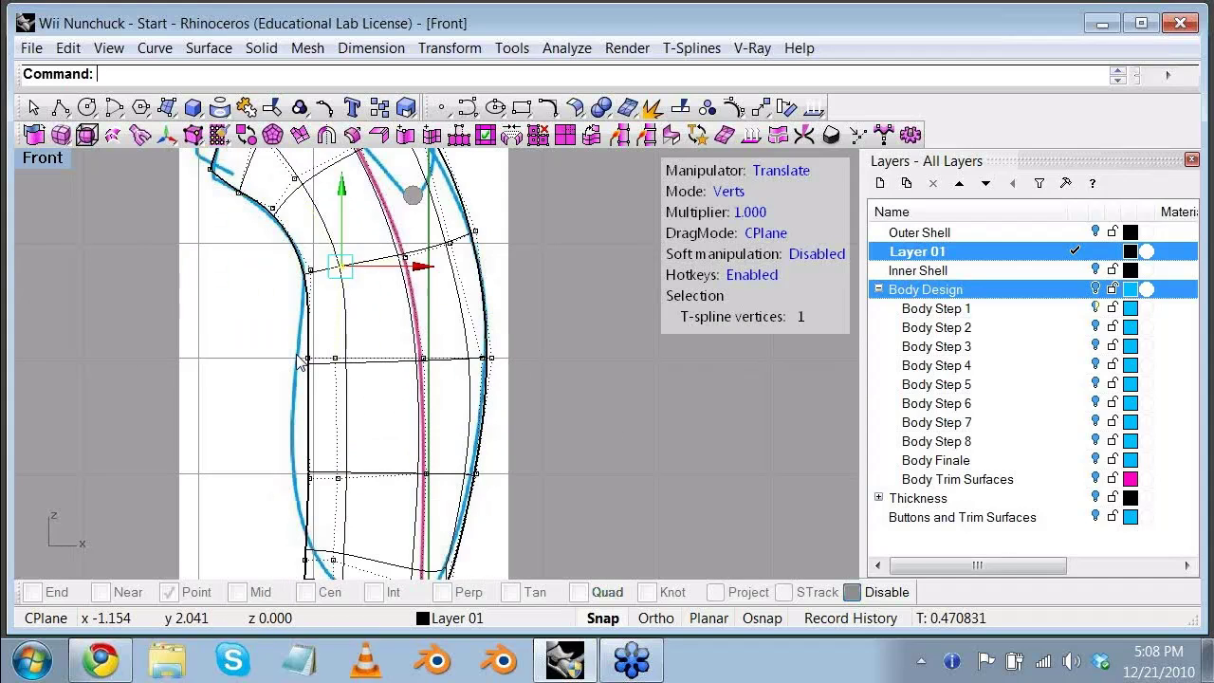
left_click(301, 365)
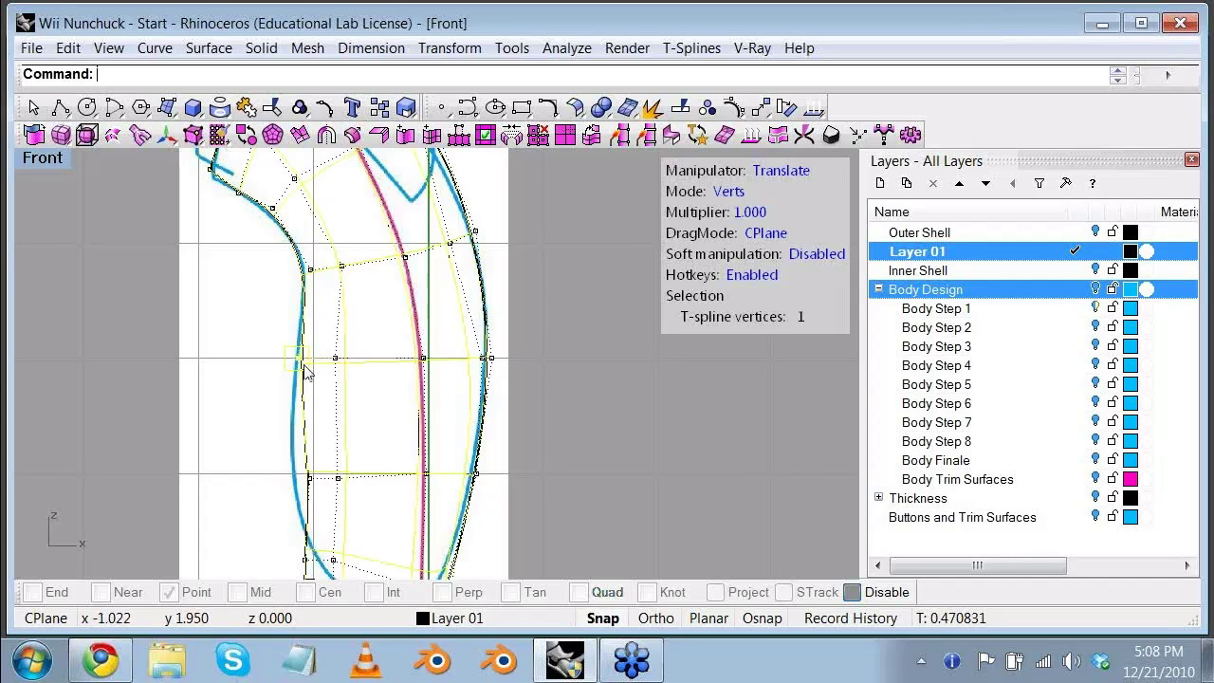
right_click_drag(304, 488, 296, 398)
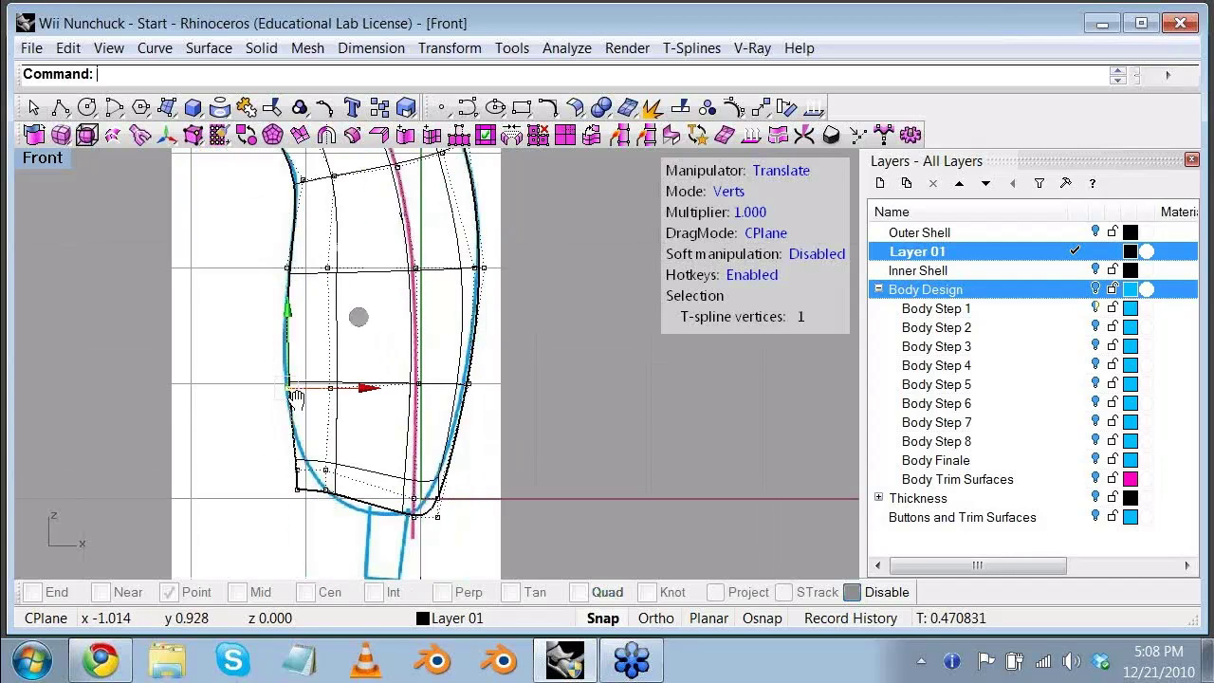
Step: Move and rotate the two lowest front-edge vertices to follow the rounded bottom of the blue outline
left_click(300, 474, "shift")
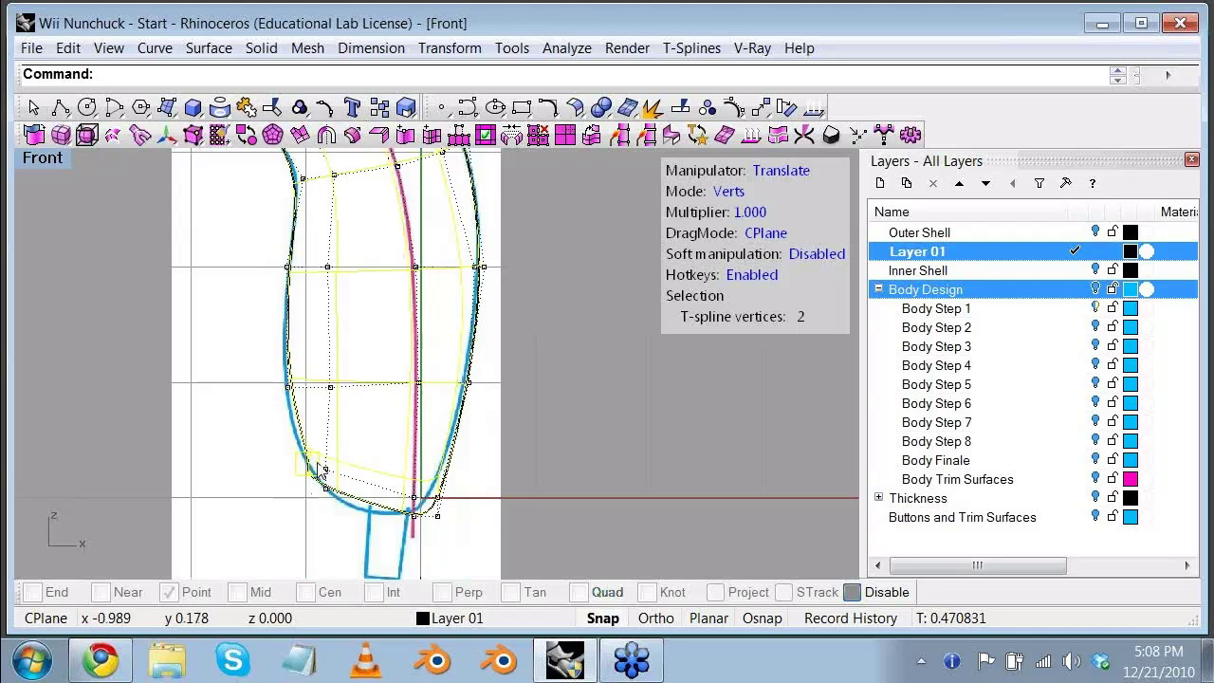
key("e")
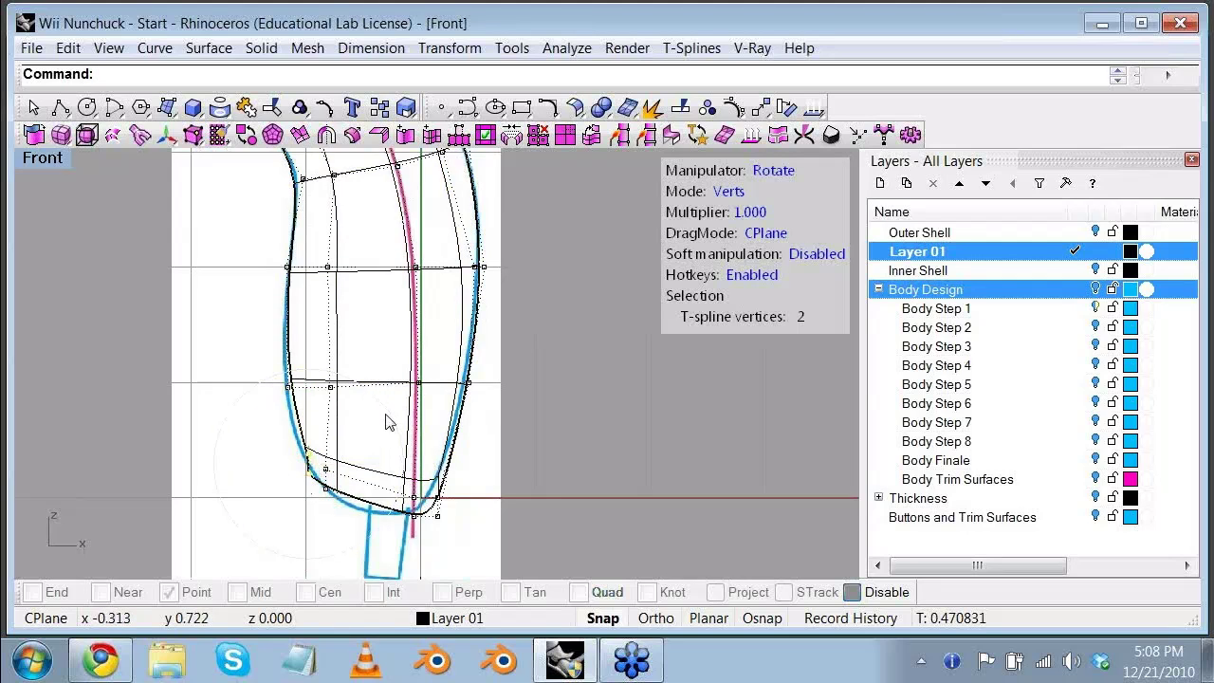
left_click_drag(386, 417, 368, 406)
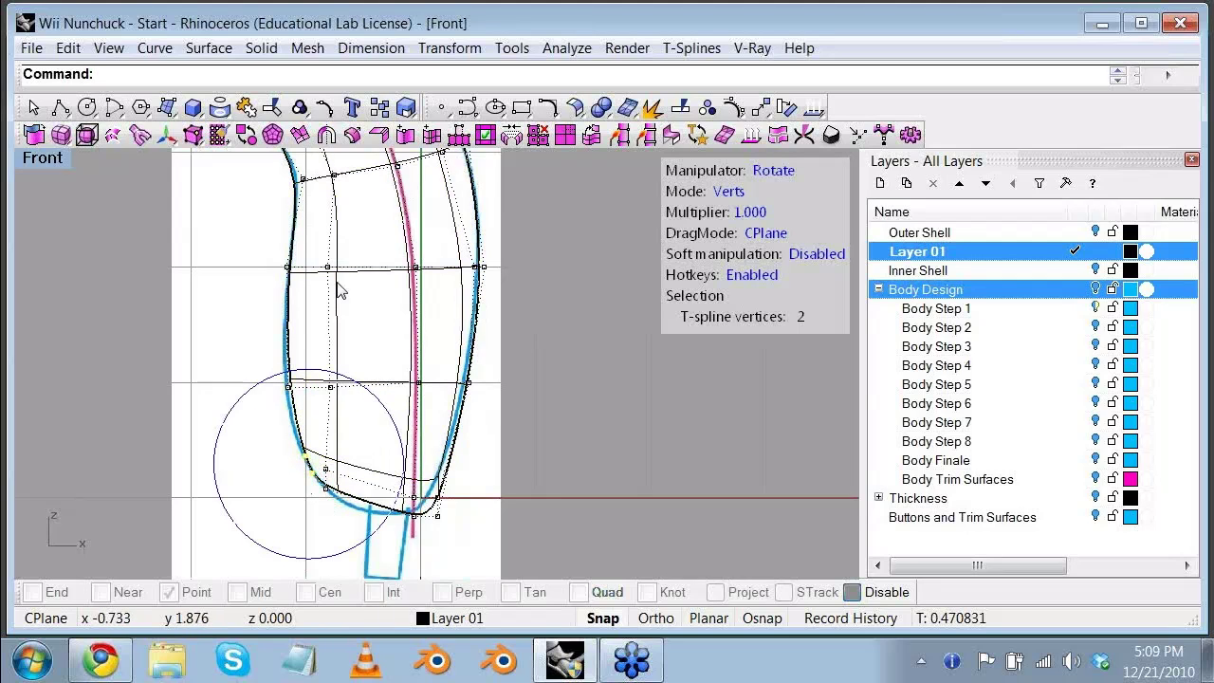
right_click_drag(338, 282, 326, 323)
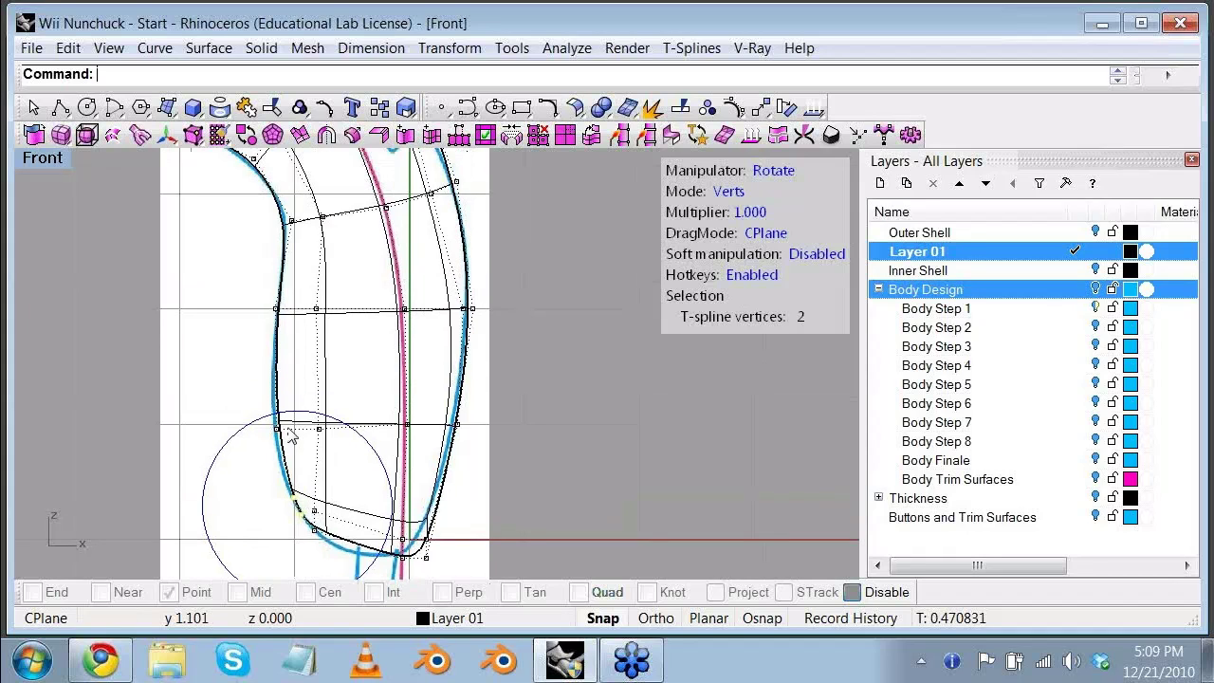
Step: Nudge the front-edge vertex at height 1 and the two vertices under the head's front corner onto the blue outline
left_click(287, 430)
key("w")
right_click_drag(282, 186, 291, 421)
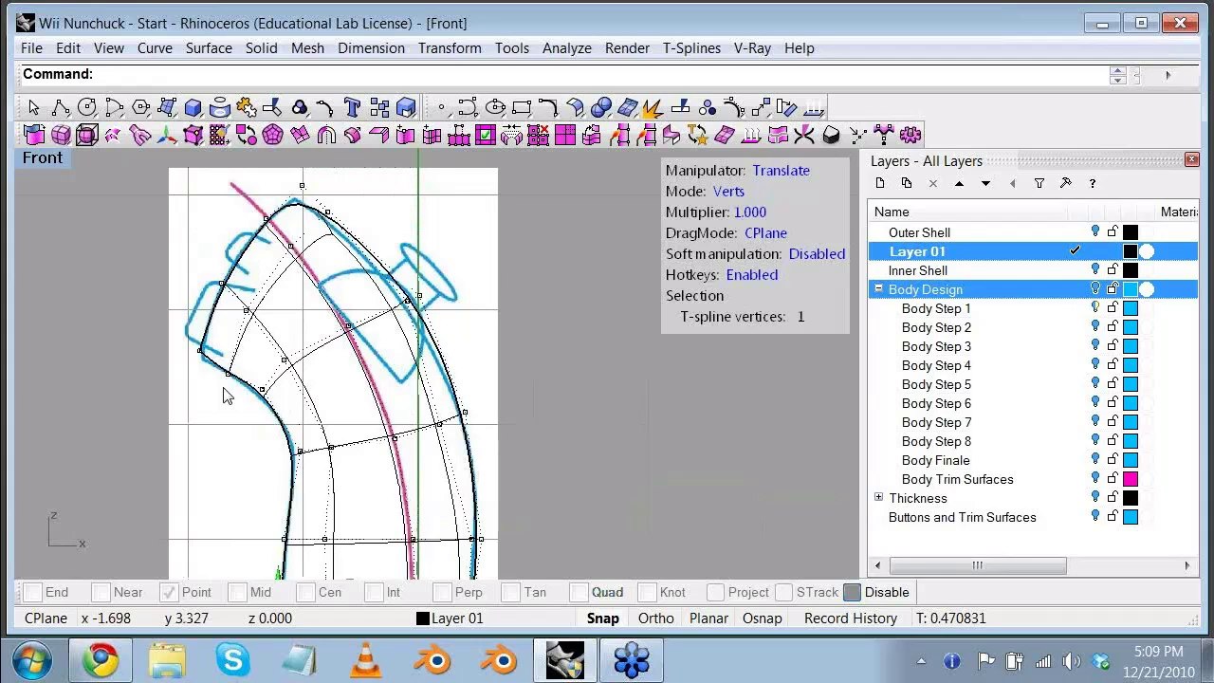
left_click(261, 391)
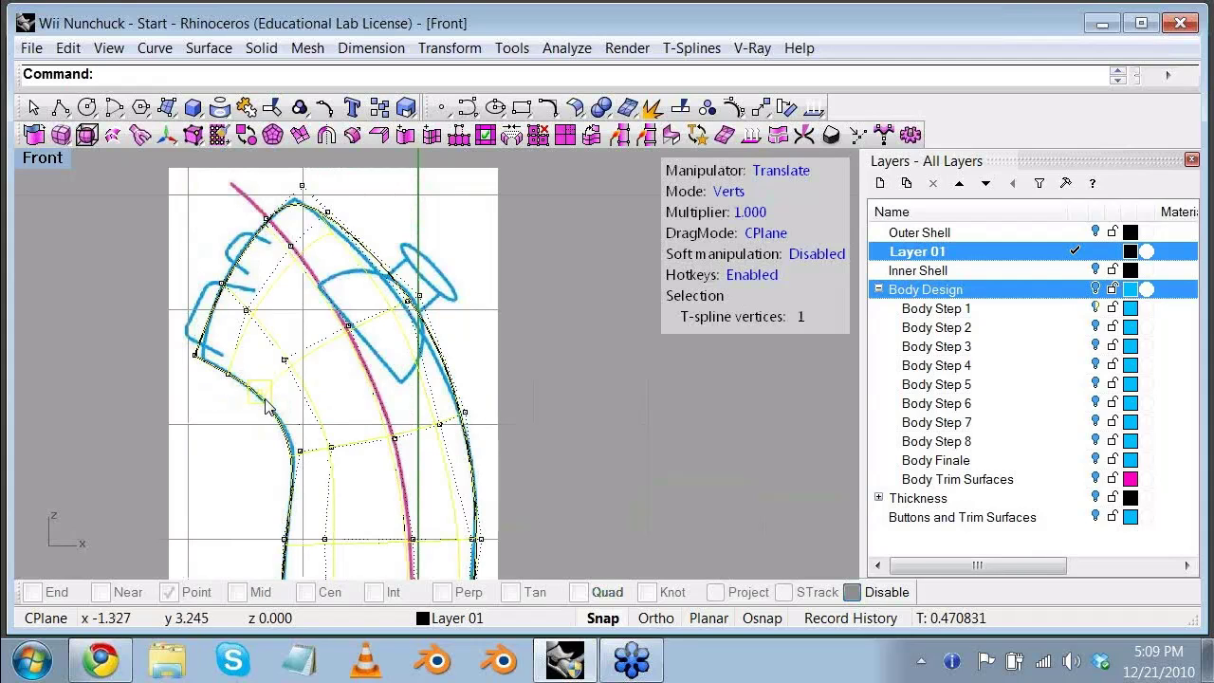
right_click_drag(305, 319, 259, 324)
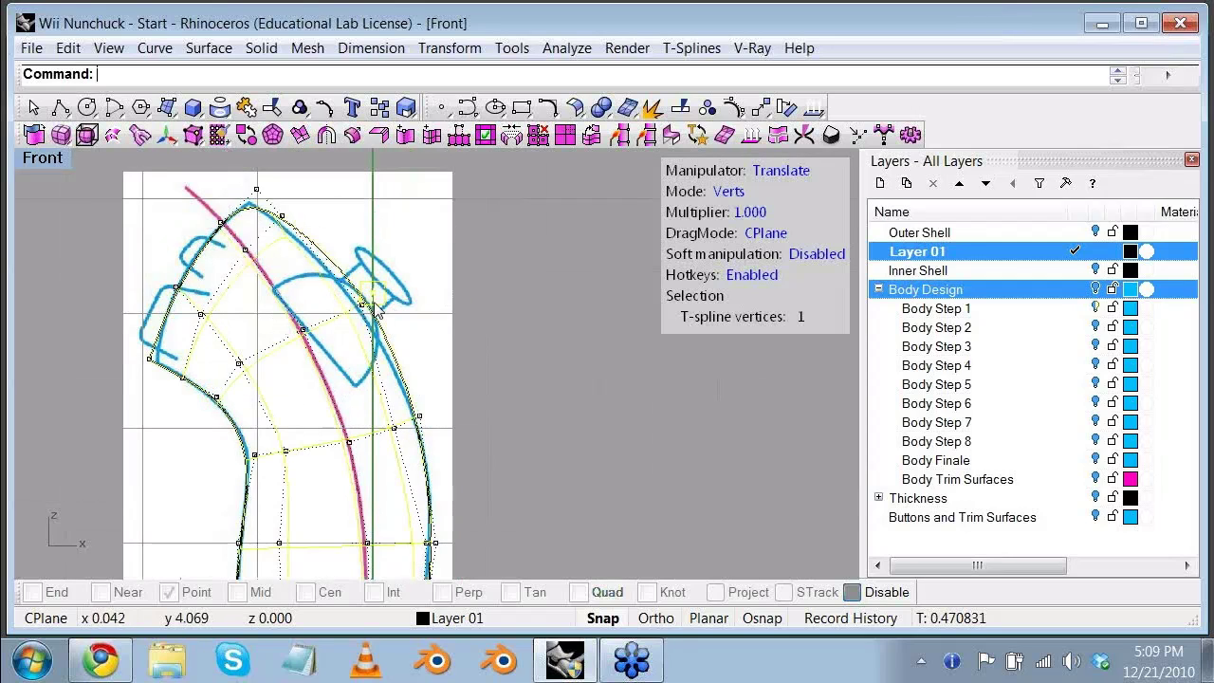
Step: Move the back-edge vertex beside the thumbstick and the topmost vertices inward to follow the blue outline
left_click(378, 304)
right_click_drag(399, 353, 420, 380)
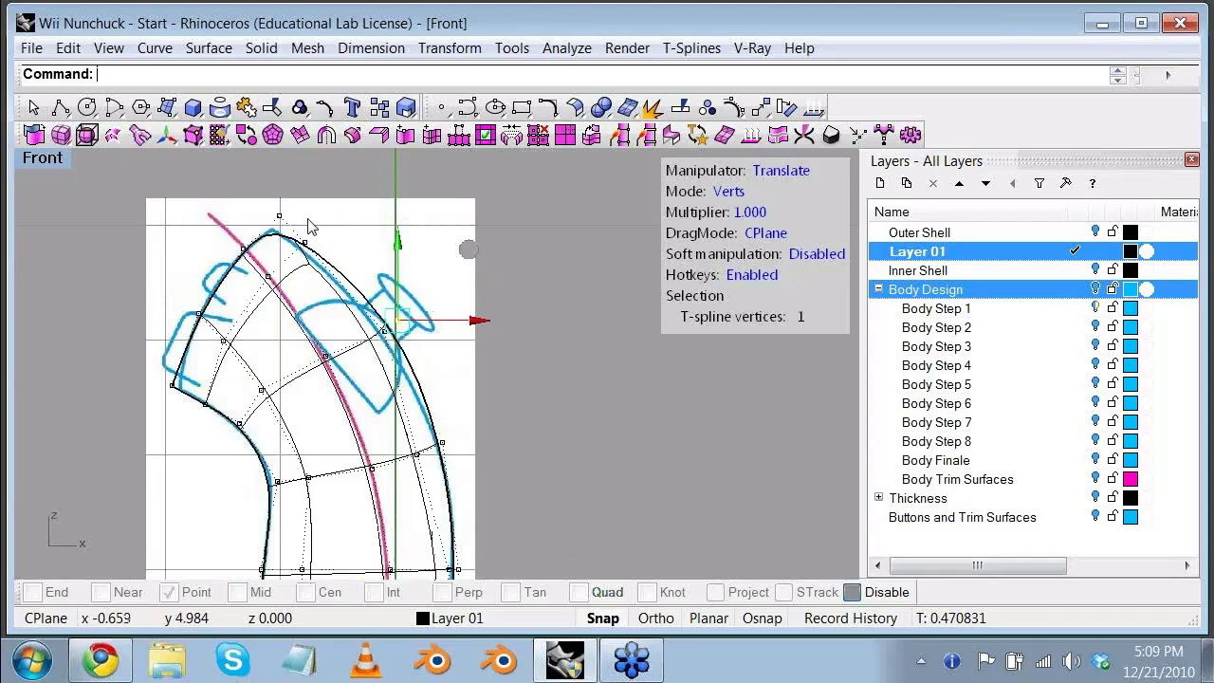
left_click(280, 219, "shift")
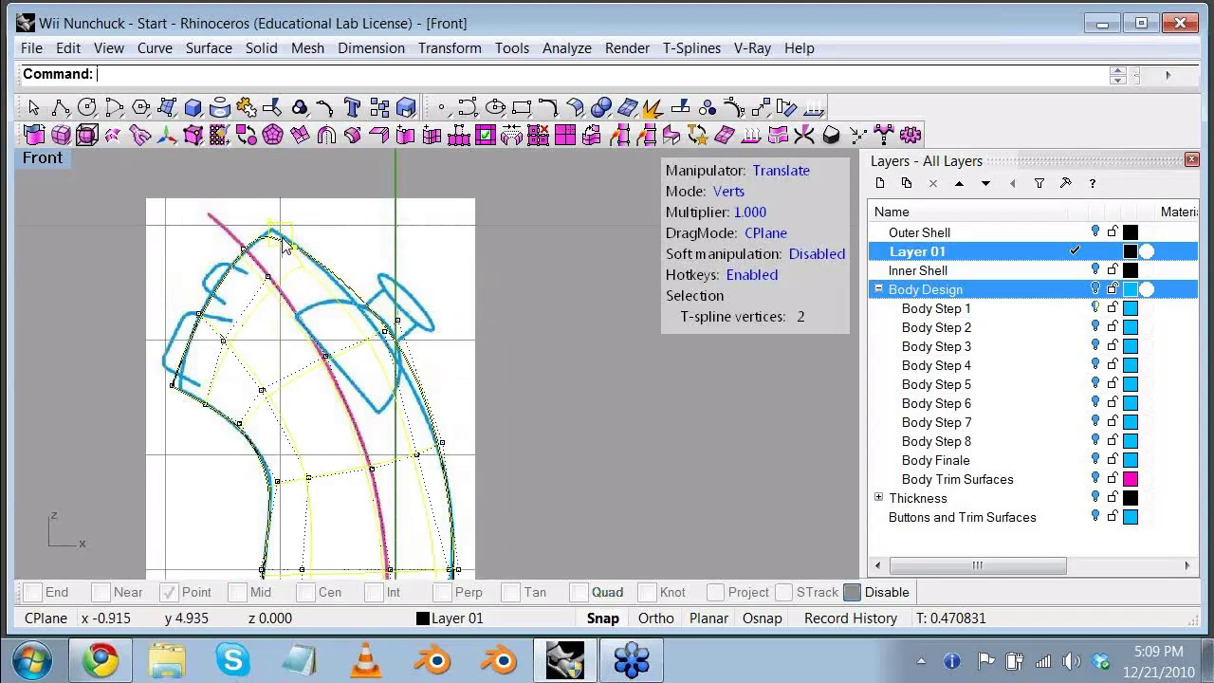
right_click_drag(433, 383, 422, 268)
Step: Move the two lower inner-row vertices down and the four bottom back vertices in negative X onto the rounded bottom outline
right_click_drag(419, 544, 489, 331)
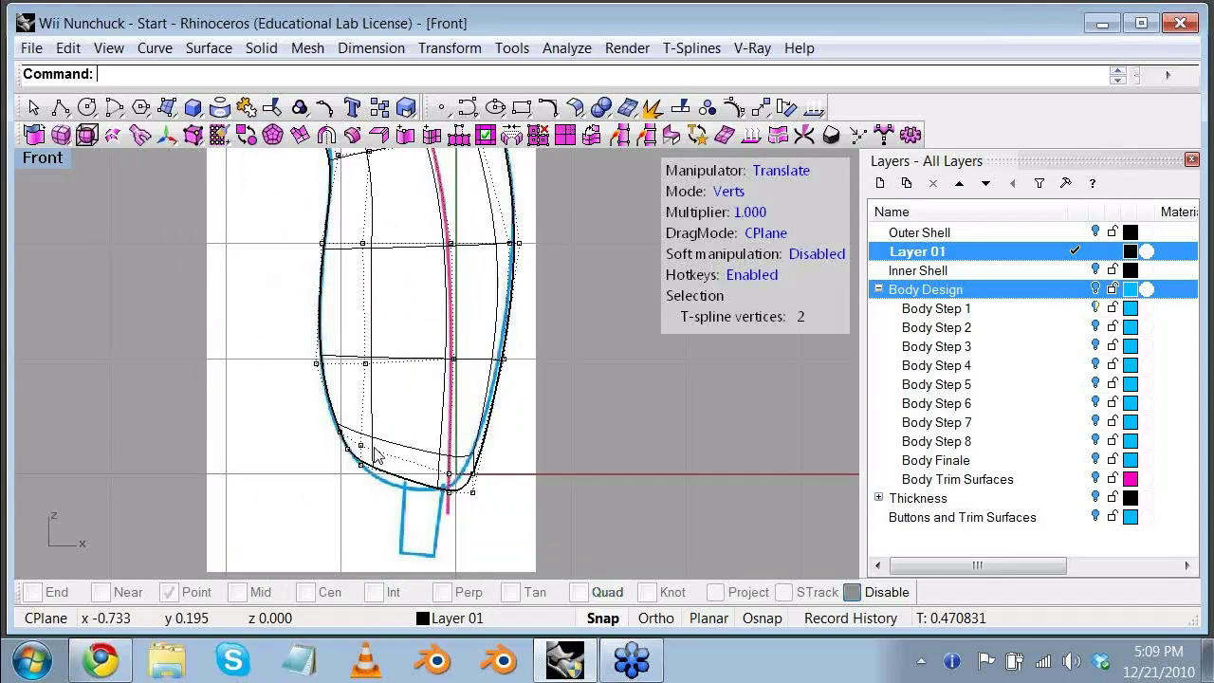
left_click_drag(368, 460, 373, 470)
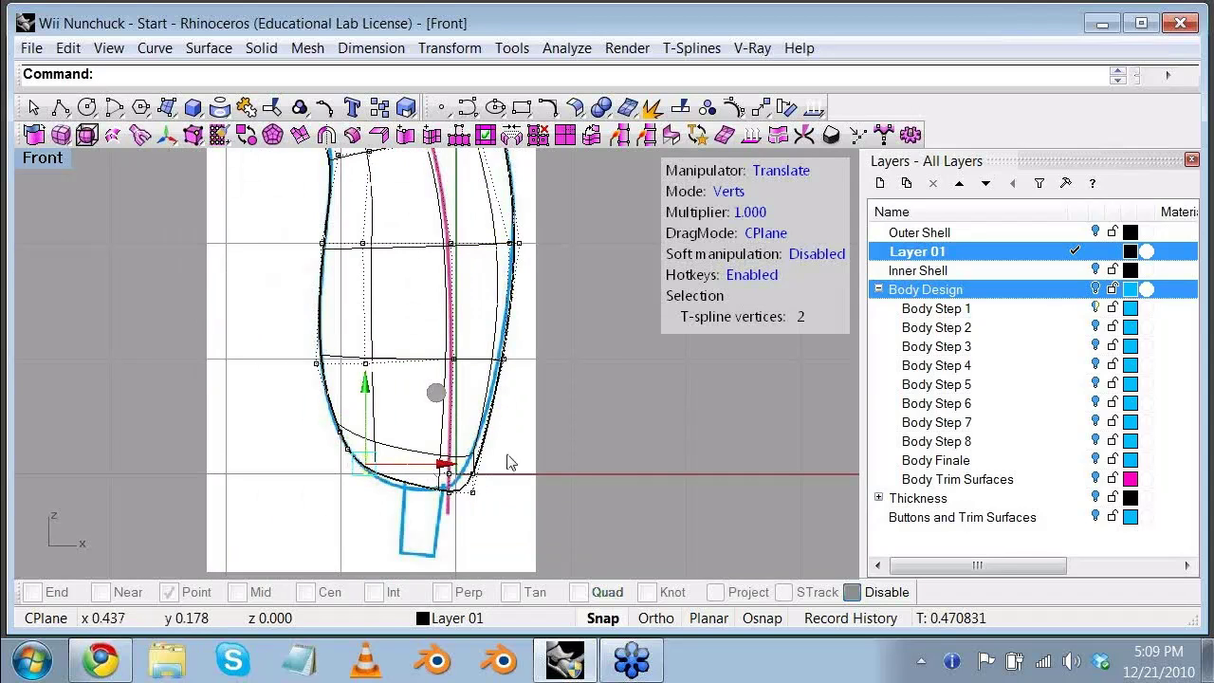
left_click_drag(499, 458, 446, 485)
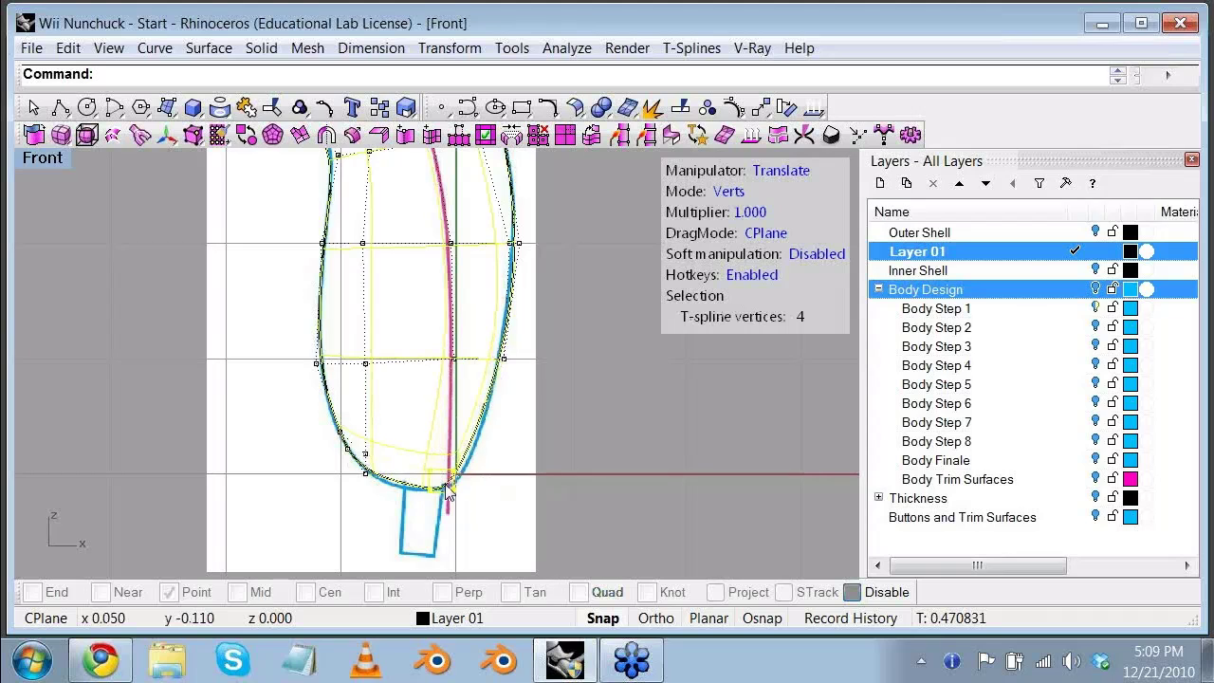
right_click_drag(535, 367, 517, 461)
right_click_drag(523, 376, 513, 288)
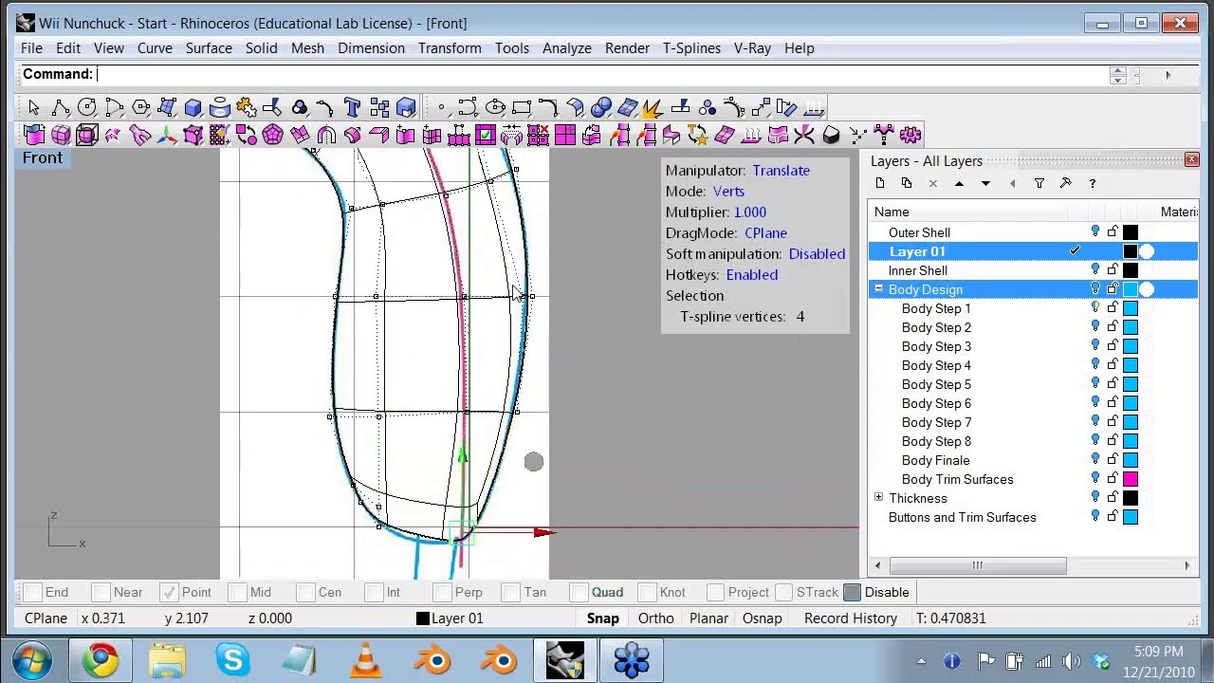
Step: Select the five open edges along the front of the body, from under the head to near the bottom, in the perspective view
key("ctrl+m")
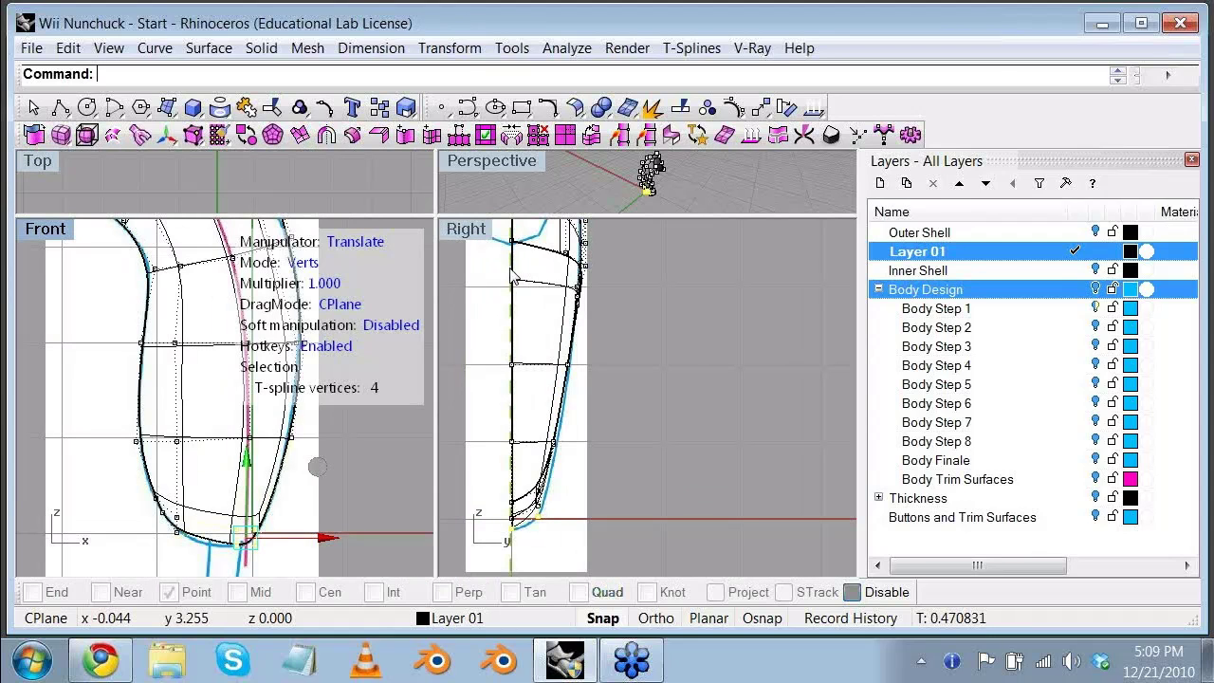
double_click(505, 163)
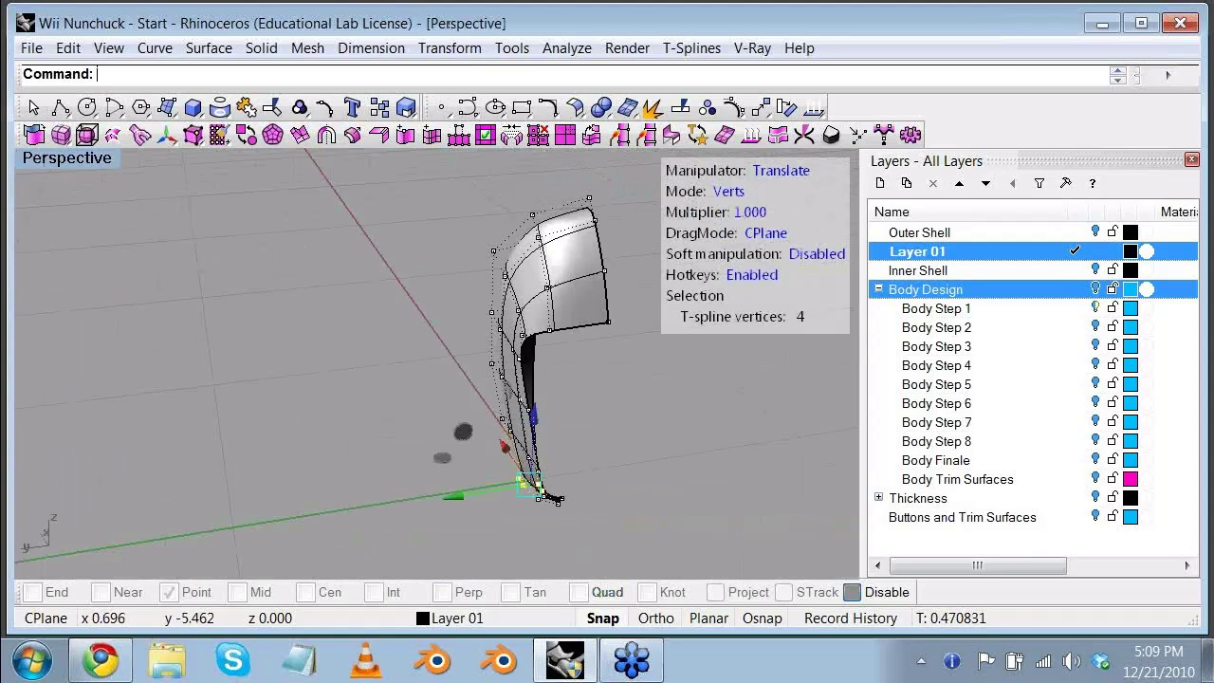
right_click_drag(493, 361, 569, 366)
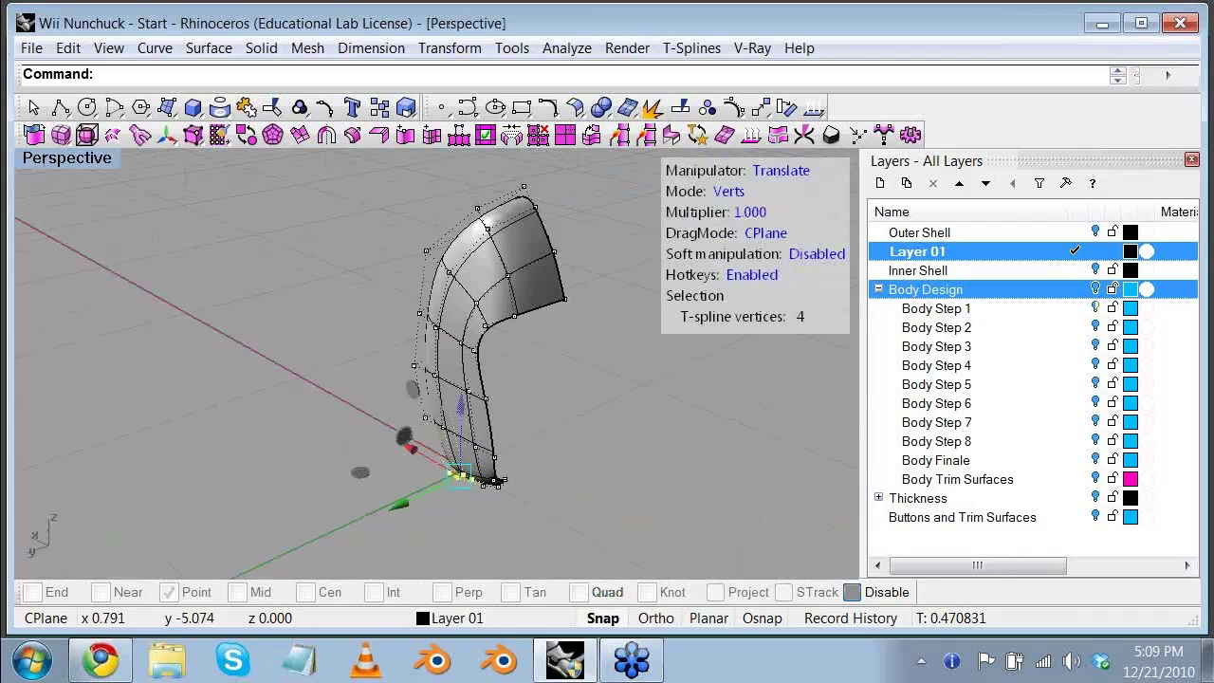
right_click_drag(408, 374, 650, 406)
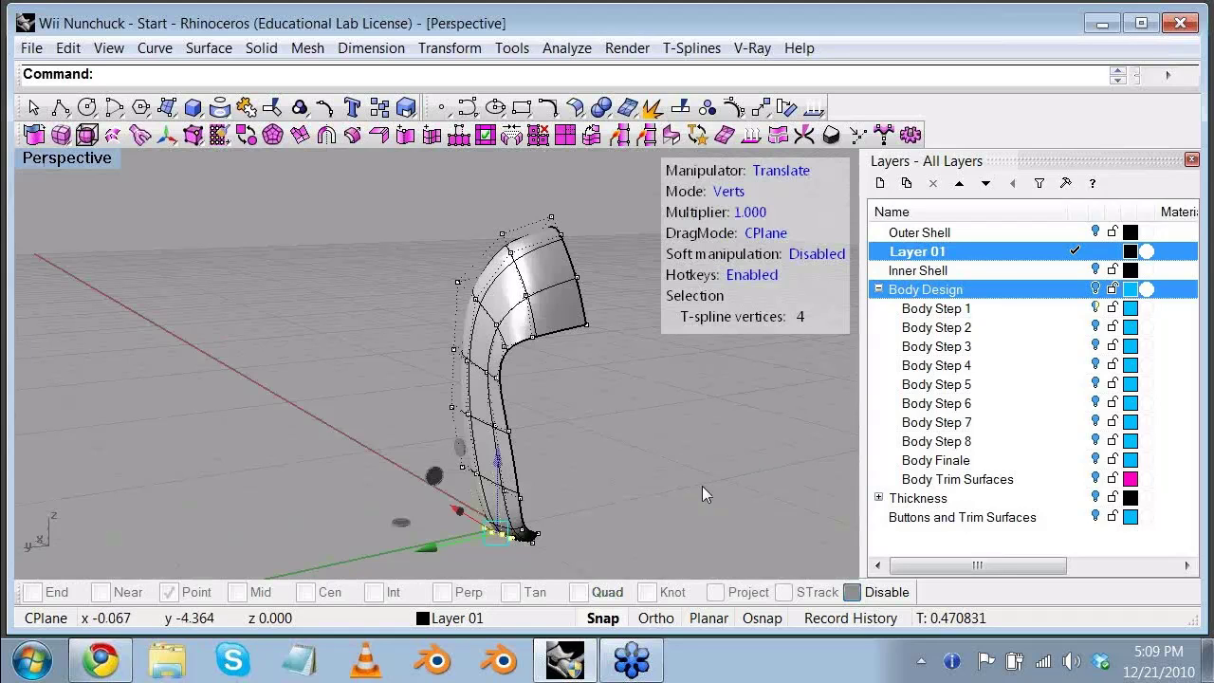
right_click_drag(702, 486, 631, 354)
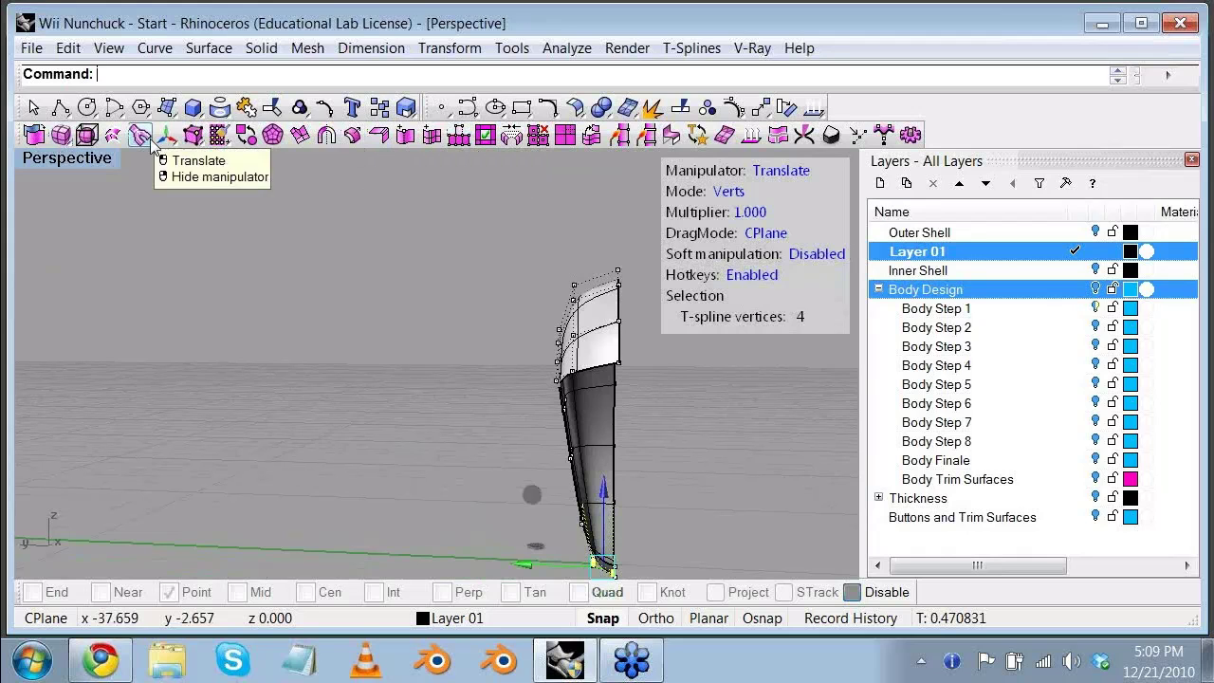
right_click_drag(312, 309, 695, 249)
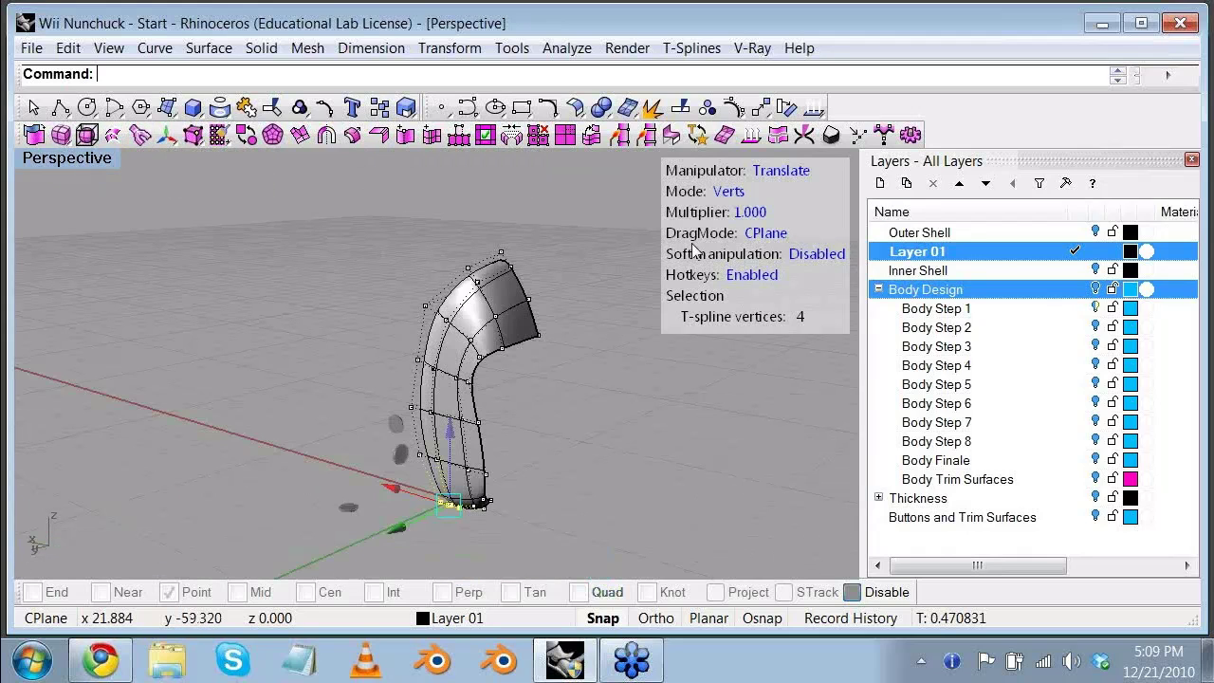
left_click(482, 356)
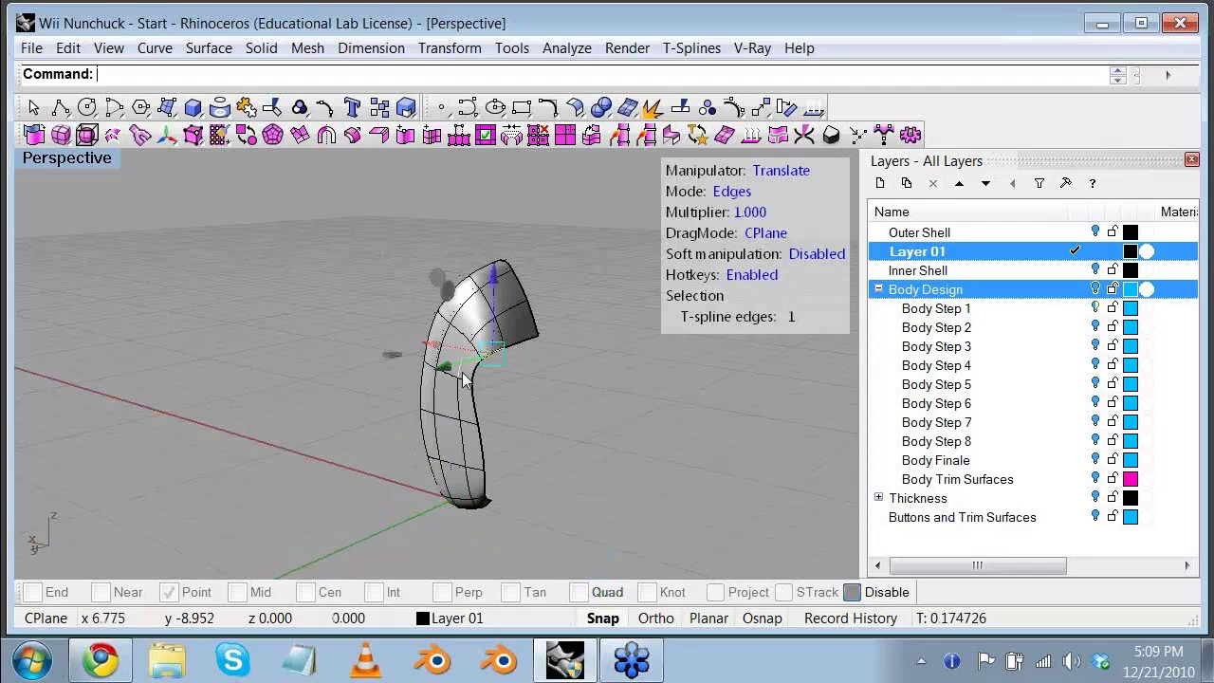
left_click(473, 373, "shift")
left_click(478, 409, "shift")
left_click(483, 451, "shift")
left_click(485, 482, "shift")
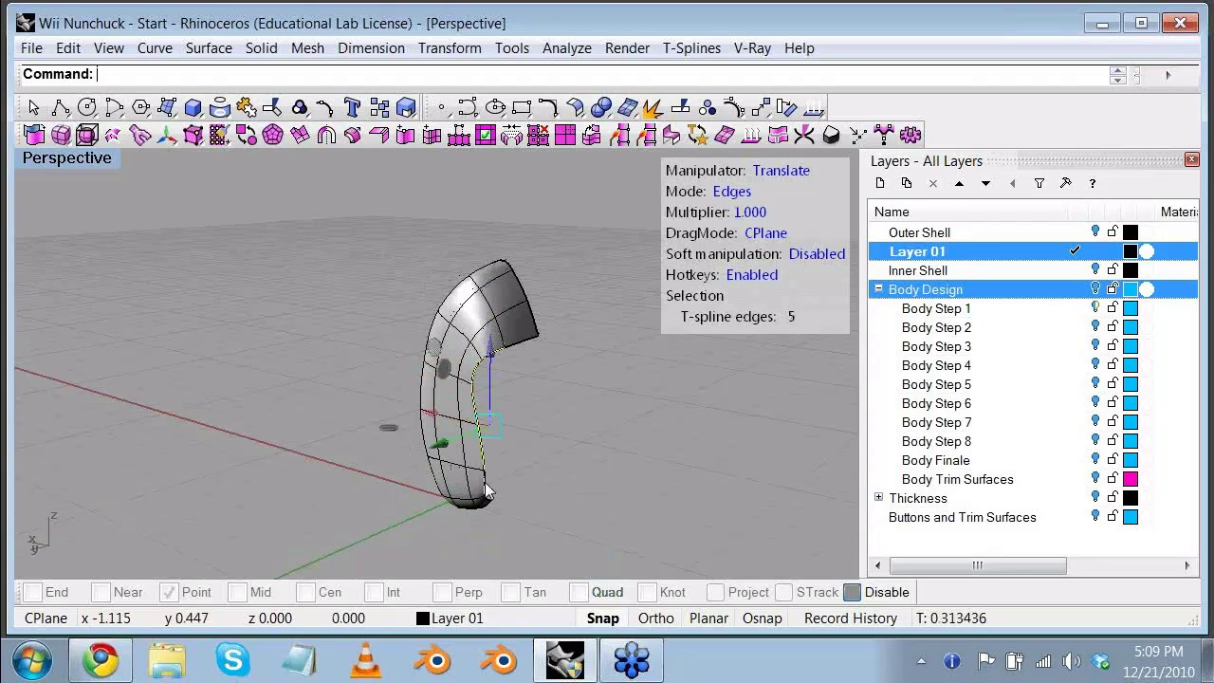
right_click_drag(485, 482, 577, 438)
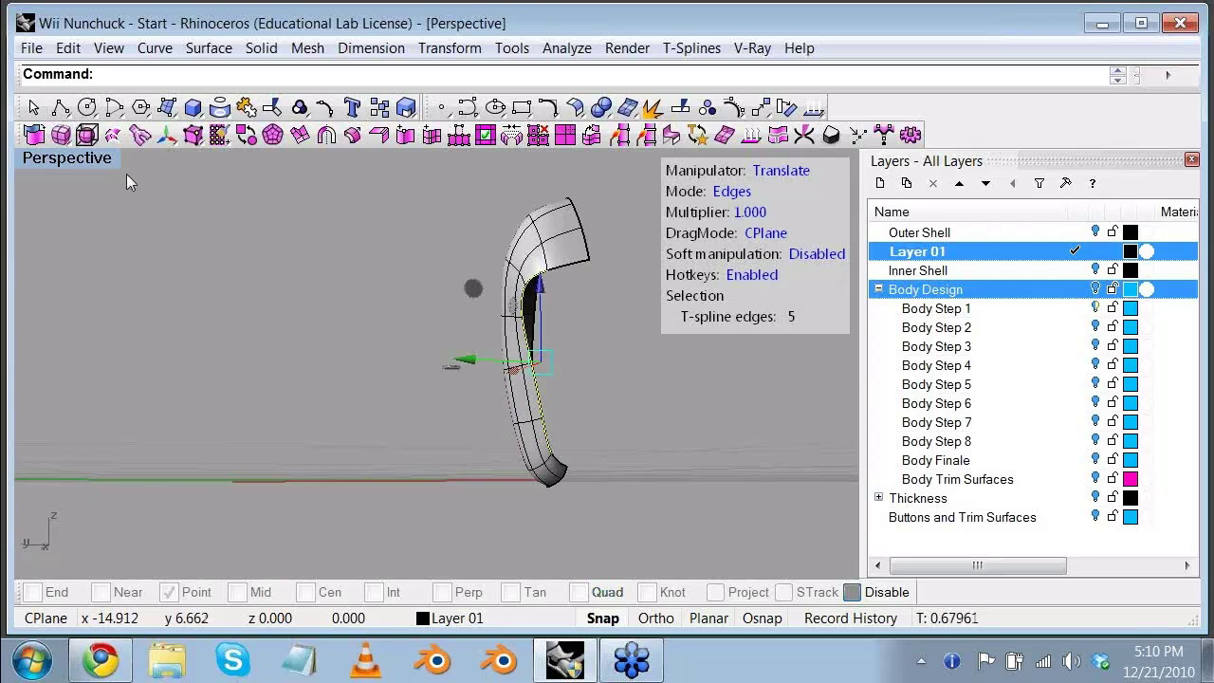
Step: Extrude the five selected front edges in negative Y past the centre line in the Right view
double_click(73, 159)
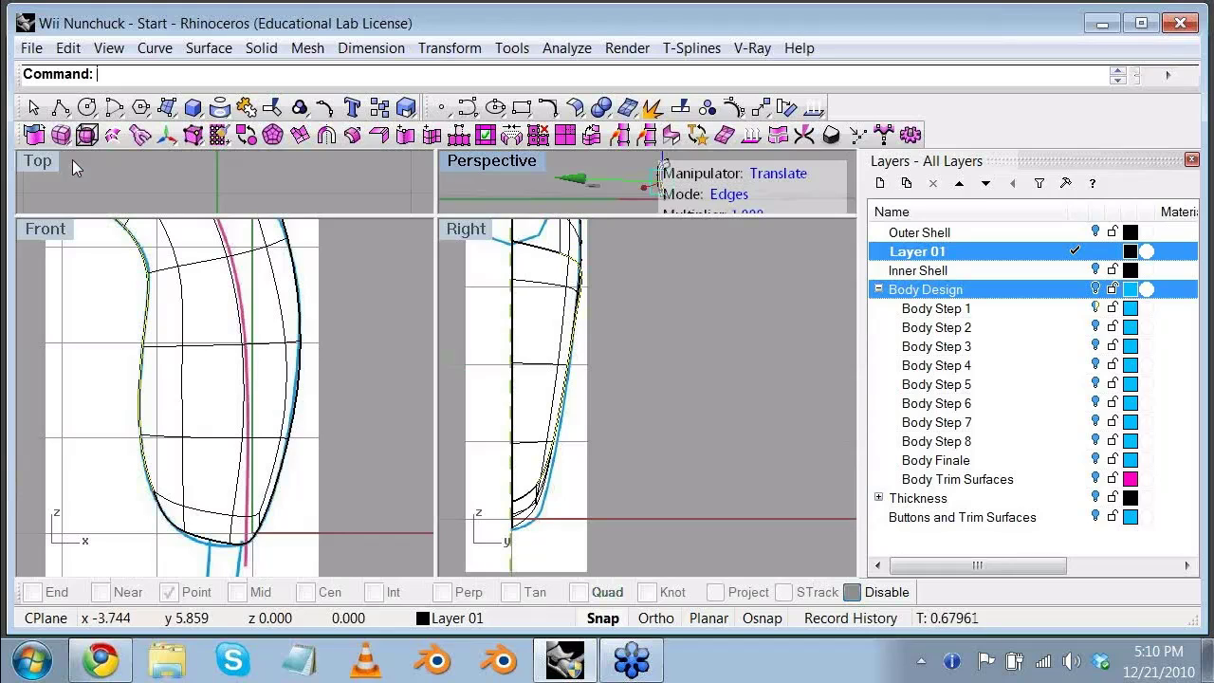
double_click(459, 226)
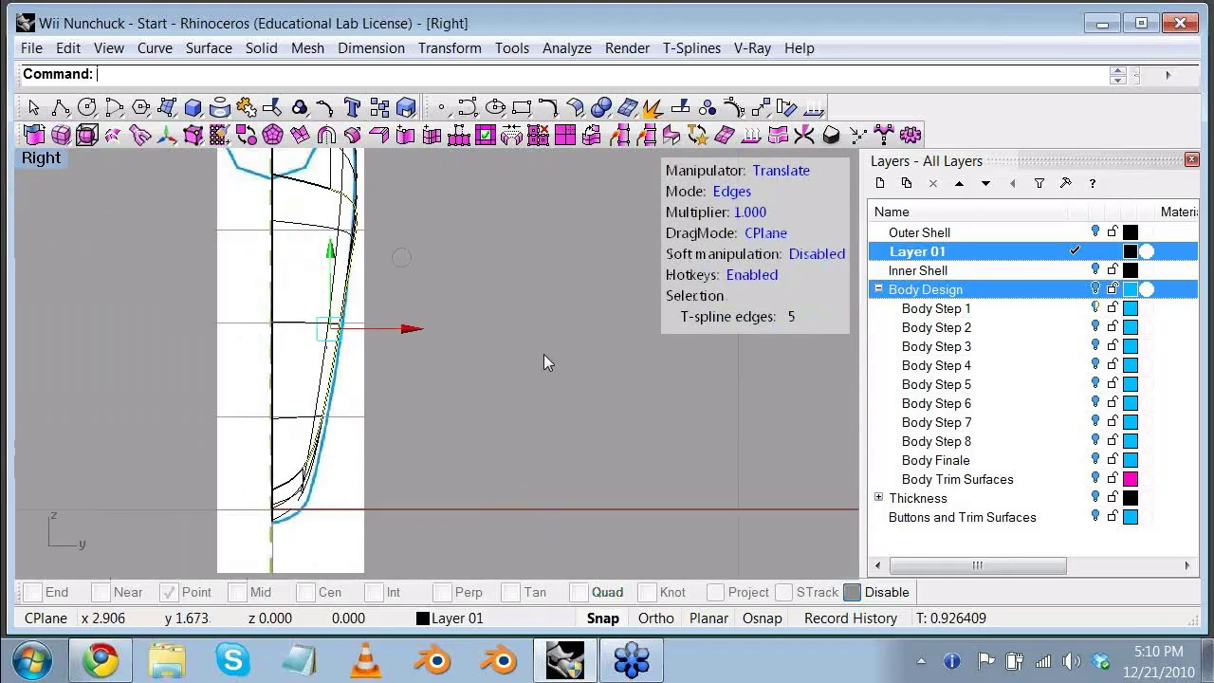
scroll(543, 354, "down", 4)
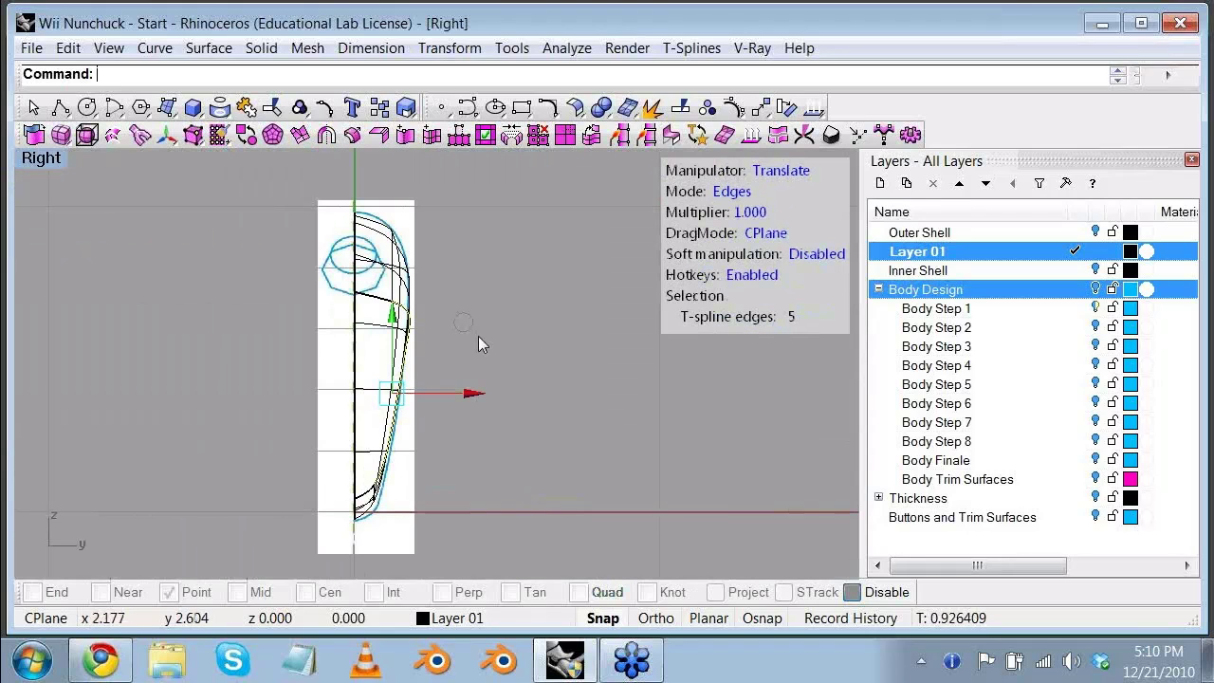
left_click(287, 131)
left_click_drag(469, 401, 339, 400)
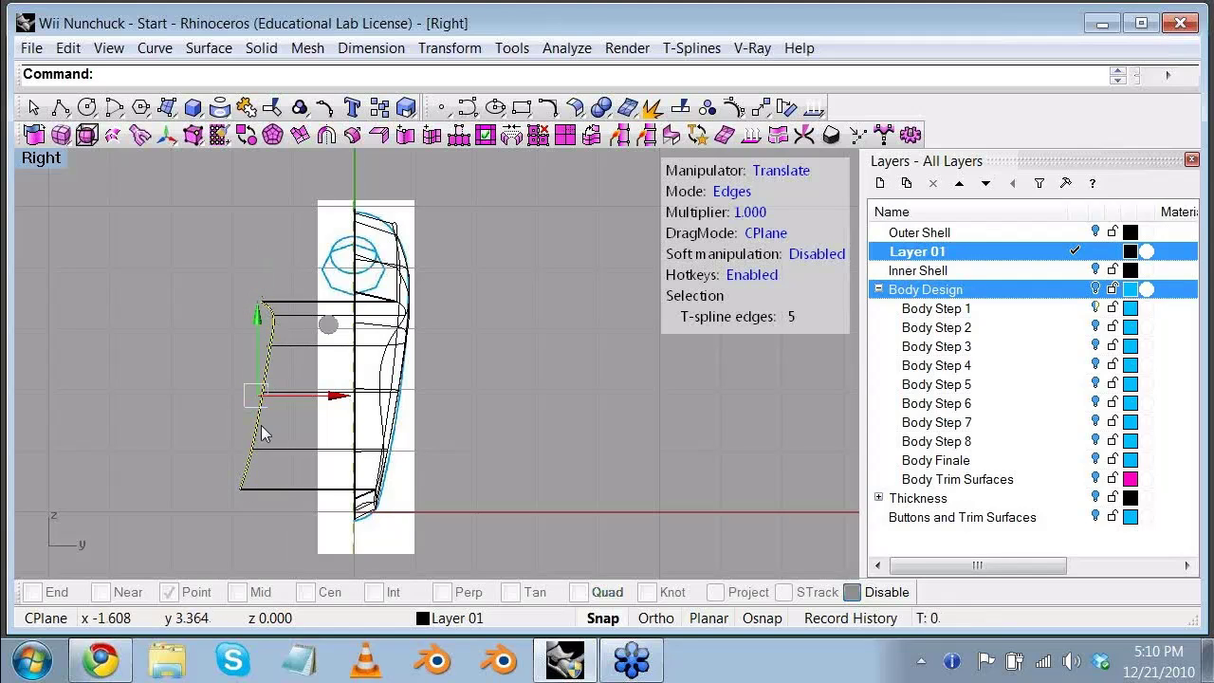
Step: Line up the extruded edges in world Y only with Set Points, at a location well beyond the centre line
left_click(449, 49)
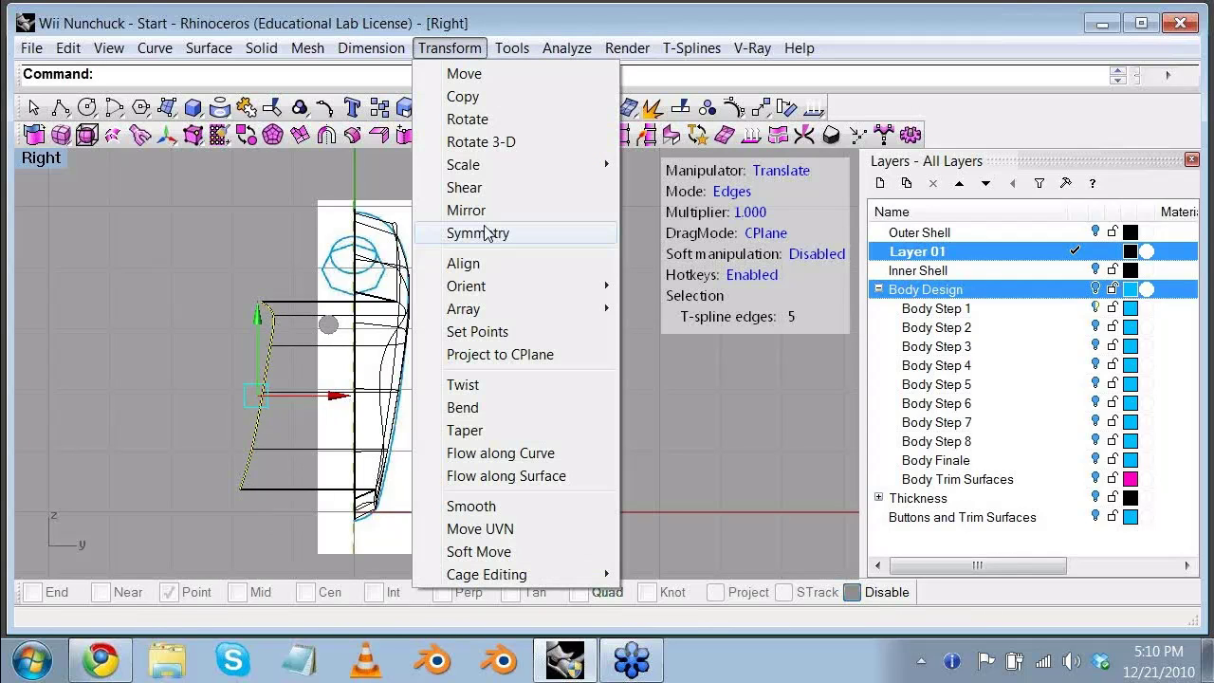
left_click(498, 333)
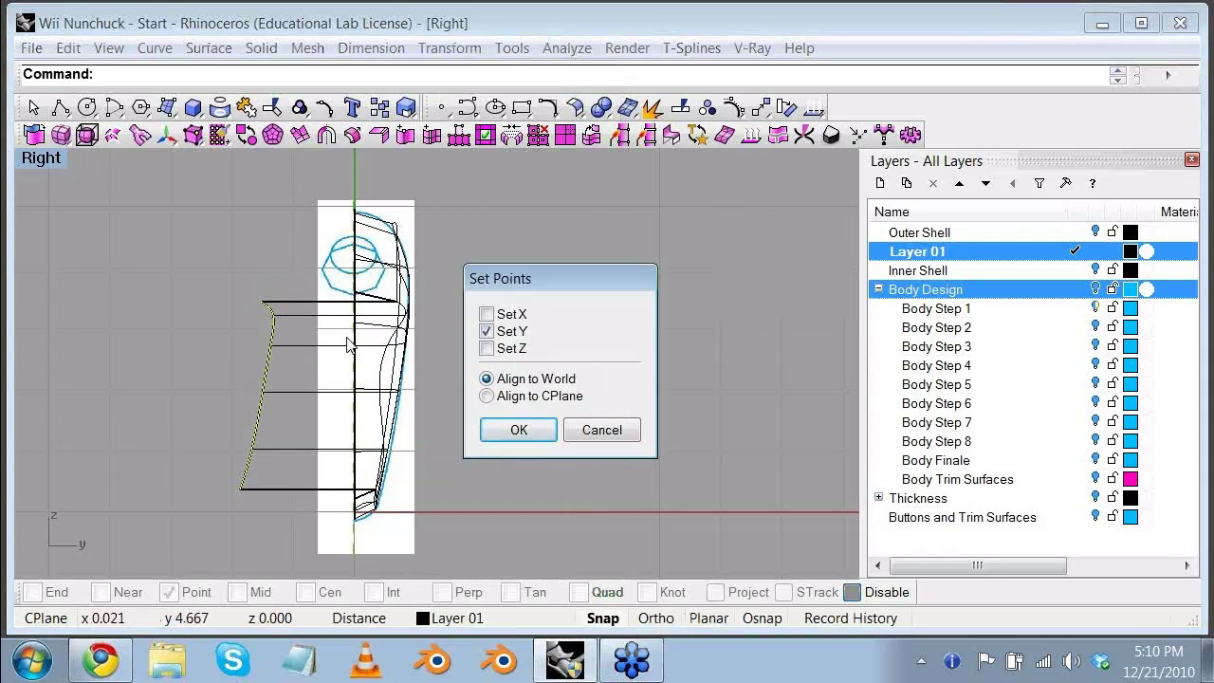
left_click(519, 432)
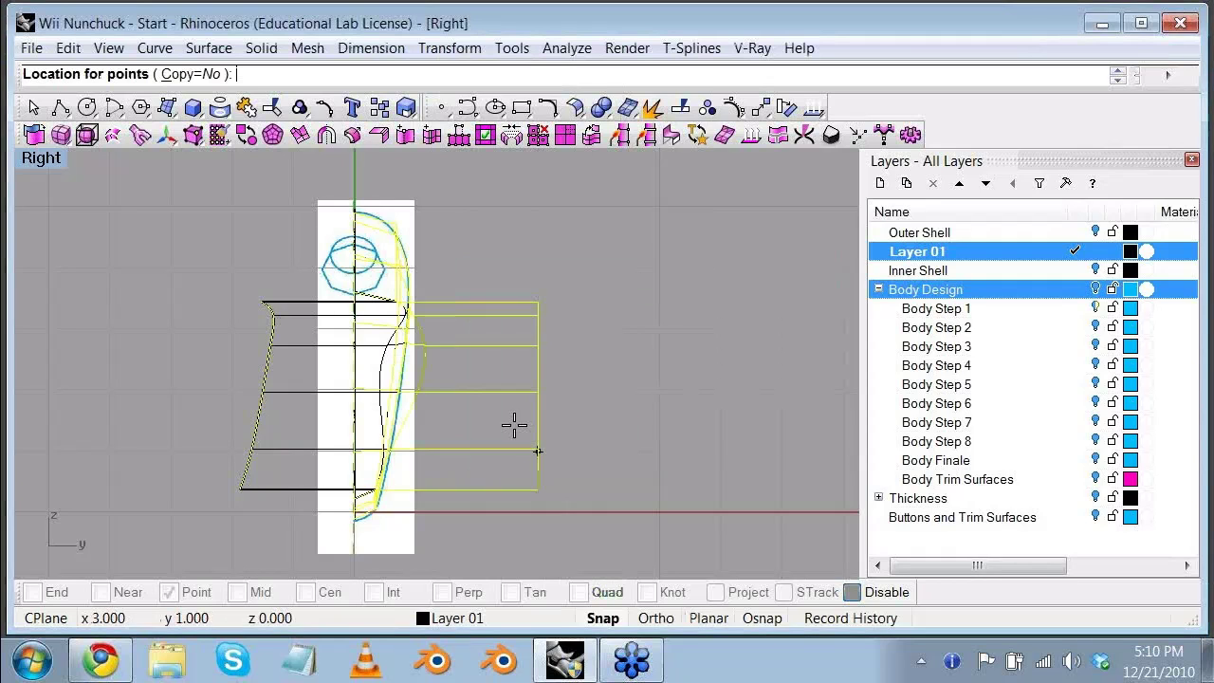
left_click(169, 412)
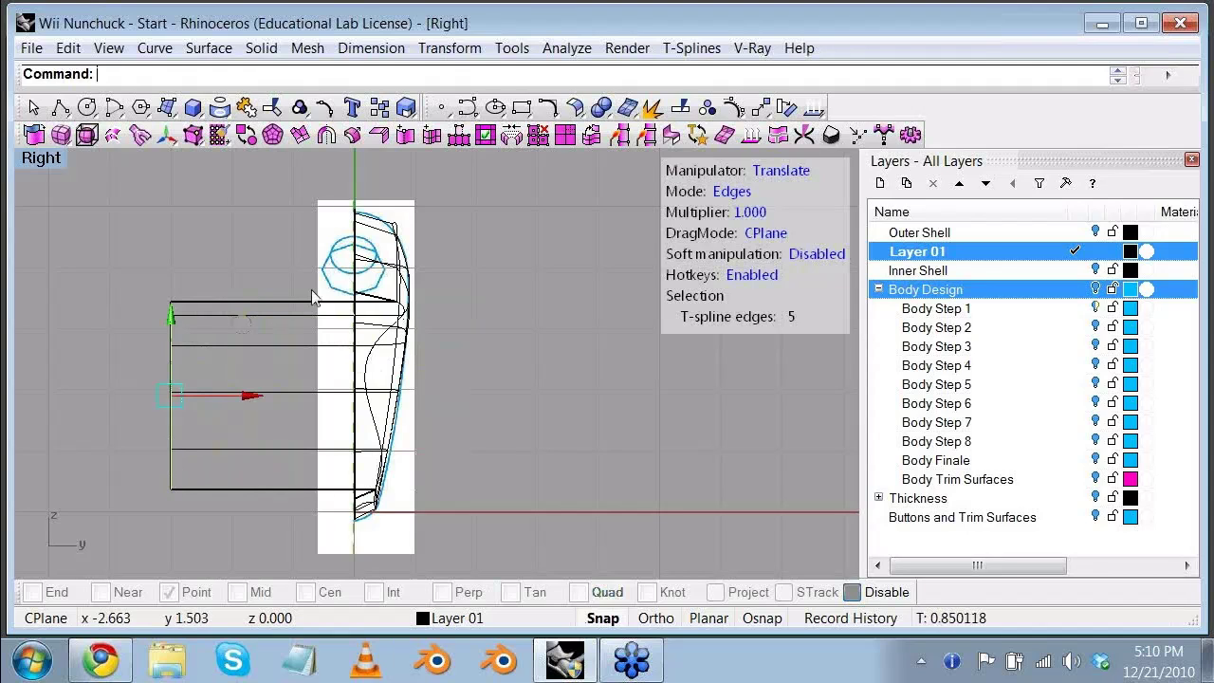
Step: Flatten the extruded edges onto the centre line at Y 0 with Set Points, aligned to world, with the Point object snap enabled
left_click(449, 49)
left_click(479, 332)
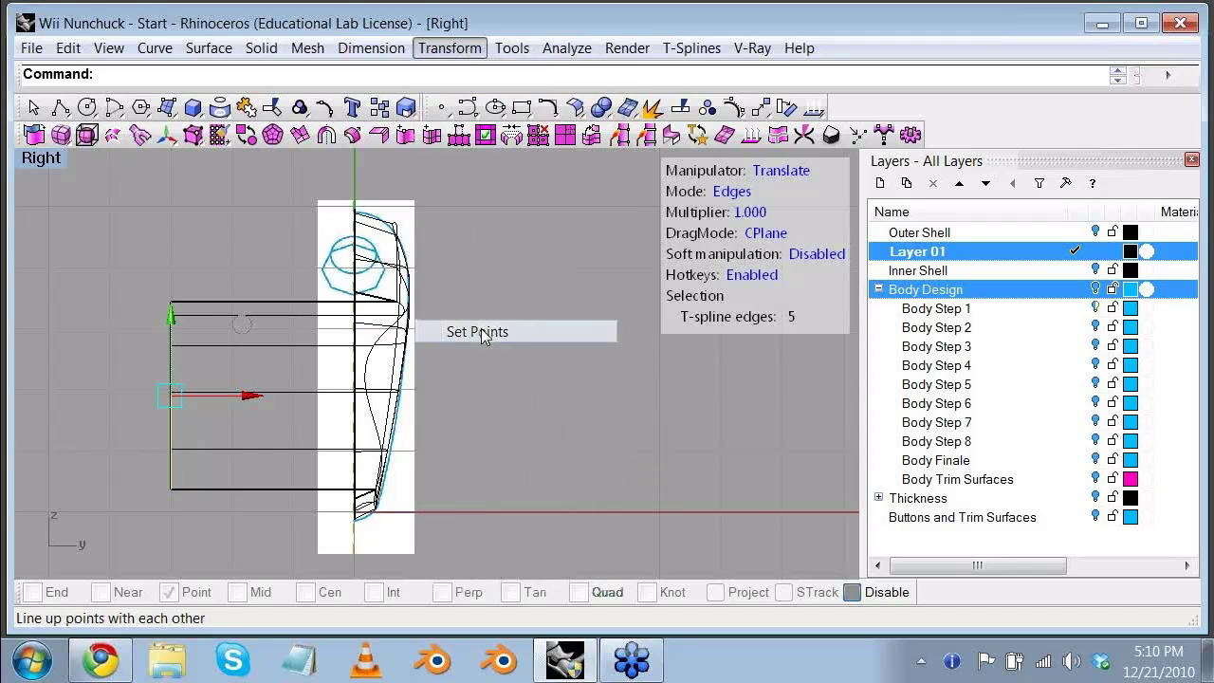
left_click(509, 435)
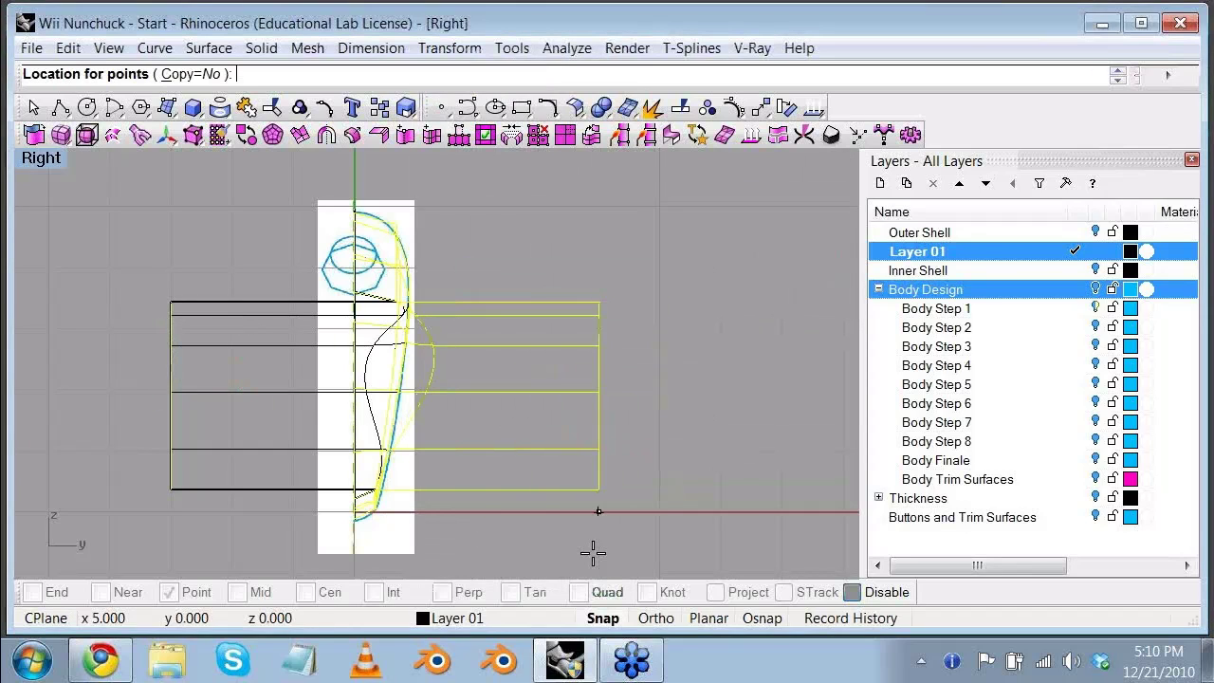
left_click(852, 592)
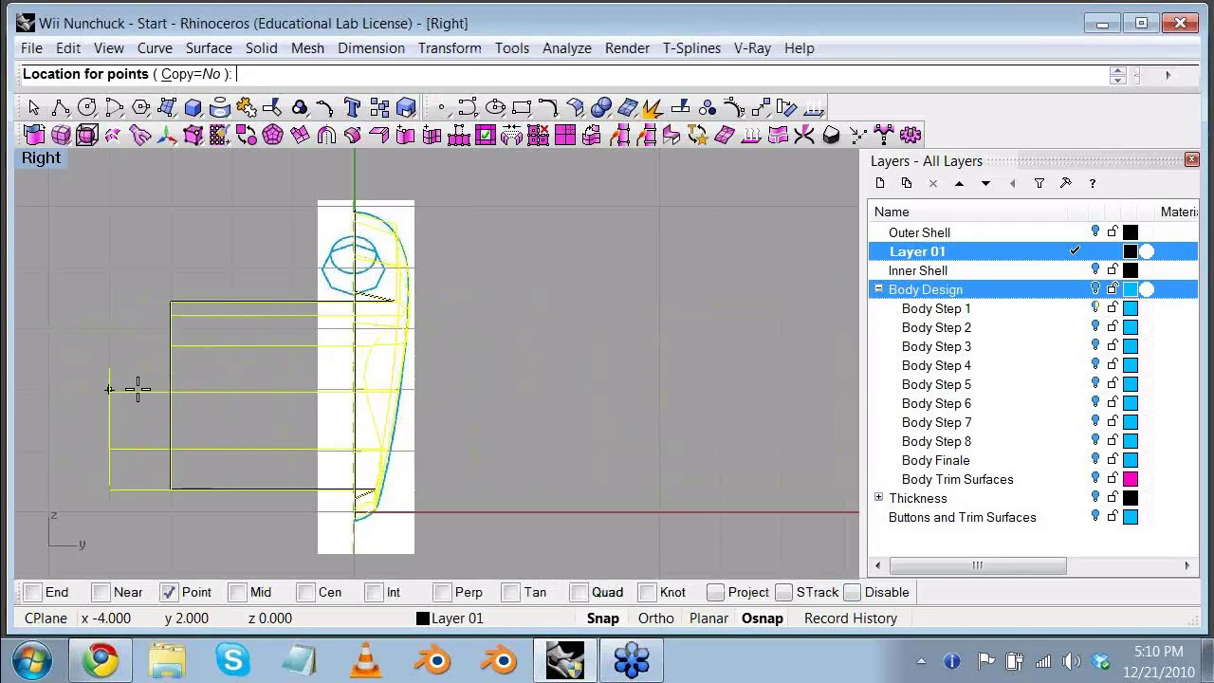
scroll(363, 376, "up", 1)
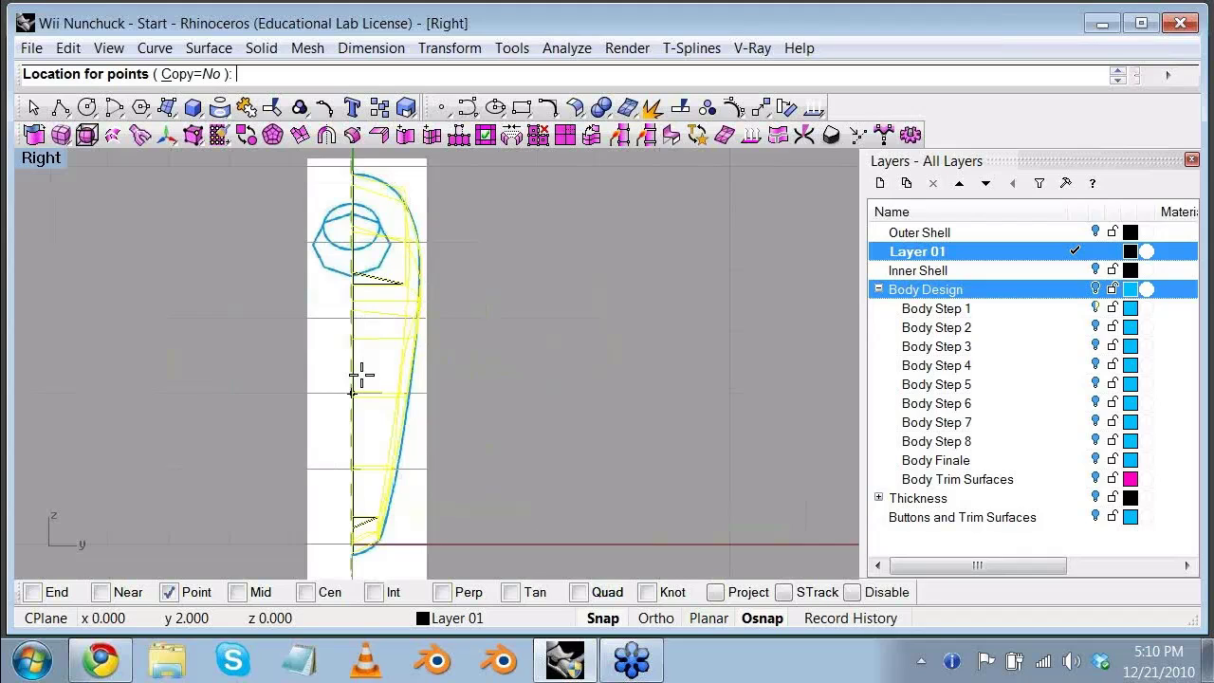
scroll(362, 365, "up", 3)
scroll(377, 300, "up", 1)
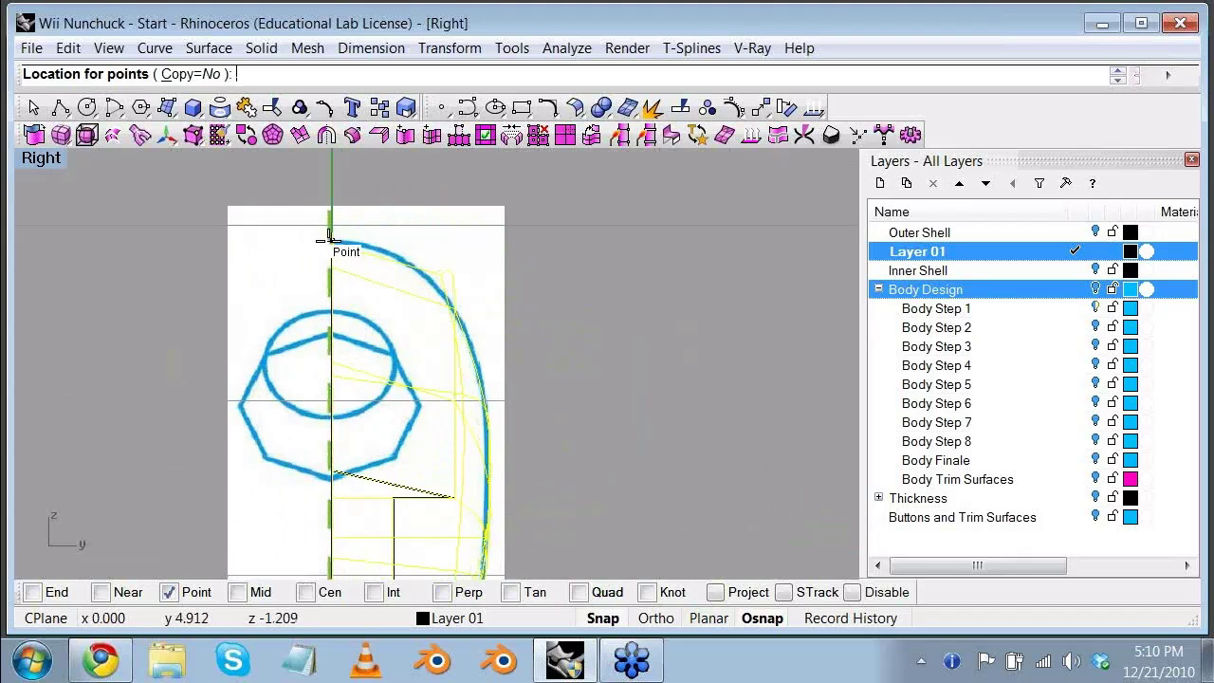
scroll(334, 437, "down", 1)
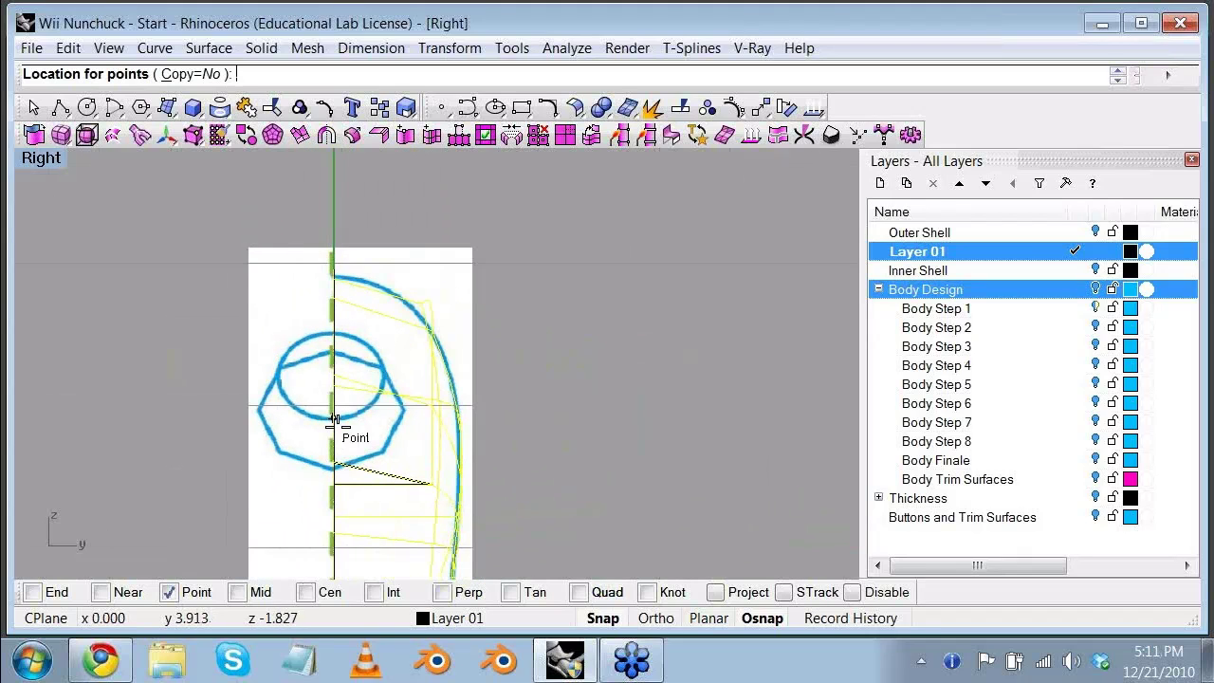
left_click(337, 467)
scroll(338, 465, "down", 2)
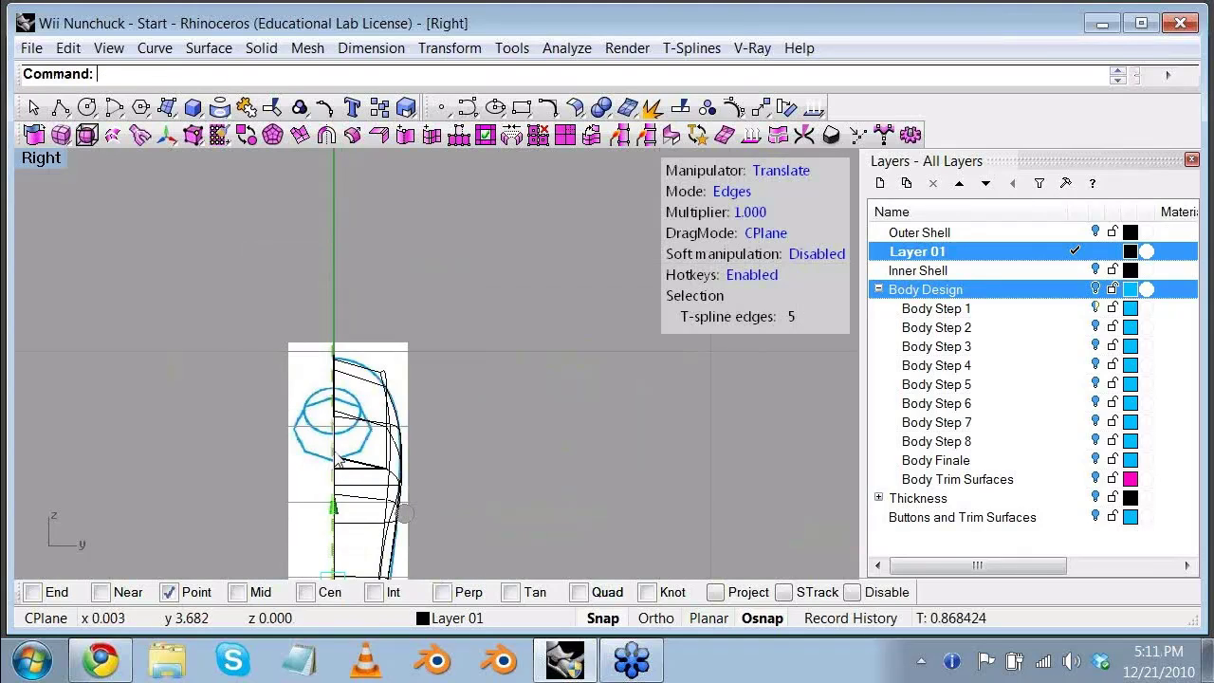
key("ctrl+m")
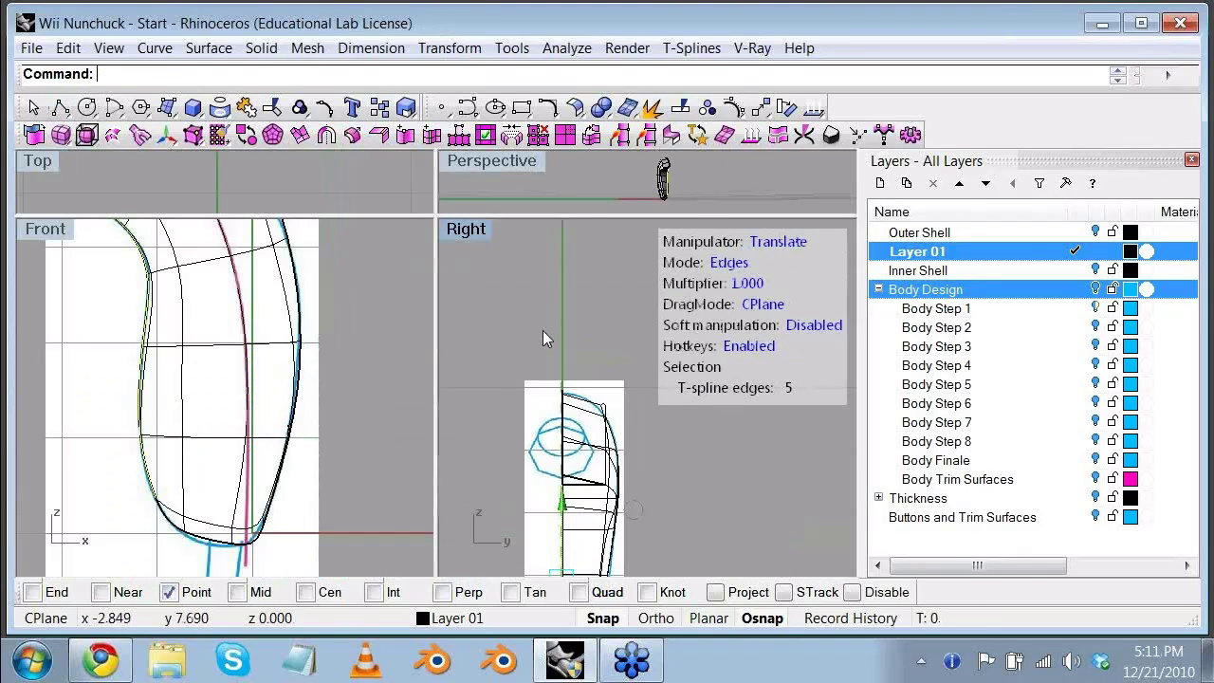
left_click(494, 162)
double_click(501, 165)
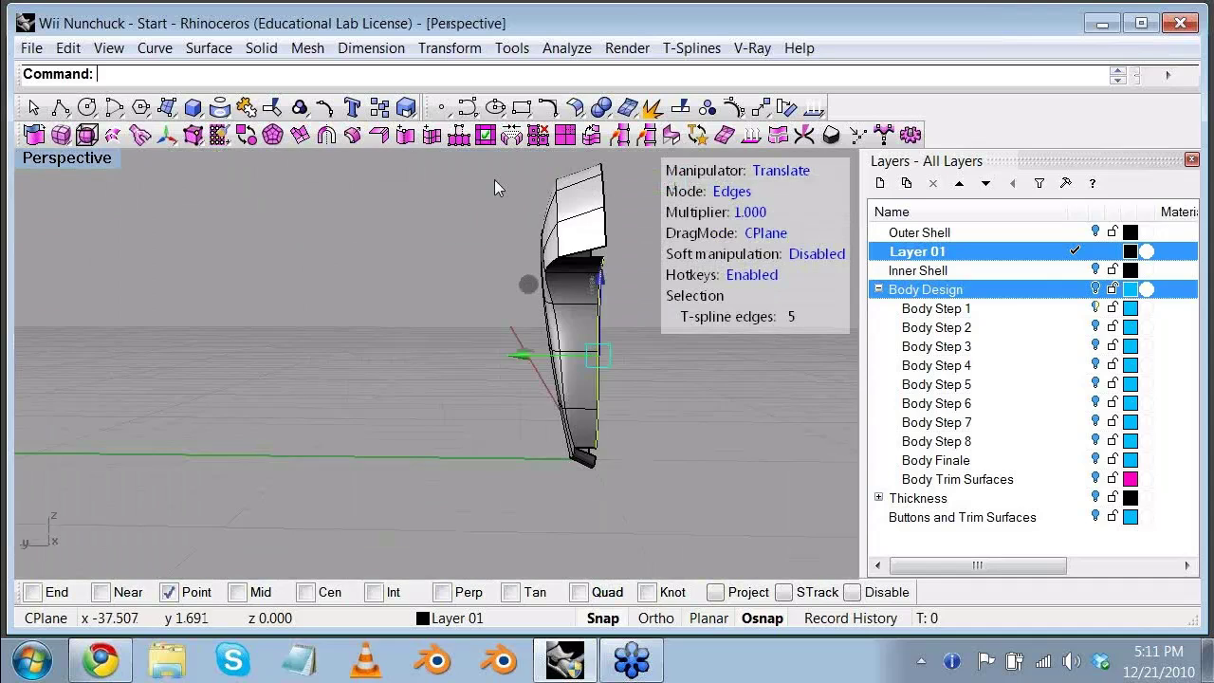
Step: Examine the flattened front faces, looking at the open gaps near the bottom of the body and under the head
right_click_drag(494, 180, 598, 301)
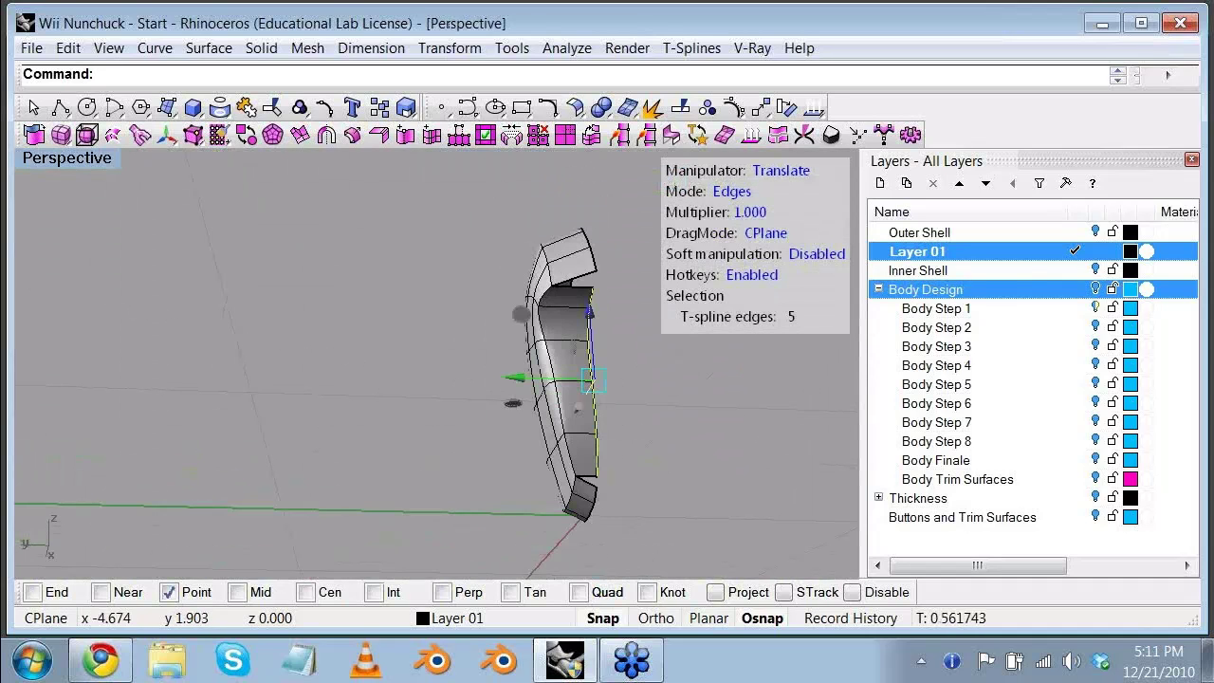
scroll(557, 428, "up", 5)
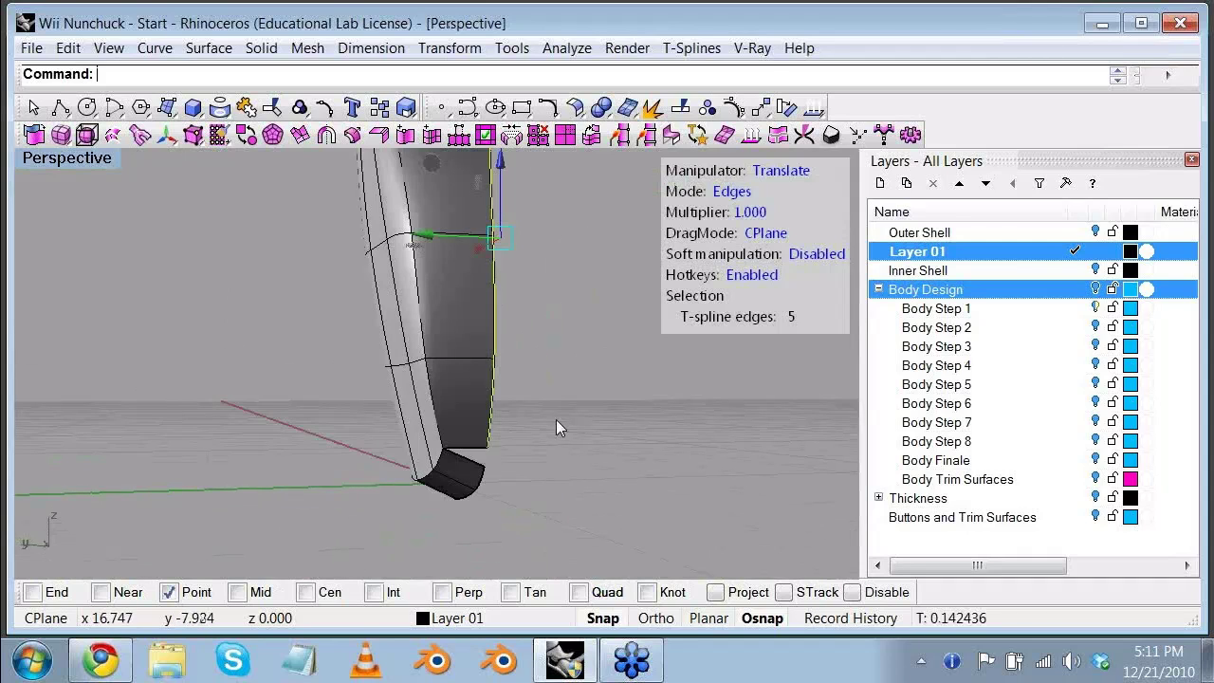
right_click_drag(556, 419, 461, 353)
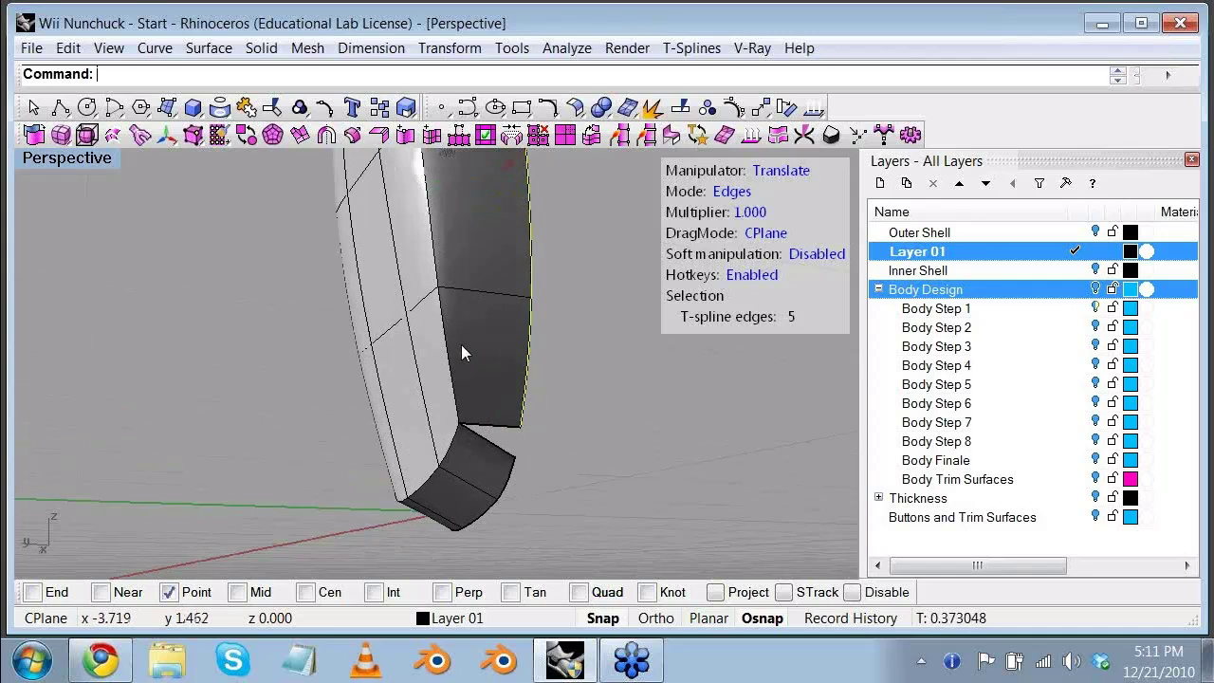
left_click(461, 345)
mouse_move(368, 349)
left_mouse_down()
mouse_move(406, 348)
mouse_move(373, 345)
left_mouse_up()
key("Escape")
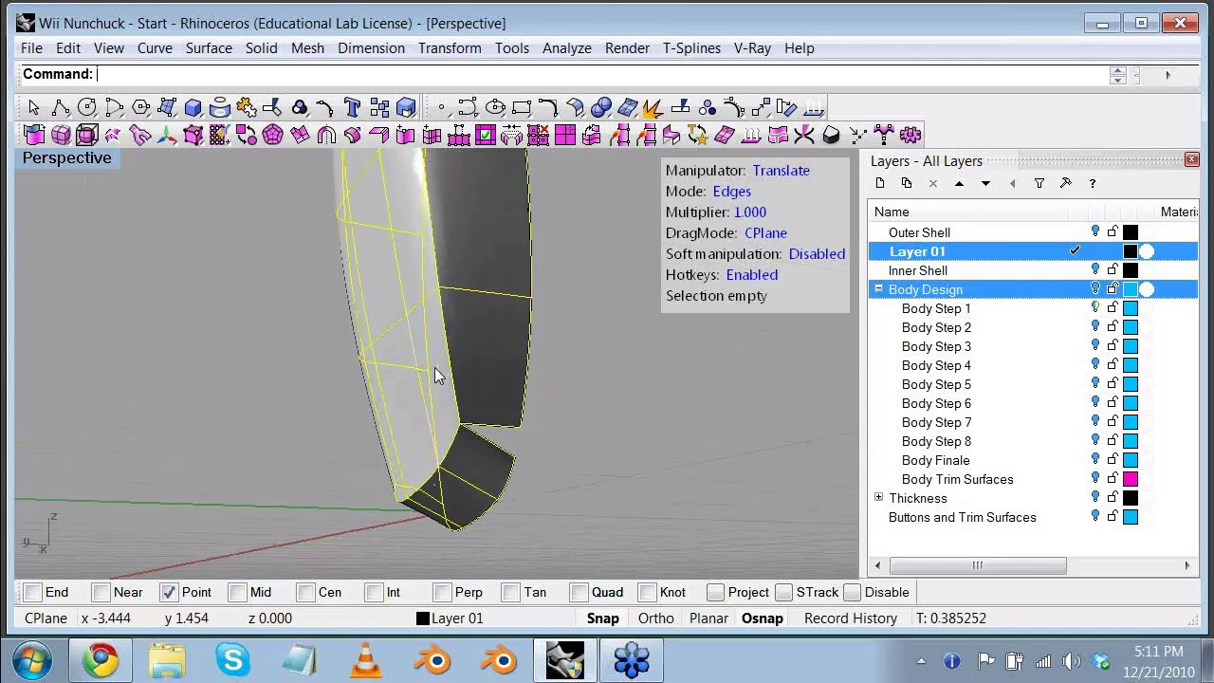
right_click_drag(435, 367, 517, 353)
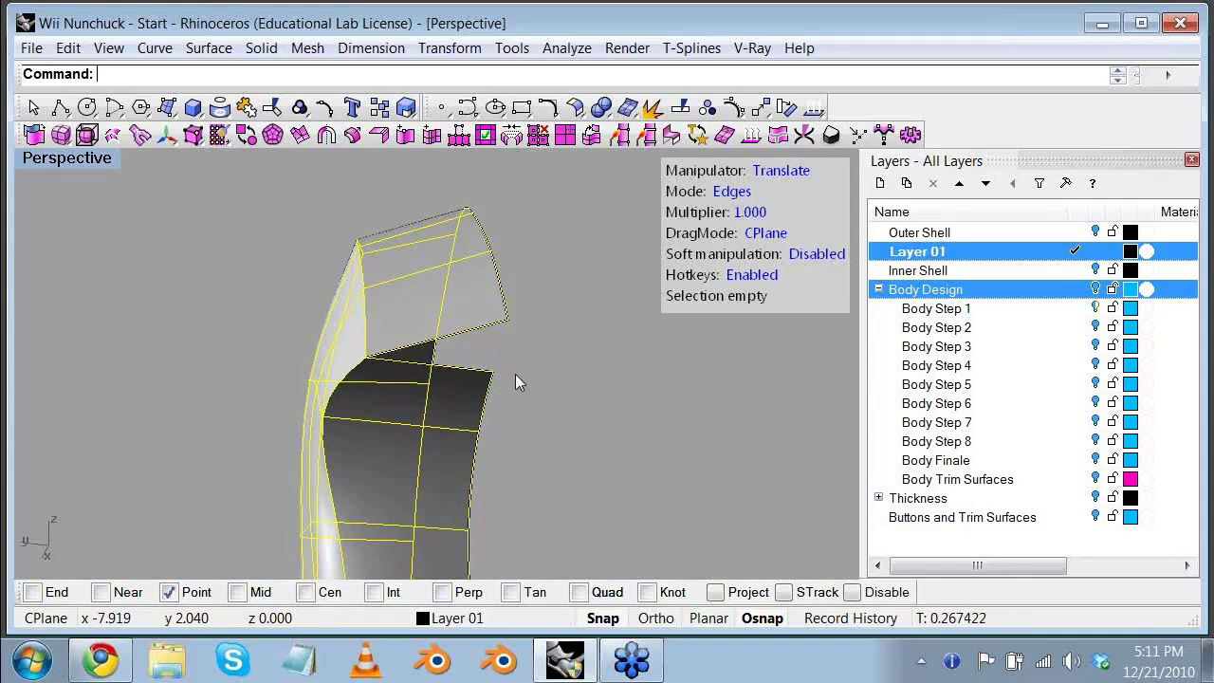
Step: Clear the selection of the whole body and return the T-Splines edit mode to Edges
left_click(510, 136)
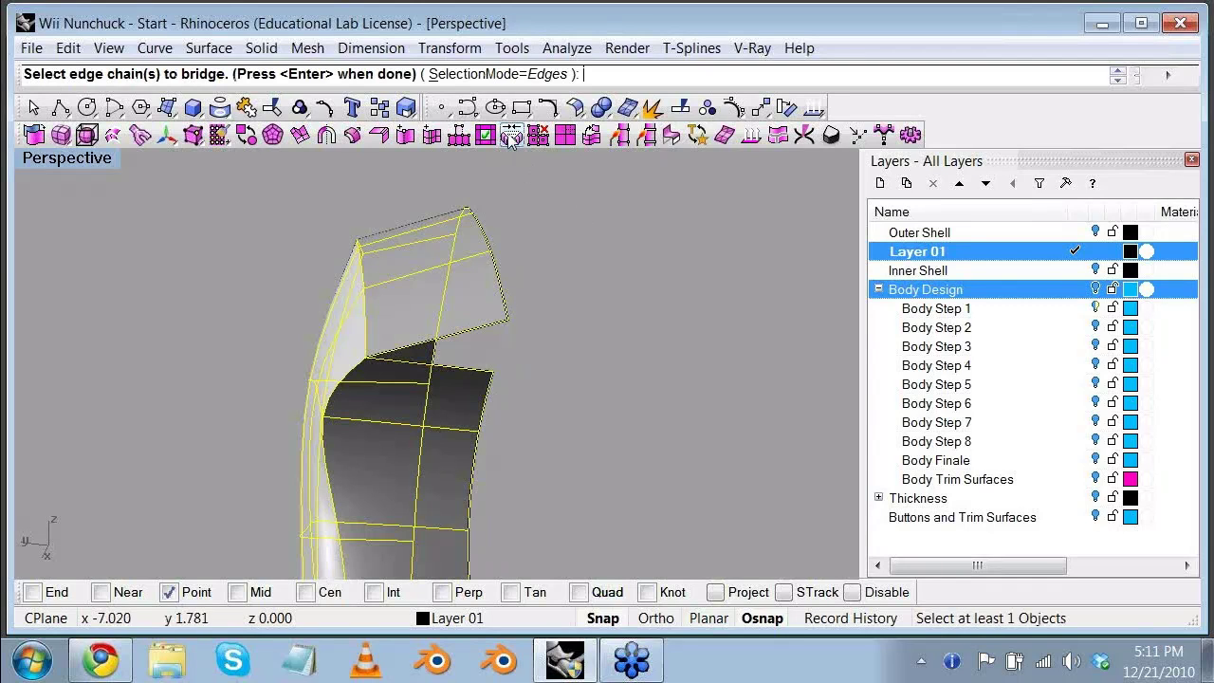
key("Escape")
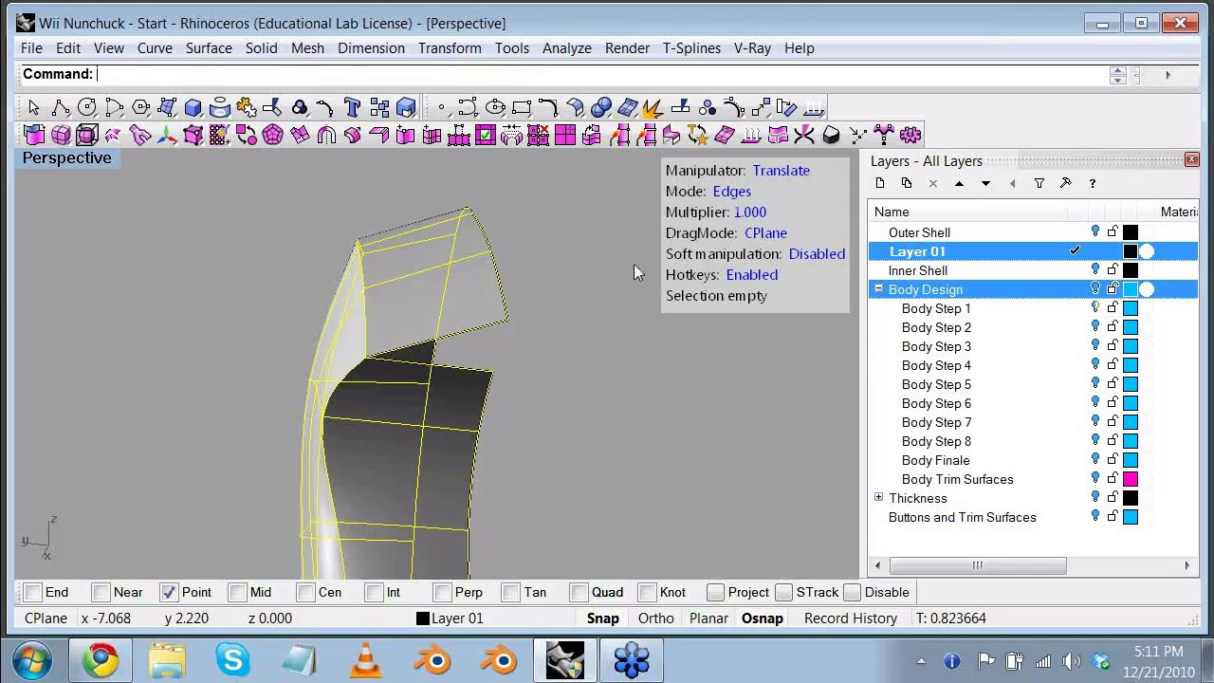
left_click(477, 332)
left_click(542, 300)
right_click_drag(541, 301, 88, 169)
left_click(737, 192)
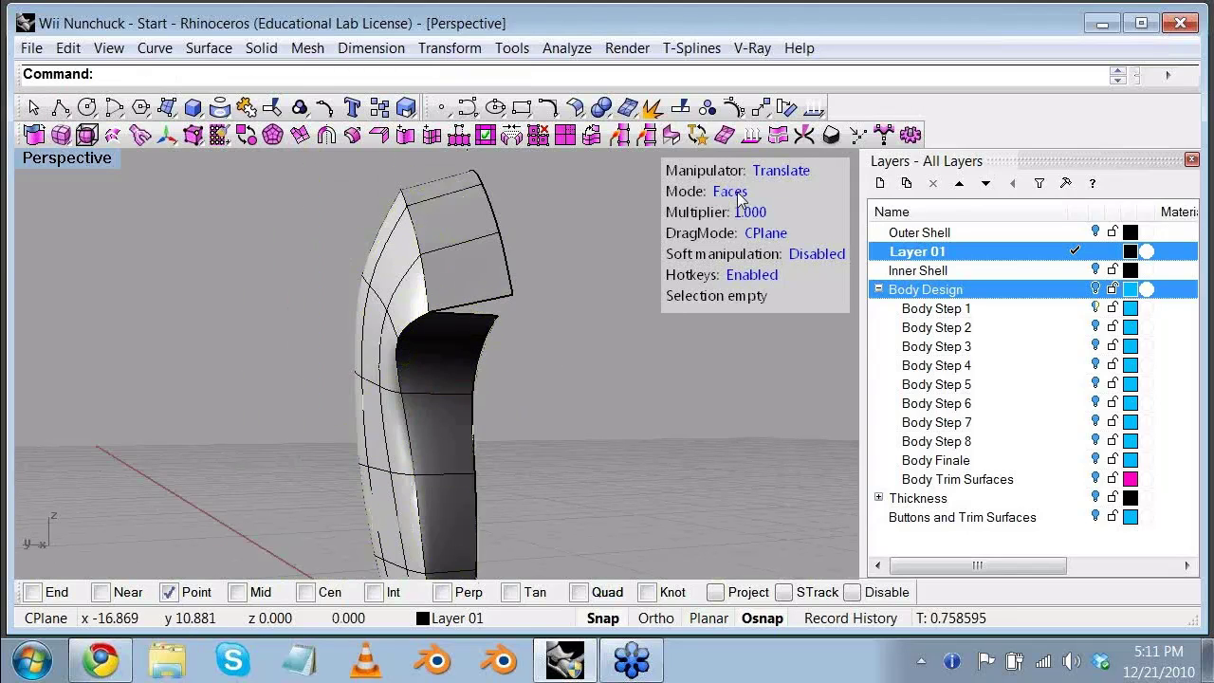
left_click(736, 193)
left_click(737, 193)
left_click(737, 192)
scroll(611, 275, "up", 2)
right_click_drag(611, 275, 512, 289)
left_click(415, 309)
left_click(433, 333, "shift")
left_click(513, 137)
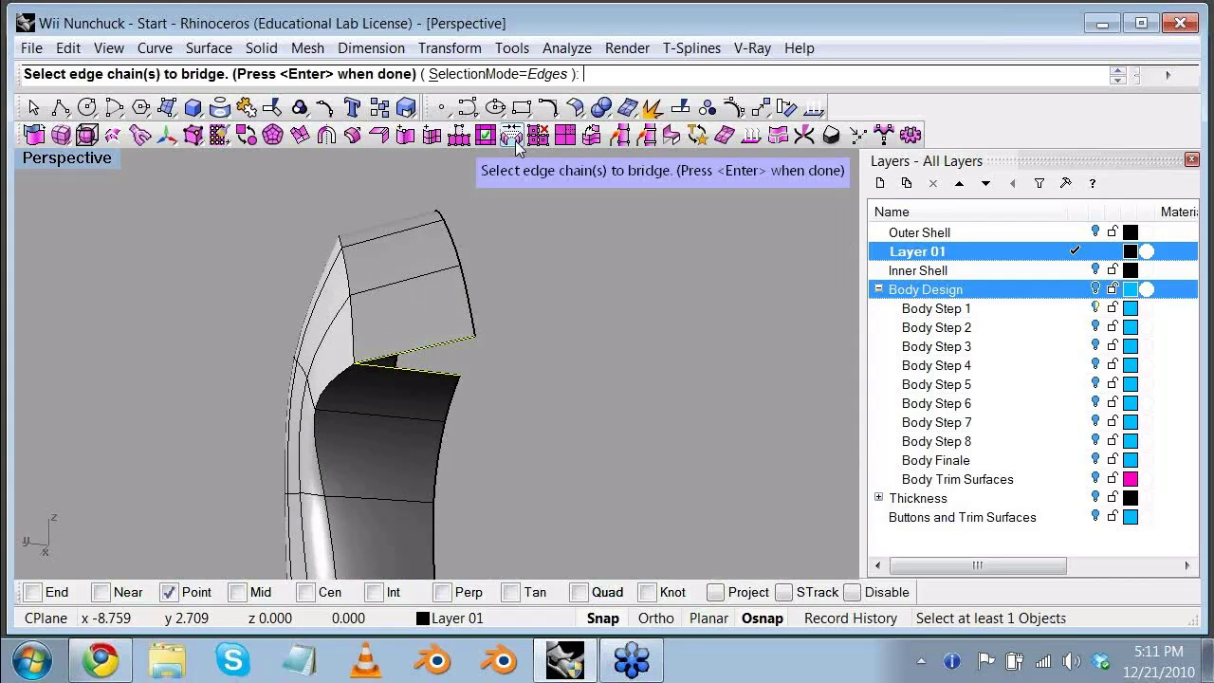
left_click(454, 352)
right_click(515, 356)
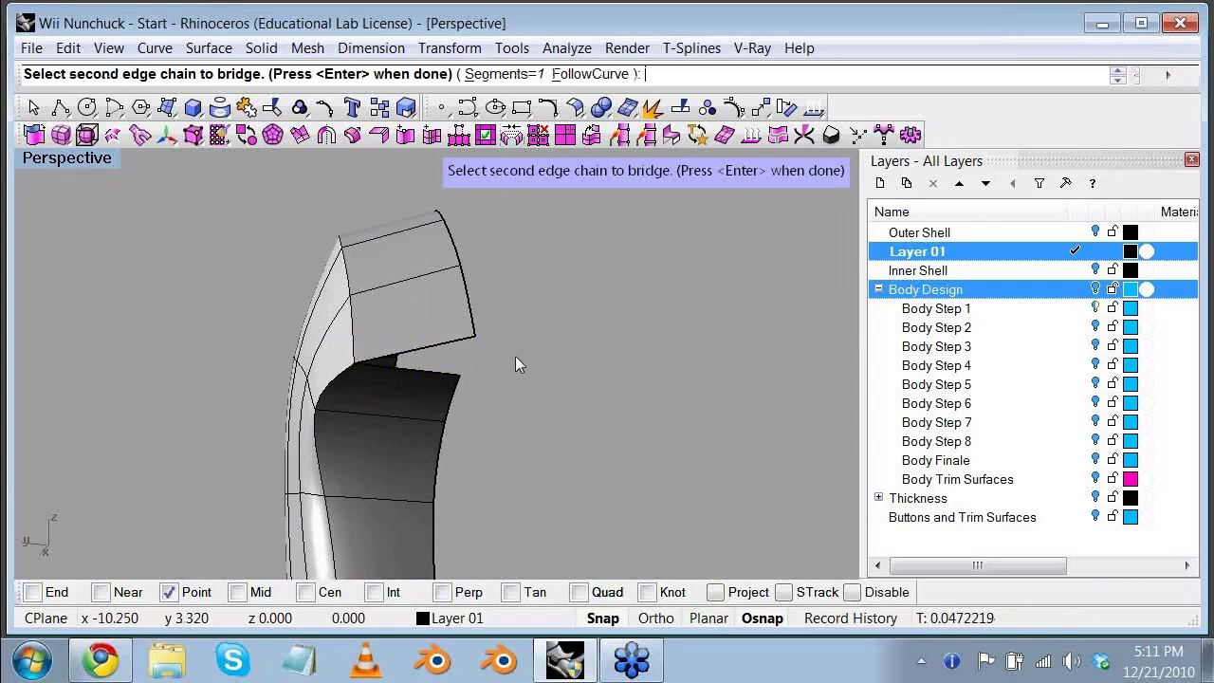
key("Escape")
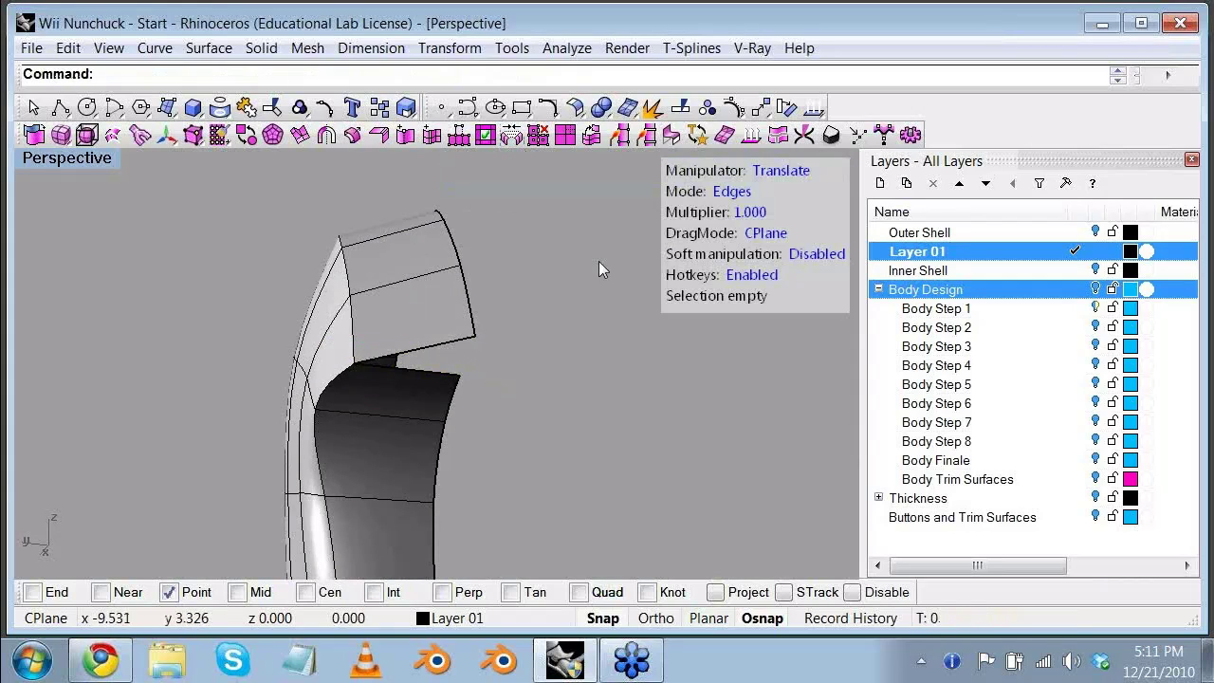
left_click(511, 135)
left_click(460, 347)
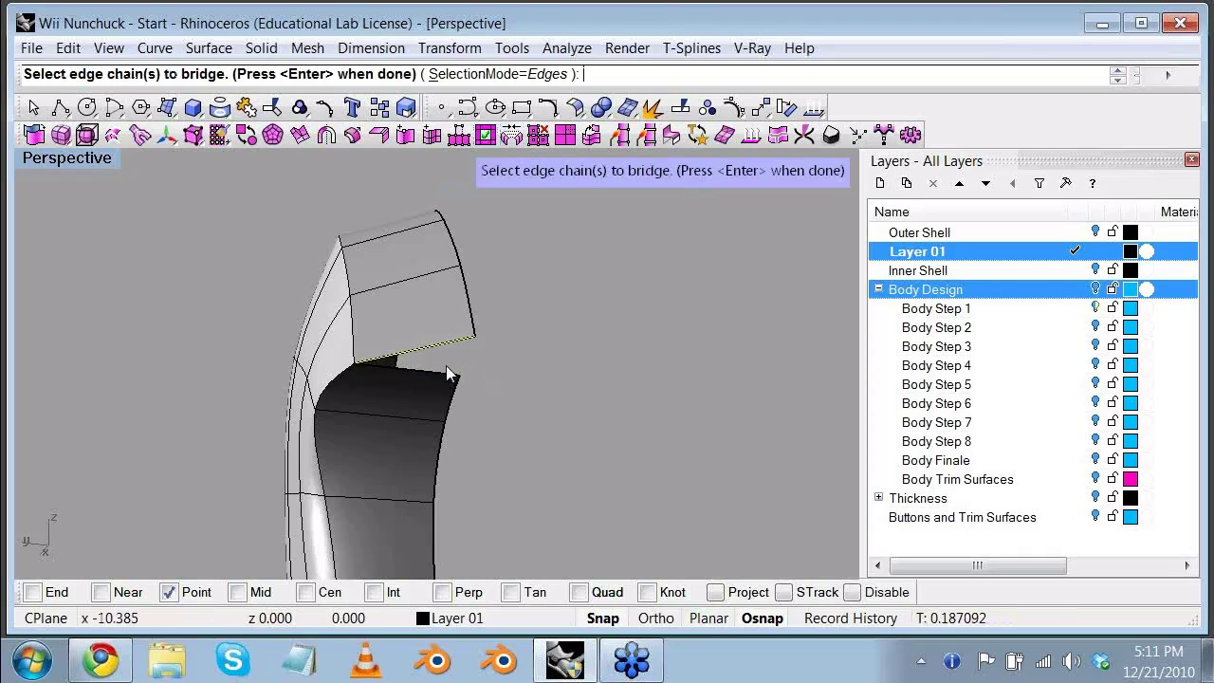
left_click(445, 365)
key("Escape")
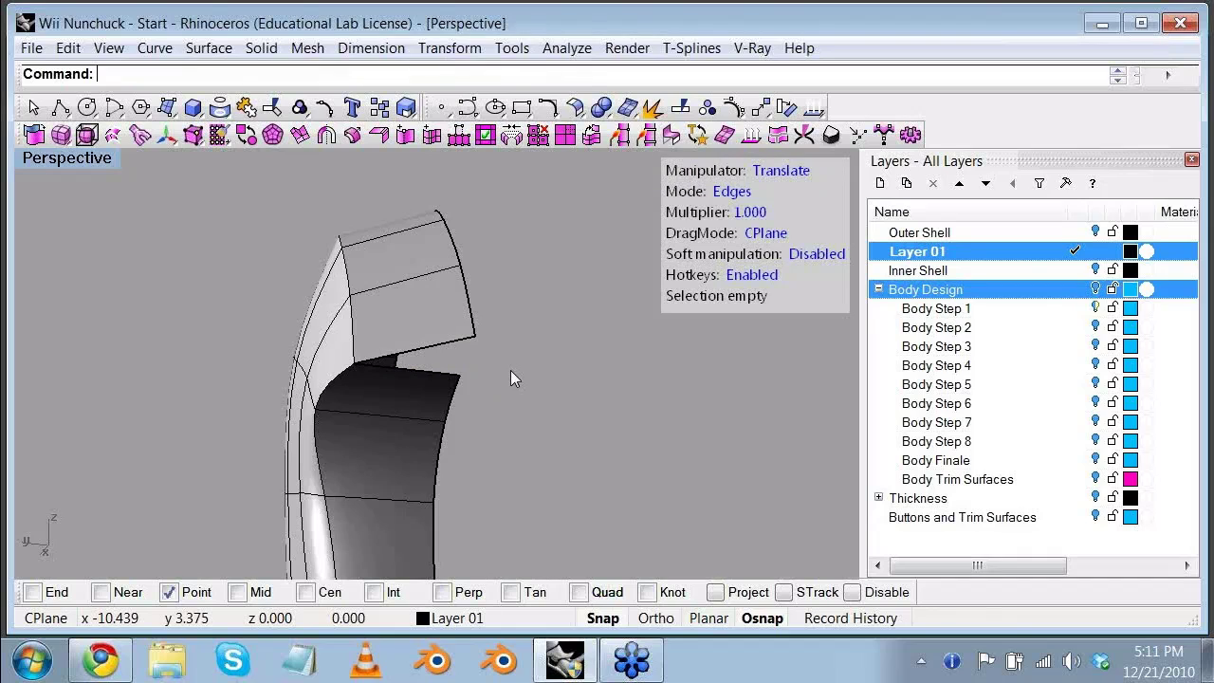
mouse_move(510, 378)
right_mouse_down()
mouse_move(535, 378)
mouse_move(518, 381)
right_mouse_up()
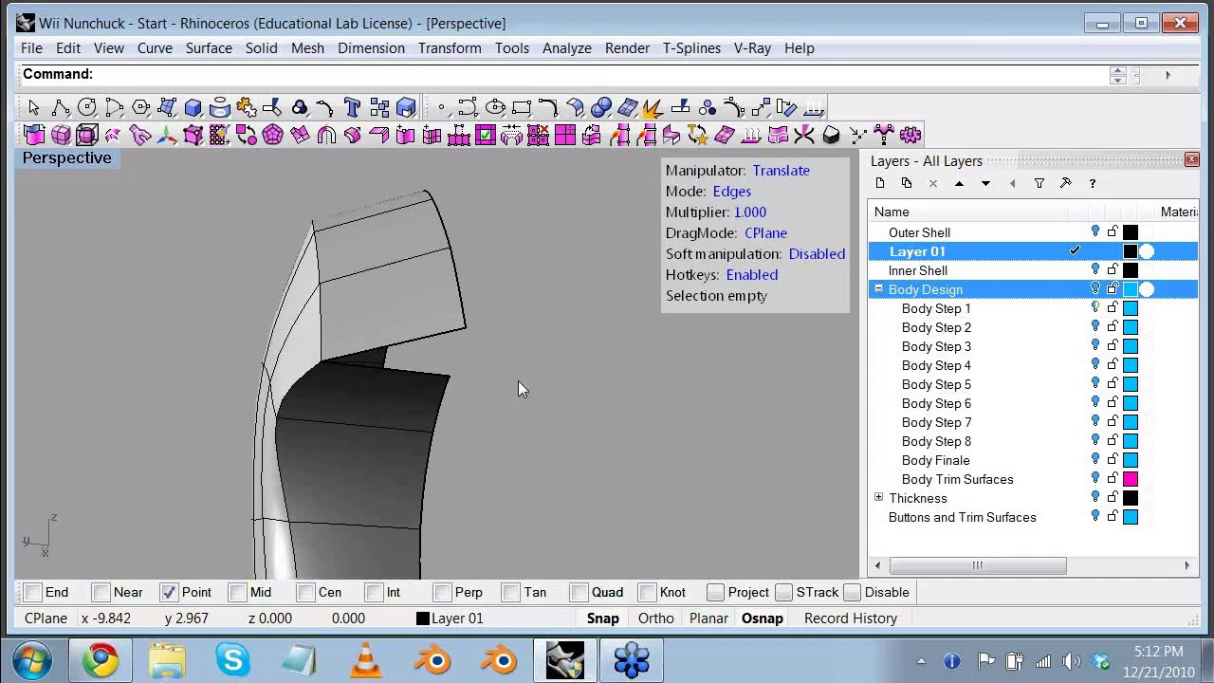
left_click(537, 133)
left_click(436, 333)
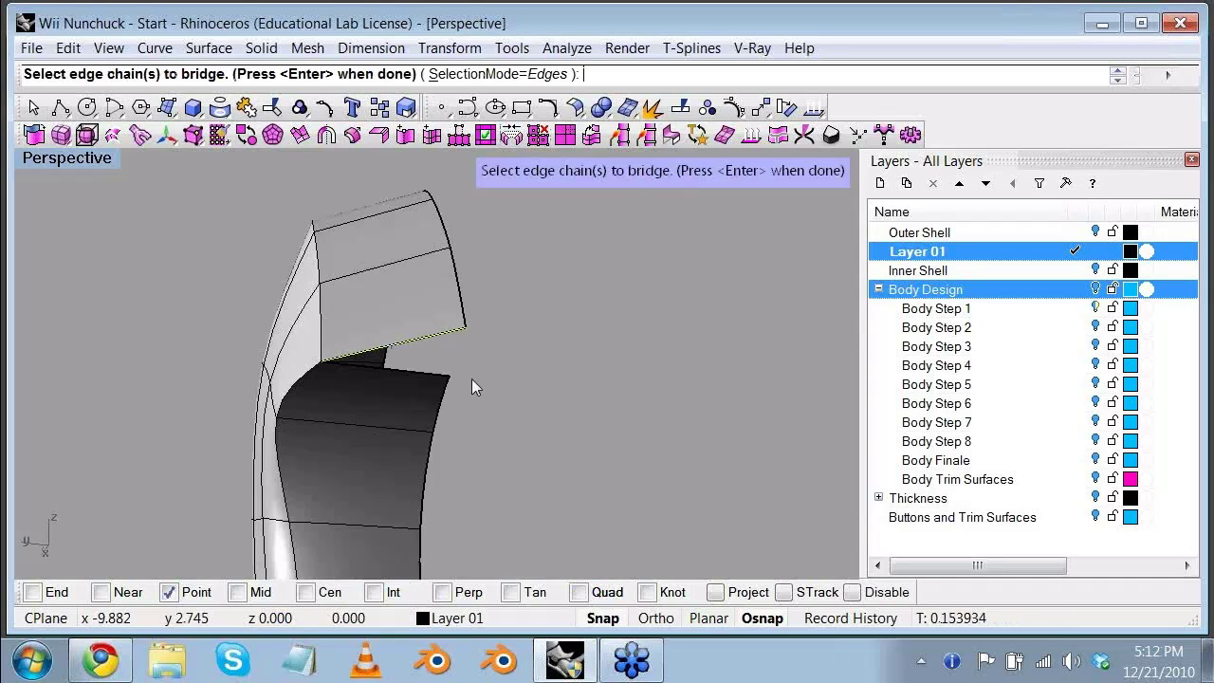
key("Escape")
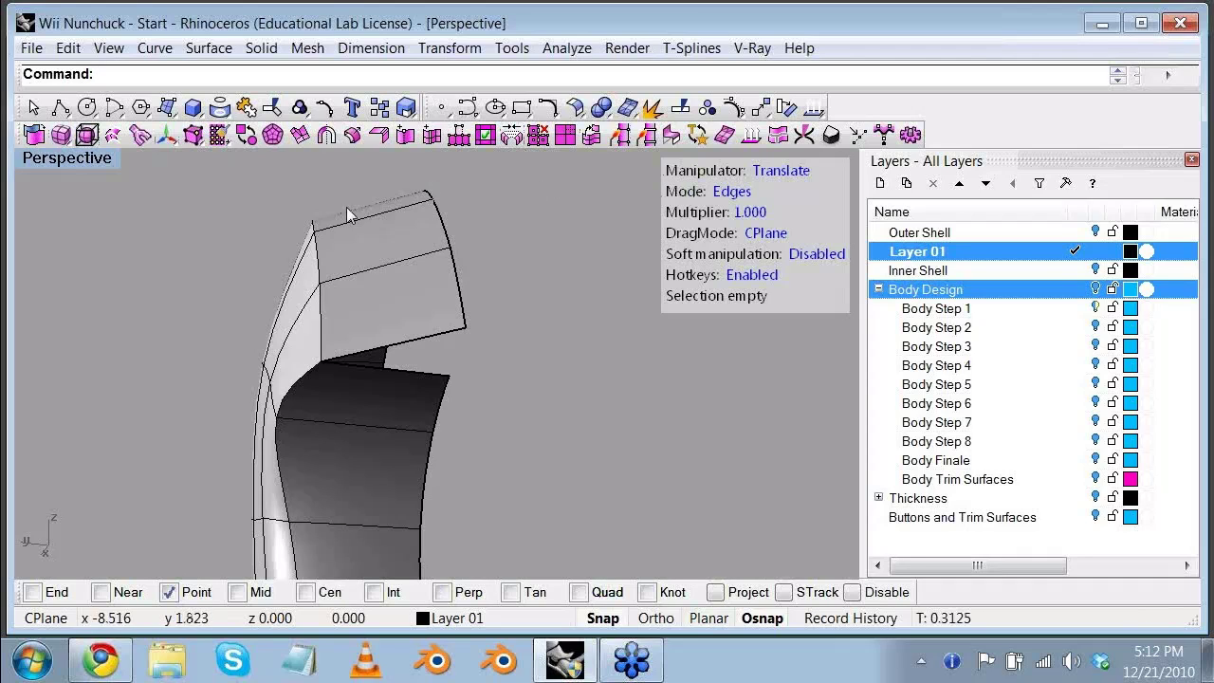
Step: Weld the two open centre-line vertices of the gap under the head in vertex mode
left_click(749, 193)
left_click(734, 192)
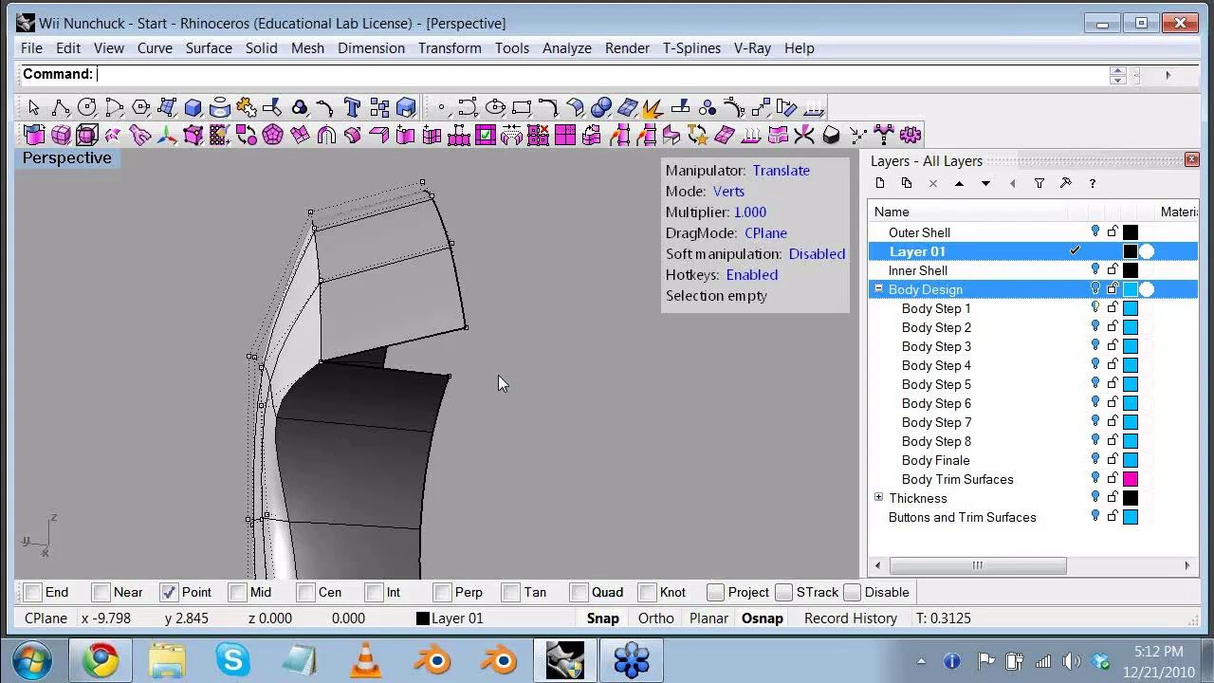
left_click(449, 376)
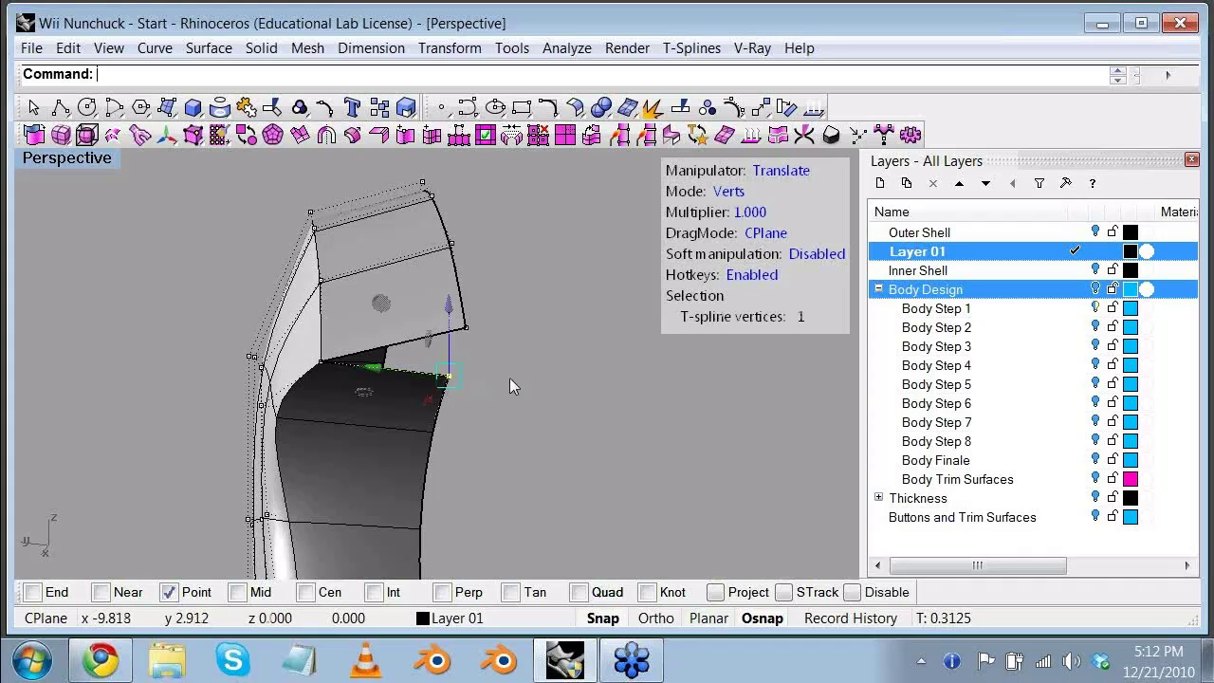
left_click(467, 329, "shift")
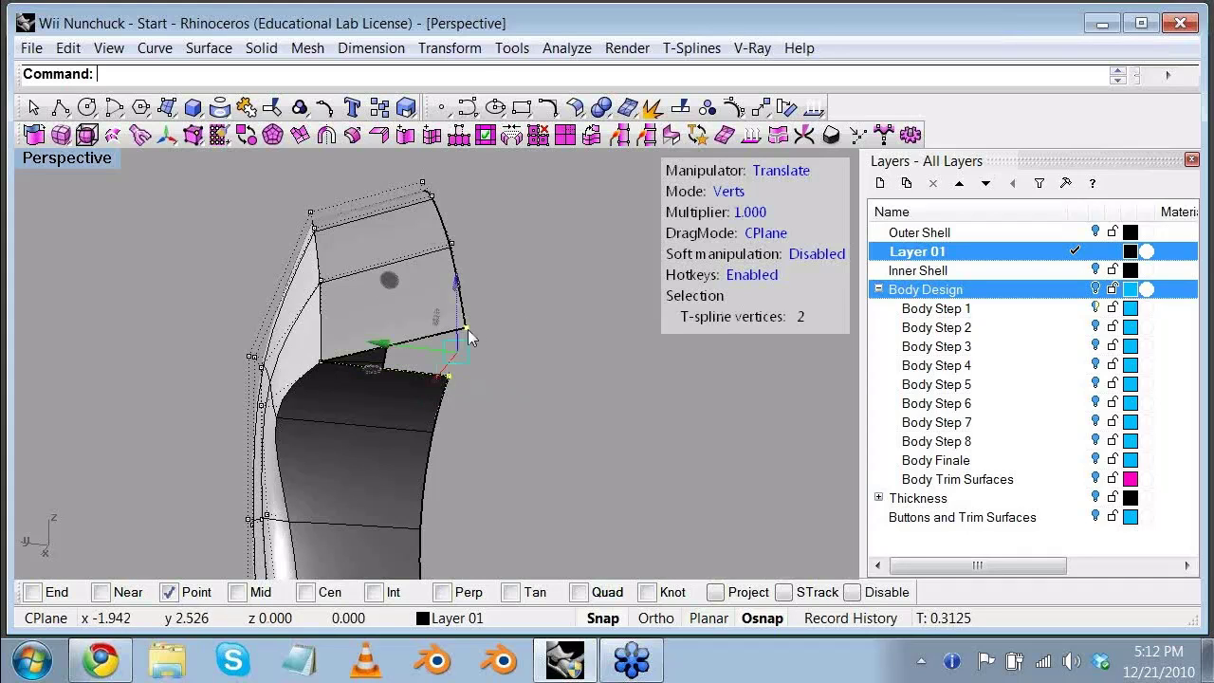
left_click(621, 137)
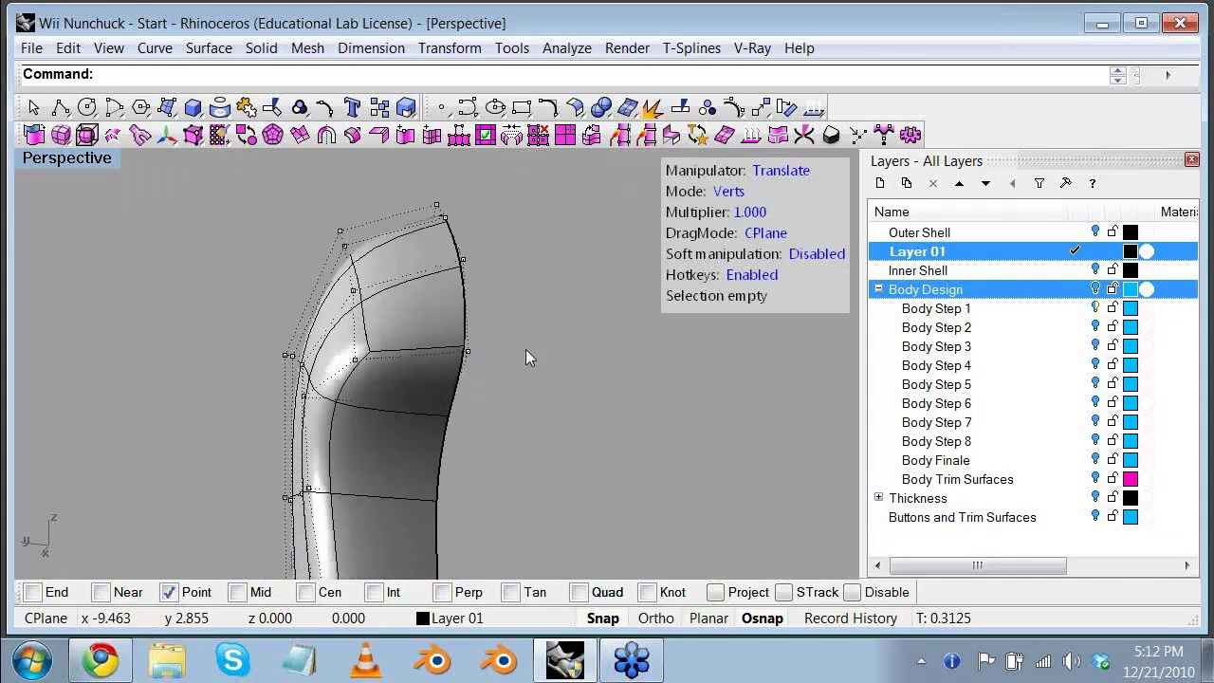
Step: Weld the two open centre-line vertices of the gap near the bottom of the body
right_click_drag(548, 442, 452, 471, "shift")
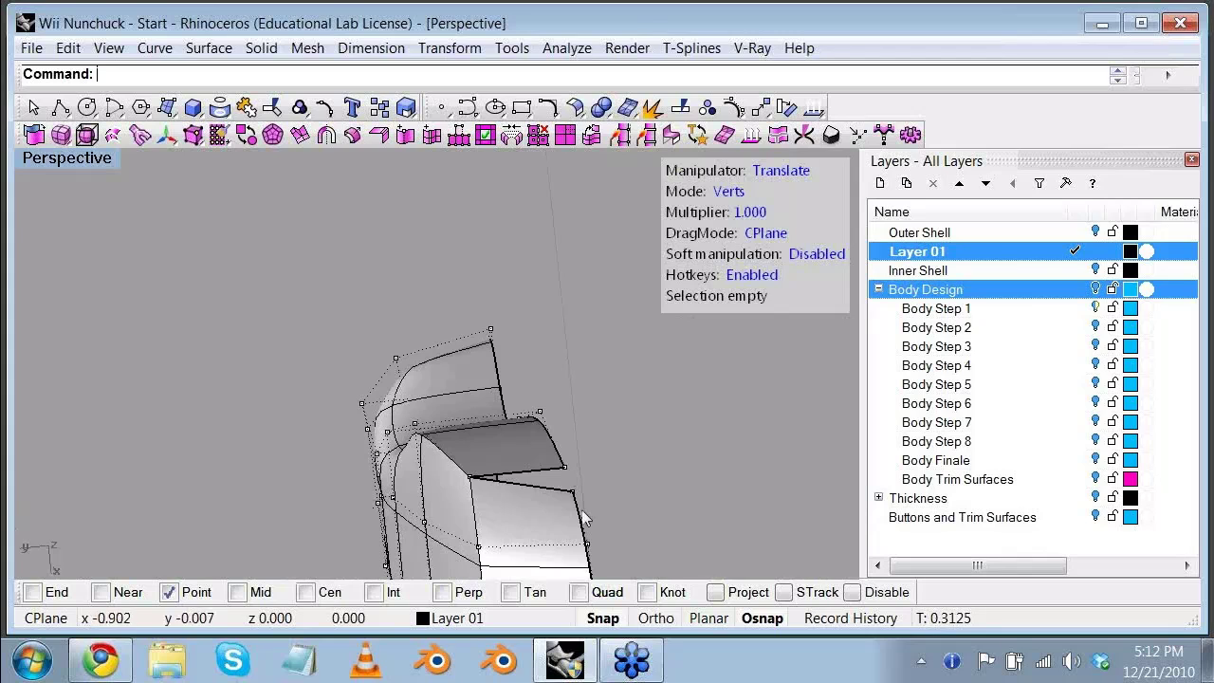
left_click(565, 466)
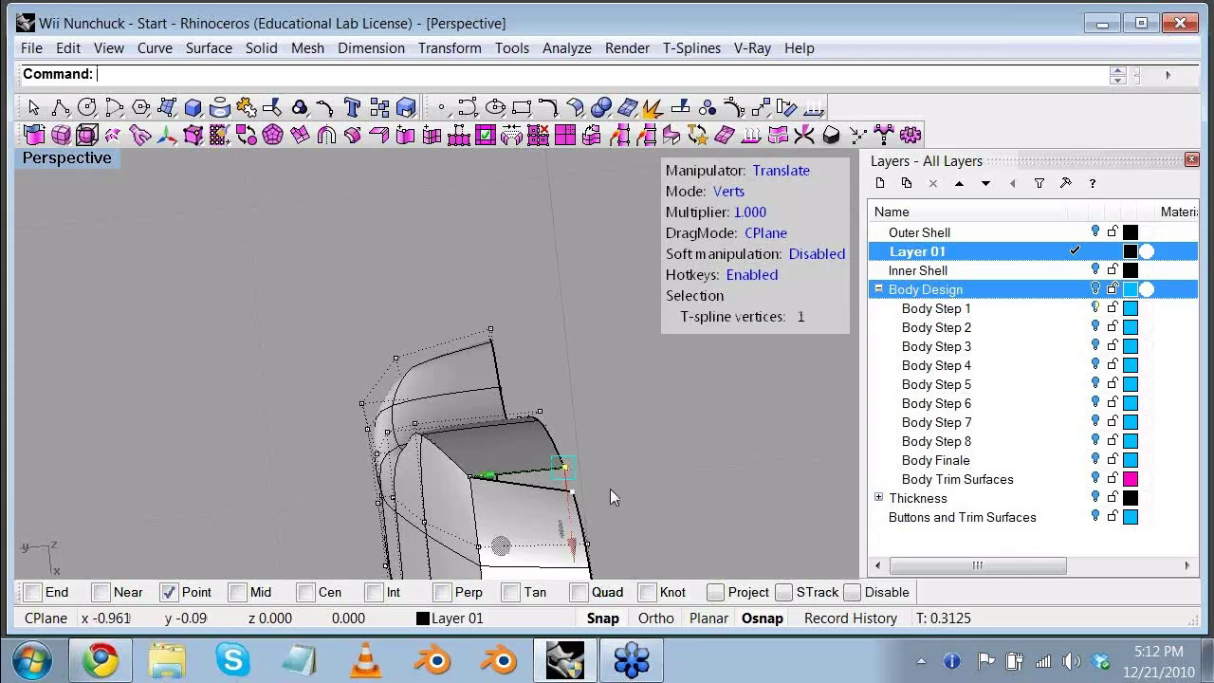
right_click_drag(610, 491, 490, 370)
scroll(426, 479, "up", 4)
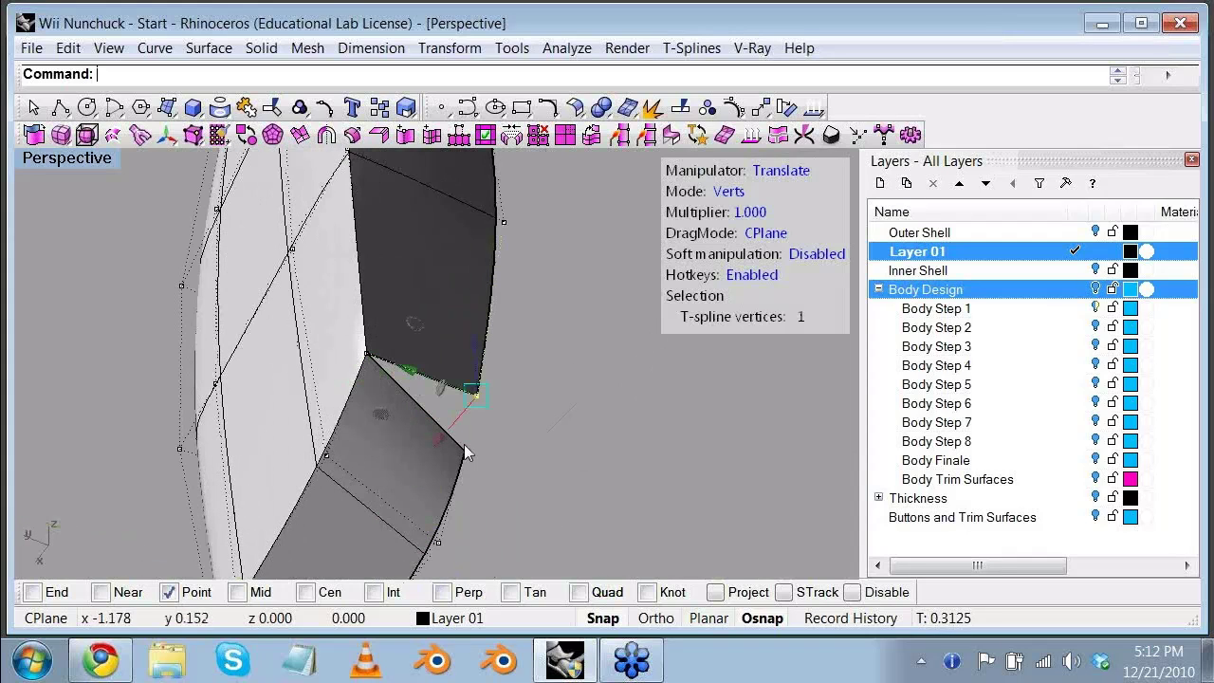
left_click(464, 448, "shift")
scroll(493, 349, "down", 5)
left_click(619, 134)
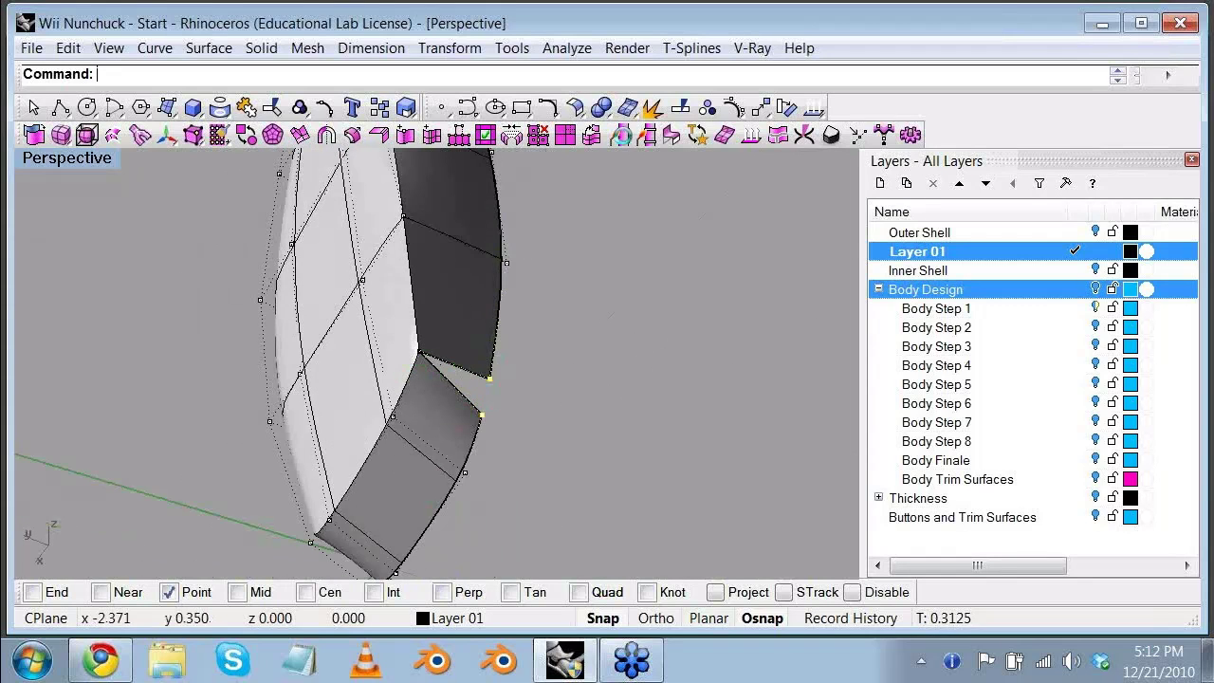
right_click_drag(551, 402, 460, 397)
scroll(460, 396, "up", 3)
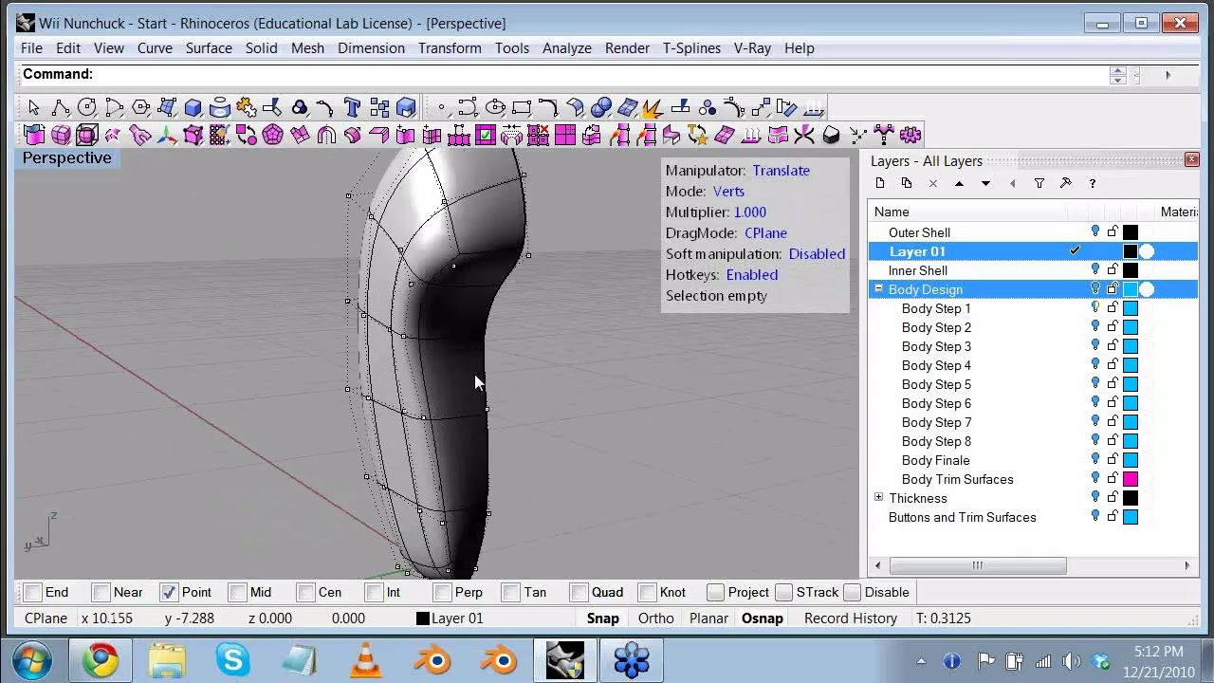
Step: Undo the weld near the bottom of the body and clear the vertex selection
scroll(474, 374, "down", 1)
right_click_drag(474, 374, 472, 353)
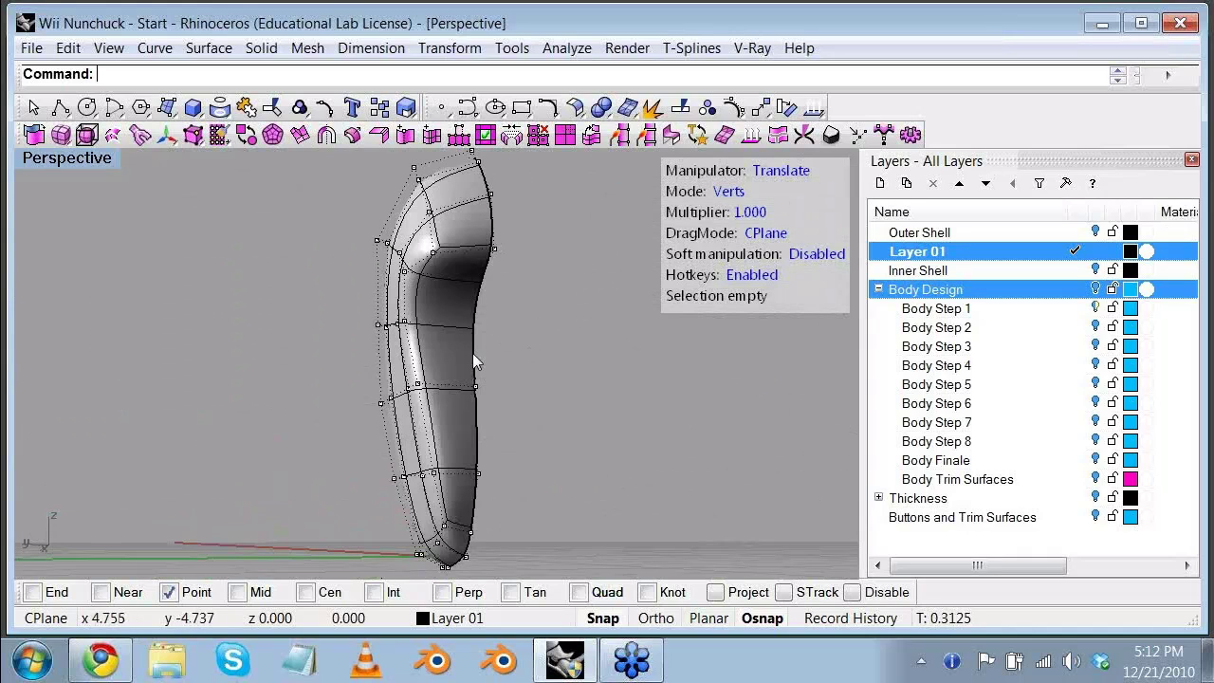
left_click_drag(432, 552, 550, 469)
right_click_drag(479, 544, 493, 419, "shift")
scroll(492, 420, "up", 4)
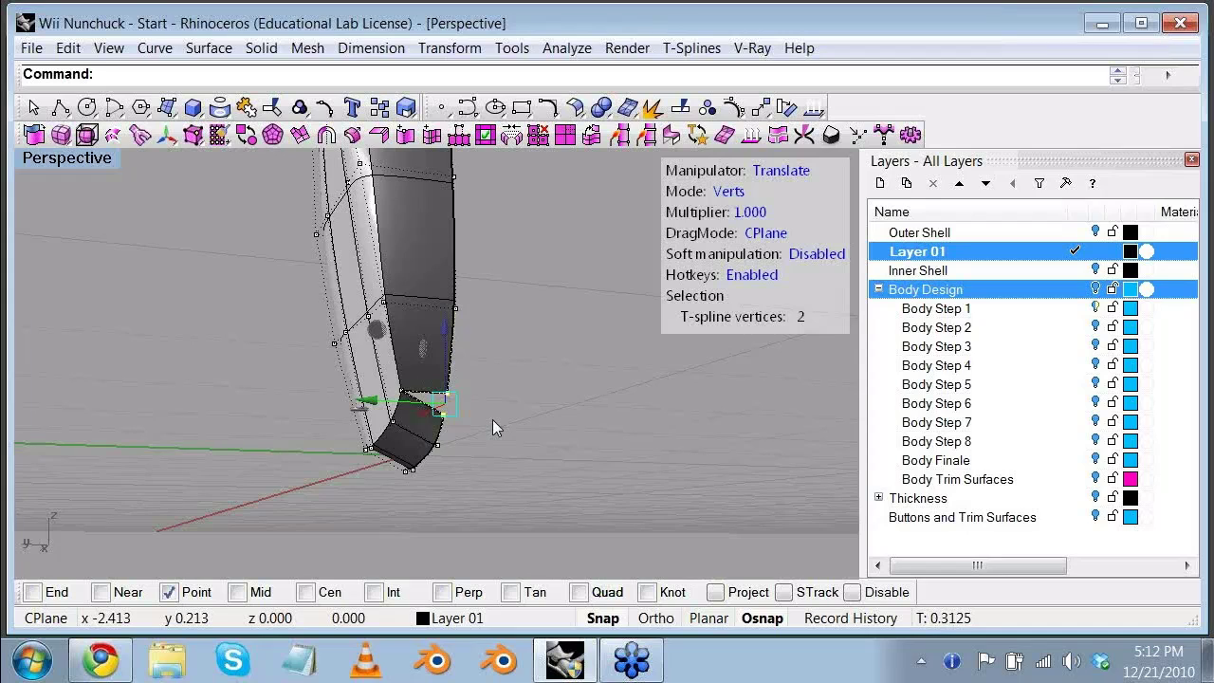
scroll(473, 365, "up", 3)
left_click(473, 365)
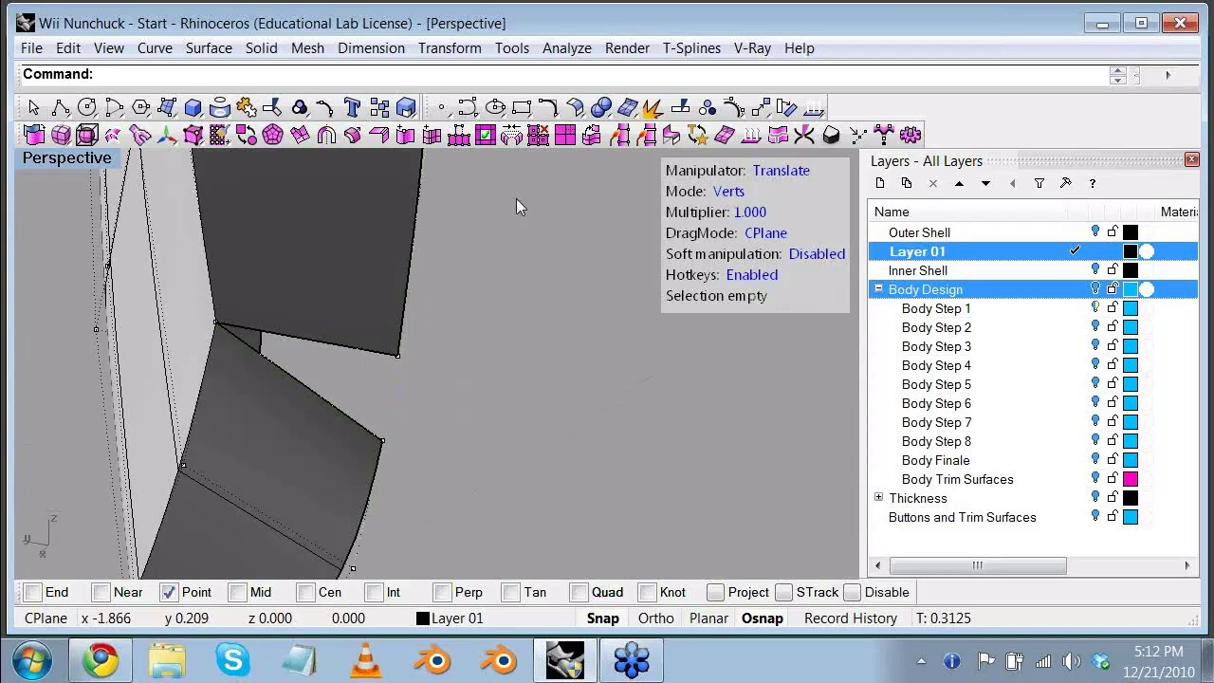
Step: Bridge the upper and lower open edges of the gap near the bottom, using edge selection and one segment
left_click(513, 138)
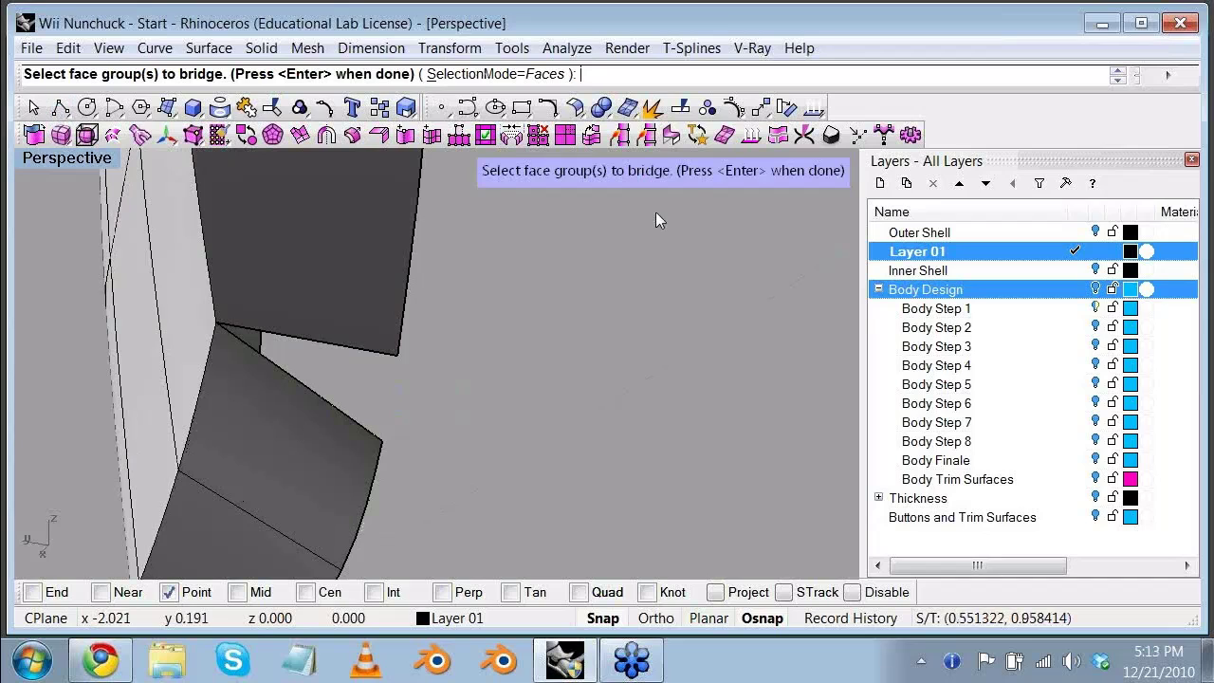
left_click(500, 74)
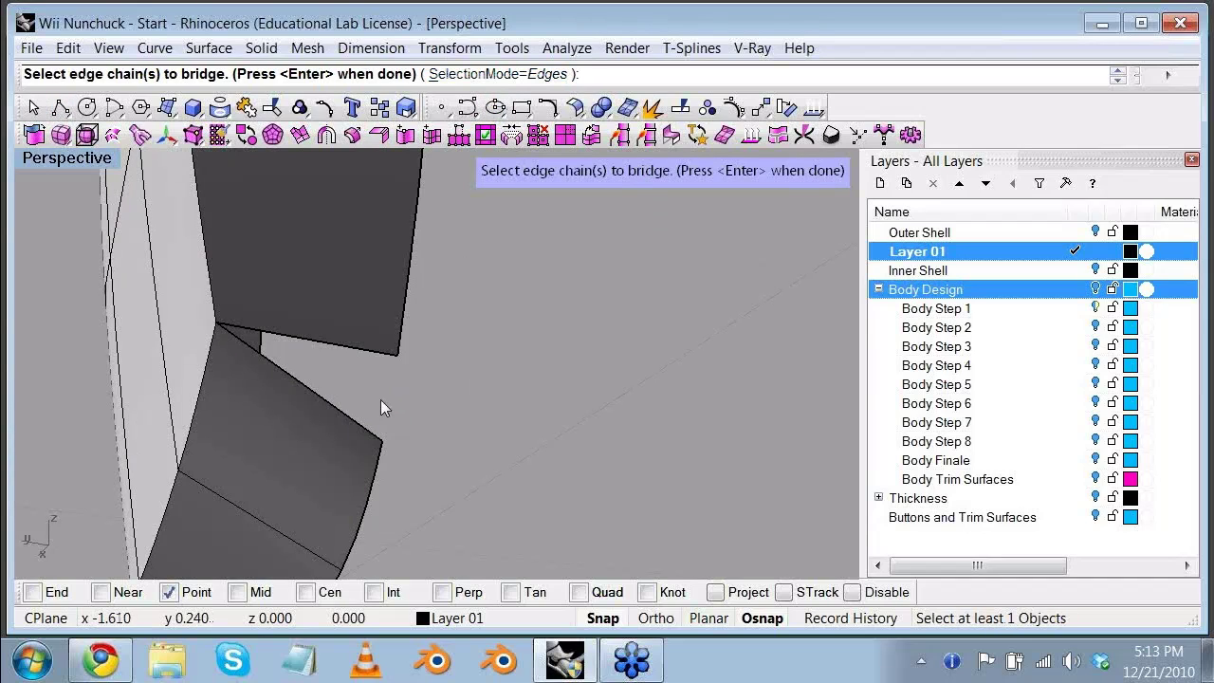
left_click(374, 359)
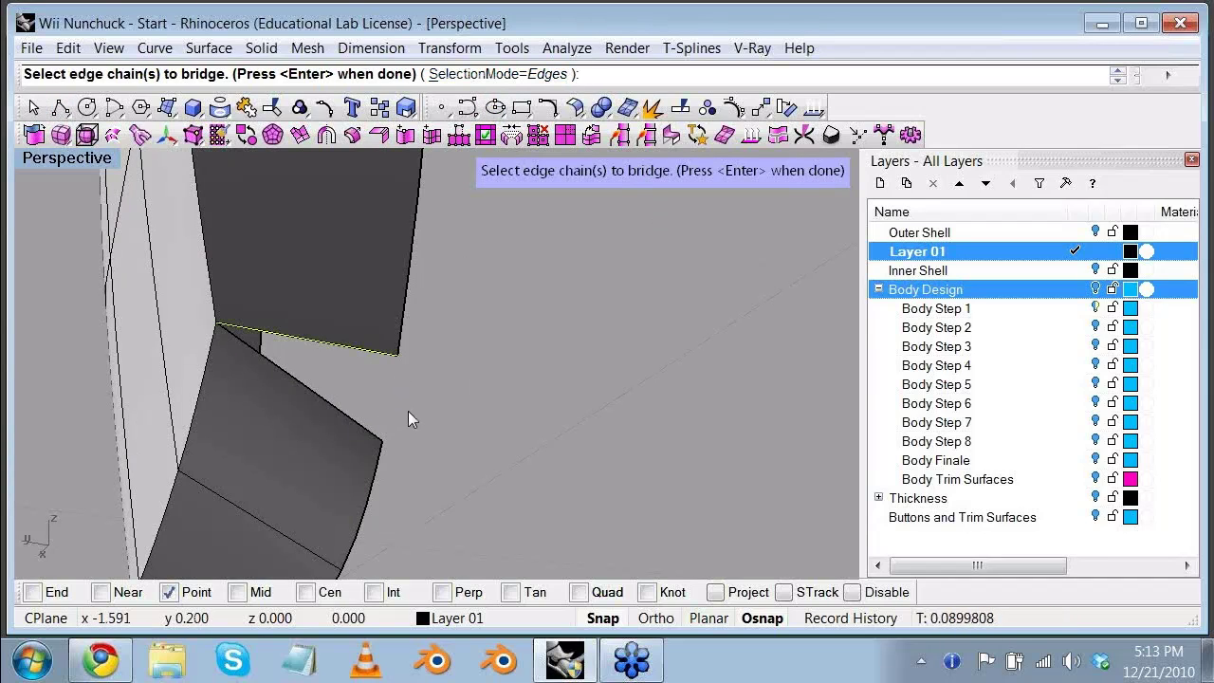
key("Return")
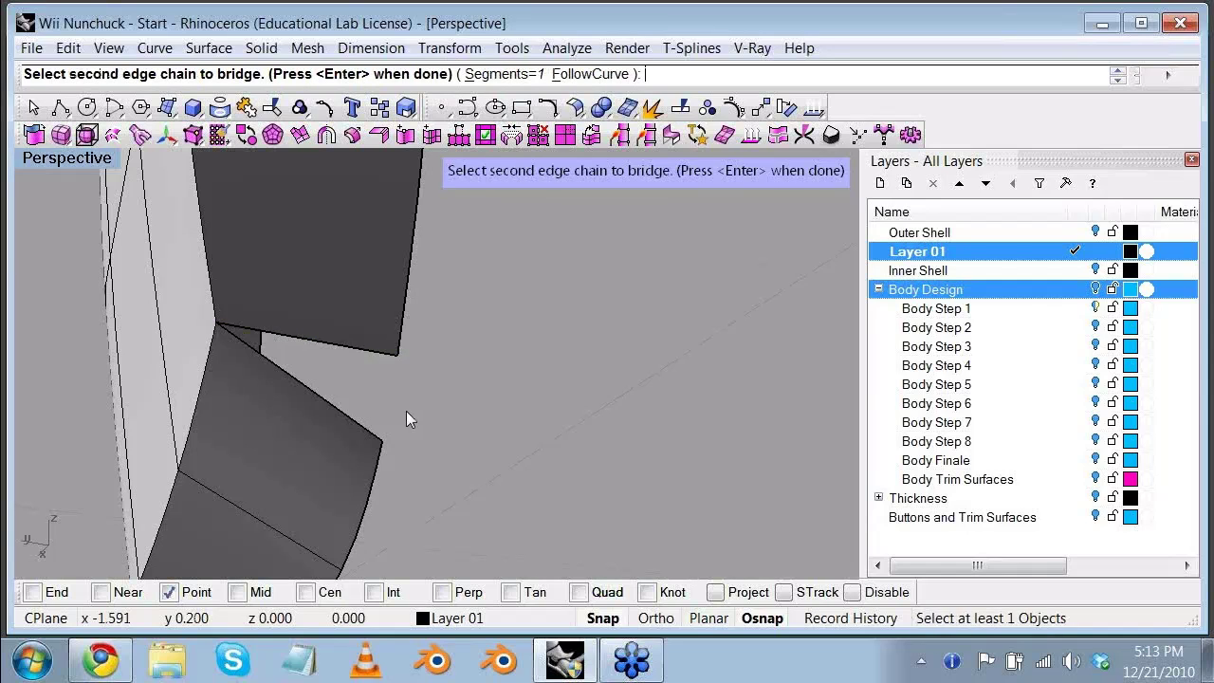
left_click(357, 421)
key("Return")
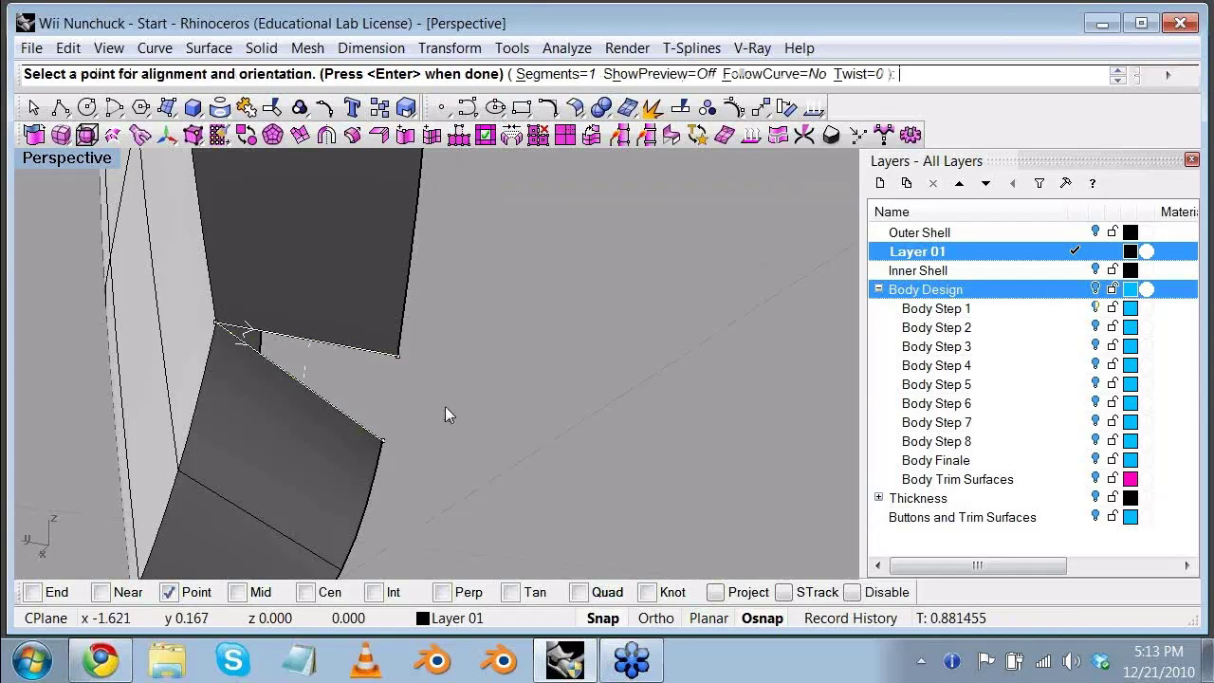
key("Return")
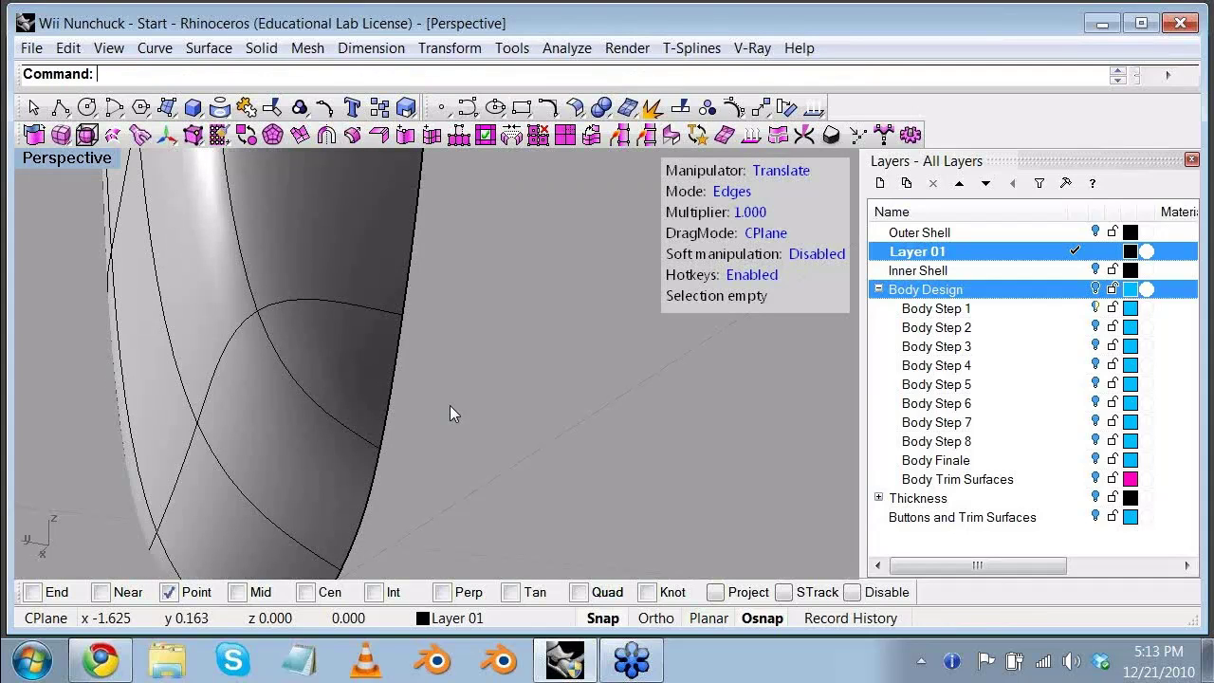
right_click_drag(451, 406, 536, 413)
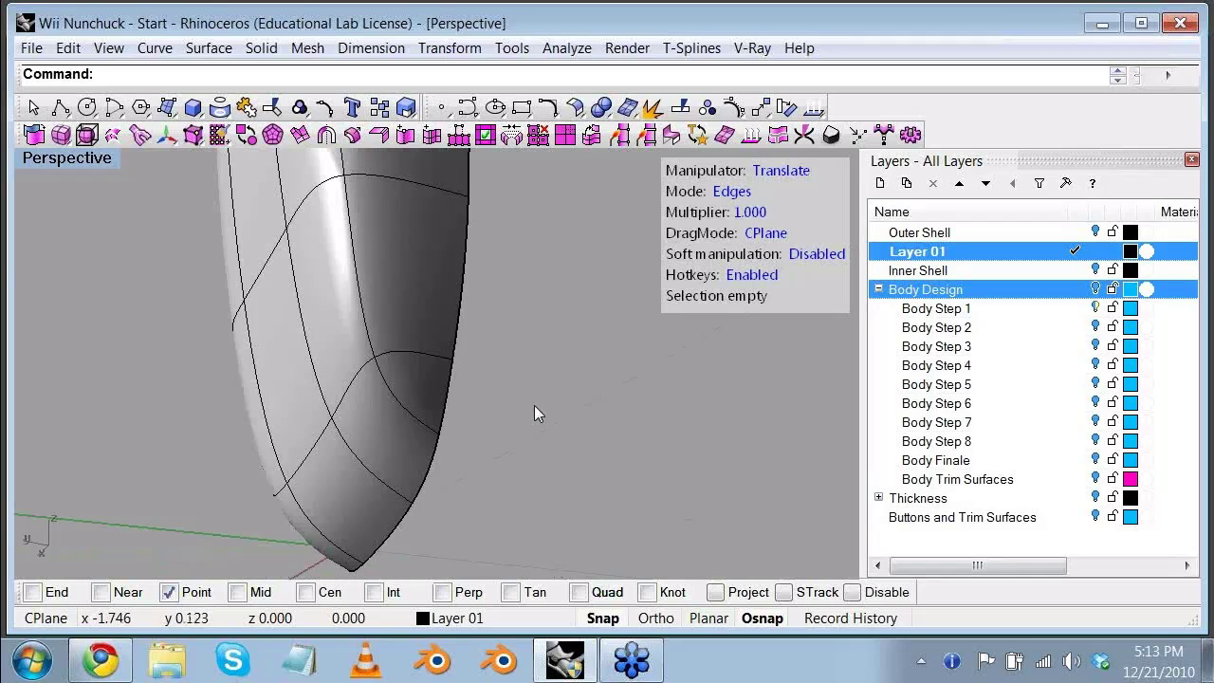
Step: Try mirroring the half body across the centre plane with T-Splines symmetry, and undo the mirror
right_click_drag(534, 397, 483, 455)
right_click_drag(607, 464, 402, 306)
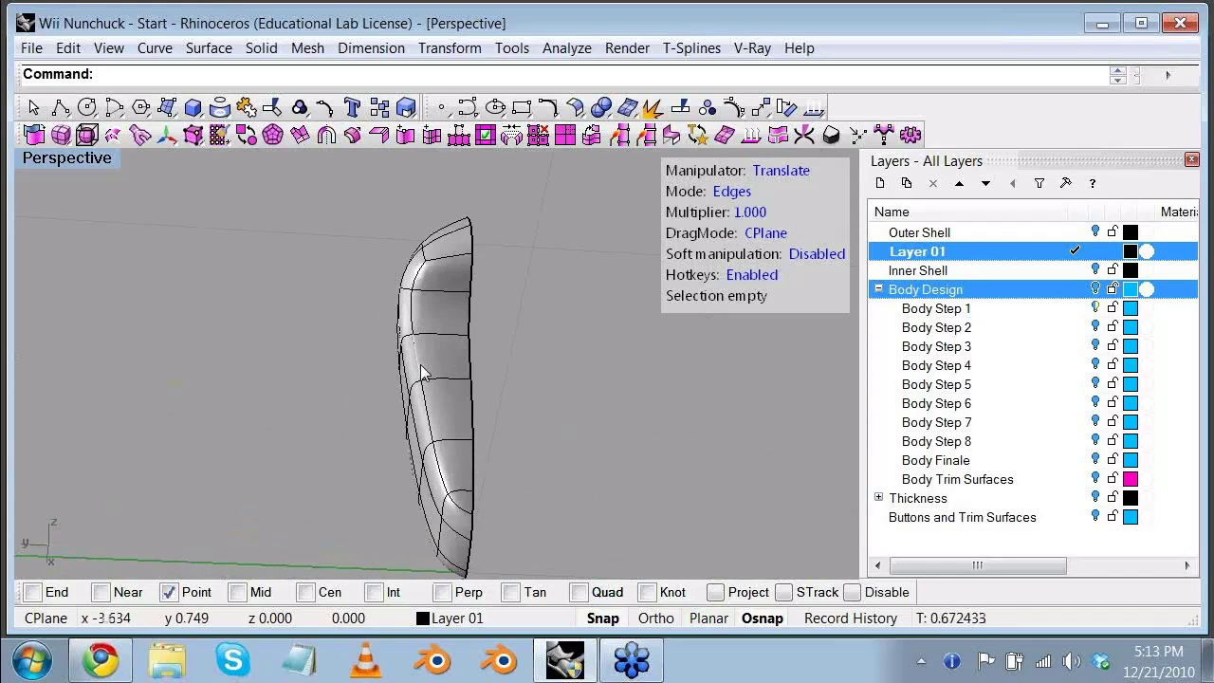
right_click_drag(426, 371, 290, 352)
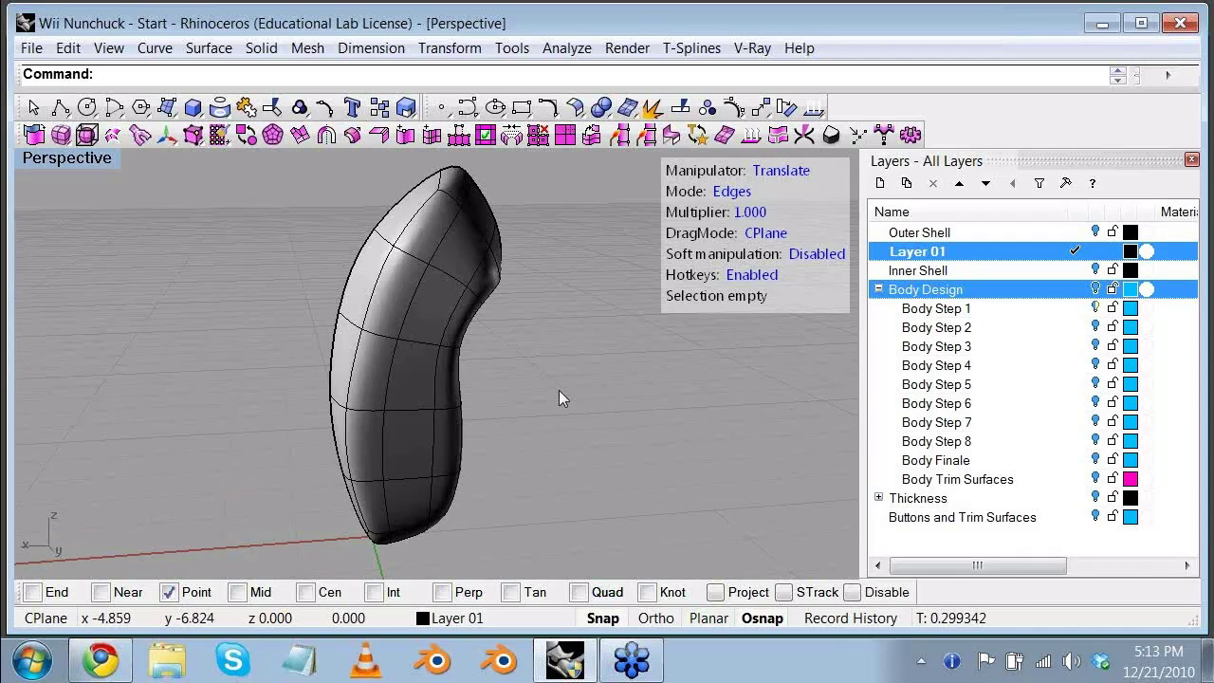
right_click_drag(555, 349, 327, 313)
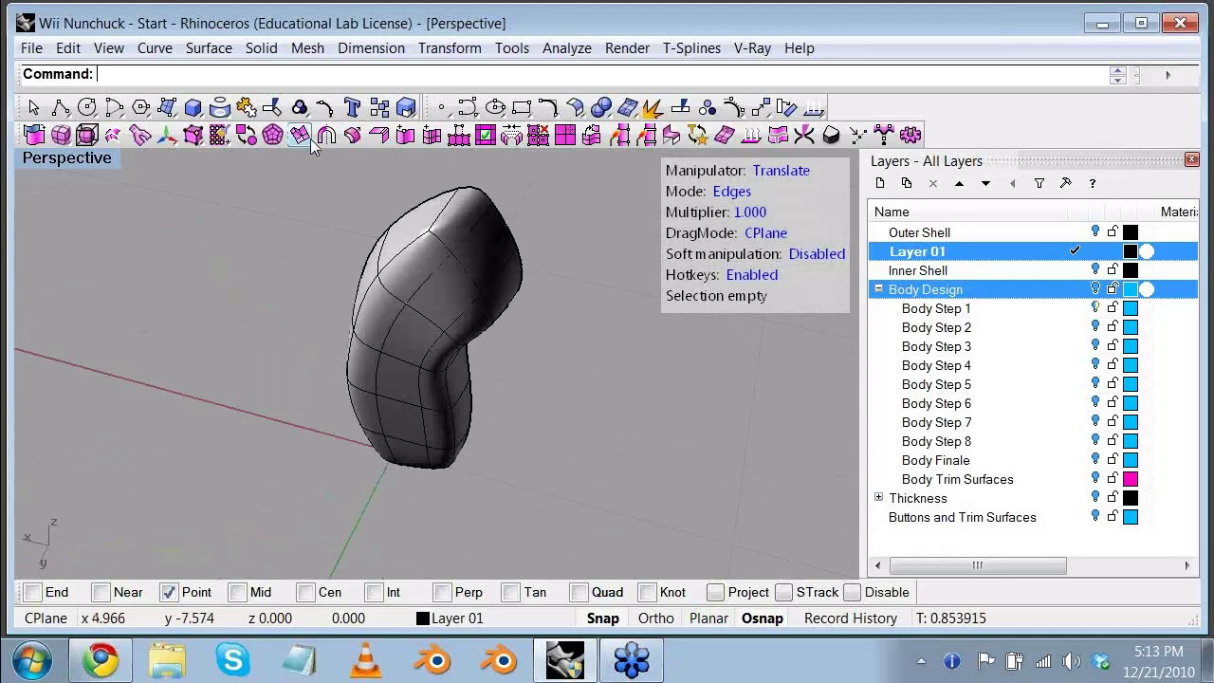
left_click(301, 135)
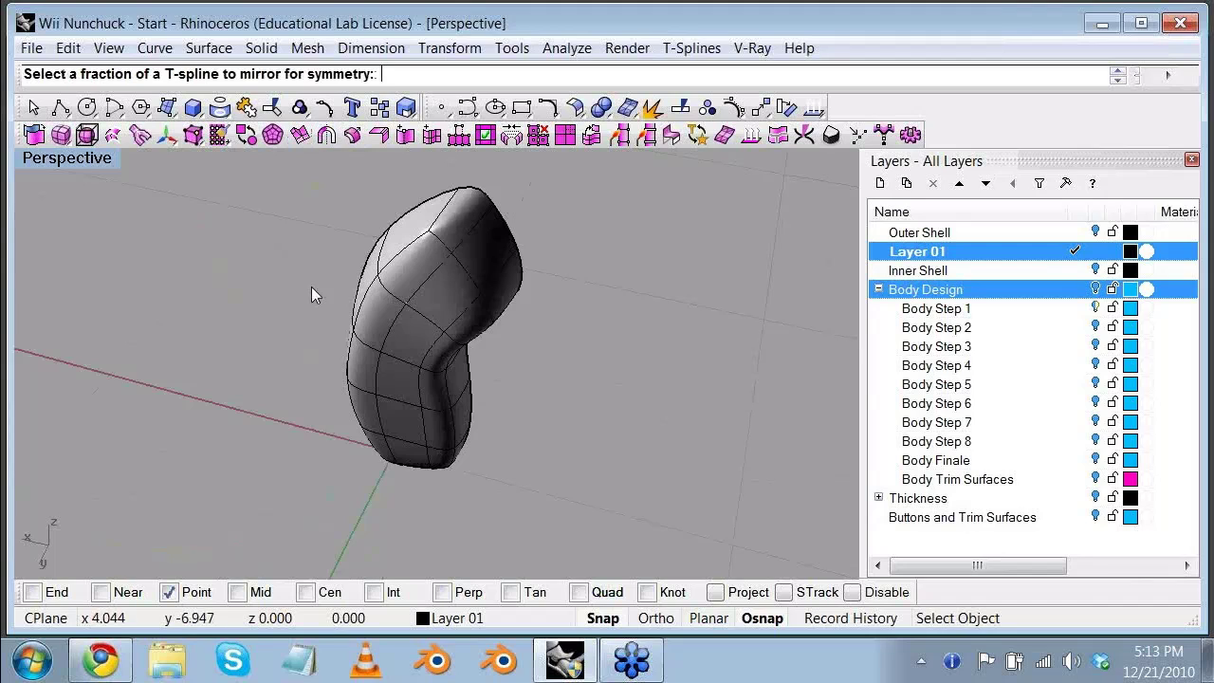
right_click_drag(311, 286, 427, 310)
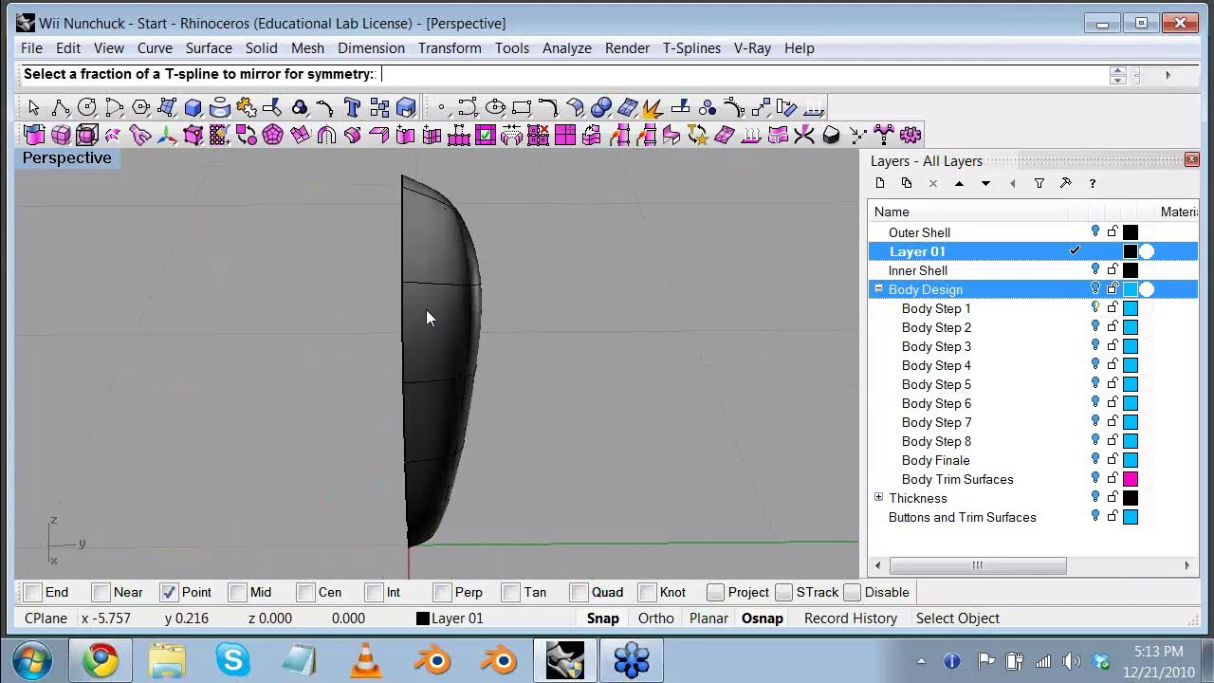
left_click(426, 309)
key("Return")
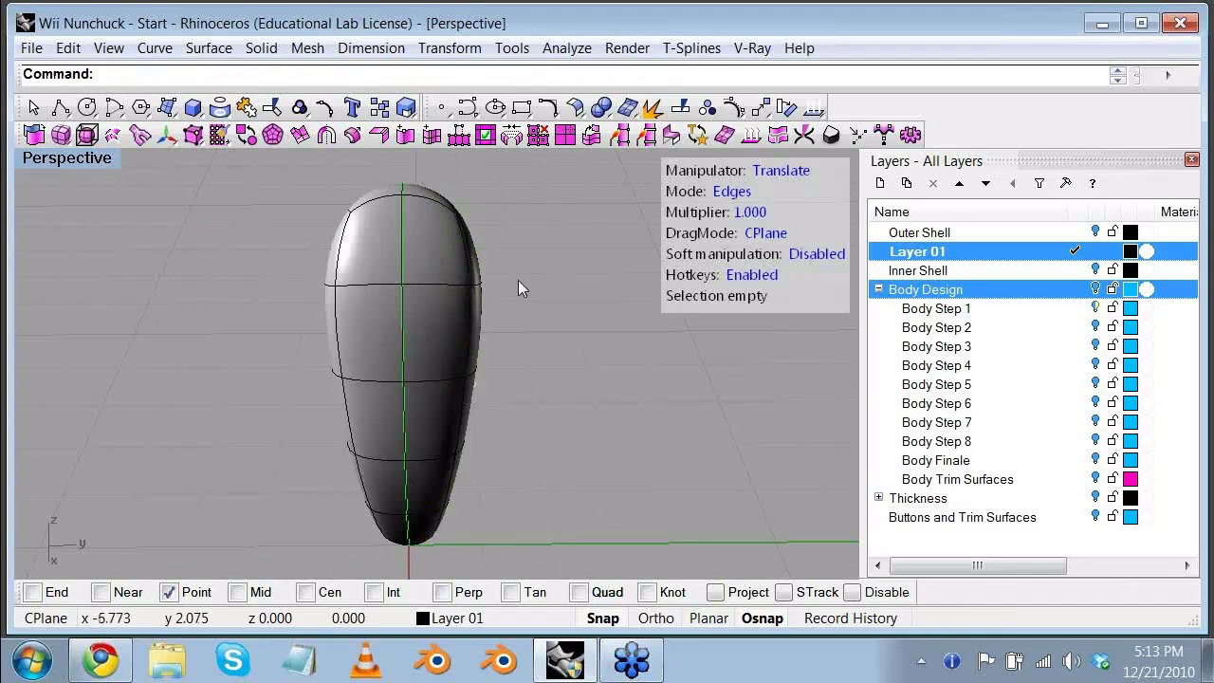
left_click(400, 230)
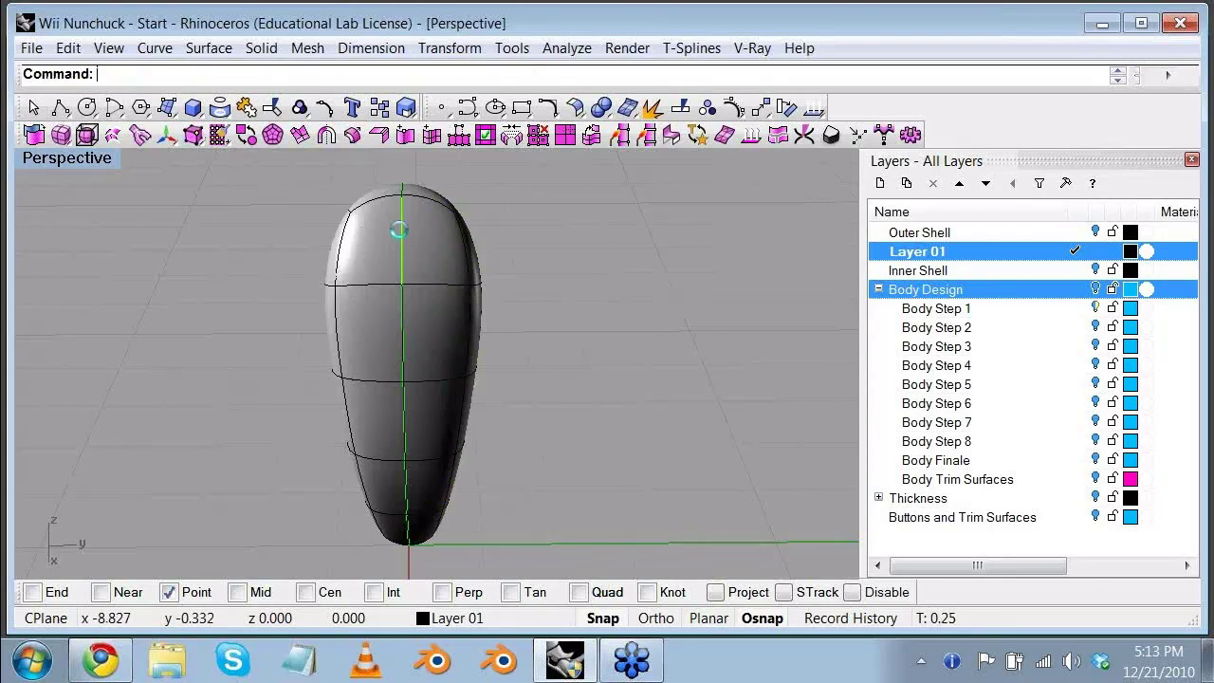
key("ctrl+z")
Step: Mirror the half body with T-Splines symmetry, using YSymmetry=Yes, Weld=Yes and a tolerance of 0.001
left_click(325, 134)
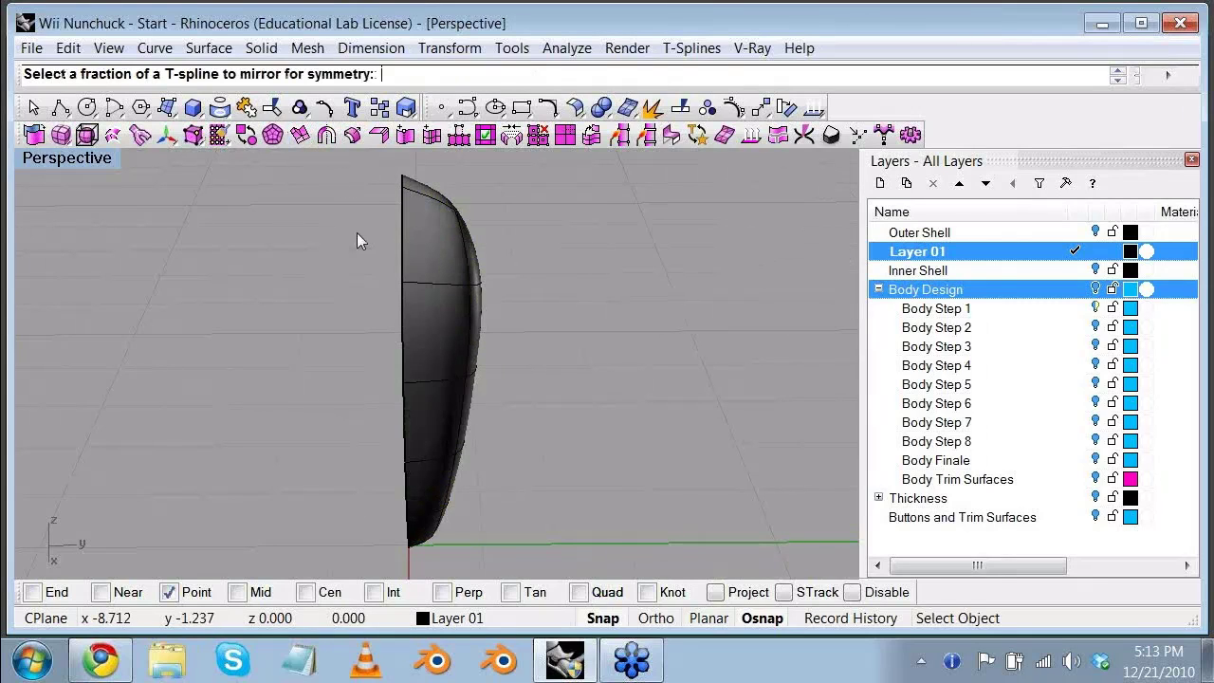
left_click(433, 245)
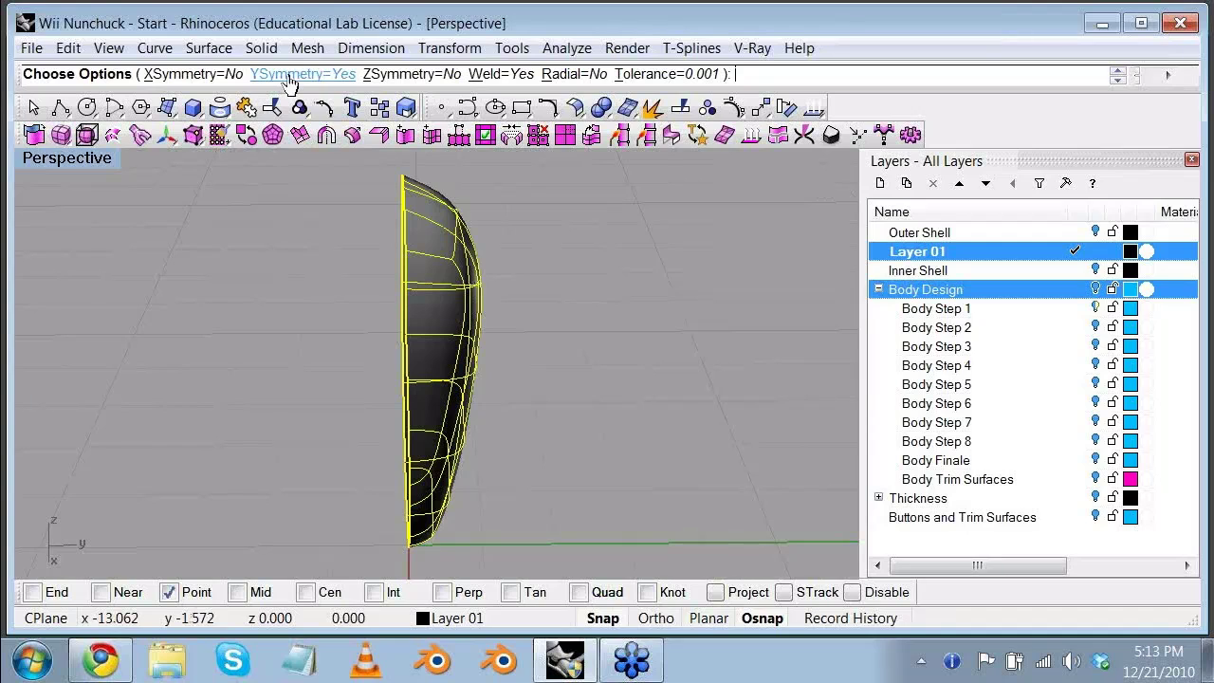
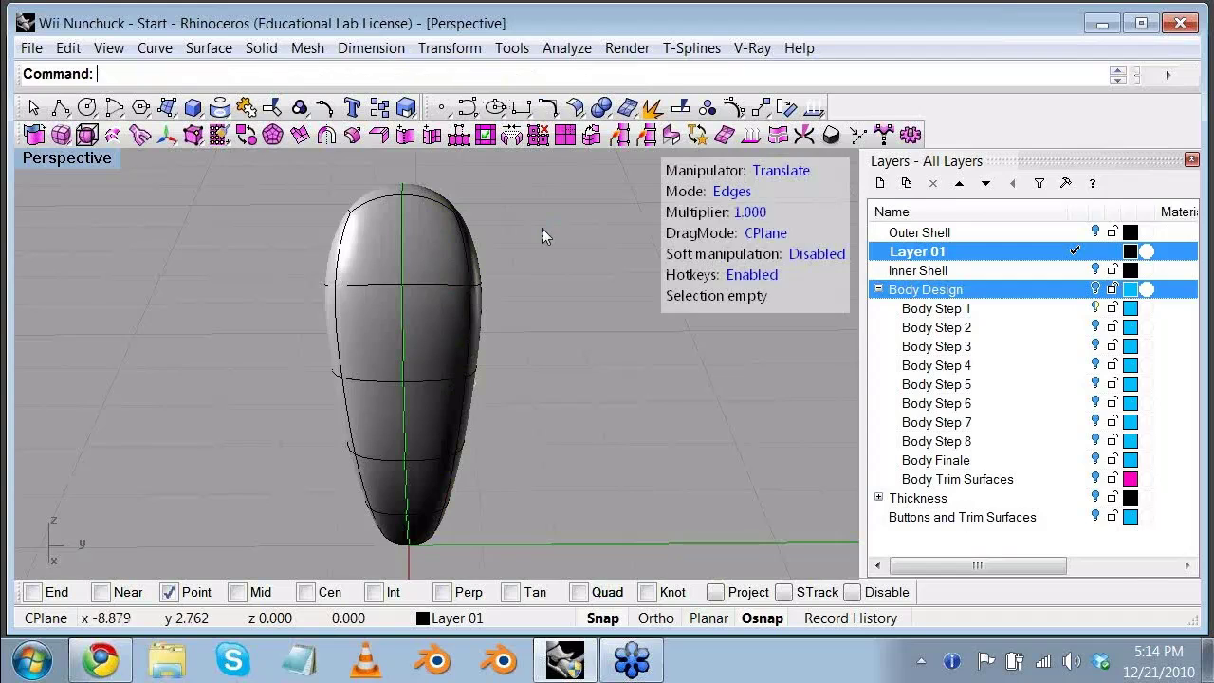
Step: Move a mid-height lengthwise front edge and the one near the bottom inward along Y toward the centre line
right_click_drag(562, 267, 406, 380)
left_click(473, 379)
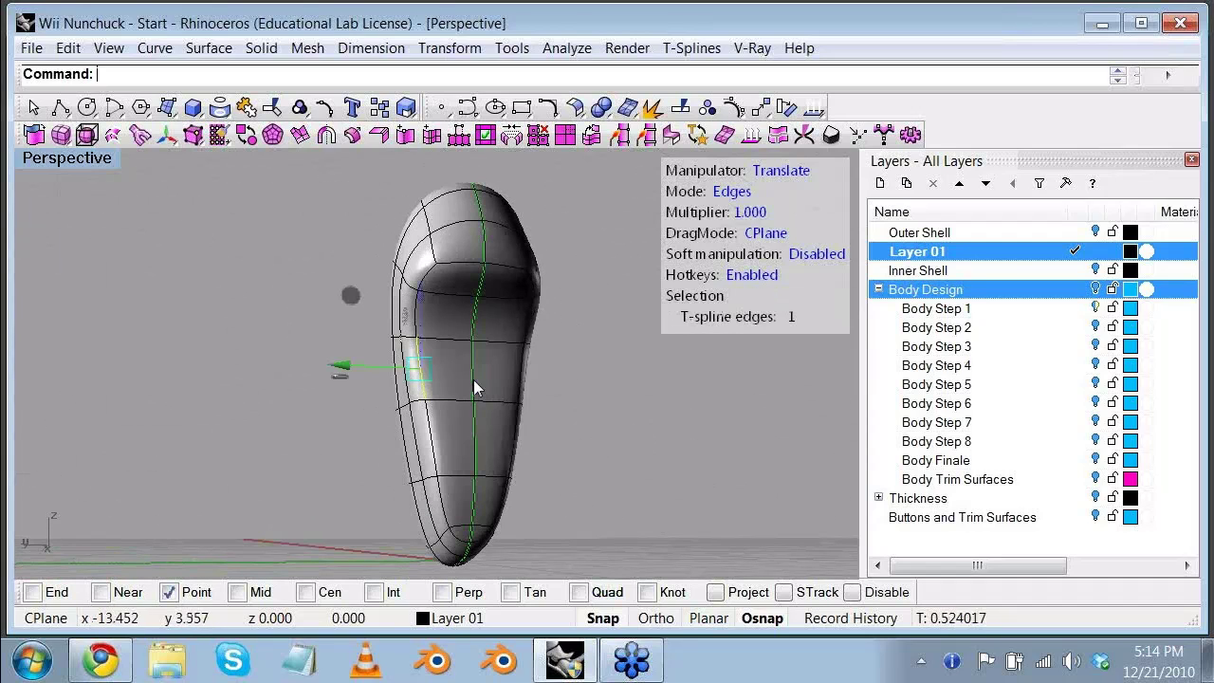
left_click_drag(342, 365, 368, 366)
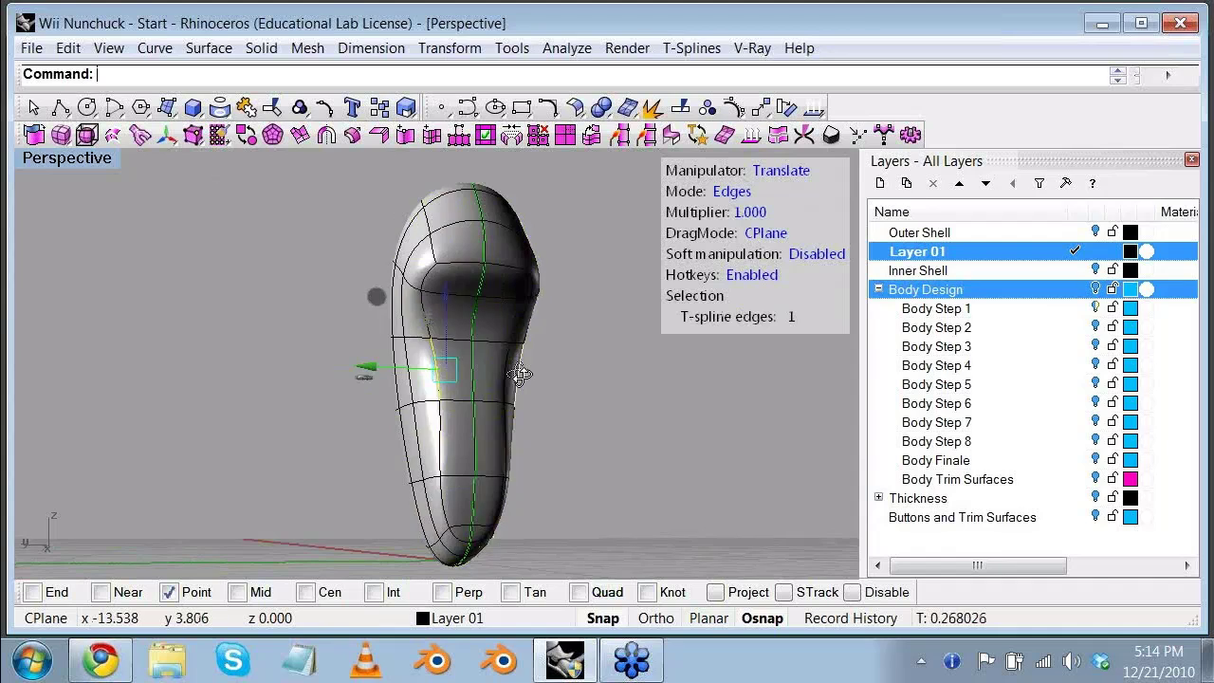
left_click(427, 489)
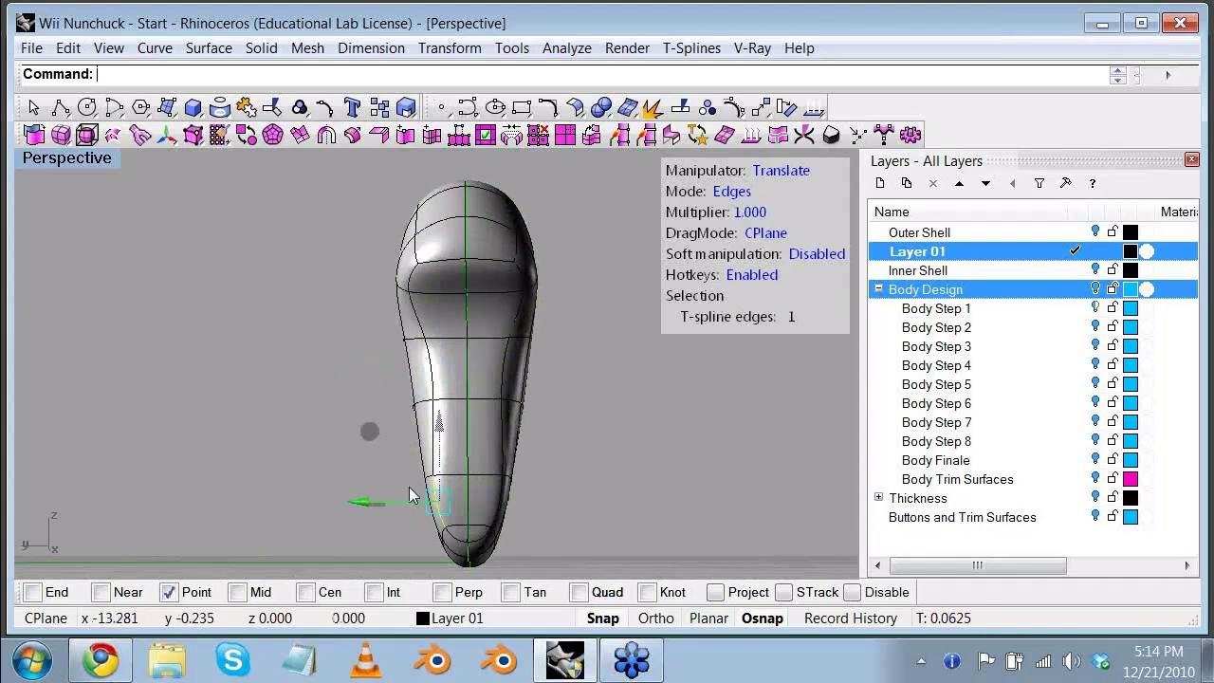
left_click_drag(358, 498, 373, 503)
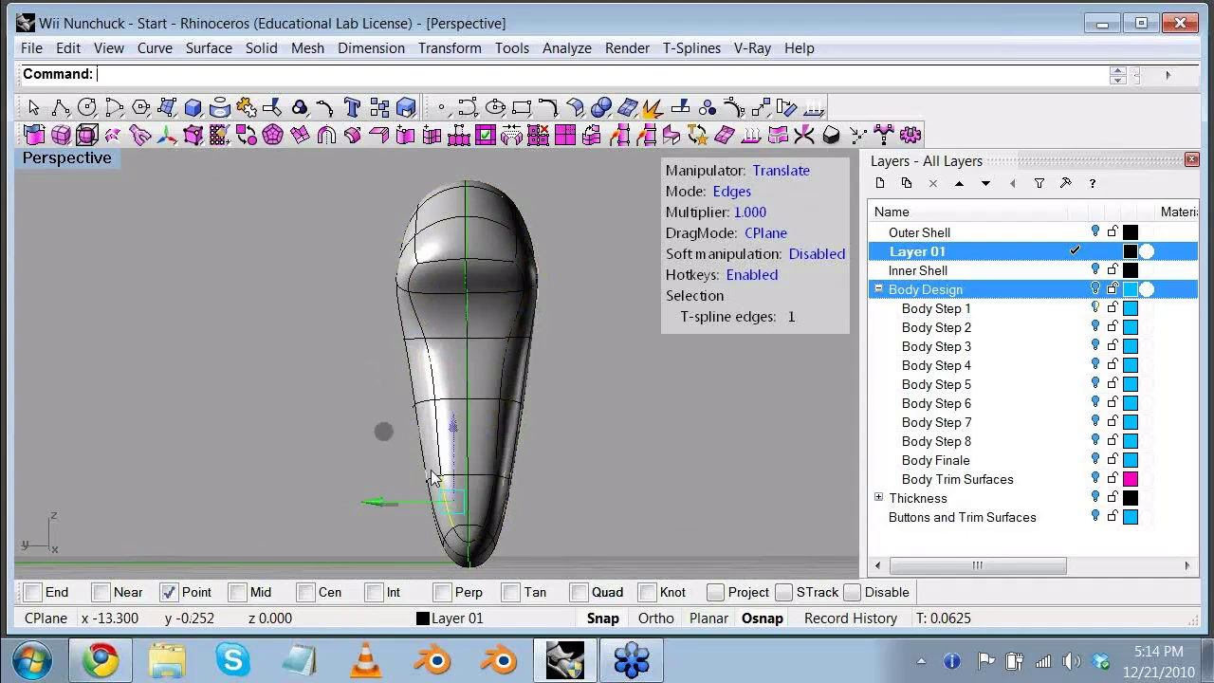
Step: Try shifting the side edge beneath the head sideways along Y, and undo the change
scroll(420, 327, "up", 3)
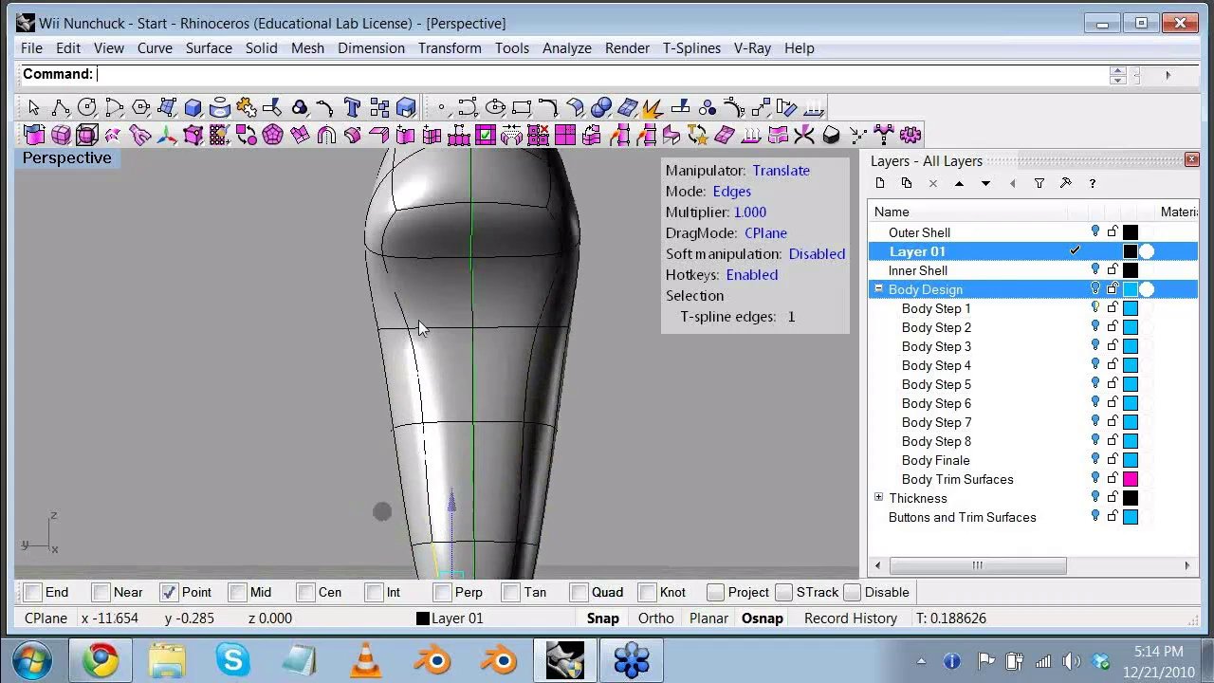
left_click(385, 241)
left_click_drag(315, 237, 352, 237)
right_click_drag(399, 338, 474, 365)
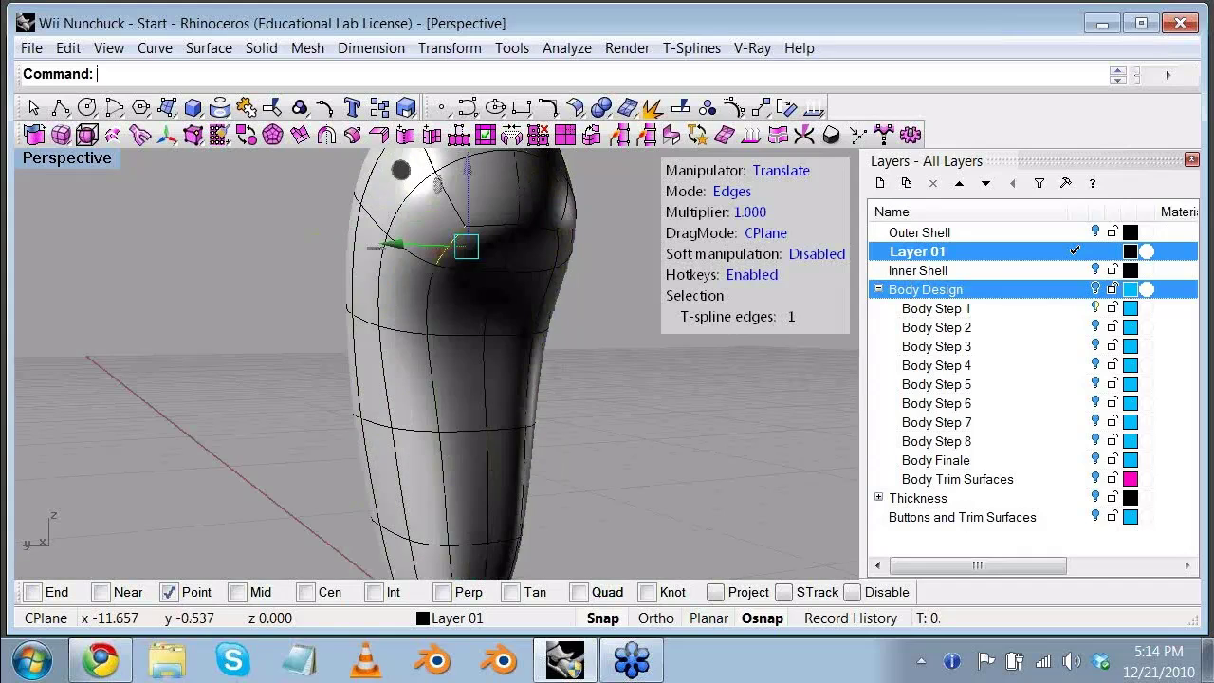
right_click_drag(408, 270, 396, 253)
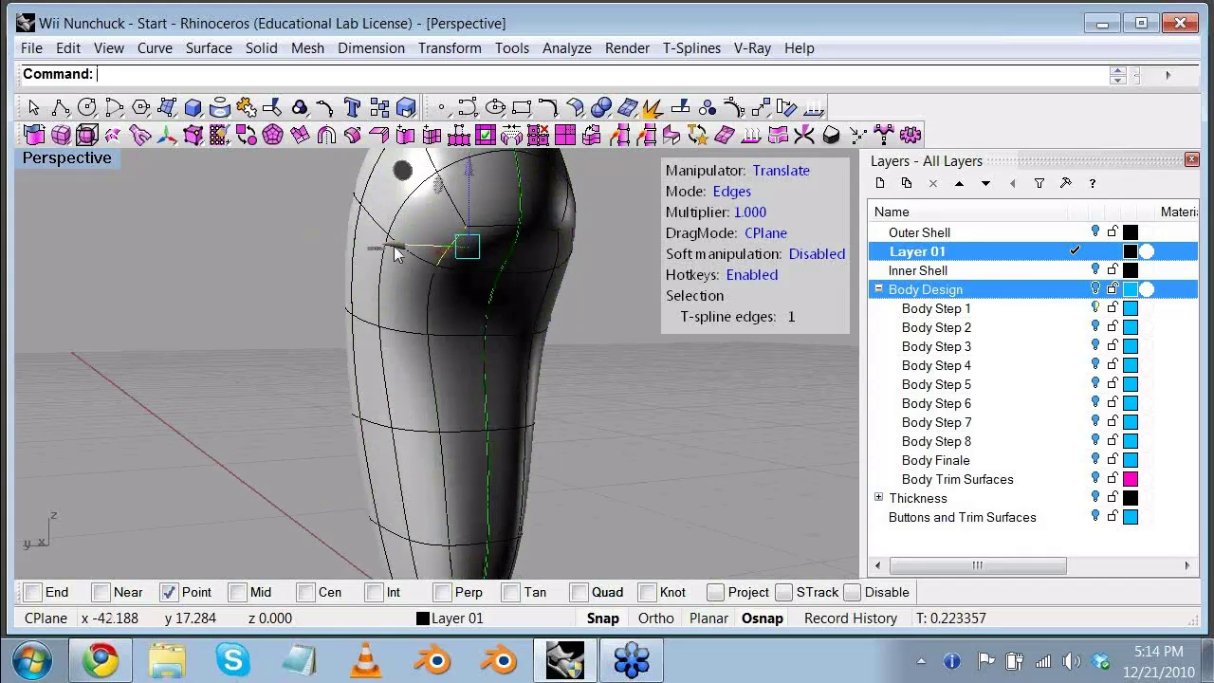
left_click_drag(394, 246, 384, 246)
key("ctrl+z")
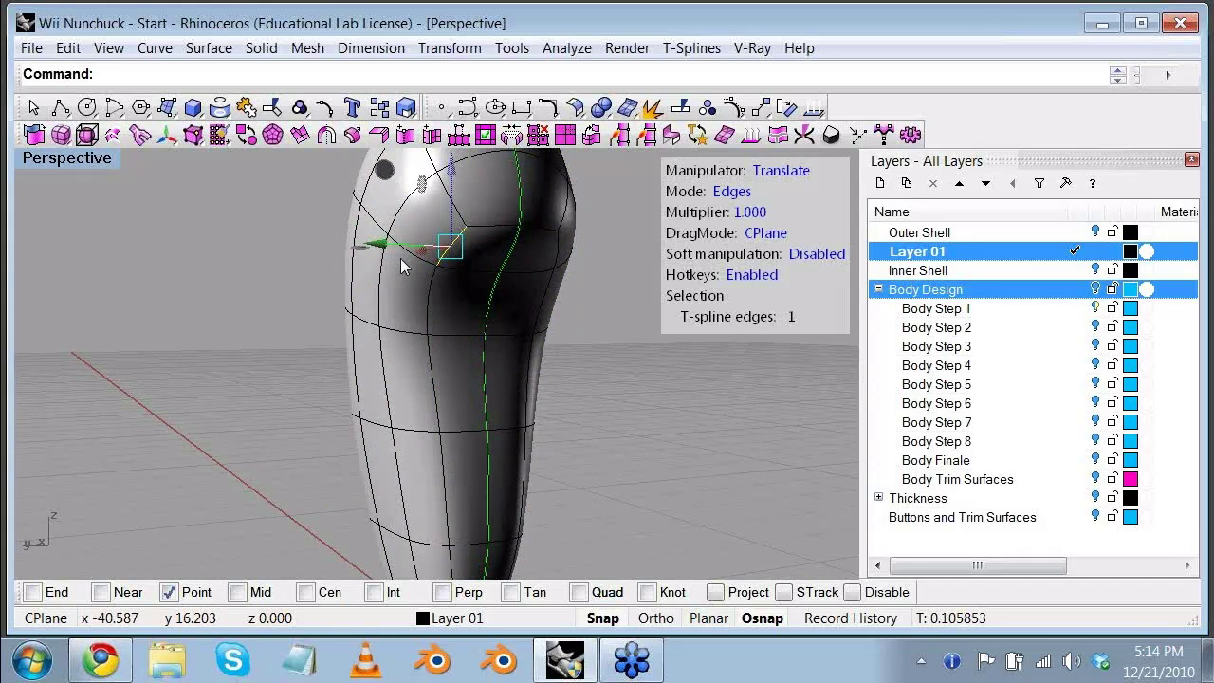
Step: Move the side edge beneath the head slightly inward along Y toward the centre line
right_click_drag(401, 266, 322, 312)
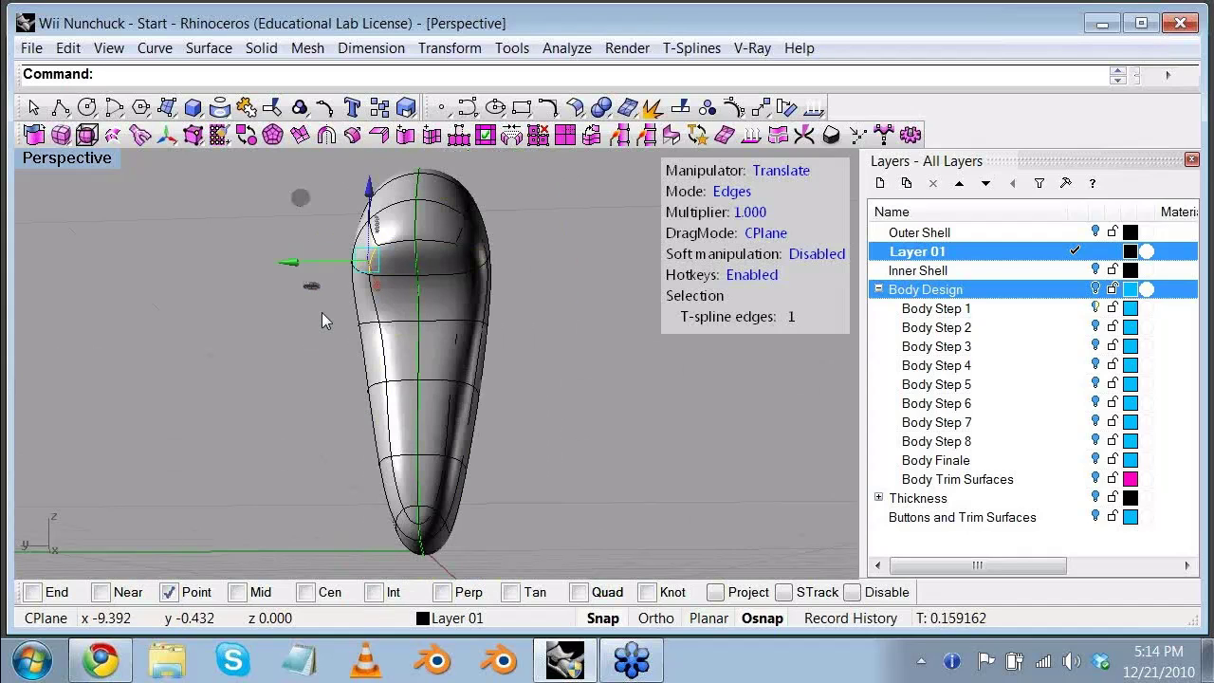
left_click_drag(290, 263, 305, 263)
mouse_move(241, 344)
right_mouse_down()
mouse_move(500, 404)
mouse_move(423, 396)
mouse_move(403, 438)
mouse_move(380, 378)
mouse_move(373, 428)
mouse_move(439, 412)
mouse_move(301, 438)
mouse_move(413, 305)
mouse_move(398, 284)
mouse_move(436, 190)
mouse_move(409, 262)
right_mouse_up()
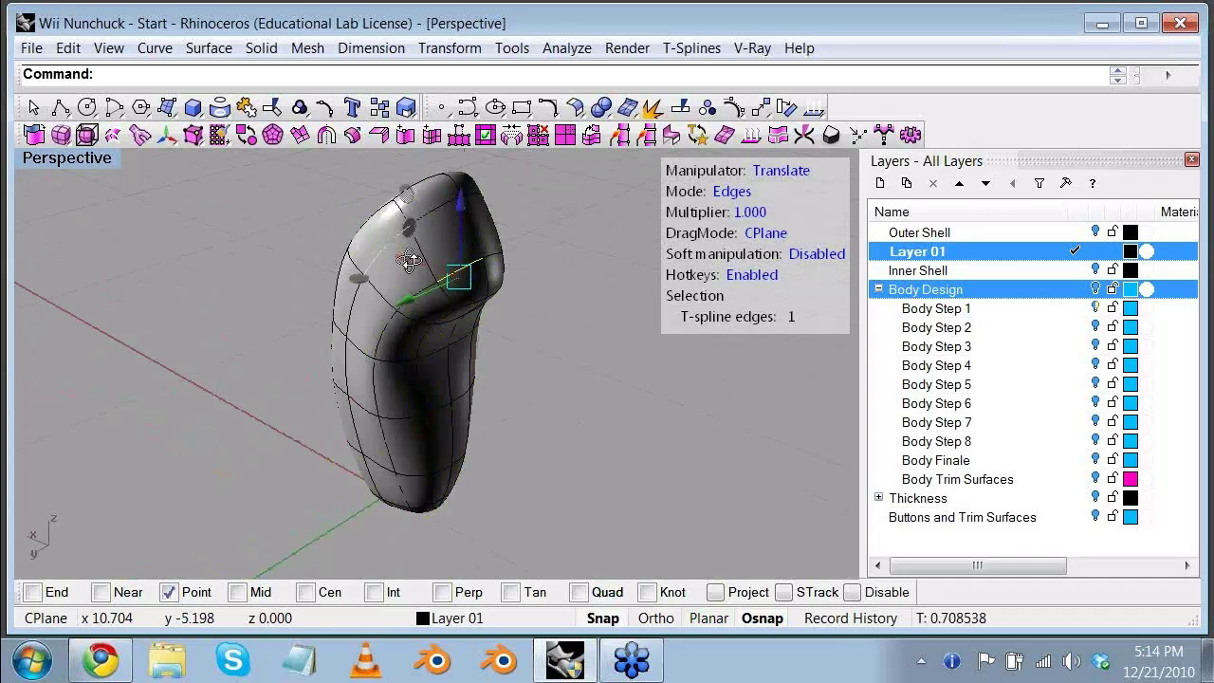
left_click_drag(409, 263, 482, 320)
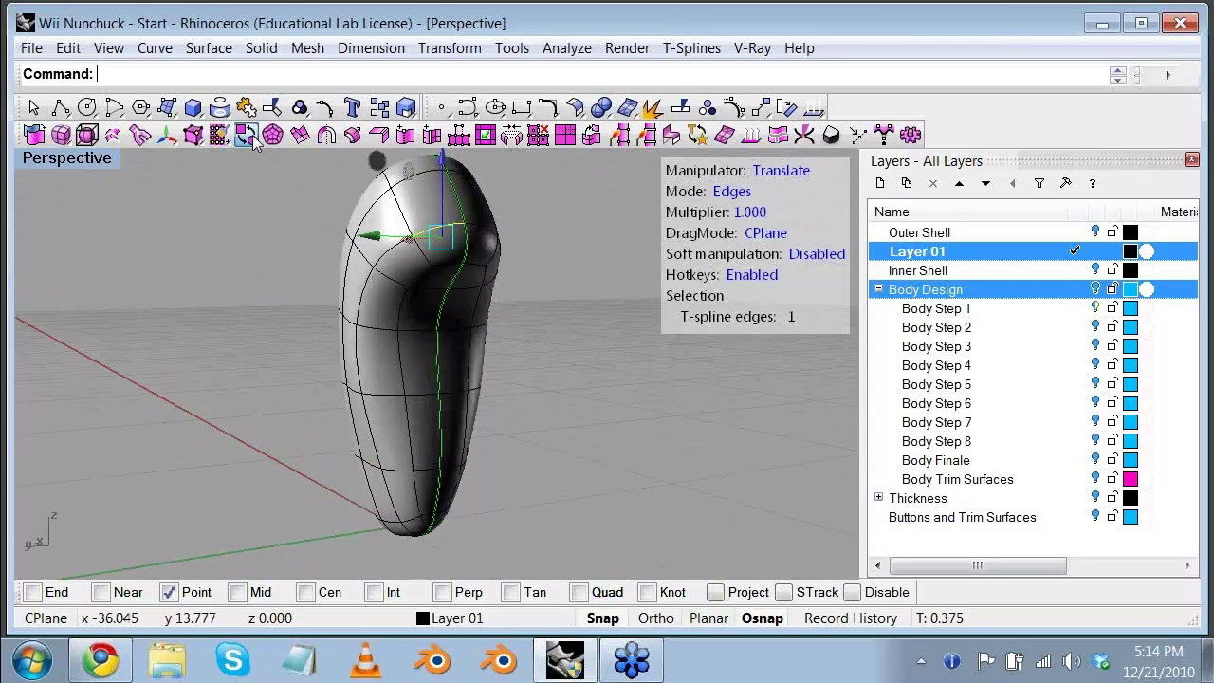
Step: Examine the body's control faces in box mode, return to smooth display and inspect its side and back
left_click(244, 136)
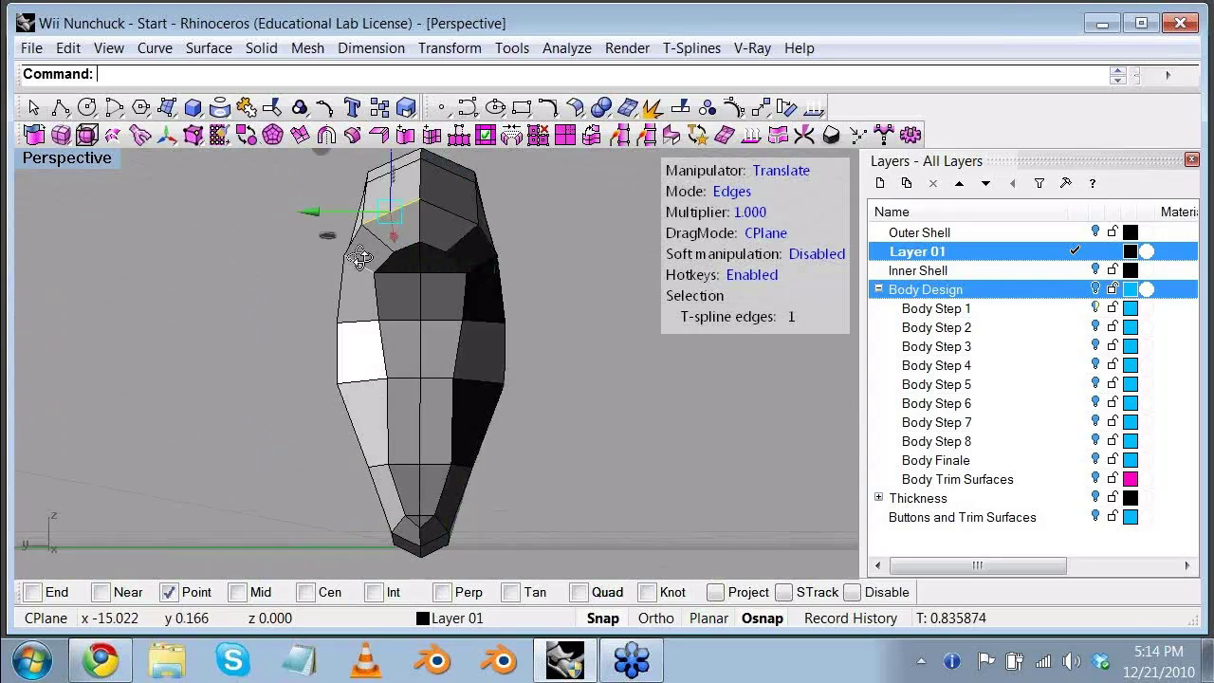
right_click_drag(360, 258, 469, 491)
key("Tab")
left_click(469, 491)
right_click_drag(492, 408, 431, 266)
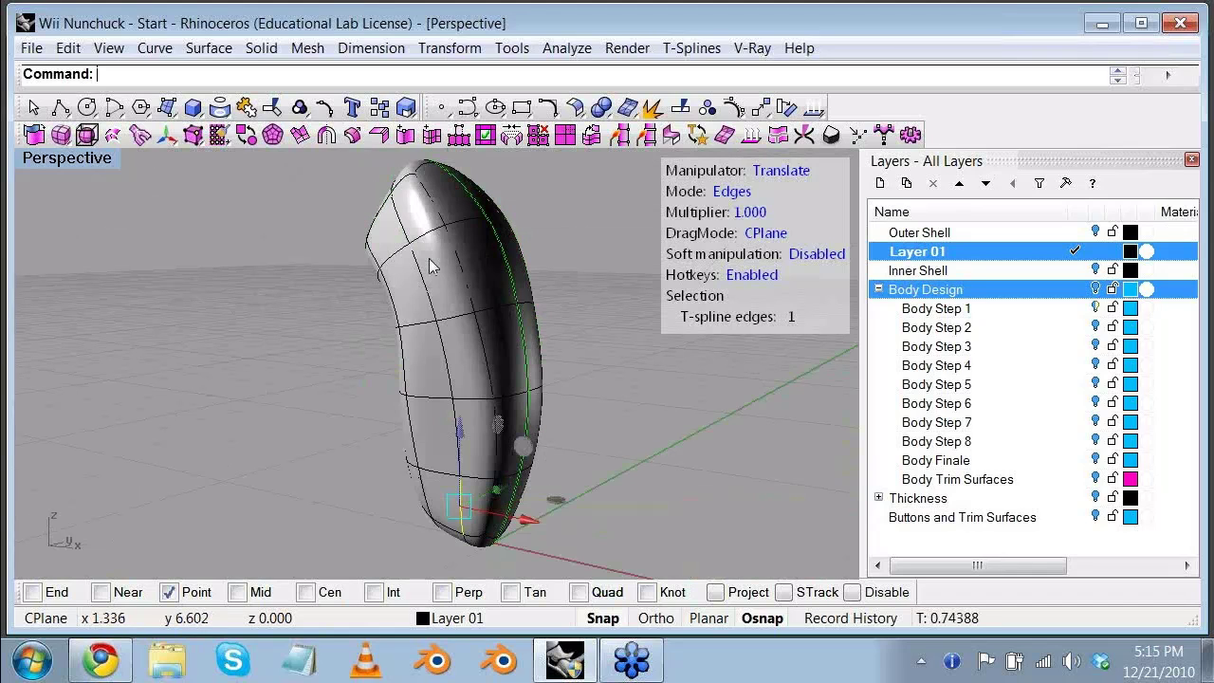
right_click_drag(561, 455, 514, 359)
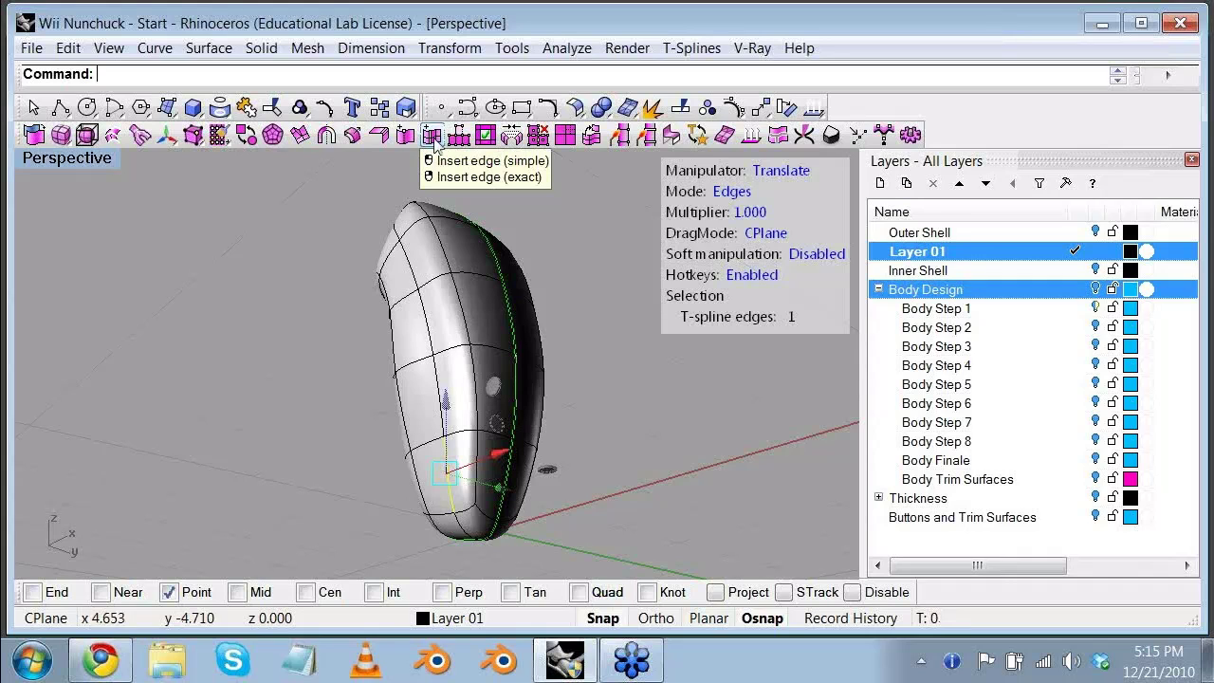
Step: Select the row of crosswise edges running along the side of the body, and clear the selection
left_click(578, 298)
right_click_drag(586, 298, 598, 418)
left_click(459, 333)
left_click(471, 414, "shift")
left_click(479, 478, "shift")
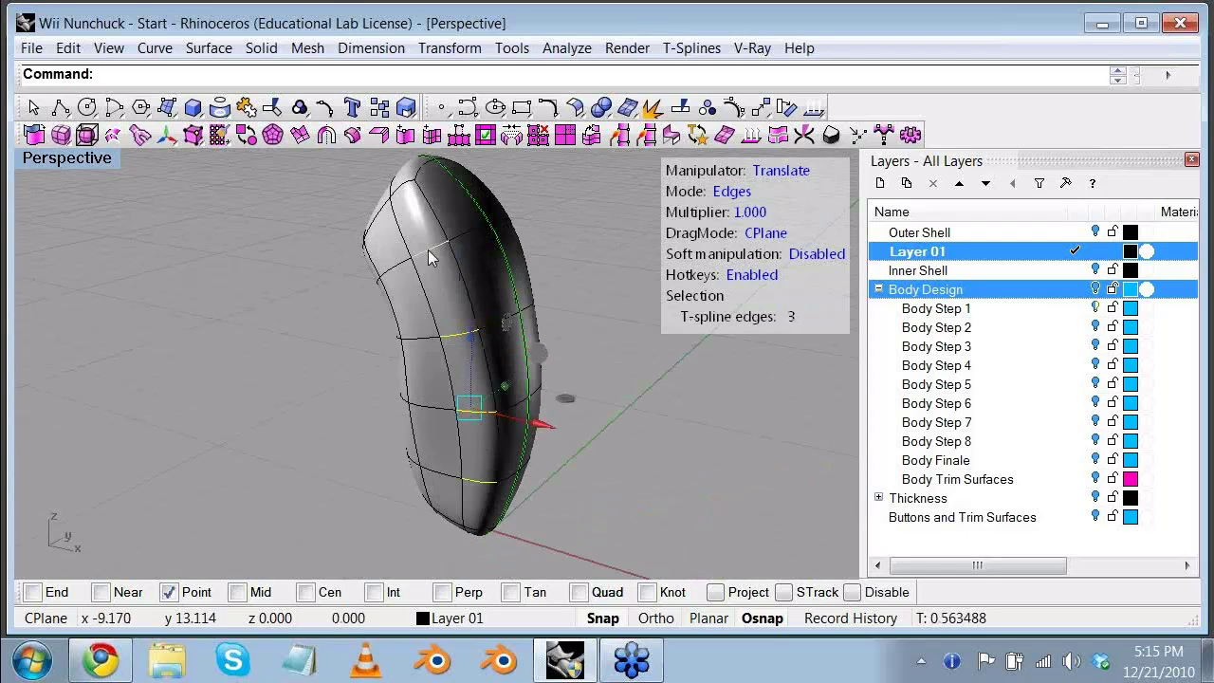
left_click(439, 245, "shift")
left_click(409, 182, "shift")
mouse_move(410, 190)
right_mouse_down()
mouse_move(466, 263)
mouse_move(534, 437)
mouse_move(490, 500)
mouse_move(542, 471)
right_mouse_up()
left_click(466, 263, "shift")
left_click(534, 438, "shift")
left_click(490, 500, "shift")
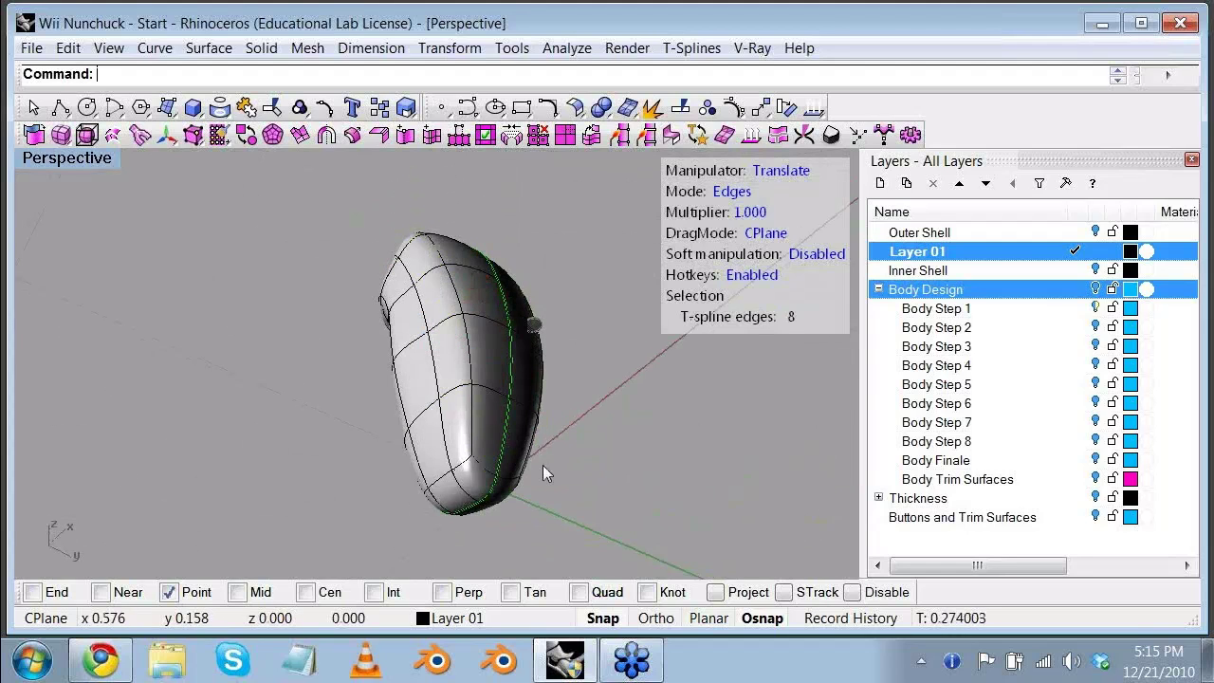
left_click(542, 464)
Step: Select the complete lengthwise edge loop running along the side of the body
left_click(442, 423)
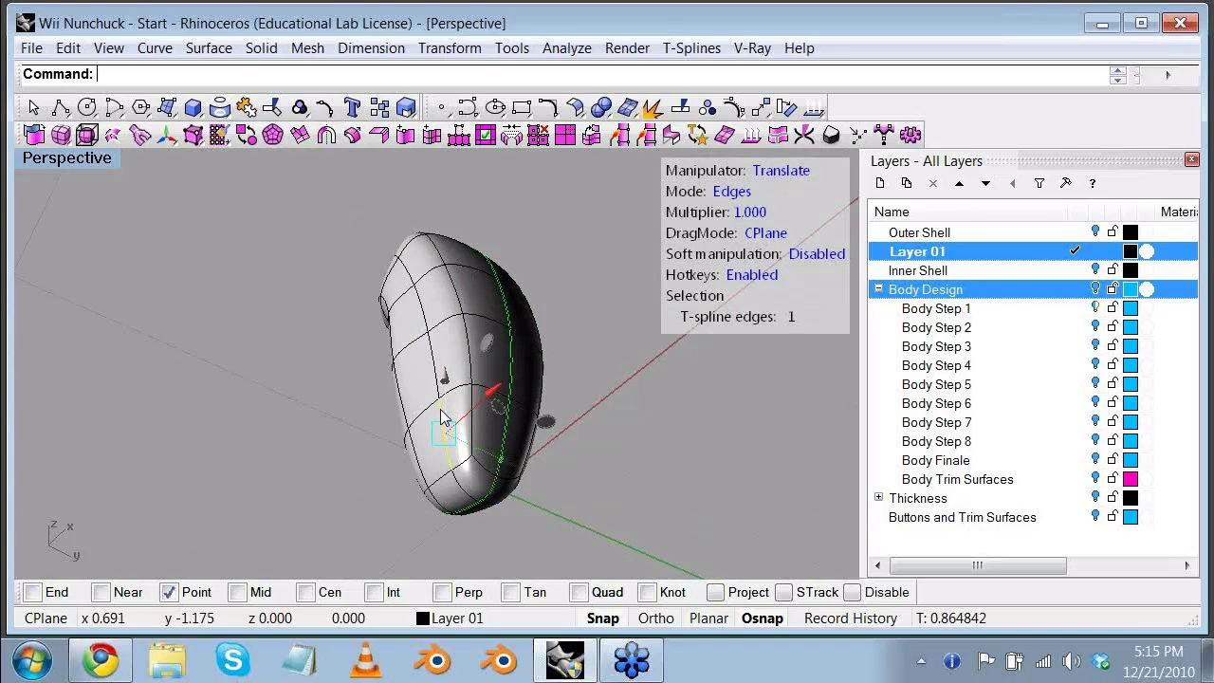
left_click(432, 357)
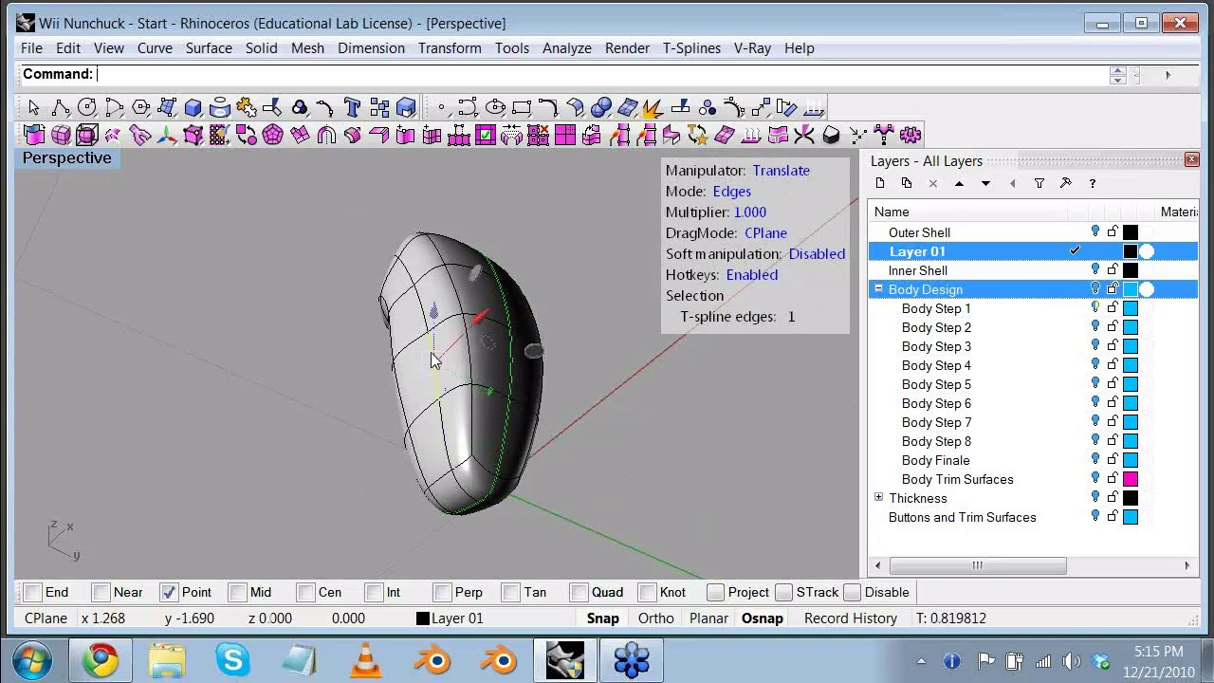
double_click(447, 426)
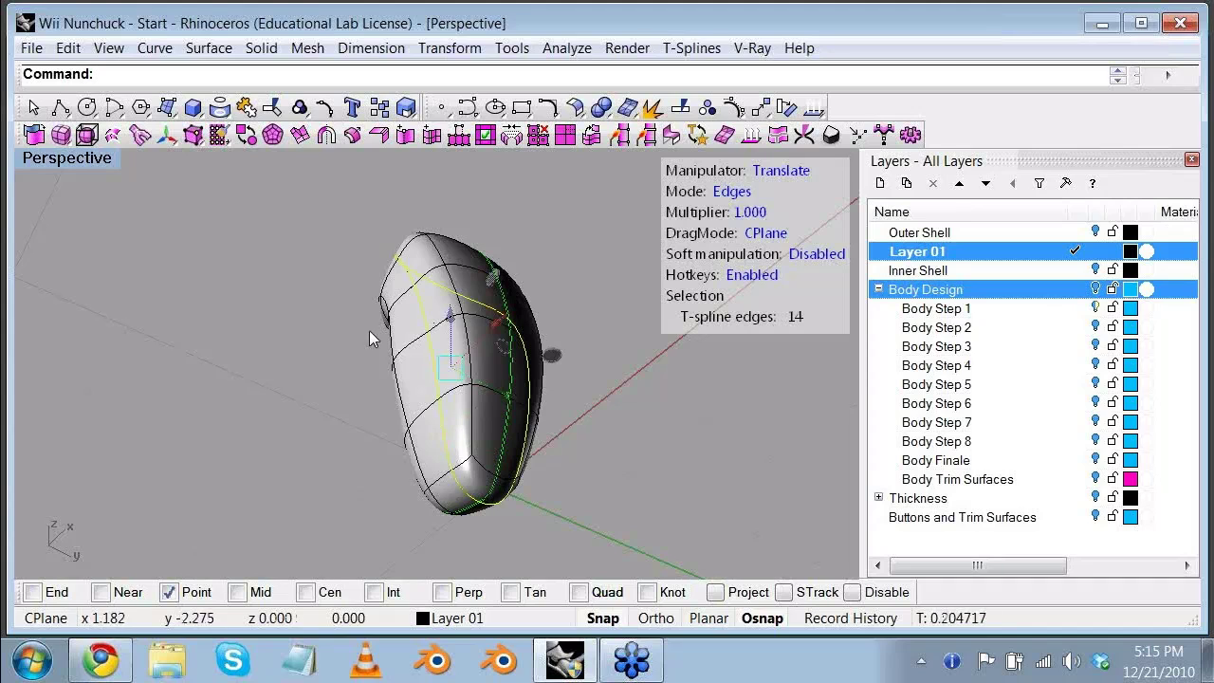
right_click_drag(372, 340, 501, 414)
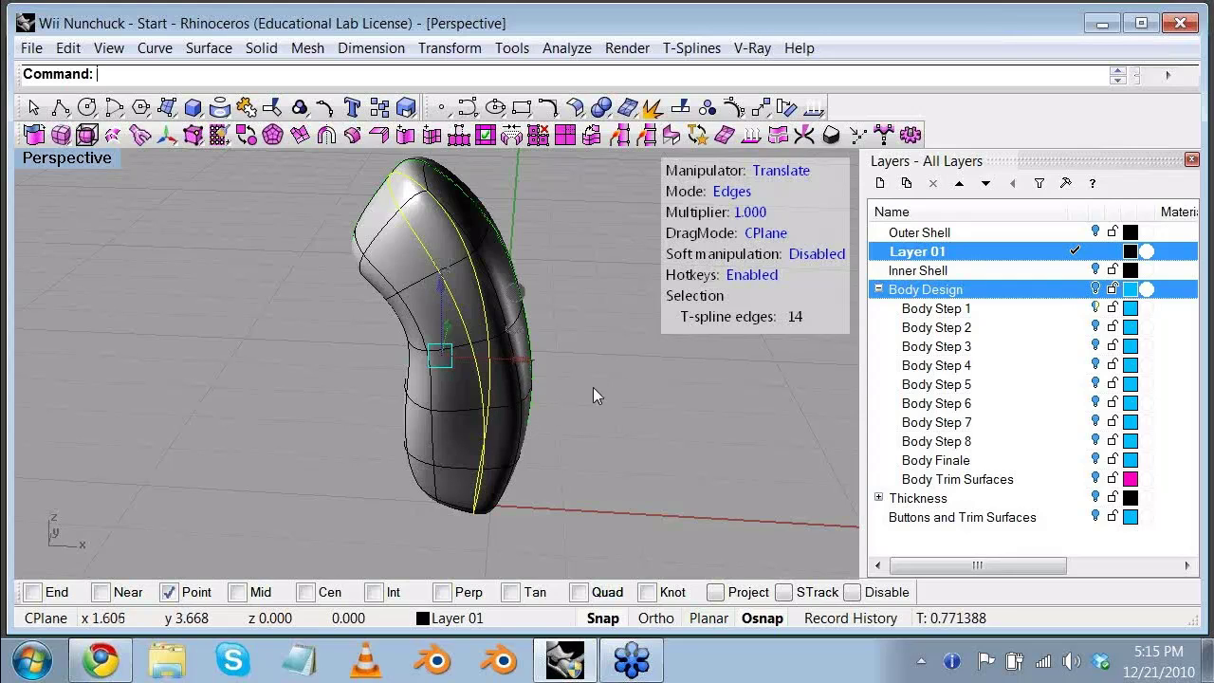
Step: Insert a simple edge loop beside the selected lengthwise loop on its back side, with grid snap and object snaps disabled
left_click(431, 136)
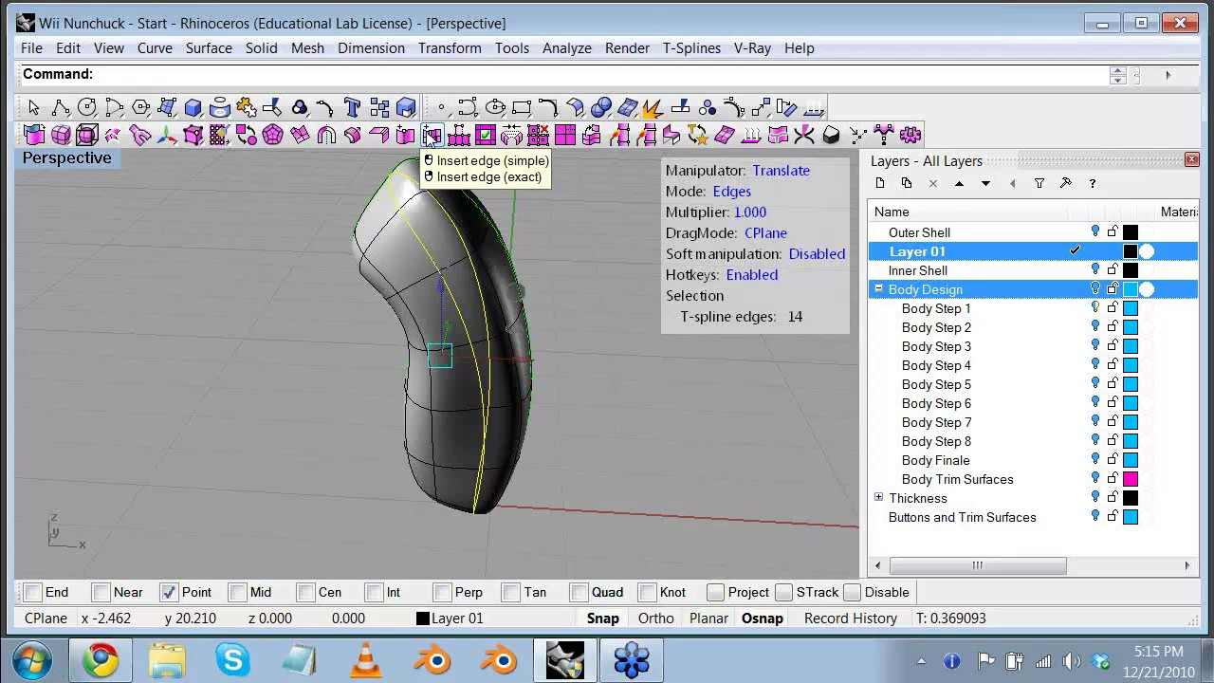
right_click_drag(463, 172, 477, 351)
scroll(426, 267, "up", 2)
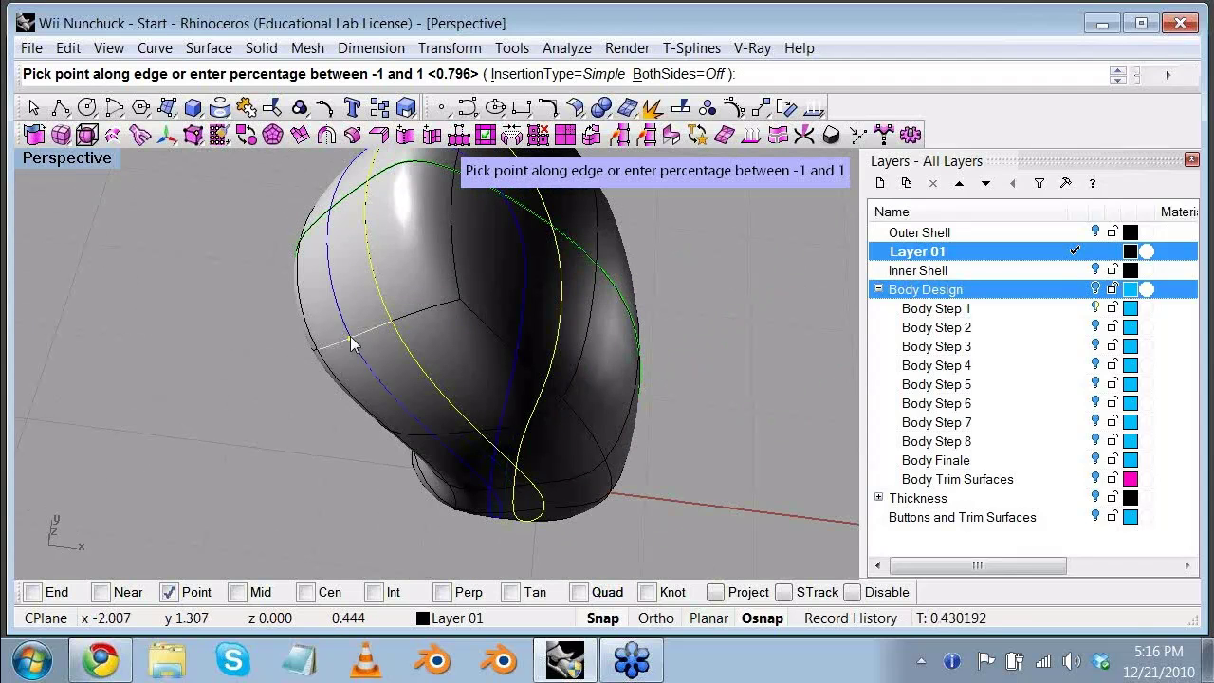
left_click(602, 618)
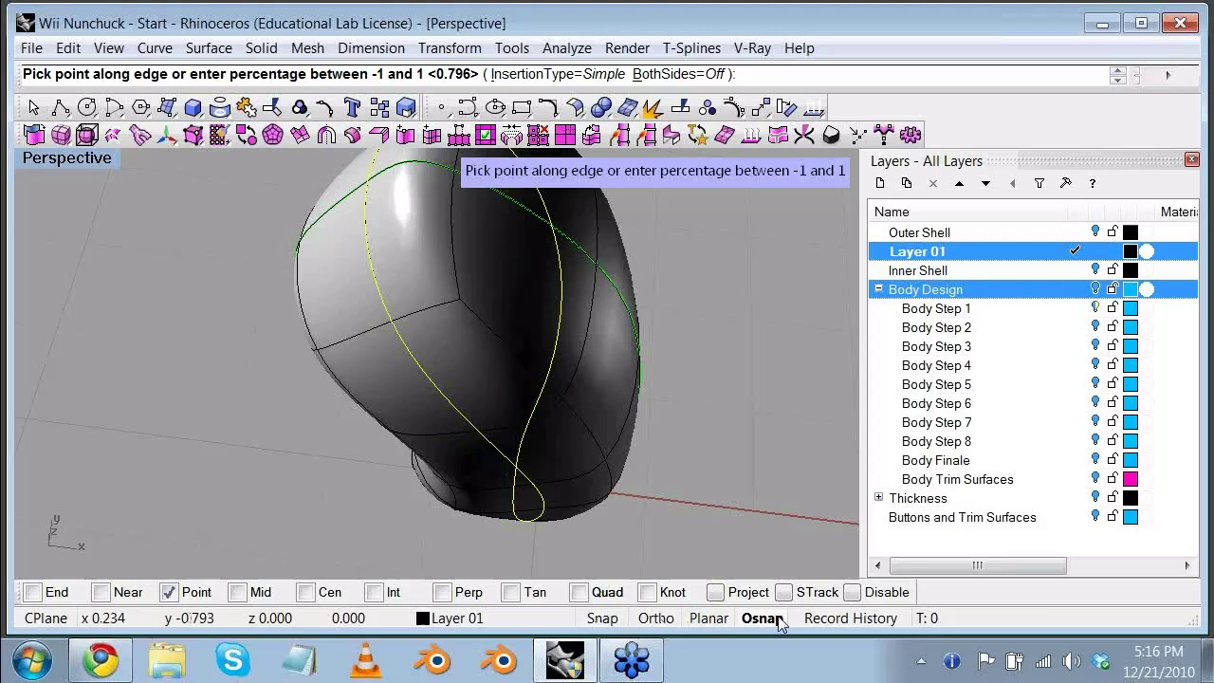
left_click(850, 592)
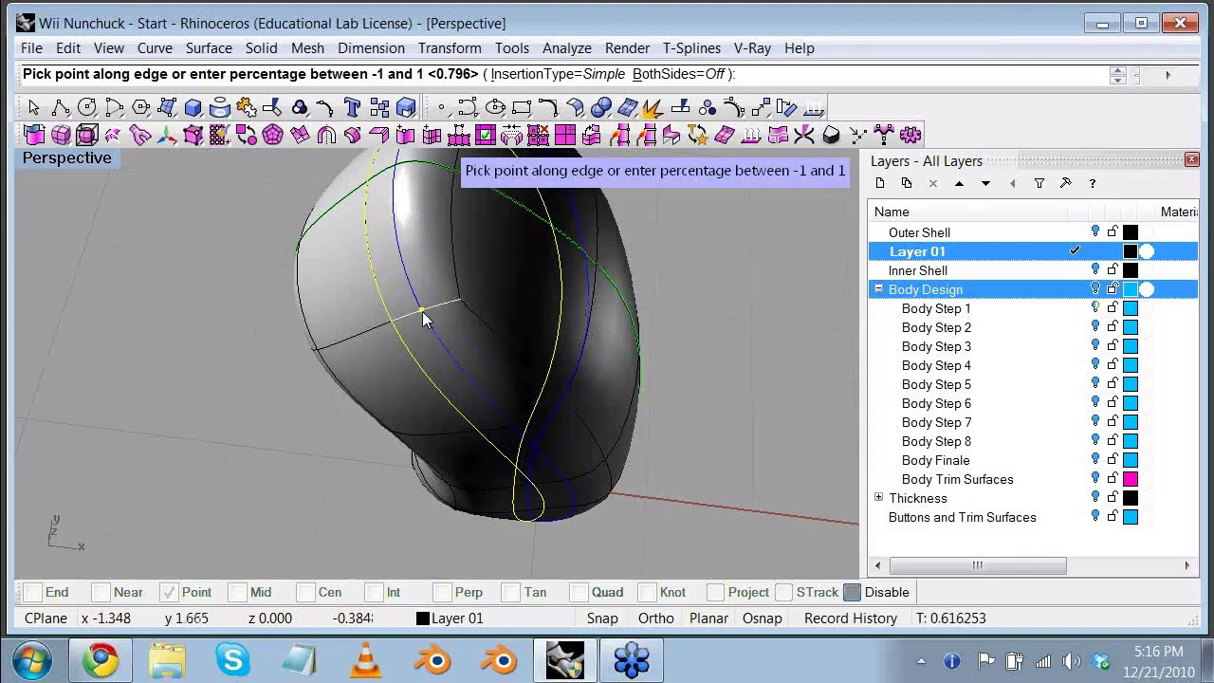
right_click_drag(422, 312, 384, 241)
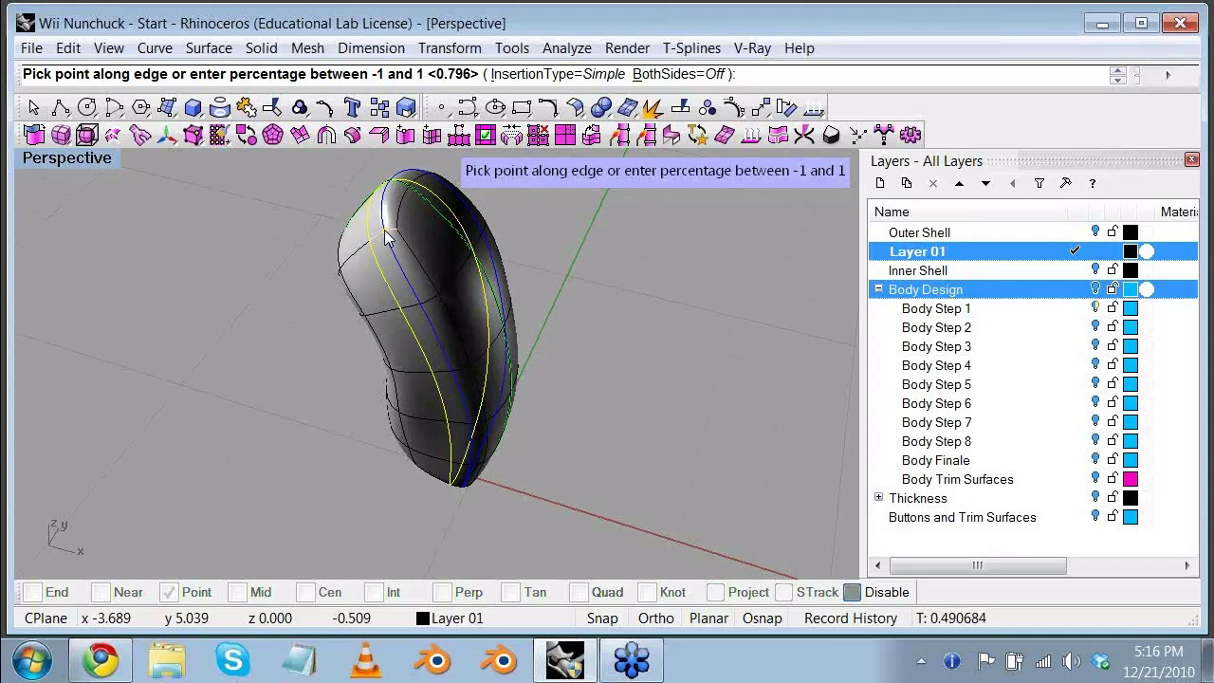
left_click(384, 238)
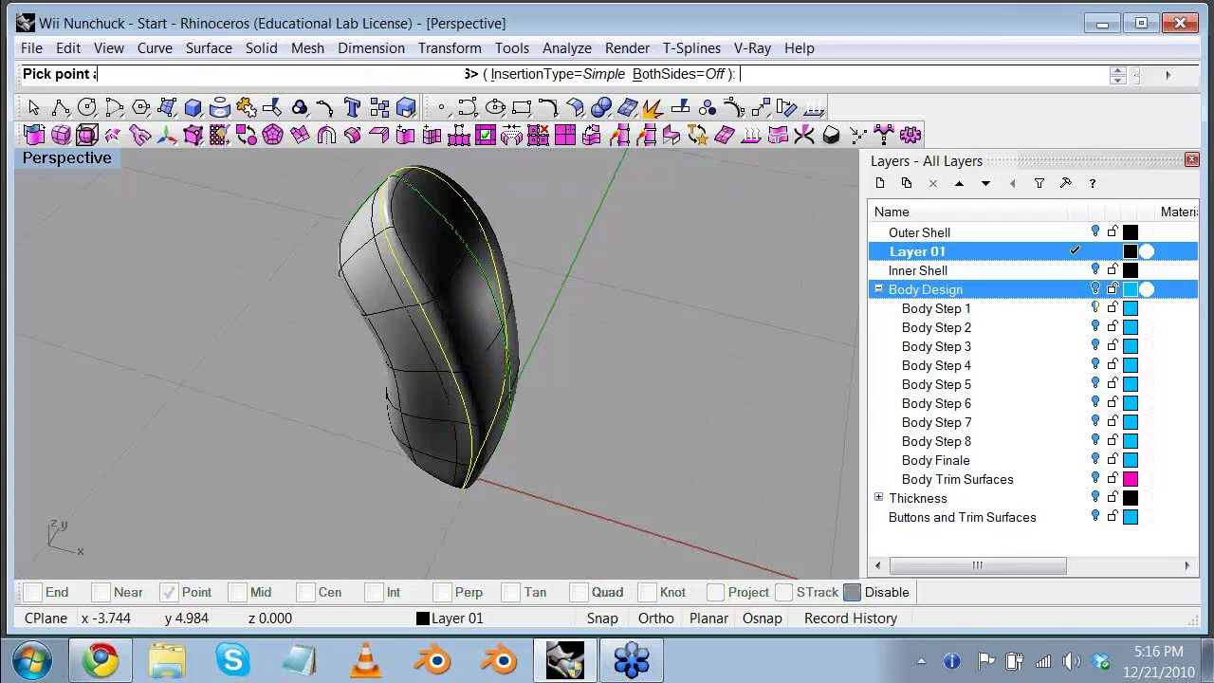
key("Return")
right_click_drag(430, 391, 455, 361)
key("Escape")
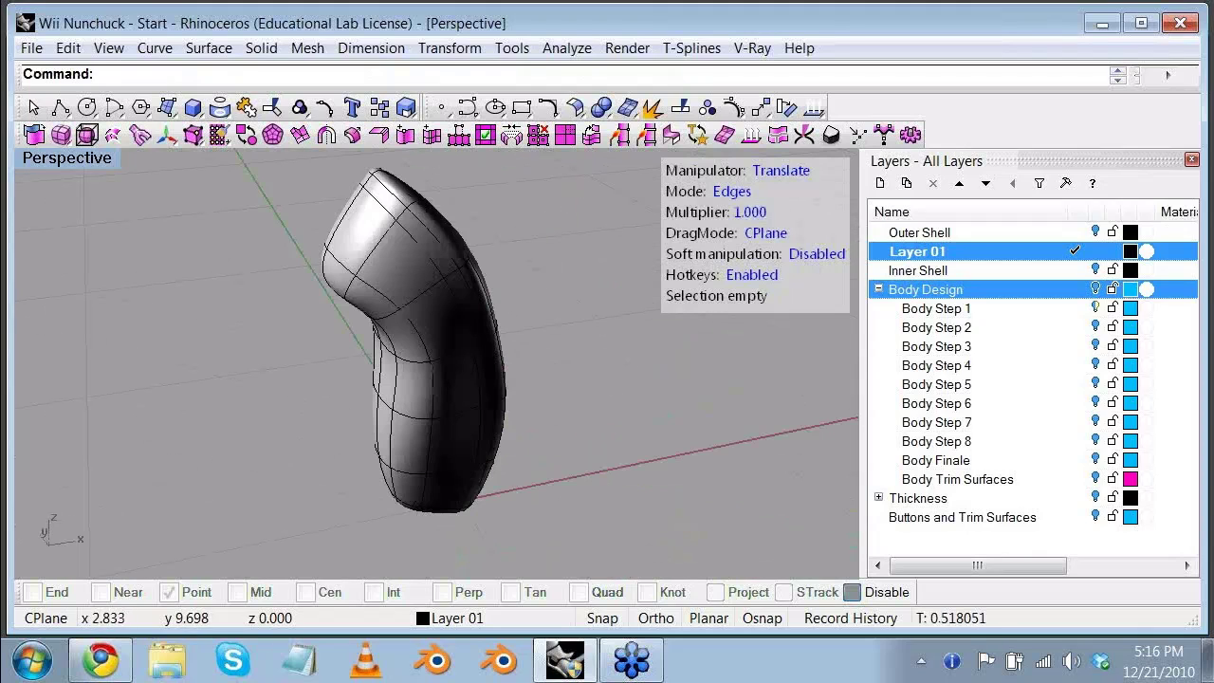
Step: Examine the body from its side, front and back to check the spacing of the lengthwise edge loops
right_click_drag(474, 303, 282, 330)
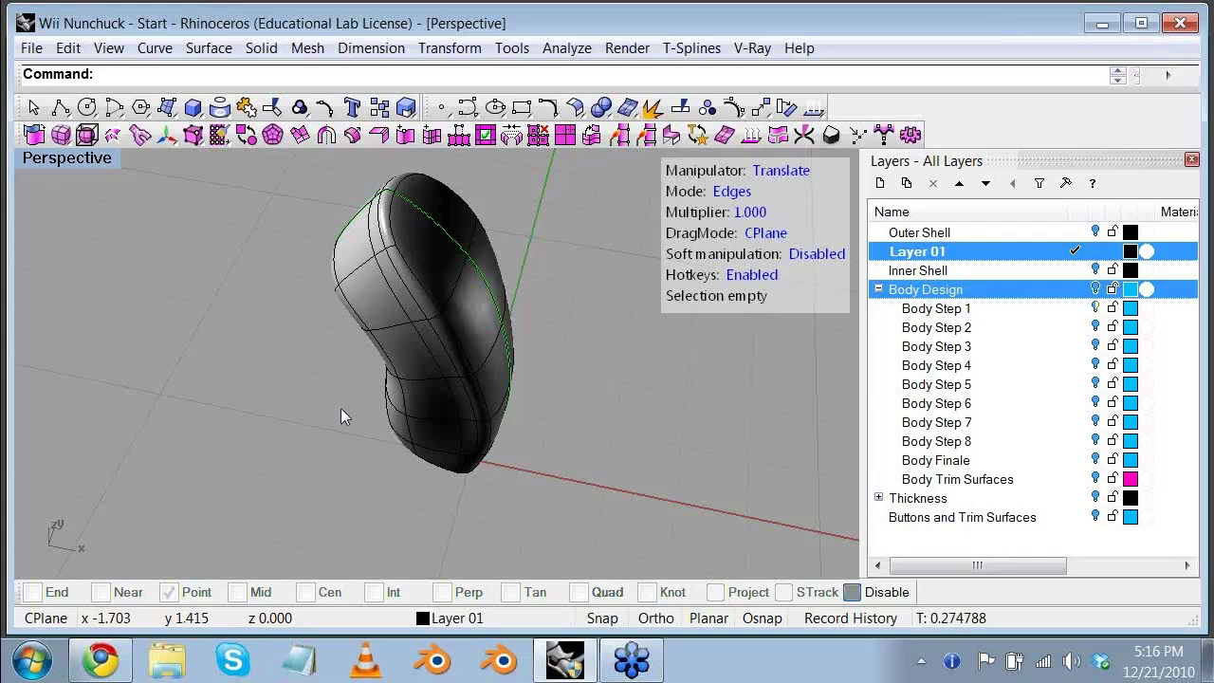
right_click_drag(342, 413, 562, 229)
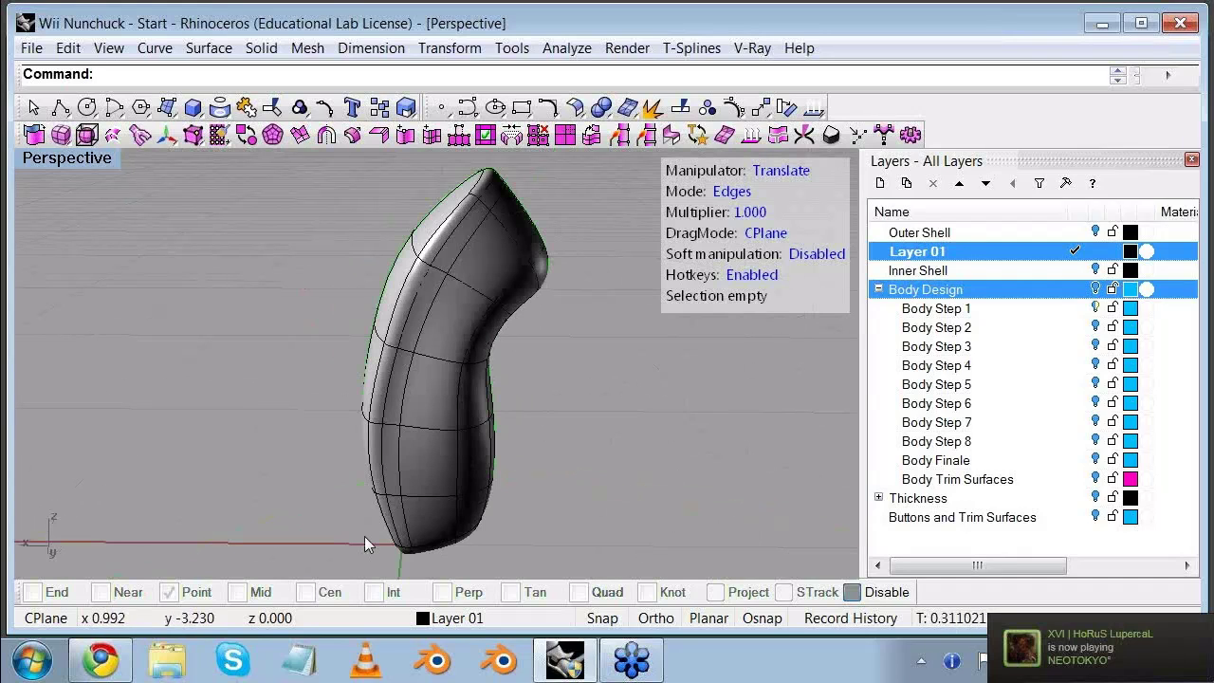
right_click_drag(364, 536, 531, 560)
right_click_drag(398, 417, 439, 448)
right_click_drag(306, 429, 455, 401)
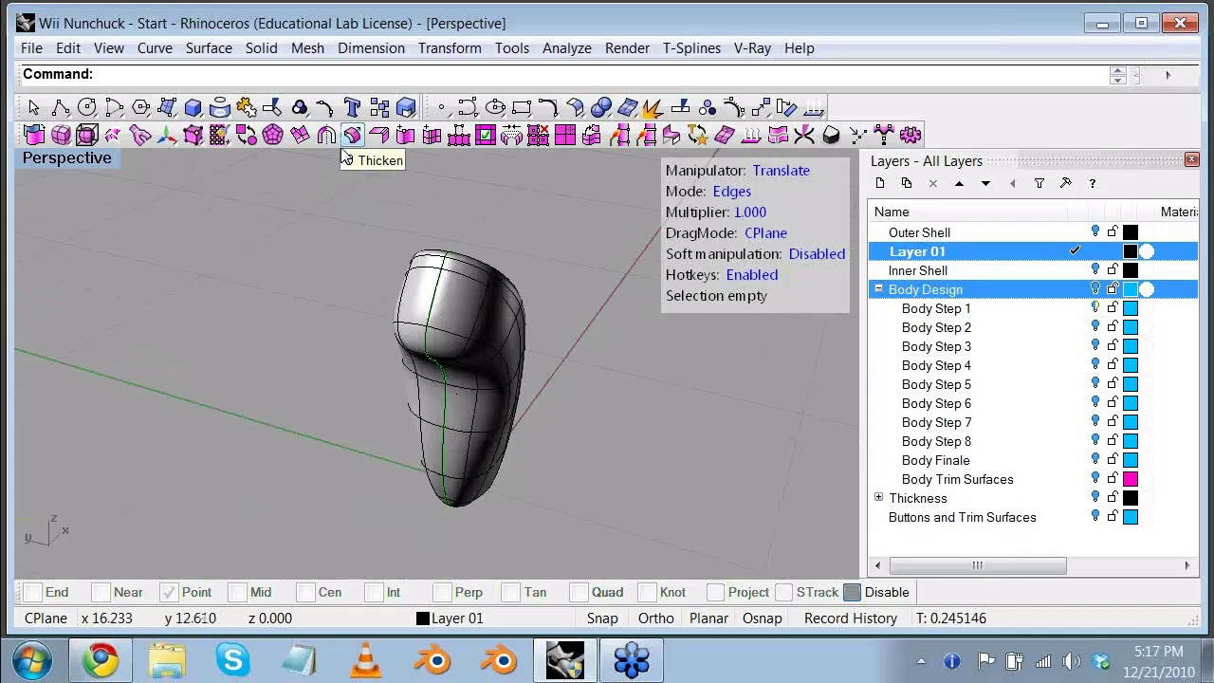
right_click_drag(521, 460, 509, 459)
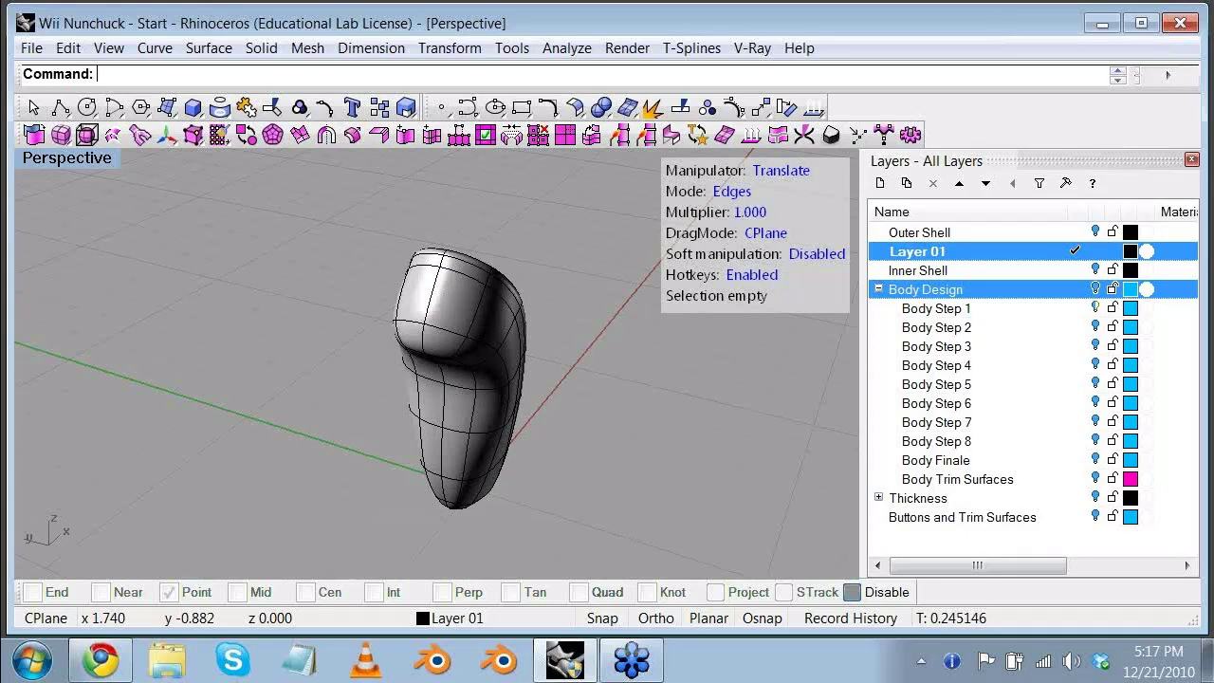
right_click_drag(285, 360, 356, 458)
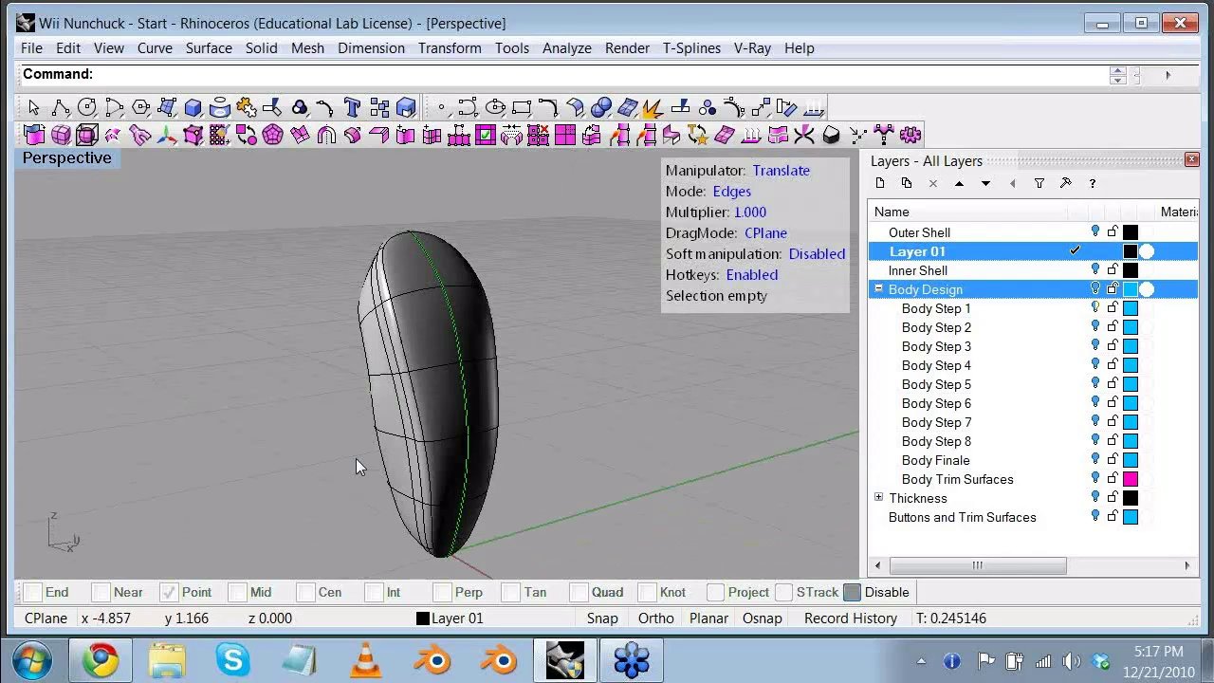
Step: Collapse the Body Design layer group and remove the symmetry from the T-spline body
left_click(878, 290)
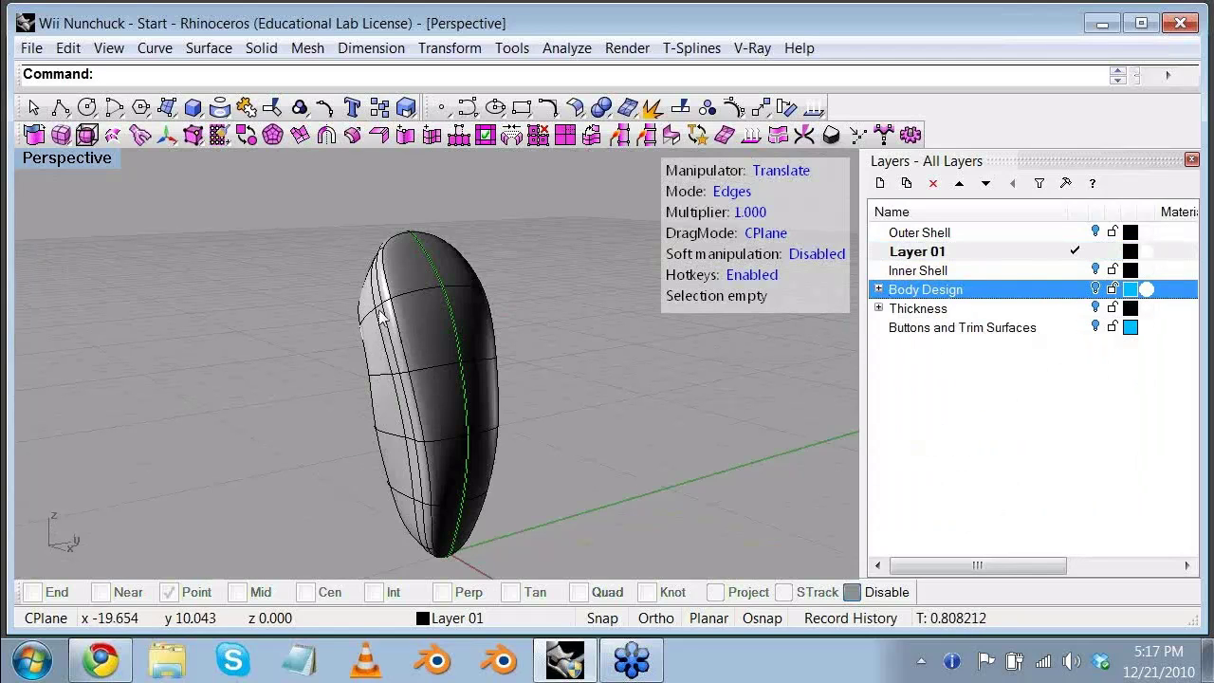
left_click(325, 135)
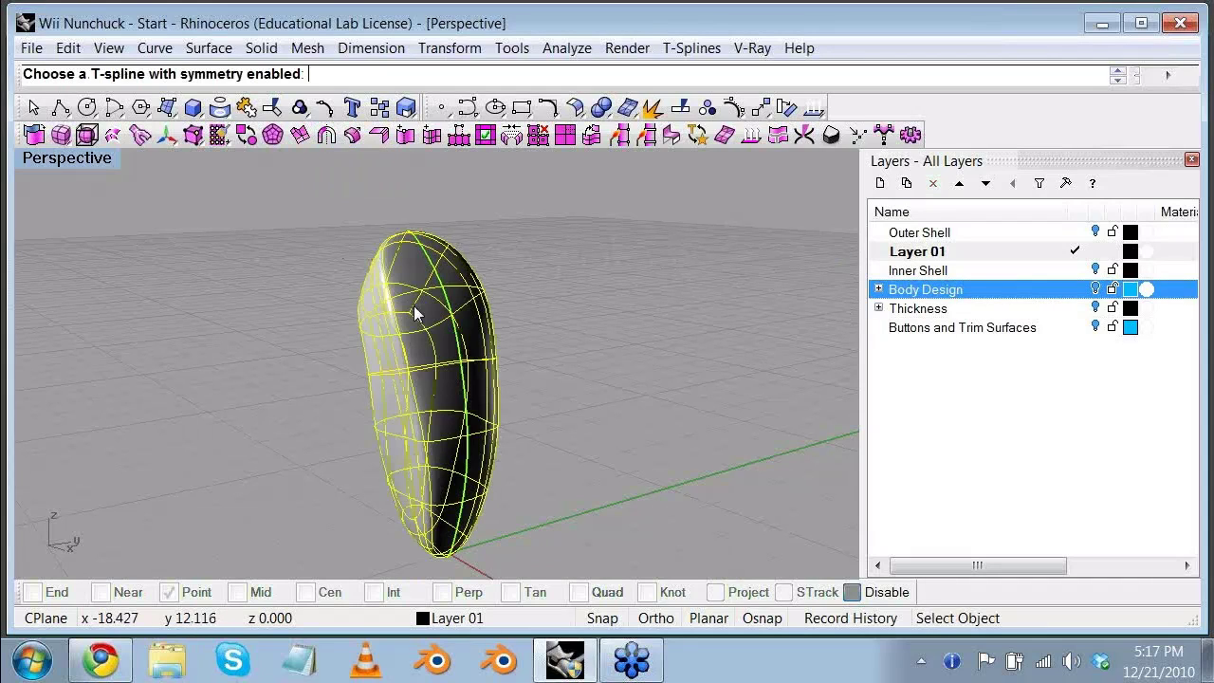
left_click(413, 305)
right_click(558, 260)
left_click(34, 108)
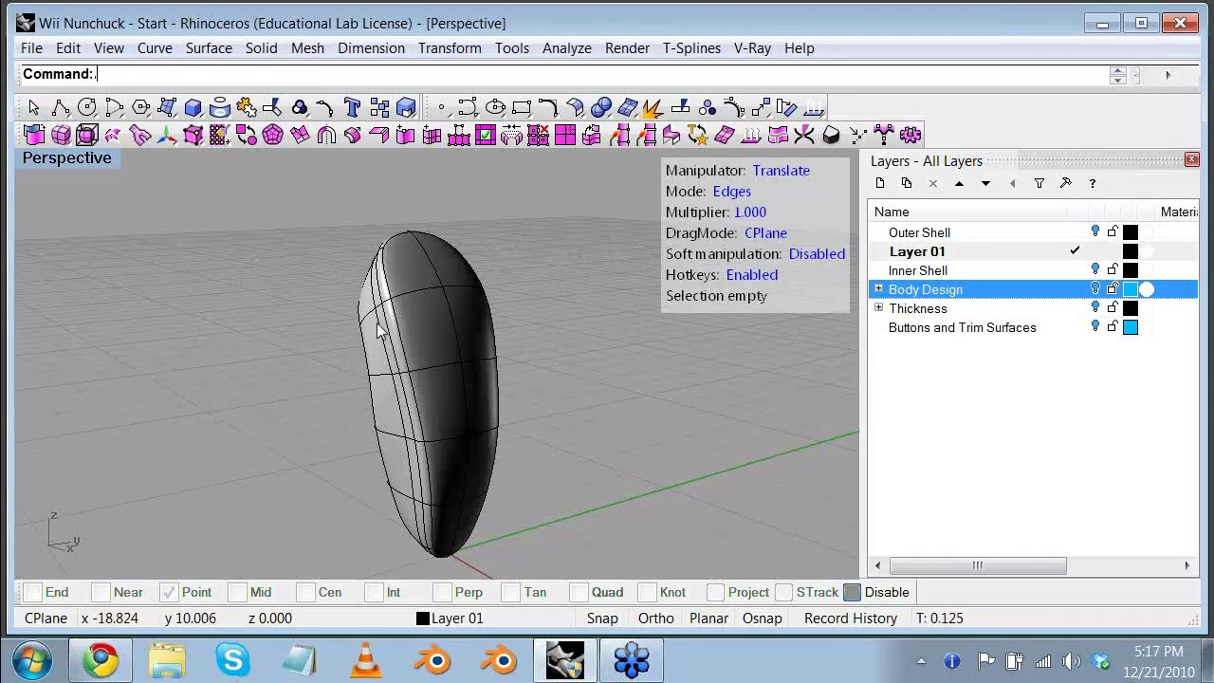
Step: Try moving one crosswise edge on the upper back sideways along Y, undo the move and clear the selection
left_click(412, 305)
right_click_drag(412, 305, 467, 315)
left_click_drag(467, 315, 555, 312)
left_click(534, 313)
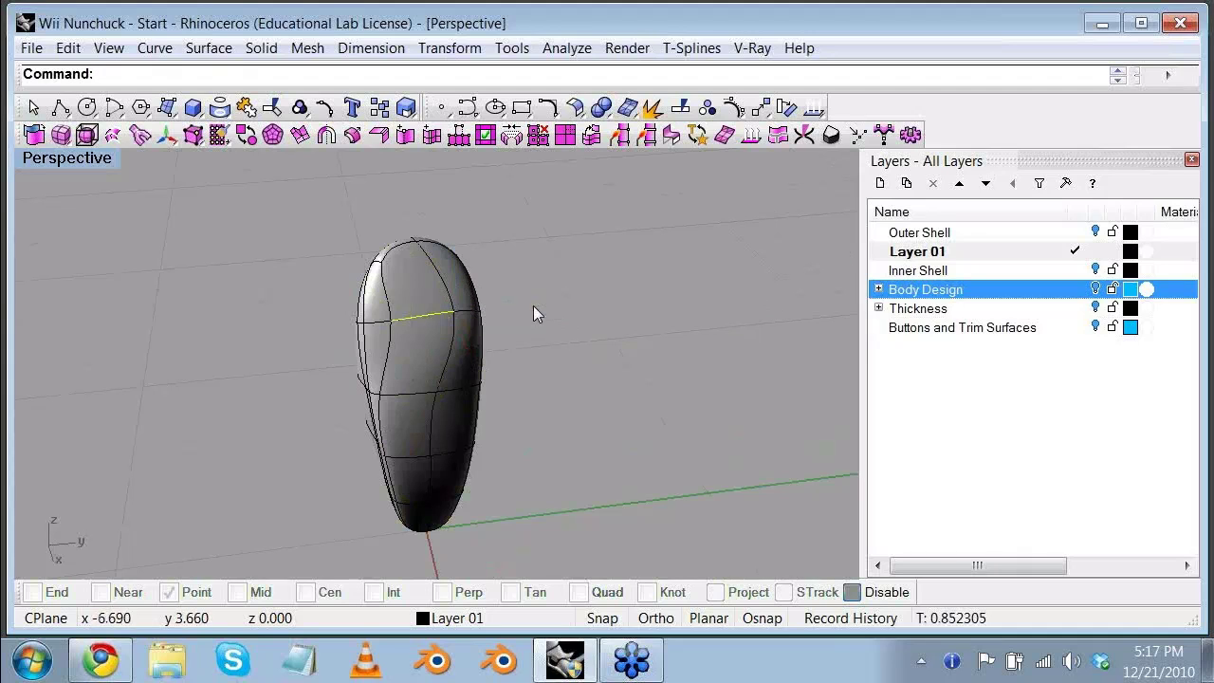
key("ctrl+z")
key("ctrl+z")
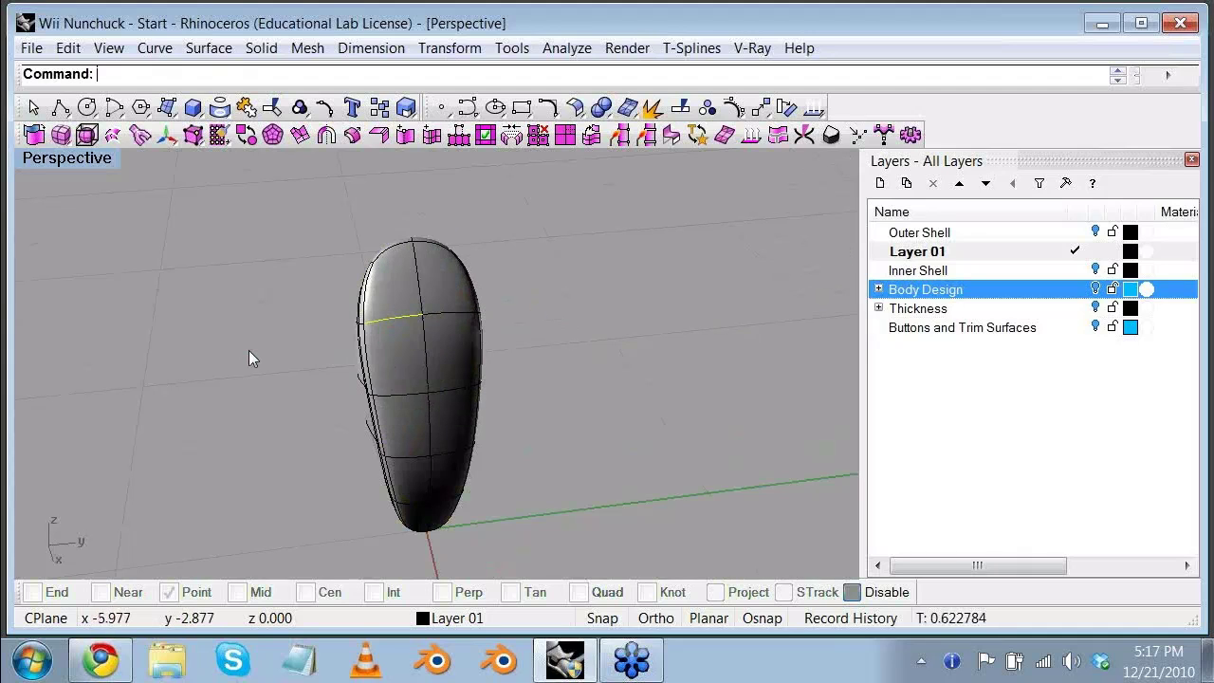
right_click_drag(185, 345, 502, 294)
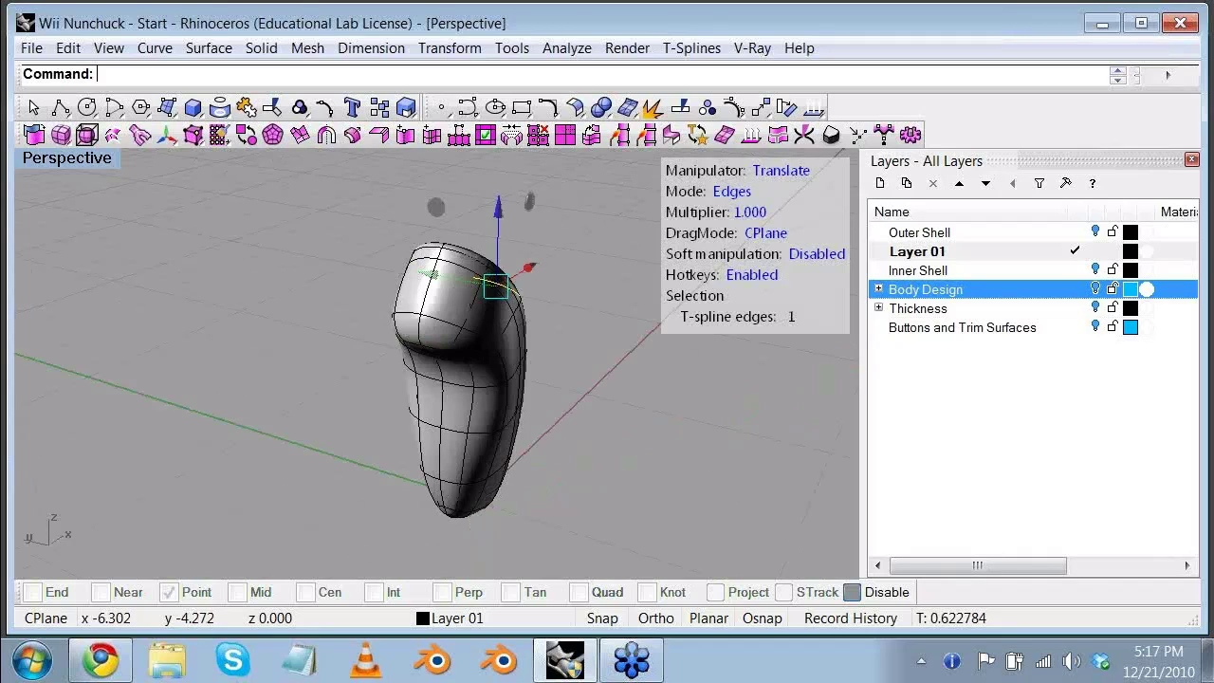
right_click_drag(248, 327, 628, 350)
left_click(631, 458)
right_click_drag(631, 488, 574, 323)
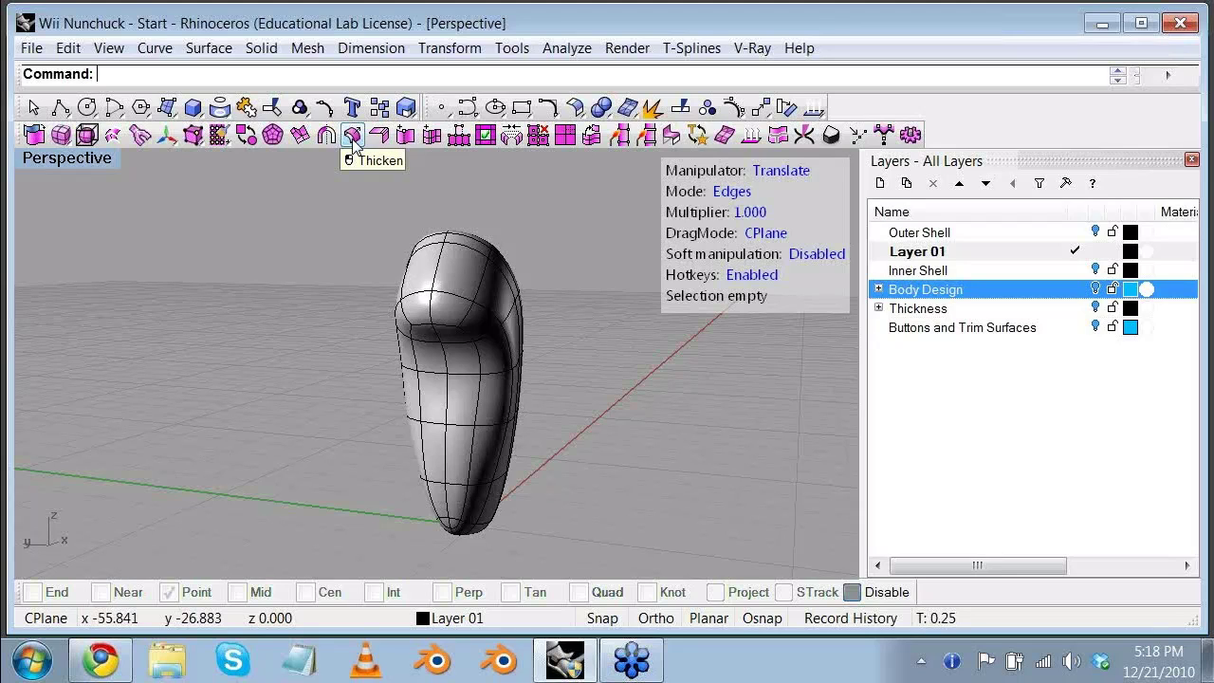
Step: Maximize the Front view in wireframe and select the whole body surface in object mode
double_click(76, 165)
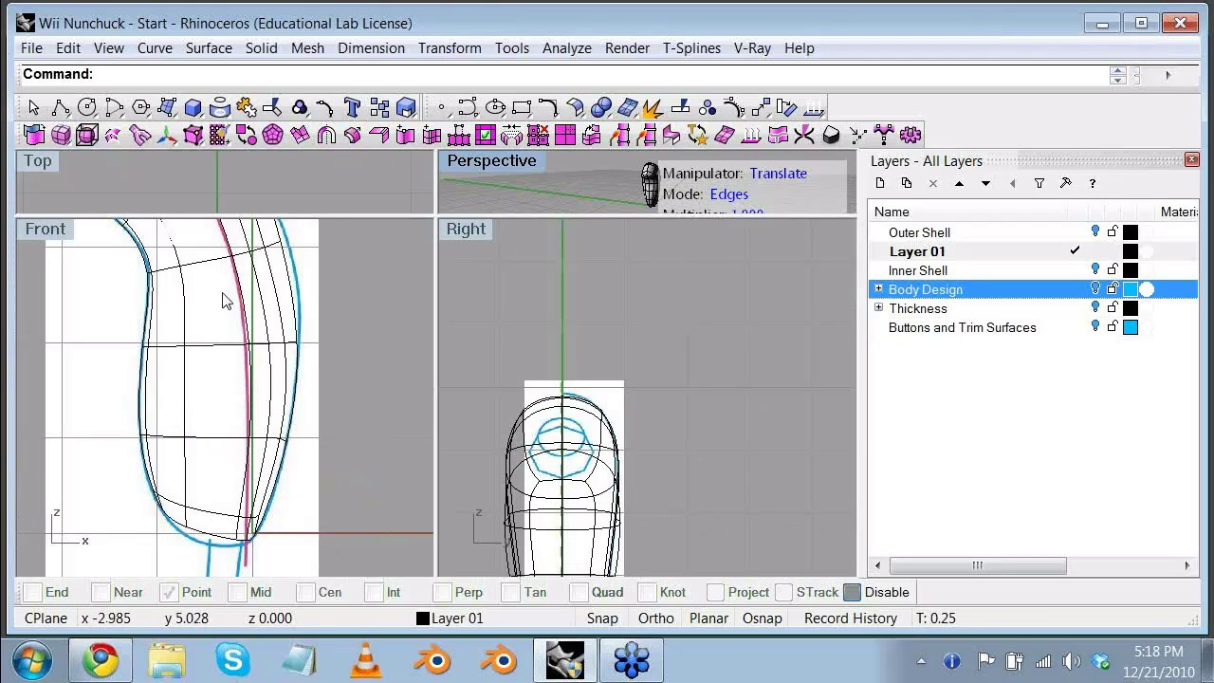
double_click(45, 228)
left_click(409, 292)
scroll(440, 233, "up", 1)
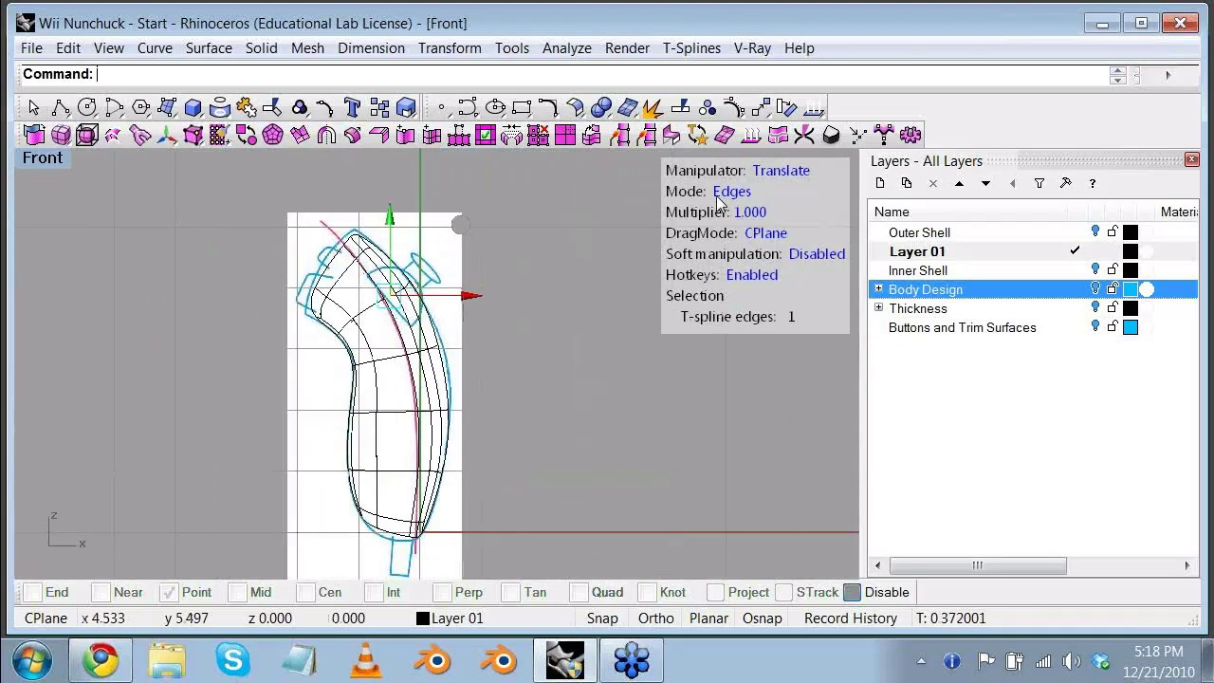
left_click(723, 193)
left_click(388, 271)
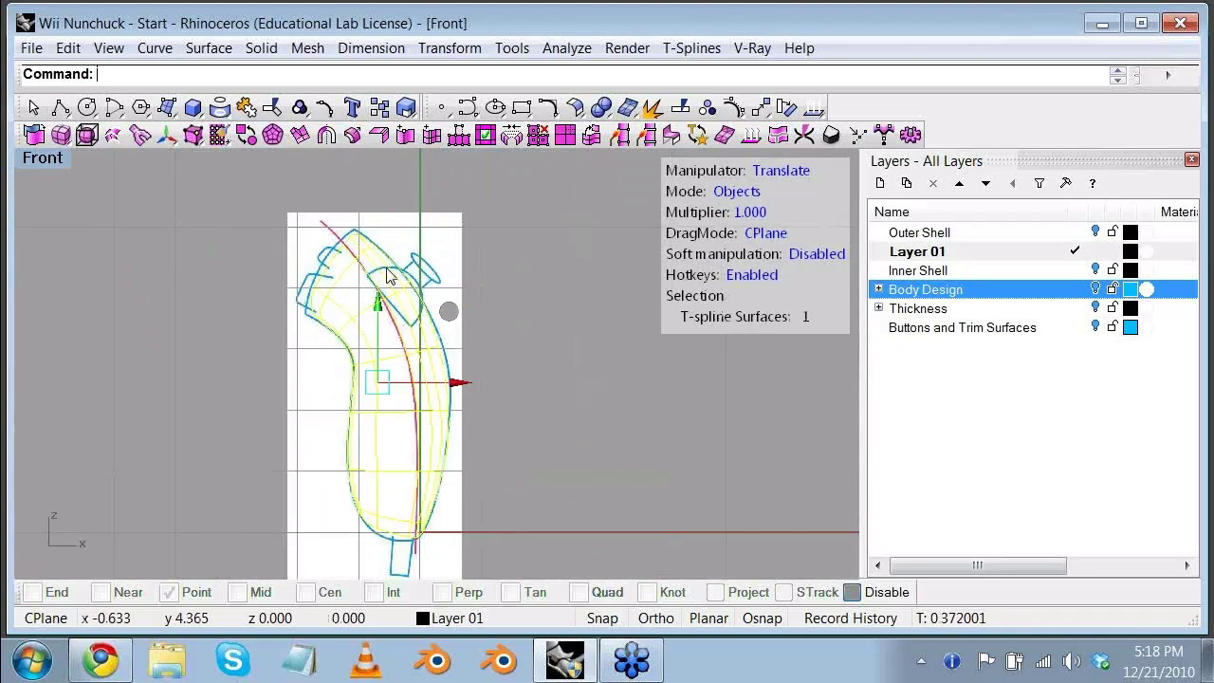
left_click(41, 159)
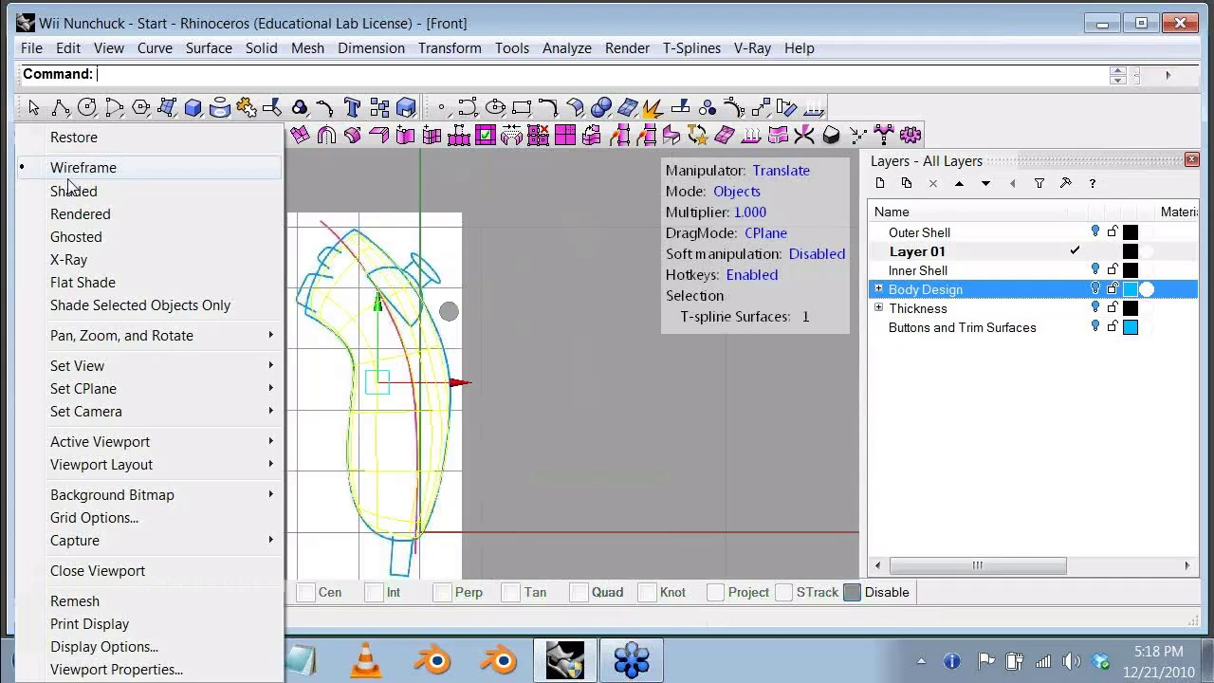
left_click(69, 178)
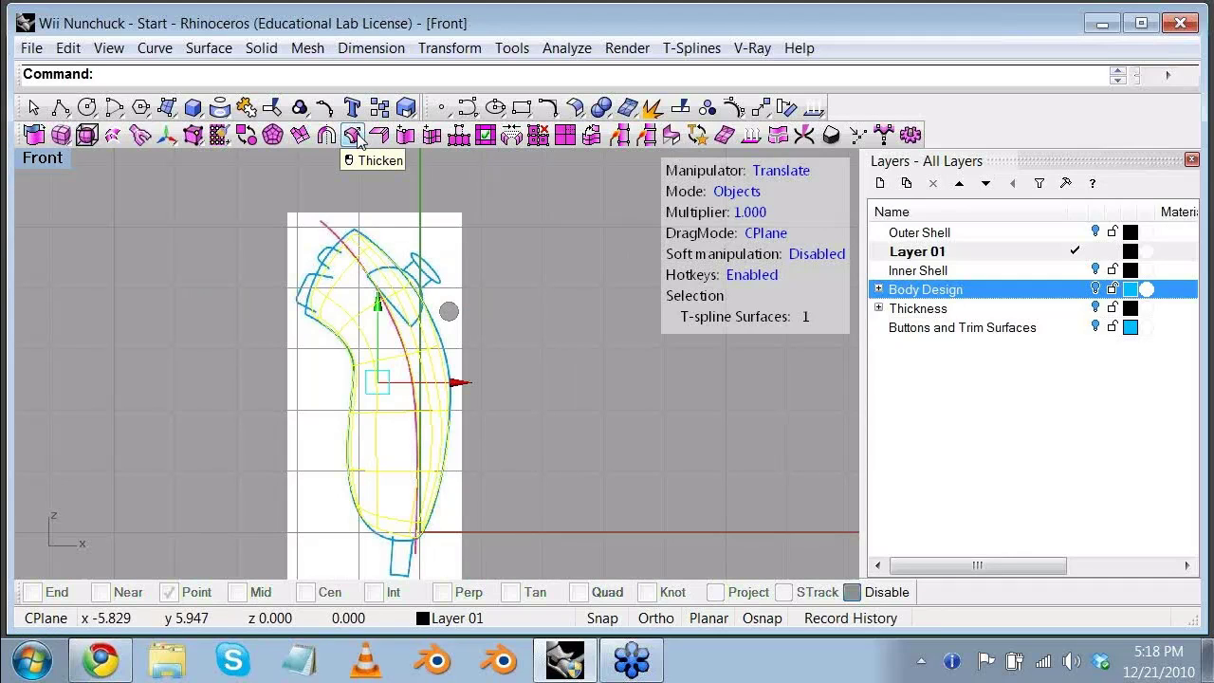
Step: Thicken the body surface inward by about 0.09 with the PerVertexNormal direction type
left_click(352, 136)
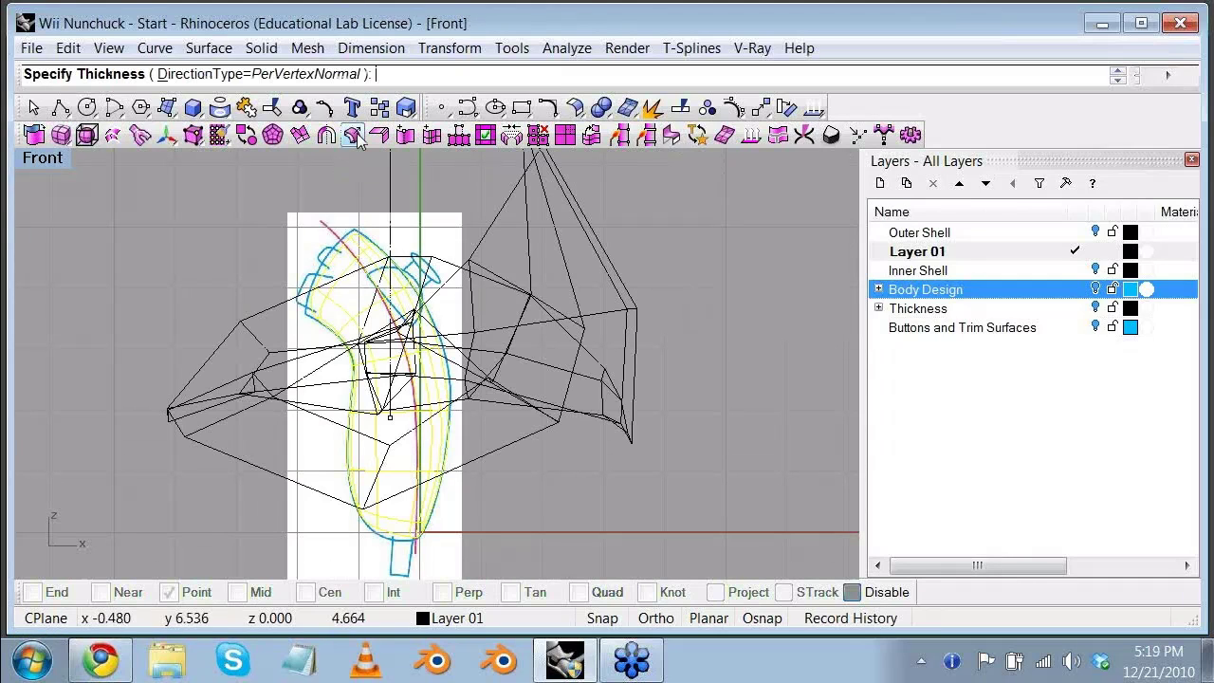
scroll(389, 394, "up", 3)
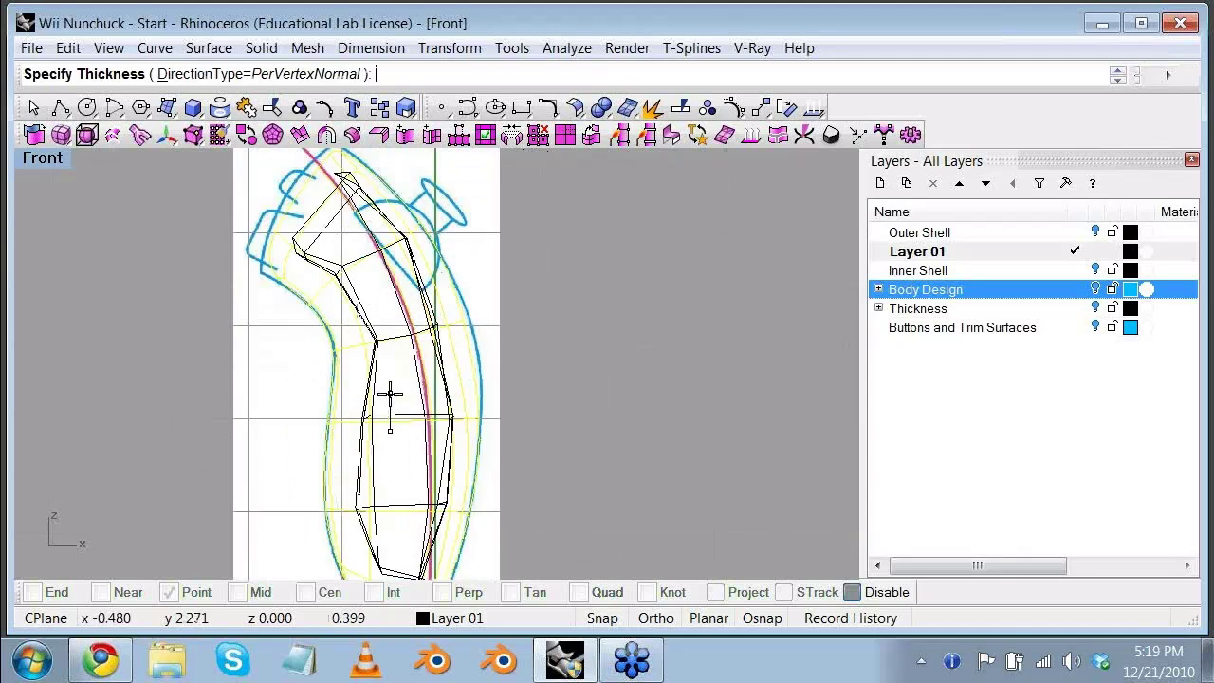
scroll(389, 393, "up", 2)
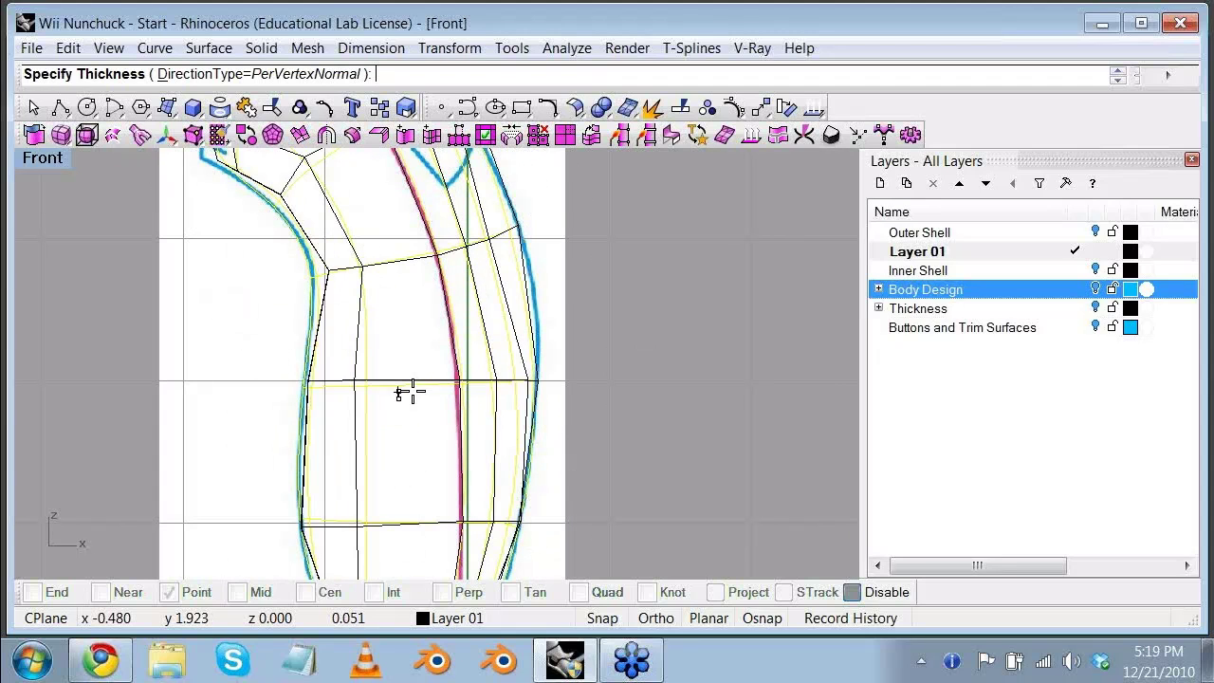
scroll(408, 372, "down", 3)
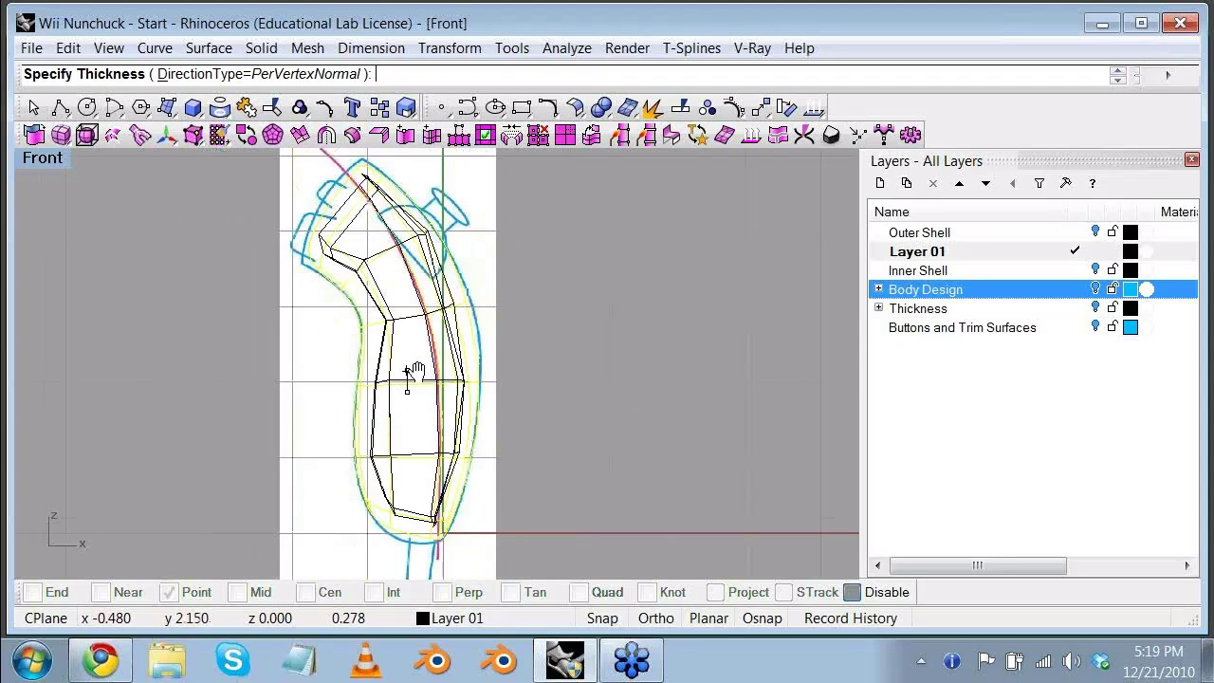
right_click_drag(418, 372, 408, 408)
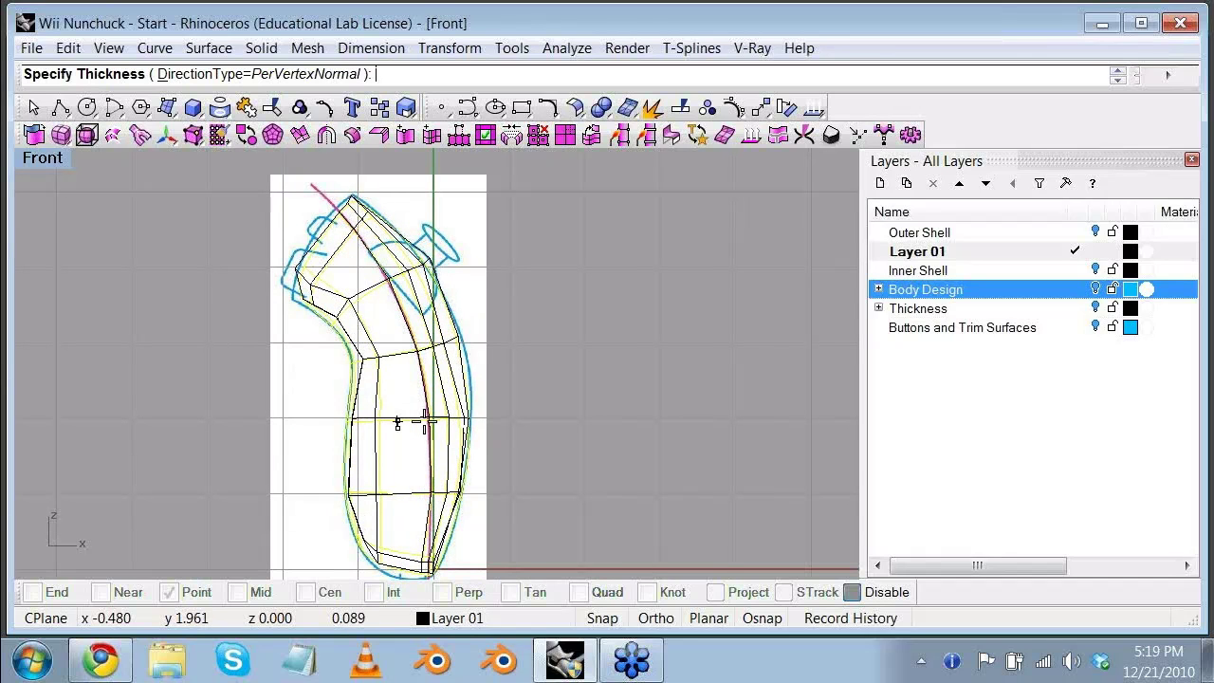
key("Return")
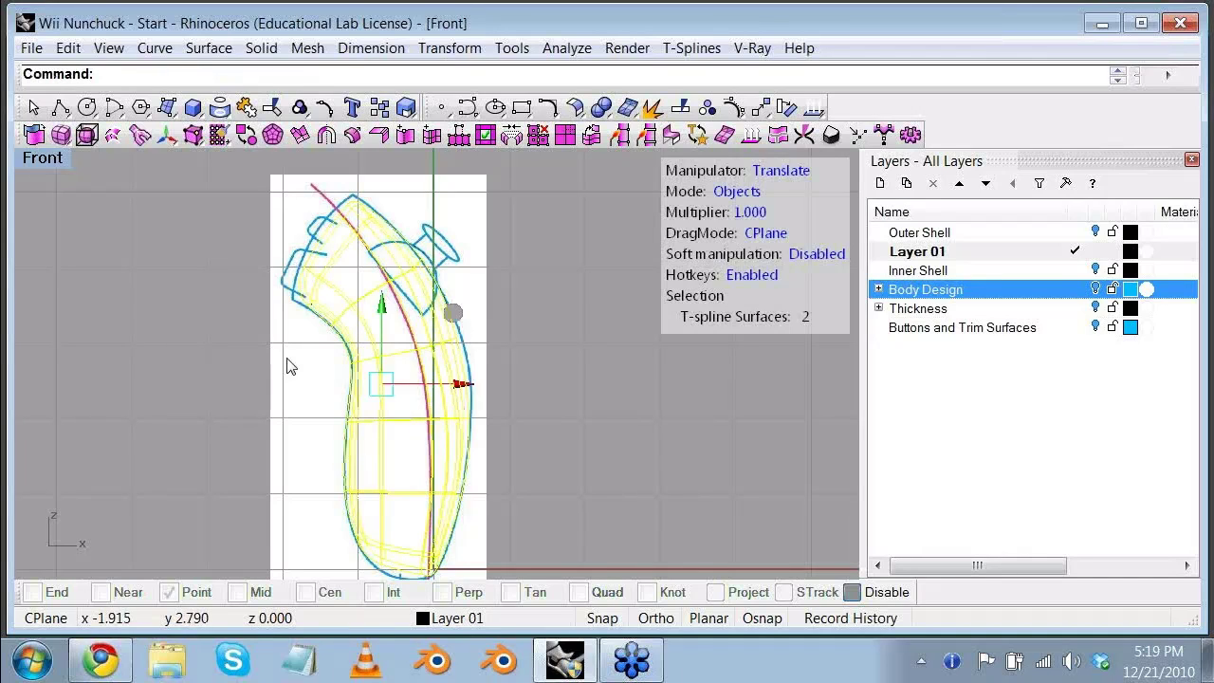
Step: Select only the inner surface of the thickened body, inspect it in the Perspective view and return to the four-view layout
left_click(287, 358)
left_click(332, 282)
left_click(316, 255)
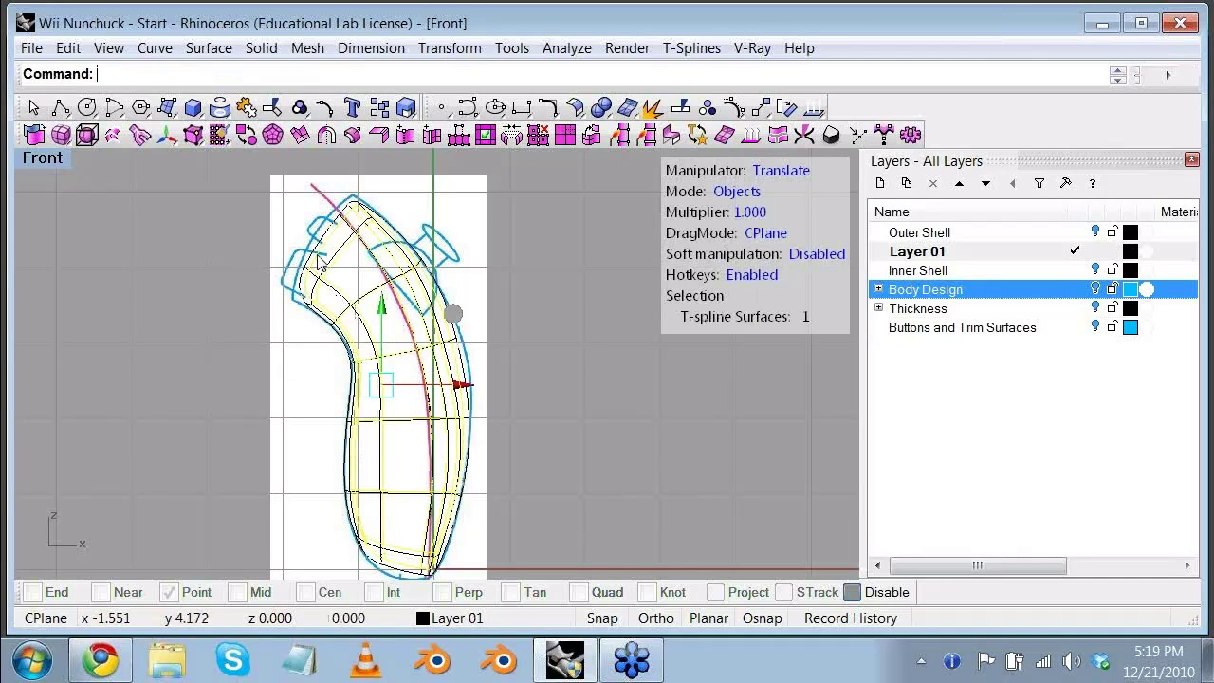
double_click(53, 160)
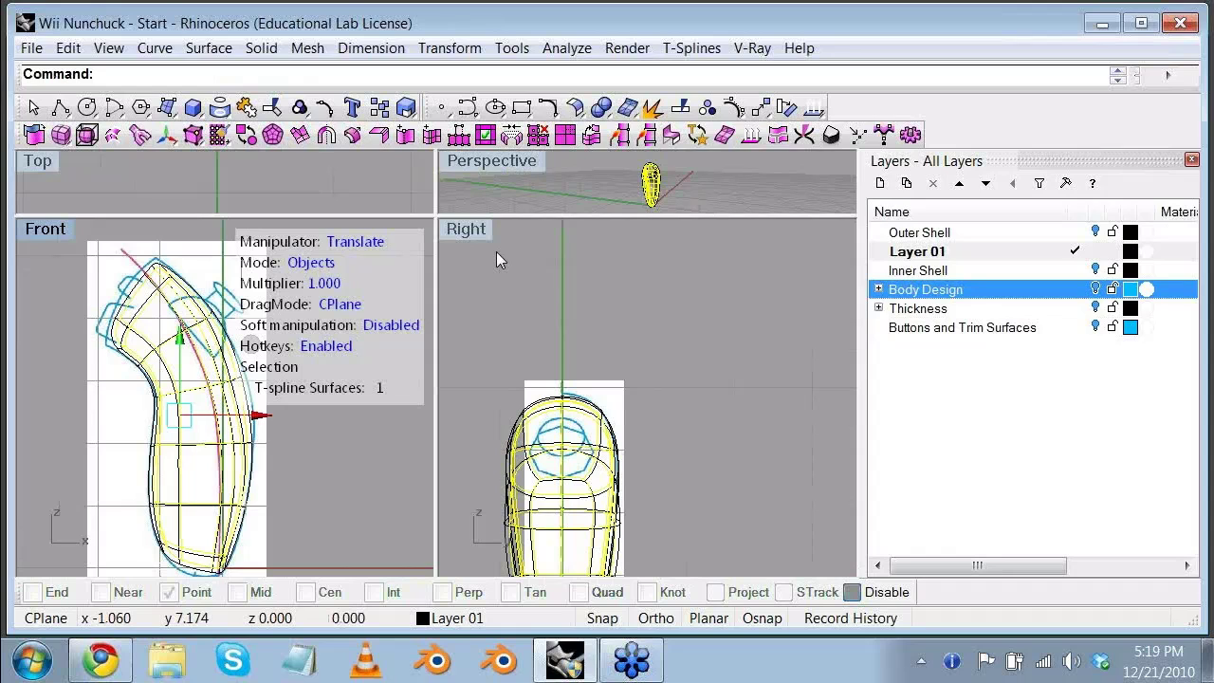
key("ctrl+F4")
right_click_drag(485, 222, 512, 313)
right_click_drag(342, 261, 517, 321)
double_click(90, 160)
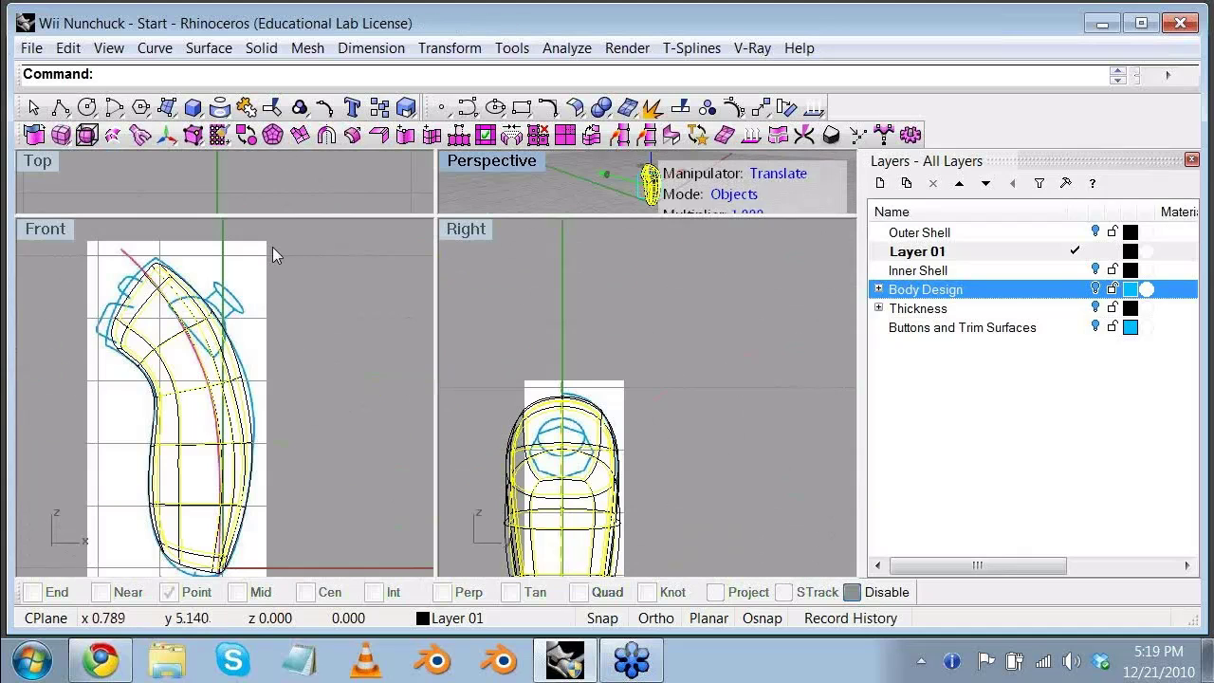
Step: Create a clipping plane for the Perspective view with grid snap on, drawn in the Front view from (-3, 6) to (2, -1)
type("ClippingPlane")
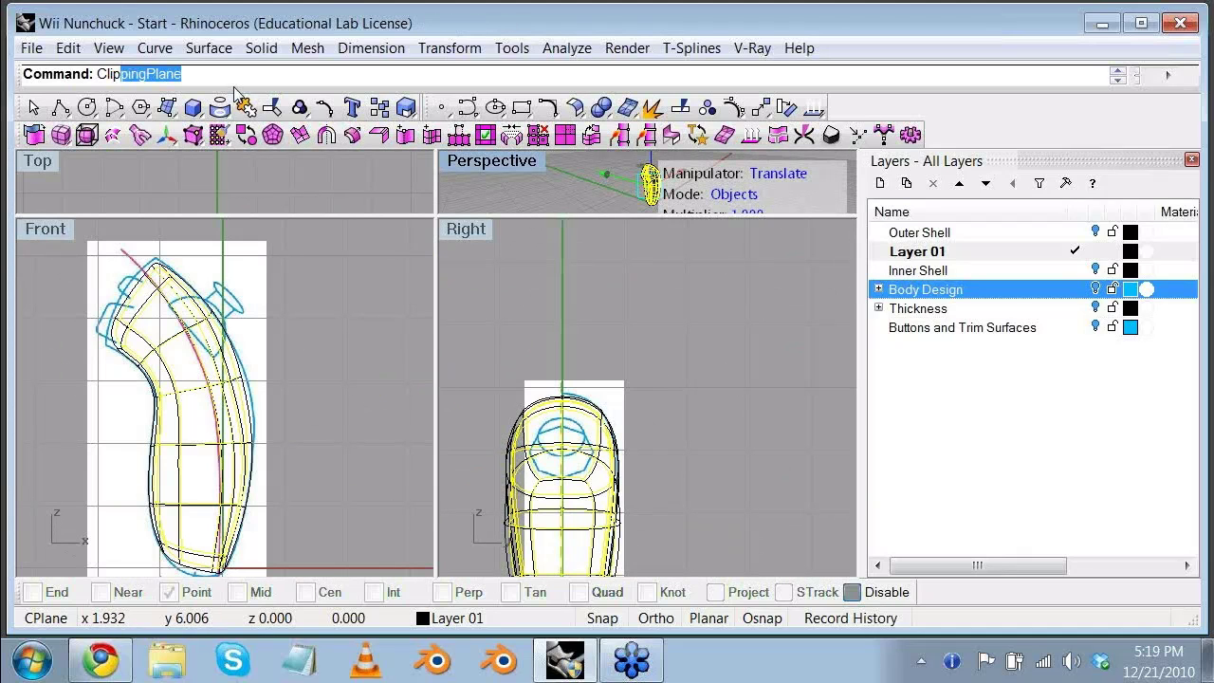
key("Return")
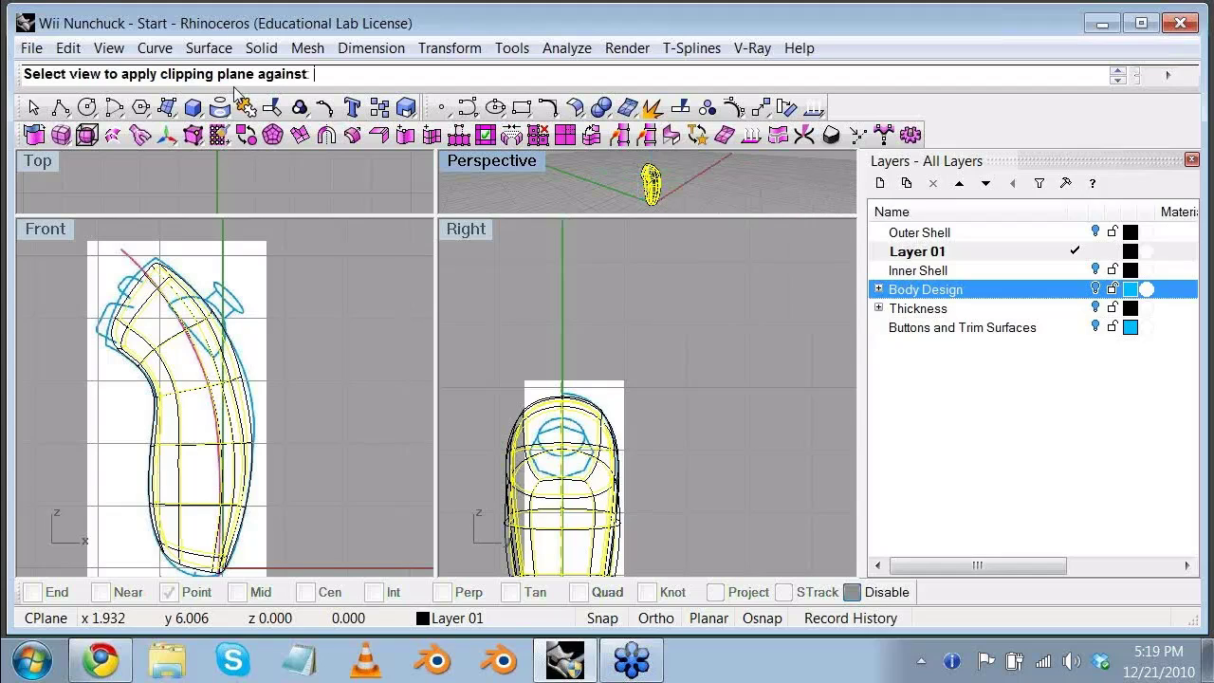
left_click(576, 168)
left_click(78, 325)
scroll(77, 324, "down", 1)
scroll(78, 325, "down", 2)
right_click_drag(78, 325, 219, 317)
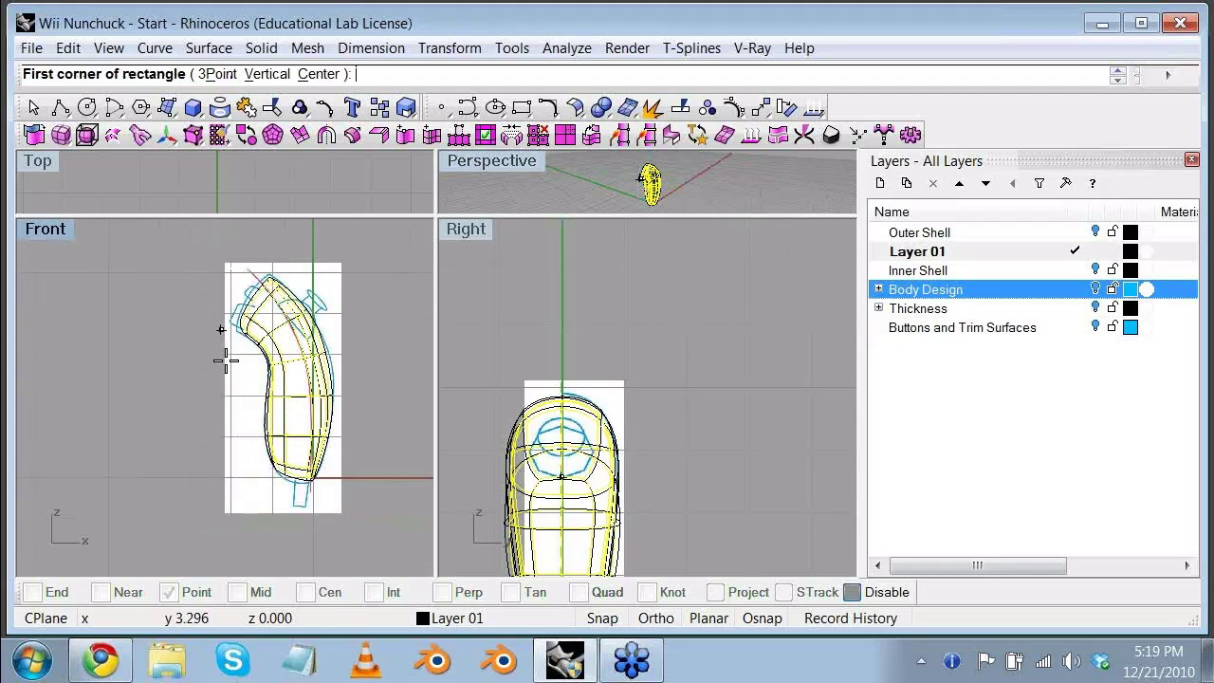
left_click(601, 617)
left_click(185, 230)
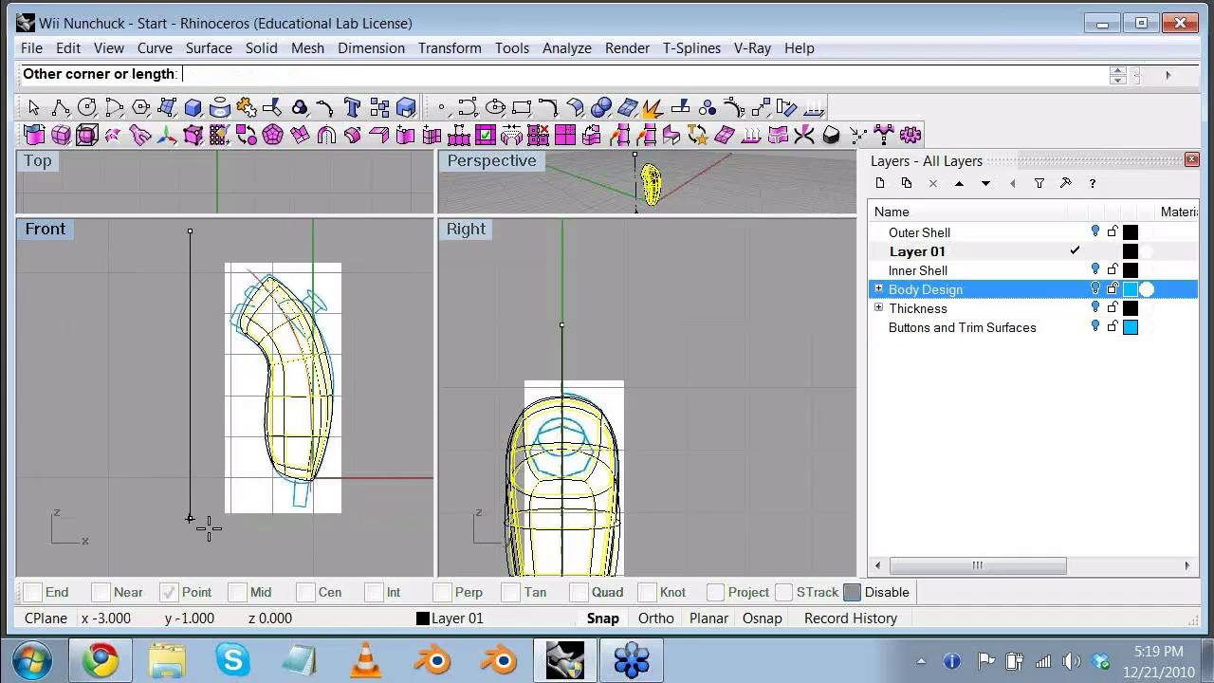
left_click(393, 523)
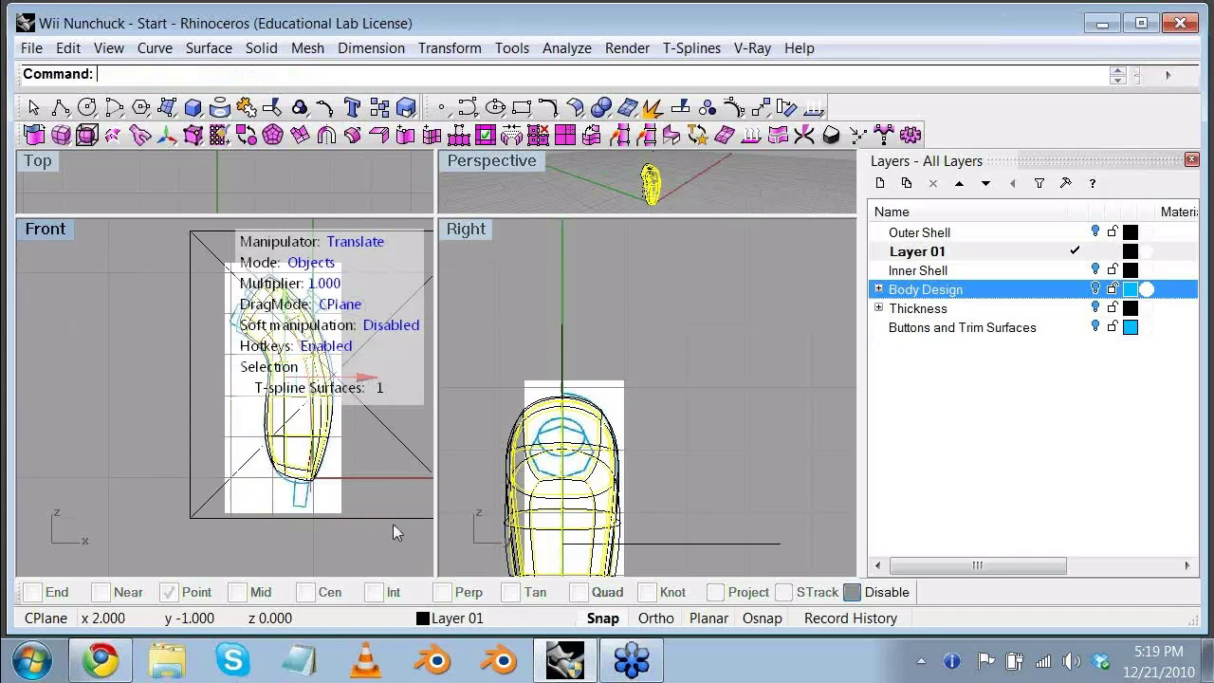
Step: Maximize the Perspective view, clear the selection and examine the cross-section of the clipped body
left_click(503, 163)
double_click(502, 159)
left_click(531, 257)
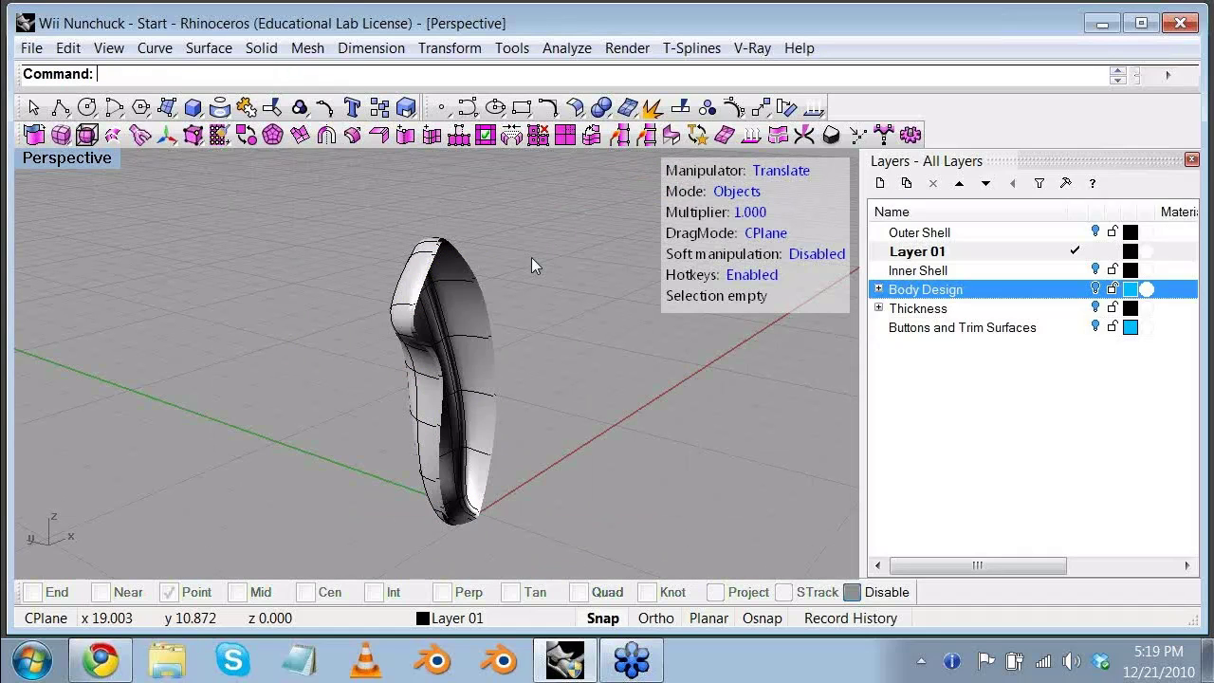
right_click_drag(531, 257, 450, 248)
scroll(451, 248, "up", 5)
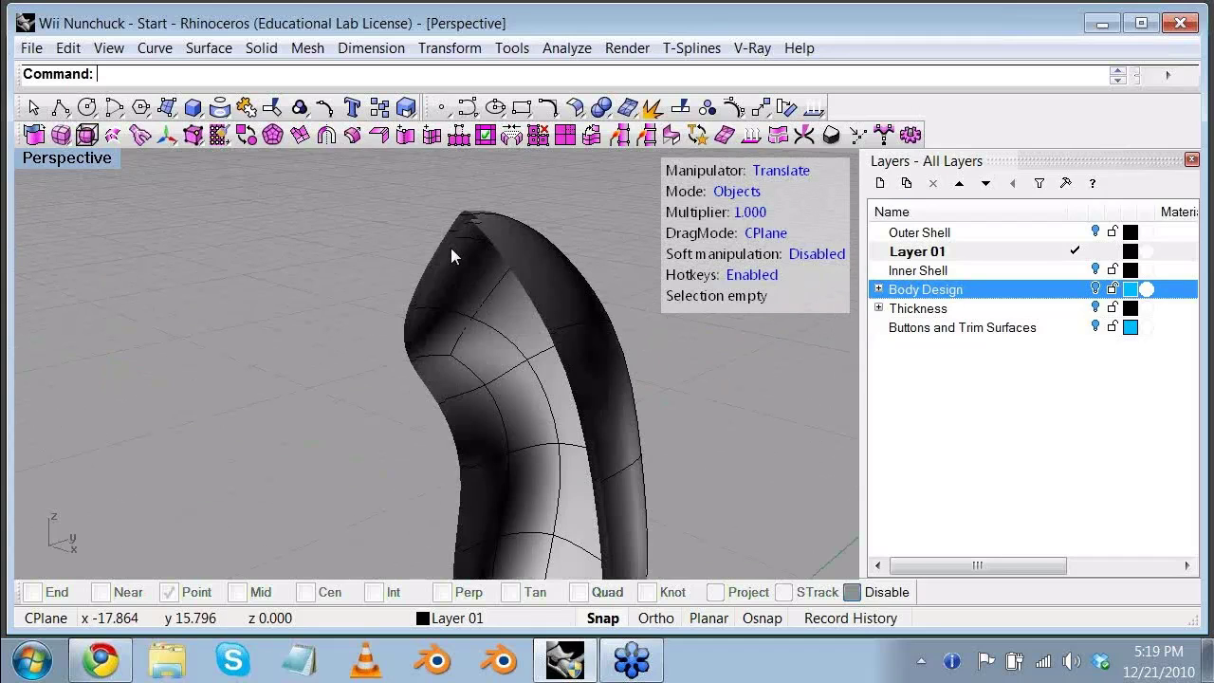
Step: Select the inner surface, switch to vertex selection mode and examine the wall and control points in the section
left_click(484, 254)
left_click(523, 314)
right_click_drag(523, 314, 362, 353)
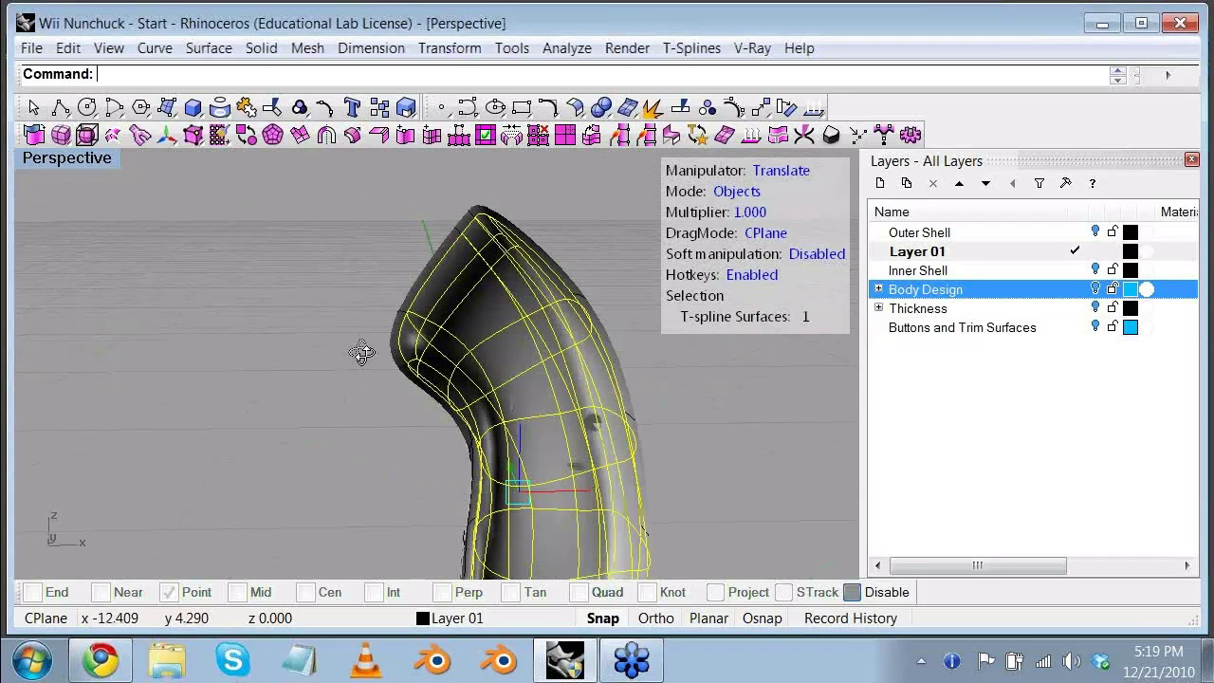
left_click(737, 190)
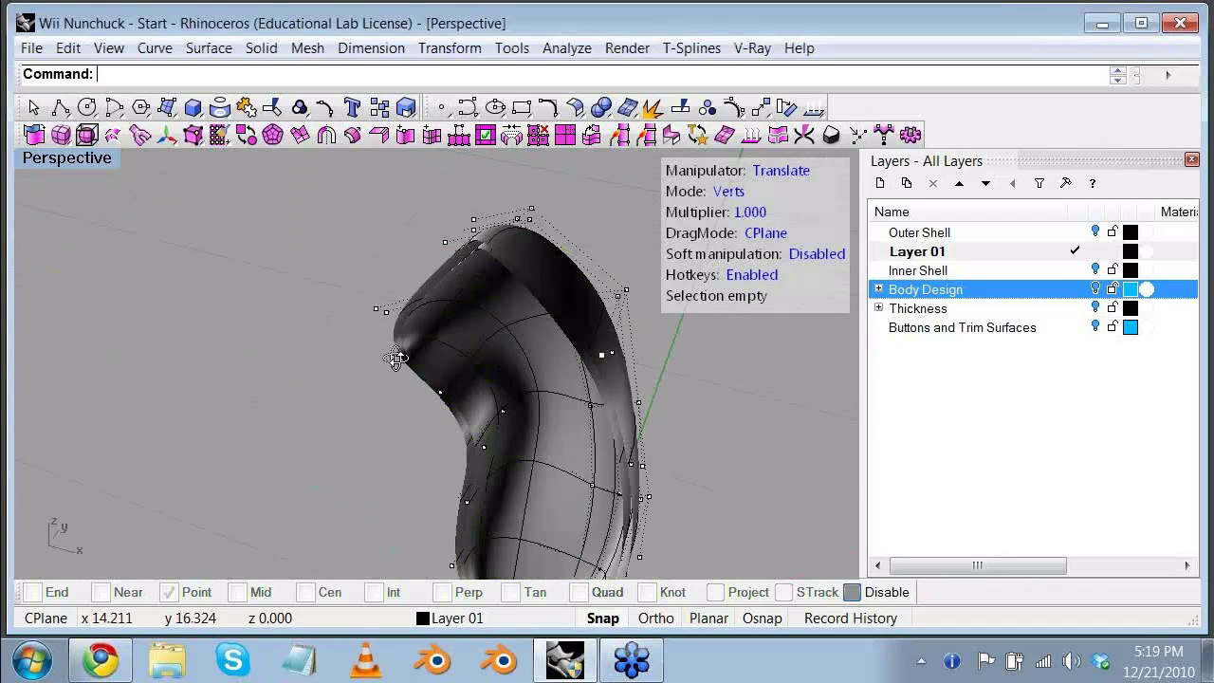
right_click_drag(396, 359, 158, 281)
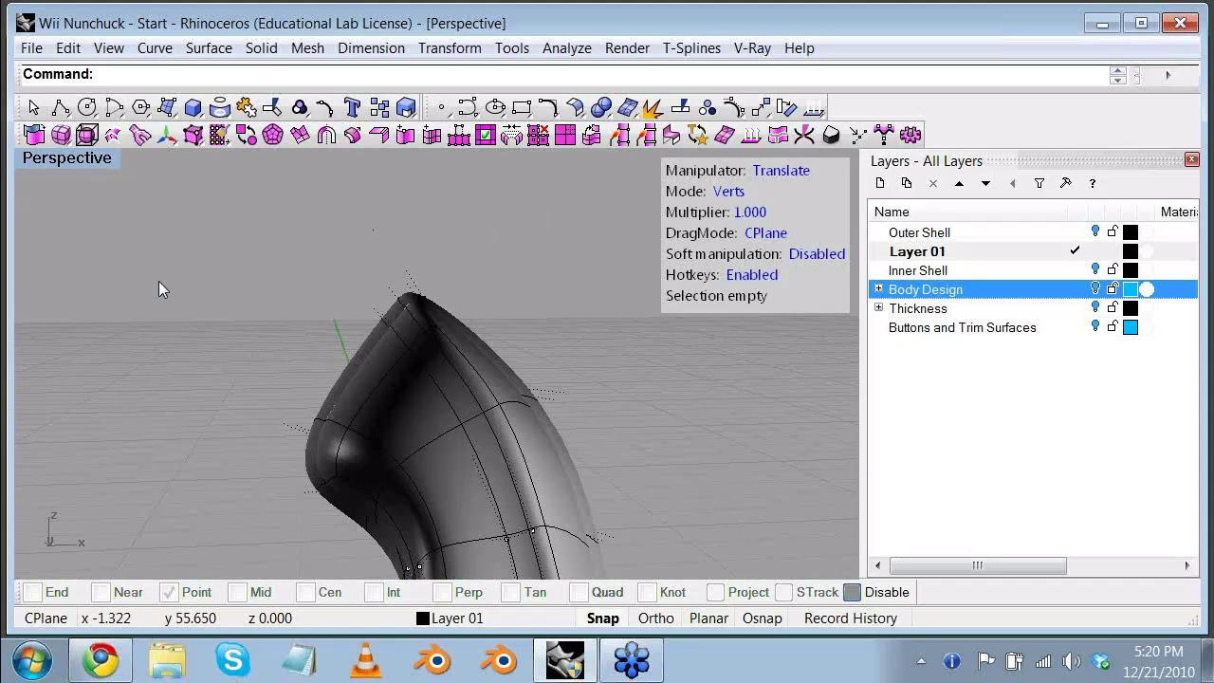
Step: Delete the clipping plane from the four-view layout and switch the selection mode back to Objects
key("ctrl+m")
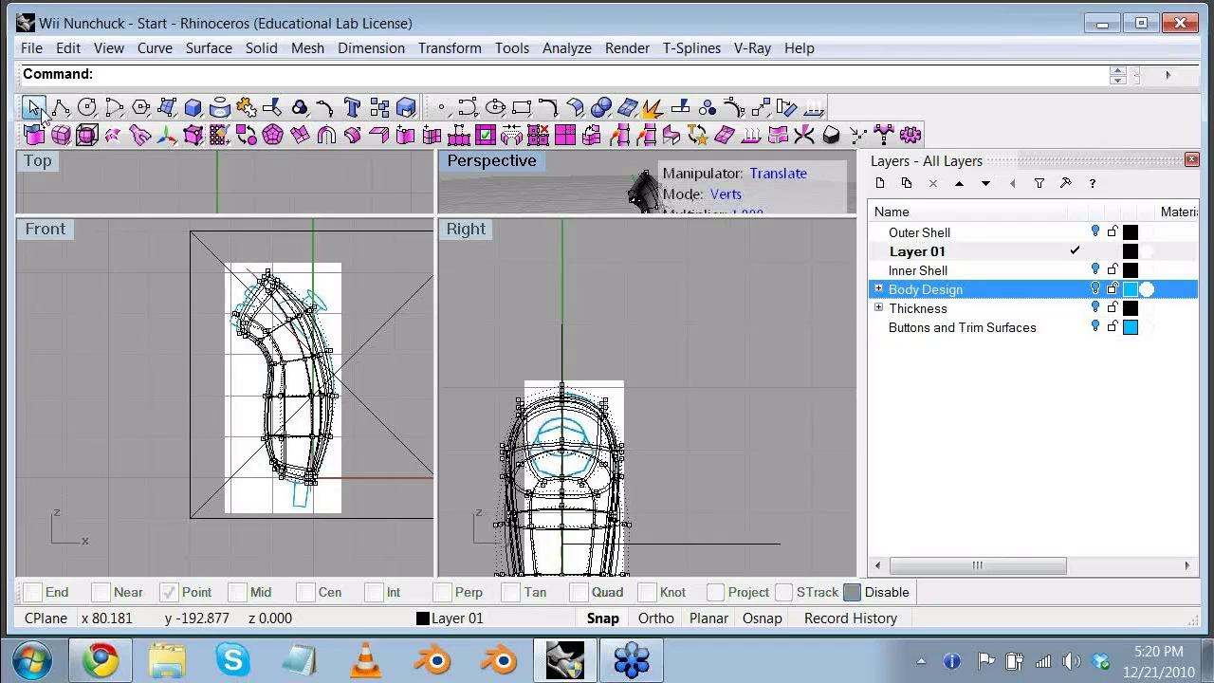
left_click(118, 283)
left_click(195, 241)
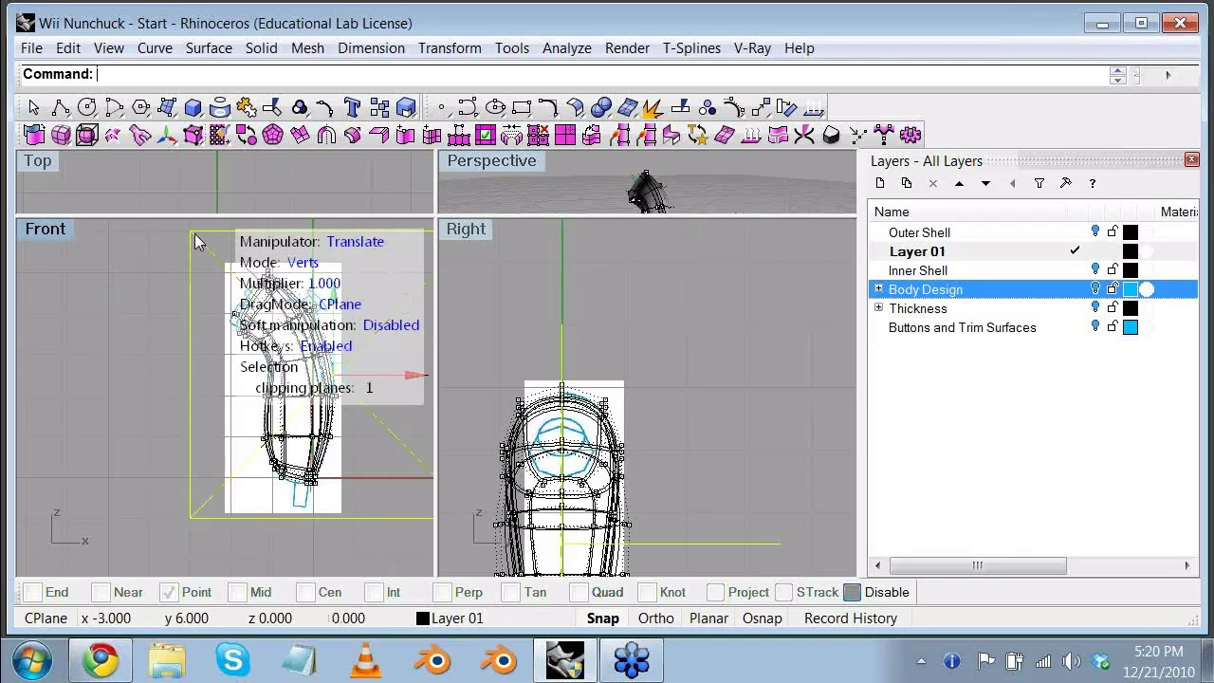
key("Escape")
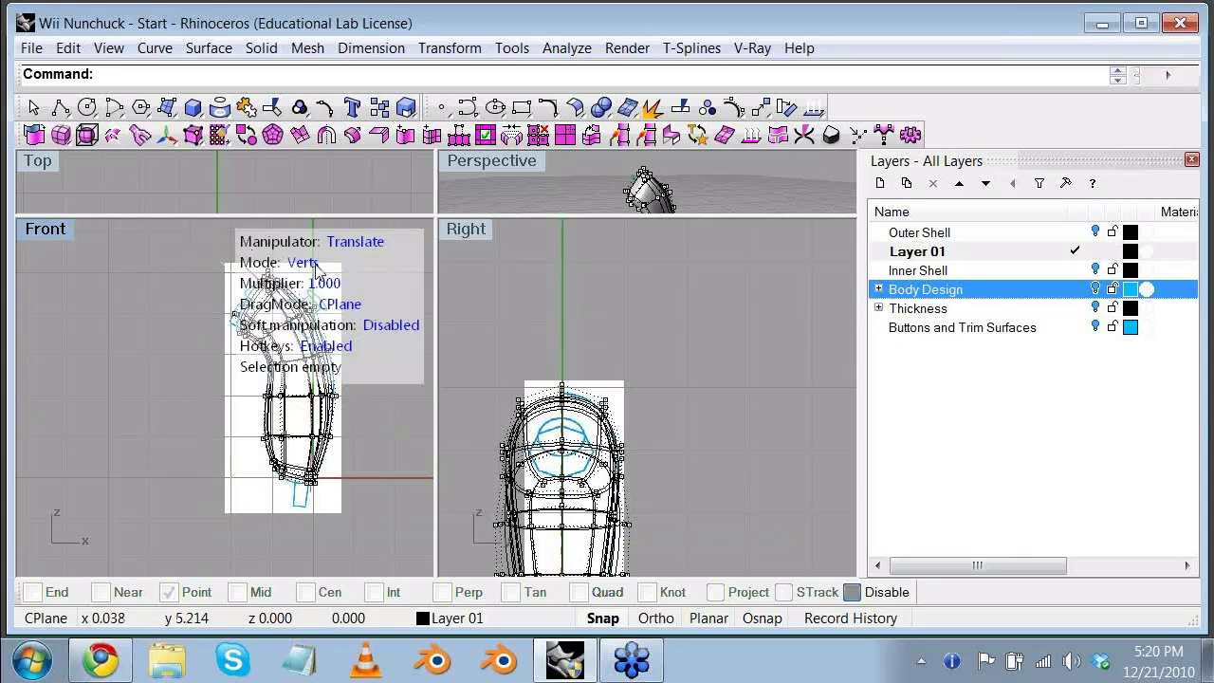
left_click(303, 262)
left_click(304, 263)
left_click(303, 263)
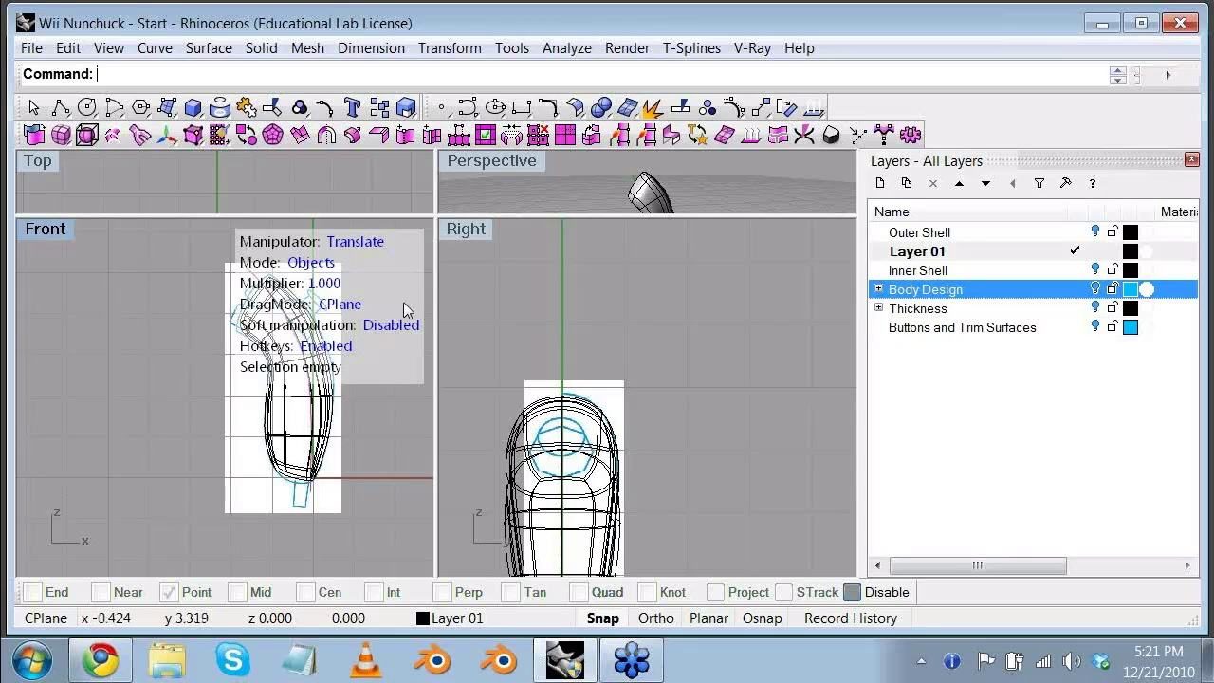
Step: Select the outer T-spline surface of the body in the maximized Perspective view and switch it to box mode
double_click(484, 161)
right_click_drag(463, 232, 433, 402)
scroll(434, 401, "down", 4)
left_click(434, 401)
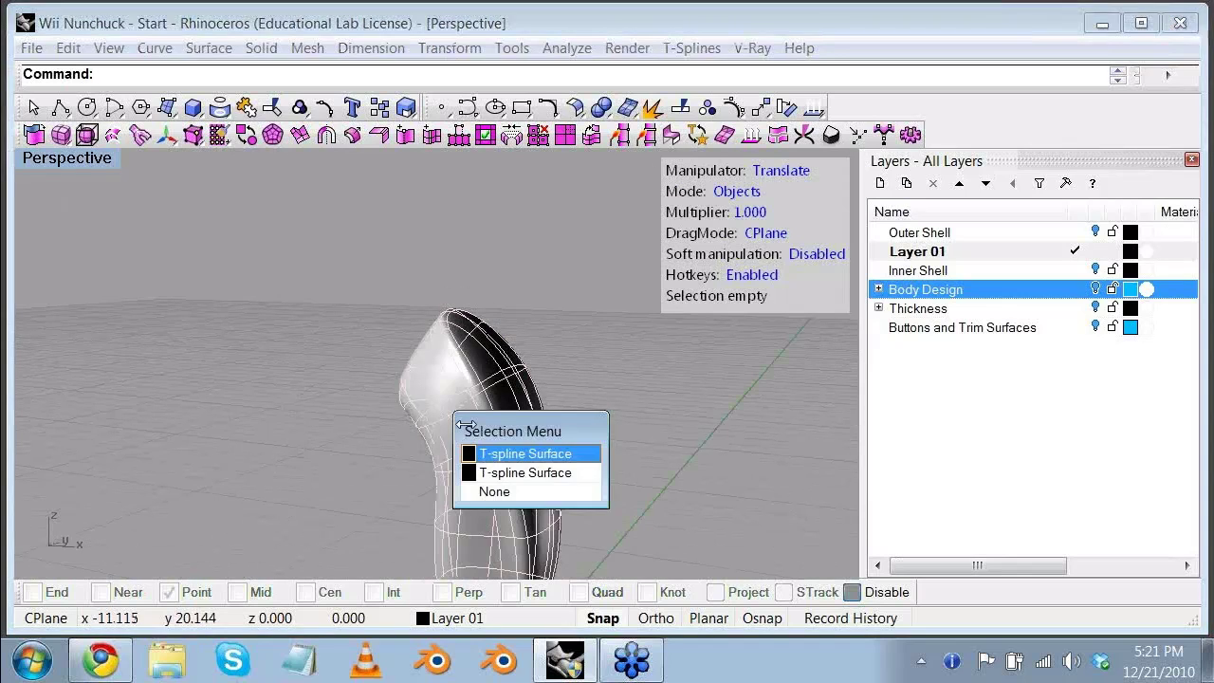
left_click(501, 469)
left_click(464, 367)
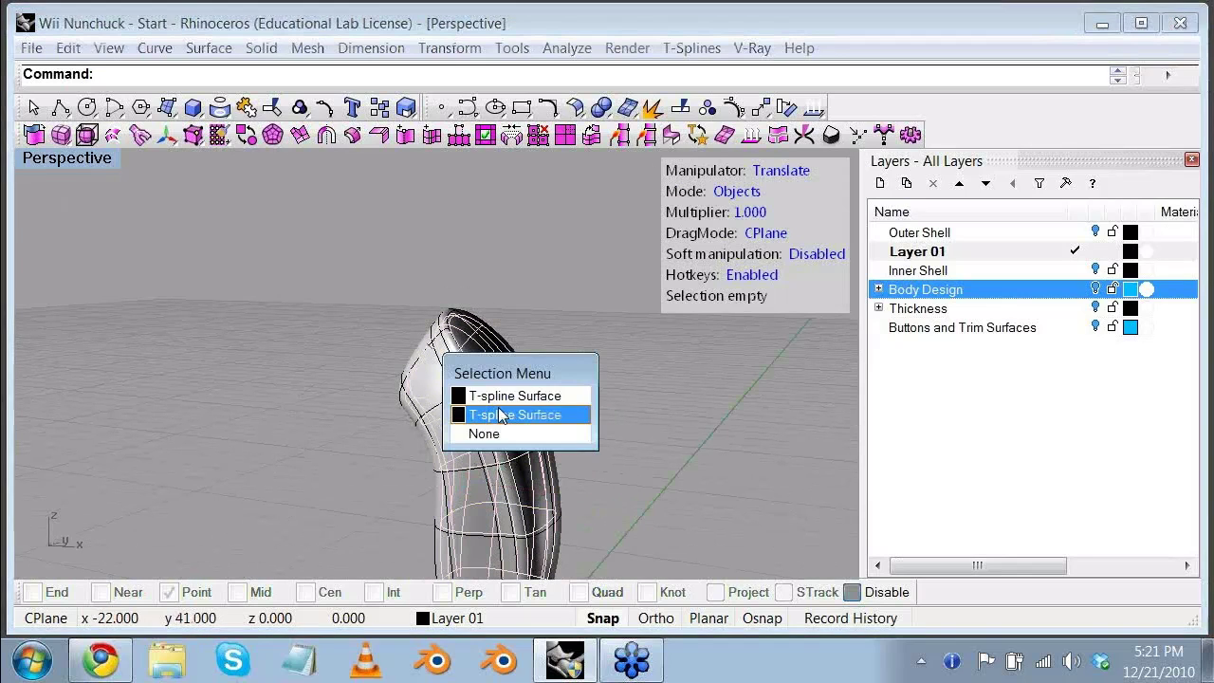
left_click(500, 414)
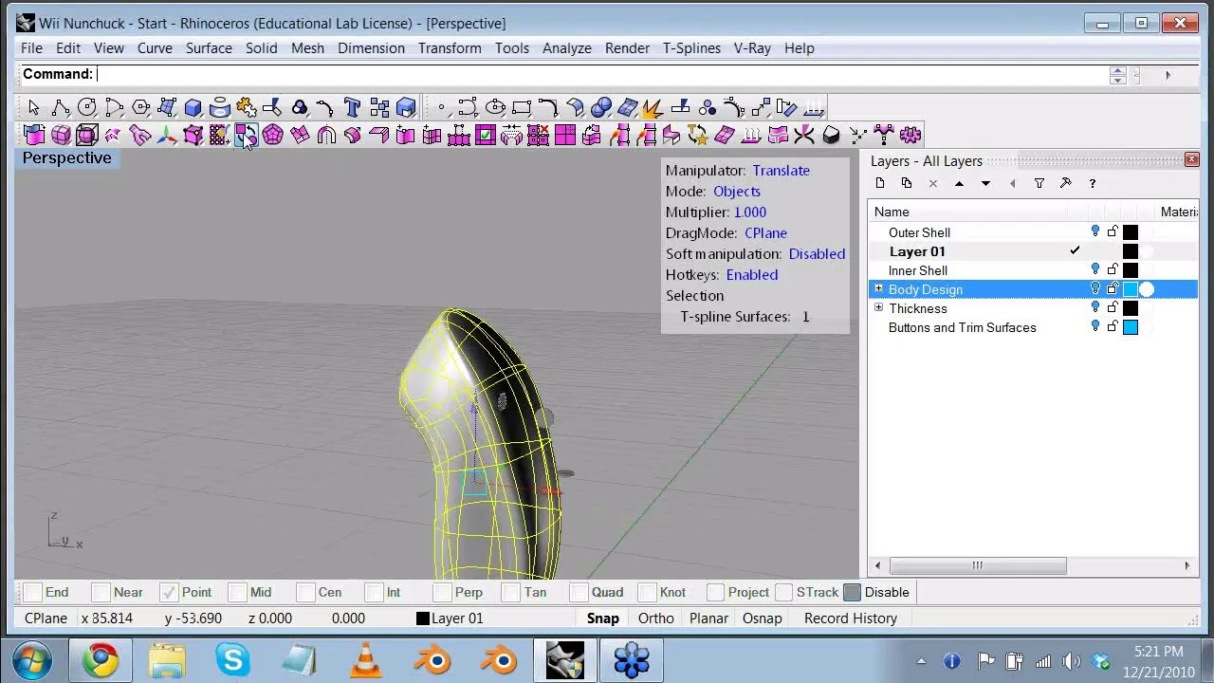
left_click(245, 137)
left_click(245, 290)
Step: Remove the smooth inner T-spline surface and select the remaining box-mode mesh of the outer body
right_click_drag(522, 305, 564, 316)
left_click(565, 315)
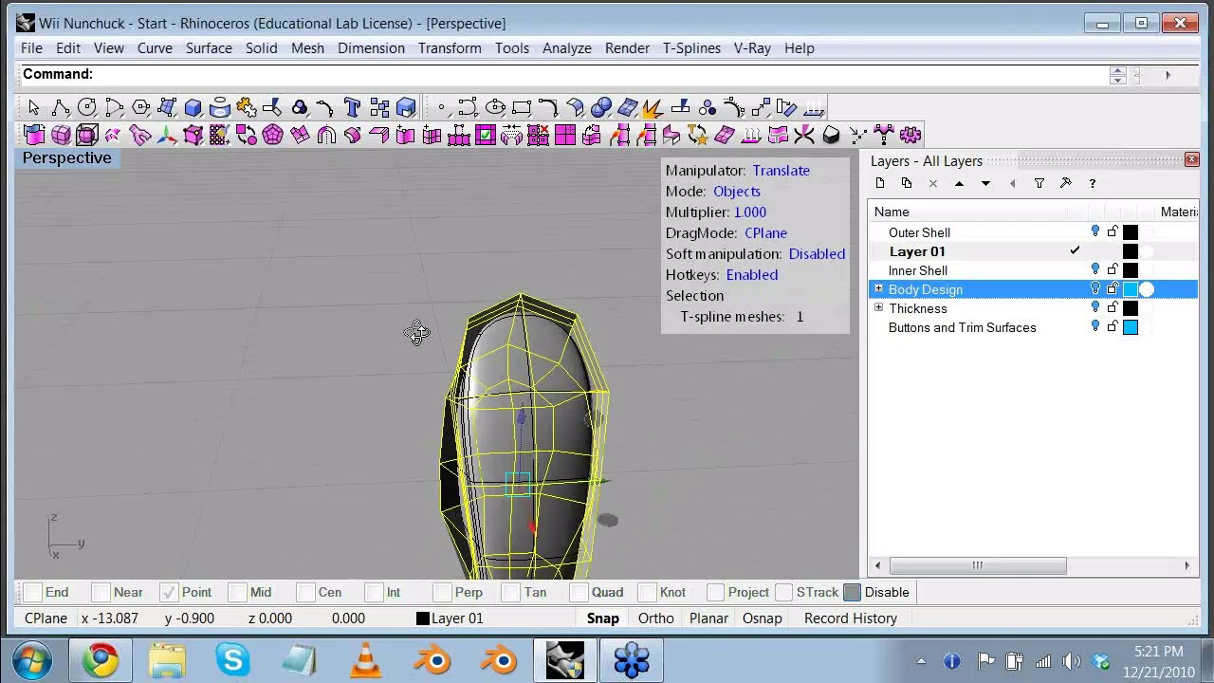
right_click_drag(414, 333, 533, 417)
scroll(526, 309, "up", 6)
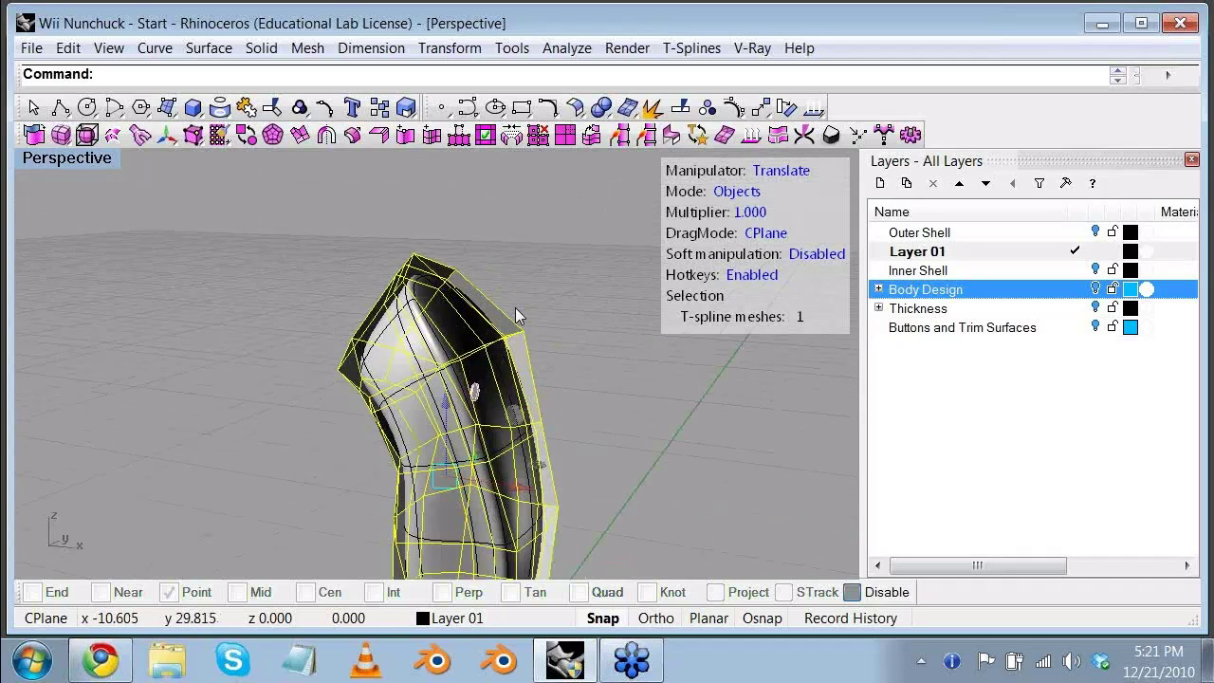
right_click_drag(515, 307, 505, 407)
left_click(505, 408)
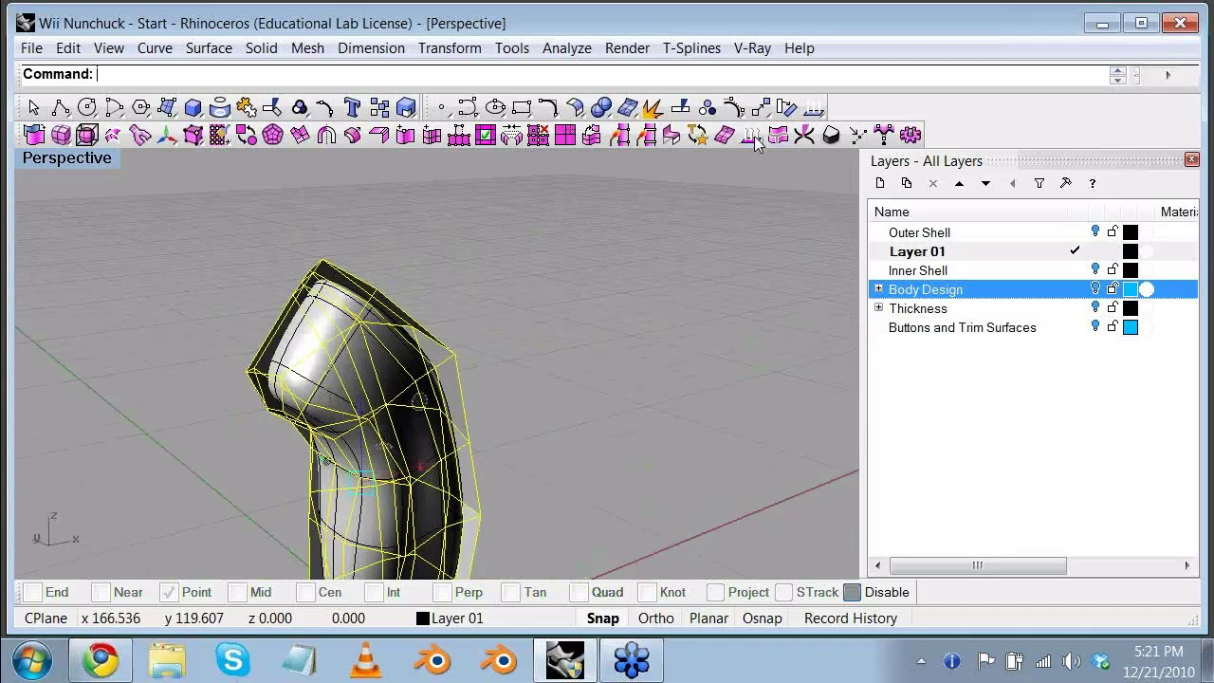
left_click(333, 349)
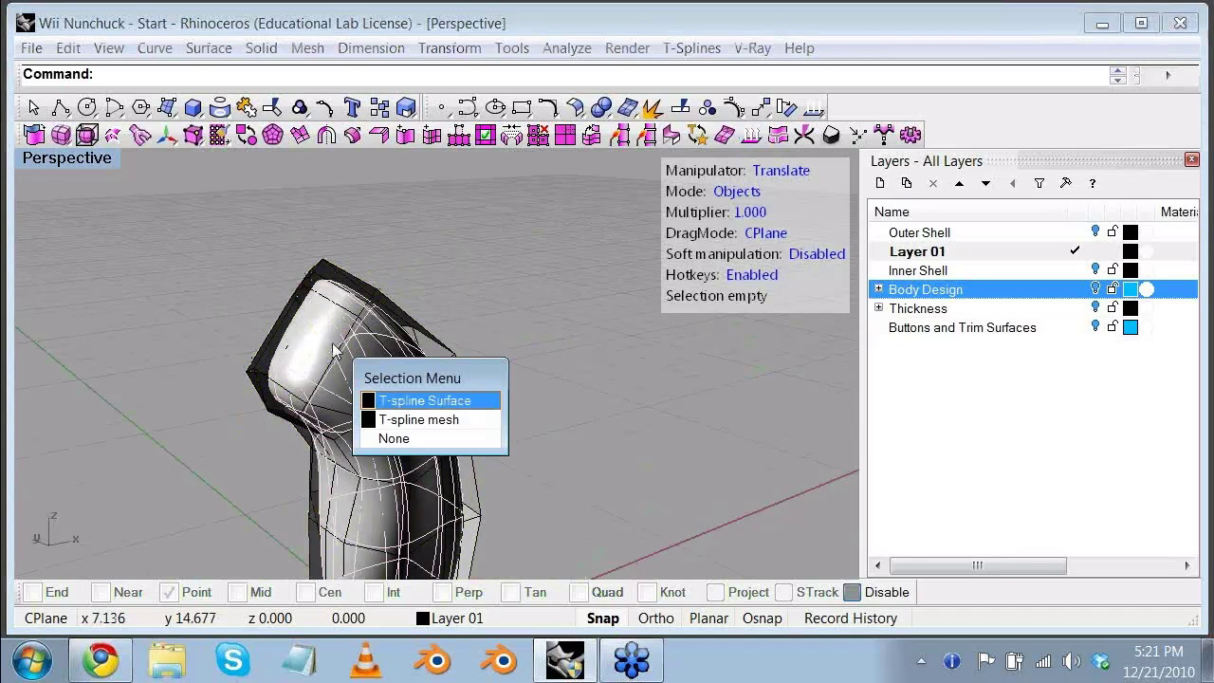
left_click(420, 400)
key("Tab")
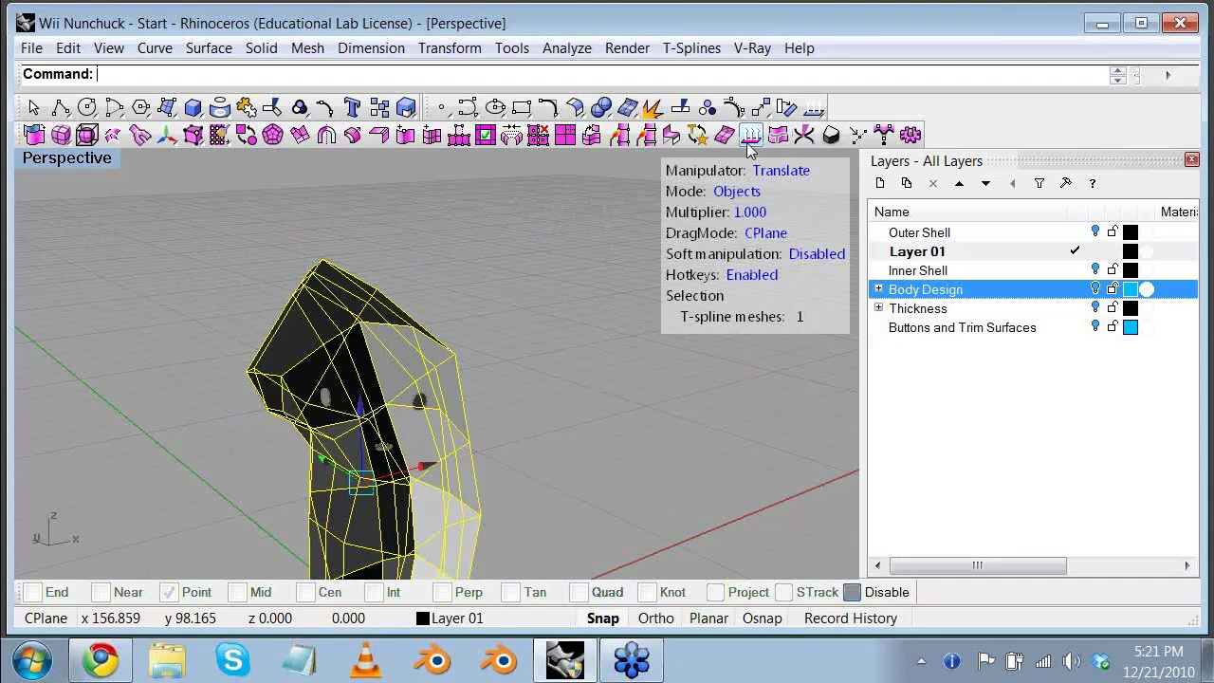
key("Escape")
Step: Toggle the body to smooth mode and back to box mode, and clear the selection
right_click_drag(496, 346, 538, 318)
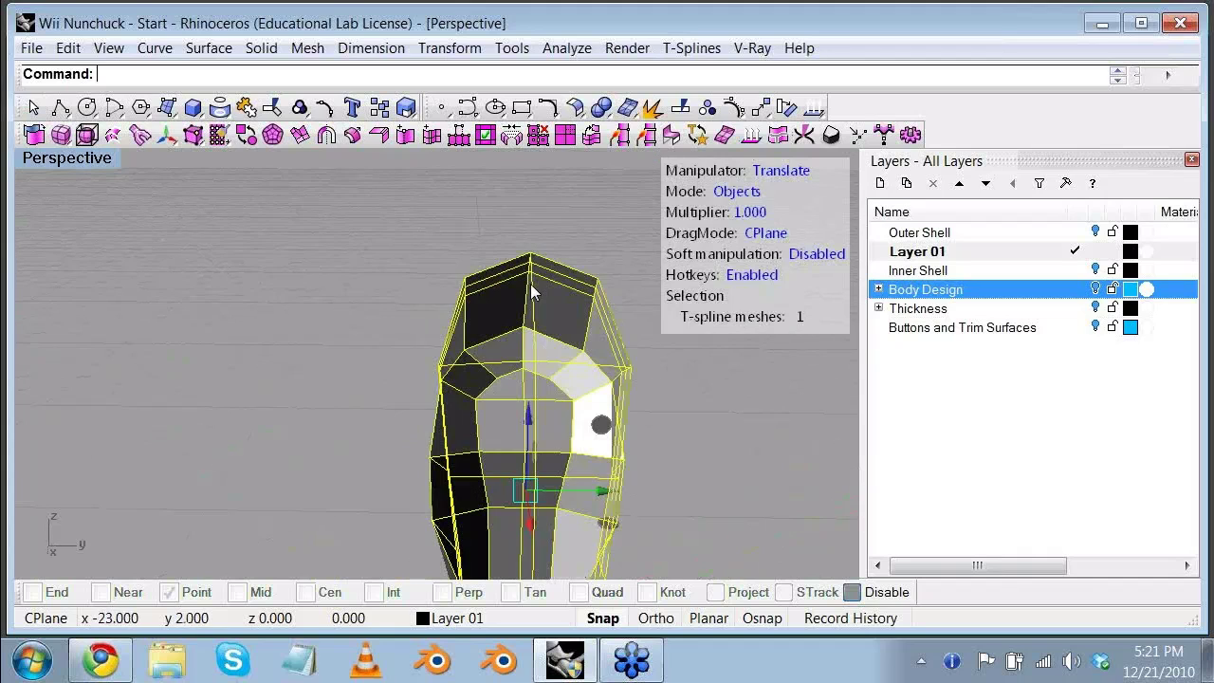
right_click(490, 332)
key("Tab")
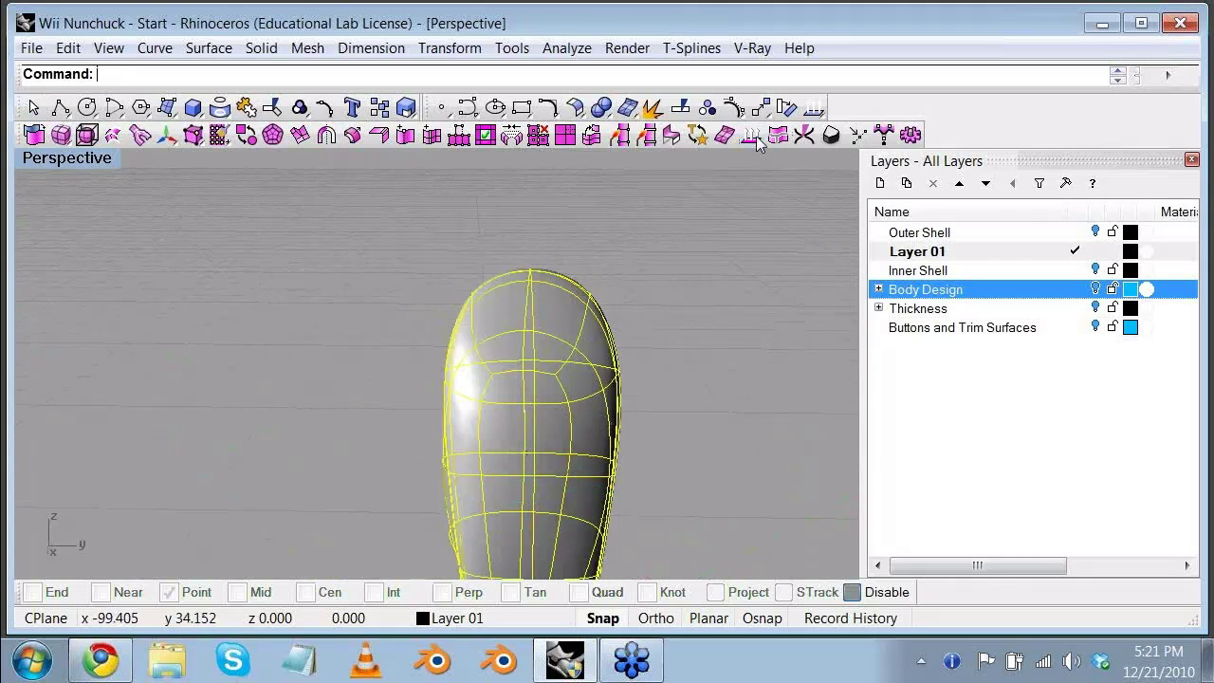
left_click(240, 313)
right_click_drag(240, 313, 285, 315)
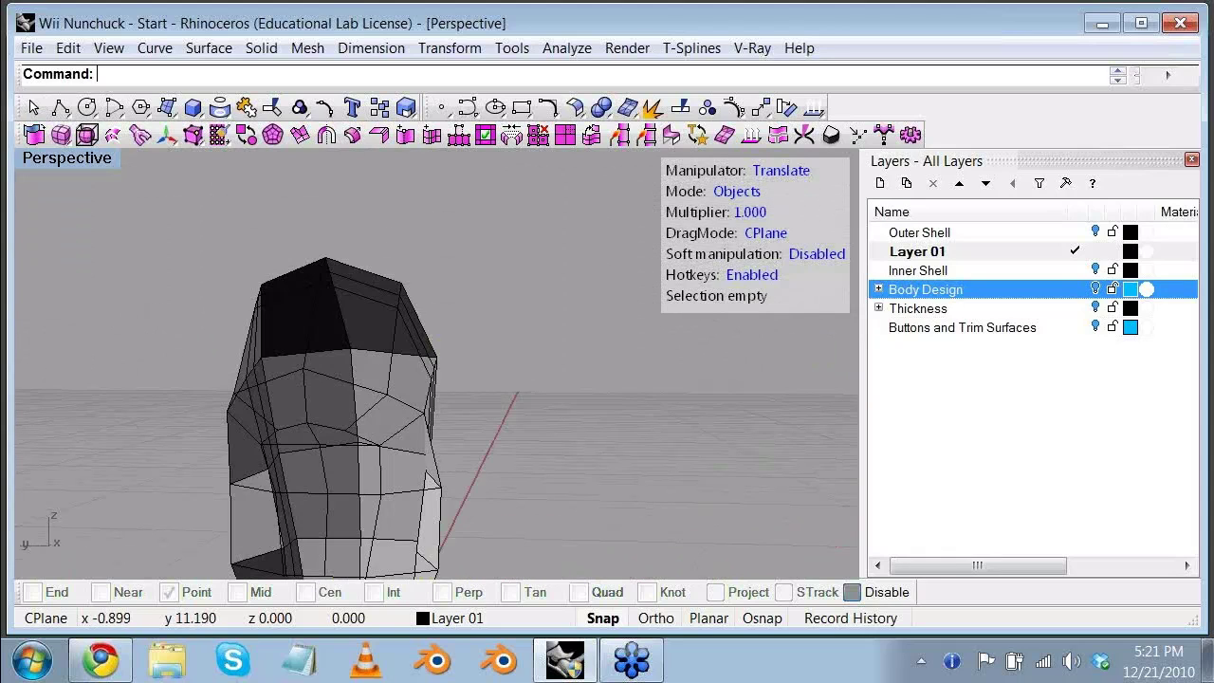
right_click_drag(332, 342, 247, 141)
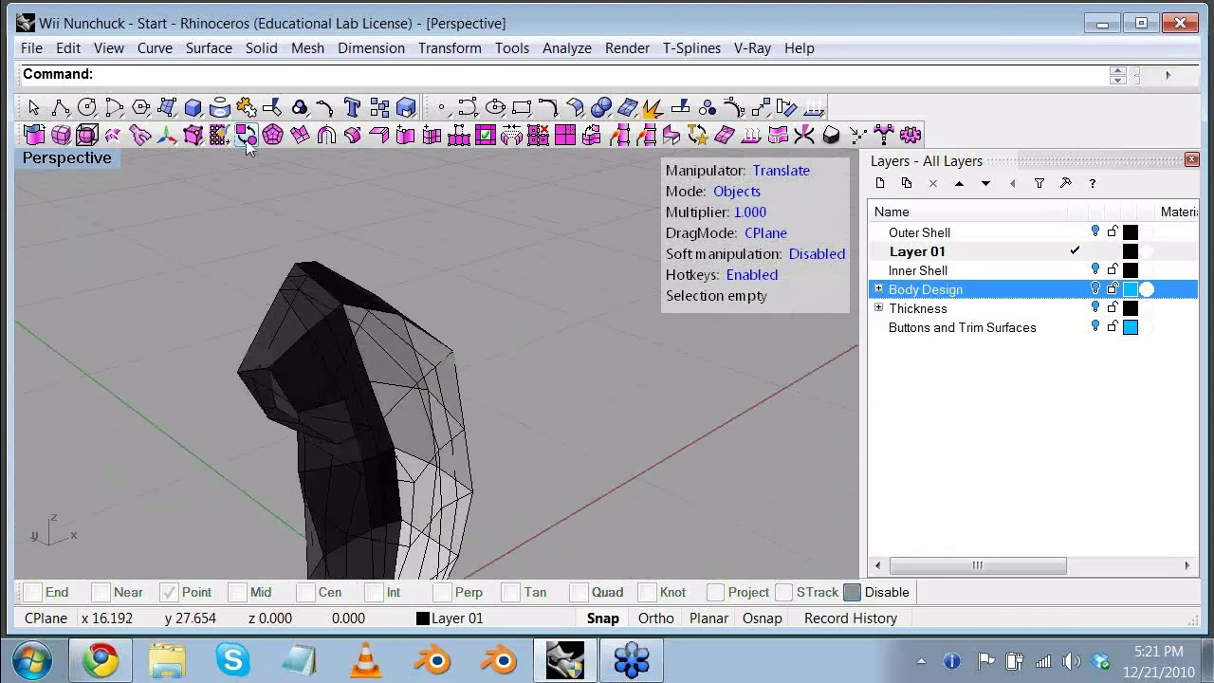
Step: Convert the box-mode body back to its smooth T-spline surface and examine the whole shape
left_click(245, 141)
right_click_drag(464, 351, 378, 348)
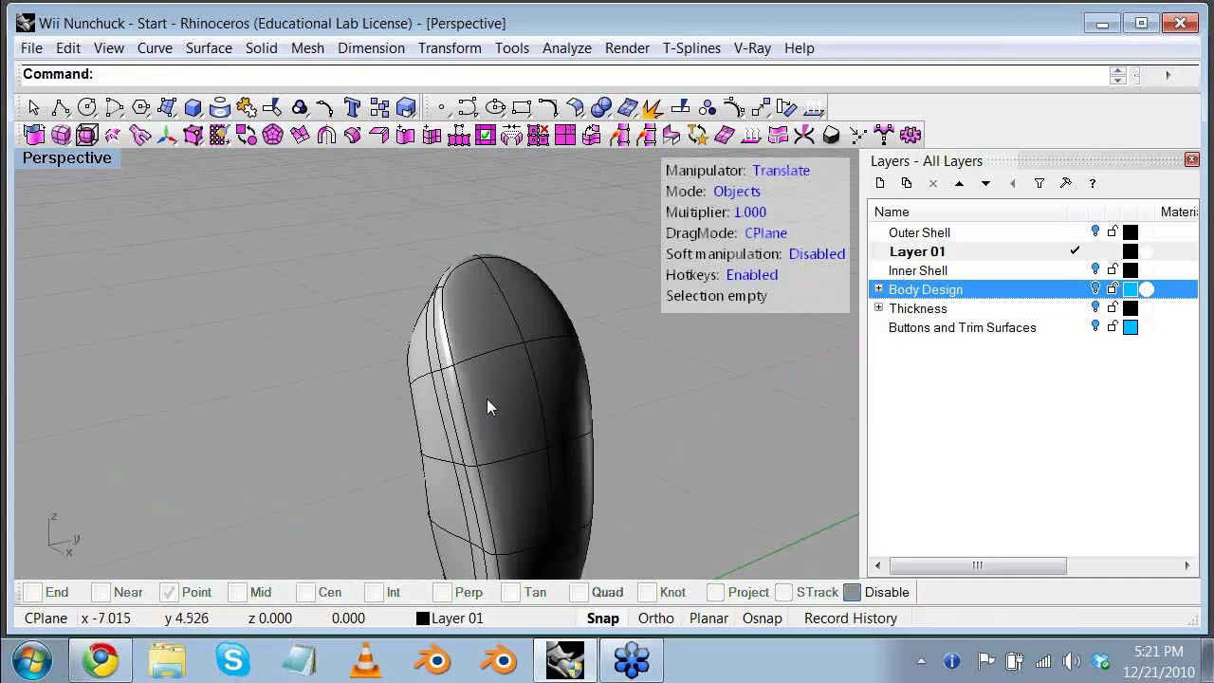
right_click_drag(487, 399, 554, 393)
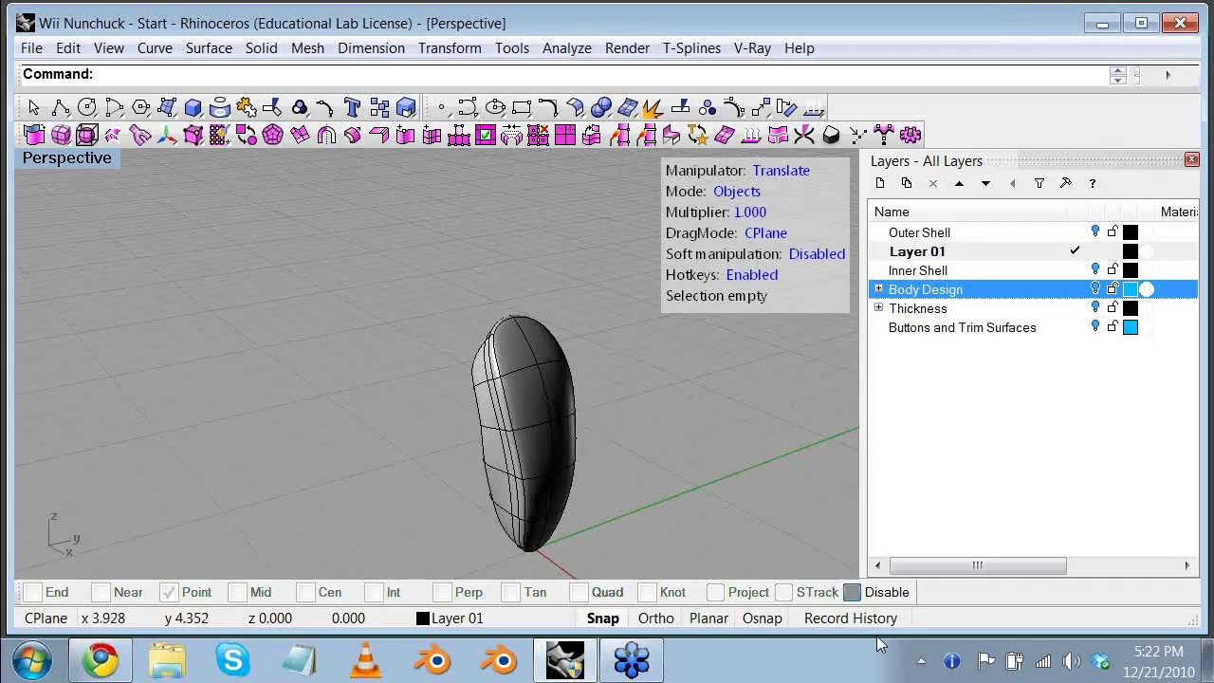
mouse_move(659, 667)
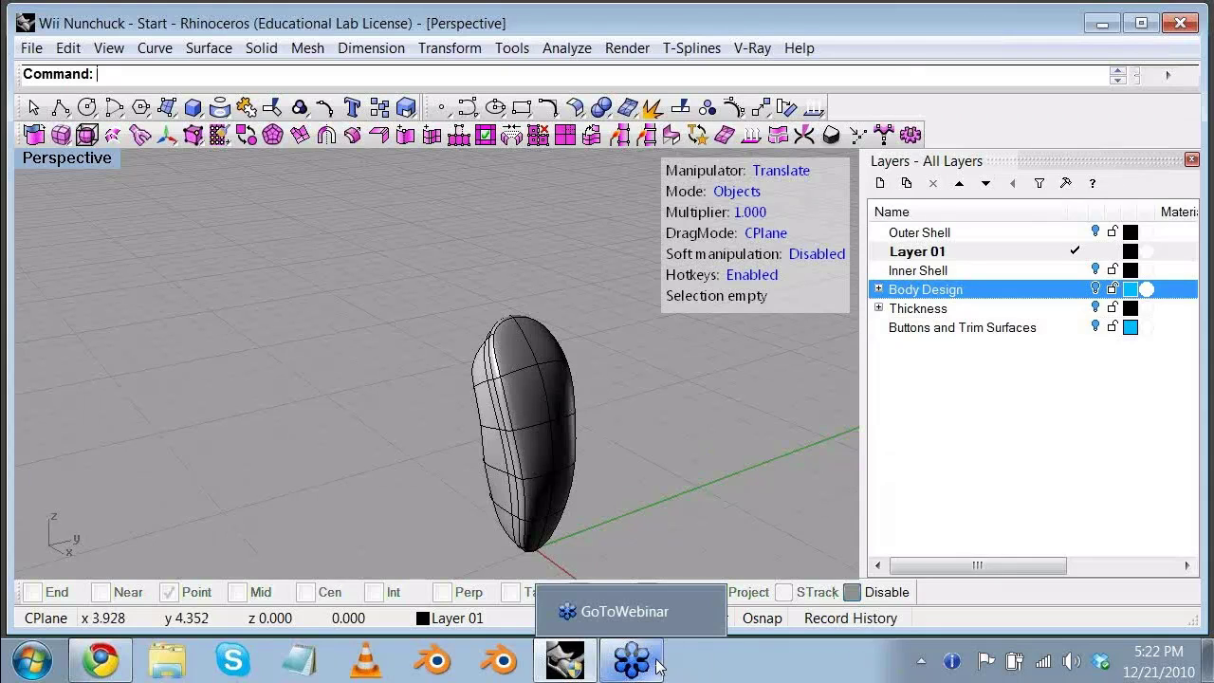